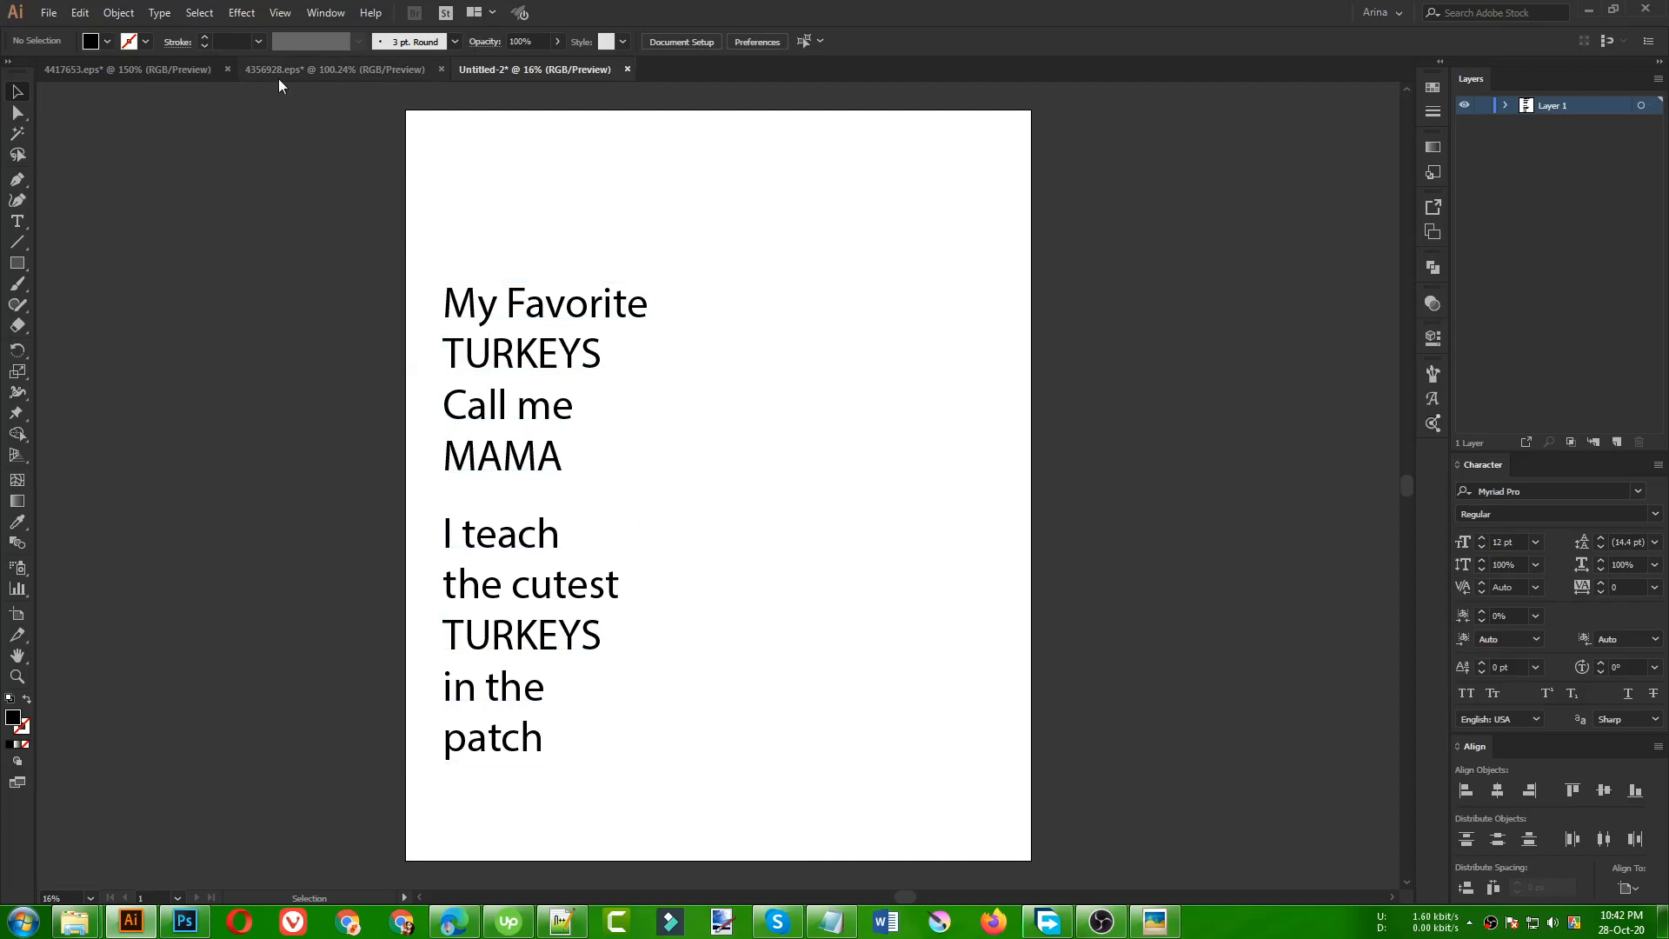
- Review the two turkey illustrations and the "My Favorite Pumpkins Call Me Mama" shirt reference in the browser, ending back in Illustrator
click(162, 72)
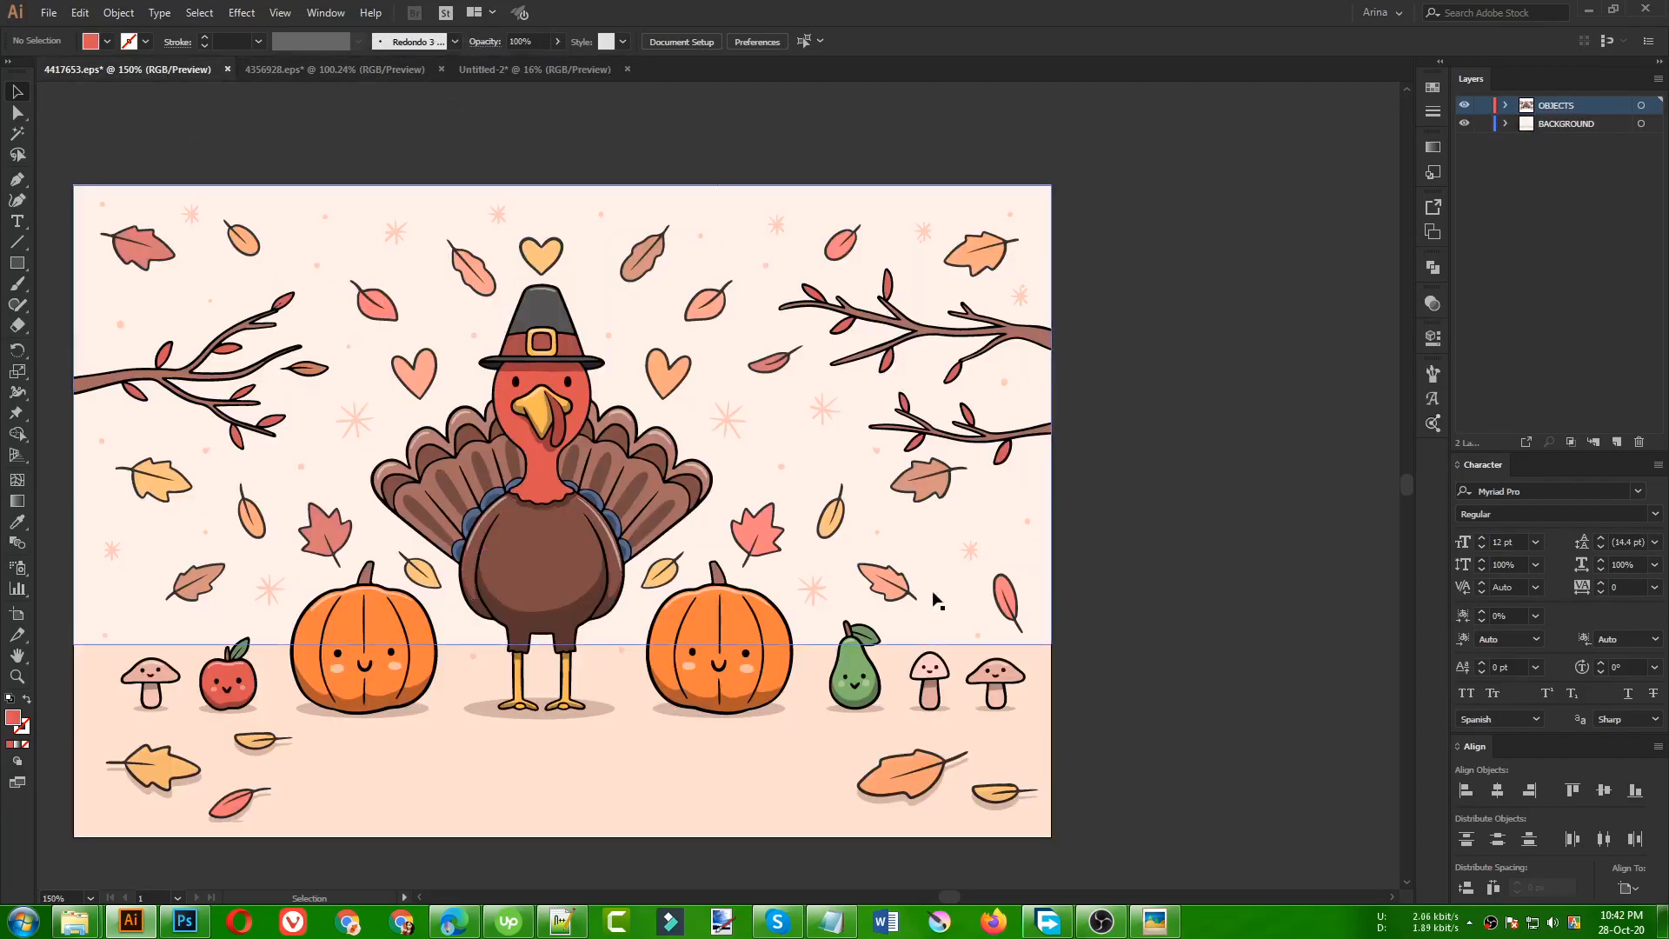
click(314, 71)
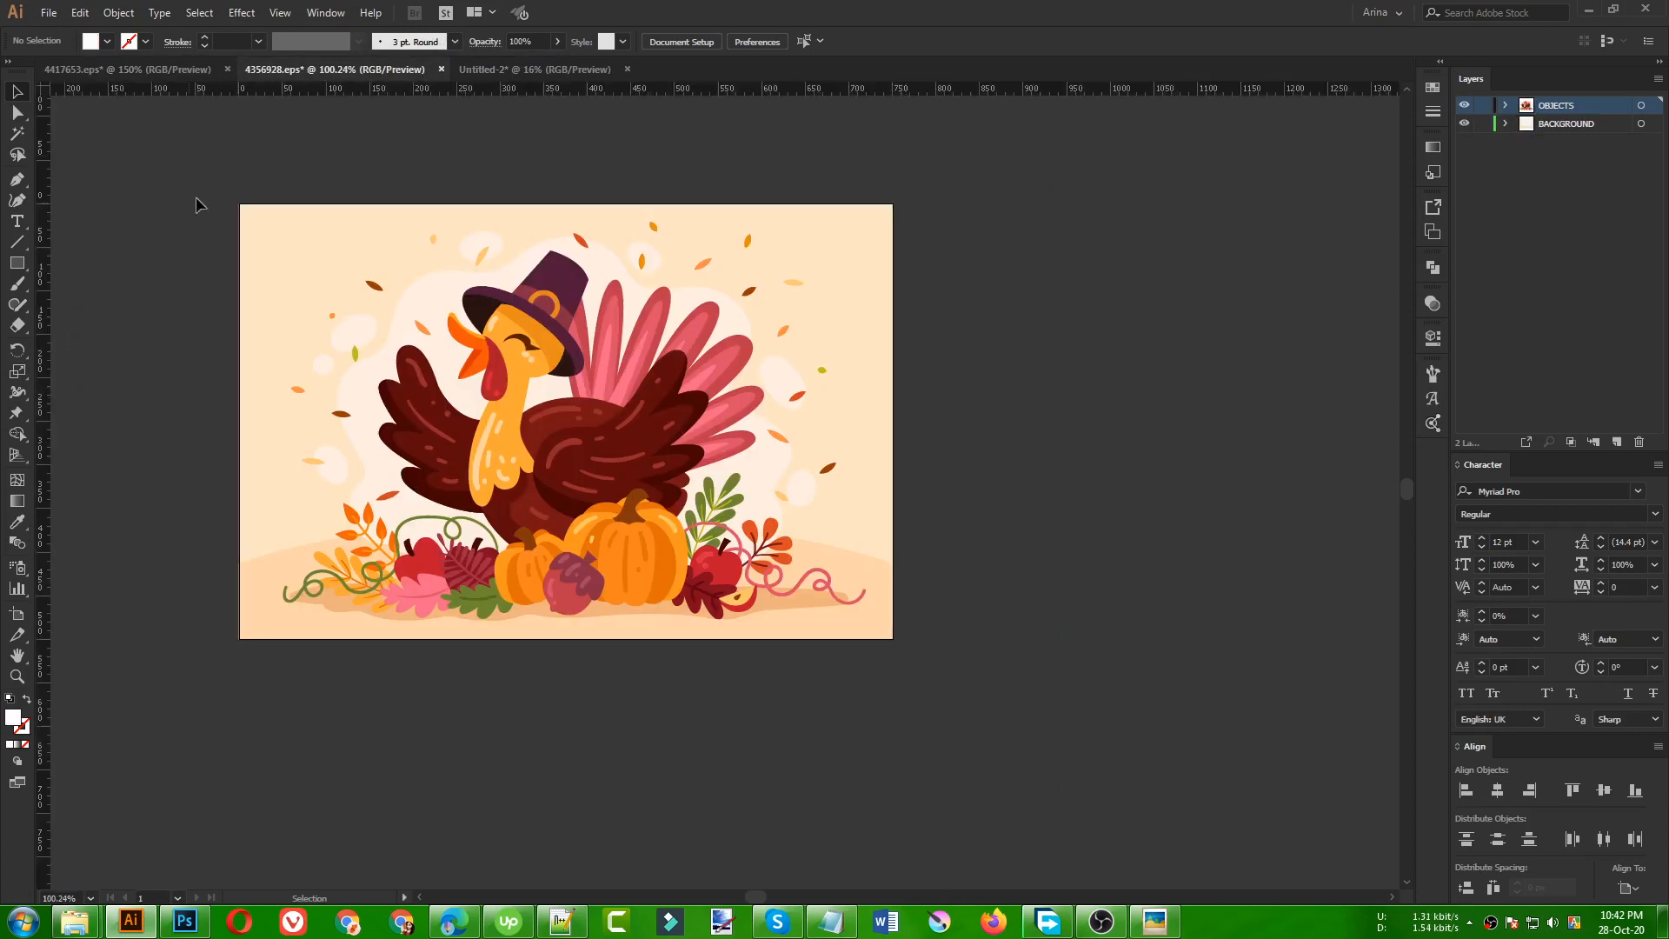
click(178, 71)
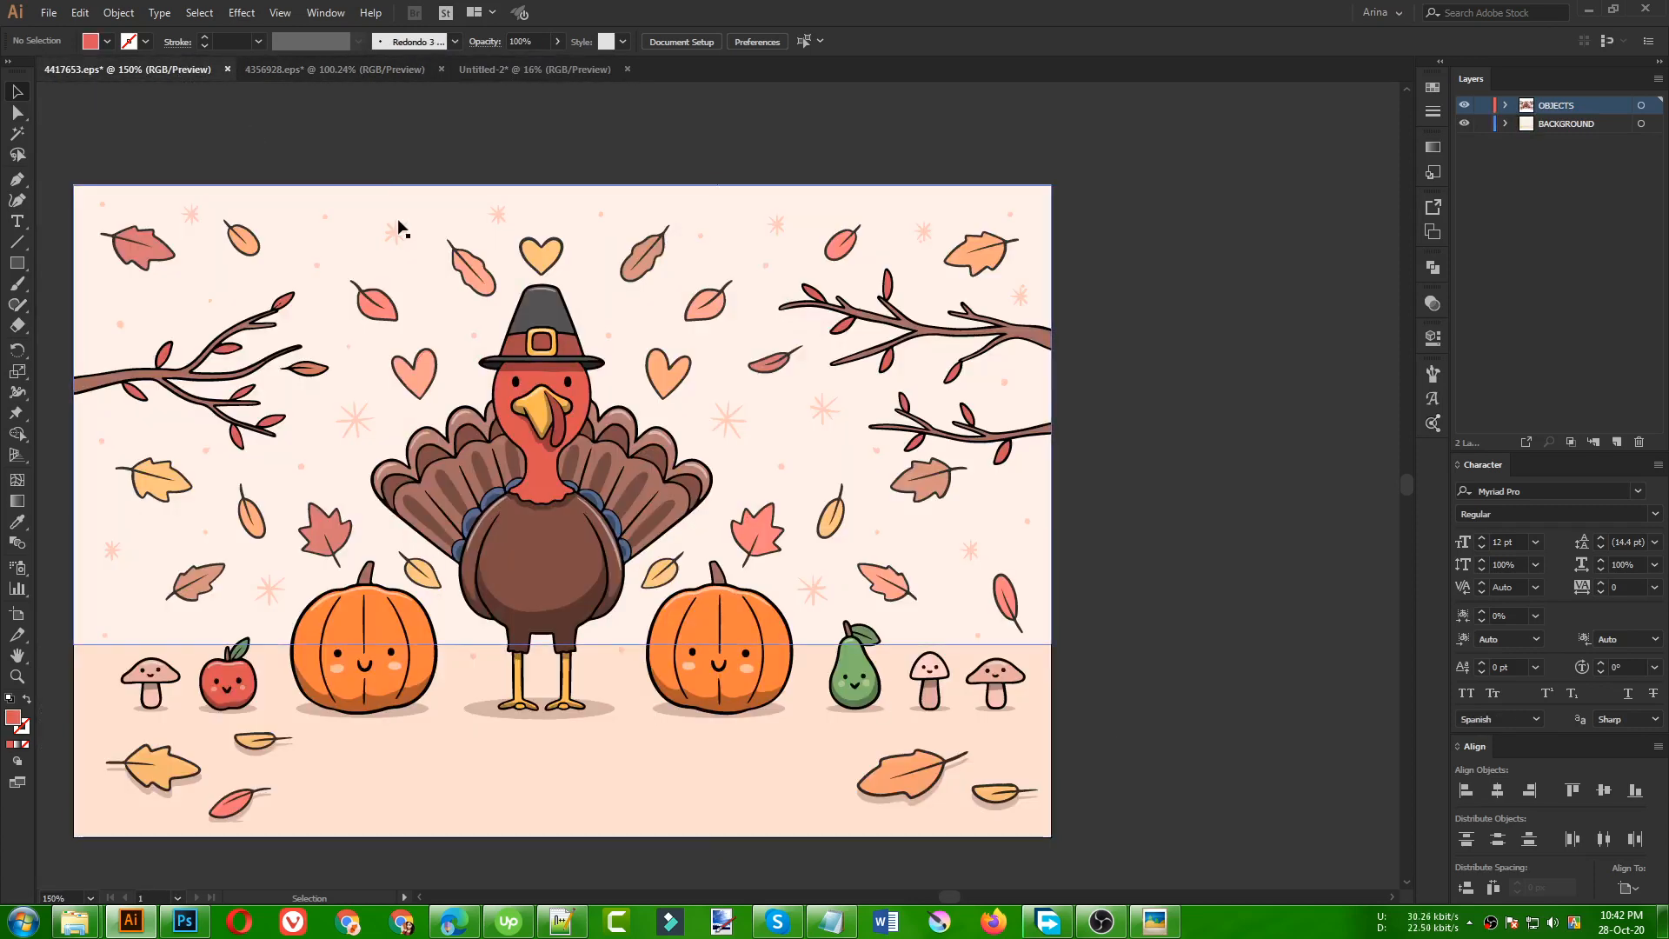
click(391, 191)
click(434, 153)
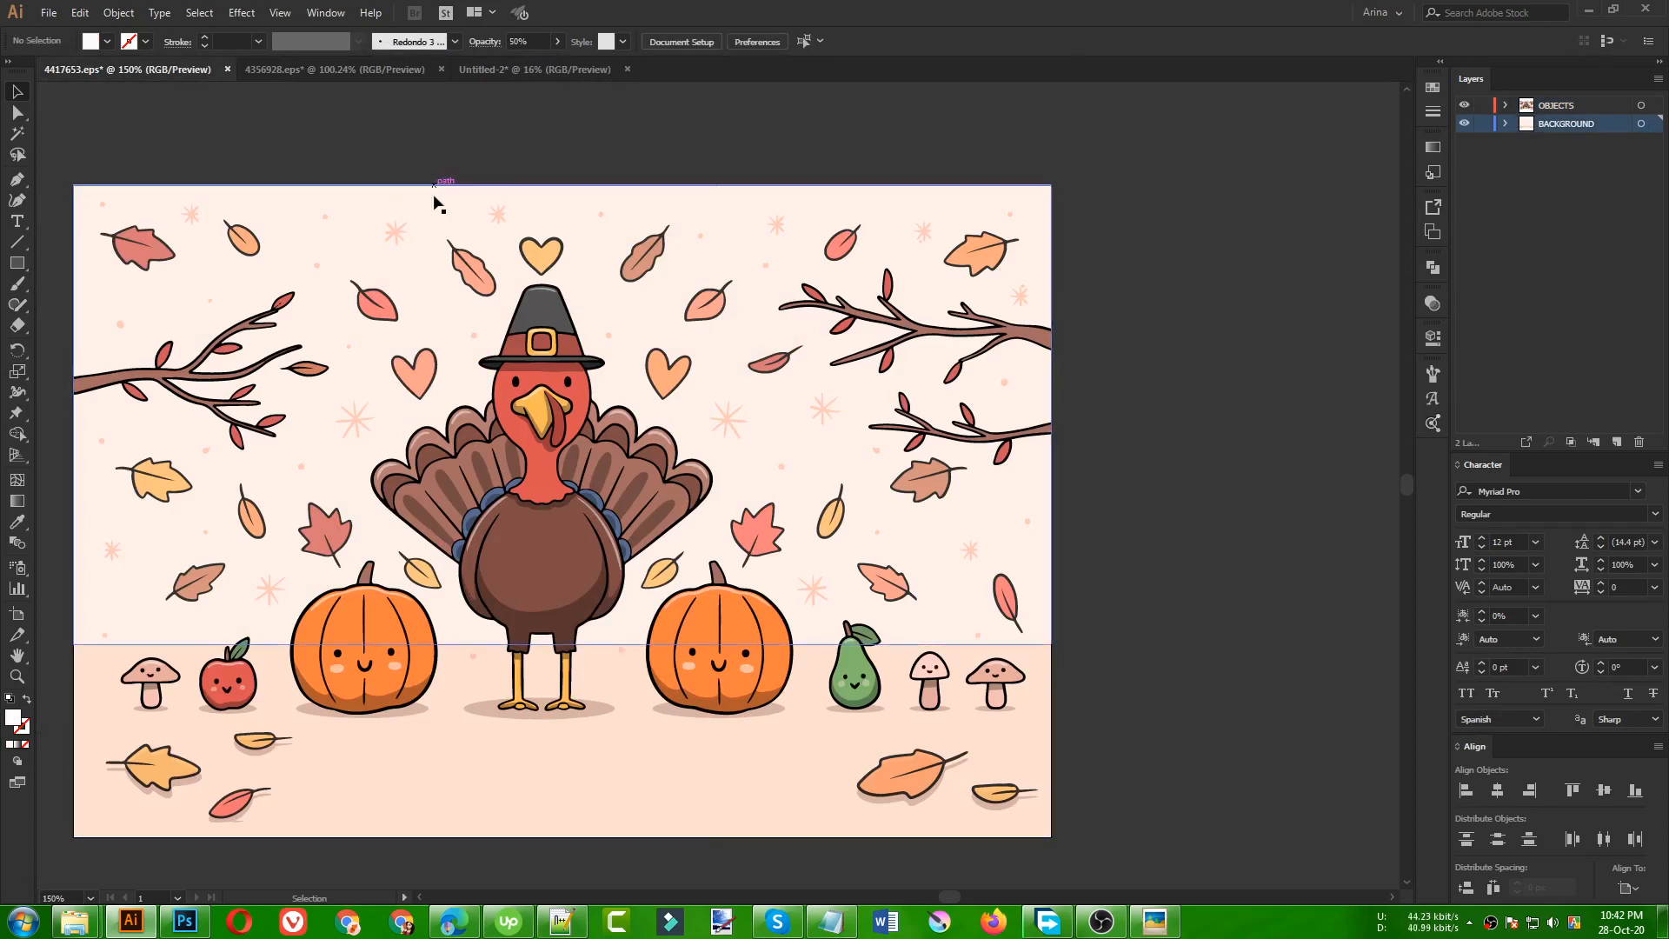
click(454, 921)
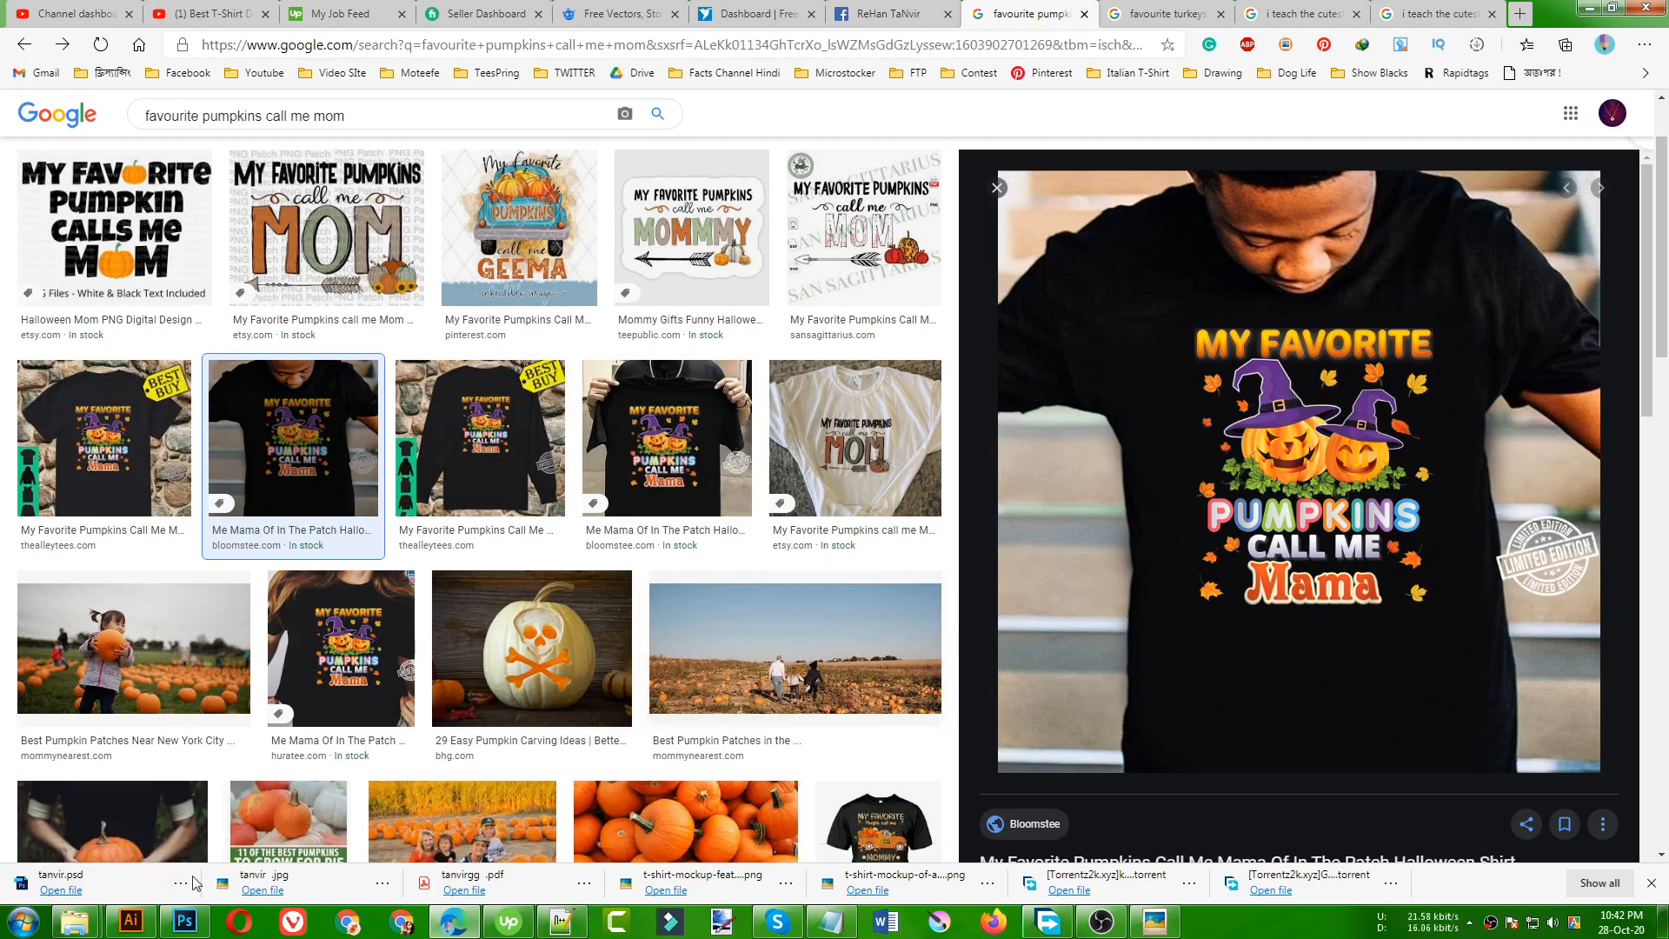
click(132, 920)
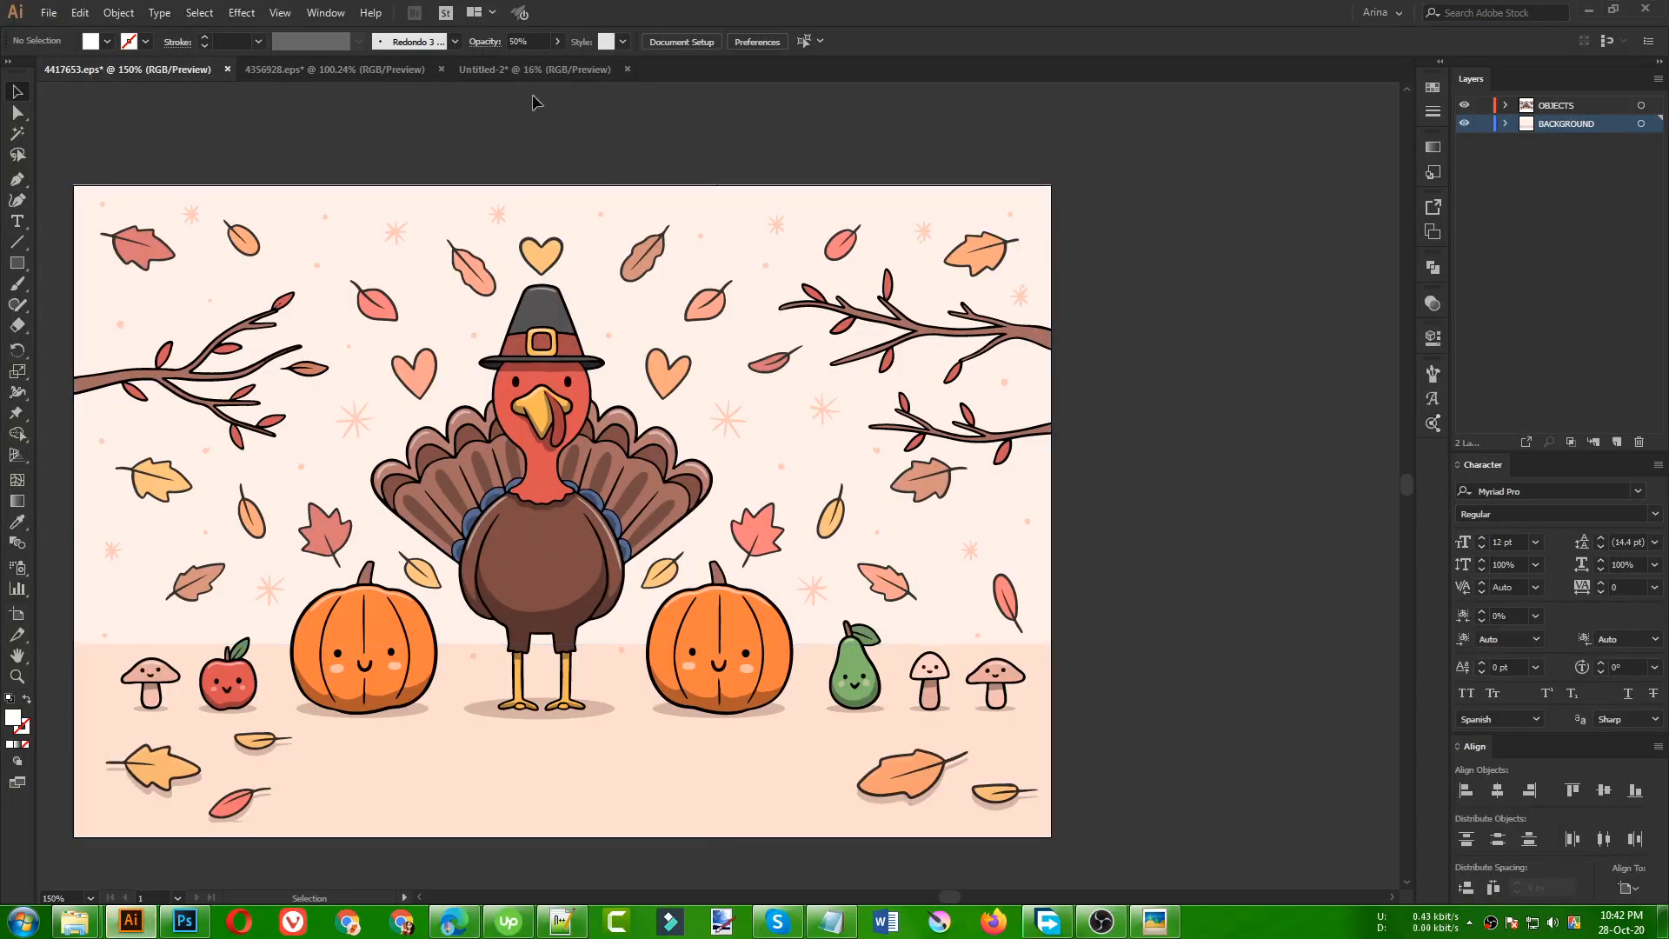
- Move the "My Favorite TURKEYS Call me MAMA" text lines in Untitled-2 up to the right half of the artboard
click(519, 68)
drag(454, 215, 645, 485)
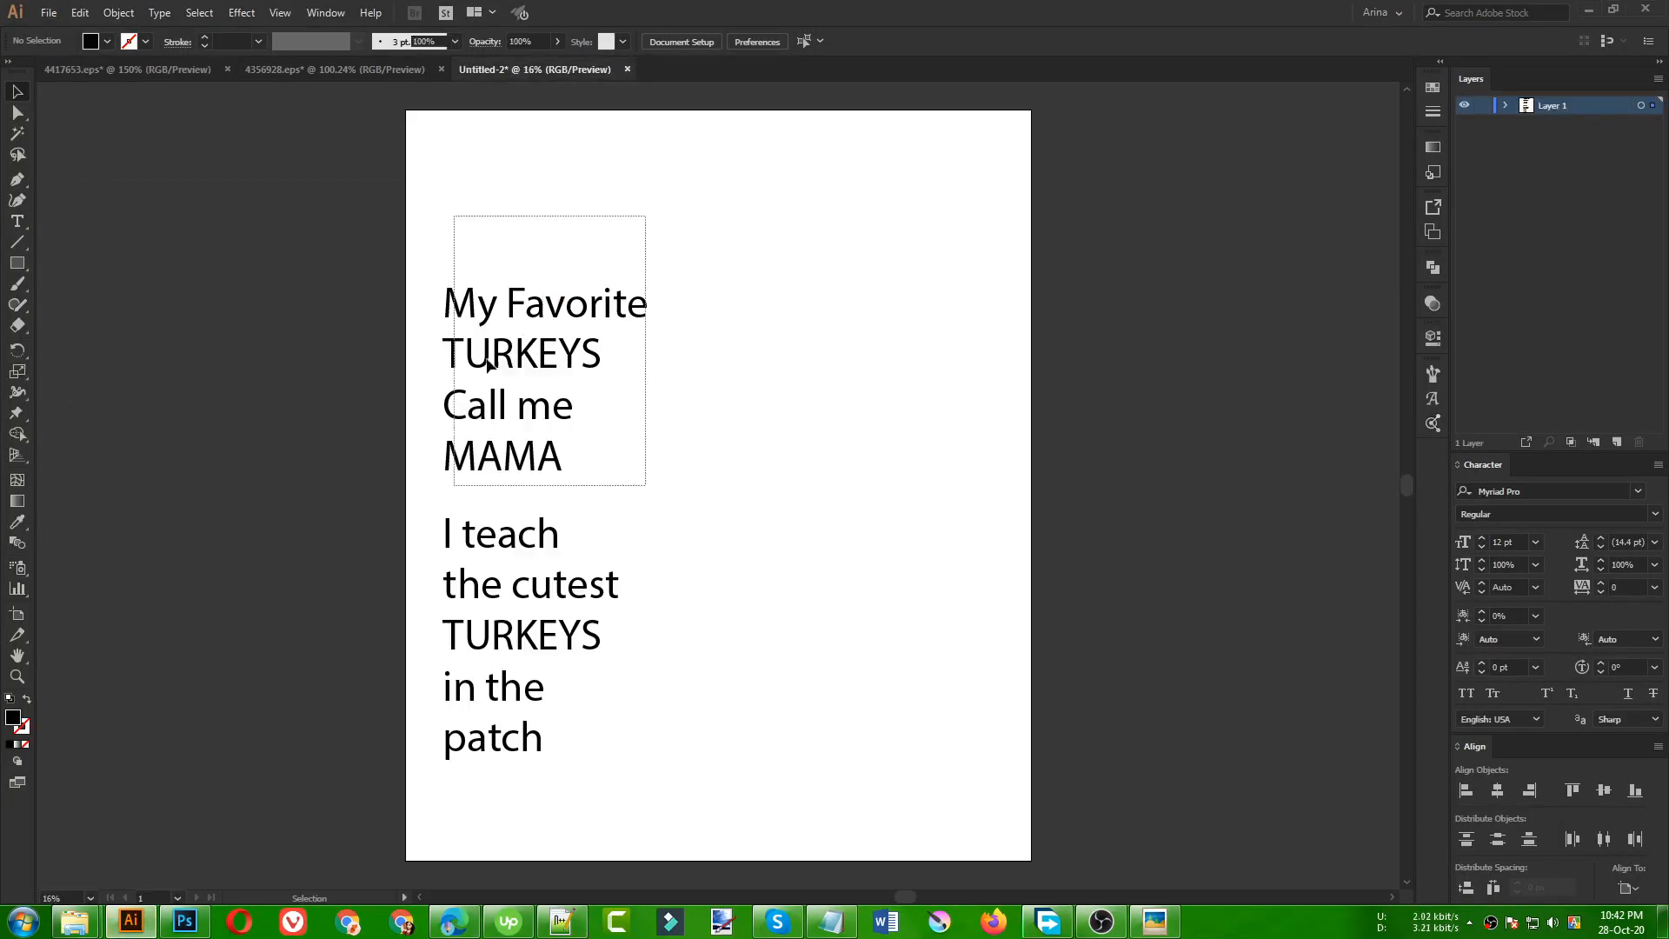
drag(533, 409, 734, 347)
click(510, 231)
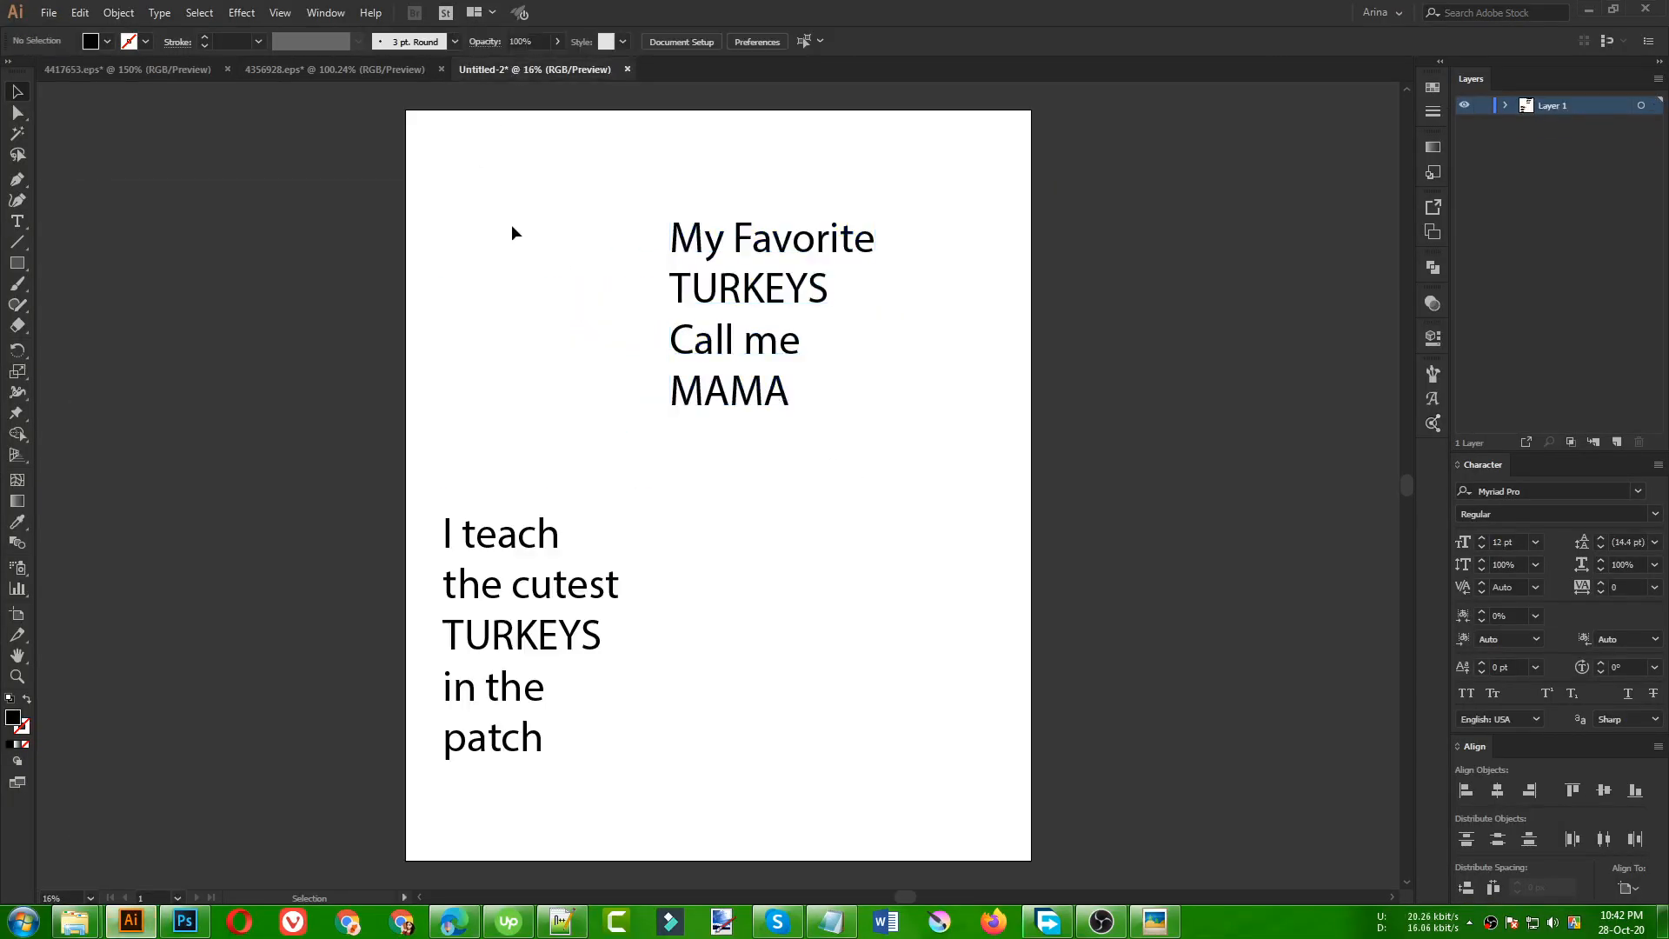
drag(588, 171, 1013, 495)
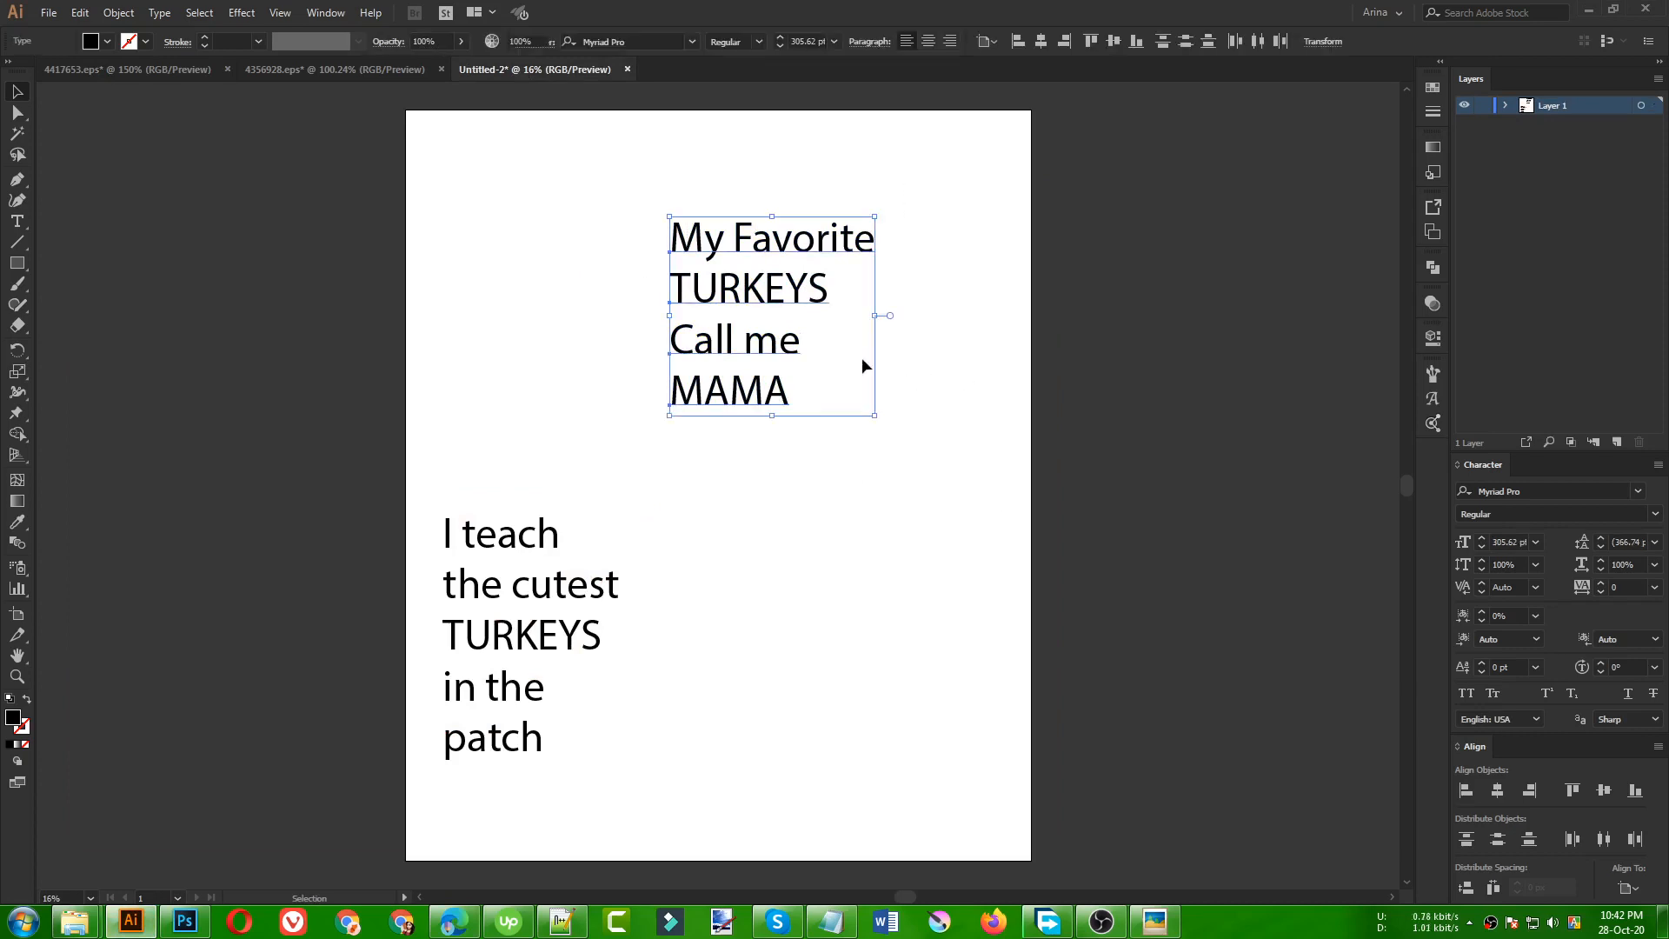
click(393, 283)
drag(591, 173, 911, 461)
click(330, 204)
click(280, 71)
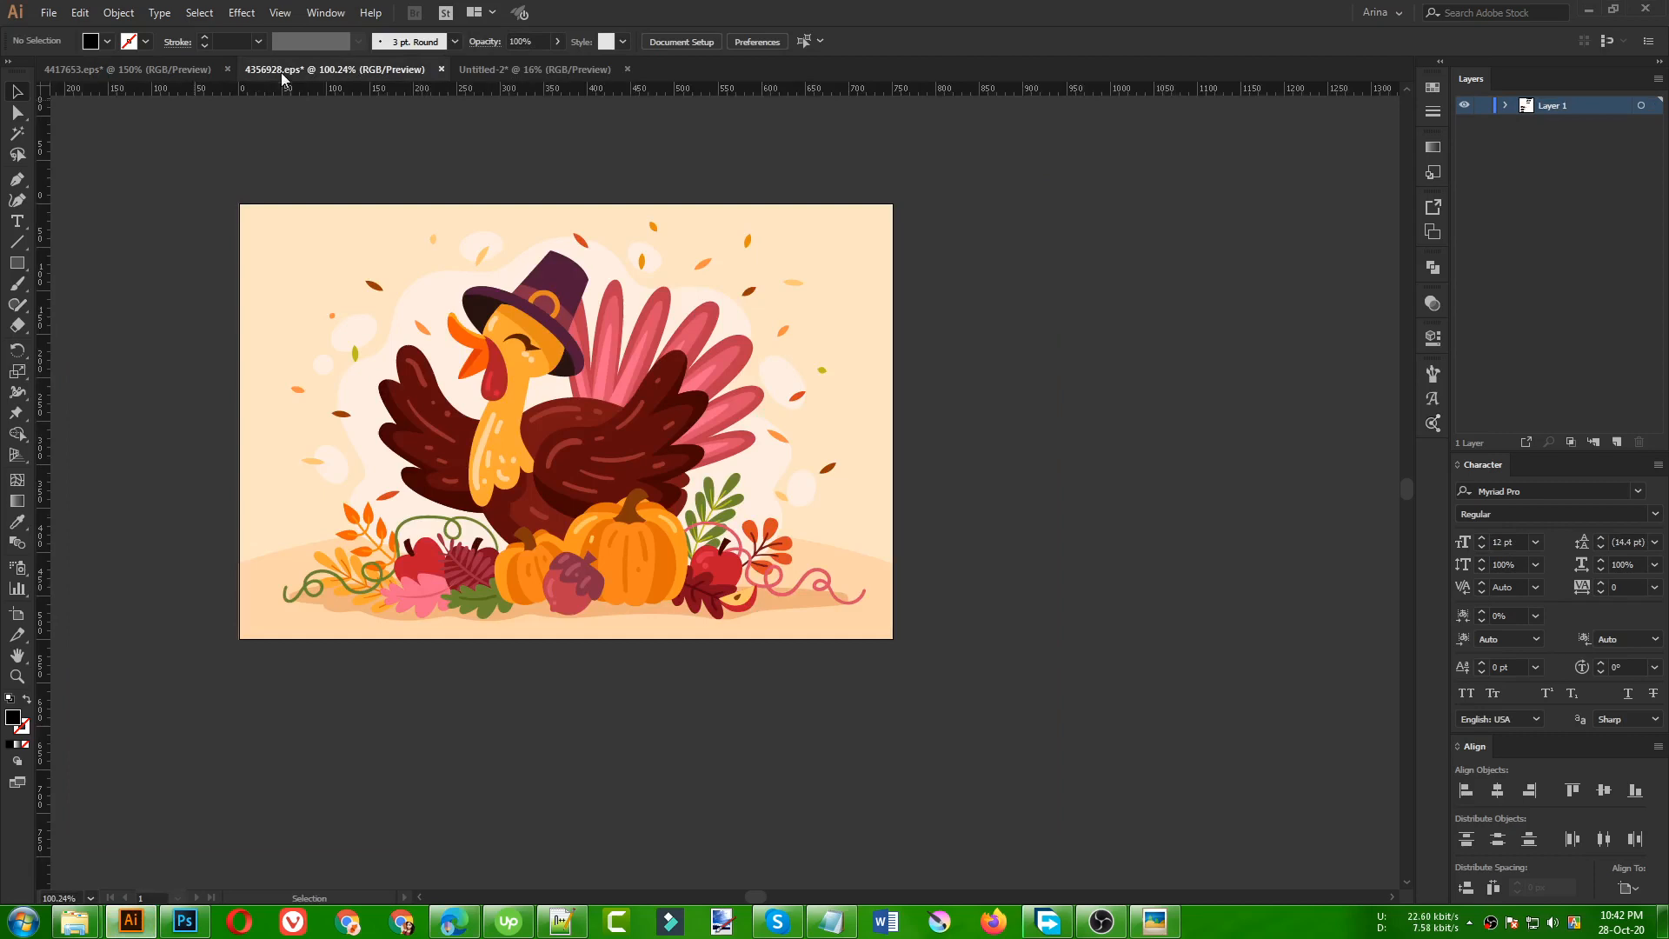
click(153, 72)
click(571, 75)
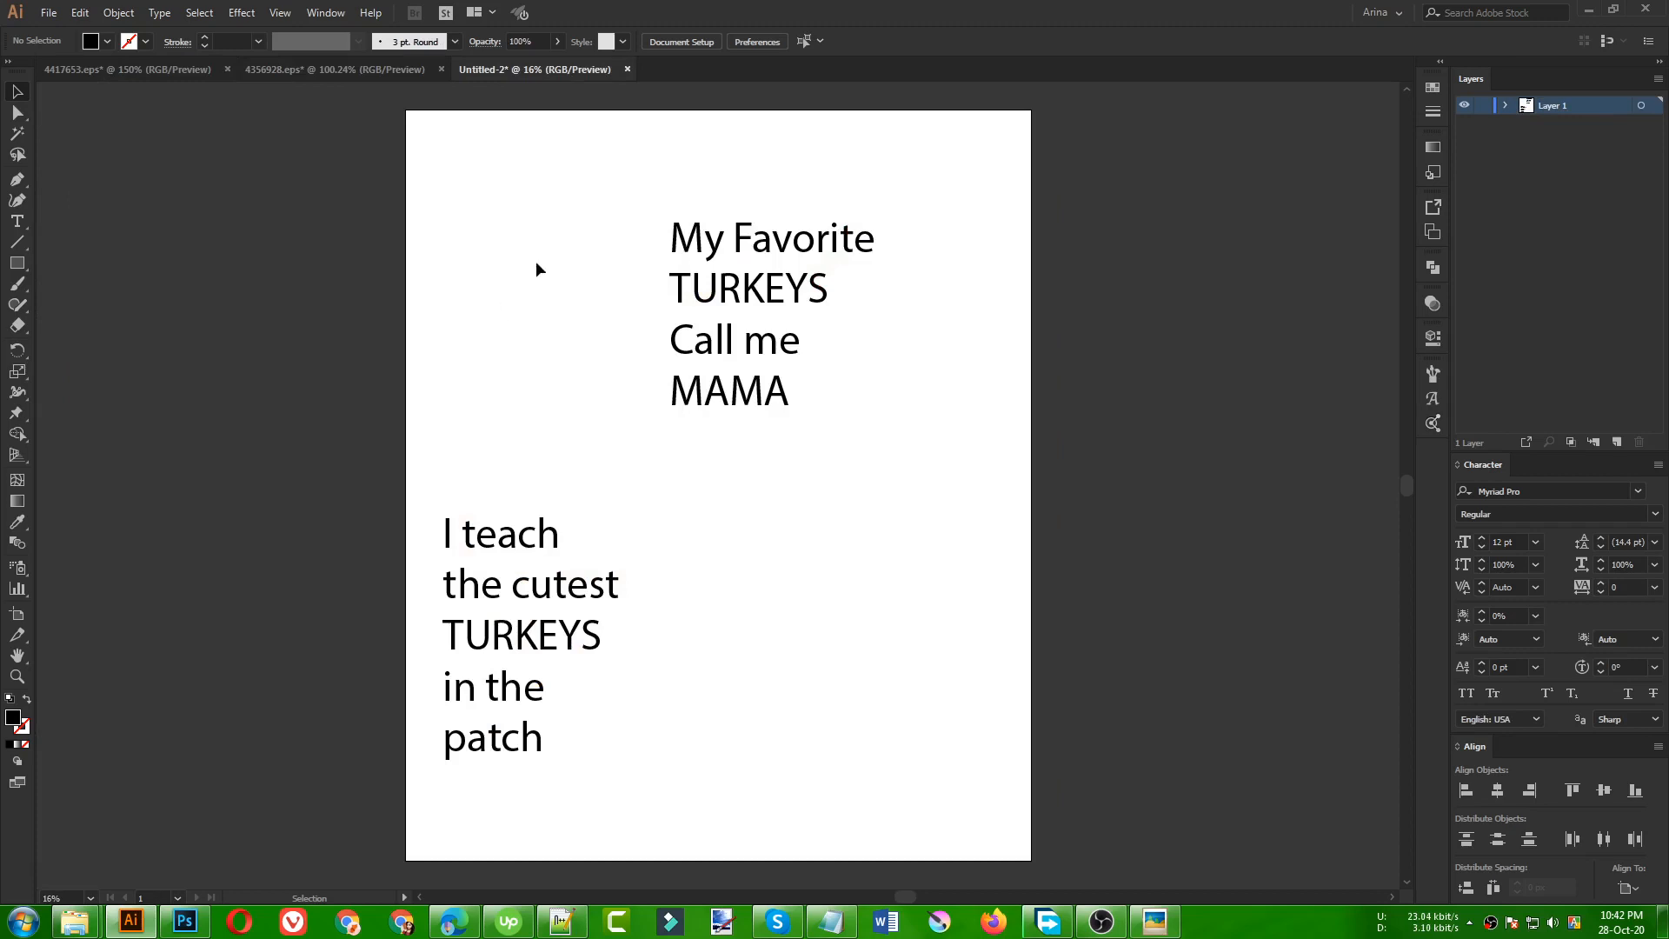
- Move the "My Favorite TURKEYS Call me MAMA" lines to the artboard's upper left area and select the "I teach the cutest TURKEYS" quote
drag(633, 226, 935, 442)
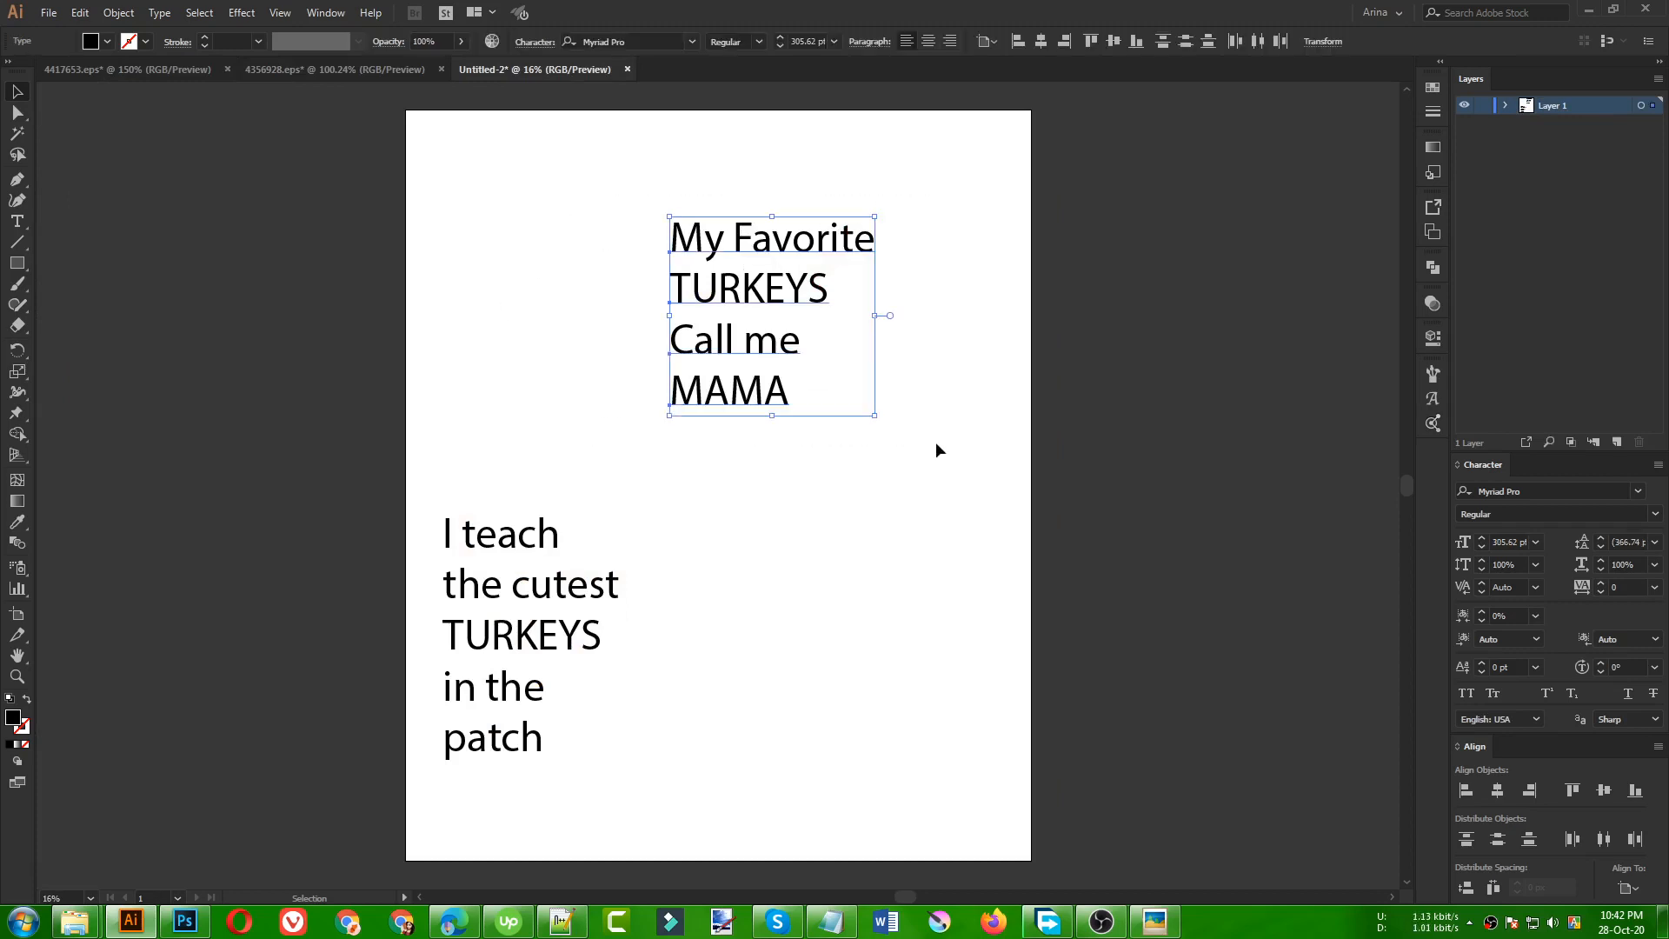
drag(787, 345, 599, 294)
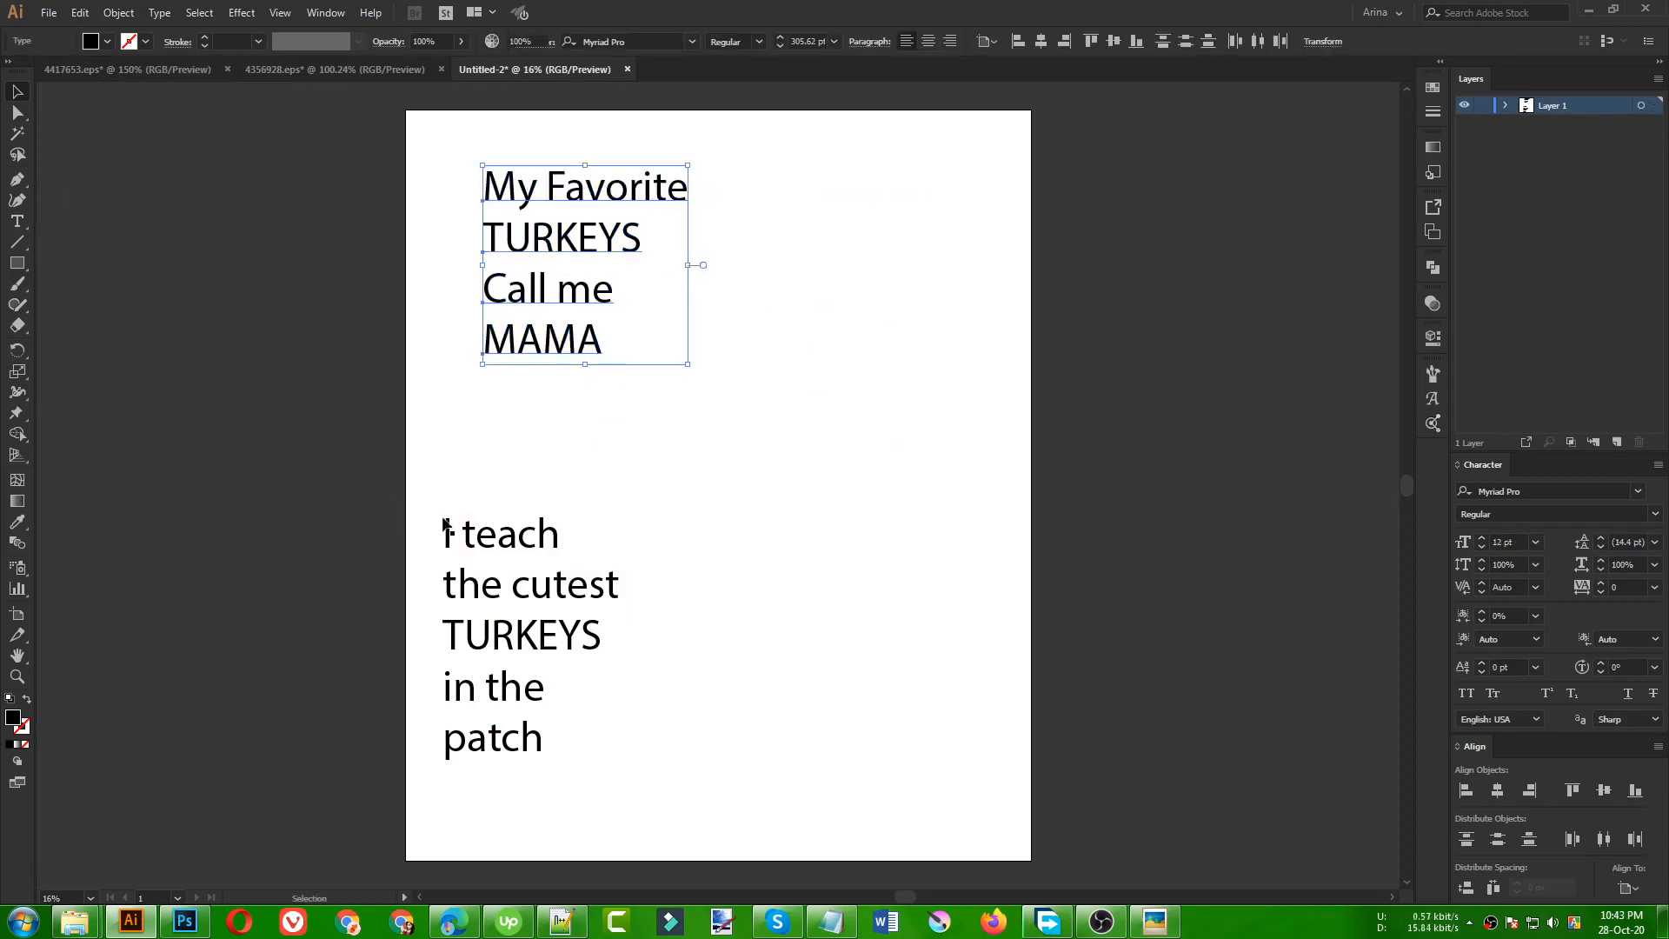
drag(389, 485, 657, 797)
drag(372, 457, 739, 816)
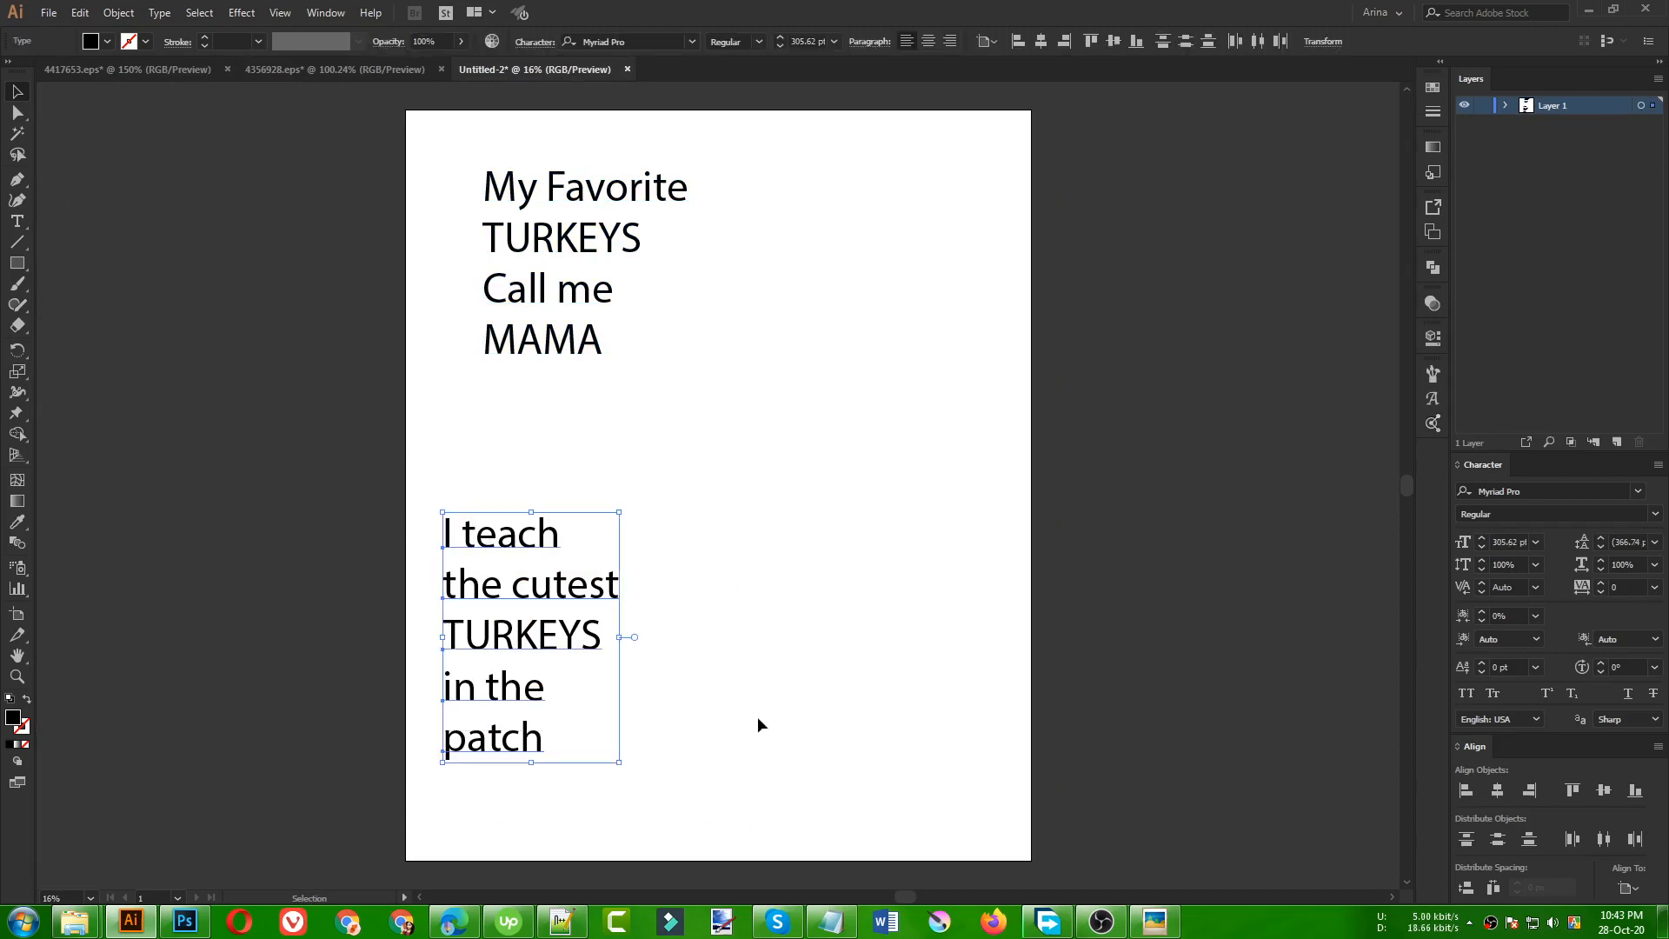
- Compare the "I Teach the Cutest Turkeys" and "Cutest Pumpkins in the Patch" reference designs in the browser, then return to Illustrator
click(454, 921)
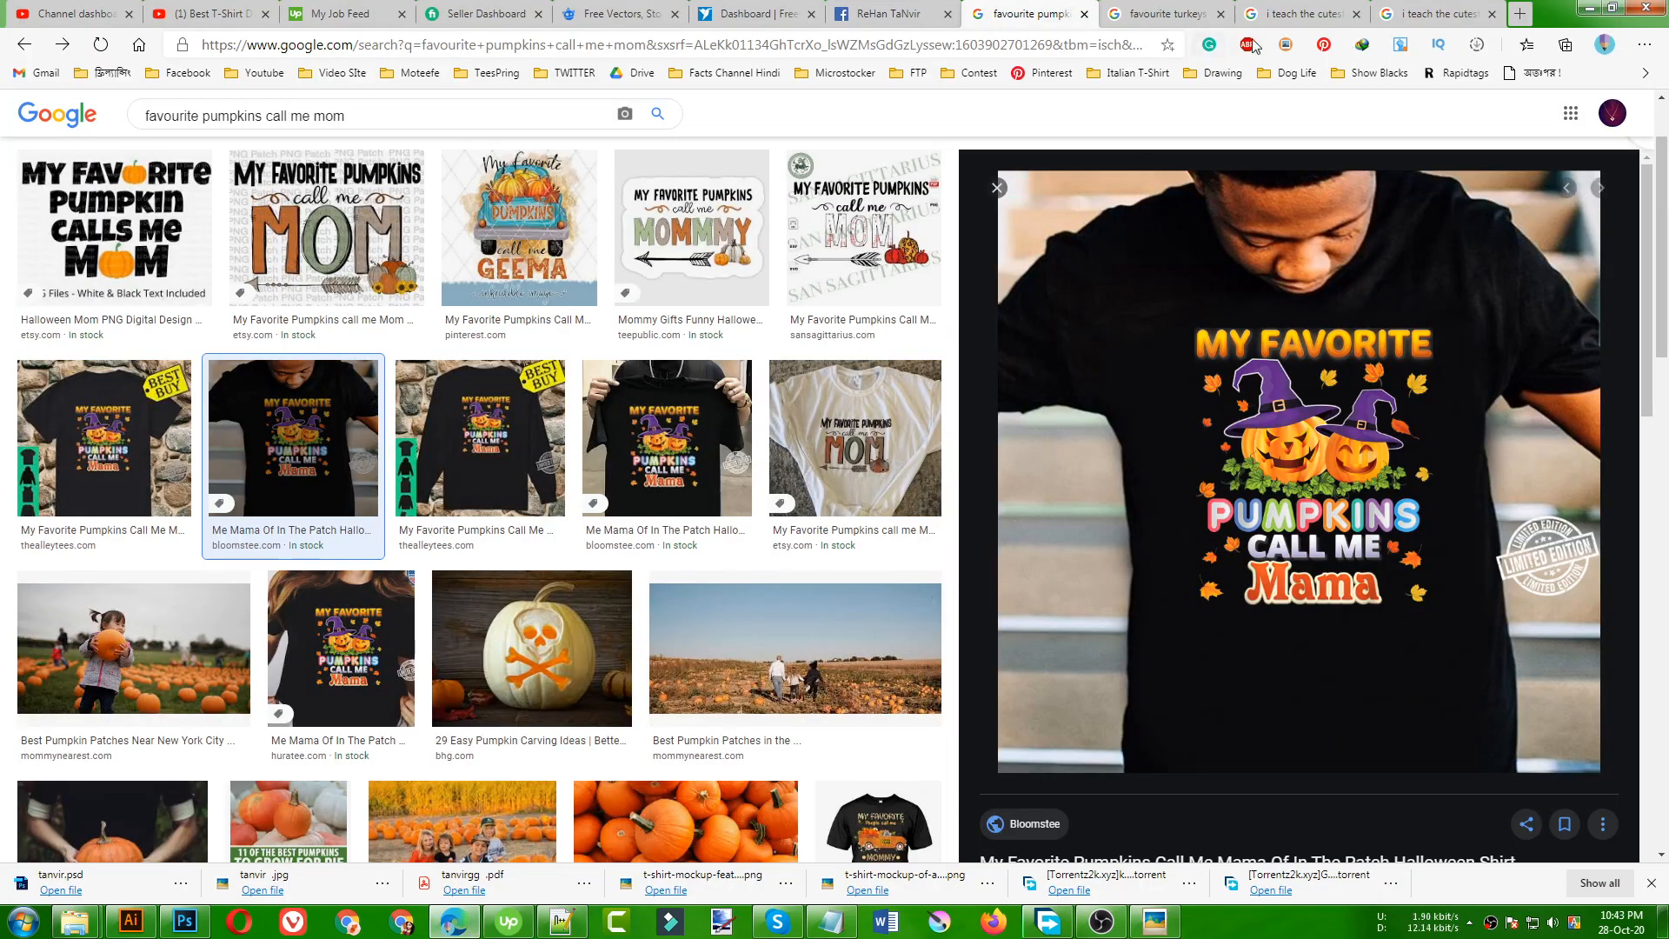
click(1285, 15)
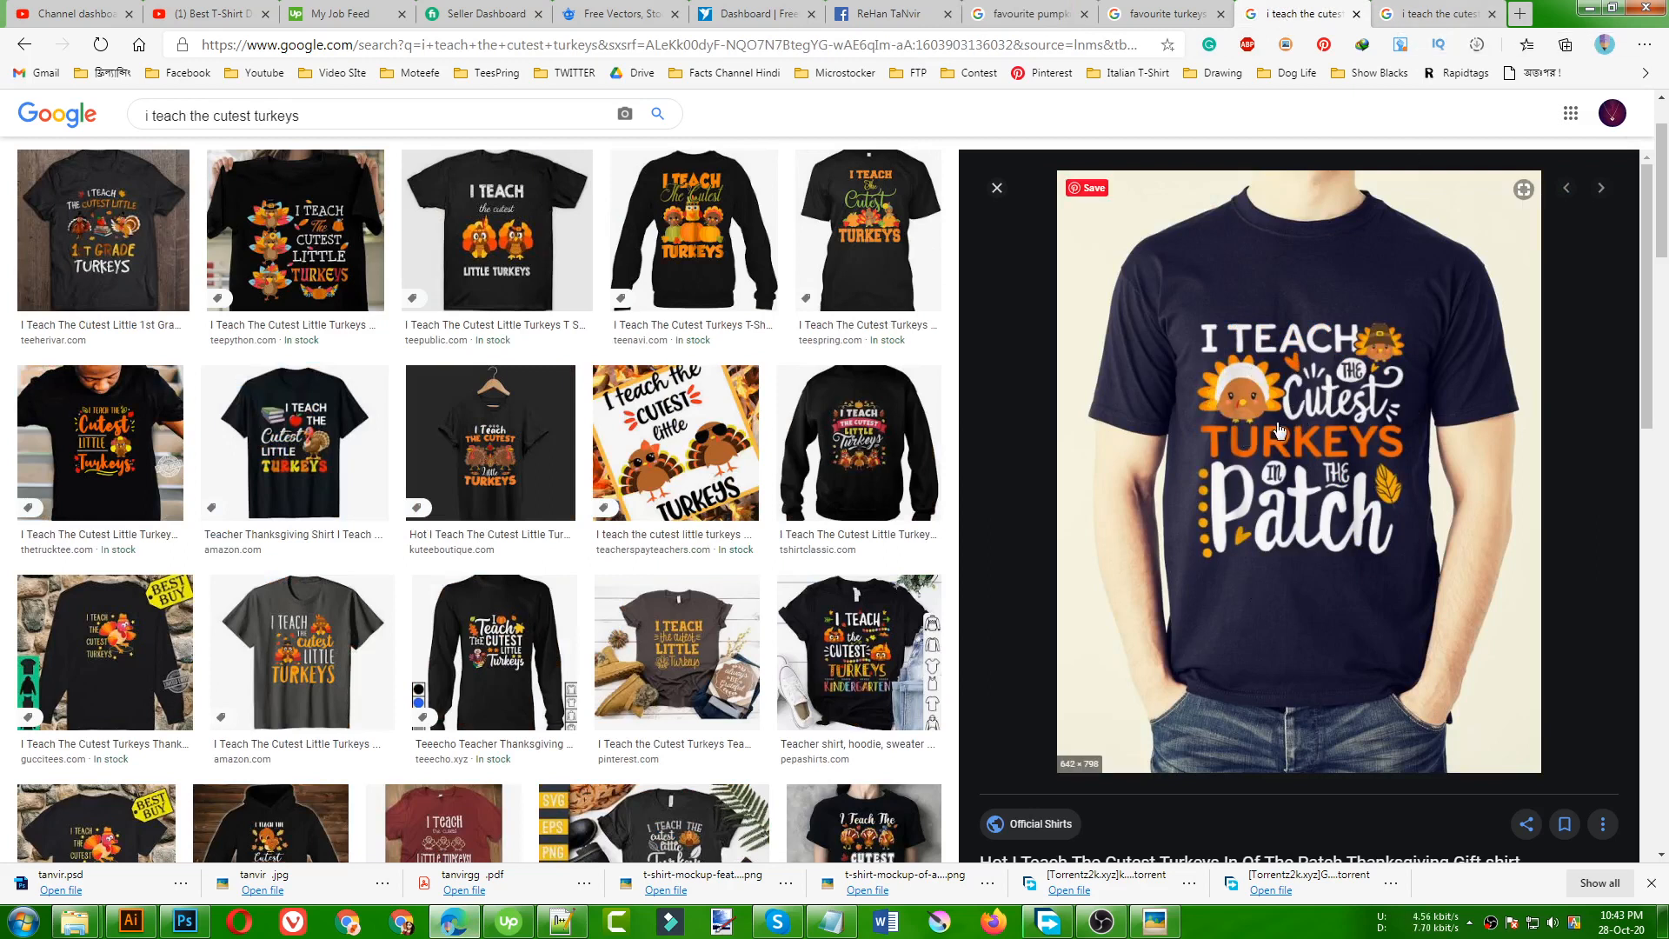
key(ctrl+Tab)
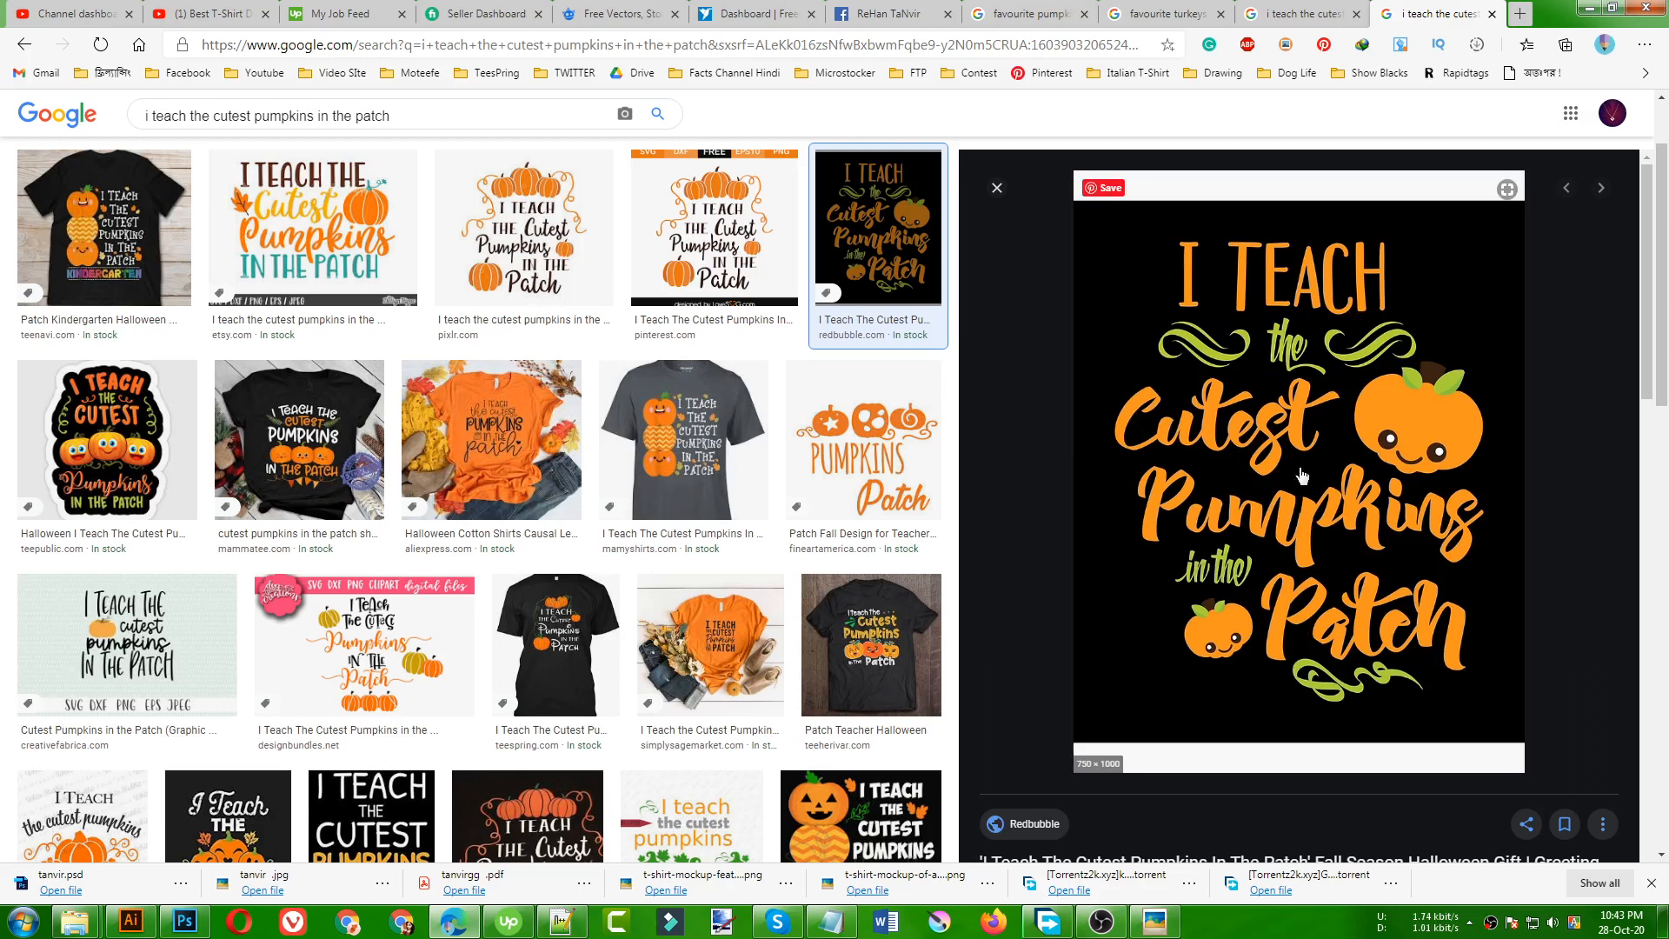
key(ctrl+shift+Tab)
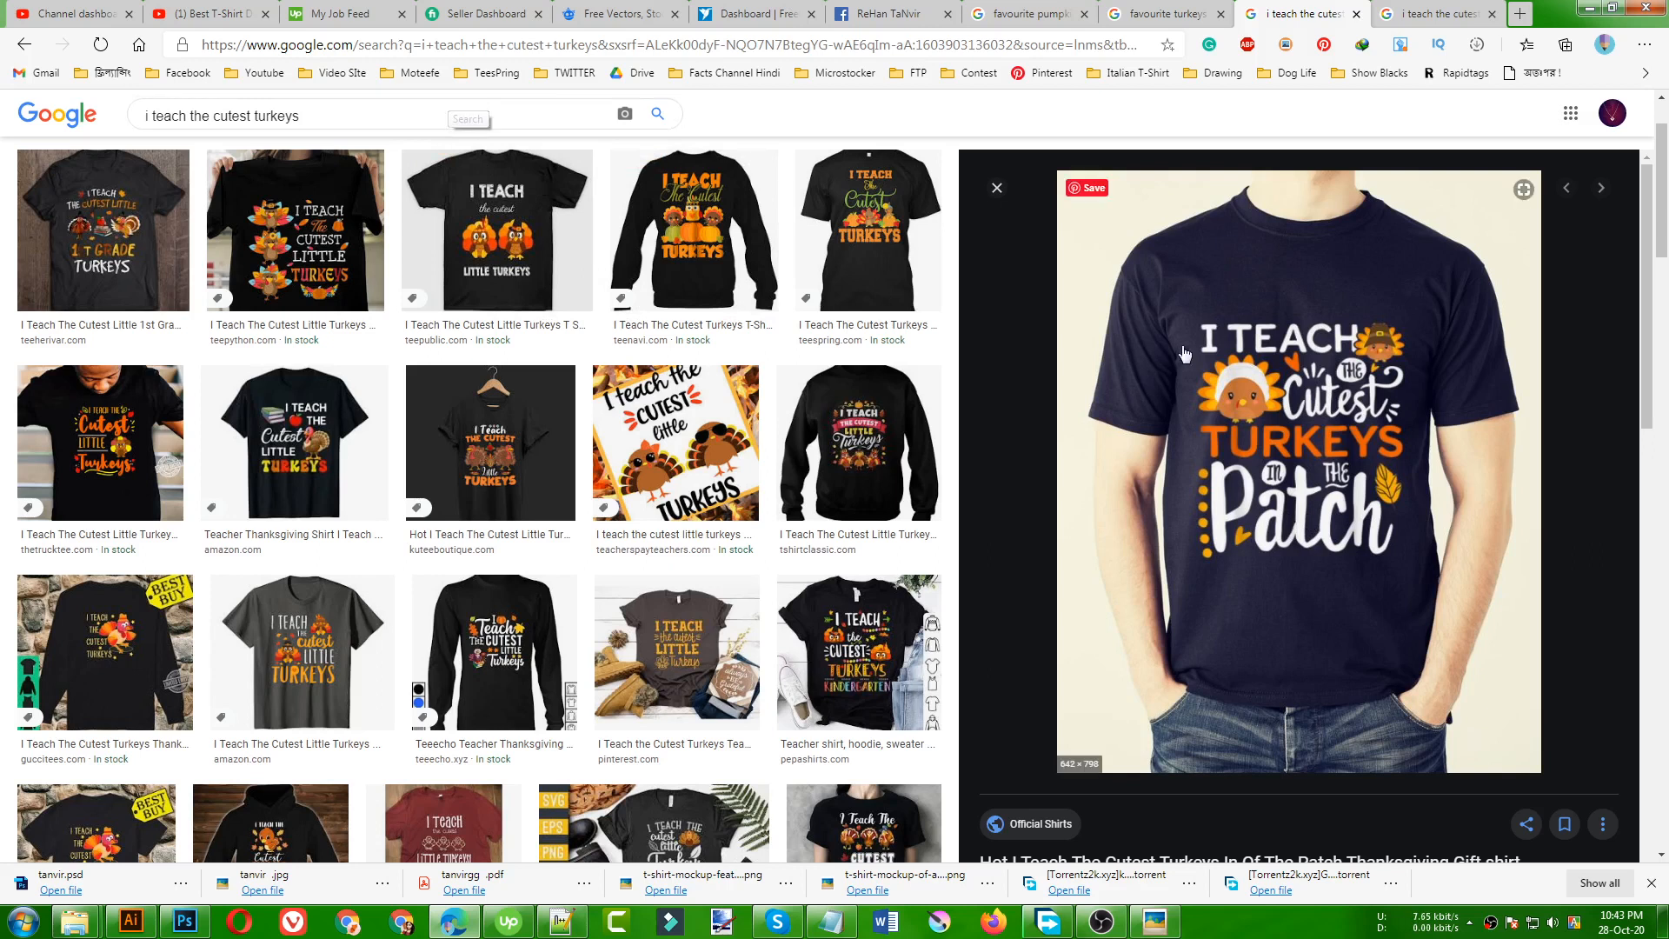
click(1439, 14)
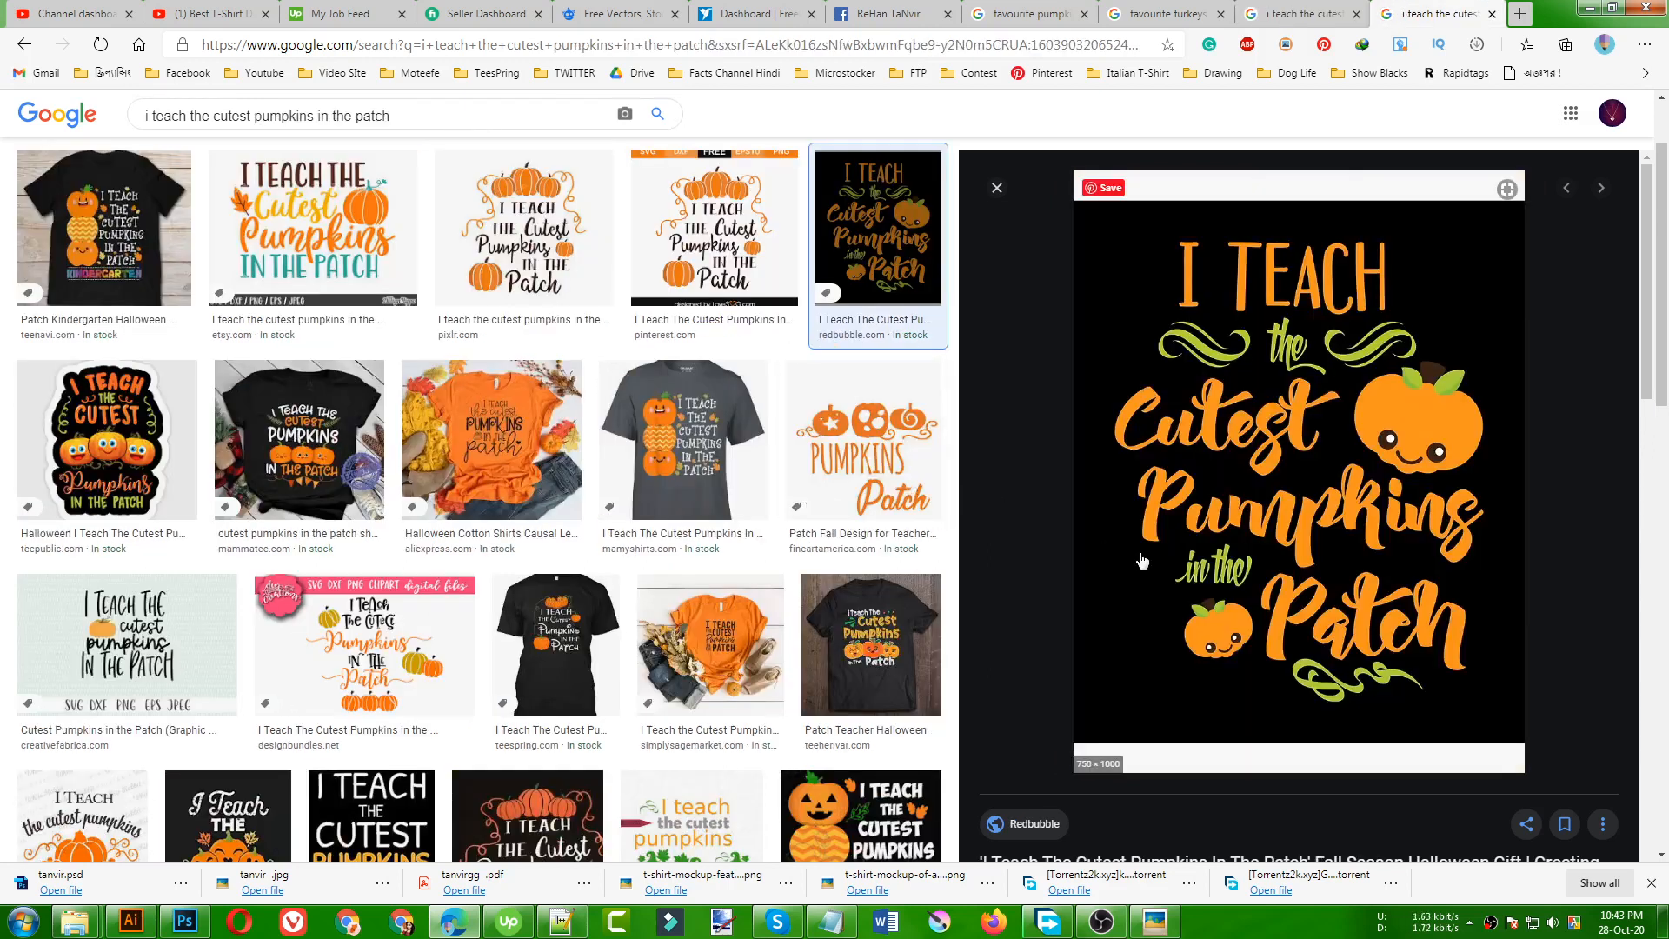
click(130, 921)
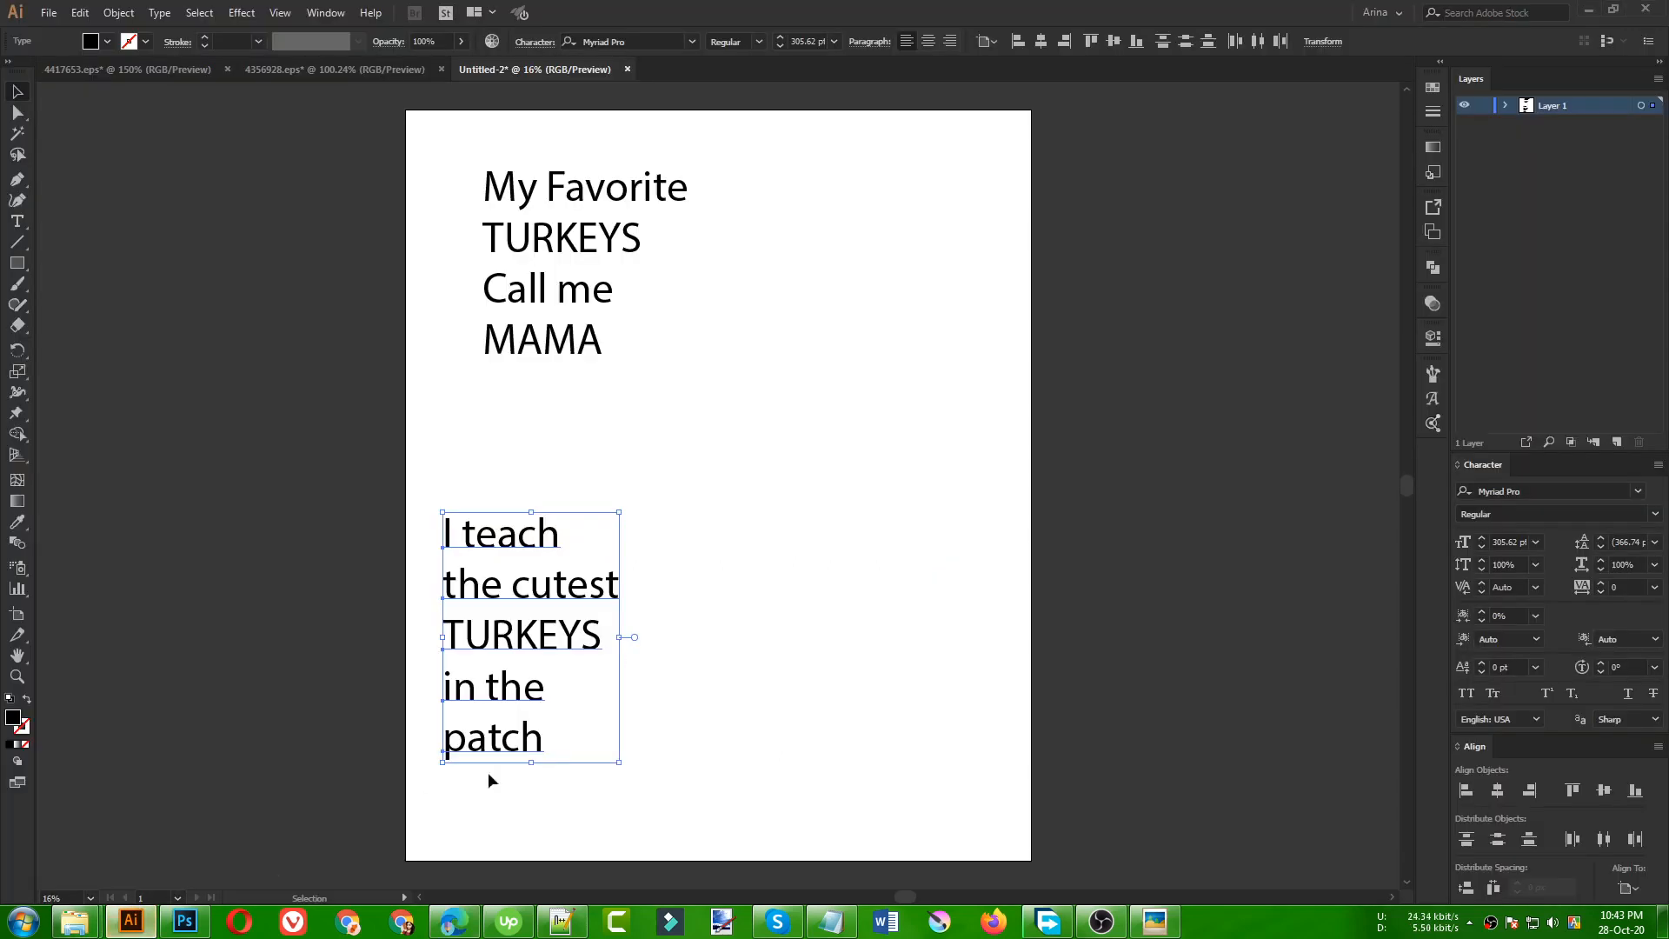
- Set object alignment to Align to Selection with the "I teach the cutest TURKEYS in the patch" lines selected
click(812, 691)
drag(404, 467, 727, 759)
click(726, 760)
drag(689, 813, 414, 491)
click(988, 42)
click(1006, 66)
click(904, 424)
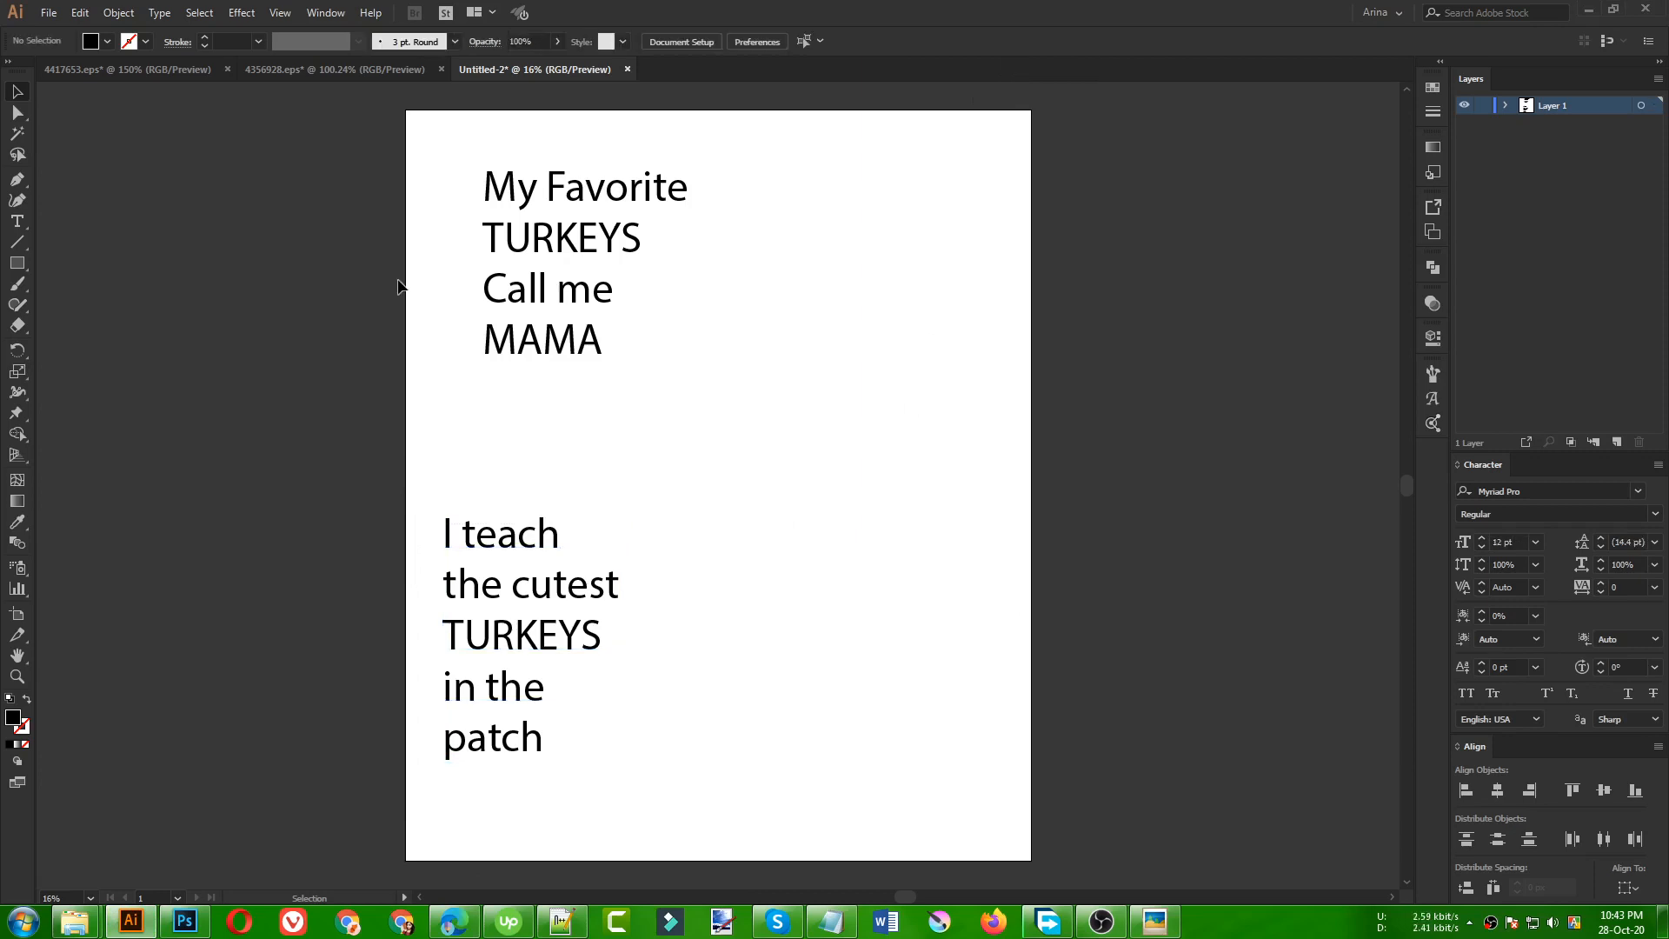
- Move the "My Favorite TURKEYS" quote toward the artboard's upper centre and the "I teach the cutest TURKEYS" quote off its left side
drag(461, 129, 649, 395)
drag(577, 294, 672, 344)
drag(447, 521, 598, 775)
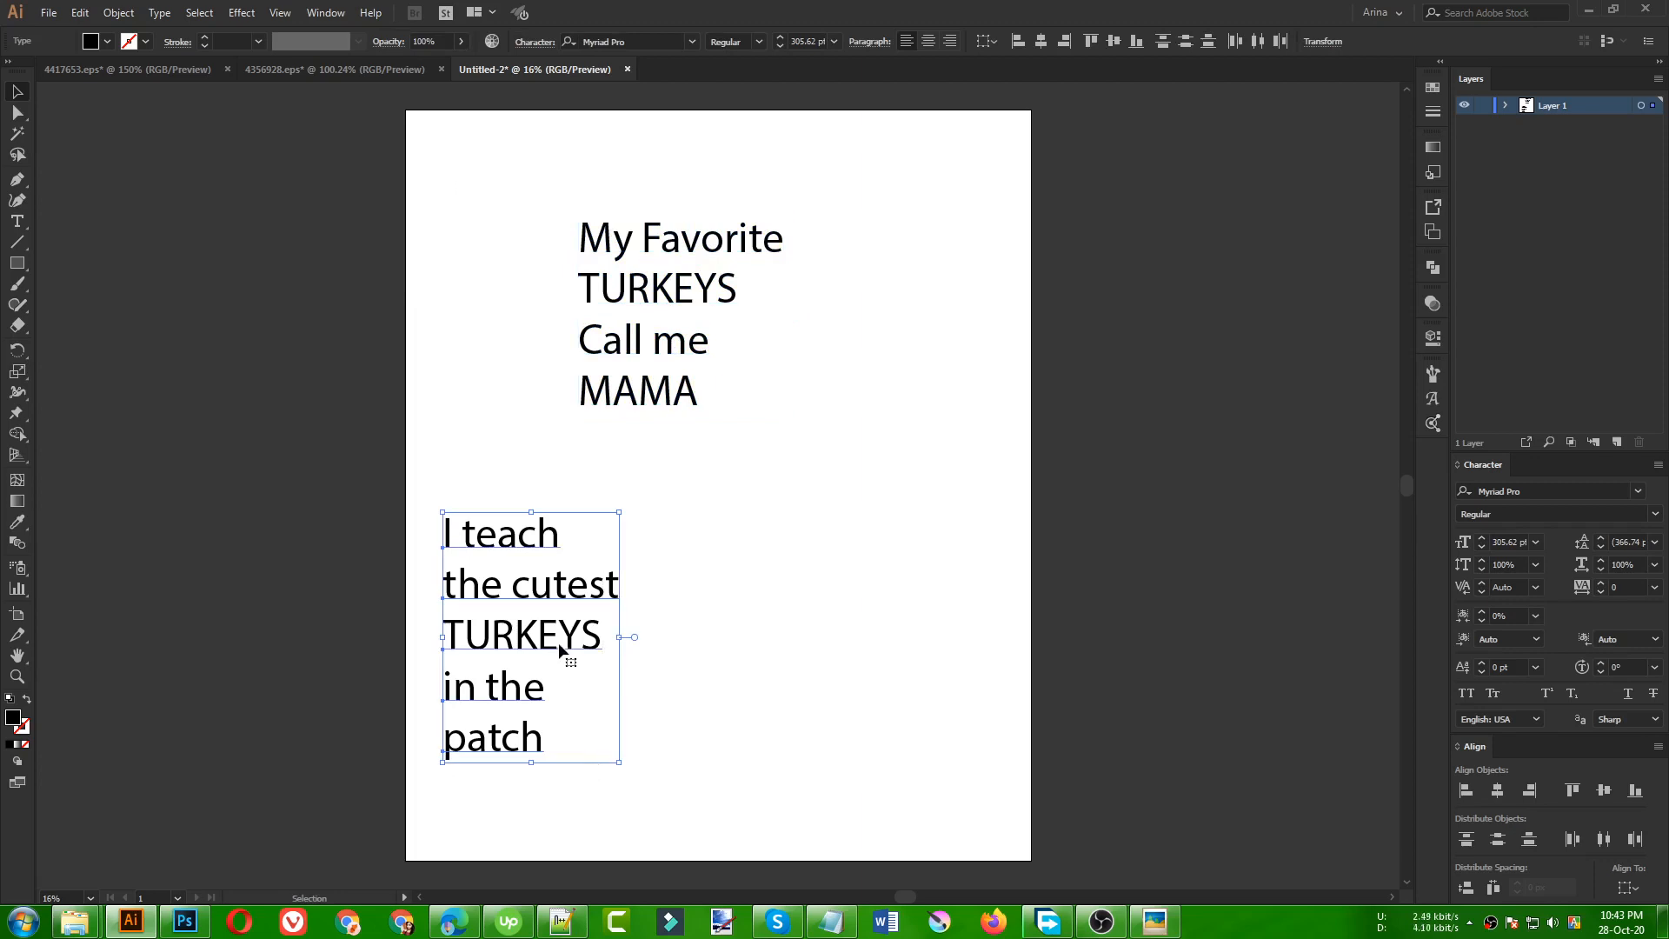
drag(558, 643, 282, 580)
click(664, 649)
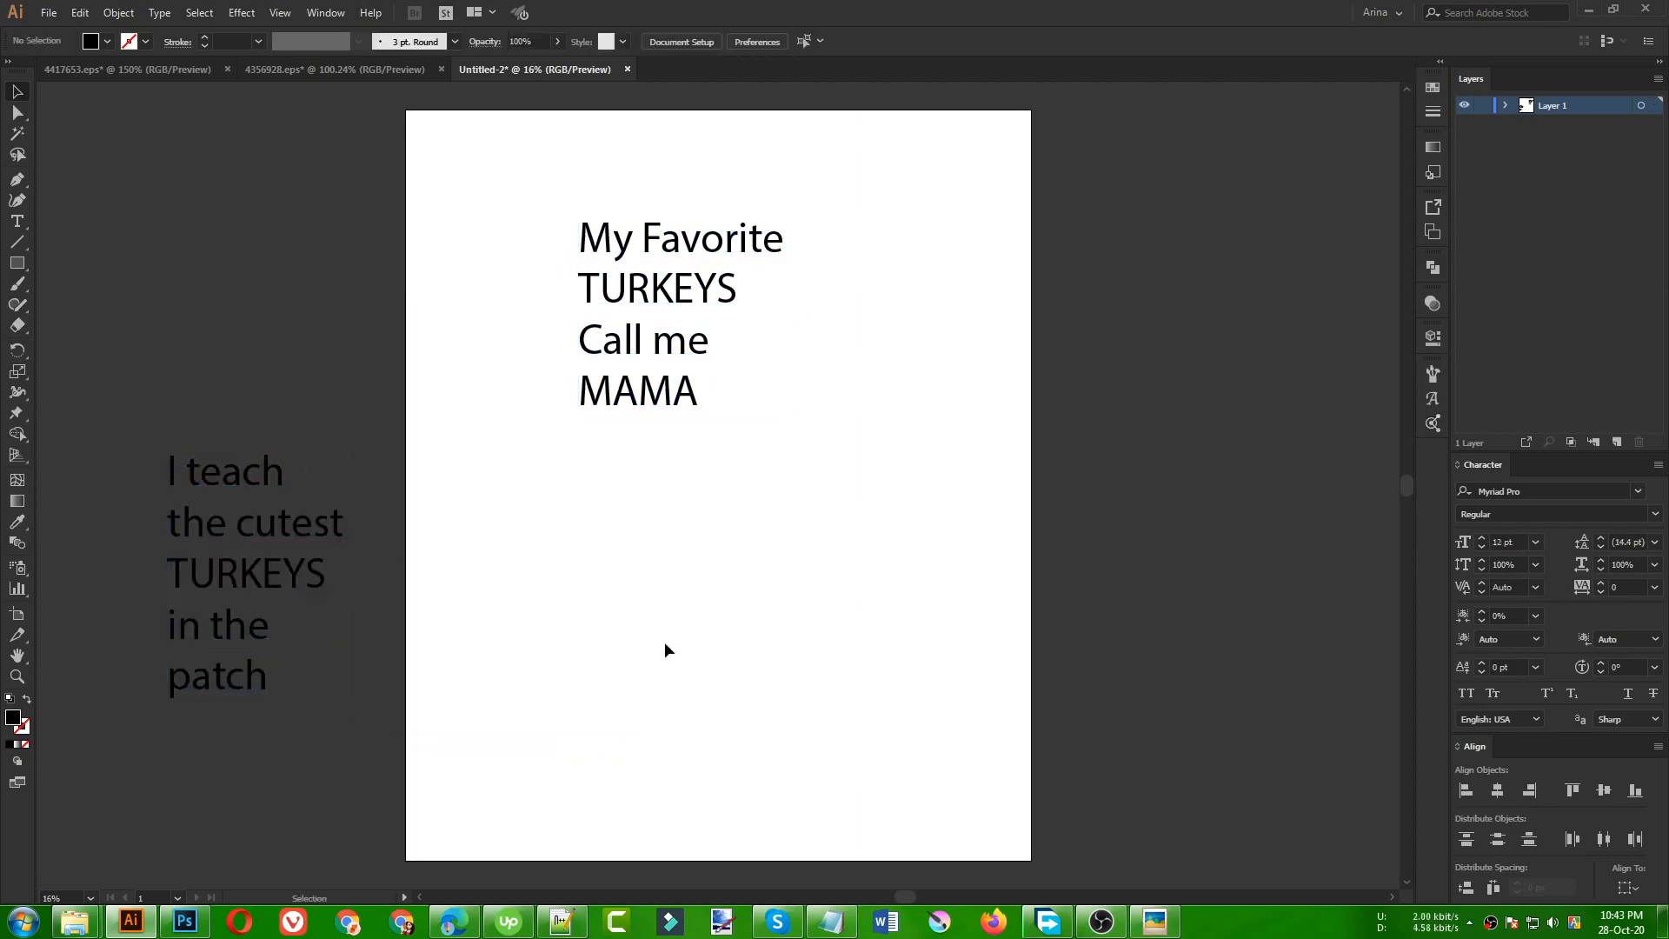
- Move the "Call me" and "MAMA" lines down and to the right, leaving a gap below "TURKEYS" for artwork
scroll(879, 446, up, 2)
scroll(878, 446, up, 1)
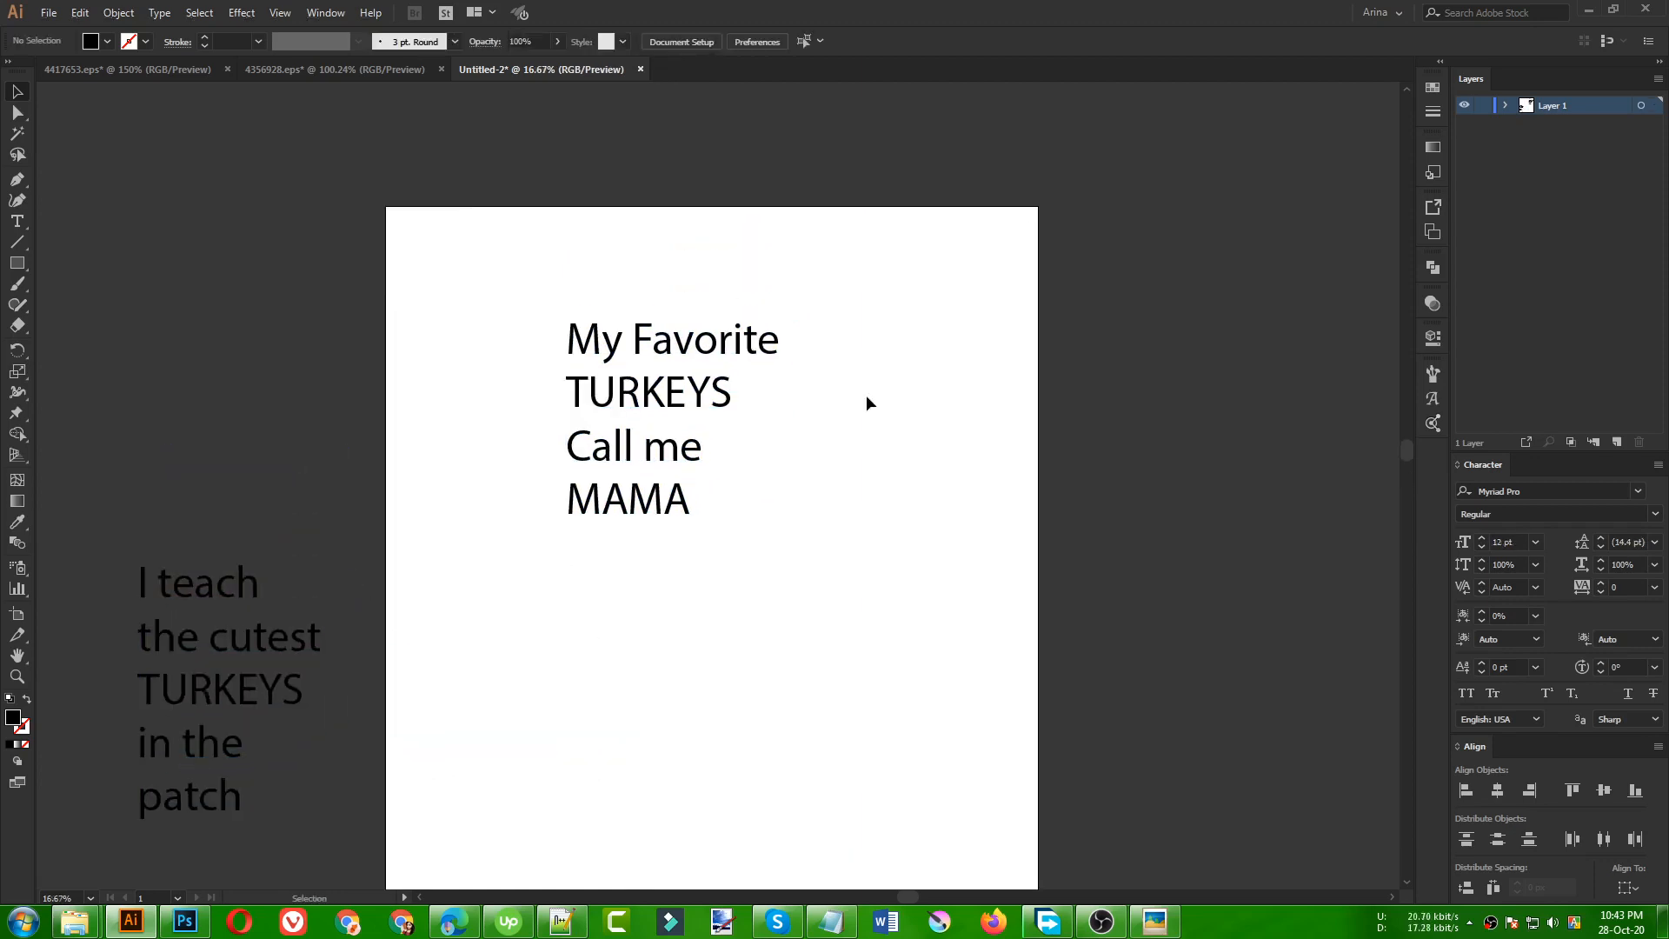
scroll(810, 502, up, 1)
drag(344, 171, 1017, 600)
click(607, 631)
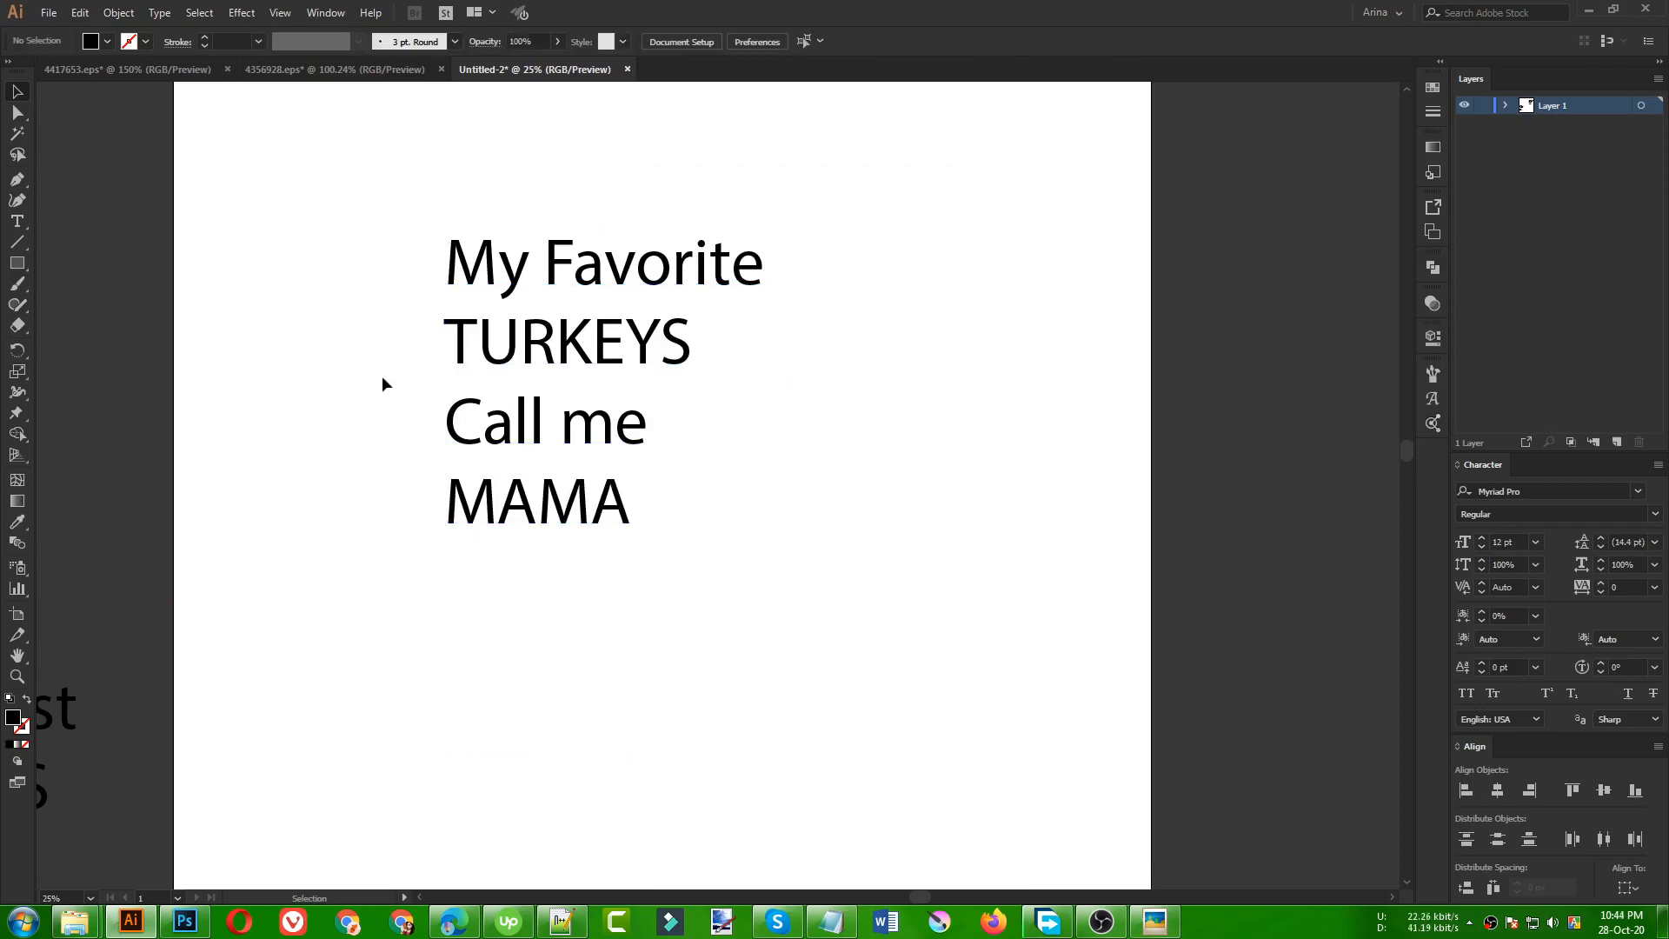
drag(350, 224, 730, 647)
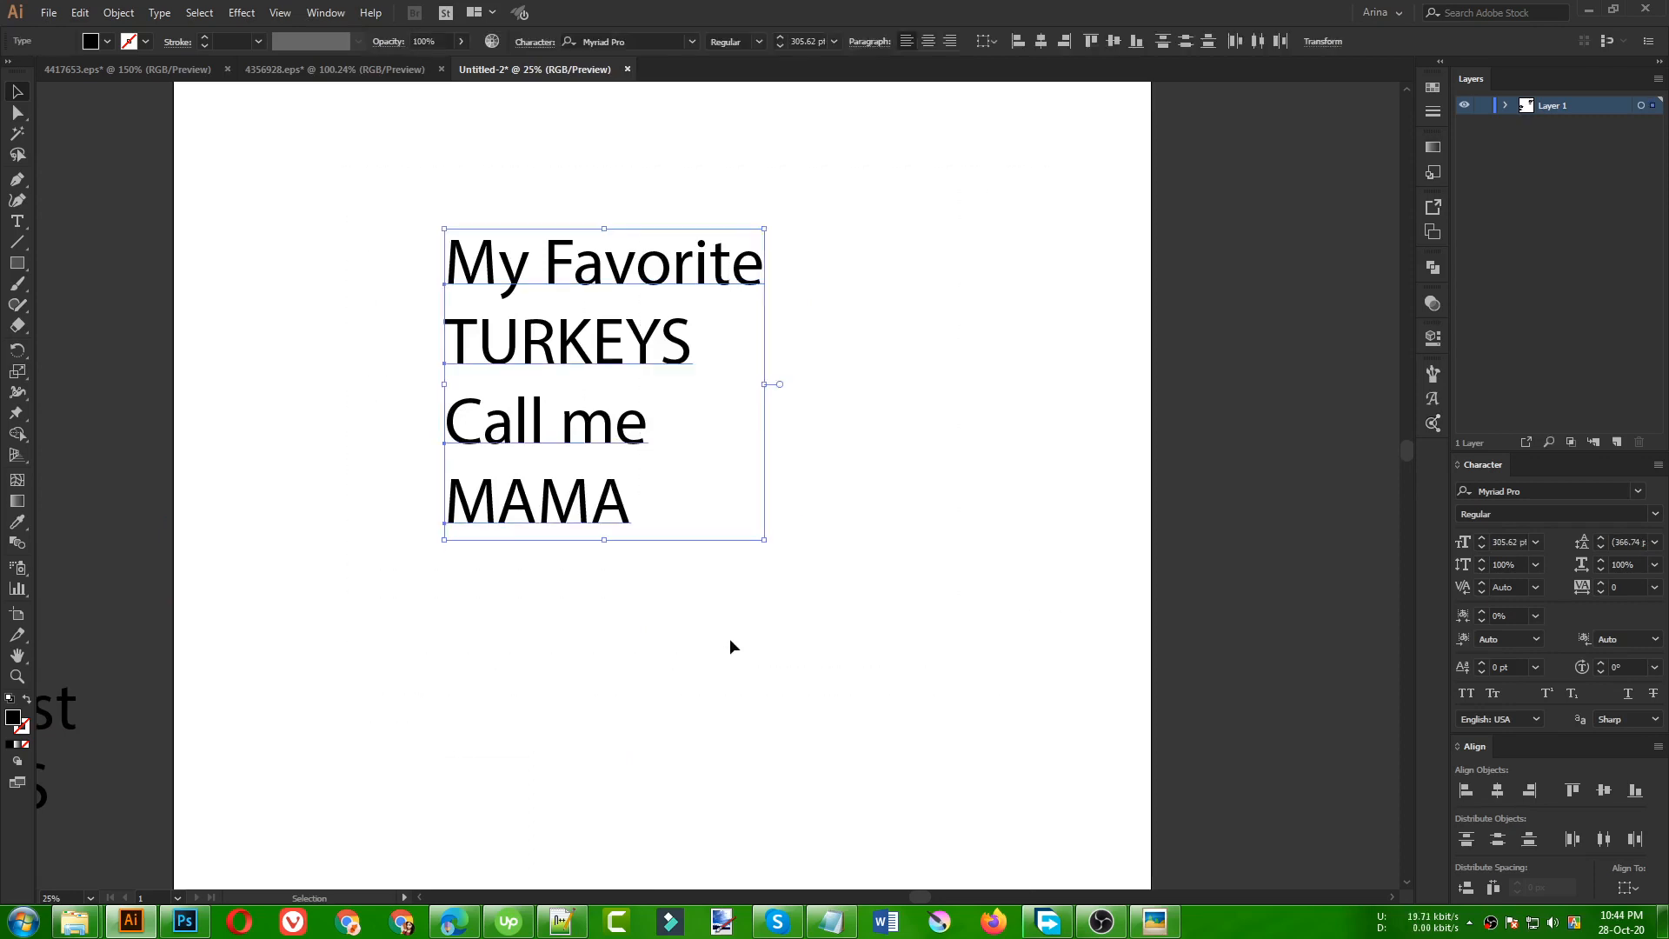
click(789, 596)
drag(392, 410, 623, 567)
drag(569, 507, 712, 732)
click(861, 721)
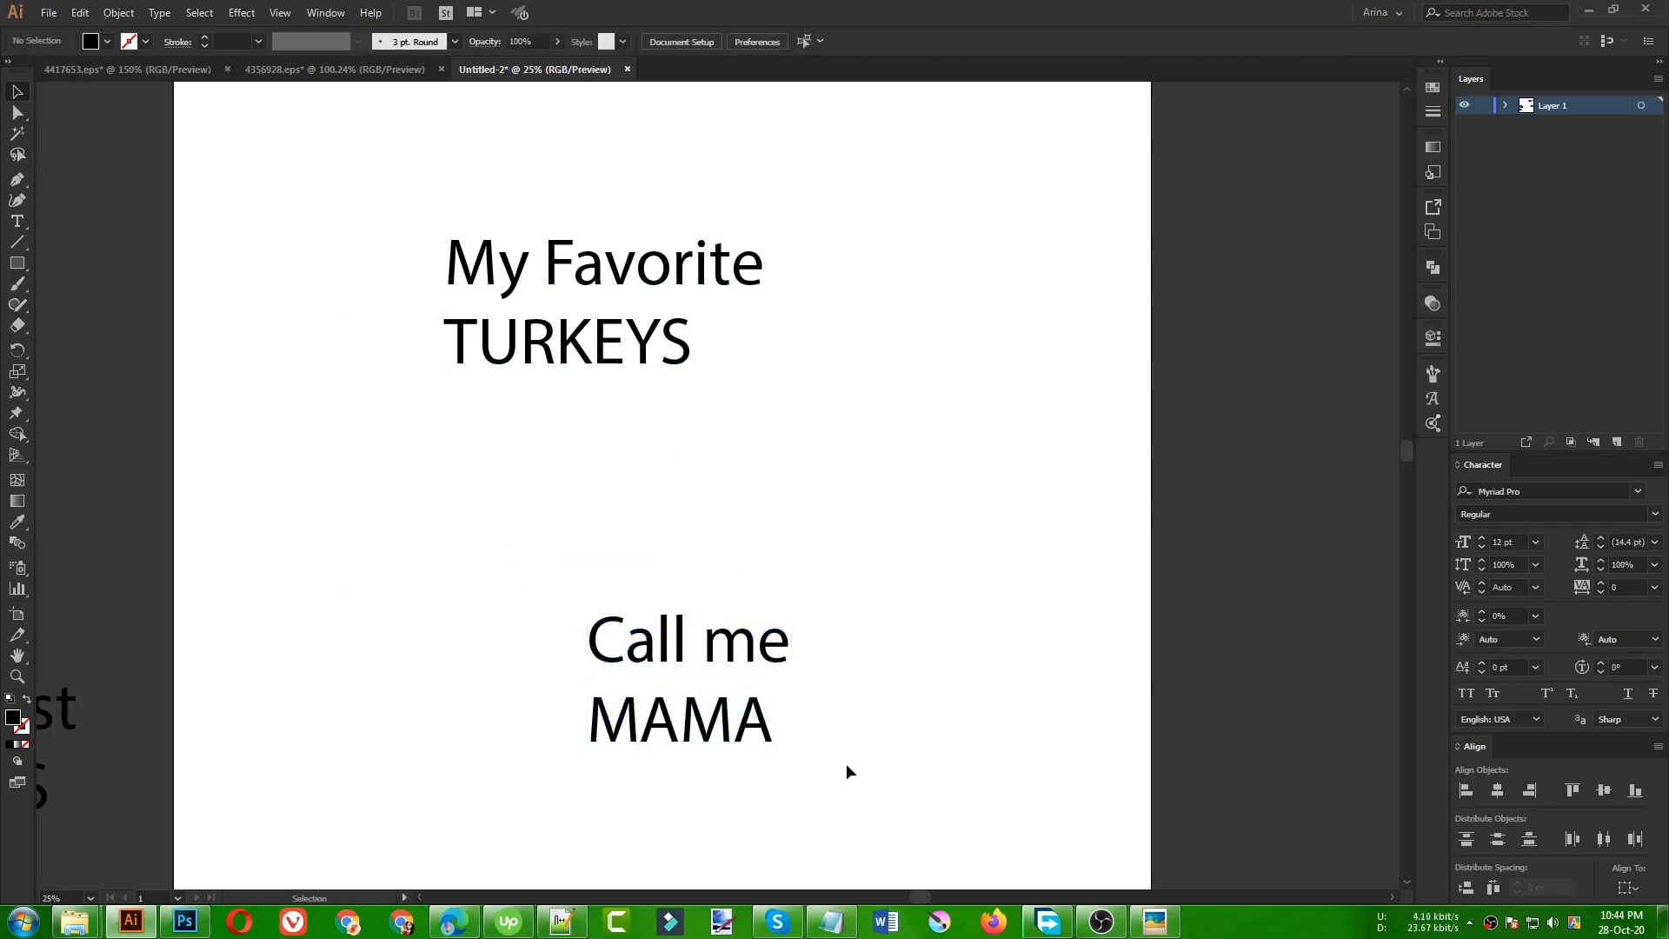
click(740, 741)
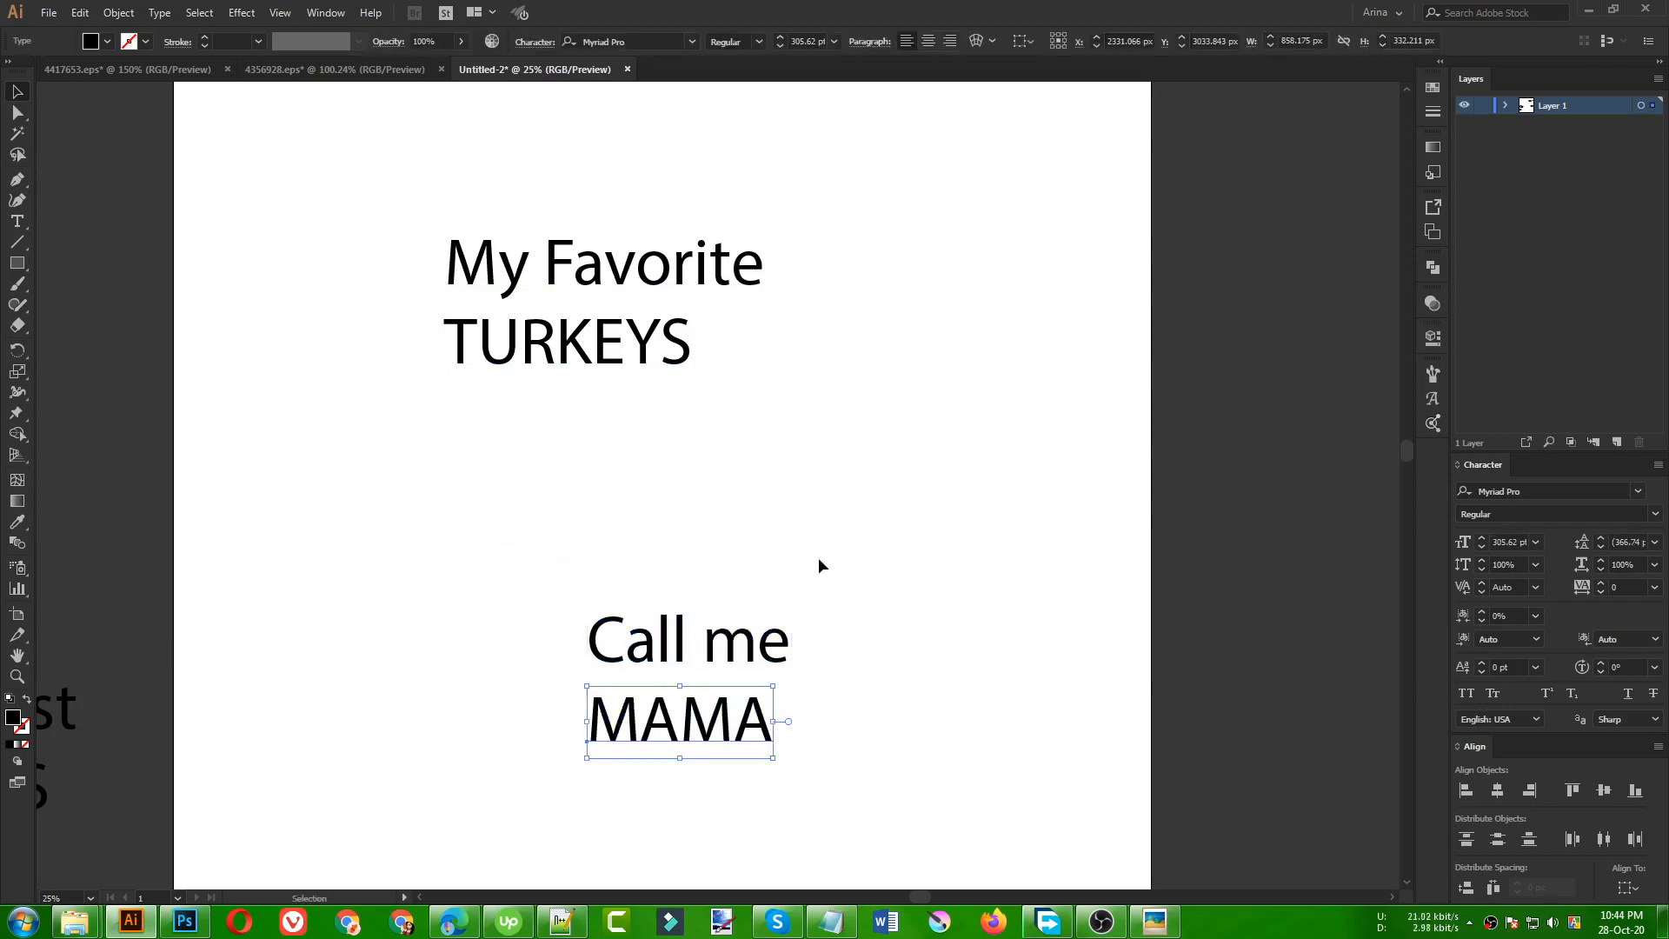
click(483, 367)
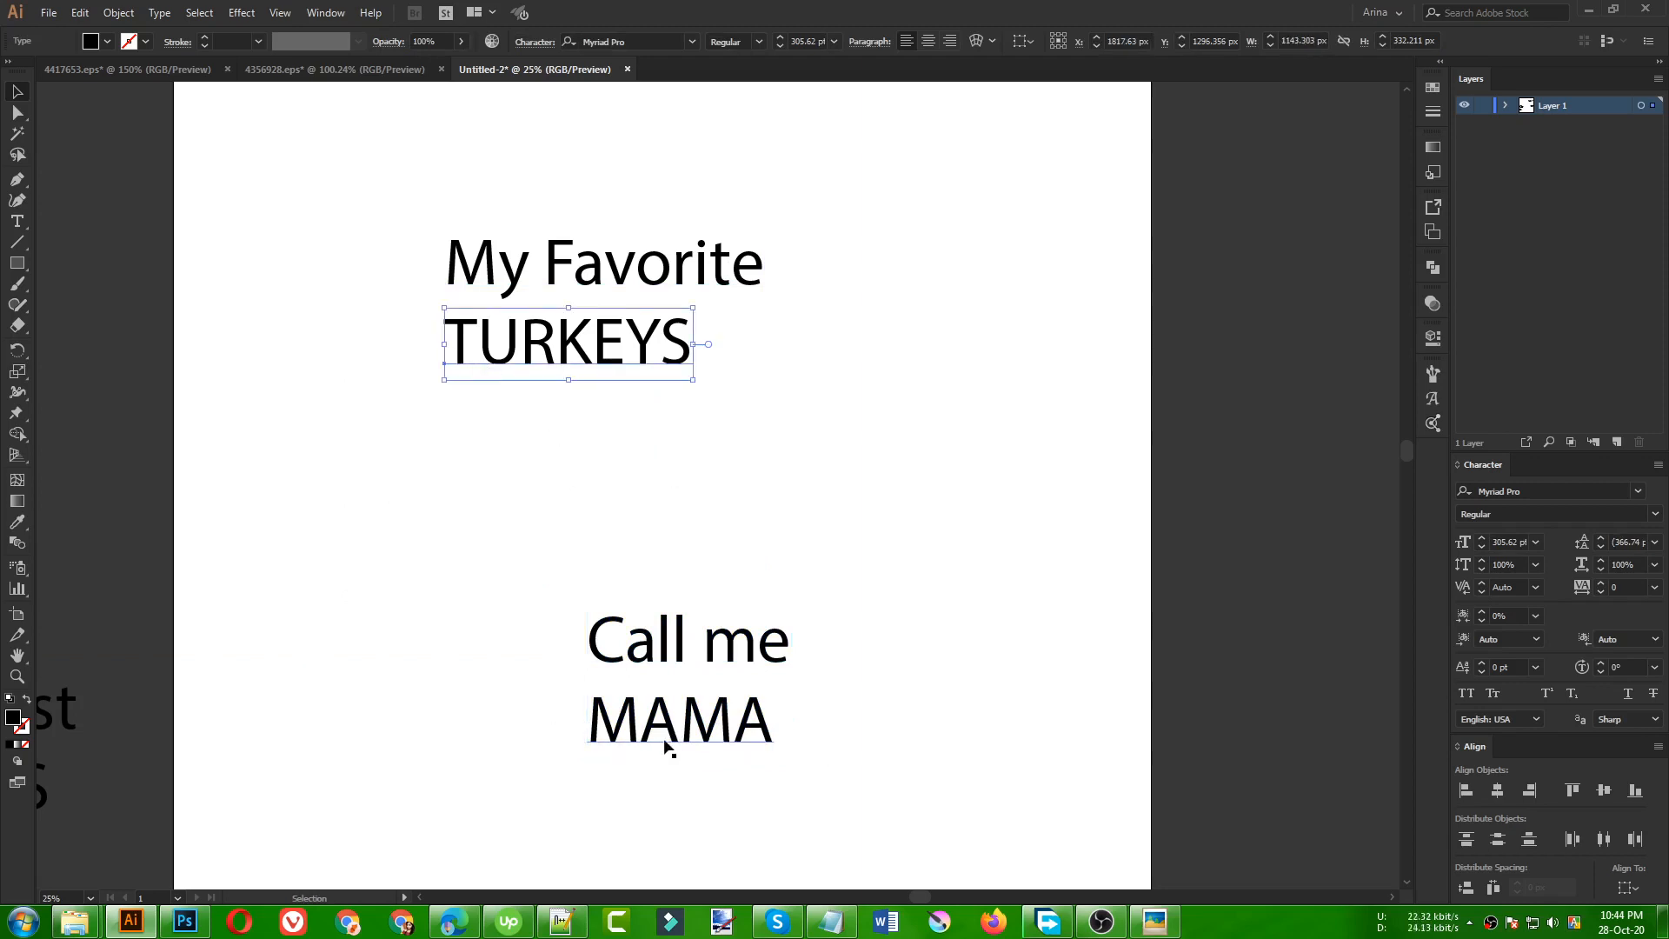
shift+click(633, 714)
click(628, 454)
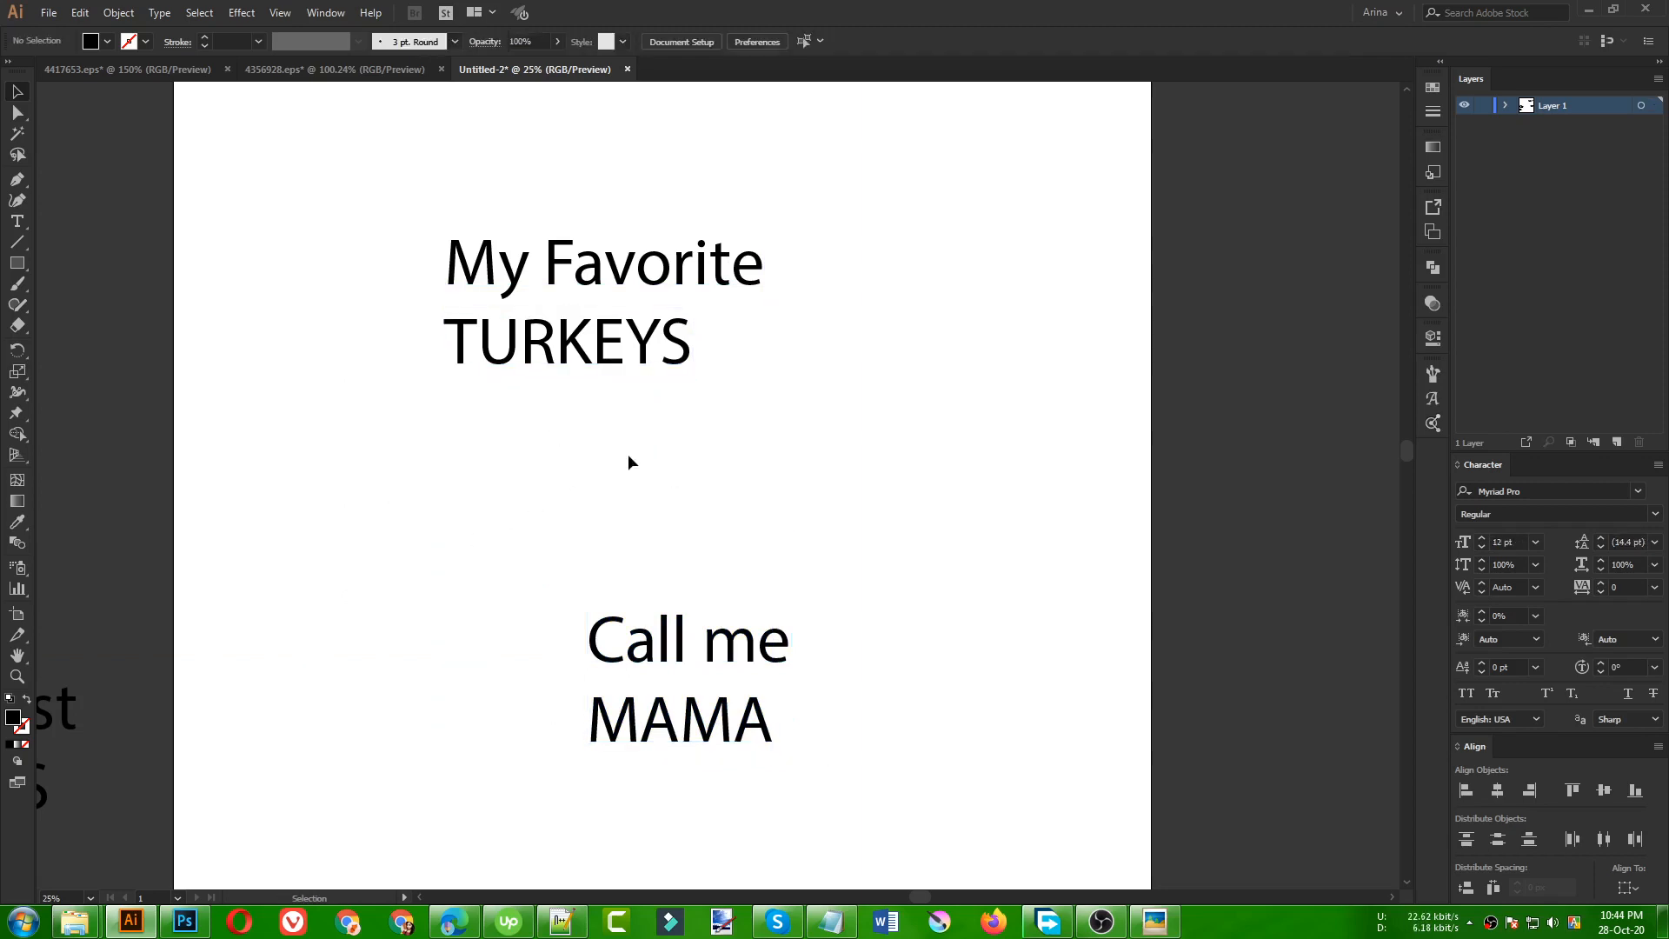
- Set the font of the "TURKEYS" line to CHICKEN Pie and apply All Caps
click(622, 360)
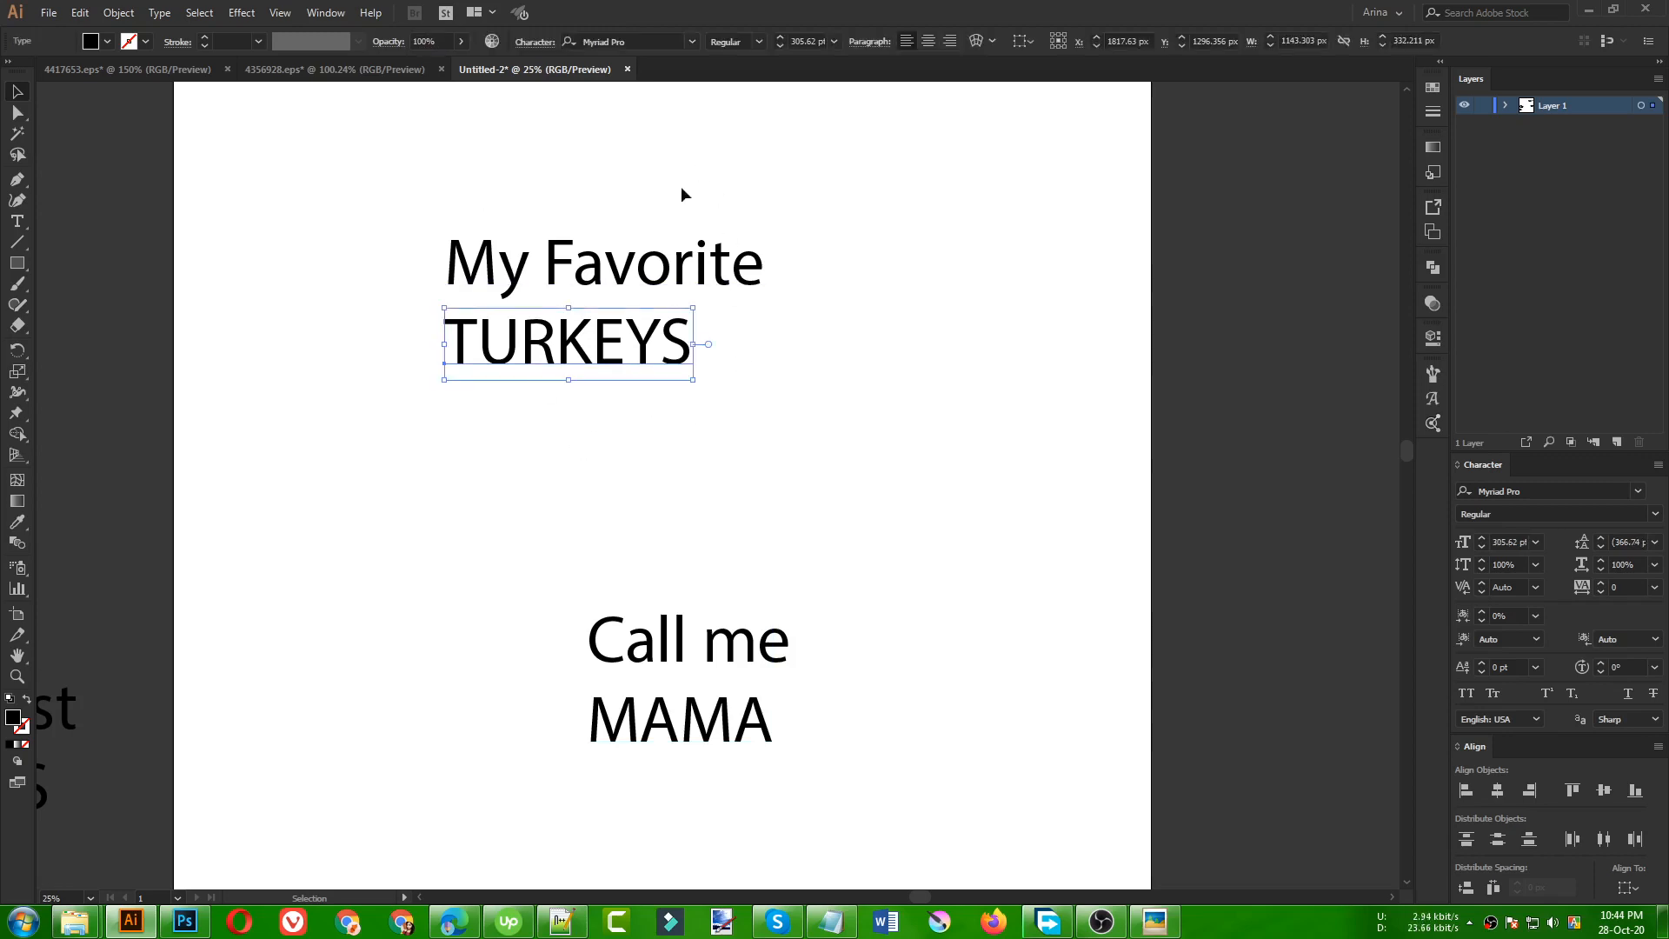
click(639, 45)
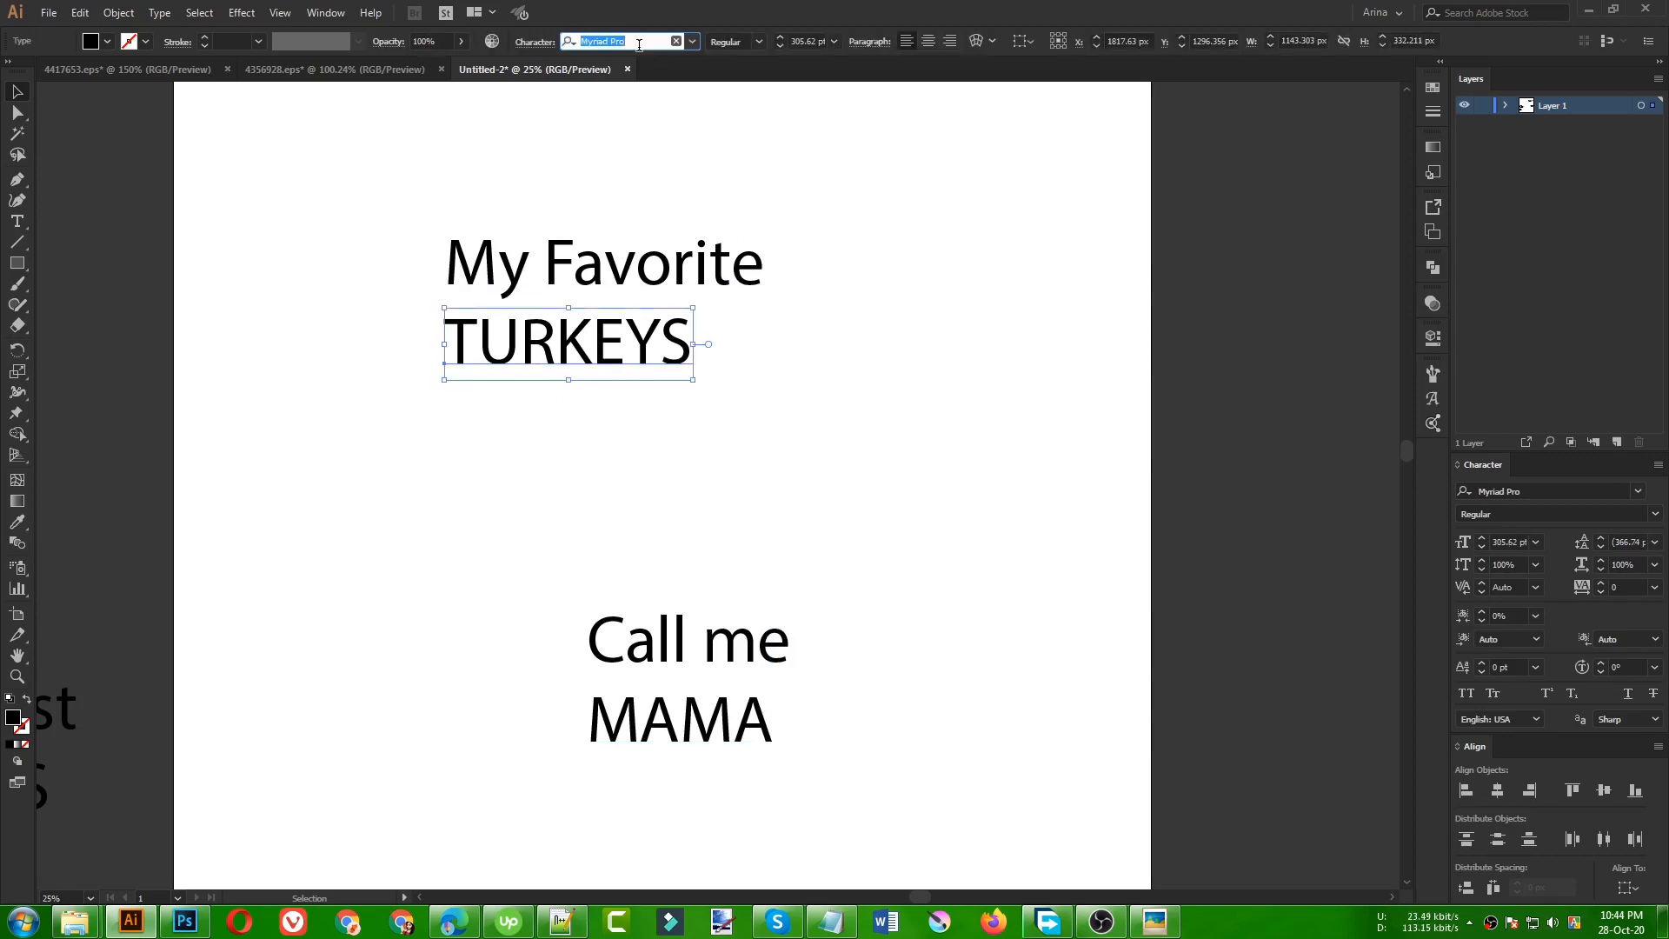
text(chi)
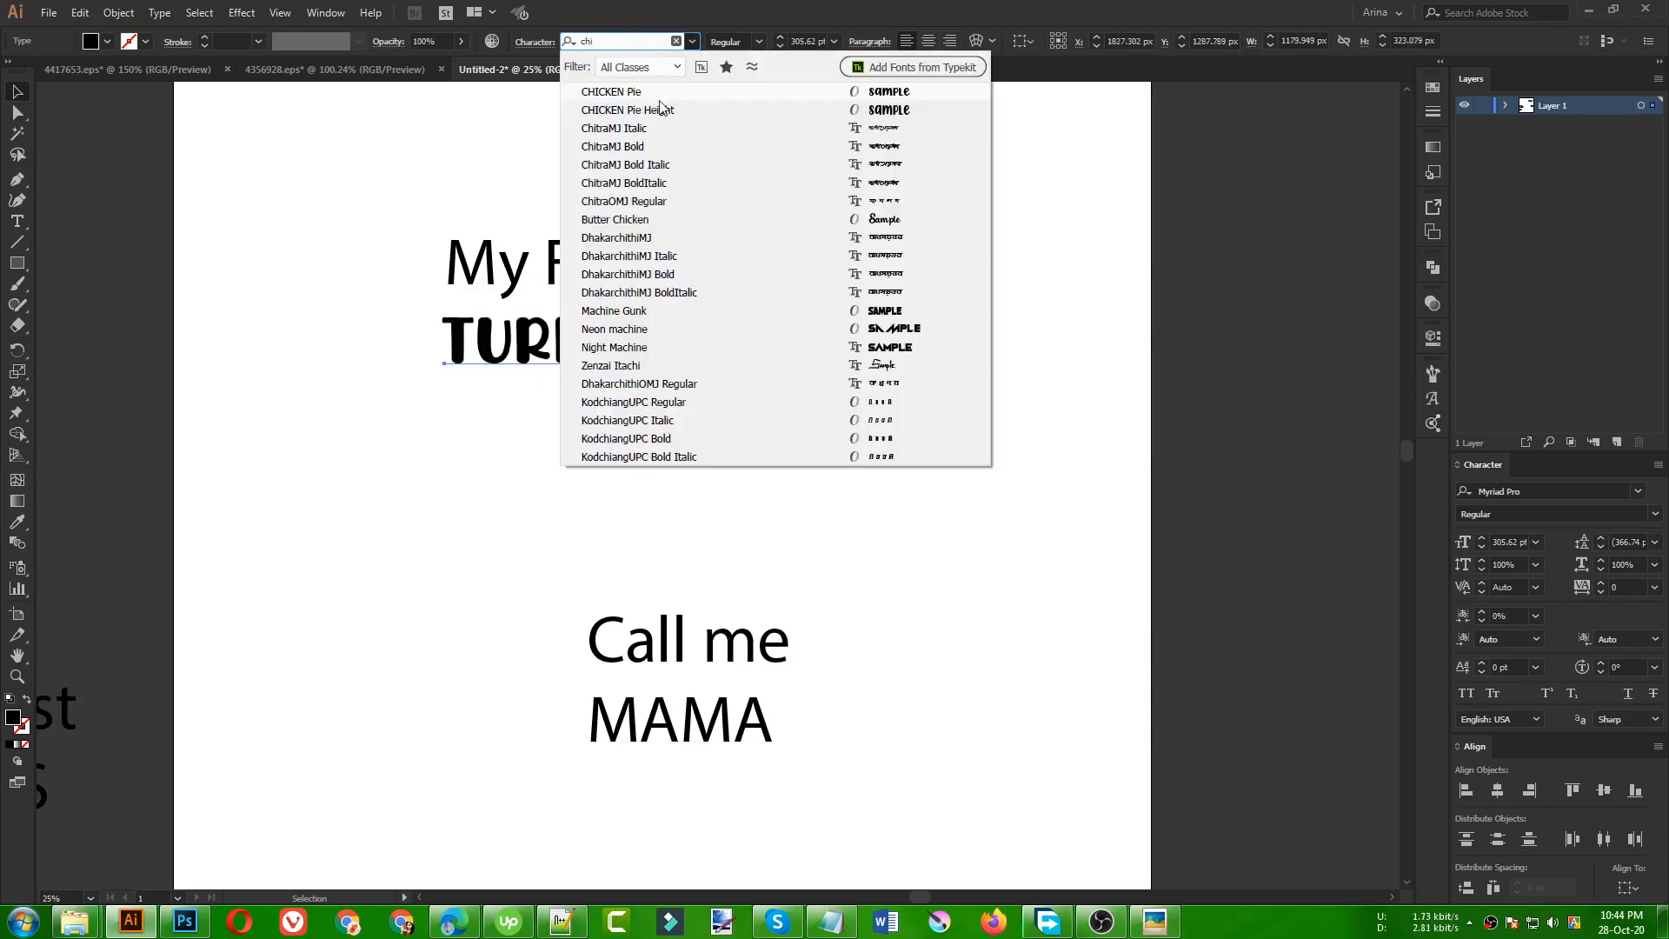
click(654, 102)
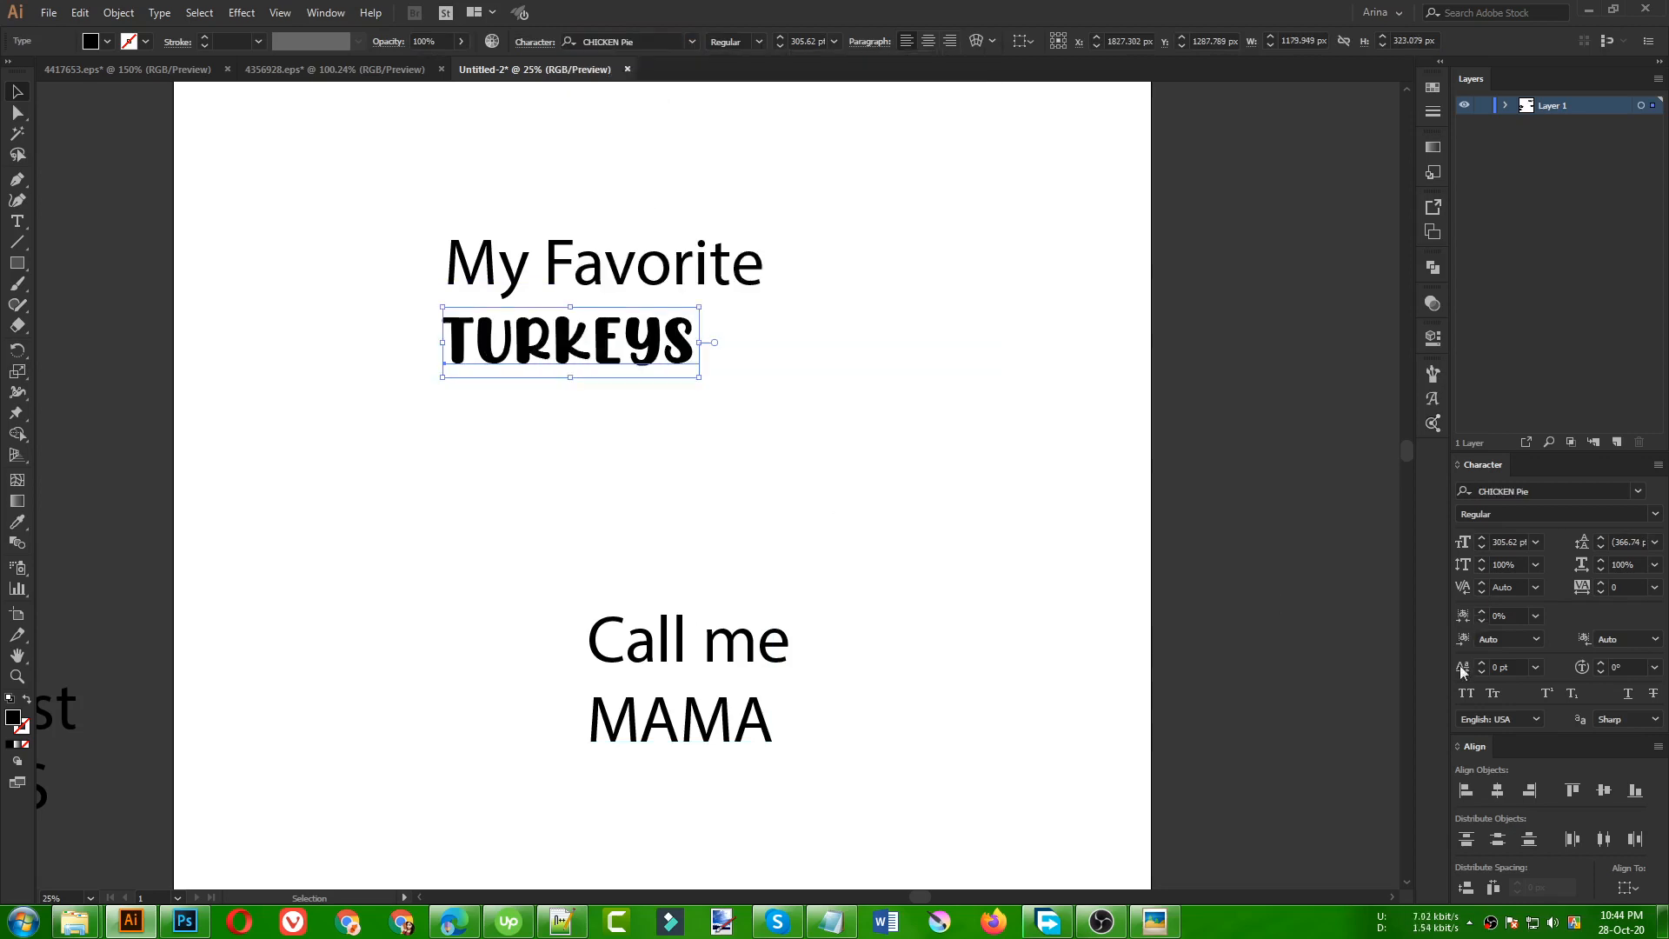
click(1462, 698)
- Set the "TURKEYS" line in Hashed Browns Regular, enlarge it to about 457 pt and centre it roughly beneath "My Favorite"
click(646, 41)
text(ha)
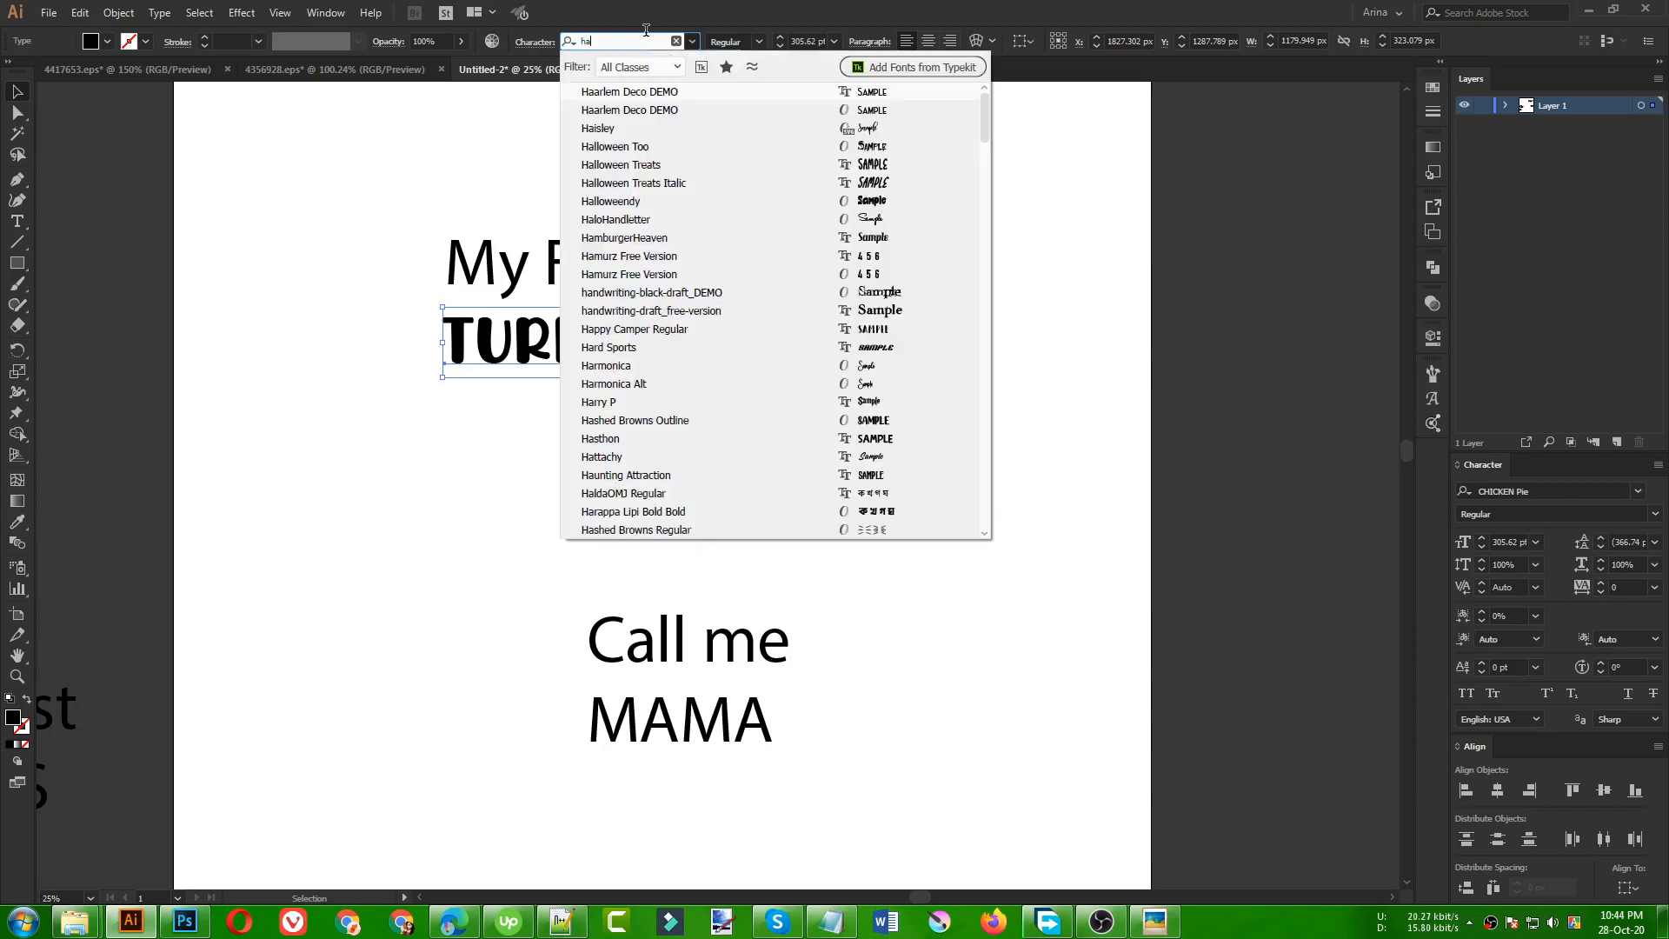
text(s)
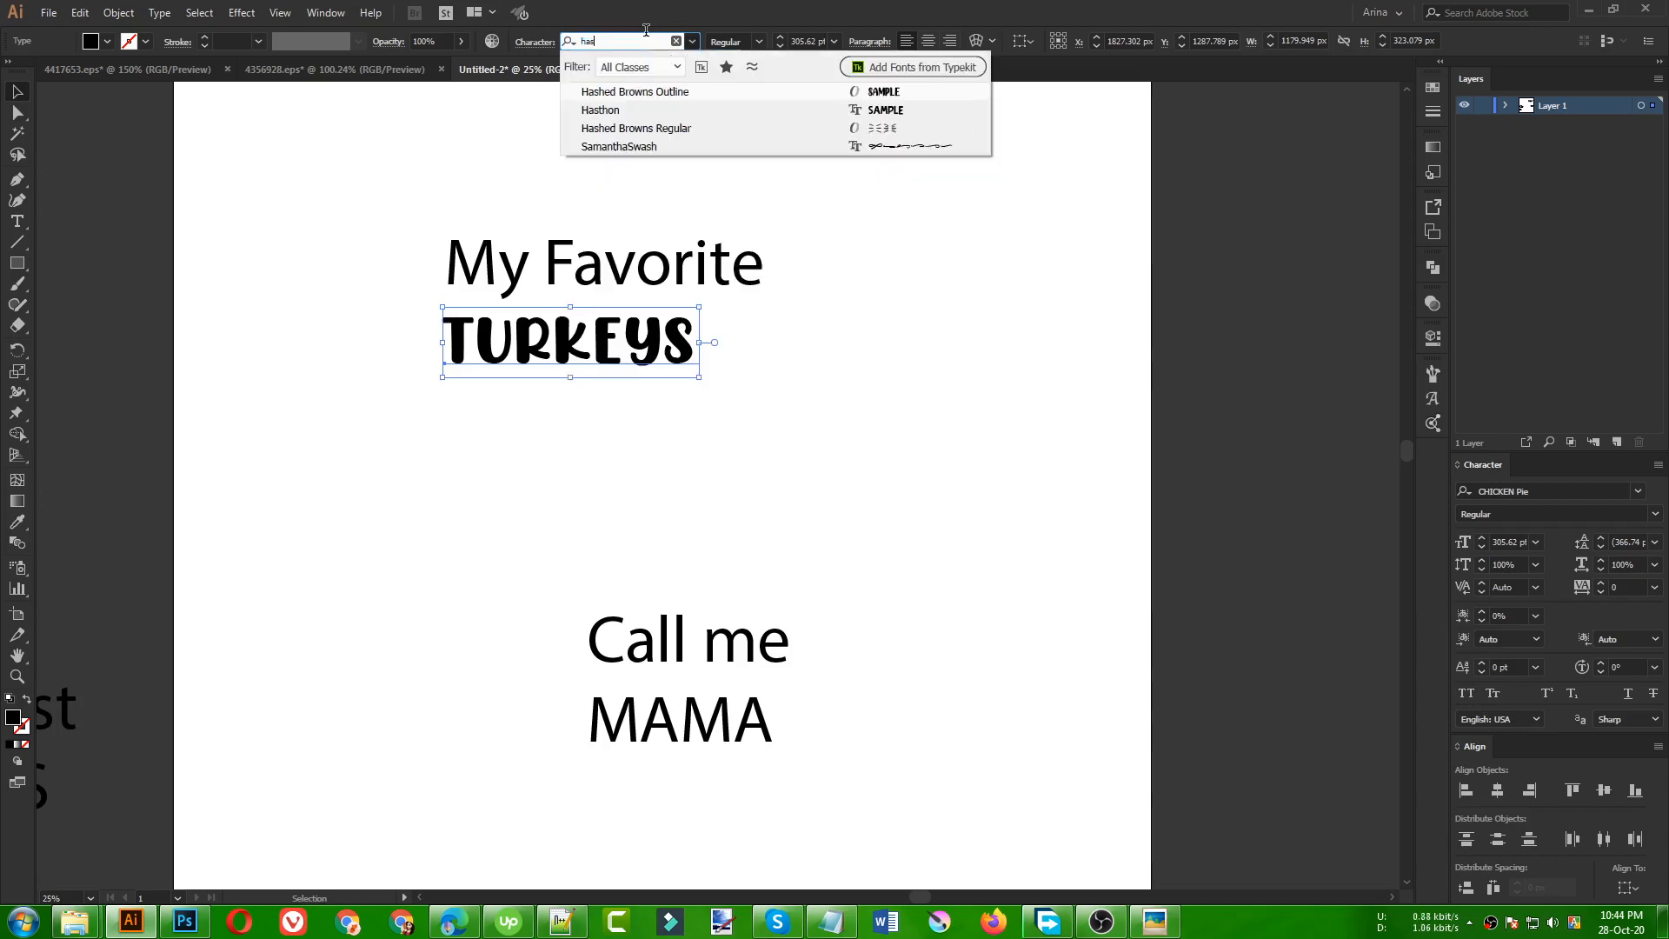
click(642, 128)
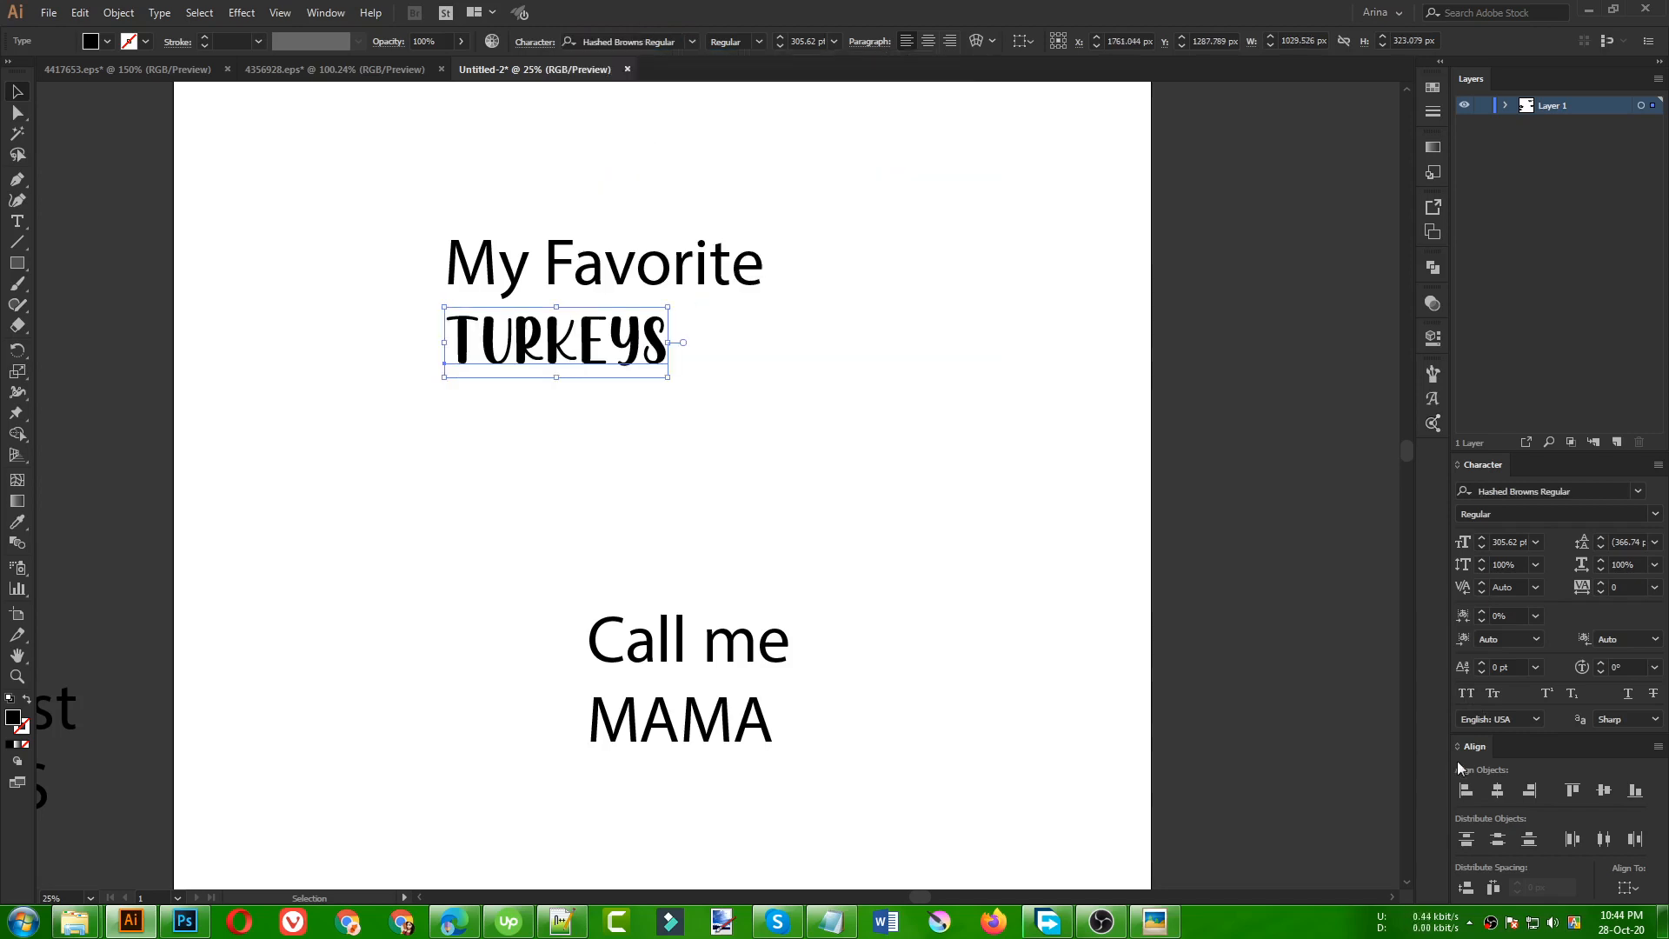
drag(668, 342, 778, 343)
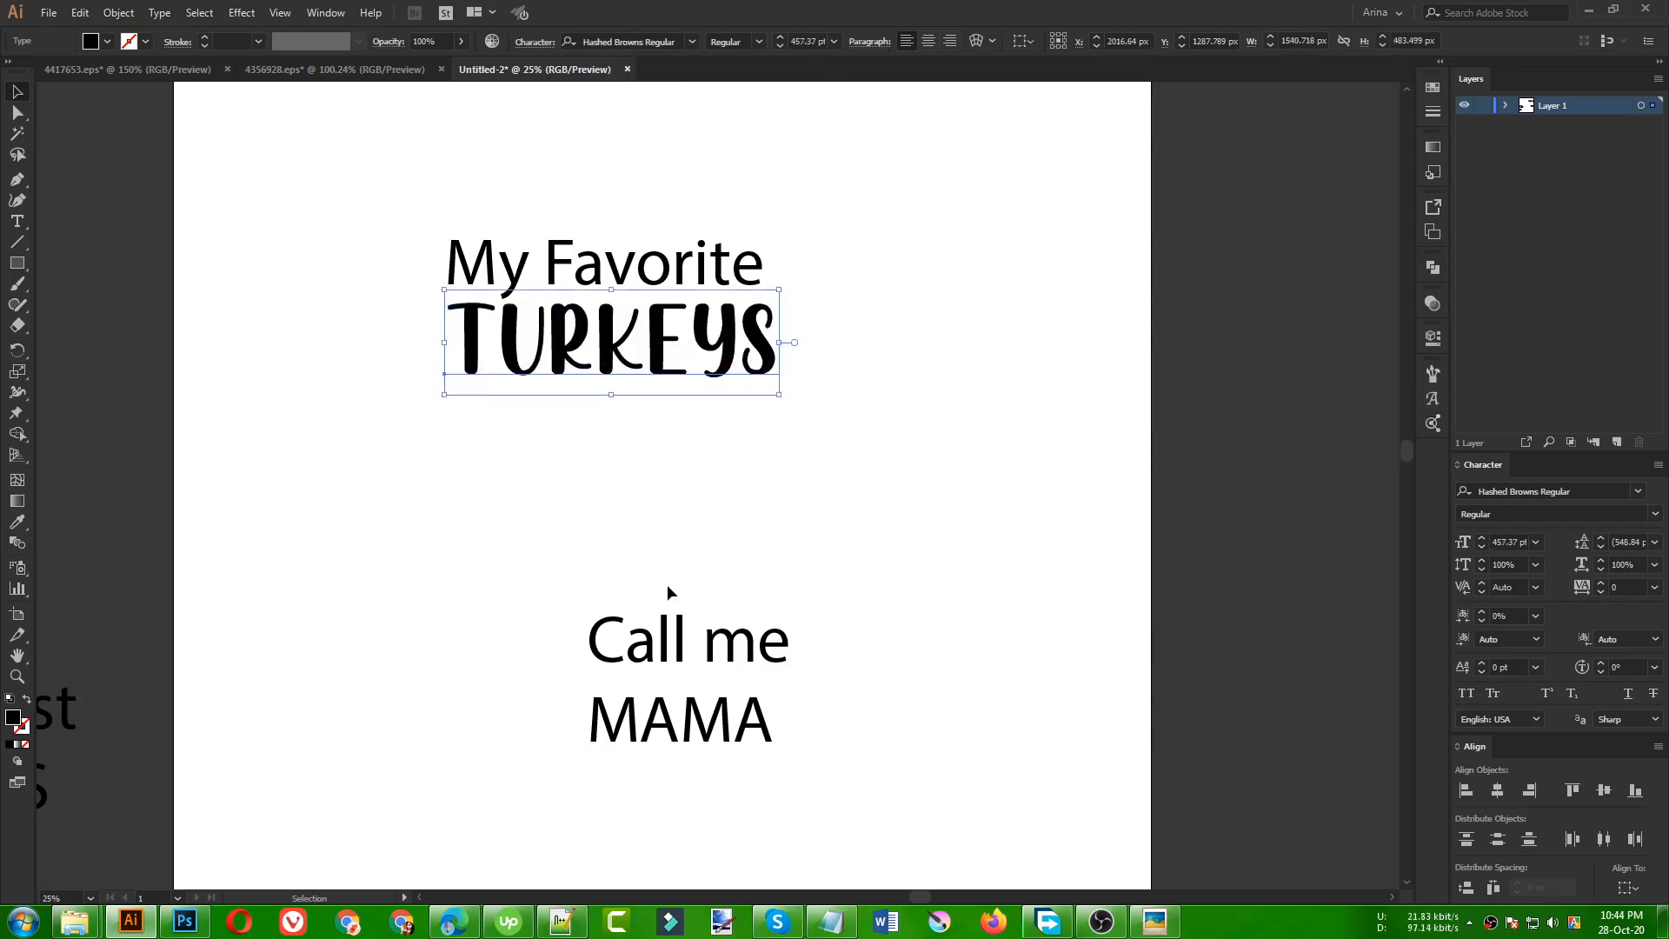
drag(691, 375, 678, 373)
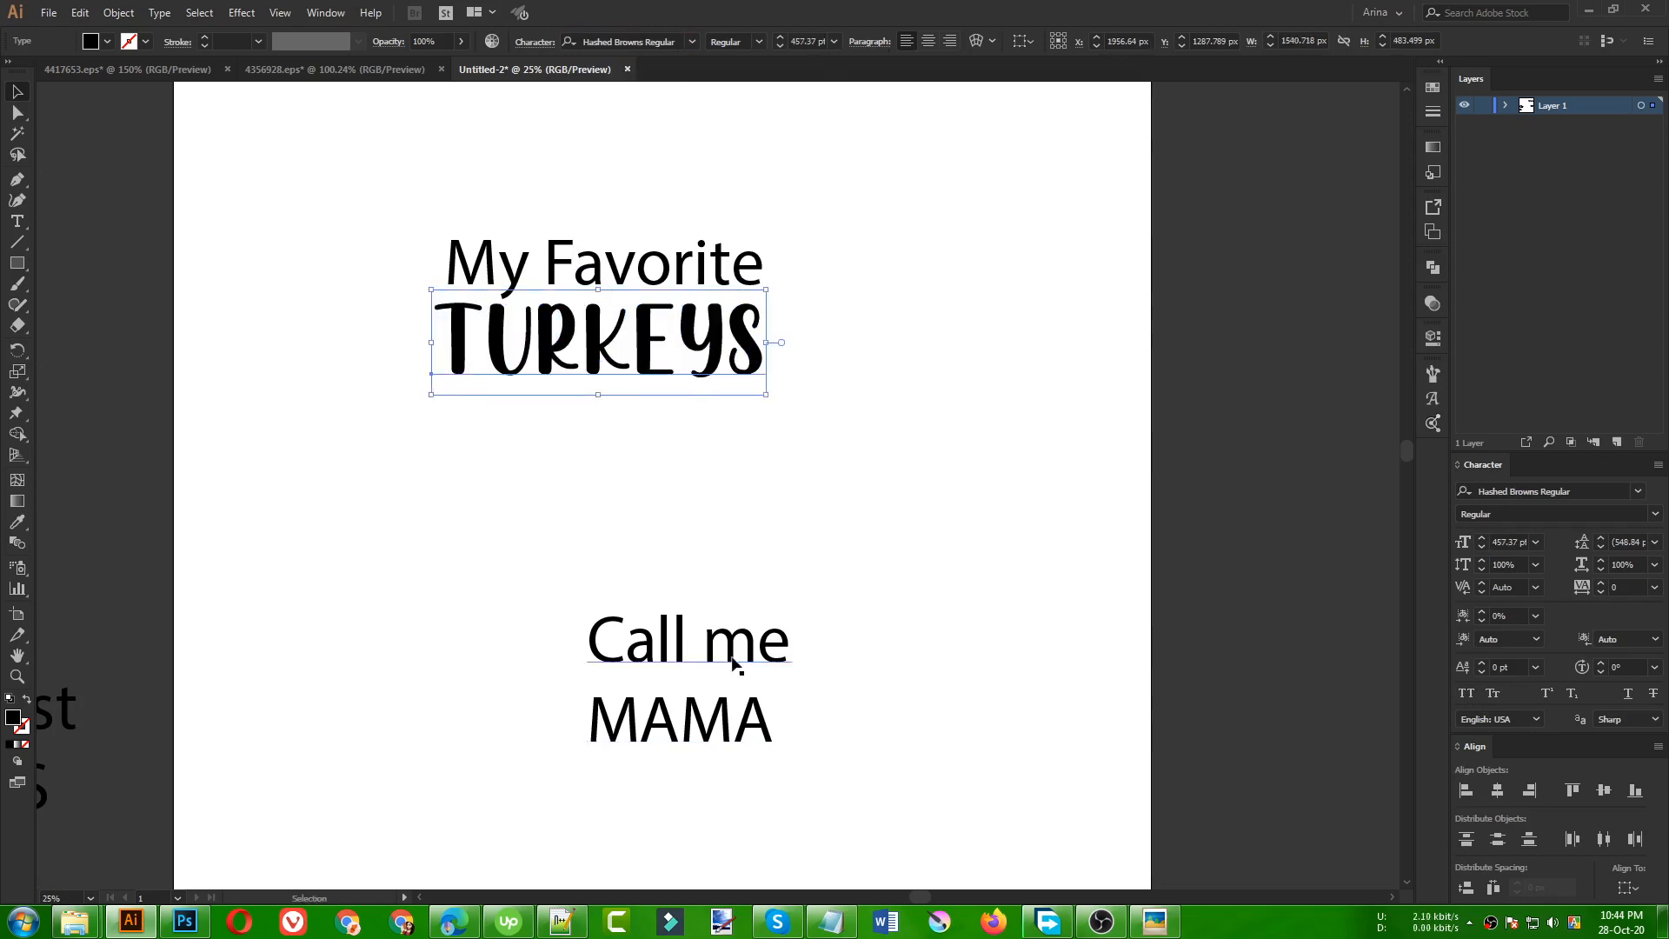
- Match the "MAMA" line's type style to the "TURKEYS" line with the Eyedropper
click(710, 730)
key(i)
click(613, 333)
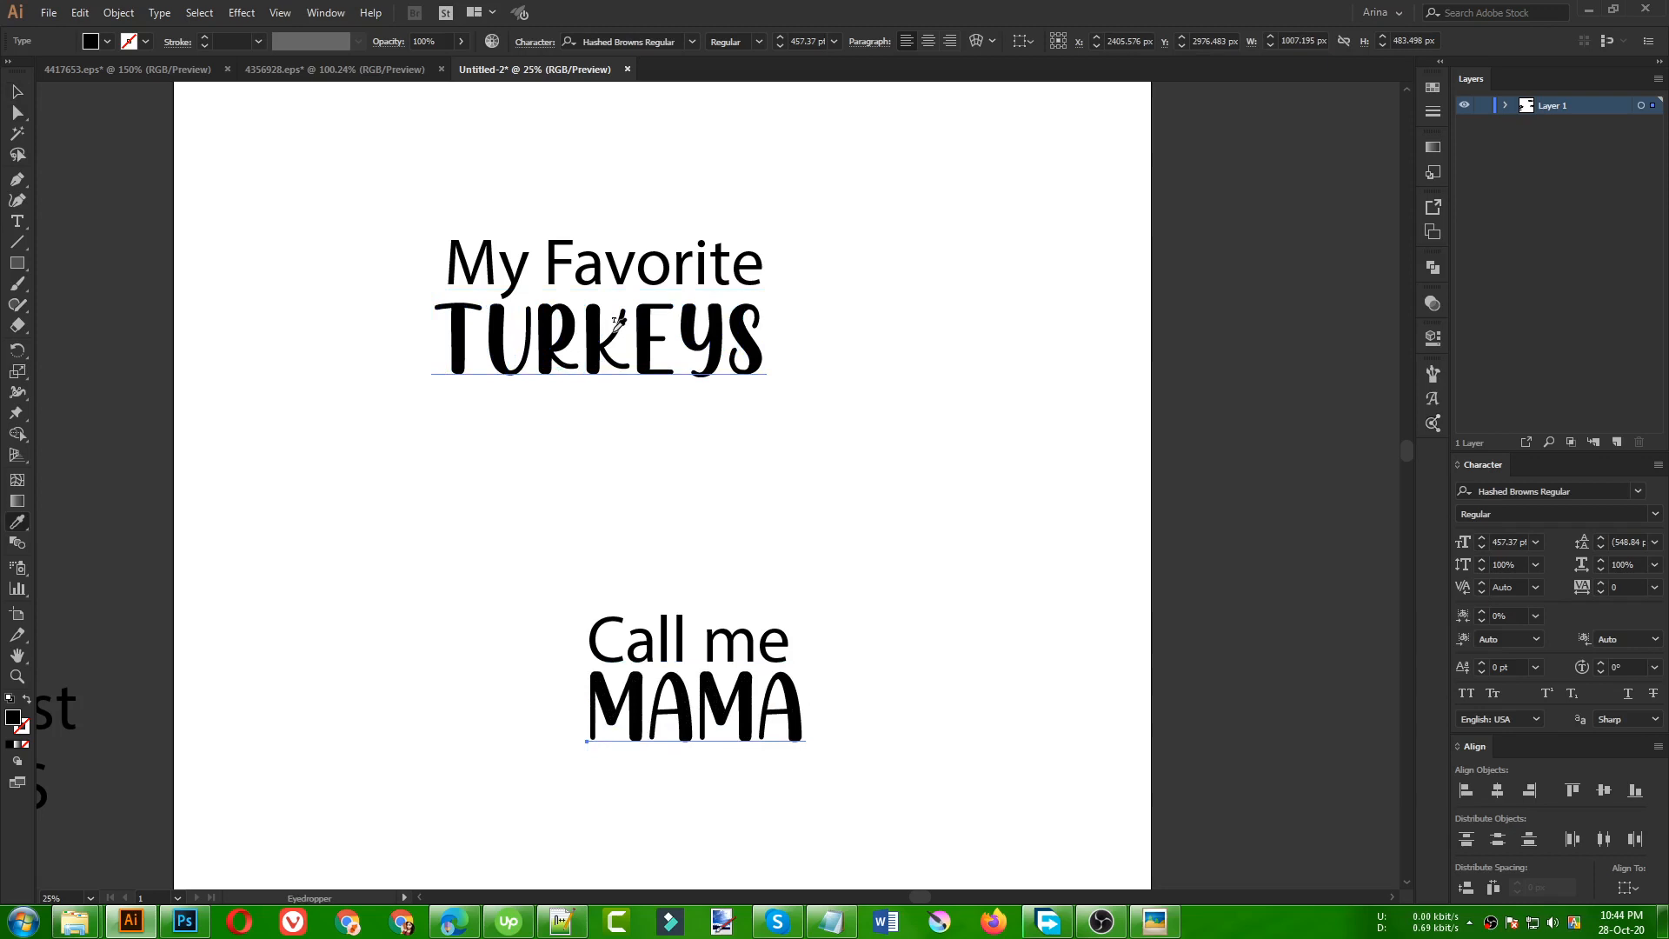
key(v)
- Stack "Call me" above "MAMA" closer below "TURKEYS" and shift the whole quote to the artboard's left side
drag(696, 650, 744, 530)
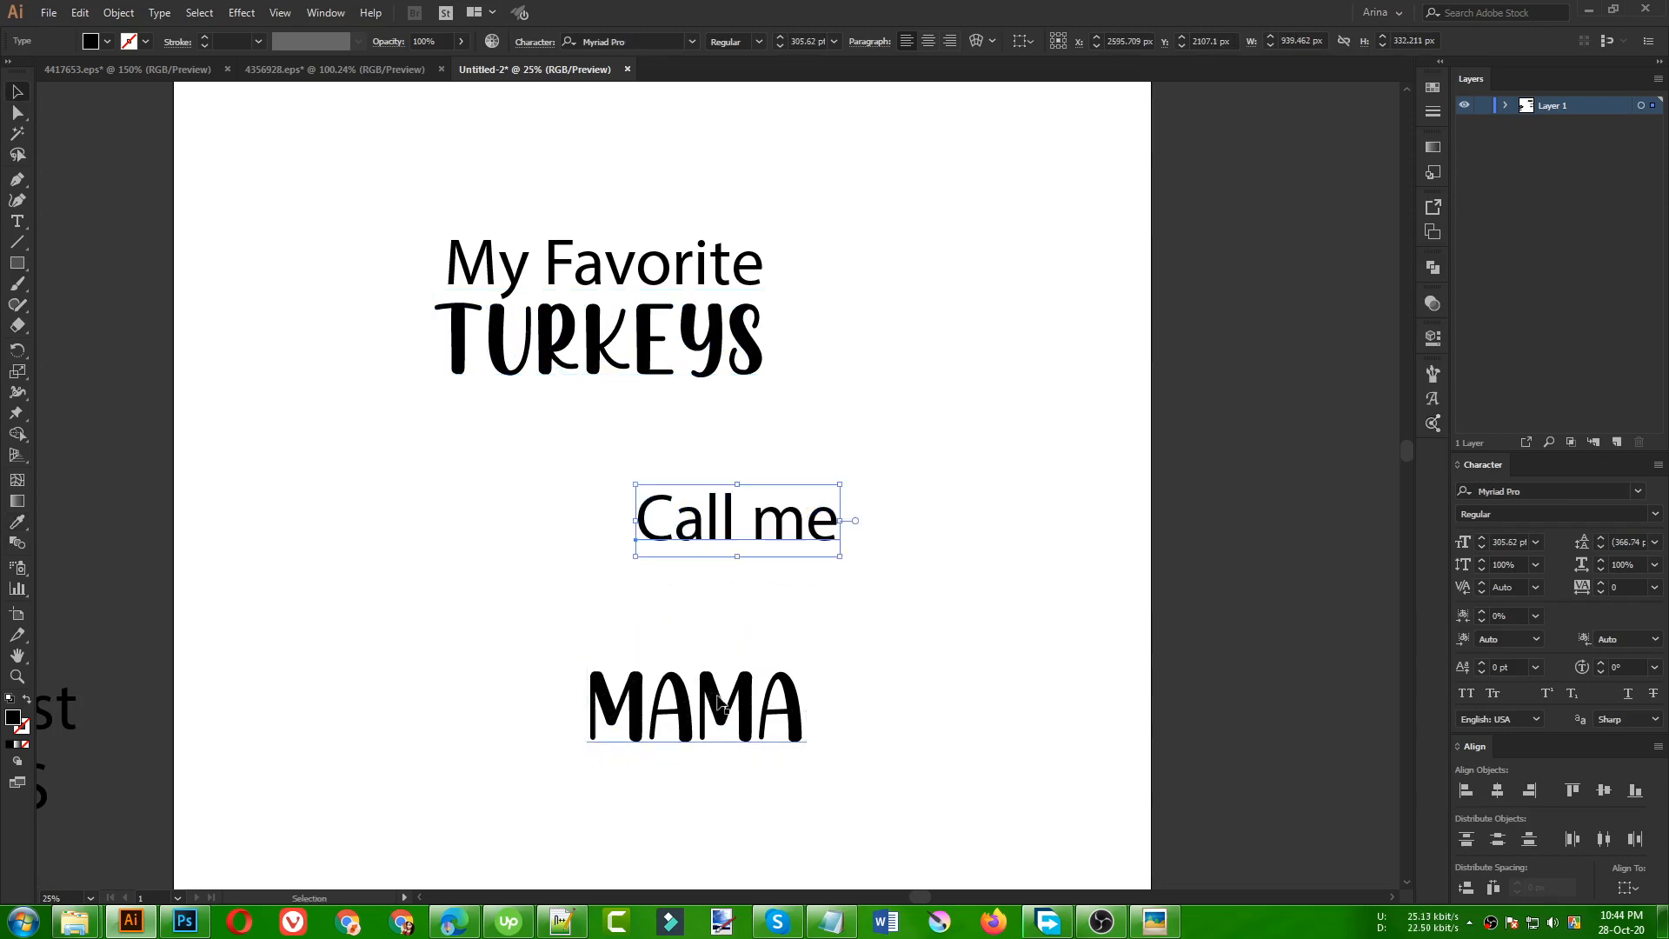
drag(717, 701, 614, 589)
drag(735, 513, 587, 513)
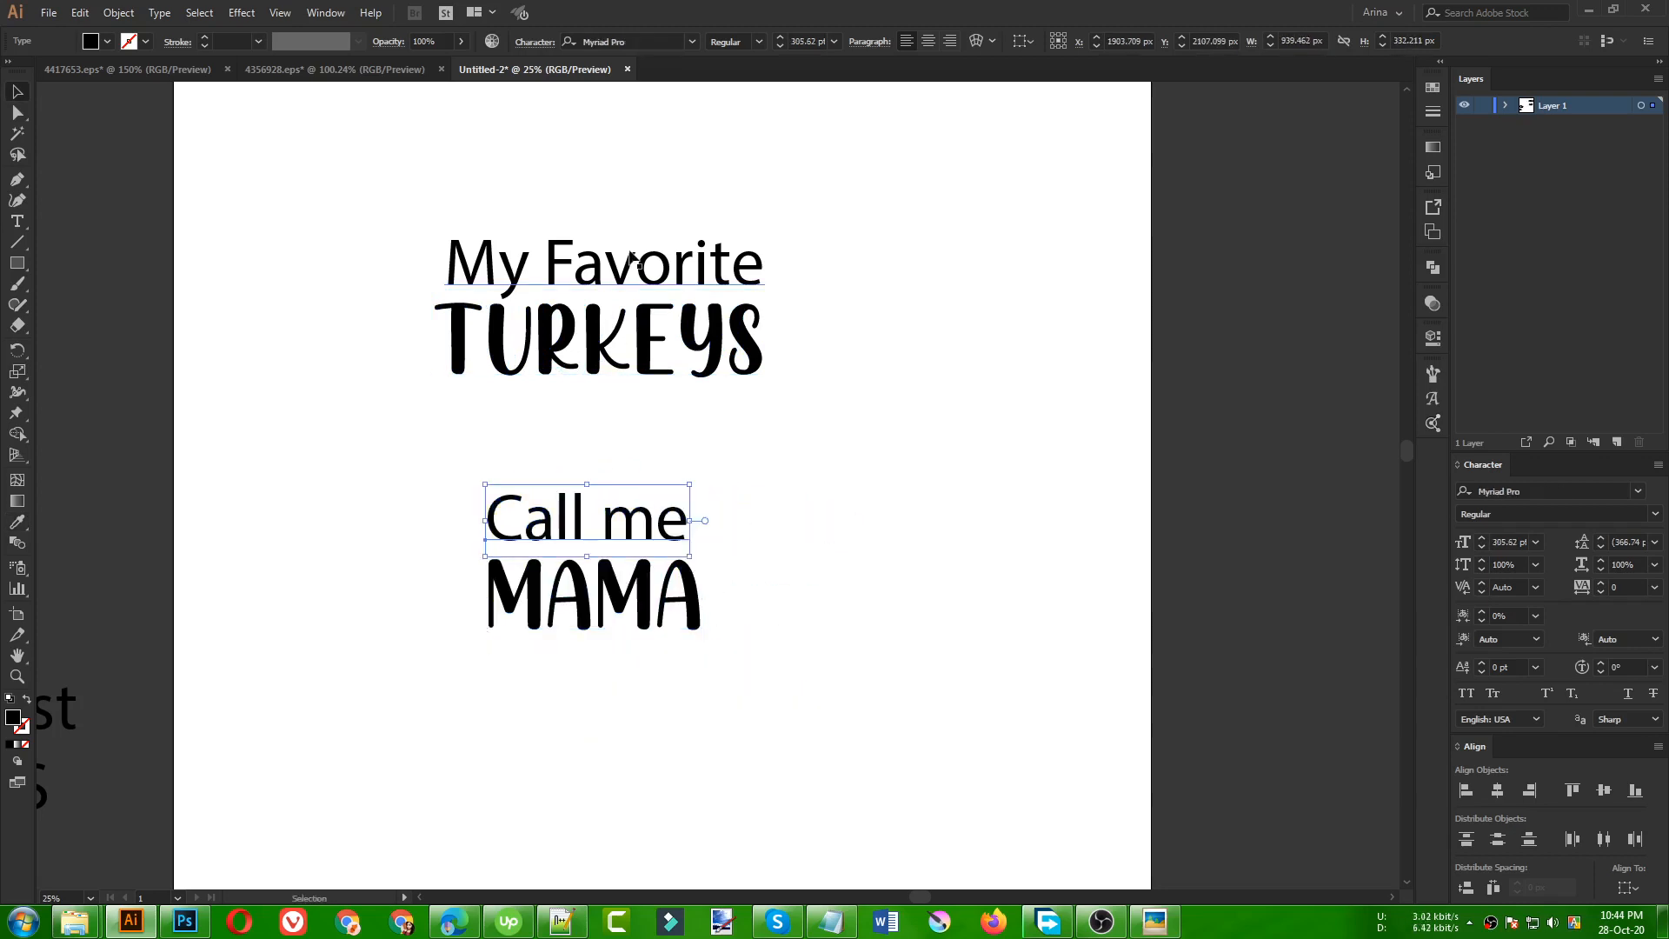
click(640, 267)
drag(415, 203, 406, 633)
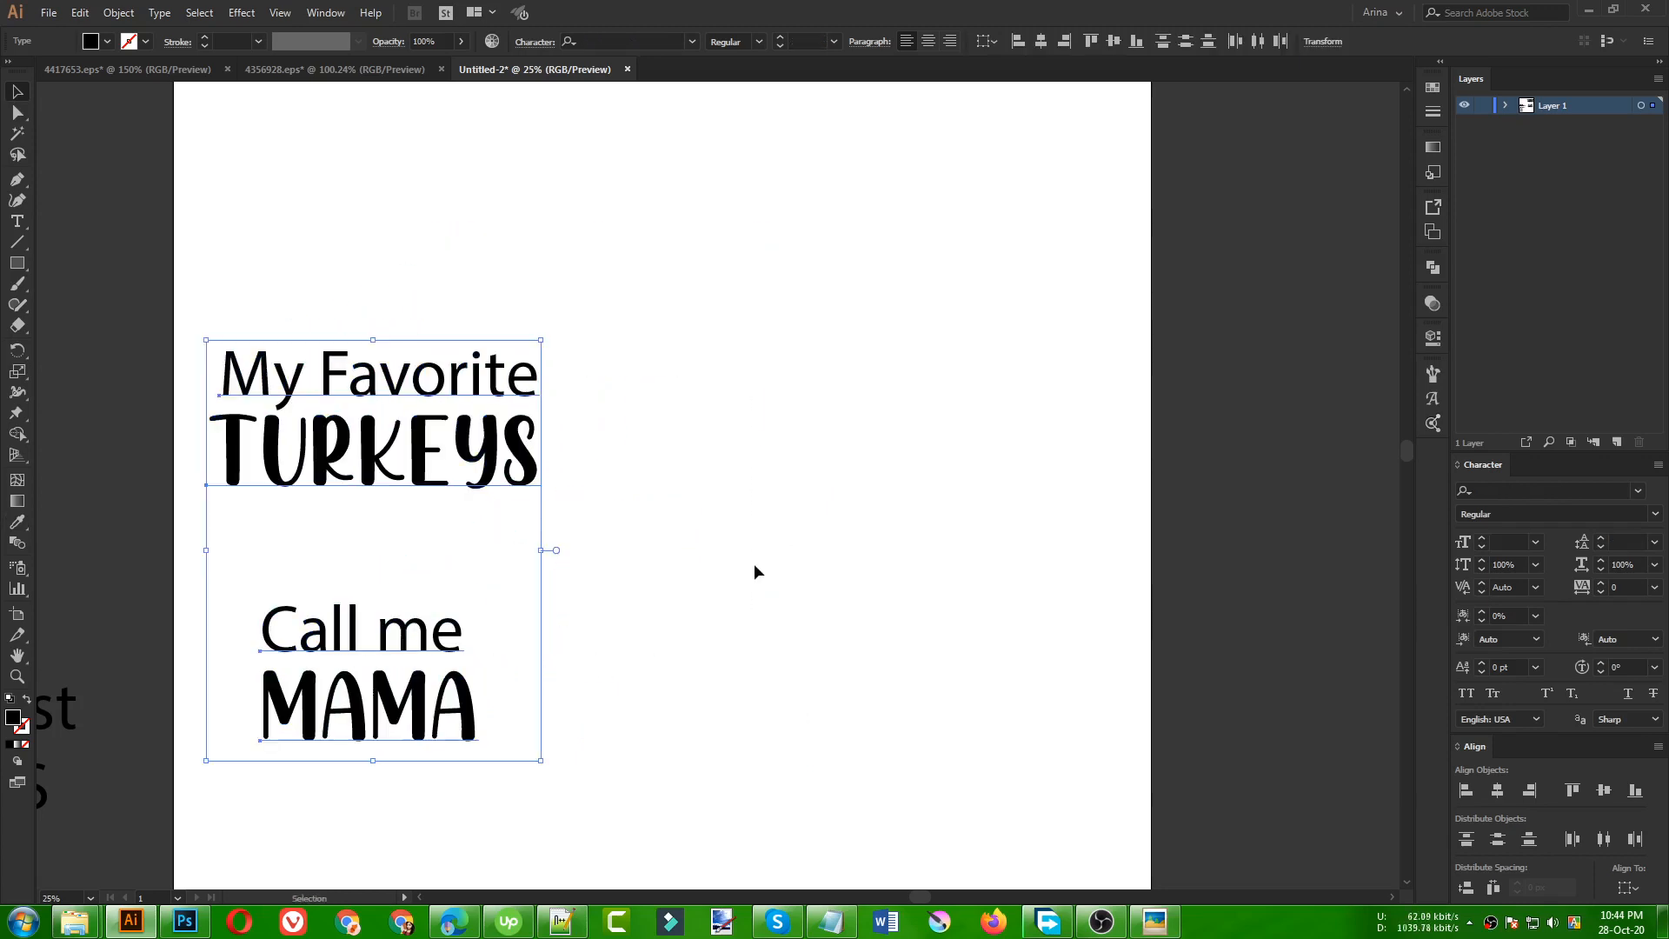
- Draw a circle about 1356 px in diameter right of the quote, with no fill and a 10 pt black stroke
click(98, 339)
drag(18, 262, 83, 309)
drag(700, 354, 995, 625)
key(shift+x)
key(v)
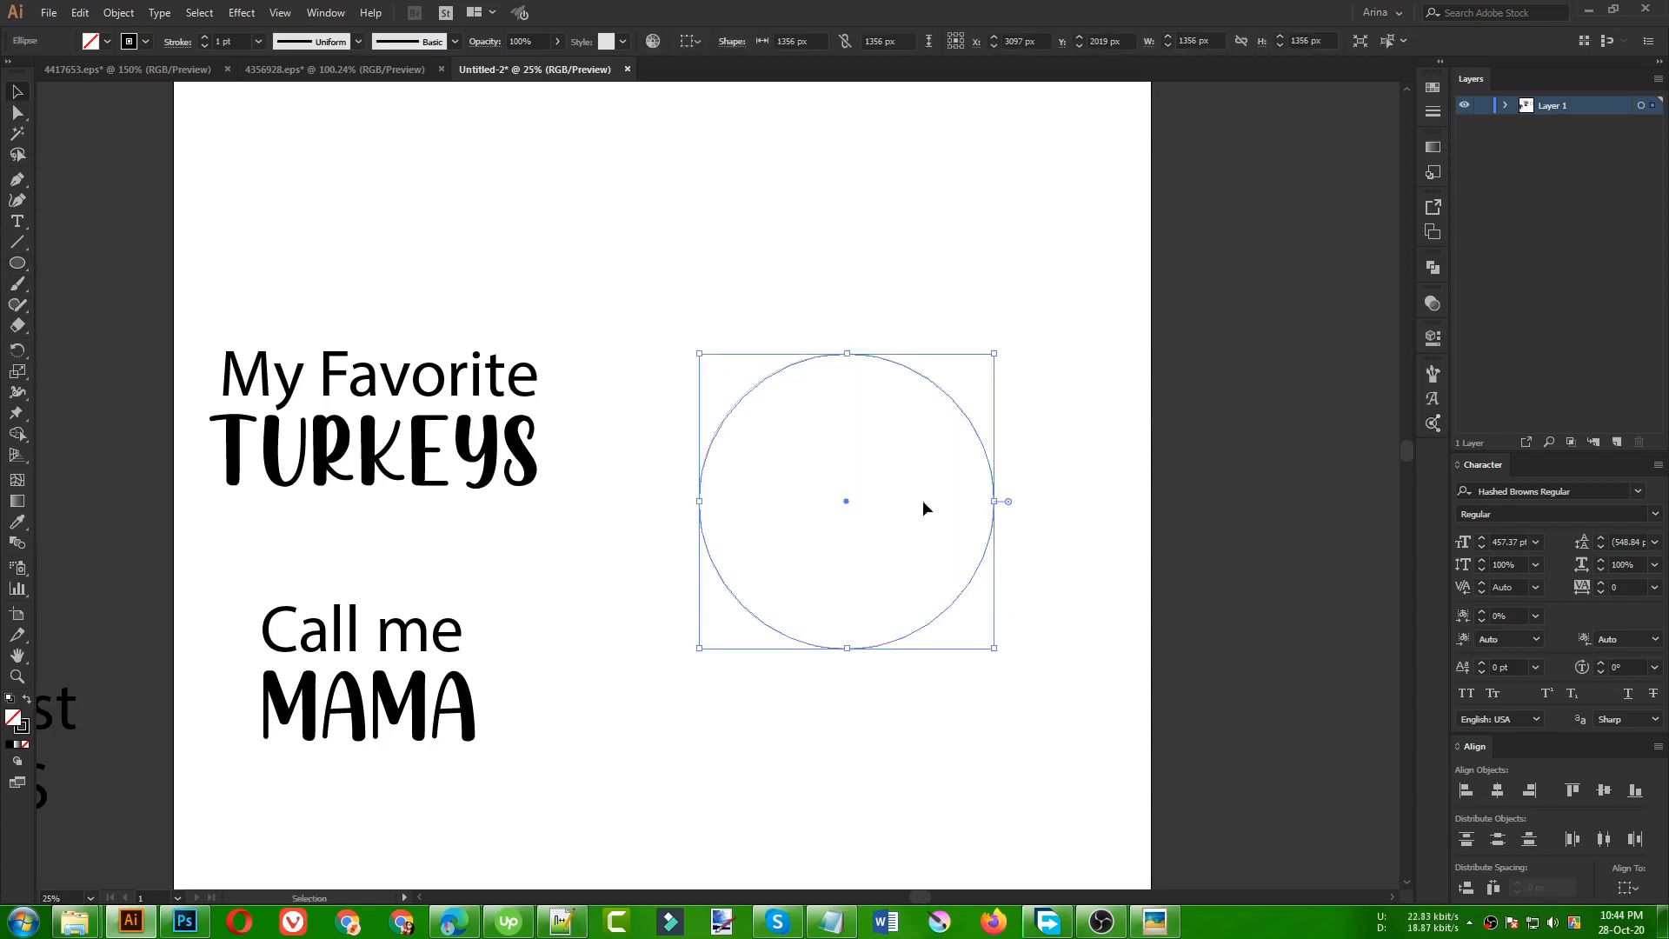
key(Return)
drag(718, 252, 962, 596)
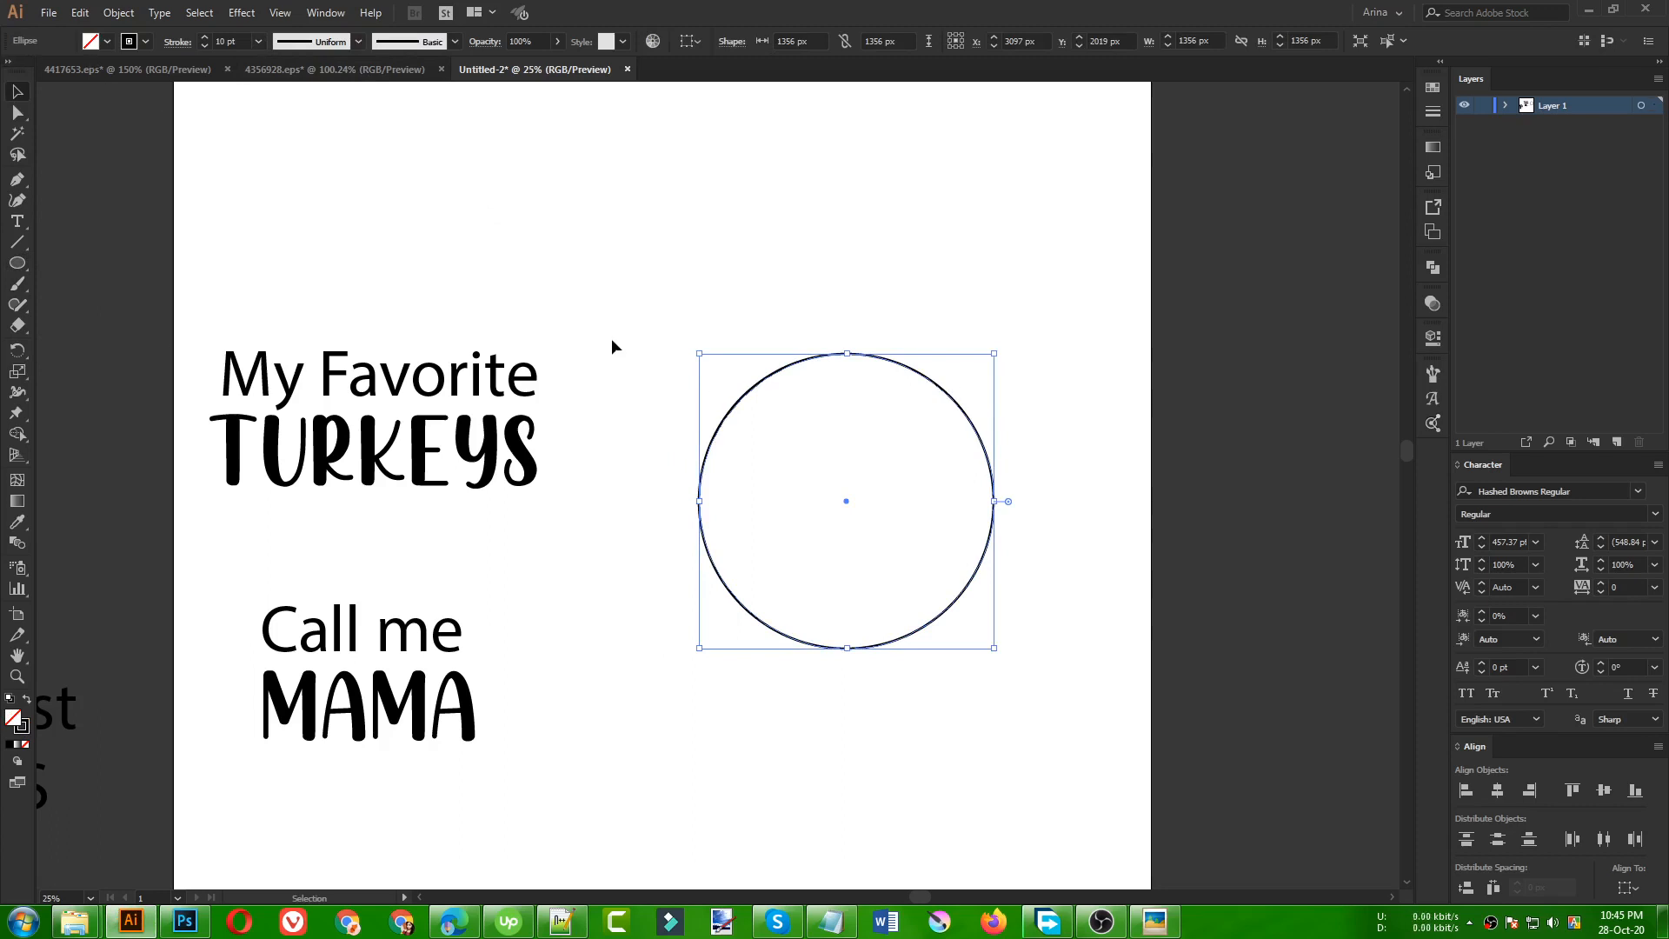
- Add a concentric copy of the circle enlarged from its centre to about 1492 px, forming a double ring
drag(680, 336, 978, 706)
key(a)
key(v)
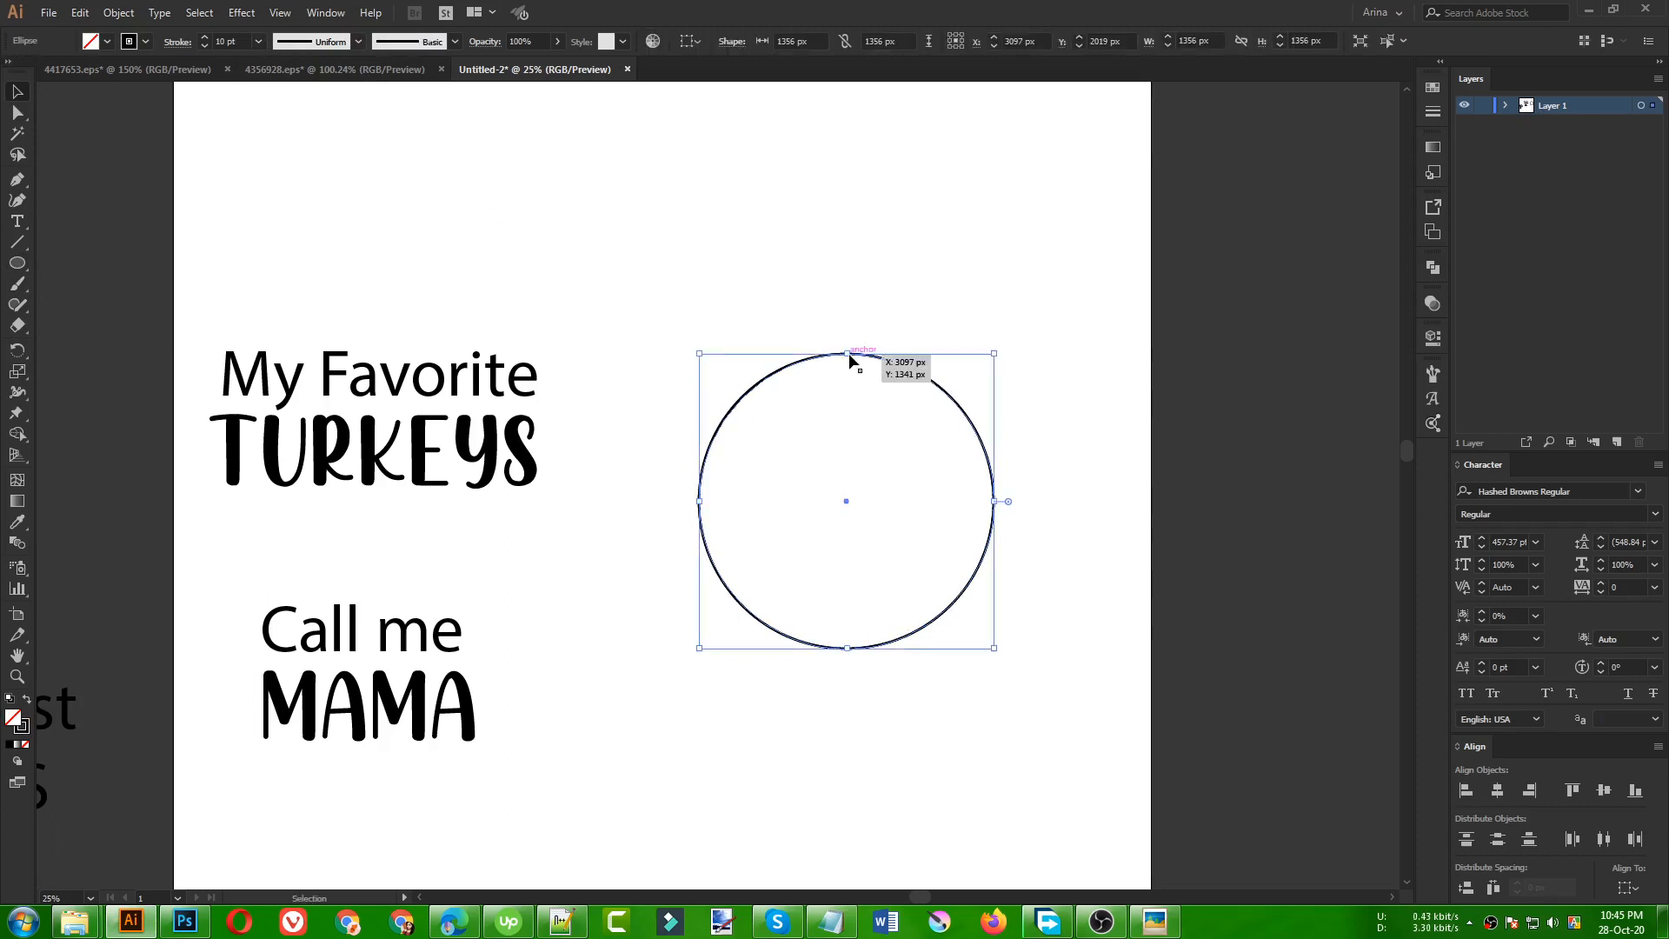
drag(847, 352, 849, 340)
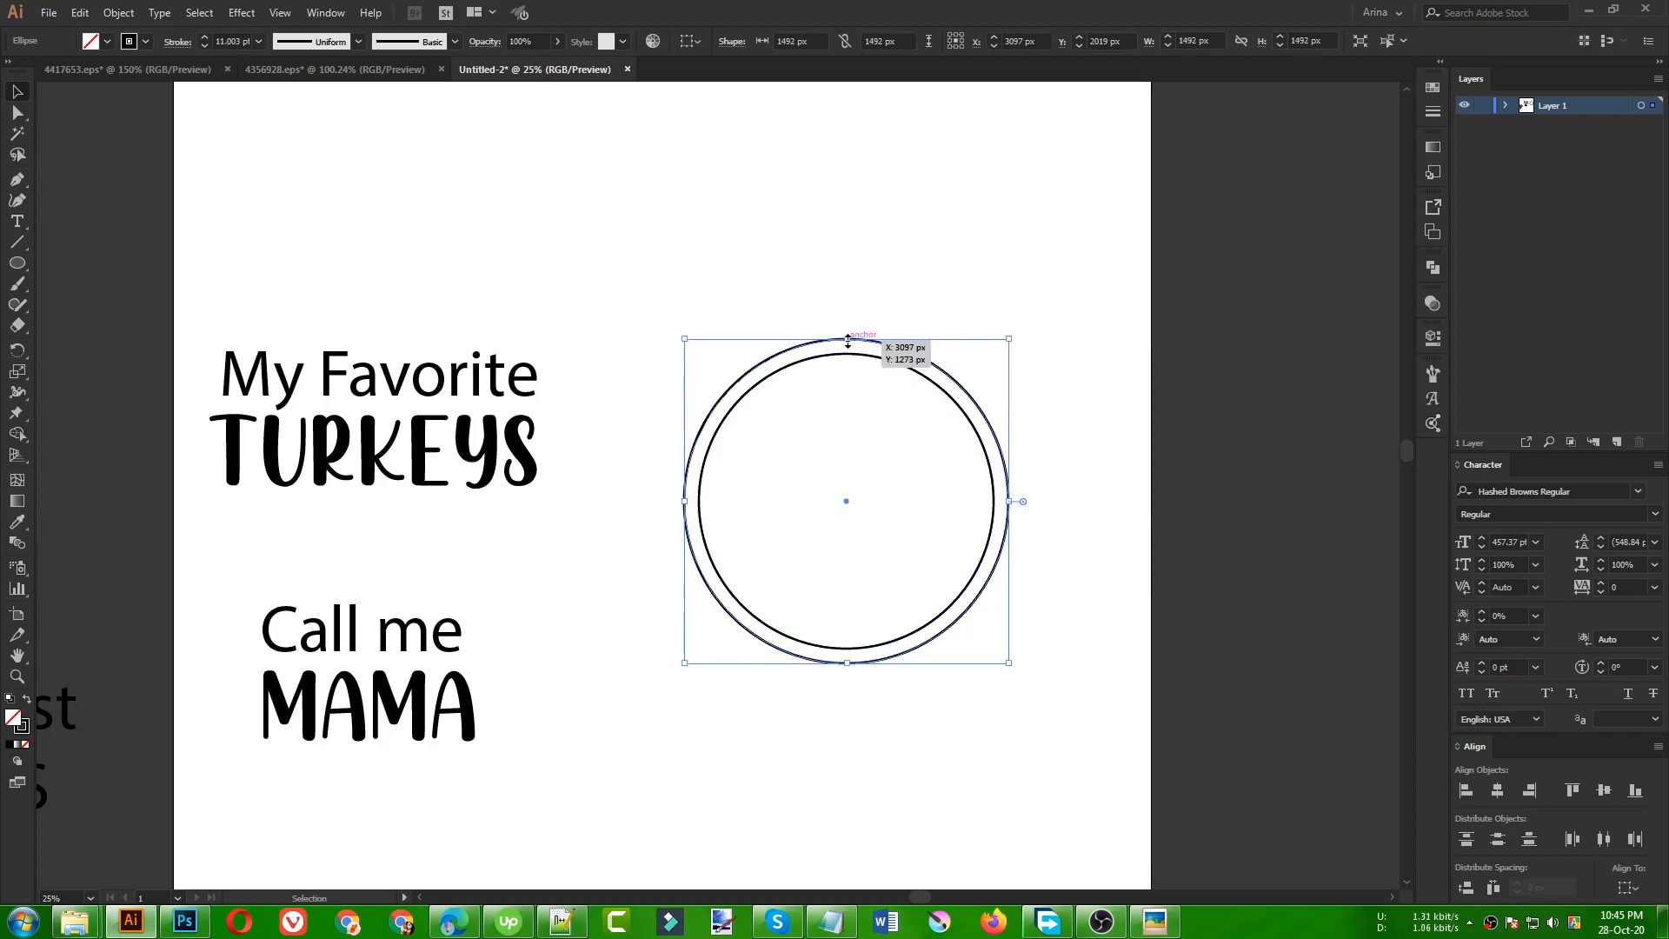
- Copy the turkey wearing the pilgrim hat from 4417653.eps and paste it into the Untitled-2 document
click(307, 123)
click(278, 70)
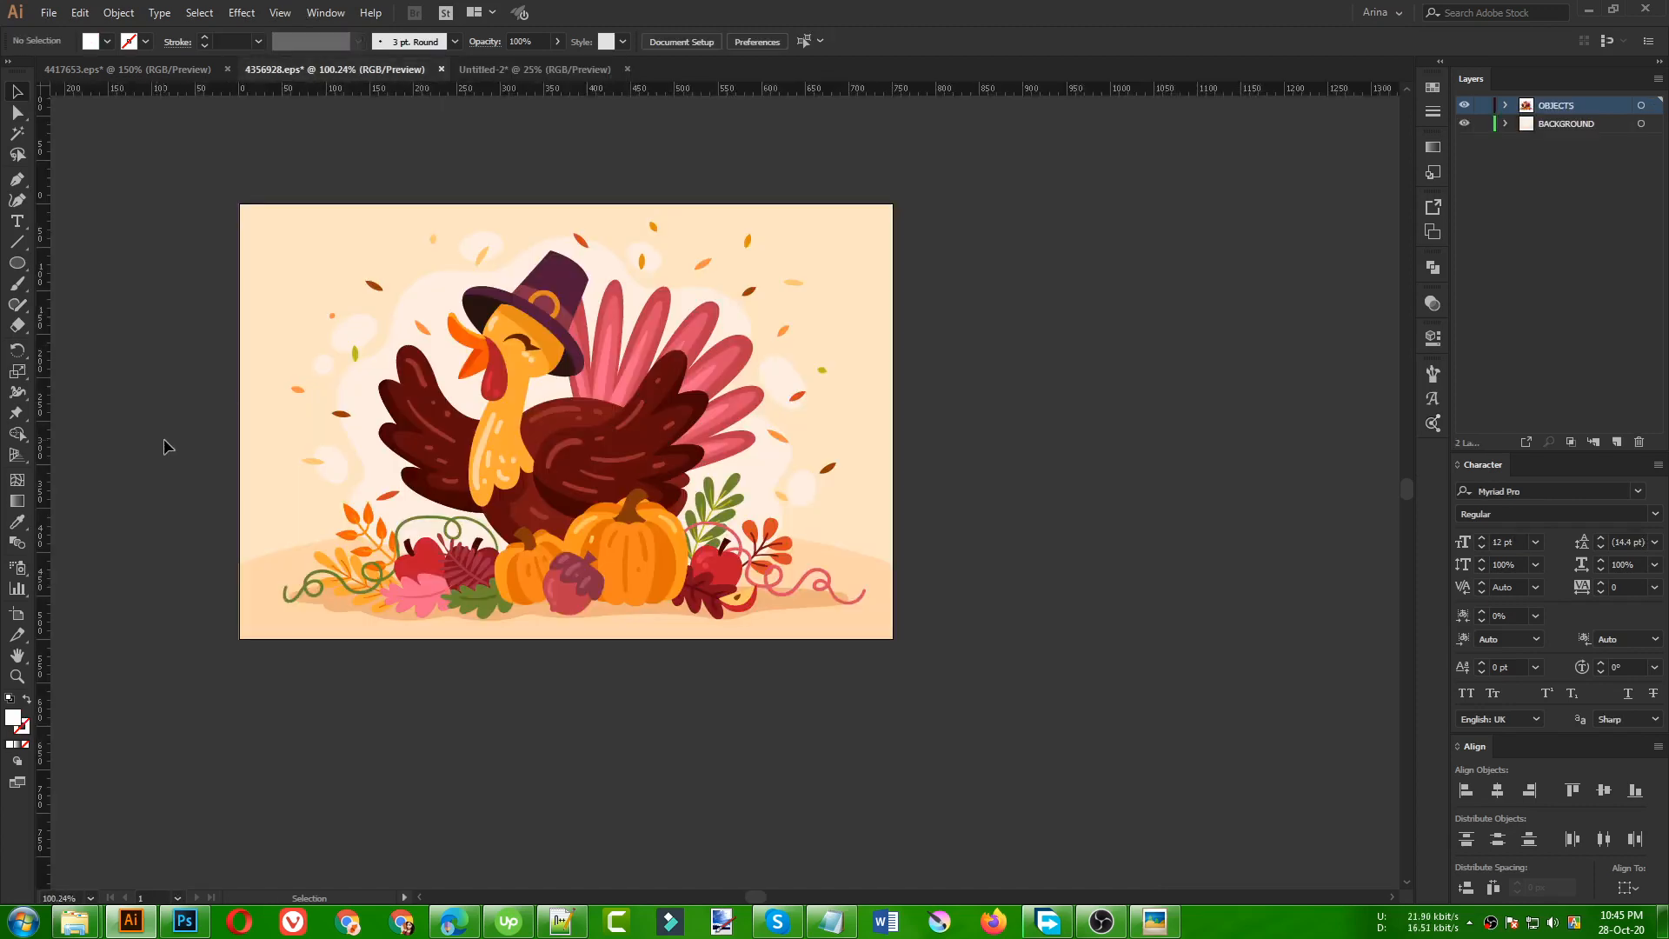
click(142, 71)
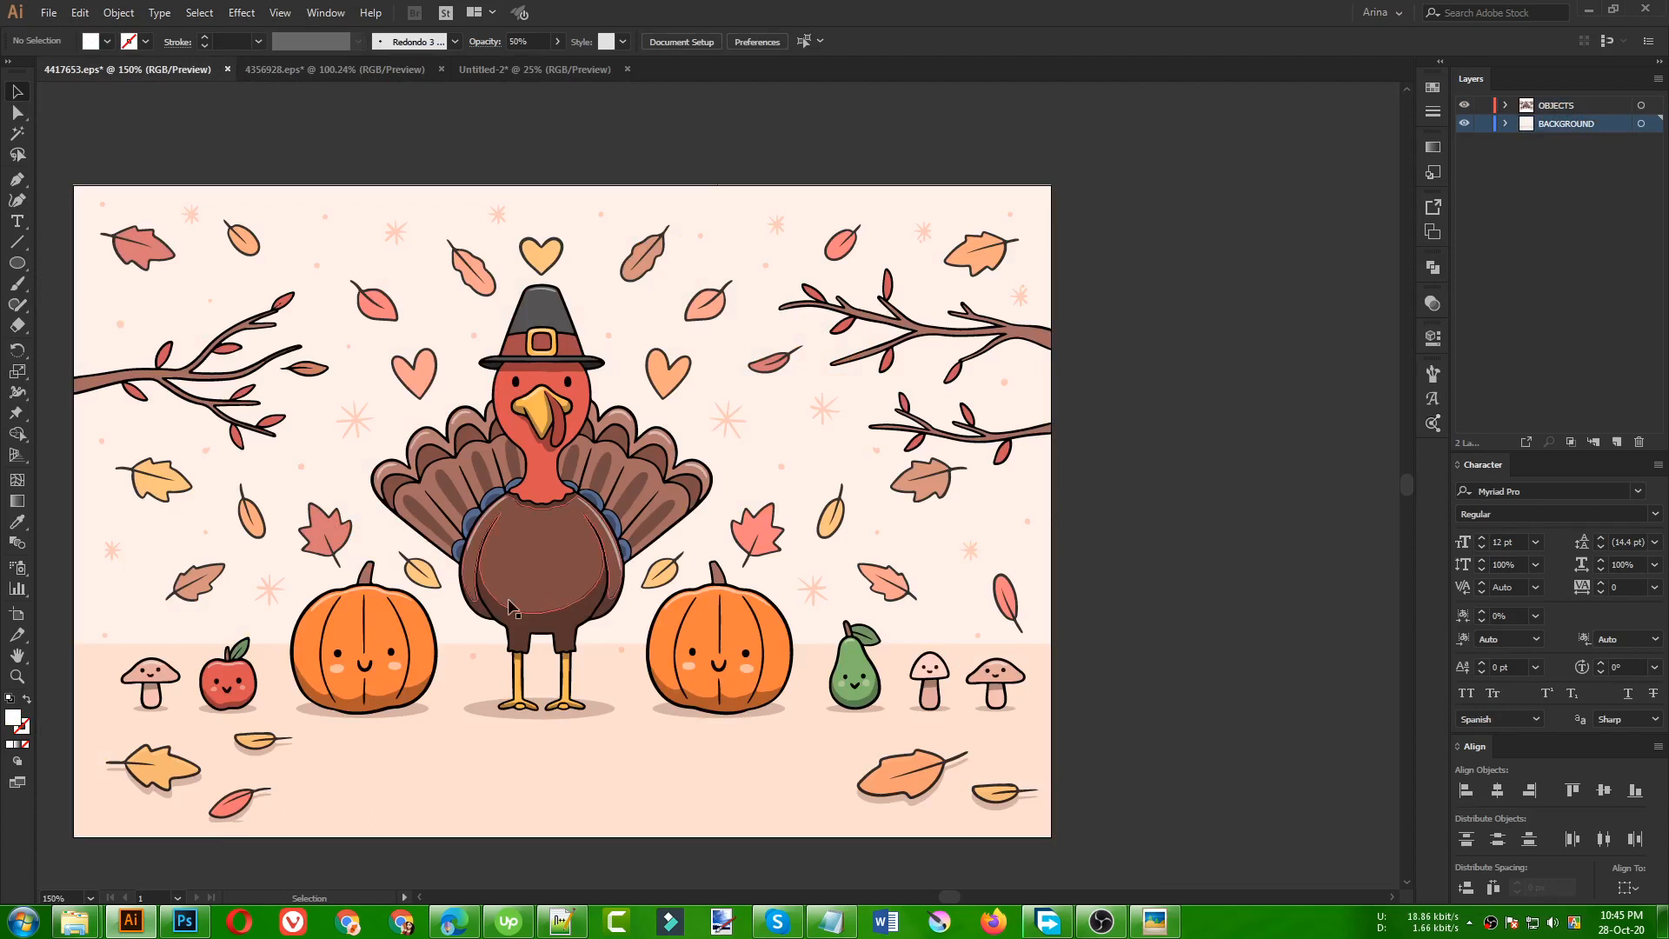
click(547, 511)
key(a)
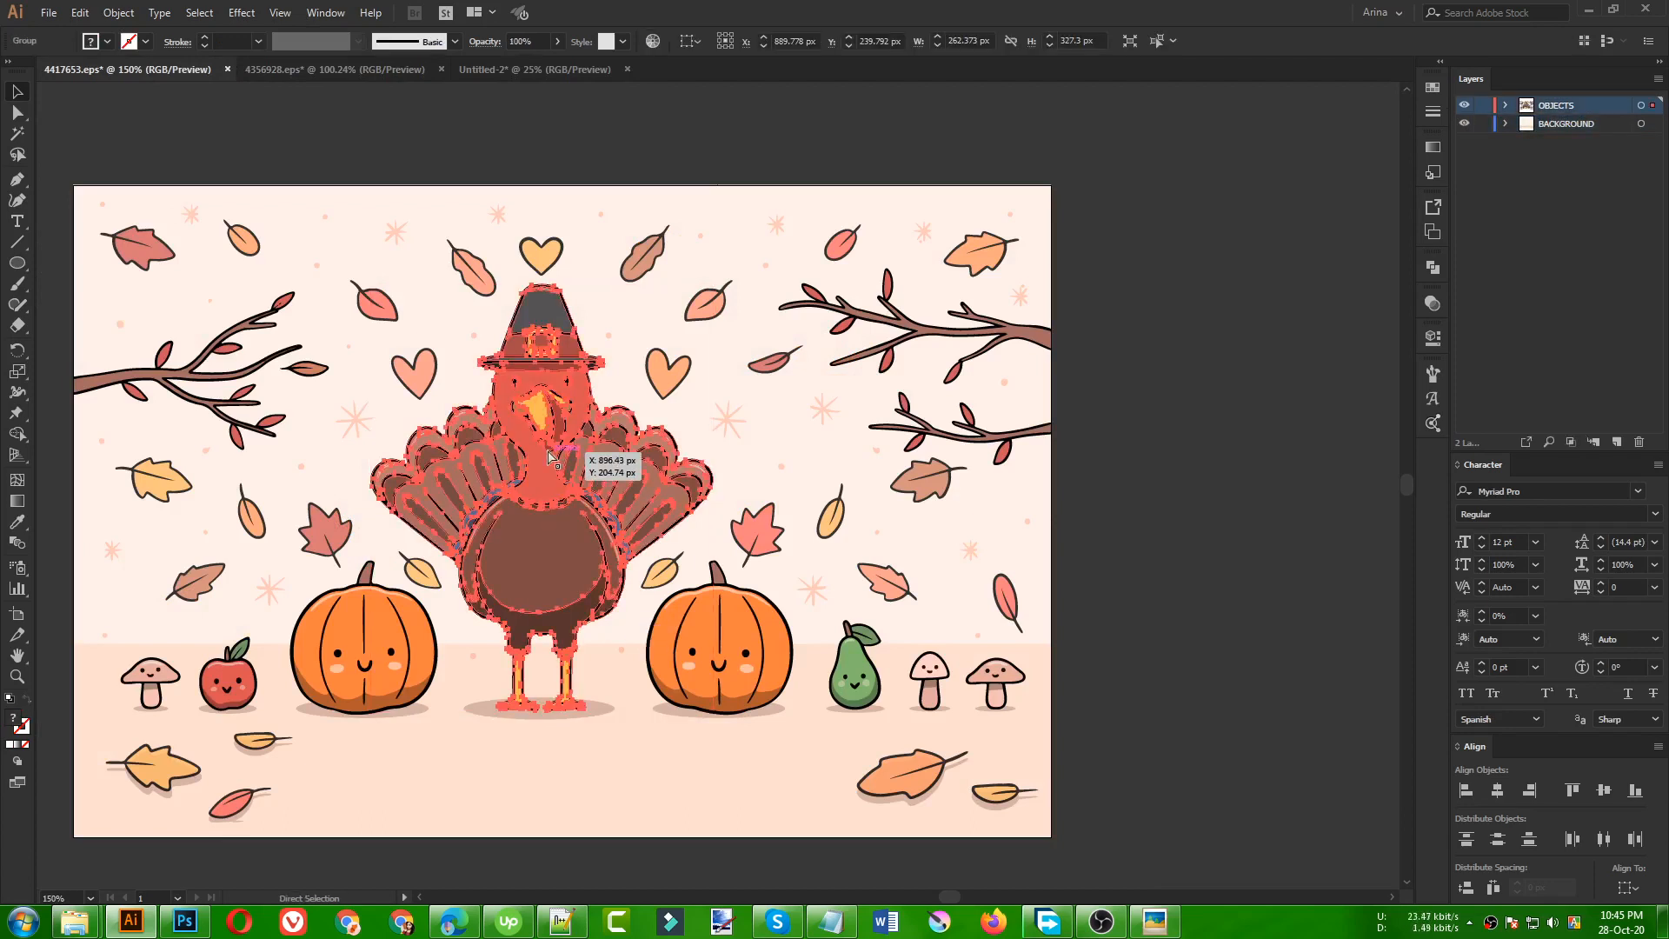
key(v)
key(ctrl+c)
click(502, 71)
key(ctrl+v)
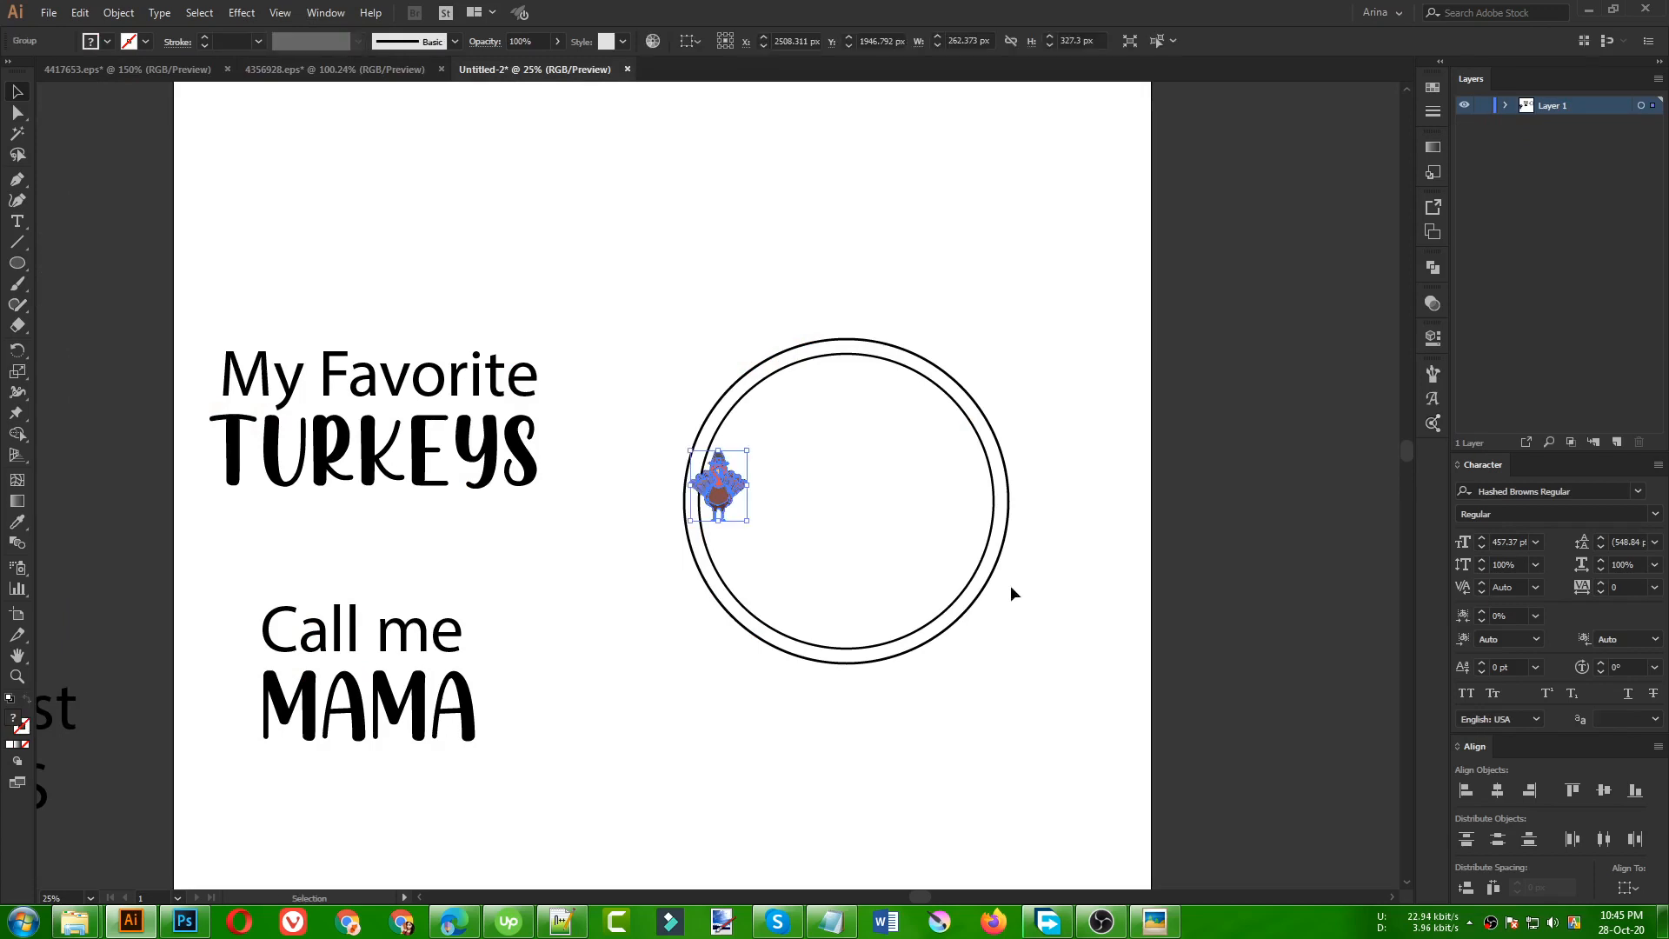
- Scale the pasted turkey up to about 1118 px wide and place it between the quote and the ring
drag(747, 484, 933, 484)
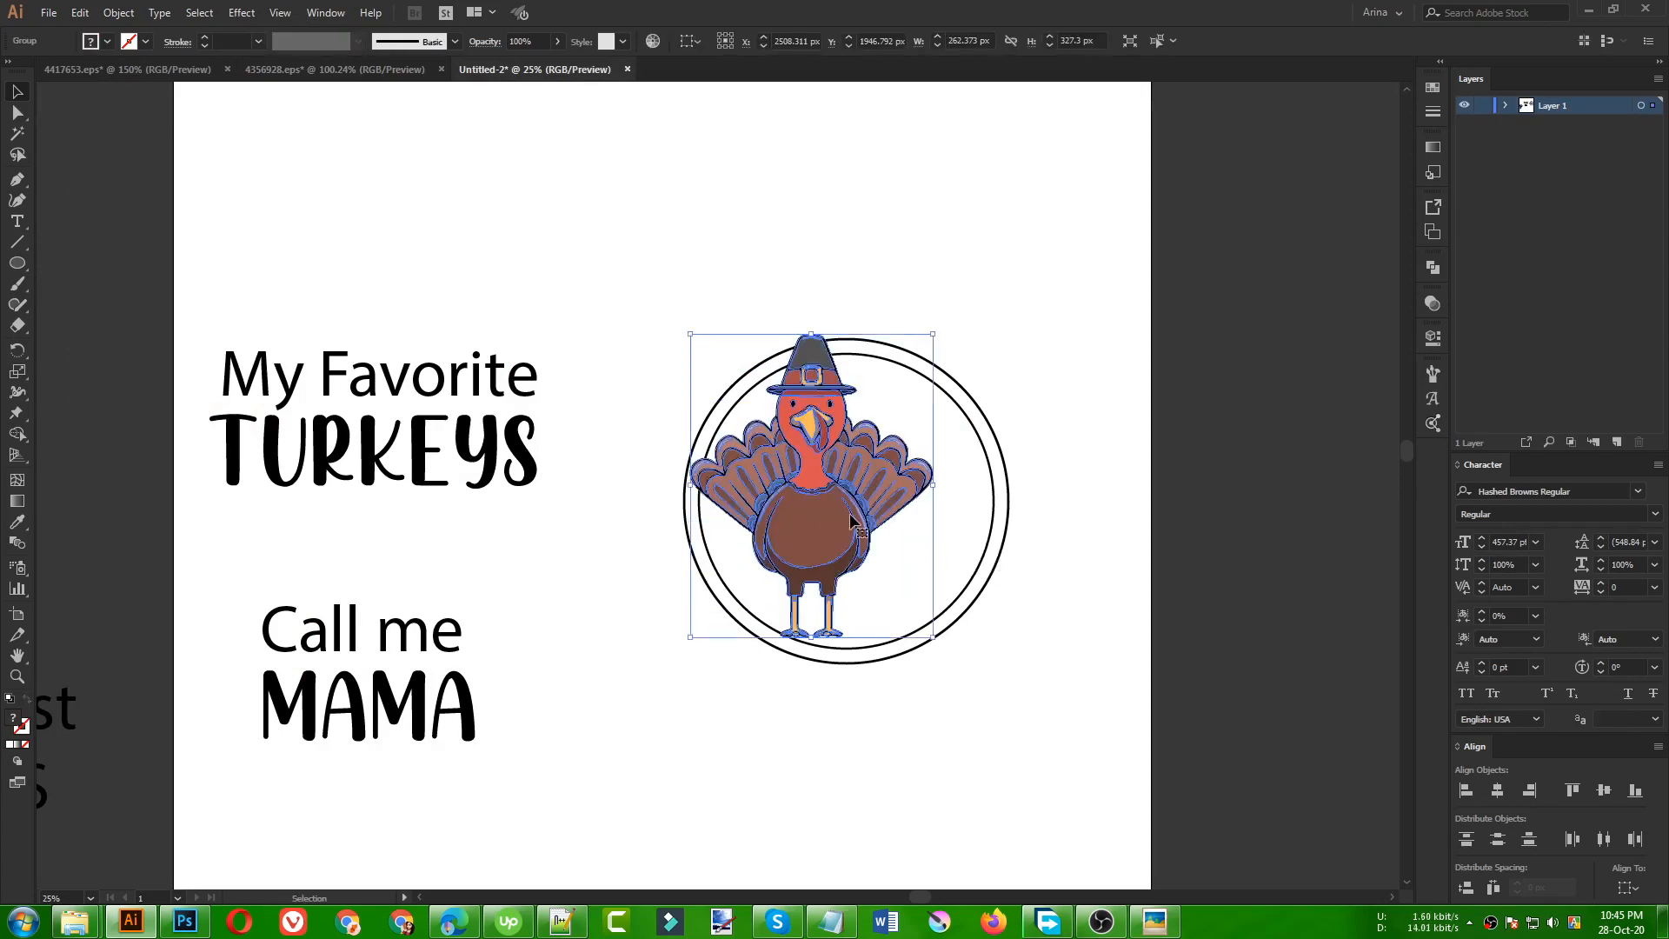
drag(829, 513, 654, 710)
scroll(713, 742, up, 1)
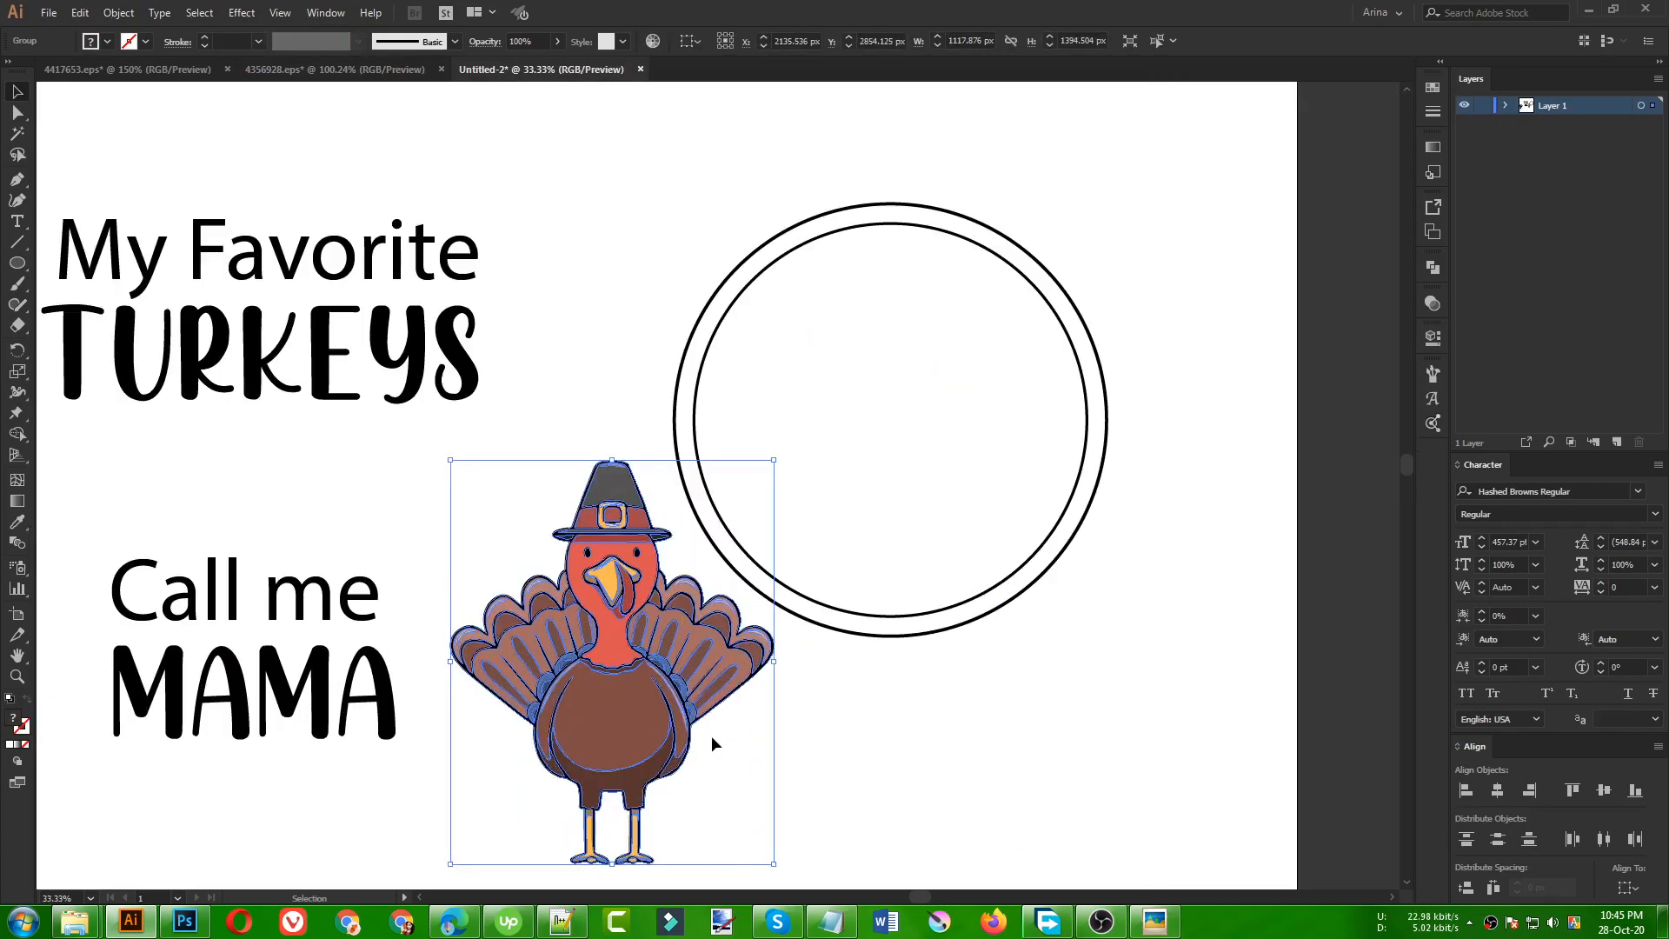
- Recolor the turkey artwork with its harmony colors linked, rotating the whole palette slightly on the color wheel toward orange and yellow
click(648, 43)
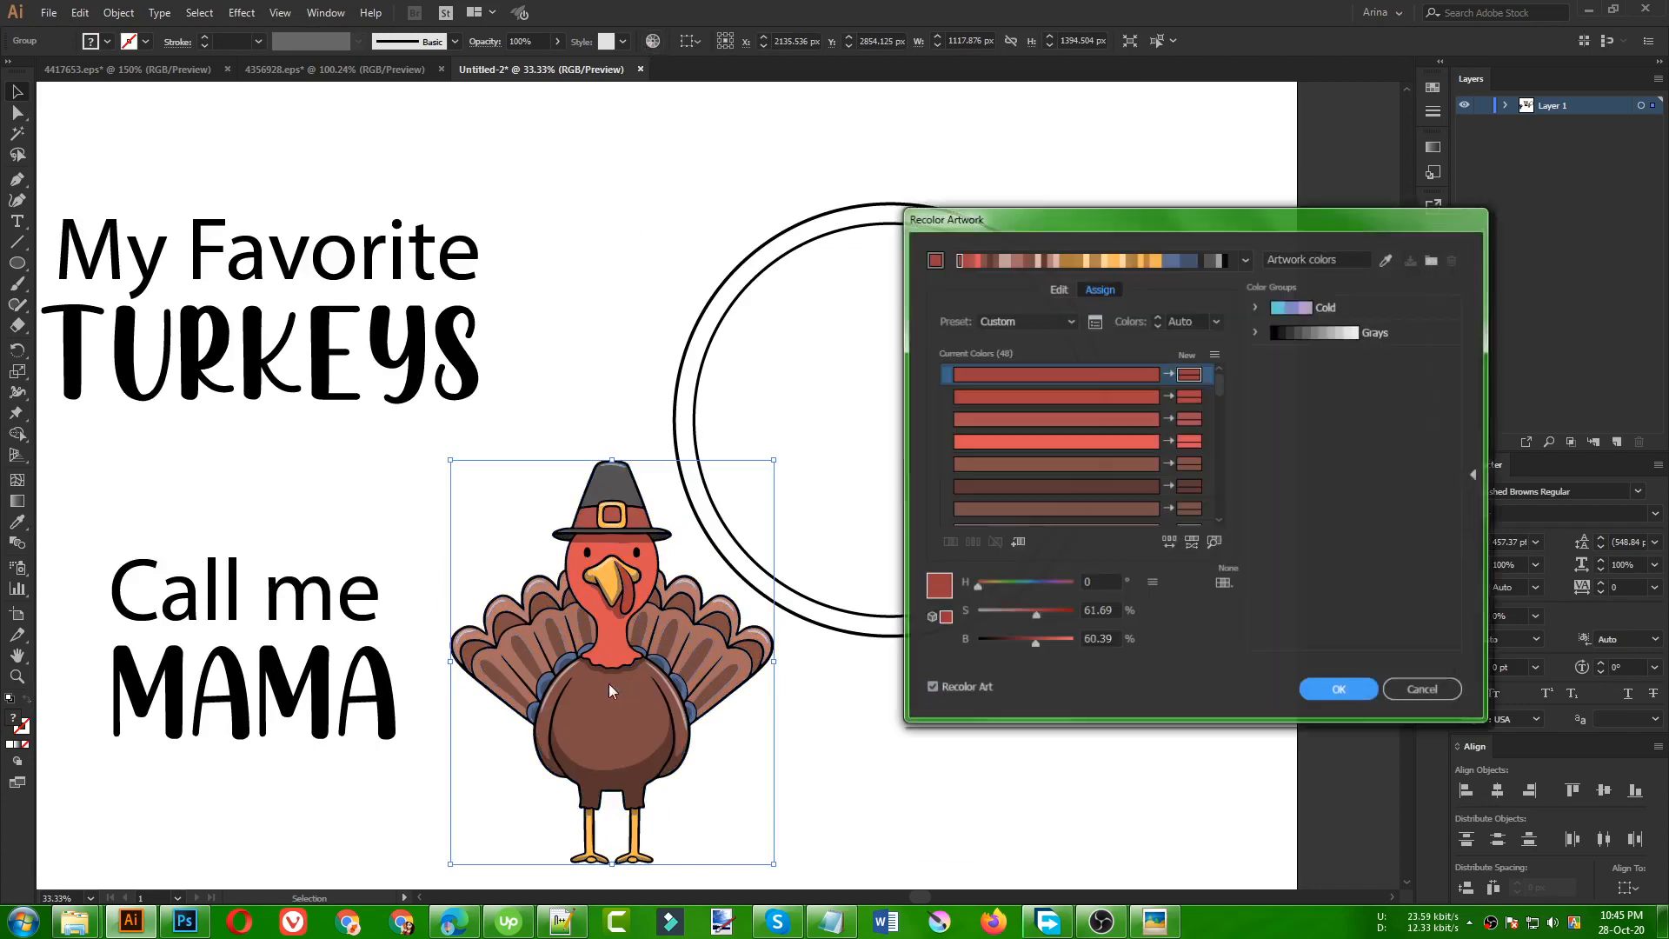
click(1058, 290)
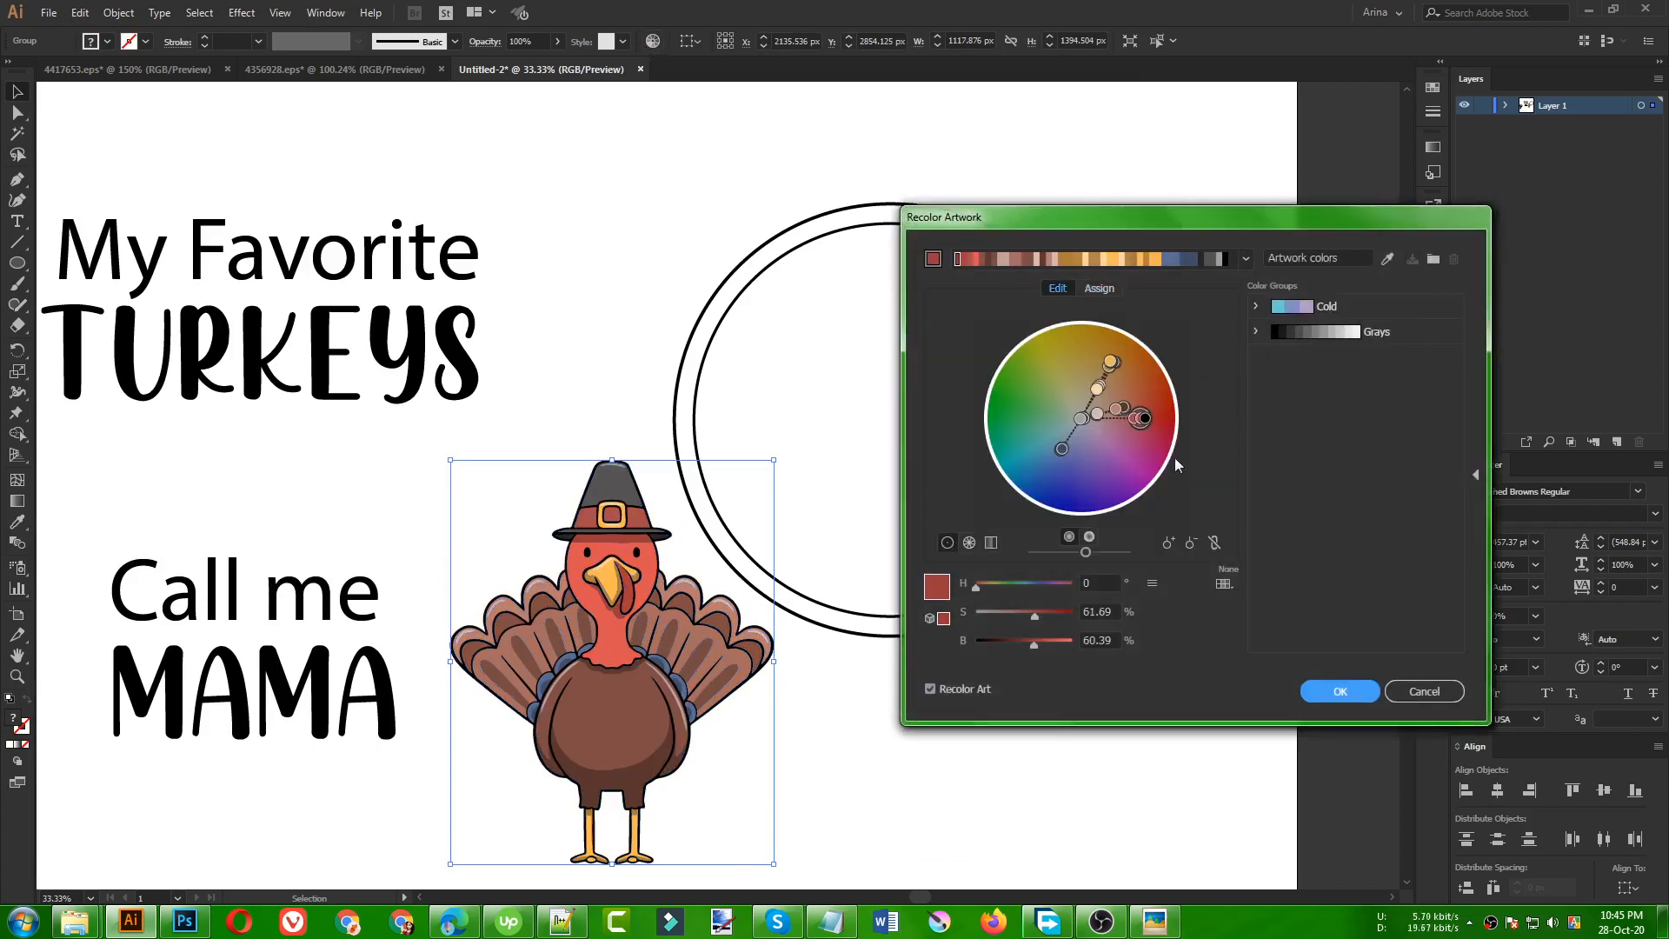
click(1214, 545)
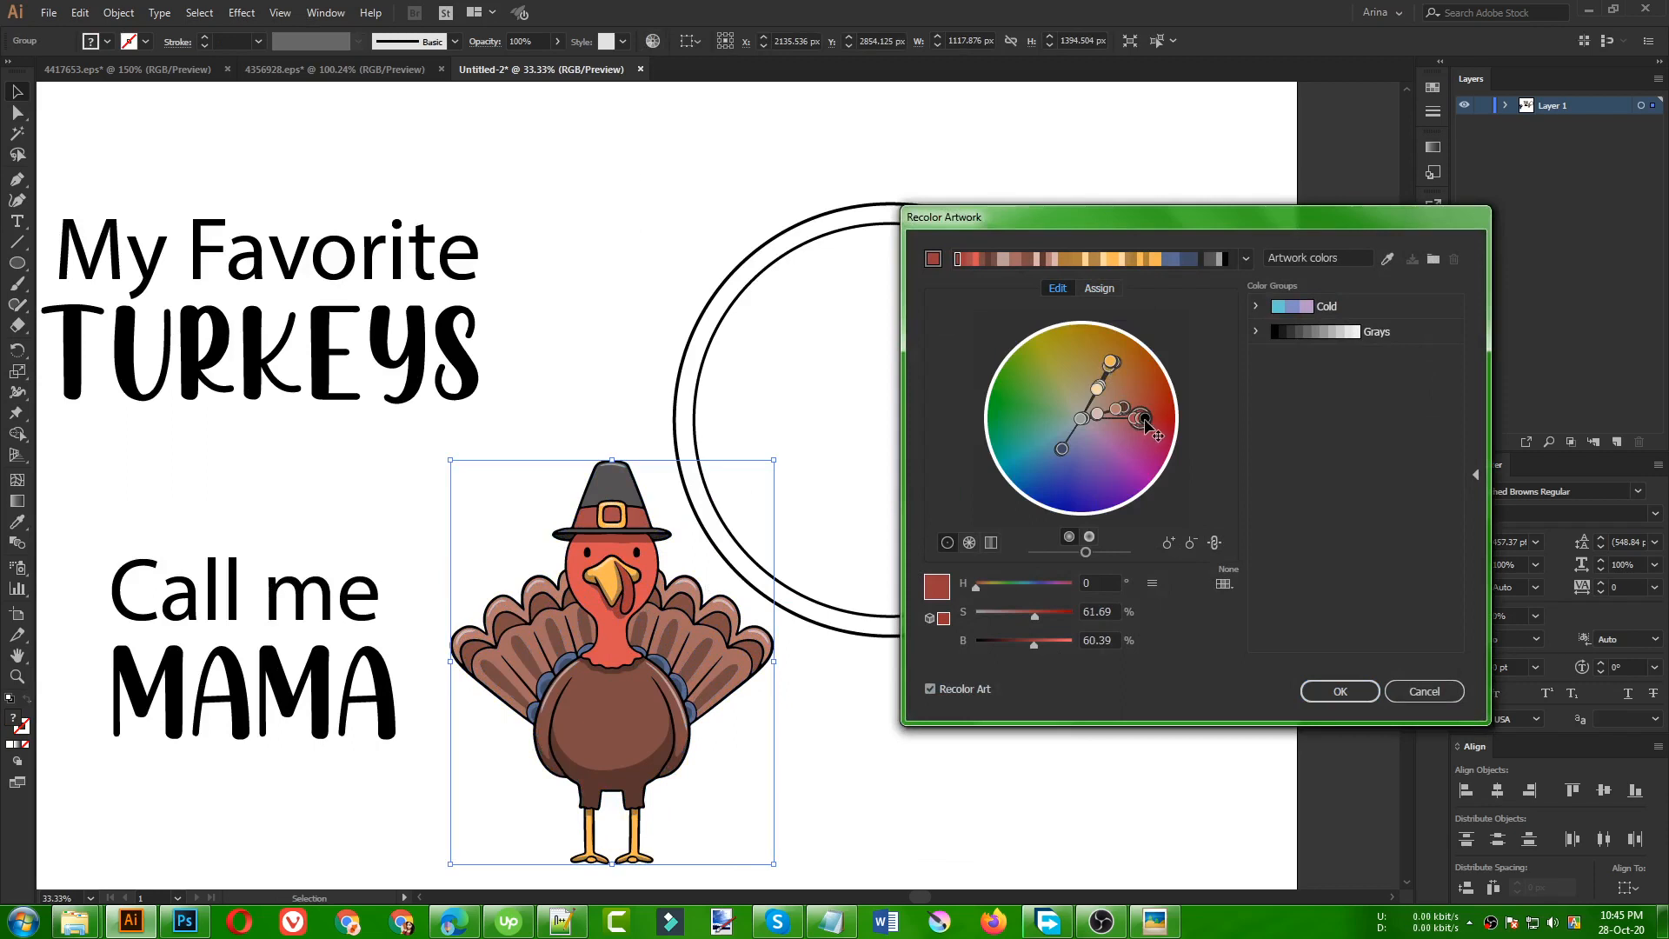
mouse_move(1144, 418)
mouse_down()
mouse_move(1120, 353)
mouse_move(1146, 420)
mouse_up()
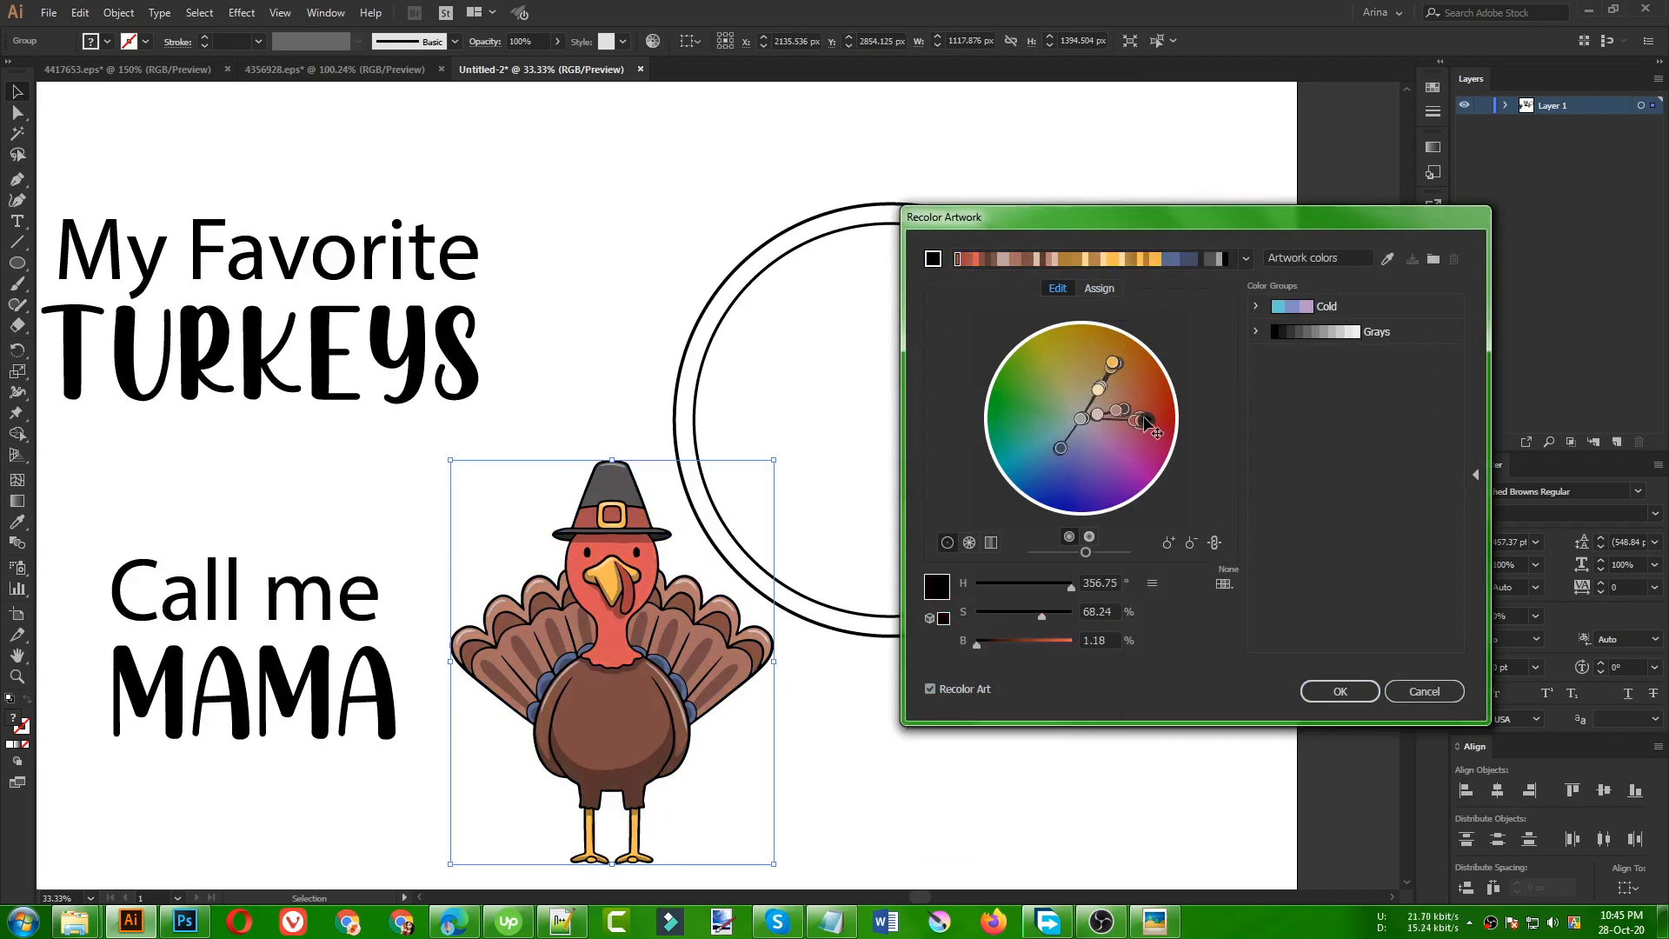
click(1115, 361)
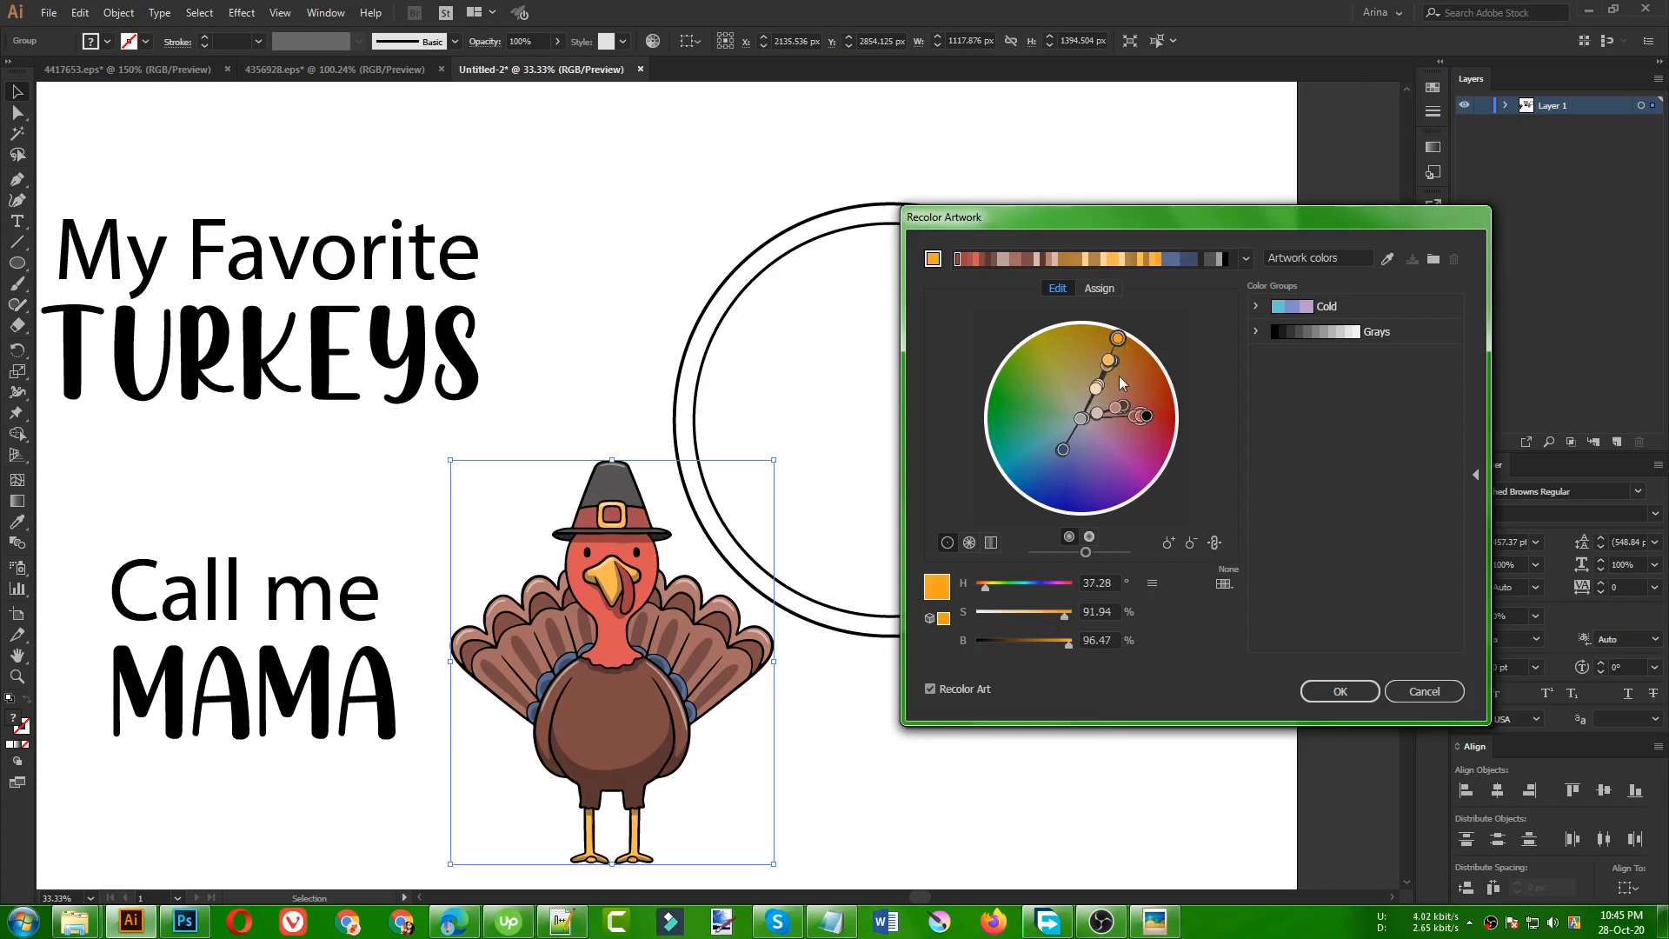
drag(1110, 359, 1125, 344)
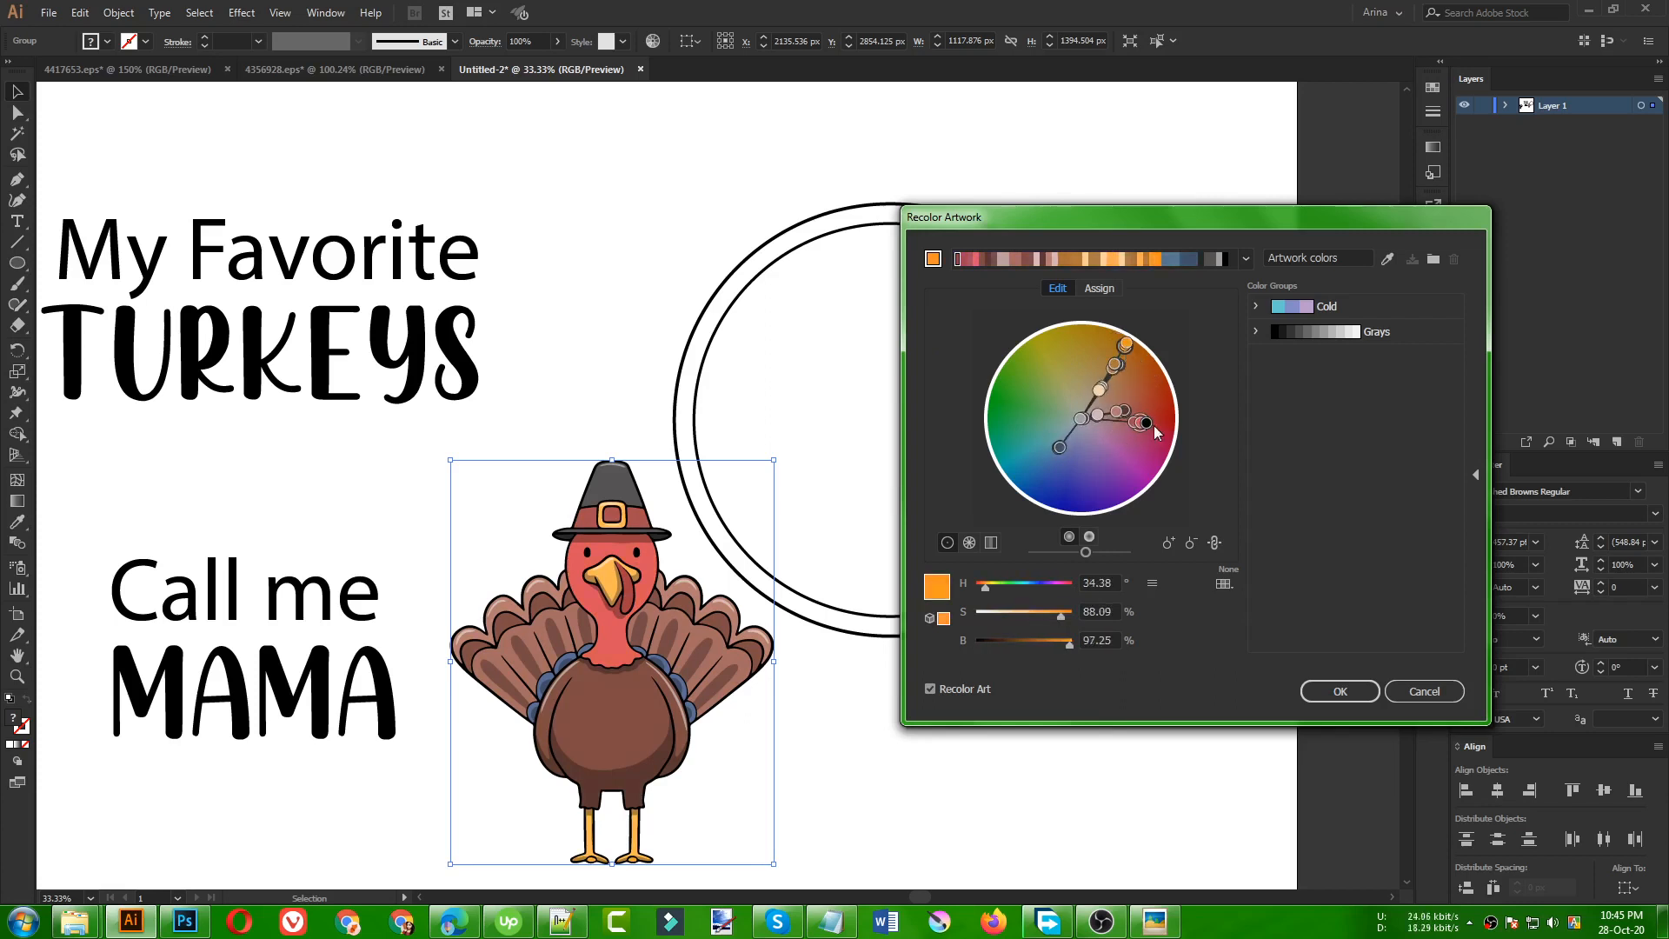
mouse_move(1148, 423)
mouse_down()
mouse_move(1175, 420)
mouse_move(1169, 435)
mouse_up()
mouse_move(1056, 445)
mouse_down()
mouse_move(1072, 408)
mouse_move(1055, 448)
mouse_move(1068, 472)
mouse_up()
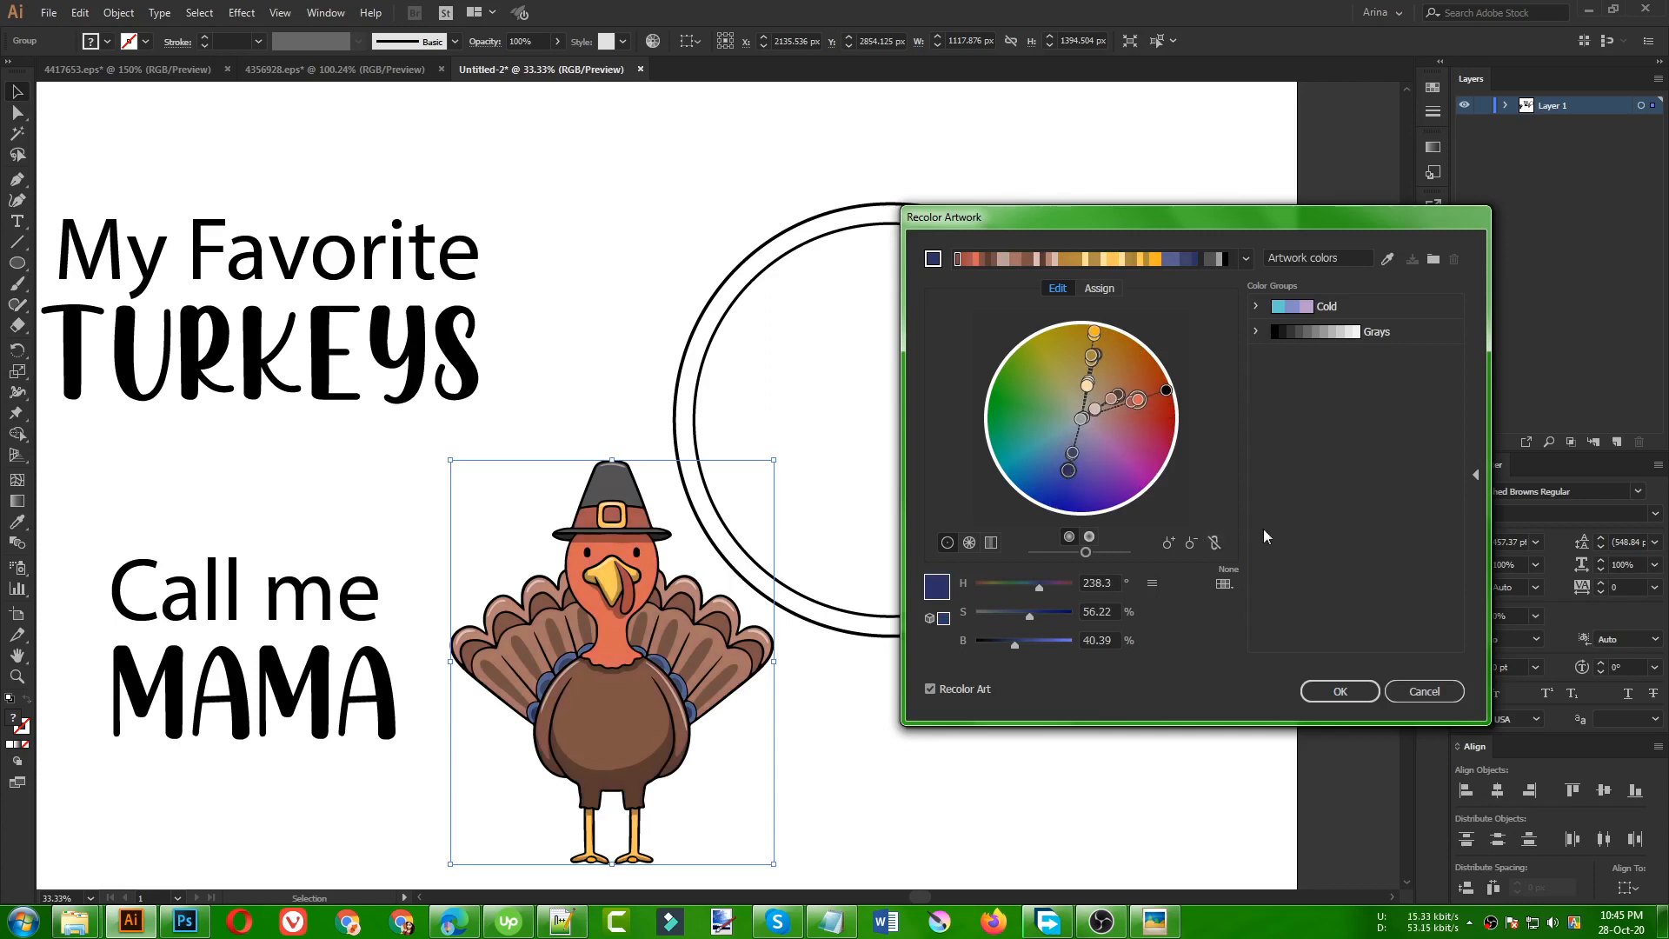
- Change the turkey's dark blue accent to green and make its reds more saturated, using unlinked harmony colors
mouse_move(1068, 472)
mouse_down()
mouse_move(1032, 432)
mouse_move(1072, 453)
mouse_move(1042, 390)
mouse_up()
click(1070, 452)
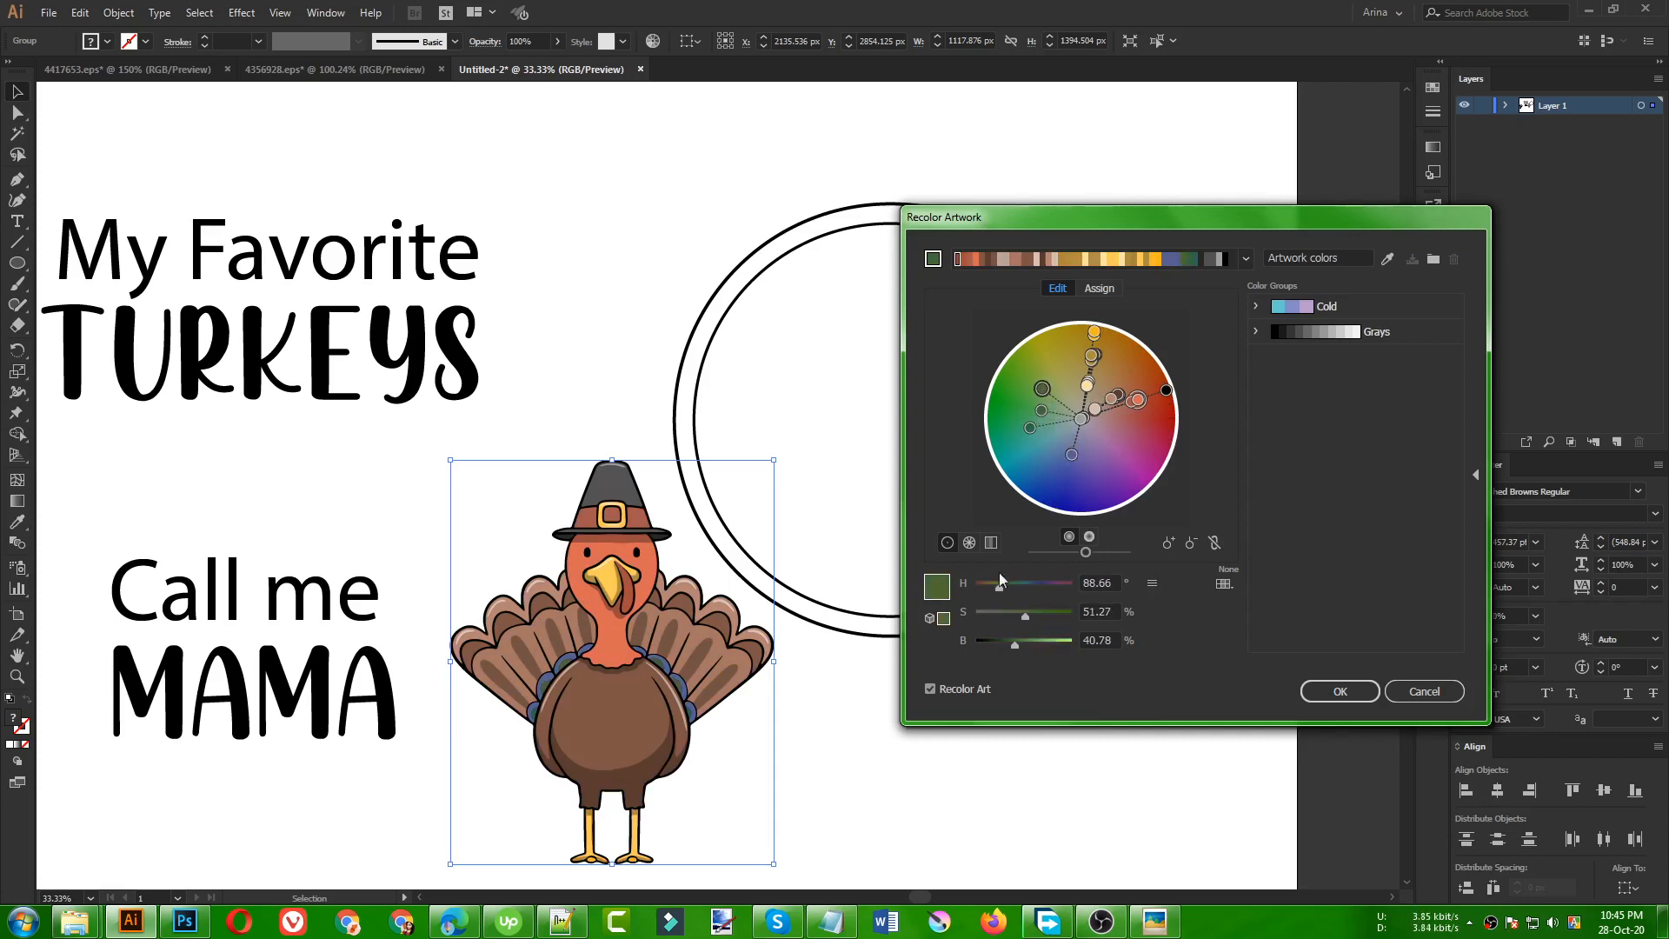
mouse_move(1137, 399)
mouse_down()
mouse_move(1162, 418)
mouse_move(1149, 387)
mouse_move(1161, 400)
mouse_move(1143, 407)
mouse_move(1166, 411)
mouse_up()
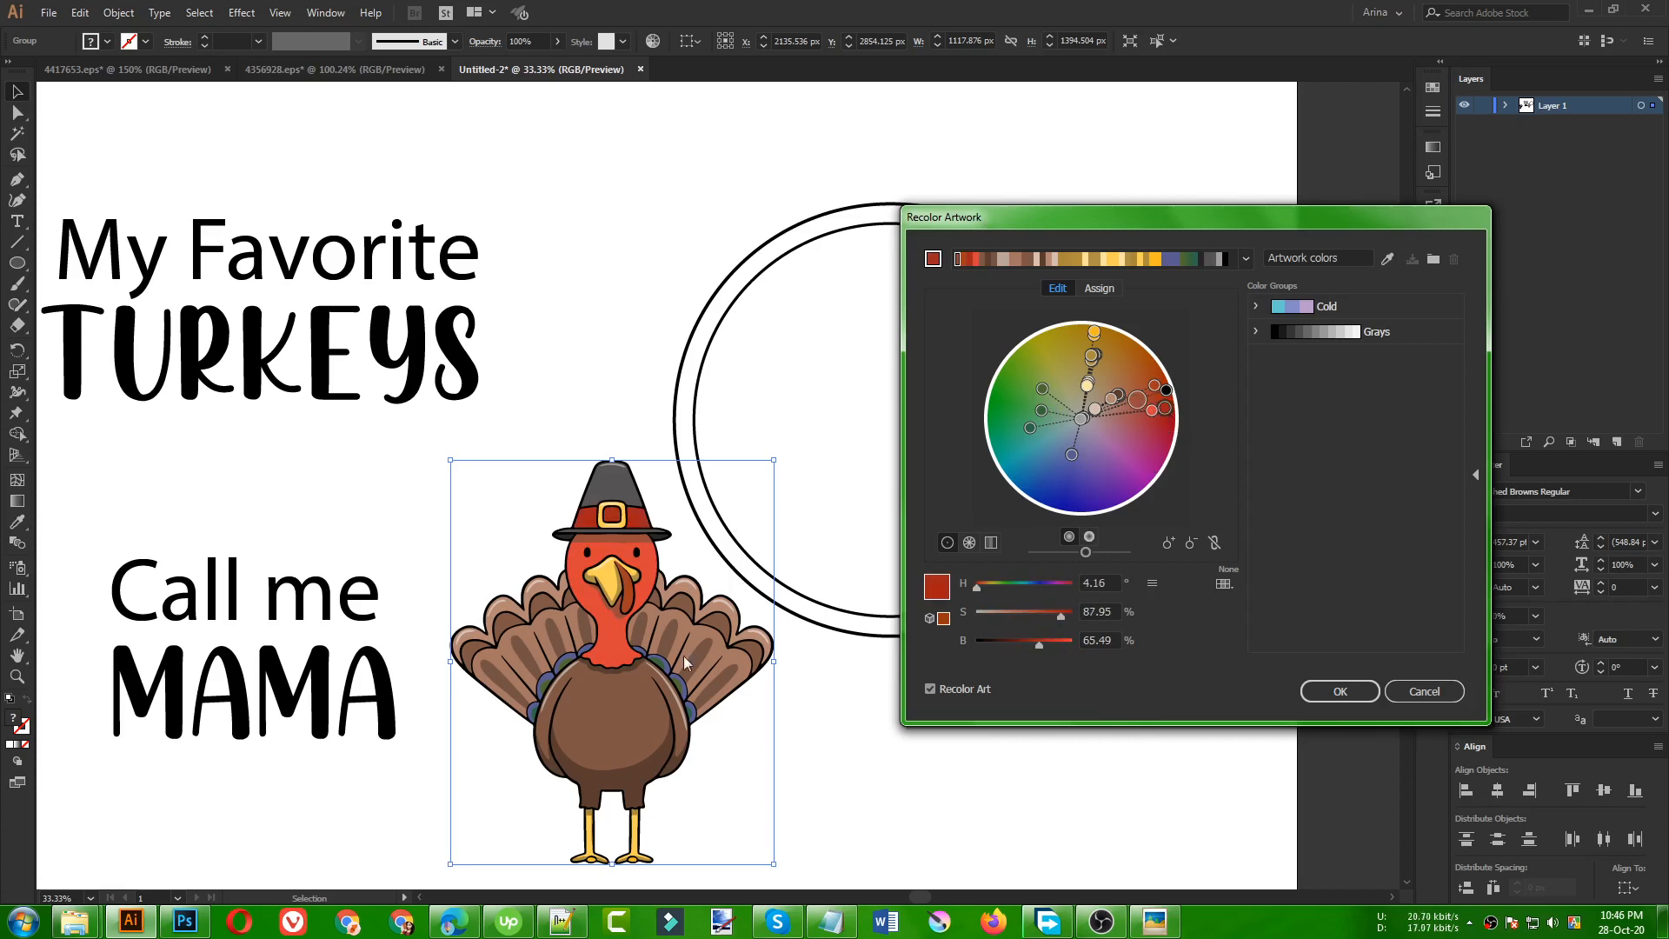
- Set the brightness of the turkey's reddish-brown color to 57% and its dark gold color to 70%
click(1137, 399)
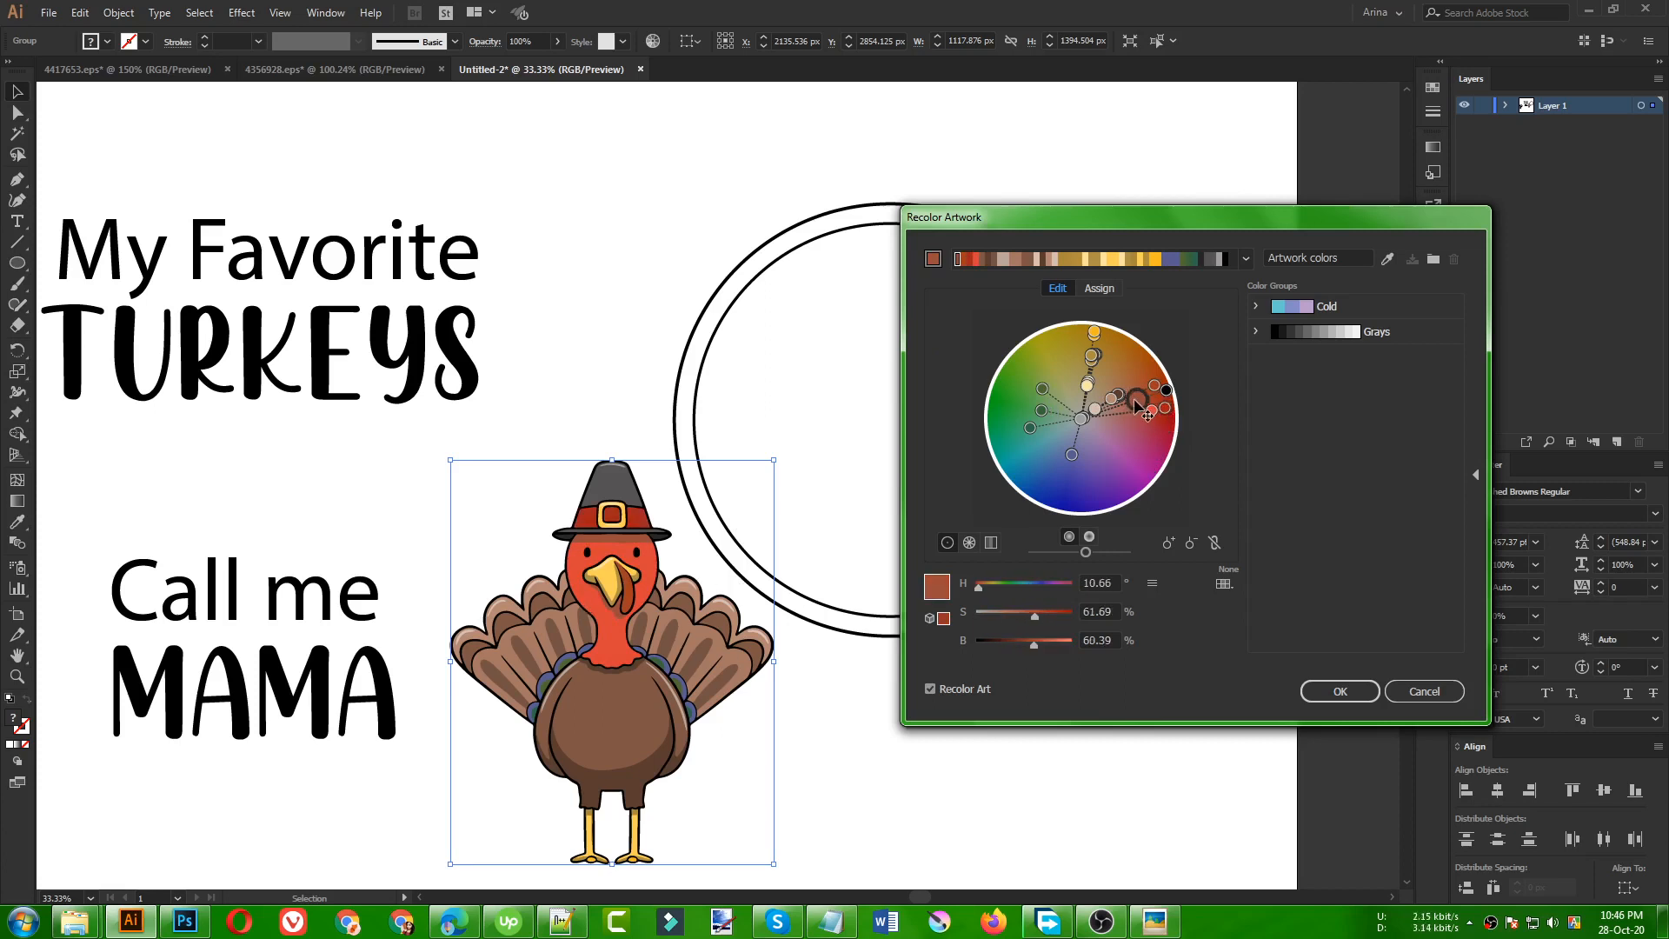
mouse_move(1035, 647)
mouse_down()
mouse_move(1052, 647)
mouse_move(1031, 648)
mouse_up()
click(1090, 355)
drag(1042, 644, 1025, 644)
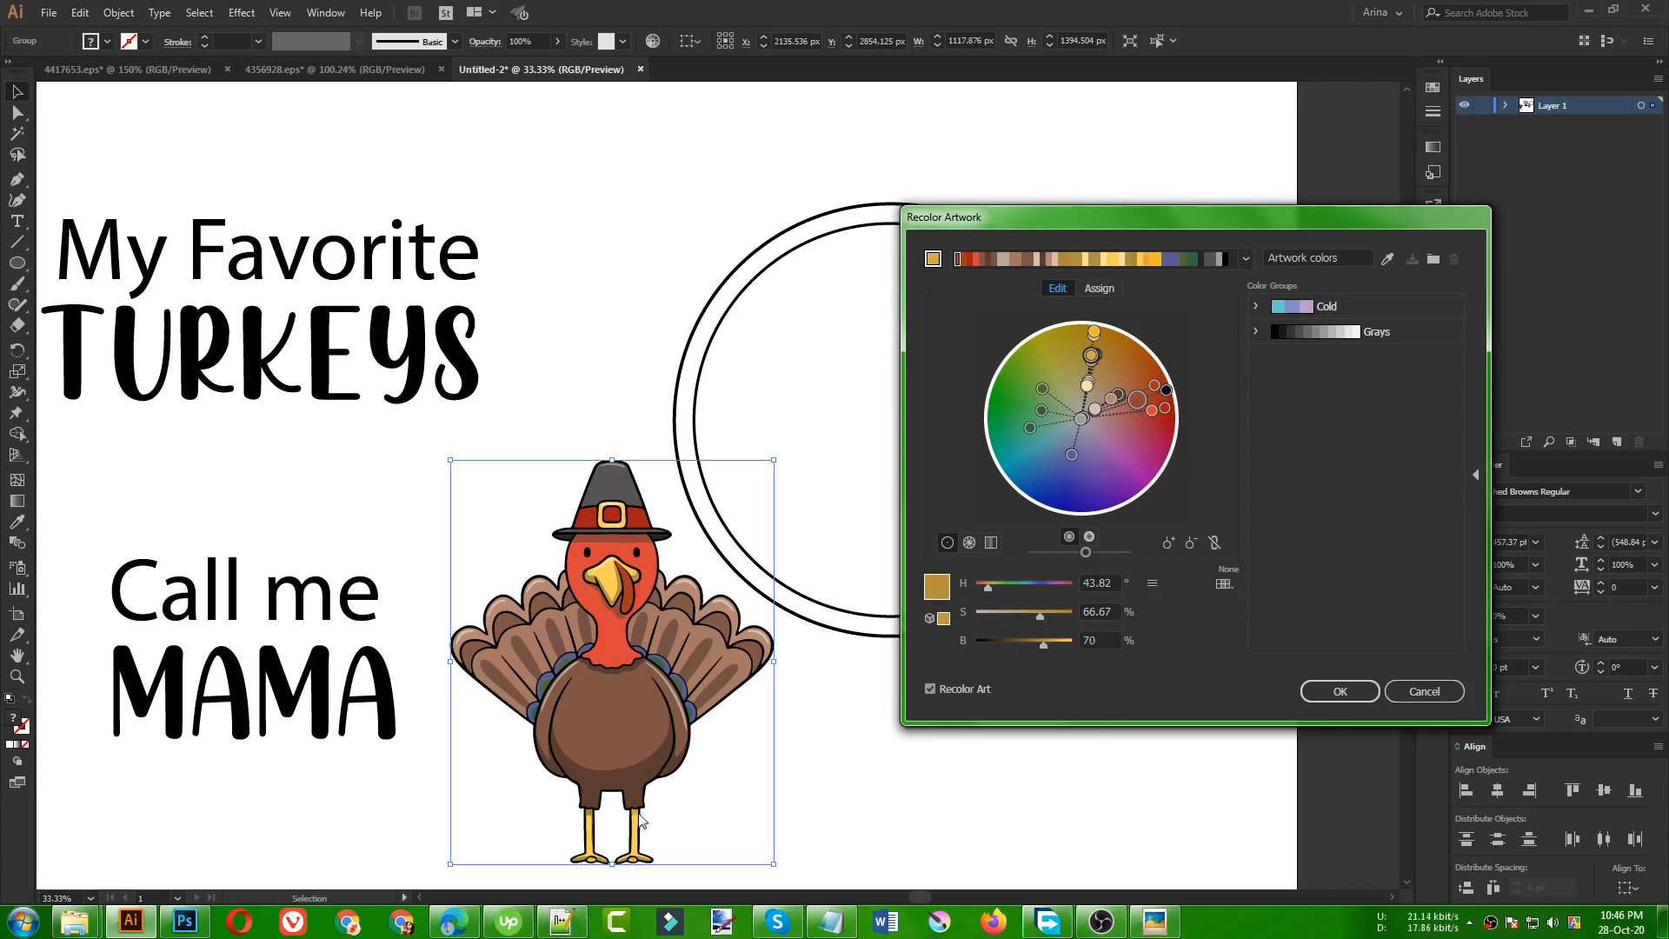
click(1136, 399)
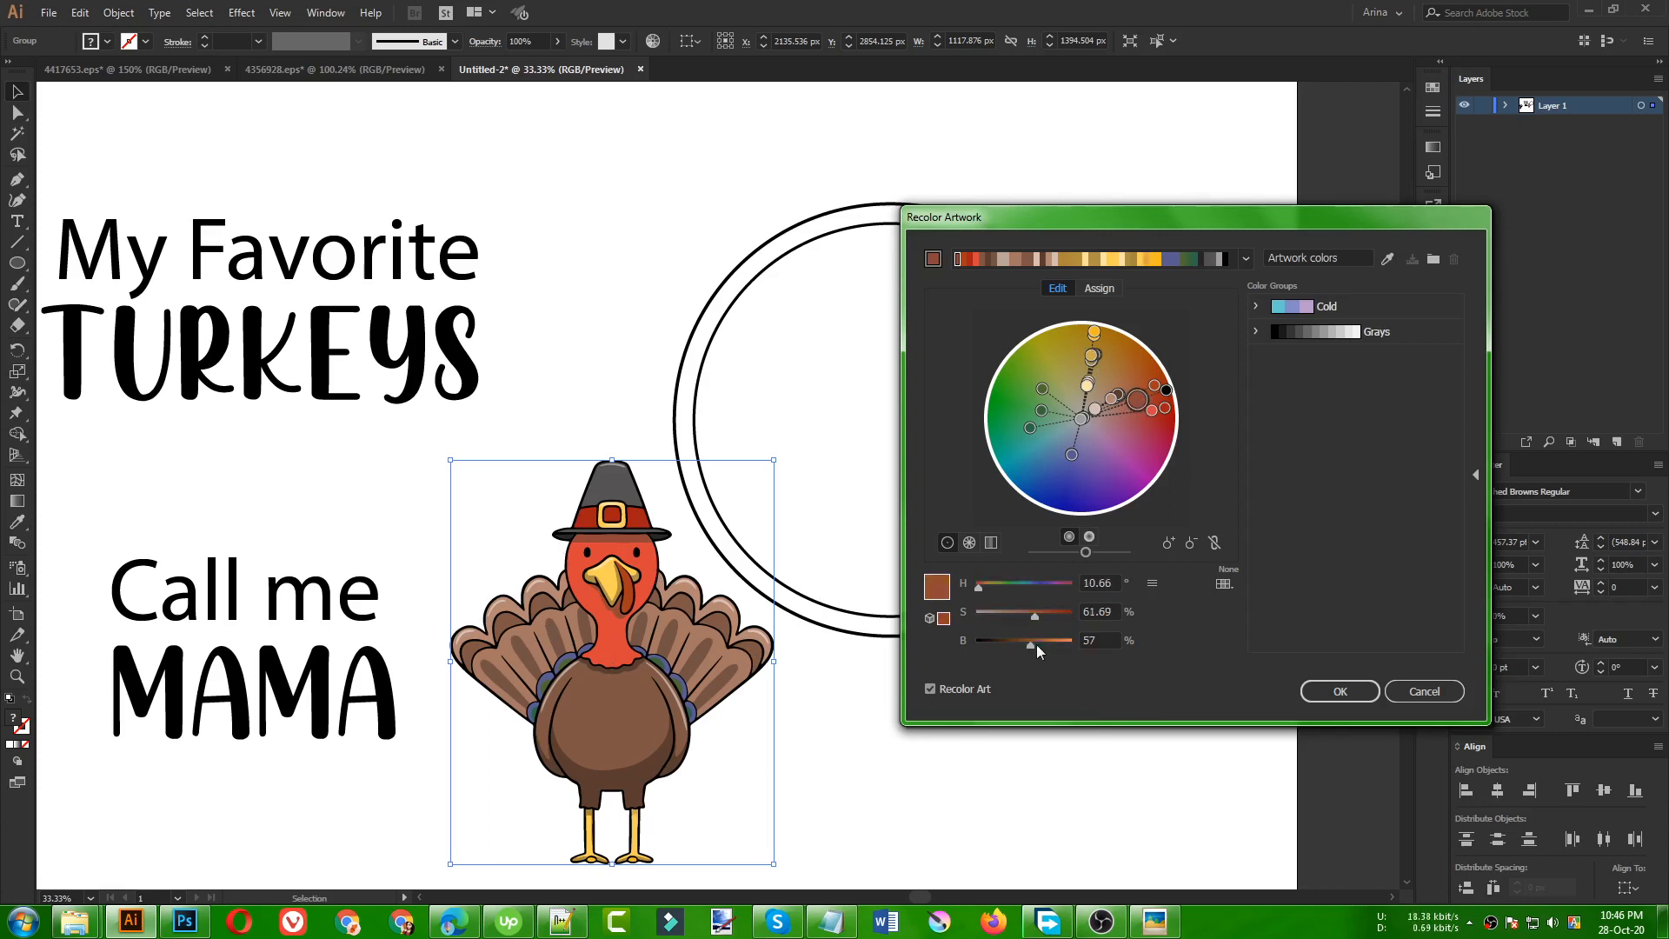
- Set the turkey's light brown shade to 66% brightness with slightly more saturation, and apply the recoloring
click(1118, 395)
drag(1005, 643, 1036, 645)
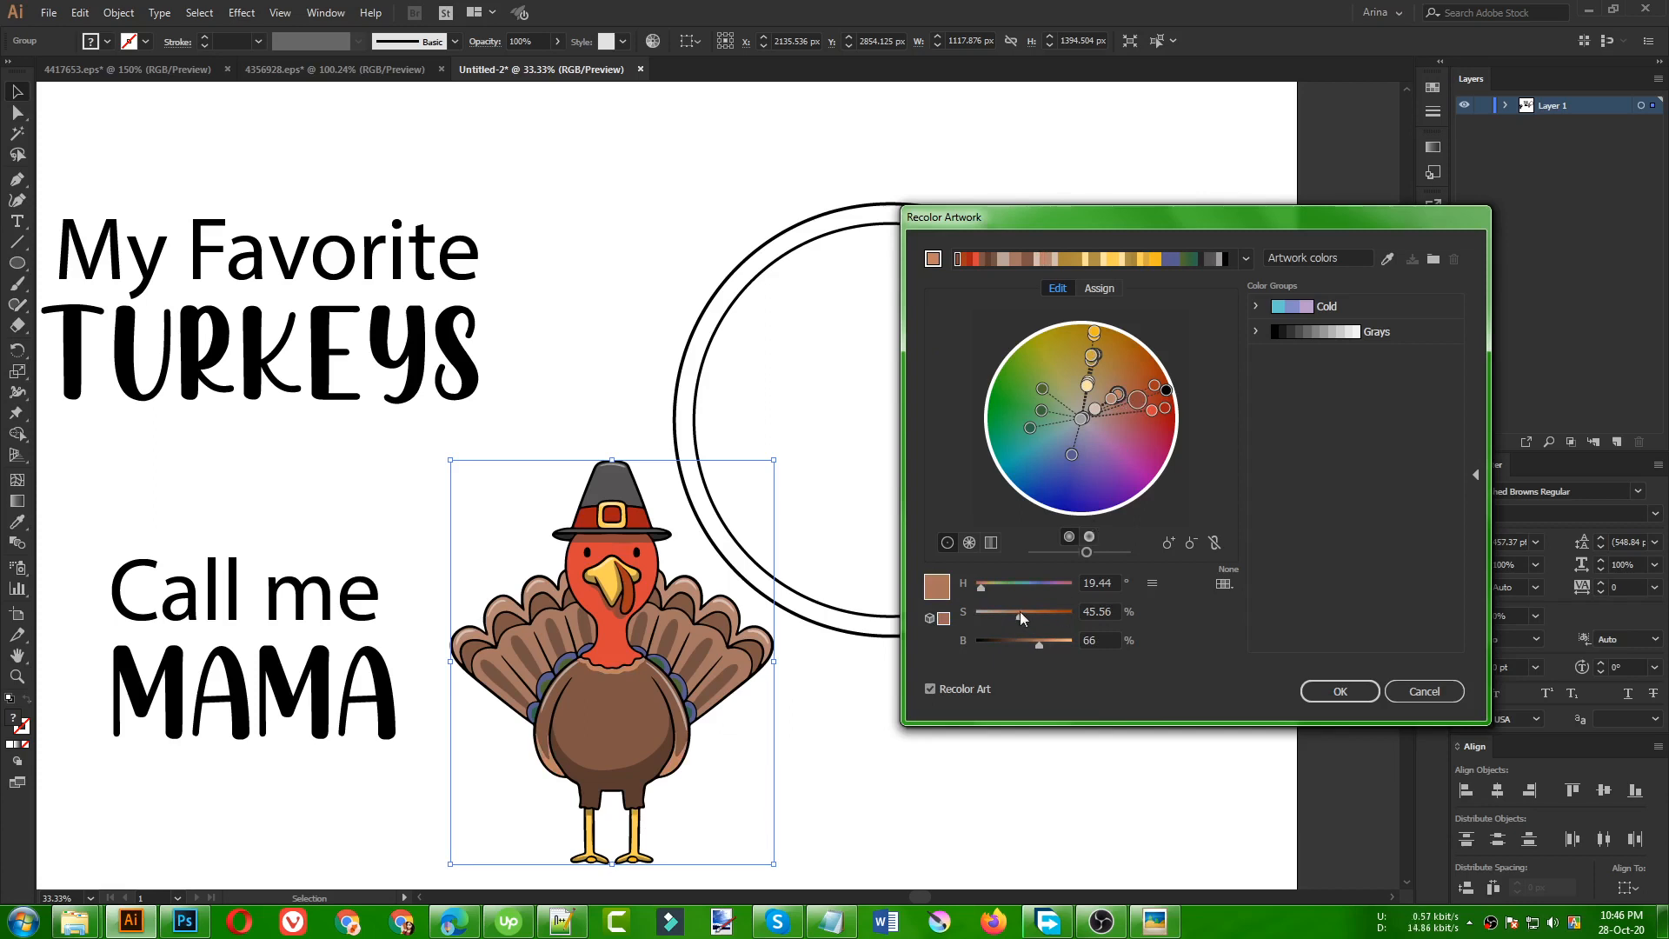
mouse_move(1020, 612)
mouse_down()
mouse_move(1040, 617)
mouse_move(1025, 617)
mouse_up()
click(1321, 693)
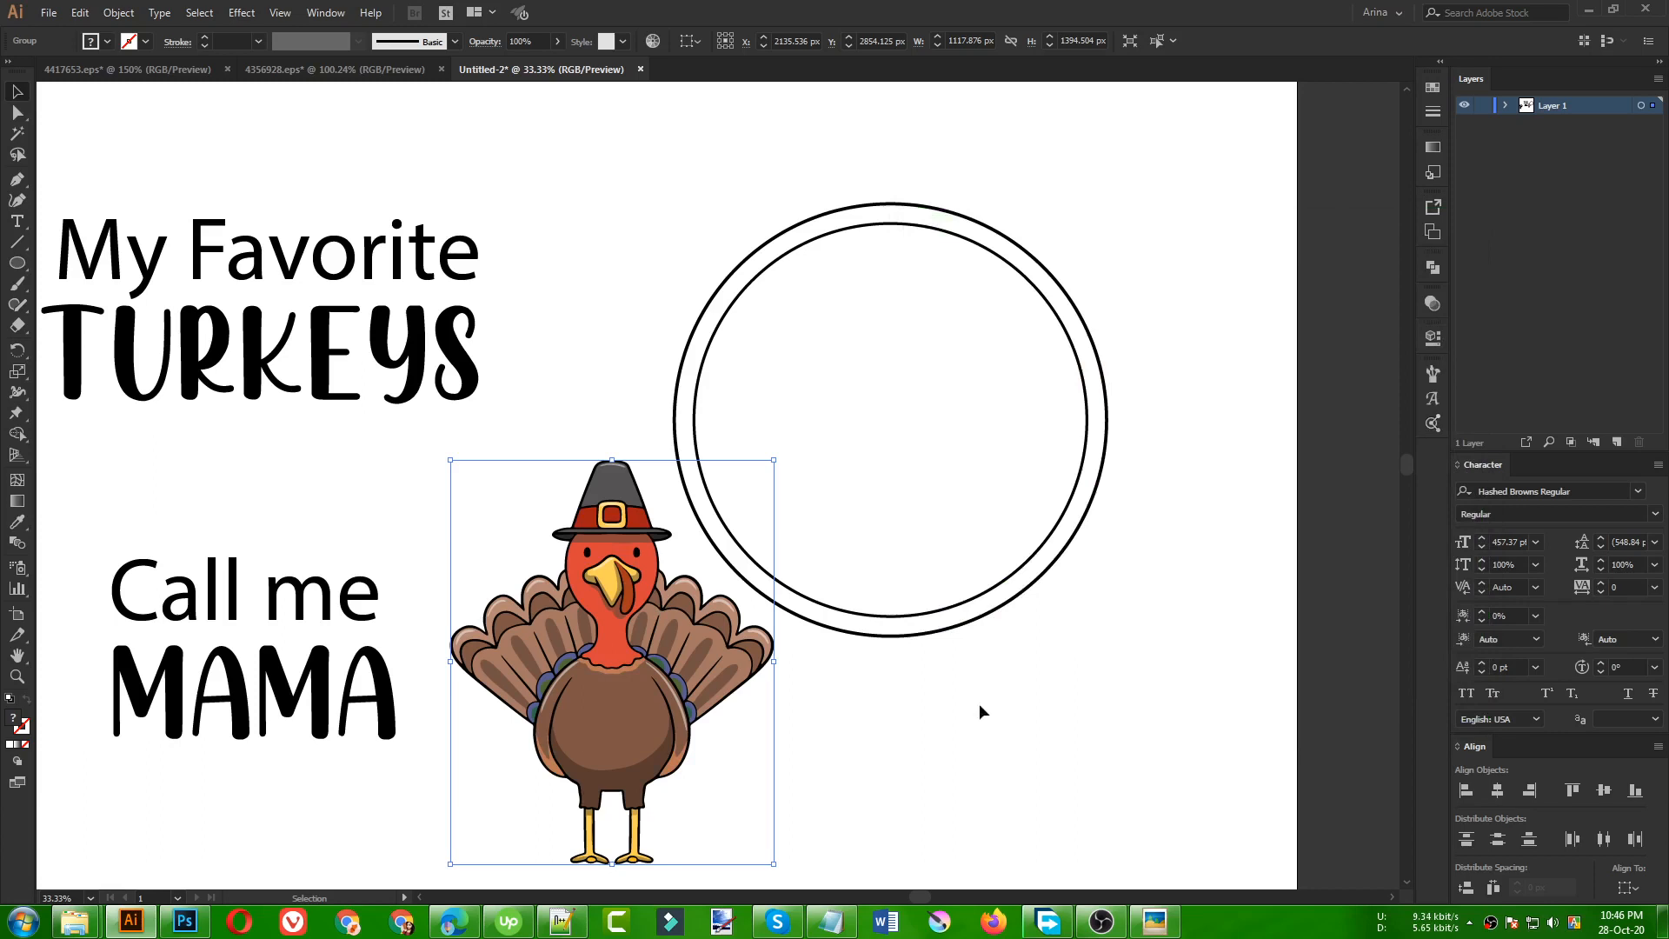
- Move the recolored turkey to the artboard's lower right edge, clear of the quote and the ring
click(929, 709)
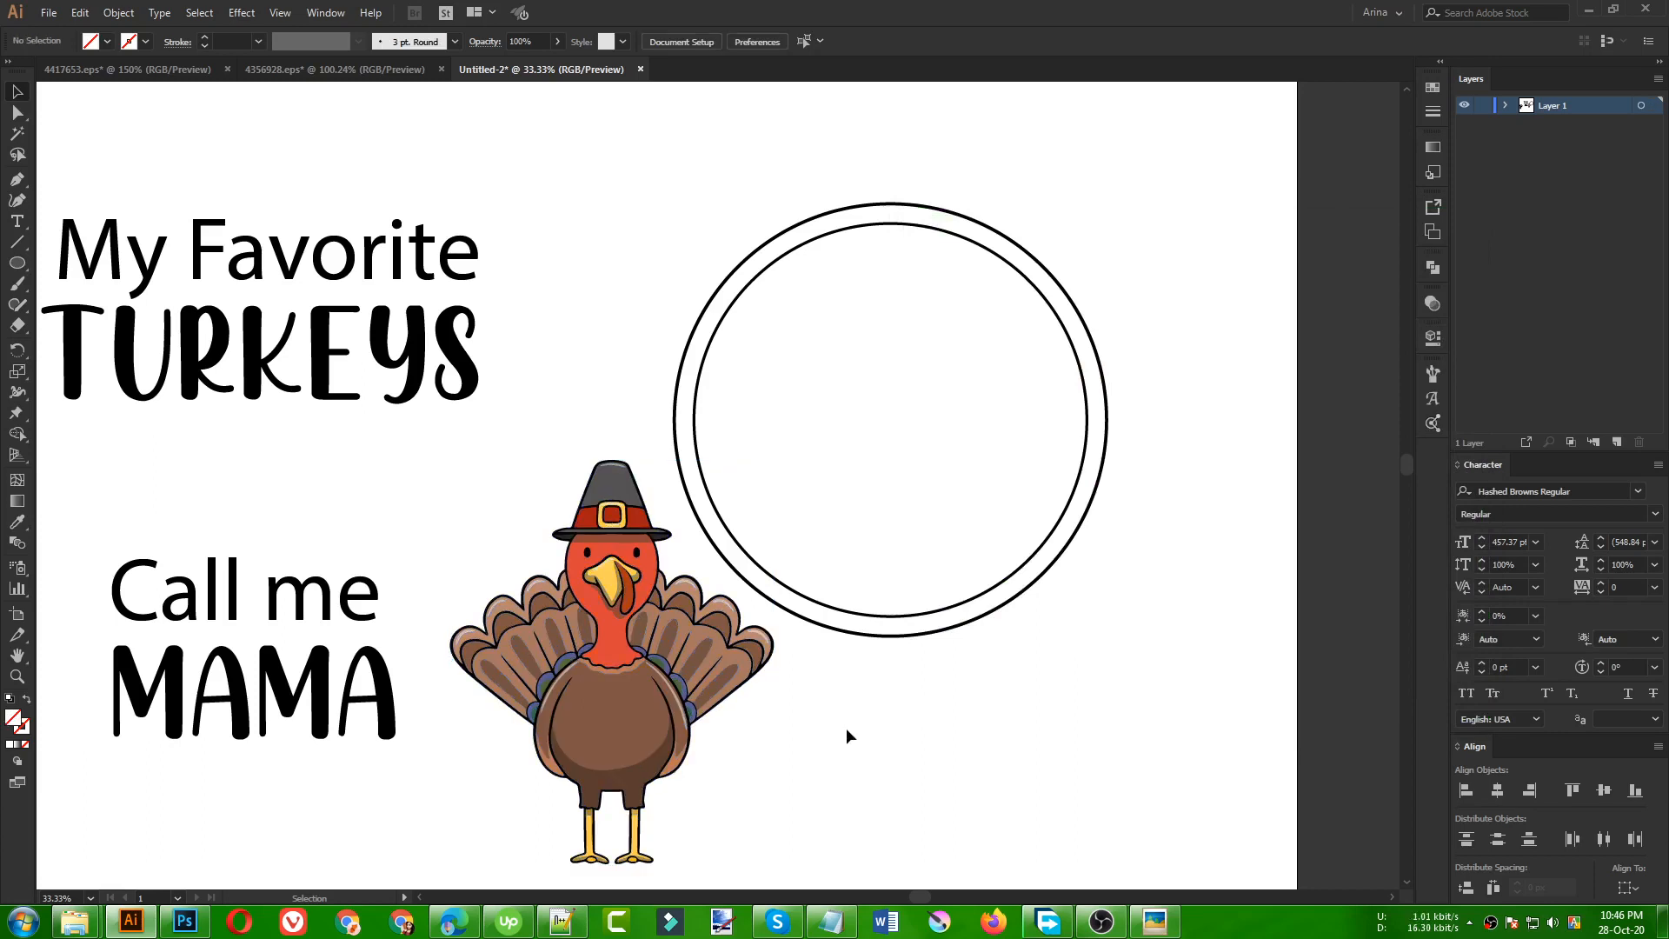
drag(464, 520, 693, 739)
scroll(520, 561, down, 1)
drag(598, 668, 1178, 694)
click(928, 765)
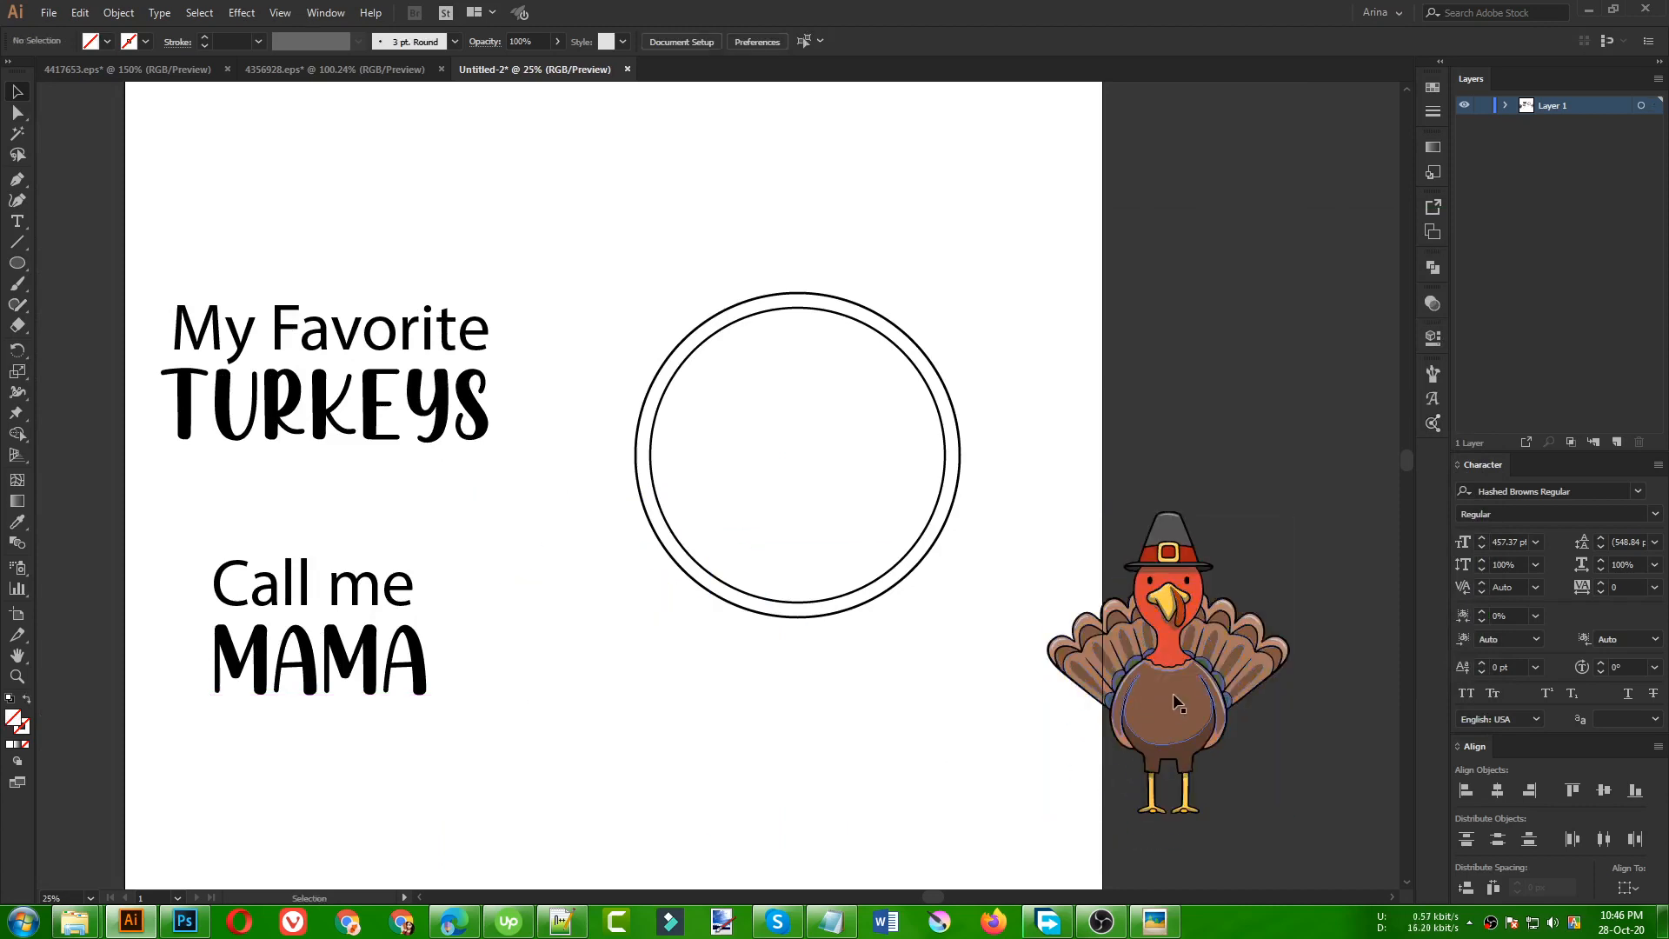
- Scale the ring's inner circle down to about 1117 px in diameter and set its stroke weight to 40 pt
scroll(915, 295, up, 1)
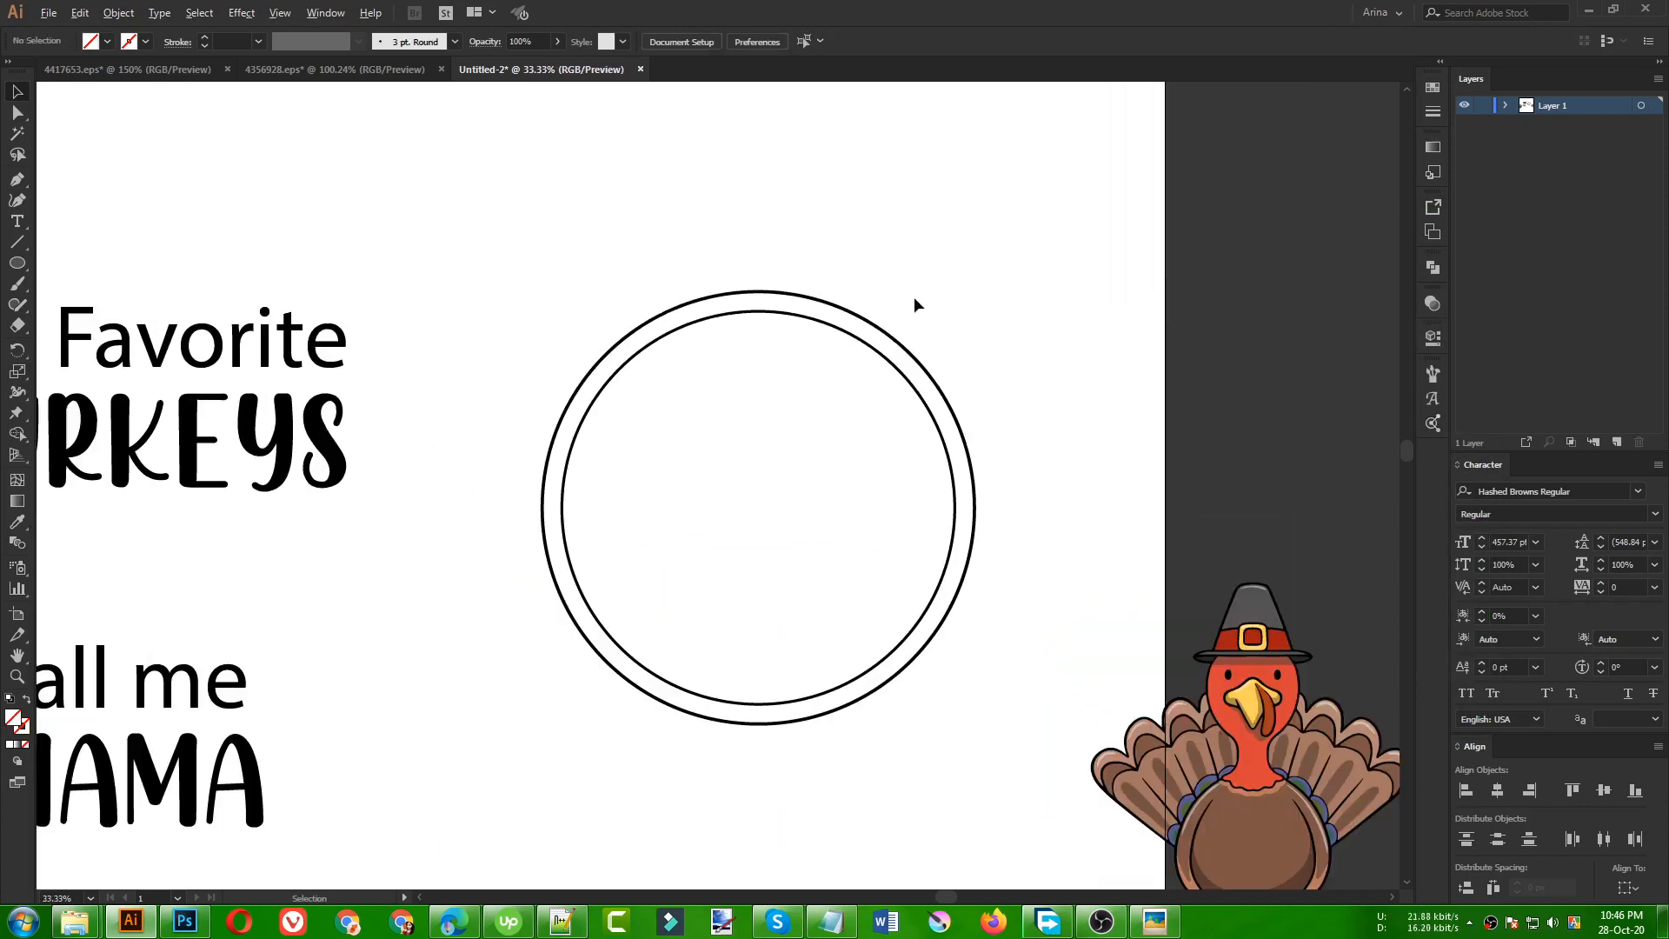
click(771, 314)
drag(757, 311, 761, 349)
scroll(239, 37, up, 10)
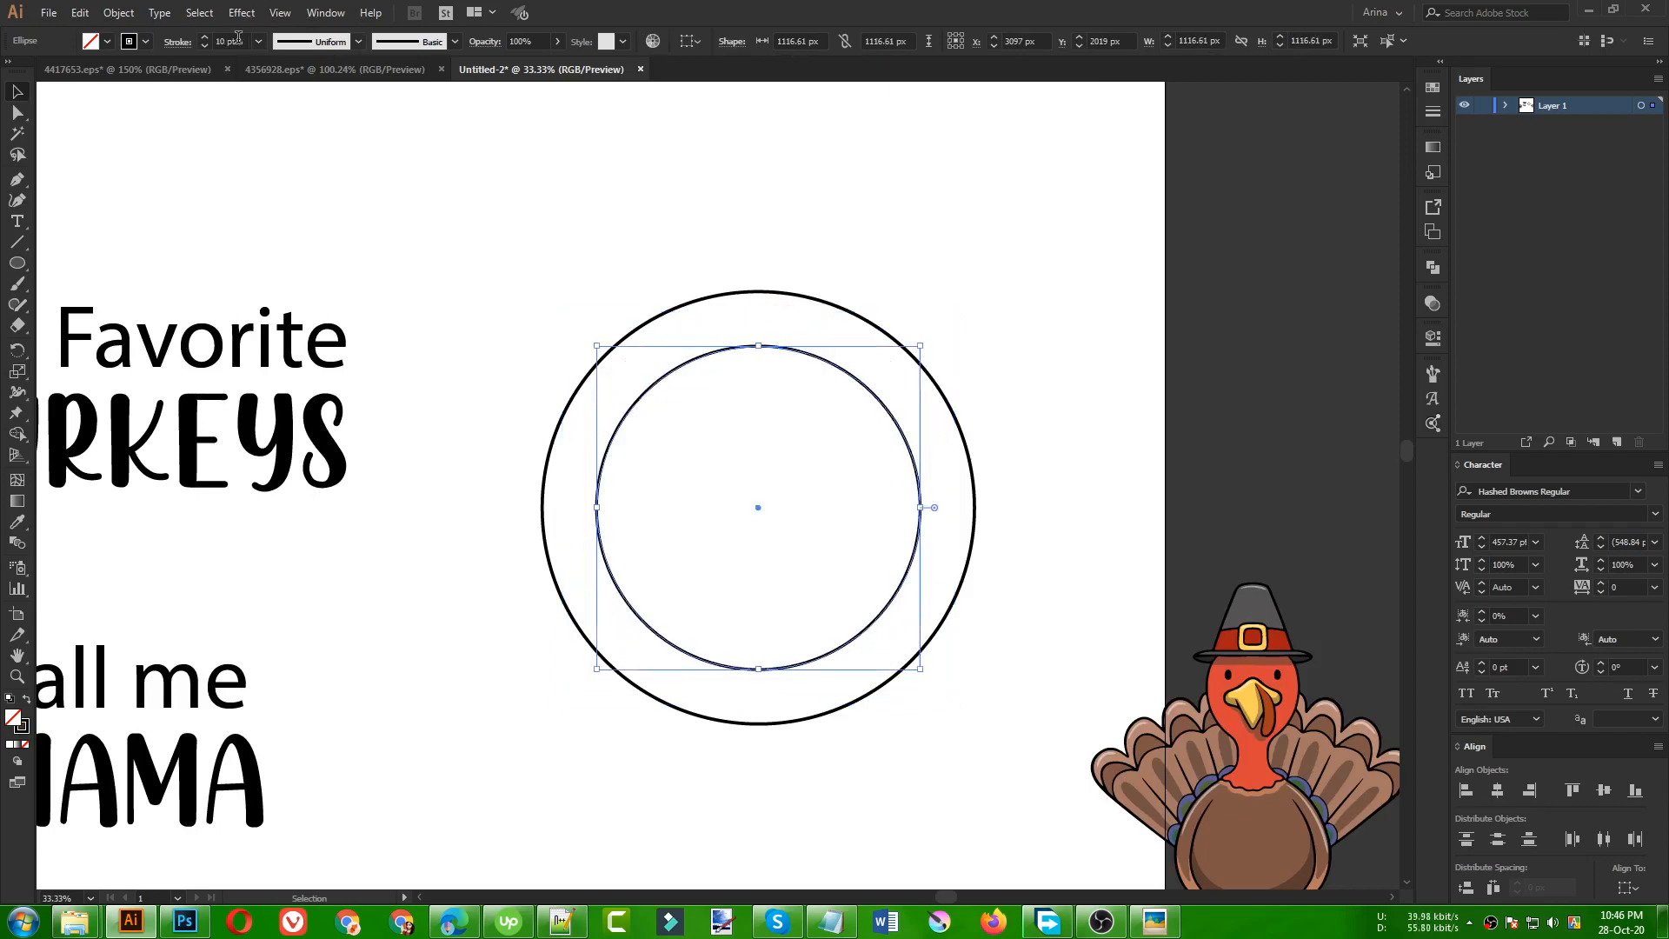
scroll(237, 38, up, 20)
click(682, 309)
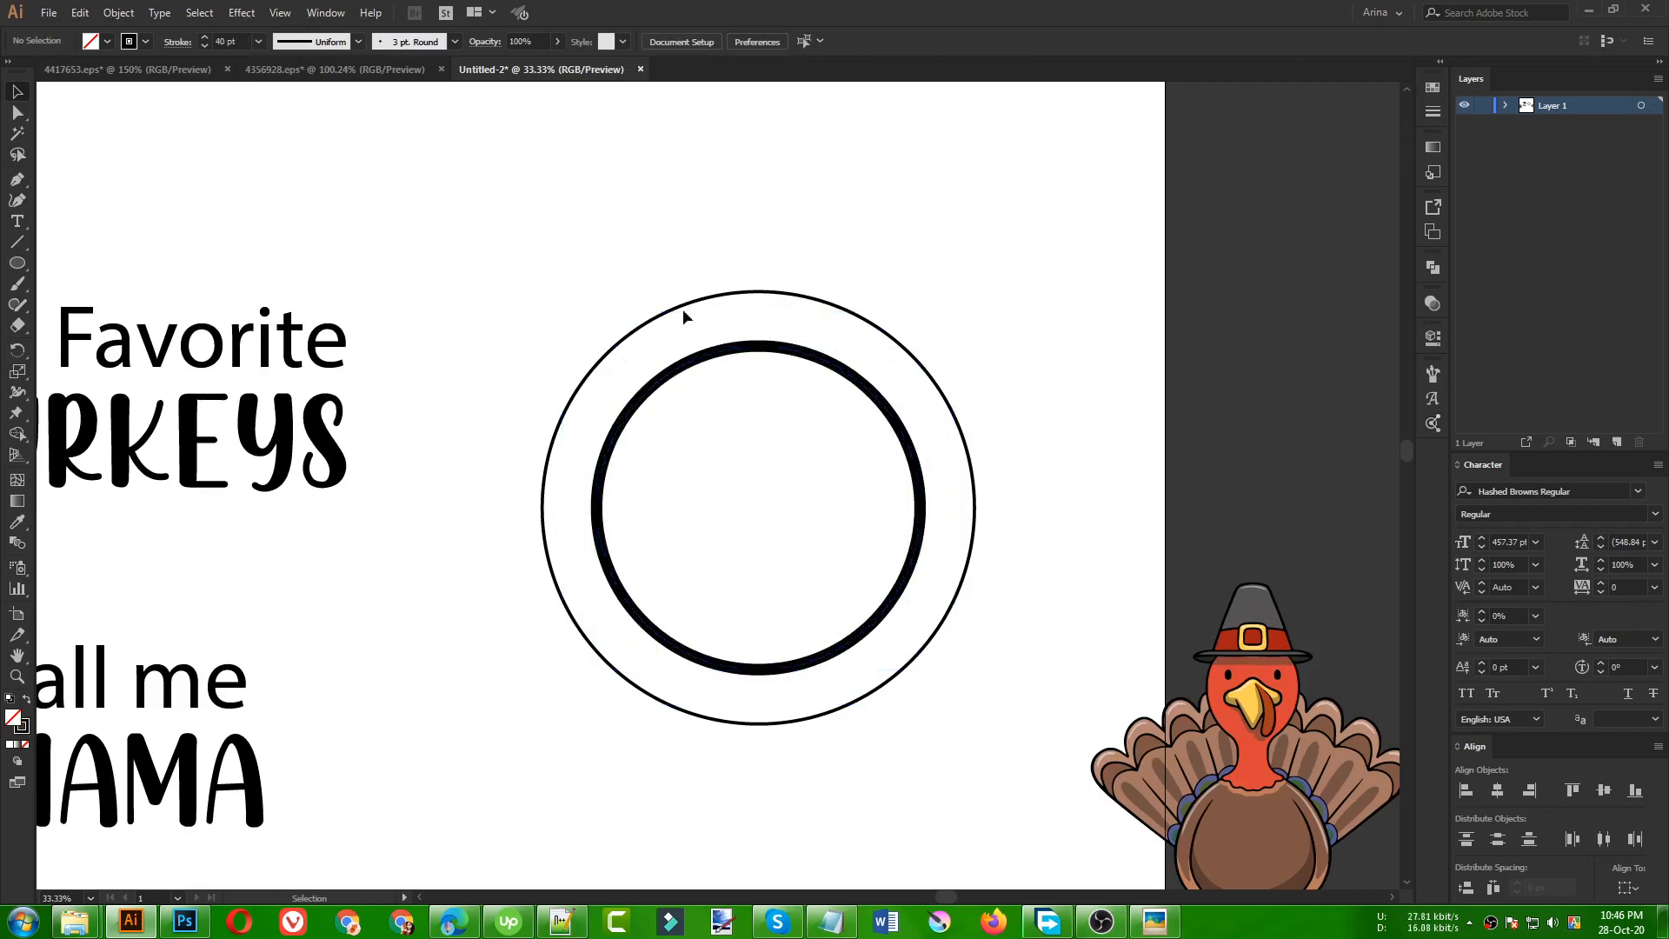
- Move the turkey into the ring and align its vertical center with the inner circle
drag(1217, 774, 725, 485)
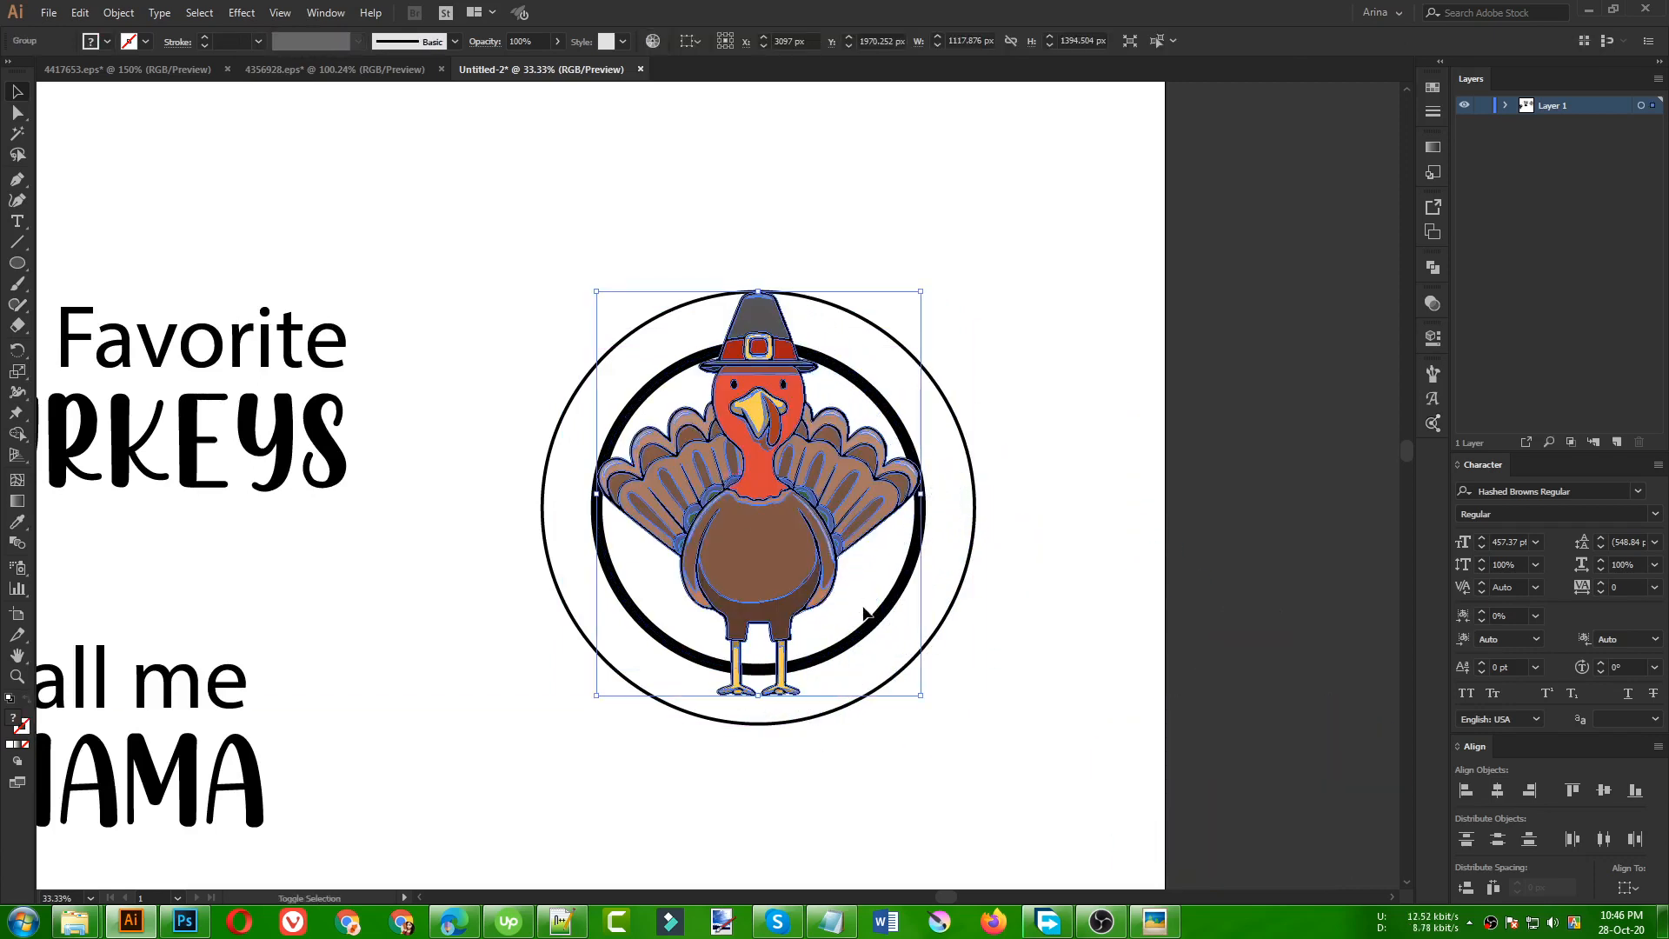
shift+click(876, 624)
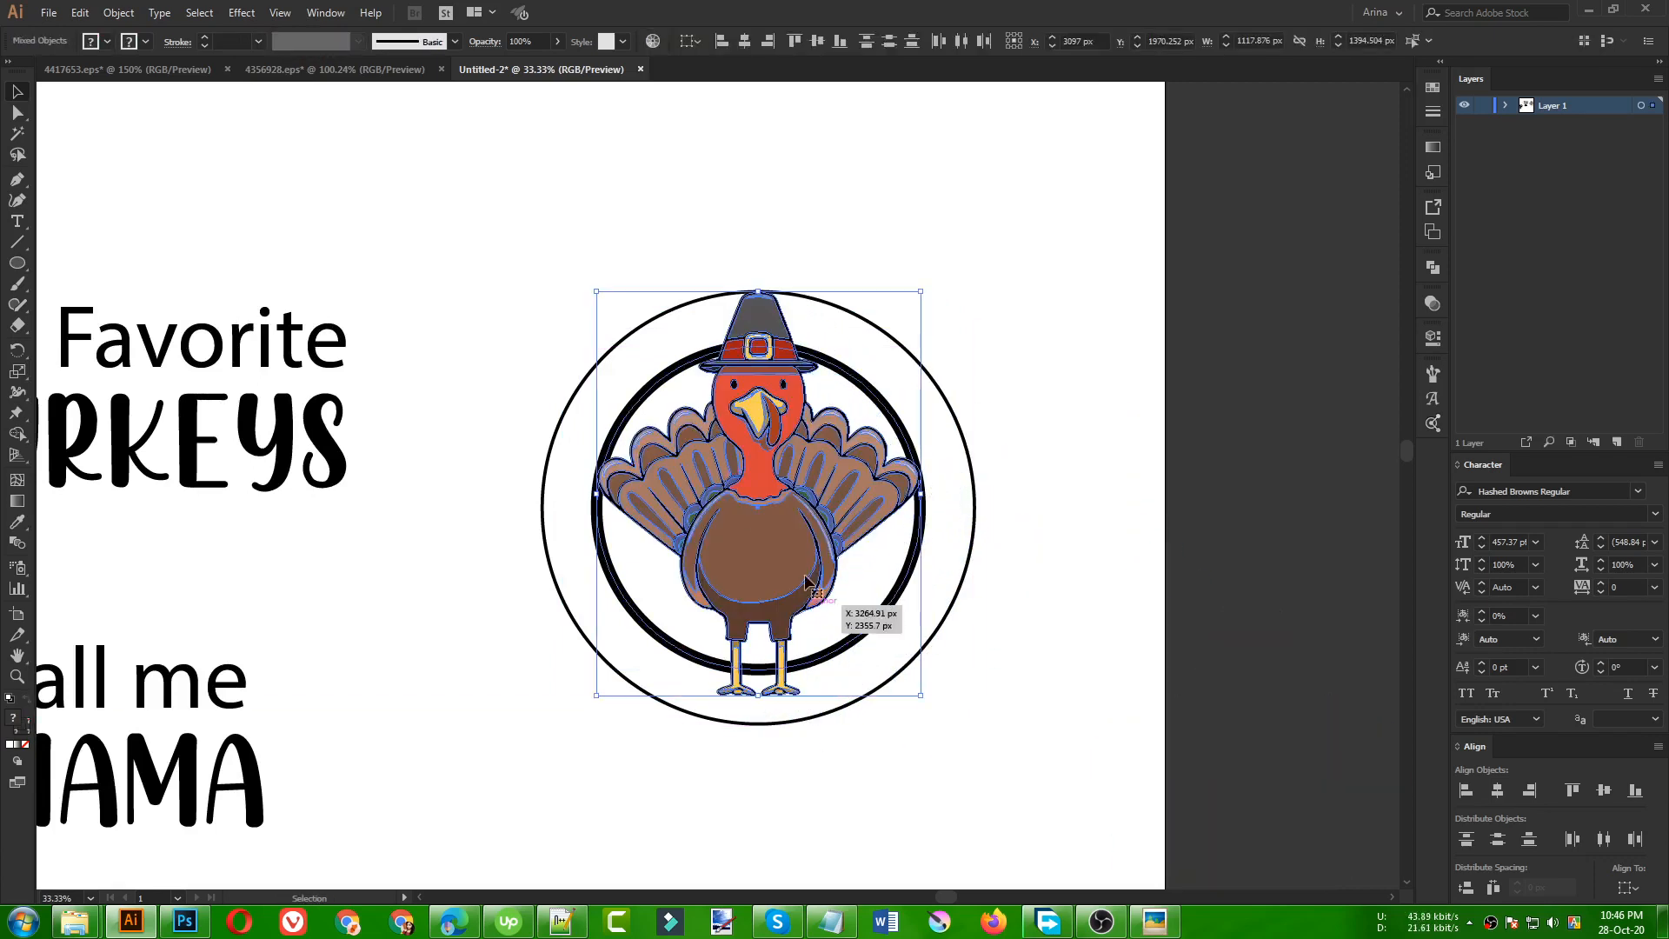
click(815, 42)
click(947, 253)
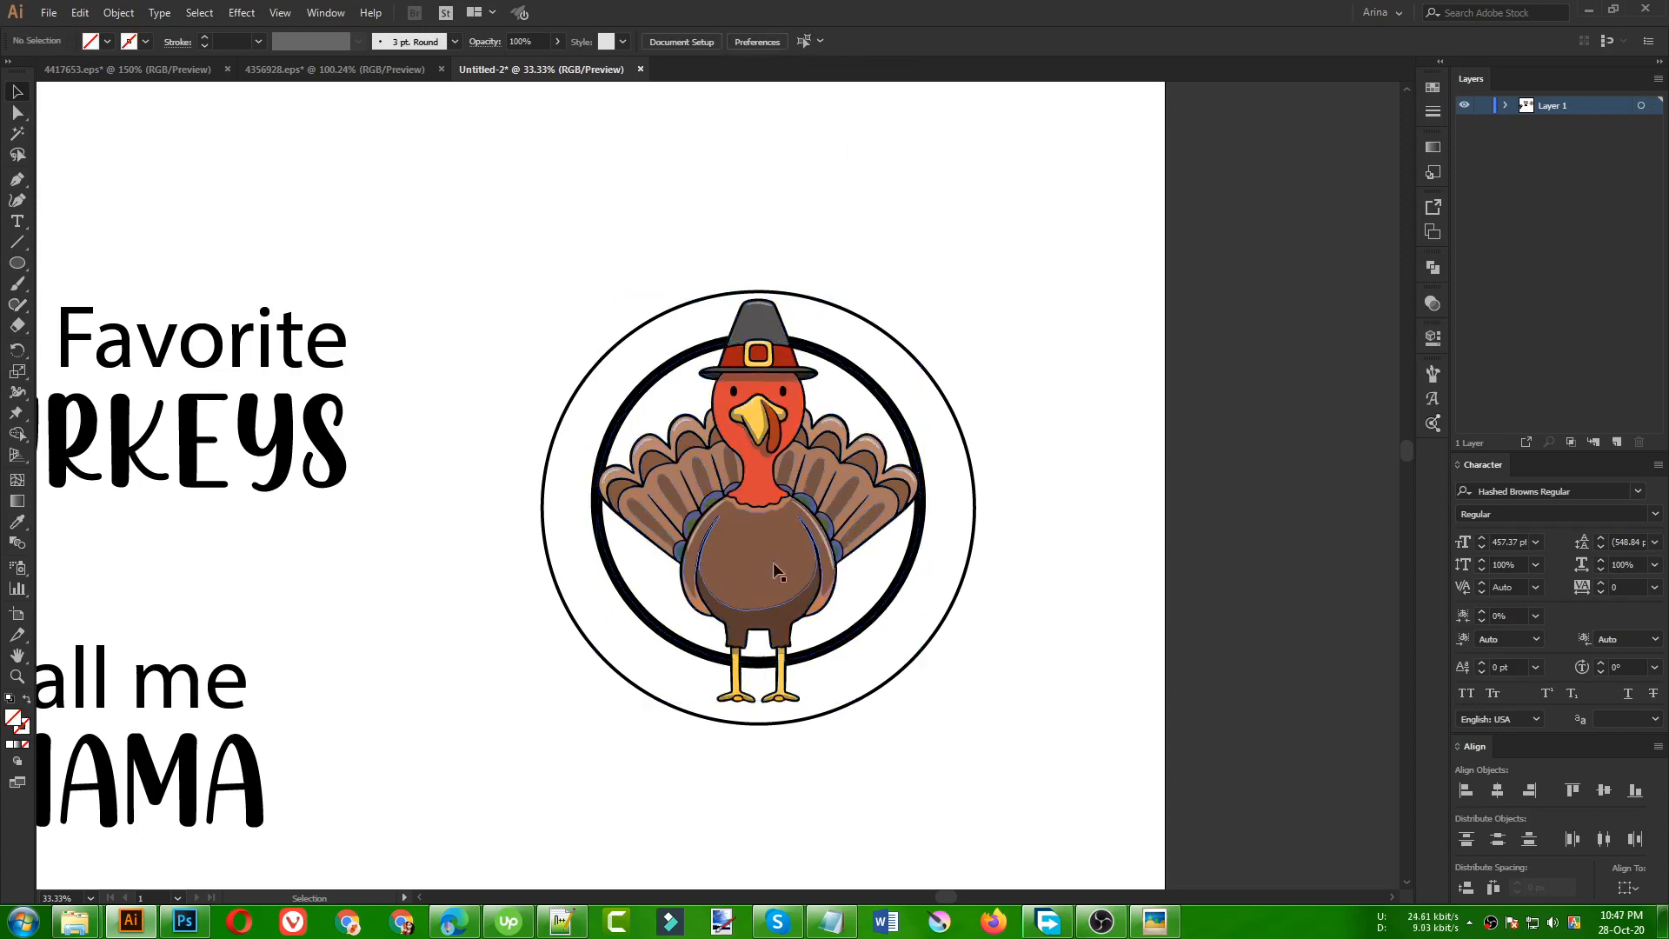
- Enlarge the turkey proportionally to about 1176 × 1468 px and nudge it slightly upward inside the outer circle
click(778, 623)
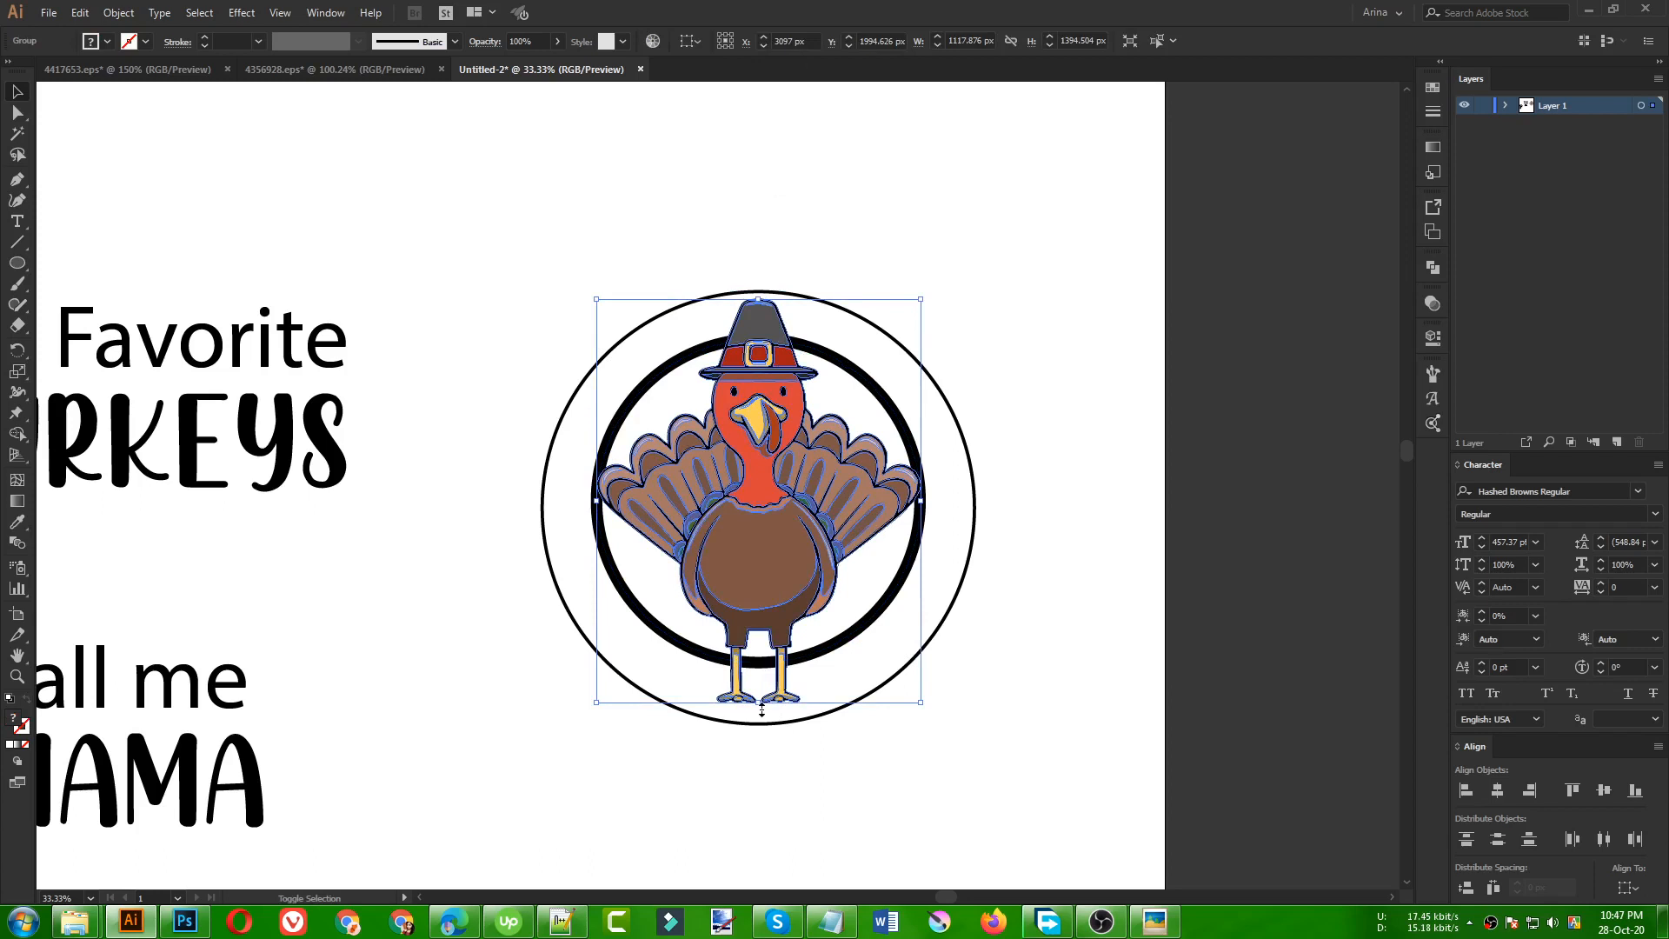
shift+drag(761, 710, 766, 724)
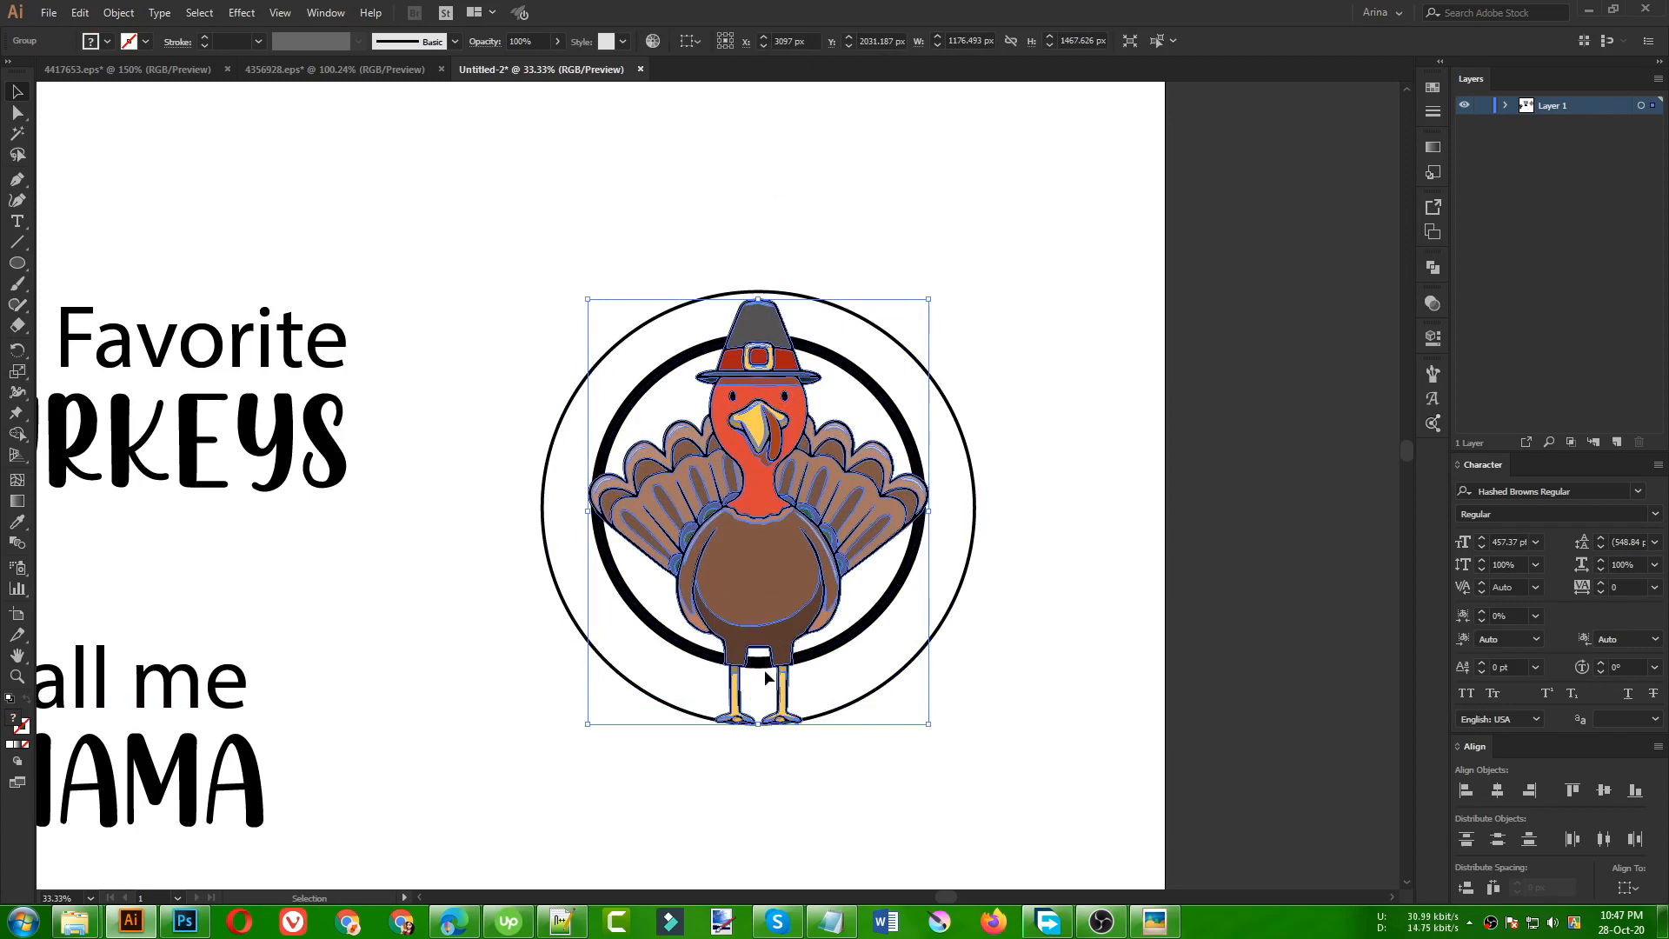
key(Up)
key(Up)
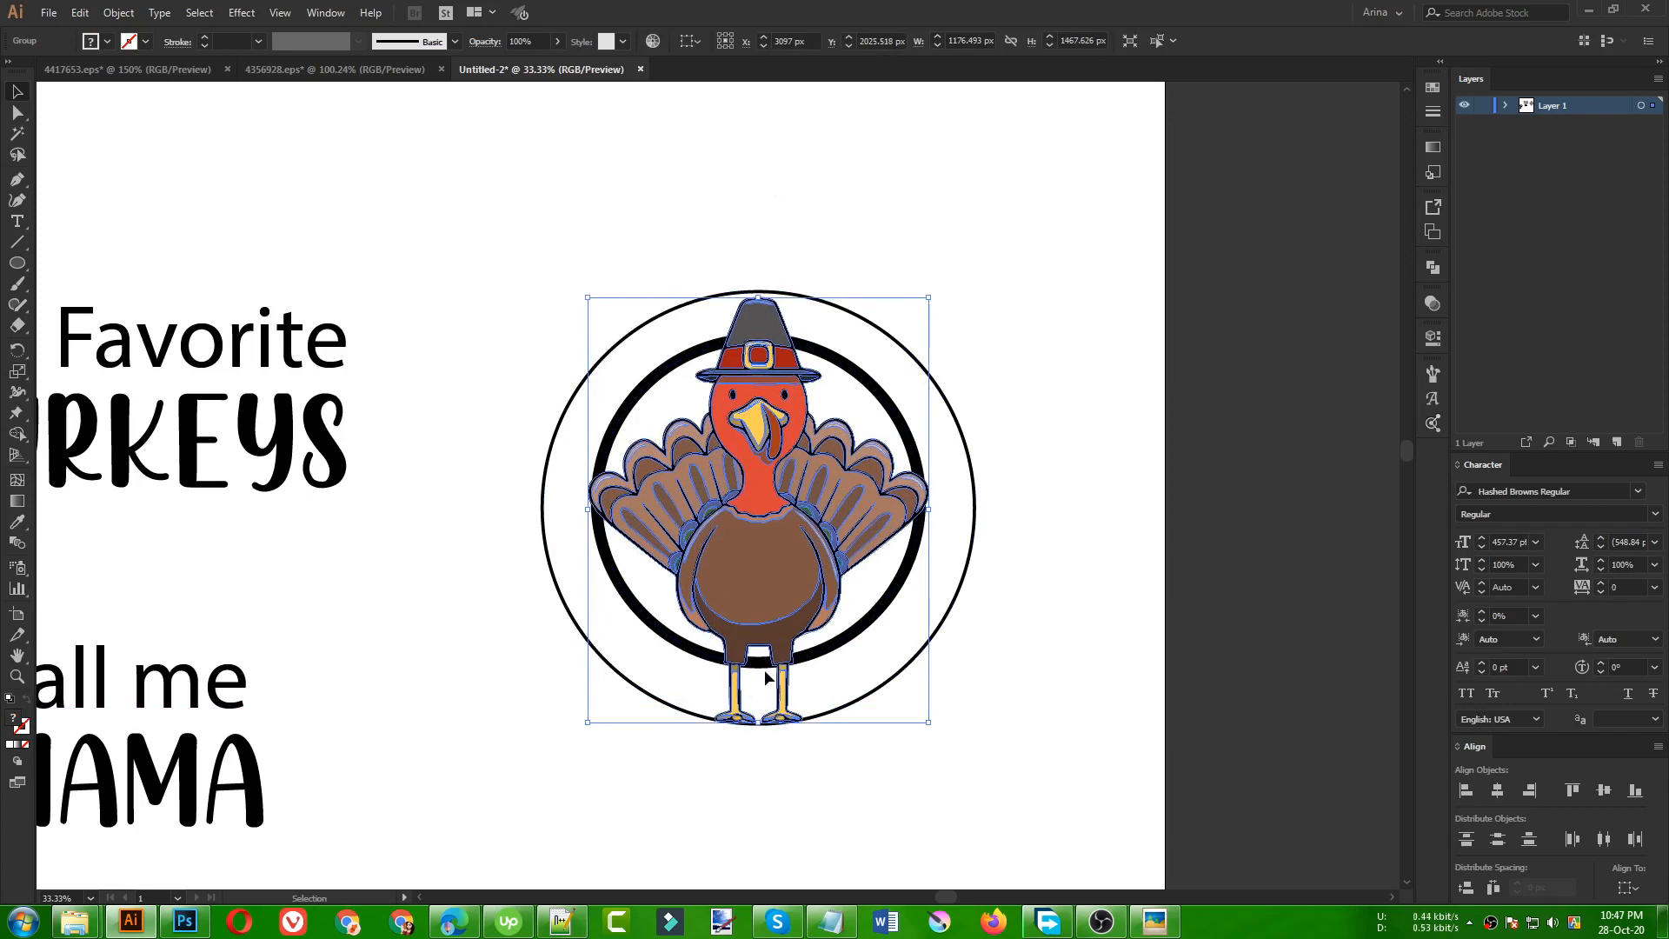
click(940, 494)
scroll(940, 494, up, 2)
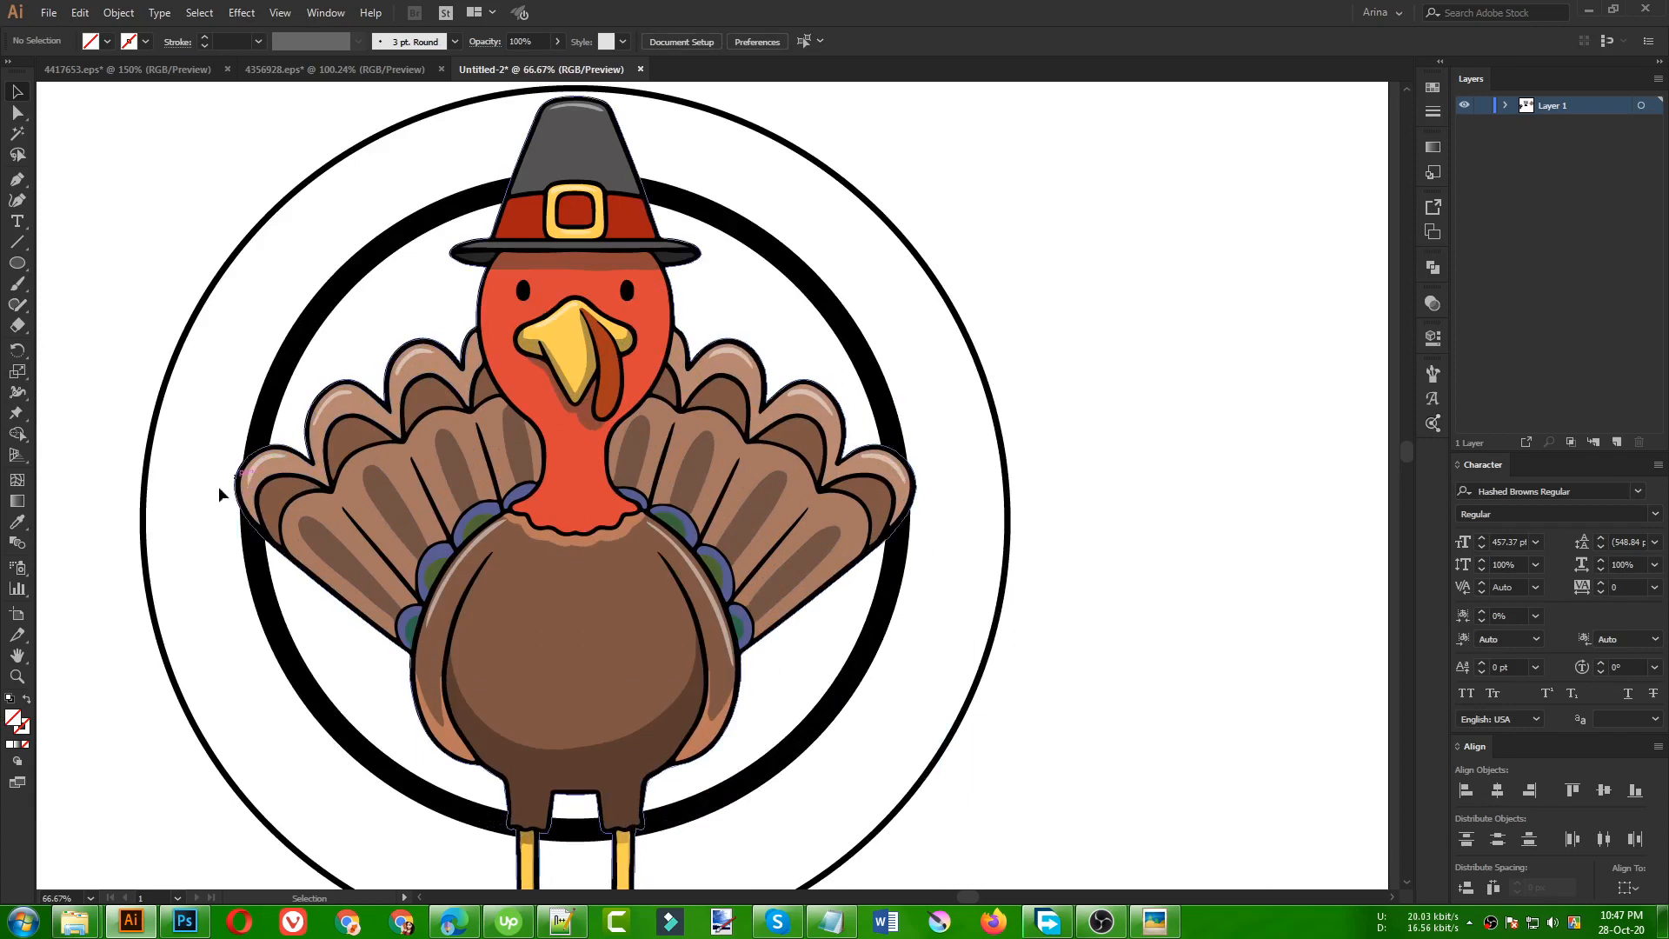
- Set the inner circle's stroke weight to 20 pt
click(416, 441)
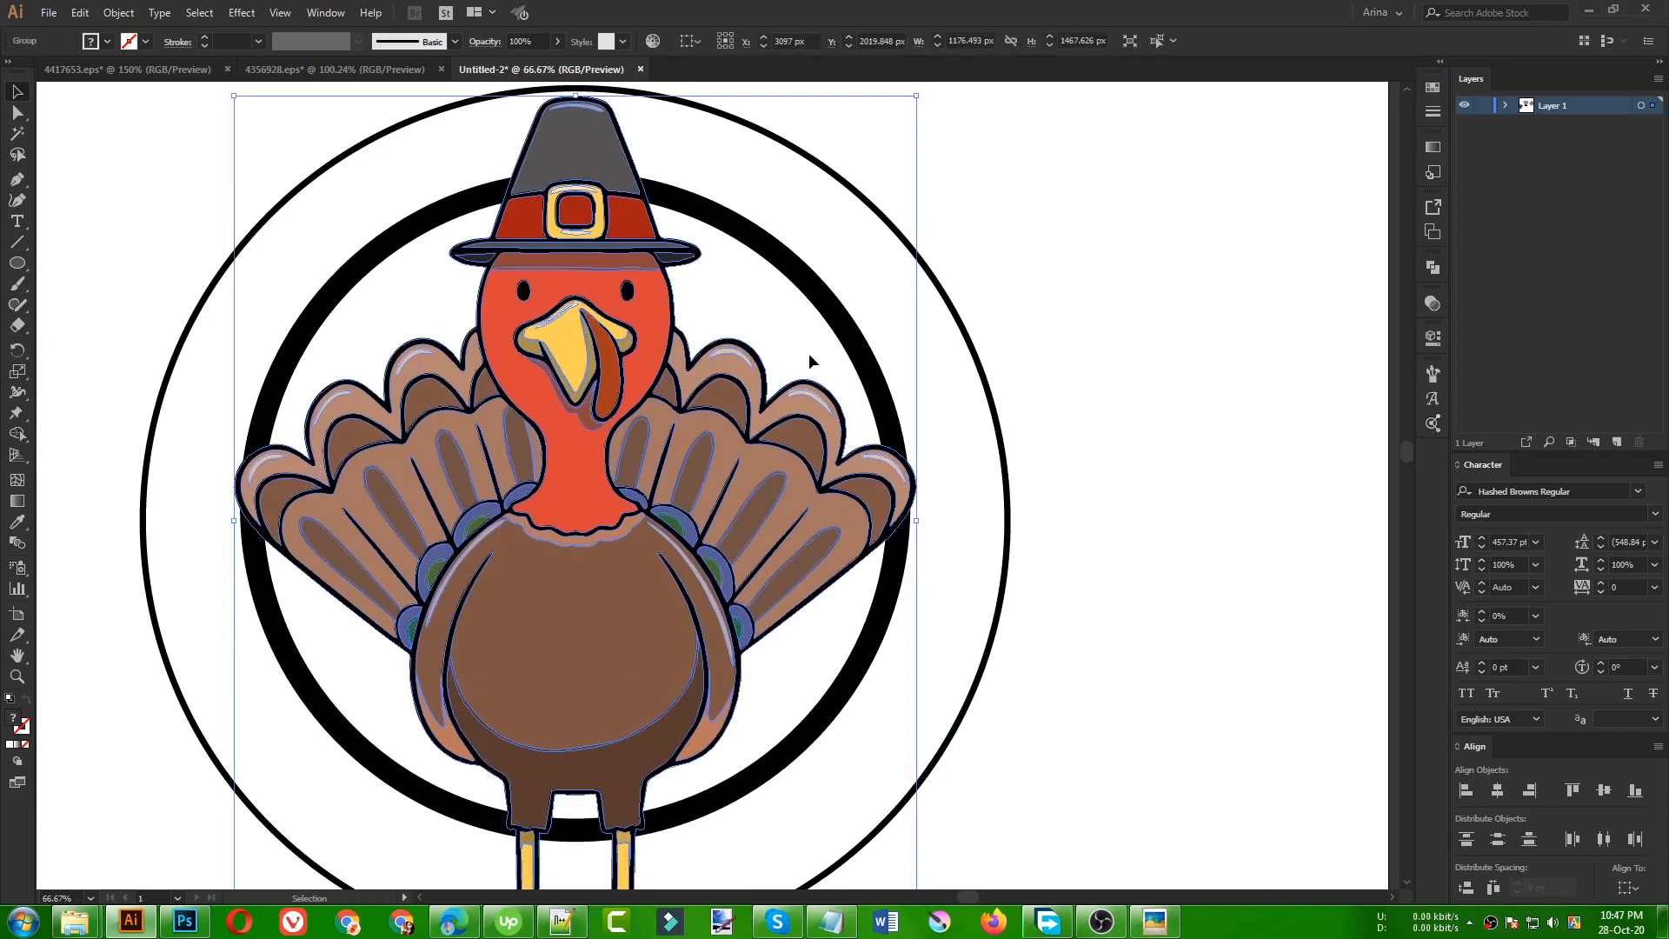
click(806, 300)
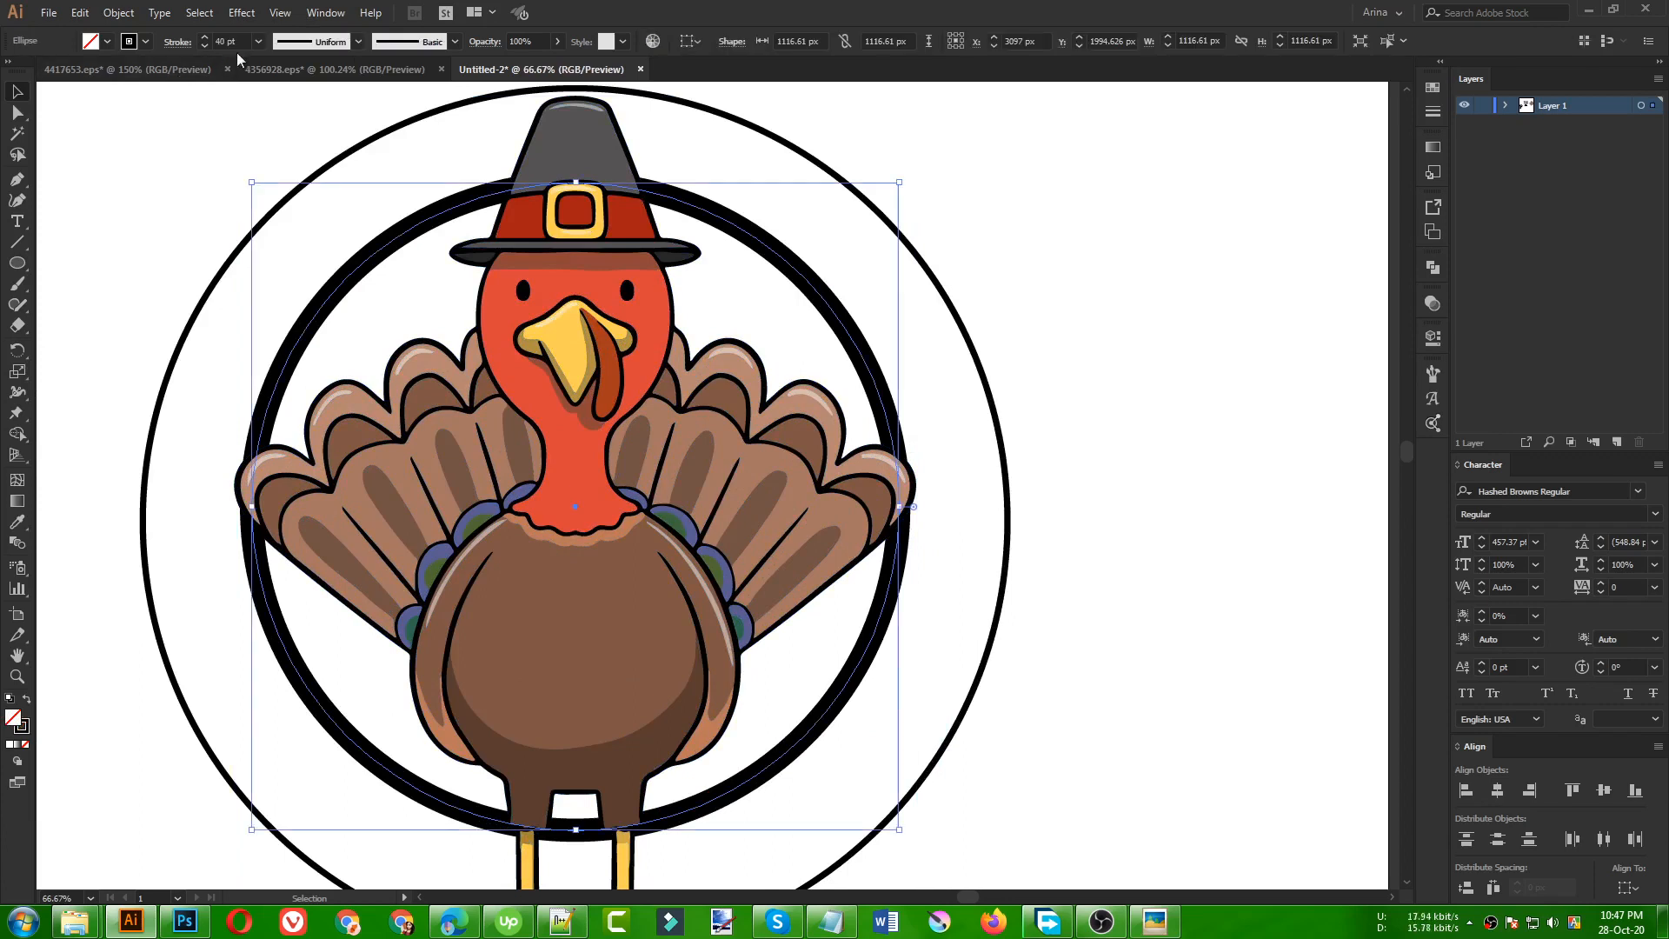
scroll(241, 40, down, 2)
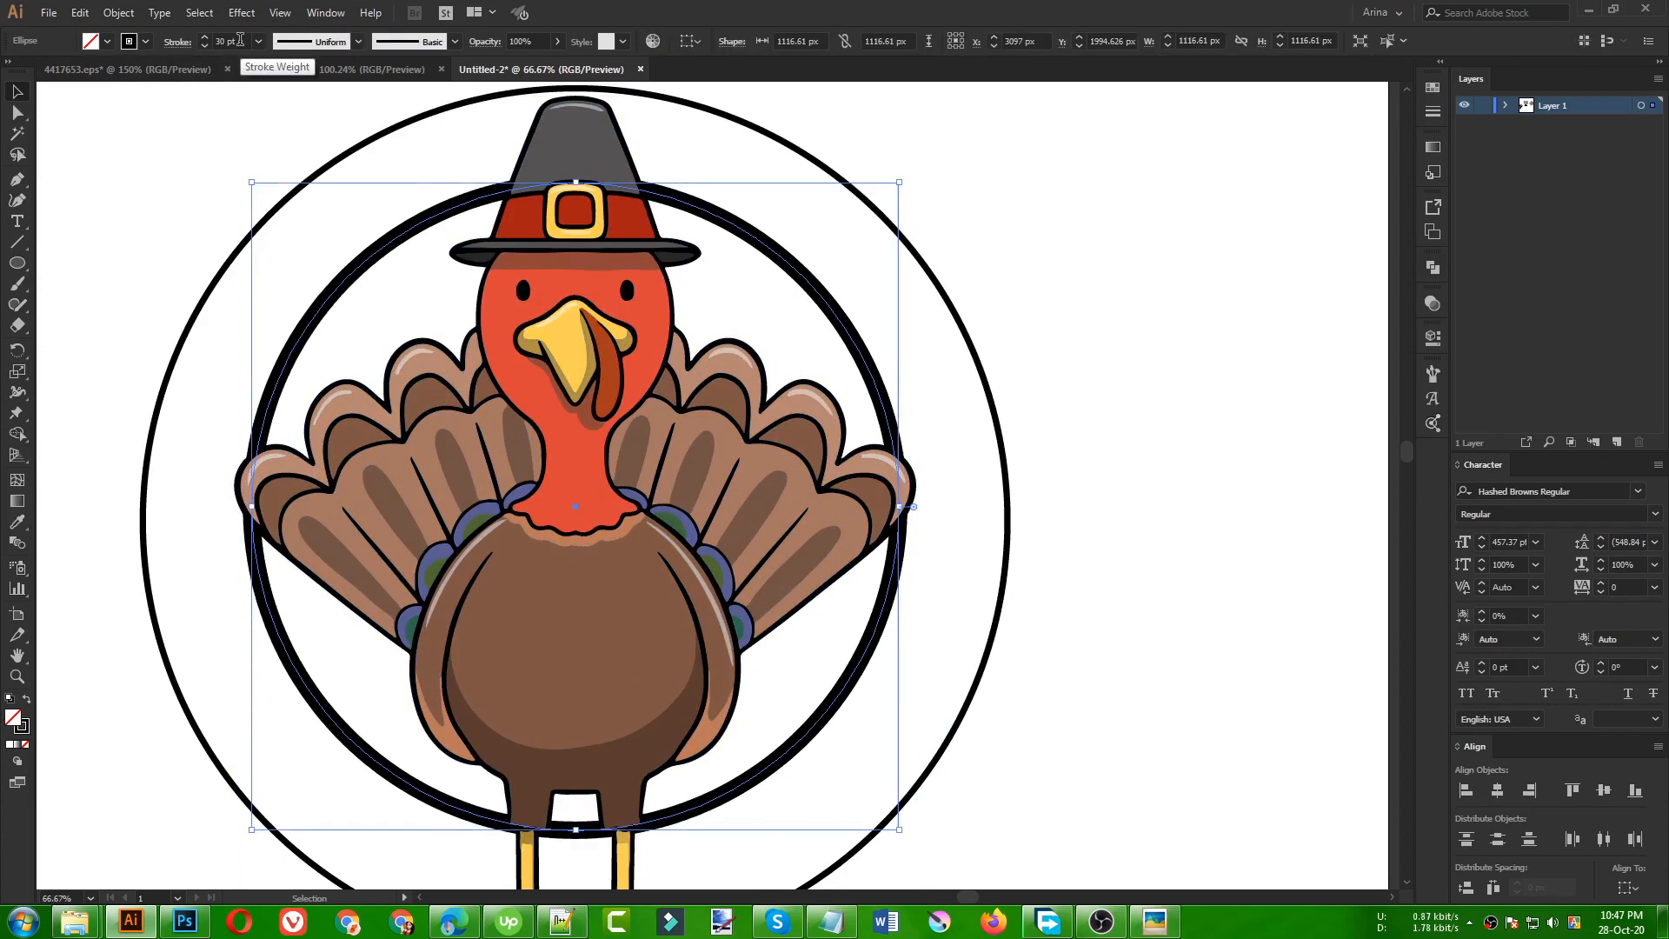
click(341, 205)
key(ctrl+minus)
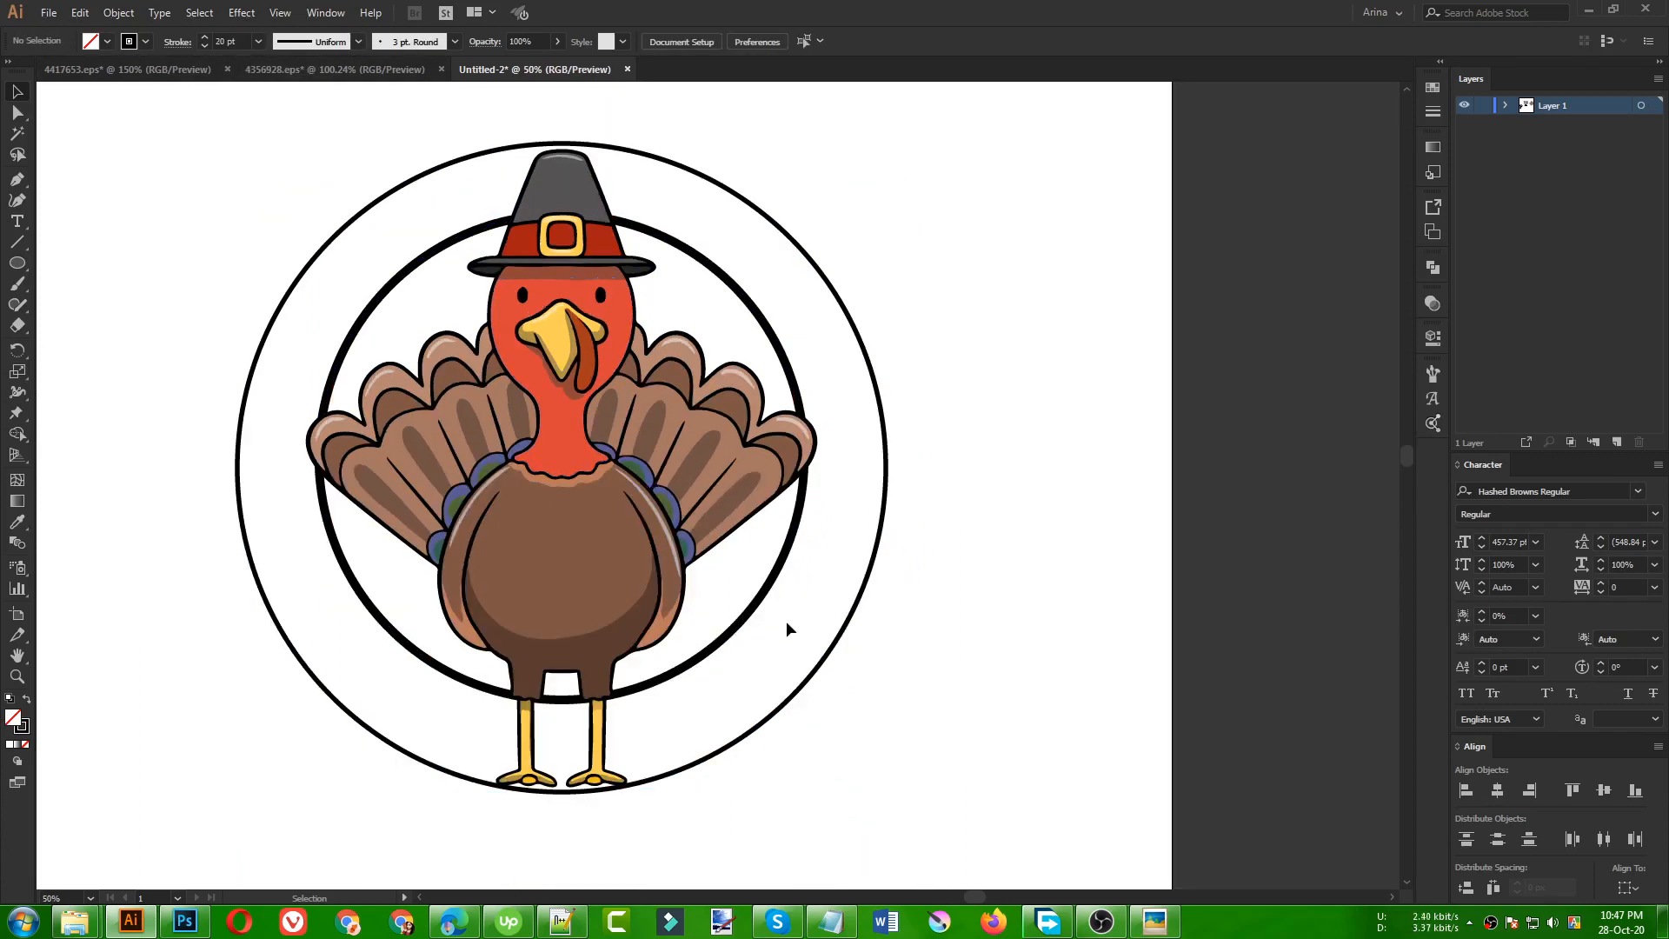
- Copy the inner circle and bring the original in front of the turkey
click(577, 504)
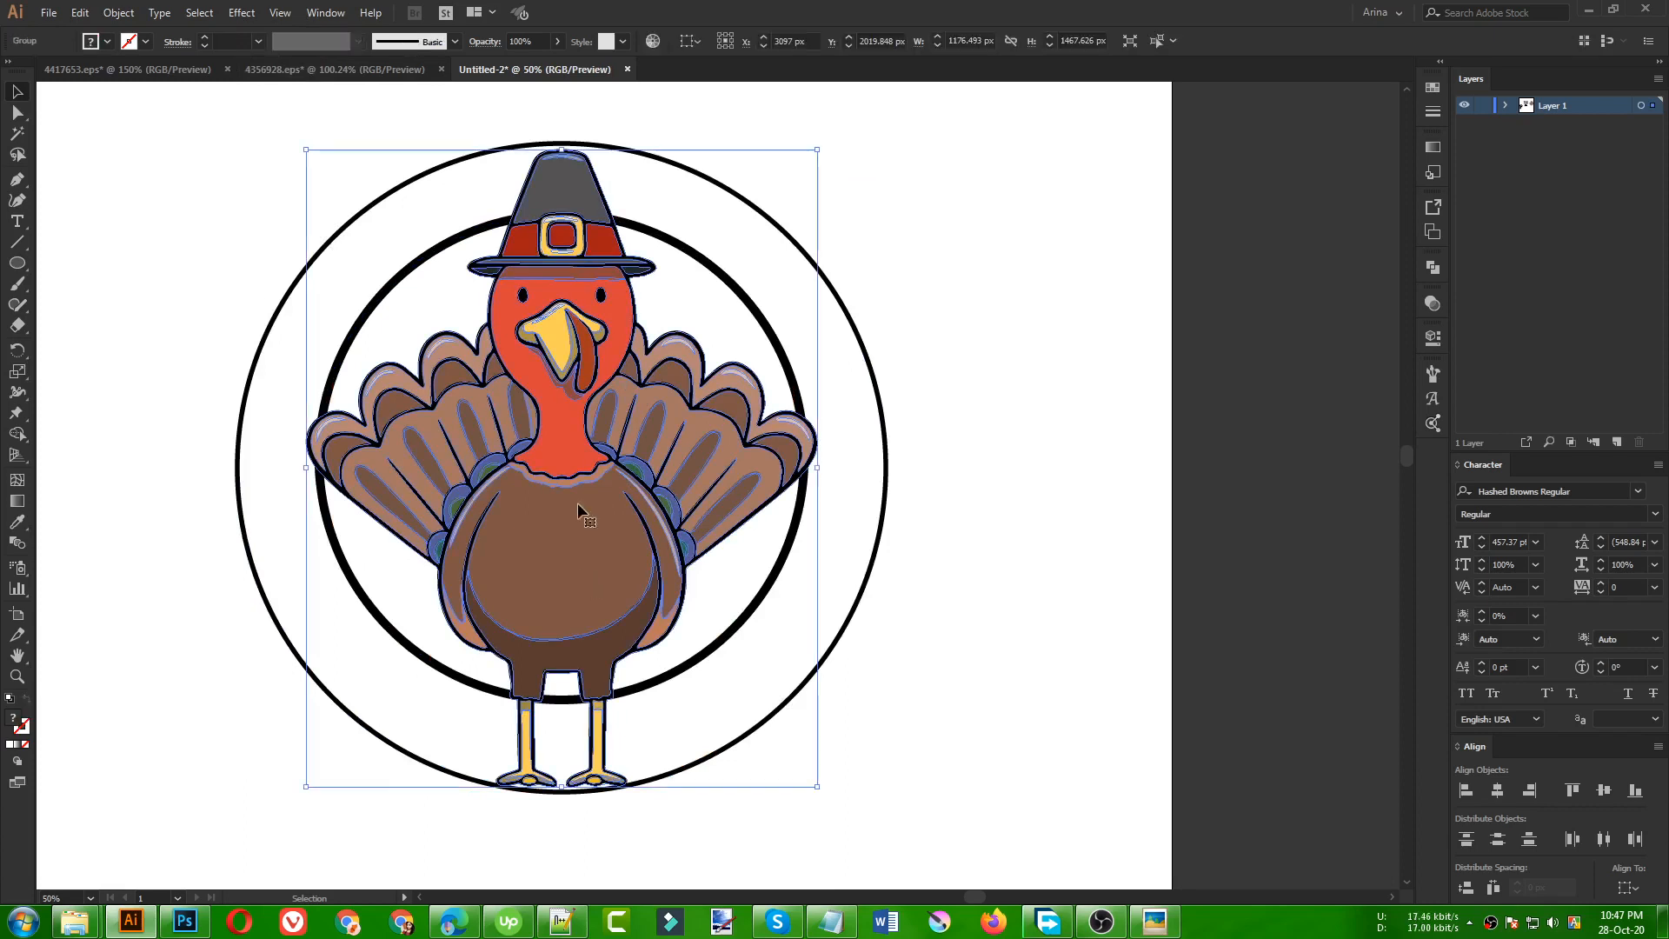
click(718, 555)
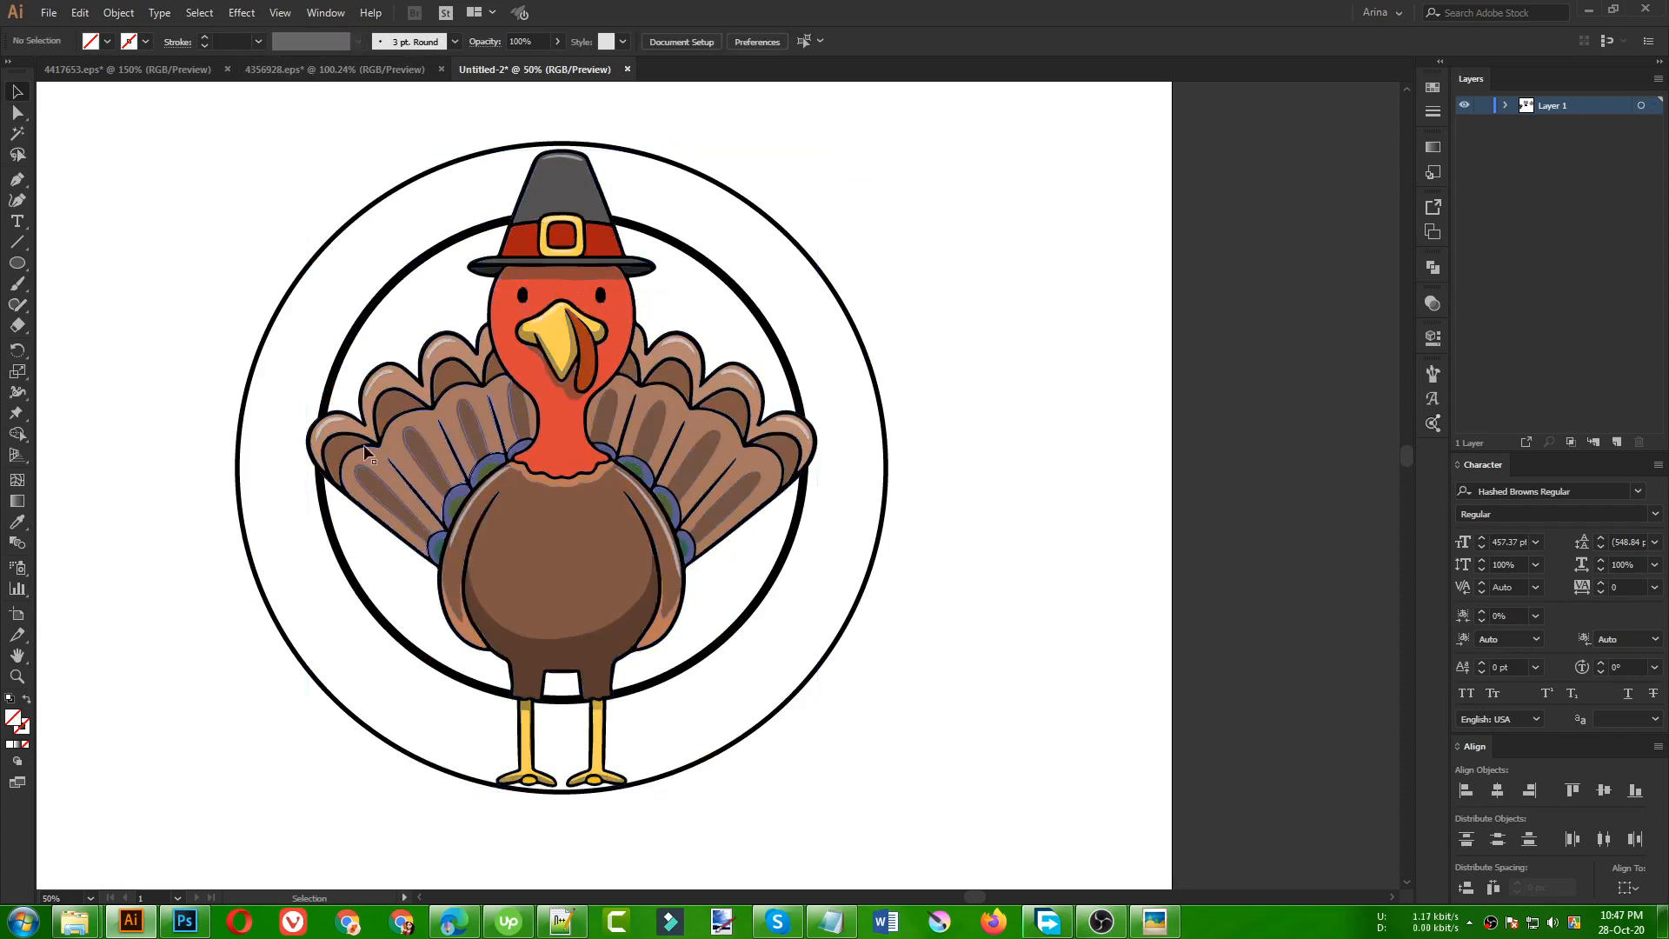
click(734, 632)
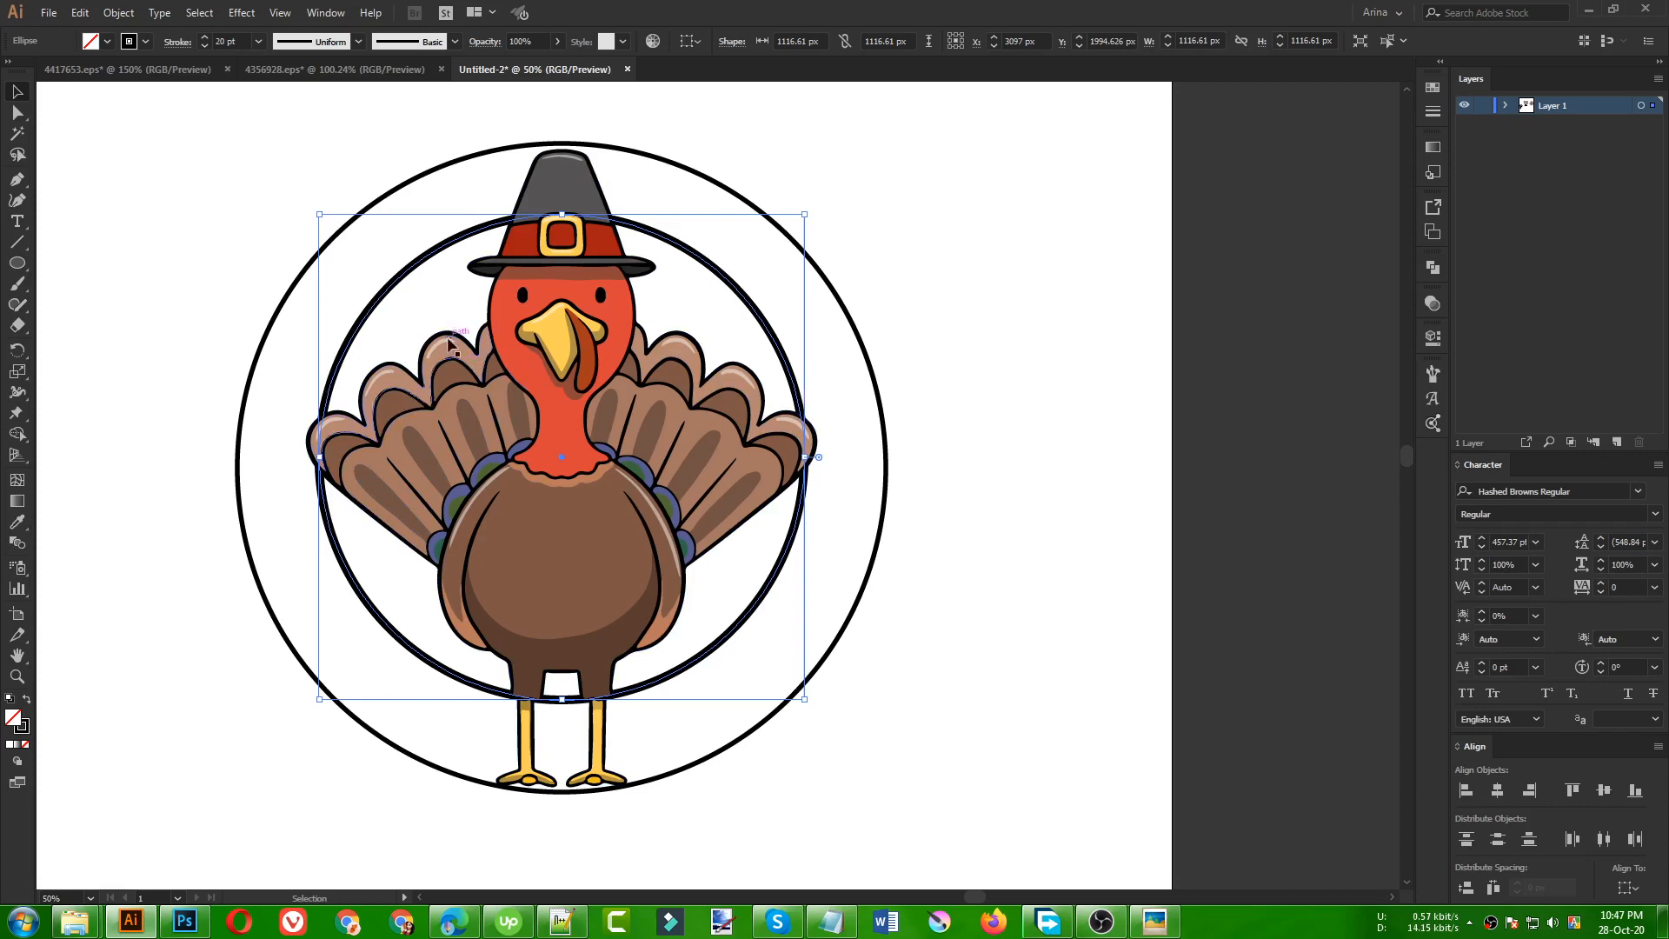
key(a)
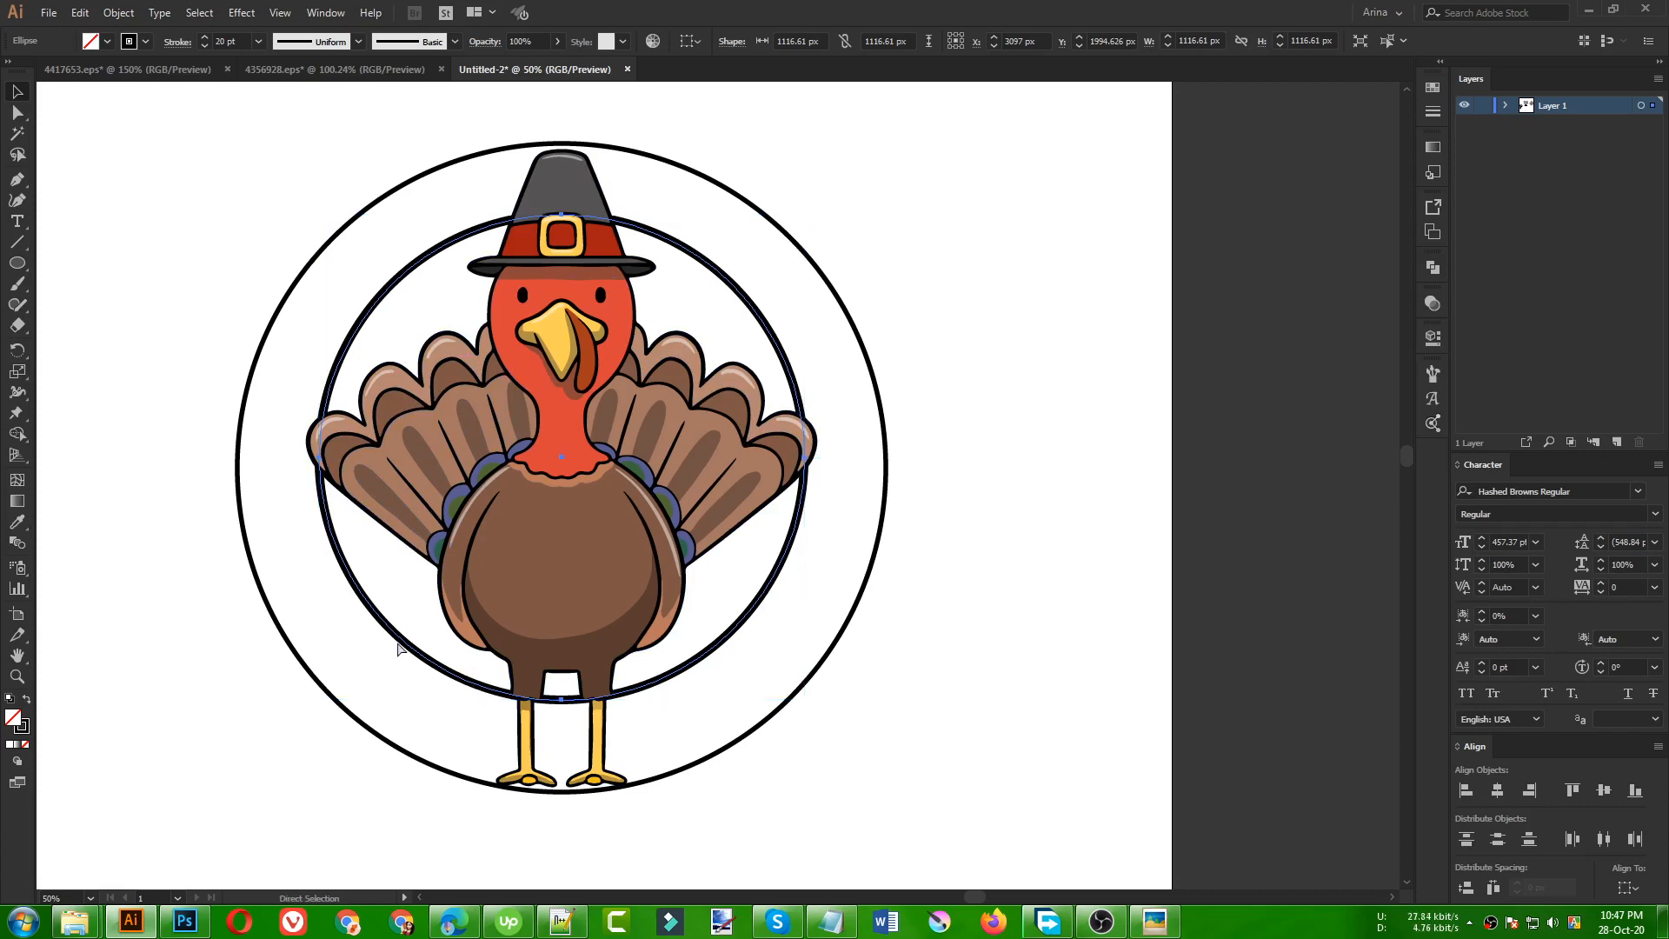
key(v)
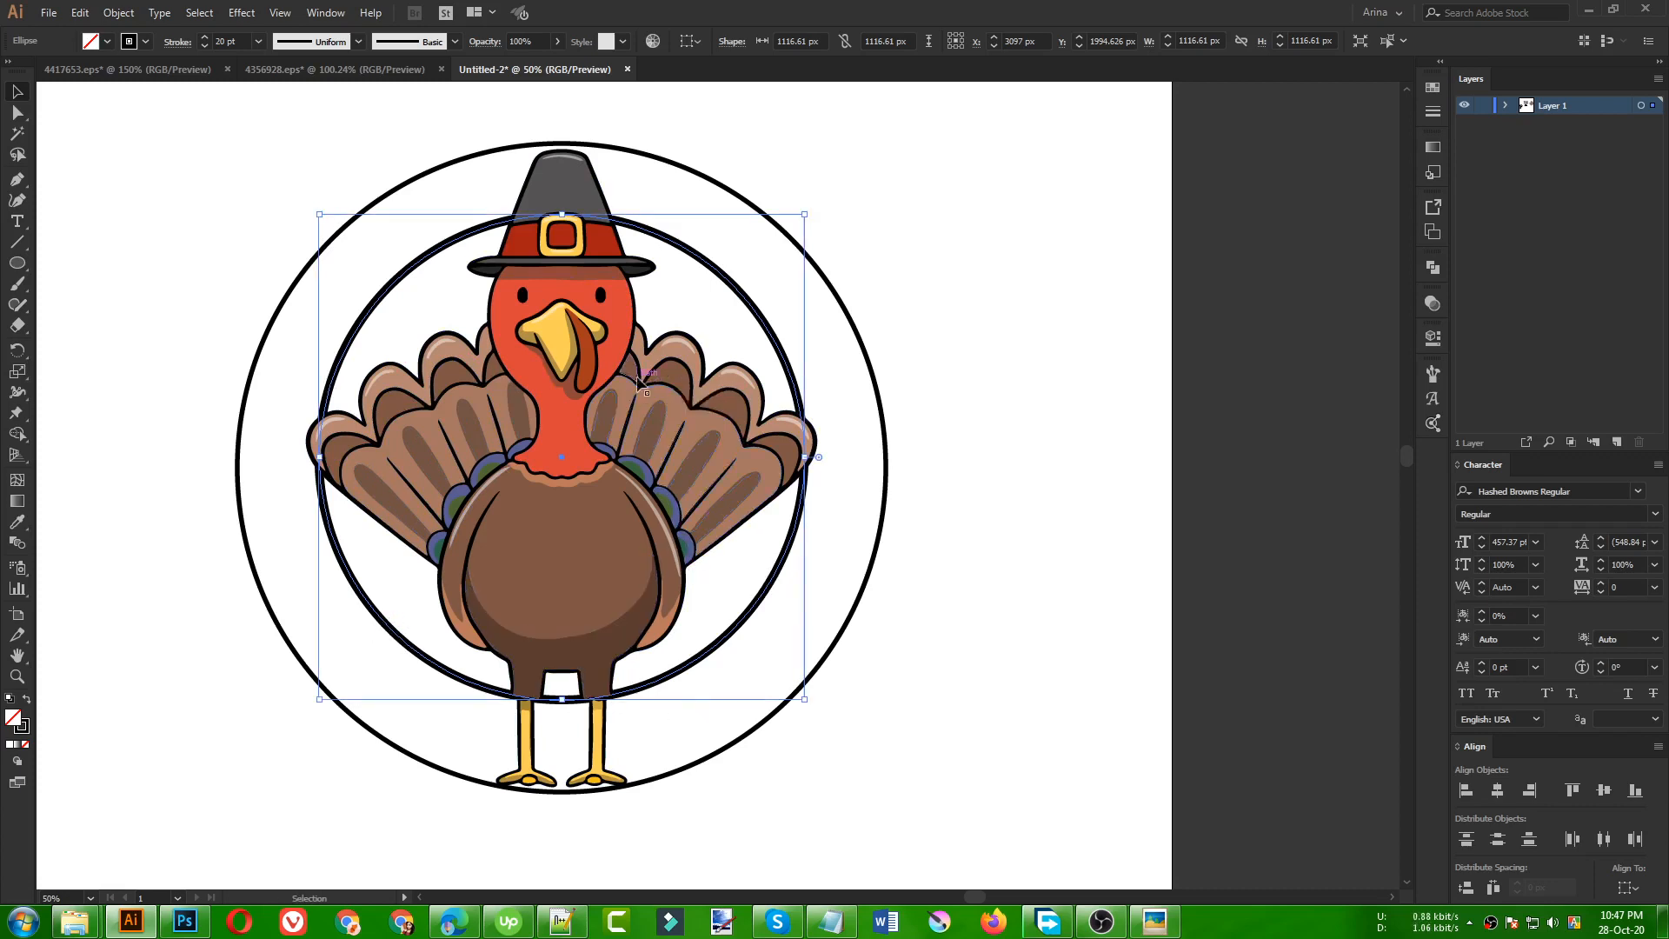
click(708, 591)
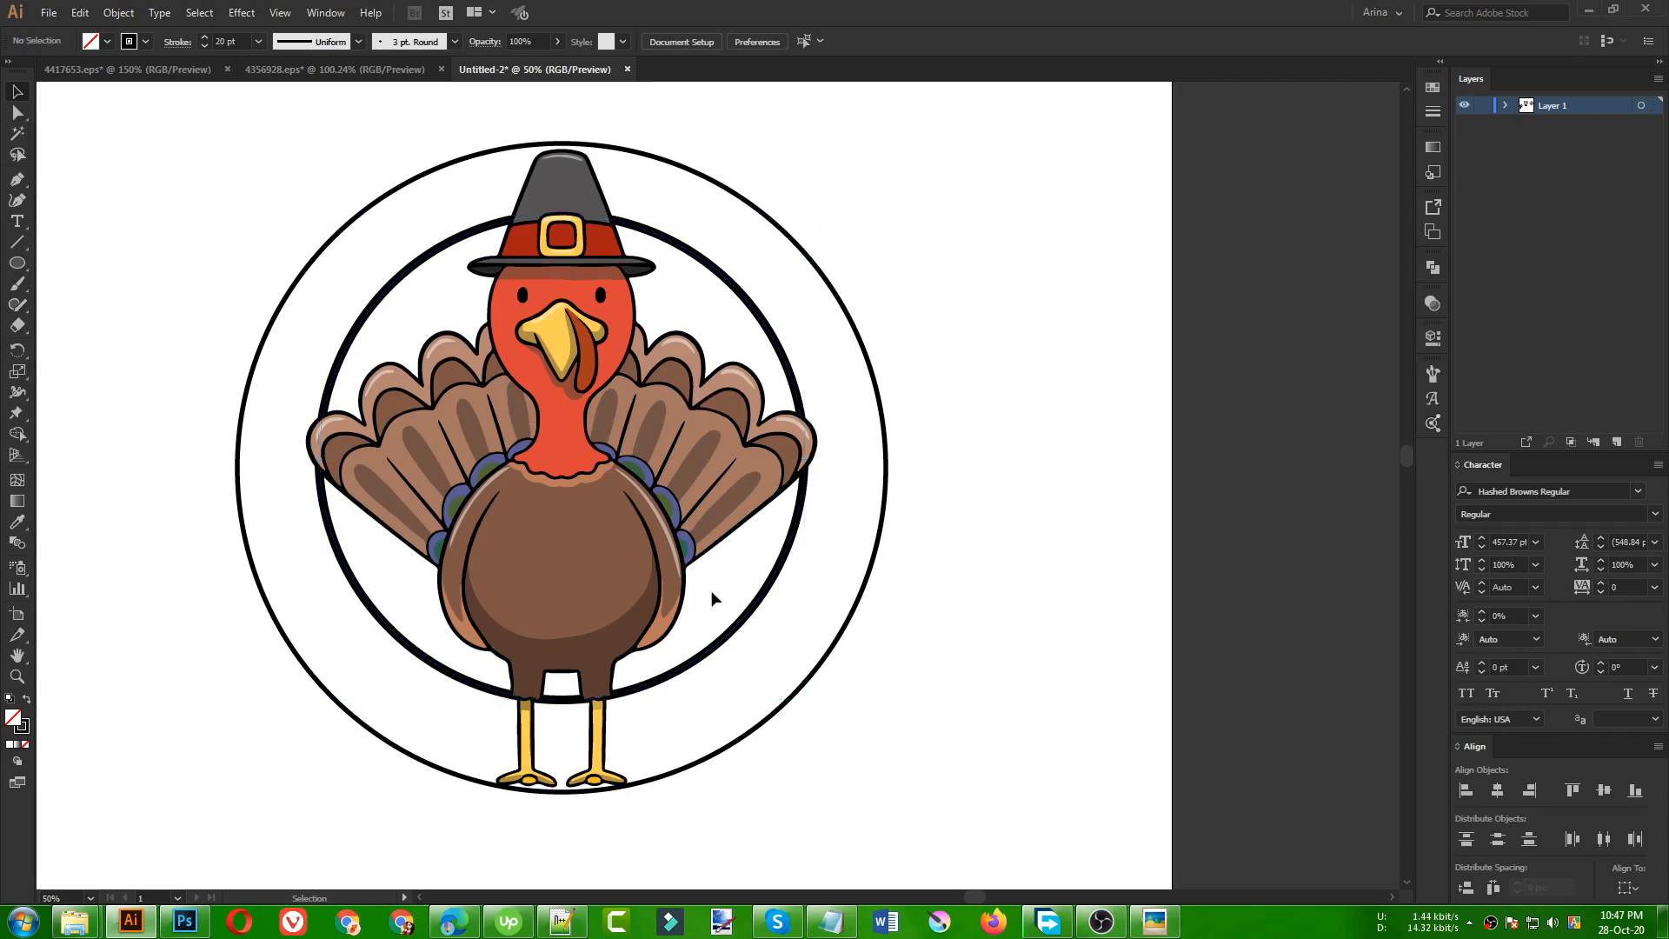
click(730, 638)
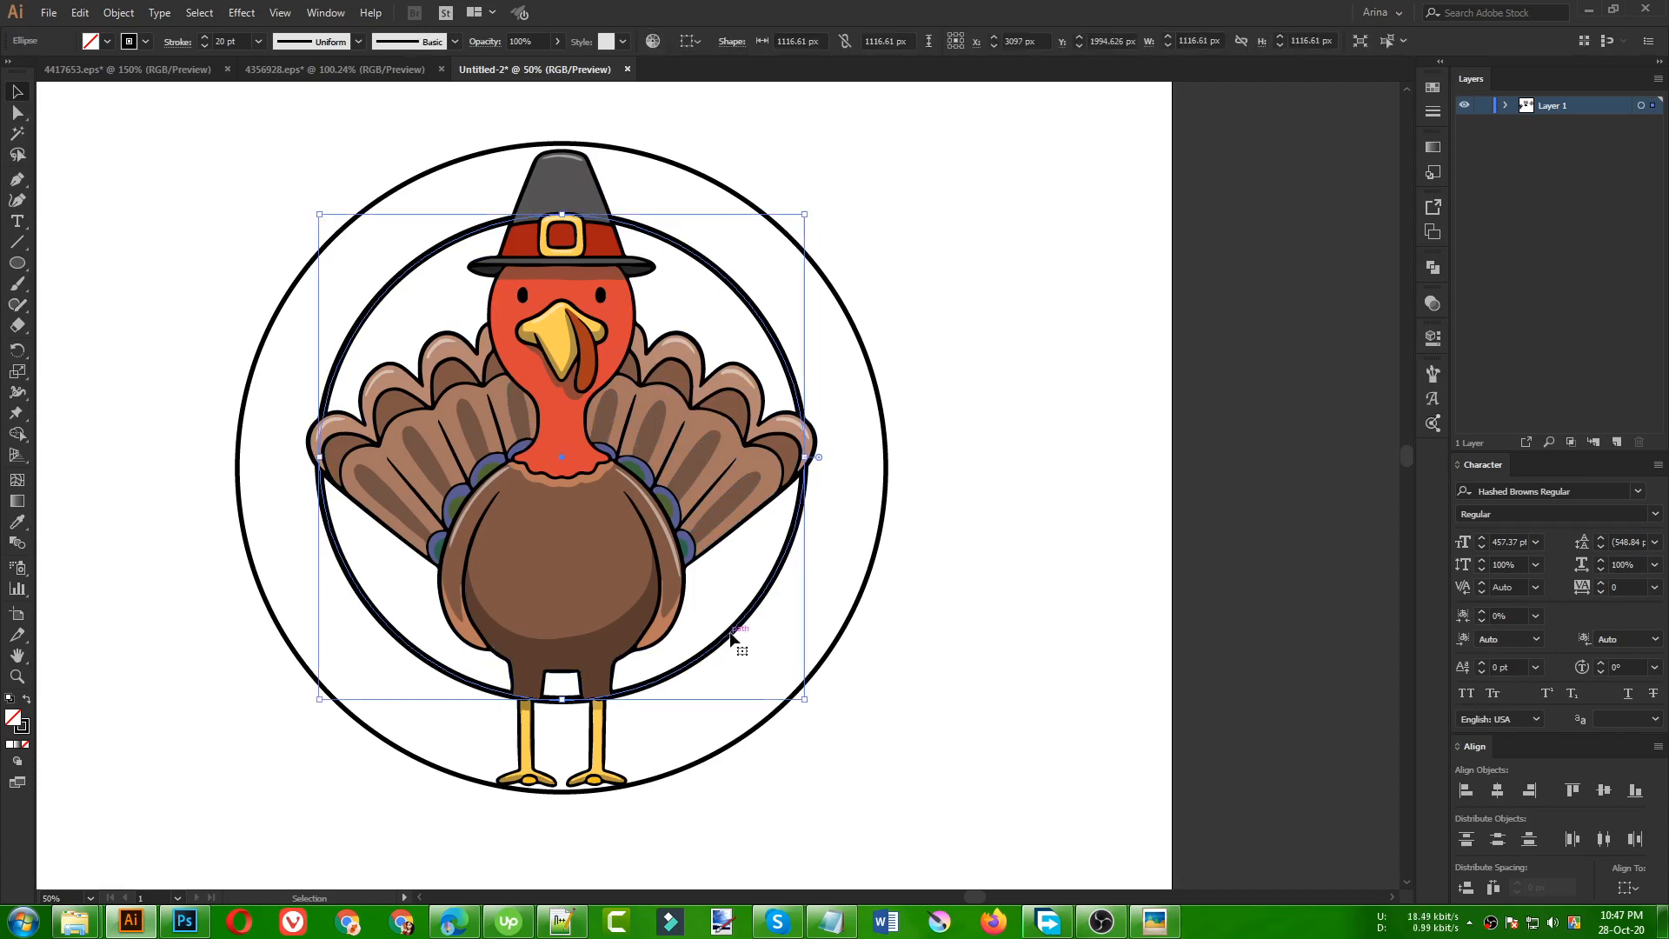
key(a)
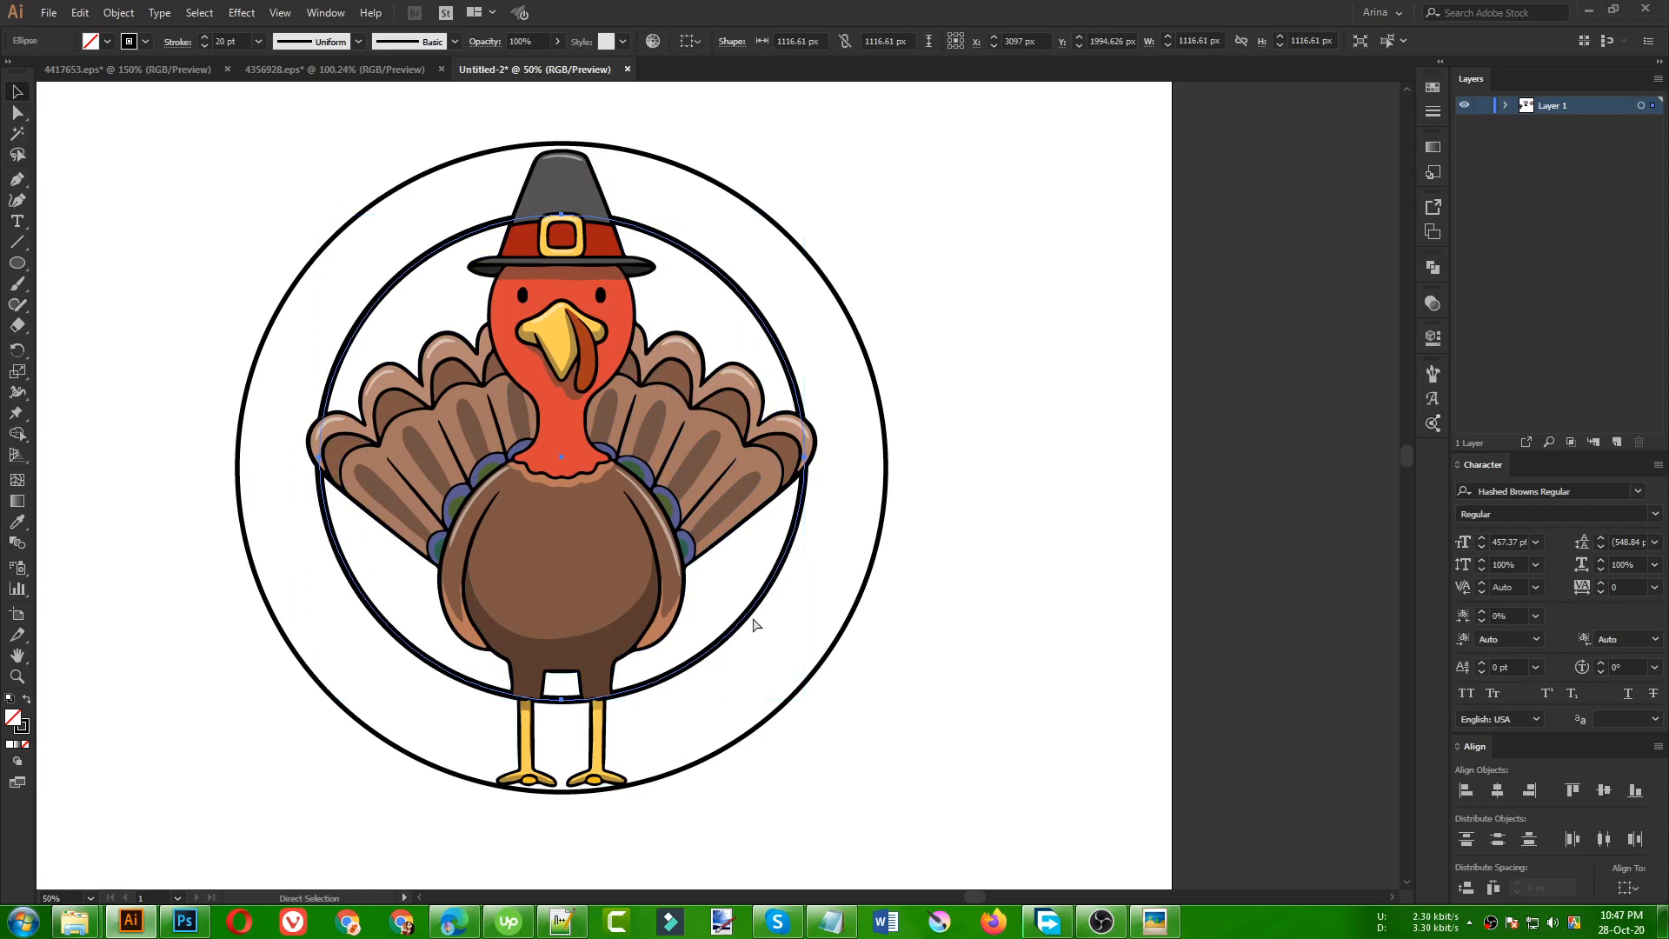
key(v)
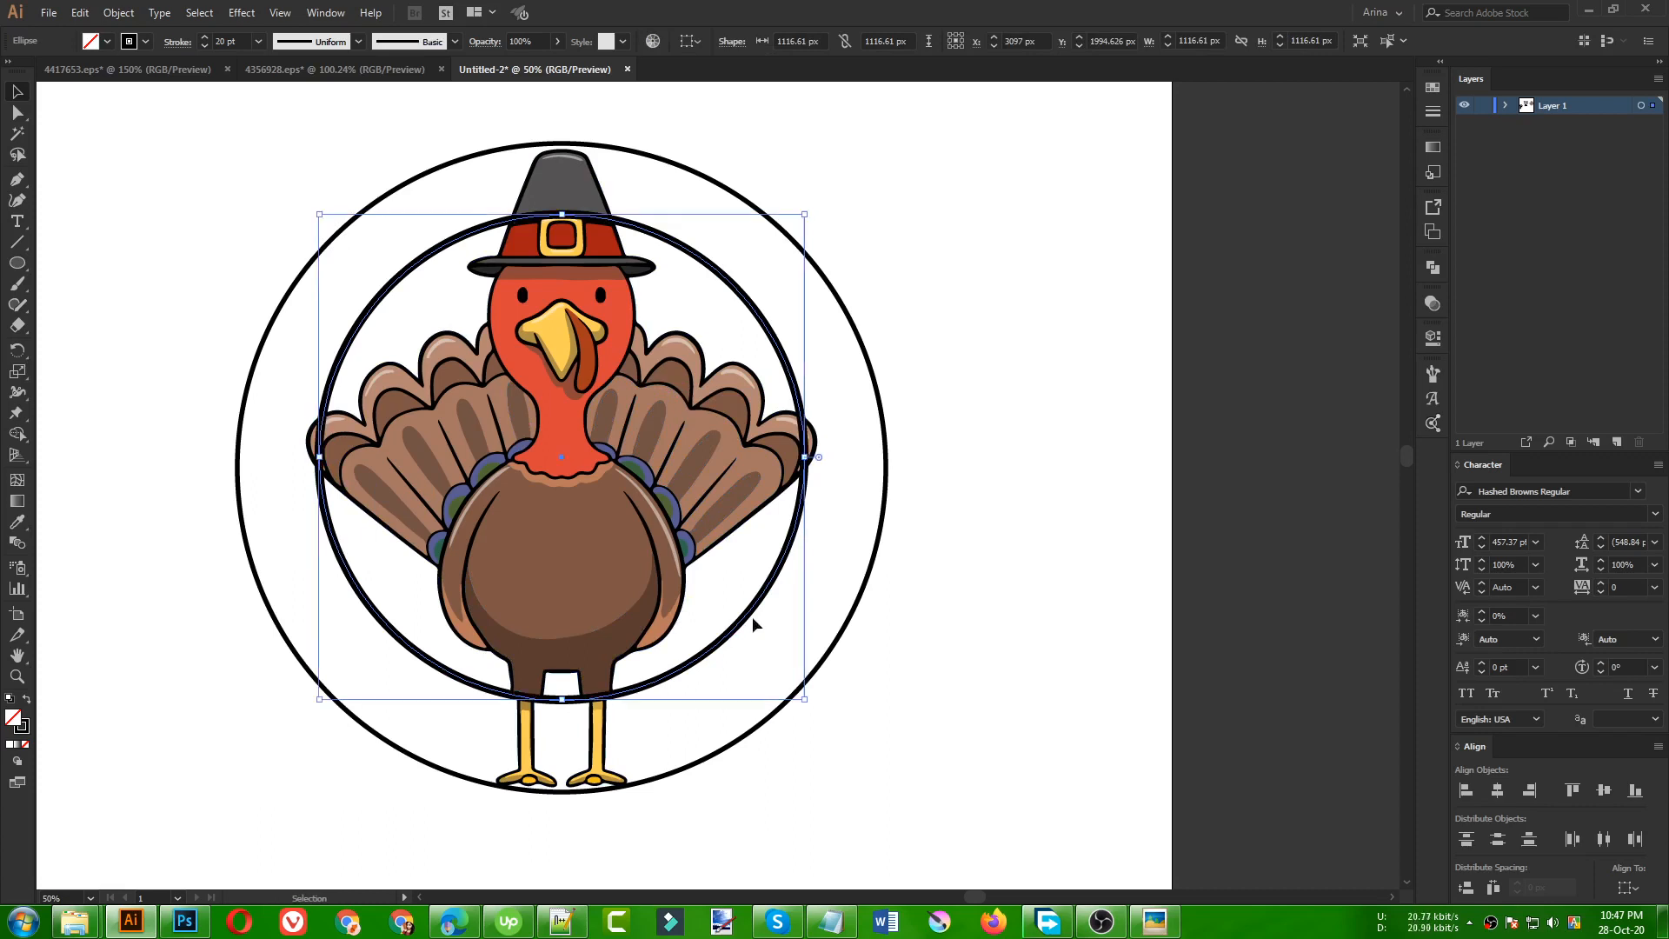
click(285, 521)
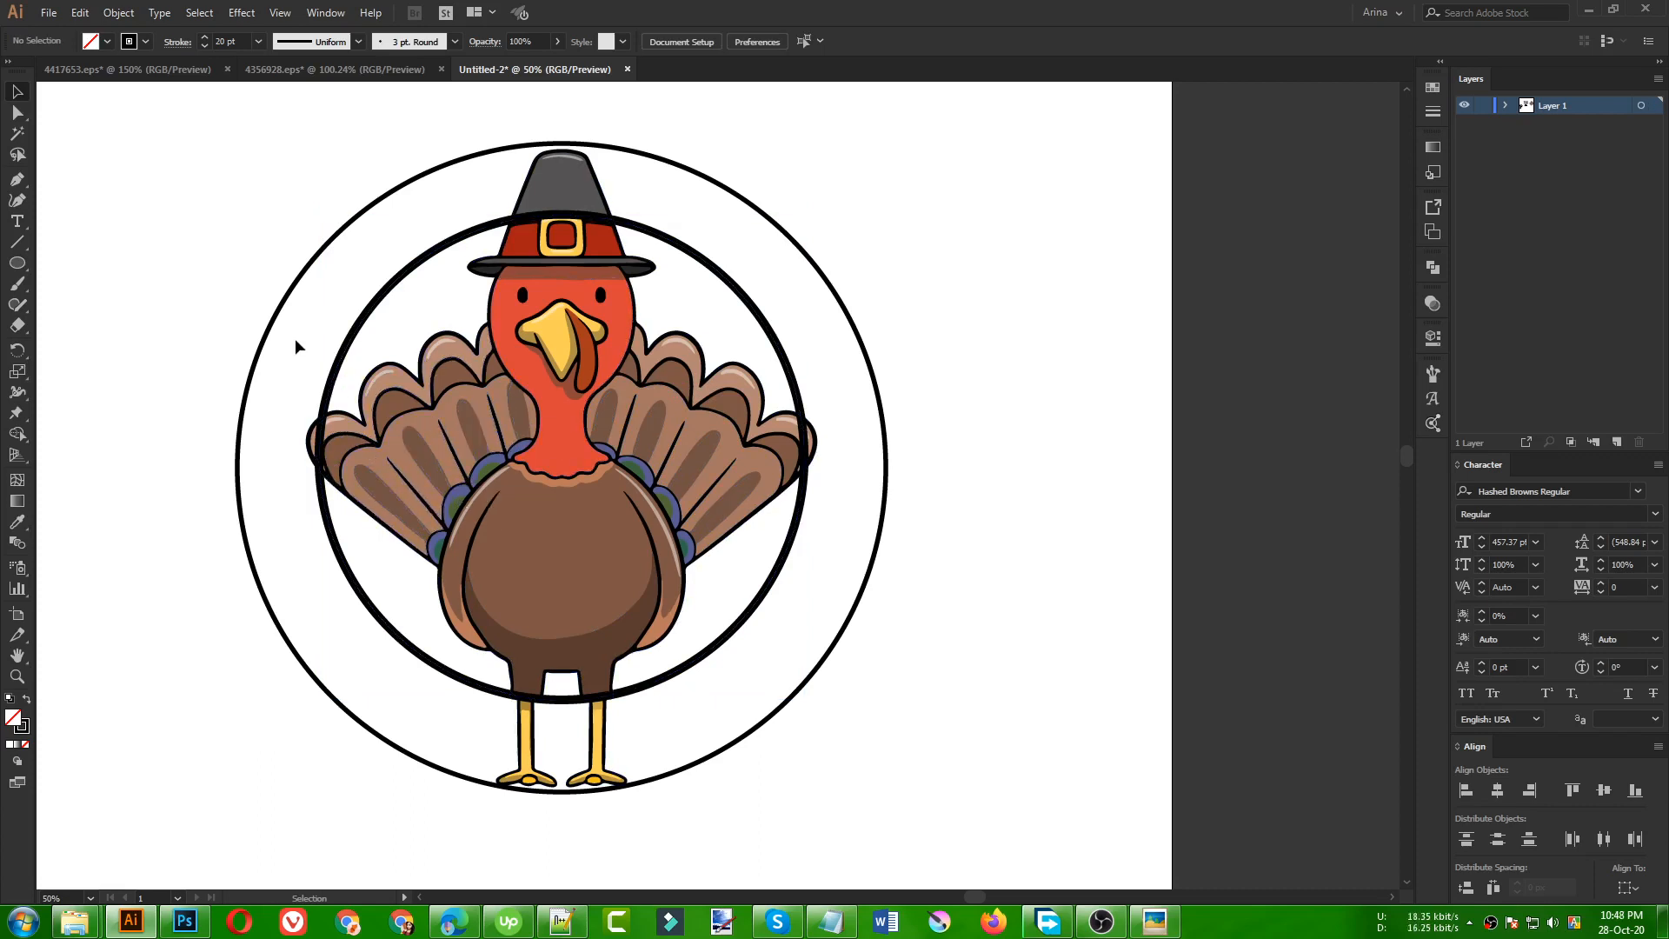
- Make a clipping mask from the turkey and the inner circle
drag(295, 337, 431, 504)
right_click(437, 430)
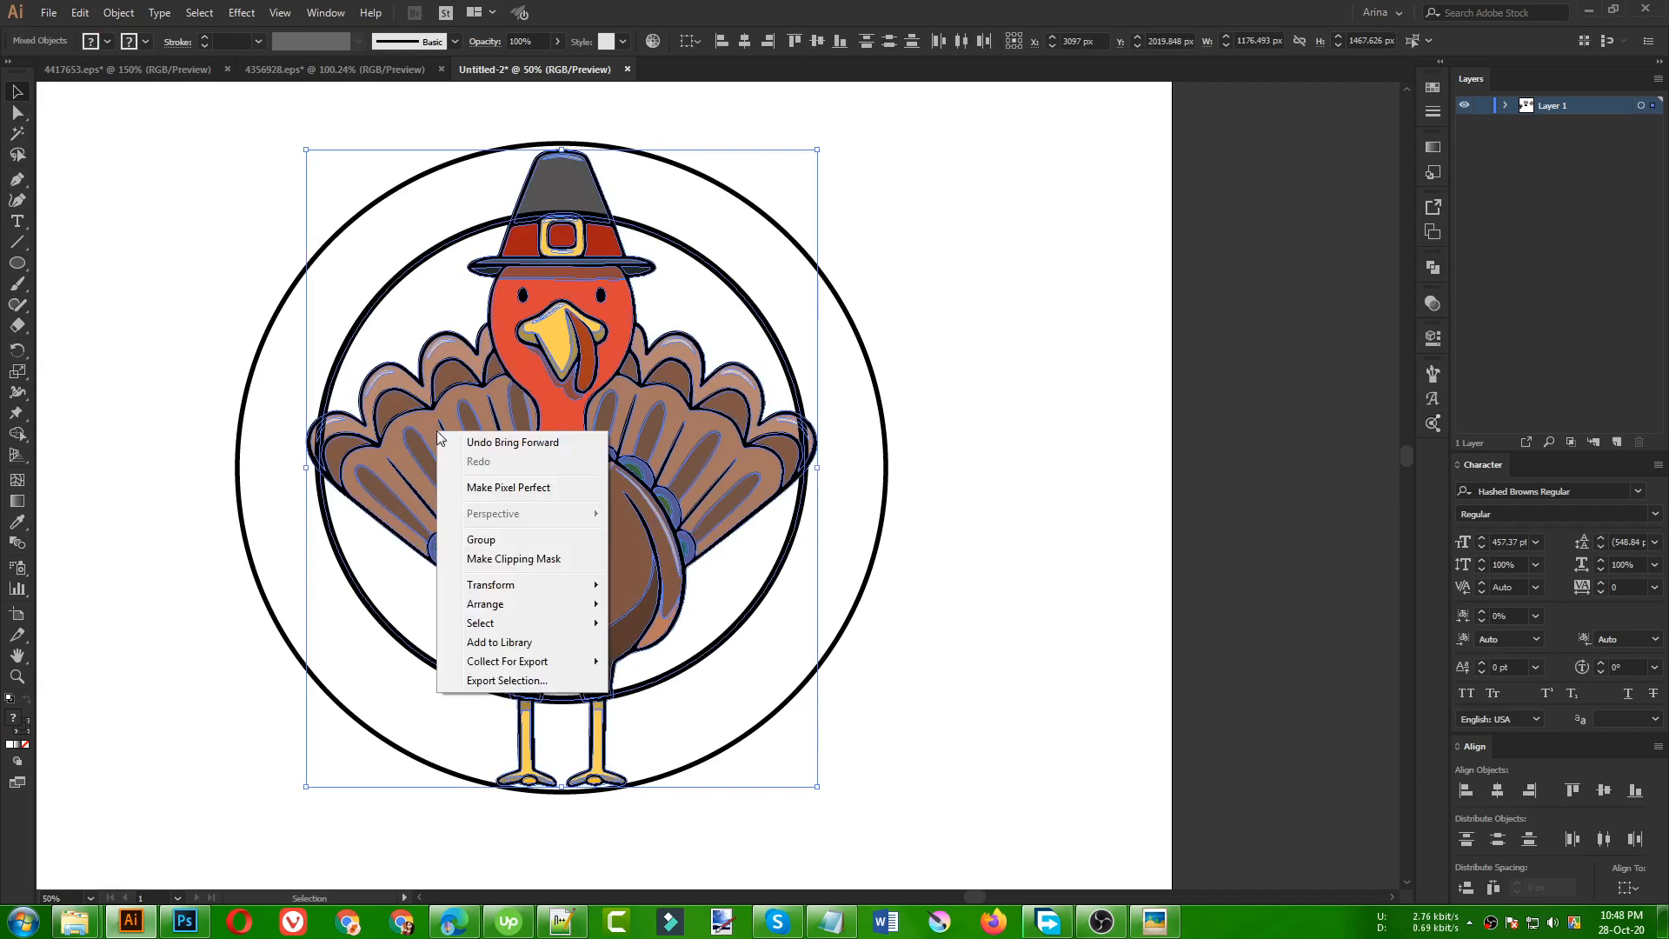
click(504, 559)
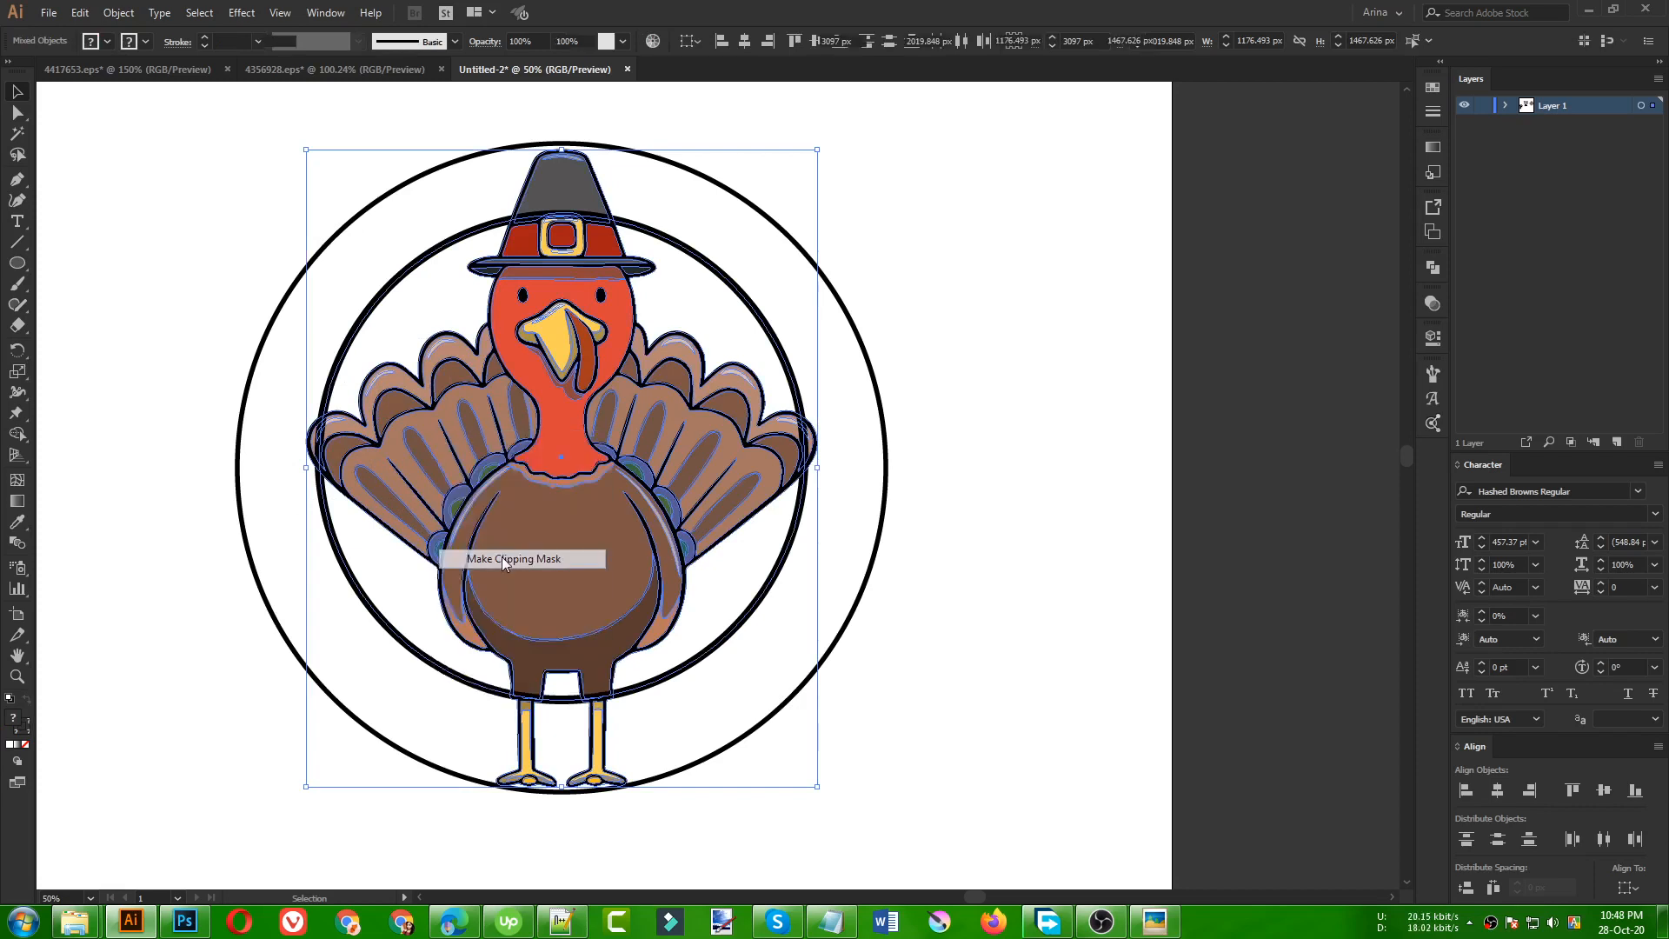
click(965, 657)
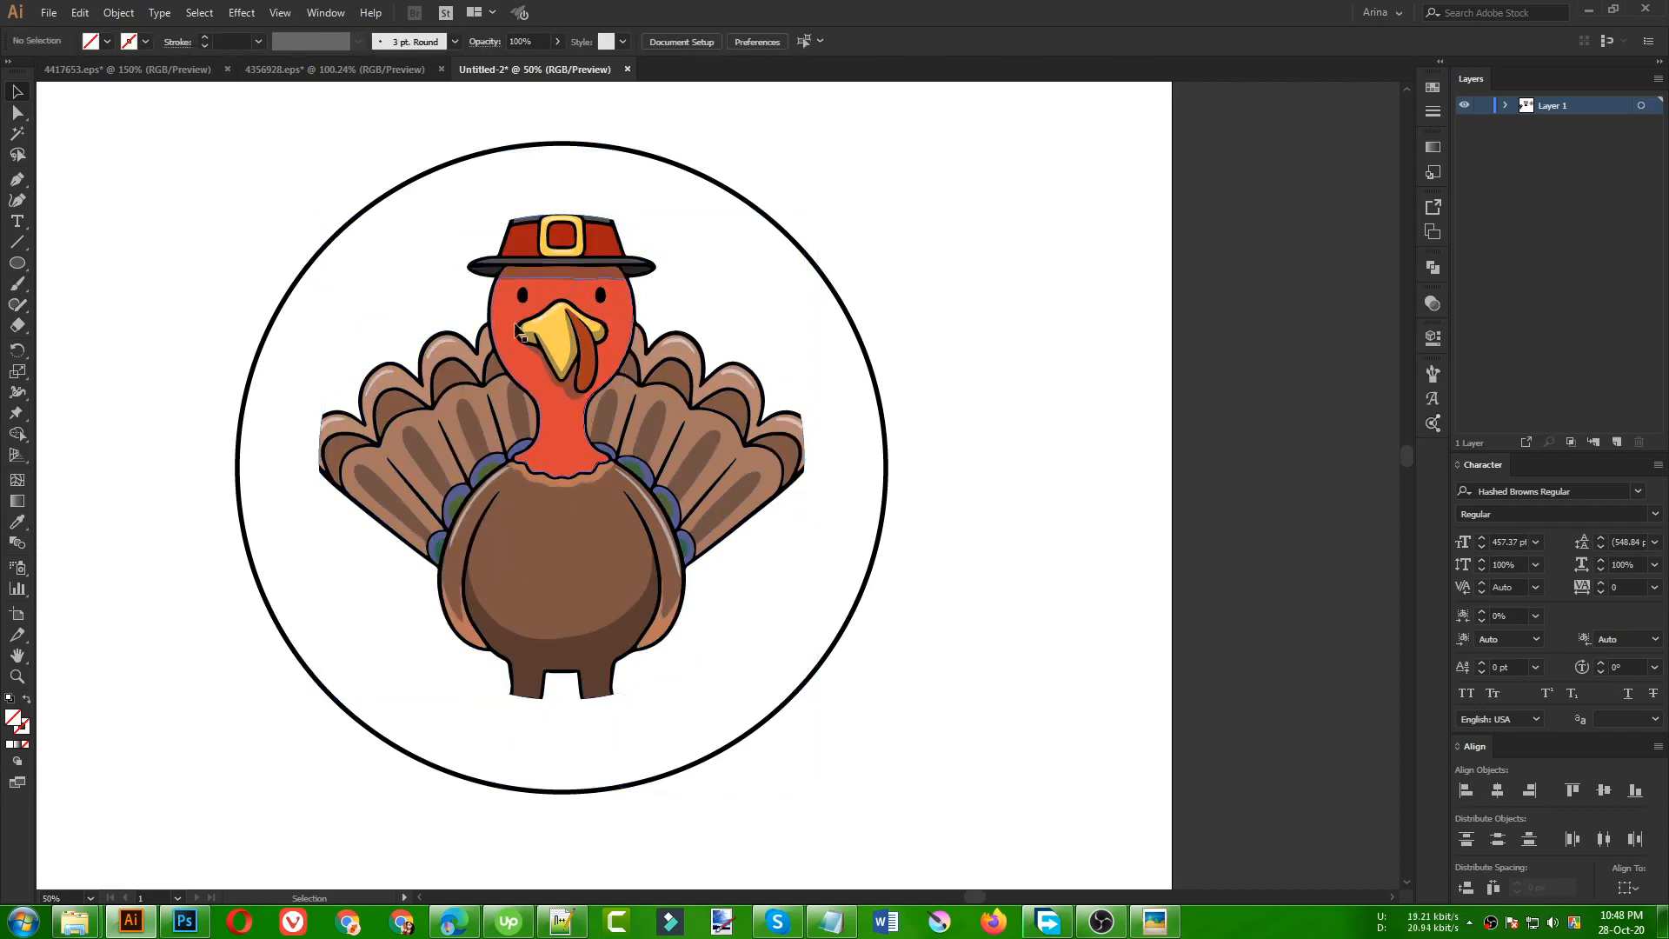
- Paste the copied 20 pt circle in place over the clipped turkey's edge
click(757, 598)
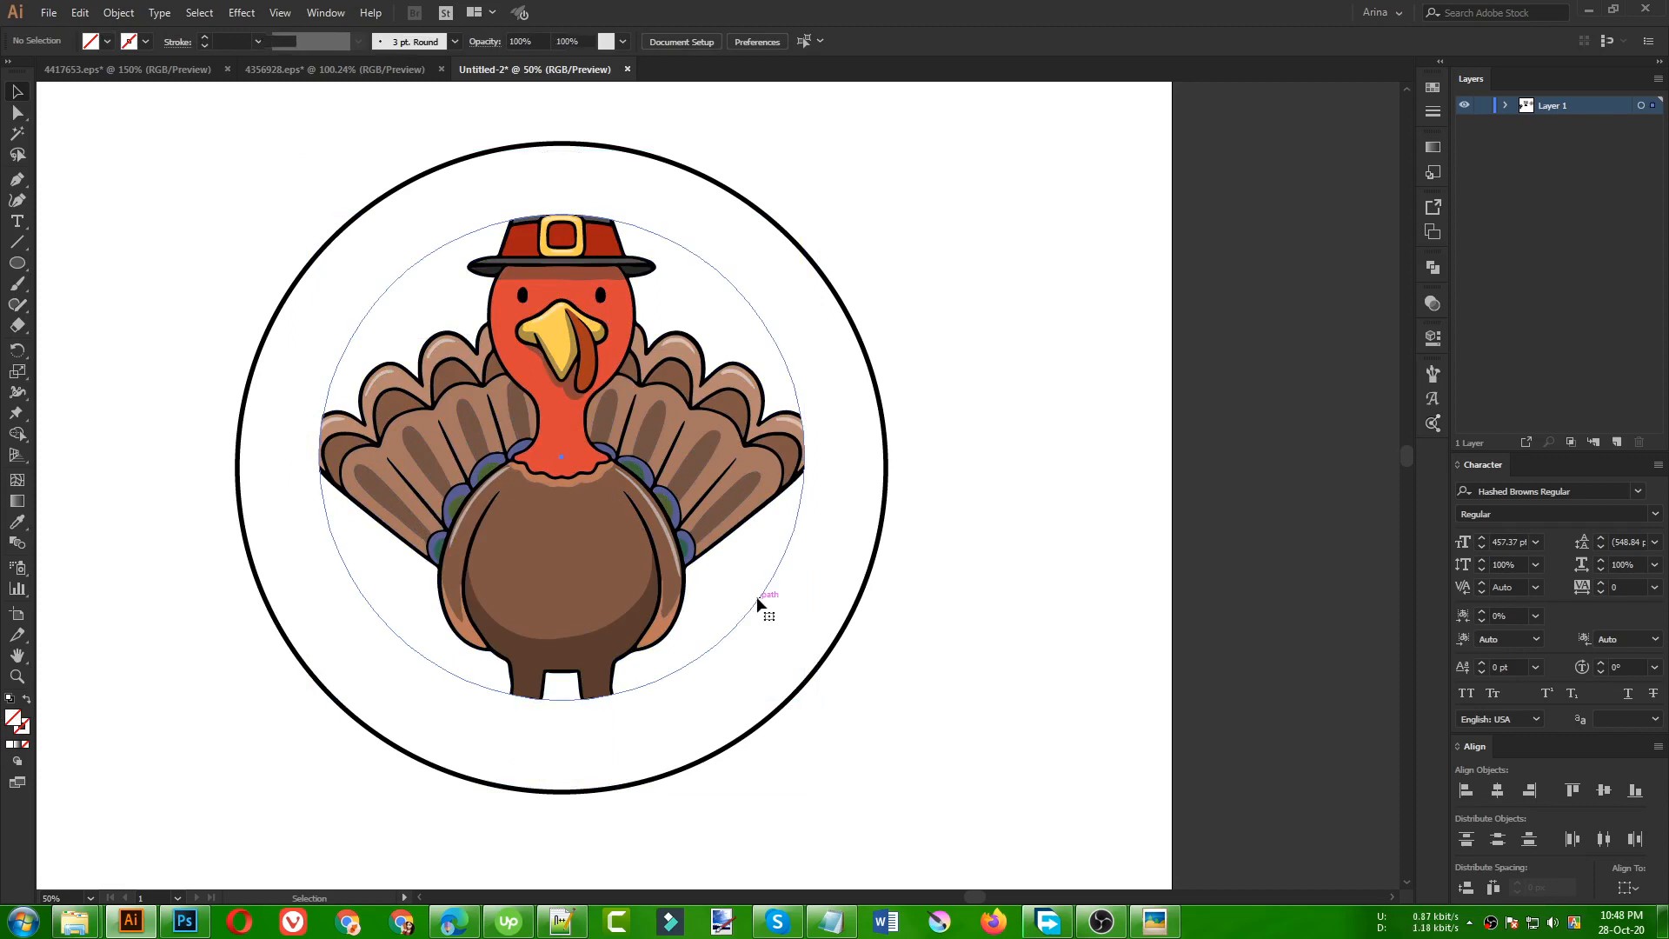
click(784, 611)
key(a)
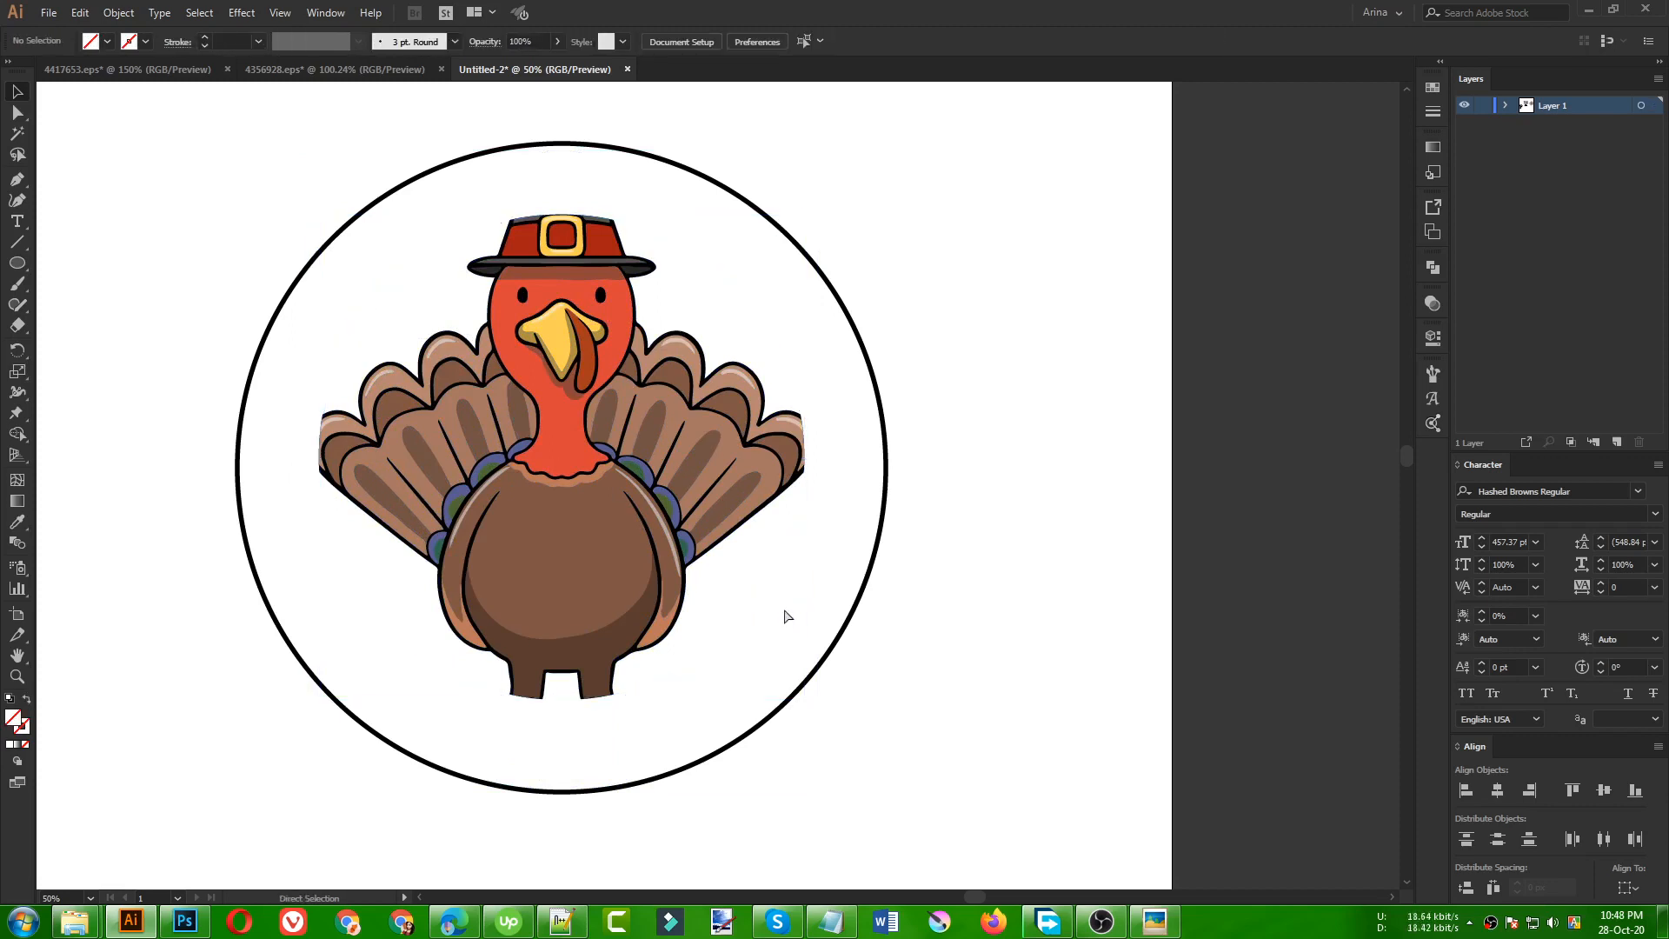
key(ctrl+f)
click(970, 601)
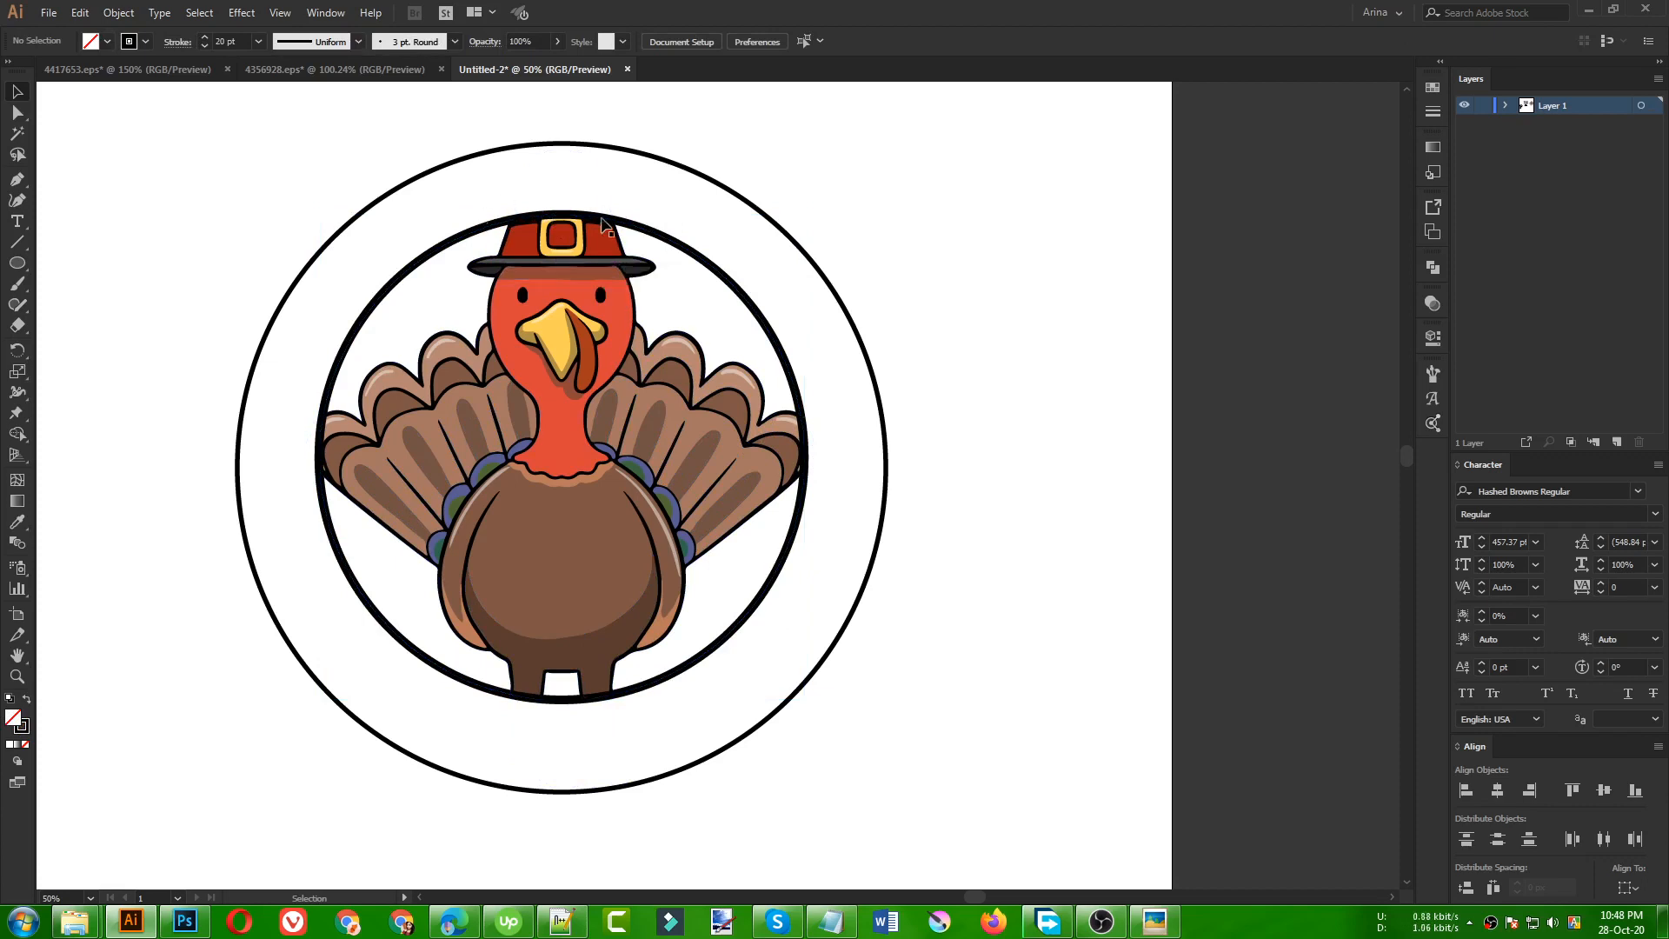
- Isolate the clip group, copy the full turkey inside it, and exit isolation
double_click(584, 419)
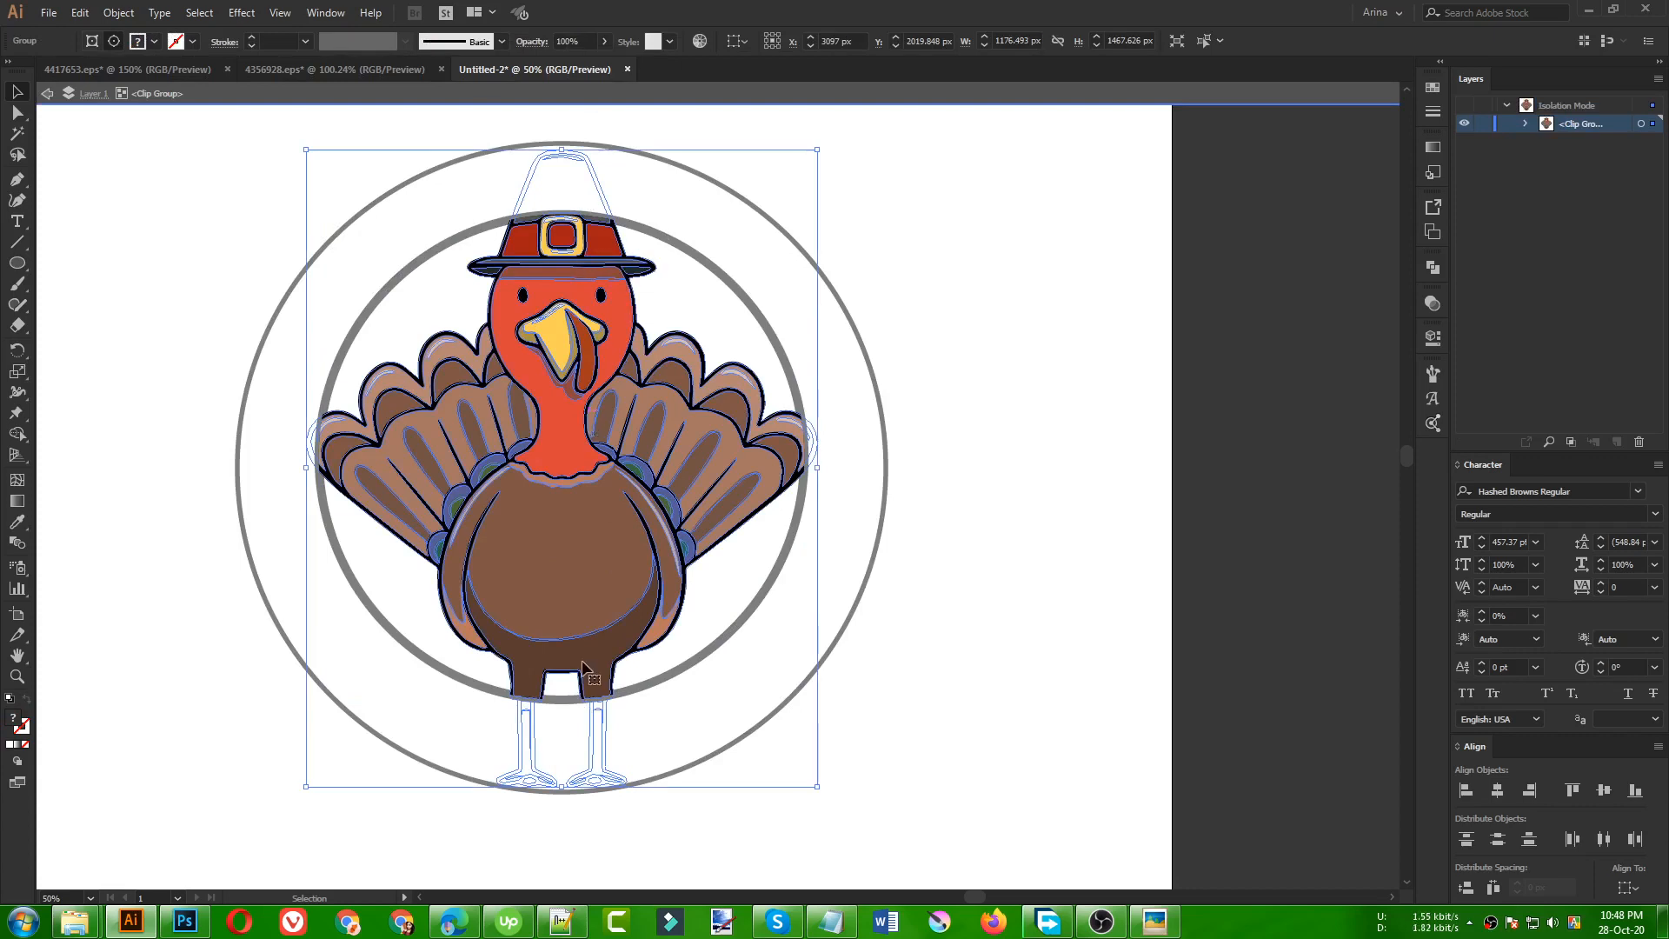
key(a)
key(ctrl+a)
key(v)
double_click(924, 436)
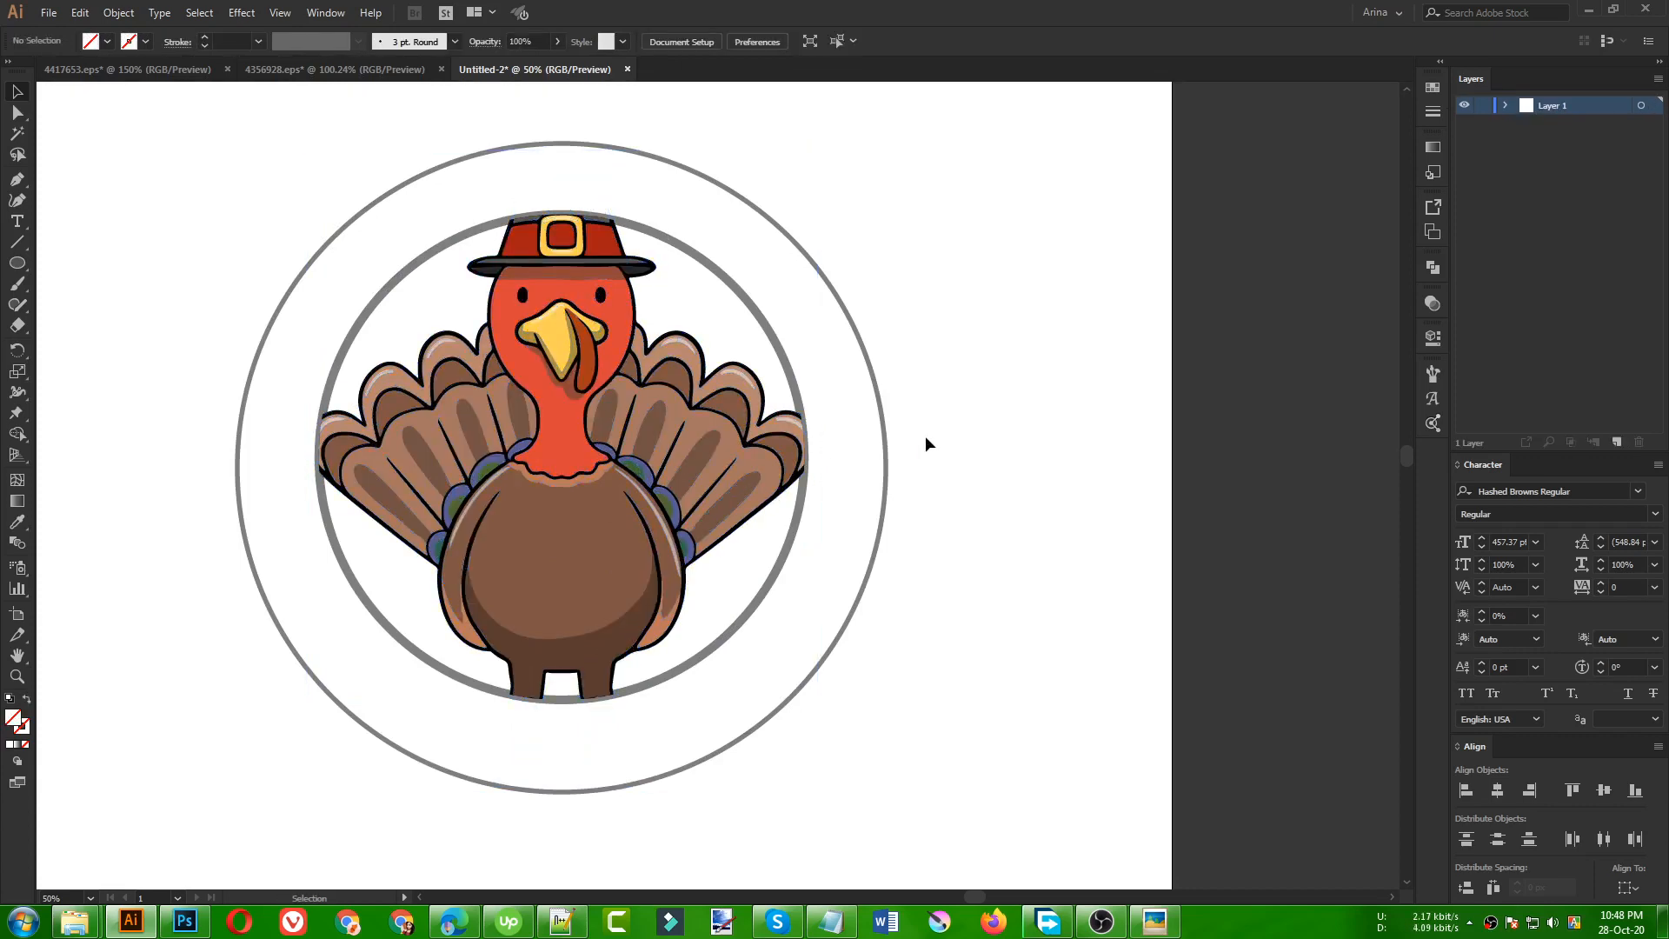
- Paste the full turkey in place over the clipped one and move the copy down and to the right
click(618, 404)
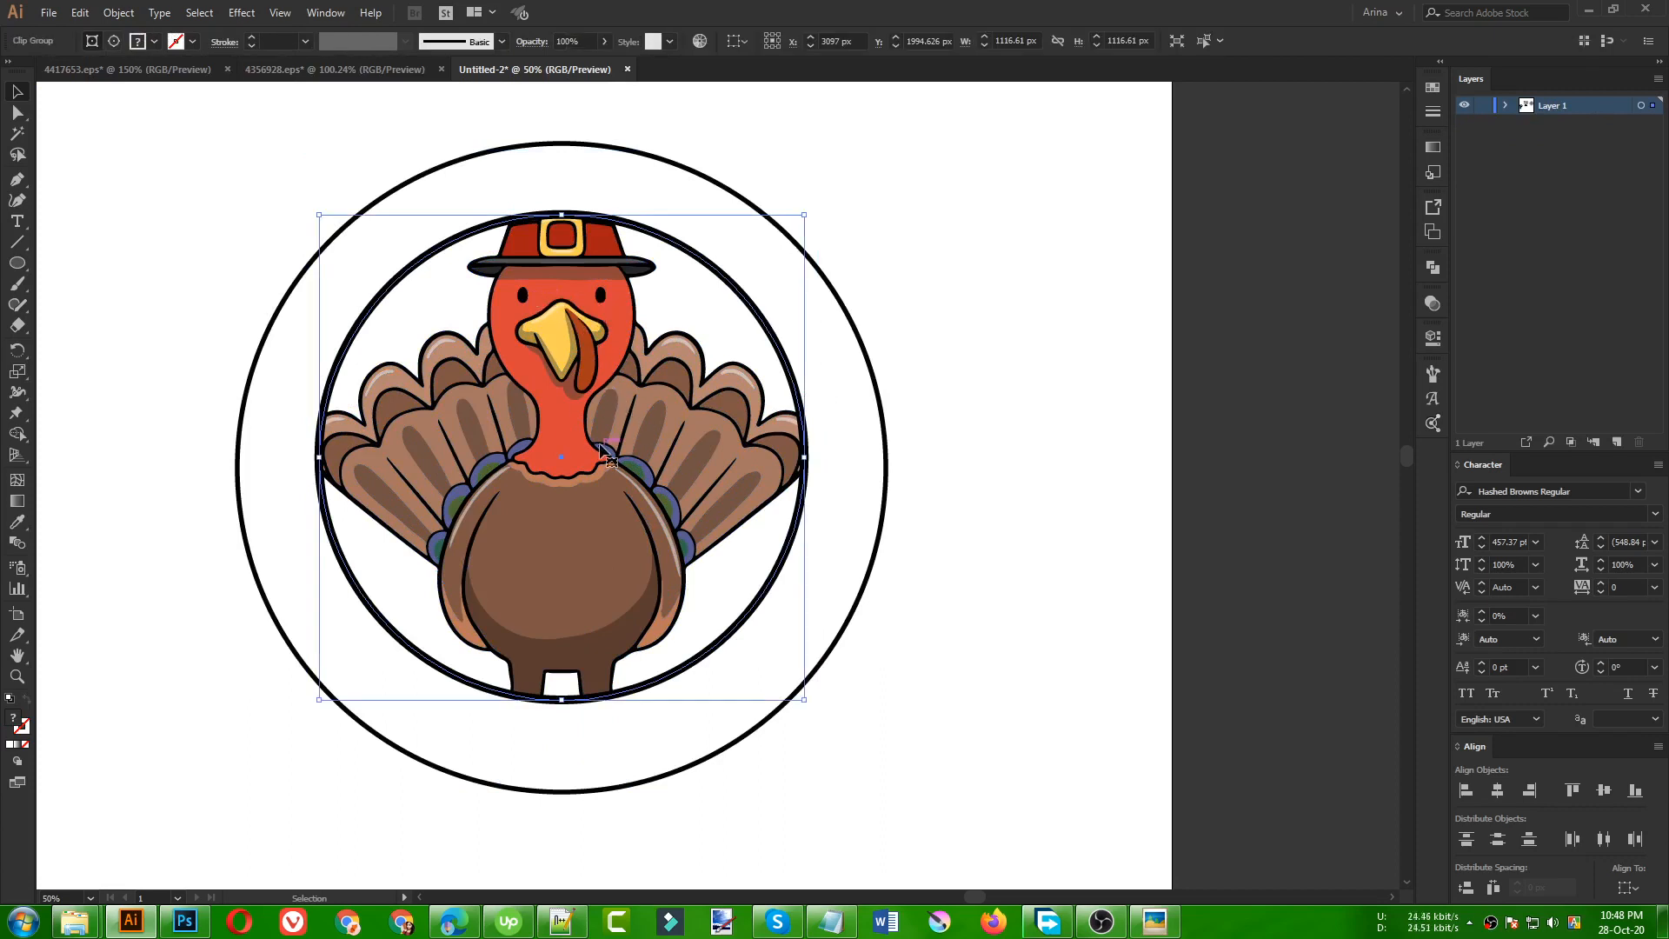
key(a)
key(v)
key(ctrl+alt+7)
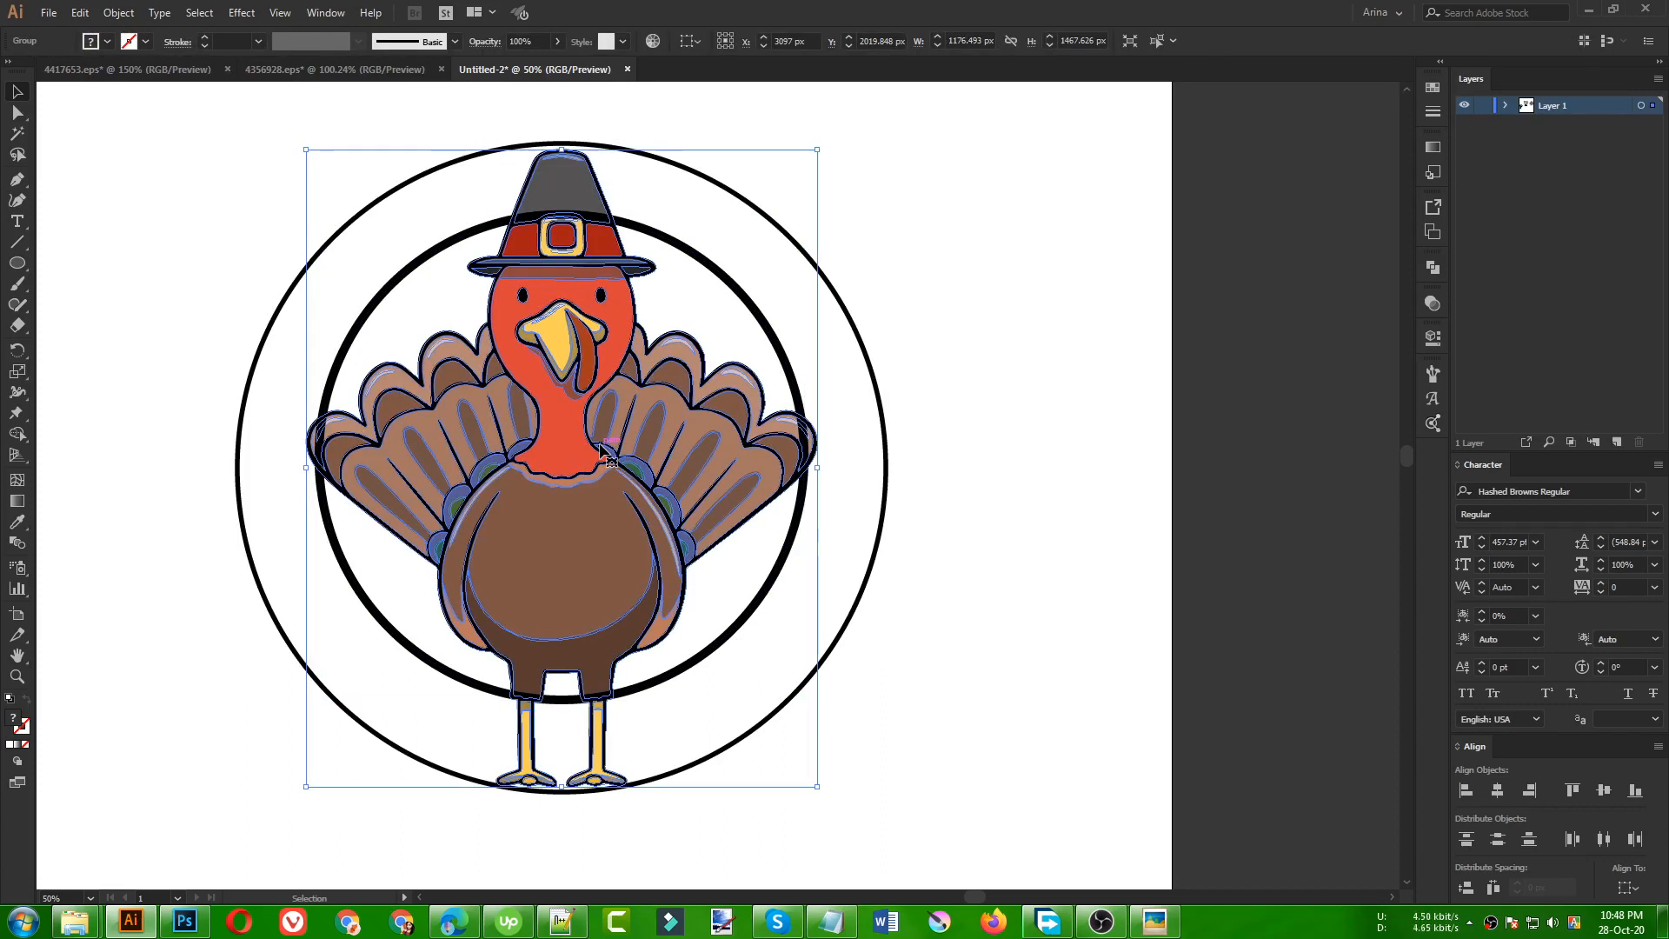
click(1012, 520)
drag(638, 446, 957, 566)
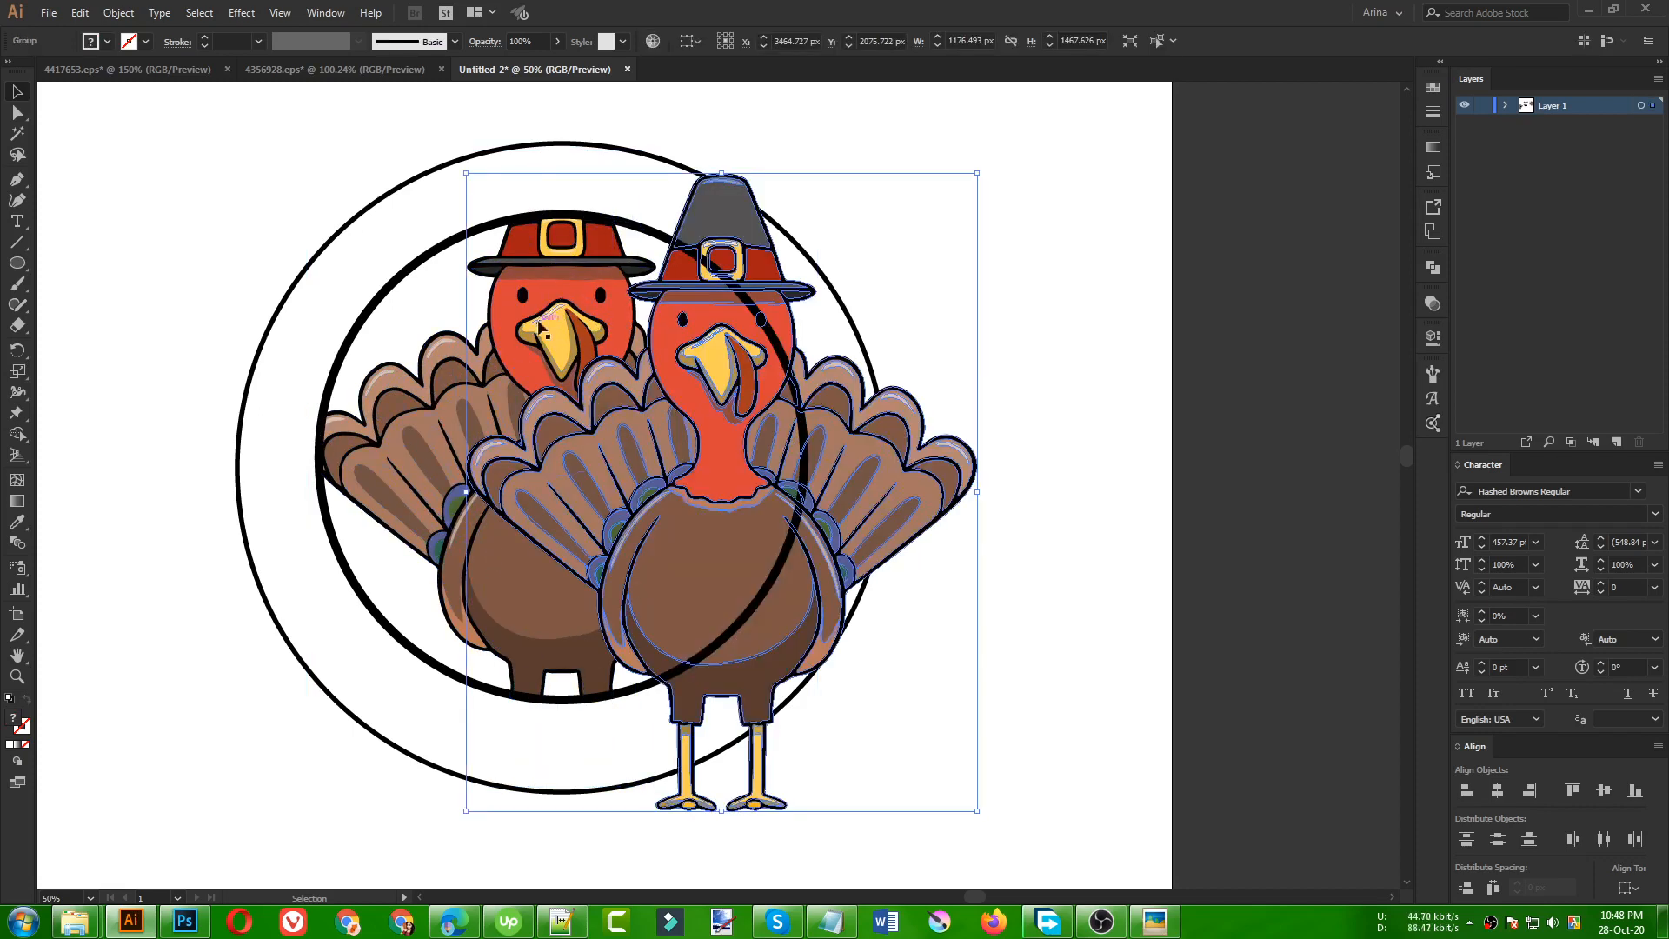
- Undo moving the full turkey copy and erase its lower part, from the lower feathers down to the feet
key(ctrl+z)
click(1008, 598)
click(617, 515)
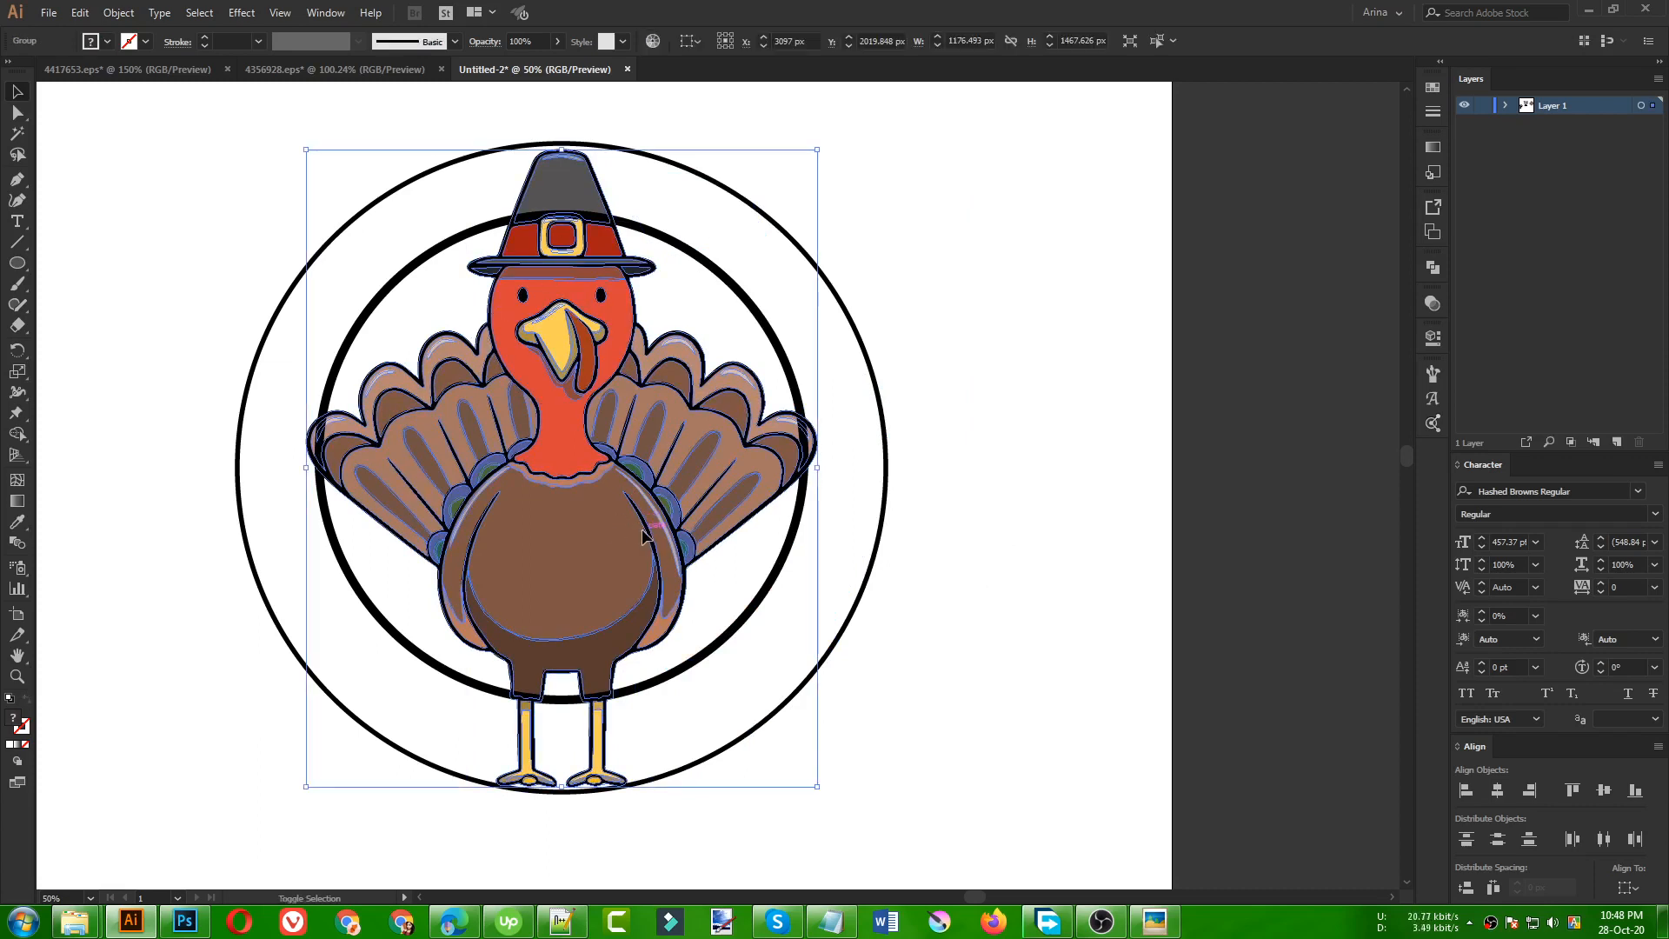
key(shift+e)
scroll(652, 614, down, 1)
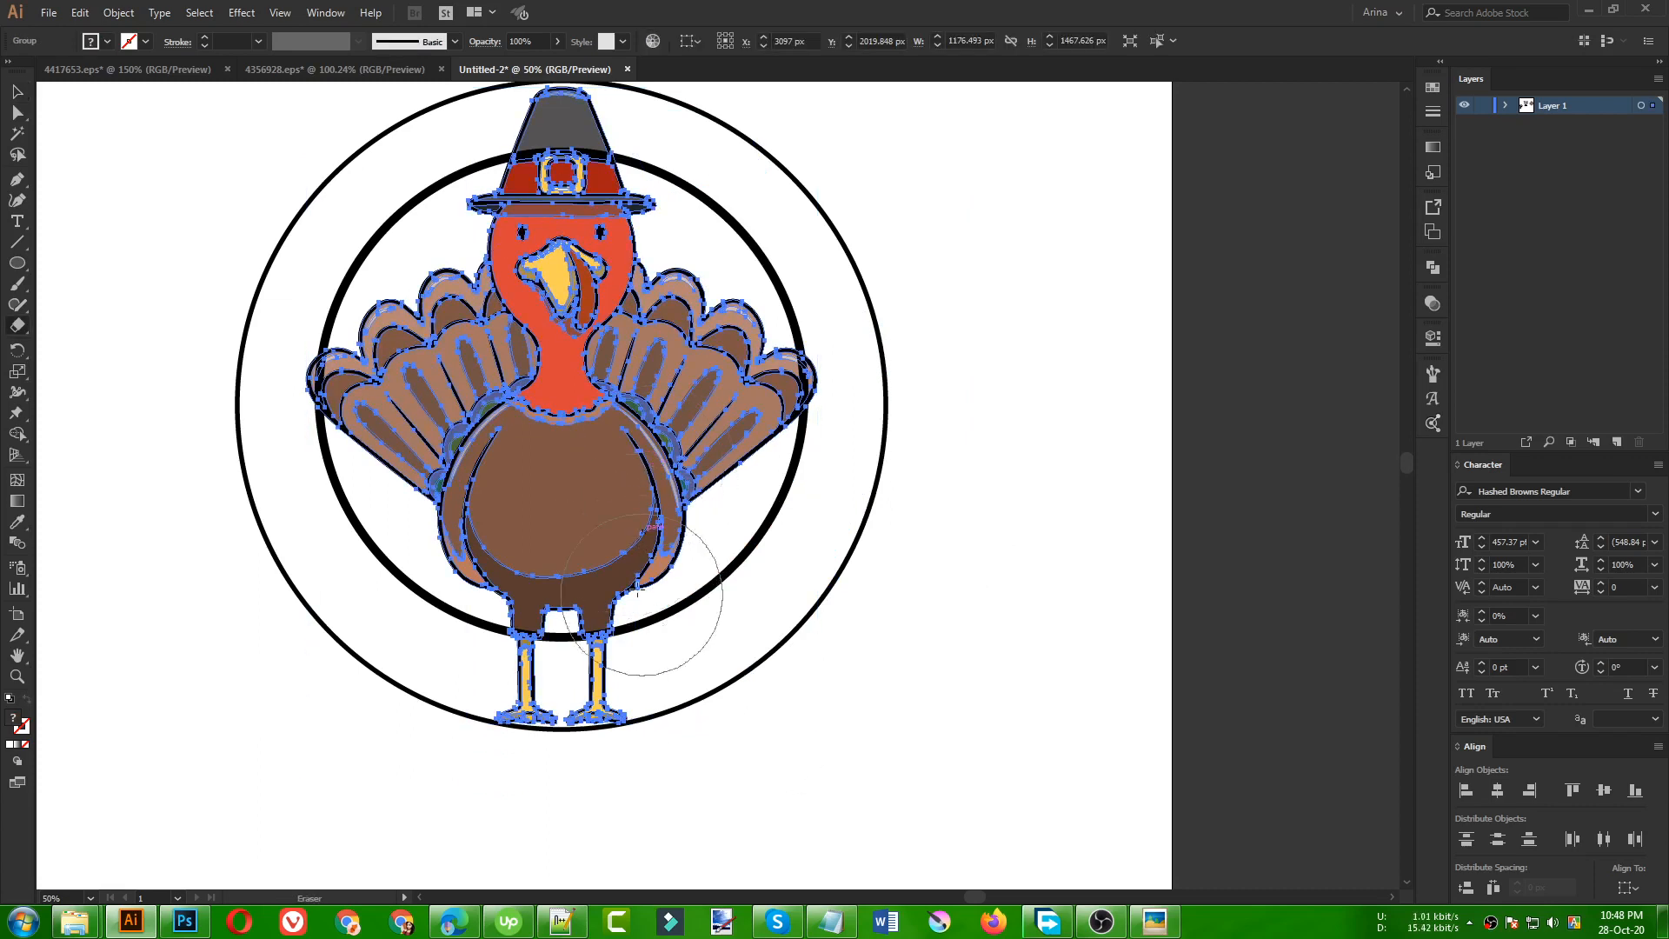
mouse_move(915, 815)
mouse_down()
mouse_move(495, 700)
mouse_move(137, 442)
mouse_up()
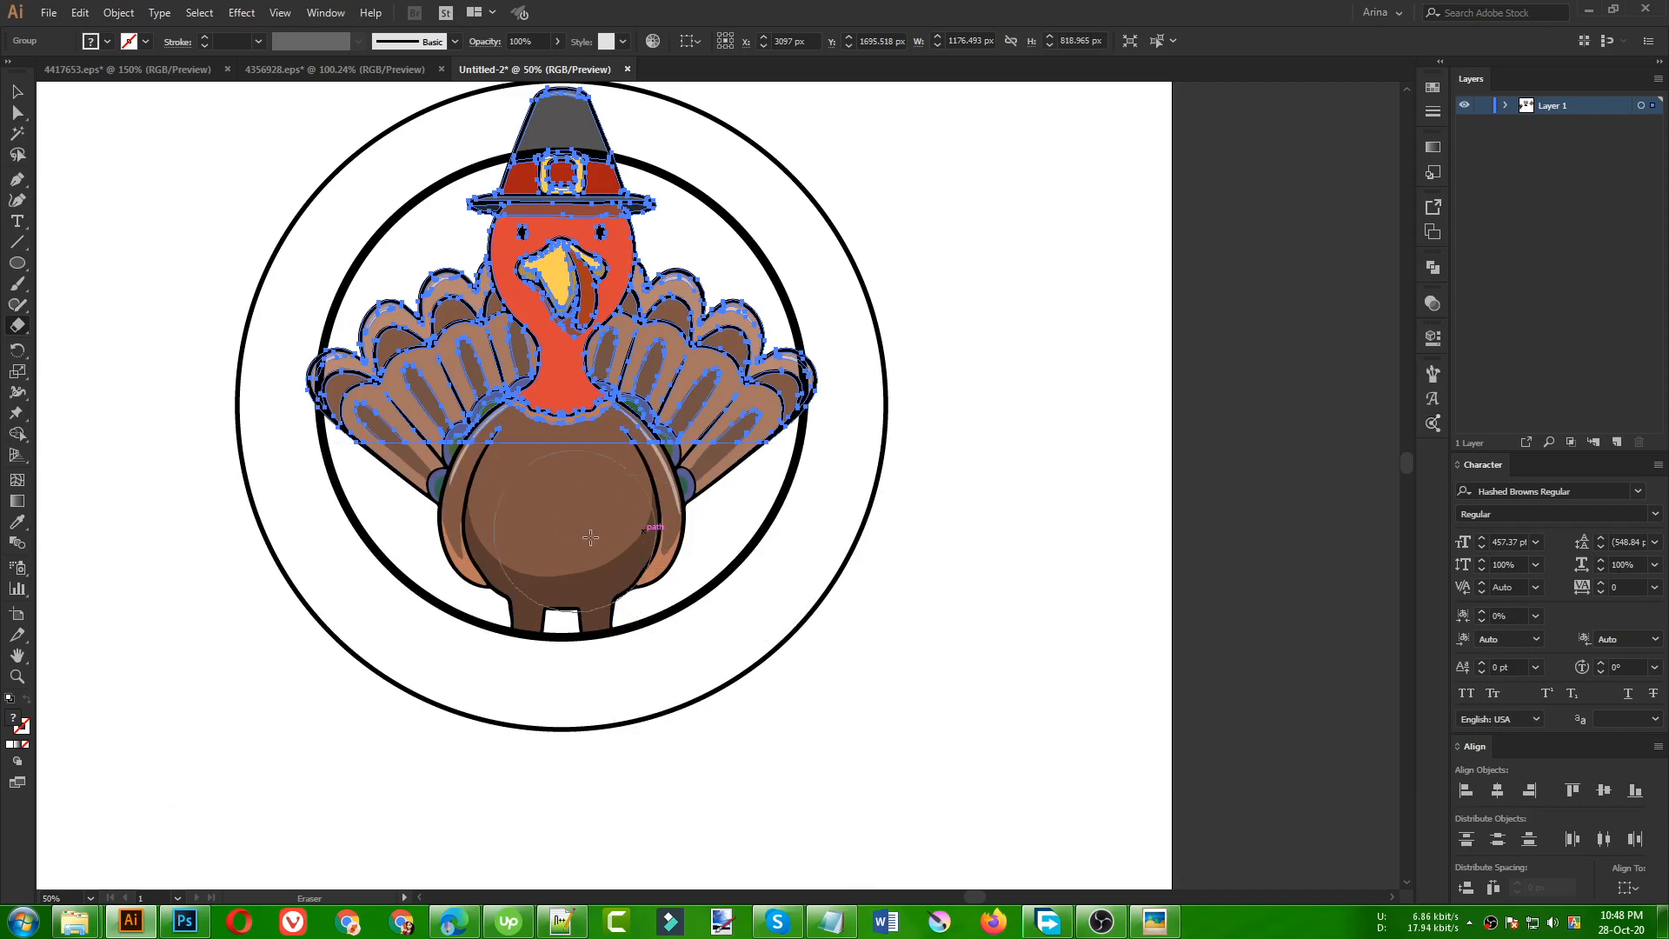
- Try moving the trimmed upper turkey down and to the right, undo the move, and clear the selection
key(v)
drag(676, 361, 890, 462)
key(ctrl+z)
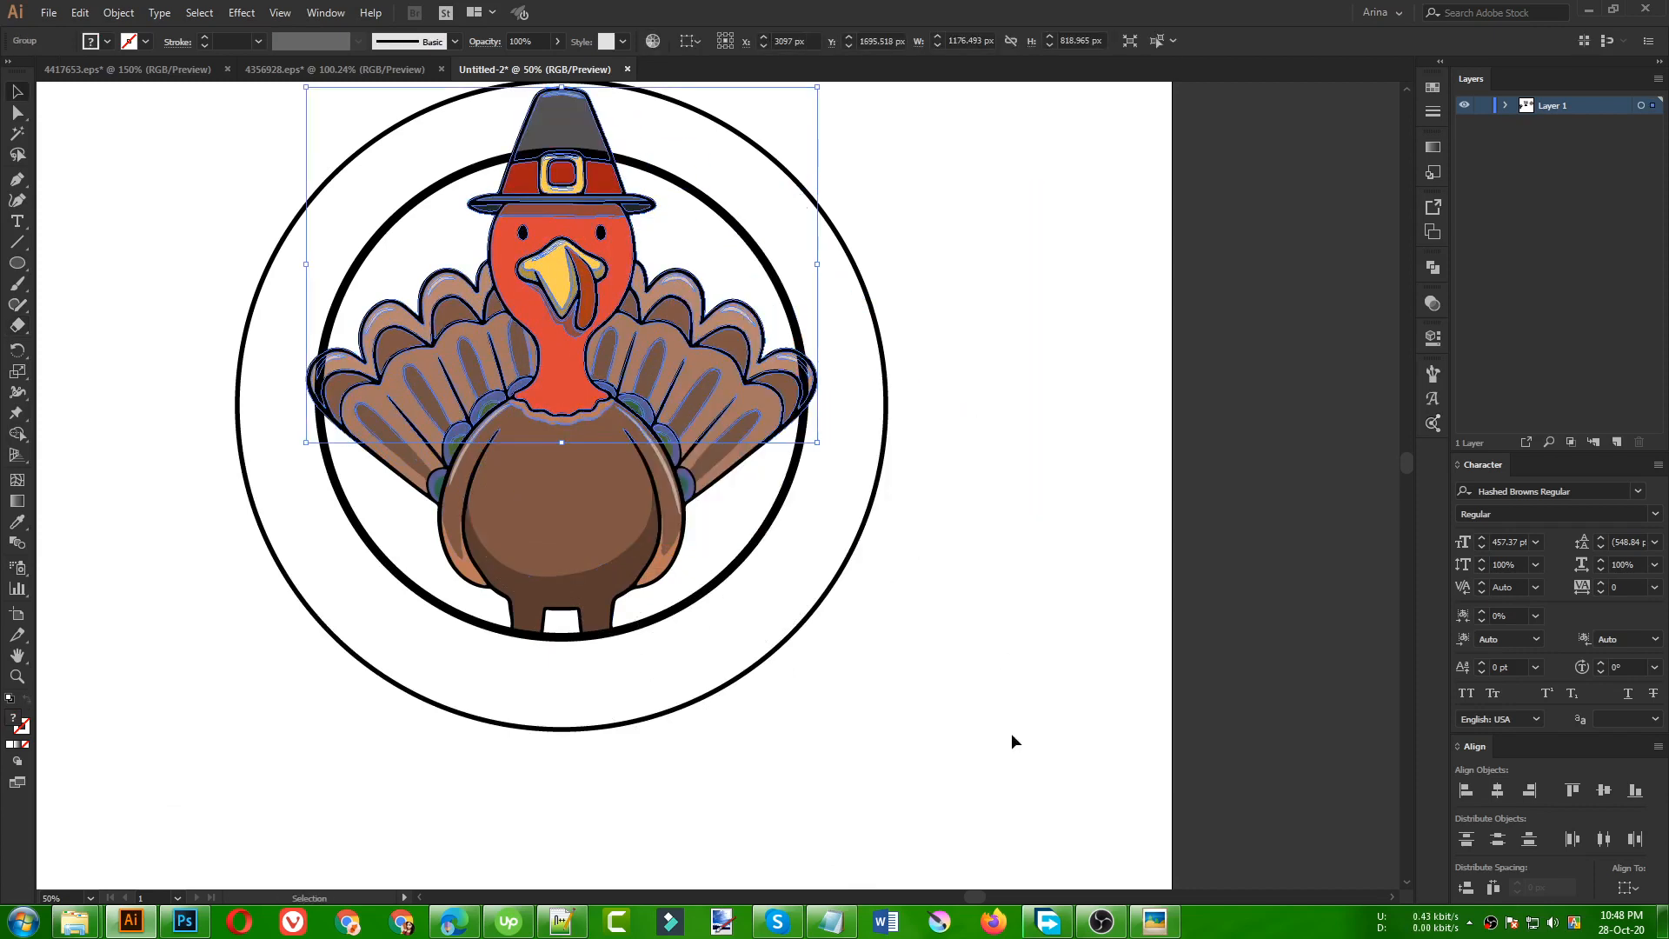
click(1010, 731)
scroll(1010, 735, up, 3)
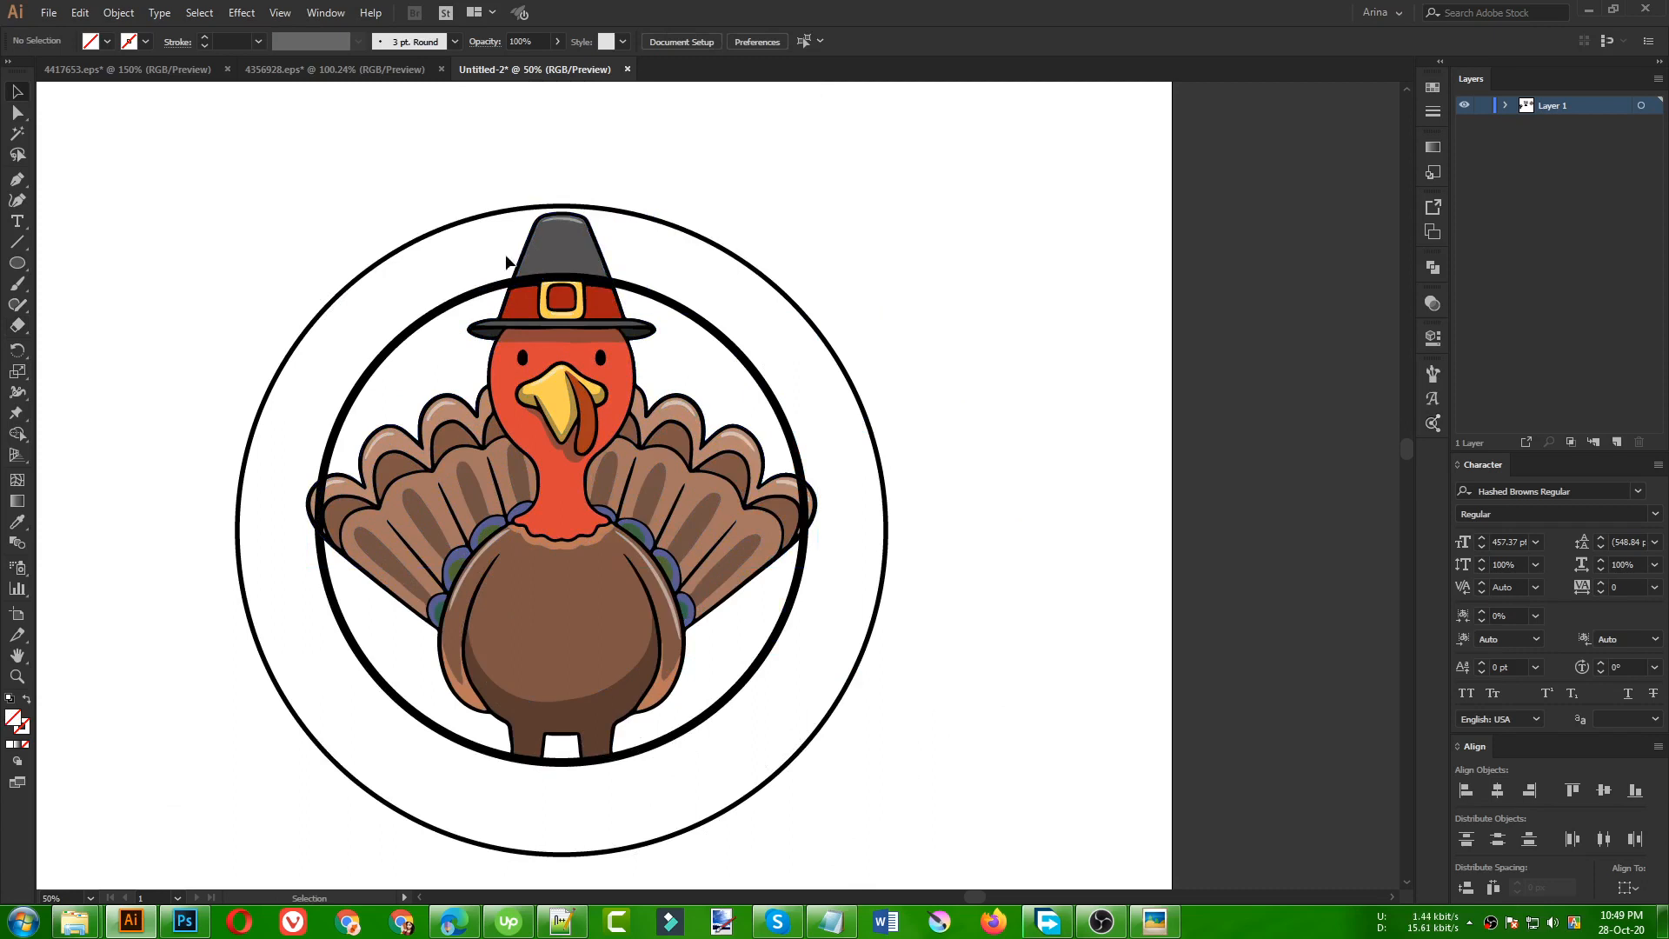
- Offset the paths of the trimmed upper turkey by 10 px with Miter joins and a miter limit of 4
click(564, 369)
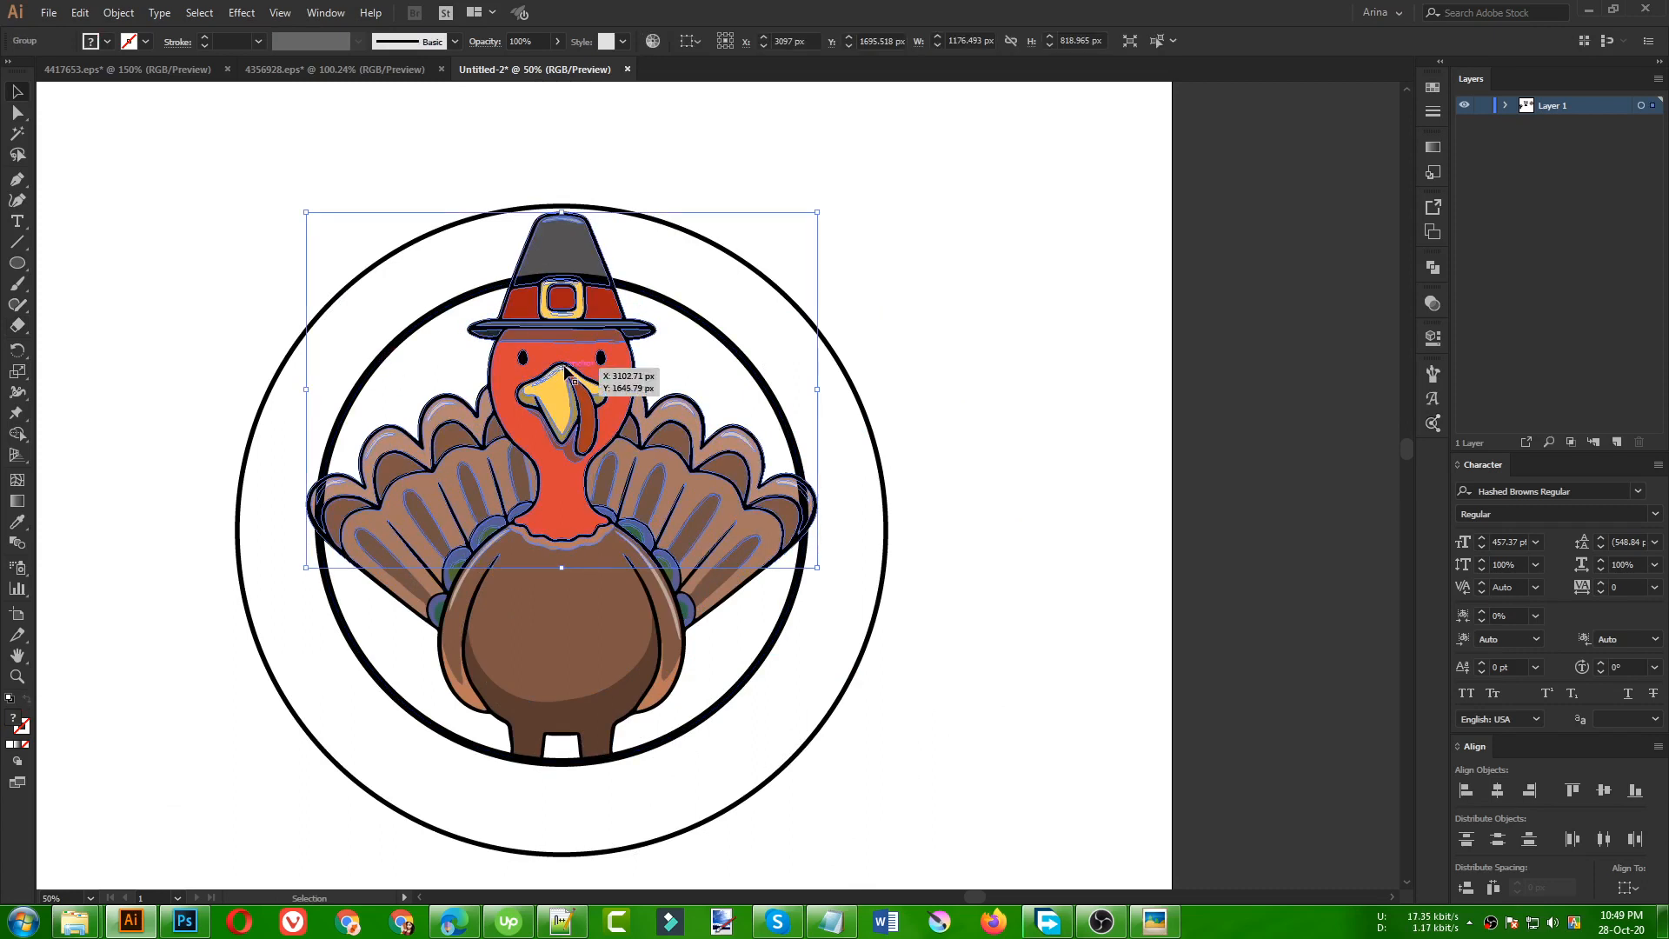
click(118, 13)
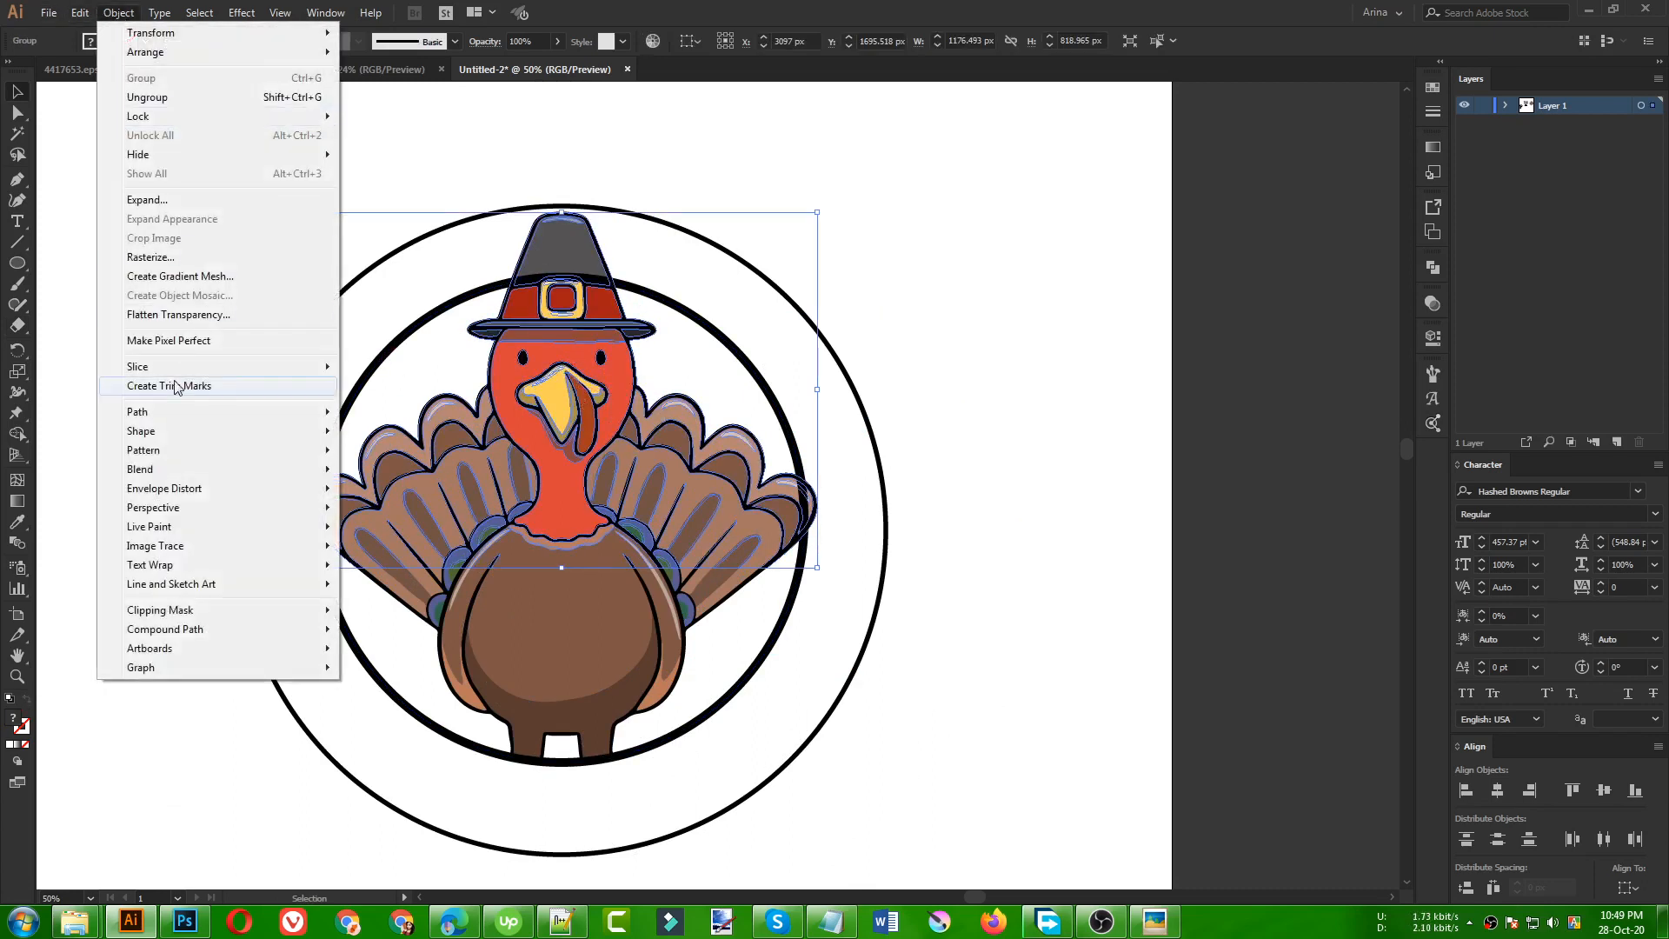
mouse_move(180, 413)
click(426, 477)
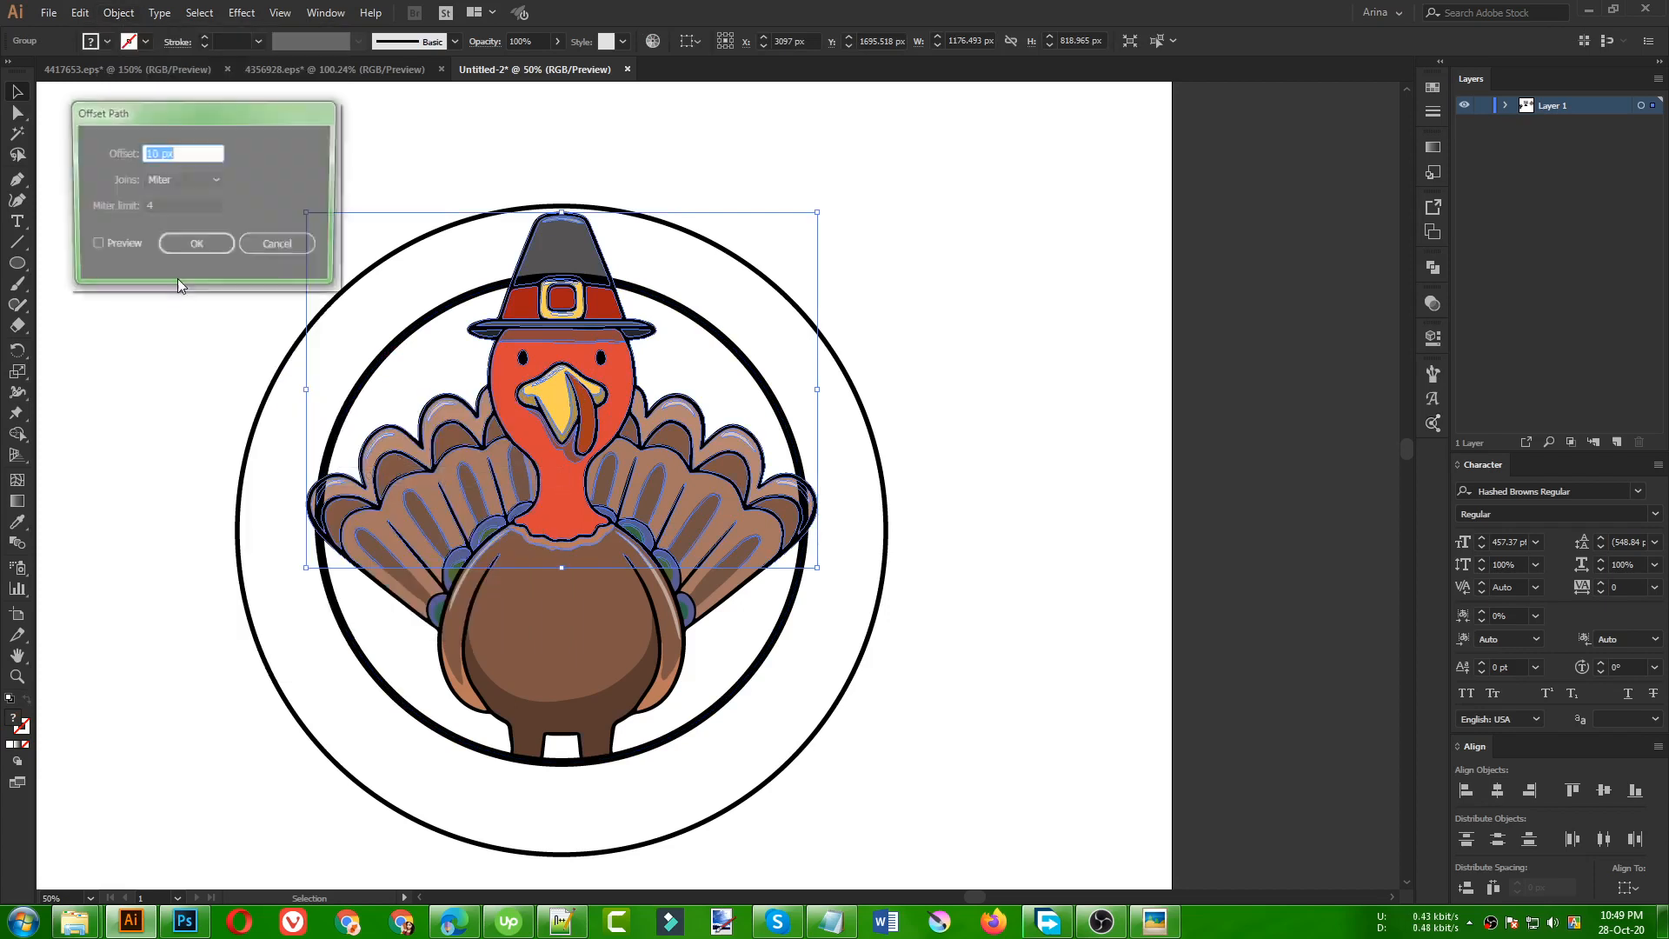
click(113, 246)
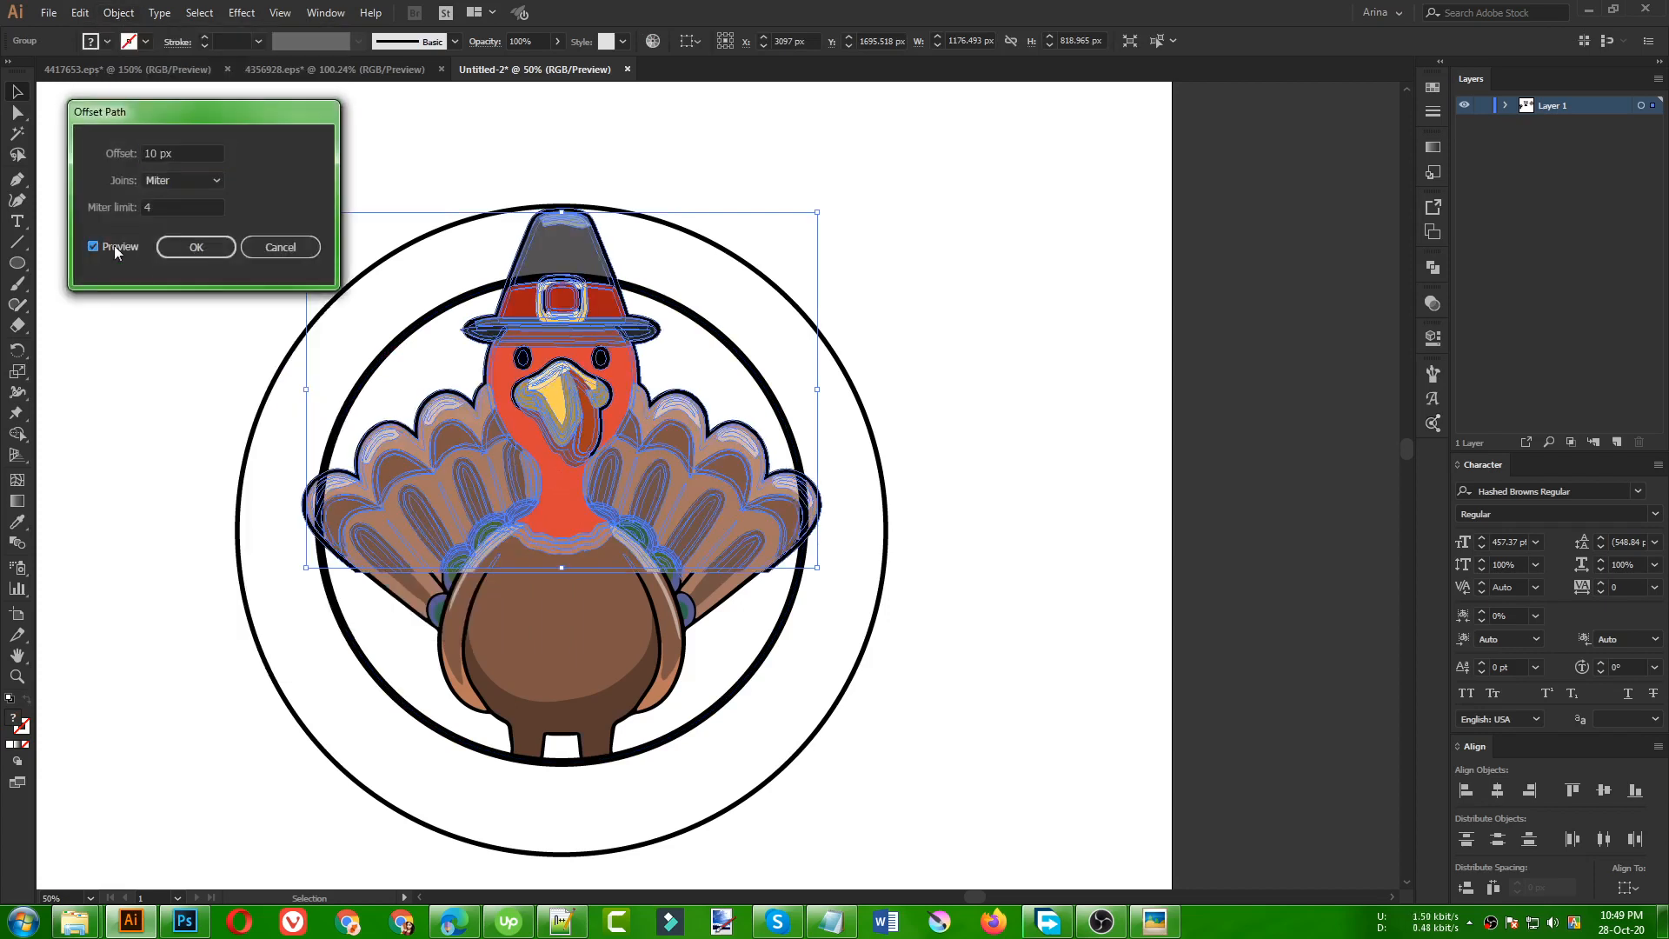
click(198, 246)
- Unite the offset turkey paths into one silhouette with Pathfinder and fill it black
click(1432, 268)
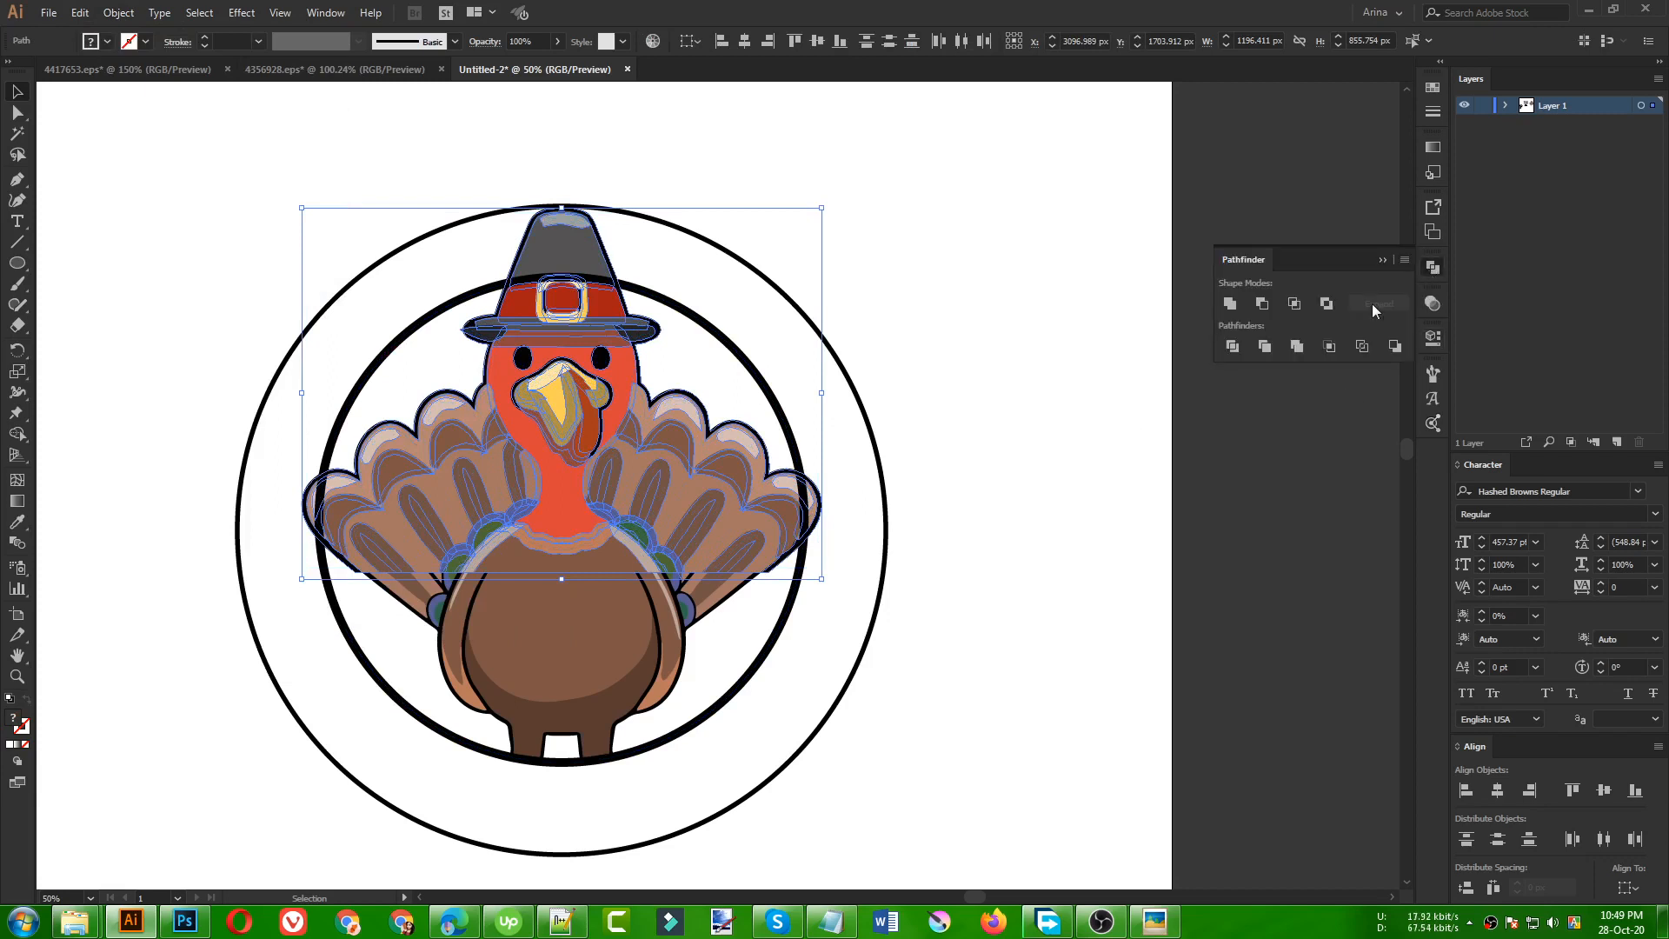
click(1230, 303)
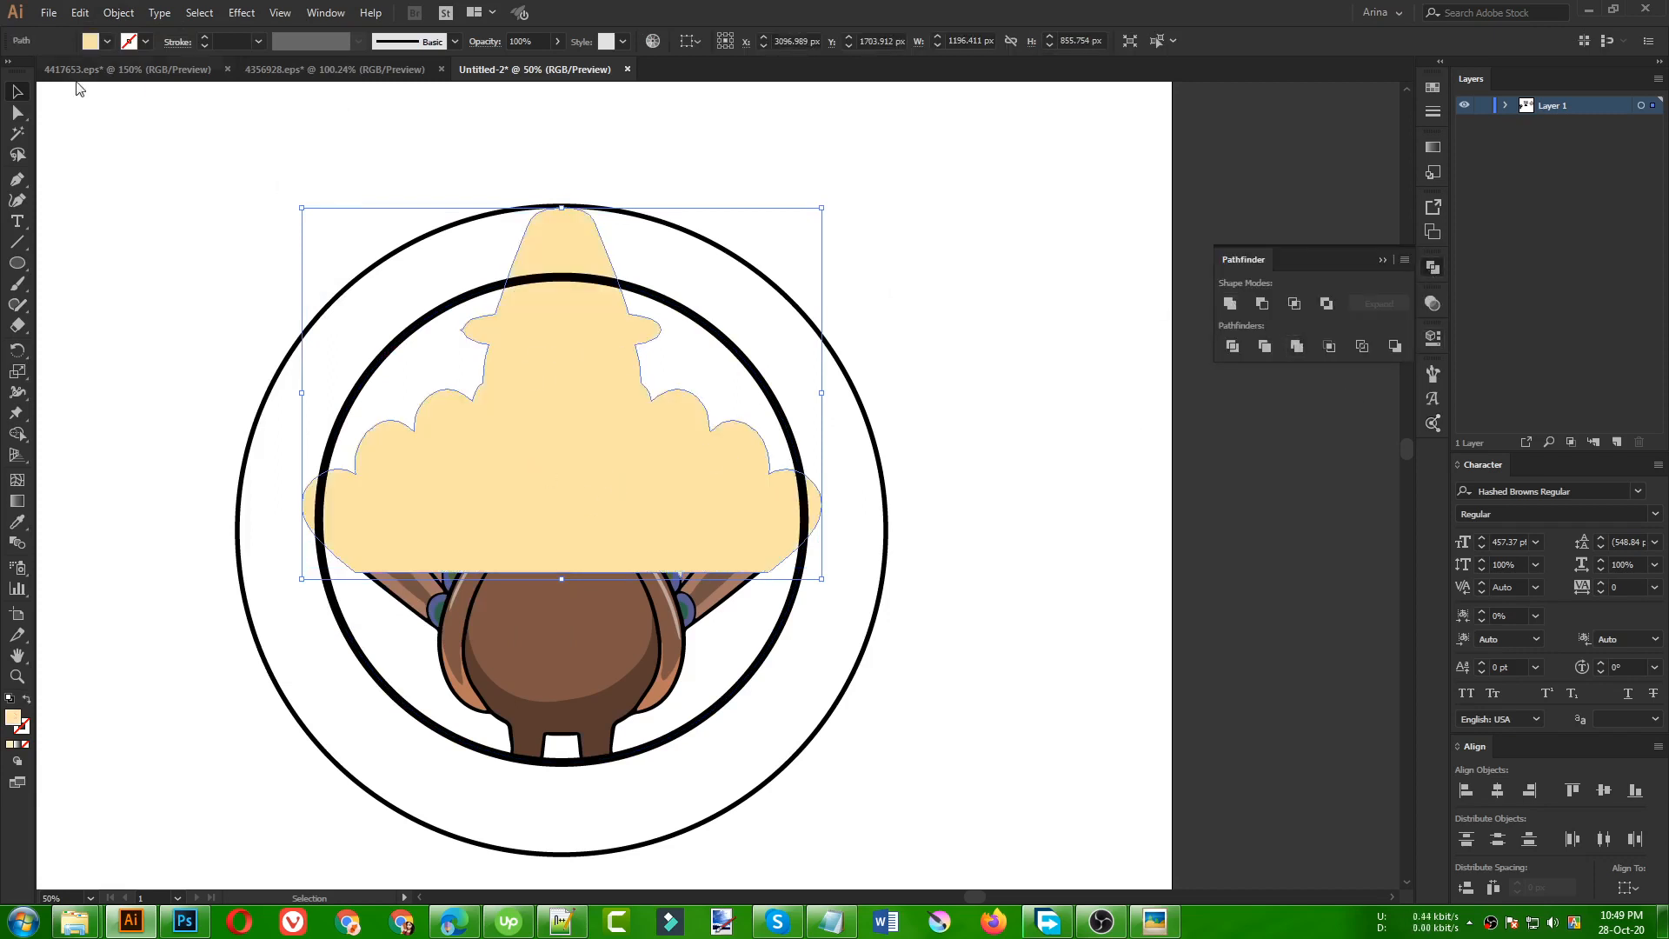
click(107, 42)
click(49, 71)
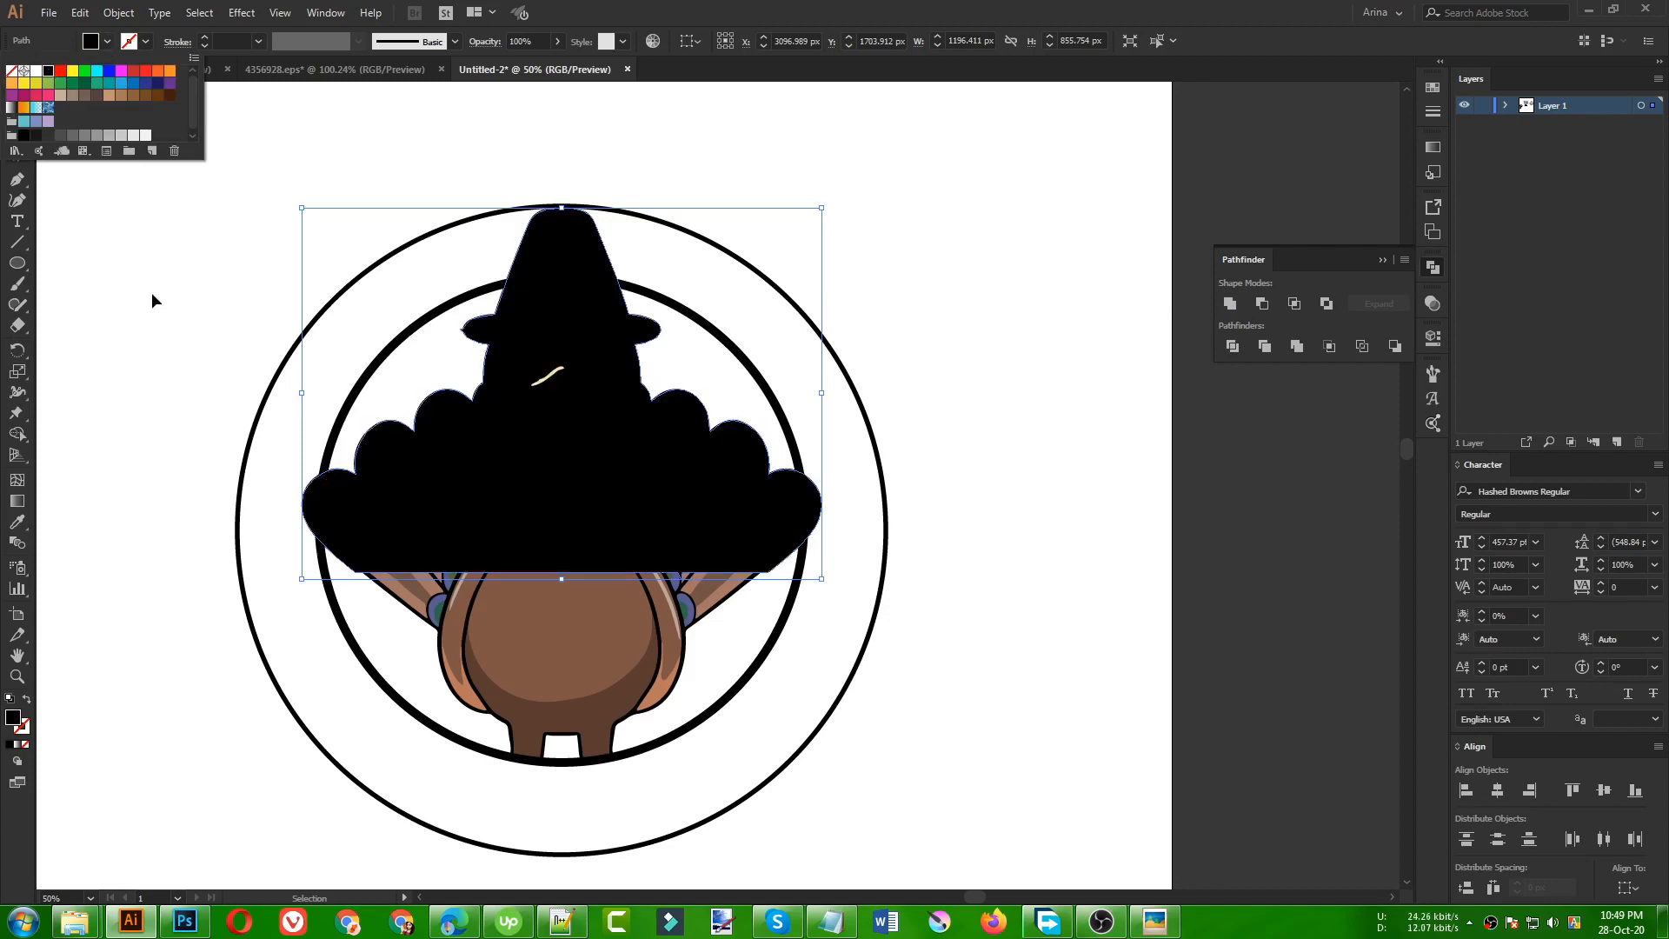
- Cut the black silhouette and paste it in place into a new opacity mask on the 20 pt inner circle
click(152, 294)
key(Delete)
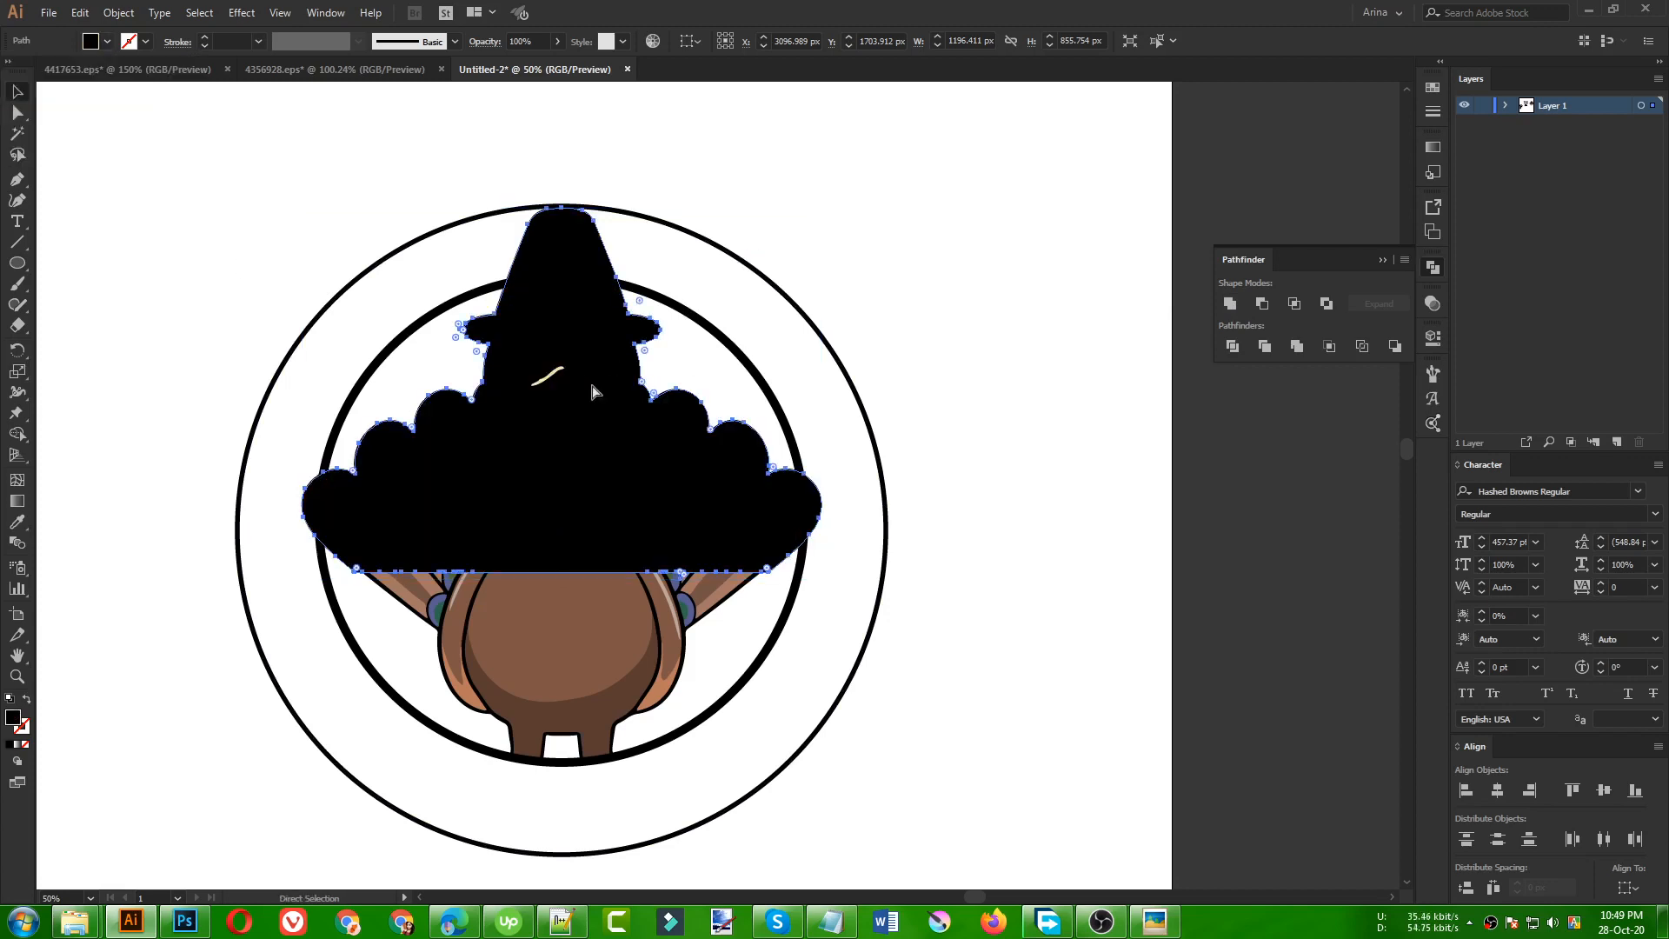
click(728, 346)
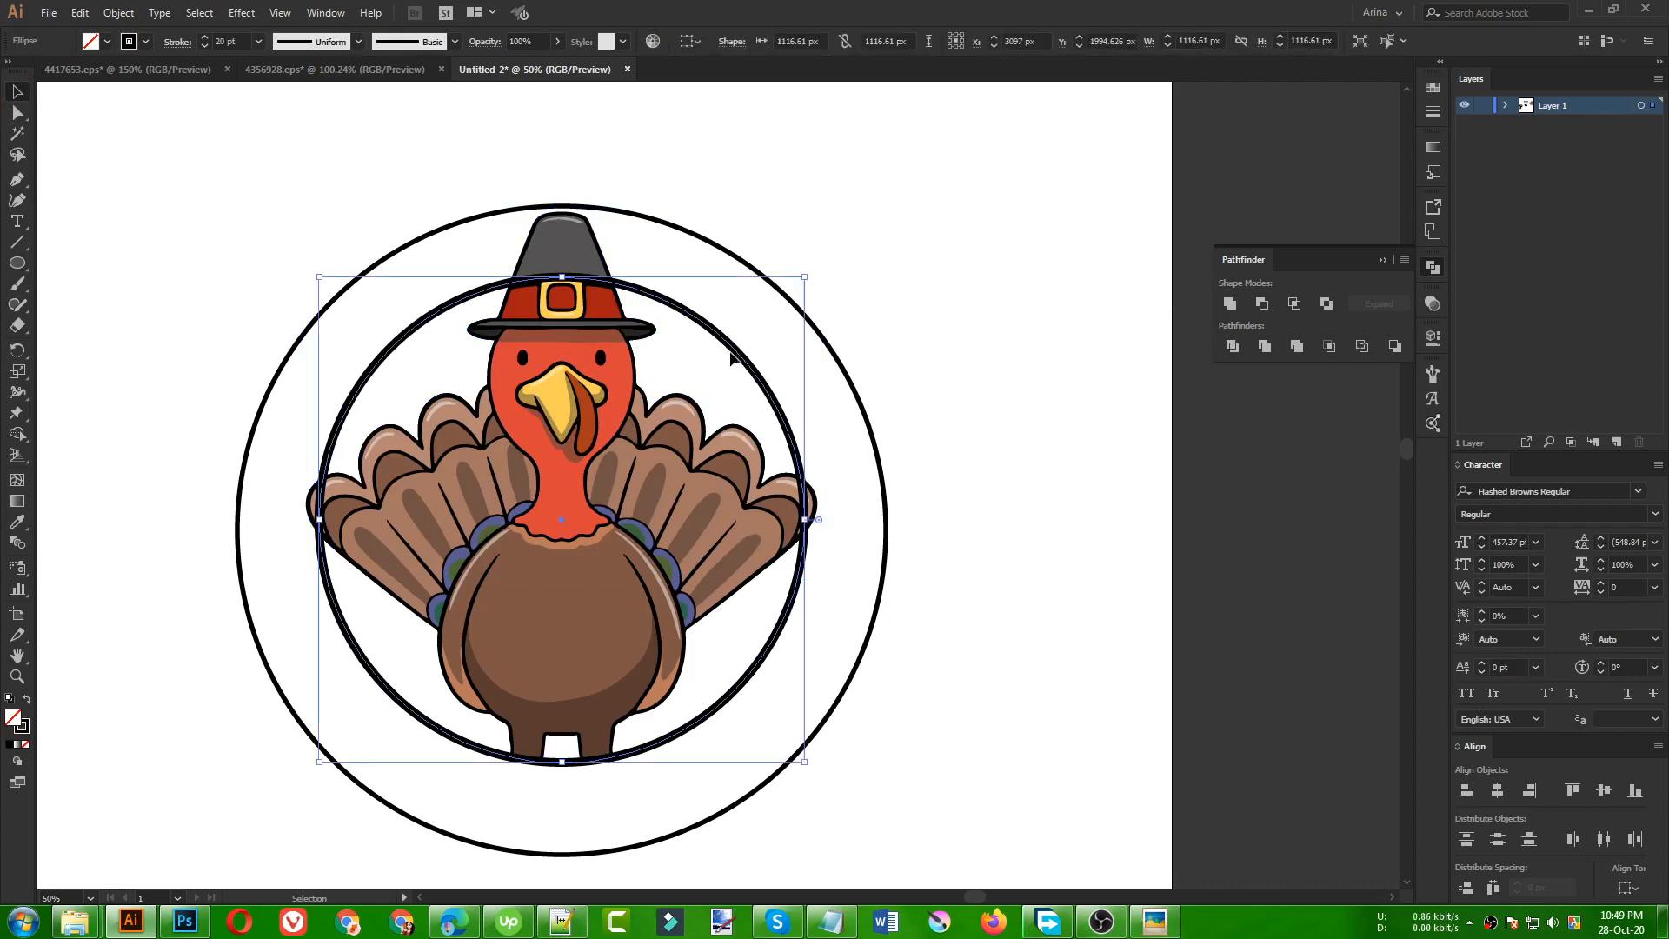
click(1433, 304)
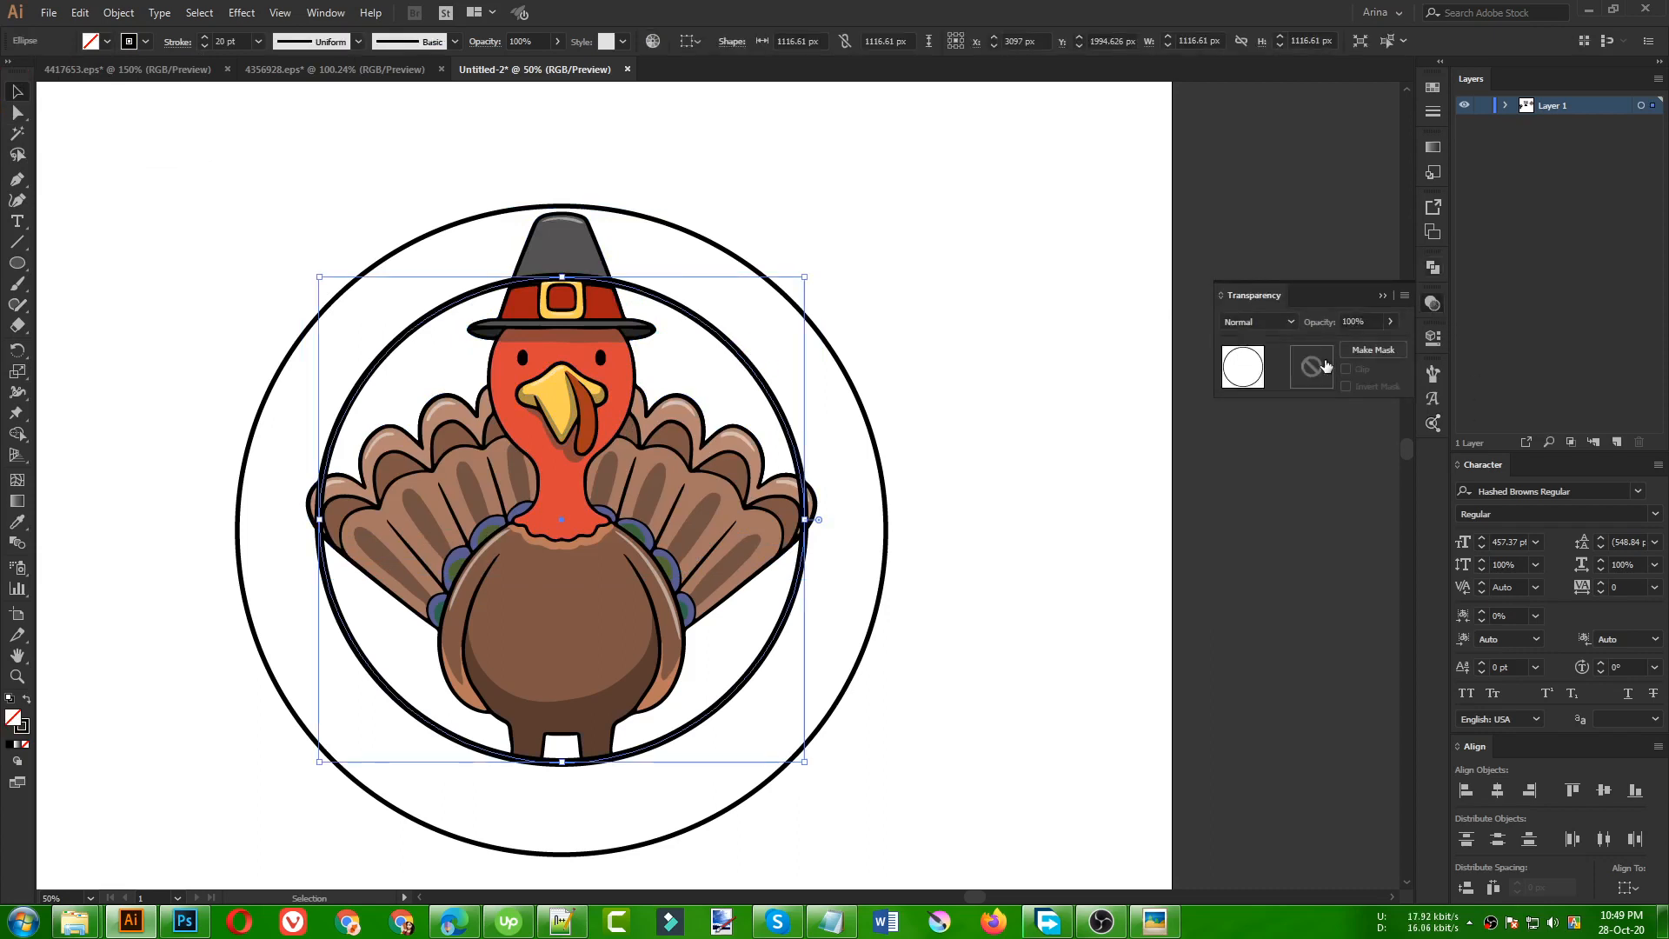
double_click(1327, 368)
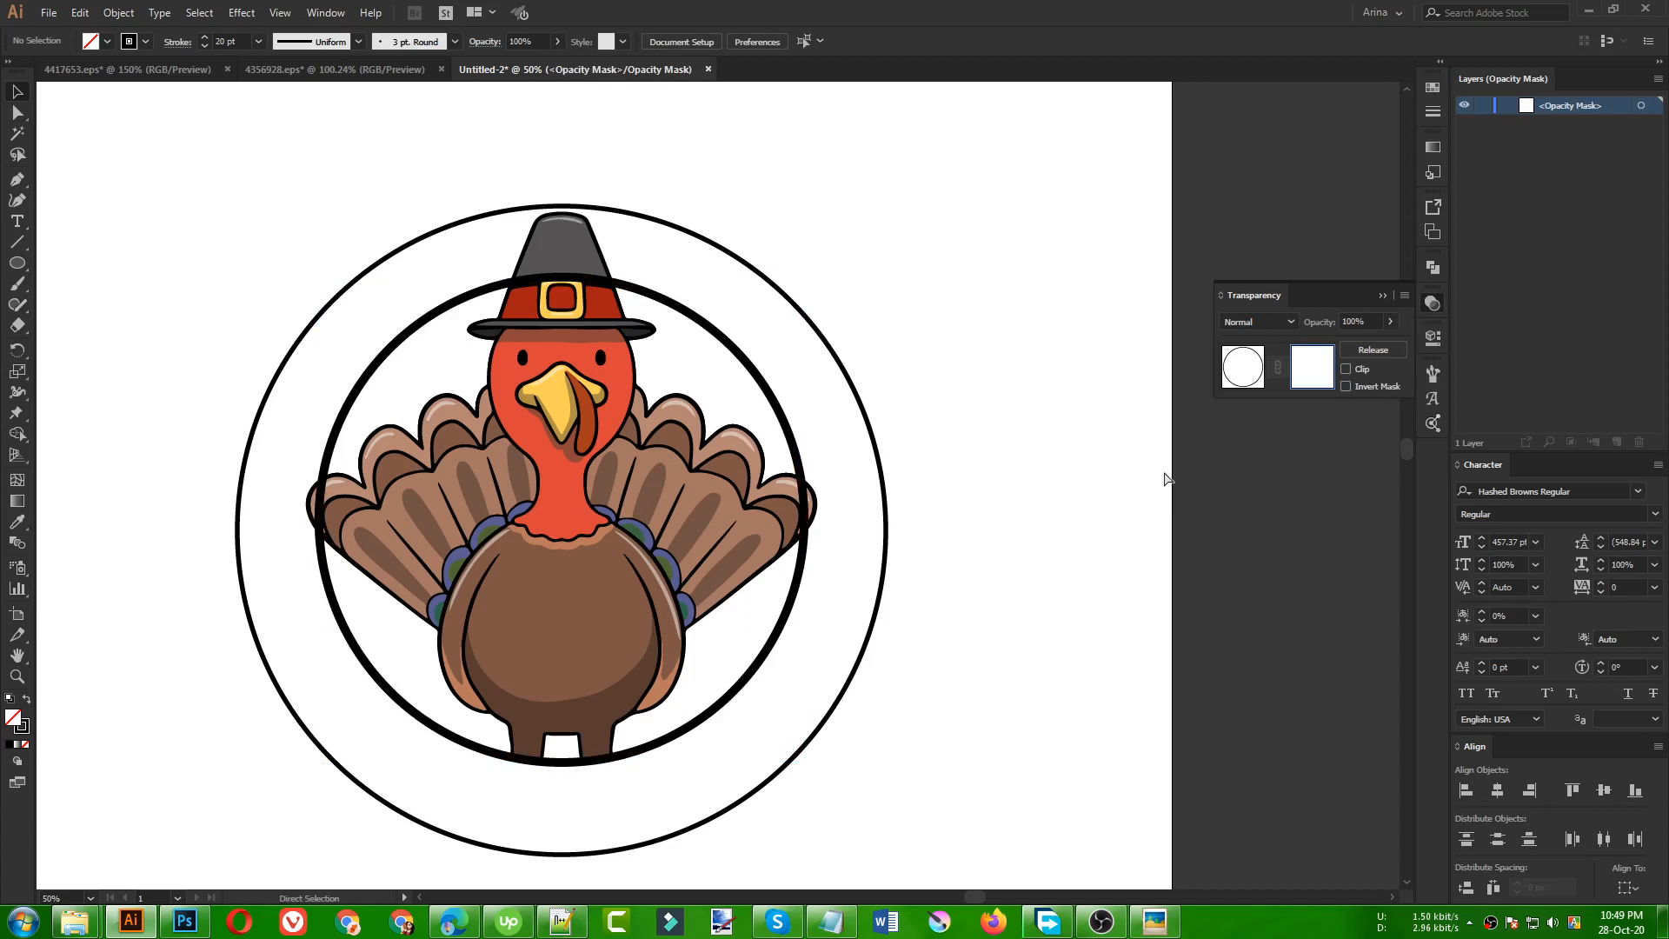
key(ctrl+f)
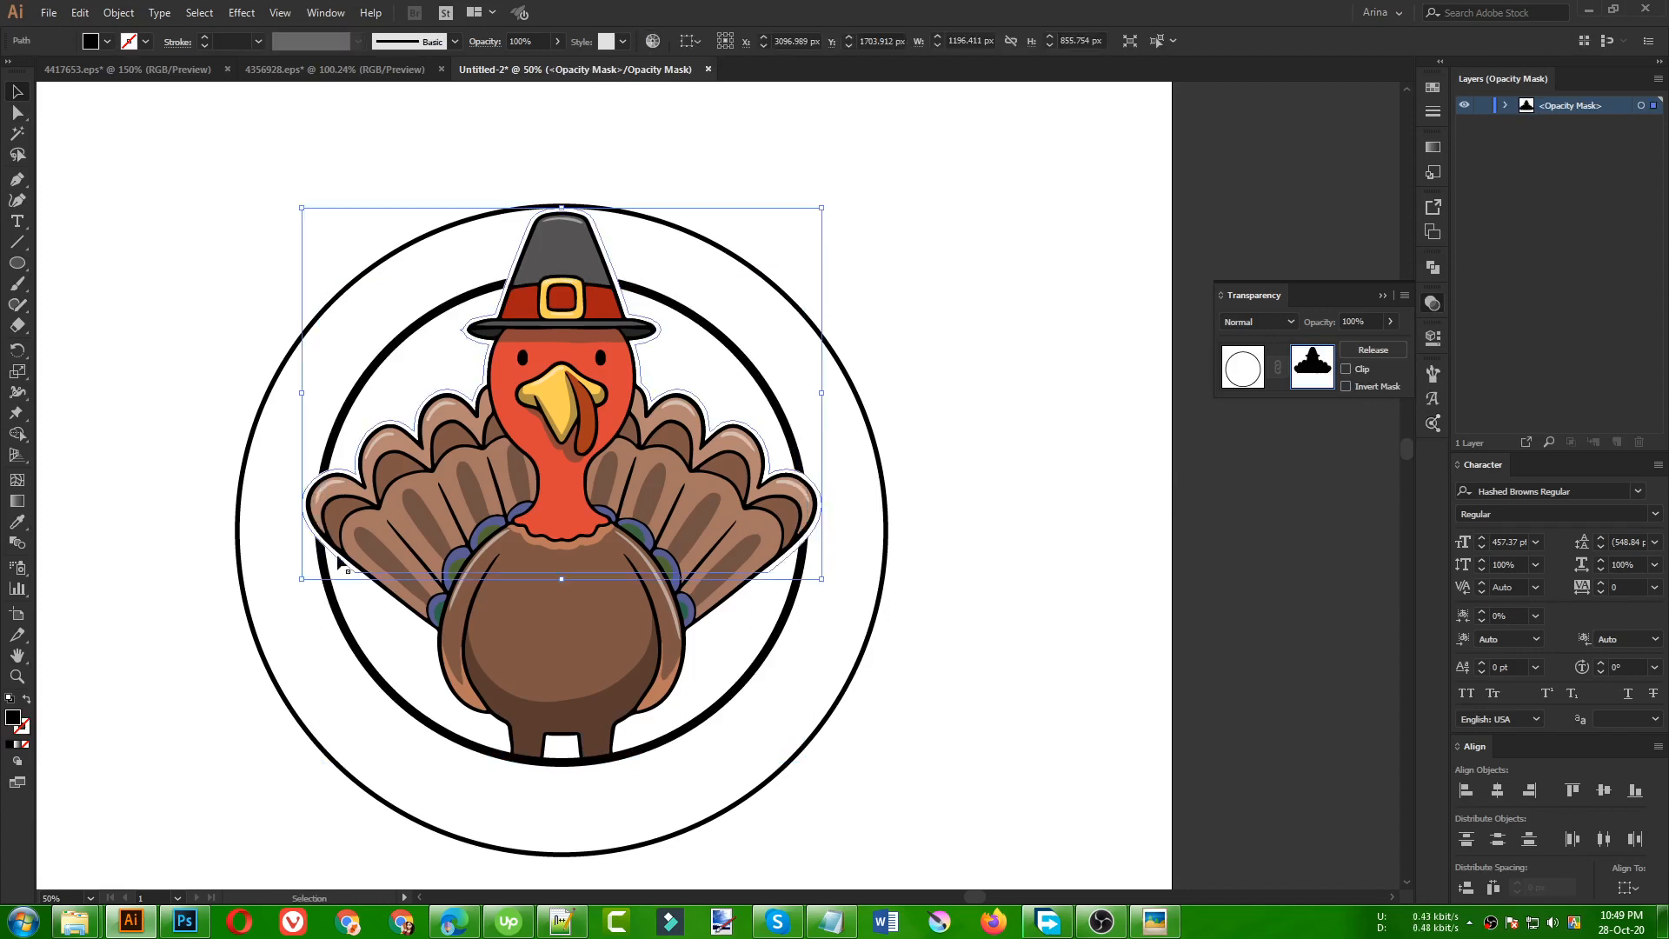
click(1015, 668)
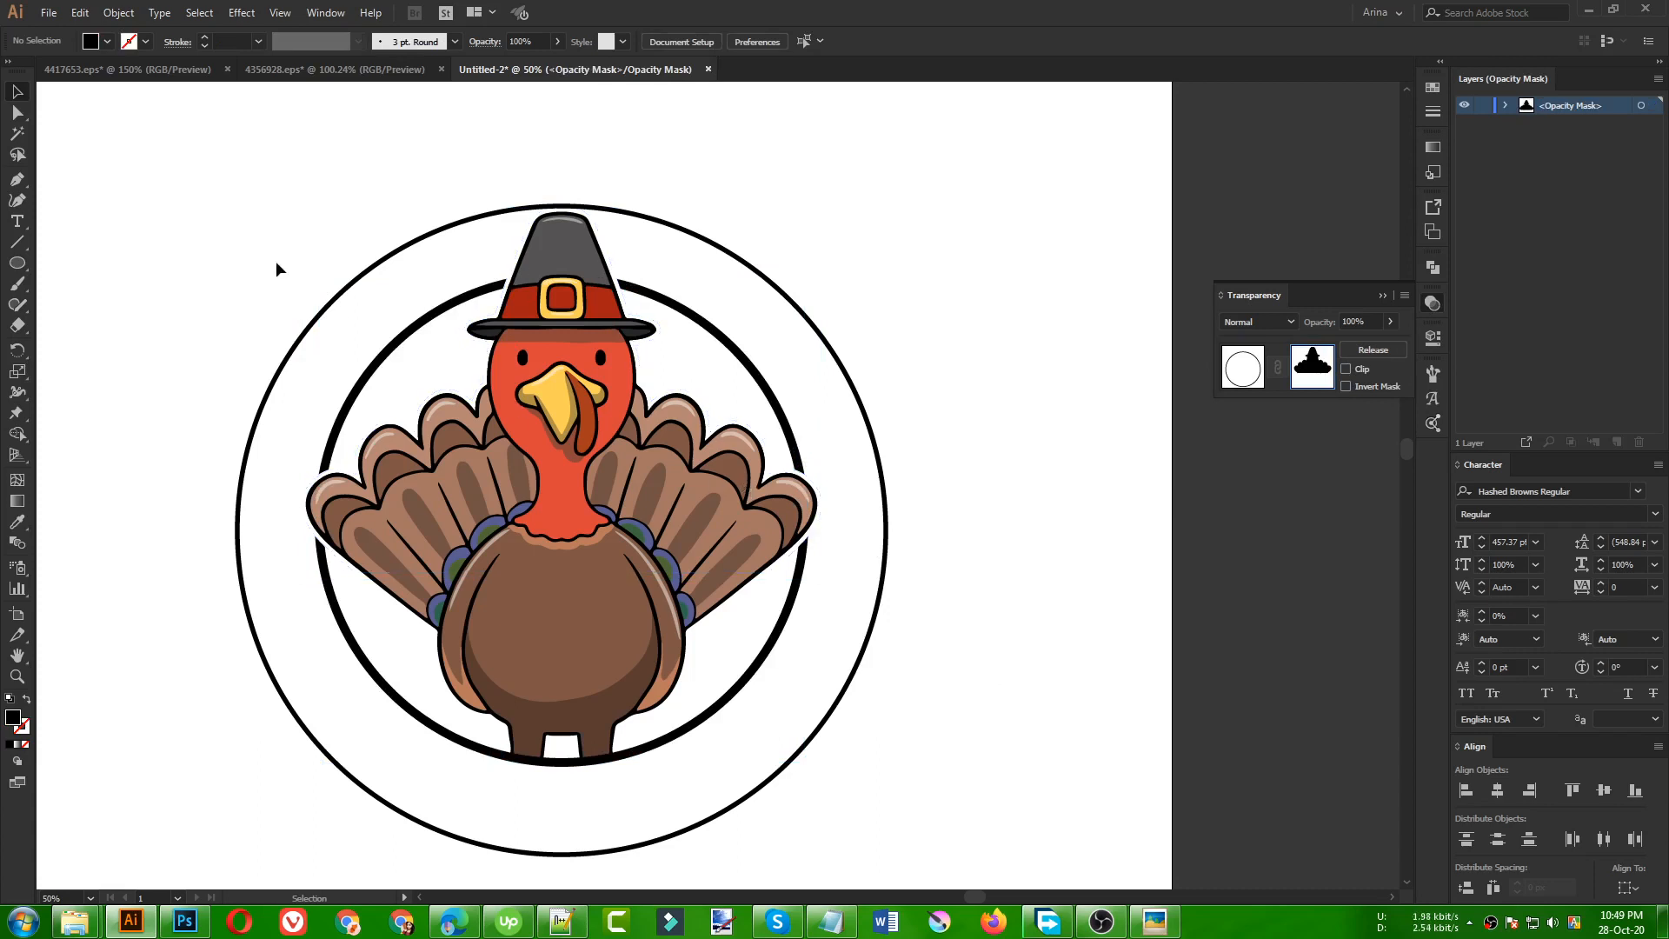
- Exit opacity mask editing on the inner circle, return to the artwork, and clear the selection
click(584, 484)
click(107, 42)
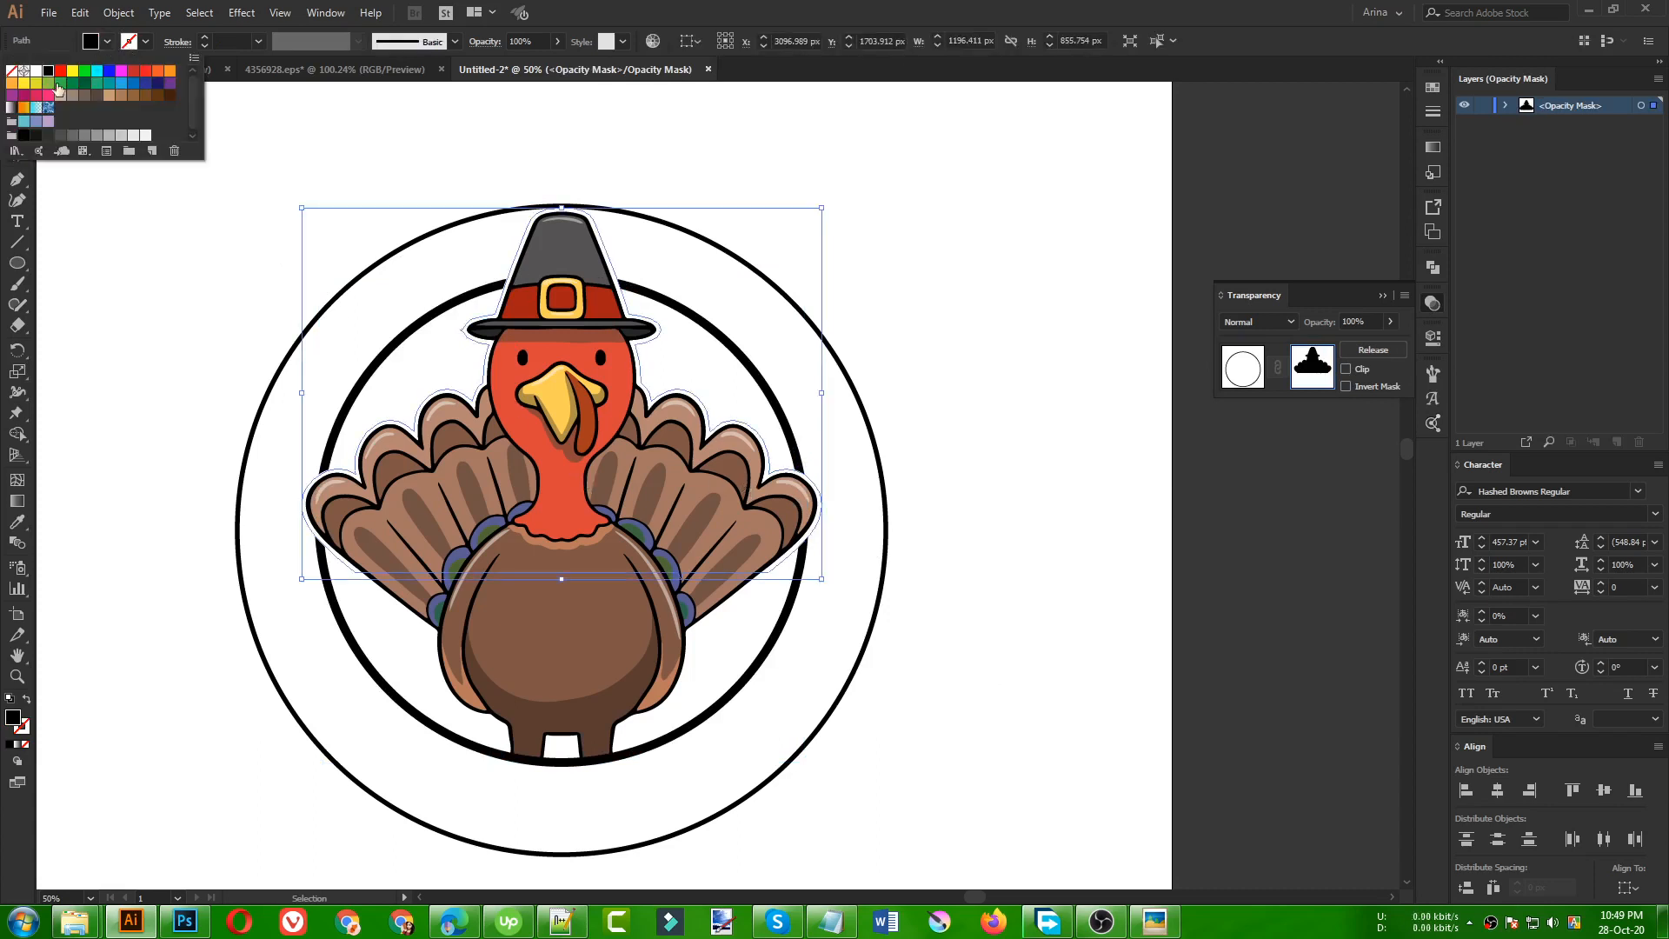
click(227, 263)
click(1242, 368)
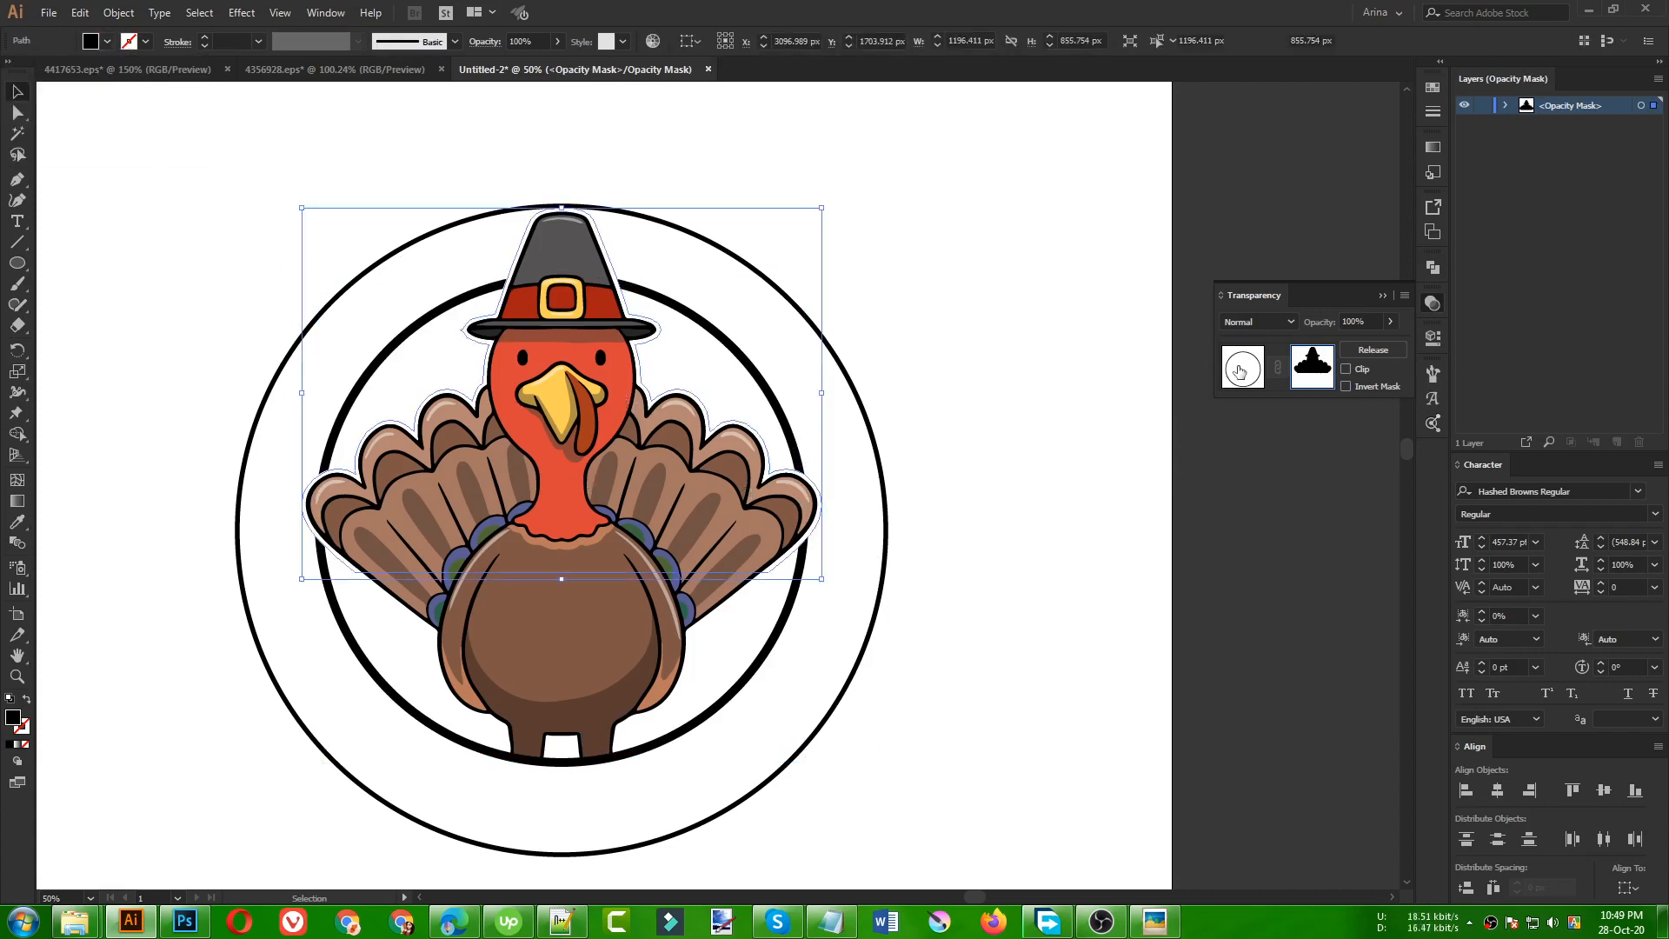
click(1033, 635)
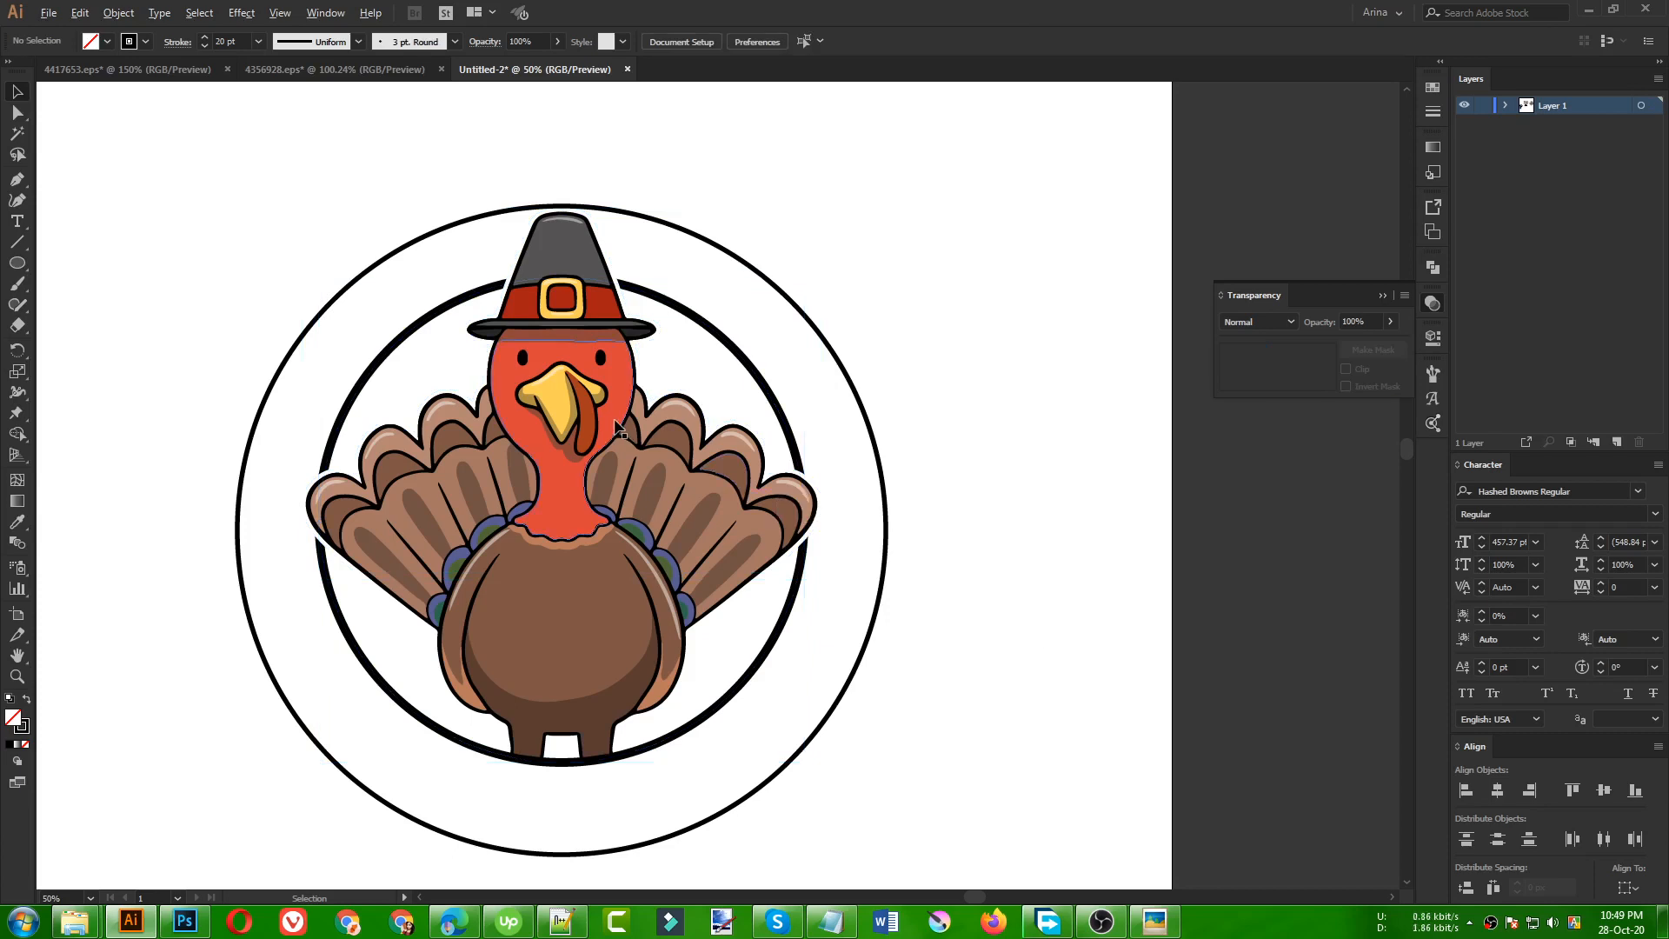
- Match the outer circle's stroke to the 20 pt inner circle with the Eyedropper
scroll(617, 428, down, 1)
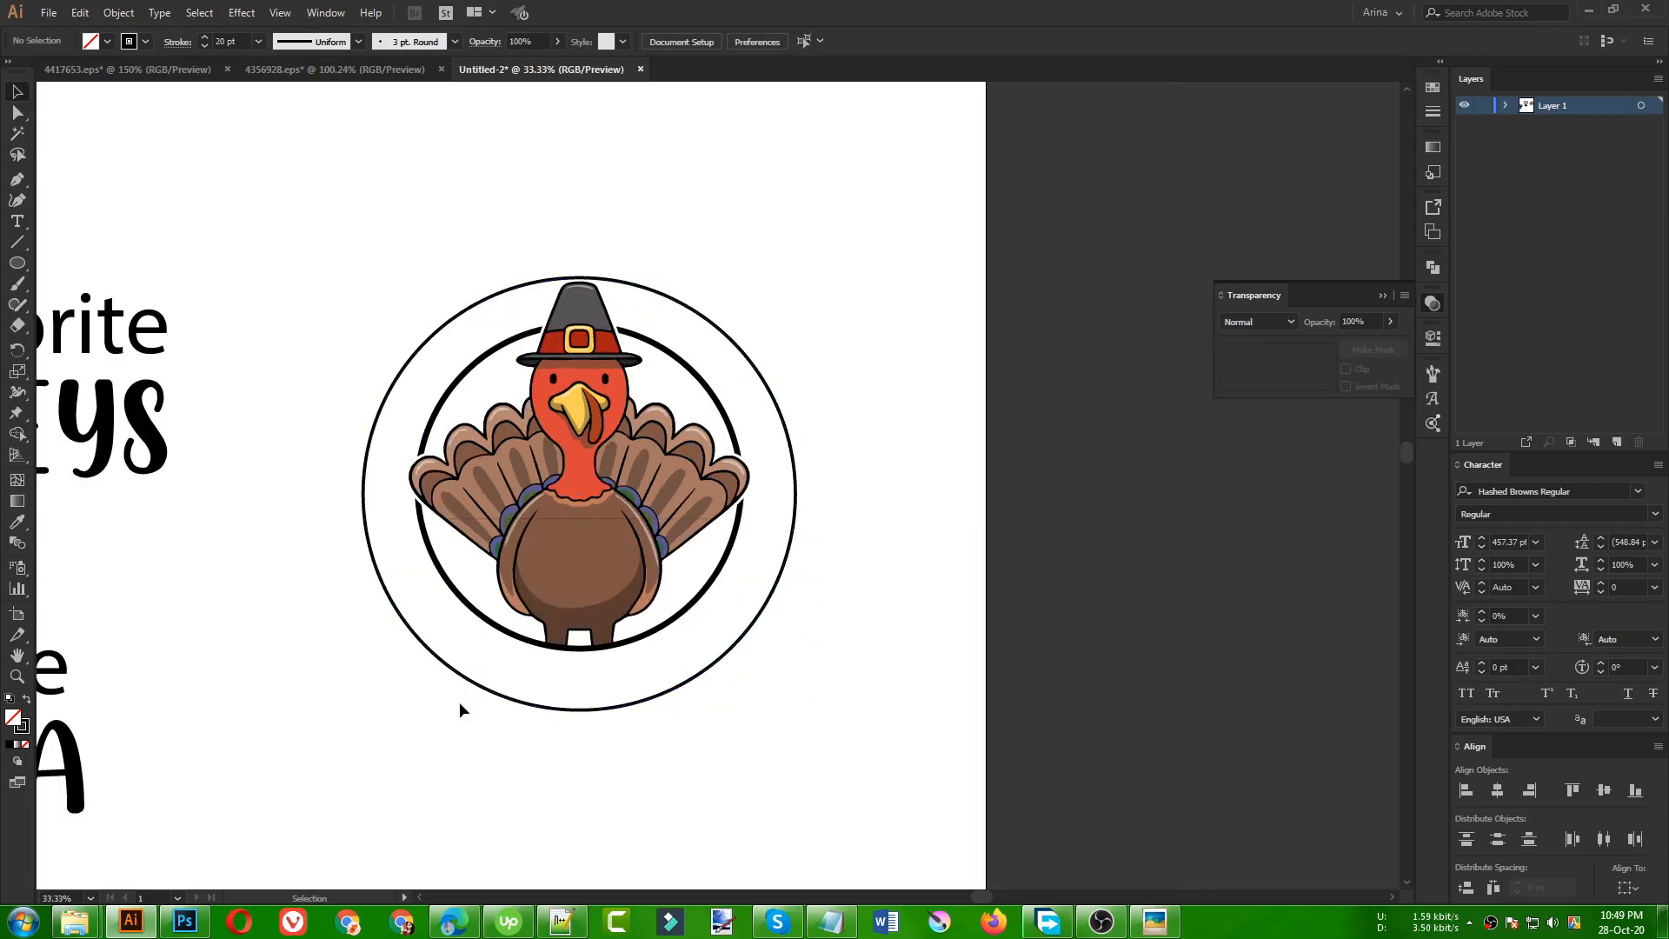
click(657, 707)
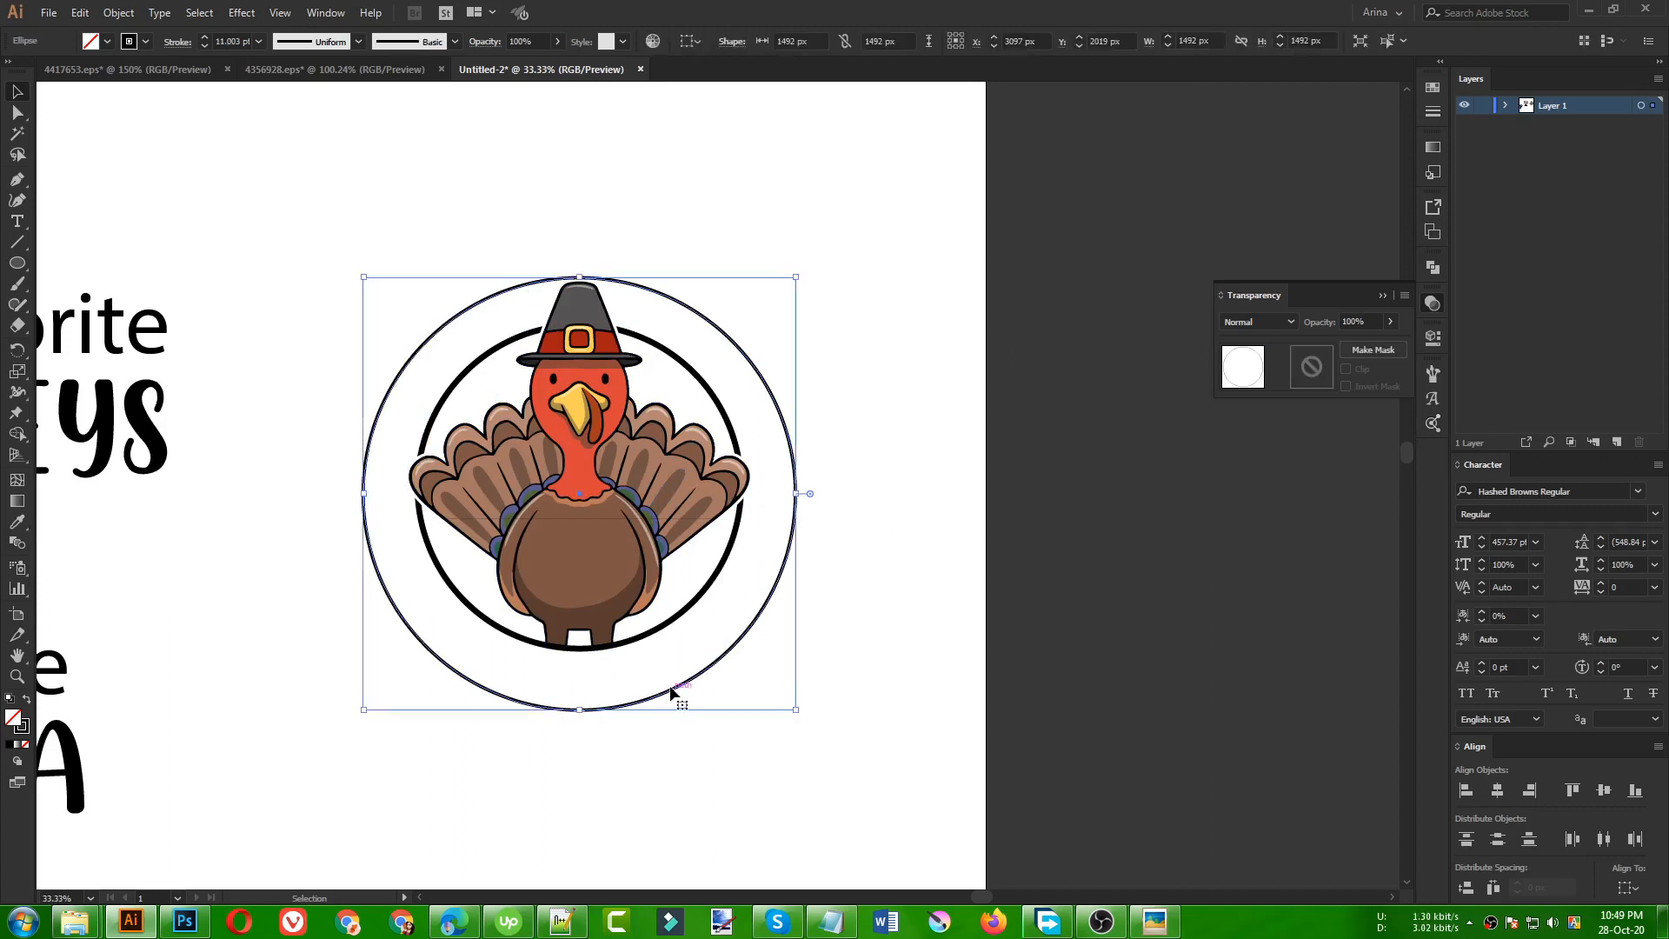
key(i)
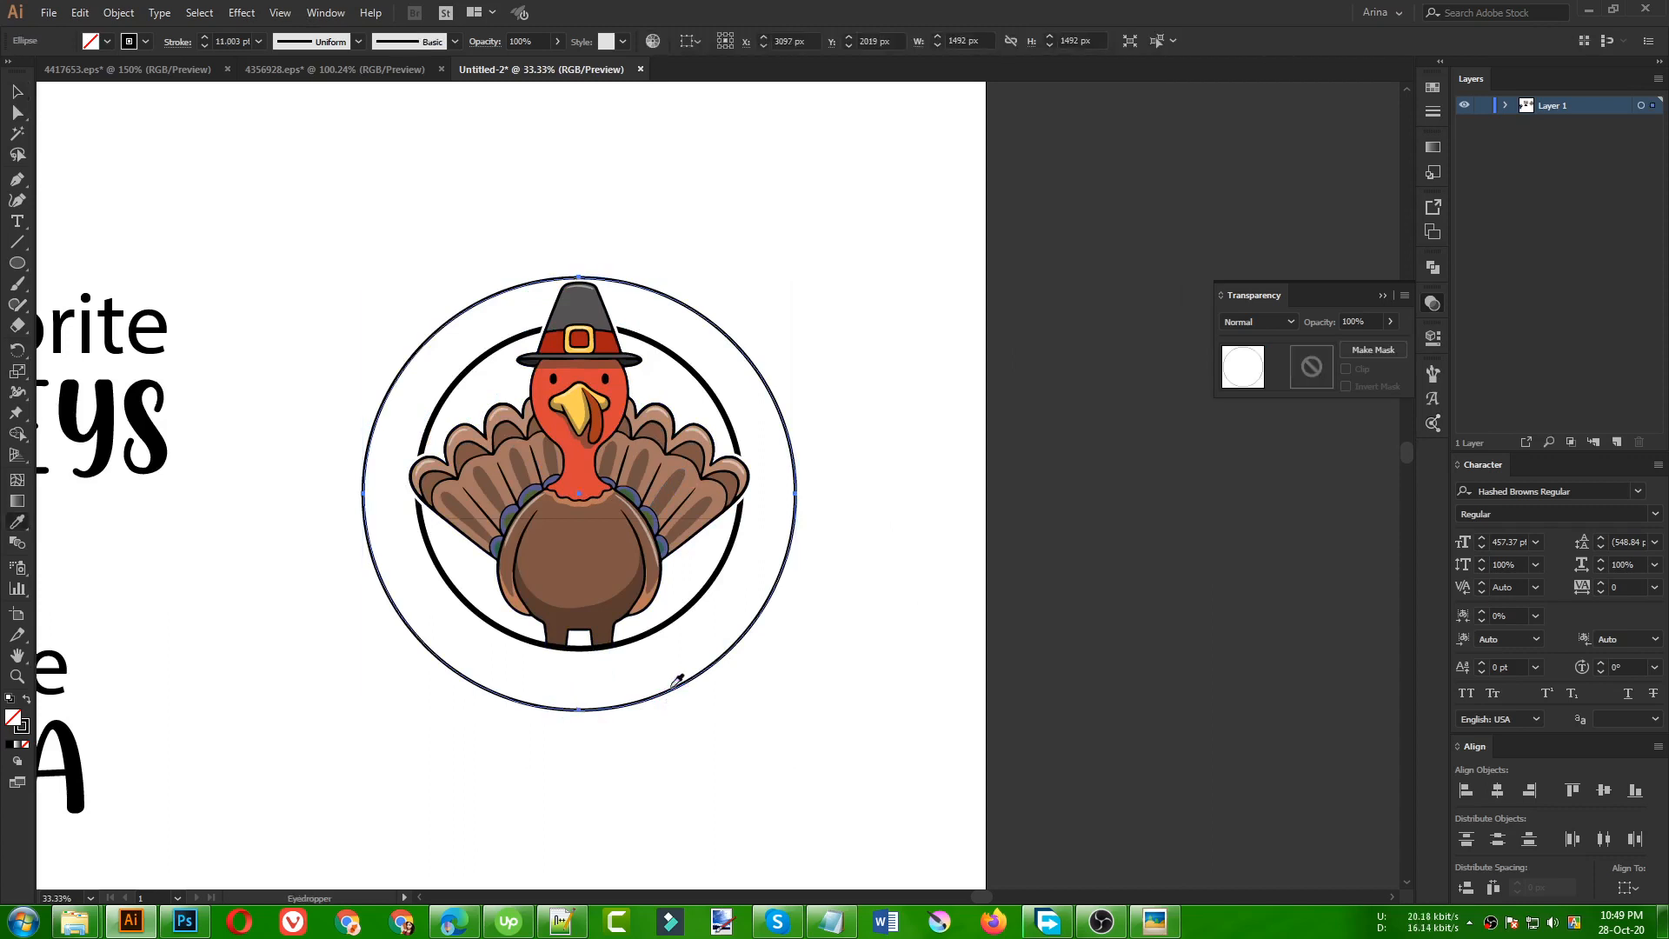
click(681, 355)
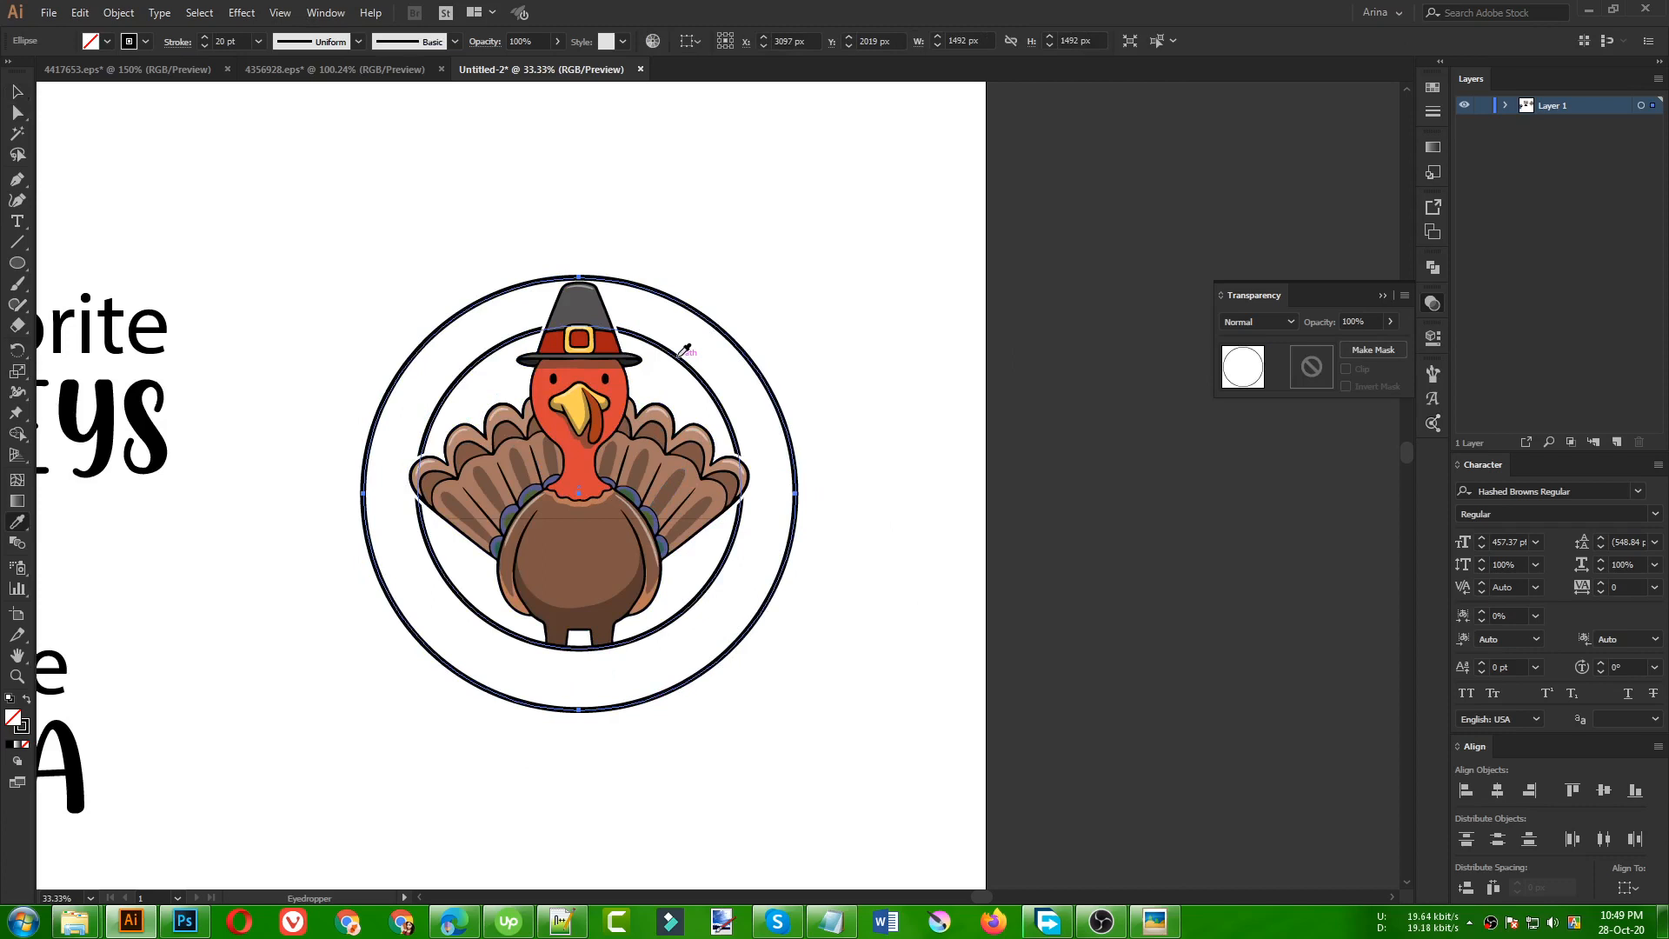
key(v)
click(588, 226)
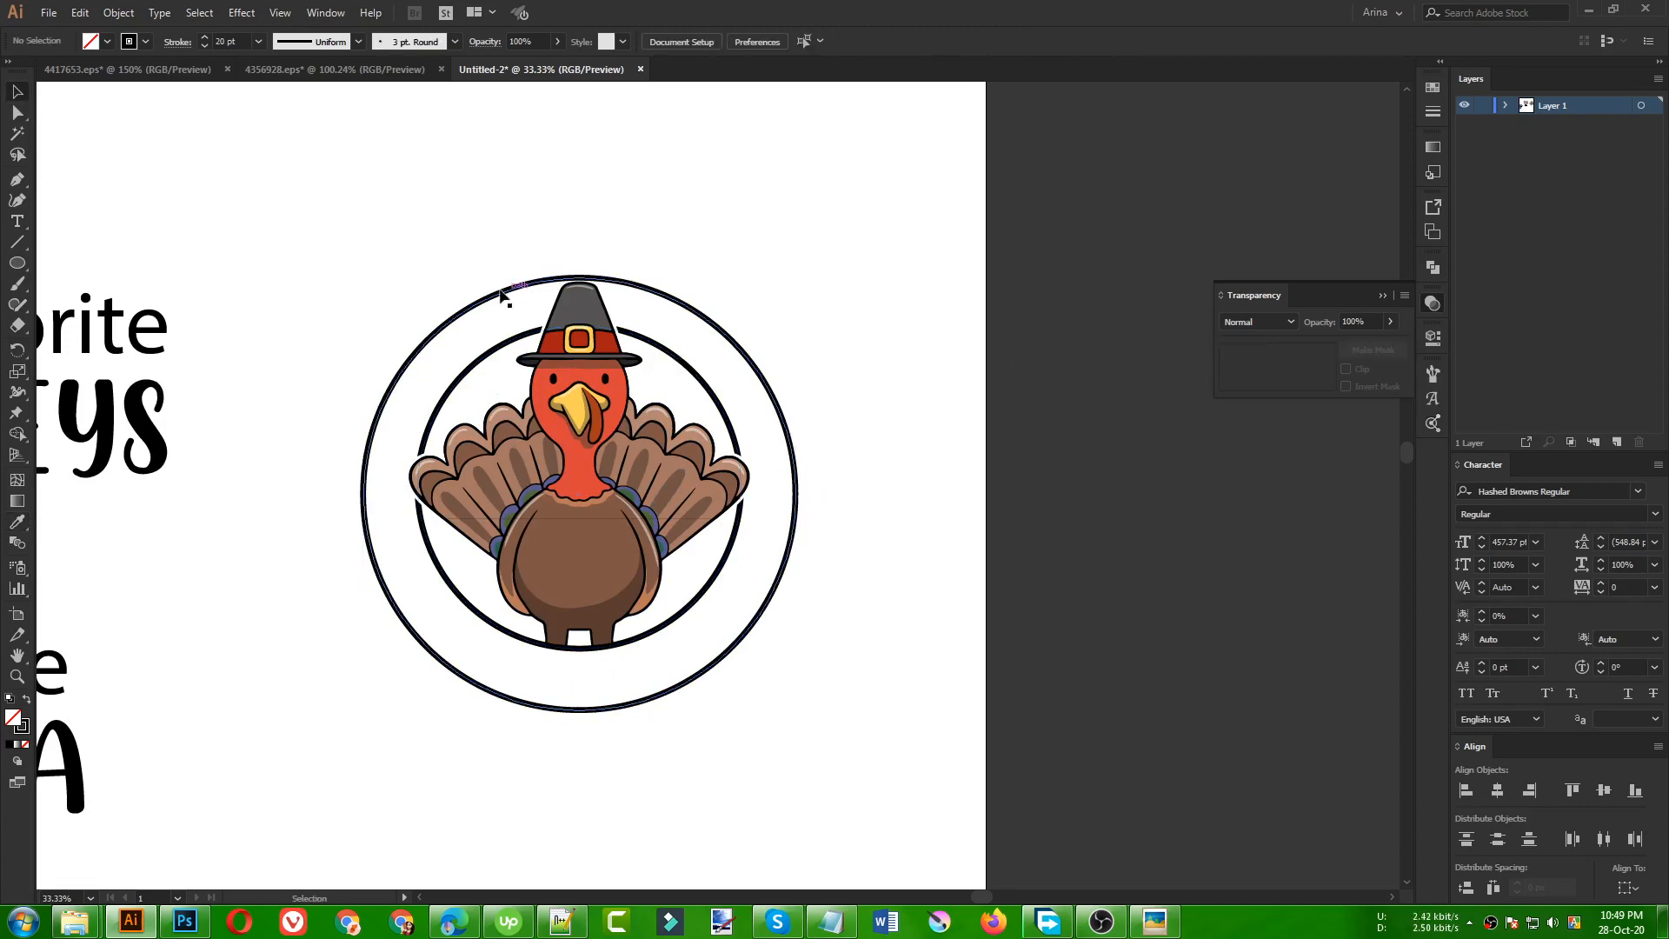
- Move the word TURKEYS out of the quote to below the circles and remove it
scroll(597, 411, down, 1)
drag(230, 428, 702, 778)
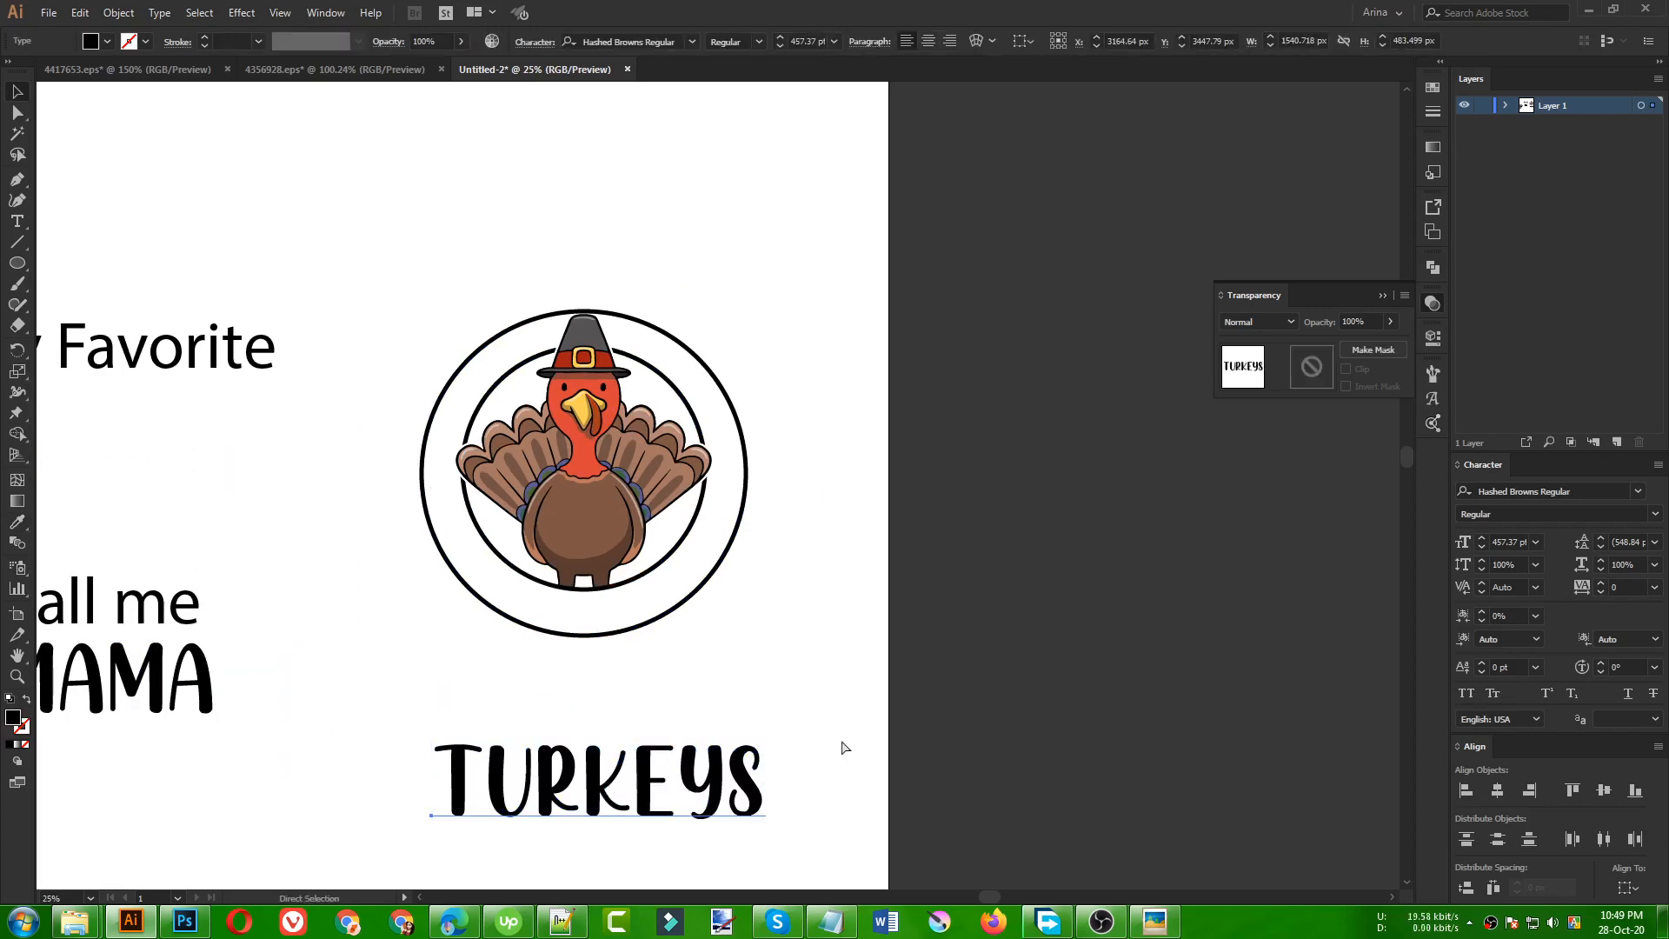
key(Delete)
- Add the text TURKEYS along the outer circle with Type on a Path, starting at its left anchor
scroll(636, 255, up, 1)
click(18, 220)
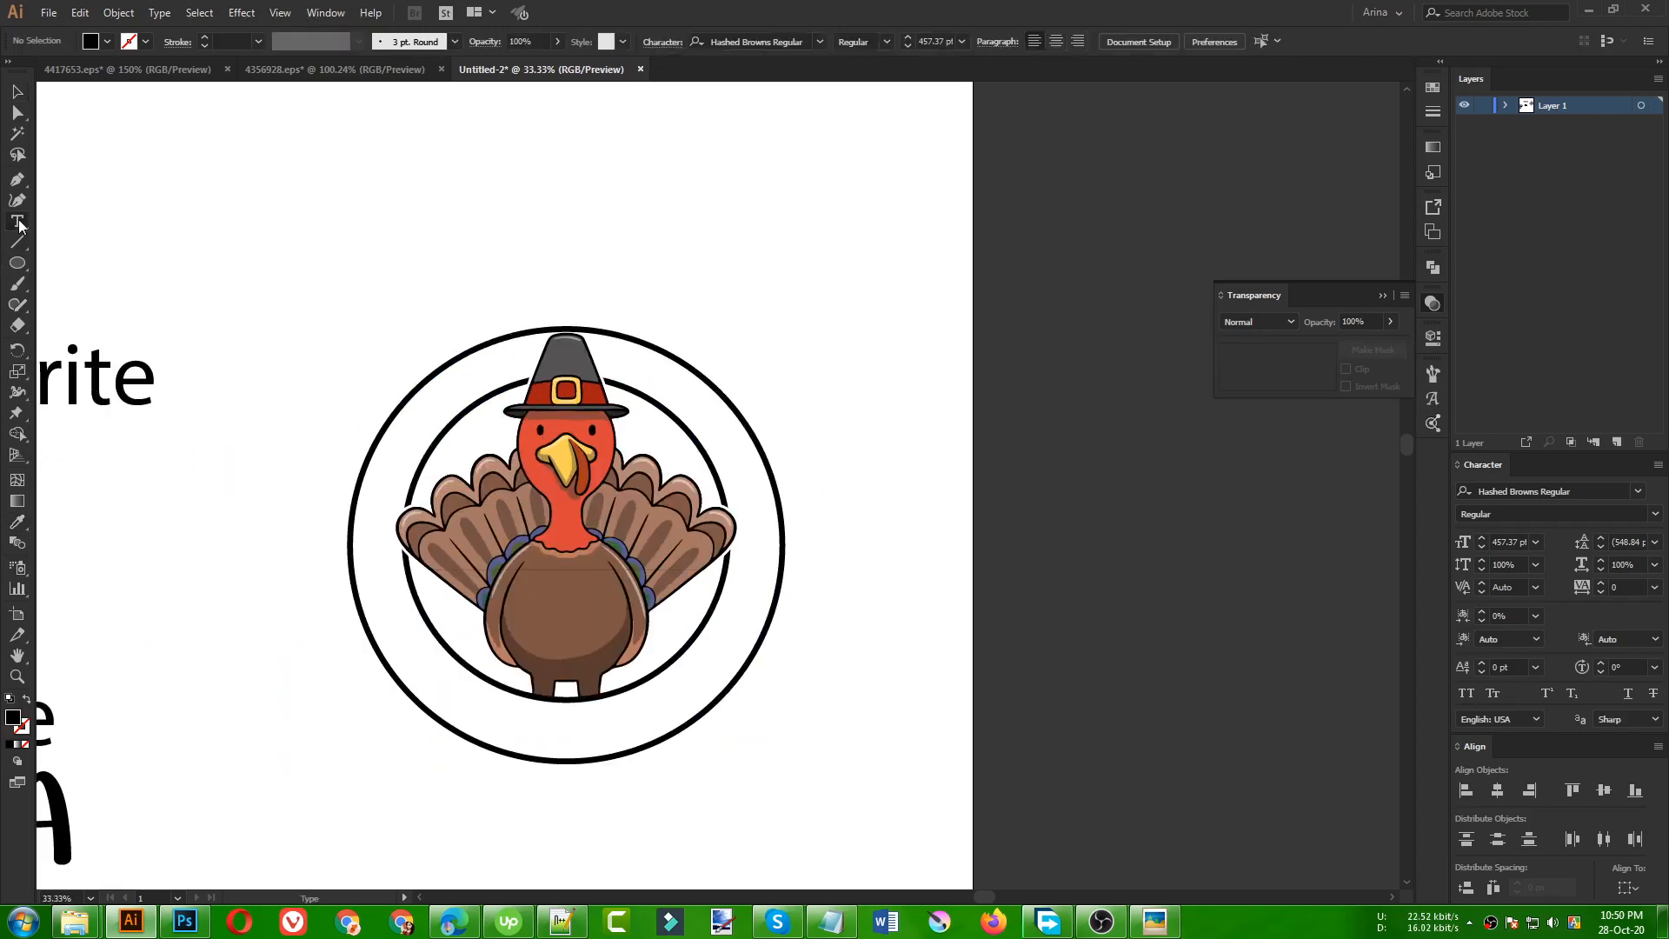
click(65, 268)
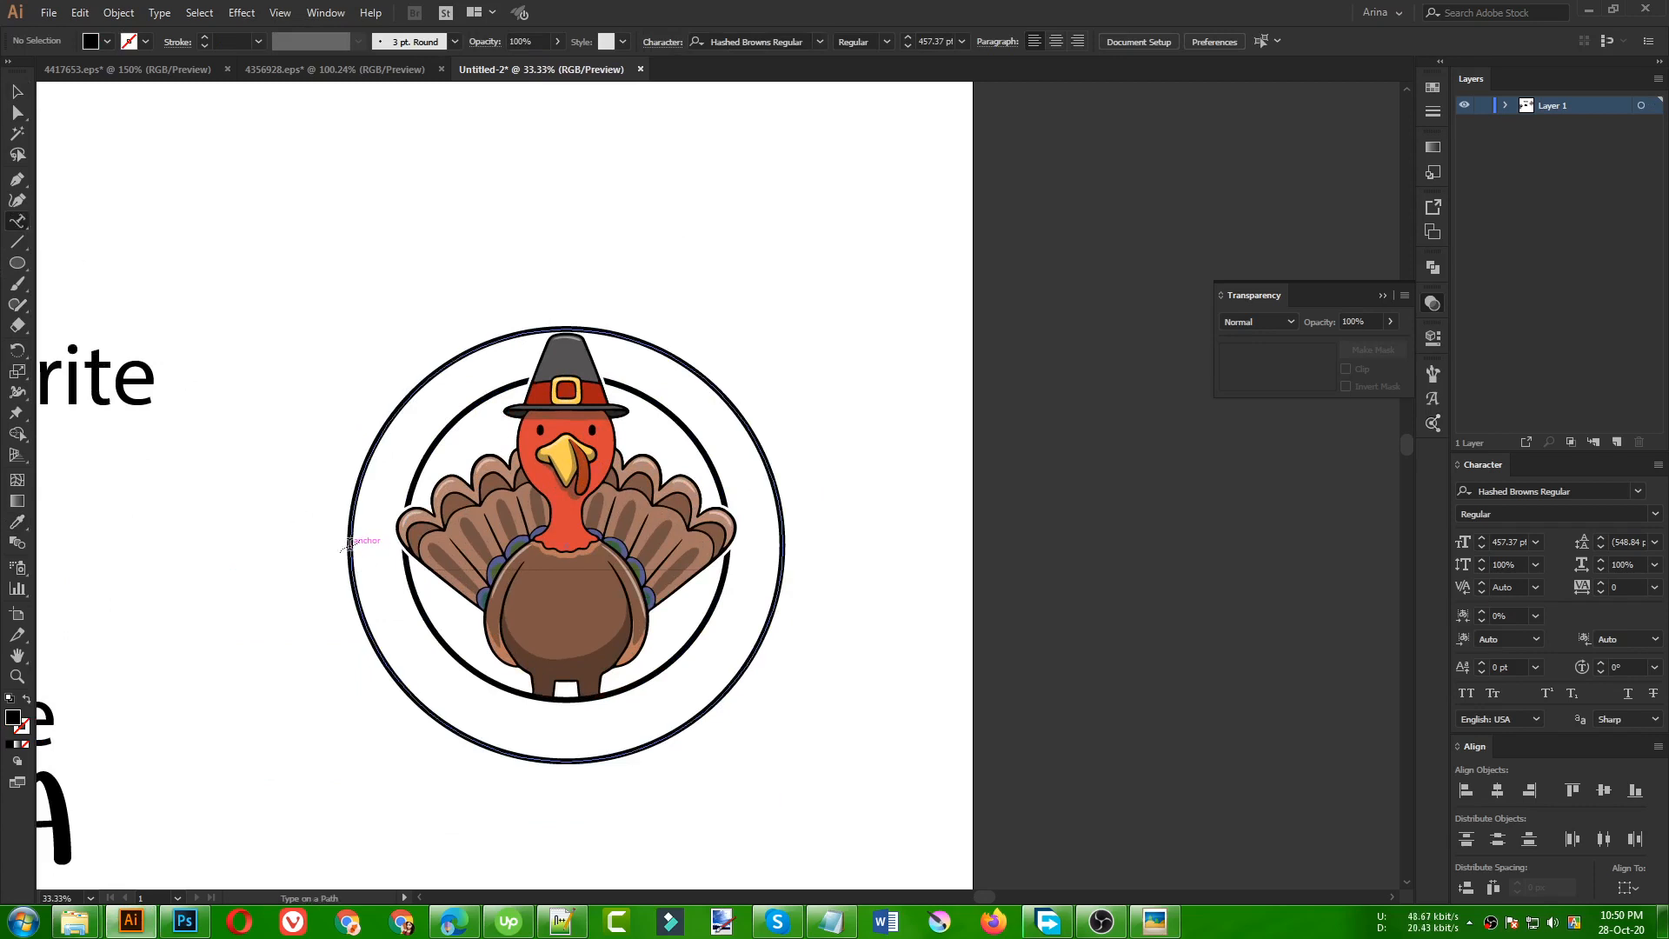
click(349, 543)
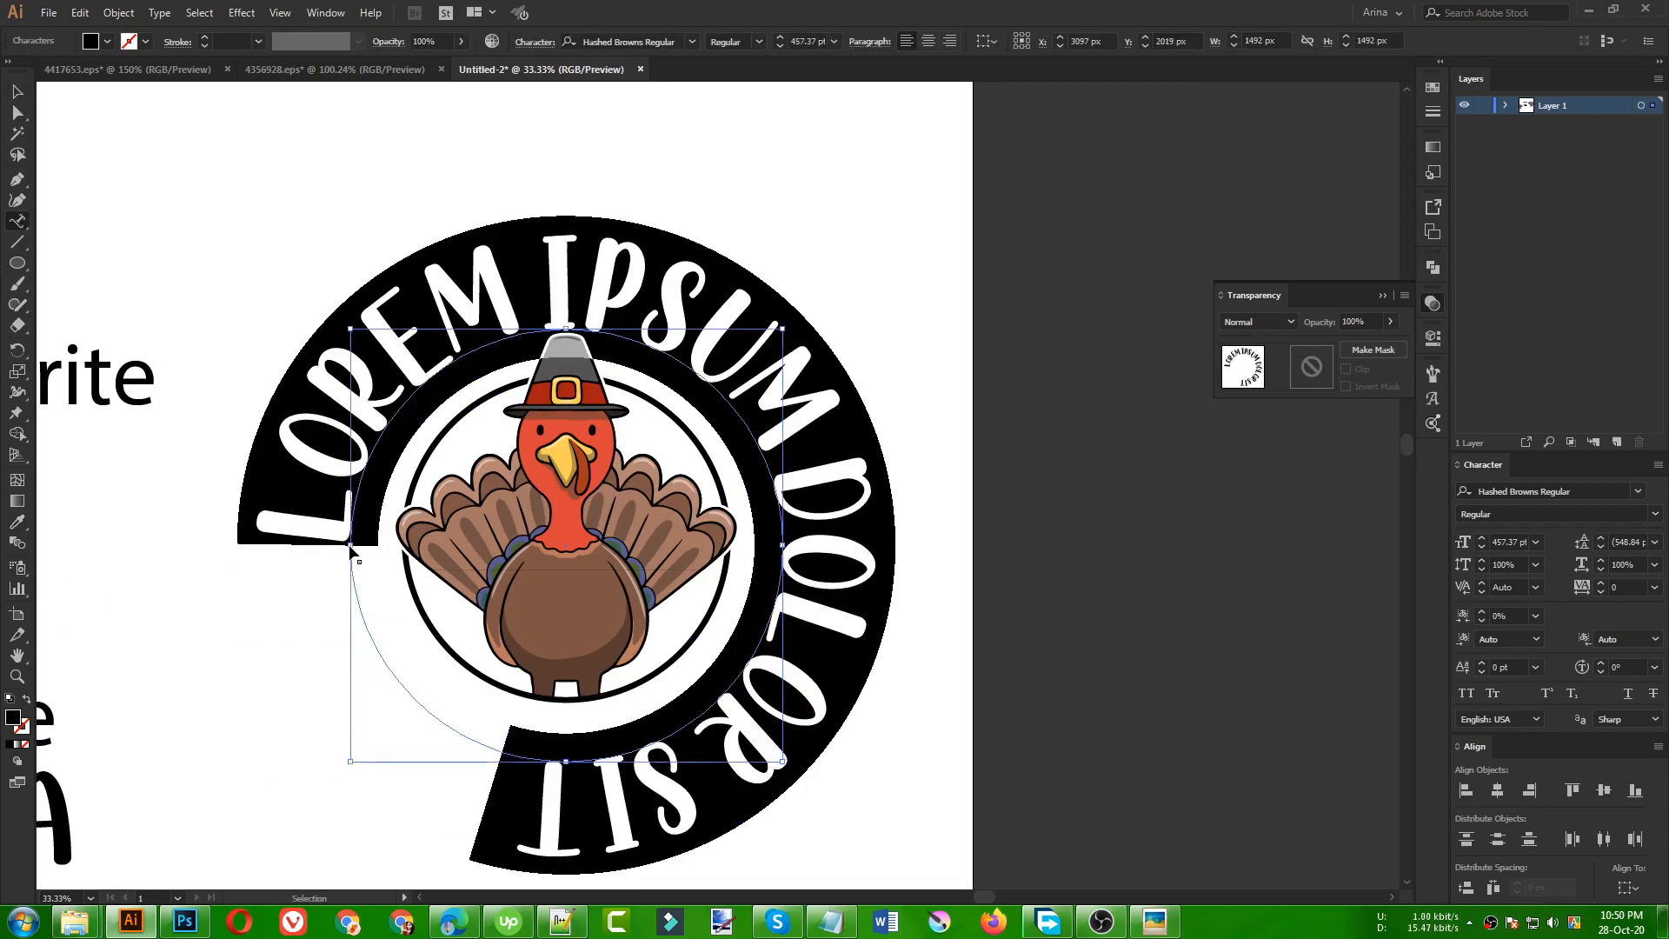
text(TURKEYS)
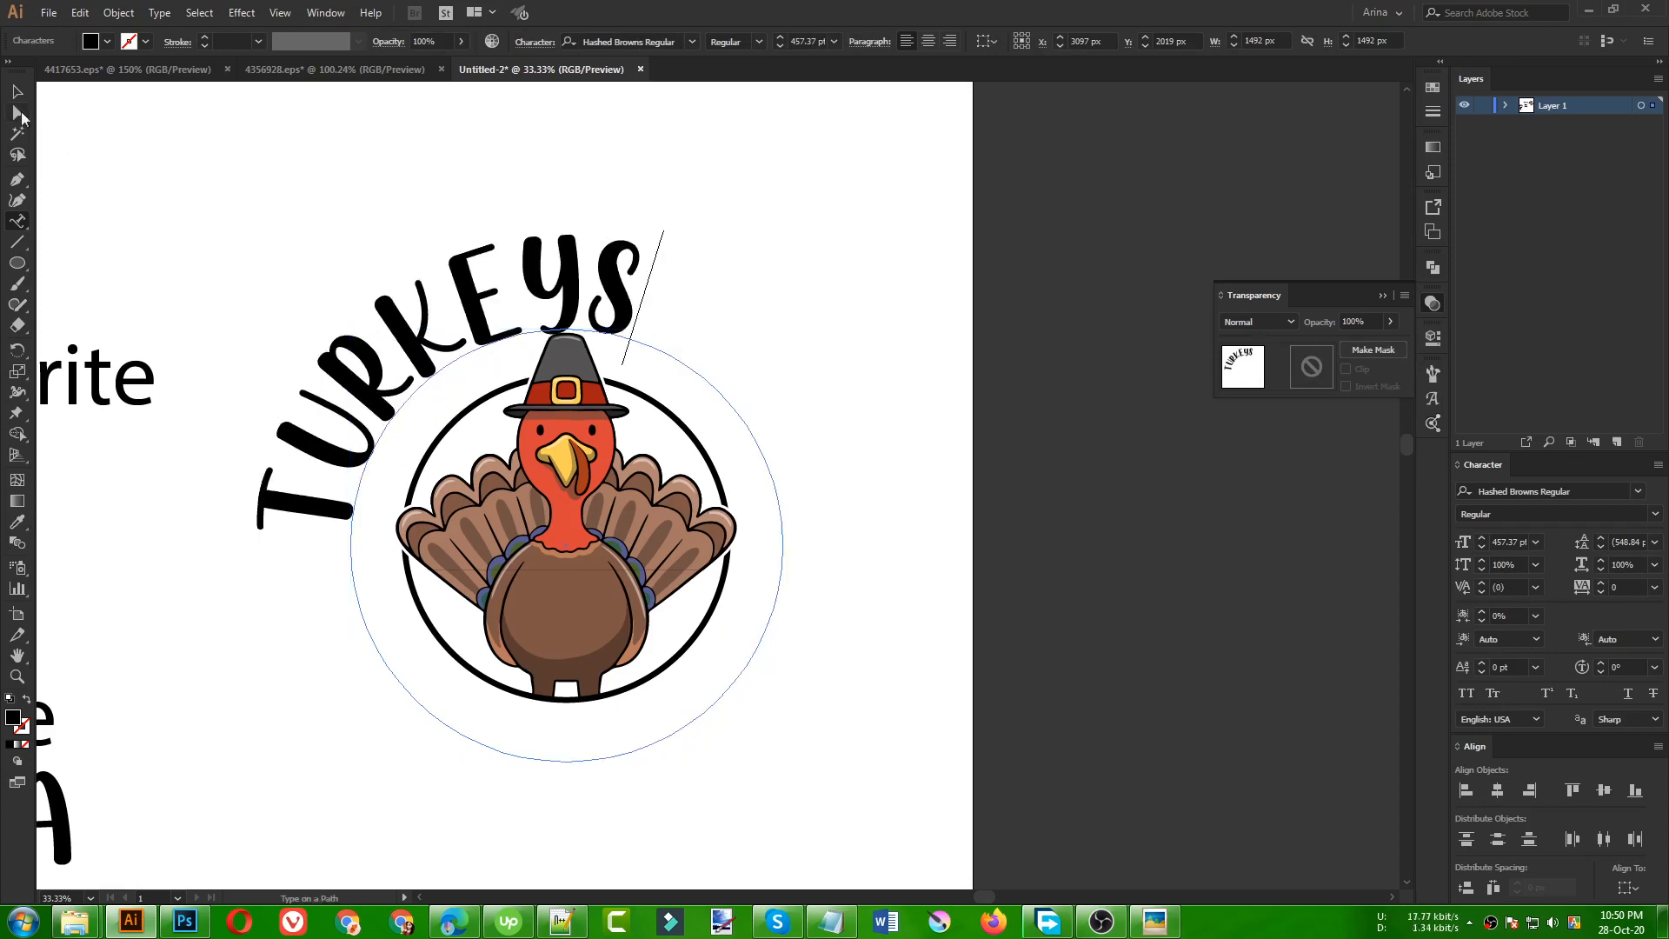
key(Escape)
- Center the TURKEYS path text over the circle's upper half and set its font size to 380 pt
click(278, 549)
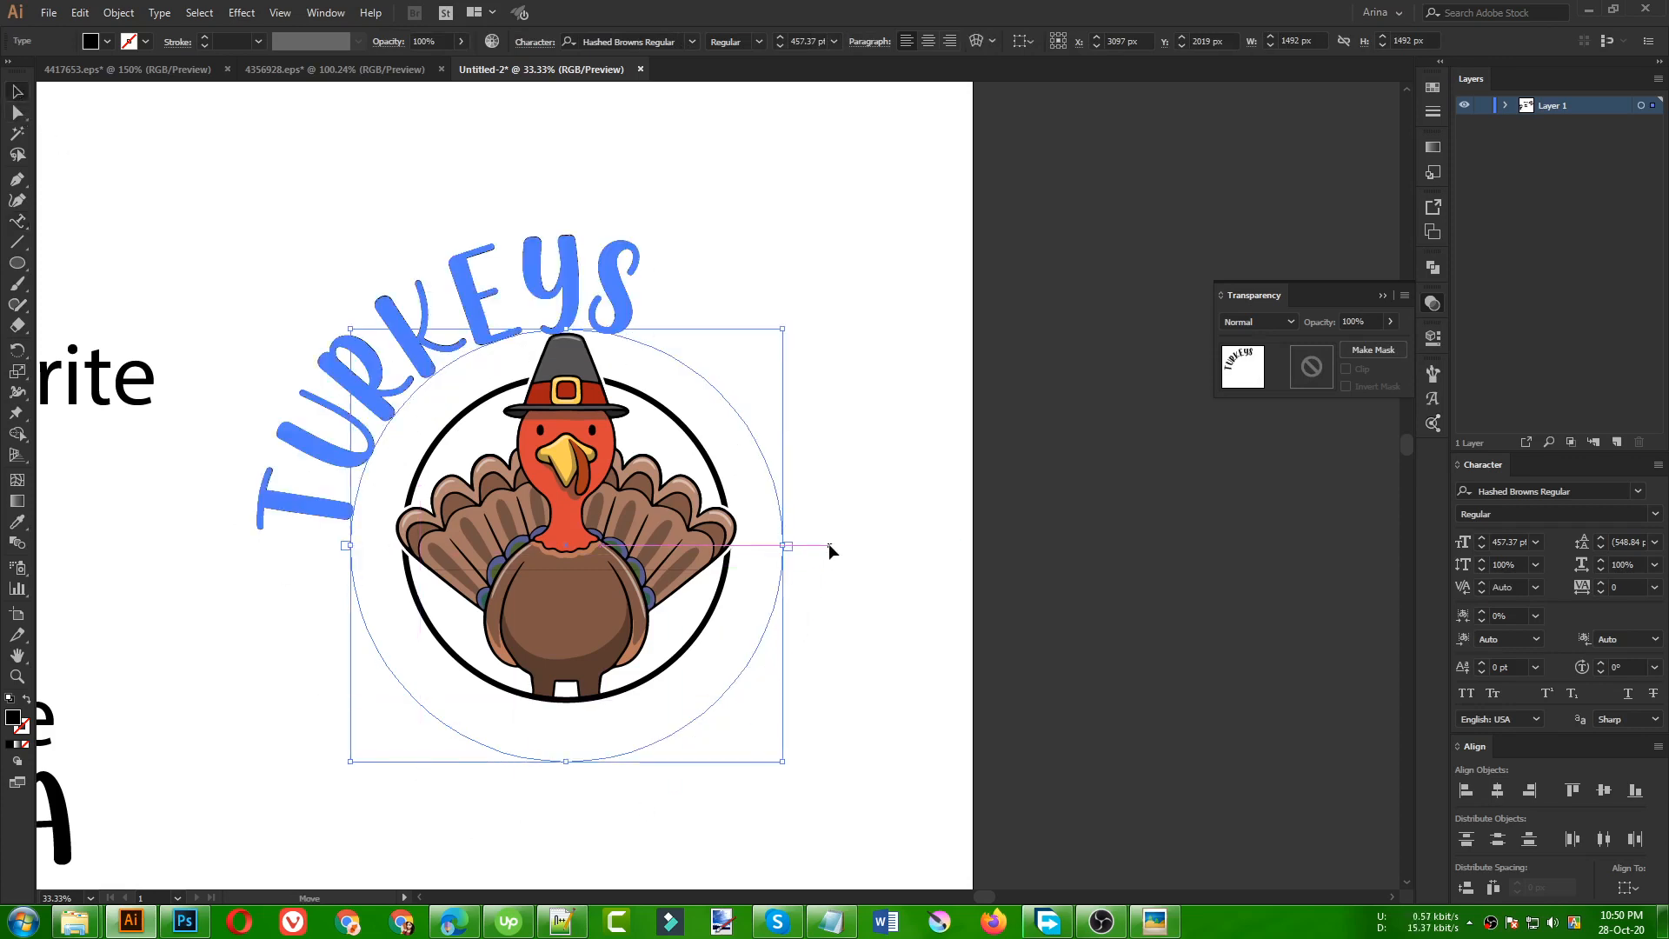
drag(829, 545, 830, 545)
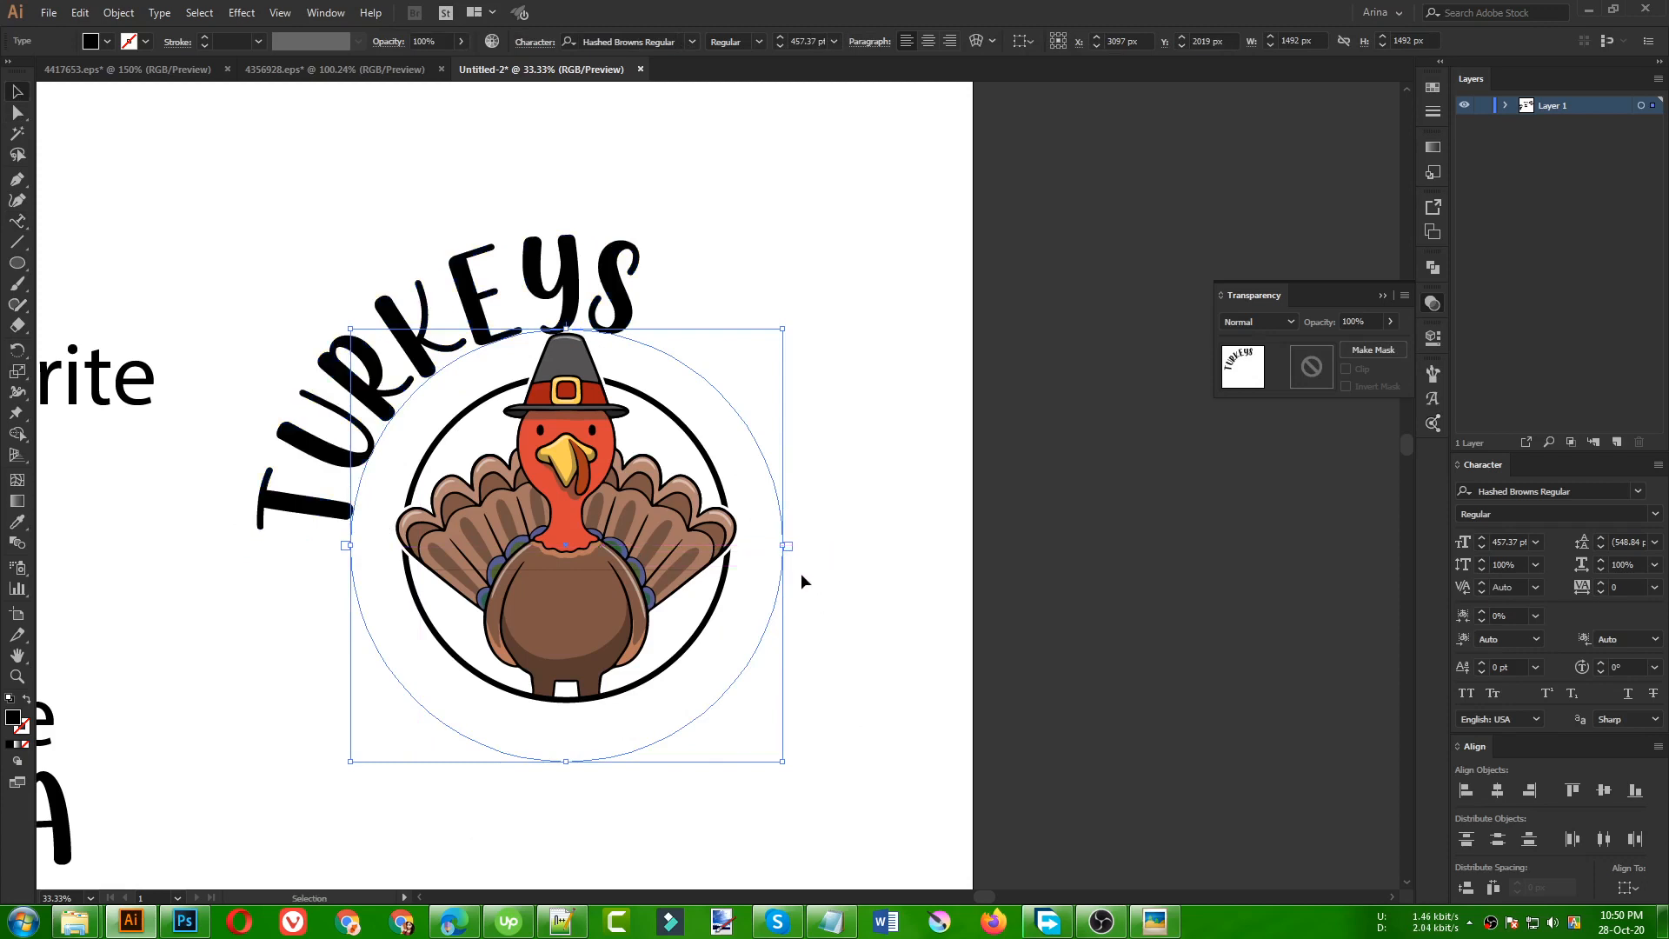
click(928, 42)
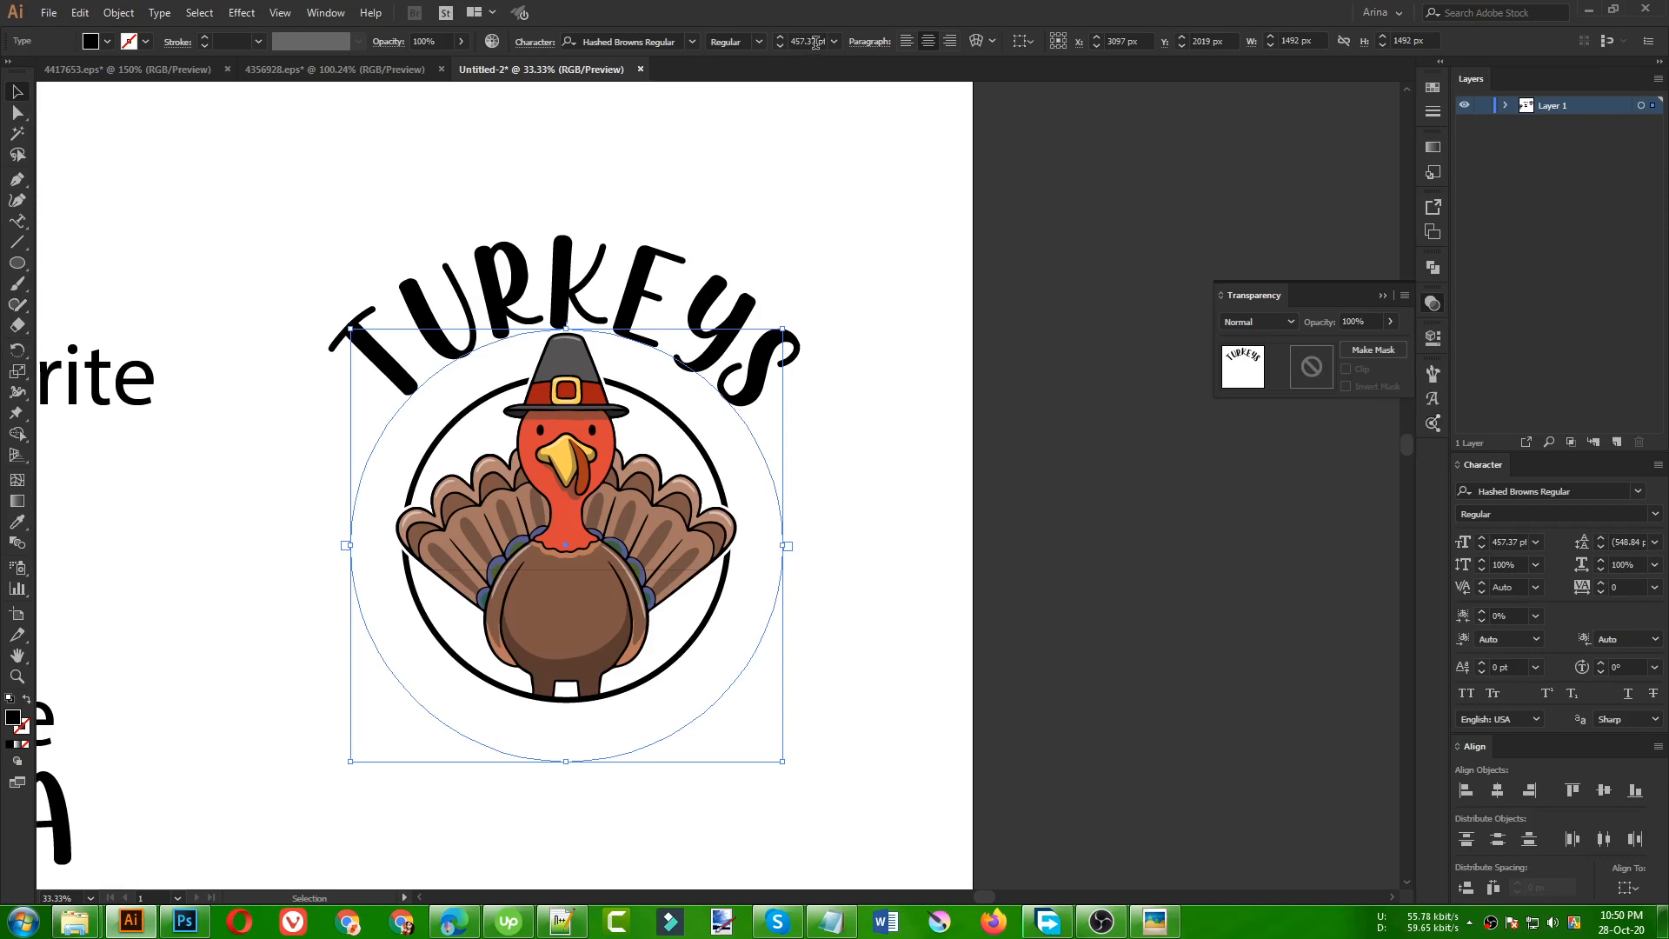
scroll(816, 42, down, 10)
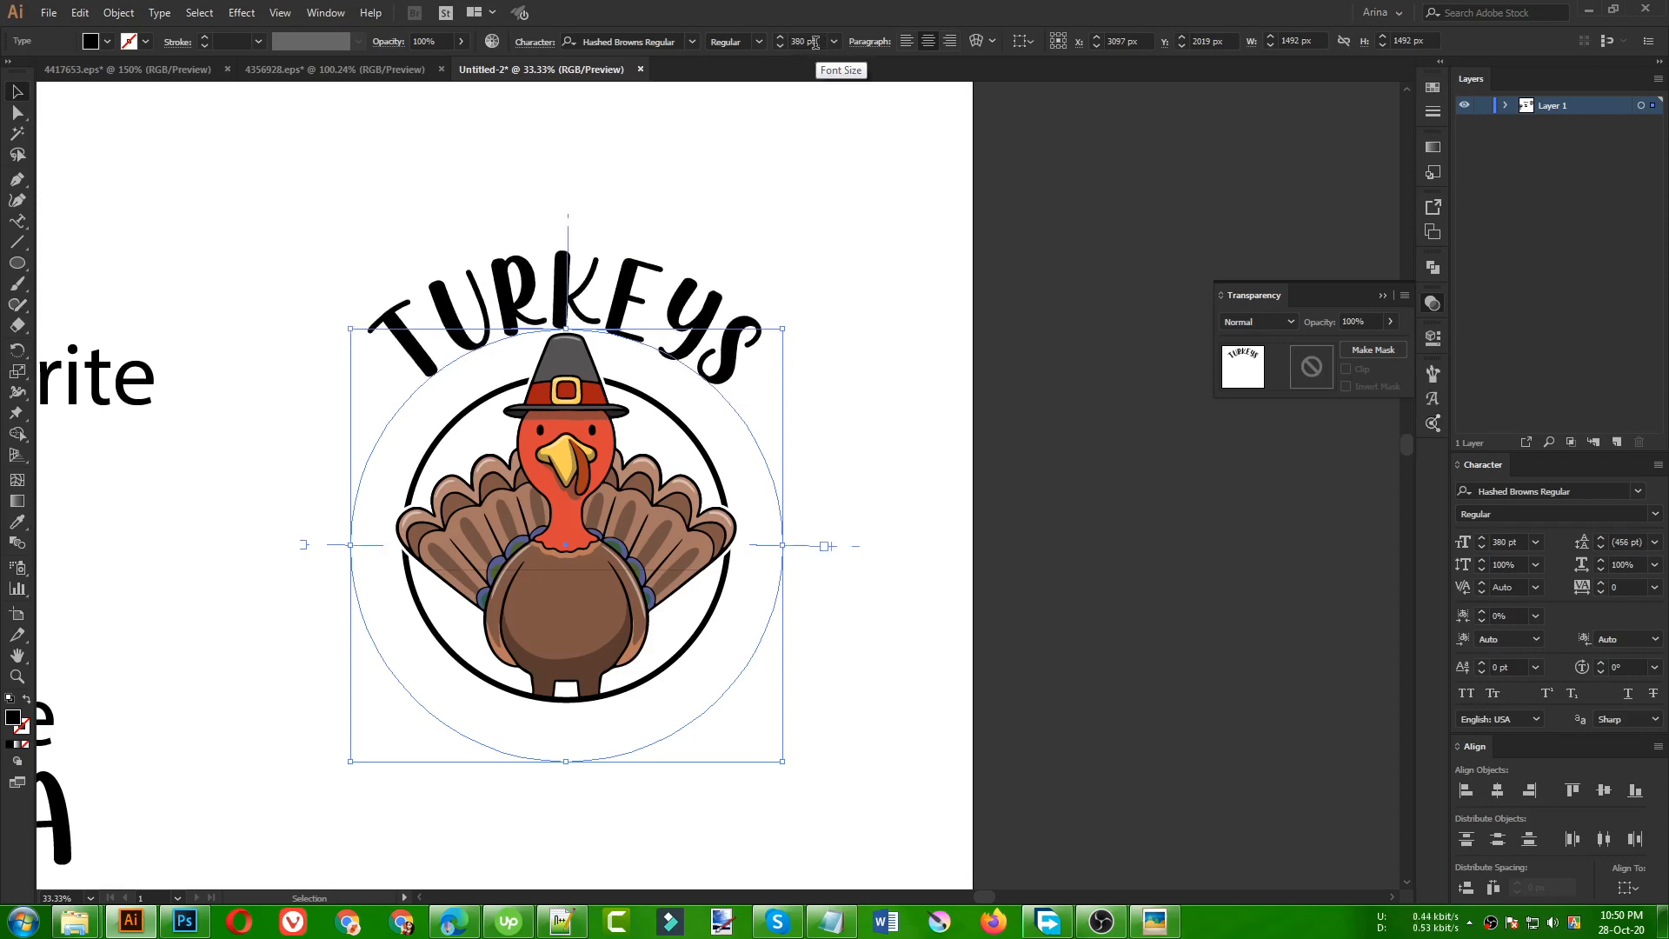
- Show the rulers and place vertical guides at both outer edges of the curved TURKEYS text
click(711, 169)
key(ctrl+r)
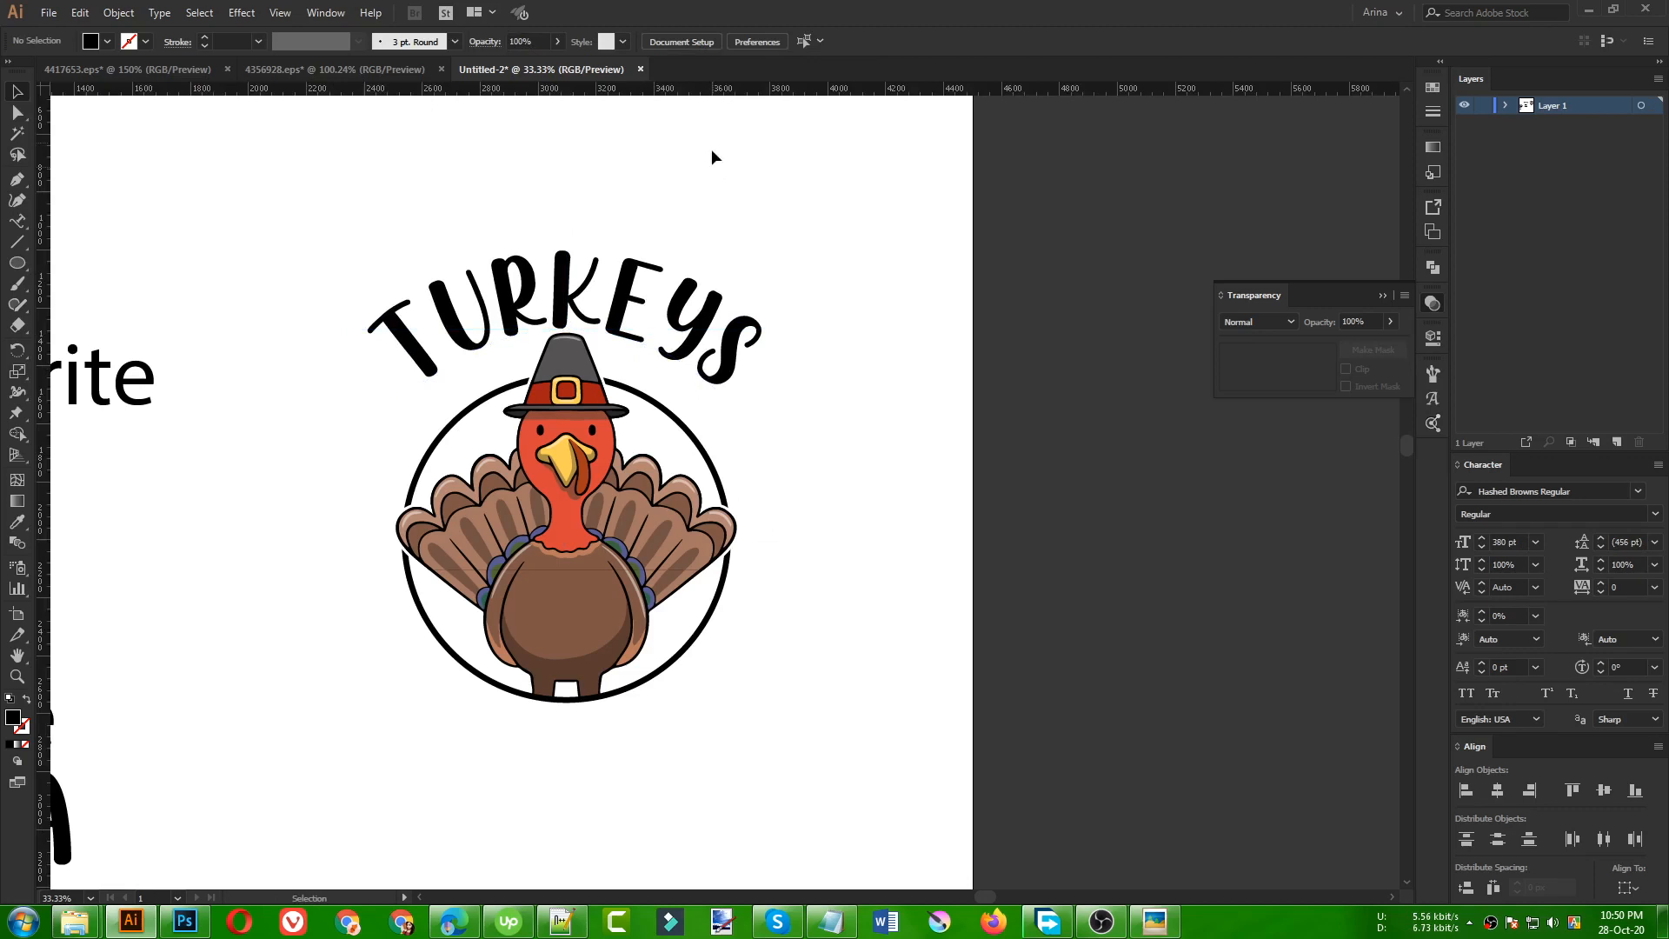
drag(771, 96, 368, 450)
click(833, 481)
click(294, 455)
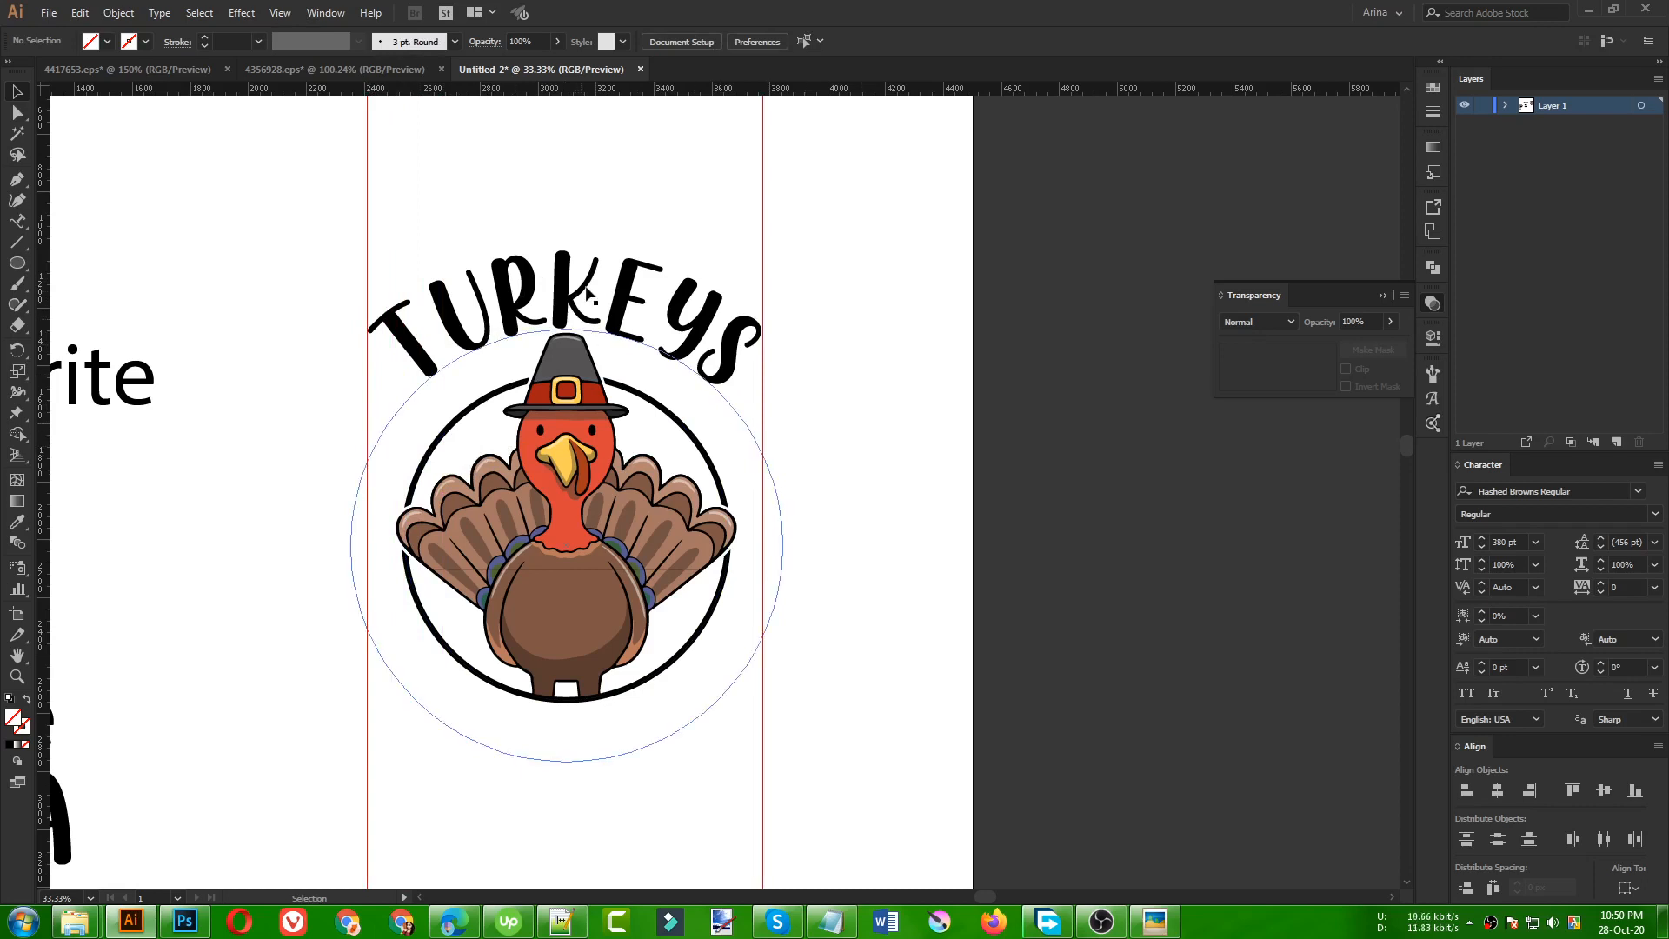
- Set the My Favorite text to the Boldwell Regular font
scroll(562, 368, down, 1)
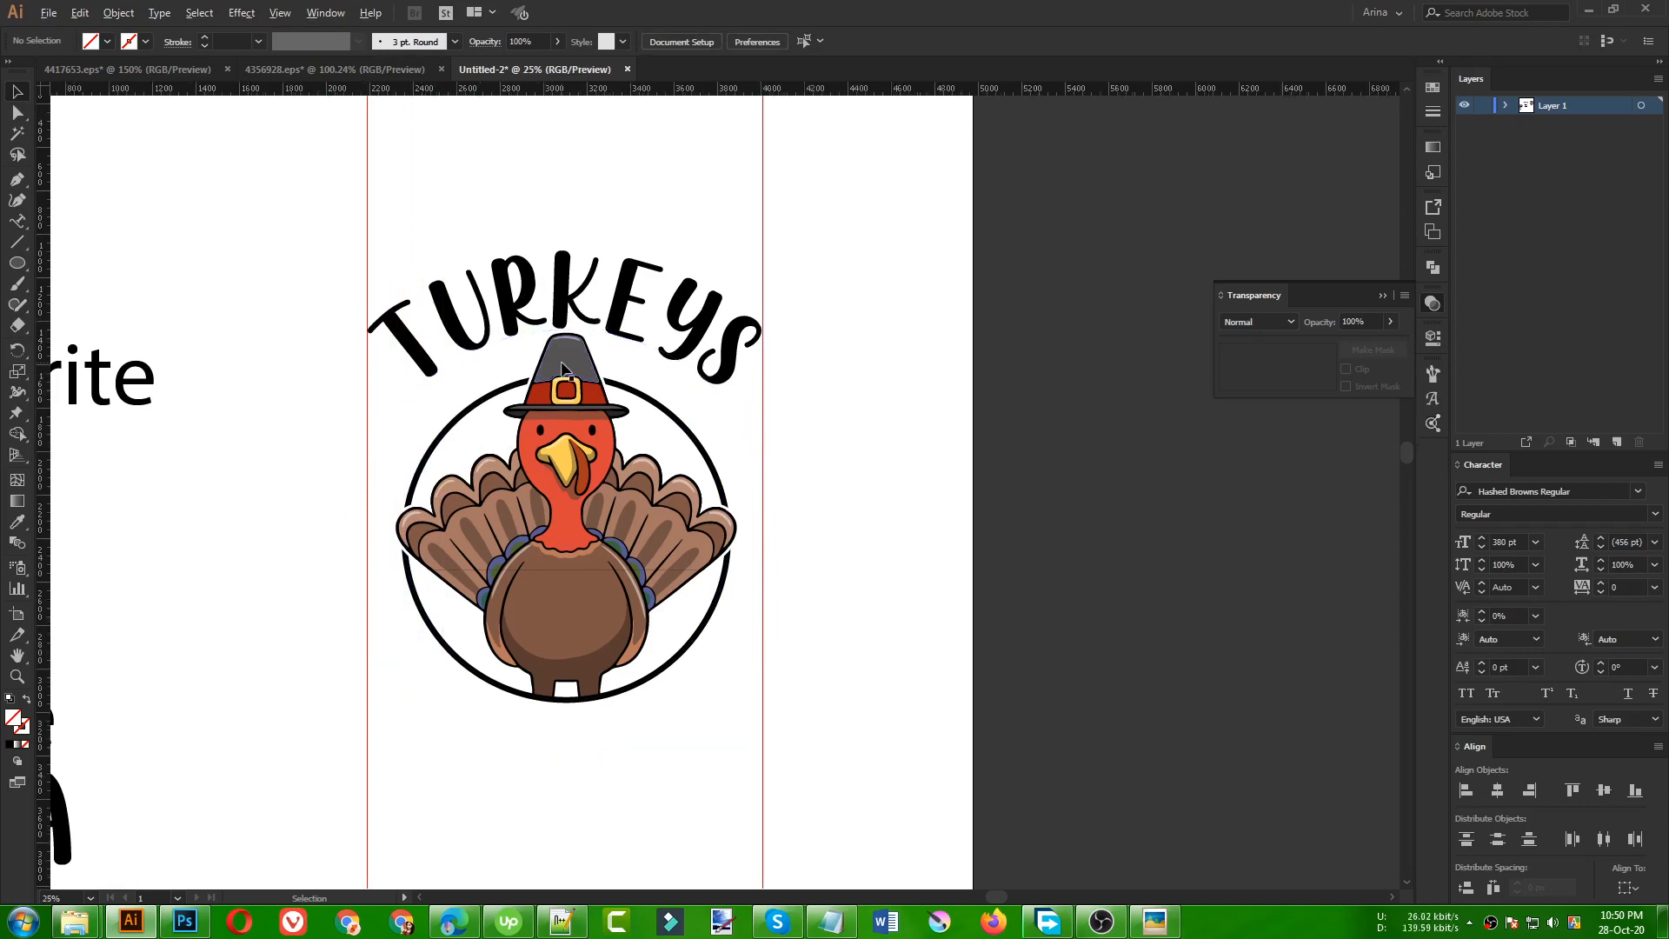
drag(170, 391, 299, 535)
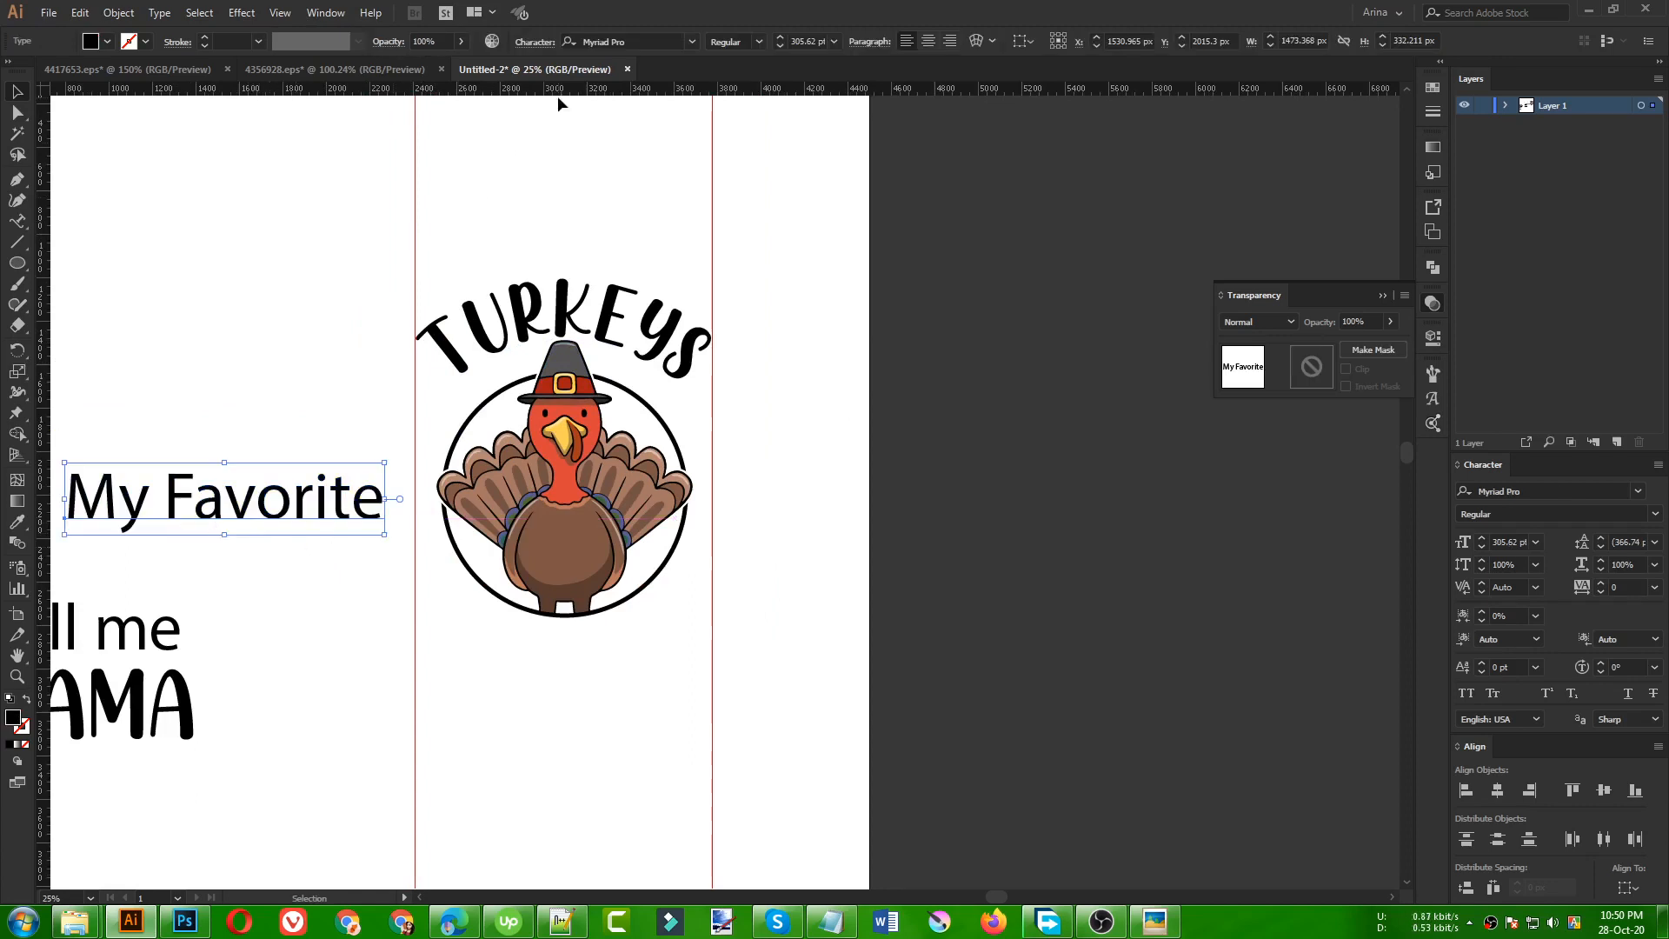
click(629, 43)
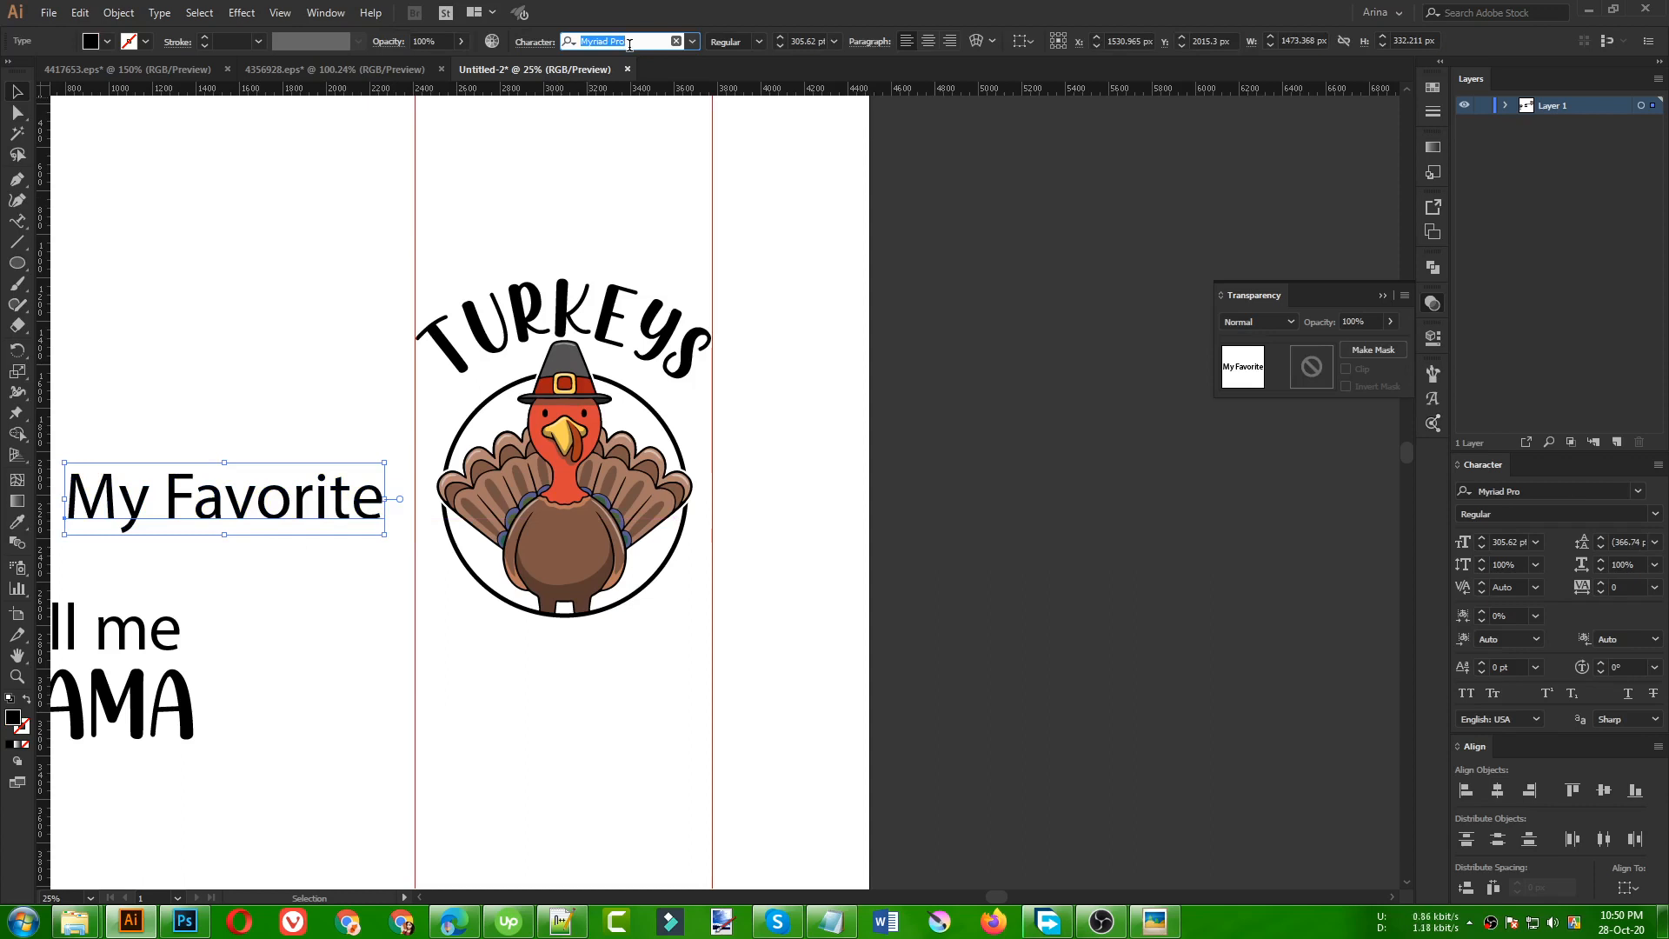
text(bol)
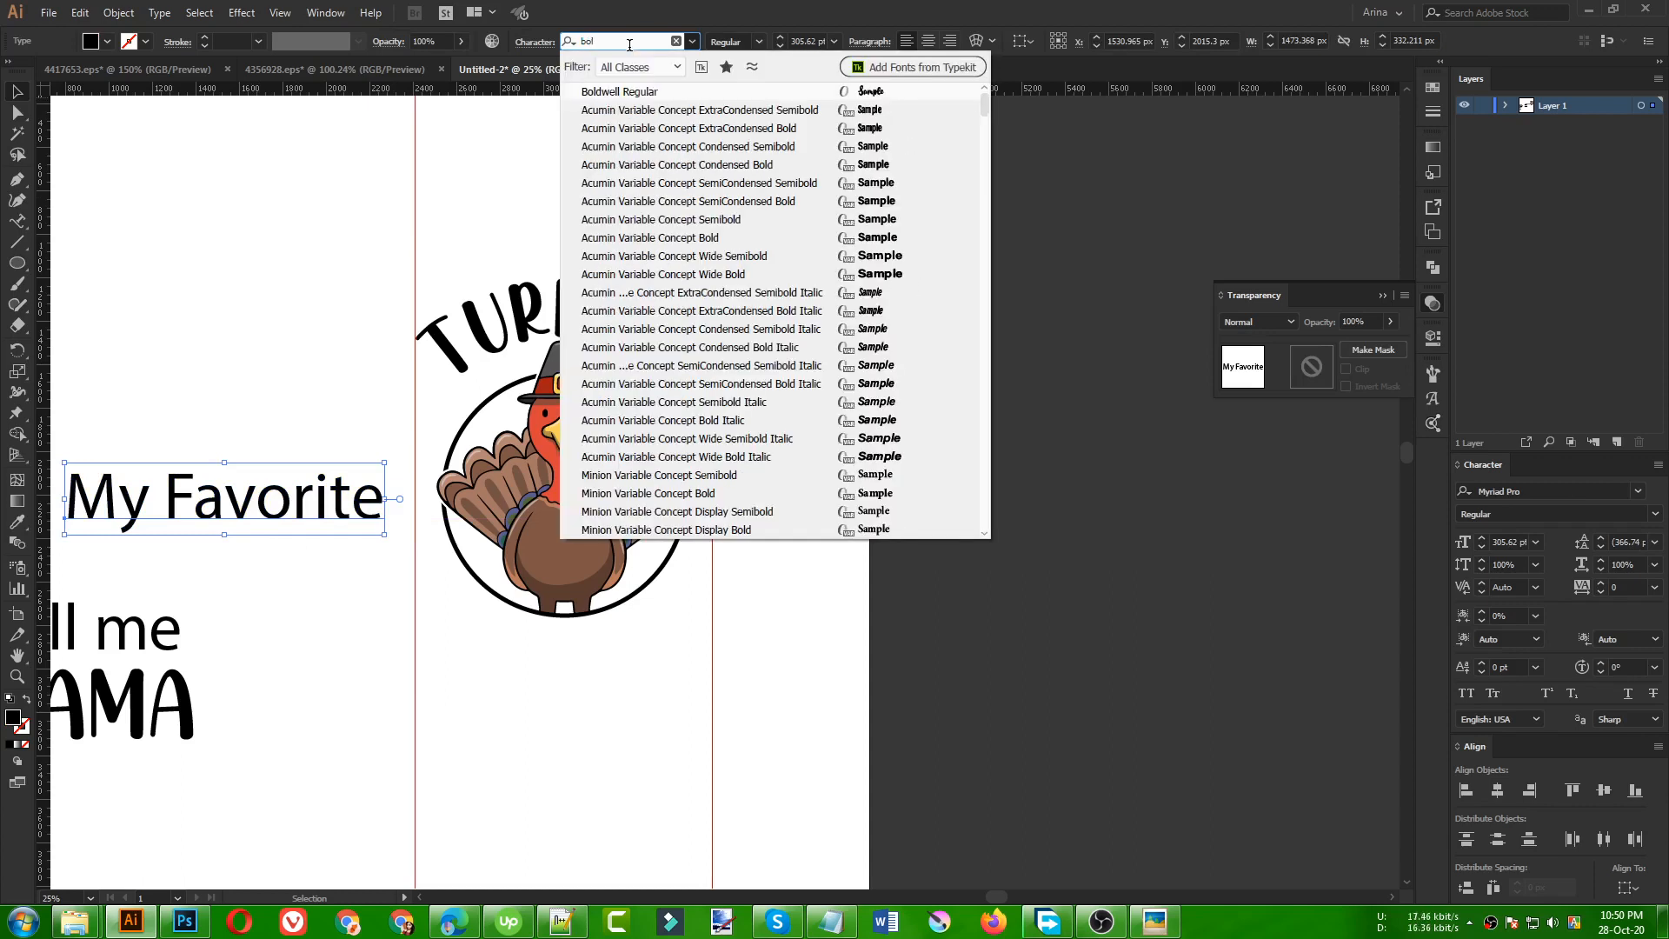
click(618, 93)
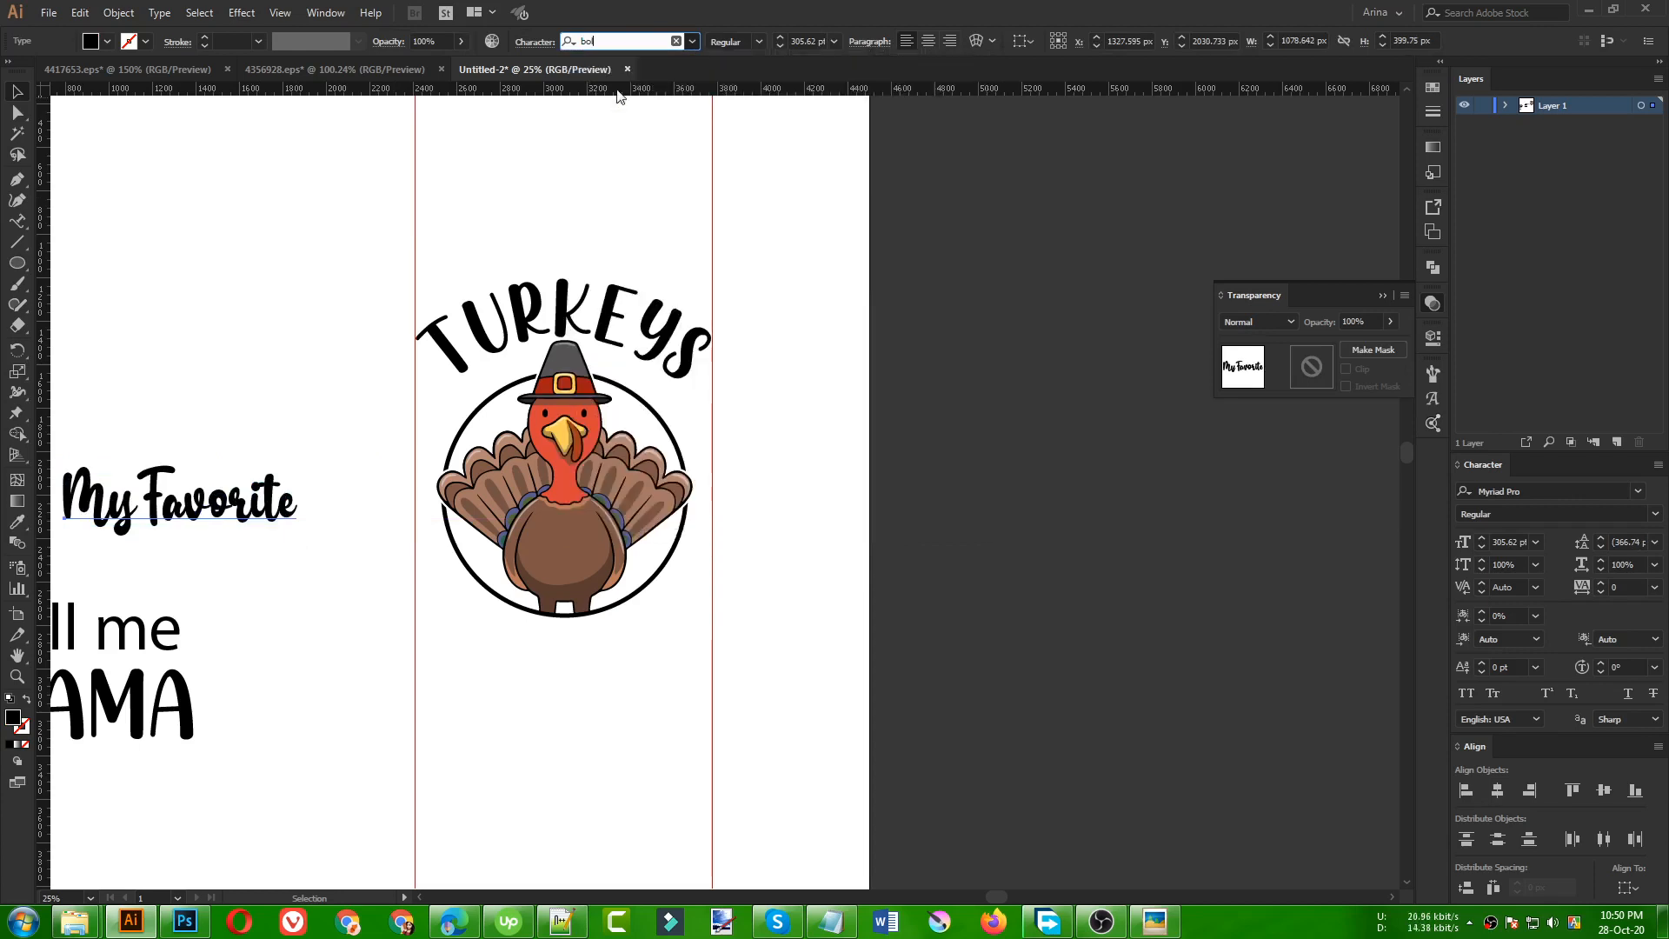
click(246, 292)
- Move My Favorite above TURKEYS and place a copy of it below the ring, retyped as "Call me"
drag(204, 497, 278, 369)
drag(278, 369, 637, 665)
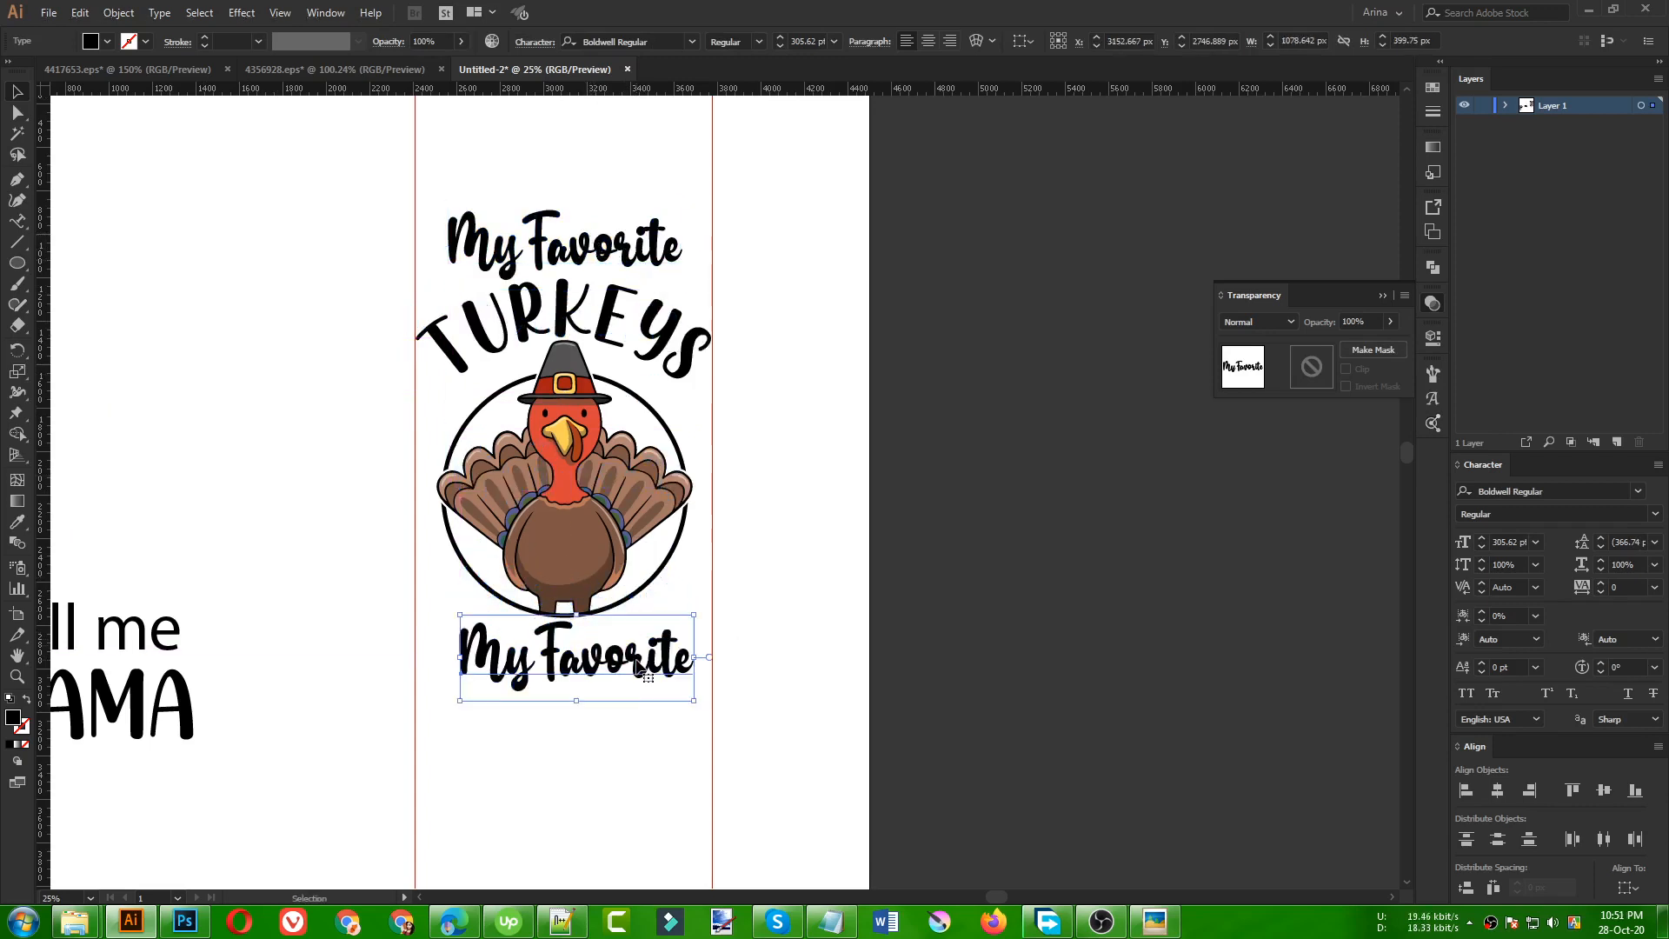
triple_click(643, 643)
text(Call me)
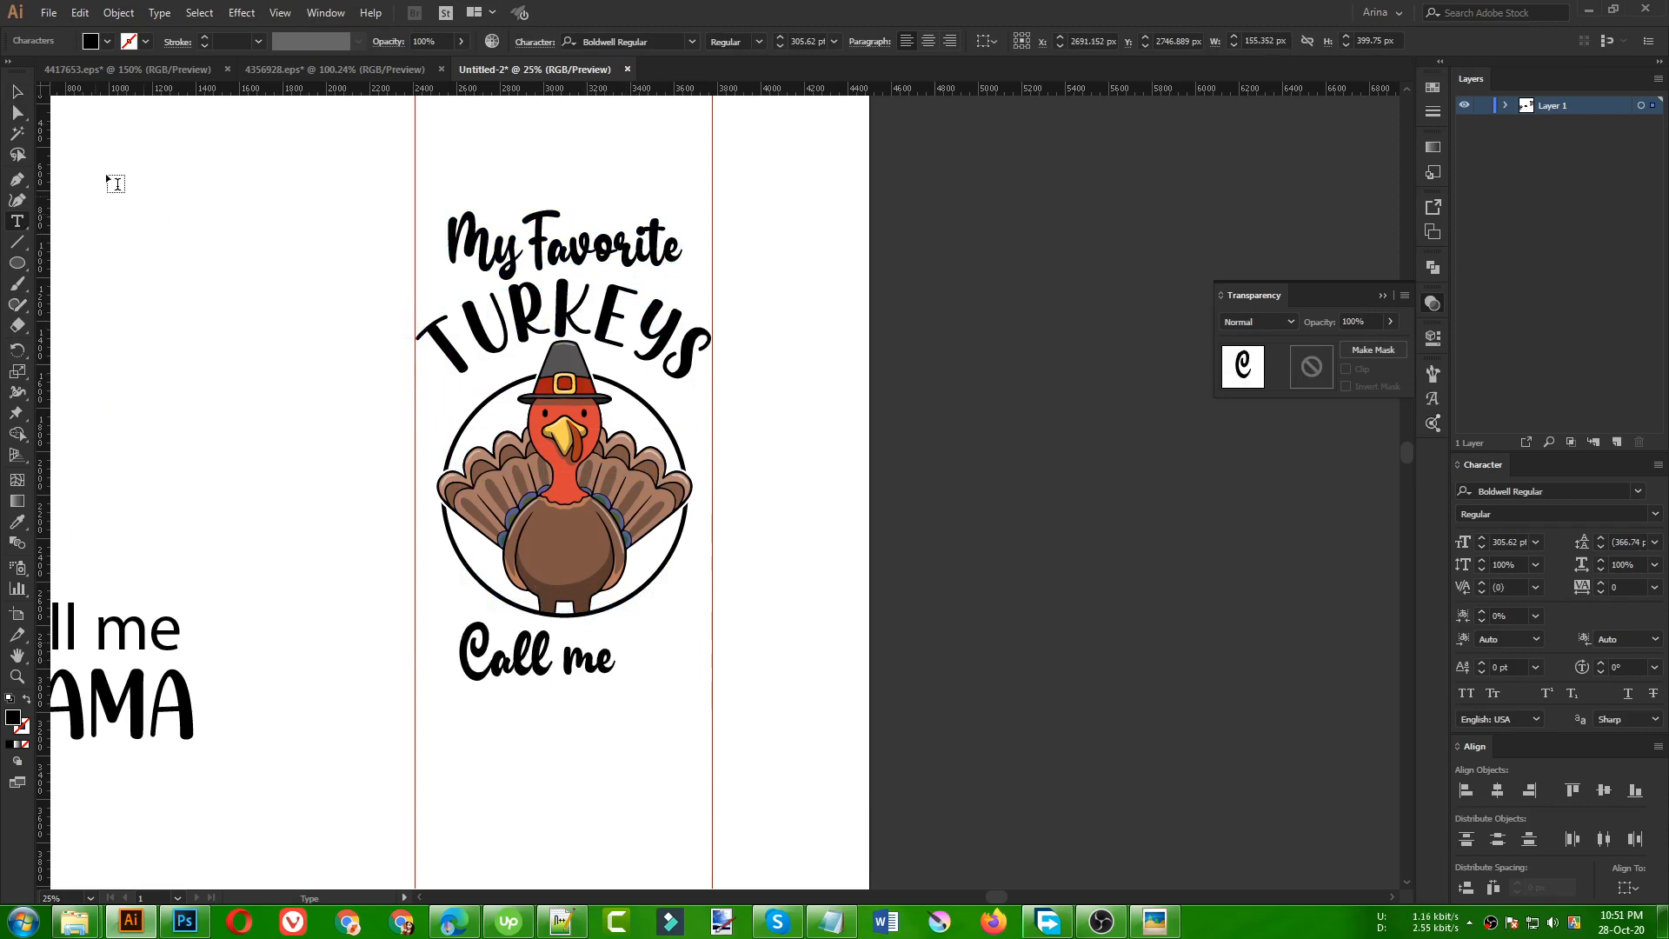
key(Escape)
- Position Call me over the ring's lower edge and place MAMA directly beneath it between the guides
drag(144, 706, 623, 734)
drag(599, 653, 628, 616)
drag(583, 747, 717, 696)
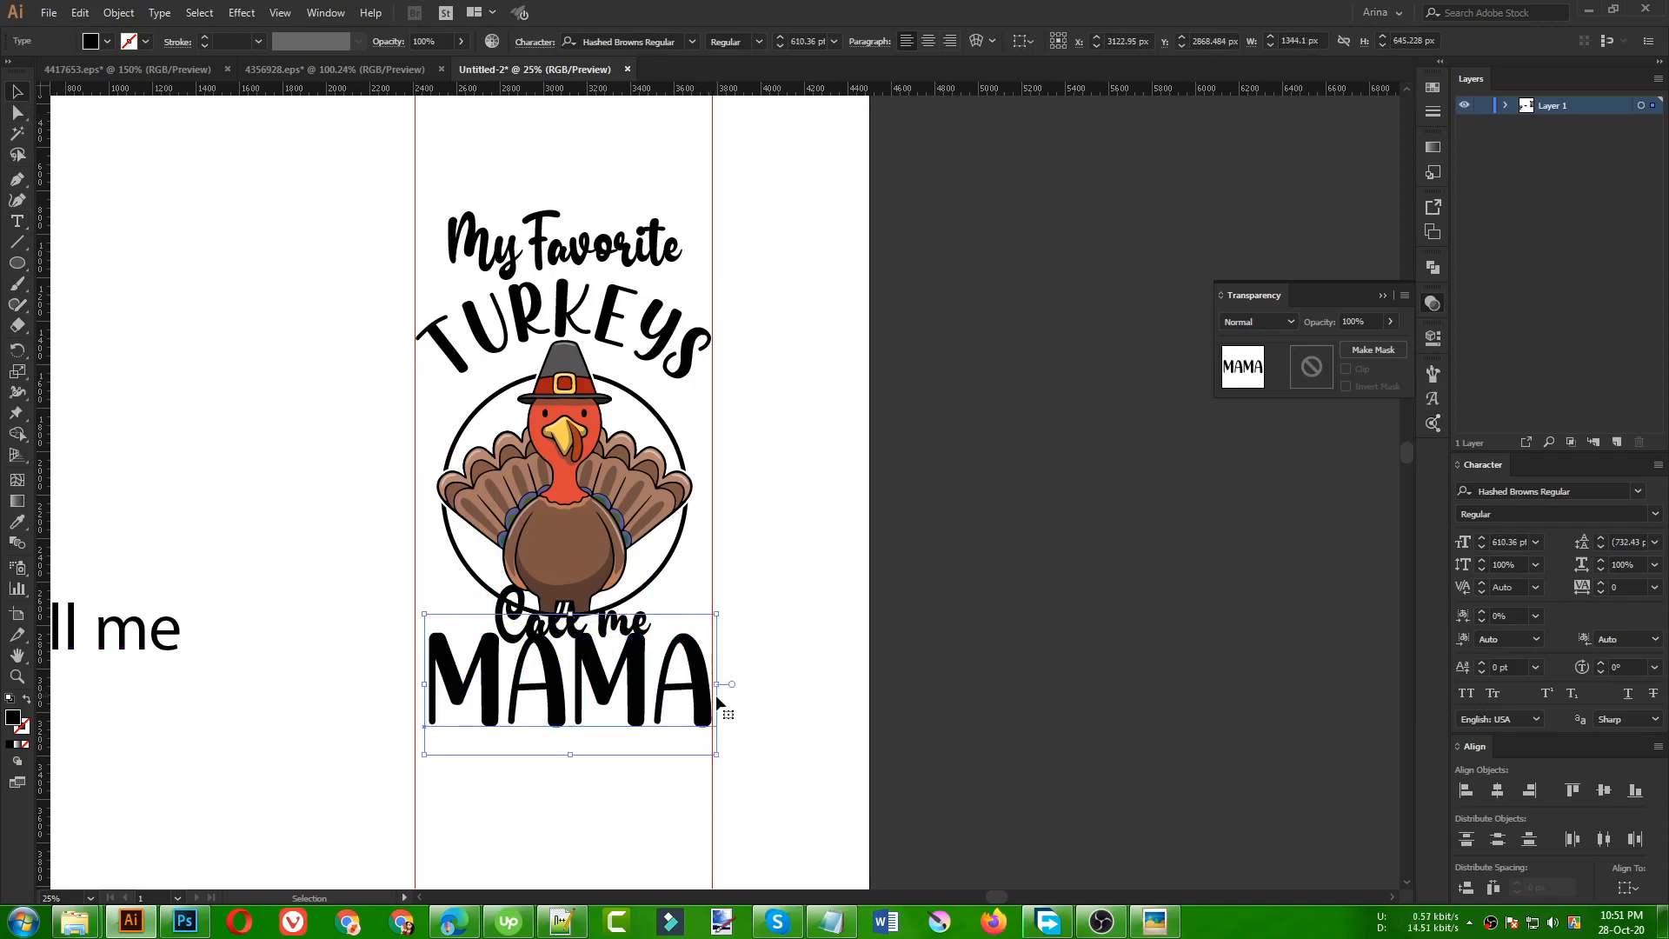
key(Down)
key(Down)
key(Down)
key(Down)
key(Down)
key(Down)
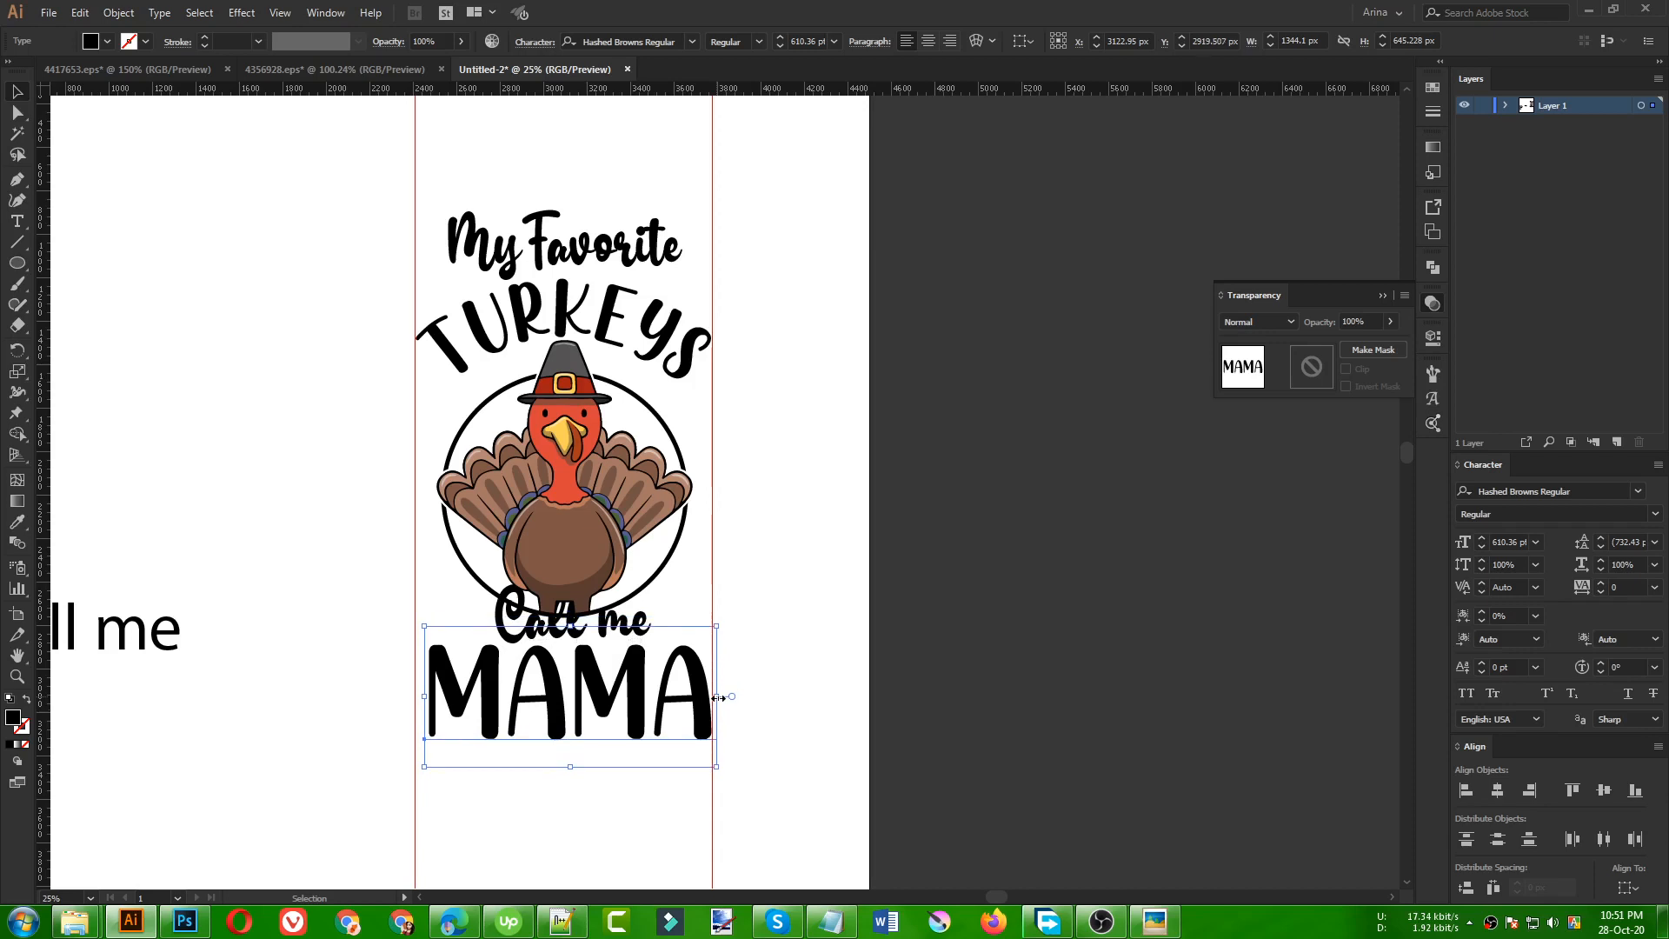
- Convert MAMA to outlines and scale it to span the full width between the two guides
right_click(655, 700)
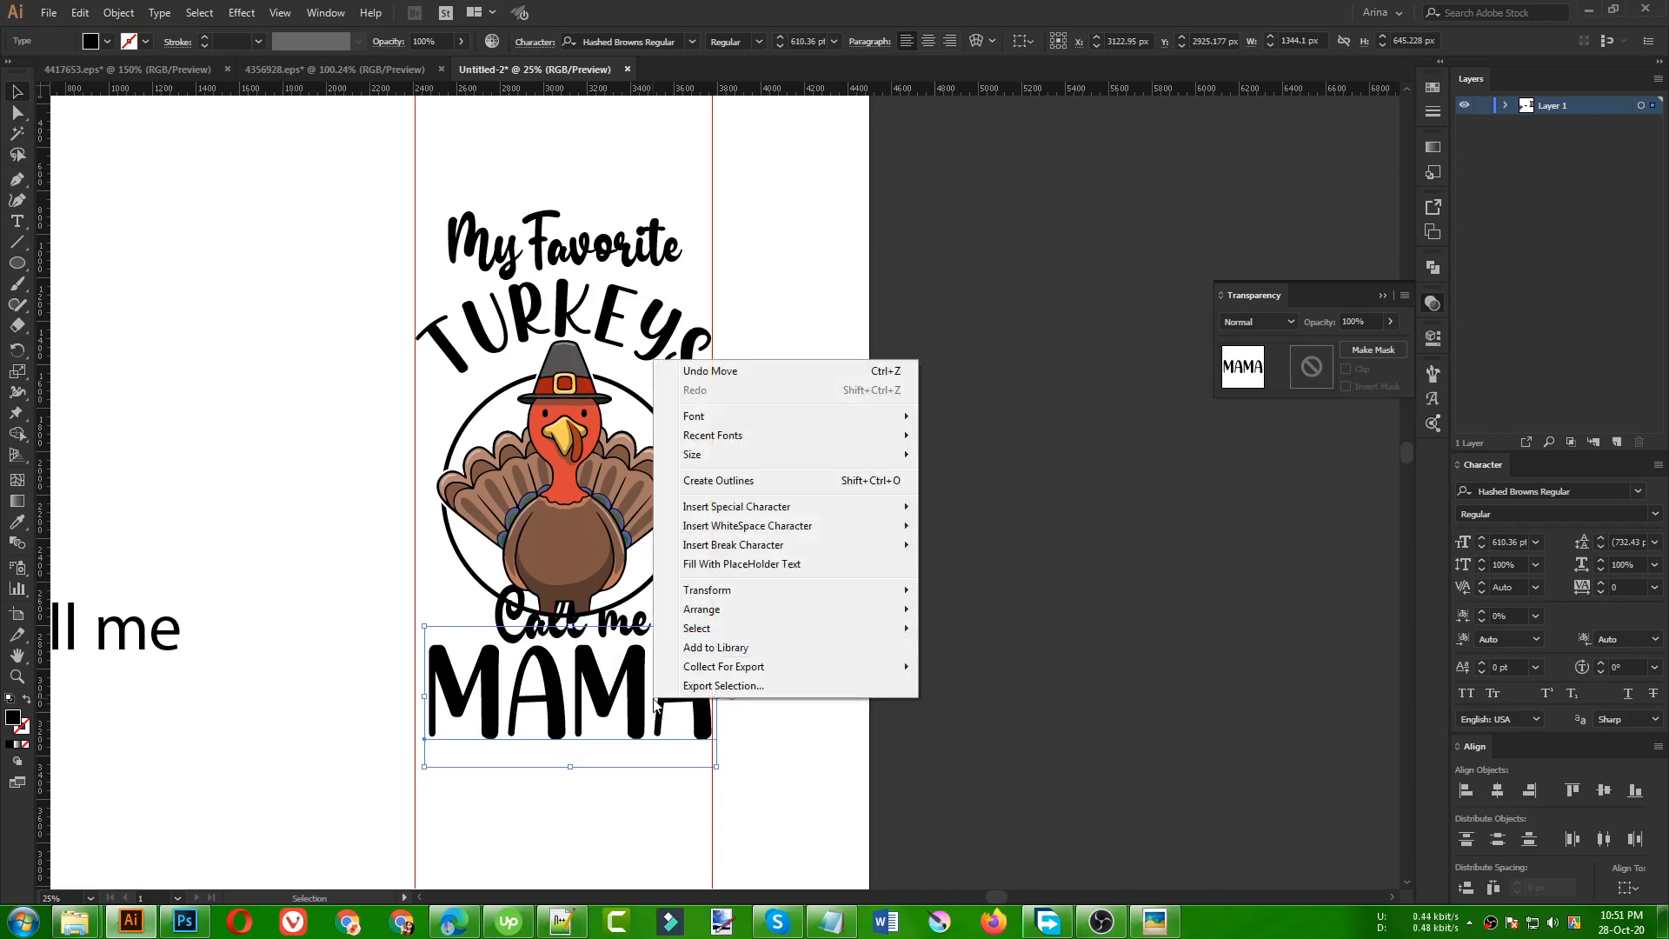
click(737, 483)
scroll(634, 743, up, 1)
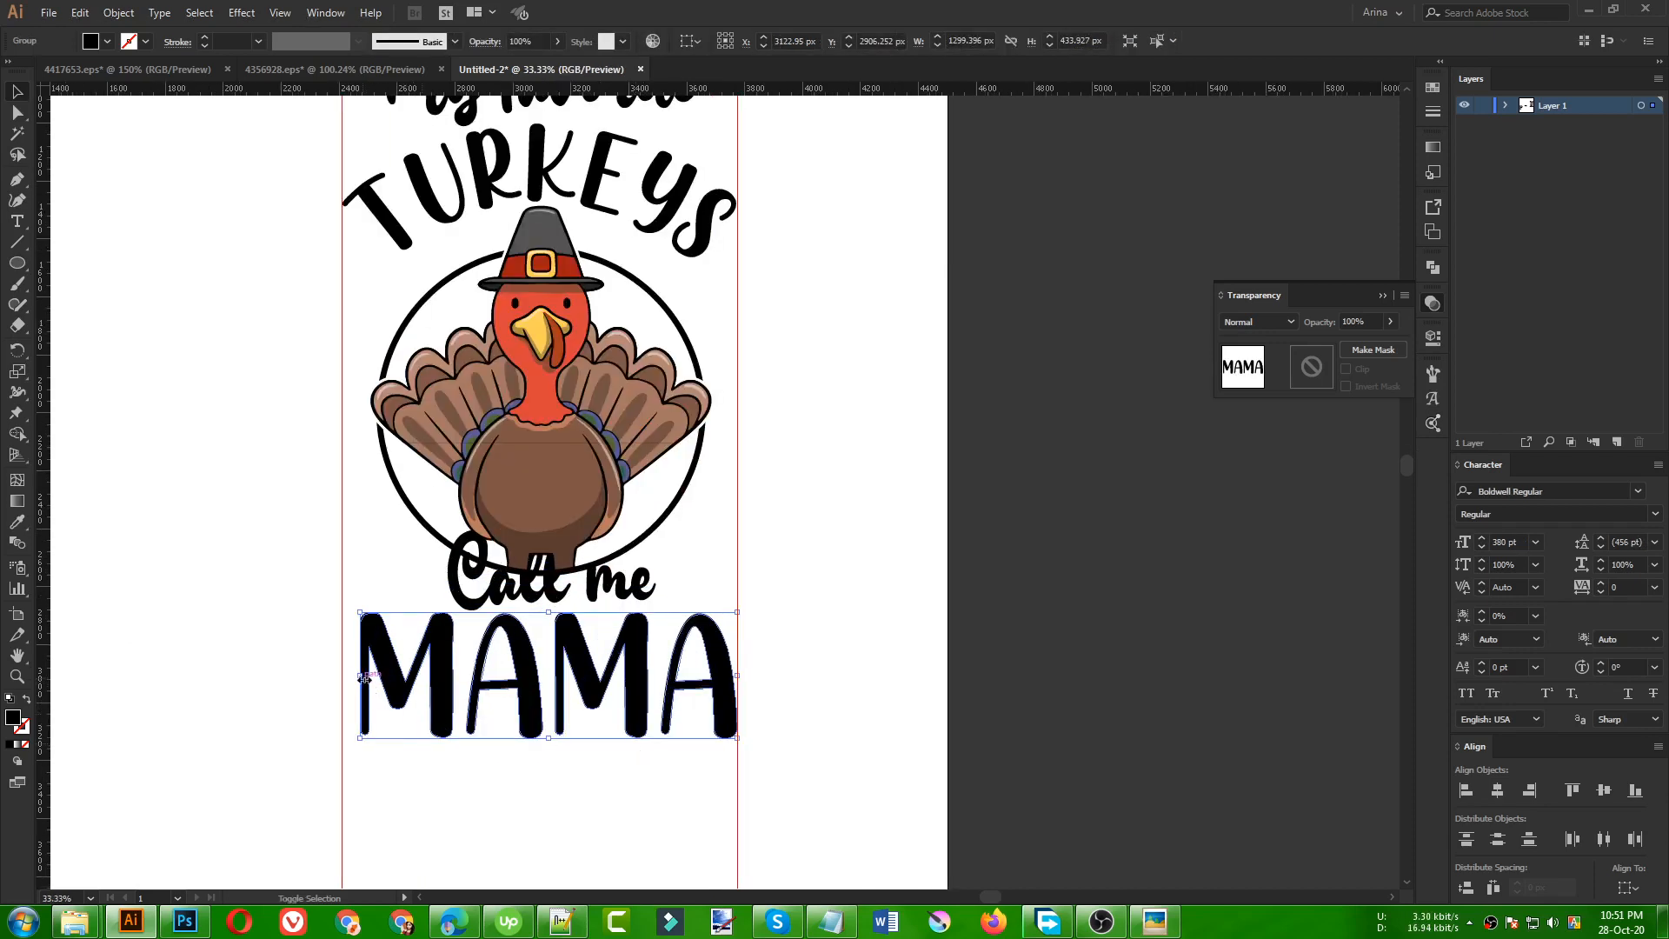
drag(364, 678, 341, 681)
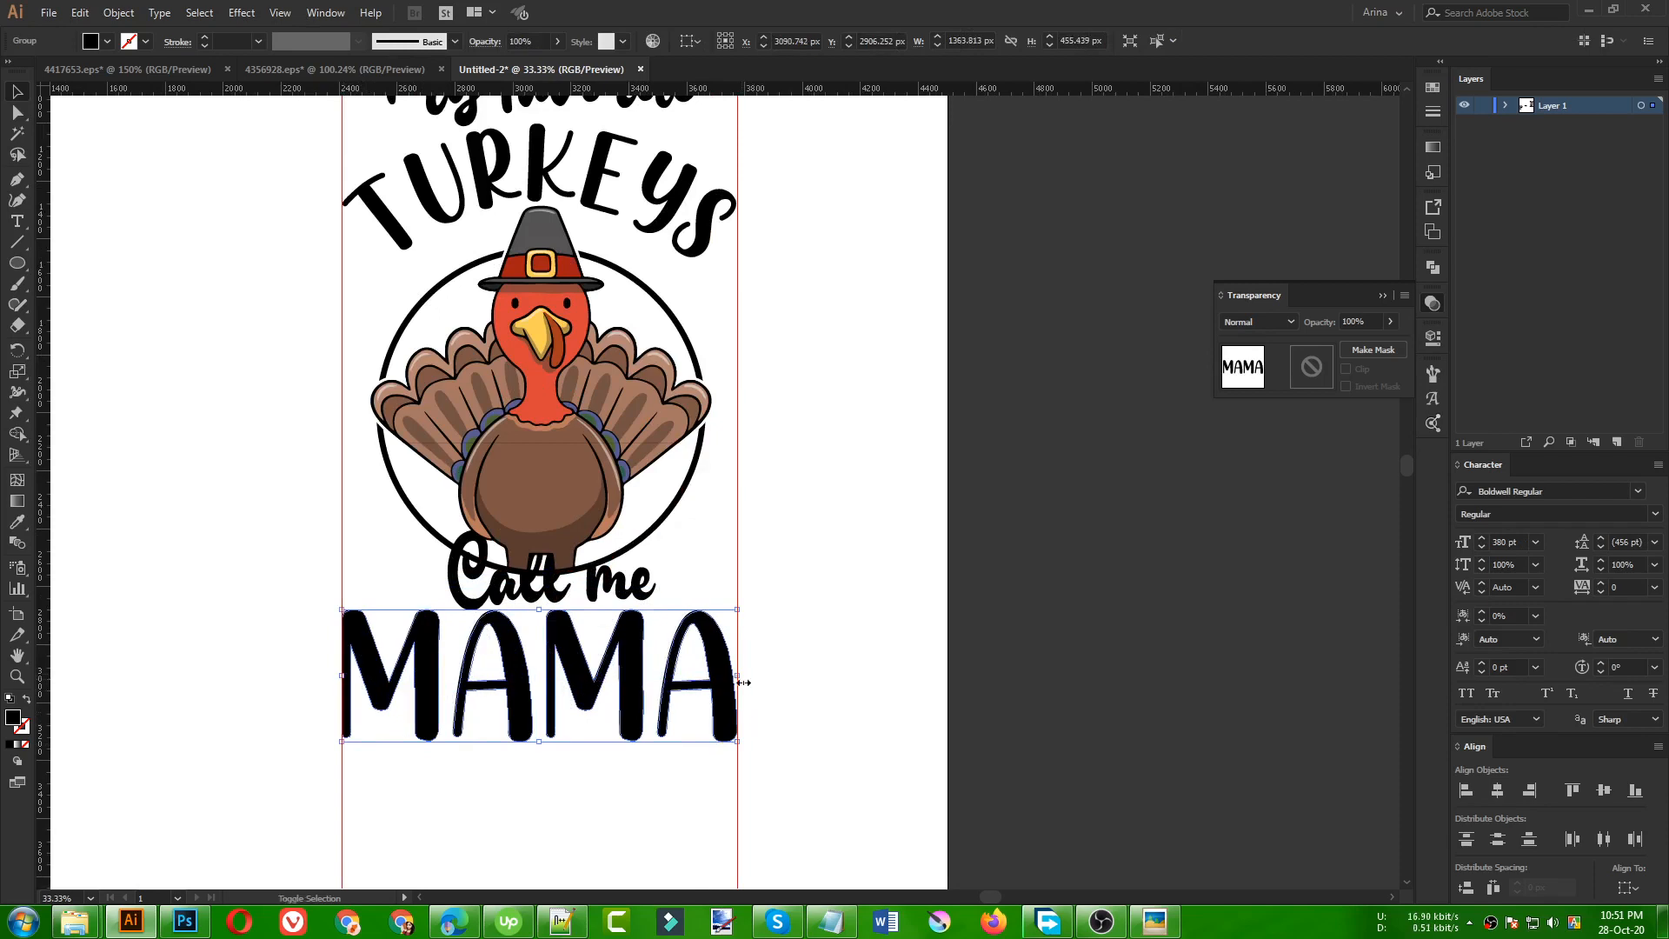
drag(744, 682, 739, 678)
click(795, 676)
scroll(795, 676, up, 1)
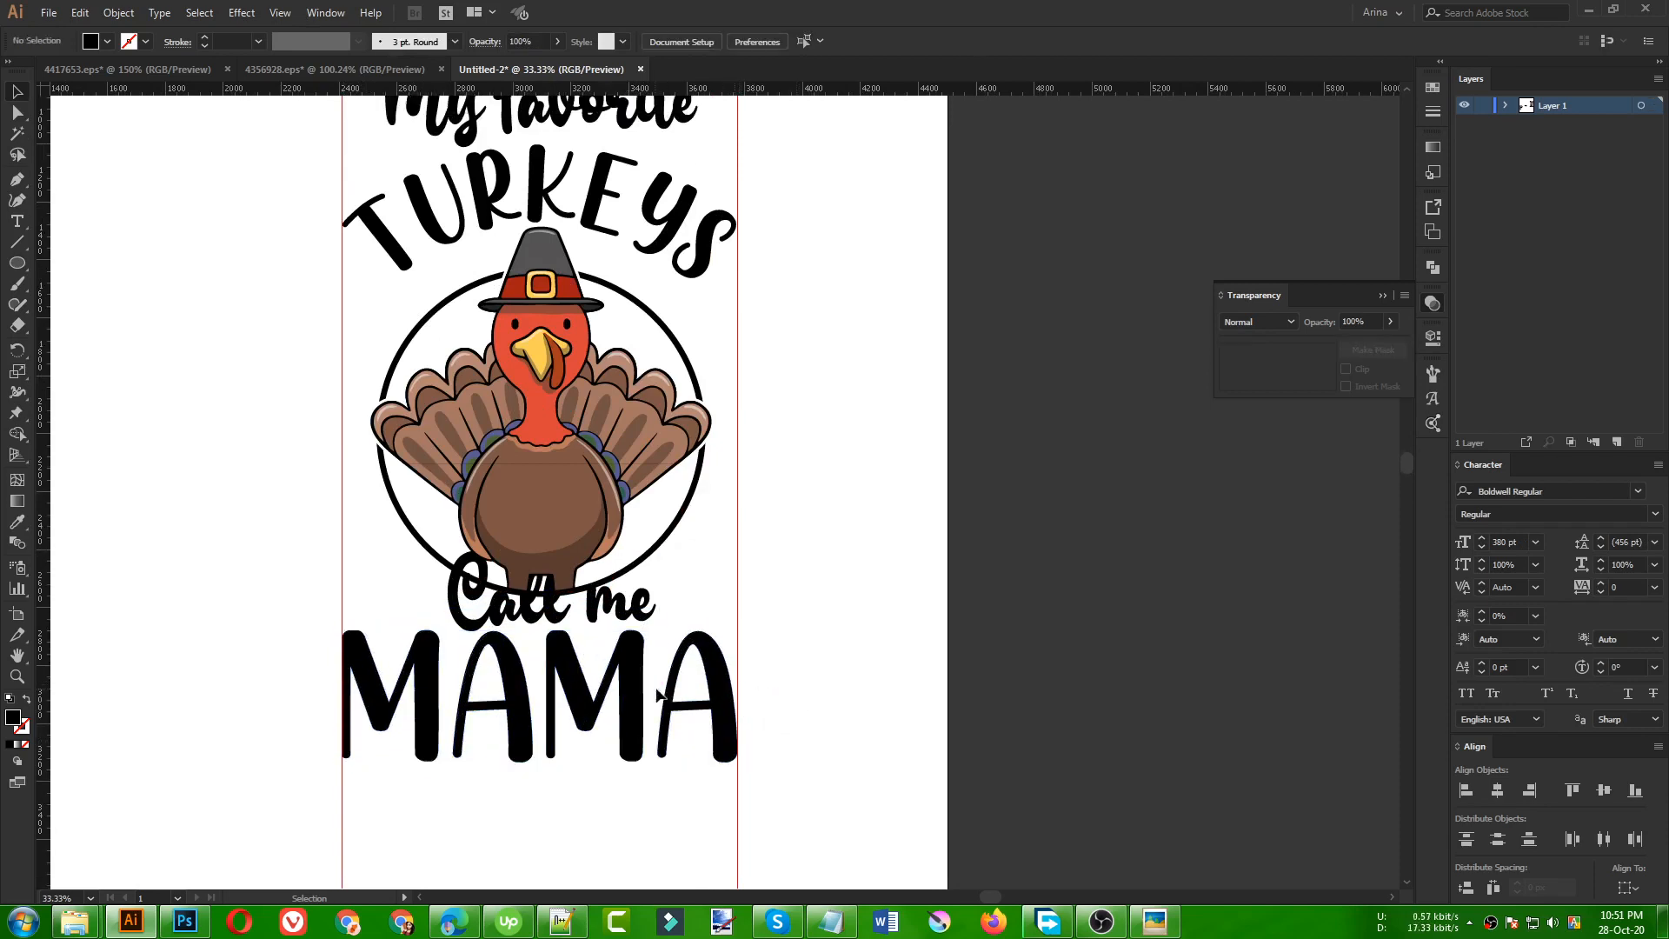
- Convert Call me to outlines and nudge both it and MAMA slightly downward
click(557, 650)
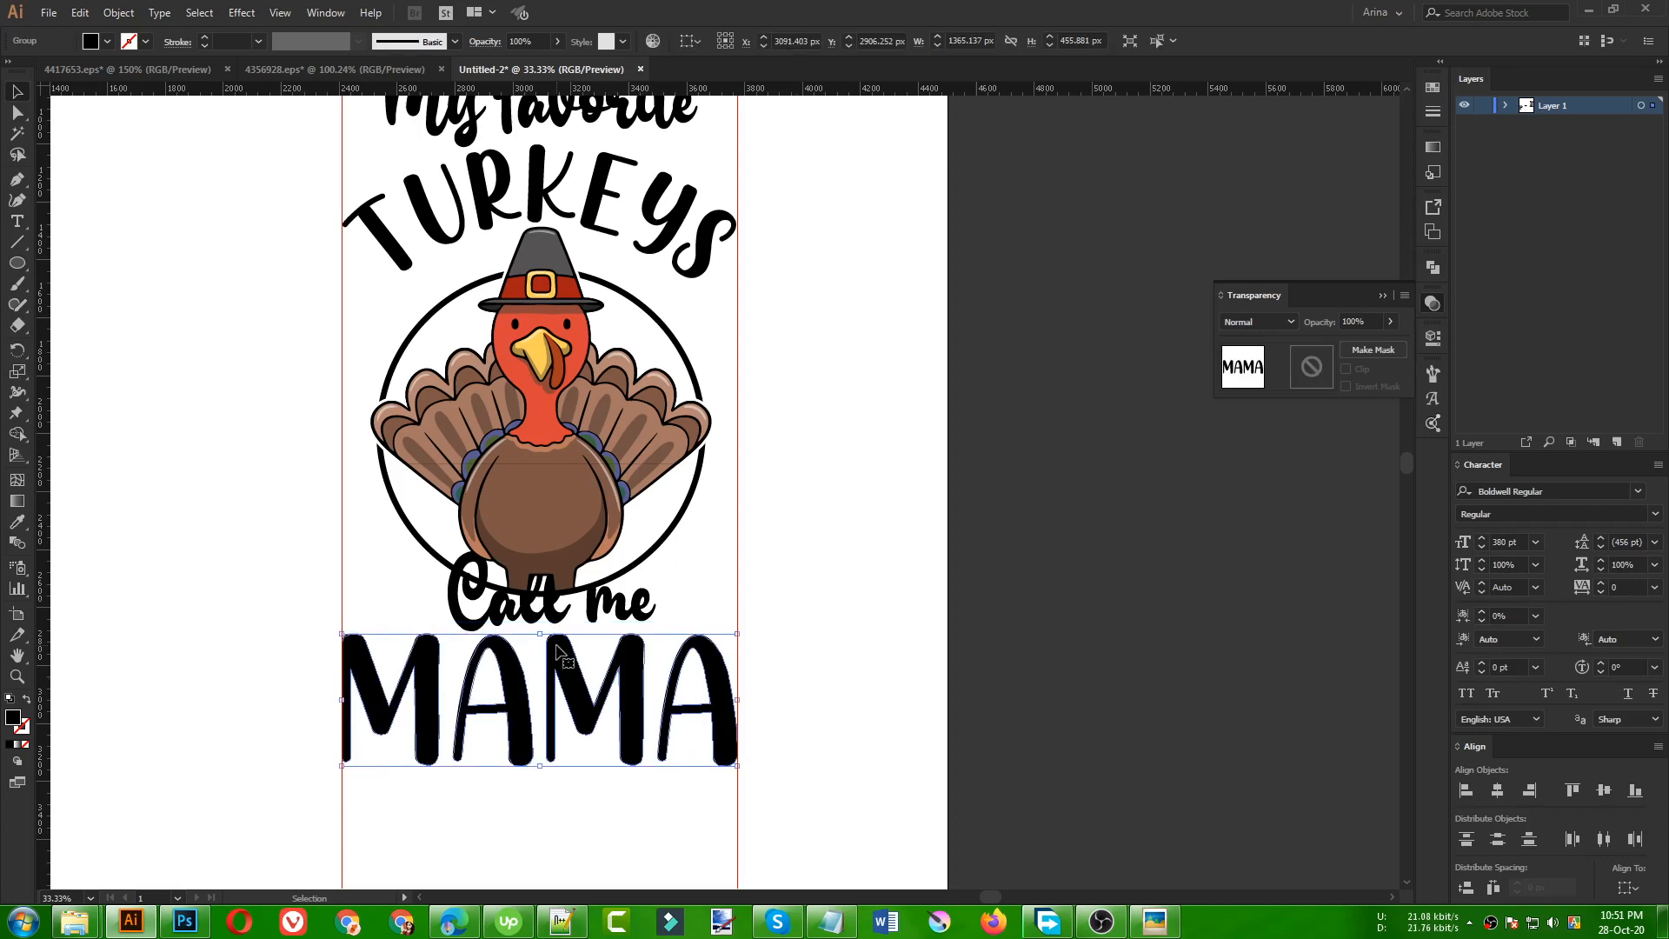
click(569, 614)
right_click(570, 614)
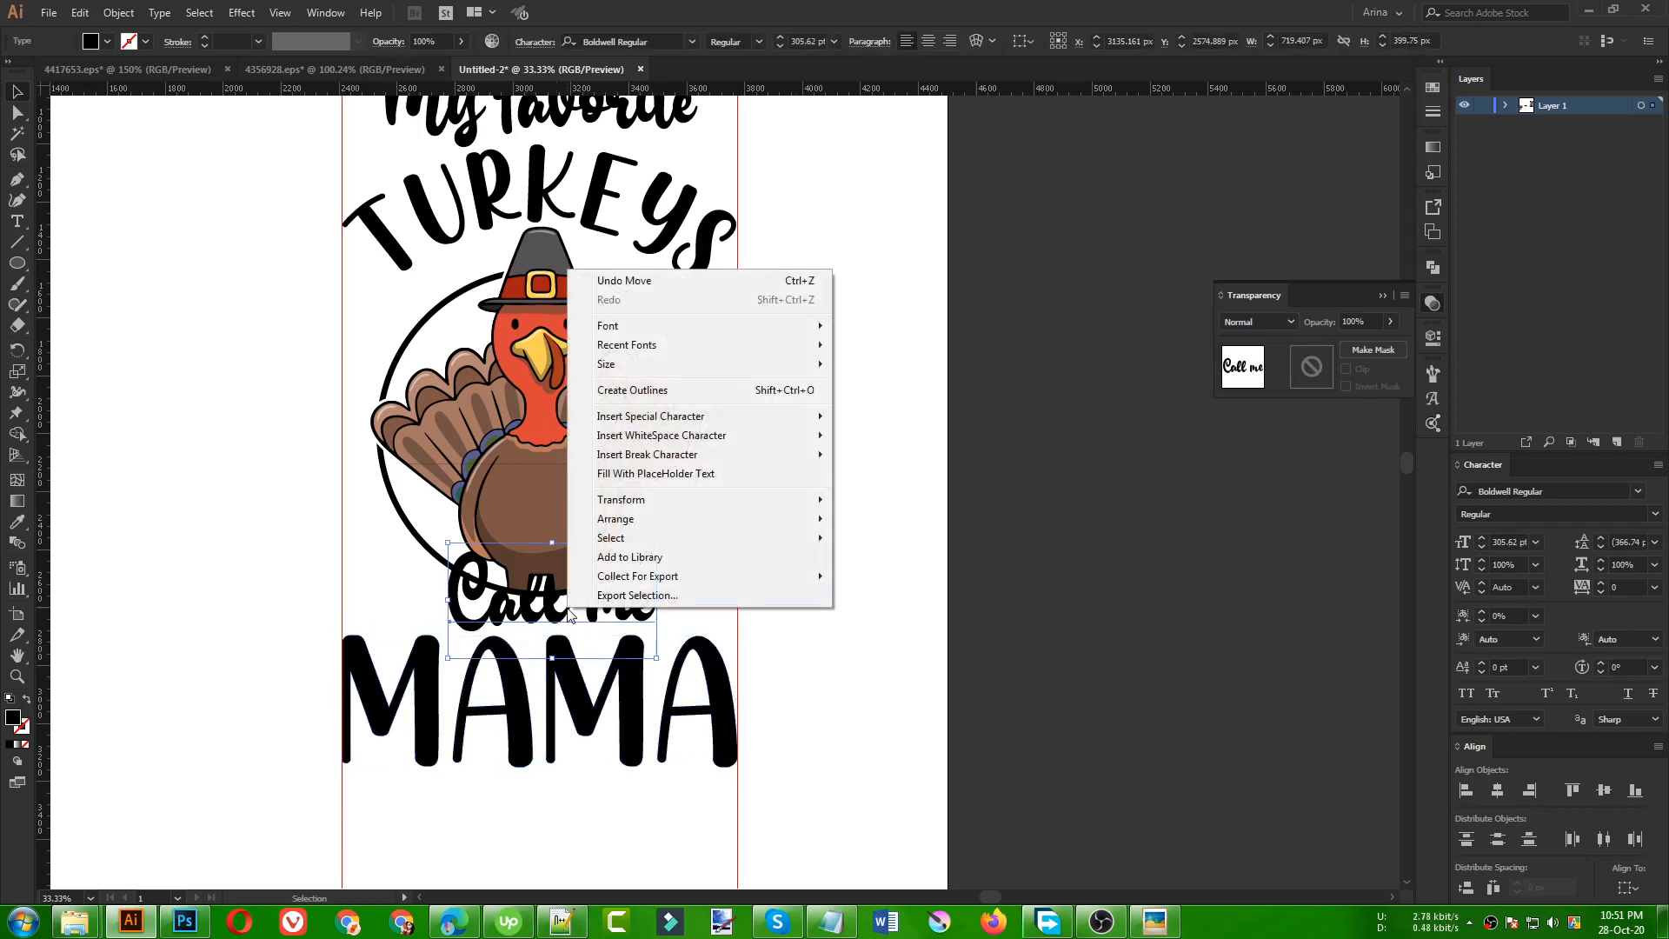
click(652, 389)
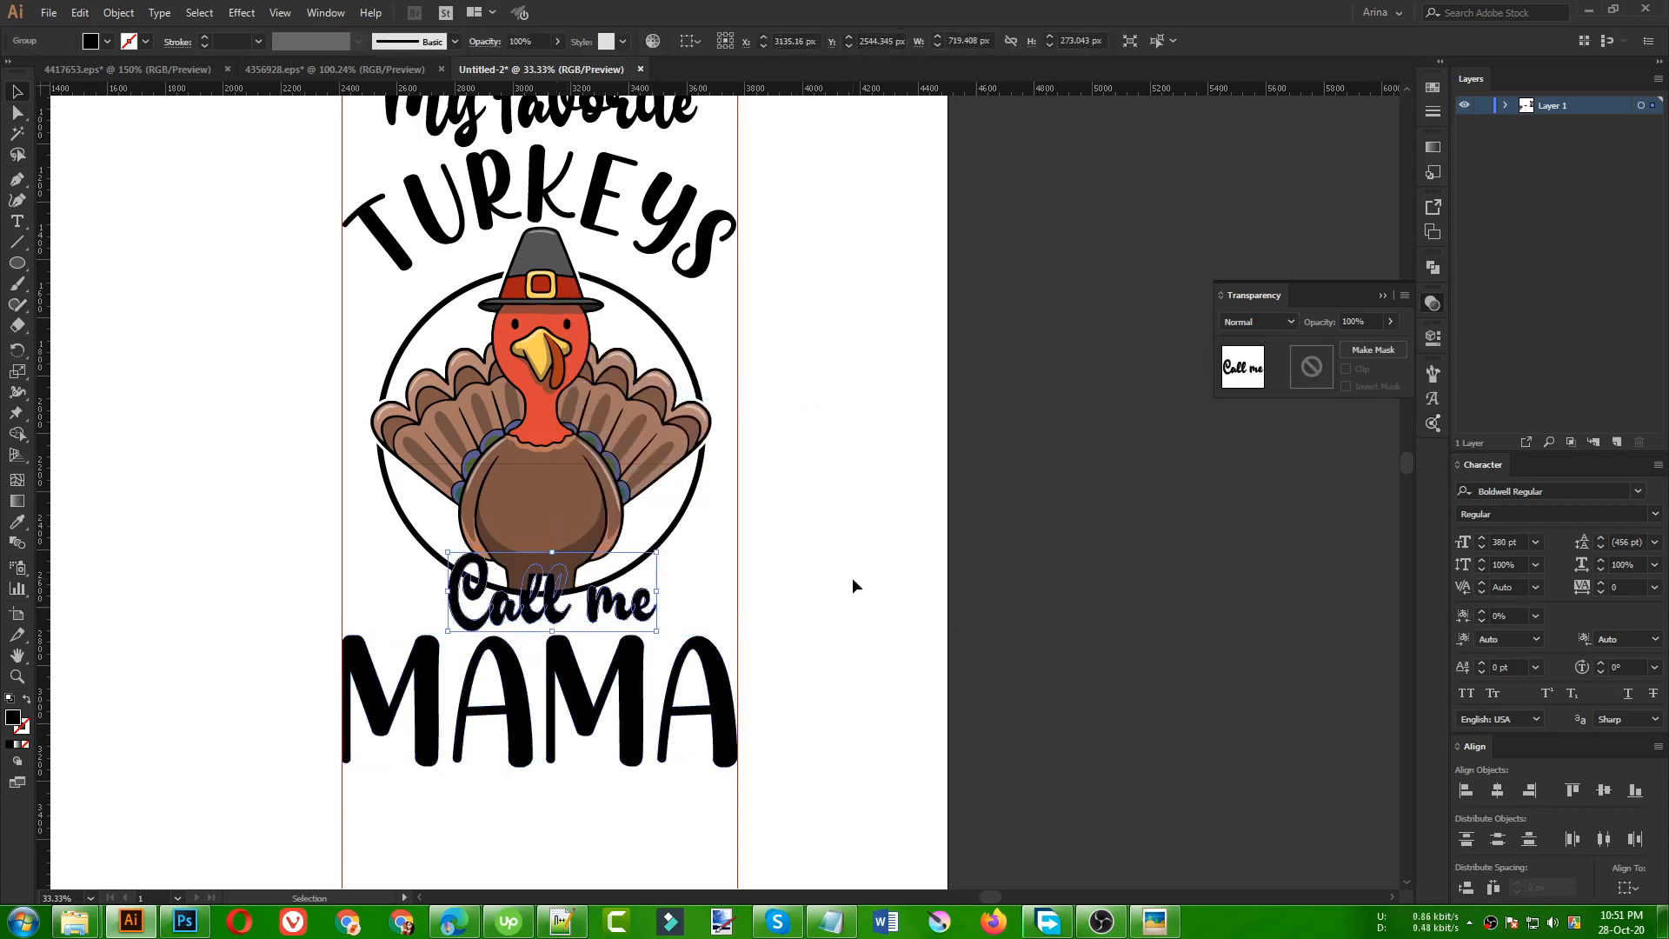
key(Down)
key(Down)
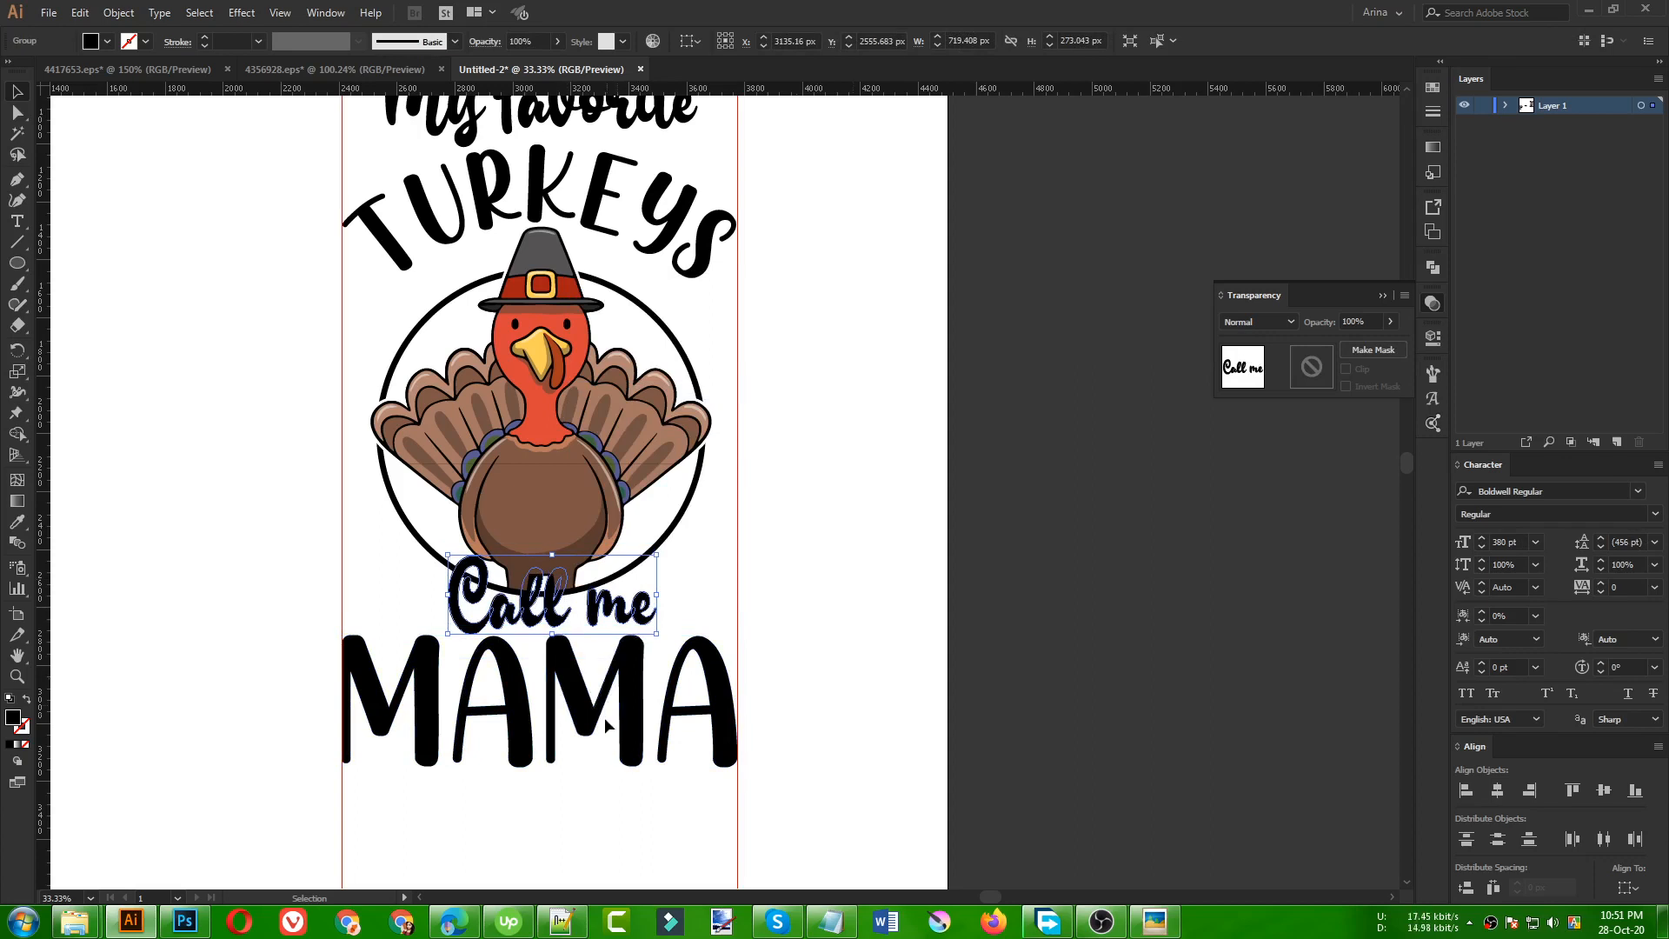
click(629, 708)
key(Down)
key(Down)
- Offset the Call me outlines by 10 px with miter joins using Offset Path
click(646, 617)
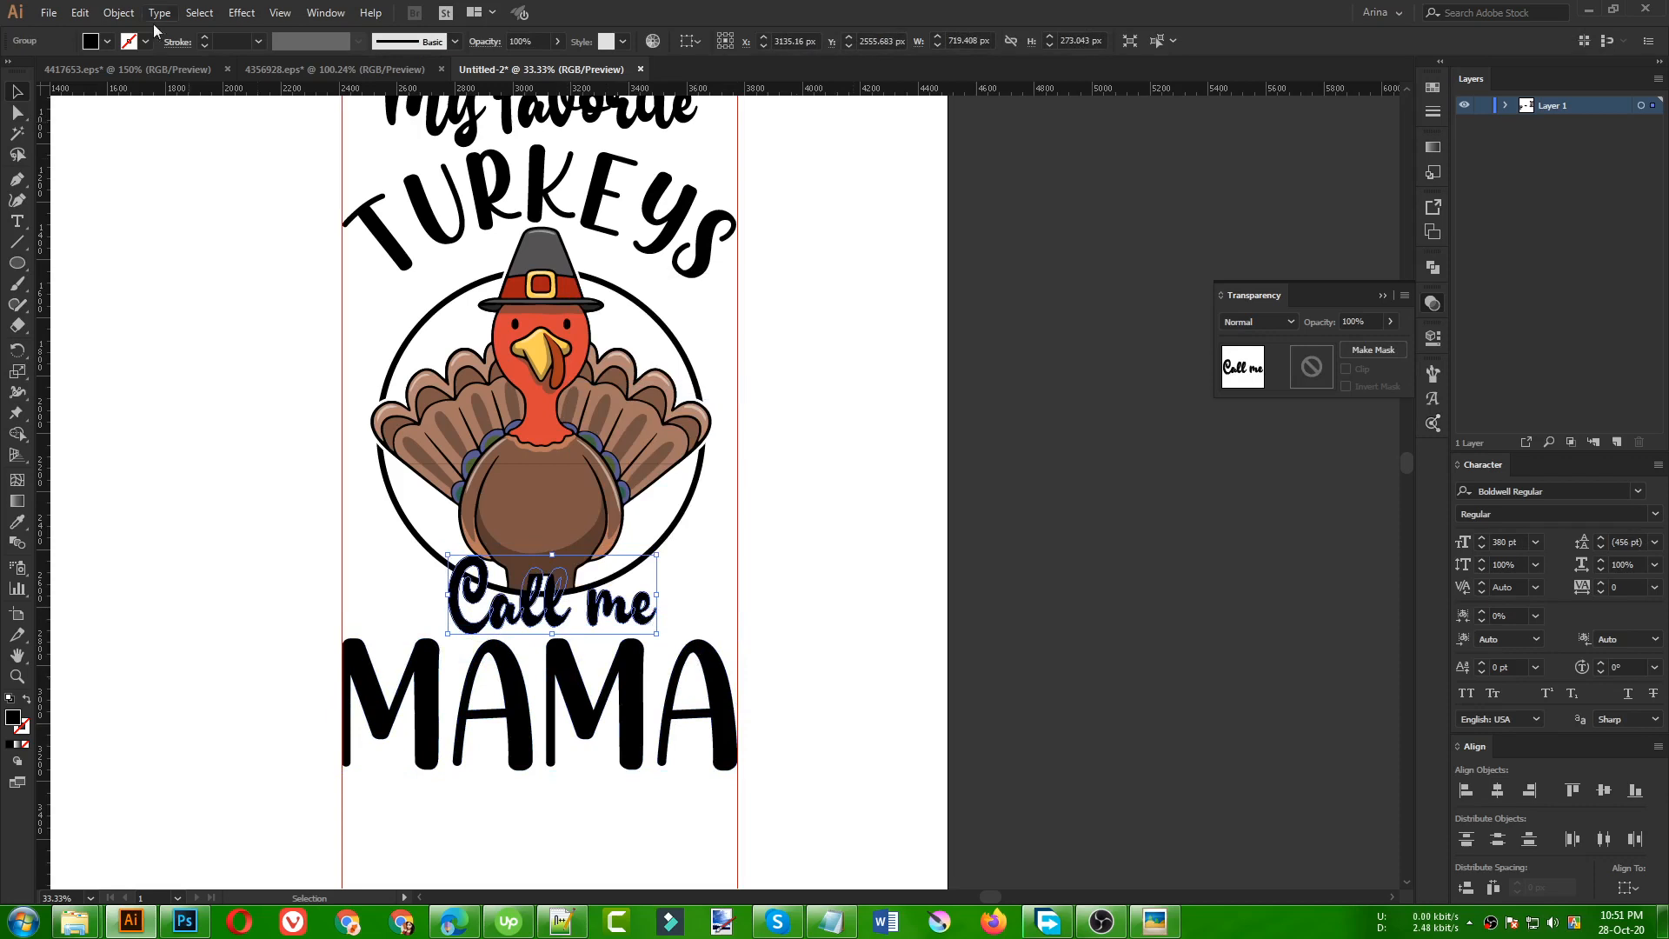
click(118, 12)
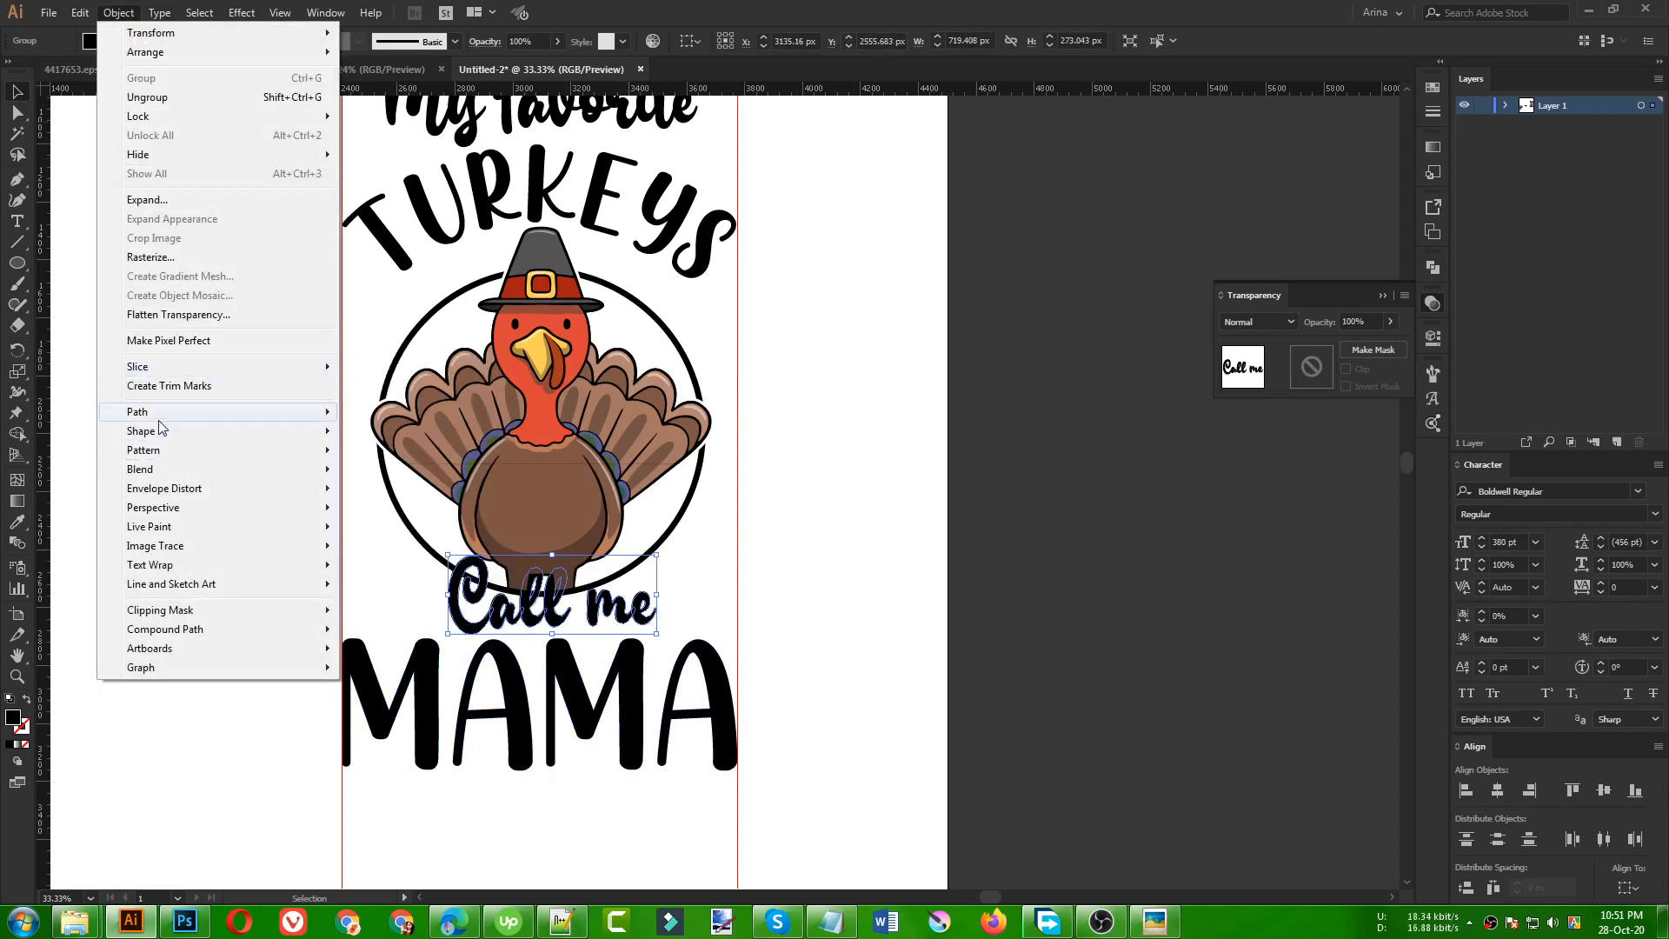
mouse_move(156, 414)
click(395, 477)
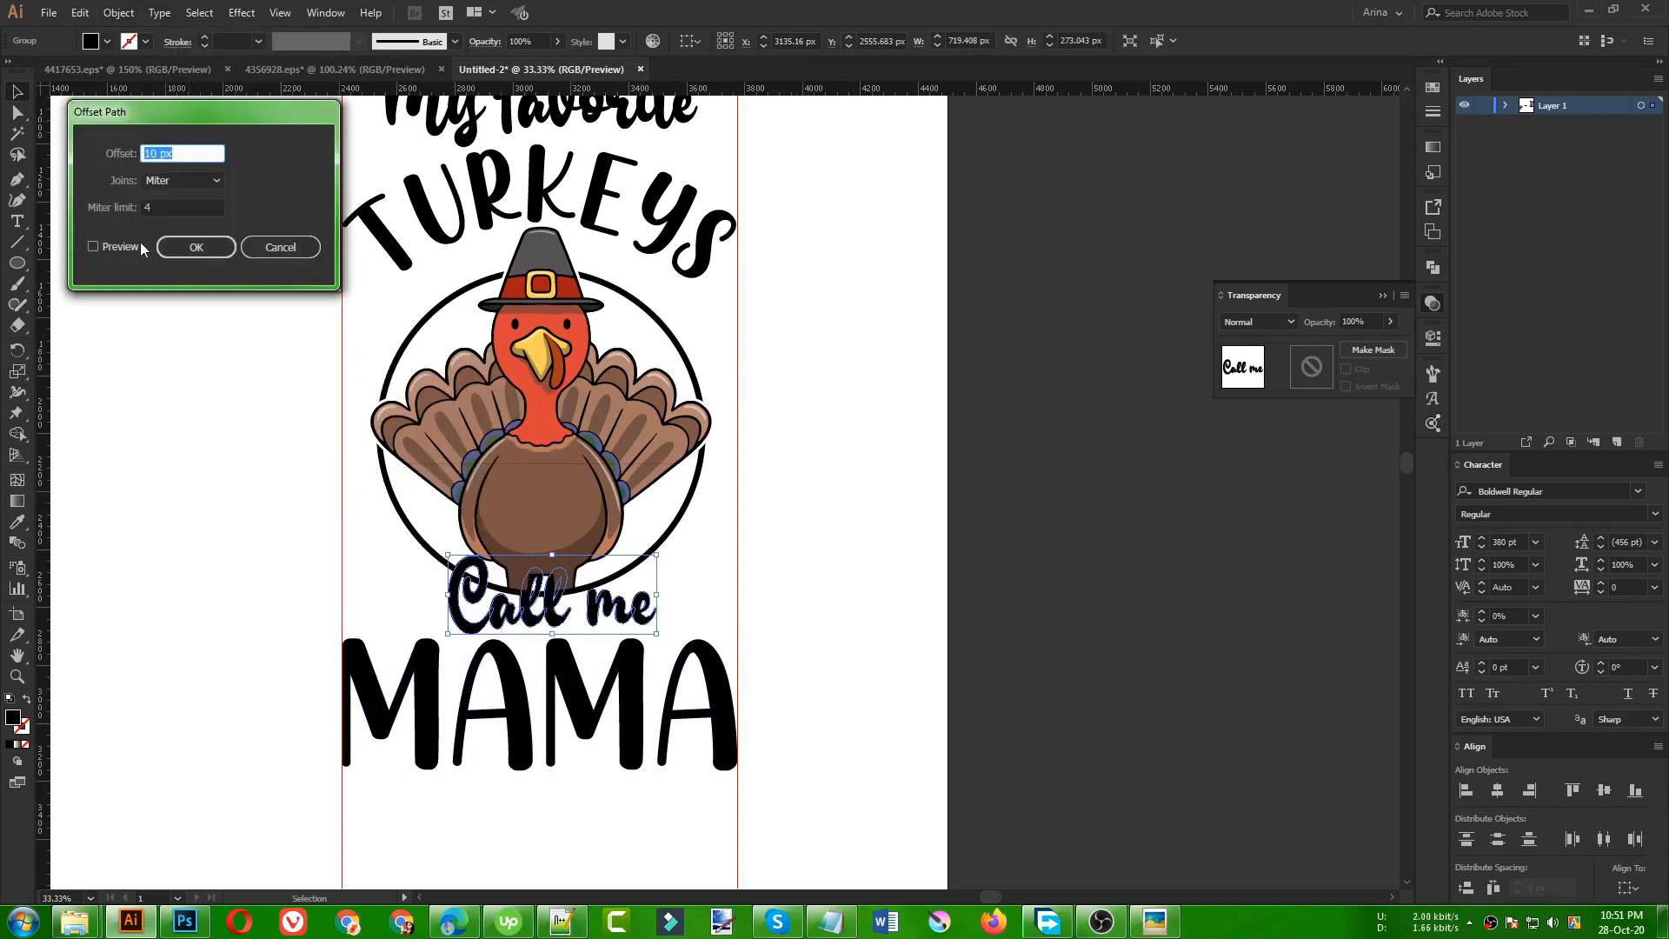
click(123, 244)
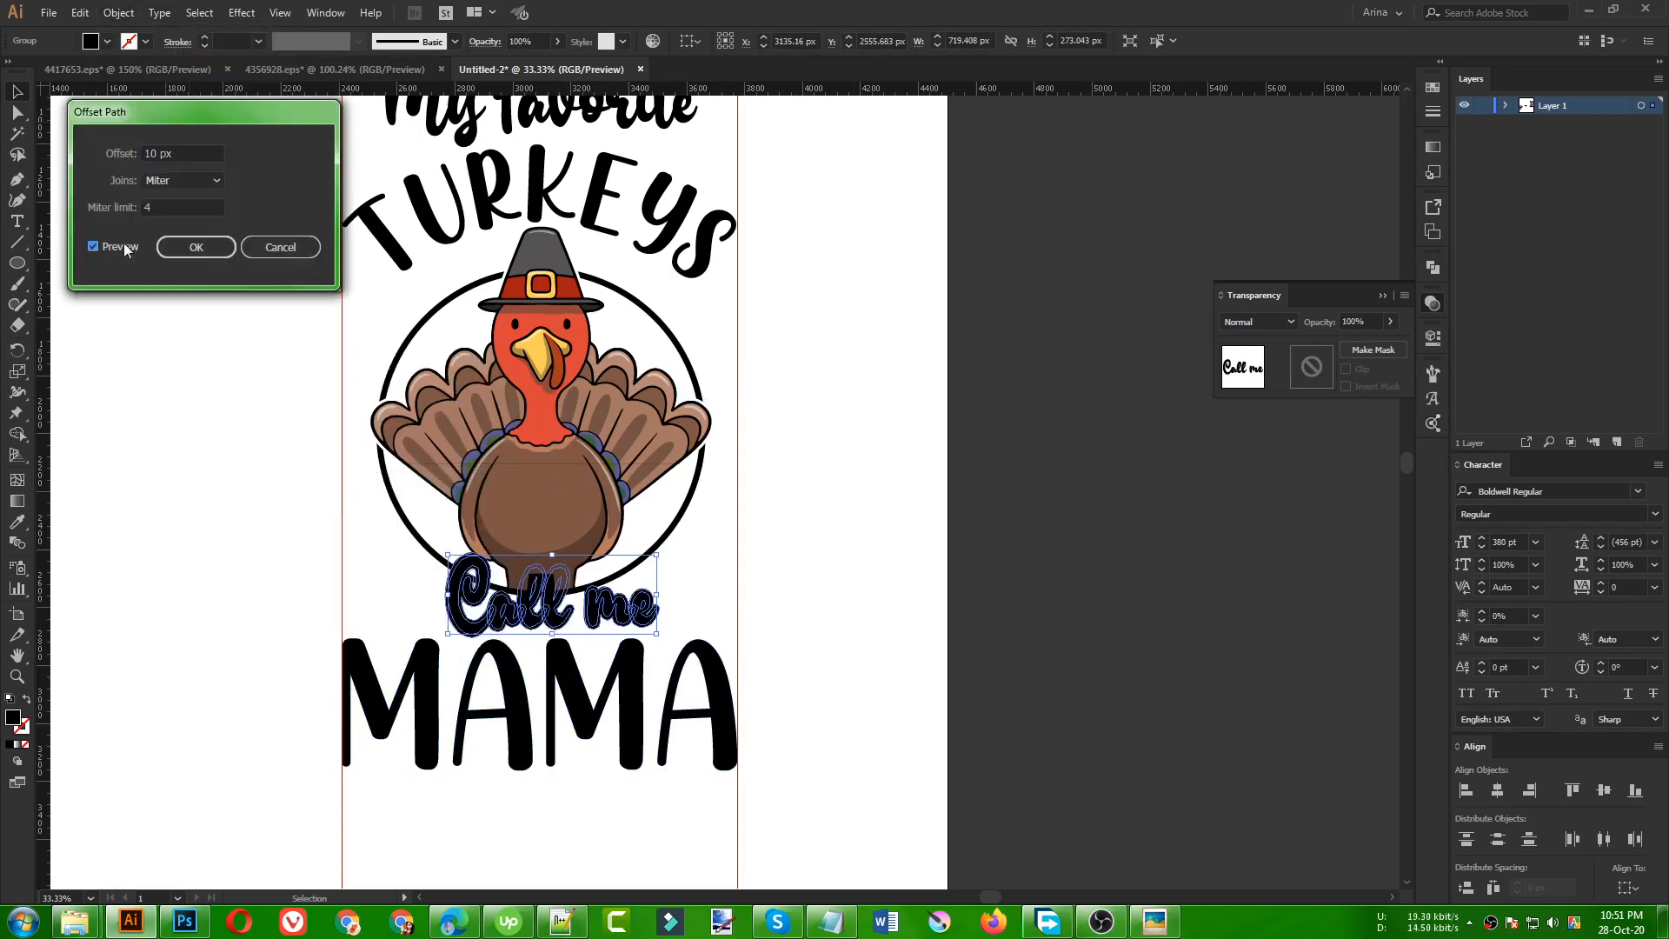
click(196, 247)
click(198, 247)
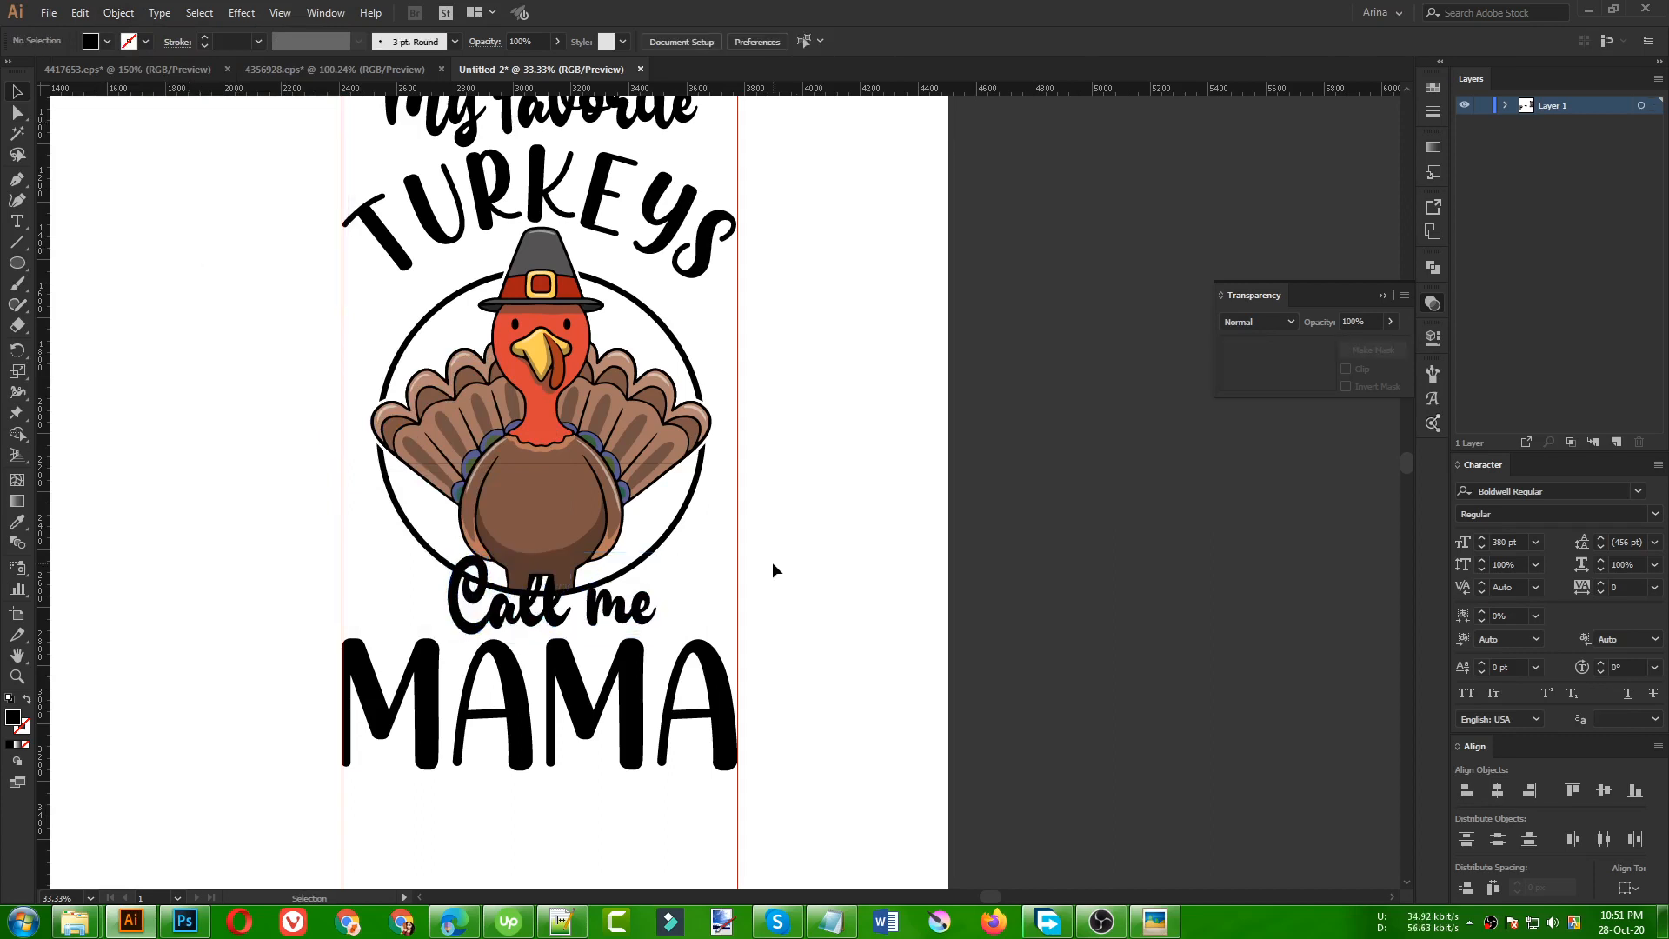
- Paste the offset Call me shape in place into the ring's opacity mask and return to the artwork
click(661, 552)
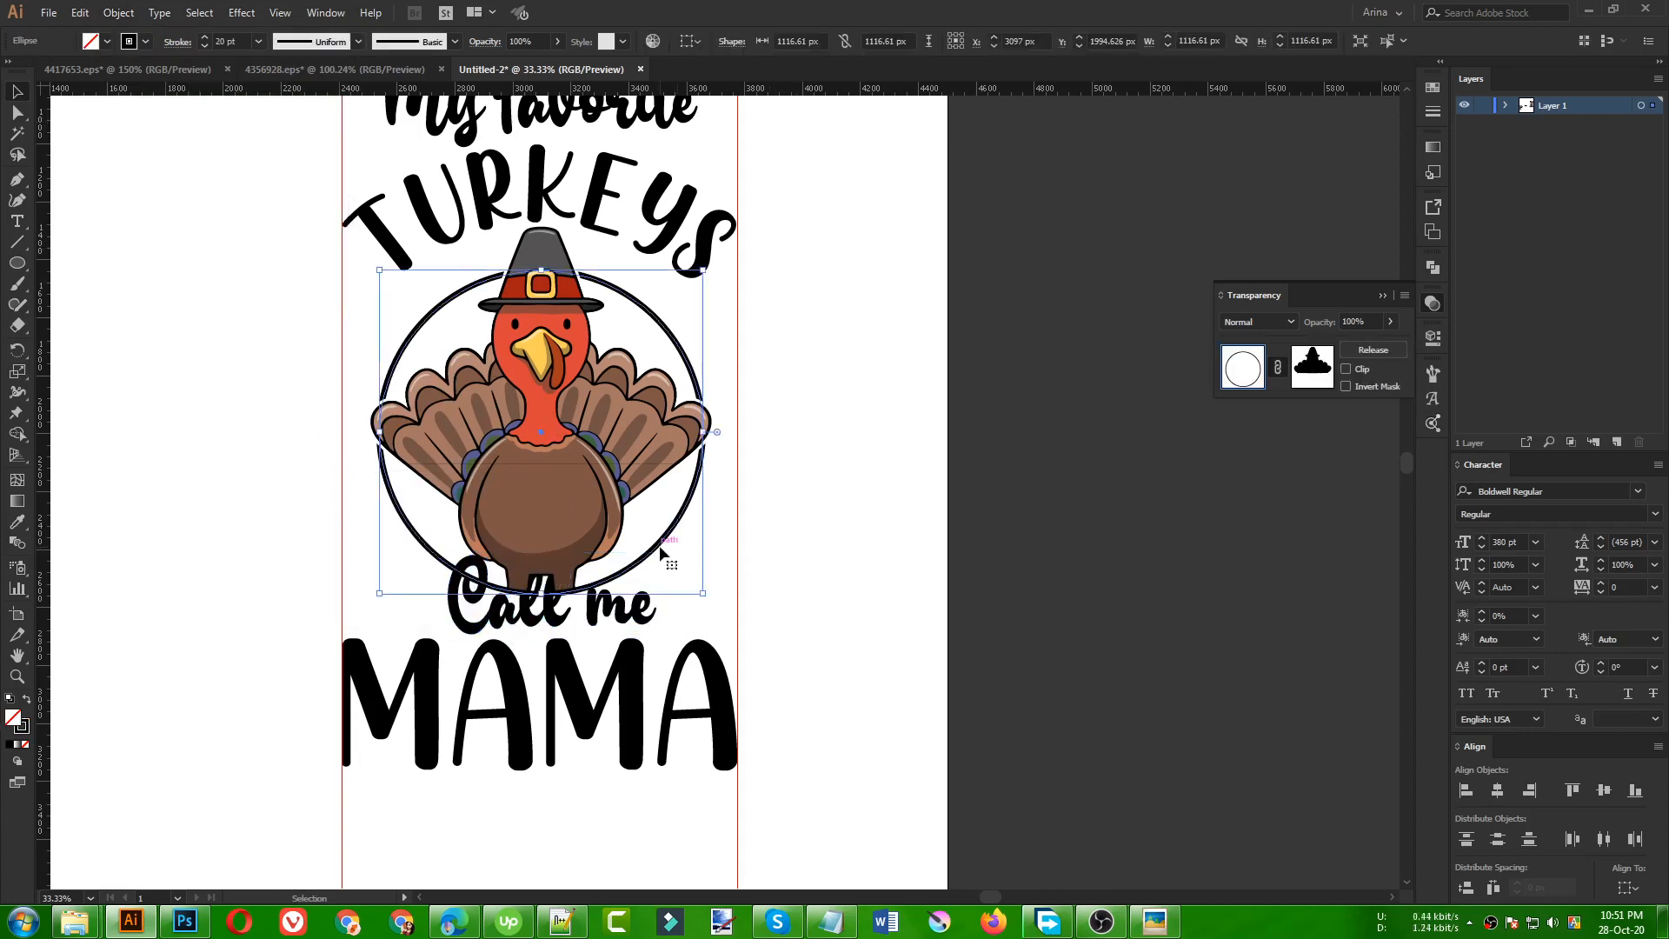
click(1312, 366)
key(ctrl+f)
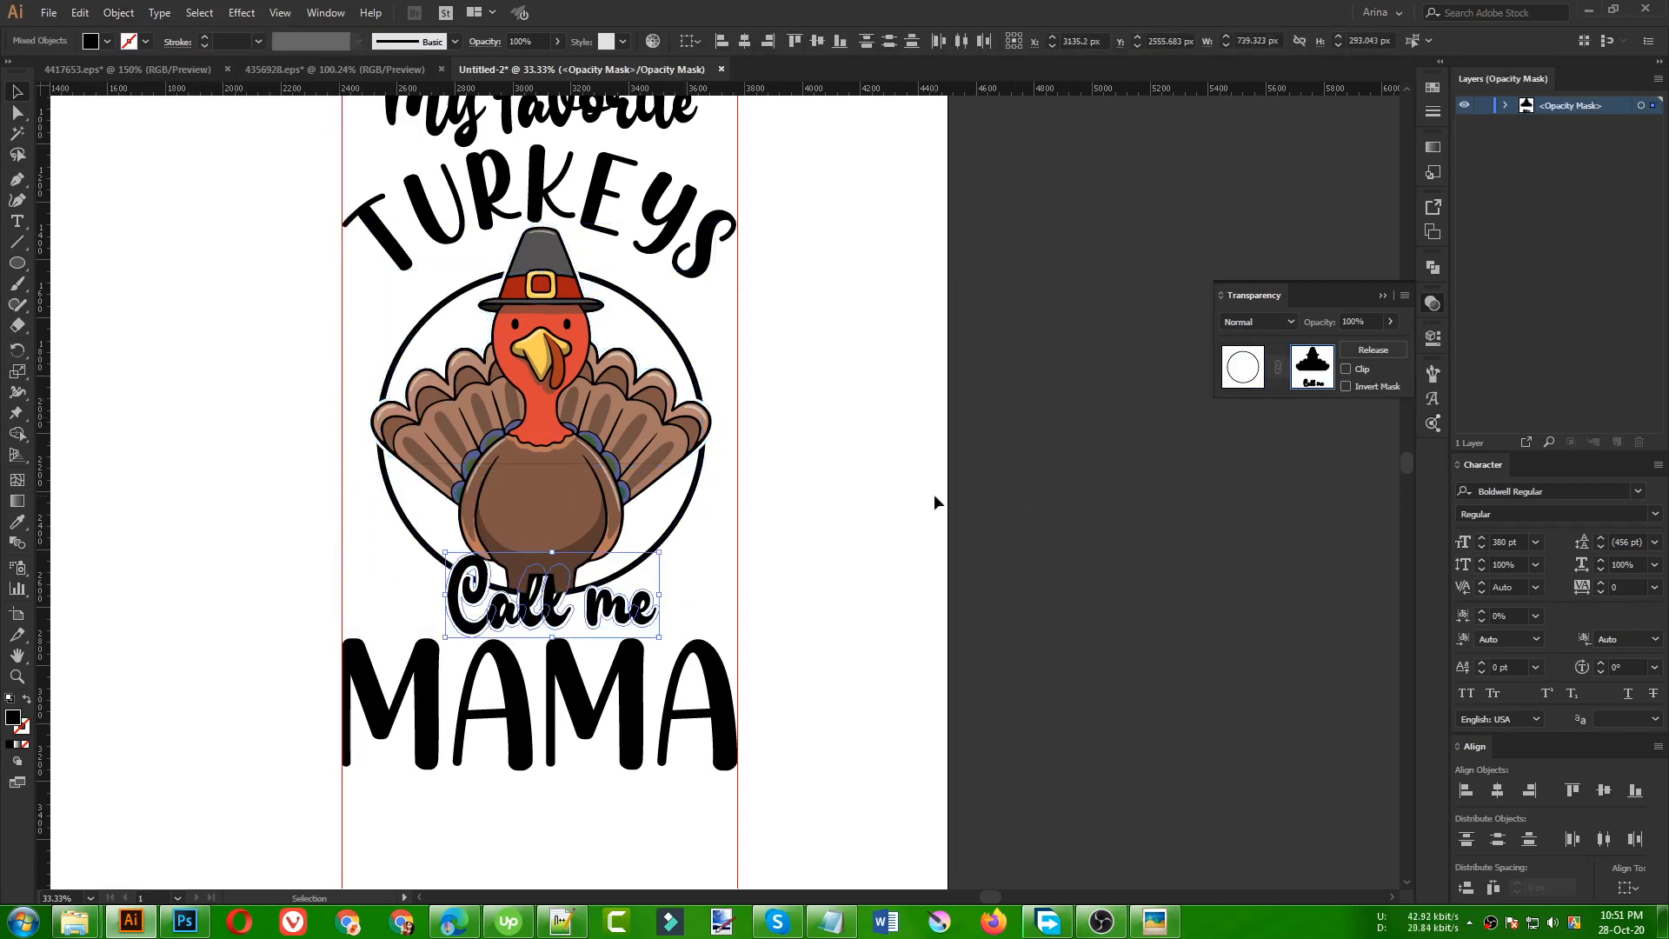
click(849, 516)
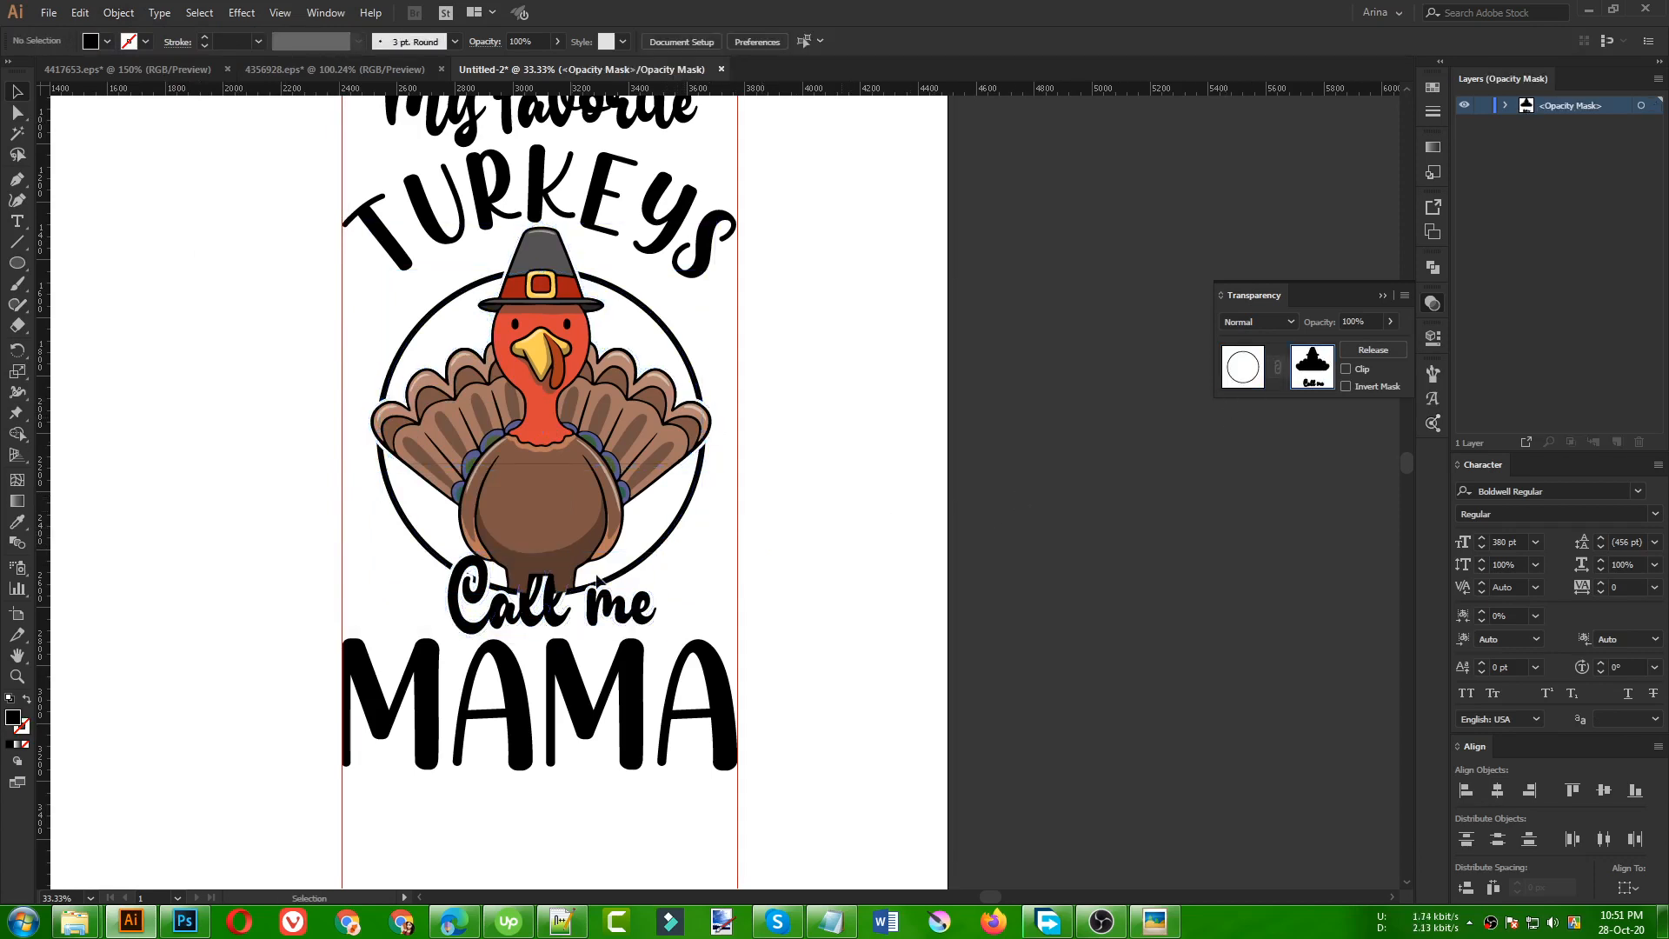
scroll(462, 567, up, 1)
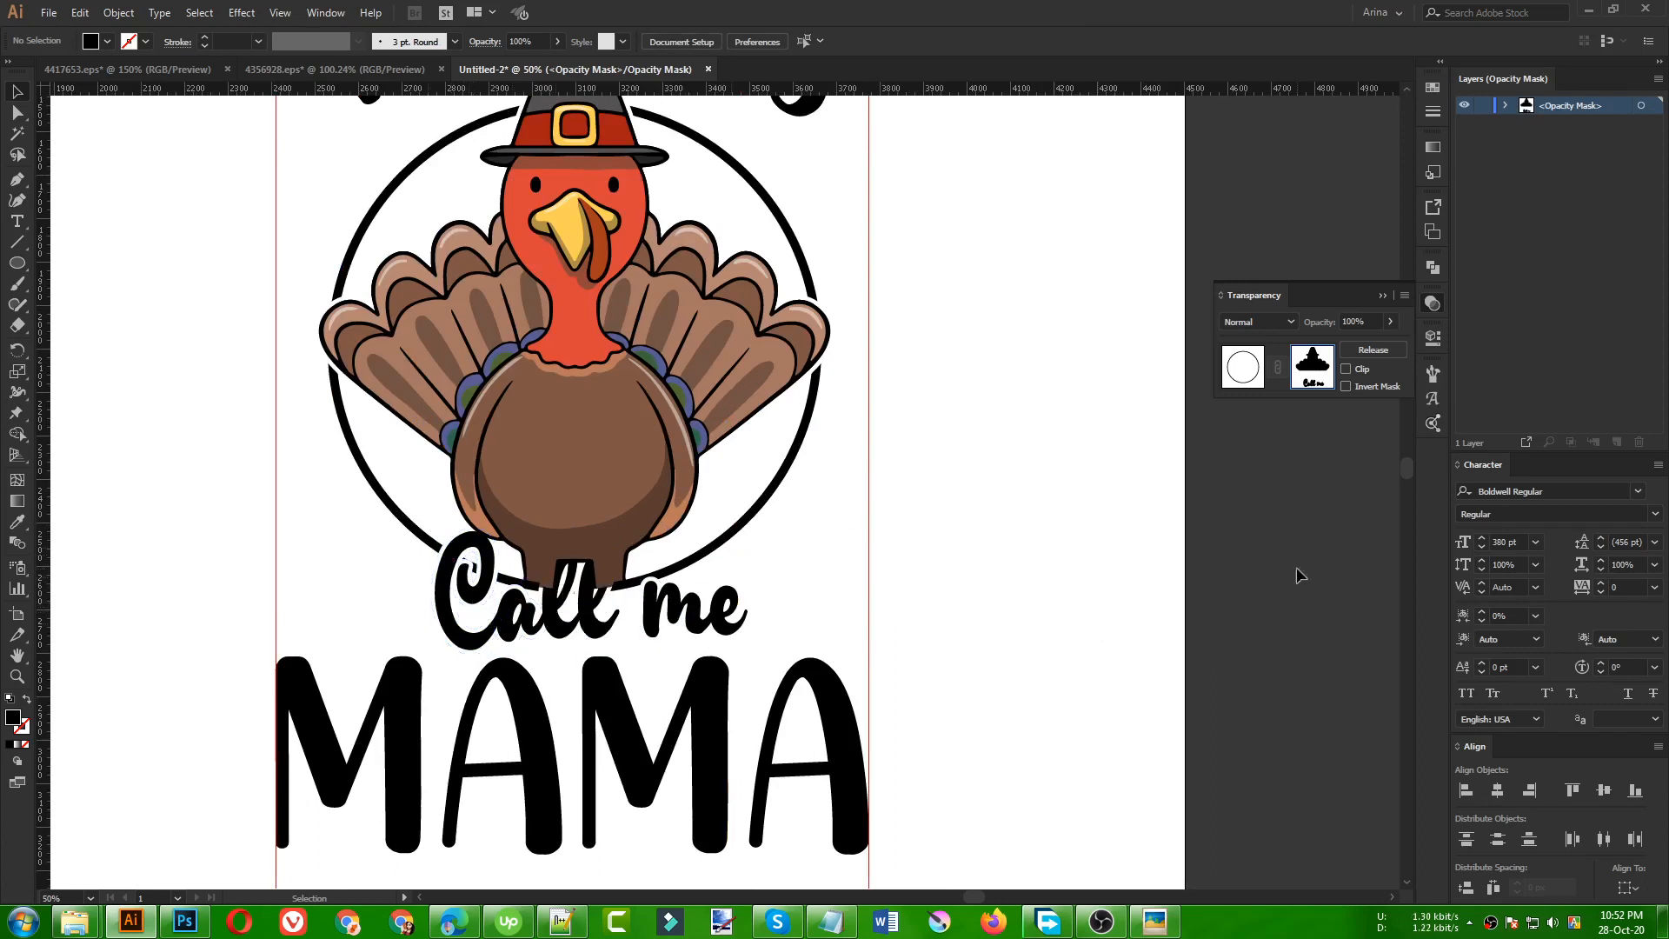
click(1243, 366)
click(915, 569)
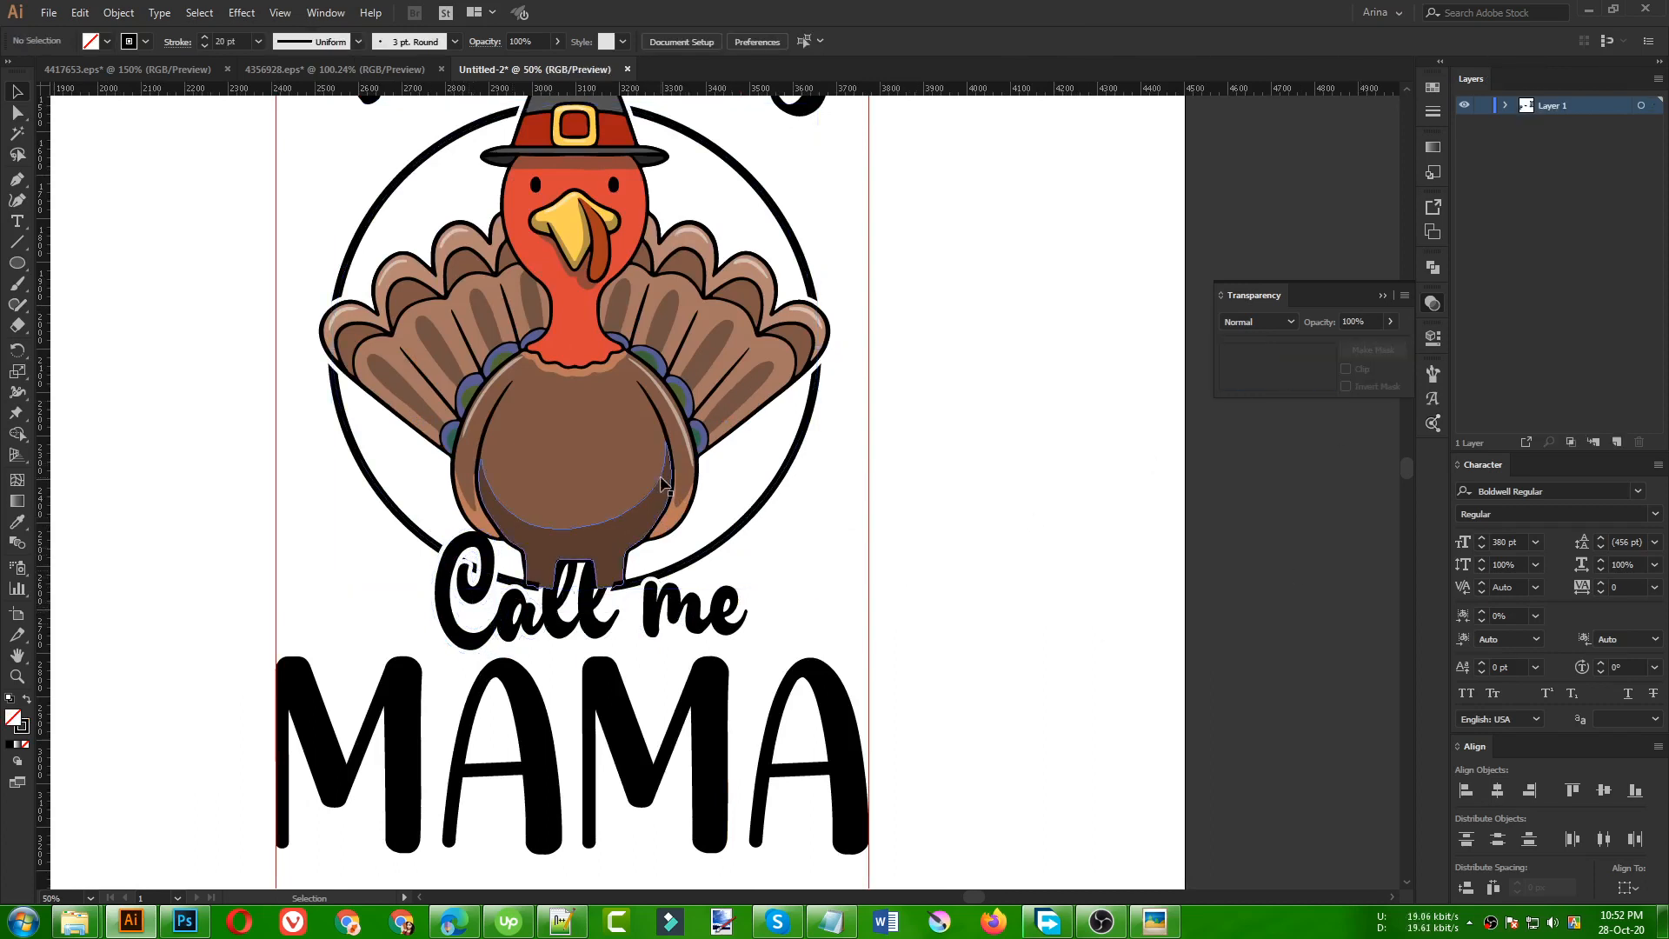
- Add an opacity mask with Clip turned off to the turkey, paste the offset Call me shape into it in place, and return to the artwork
click(662, 485)
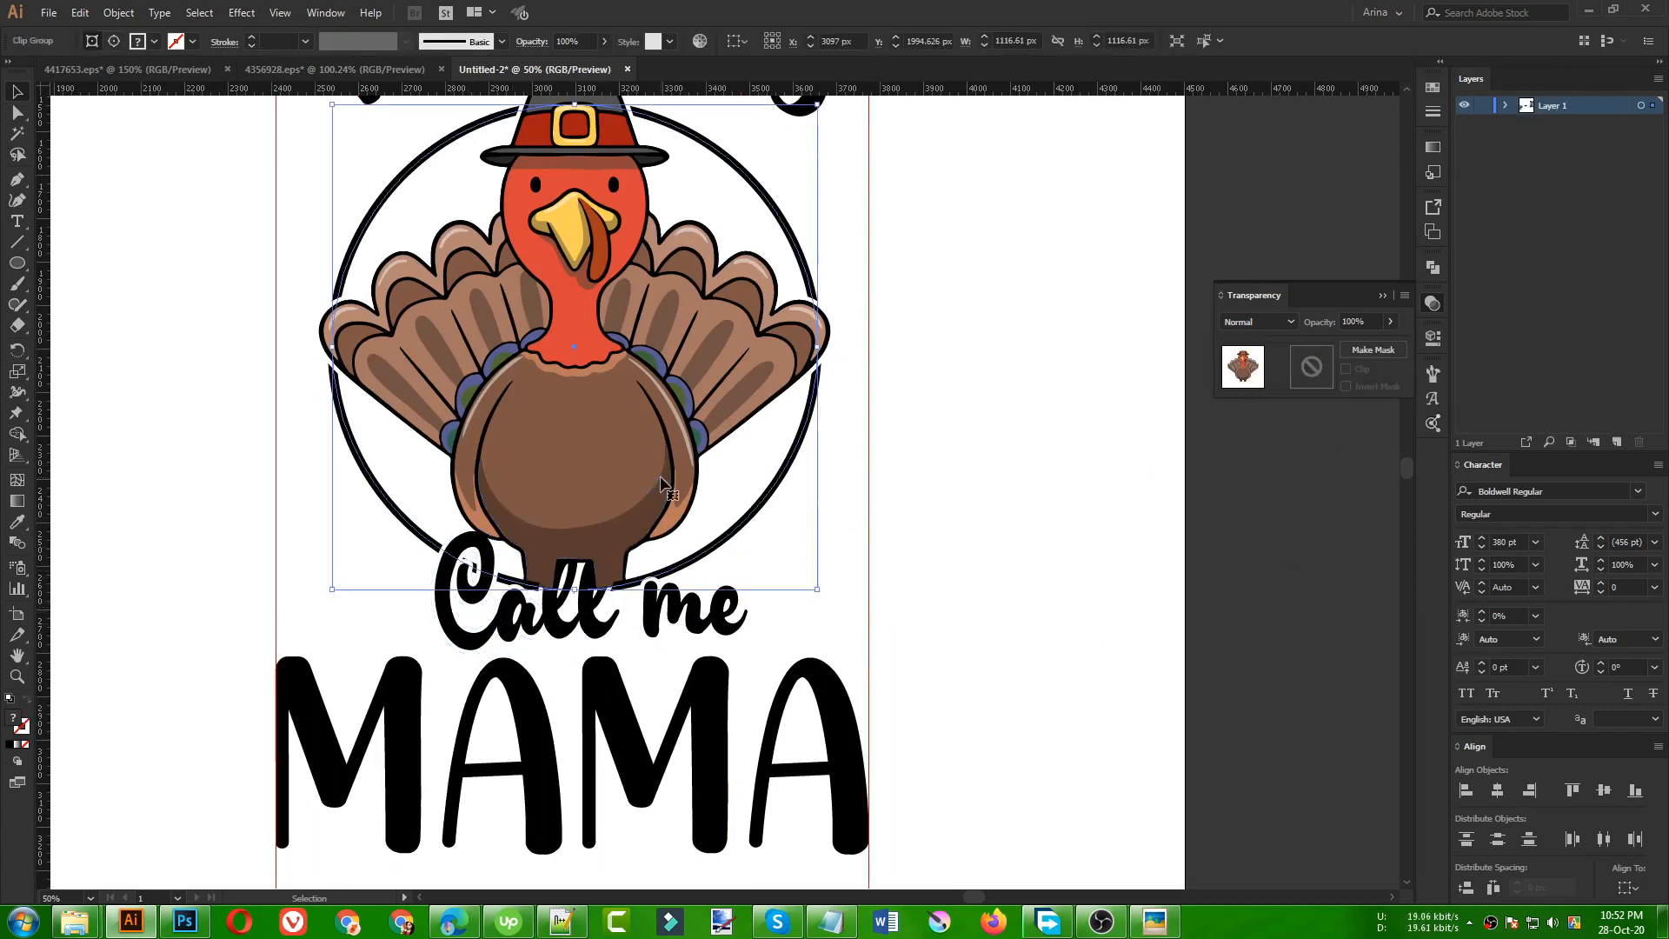
click(1311, 375)
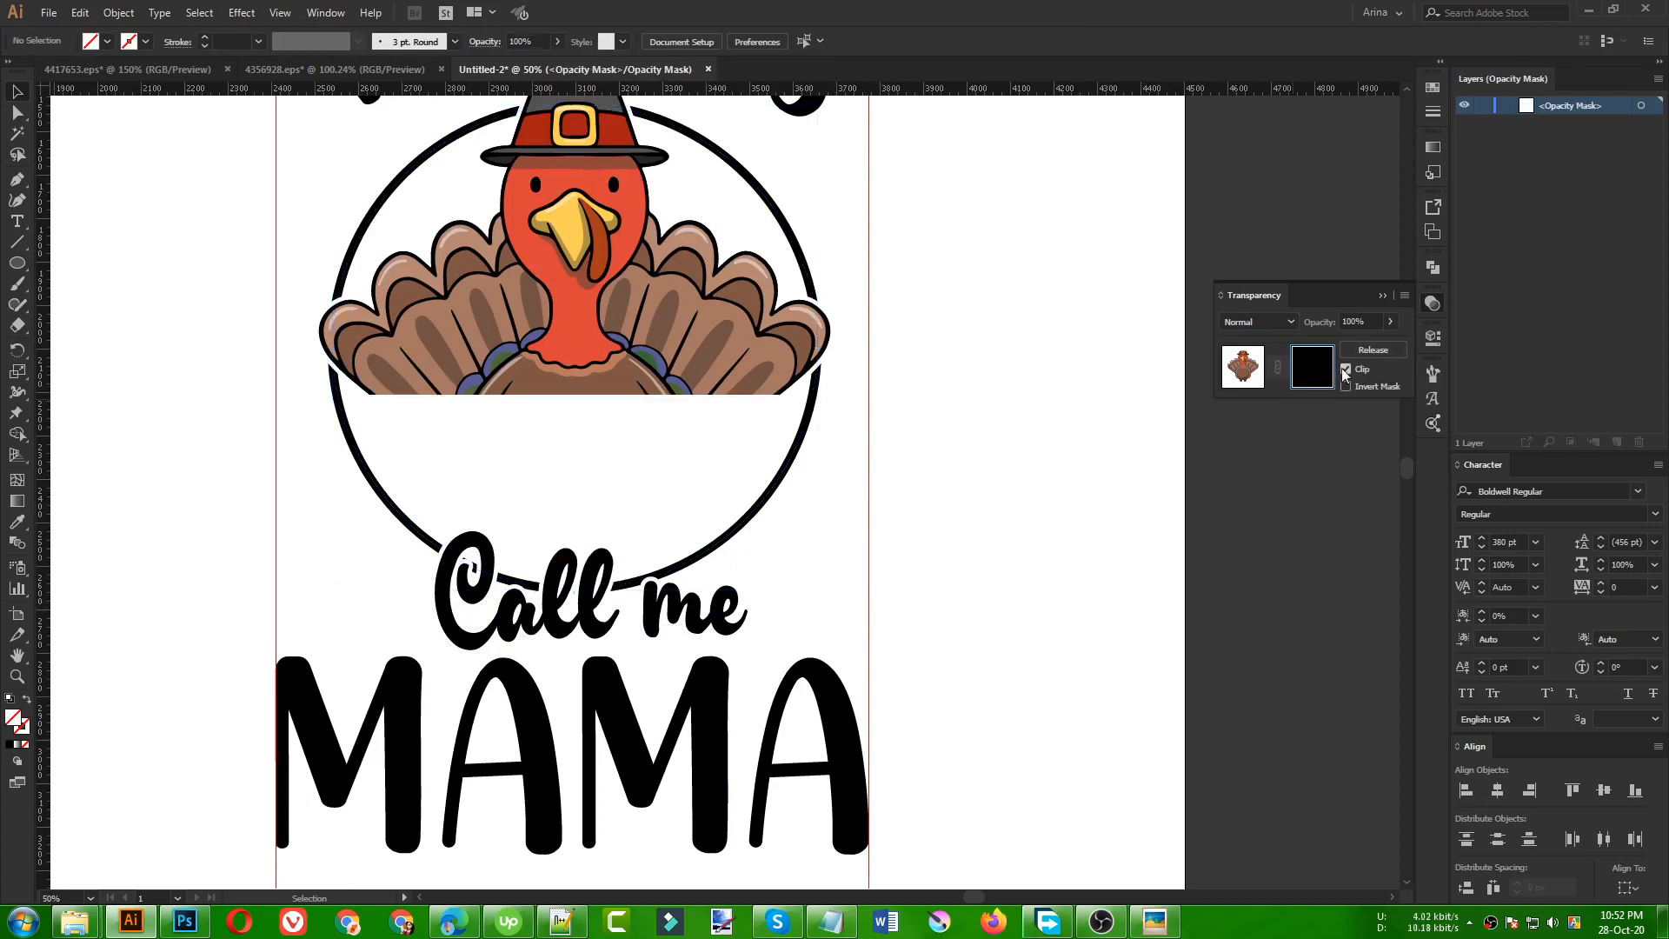
click(1345, 370)
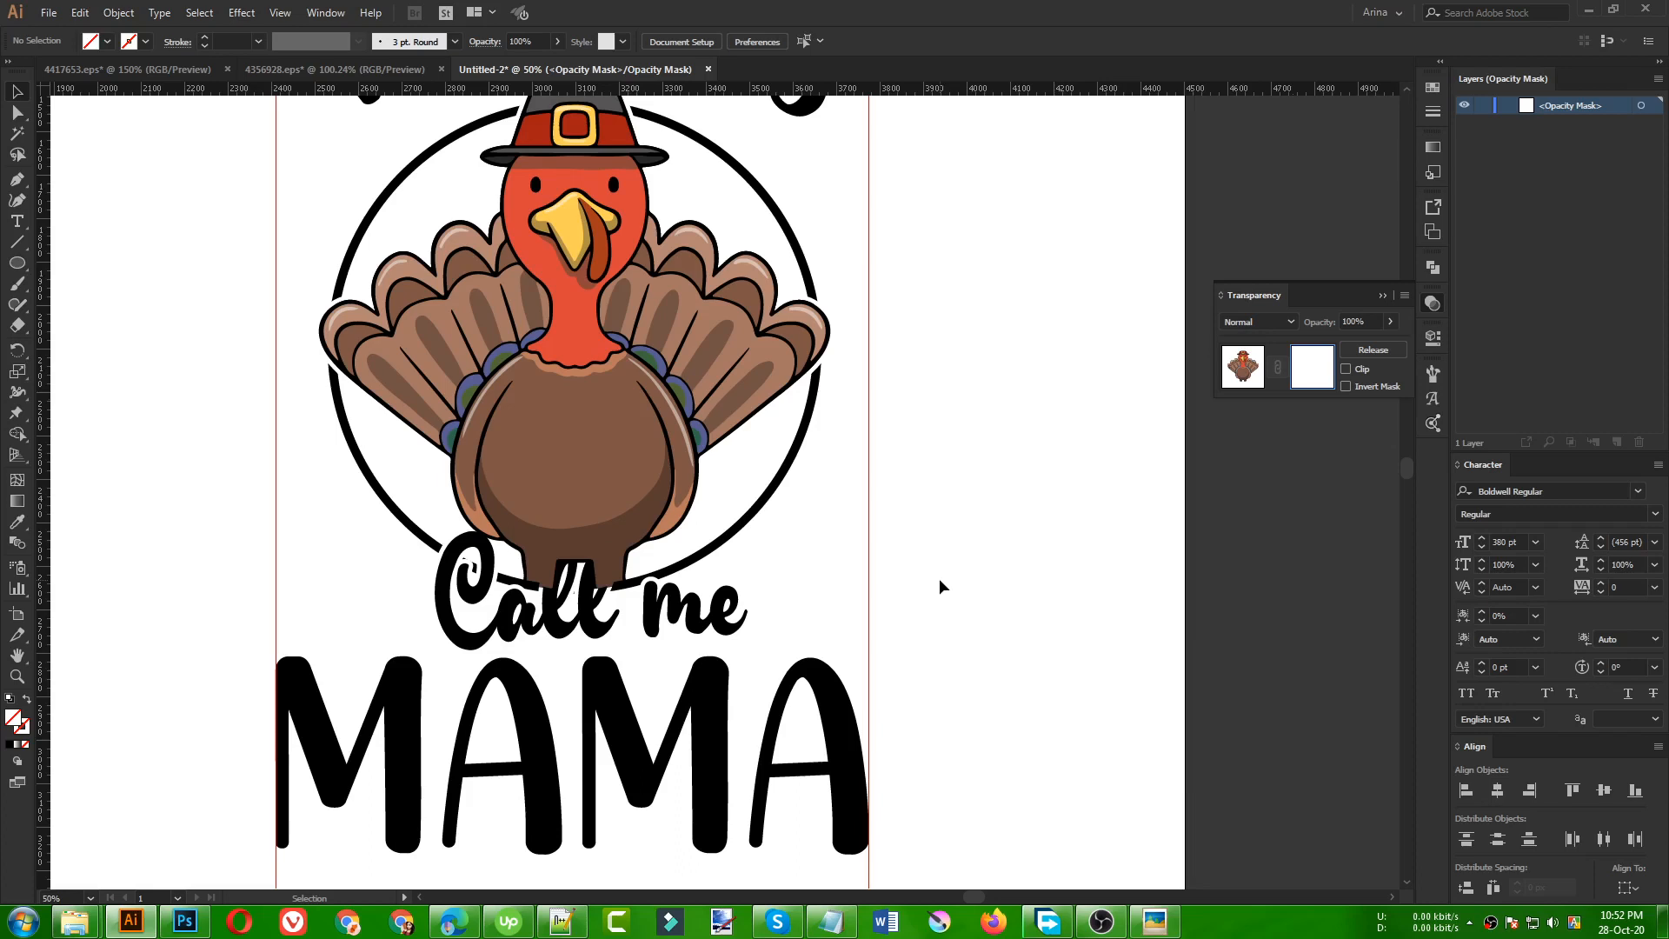
key(a)
key(ctrl+f)
key(v)
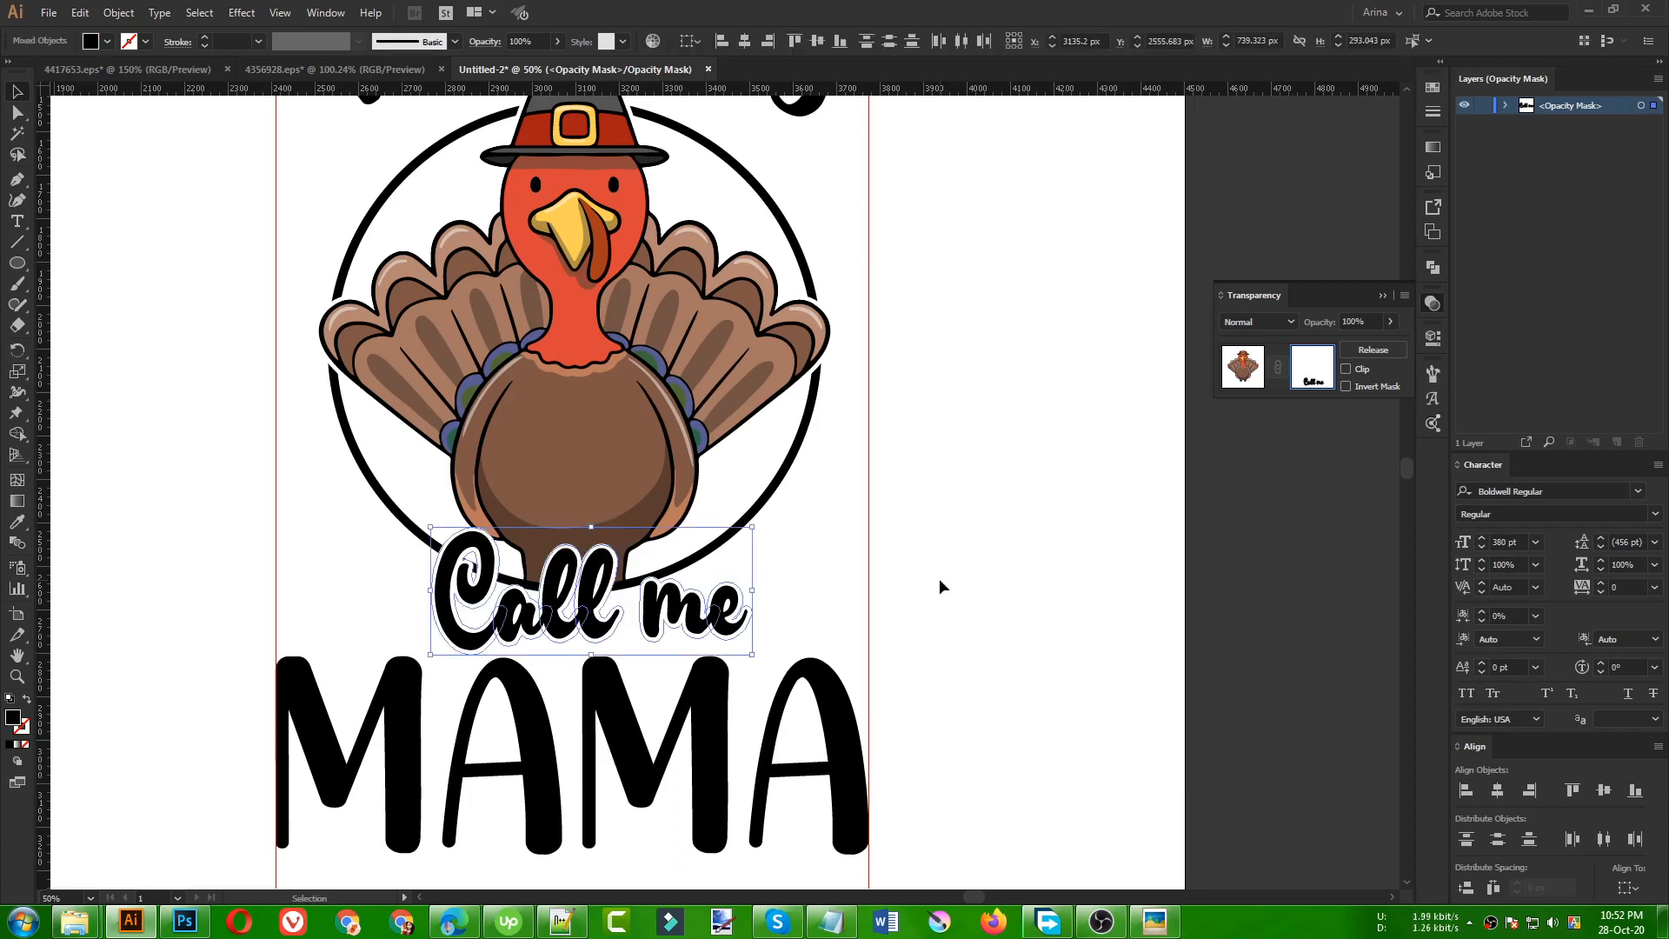
click(820, 603)
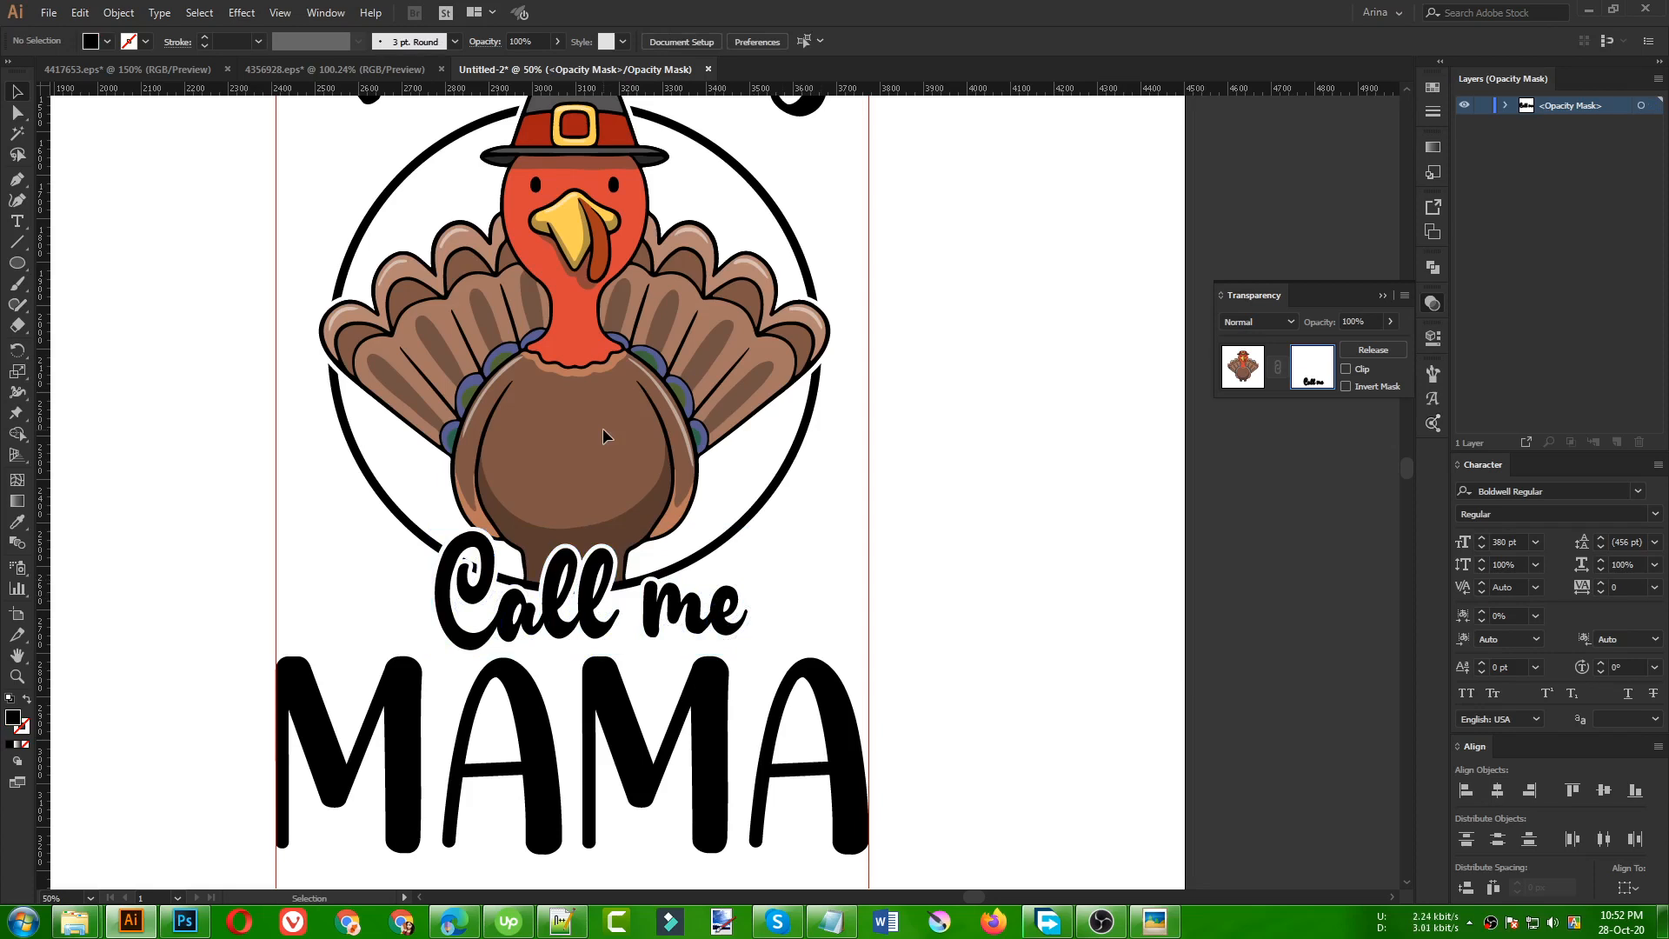
click(1243, 366)
click(700, 395)
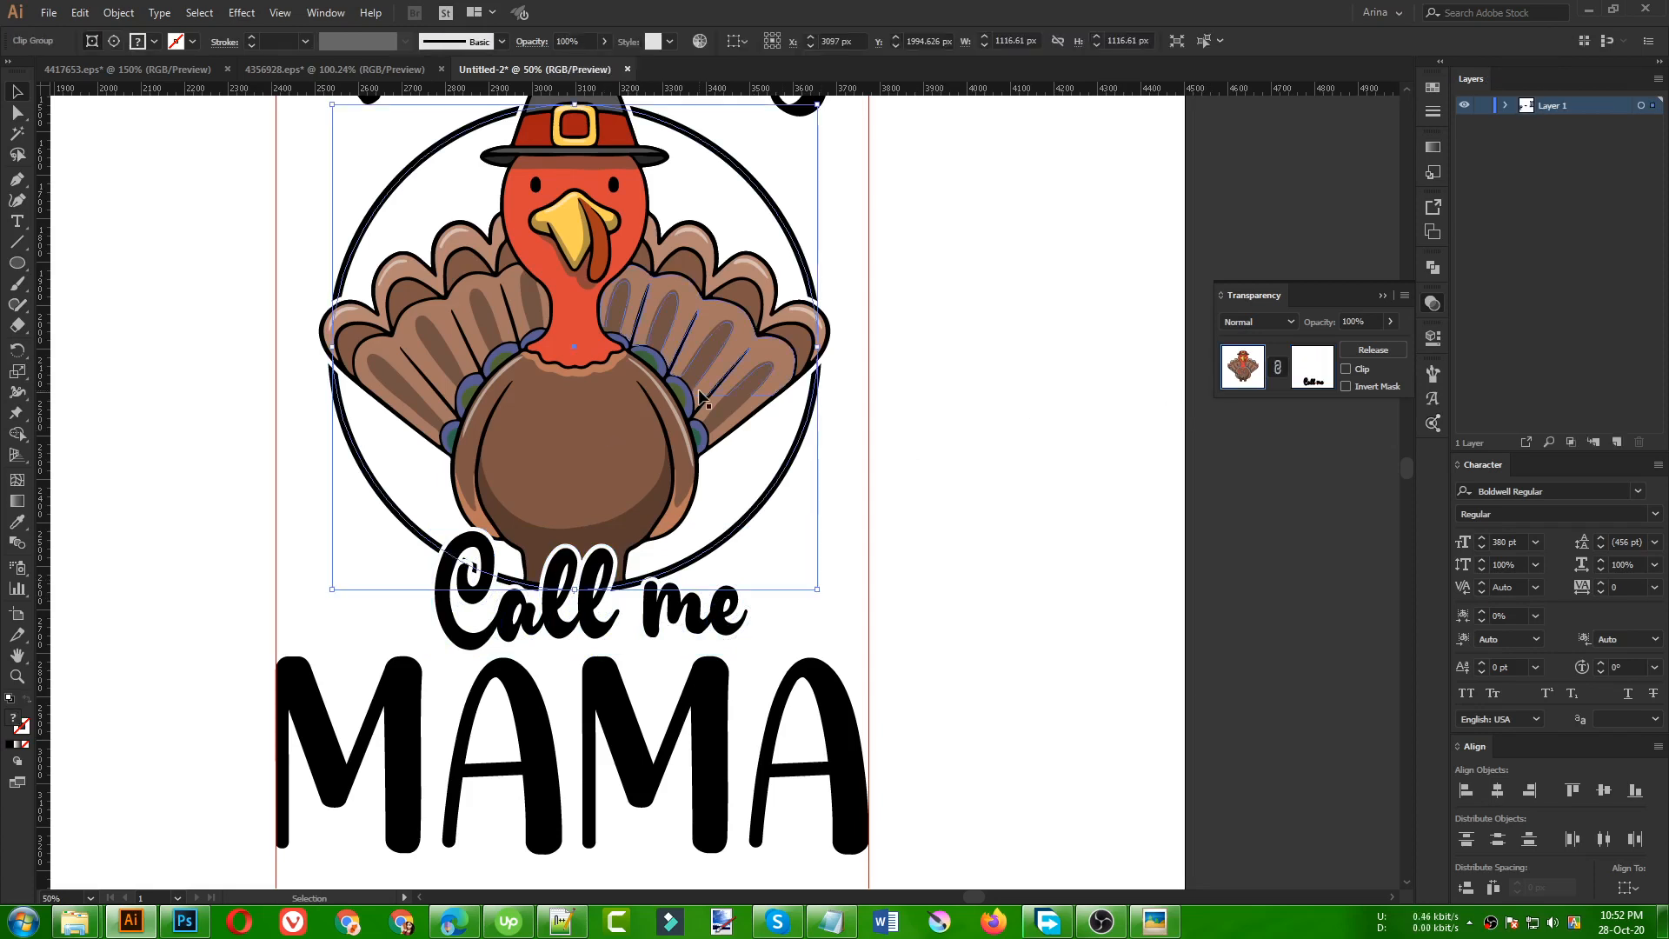
click(833, 501)
click(669, 448)
click(856, 561)
scroll(543, 600, up, 1)
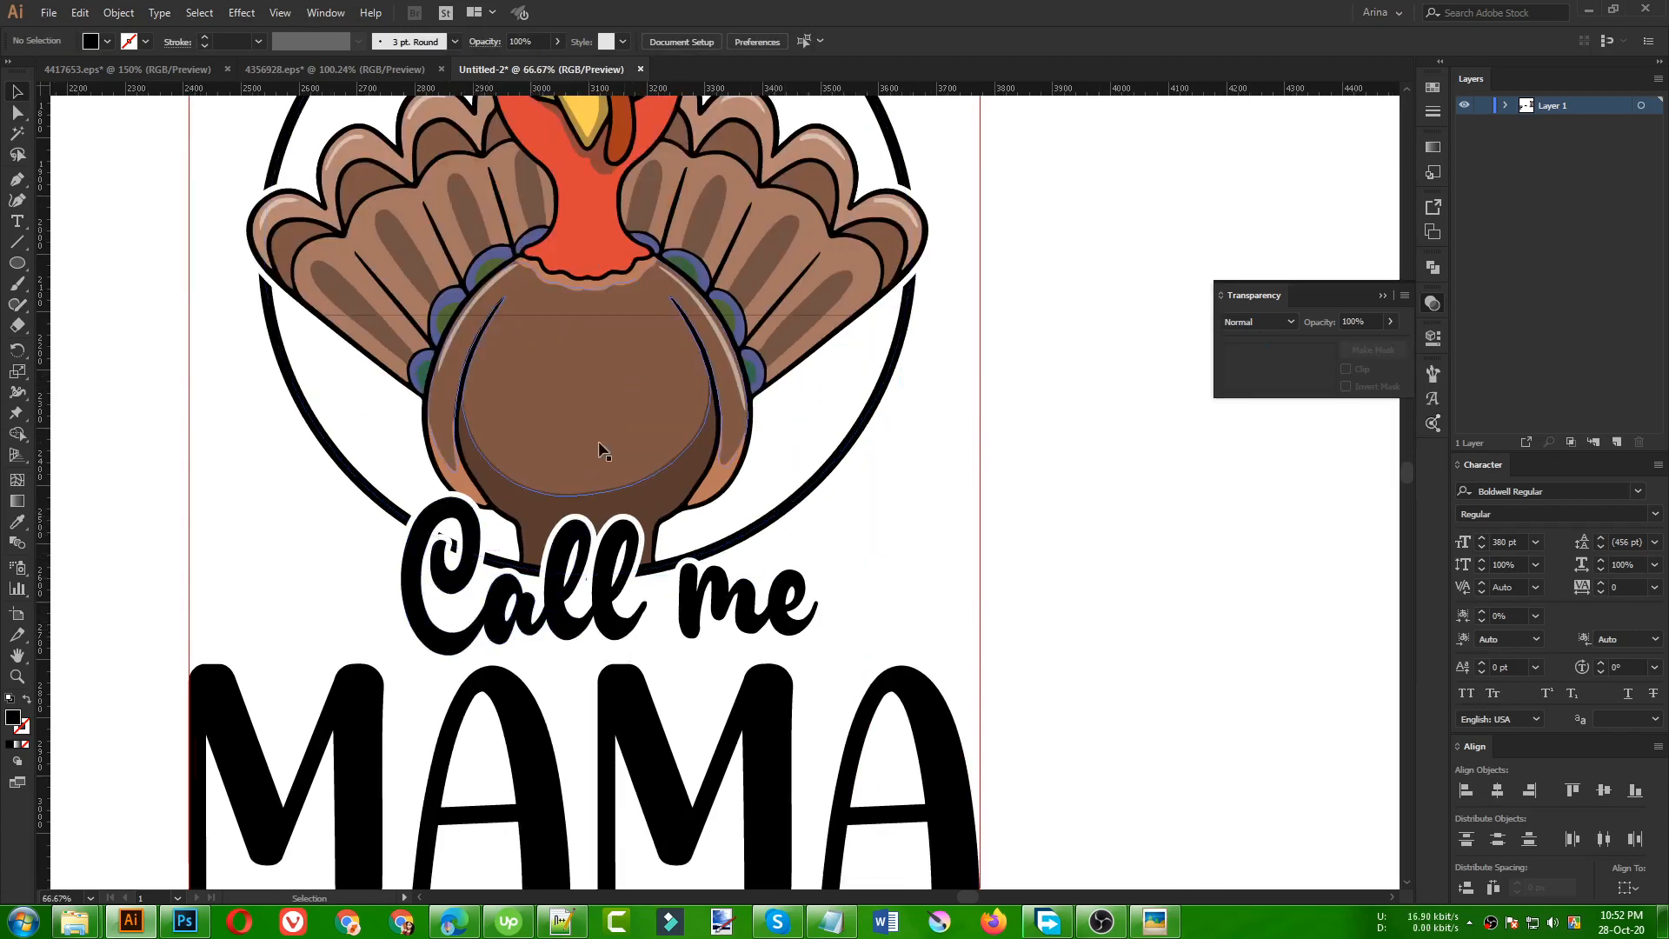
scroll(531, 498, down, 2)
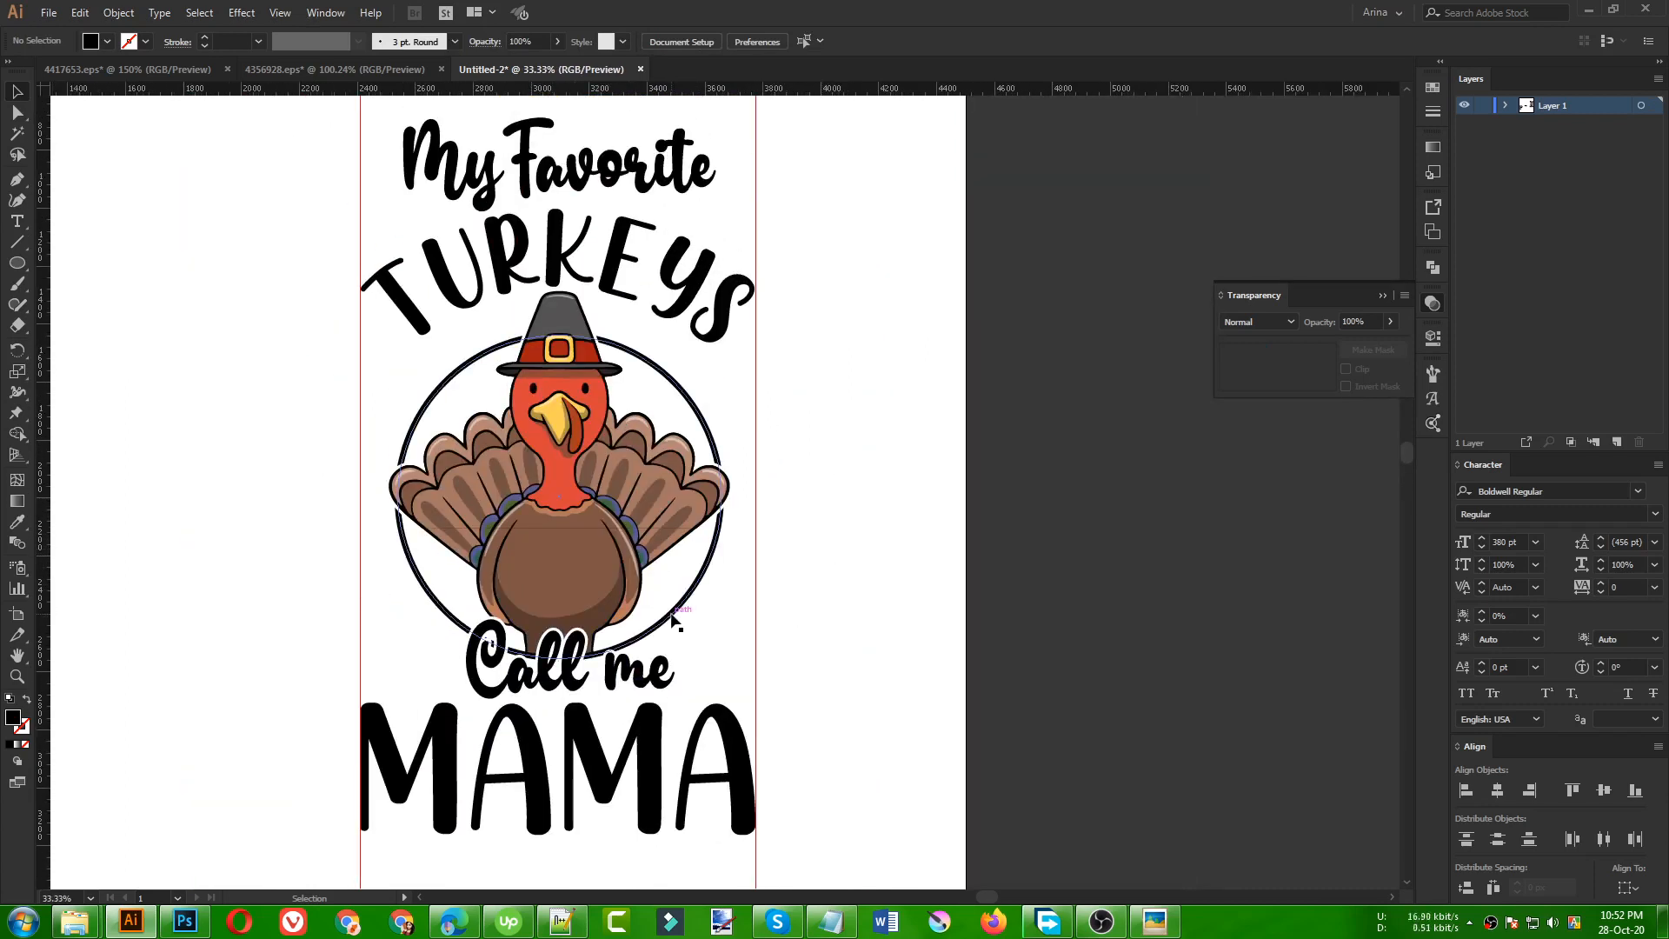
scroll(703, 591, up, 1)
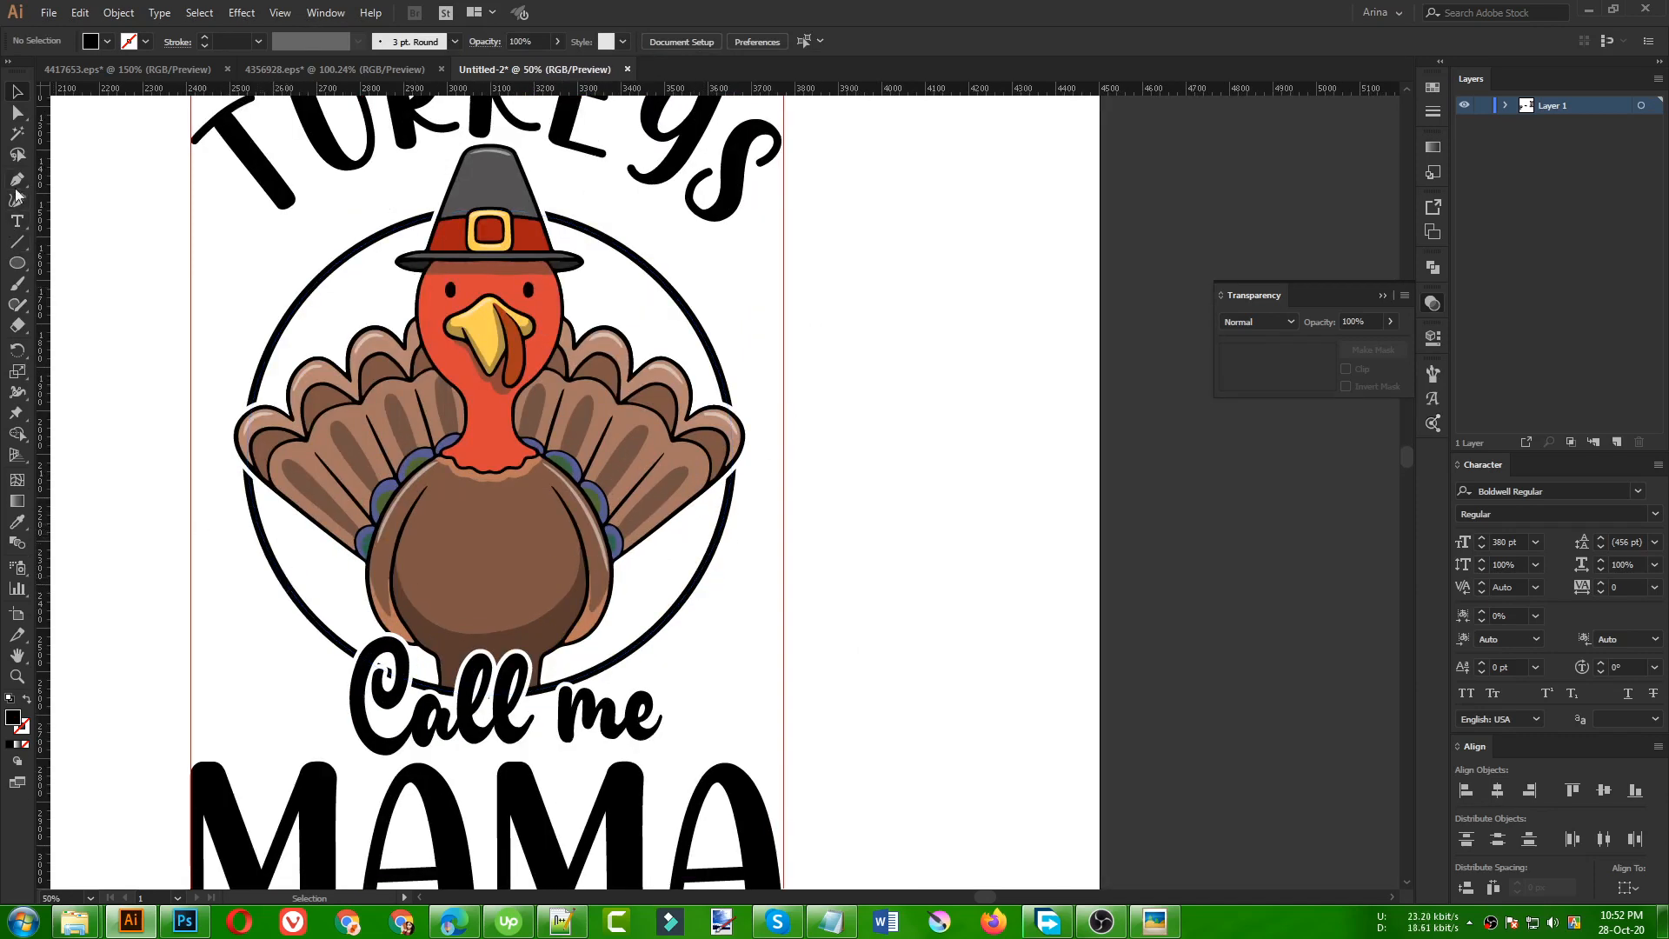
drag(17, 179, 58, 199)
key(v)
double_click(278, 332)
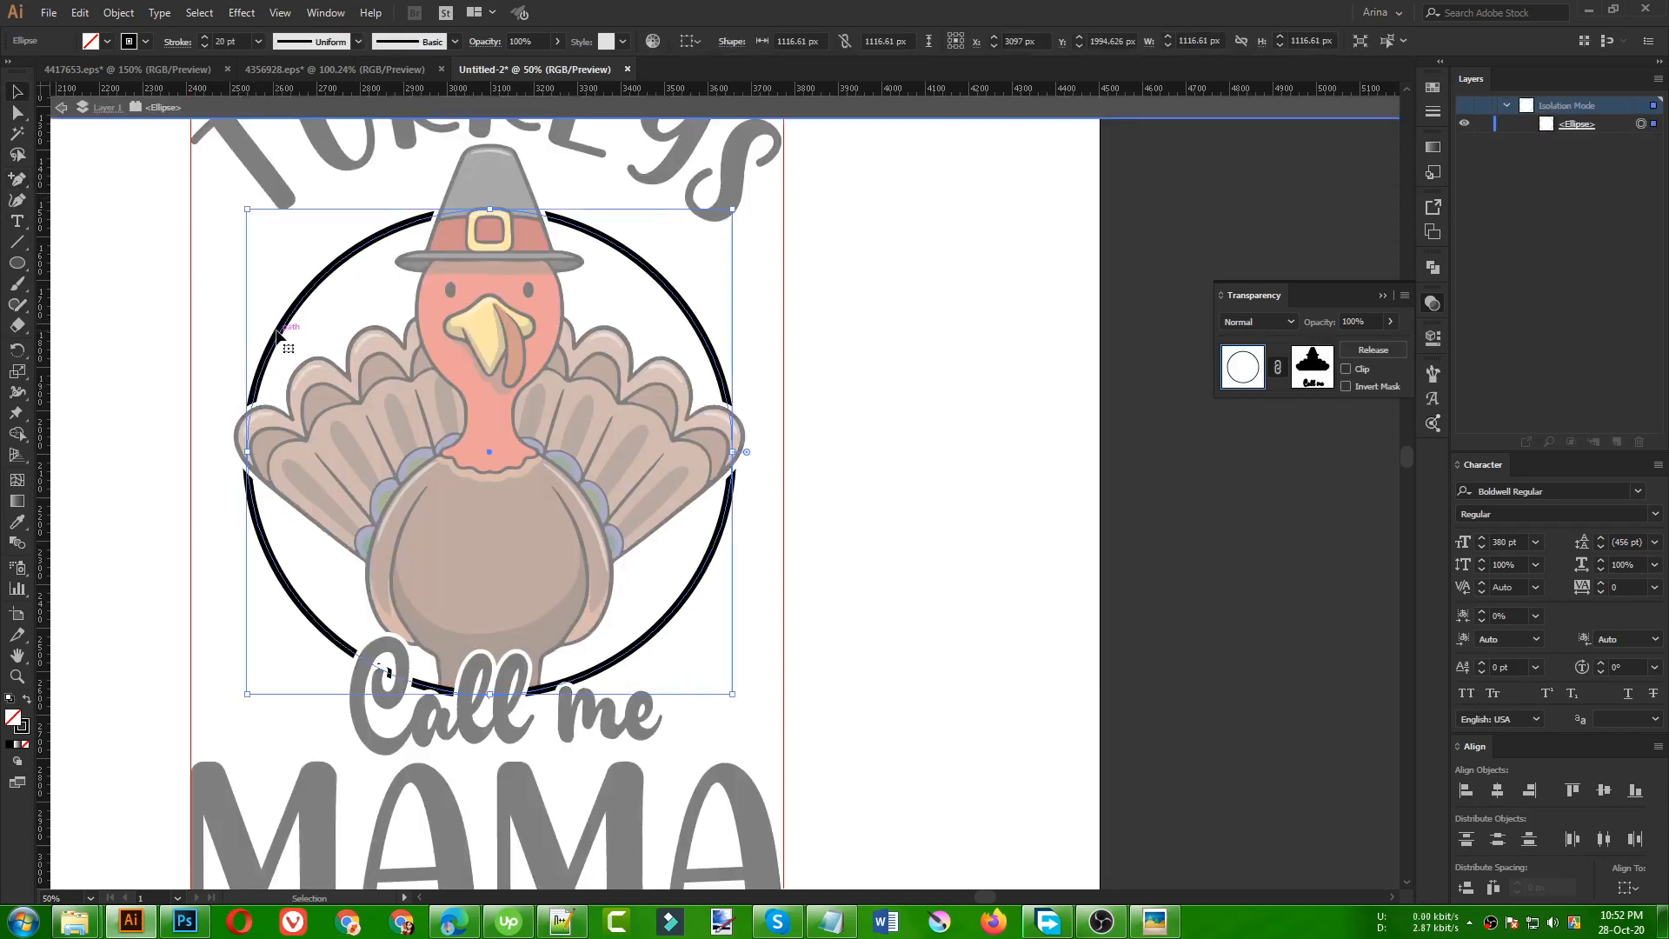
key(Escape)
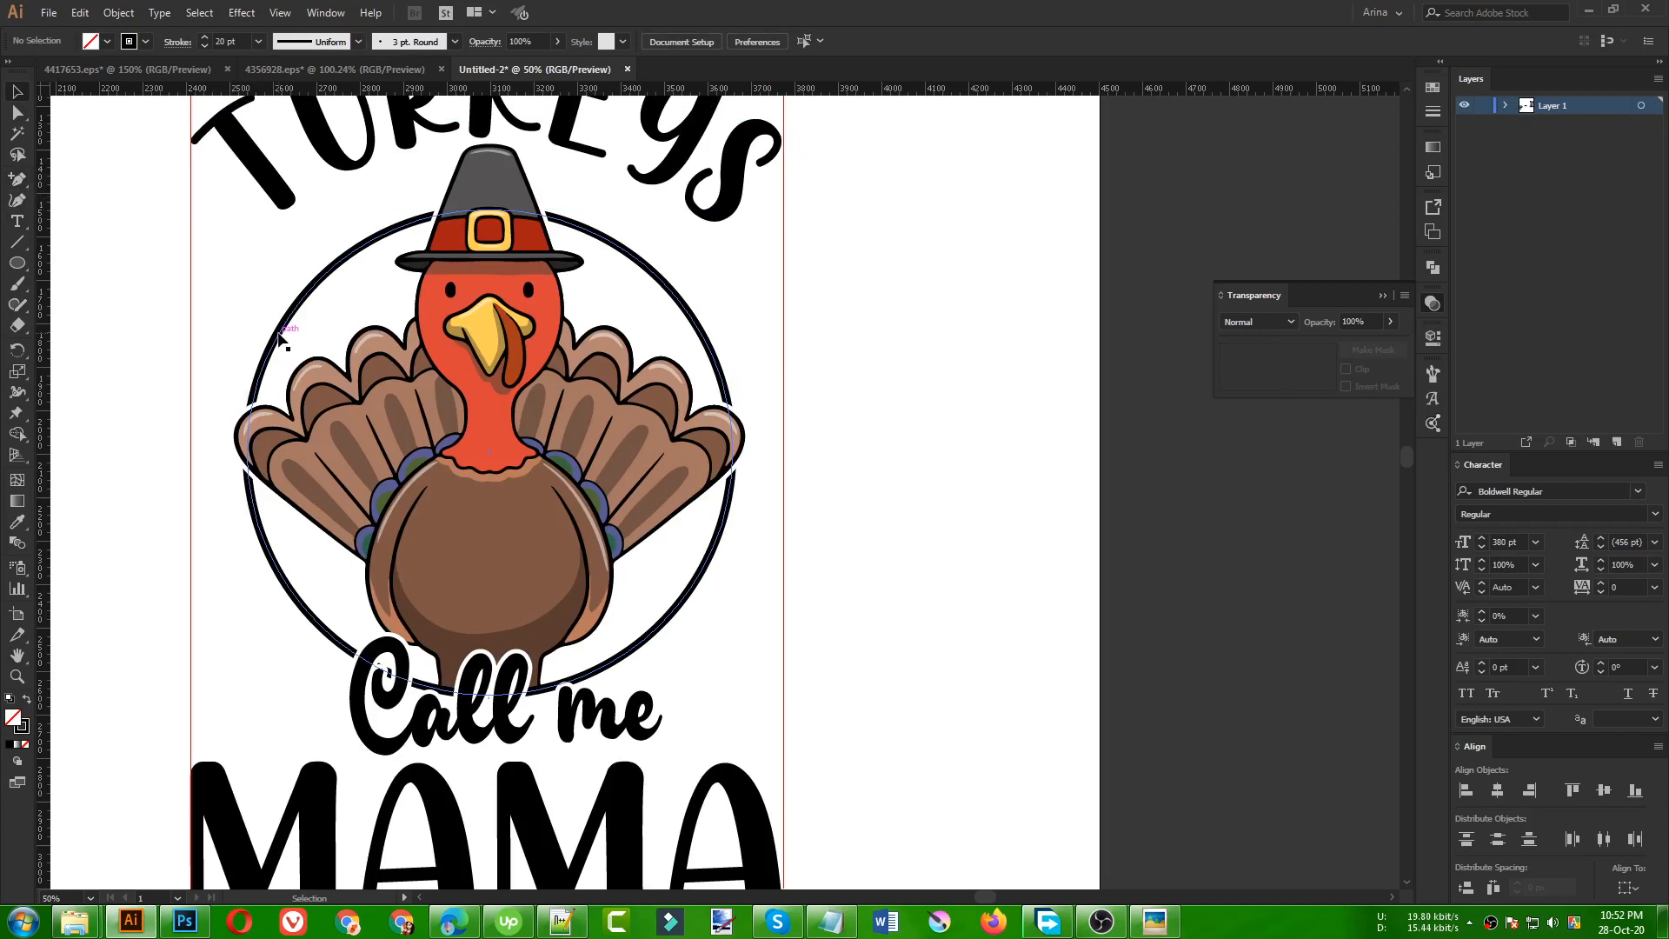
- Try removing the lower half of the ring by deleting its bottom anchor point in isolation mode
double_click(280, 337)
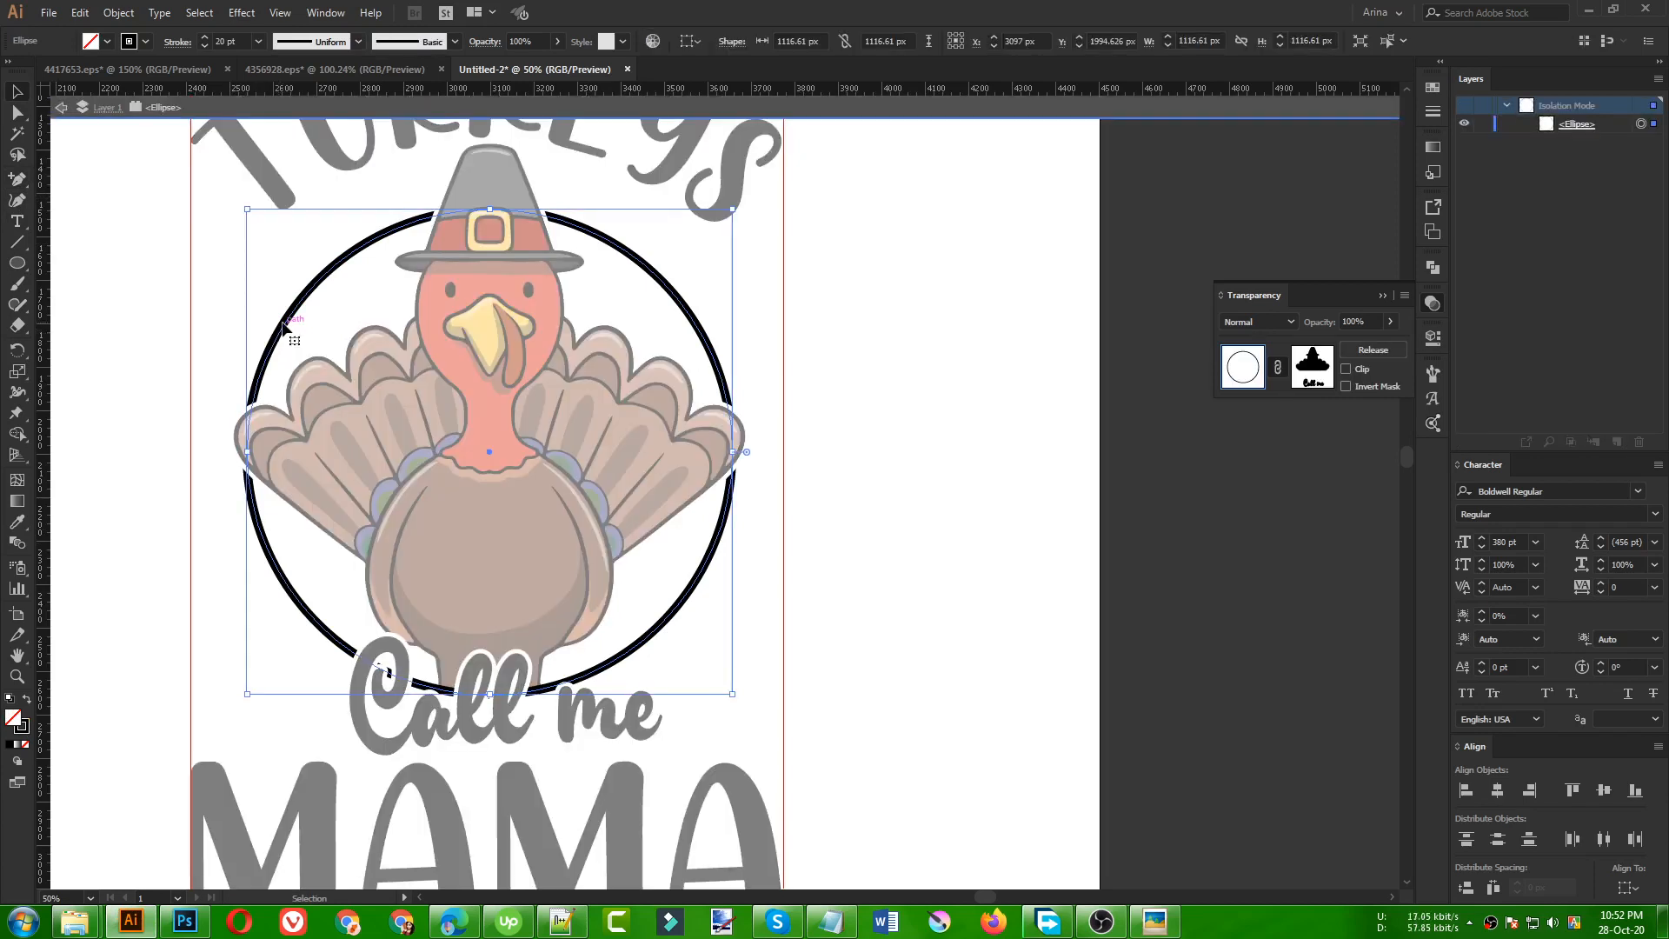
click(17, 179)
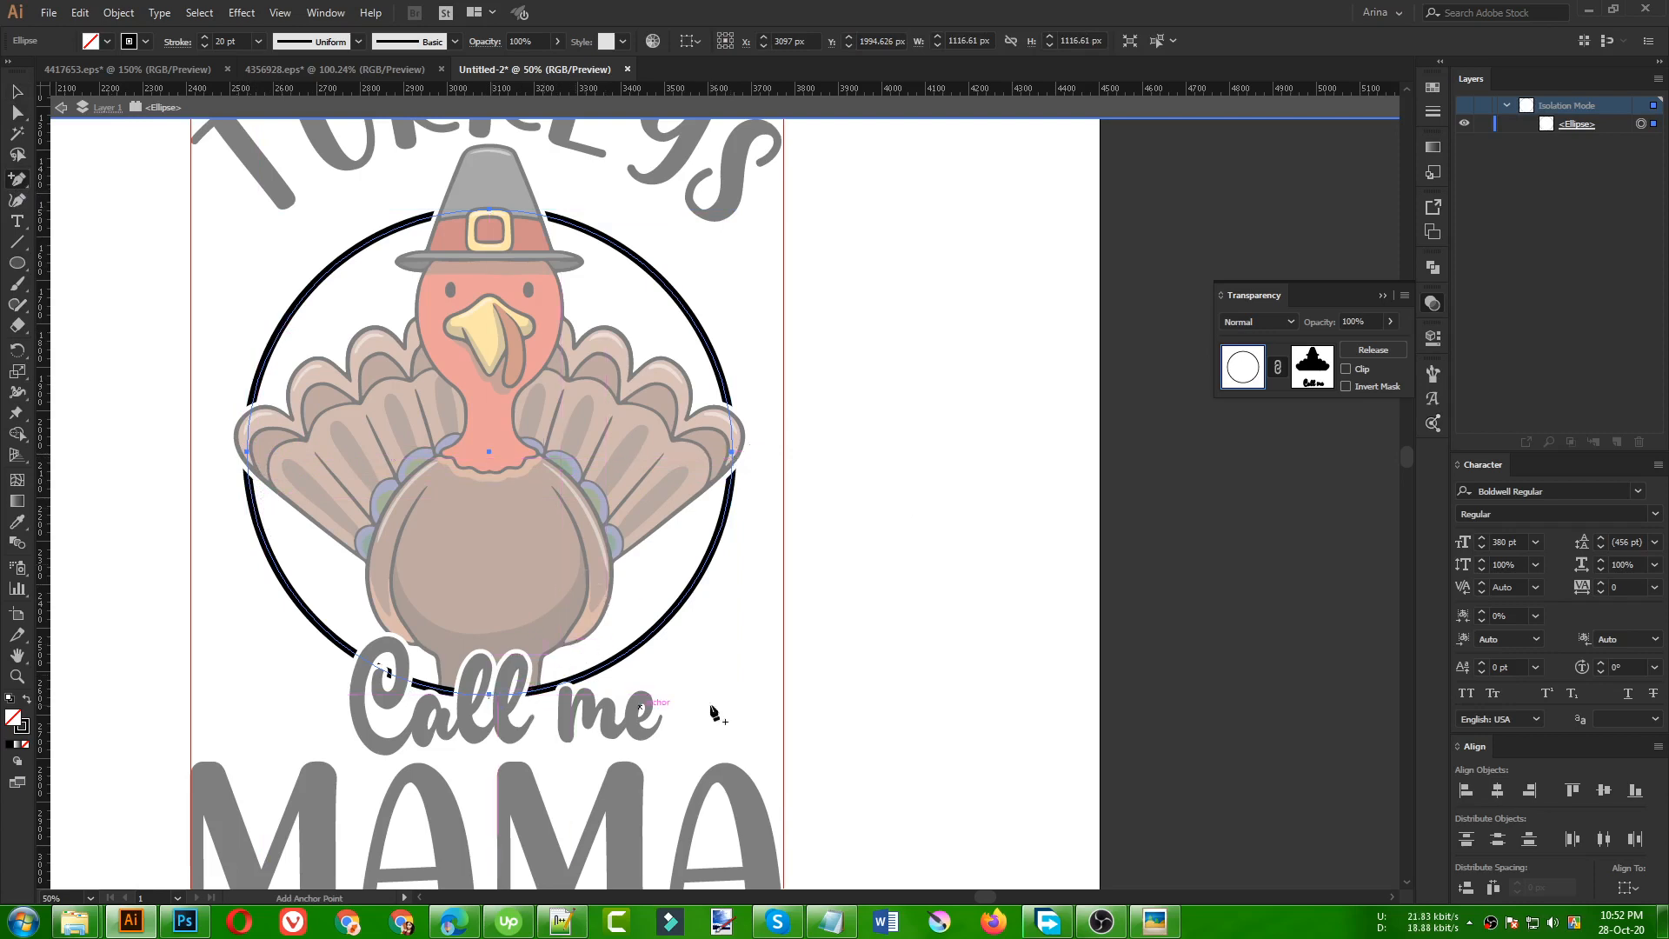
click(16, 91)
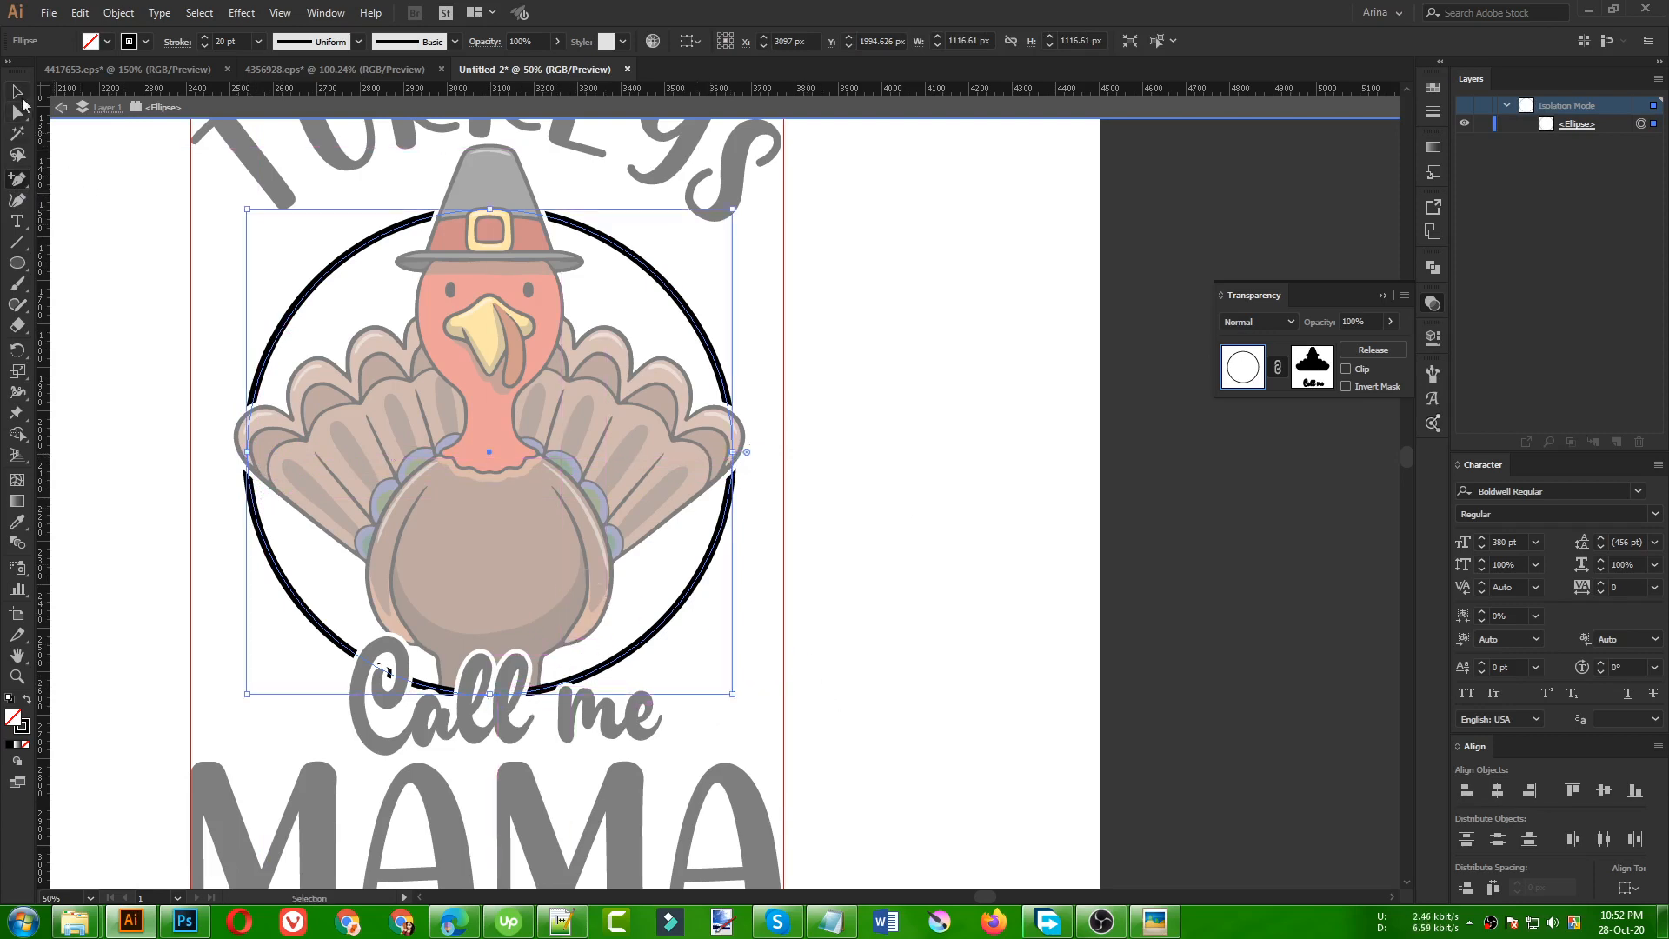
click(134, 319)
key(a)
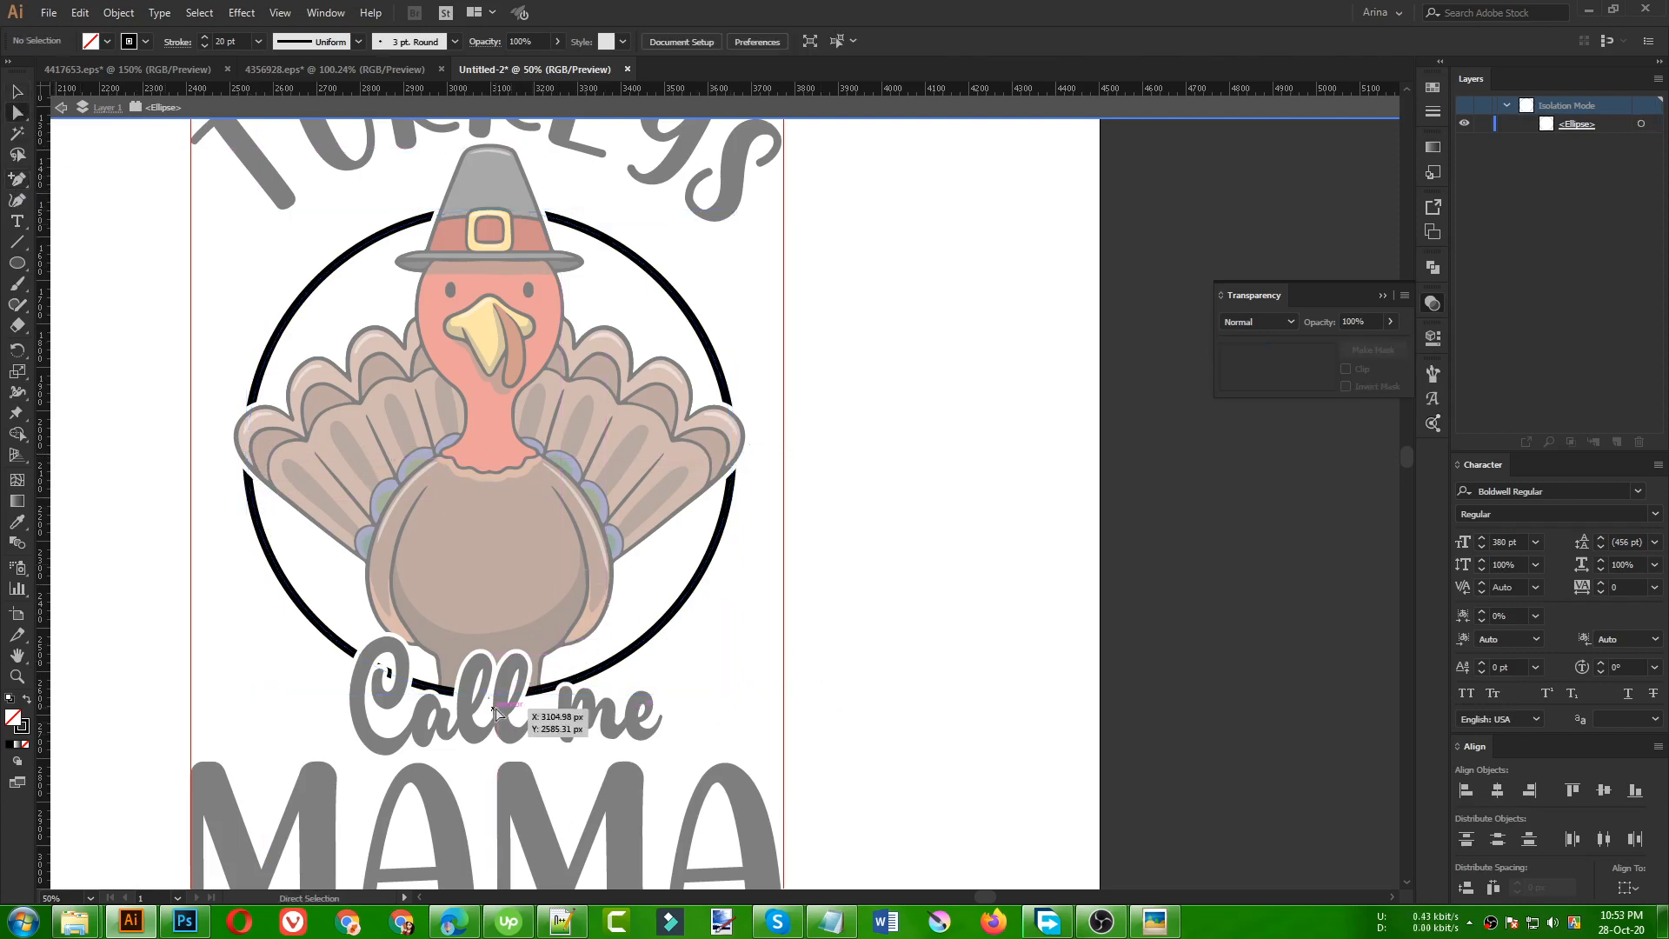
click(490, 696)
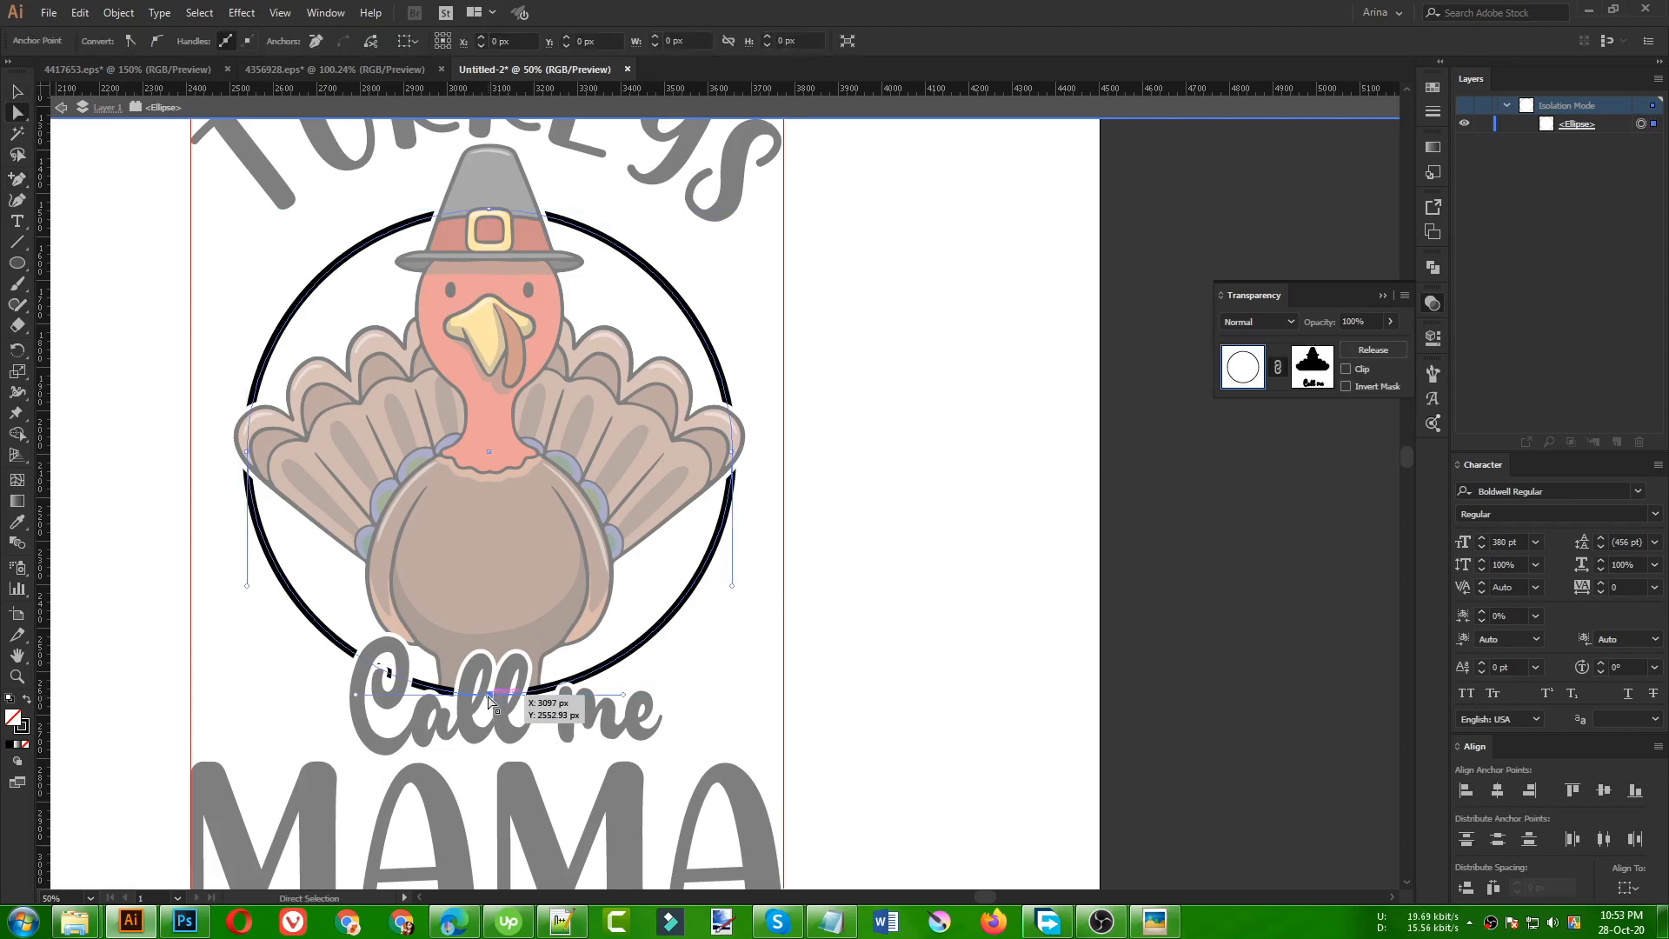
key(Delete)
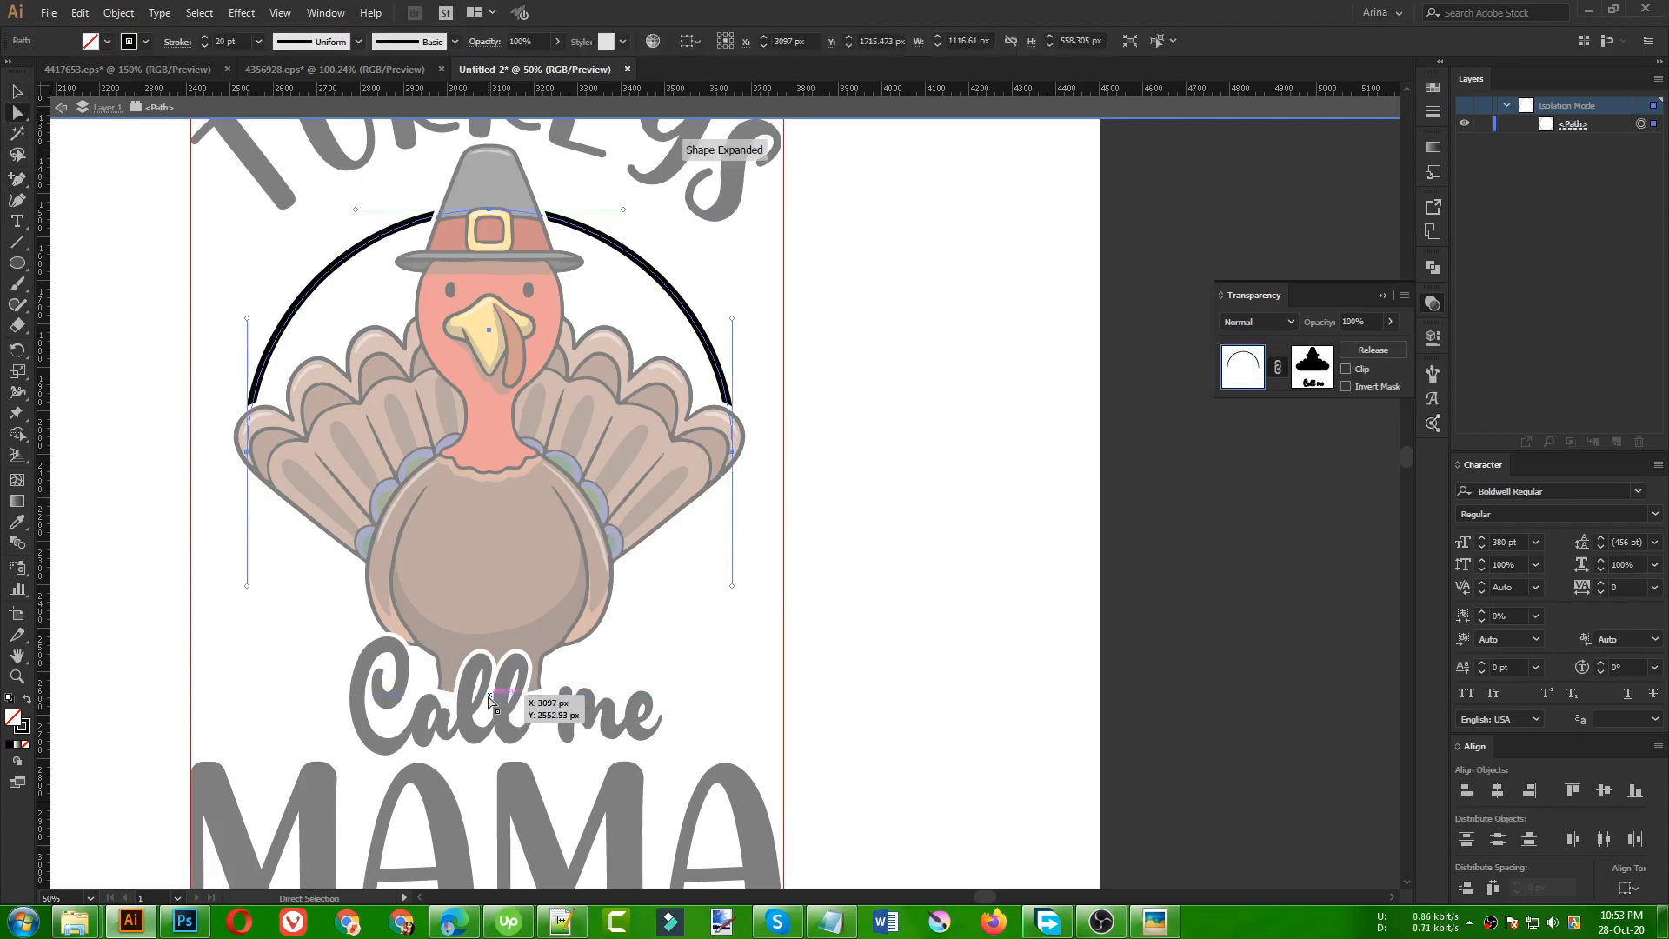
key(v)
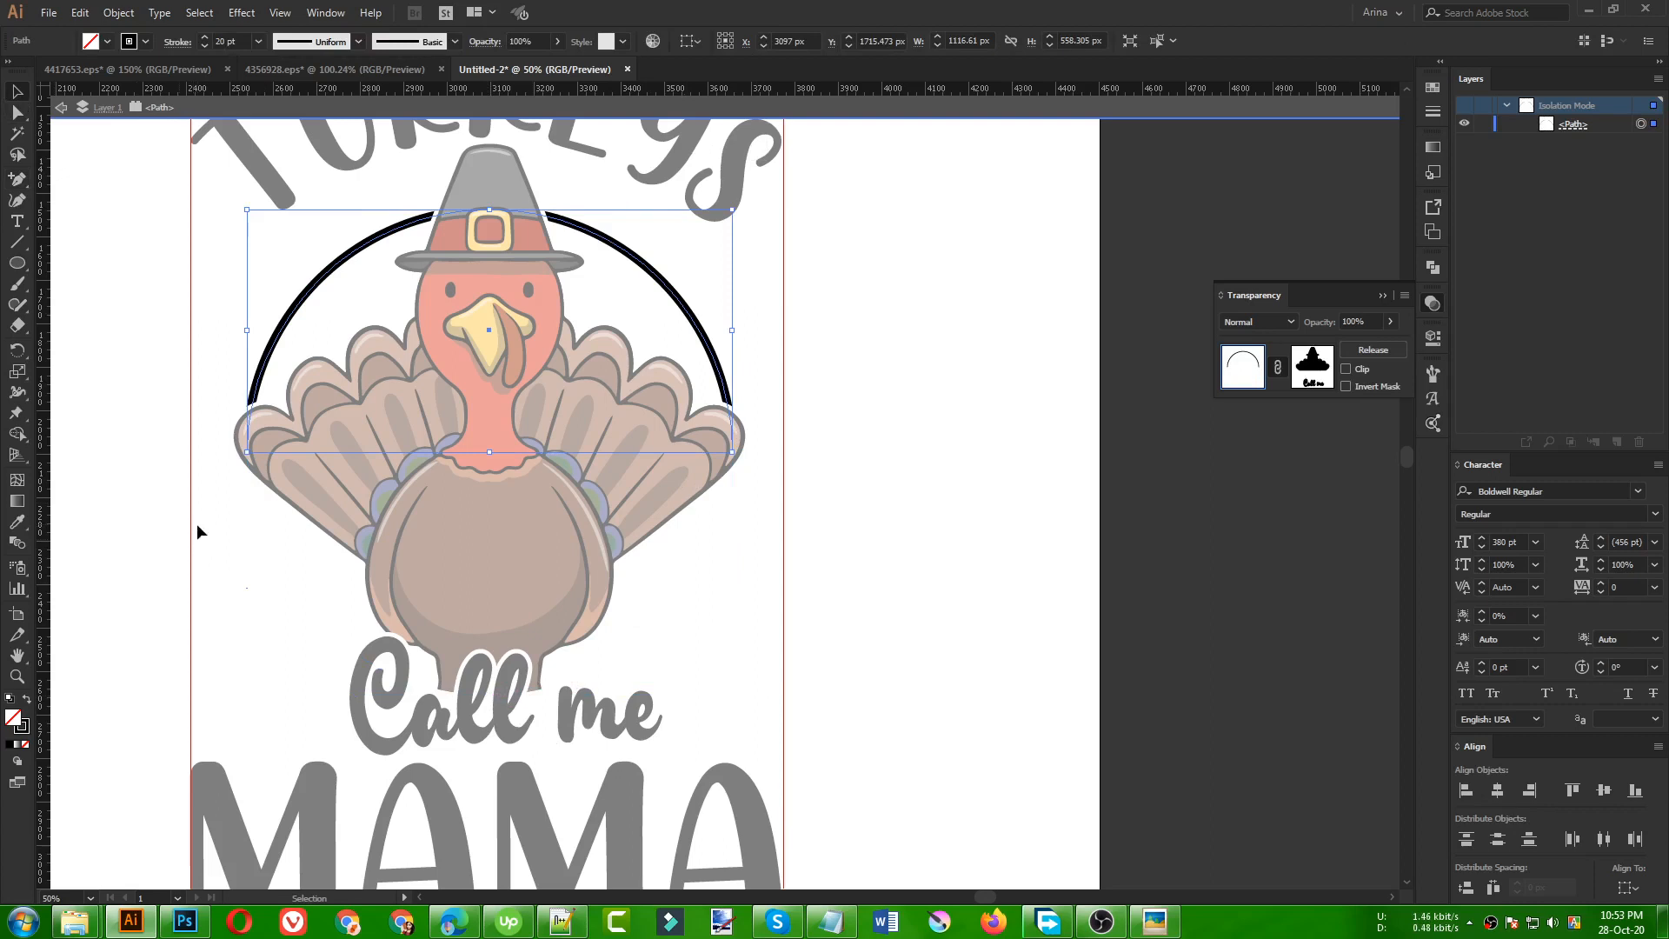
double_click(707, 642)
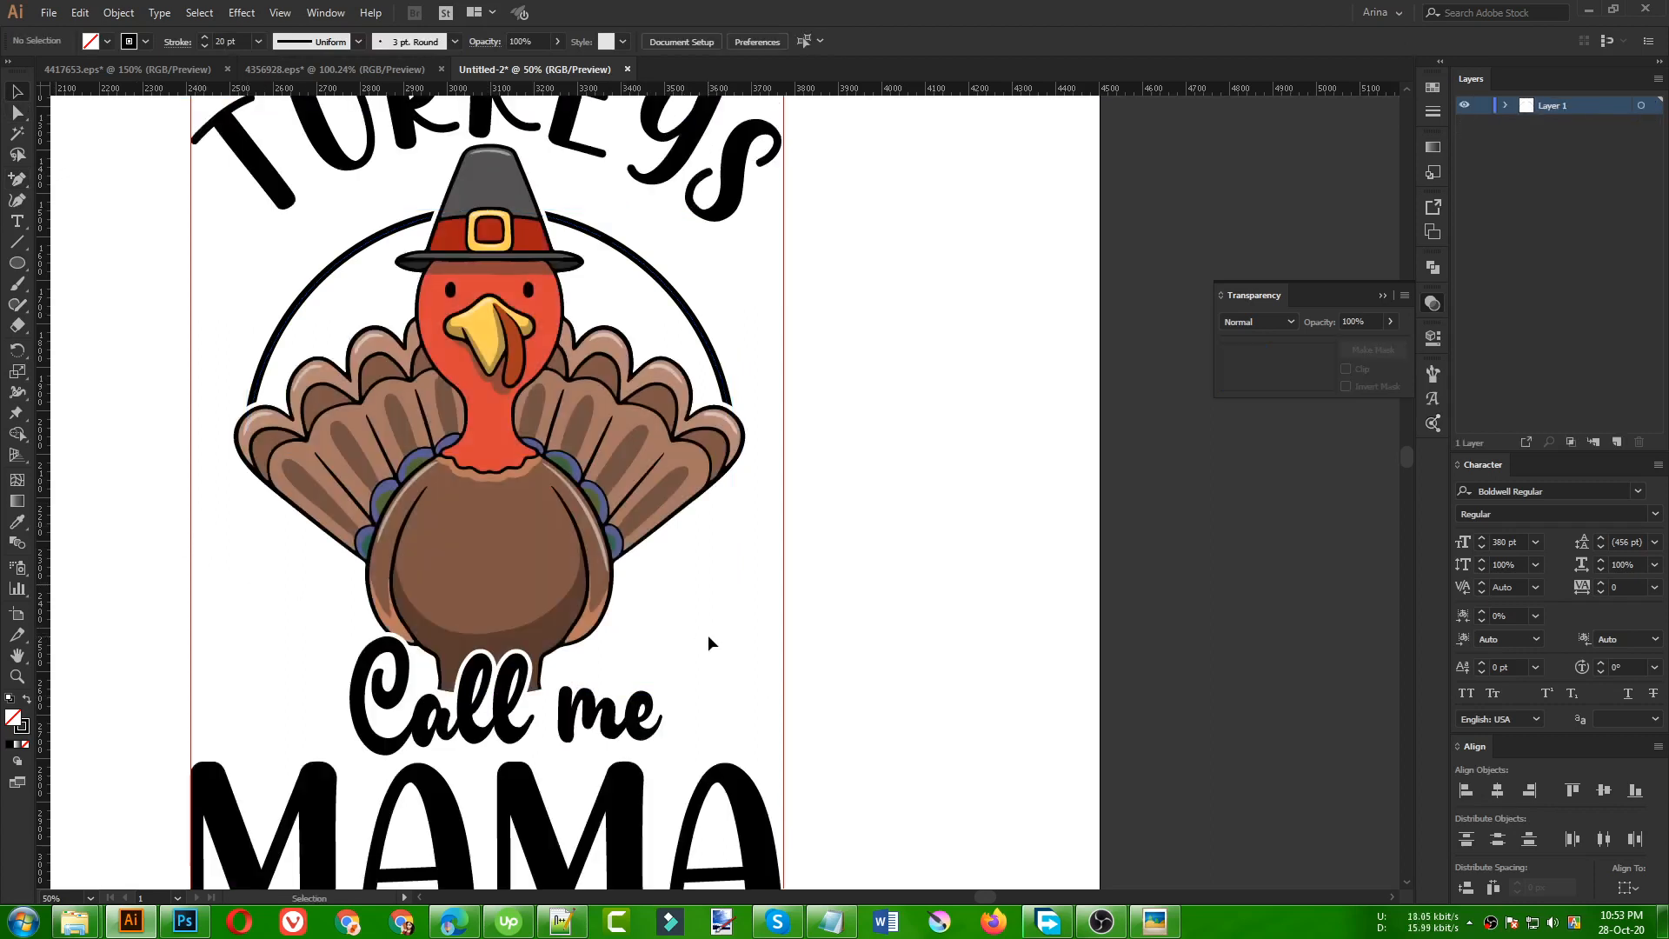
scroll(552, 552, down, 1)
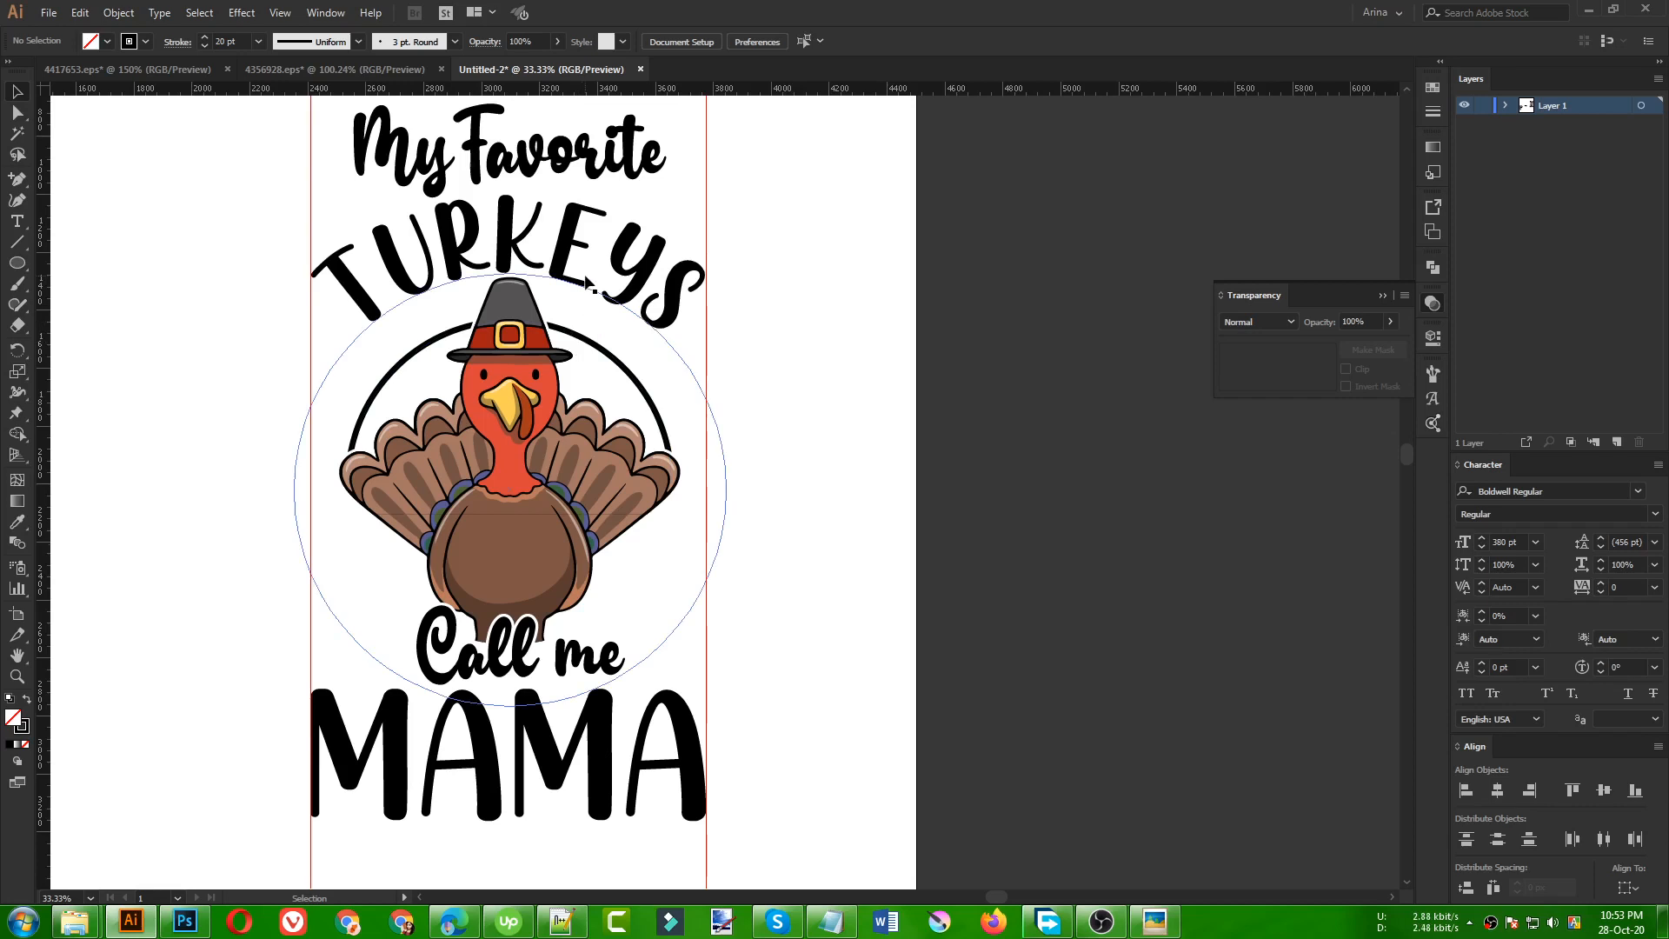
- Undo the deletion of the ring's bottom anchor point
key(a)
double_click(594, 361)
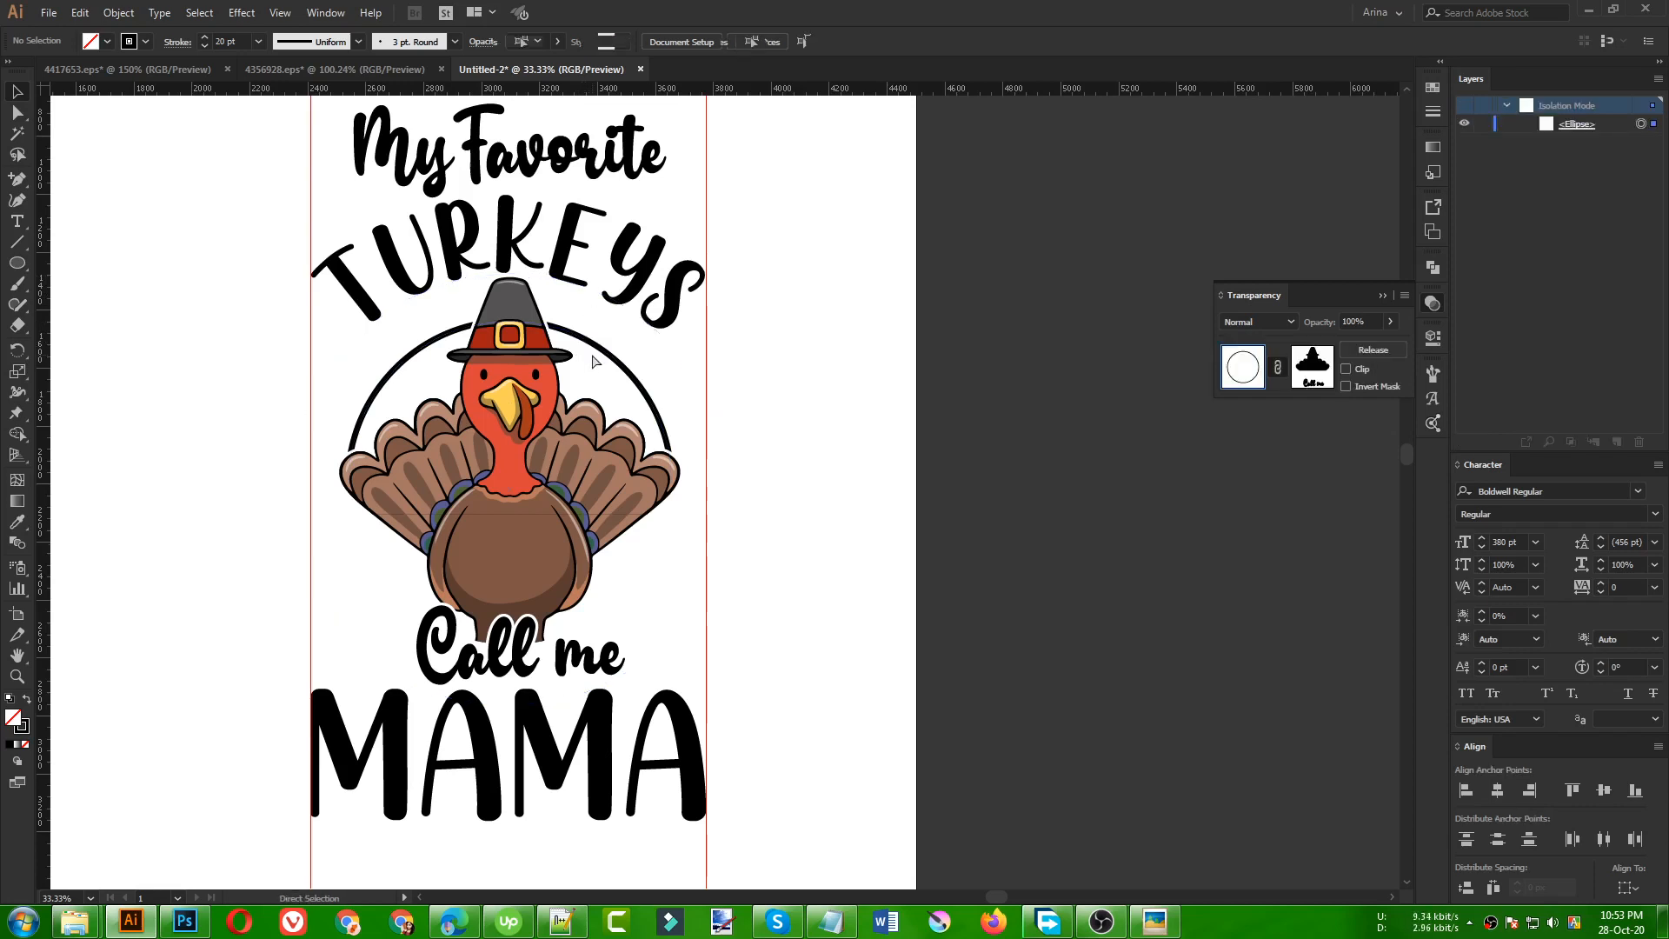
key(v)
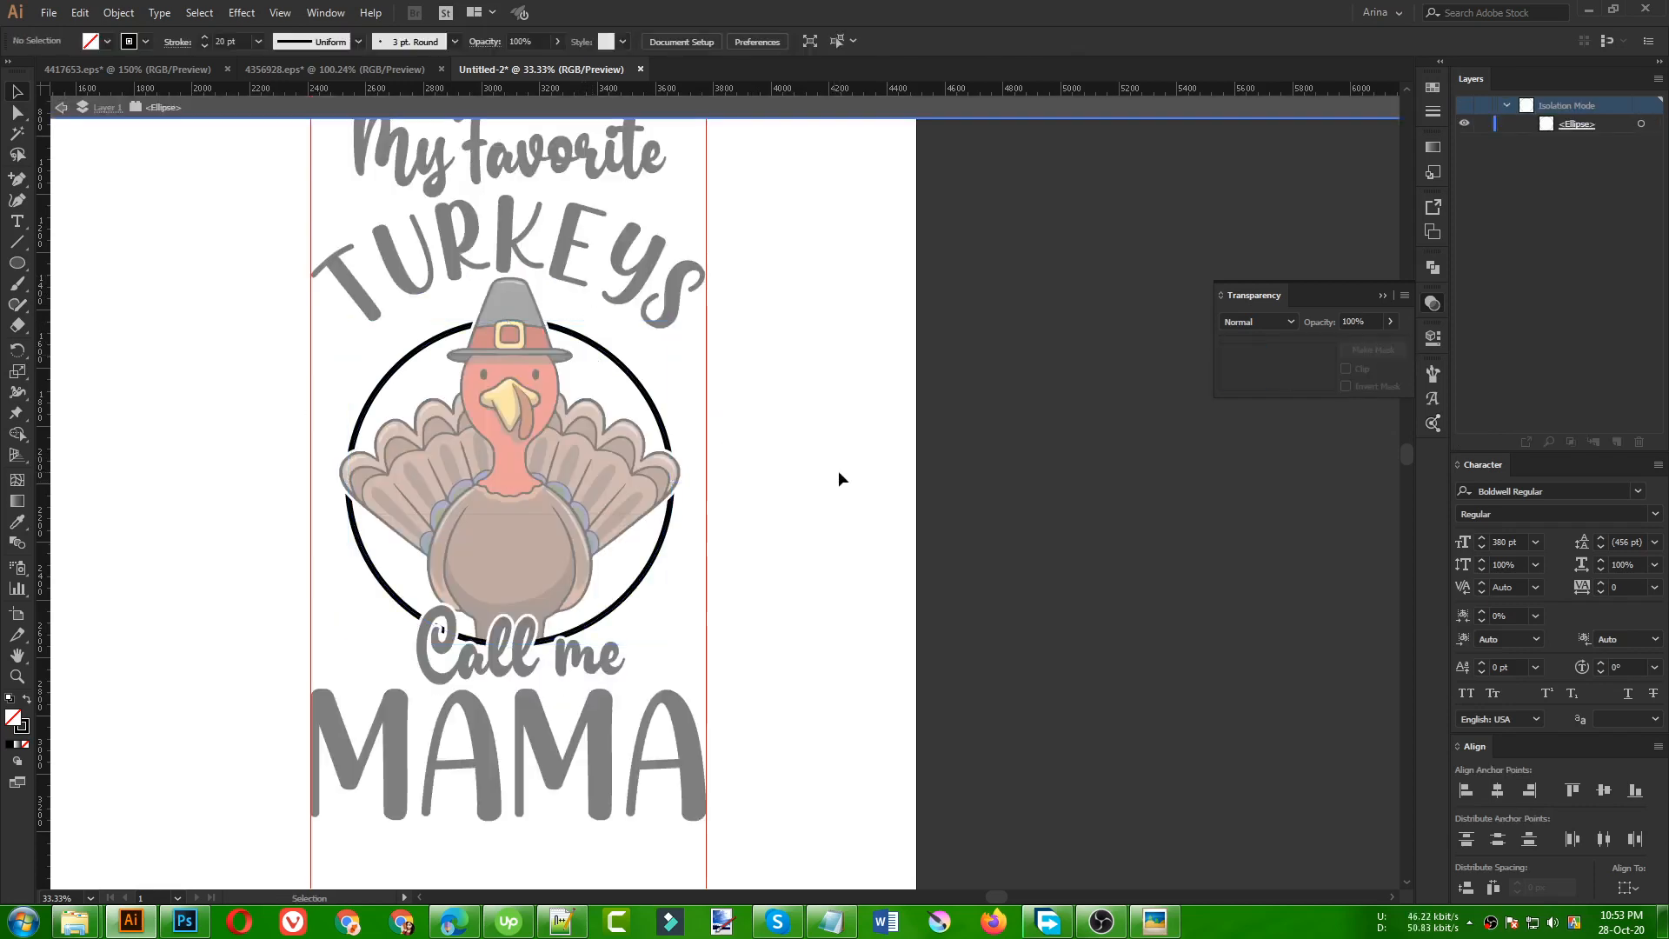
- Duplicate the ring in place and scale the copy outward from its centre to about 1314 px in diameter
click(666, 543)
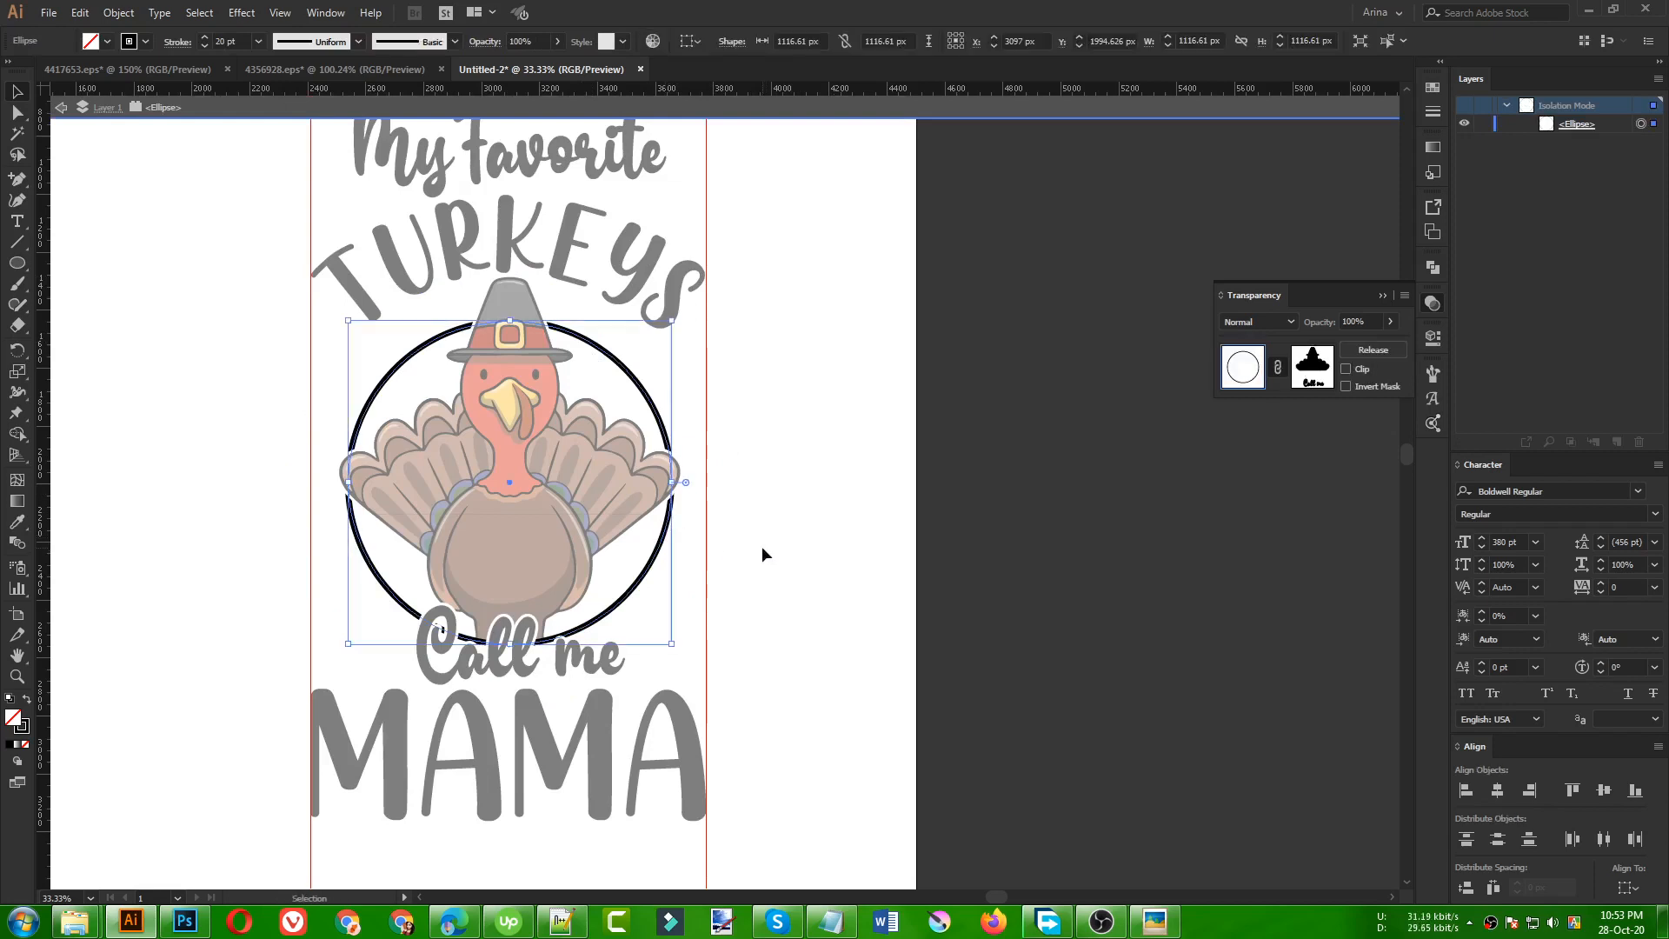
key(ctrl+c)
key(ctrl+f)
drag(510, 320, 516, 297)
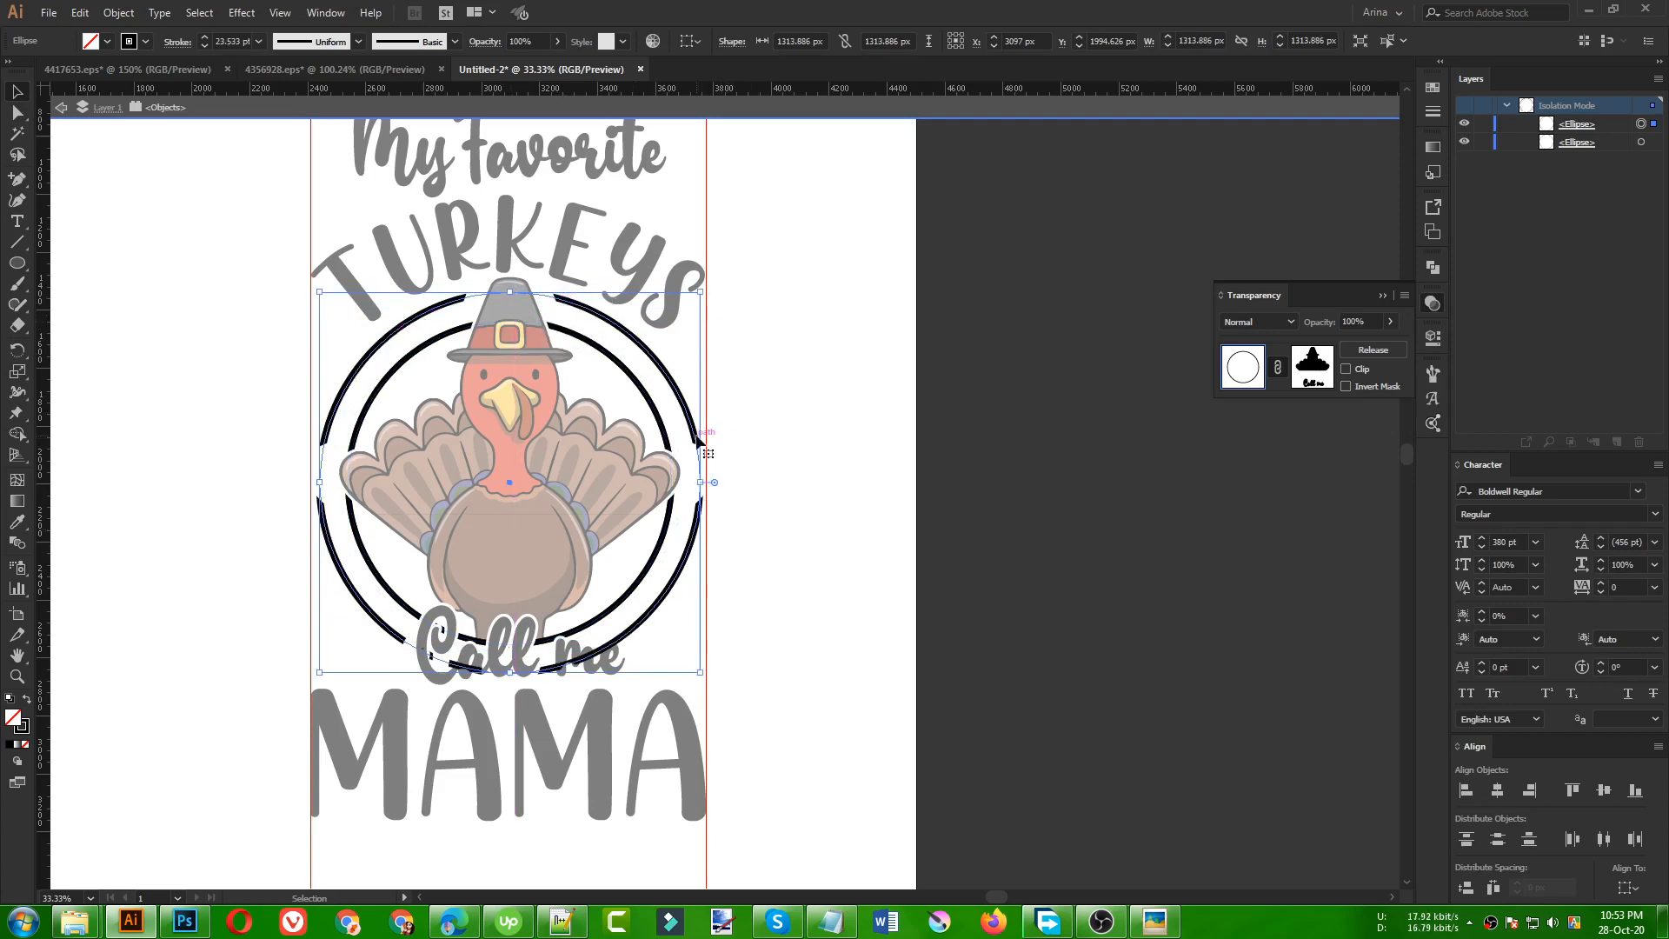
click(168, 462)
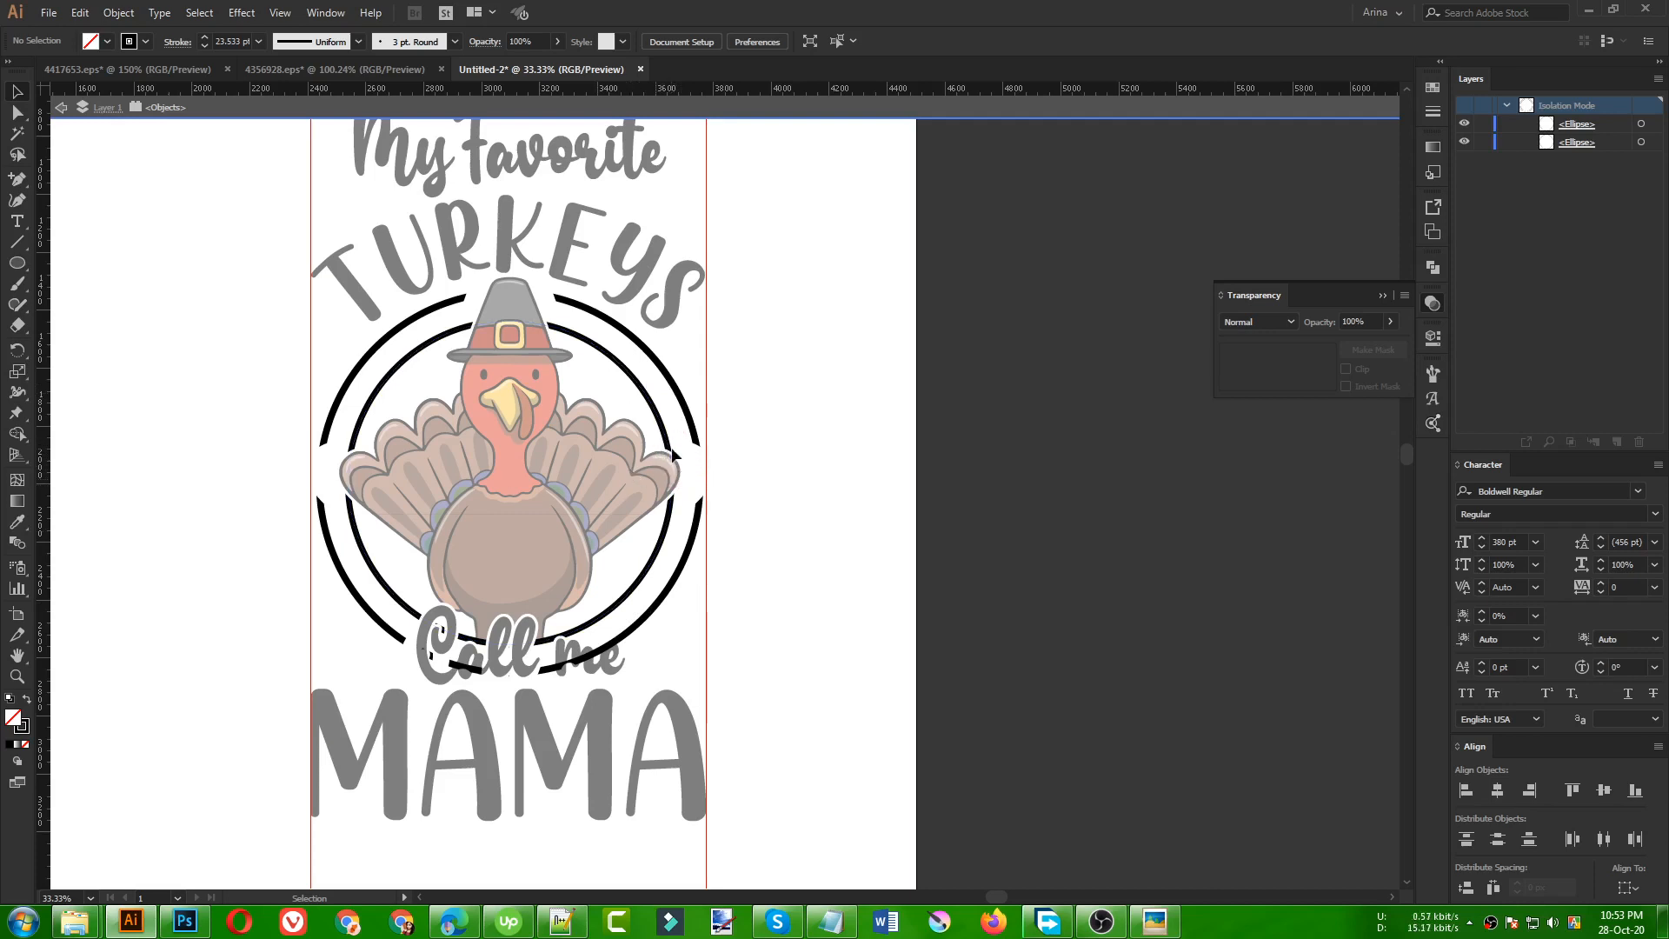
- Copy the turkey silhouette from the inner ring's opacity mask and return to editing the artwork
click(642, 388)
click(665, 365)
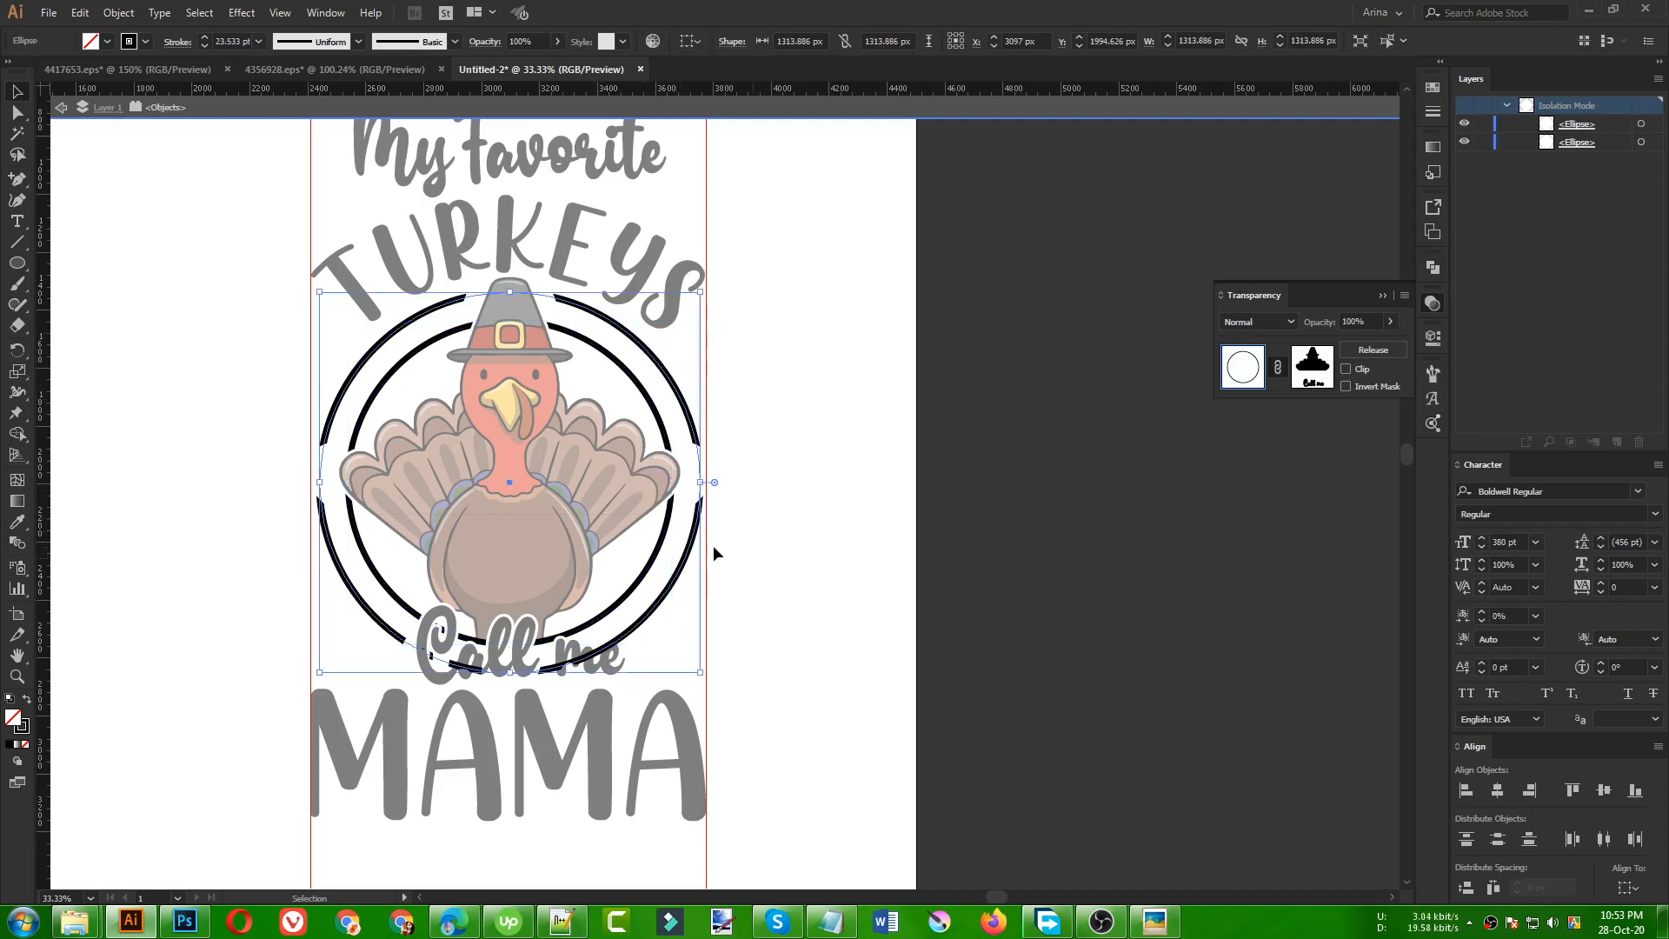
click(660, 544)
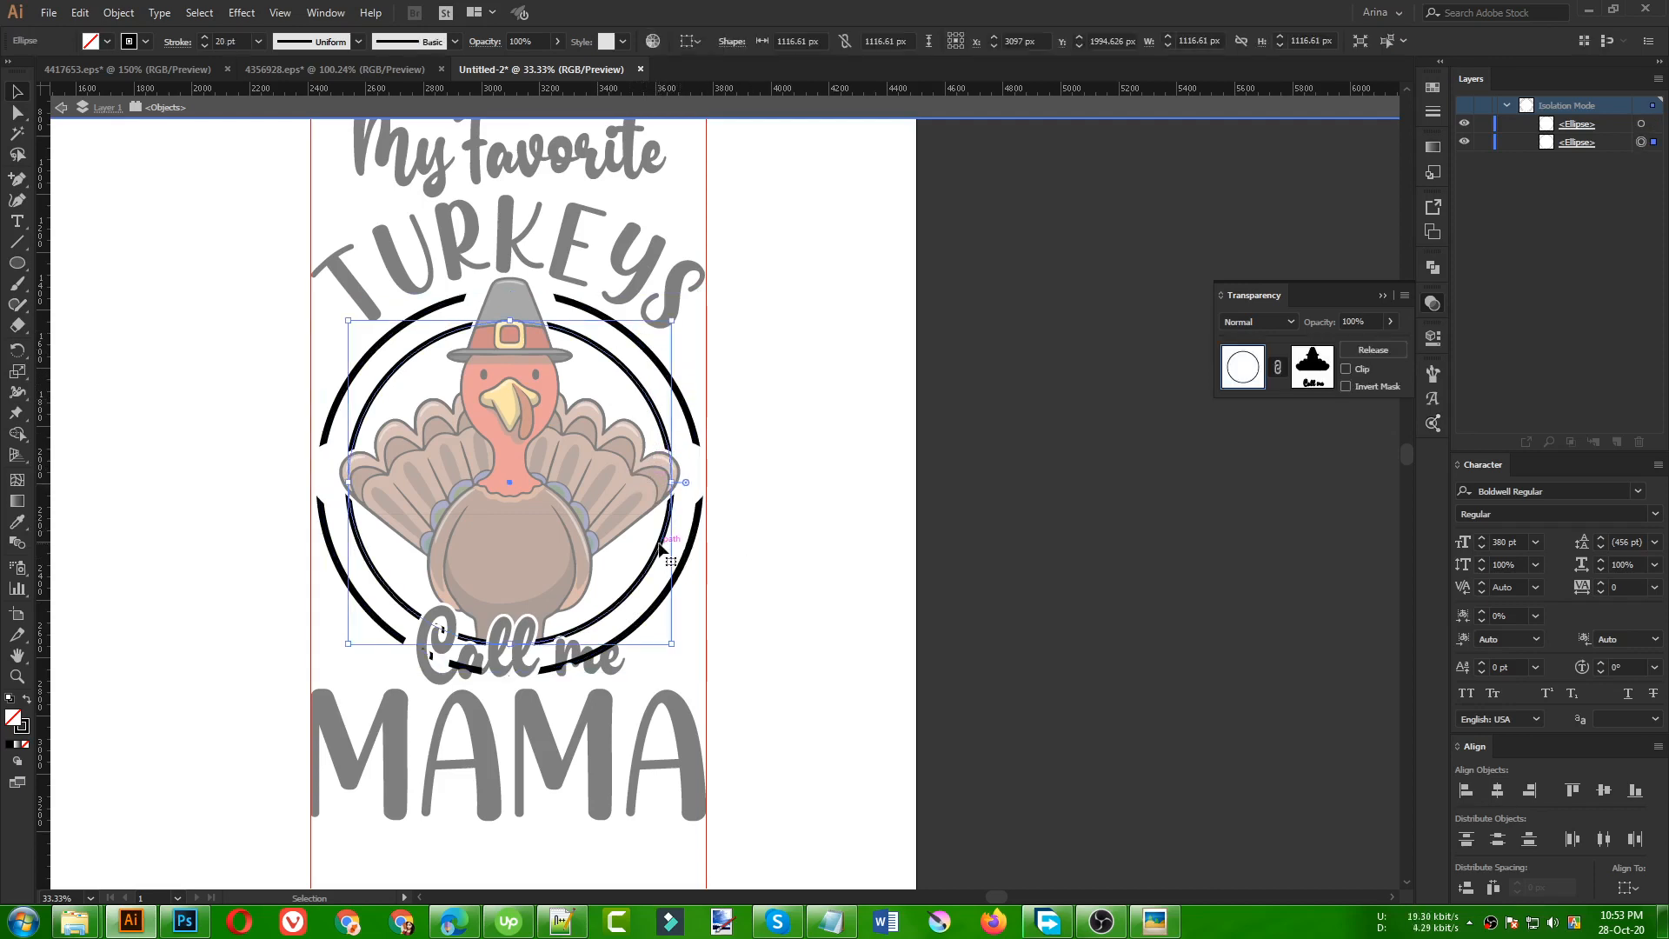
click(1301, 380)
click(587, 445)
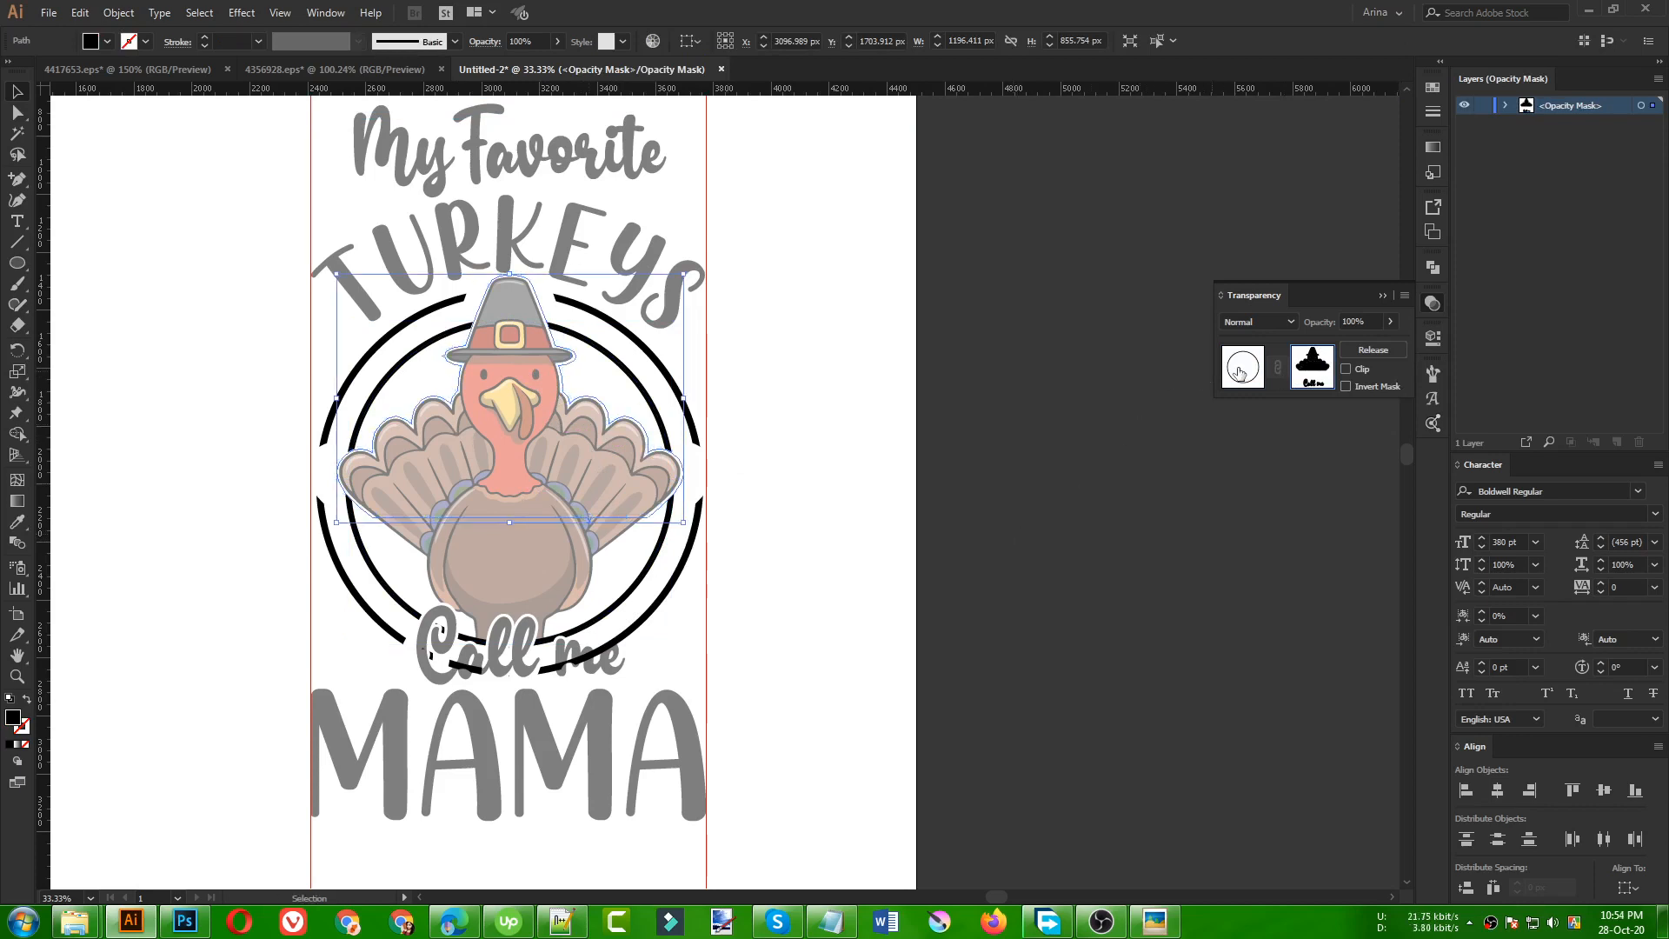
click(1239, 372)
- Delete the enlarged turkey silhouette from the outer ring's opacity mask
click(701, 527)
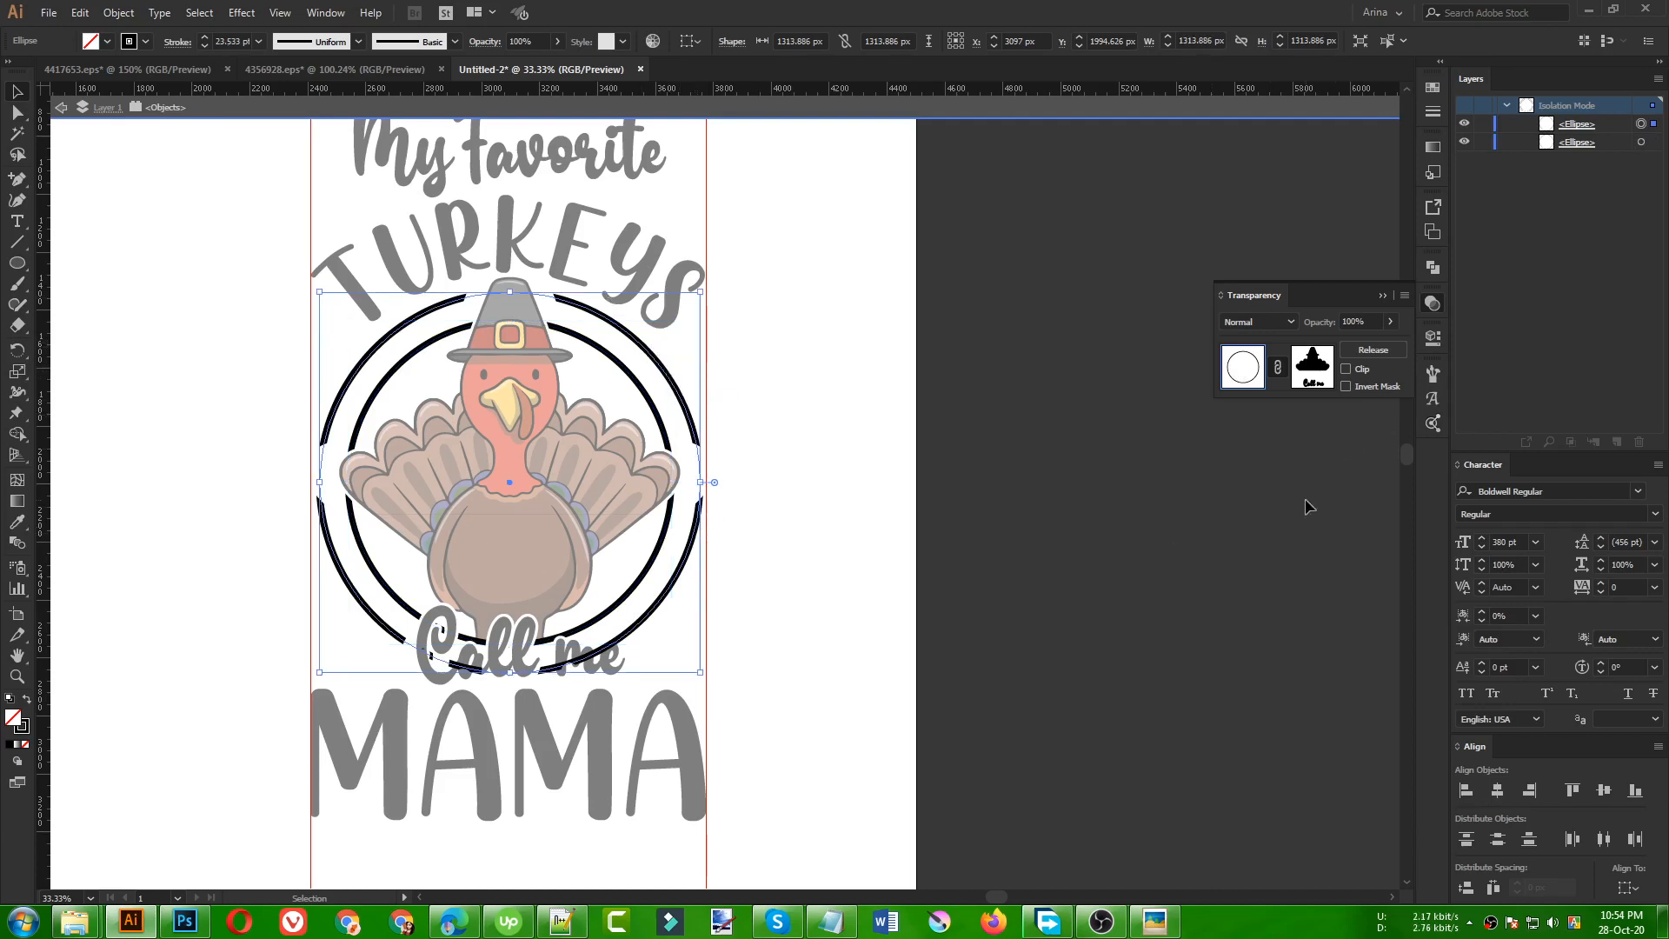
click(1311, 366)
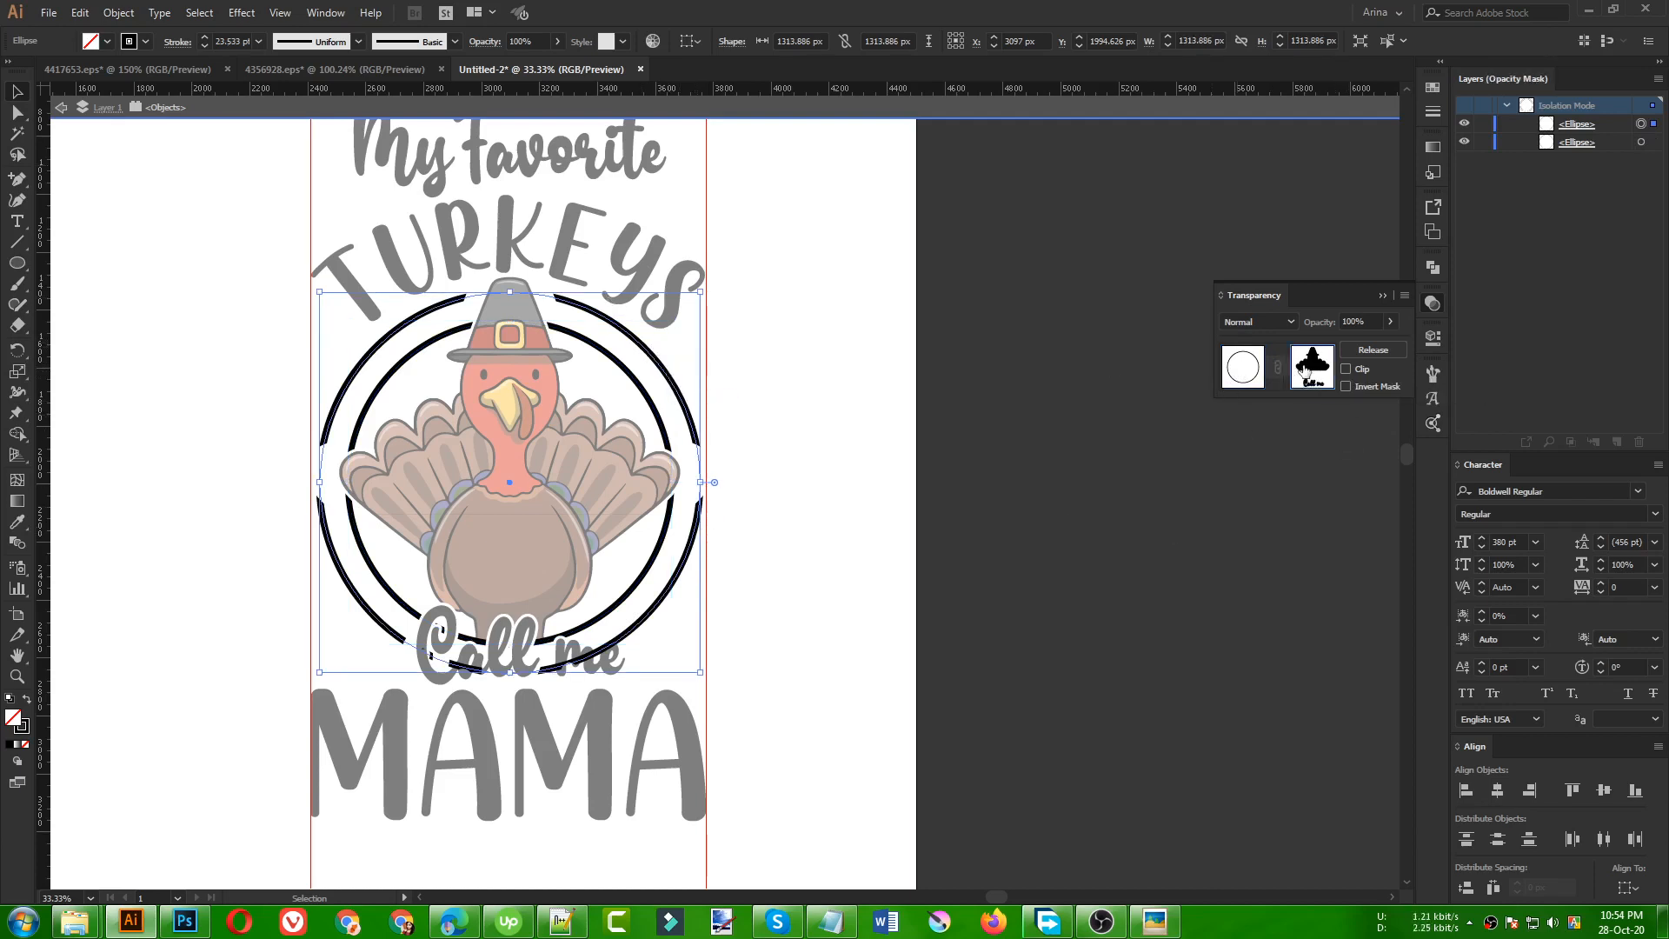
click(586, 420)
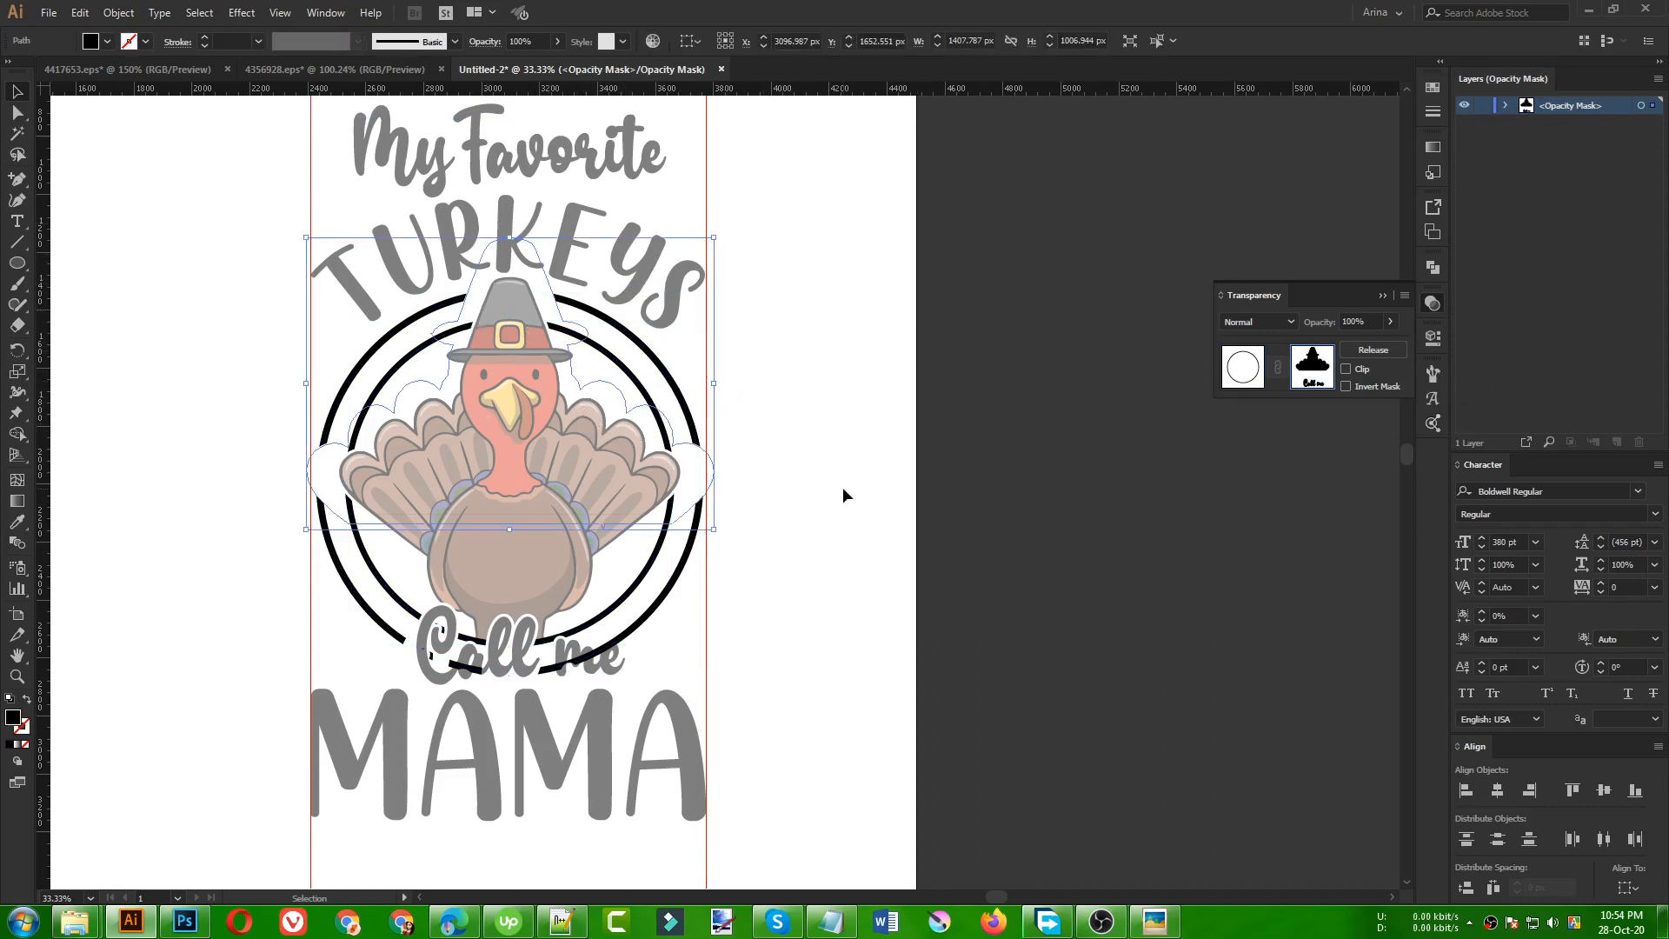
key(Delete)
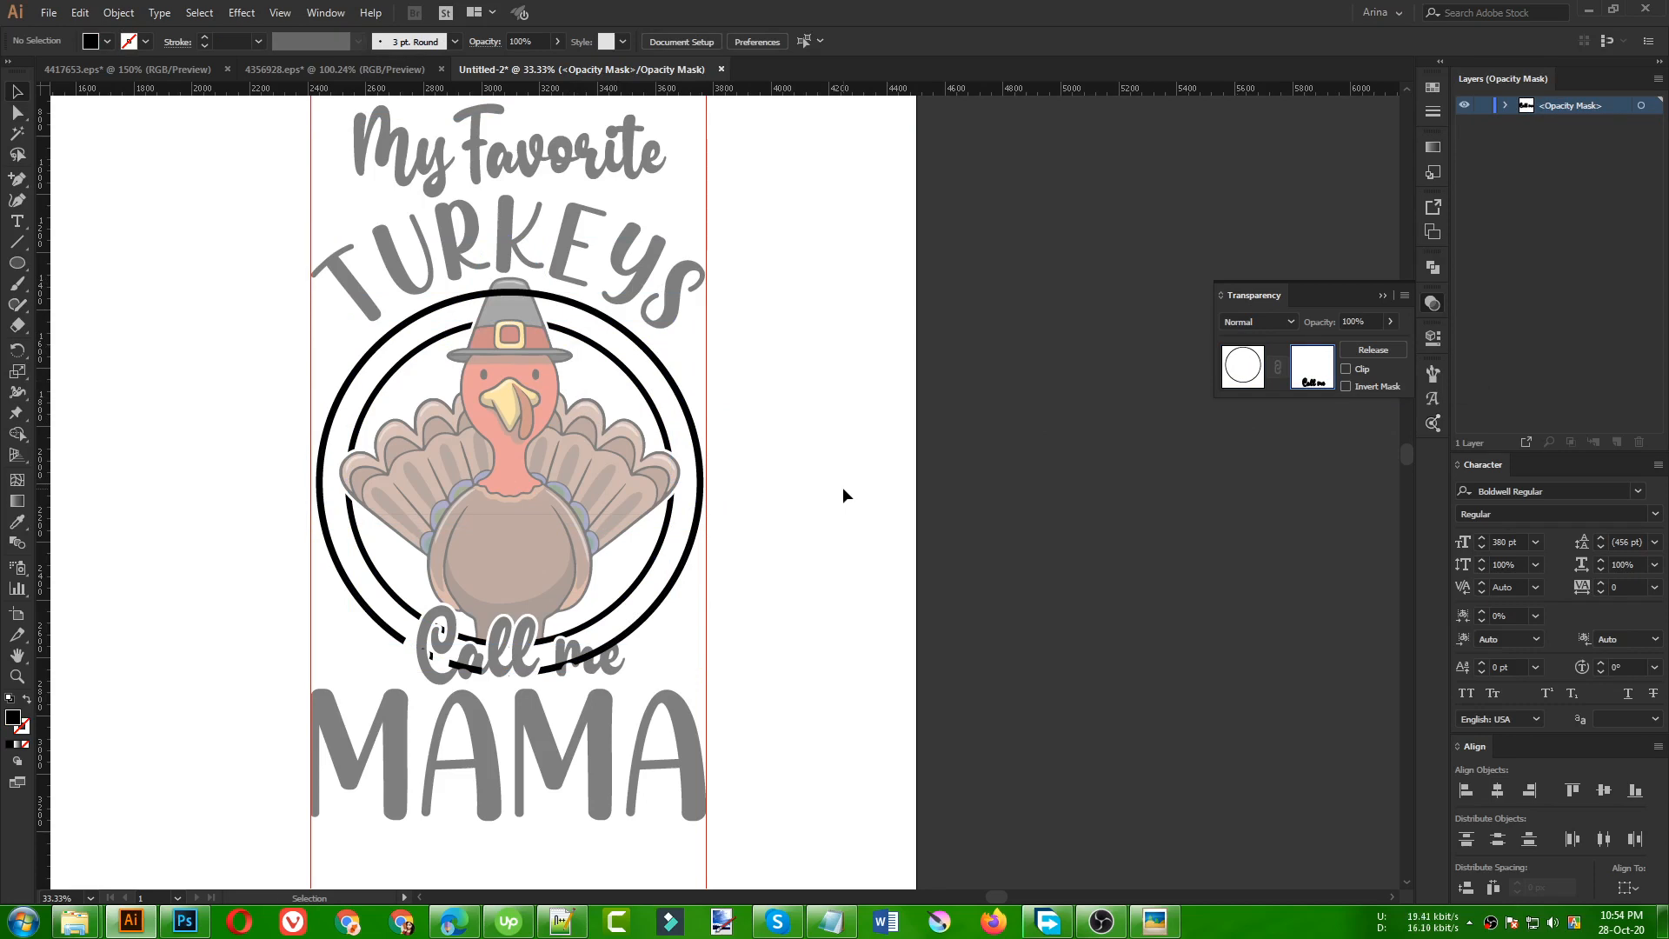
- Paste the copied turkey silhouette in place into the outer ring's opacity mask, then leave the mask and isolation mode
key(a)
key(ctrl+z)
key(v)
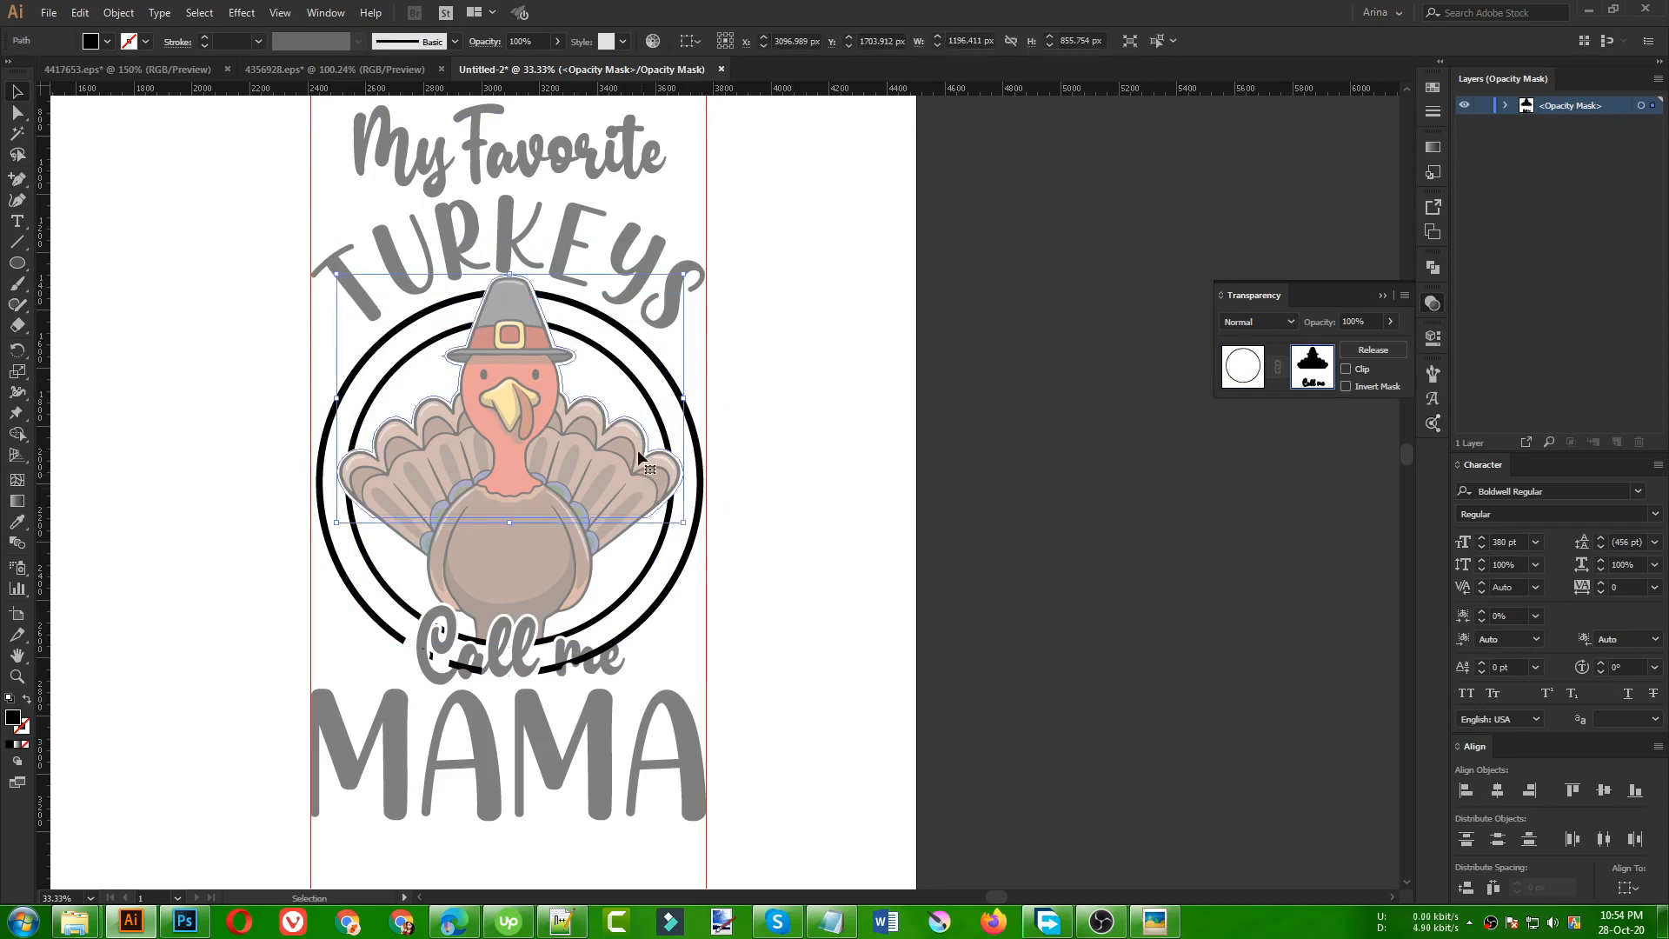
click(768, 455)
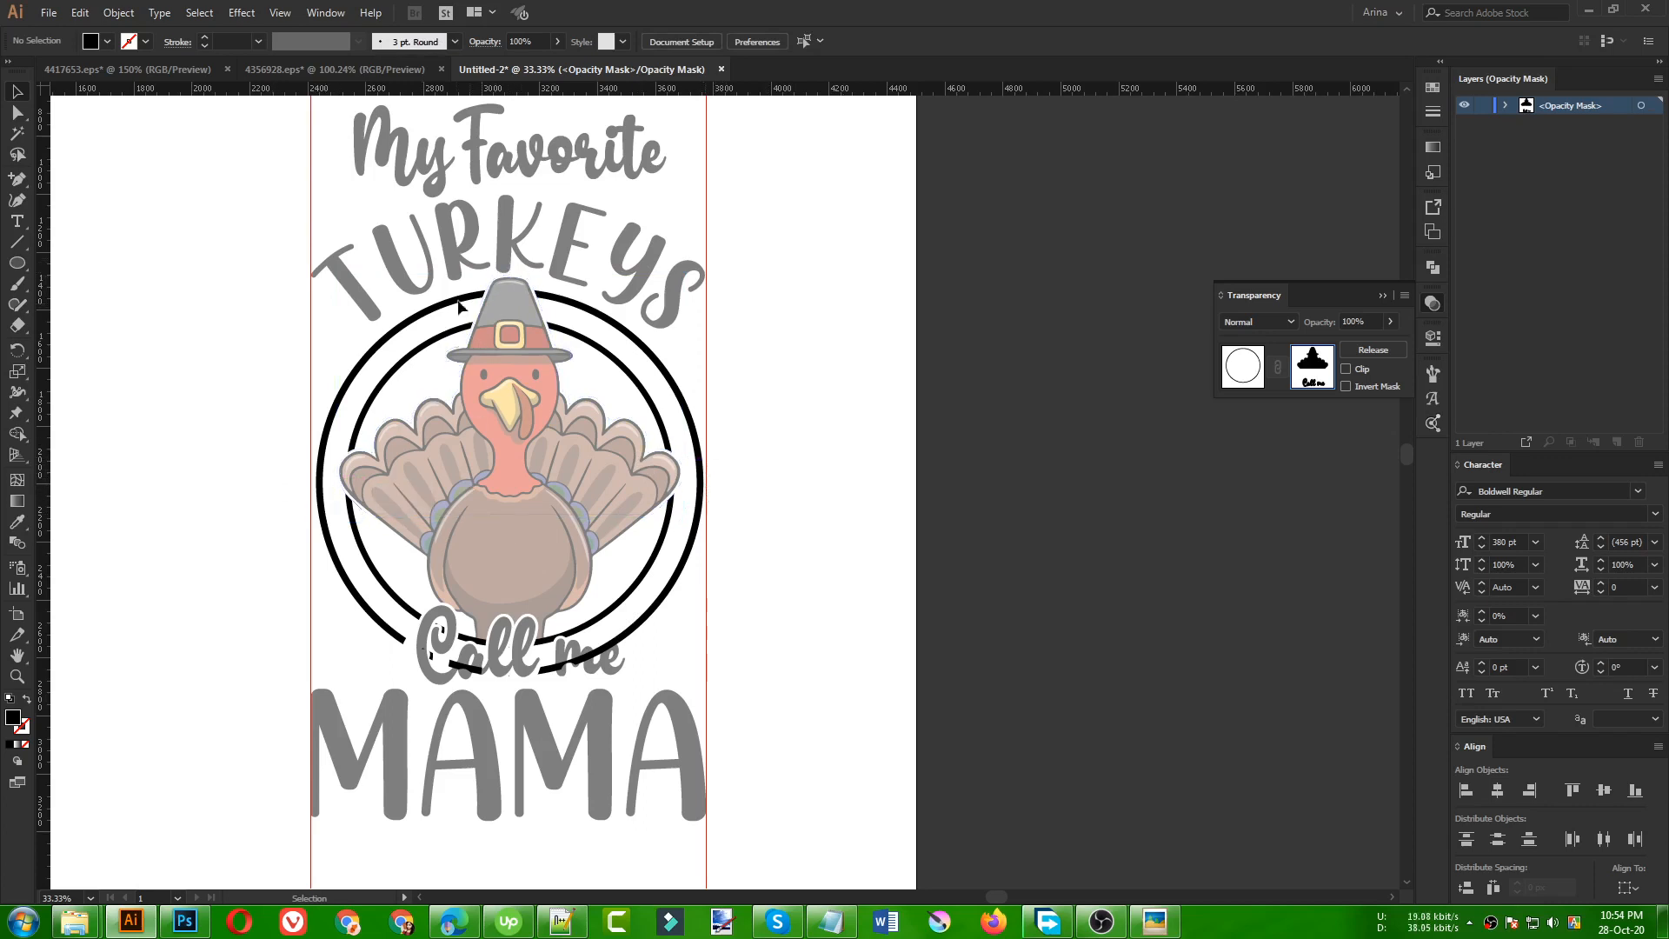
click(1241, 376)
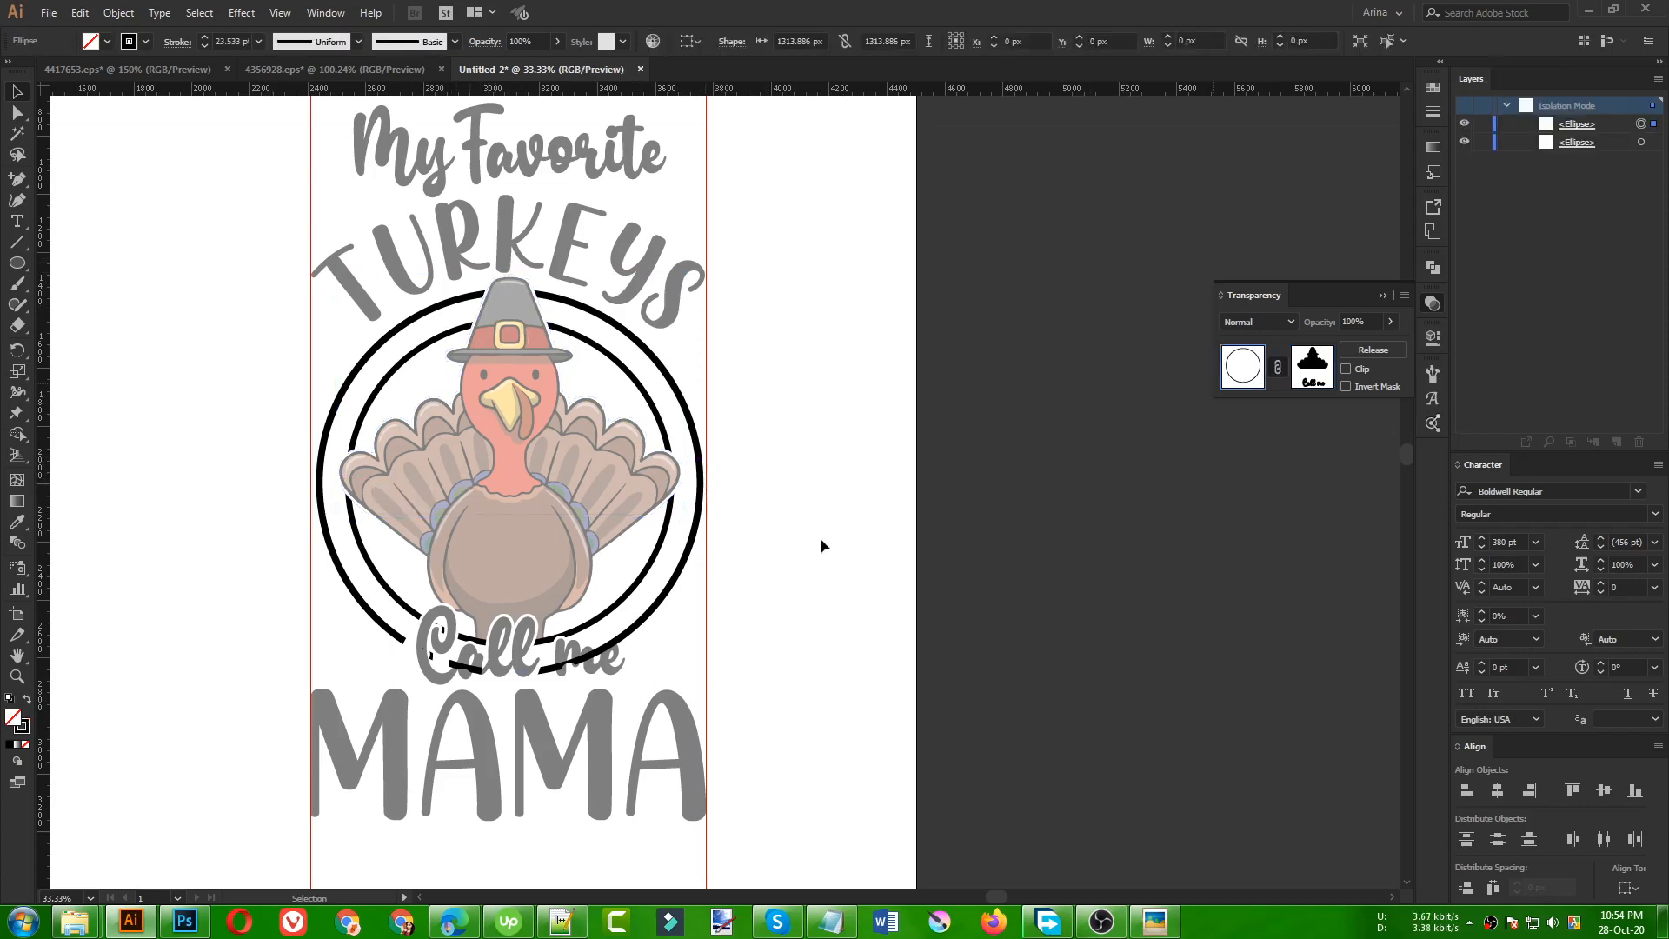
click(818, 538)
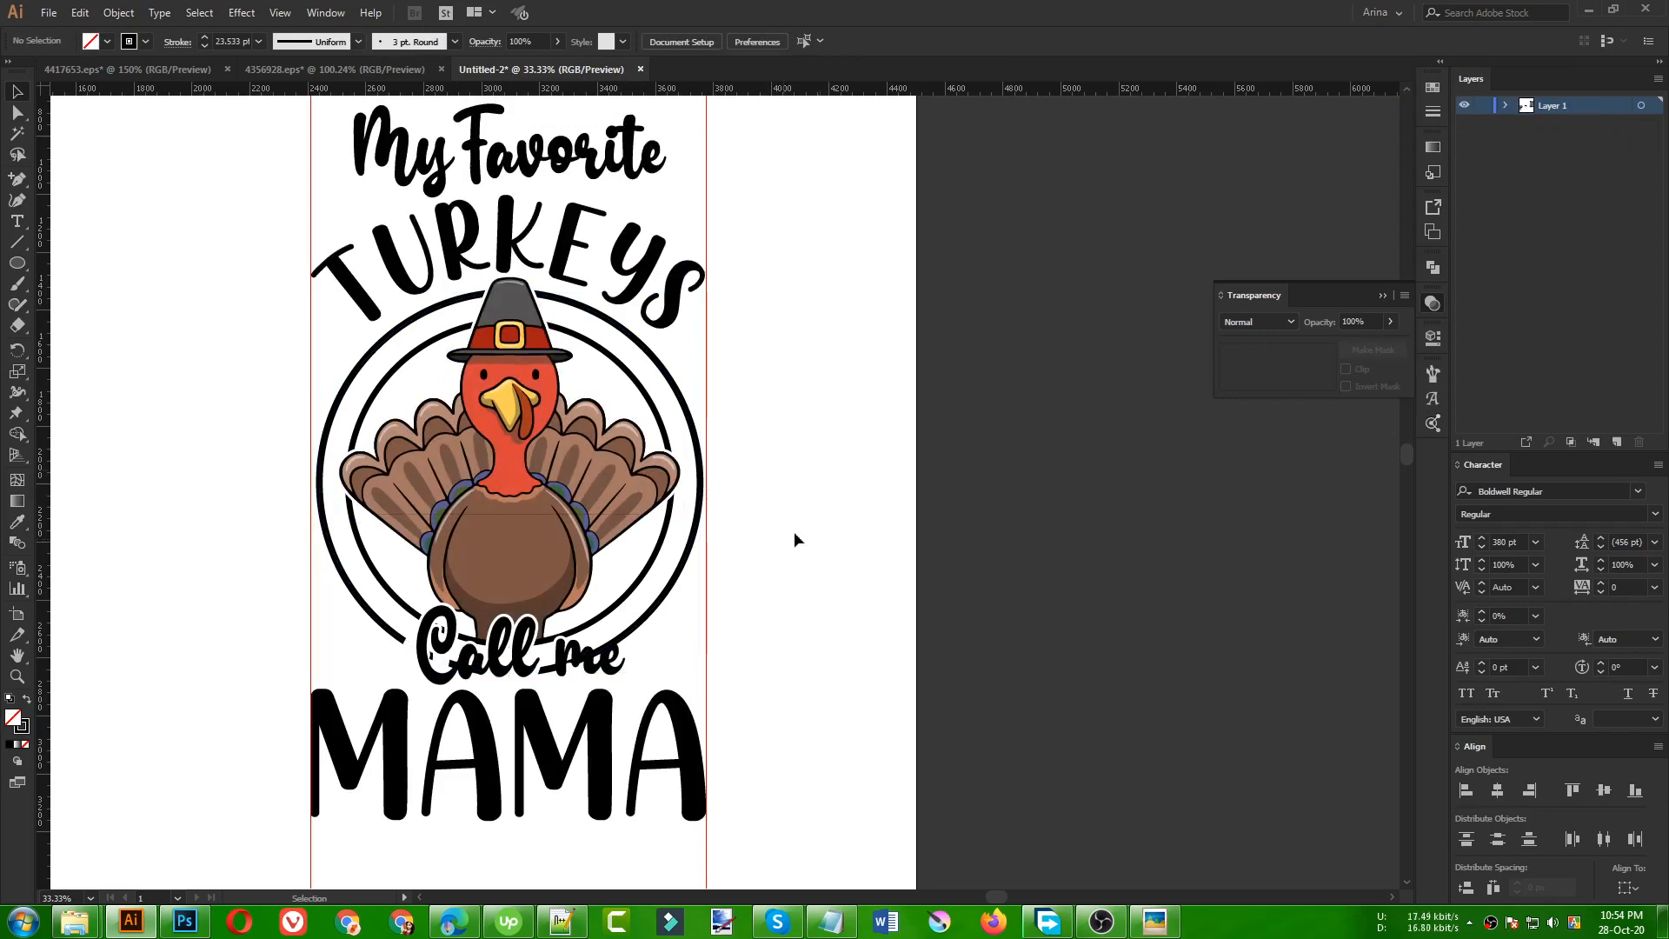
- Scale the Call me lettering up proportionally from its centre to about 960 px wide
key(ctrl+equal)
key(ctrl+minus)
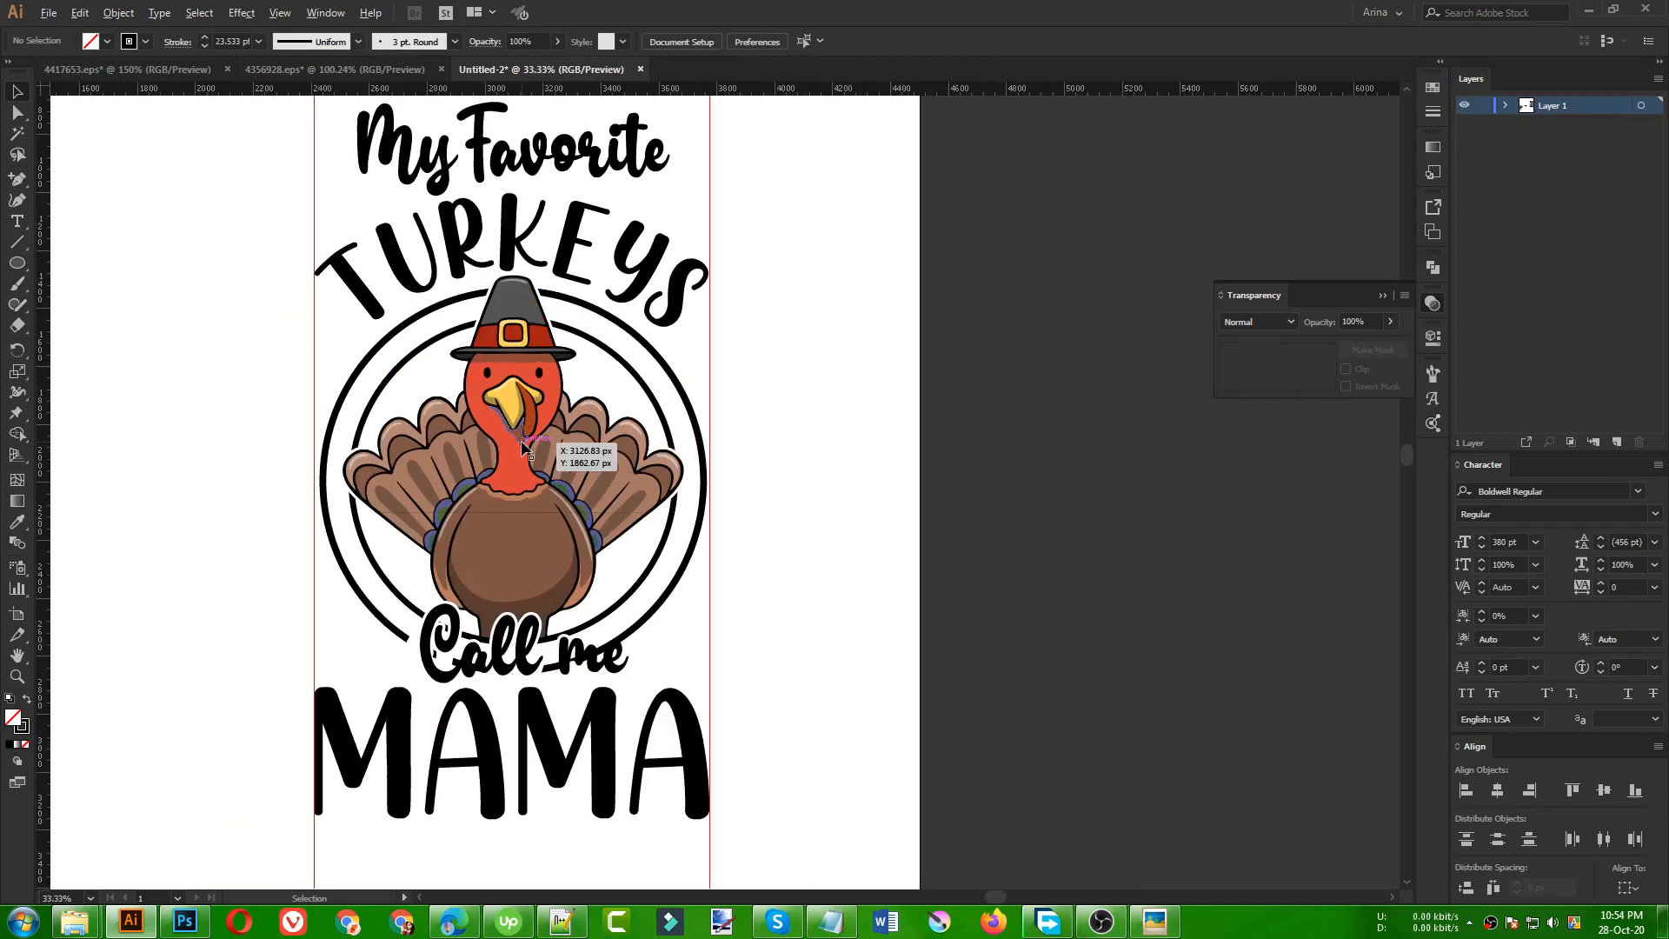
click(628, 681)
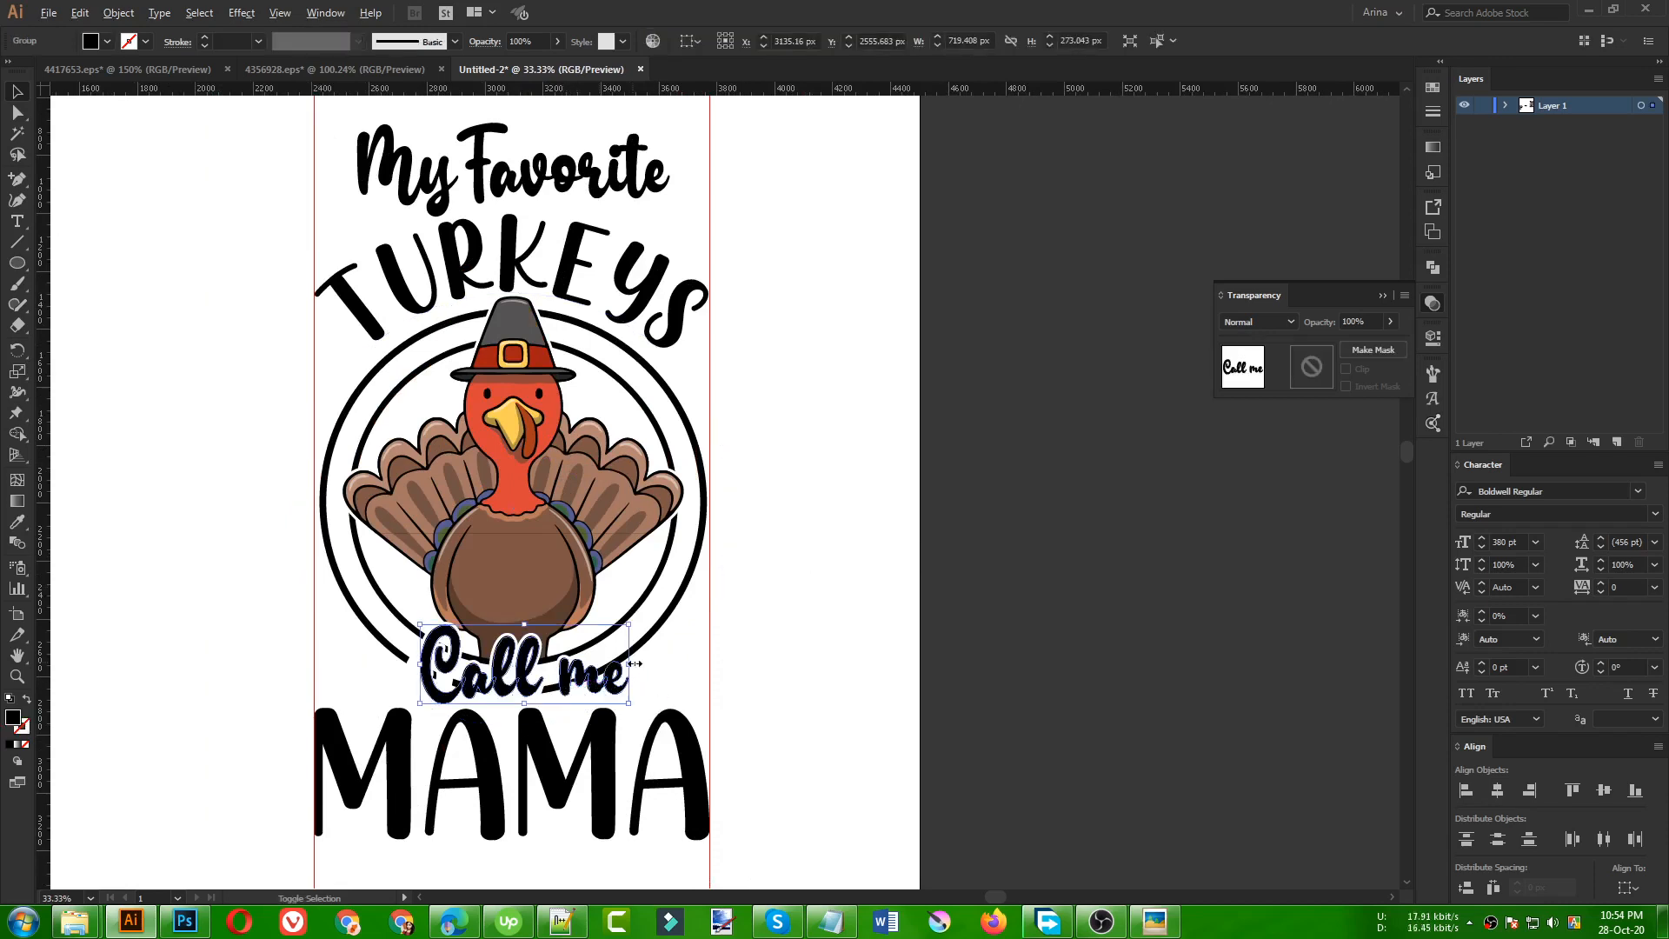
drag(628, 663, 666, 667)
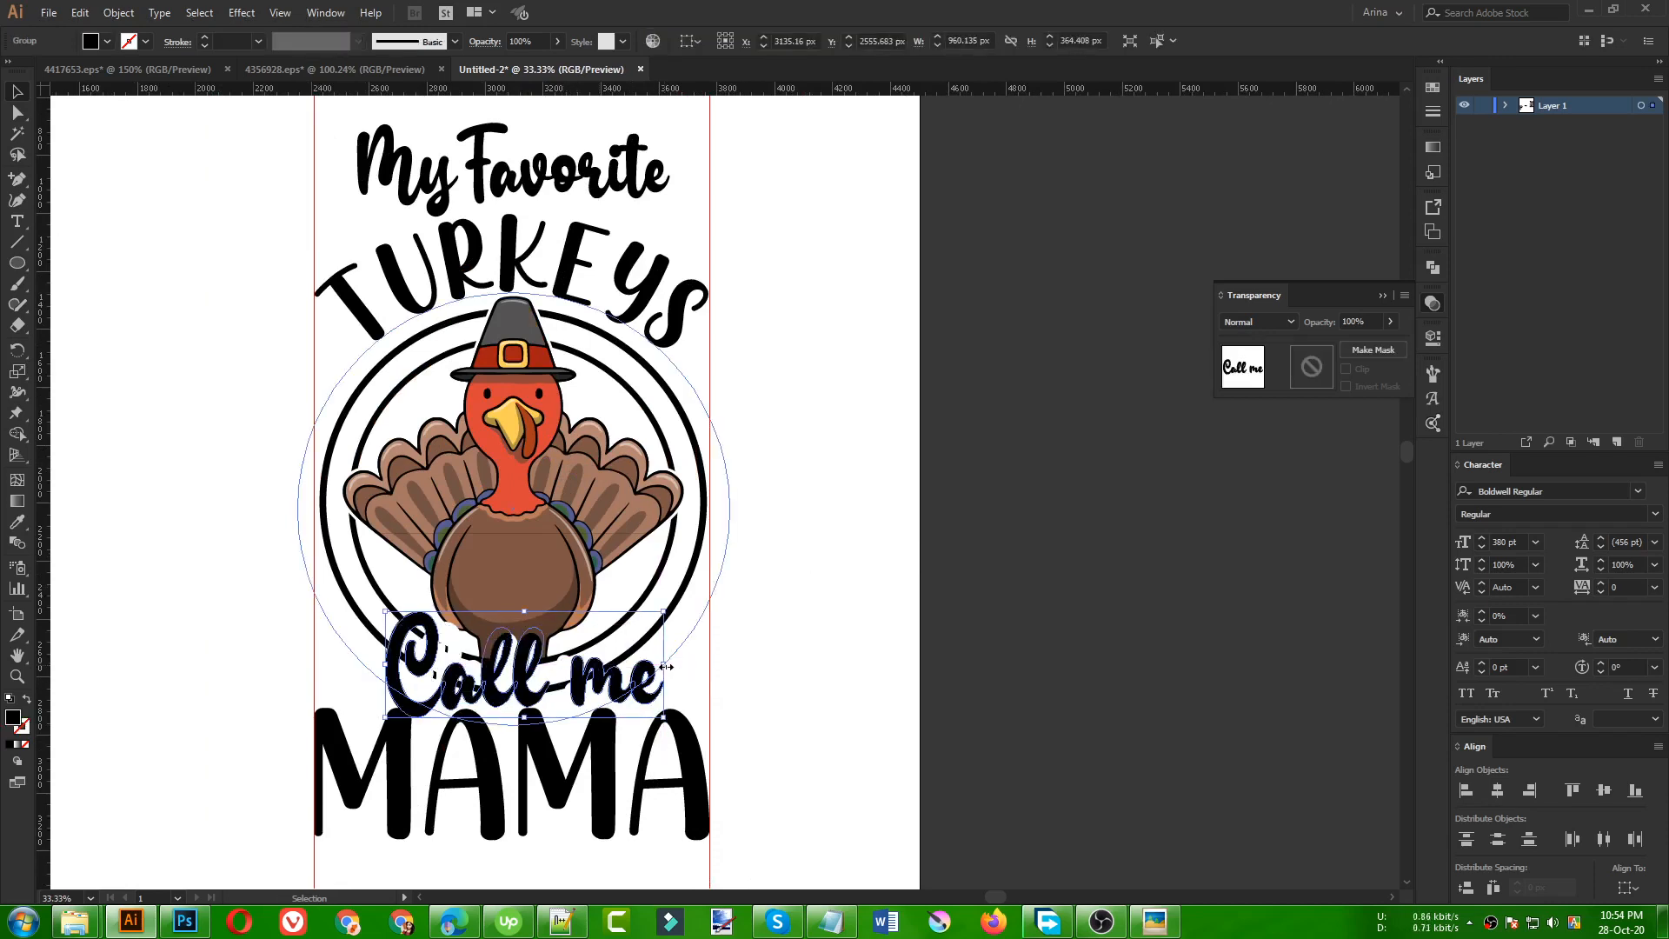
- Nudge the MAMA lettering slightly downward to separate it from Call me
key(ctrl+minus)
click(551, 729)
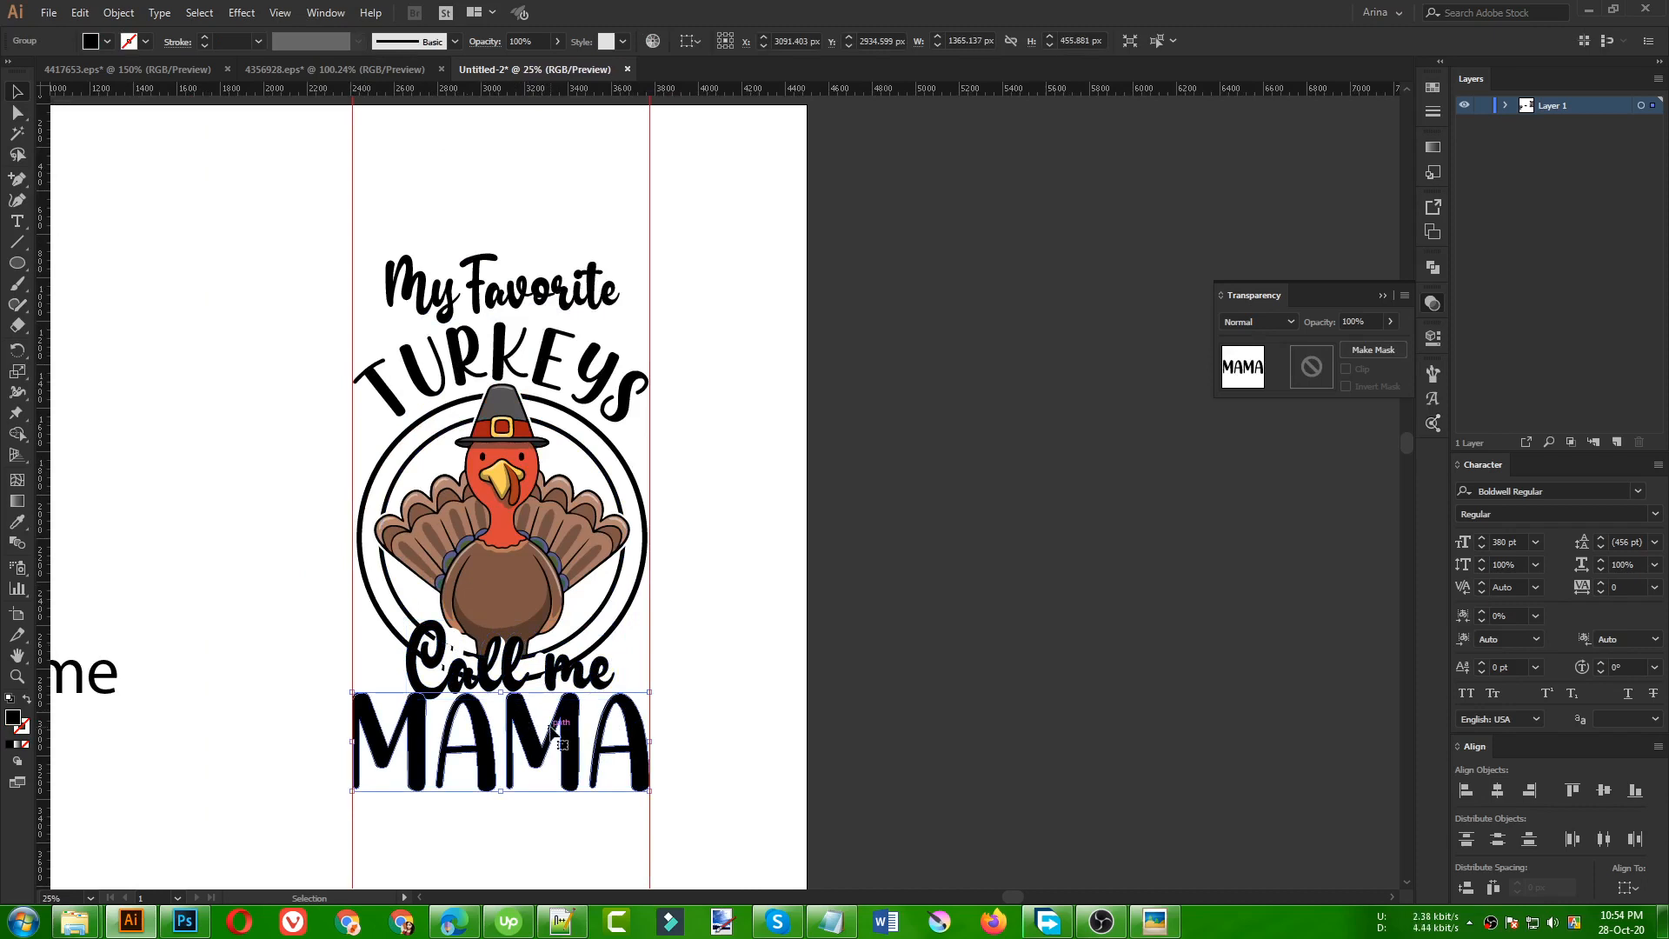
key(Down)
key(Down)
key(Down)
key(Down)
key(Down)
key(Down)
key(Down)
key(Down)
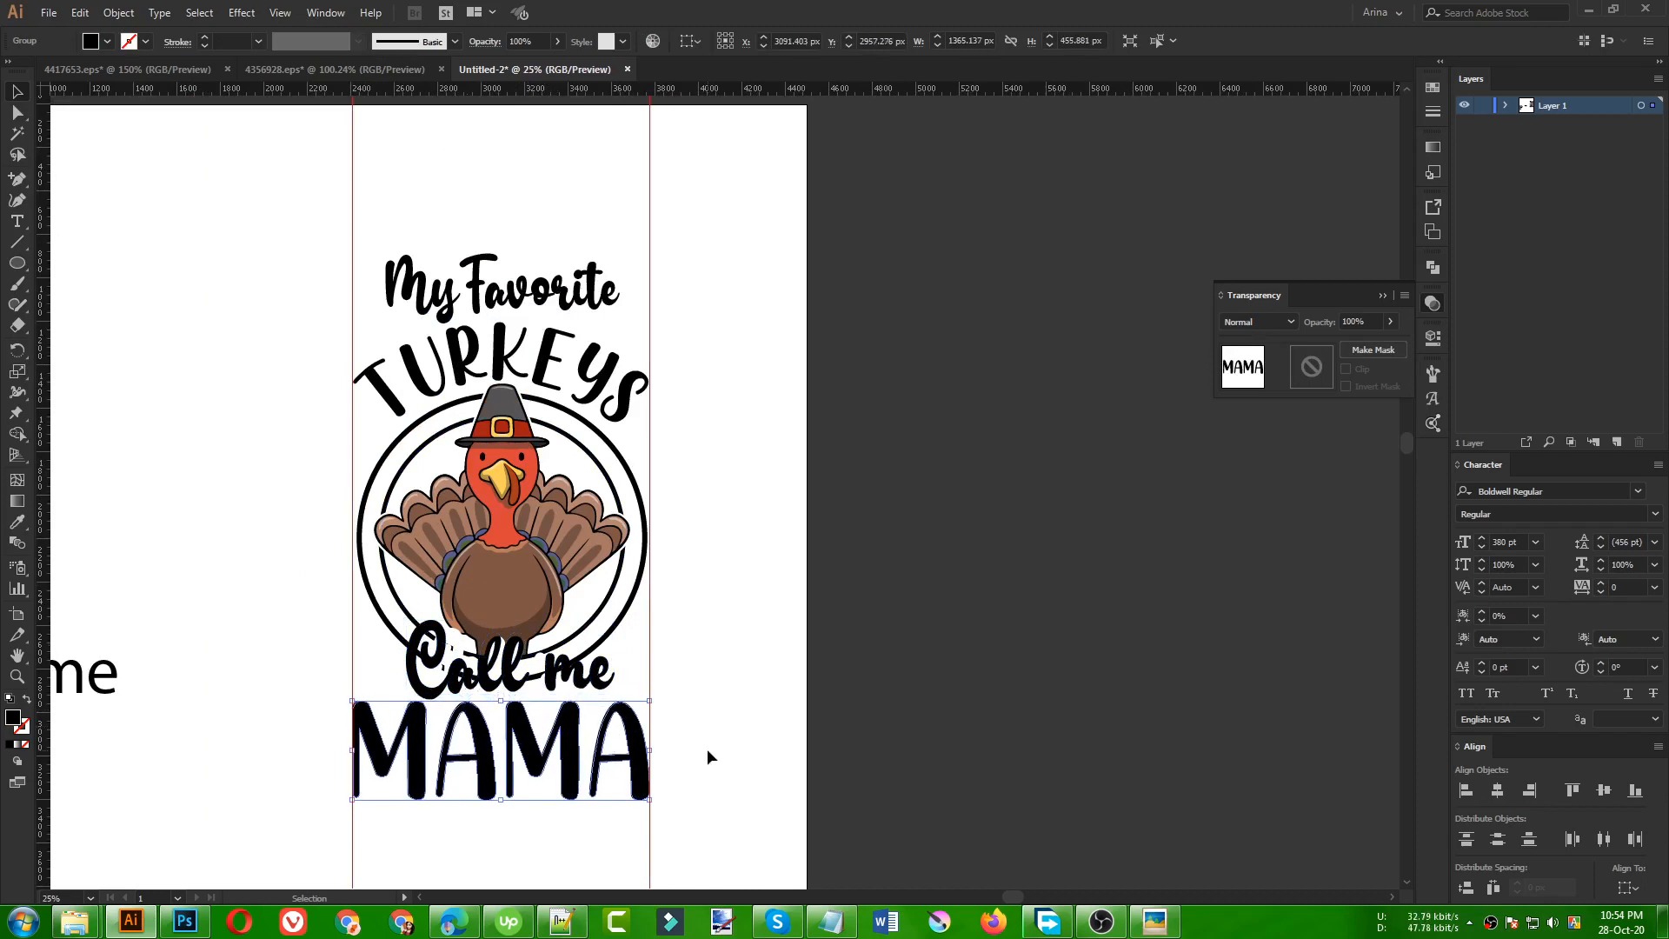
- Nudge the MAMA lettering further down to widen the gap beneath Call me
key(Down)
key(Down)
key(Down)
key(Down)
key(Down)
key(Down)
key(Down)
key(Down)
key(Down)
key(Down)
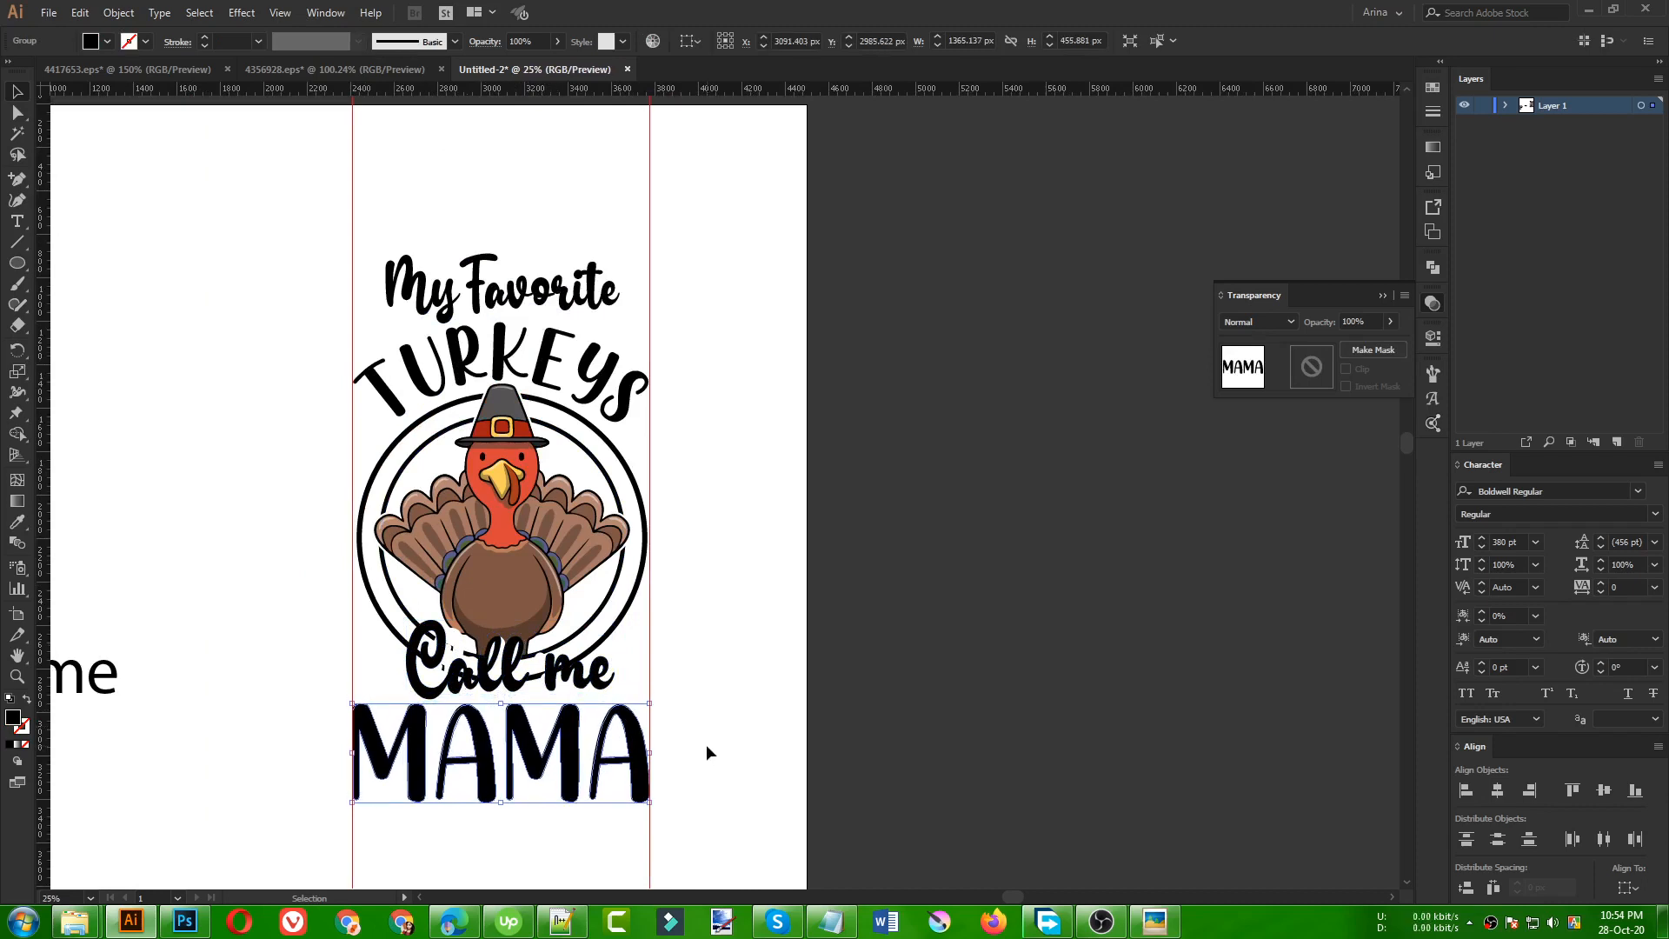
- Offset the Call me lettering's path by 15 px and cut the enlarged outlines to the clipboard
scroll(524, 722, up, 1)
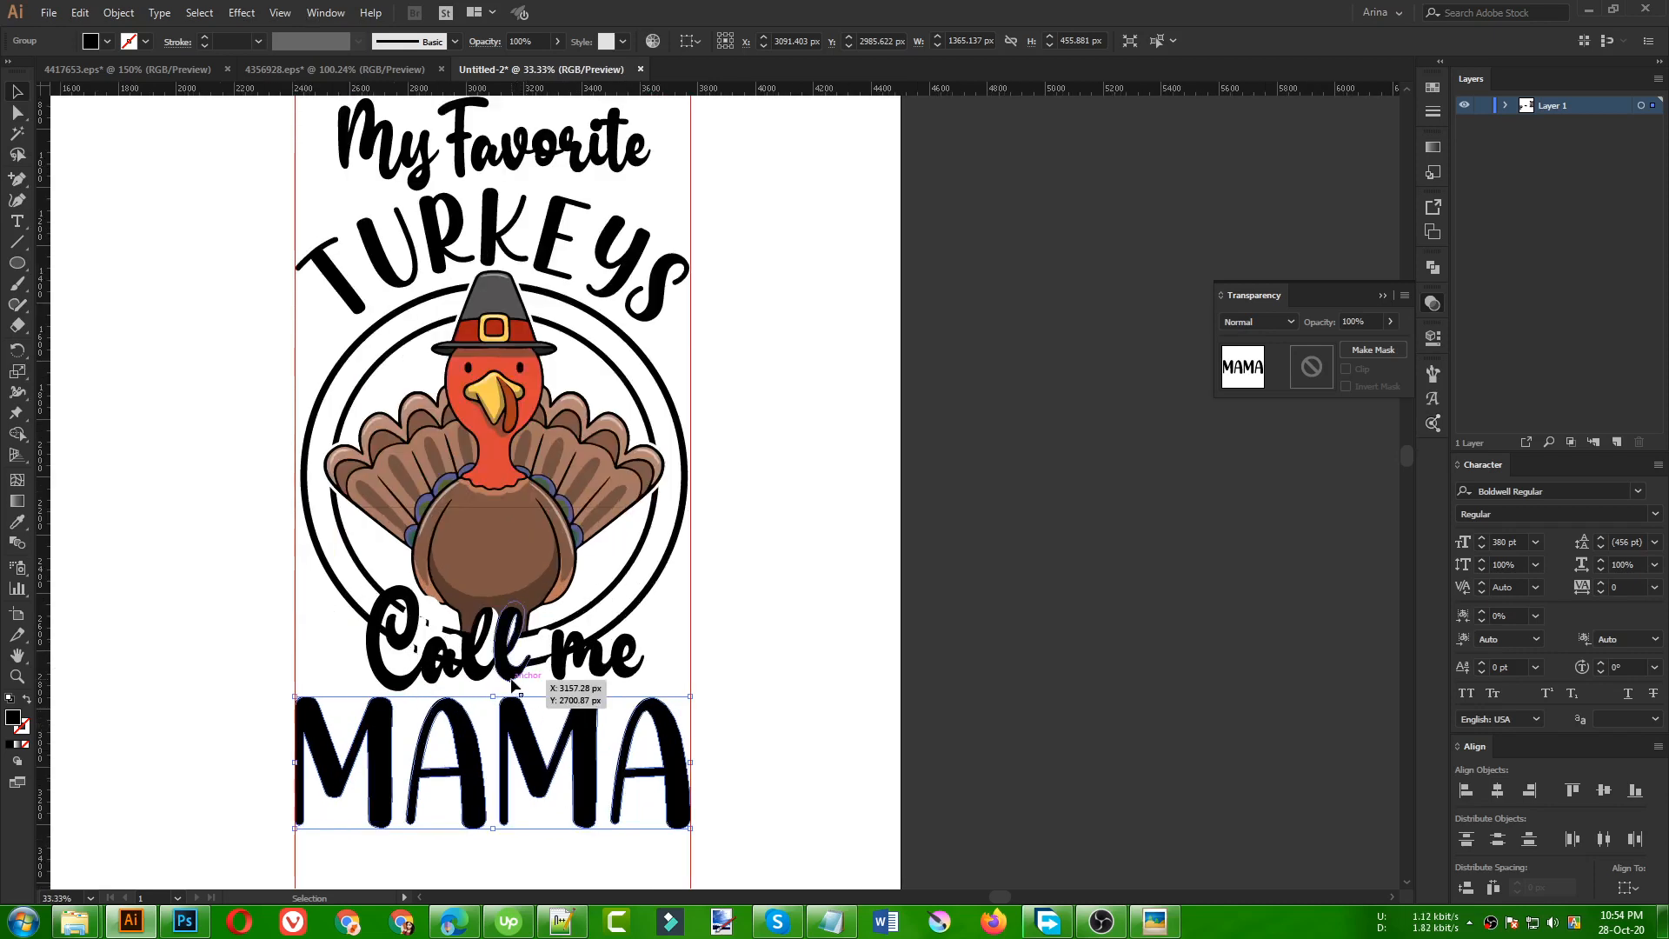
click(453, 636)
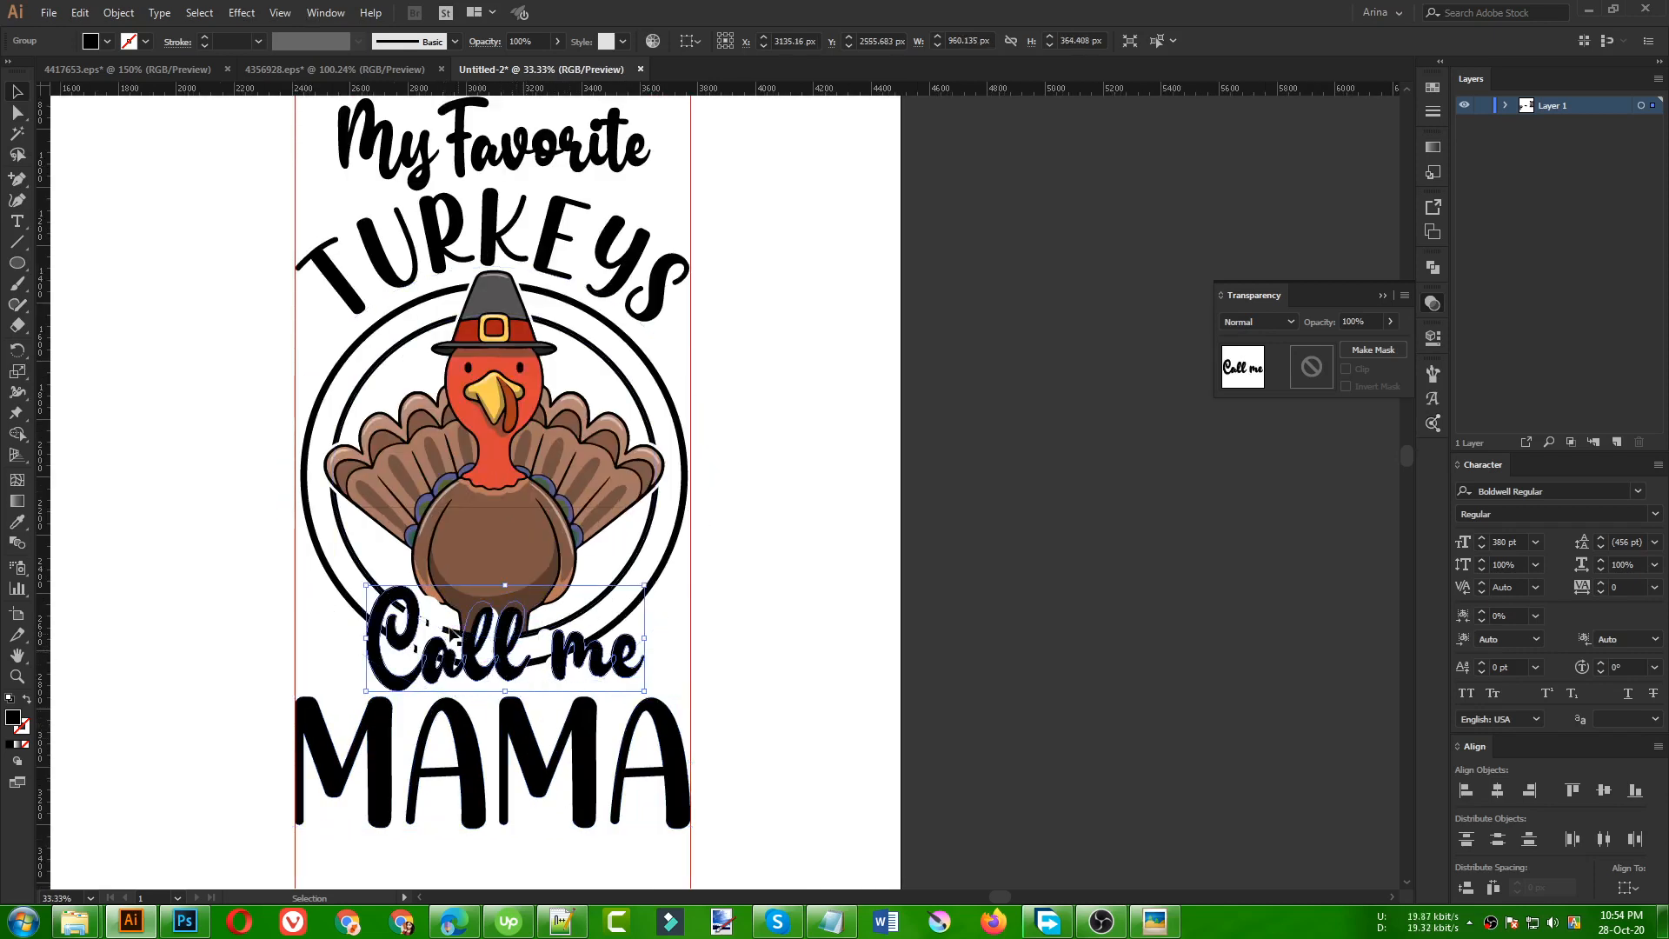
click(117, 12)
mouse_move(177, 409)
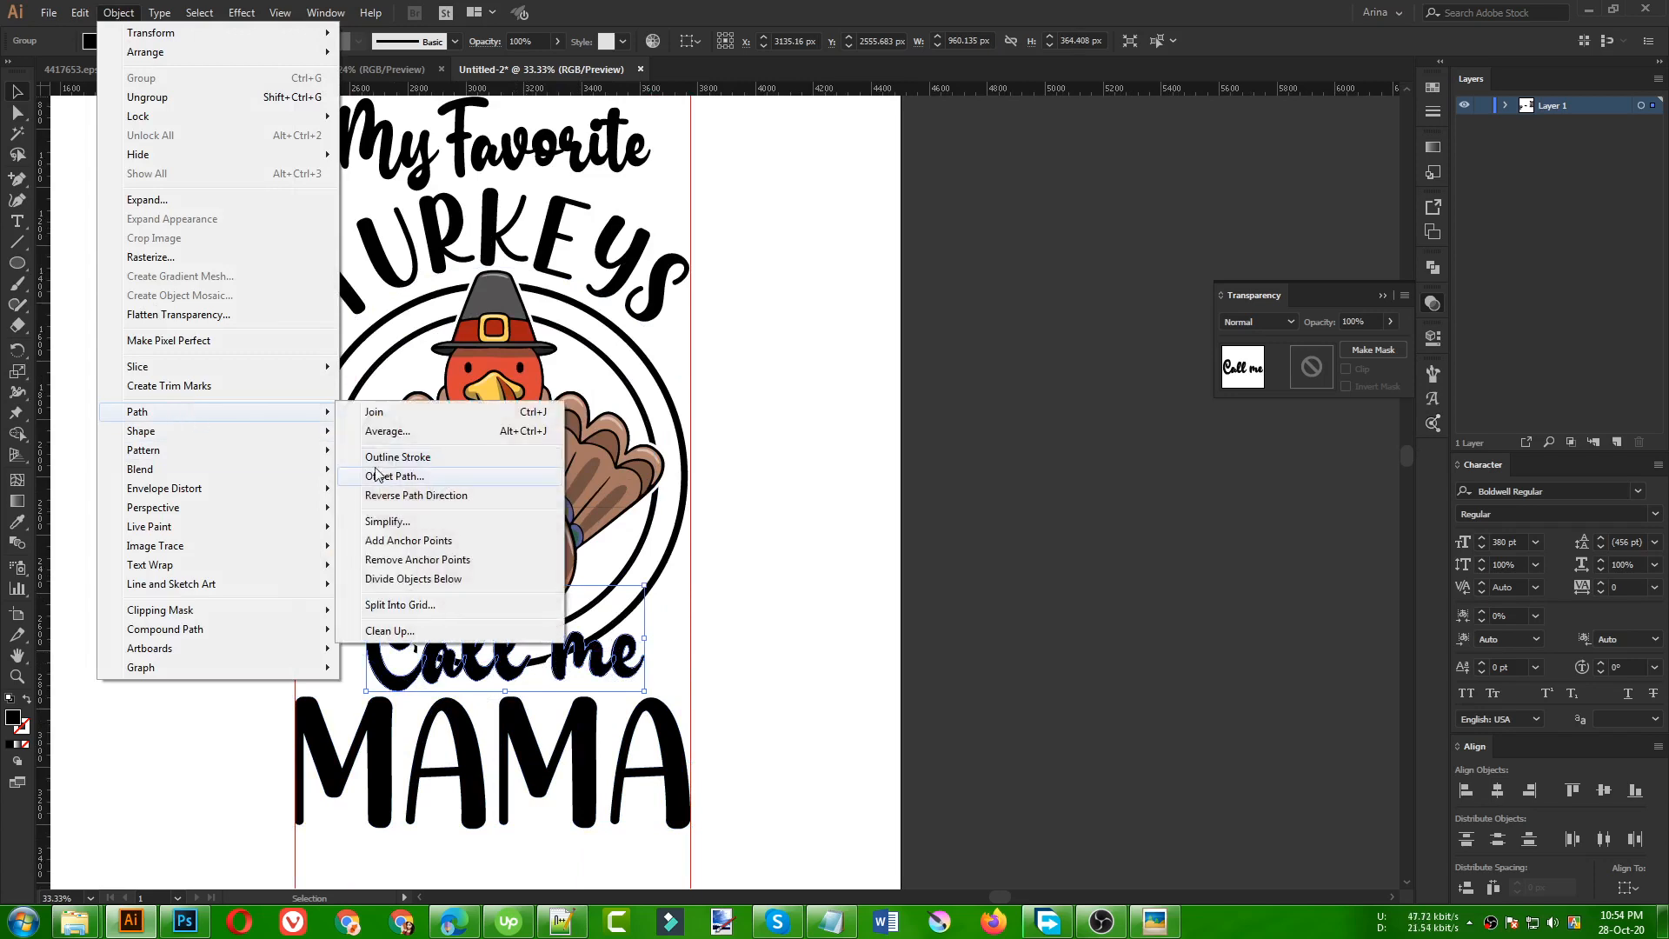
click(379, 476)
click(115, 248)
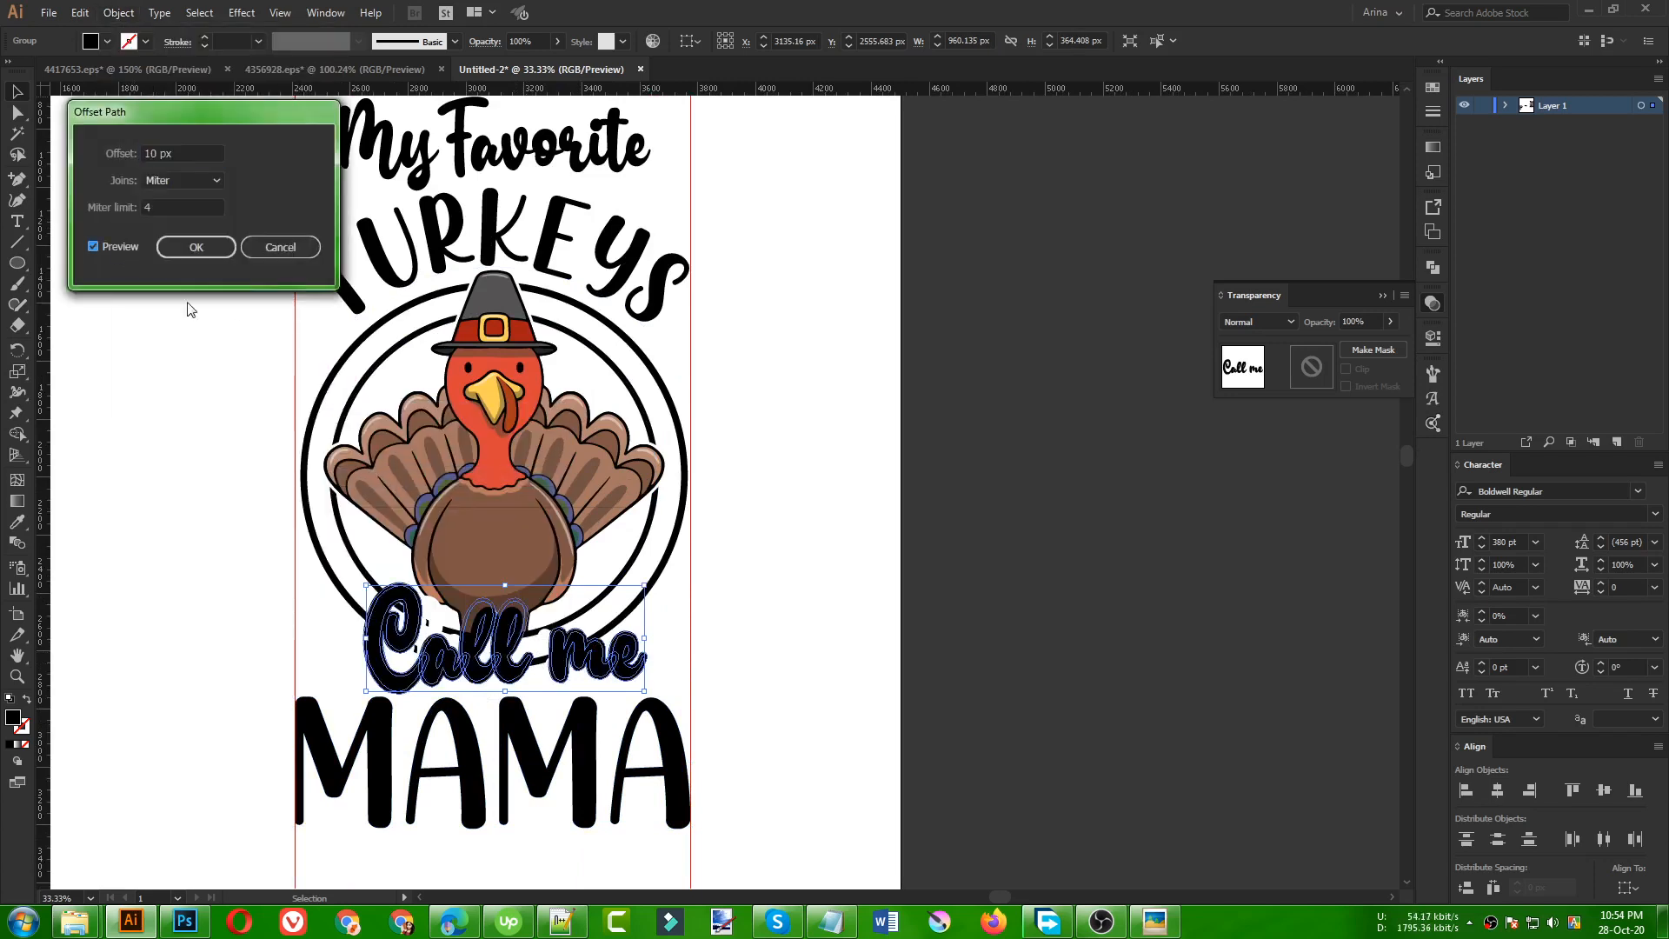
scroll(167, 155, up, 5)
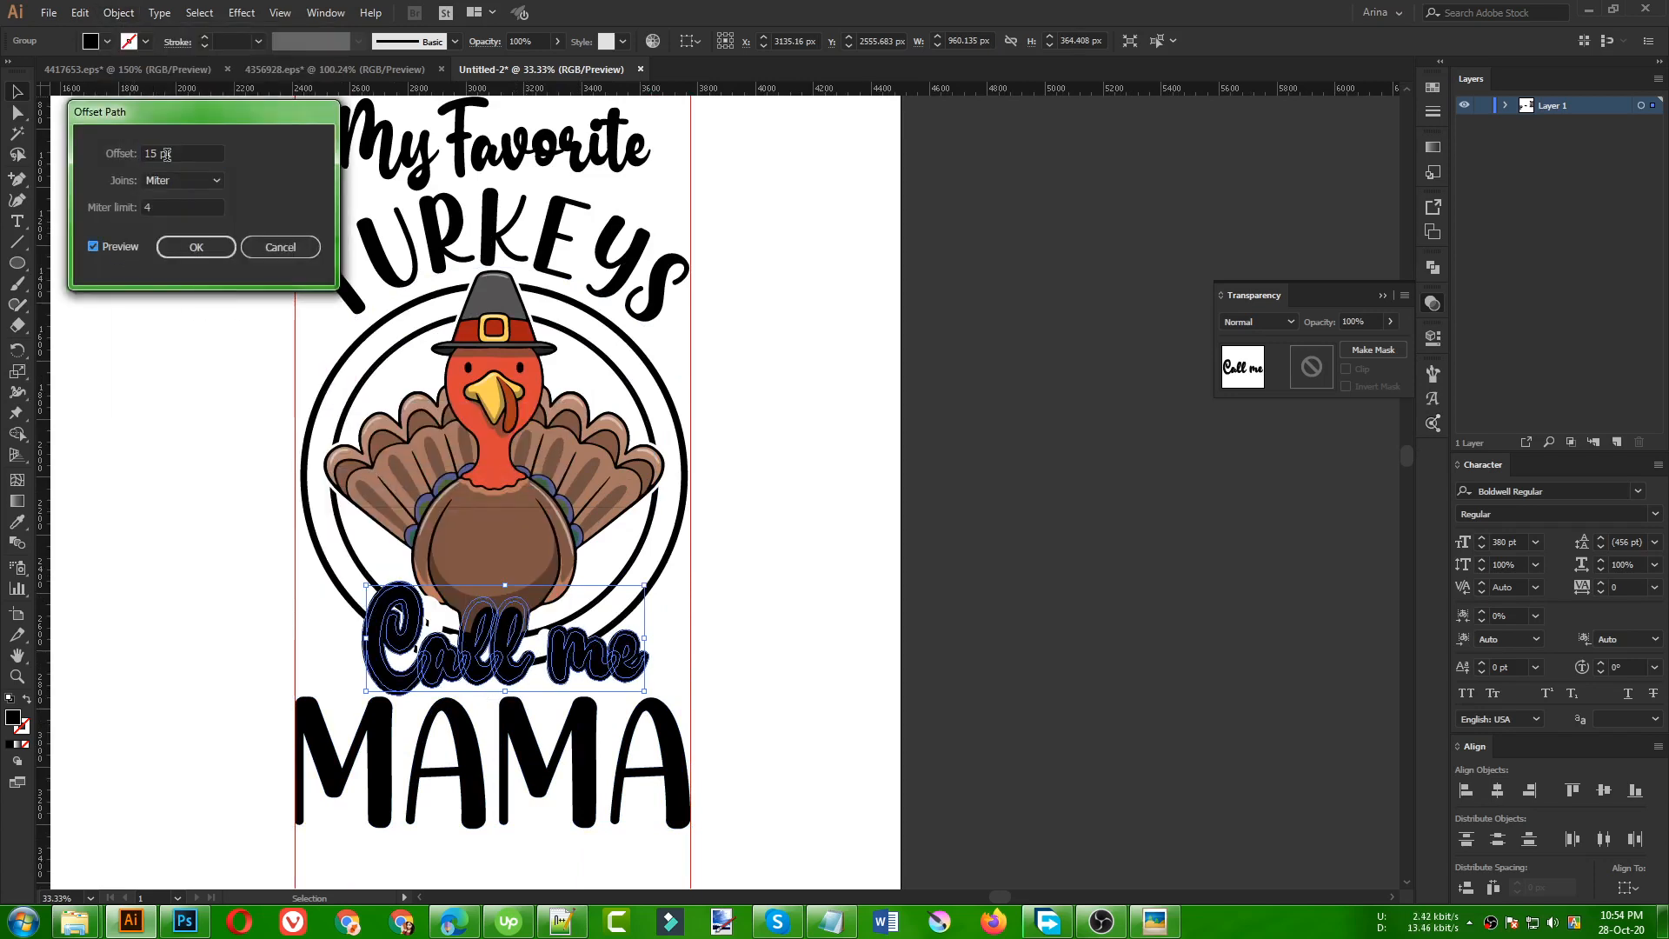
click(189, 248)
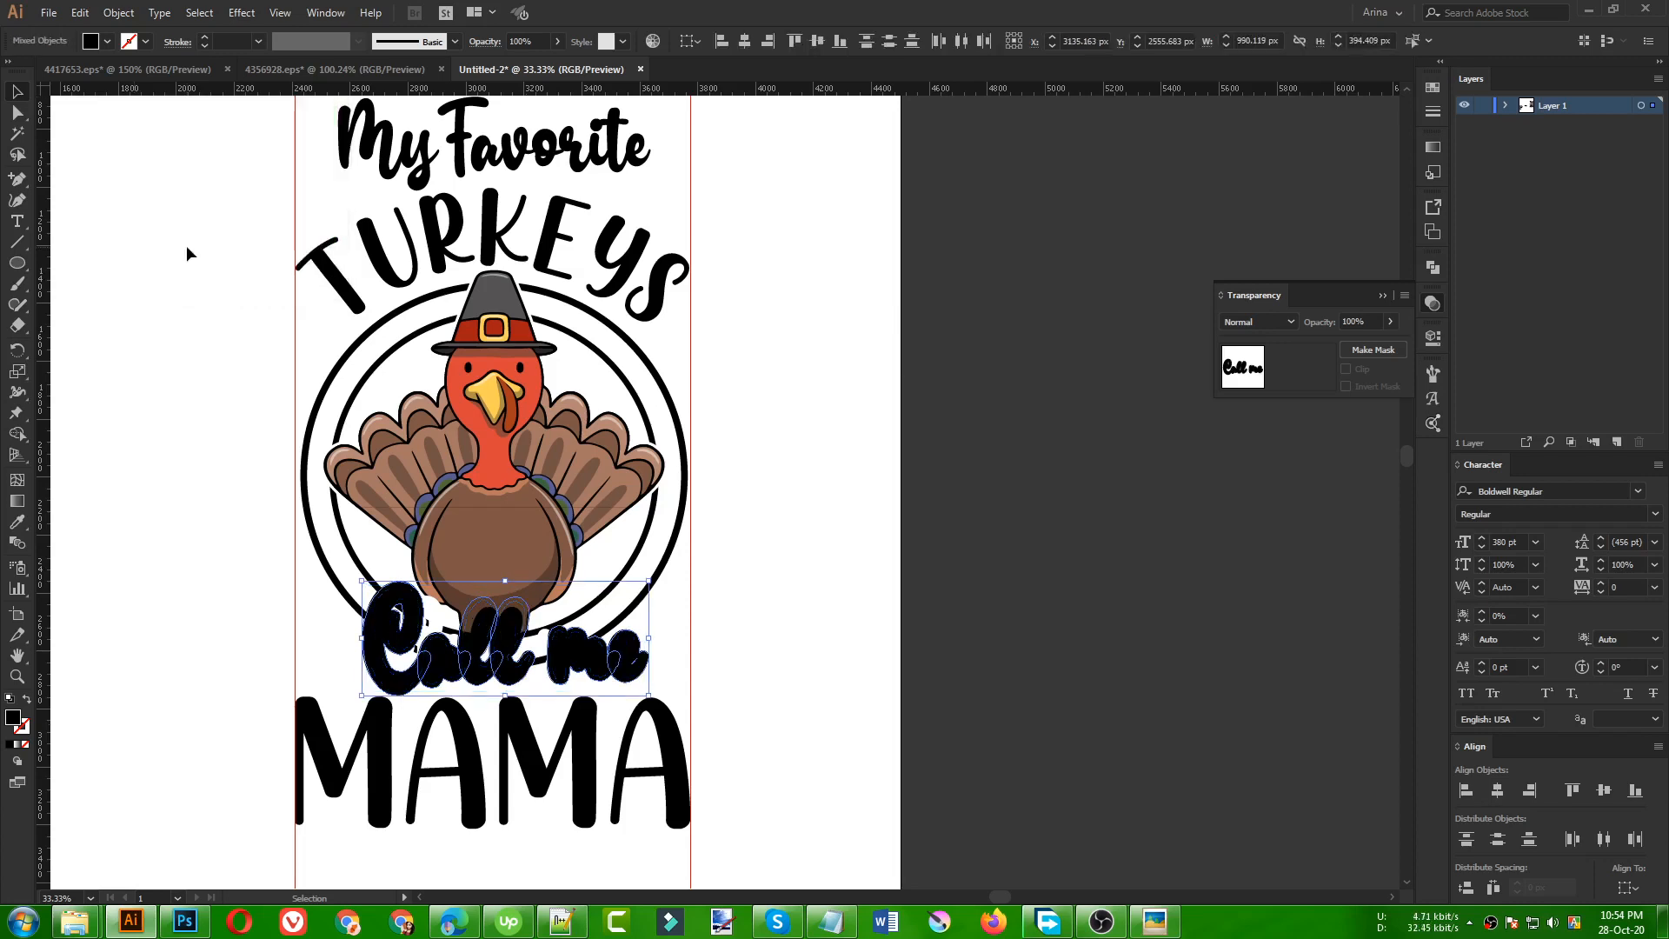
click(186, 249)
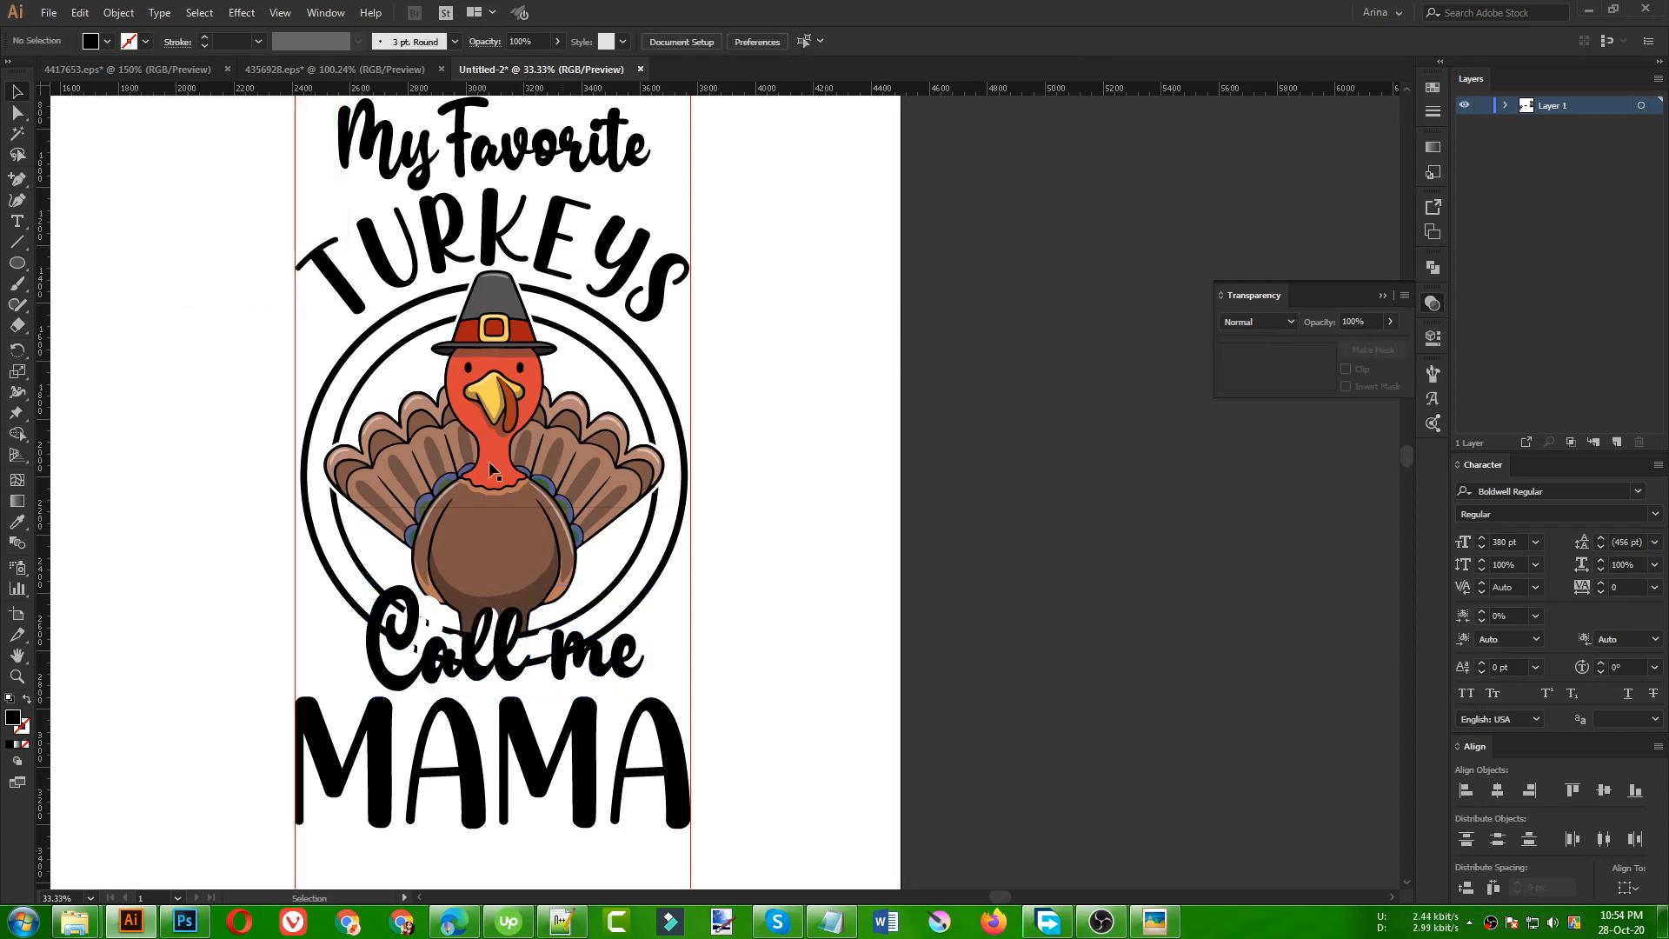
- Delete the old Call me outlines from the outer ring's opacity mask, then leave the mask
click(650, 588)
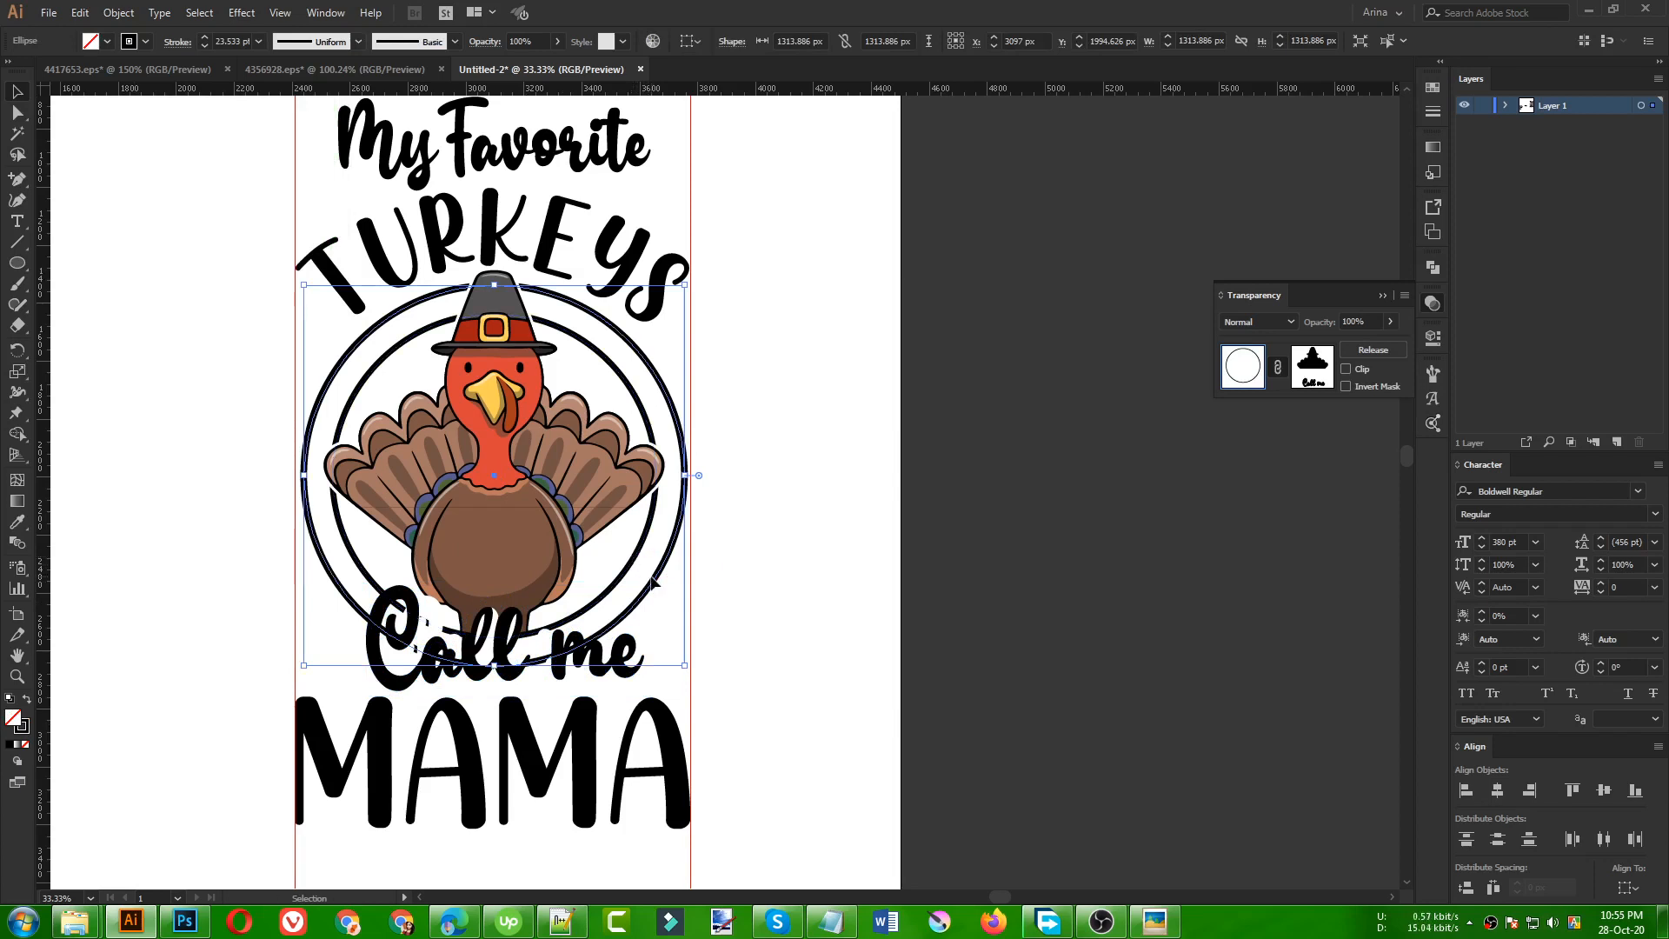
click(1313, 372)
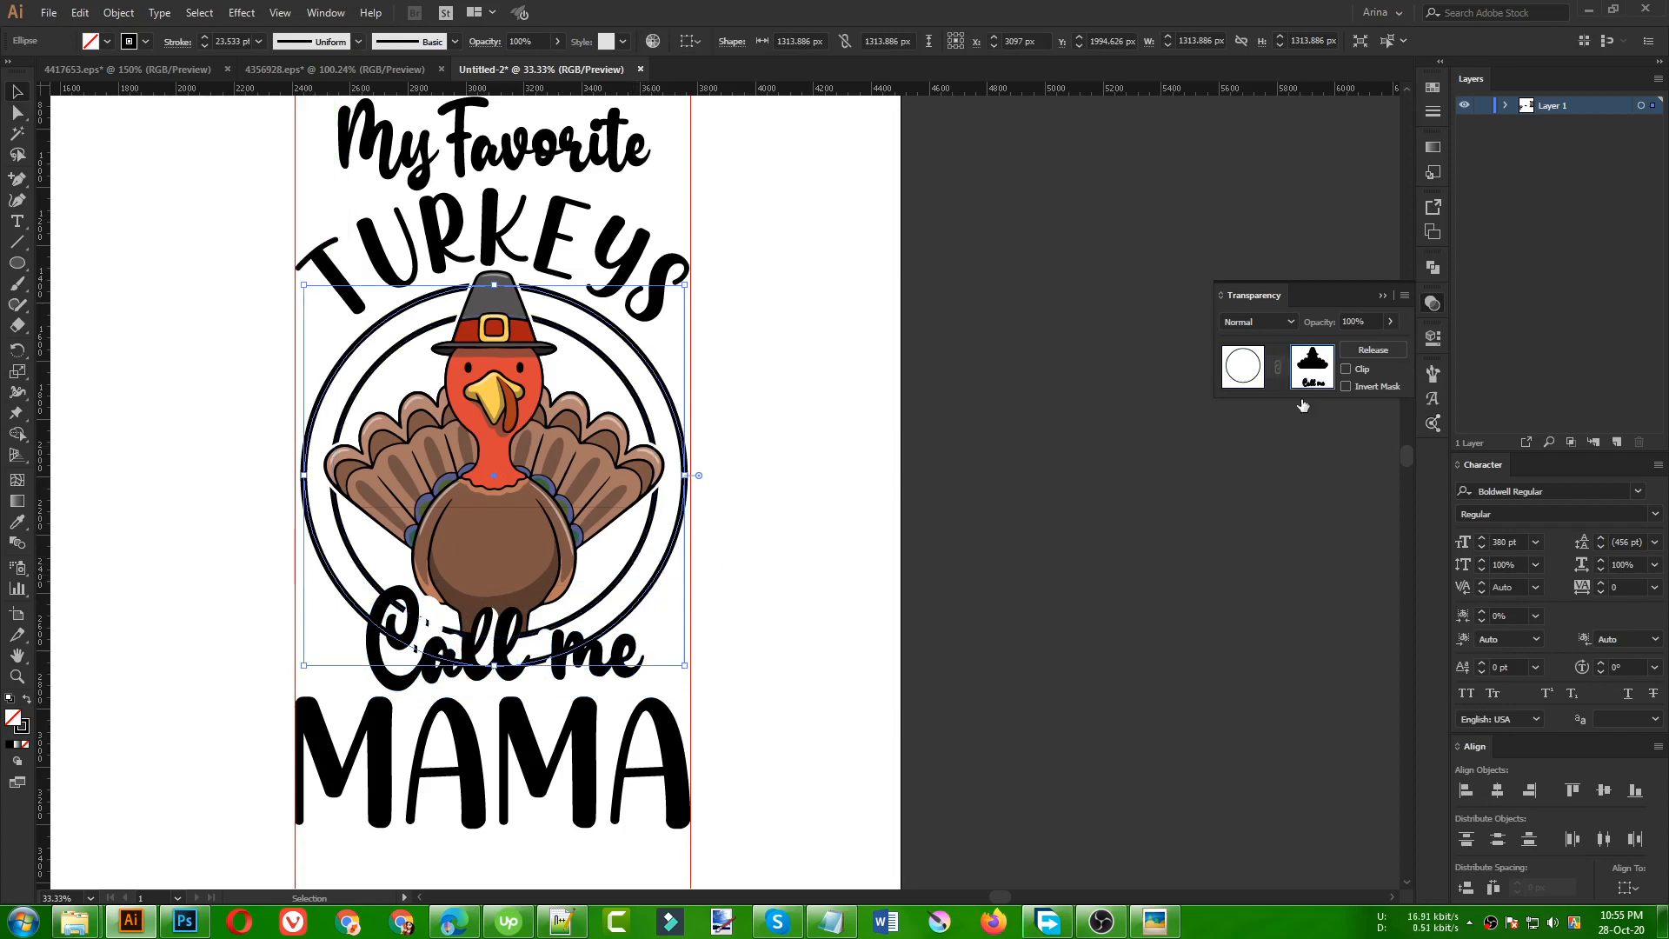
key(ctrl+a)
click(916, 665)
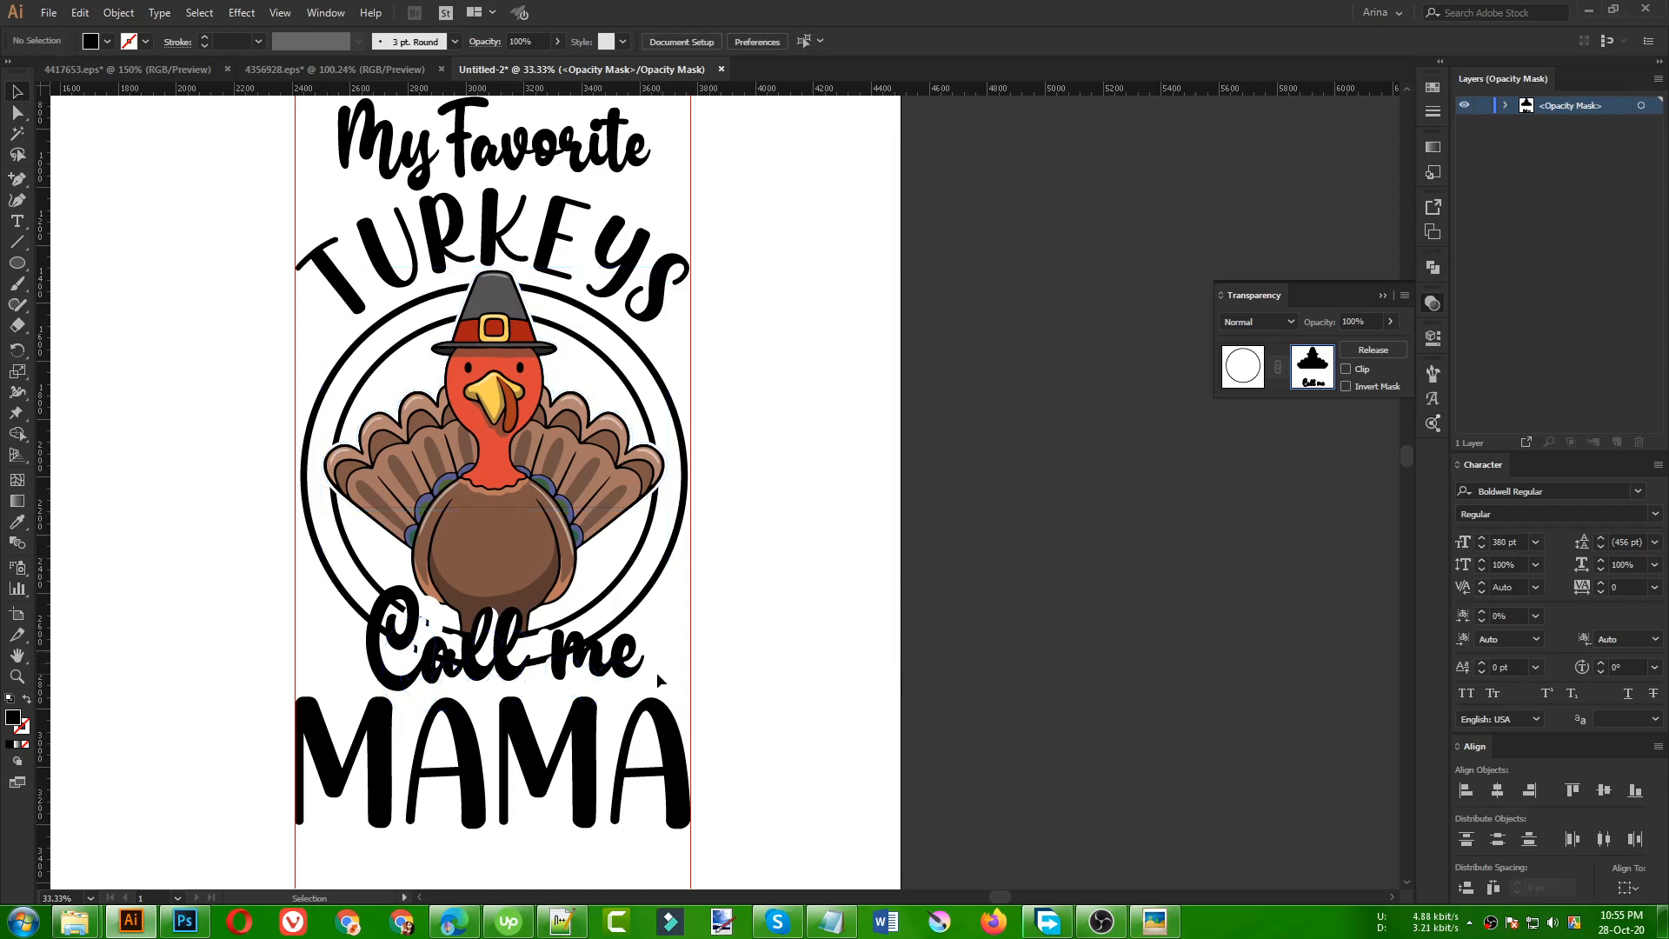
drag(263, 652, 478, 656)
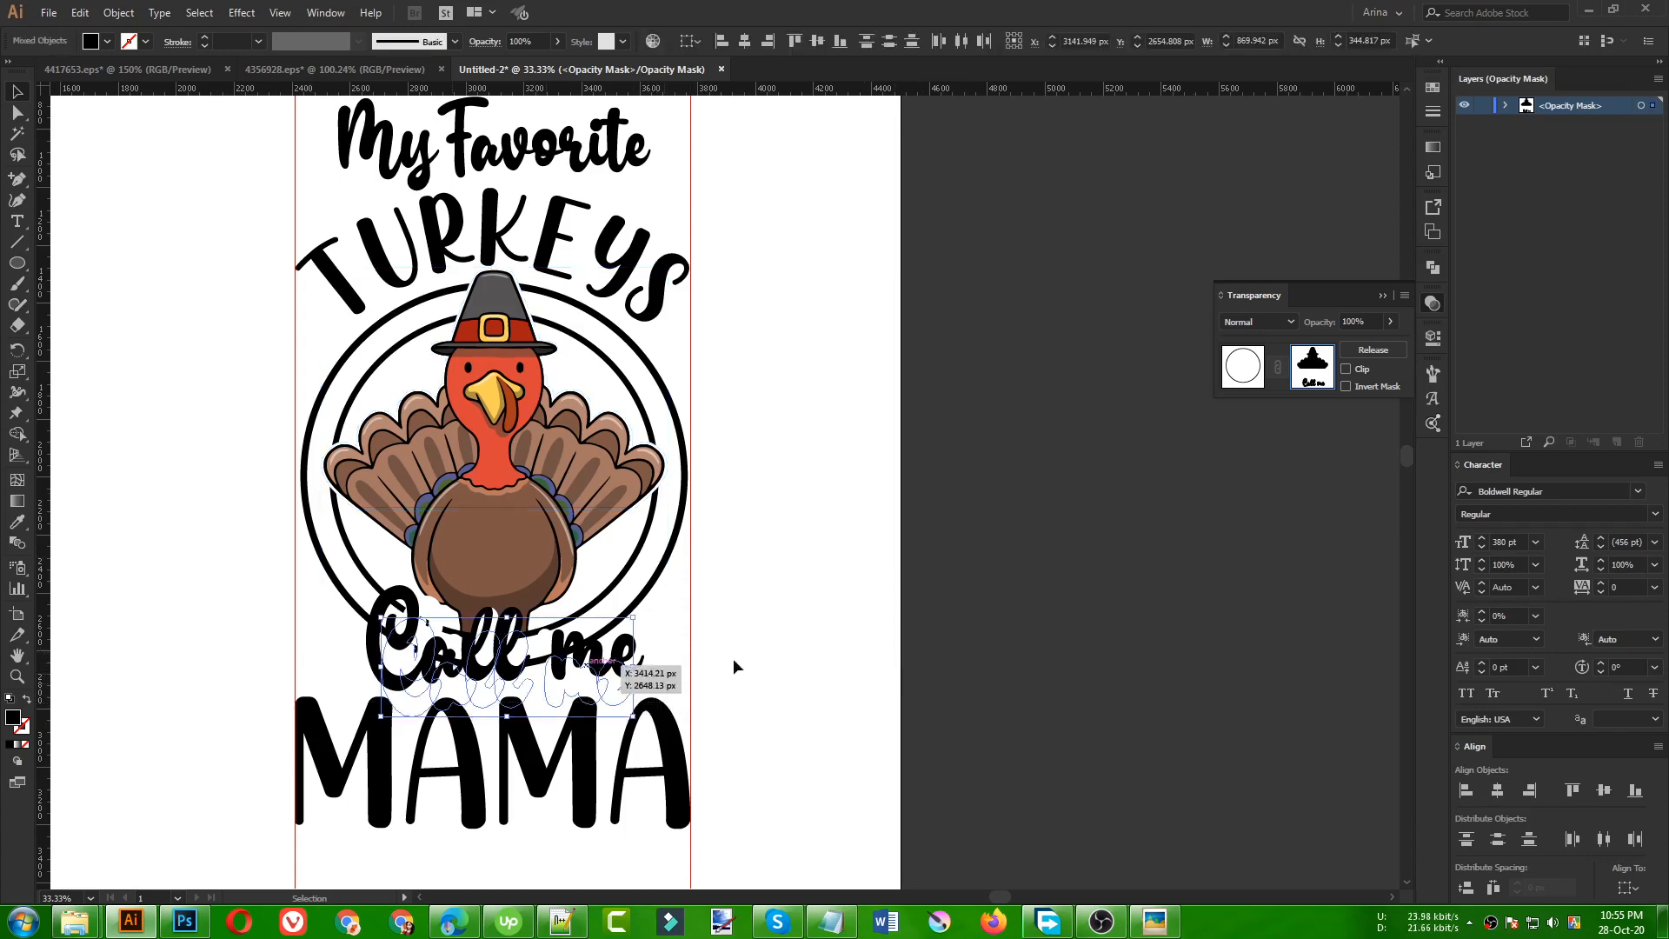
key(Delete)
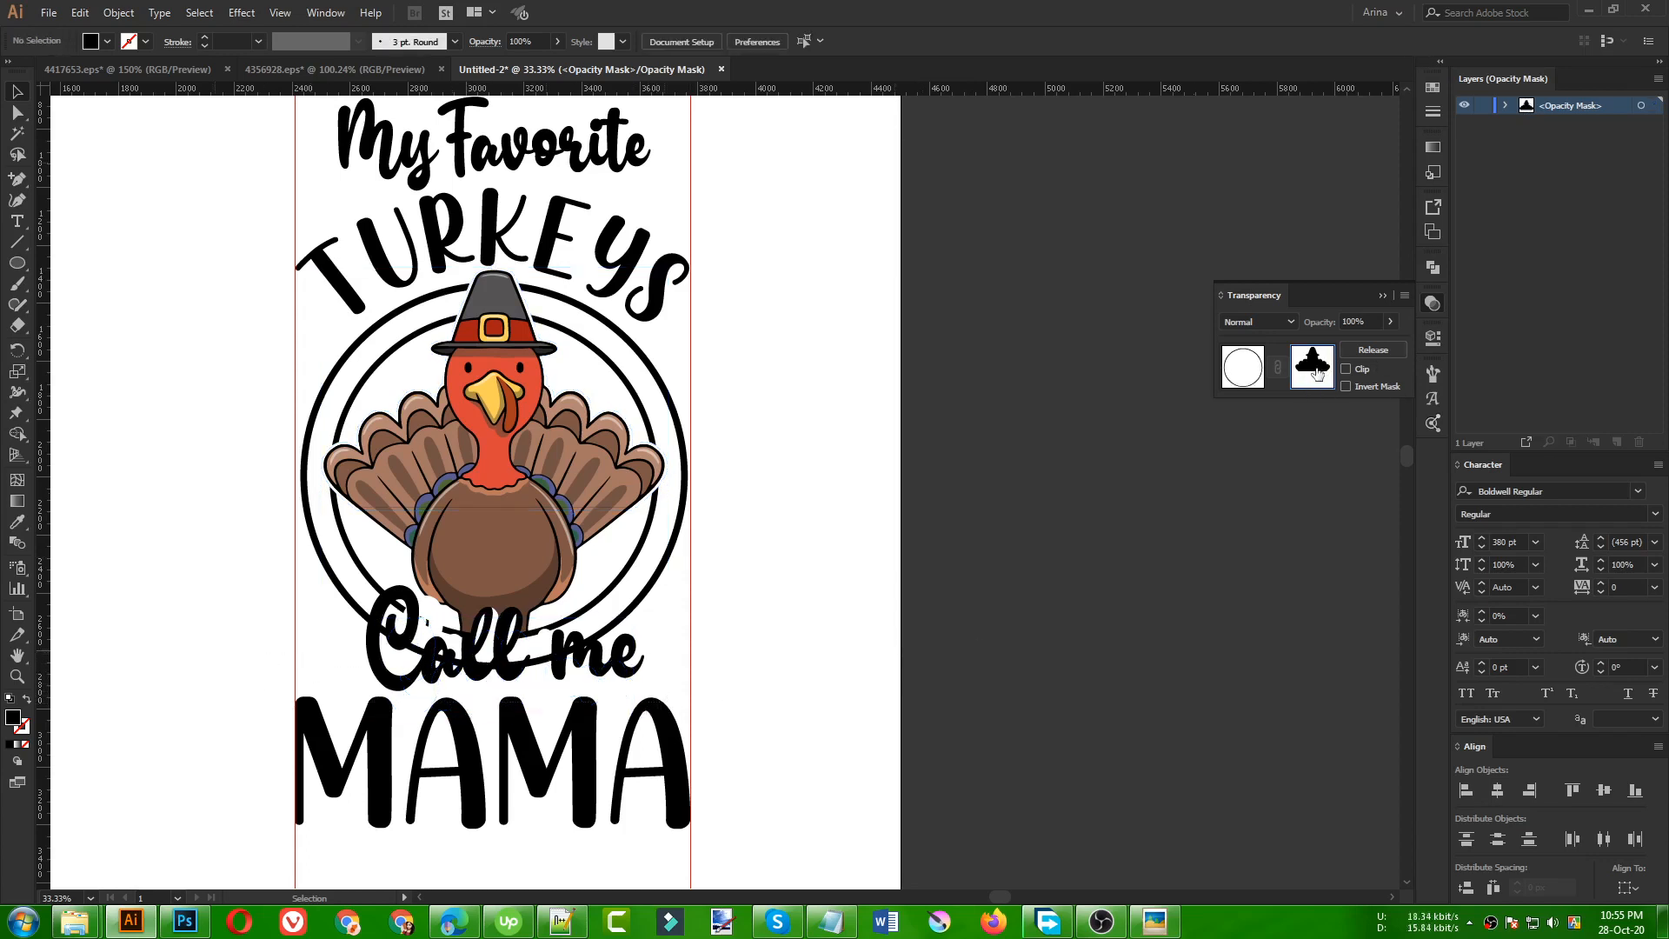
click(1241, 364)
- Delete the old Call me outlines from the inner ring's opacity mask and return to the artwork
click(654, 544)
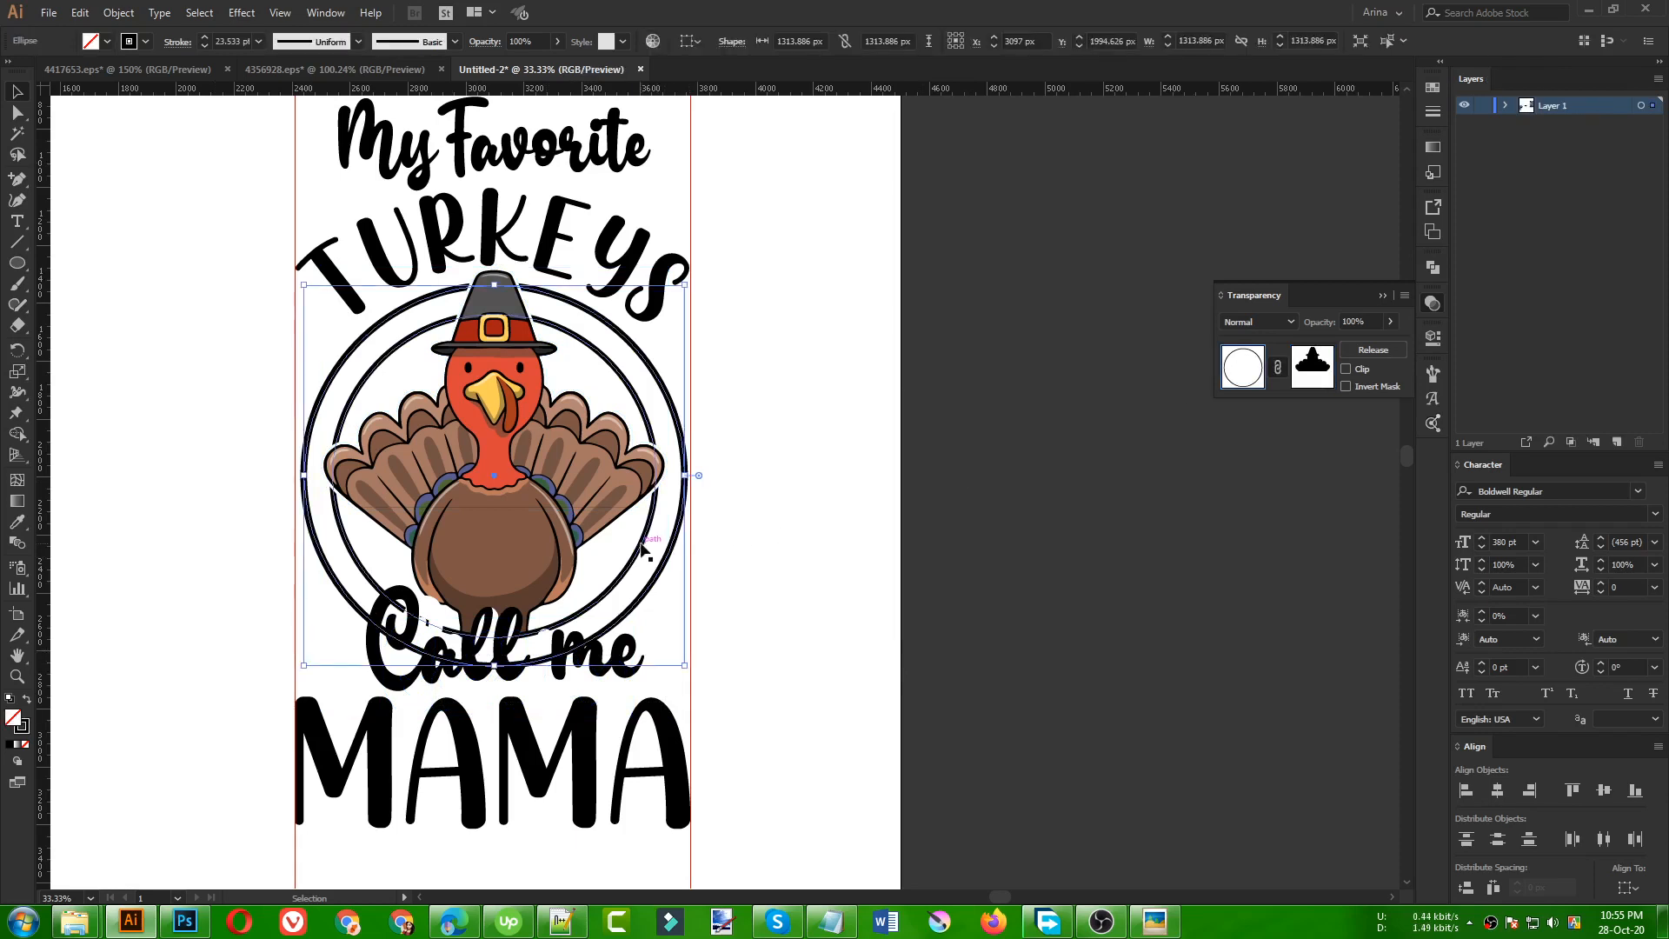
click(1321, 371)
drag(697, 645, 266, 623)
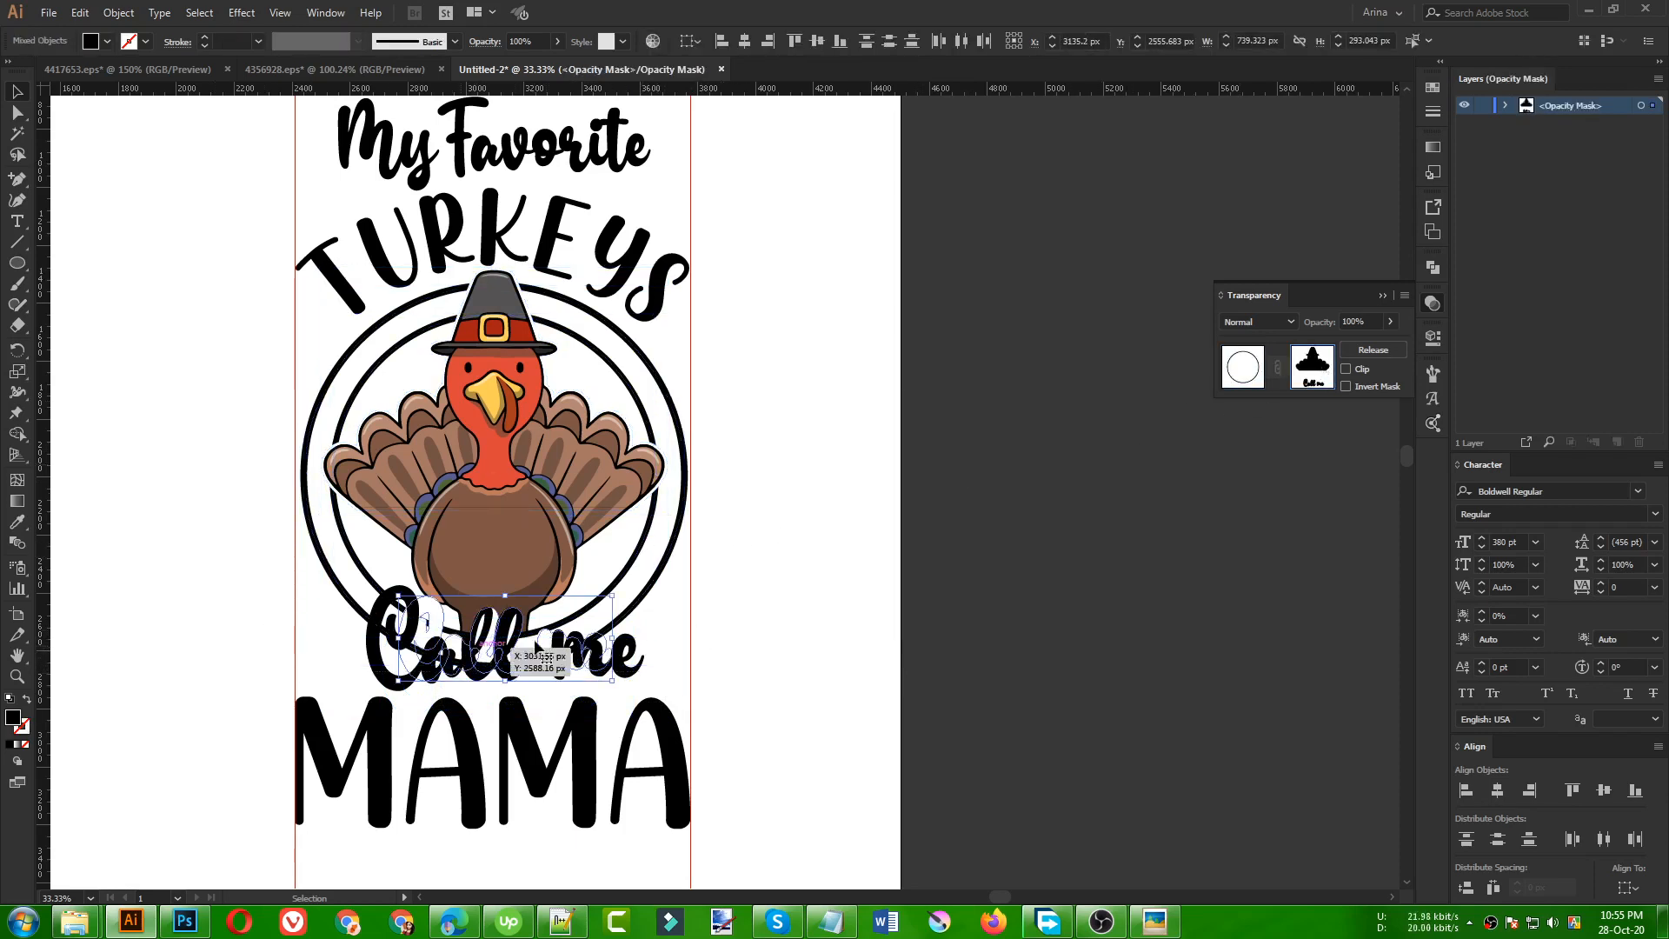
key(Delete)
click(1236, 376)
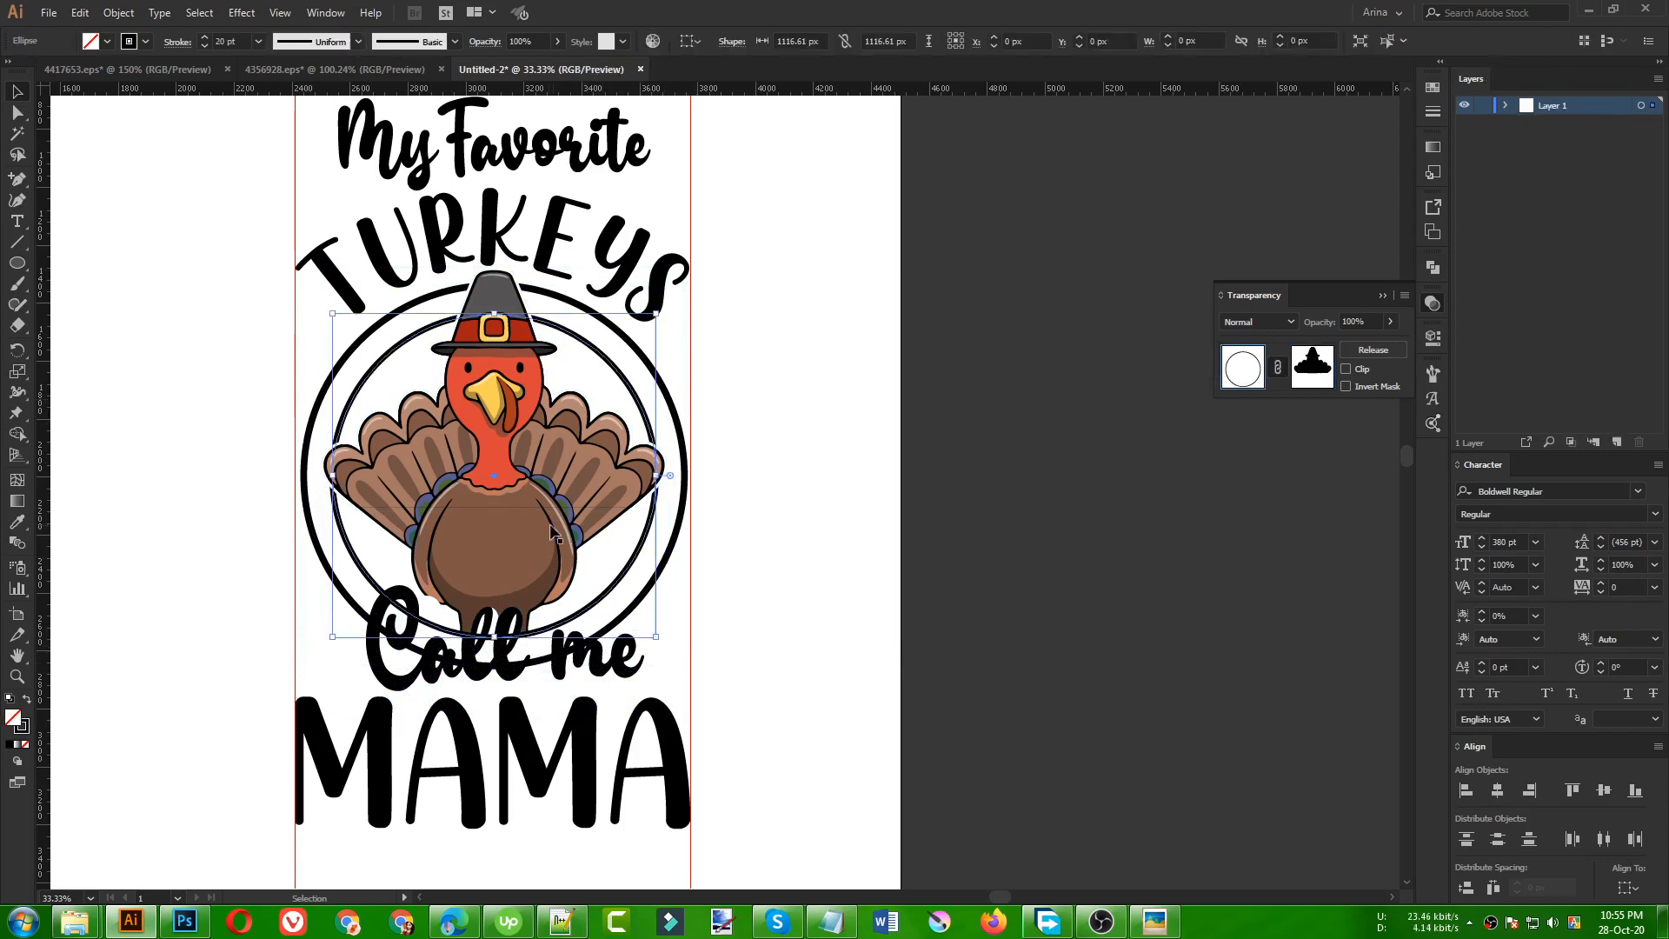
- Remove the old Call me outlines from the turkey's opacity mask and exit mask editing
click(1315, 369)
drag(693, 686, 250, 594)
key(Delete)
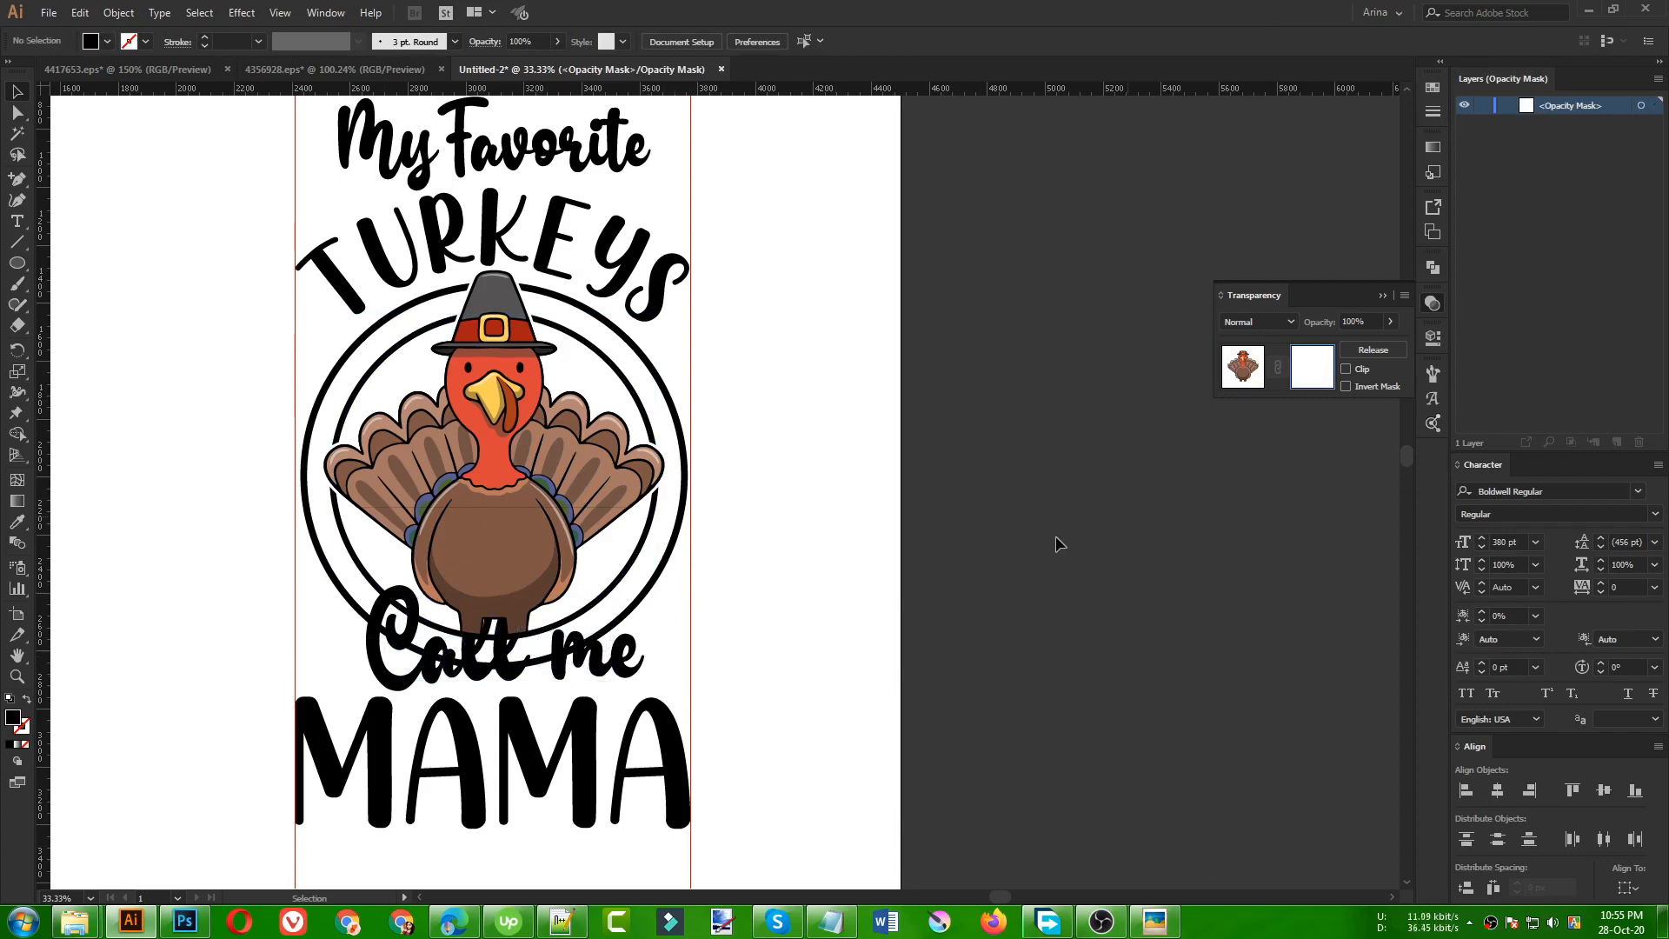
click(1233, 374)
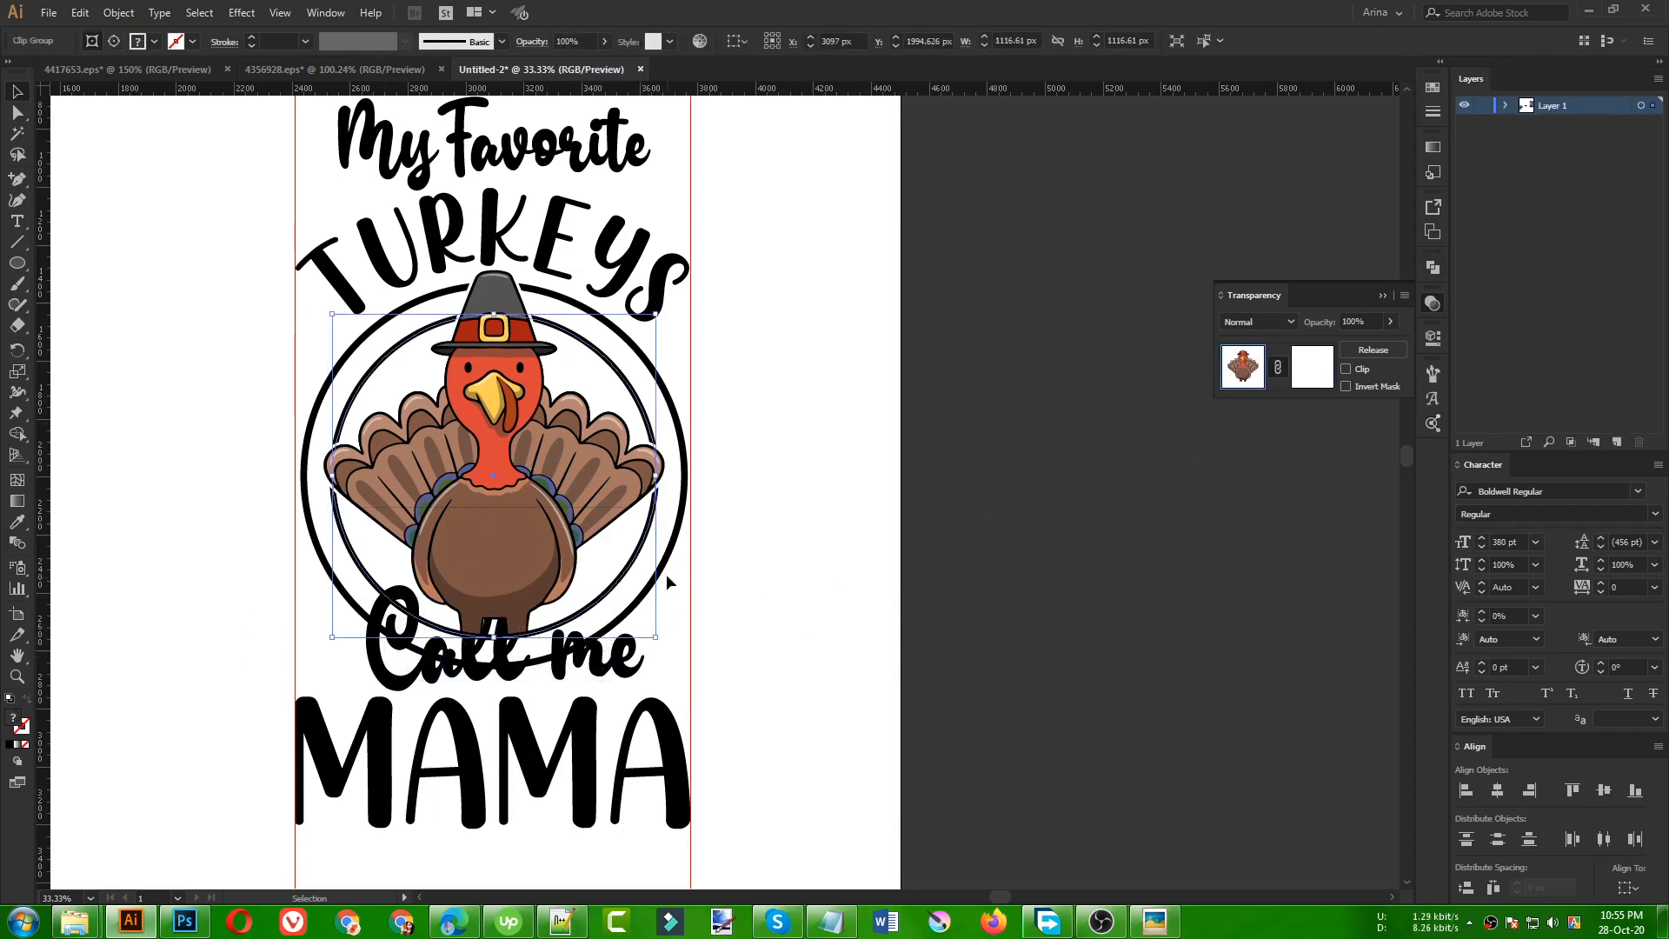
- Group the two rings and the turkey together
click(638, 563)
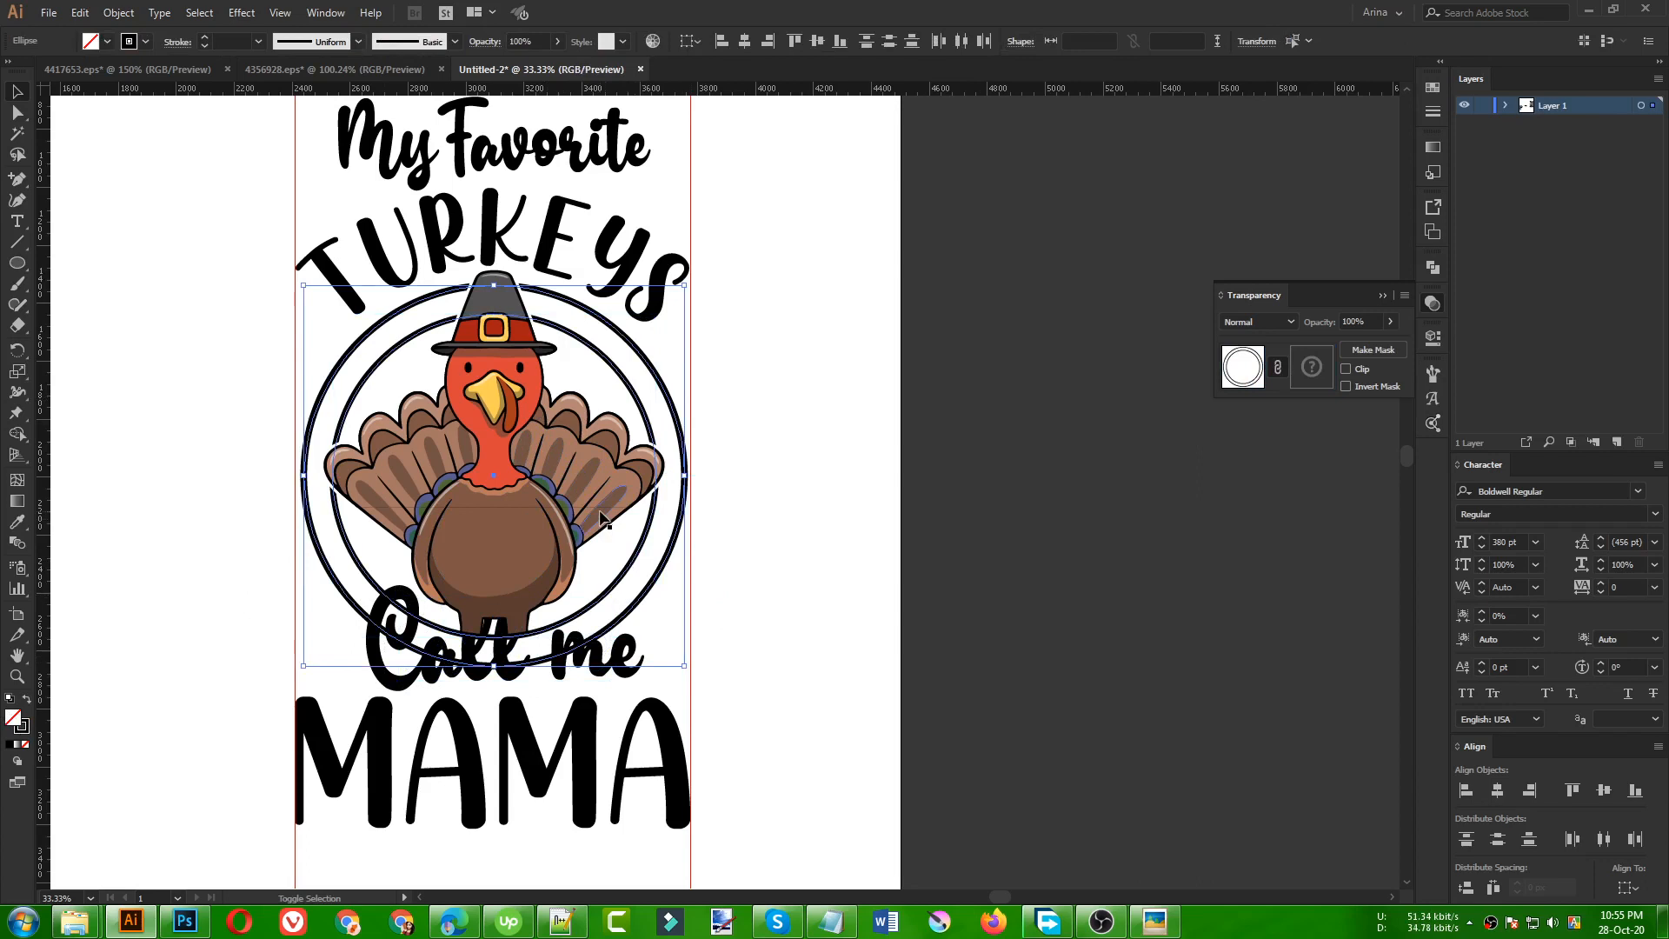
shift+click(537, 542)
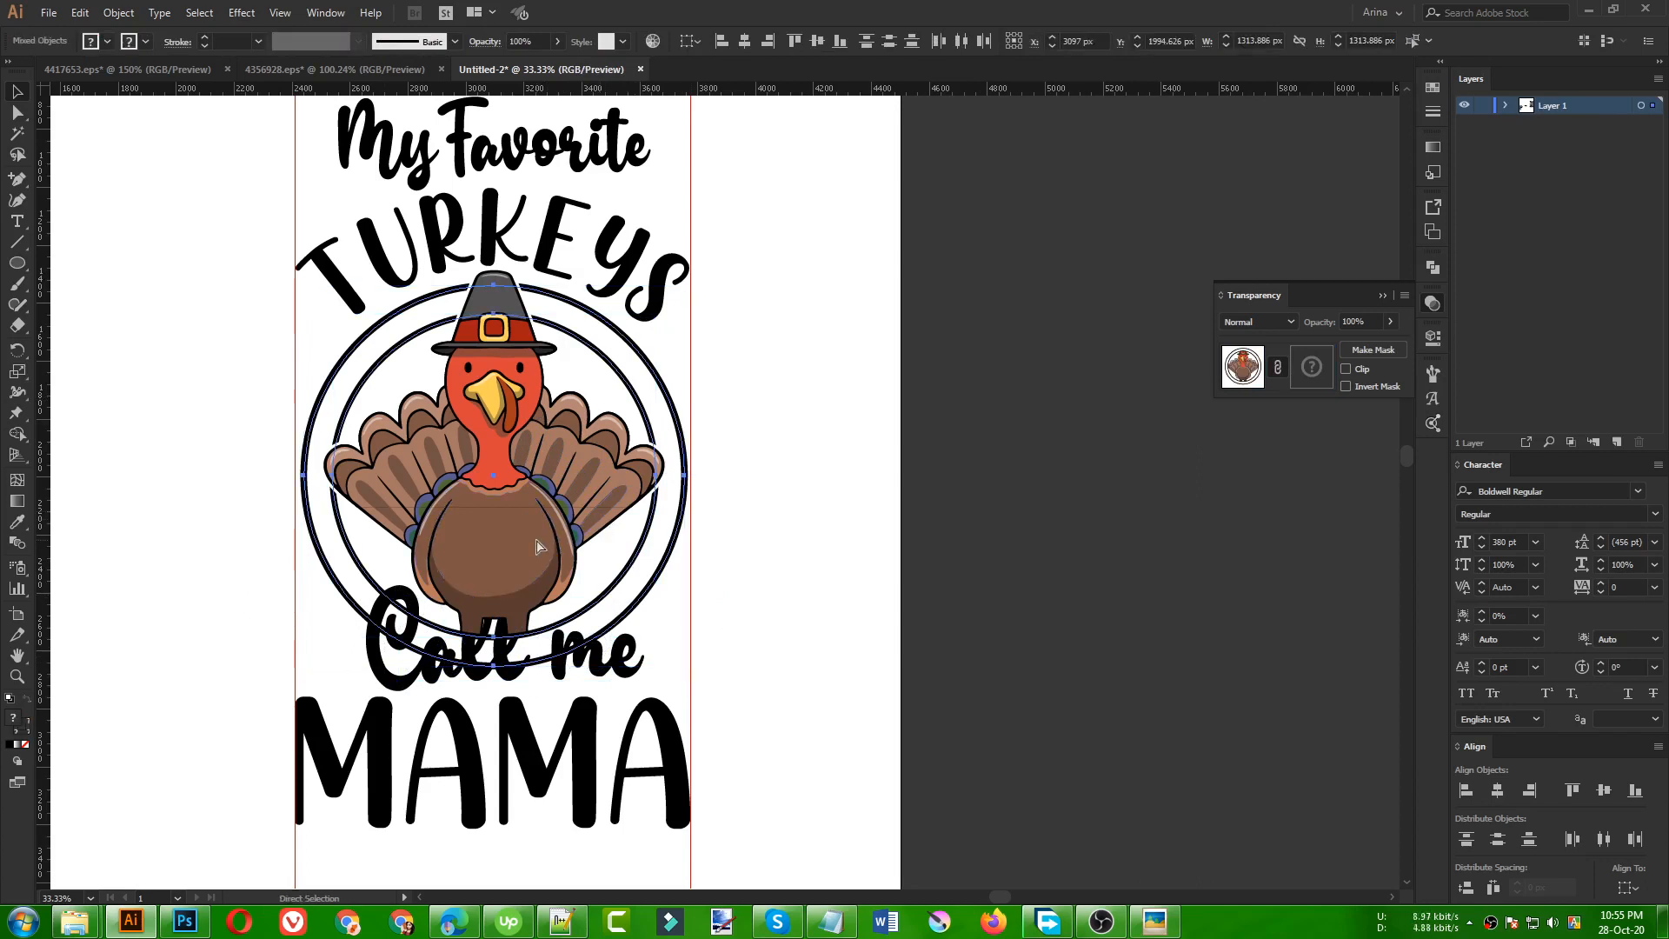
key(ctrl+g)
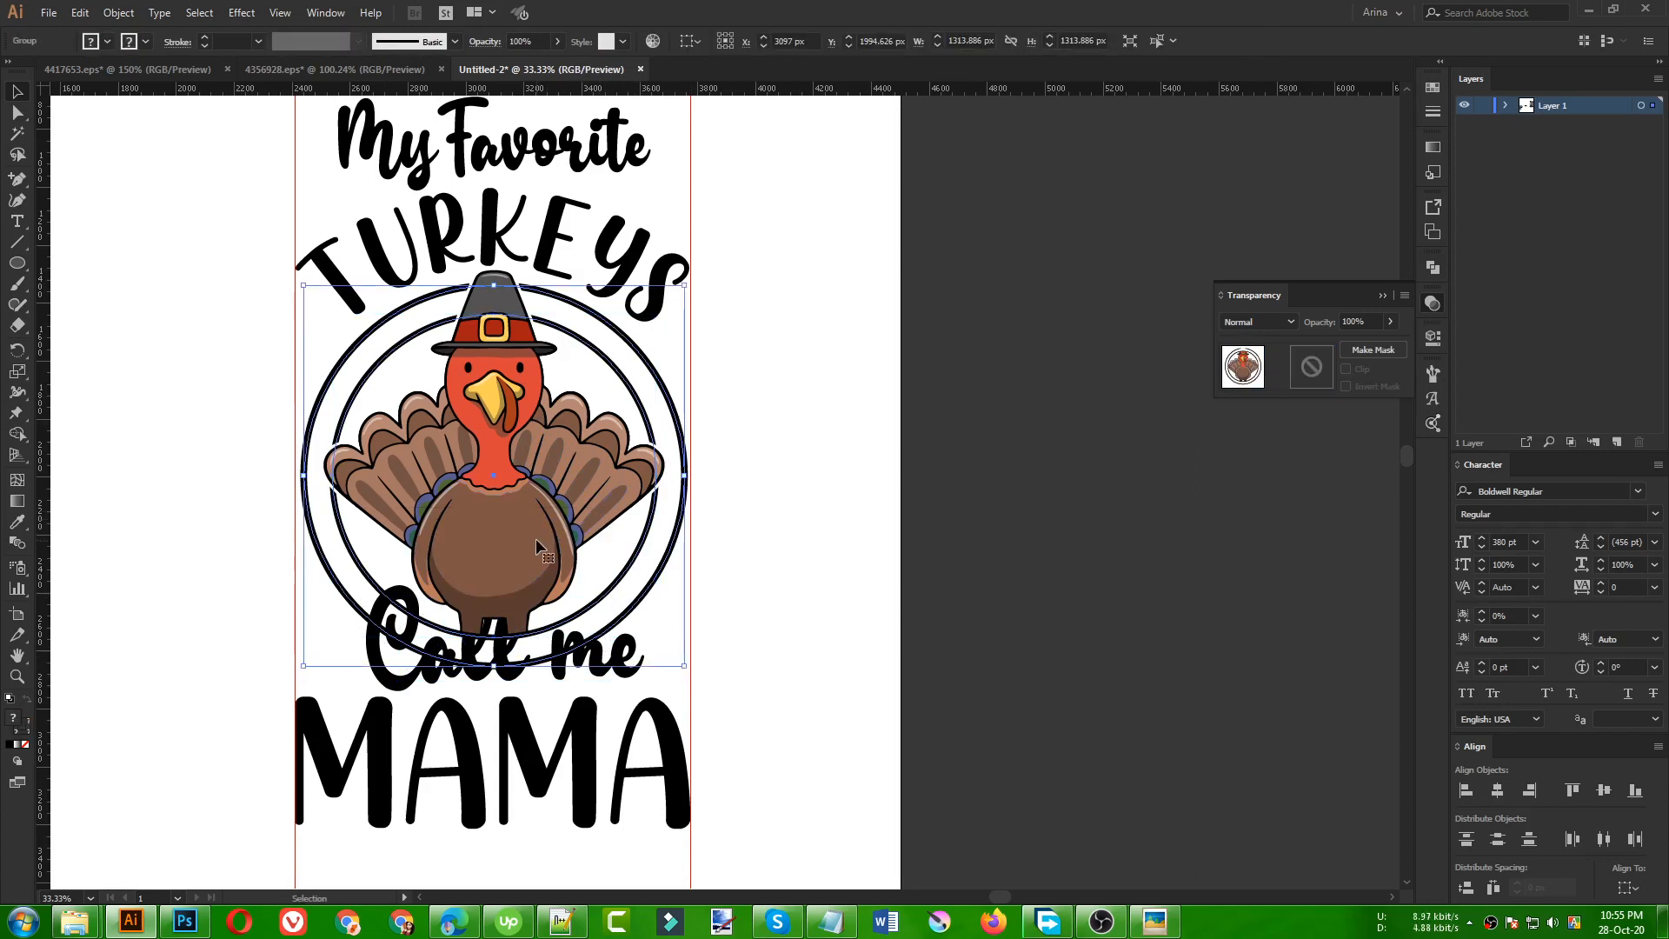
- Create an opacity mask without clipping for the ring and turkey group, and paste the enlarged Call me outlines in place into it
click(1310, 372)
click(1346, 368)
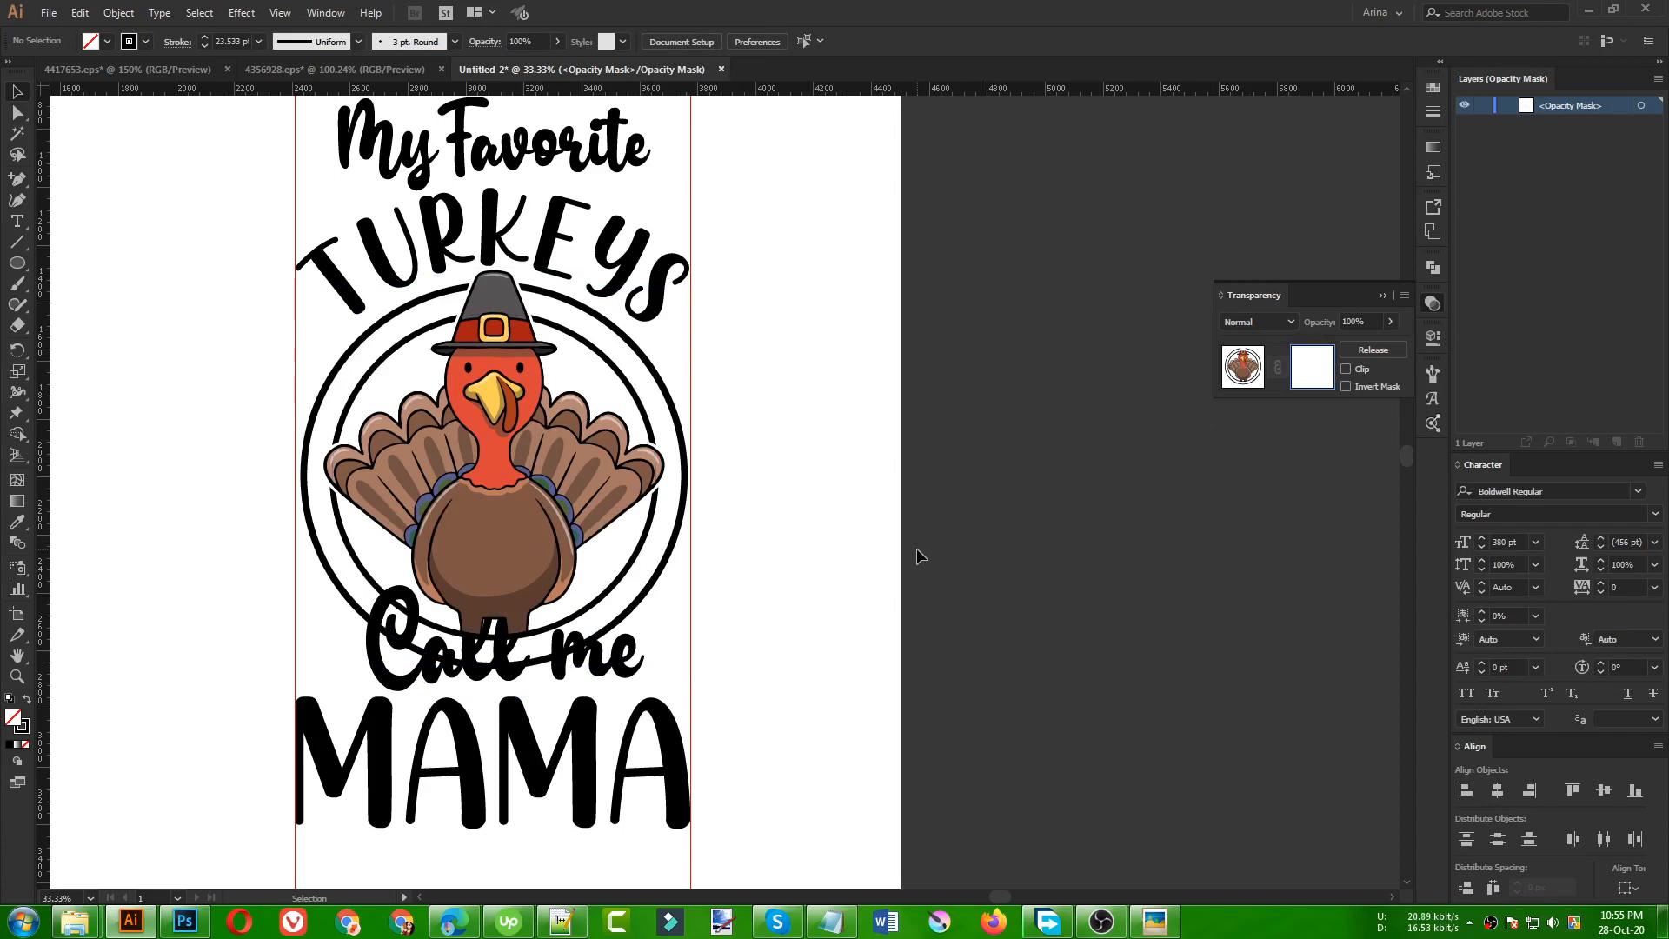
key(ctrl+f)
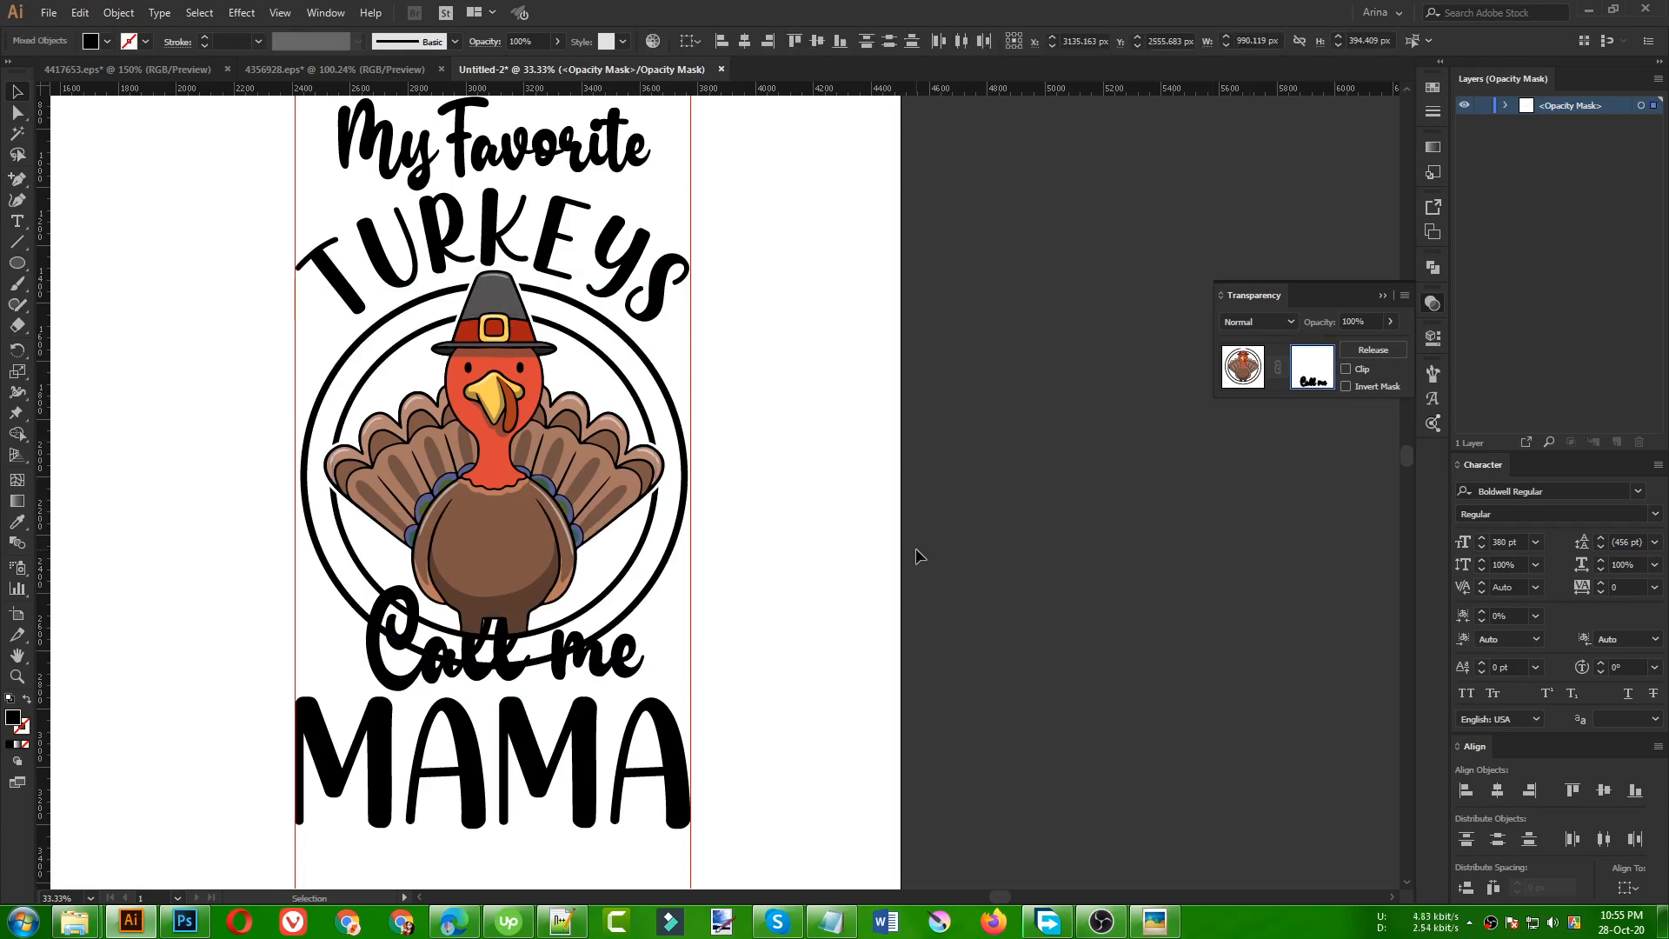
scroll(451, 669, up, 1)
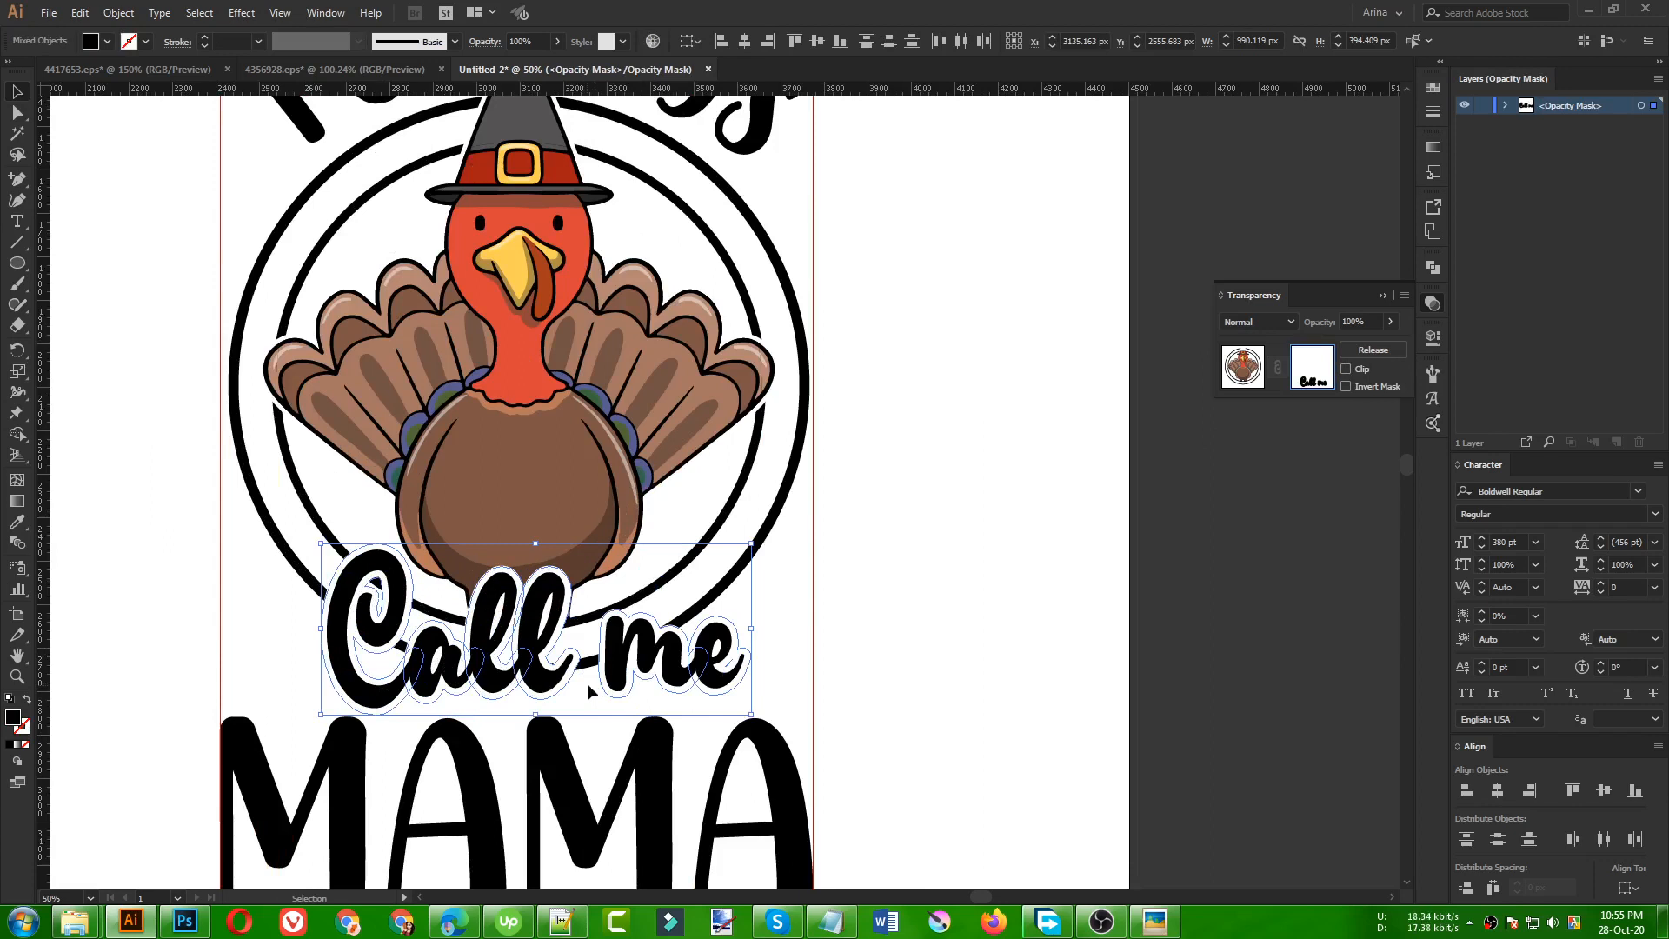
click(914, 690)
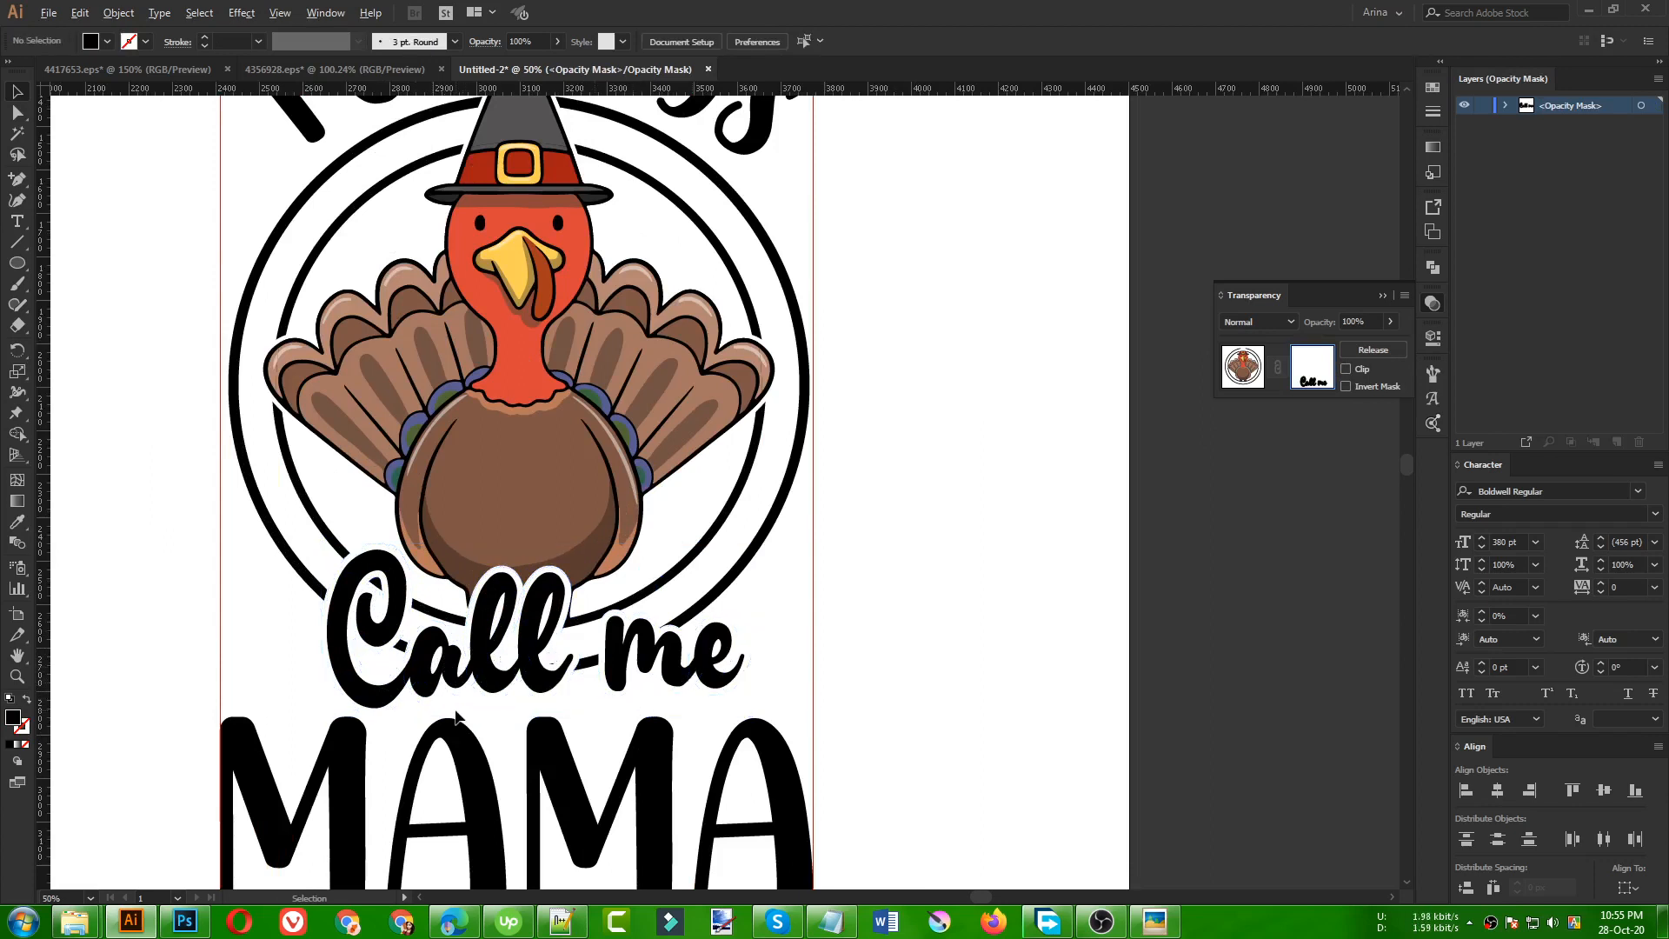
- Draw filled freehand Pencil shapes in the mask to hide the ring remnants between and behind the Call letters
scroll(477, 708, up, 1)
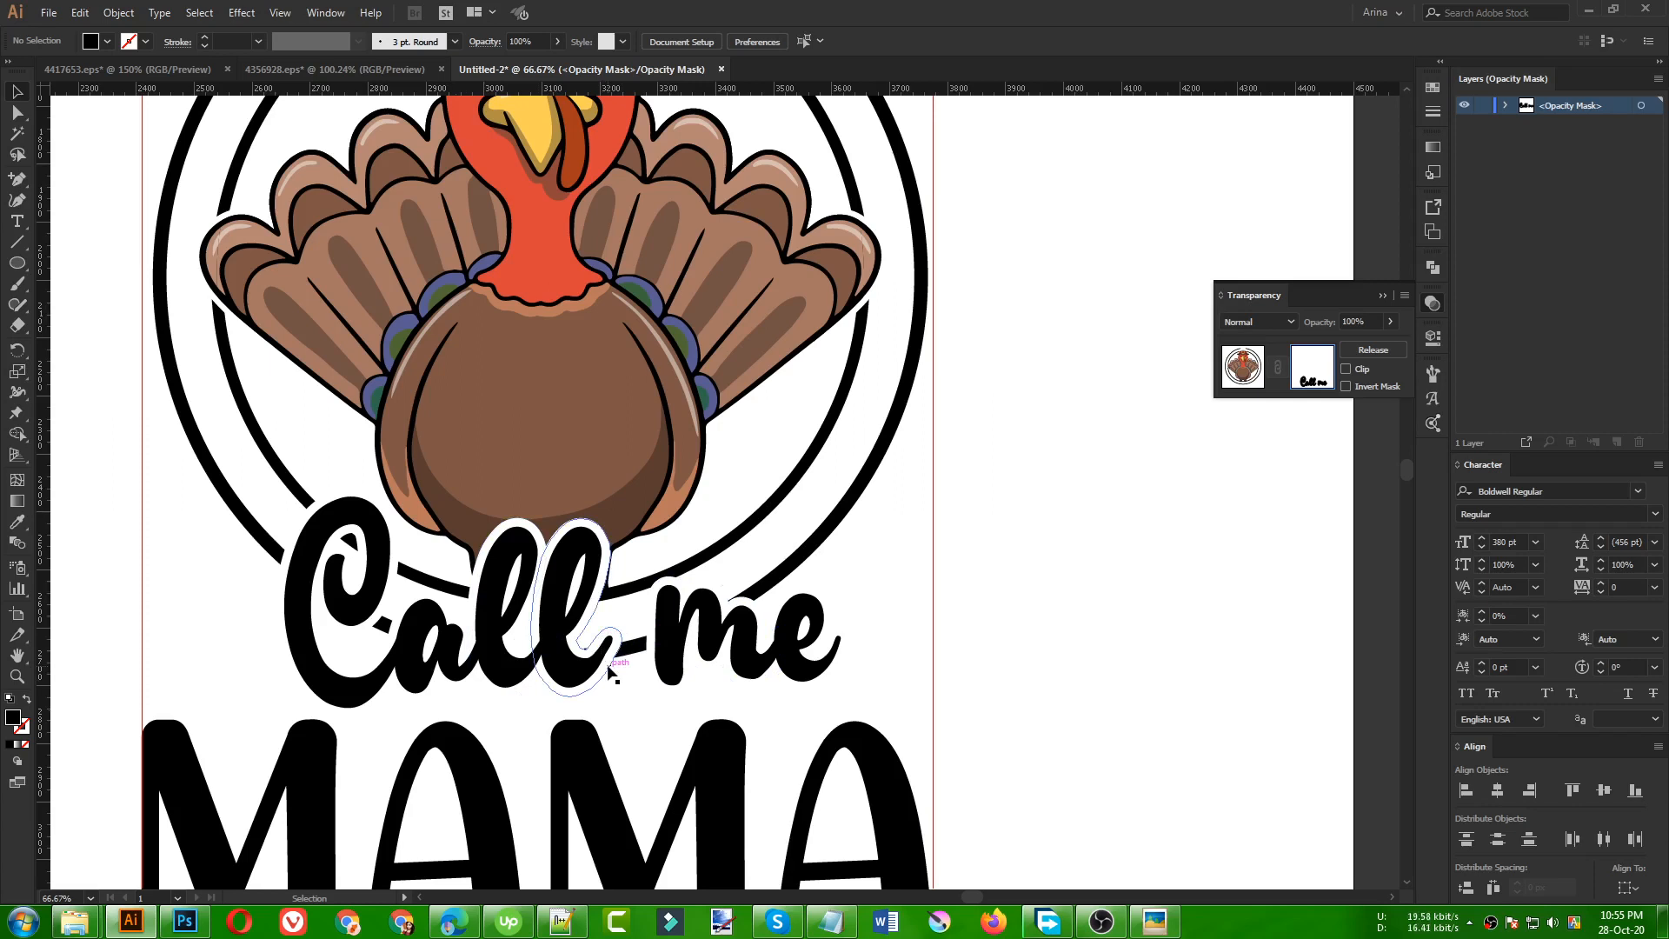
key(n)
mouse_move(337, 581)
mouse_down()
mouse_move(346, 522)
mouse_move(378, 518)
mouse_move(510, 576)
mouse_move(575, 579)
mouse_move(526, 619)
mouse_move(503, 678)
mouse_move(431, 684)
mouse_move(354, 624)
mouse_move(322, 590)
mouse_up()
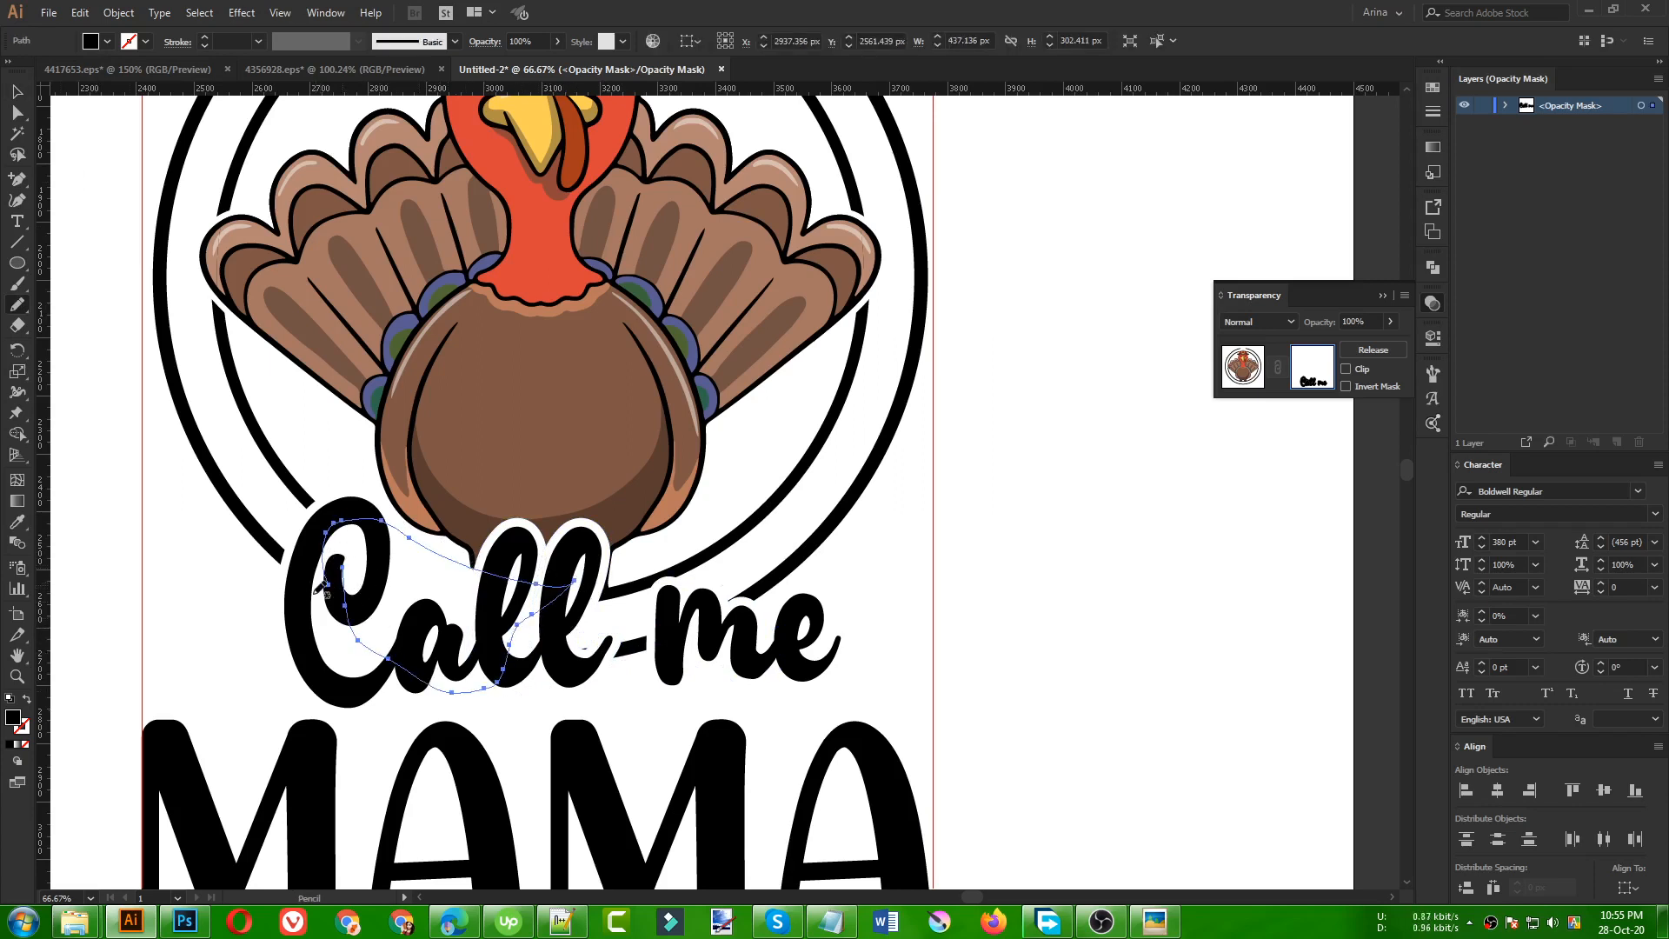
mouse_move(508, 609)
mouse_down()
mouse_move(662, 633)
mouse_move(636, 674)
mouse_move(519, 661)
mouse_up()
scroll(693, 644, up, 2)
key(v)
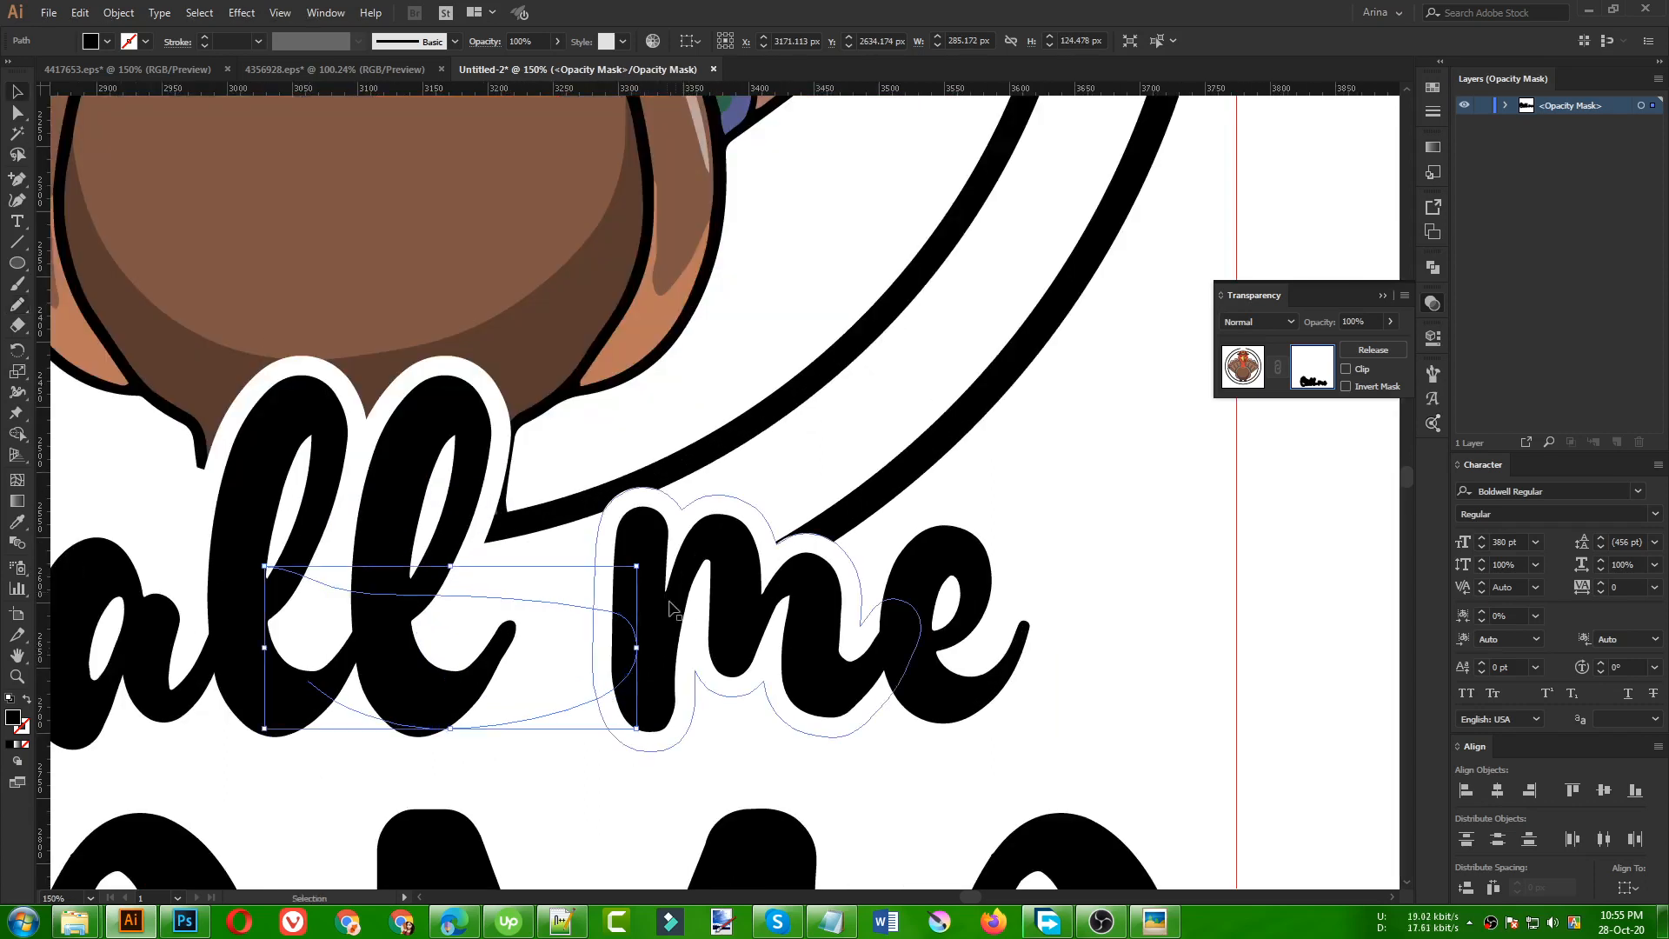
- Slightly enlarge the mask outline around the m of me to widen its gap from the rings
click(650, 500)
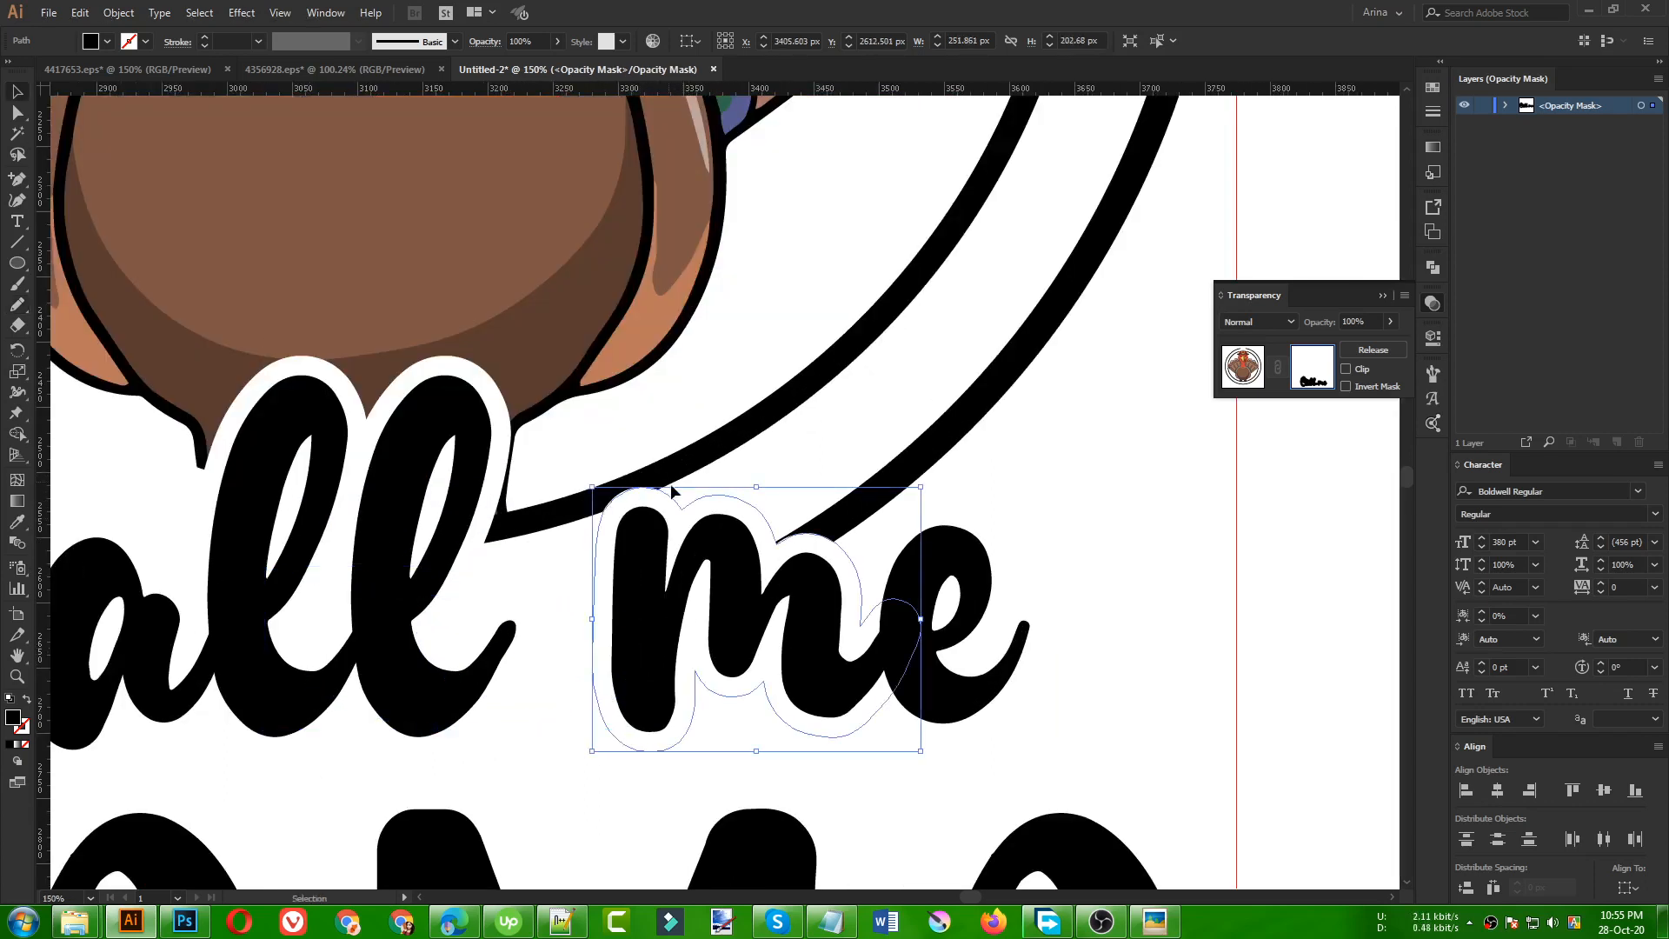
drag(593, 486, 572, 472)
scroll(570, 544, down, 1)
click(558, 564)
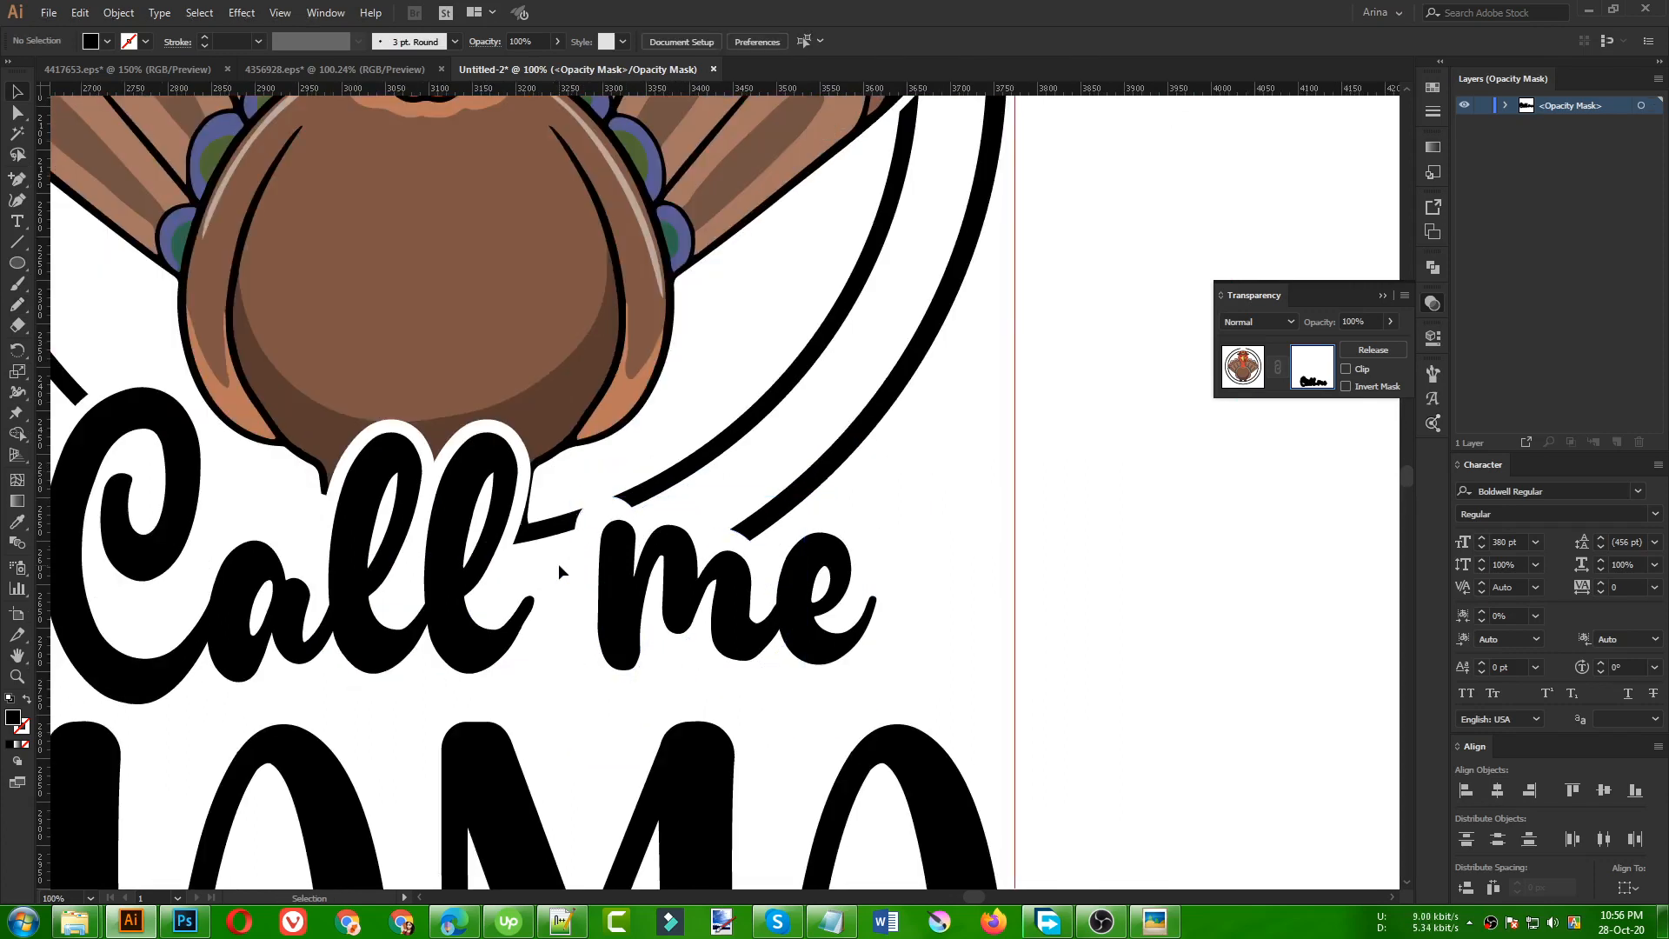
key(n)
mouse_move(605, 611)
mouse_down()
mouse_move(593, 503)
mouse_move(563, 465)
mouse_move(489, 477)
mouse_move(443, 601)
mouse_move(569, 669)
mouse_up()
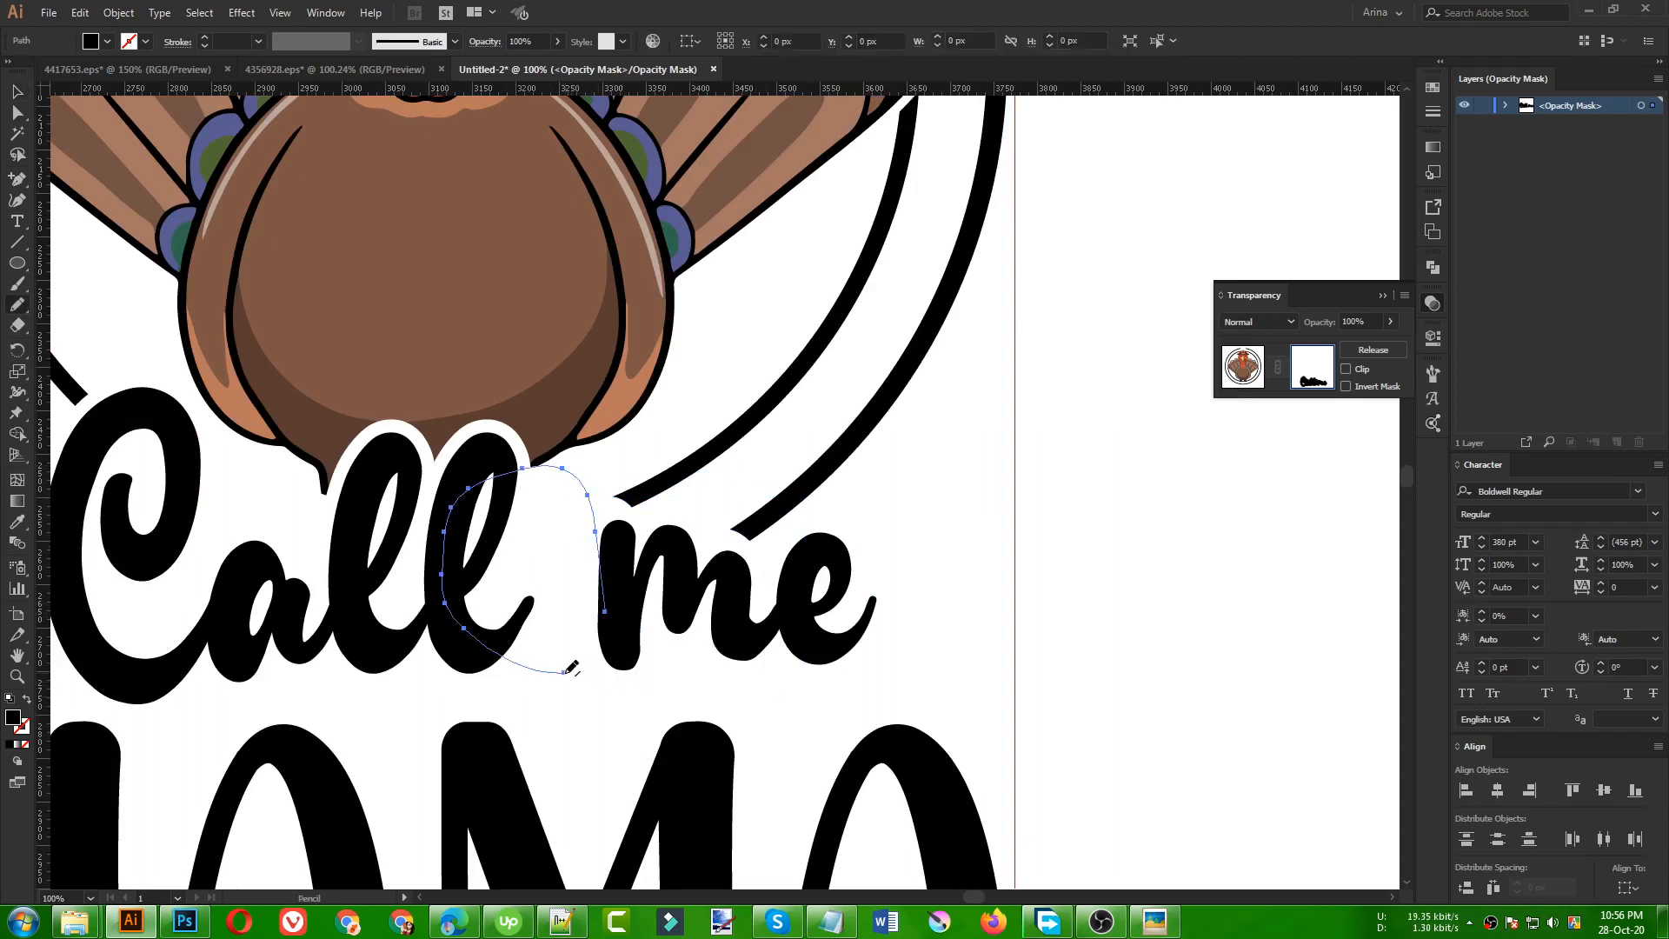
key(v)
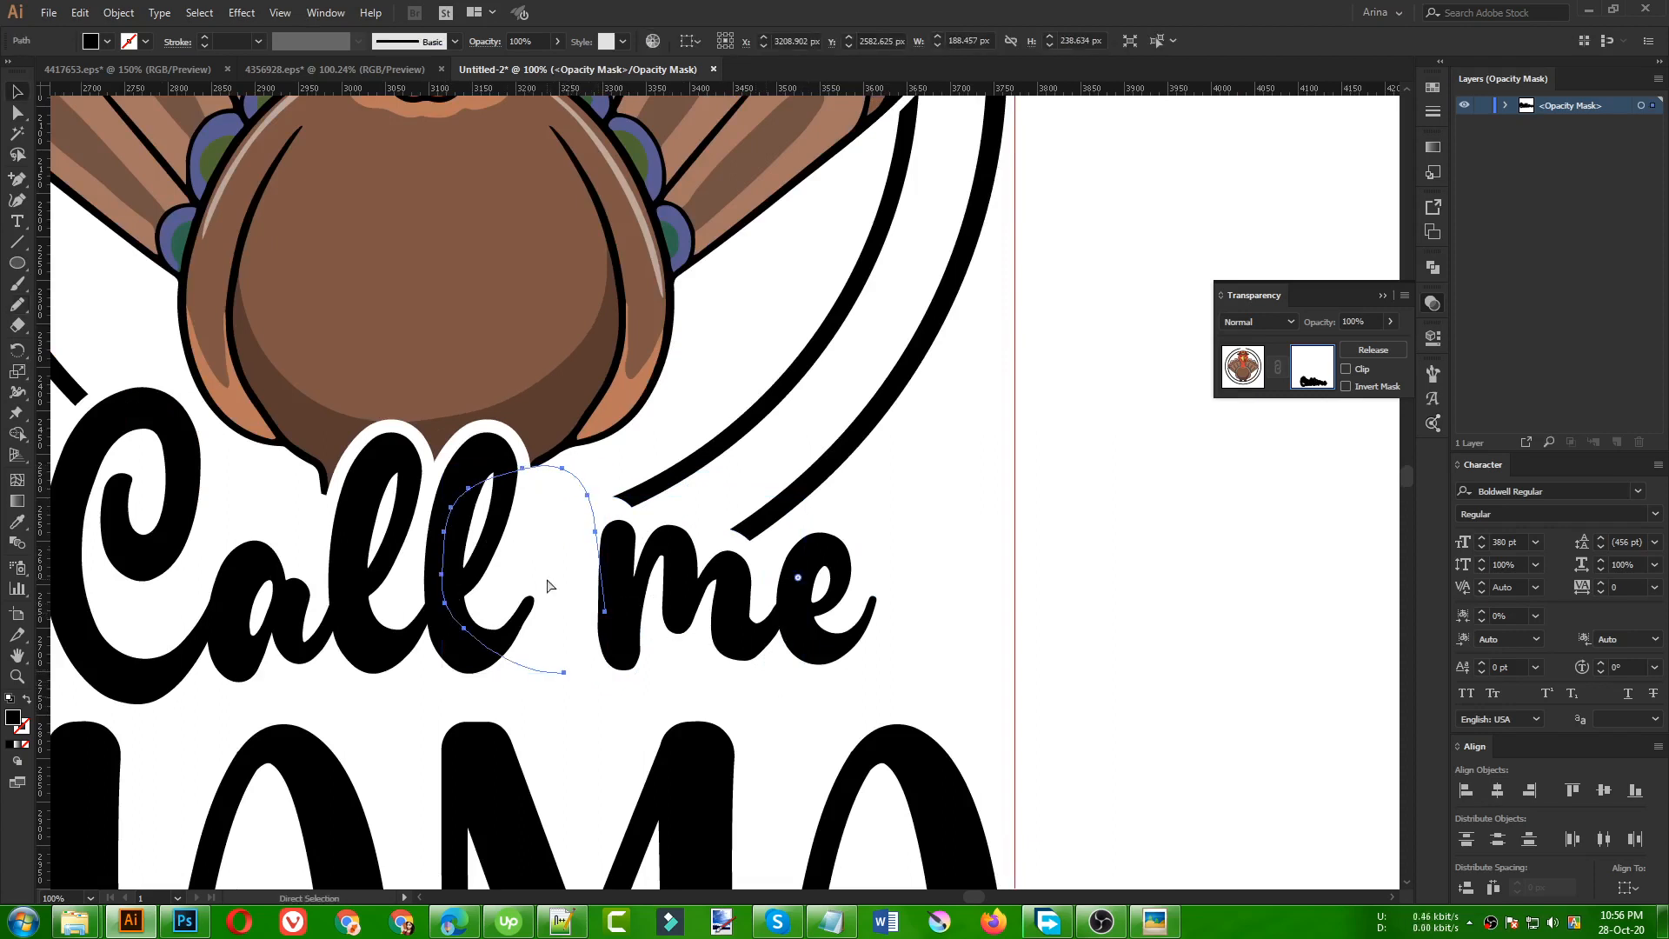
click(546, 566)
- Draw a filled Pencil shape about 130 by 127 px in the mask over the ring remnant between Call and me
key(n)
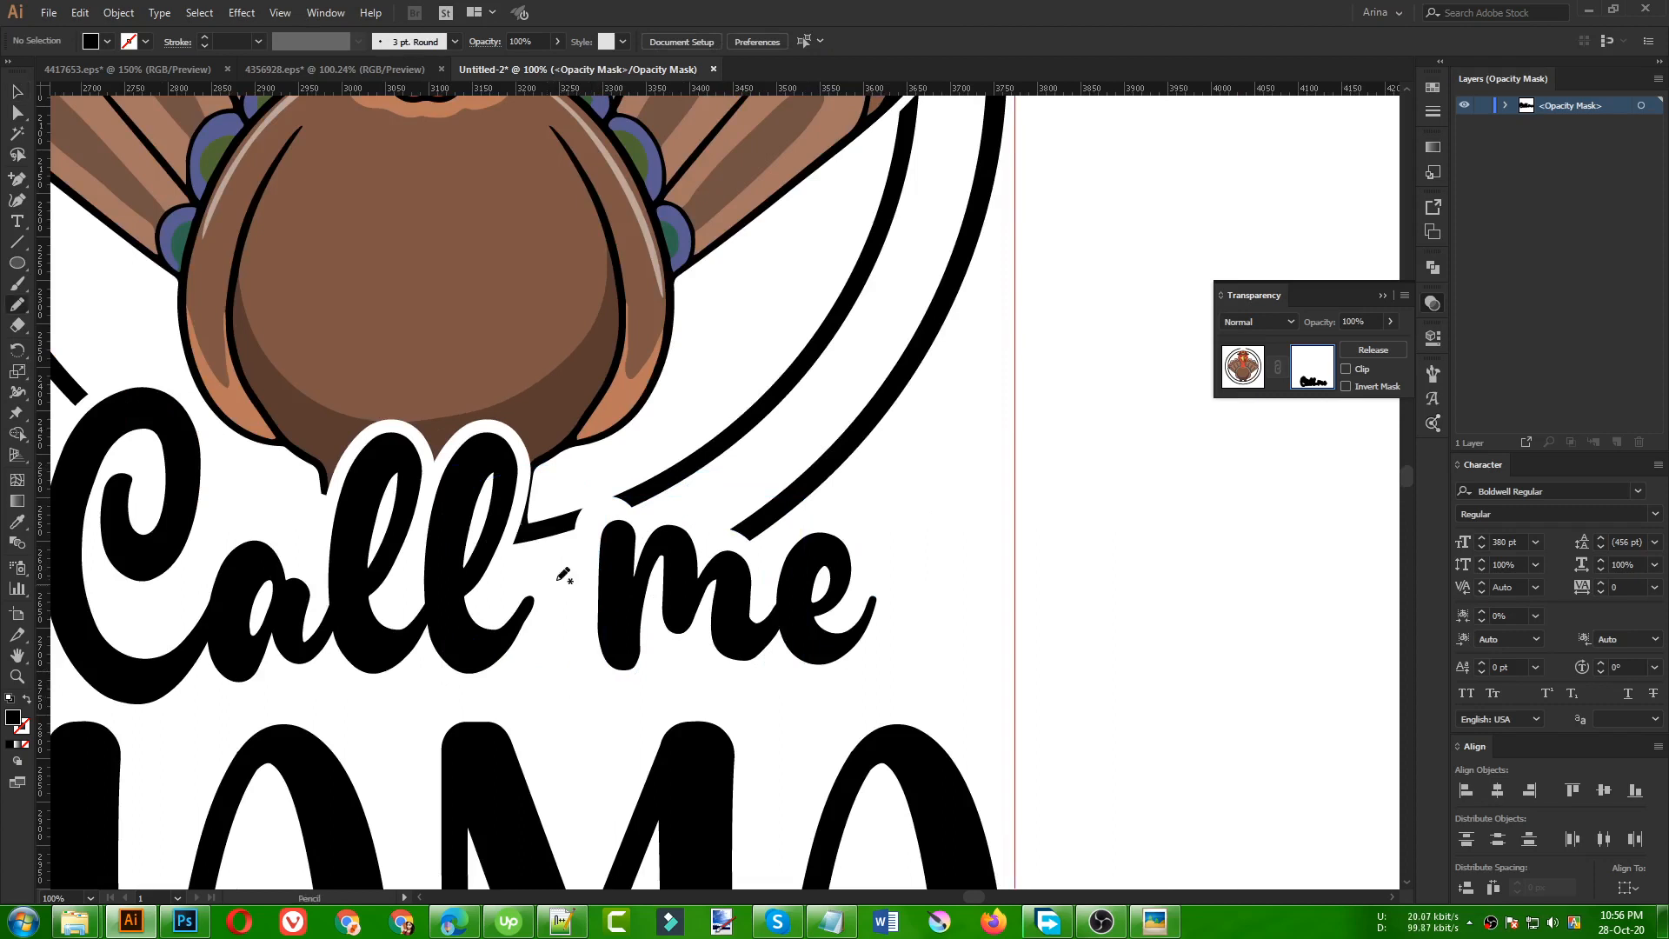
drag(573, 606, 581, 586)
mouse_move(546, 493)
mouse_down()
mouse_move(483, 560)
mouse_move(574, 607)
mouse_up()
key(v)
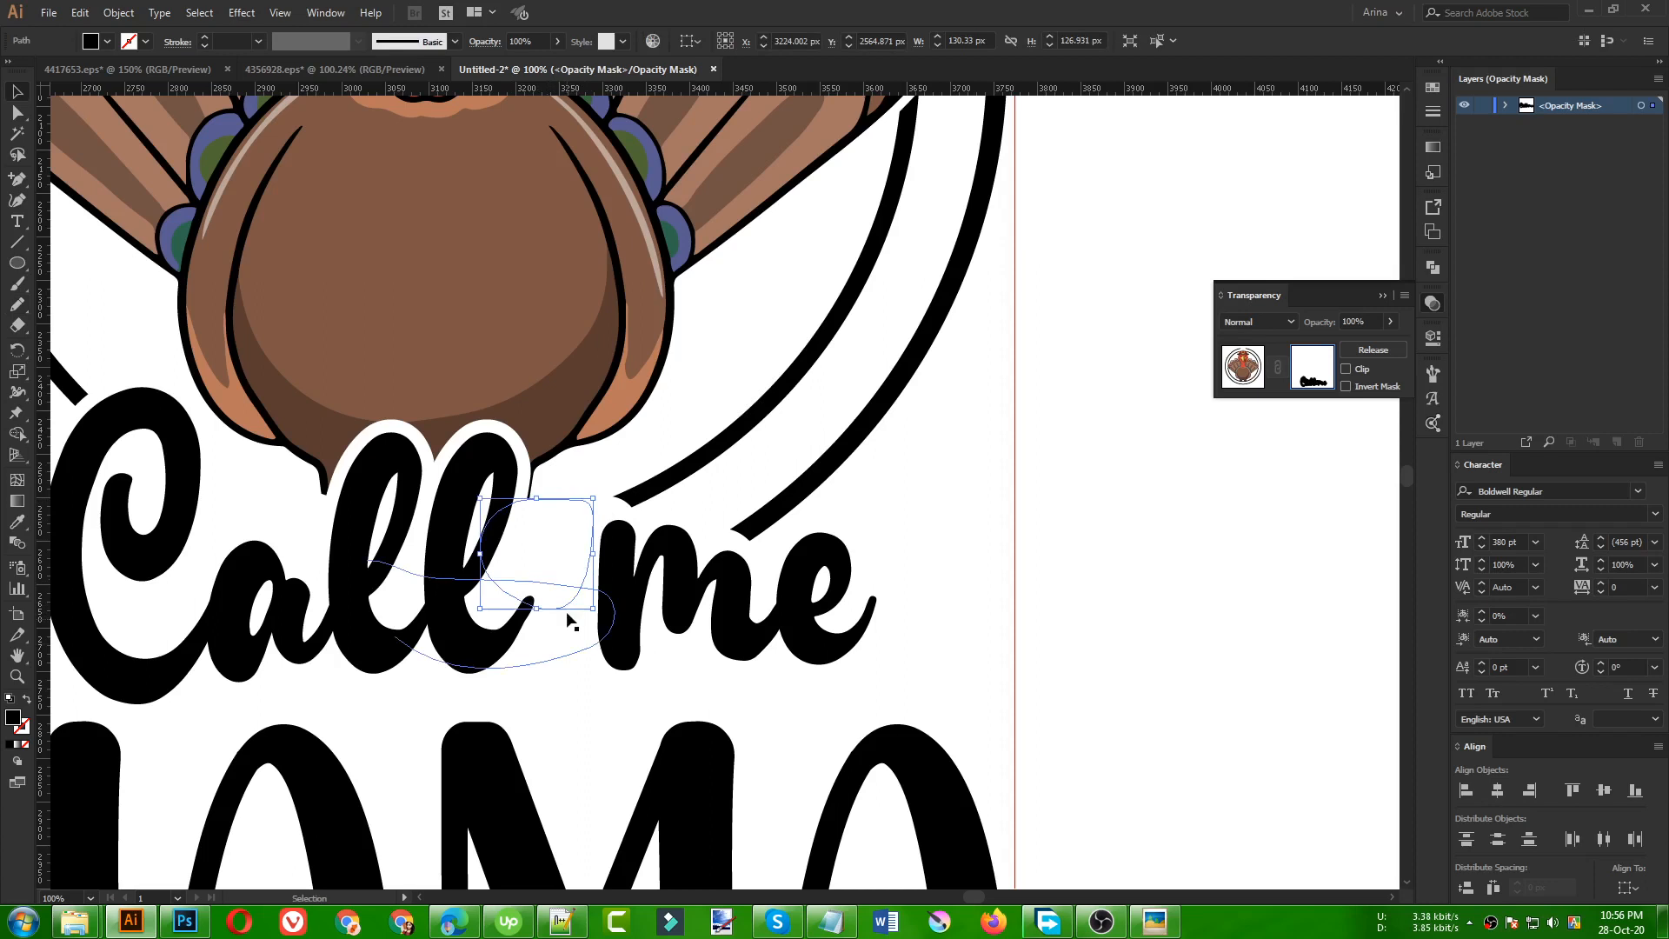
click(577, 684)
key(ctrl+minus)
key(ctrl+minus)
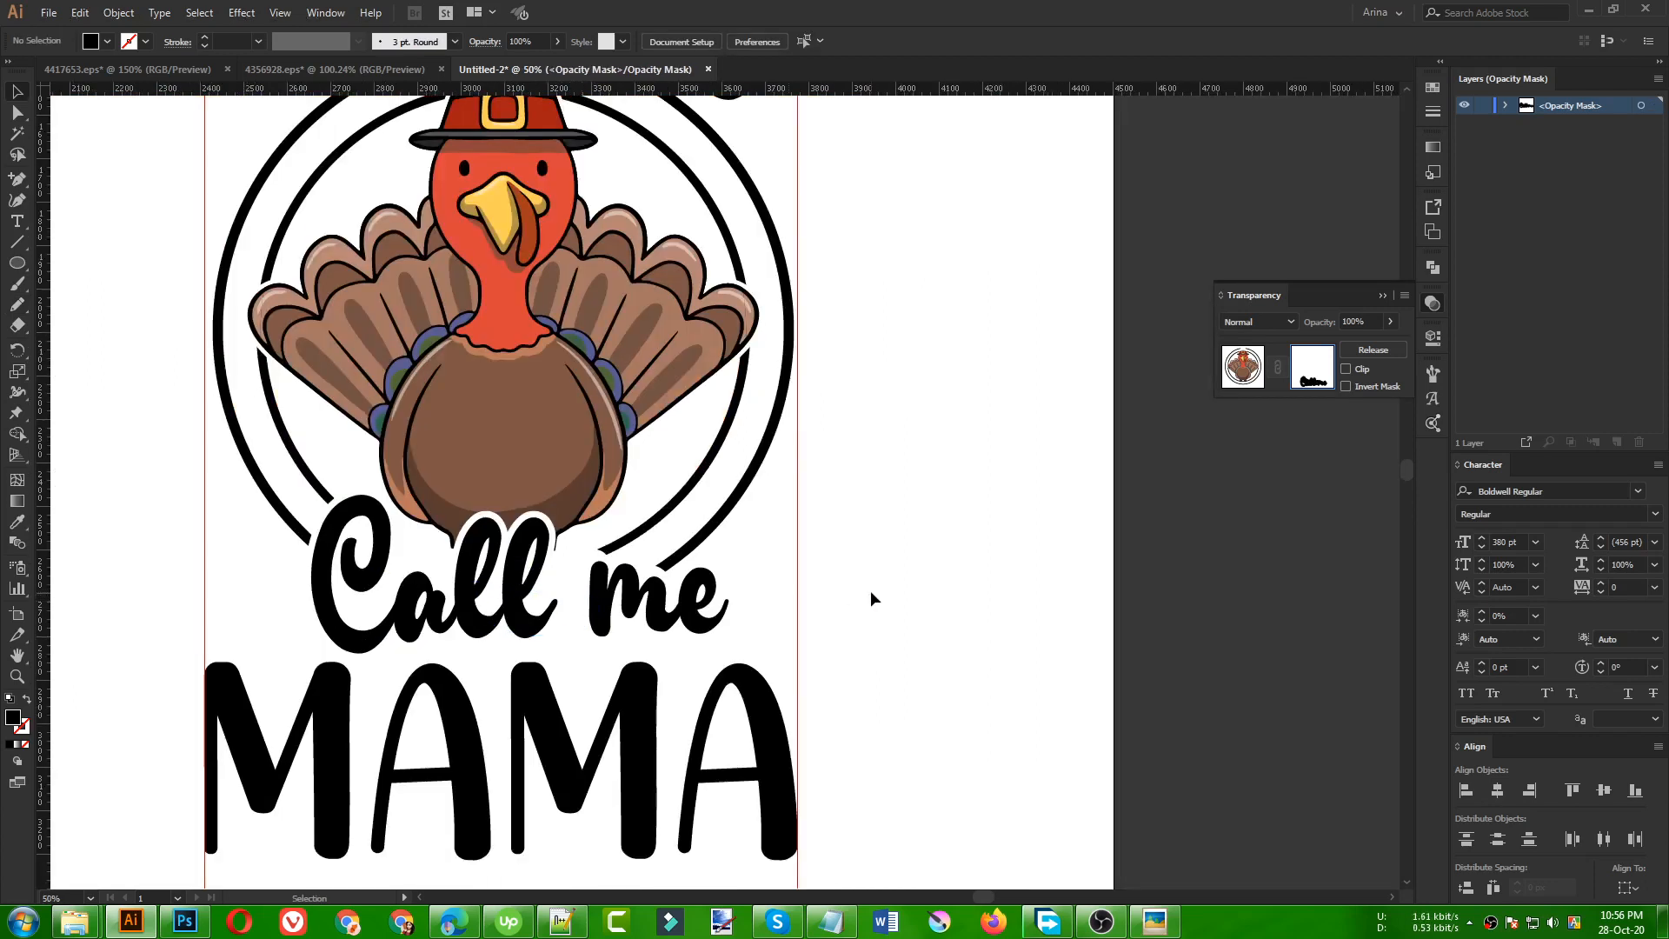
- Draw a filled Pen shape with a curved upper edge in the mask over the turkey leg remnants beneath the belly, behind the ll of Call
scroll(533, 565, up, 2)
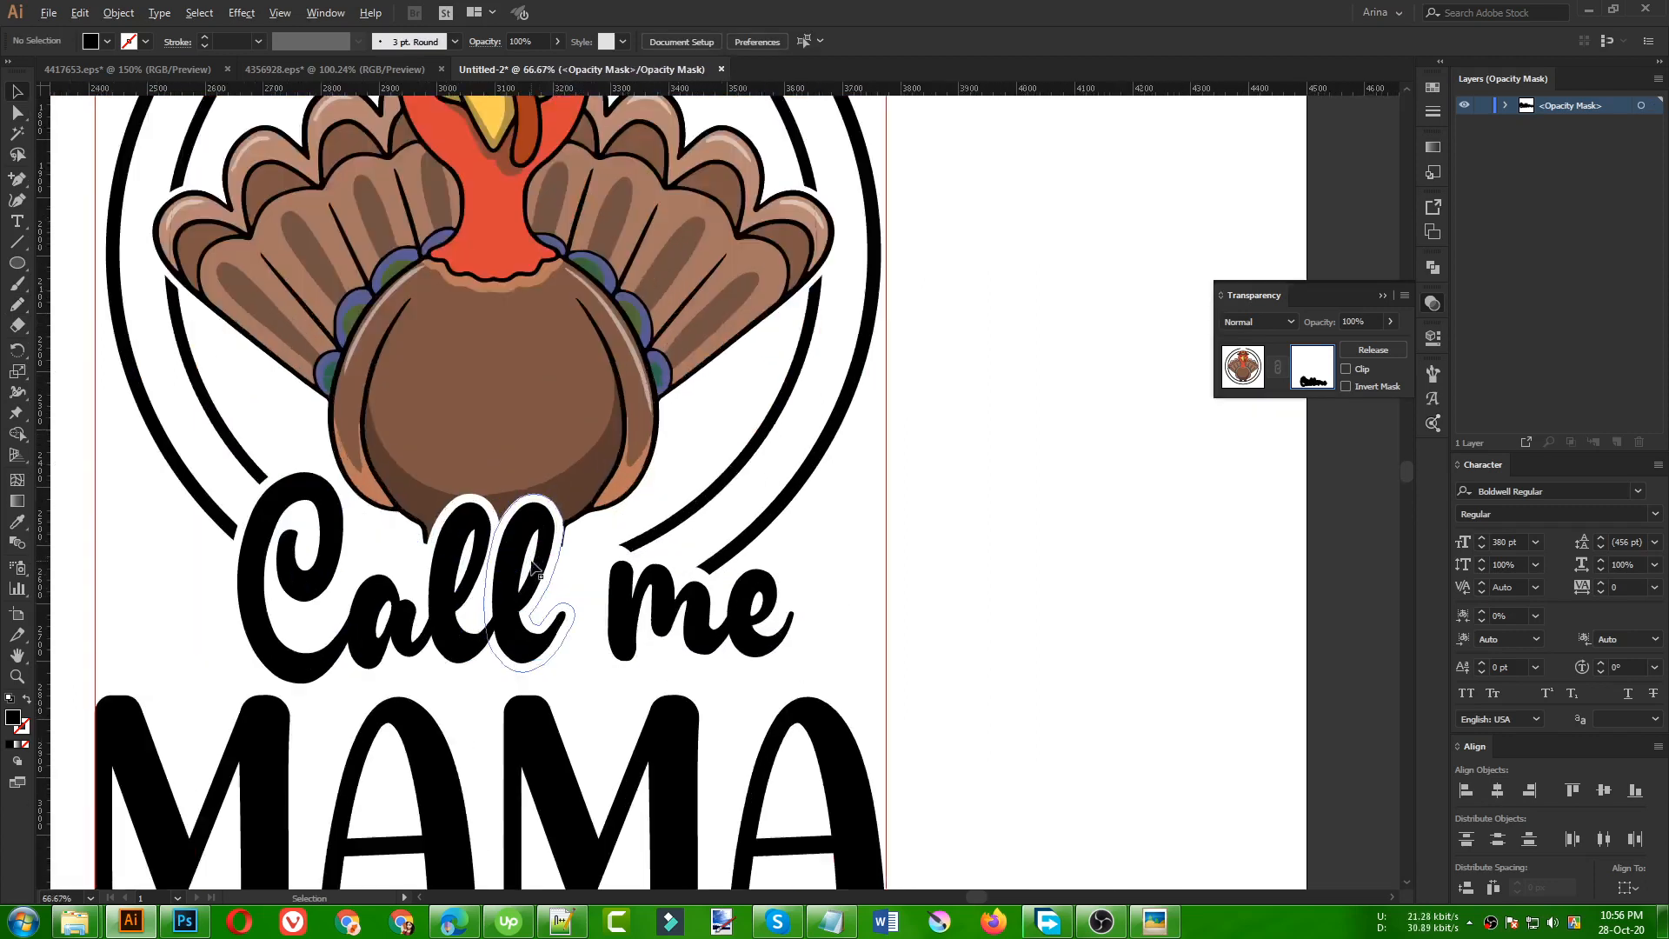
drag(11, 183, 82, 180)
scroll(381, 508, up, 1)
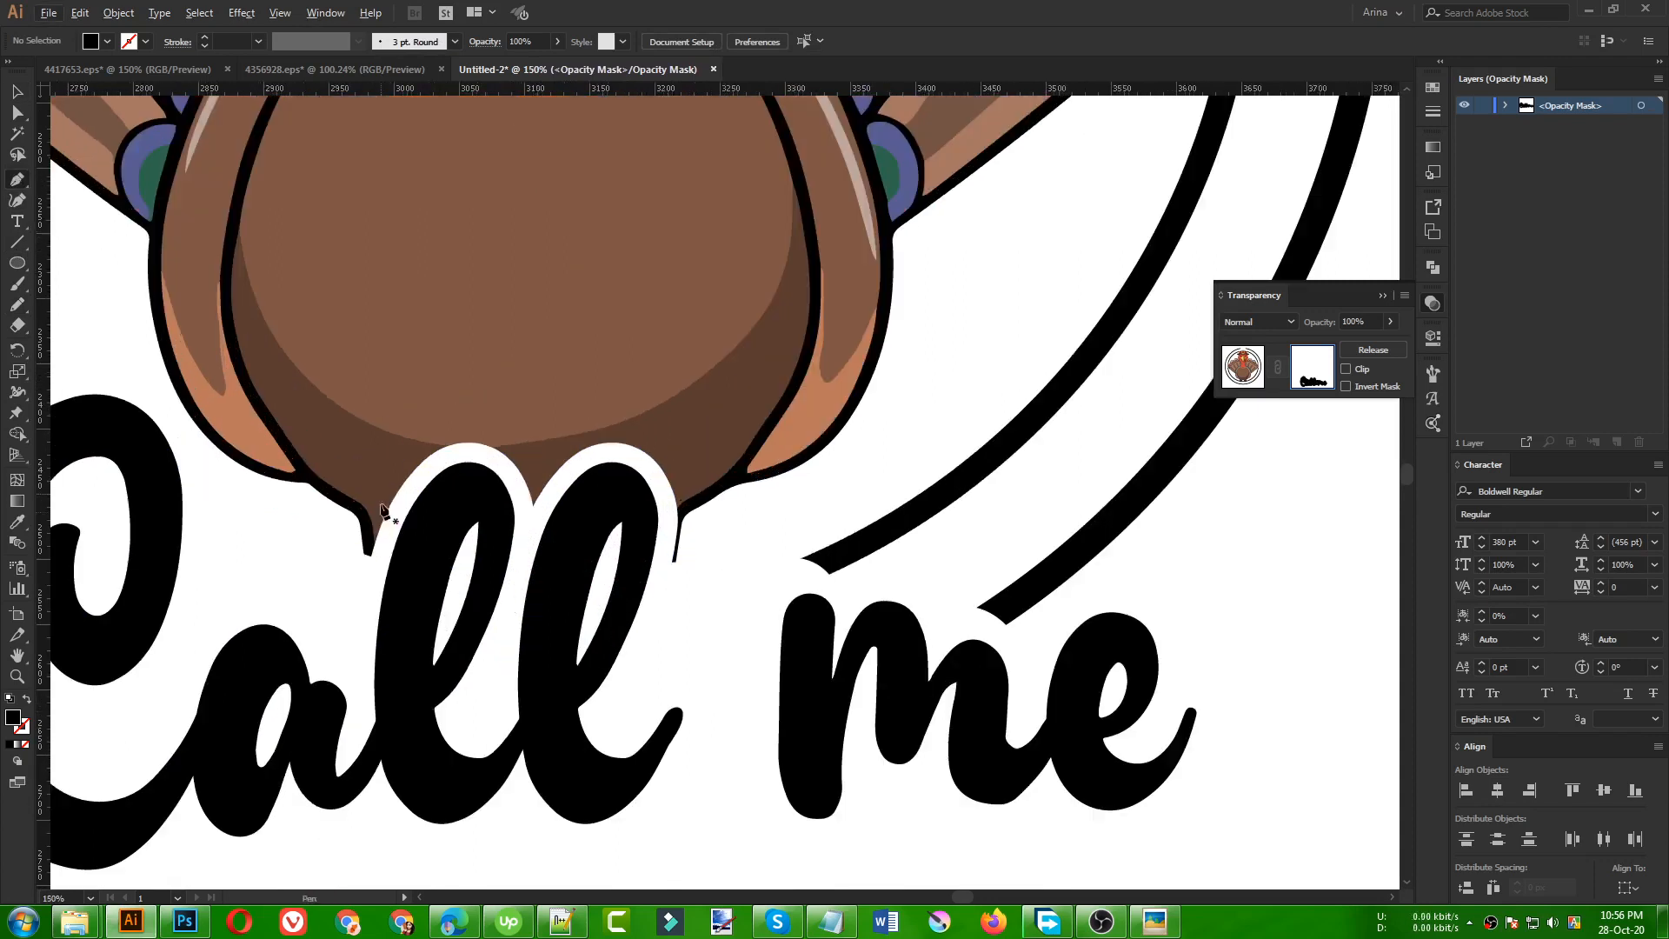
click(335, 504)
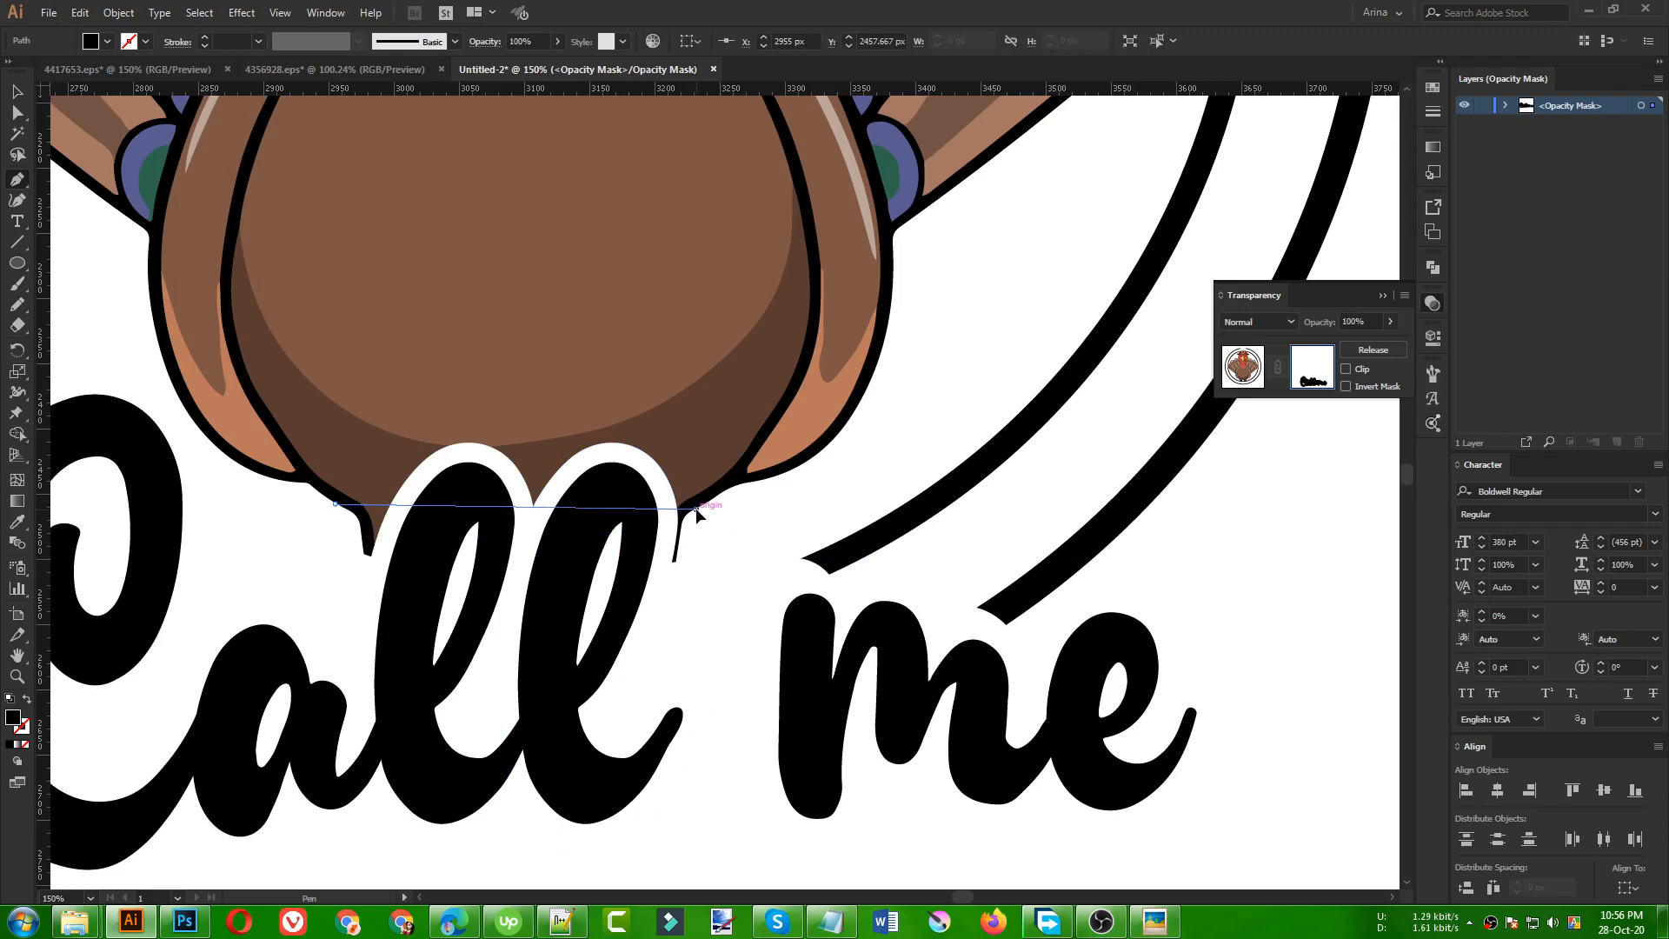
drag(696, 507, 868, 418)
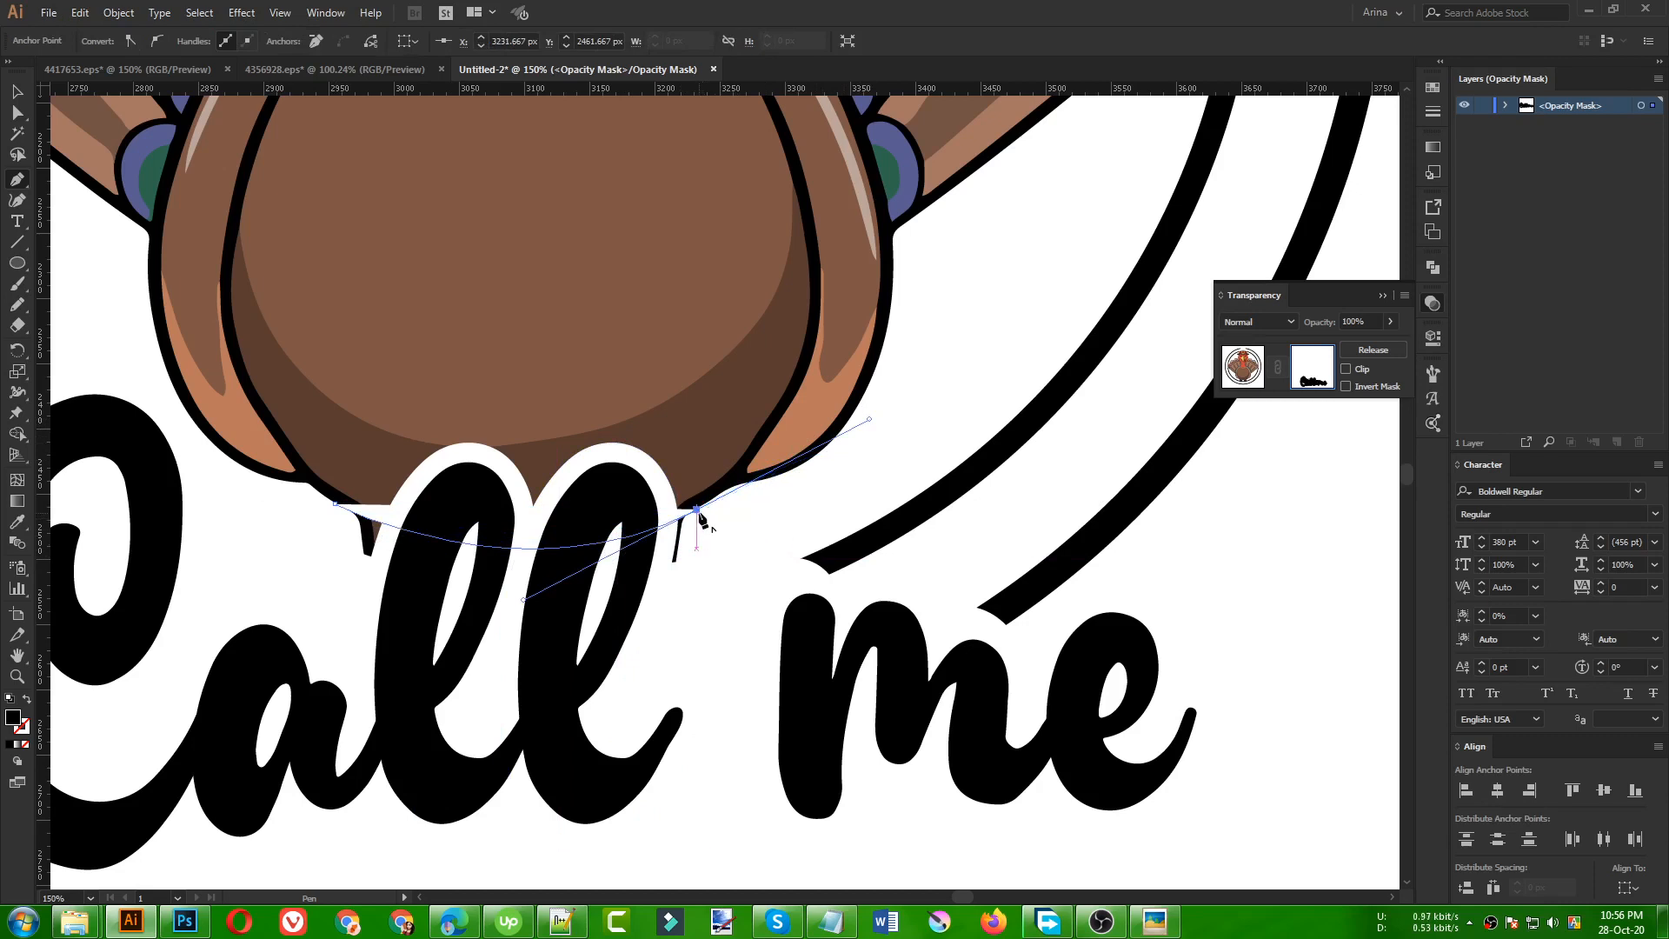
drag(697, 510, 333, 521)
click(337, 504)
key(v)
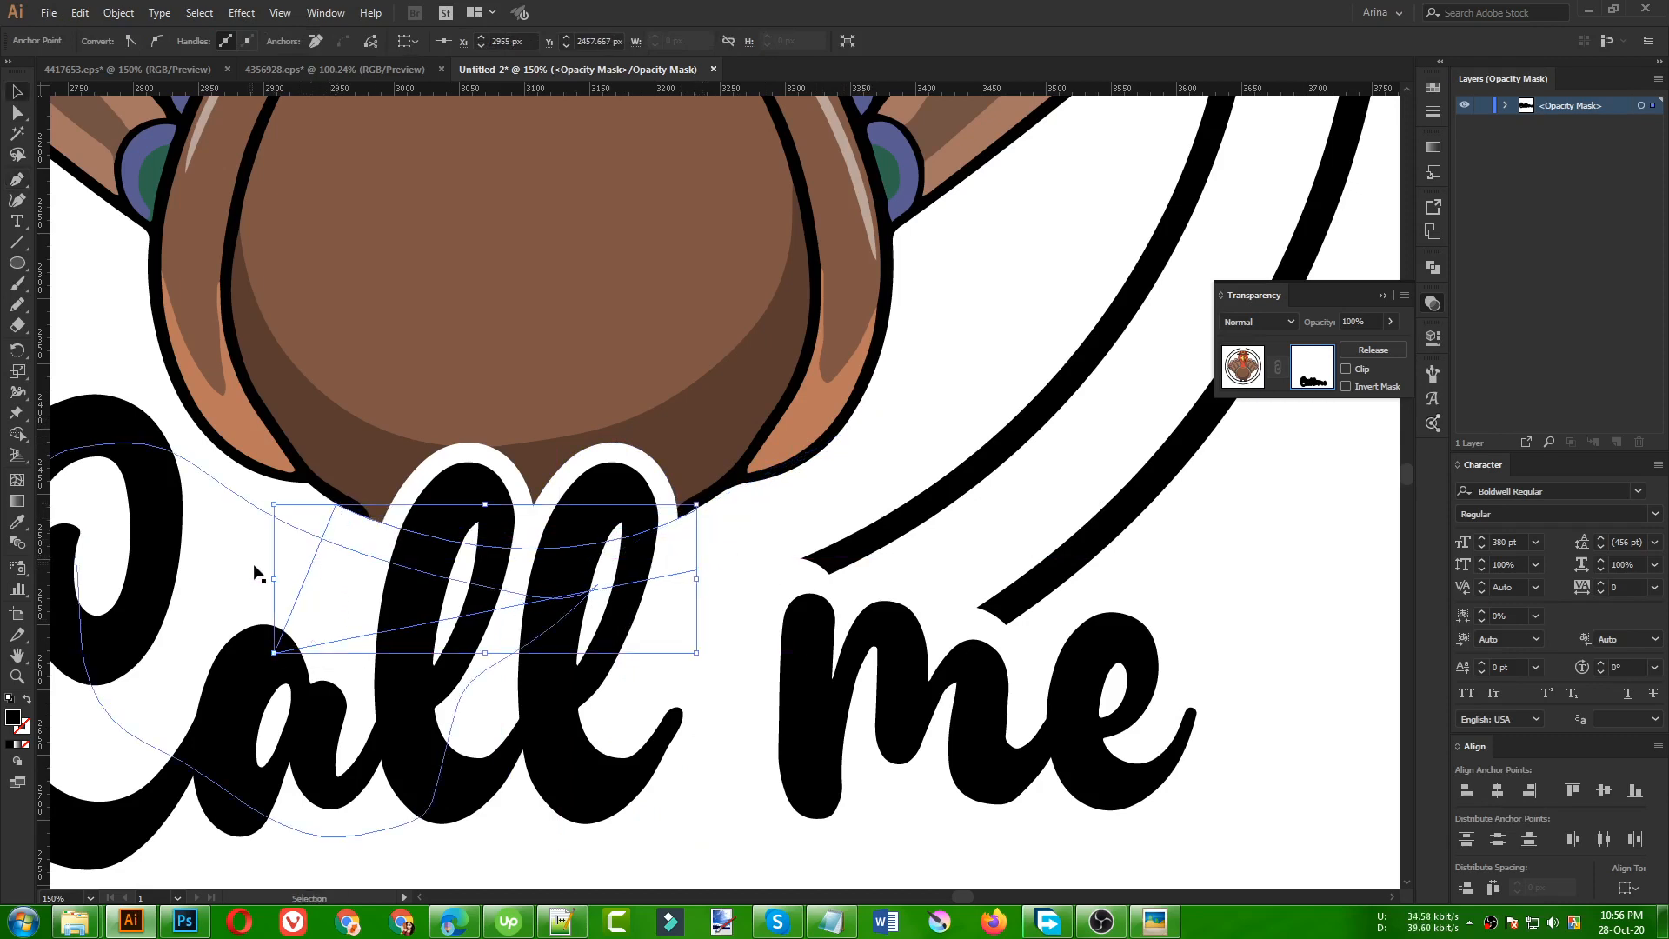
click(250, 563)
key(ctrl+minus)
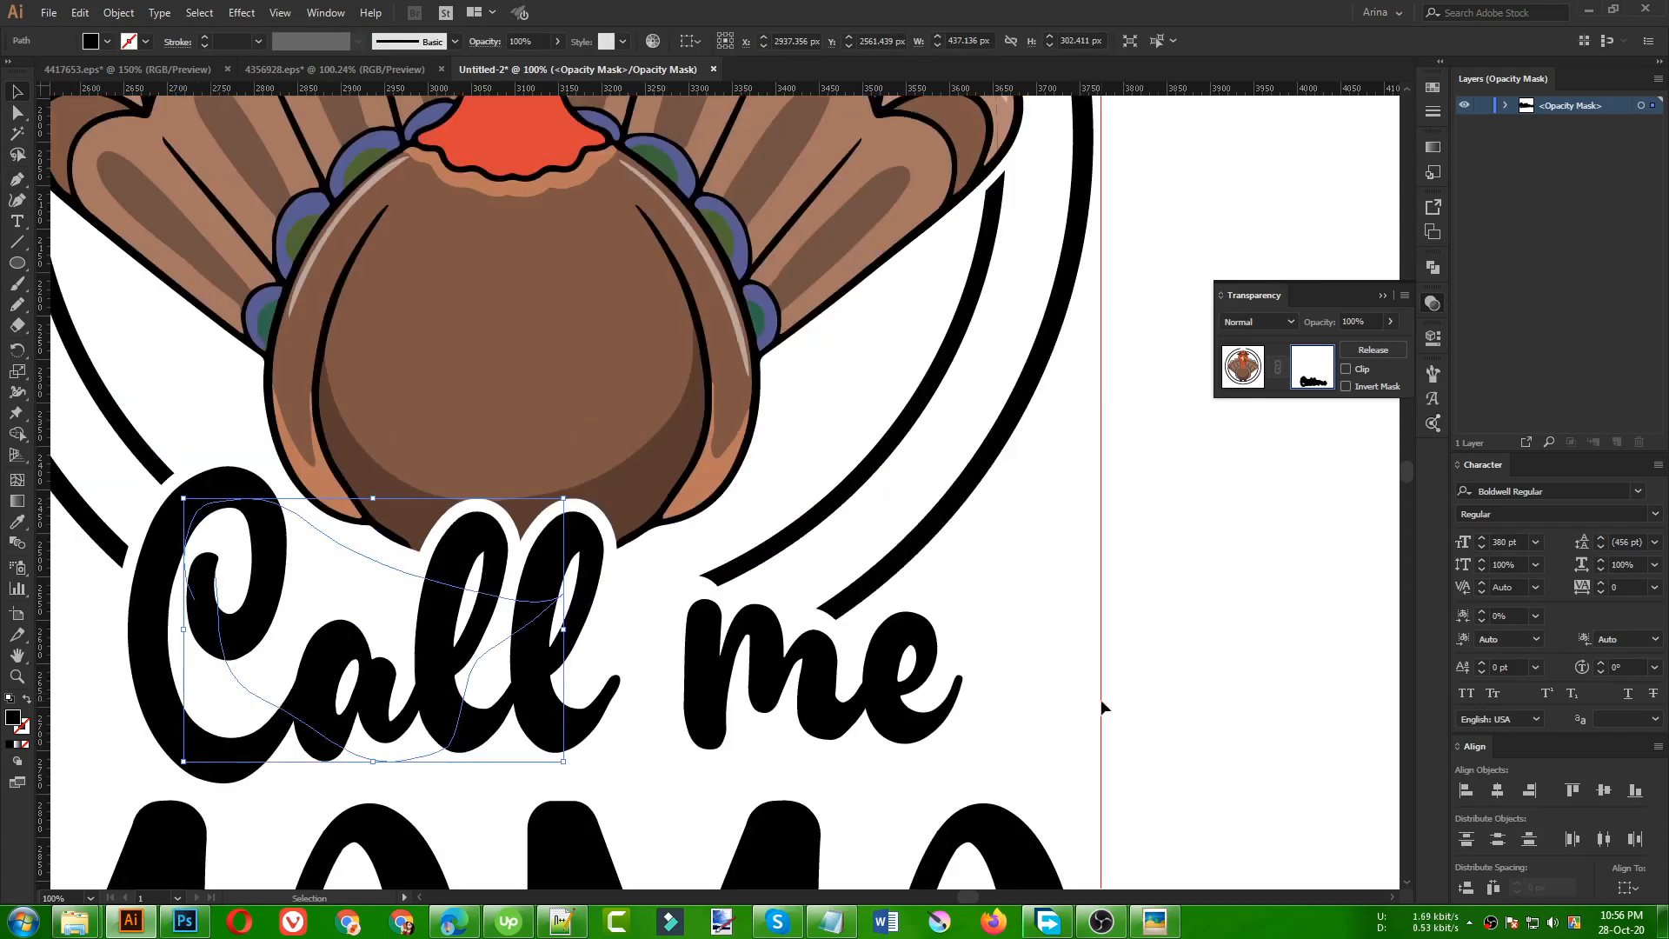
- Deselect the mask shapes and leave opacity mask editing to return to the artwork
click(1102, 707)
key(ctrl+minus)
key(ctrl+minus)
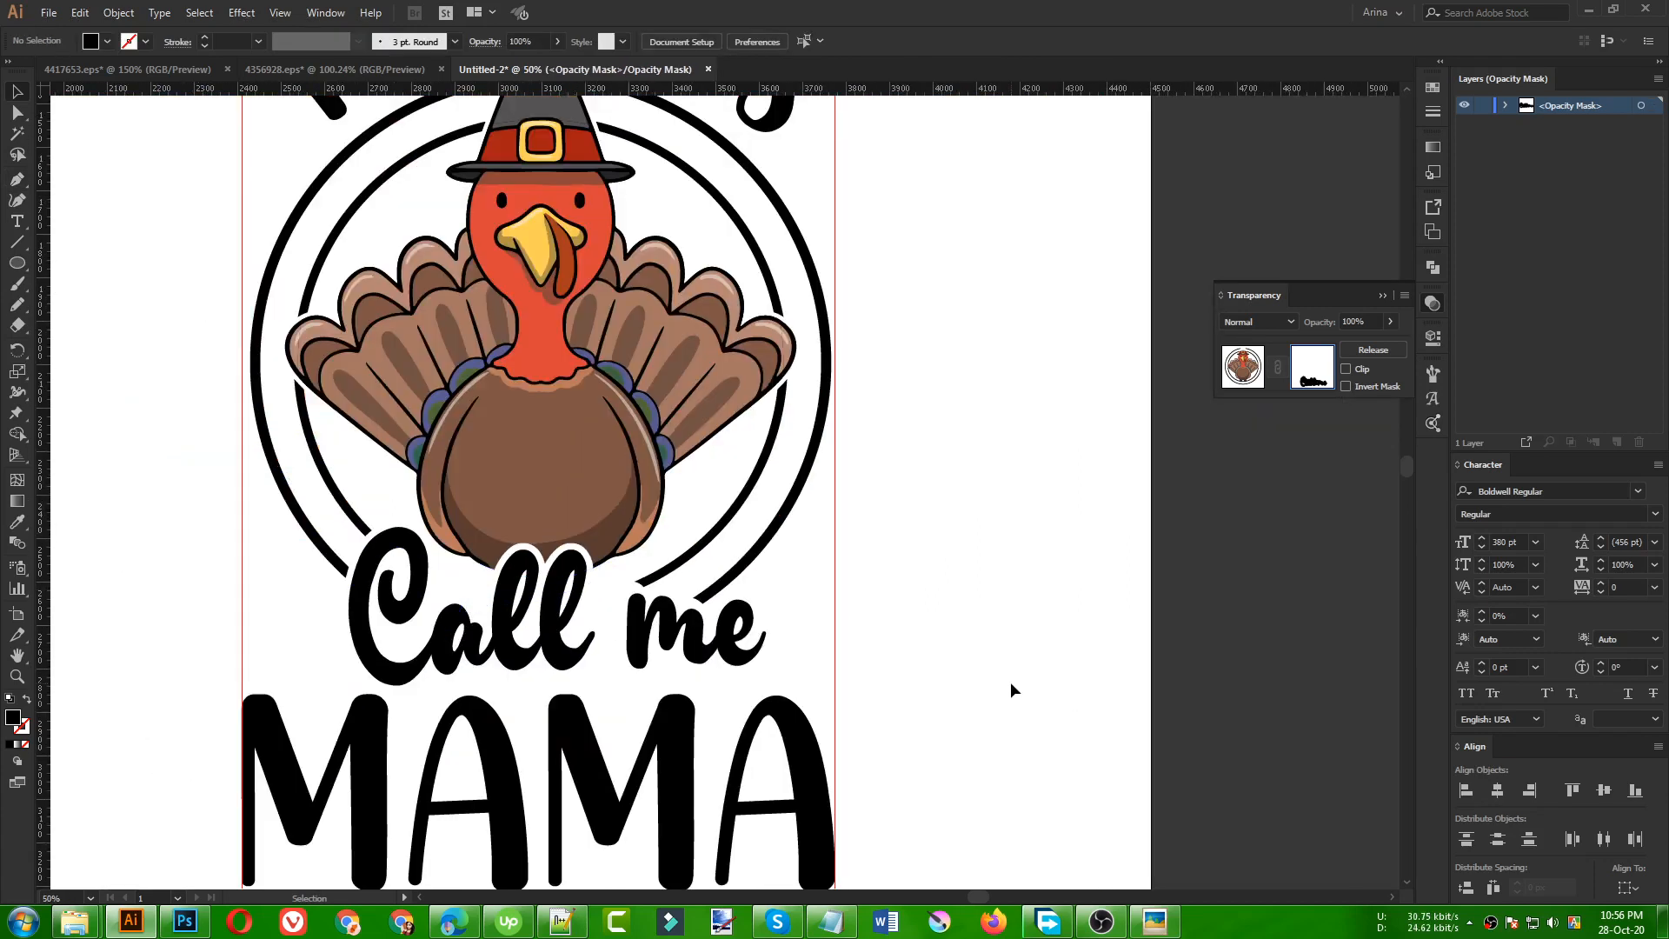
click(1262, 383)
click(931, 558)
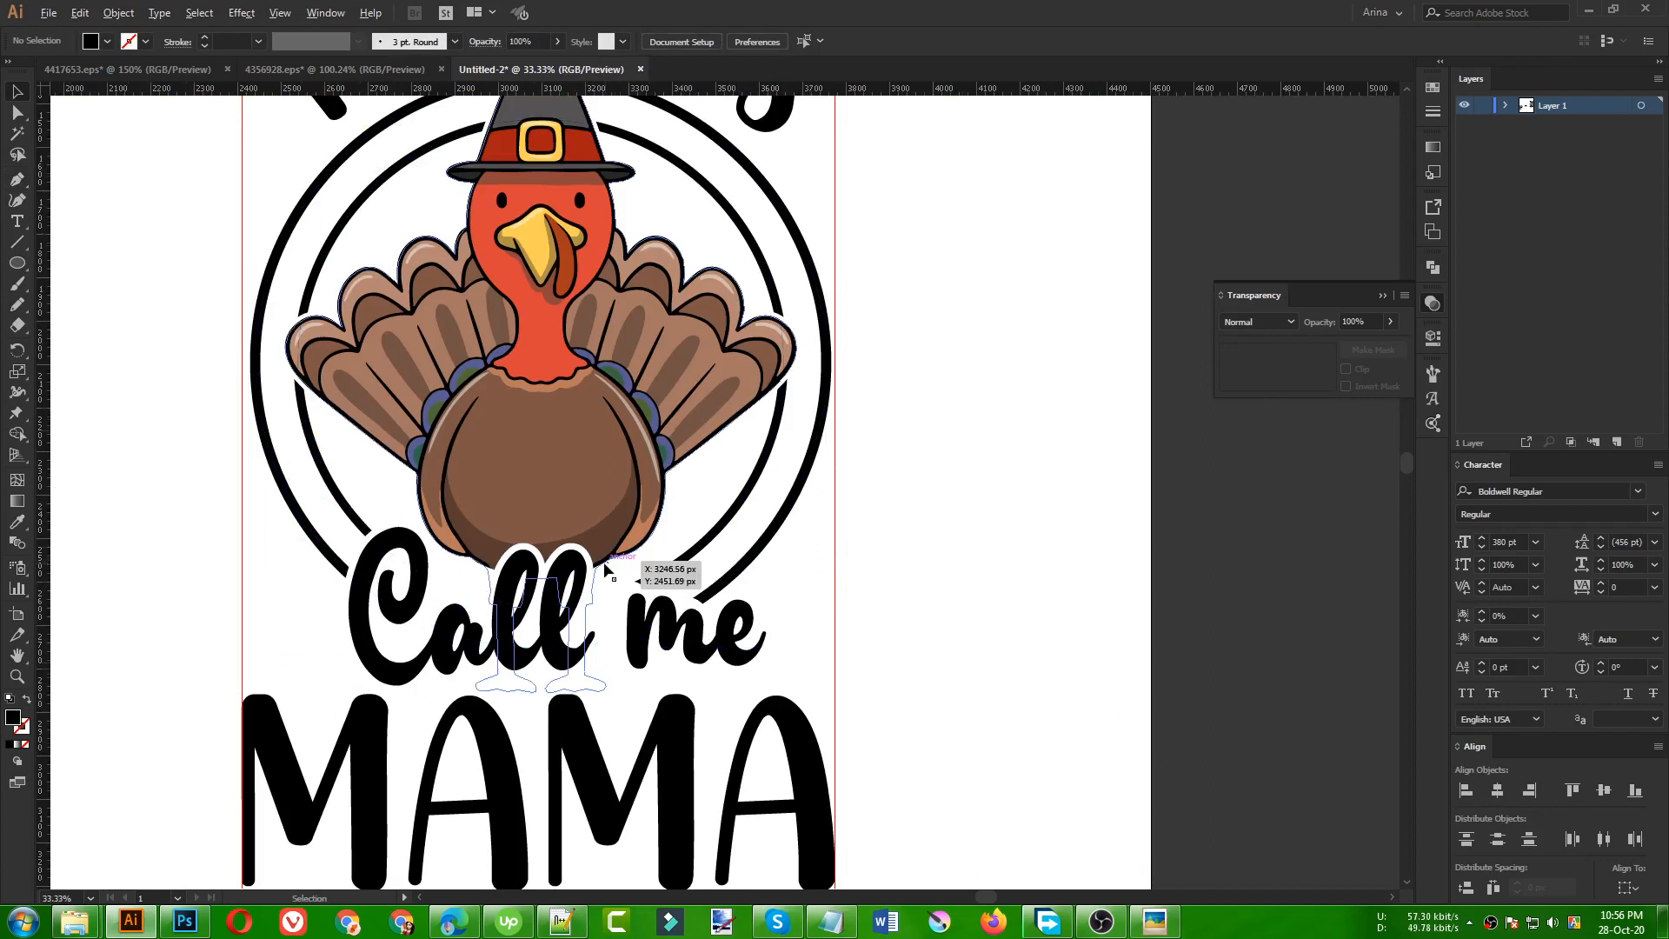
key(ctrl+minus)
scroll(824, 666, up, 2)
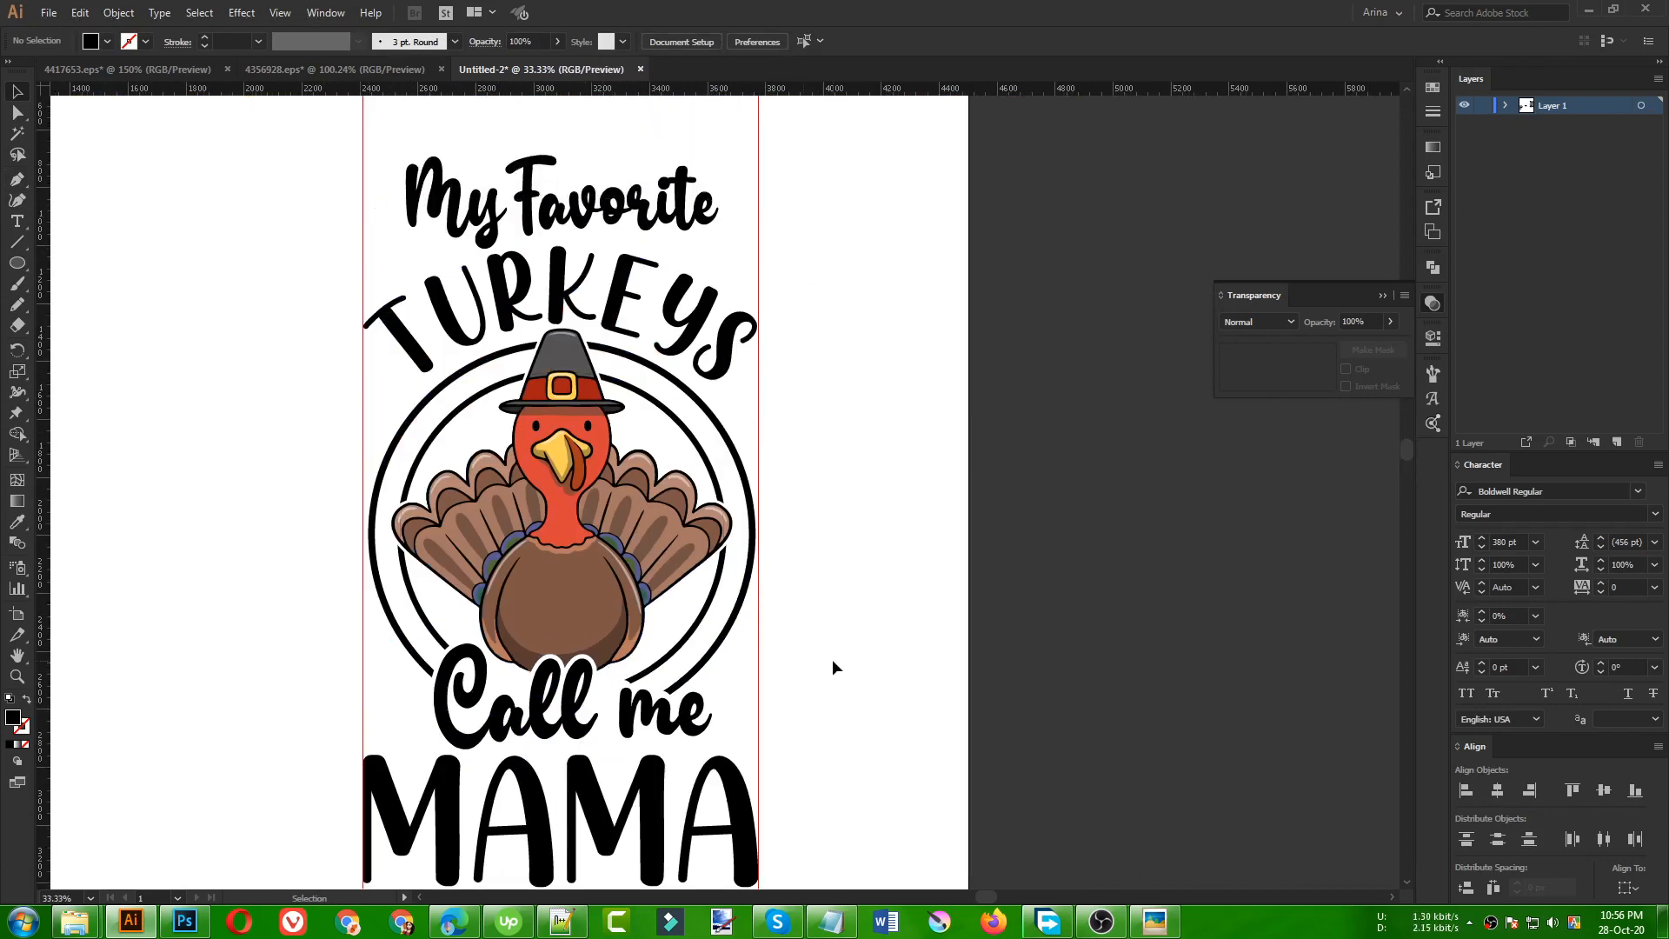
scroll(832, 667, up, 2)
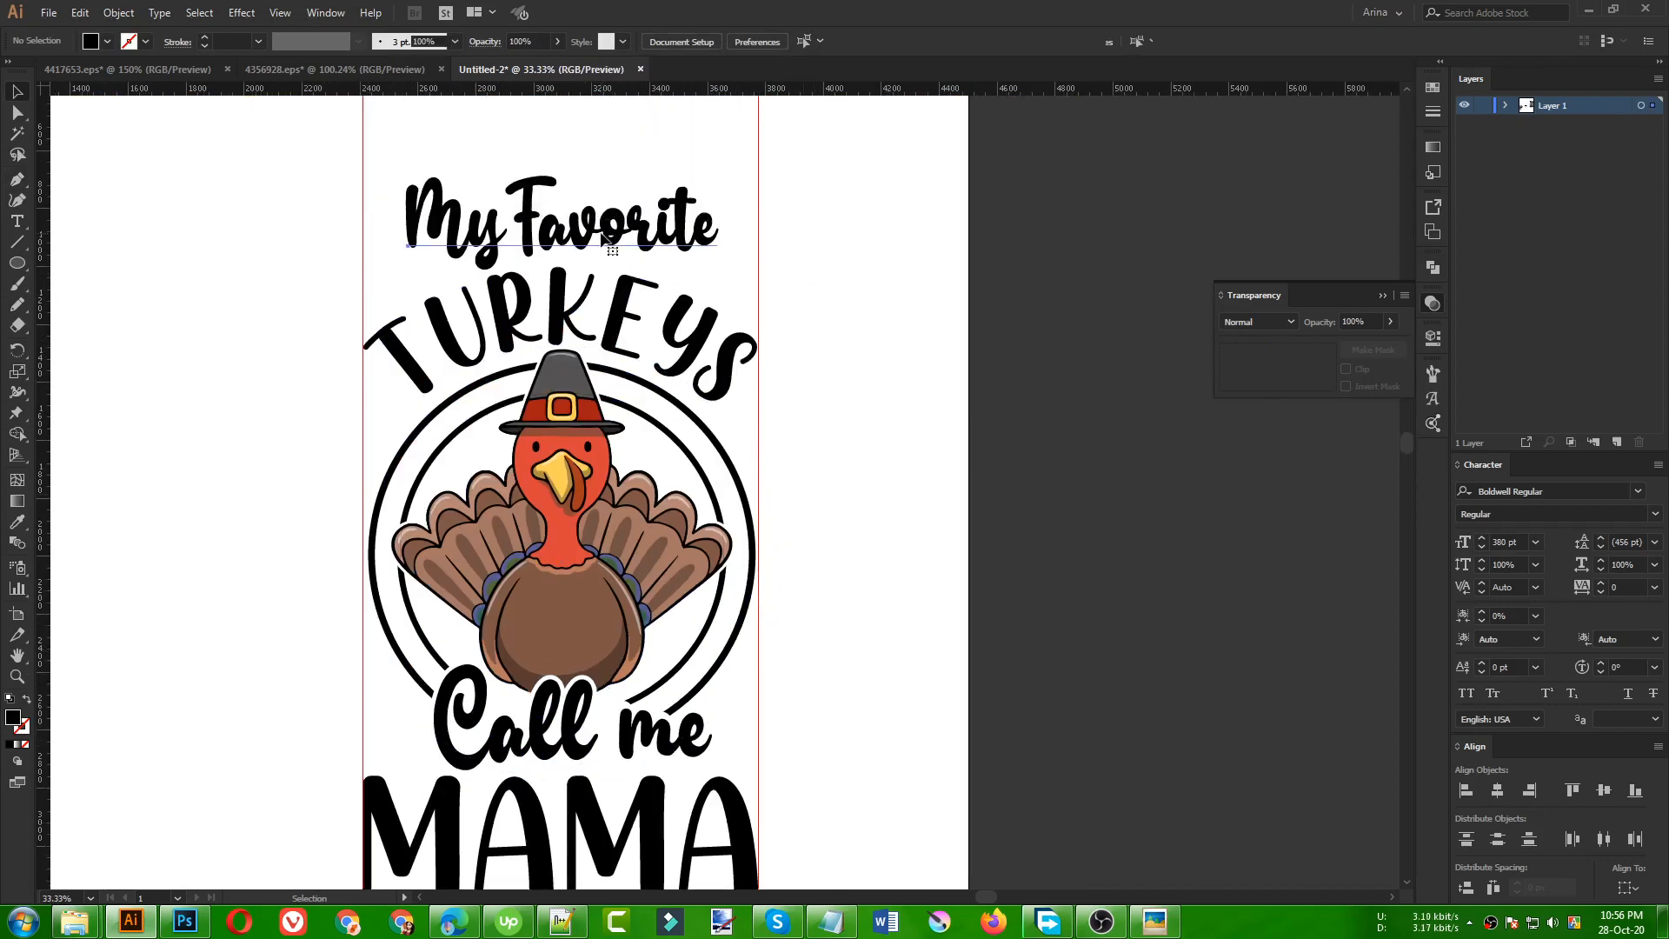
- Try the Explorer Condensed Regular font on the My Favorite text
click(665, 232)
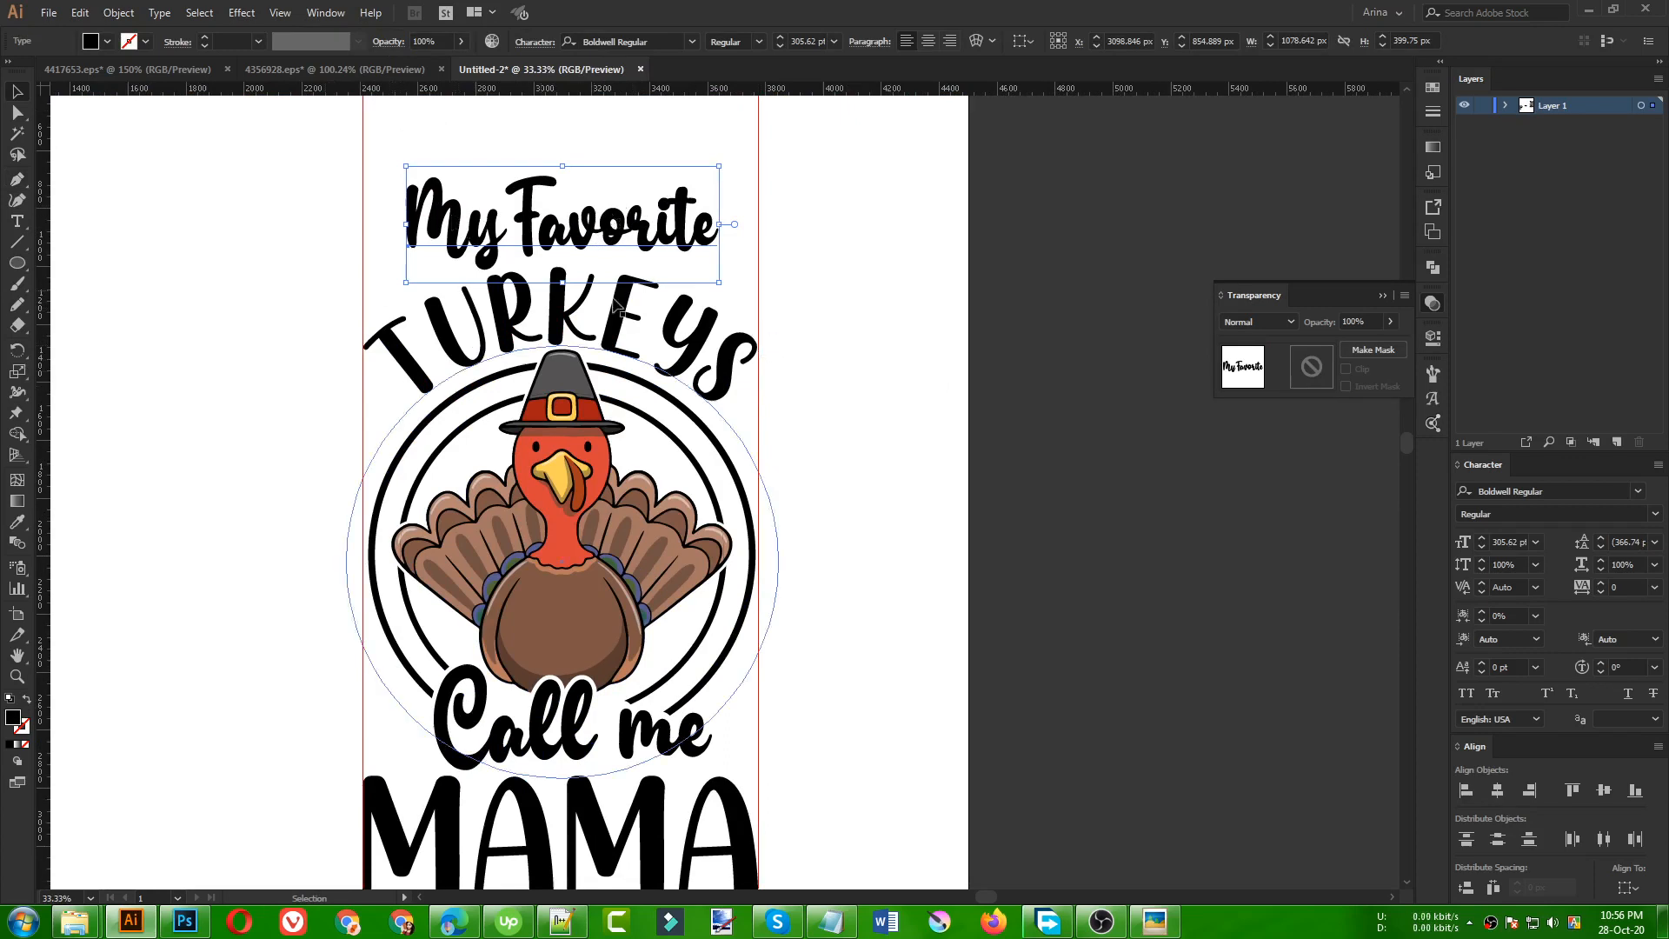
click(662, 42)
text(ex)
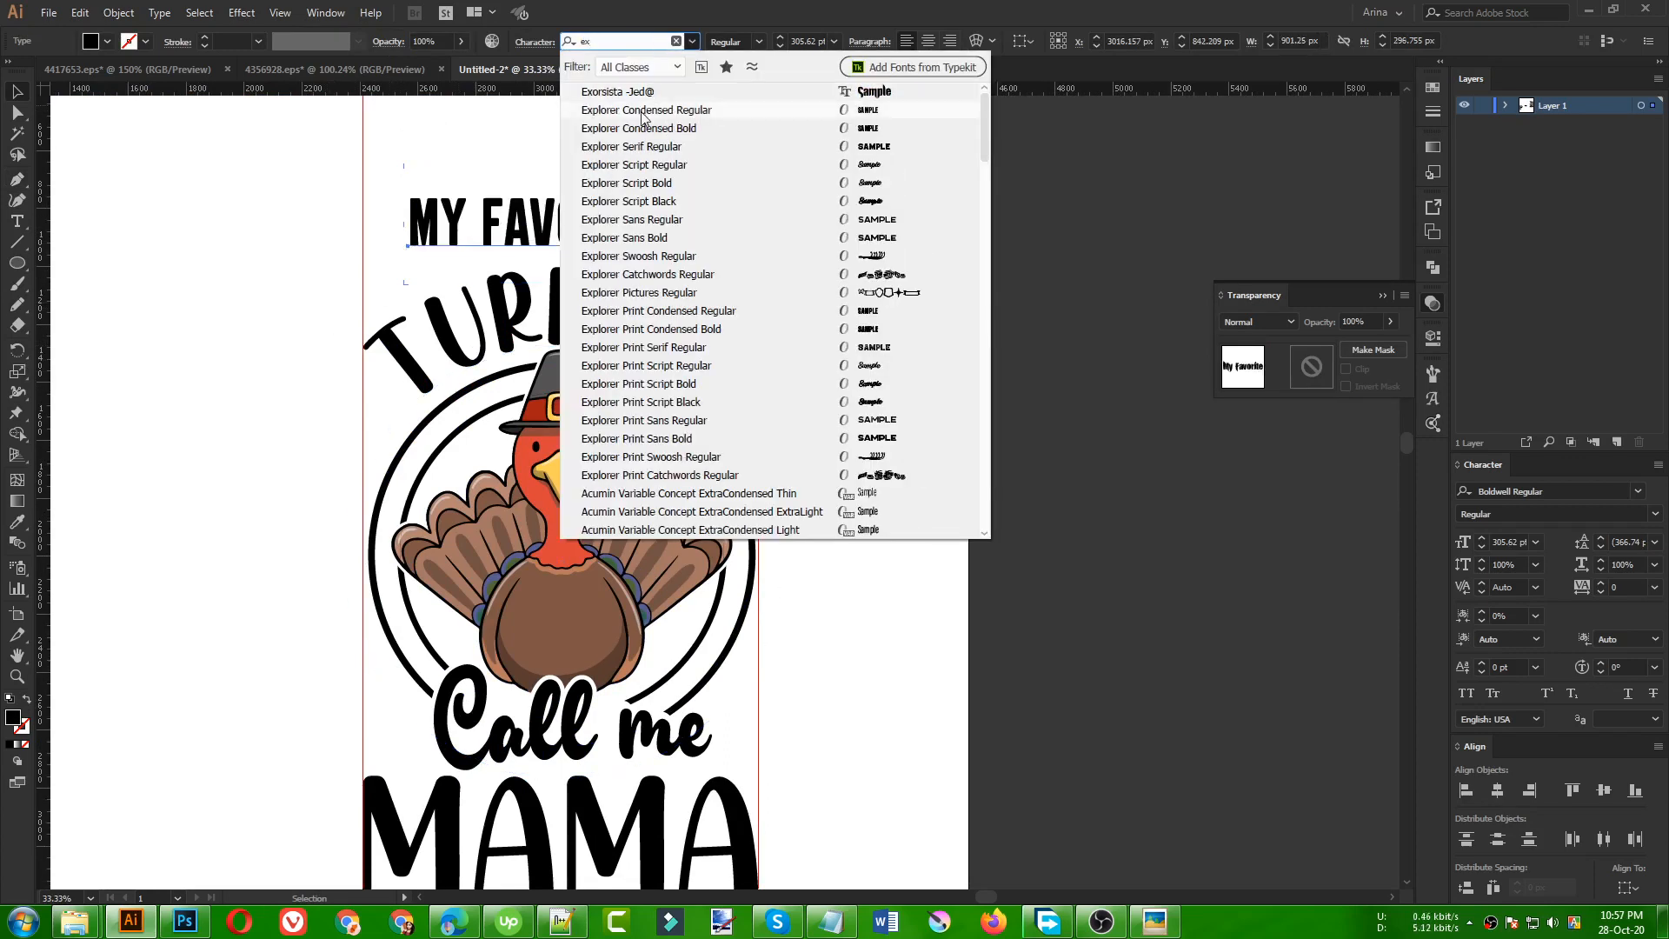
click(644, 119)
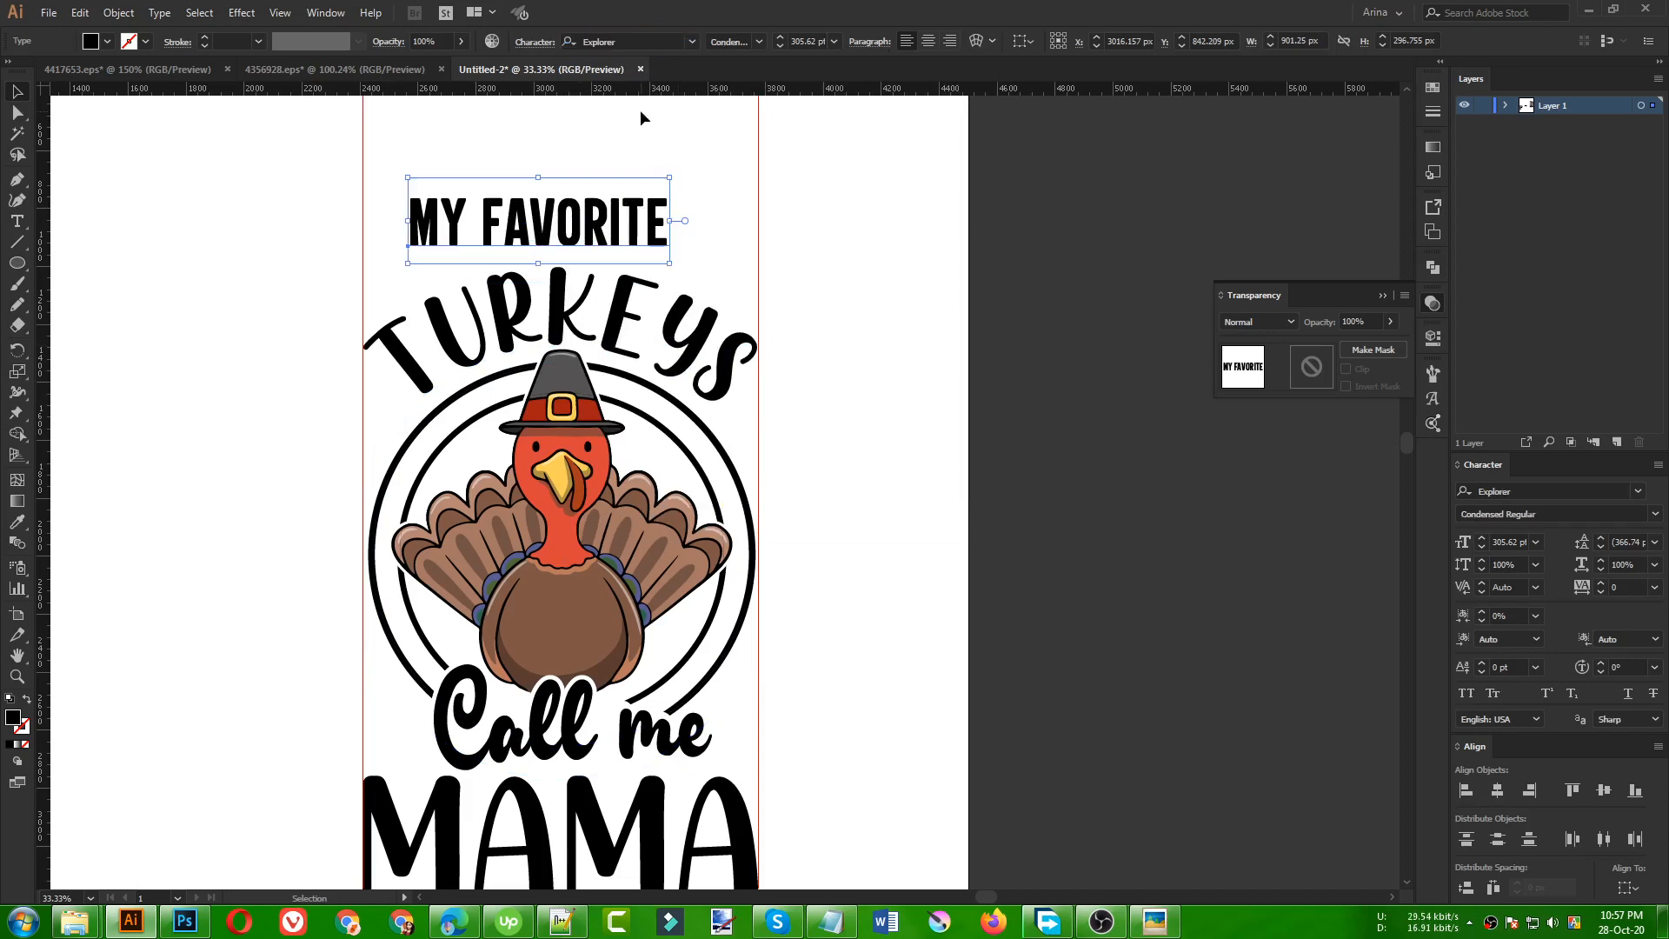
- Set the My Favorite text in CHICKEN Pie and shrink it to about 826 px wide, centred above TURKEYS
click(634, 41)
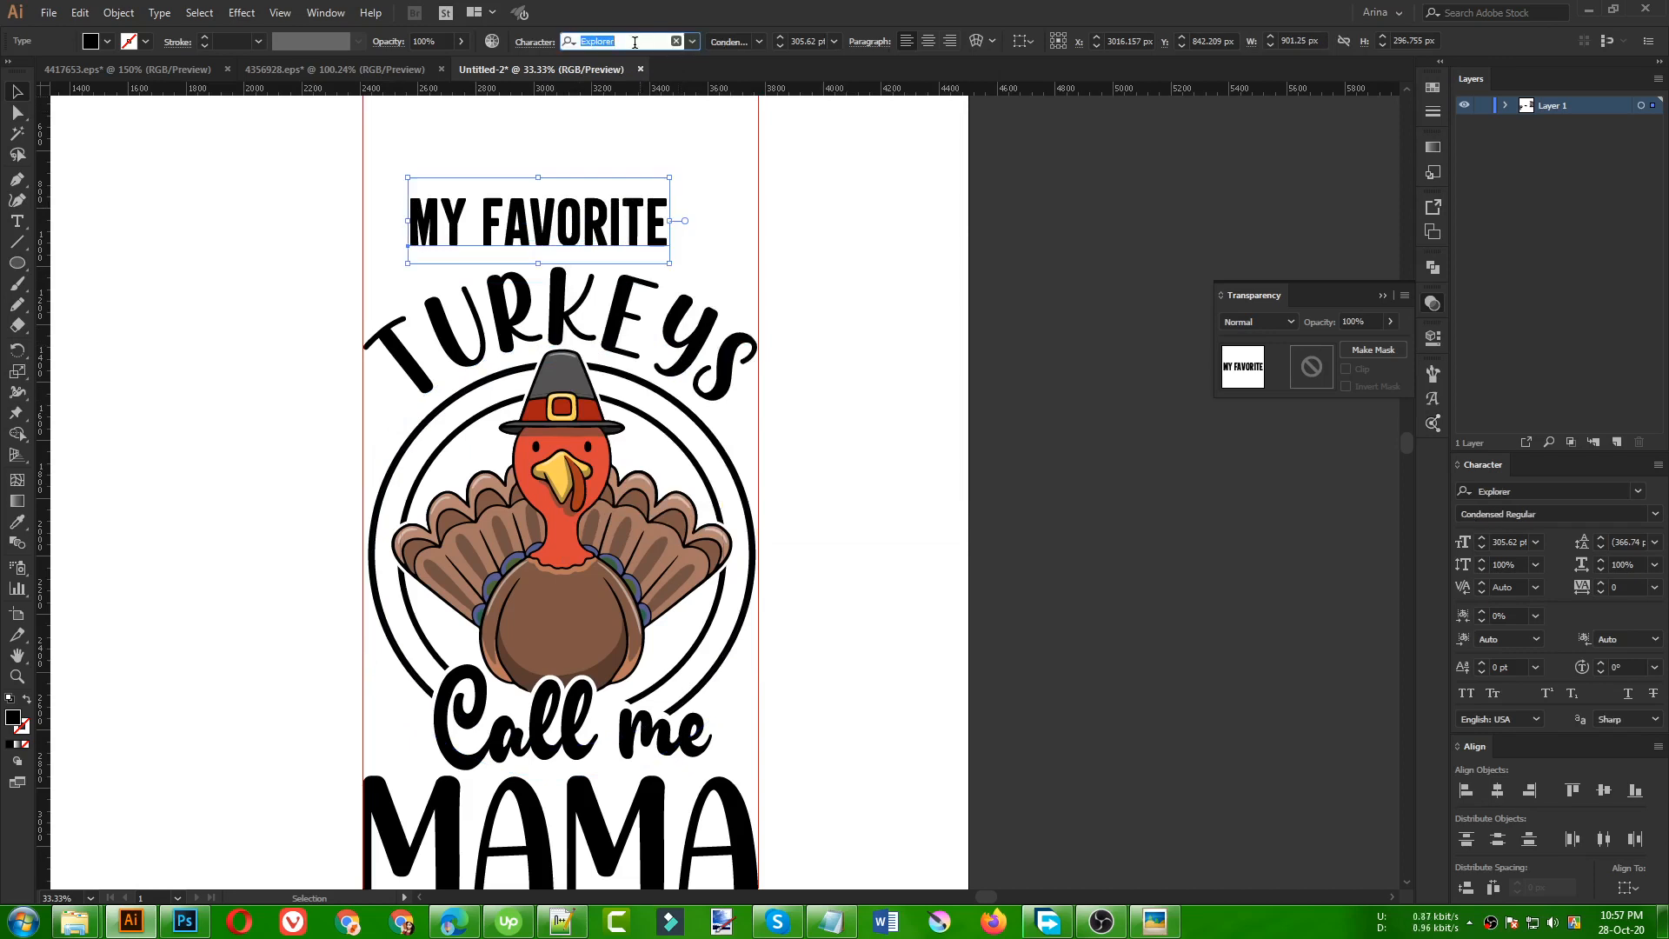
text(chi)
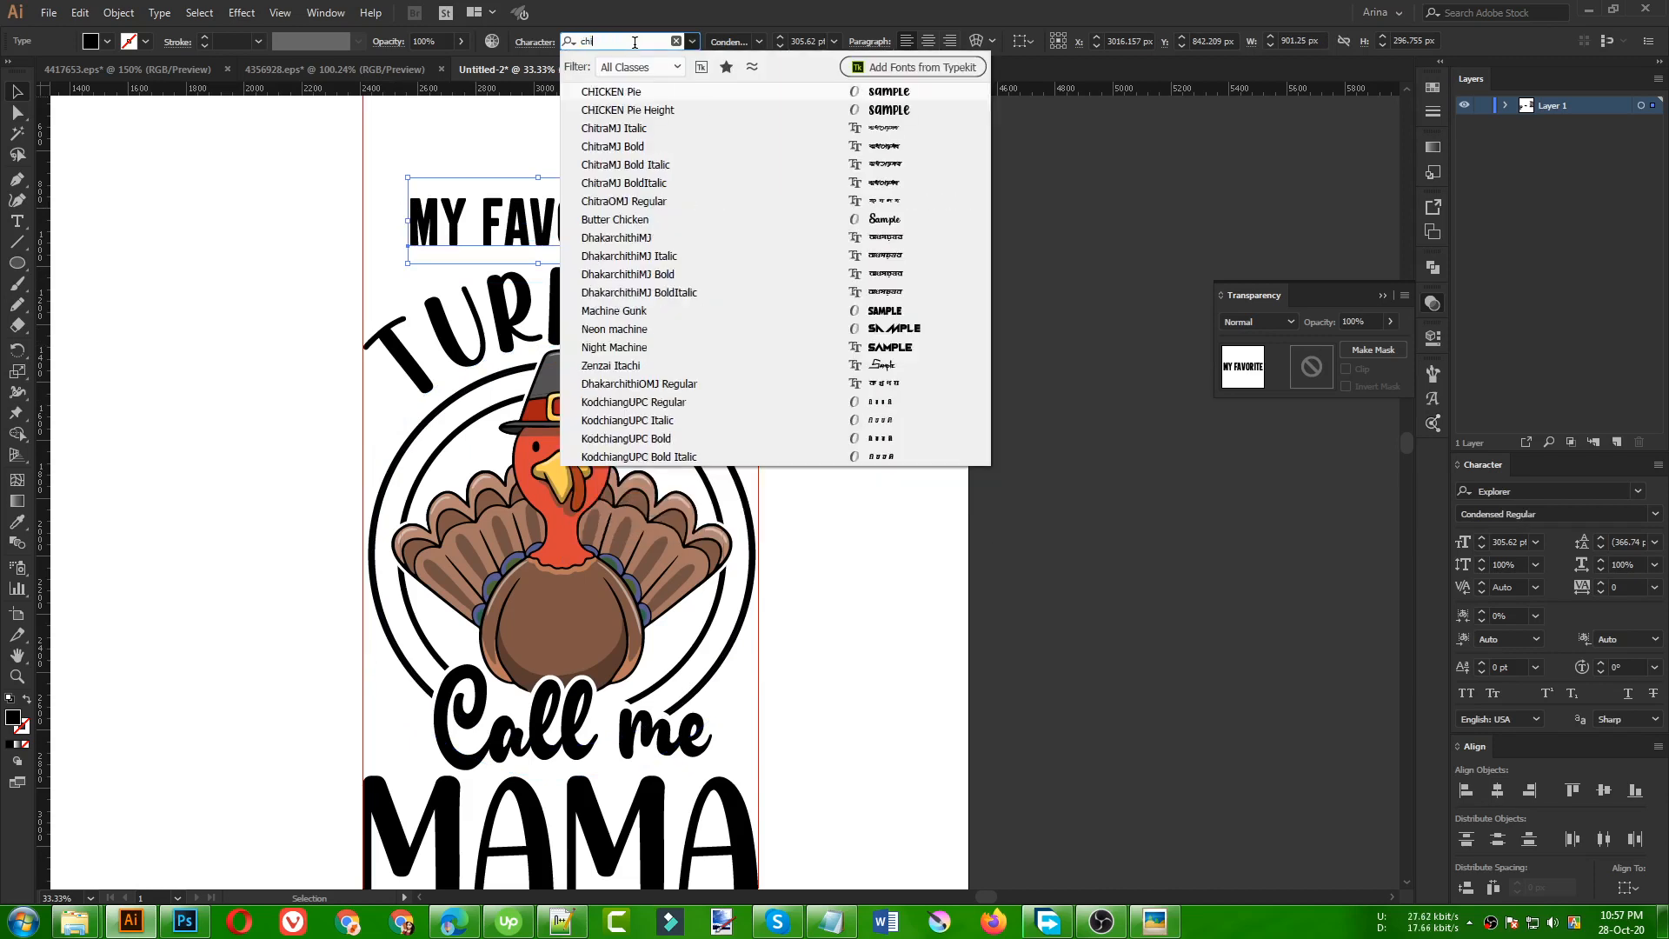
click(612, 90)
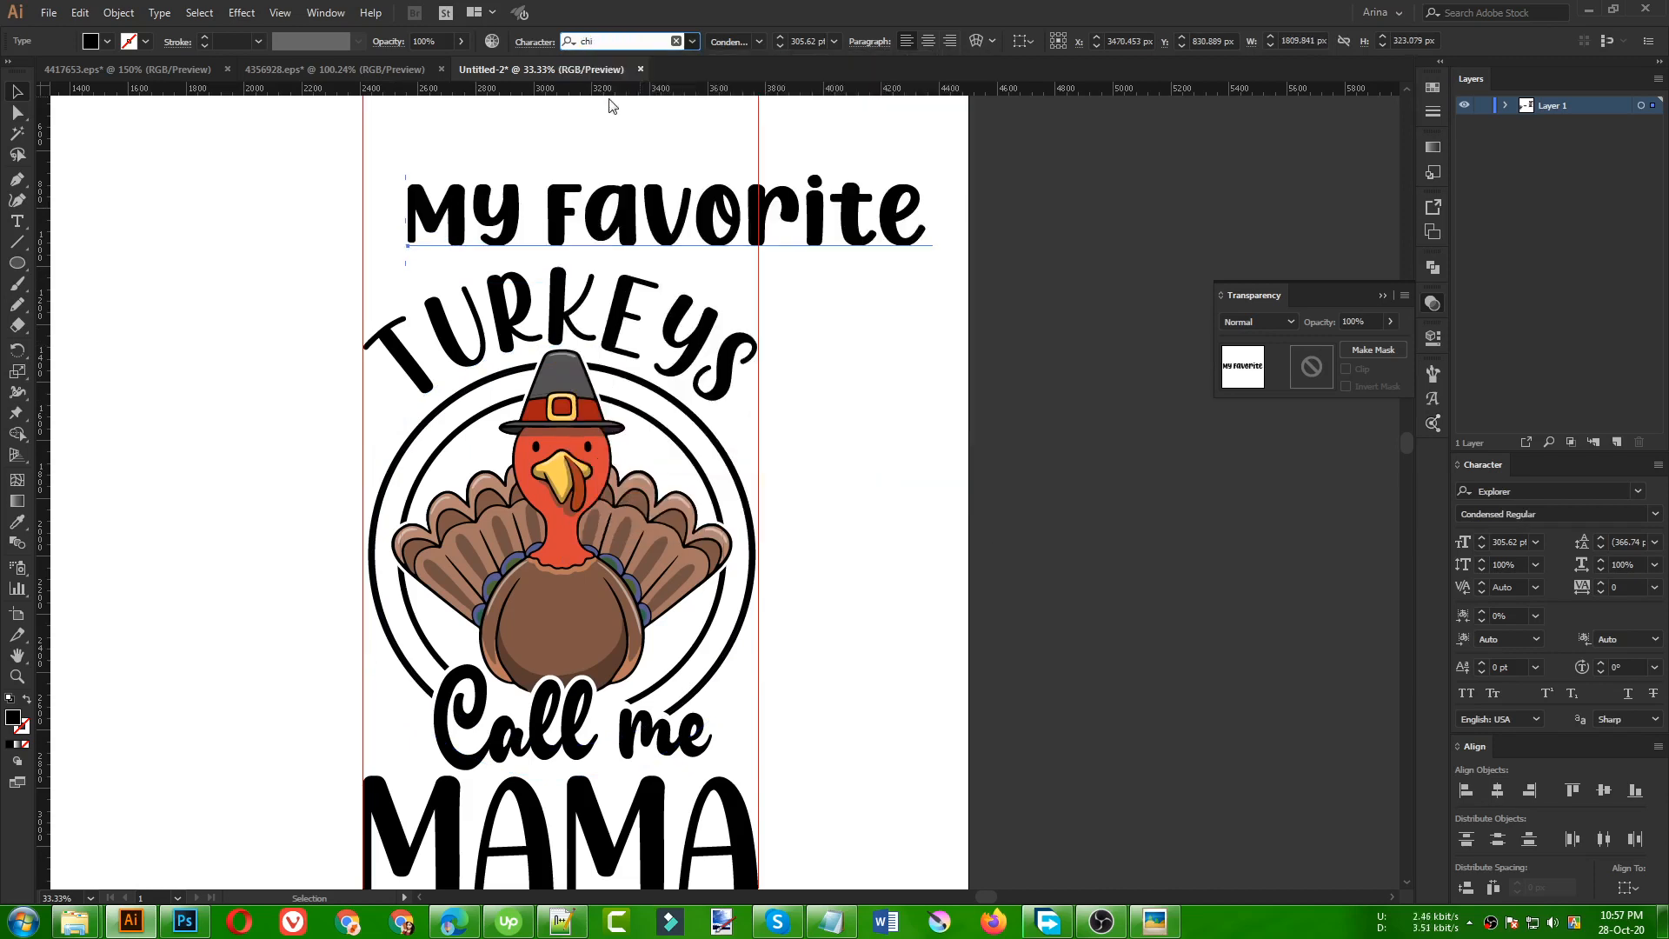
drag(931, 216, 609, 176)
- Try making an enlarged concentric copy of the arched TURKEYS text, then undo it
click(554, 298)
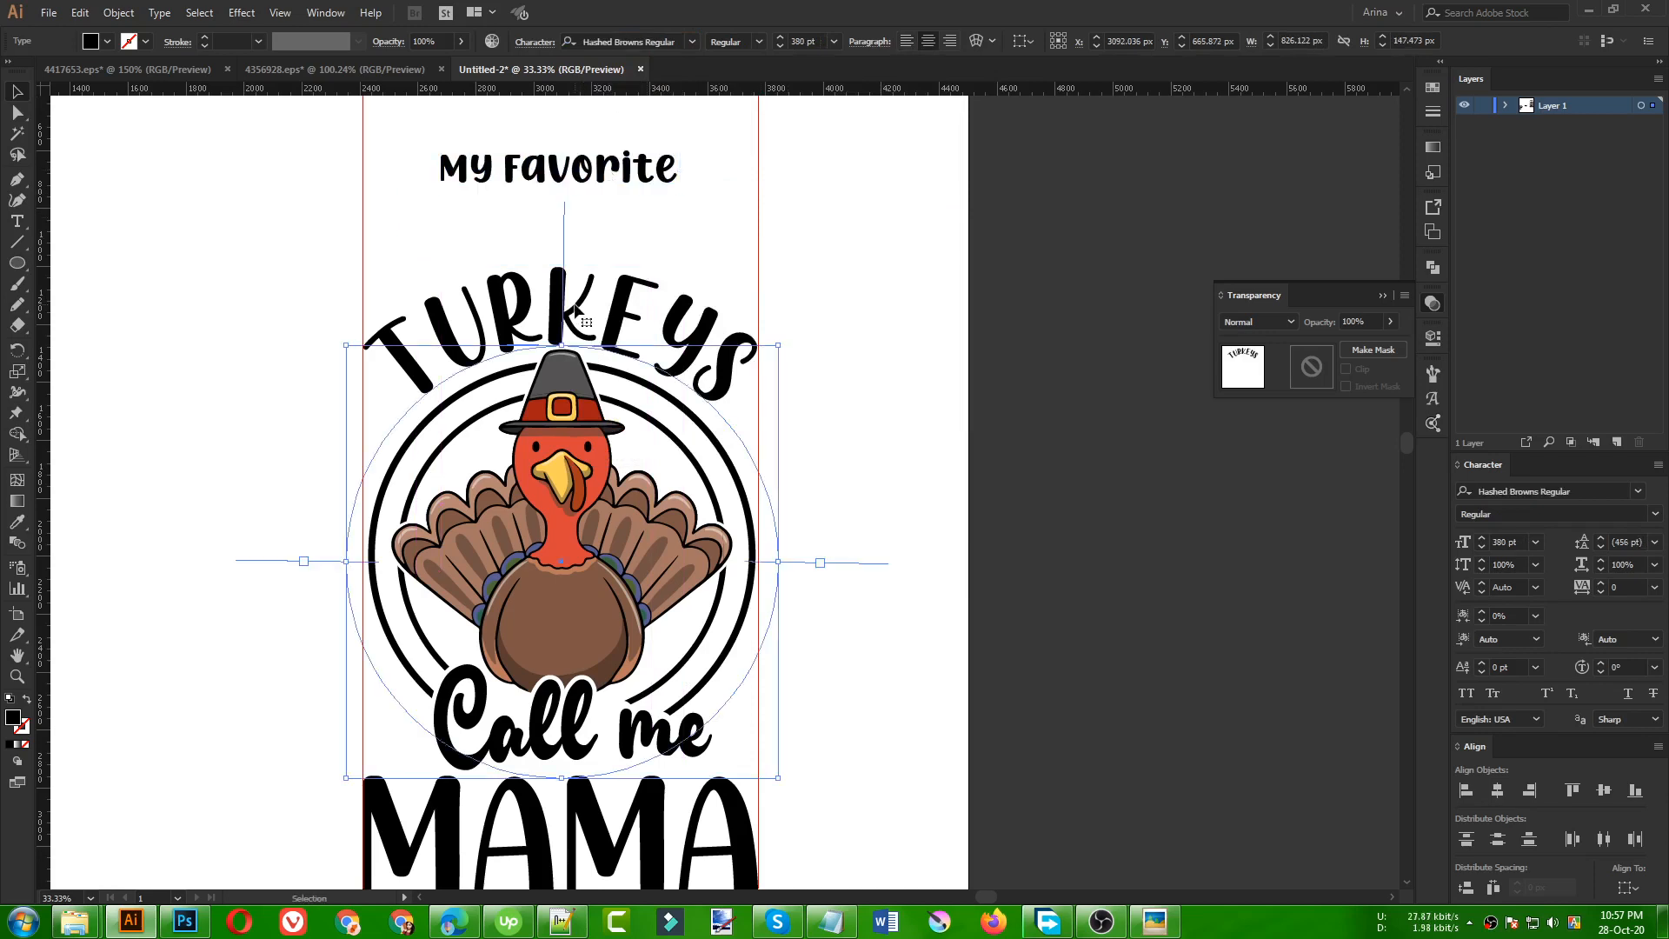
key(a)
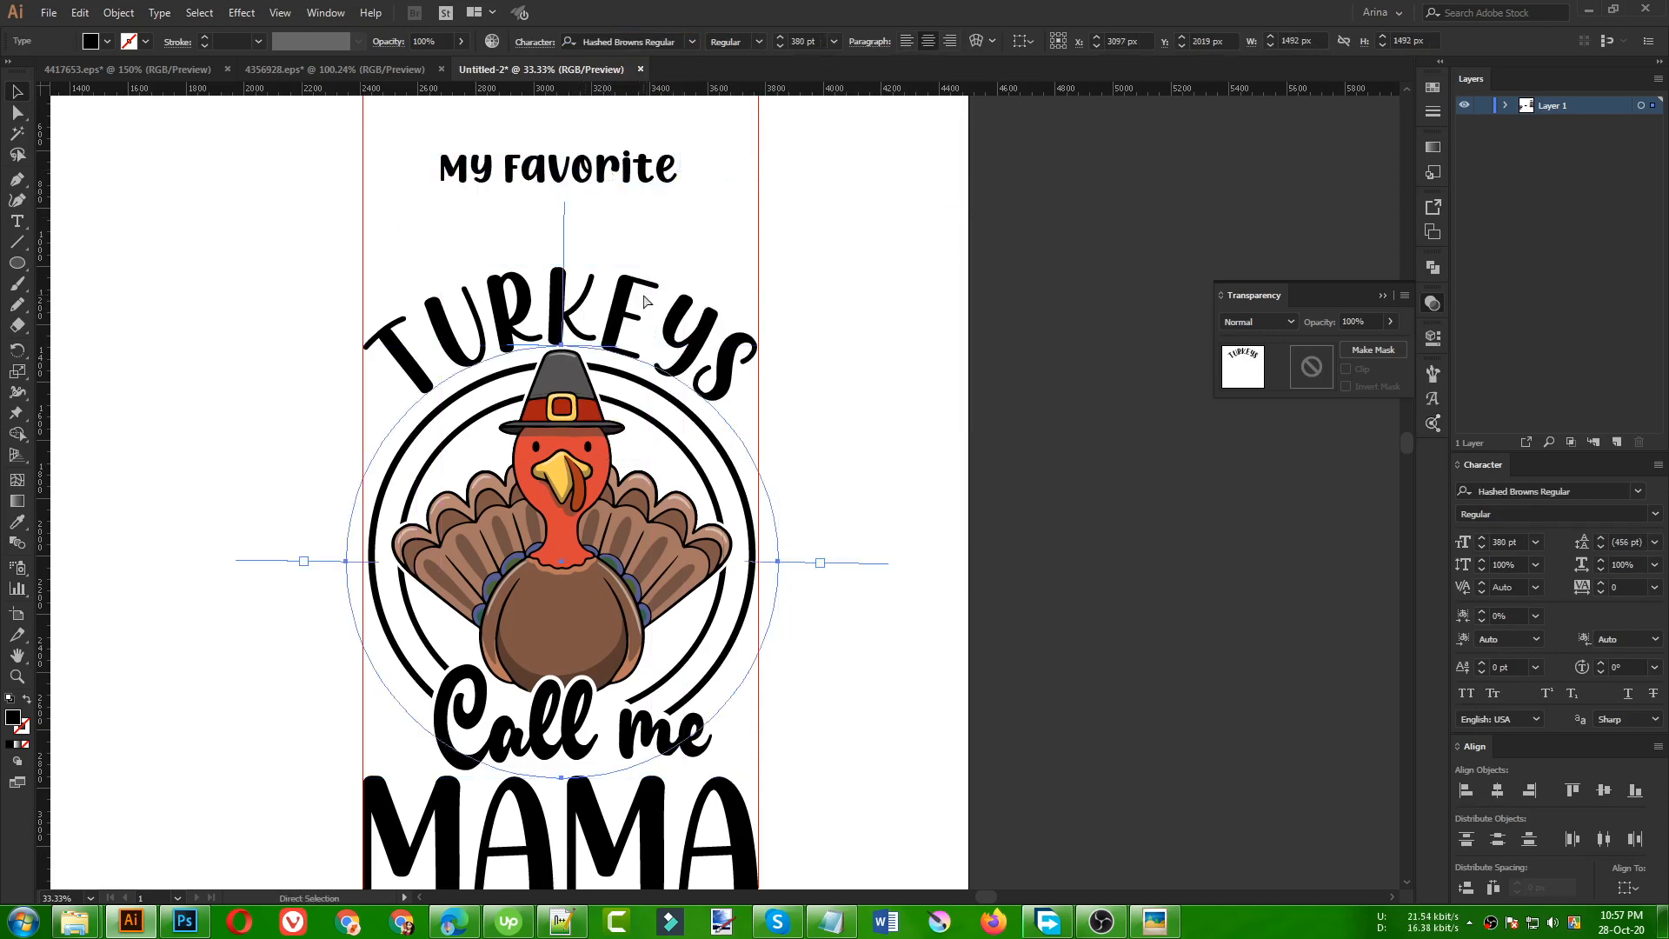
key(v)
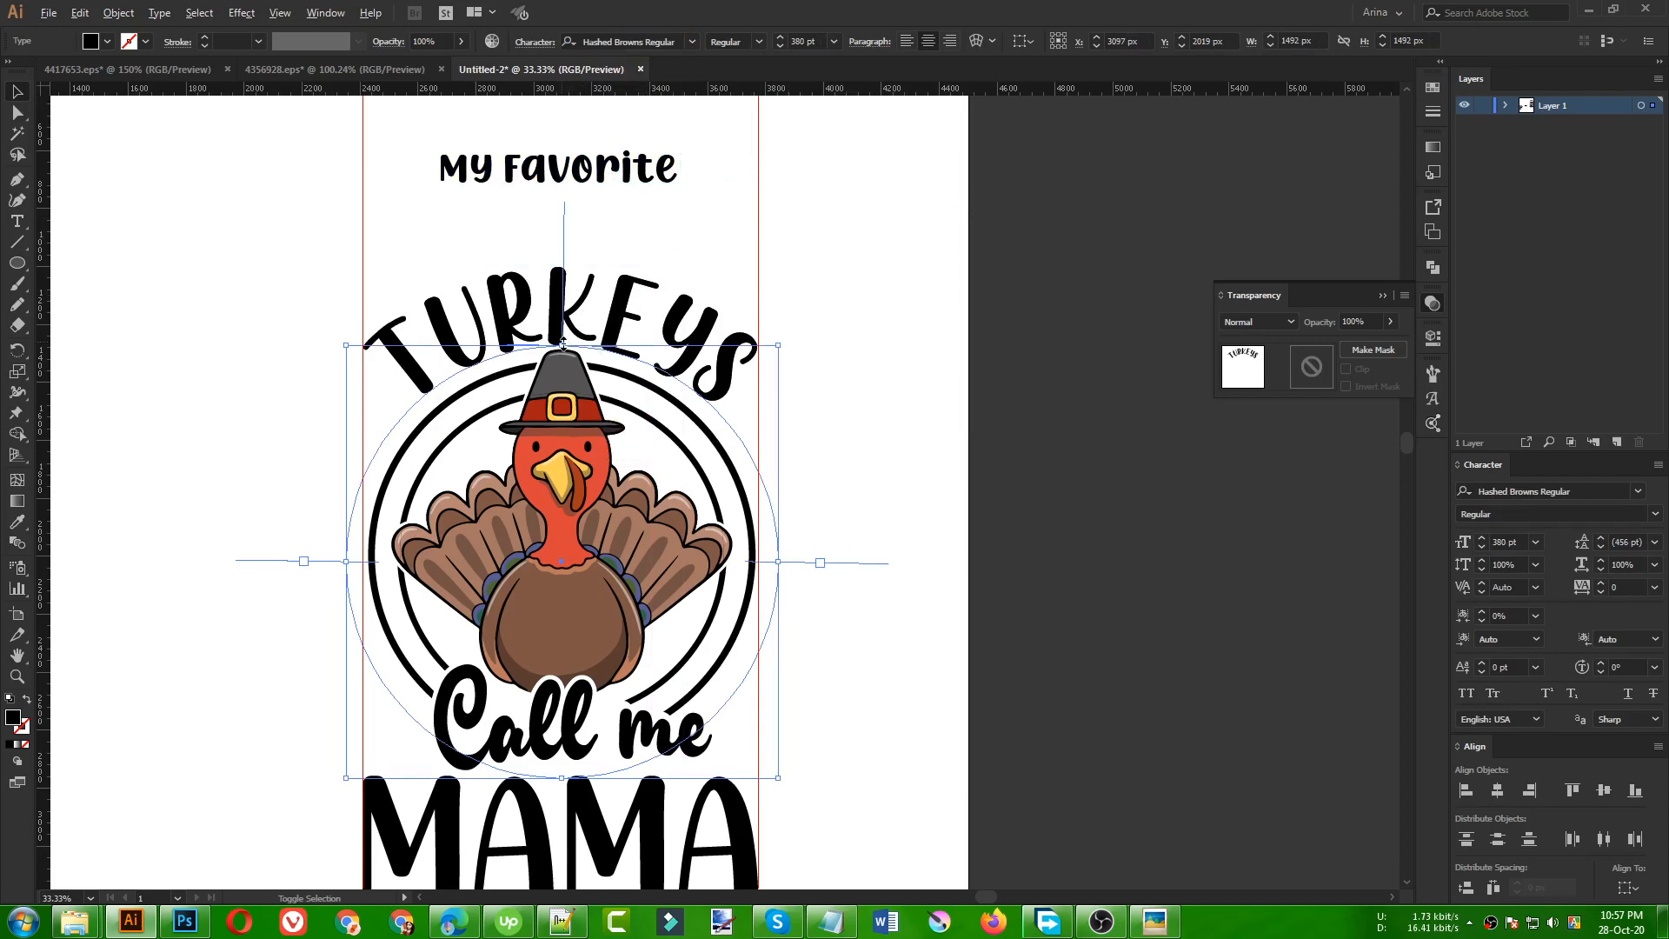
drag(563, 345, 572, 254)
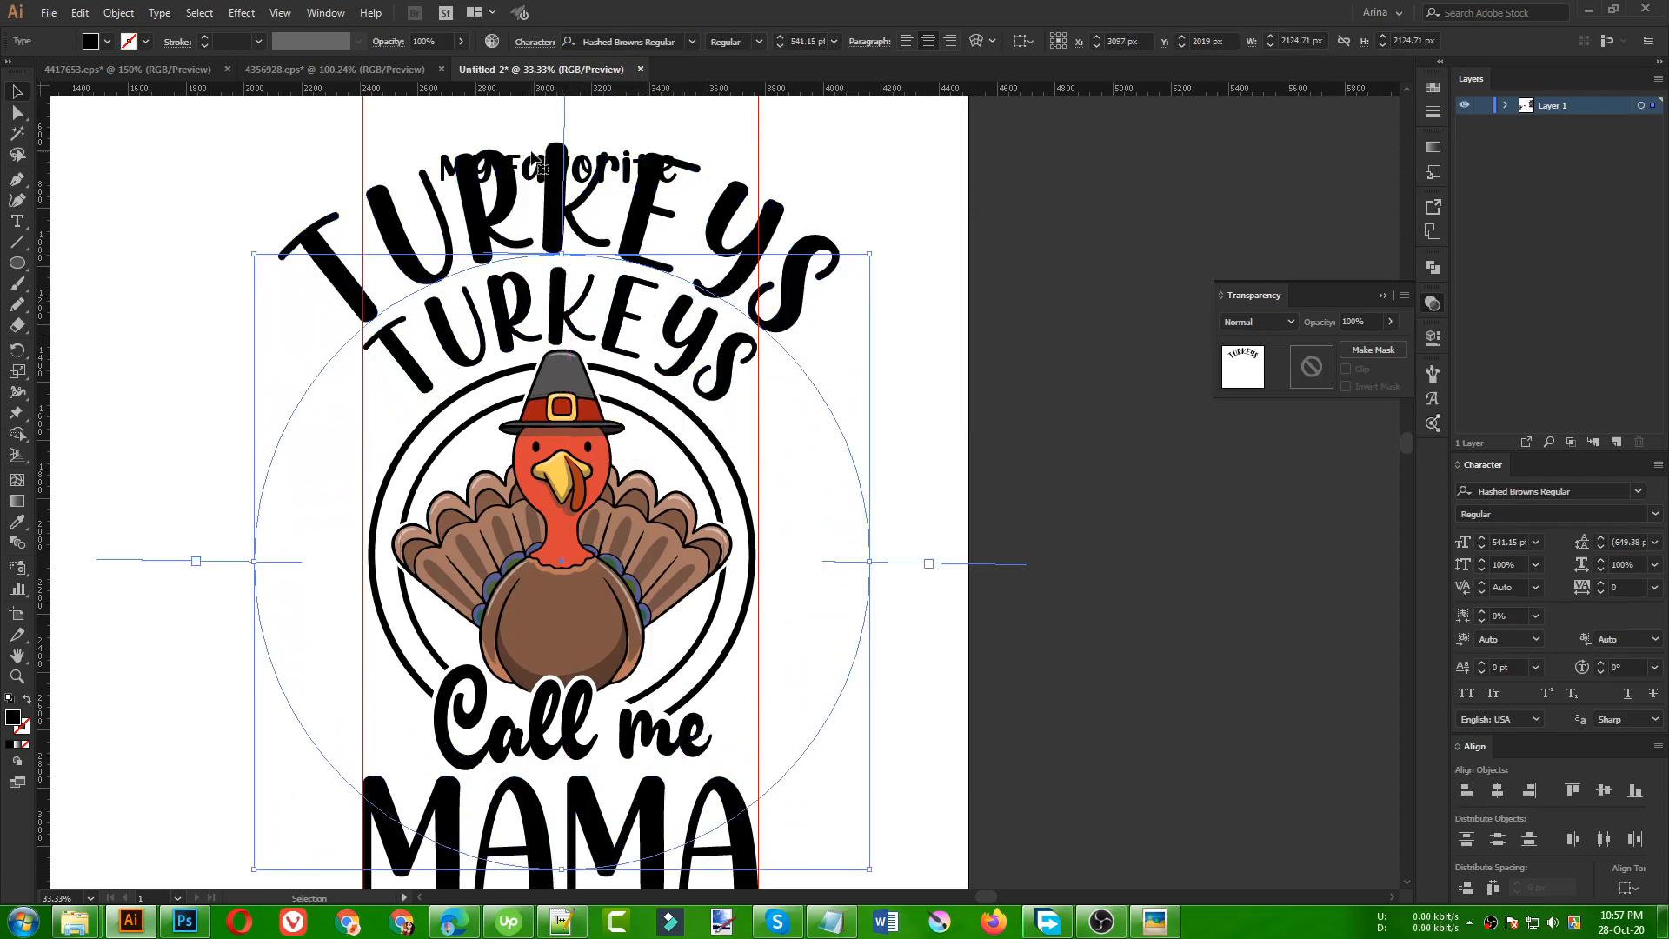
key(a)
key(ctrl+z)
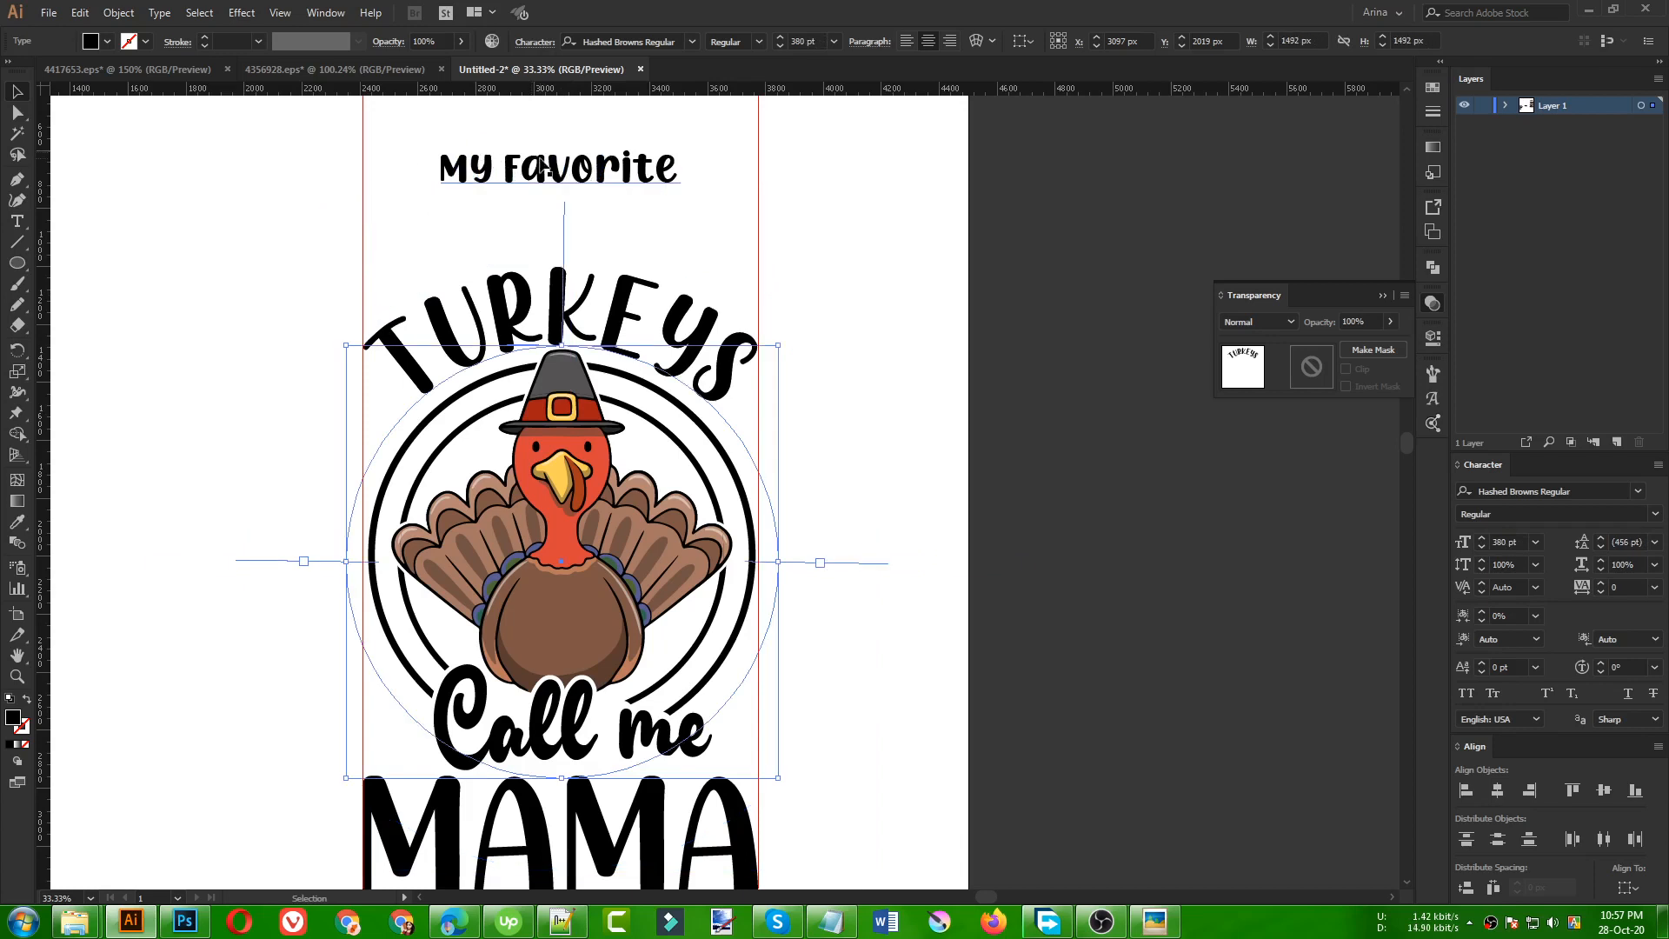
- Move My Favorite aside past the artboard's edge and make a concentric copy of the arched TURKEYS text, enlarged to about 2107 px across
drag(541, 165, 982, 281)
click(560, 345)
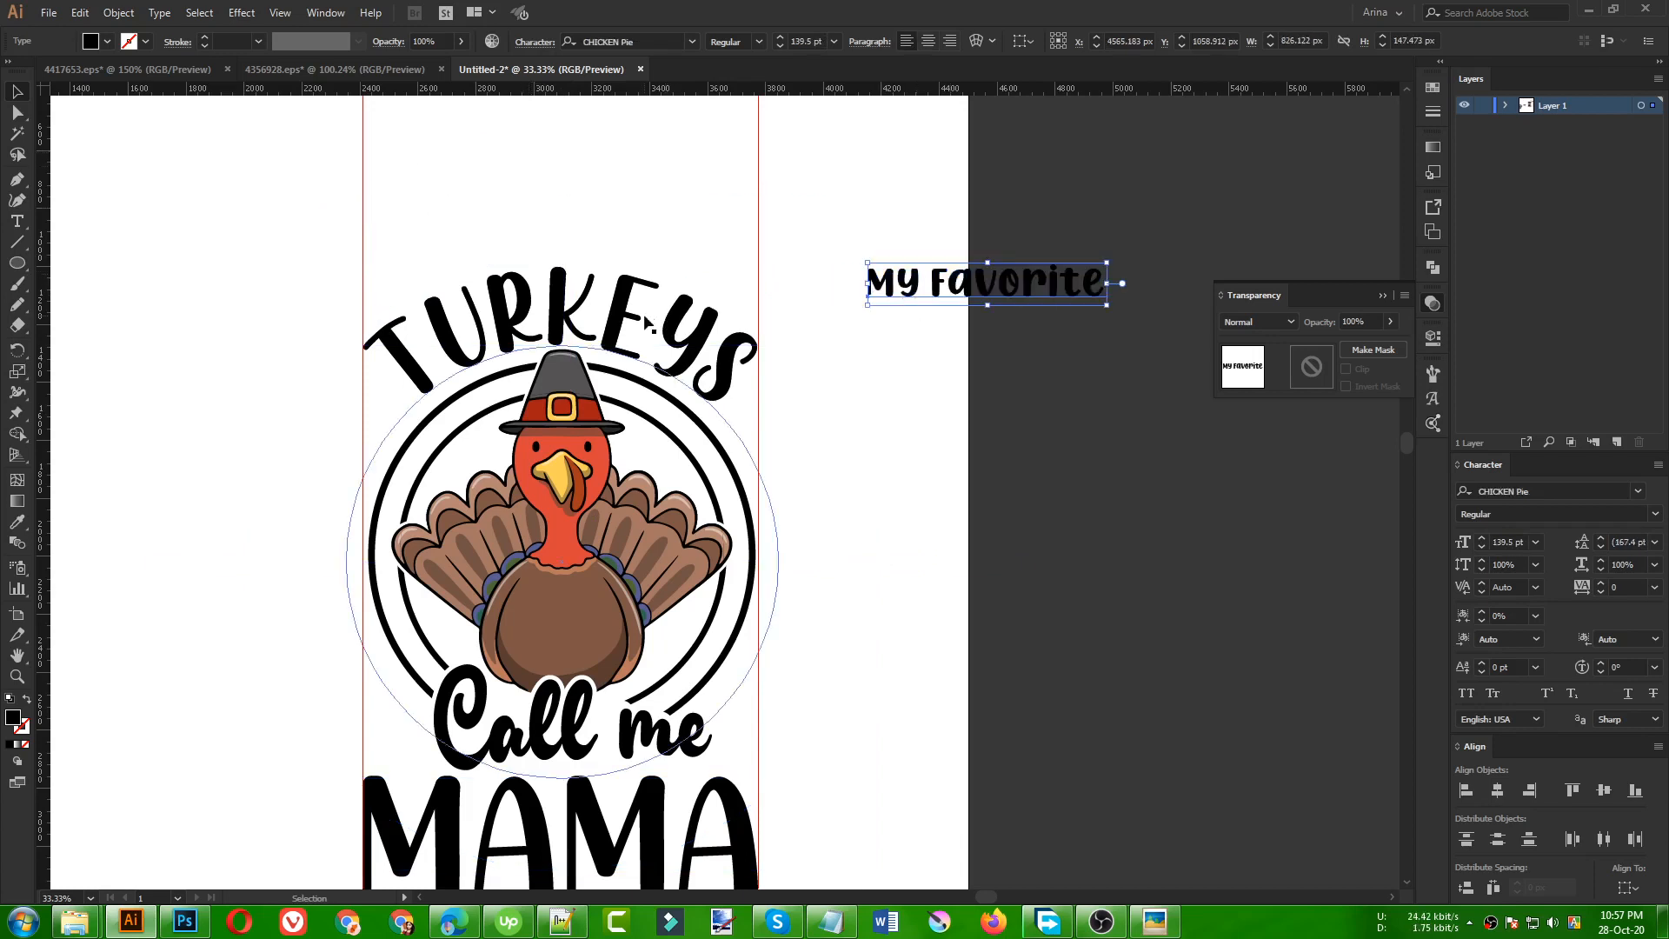
drag(561, 345, 569, 257)
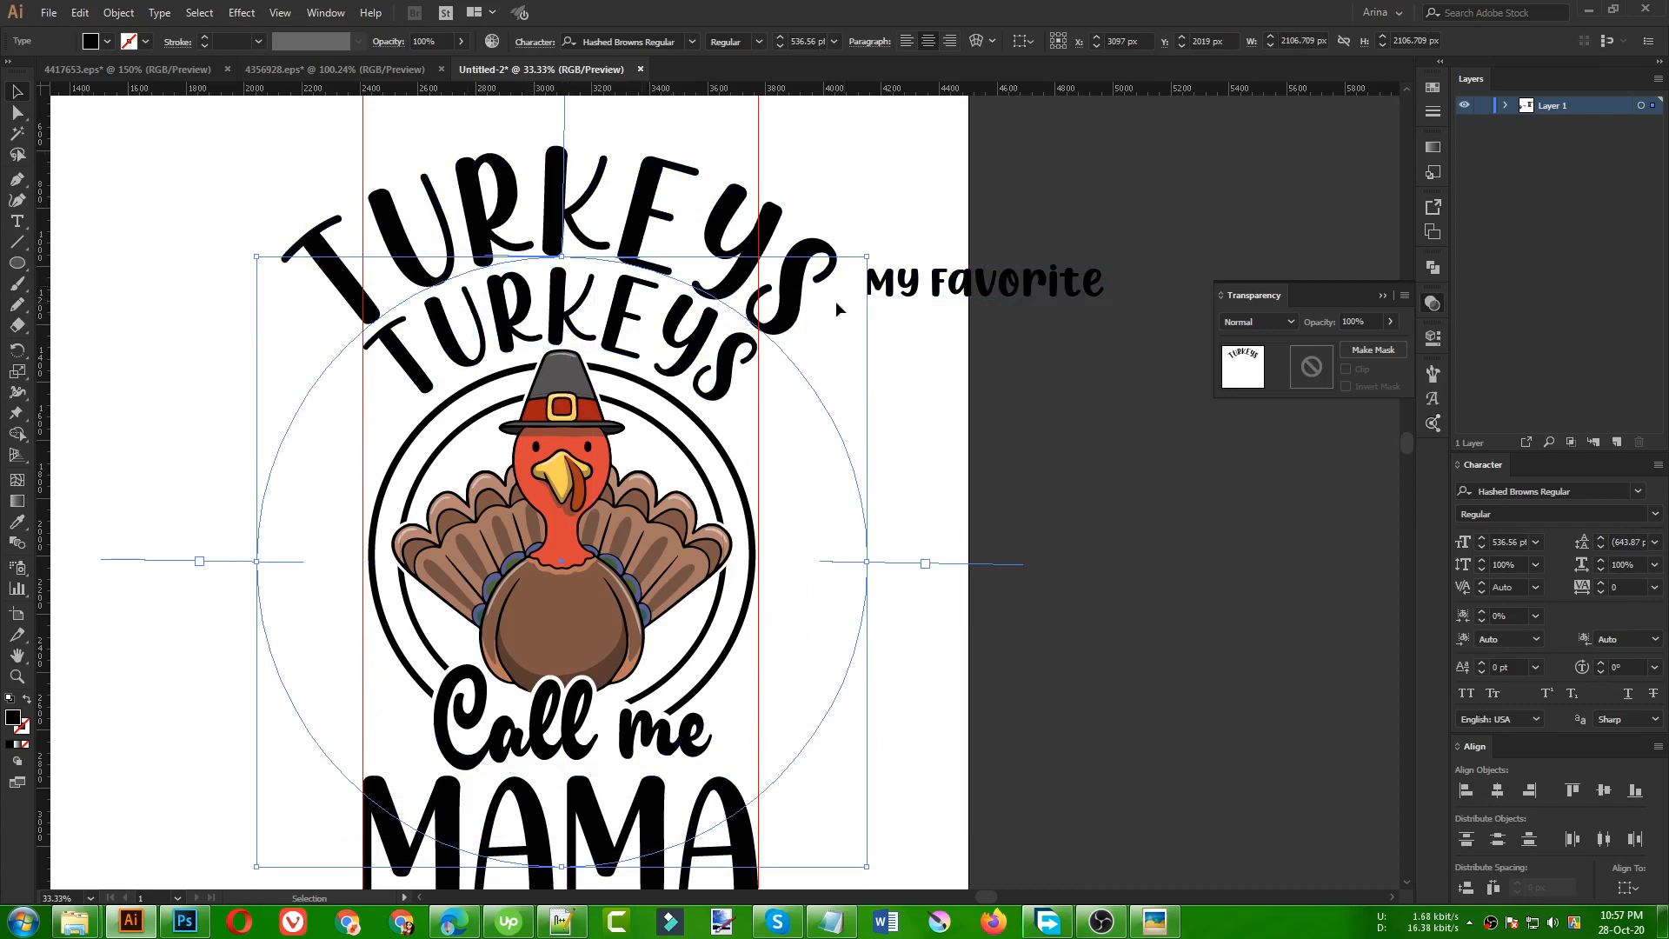
- Remove the straight My Favorite text and replace the wording of the larger circular text with My Favorite in CHICKEN Pie, 139.5 pt
click(911, 298)
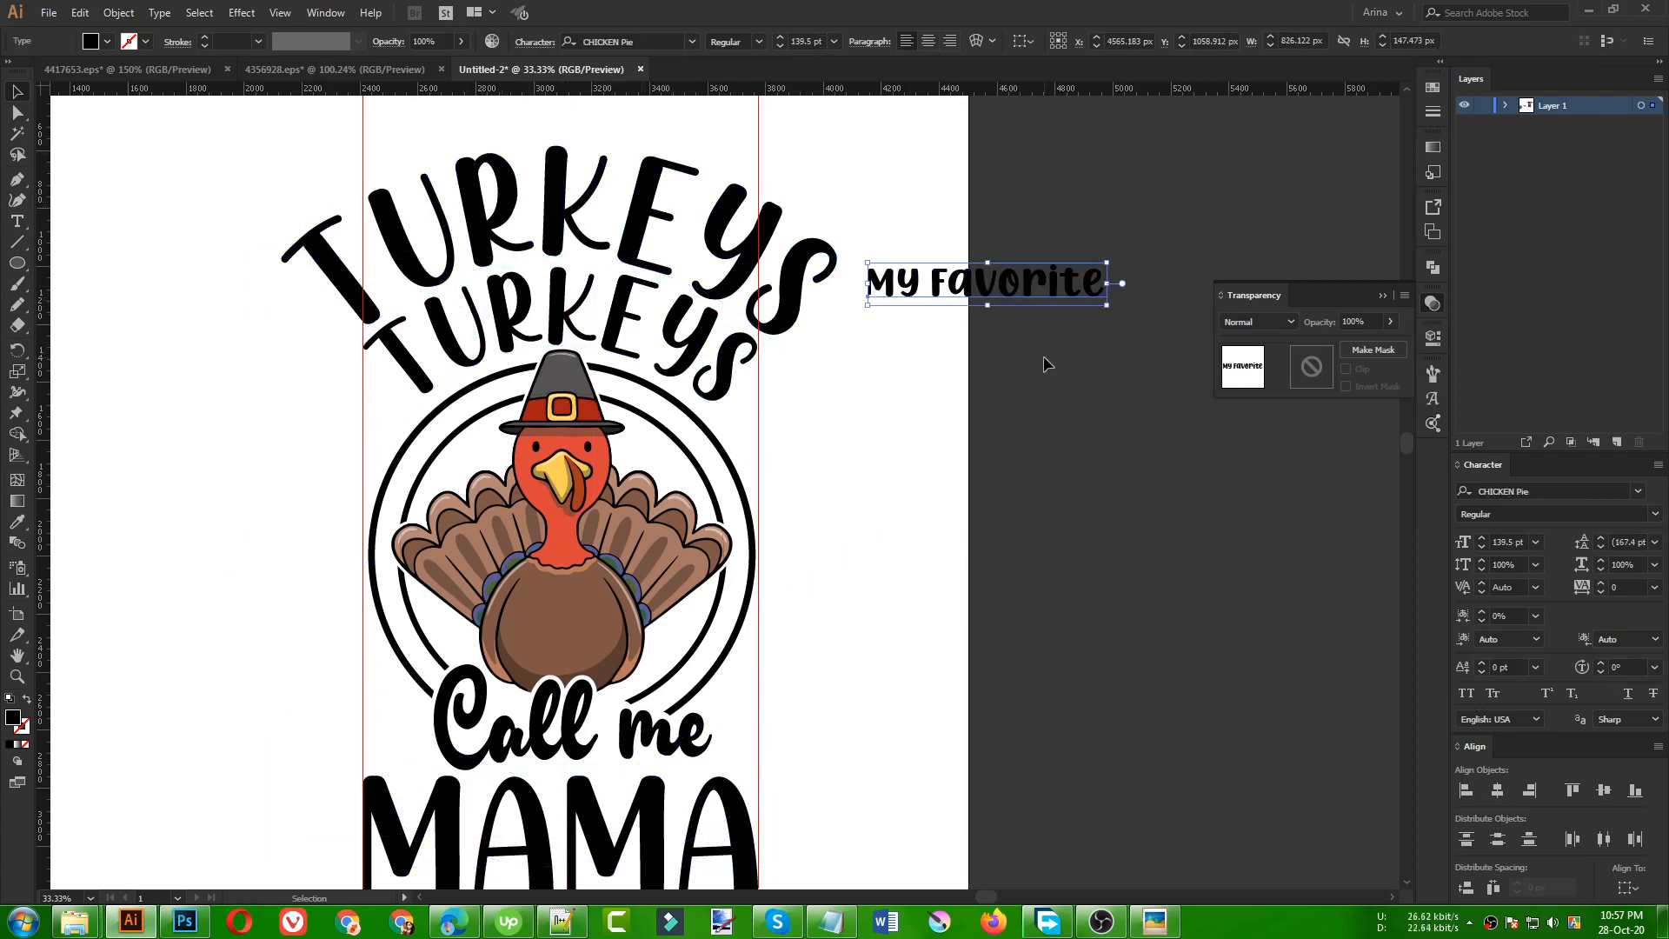
key(Delete)
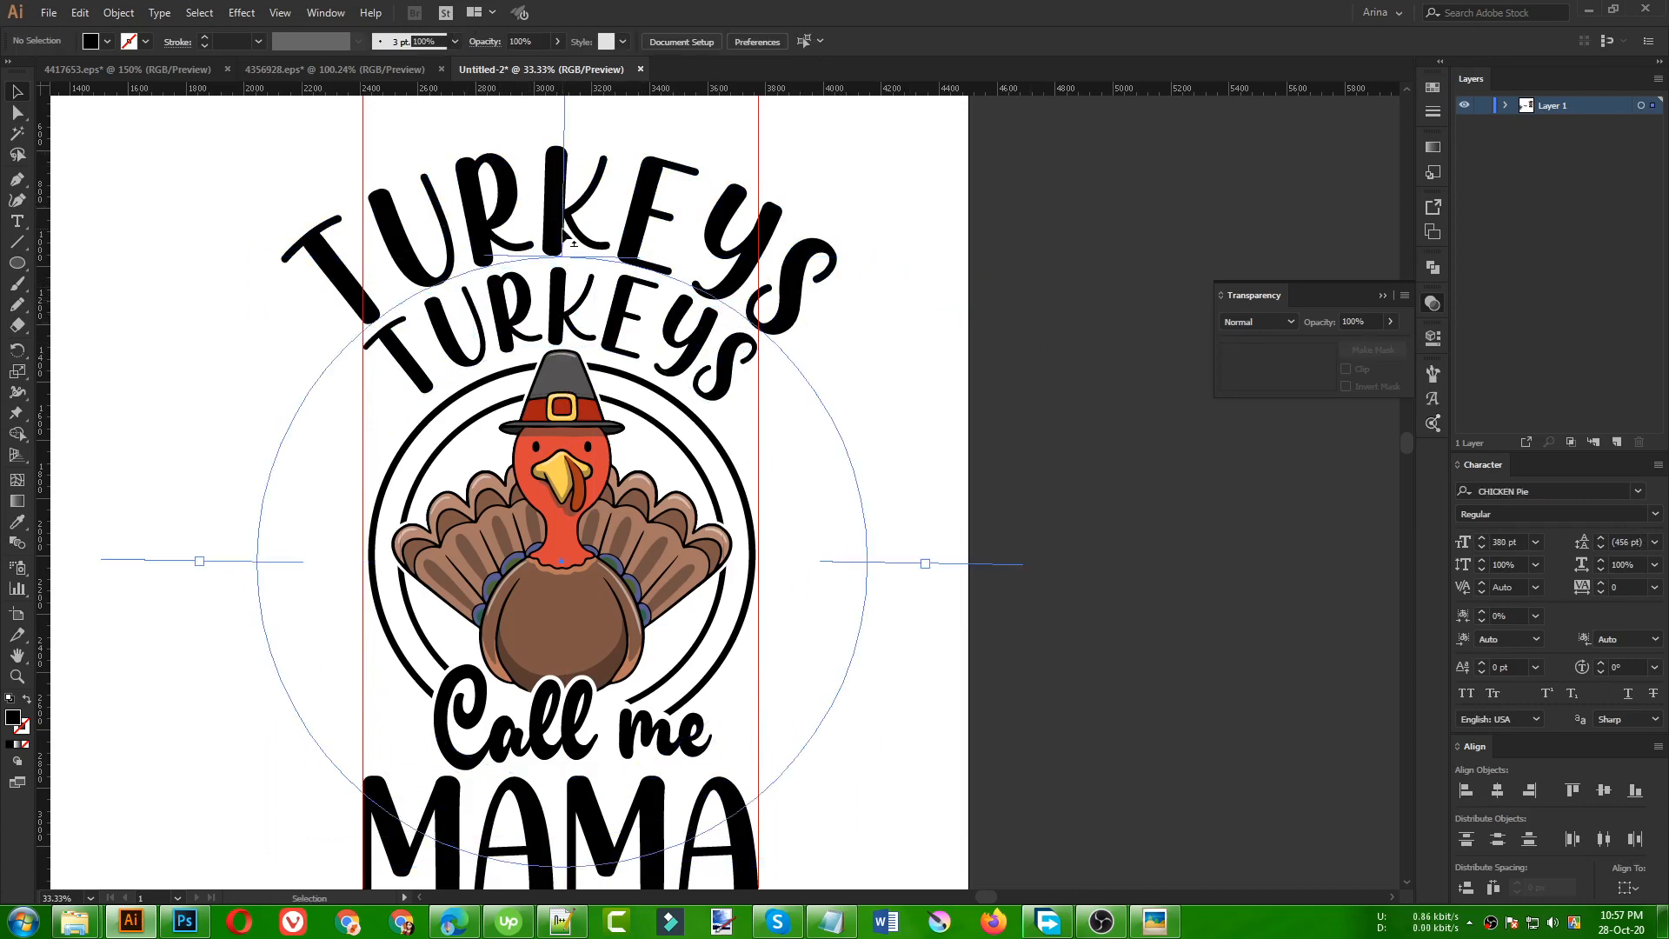
key(t)
double_click(572, 239)
text(My Favorite)
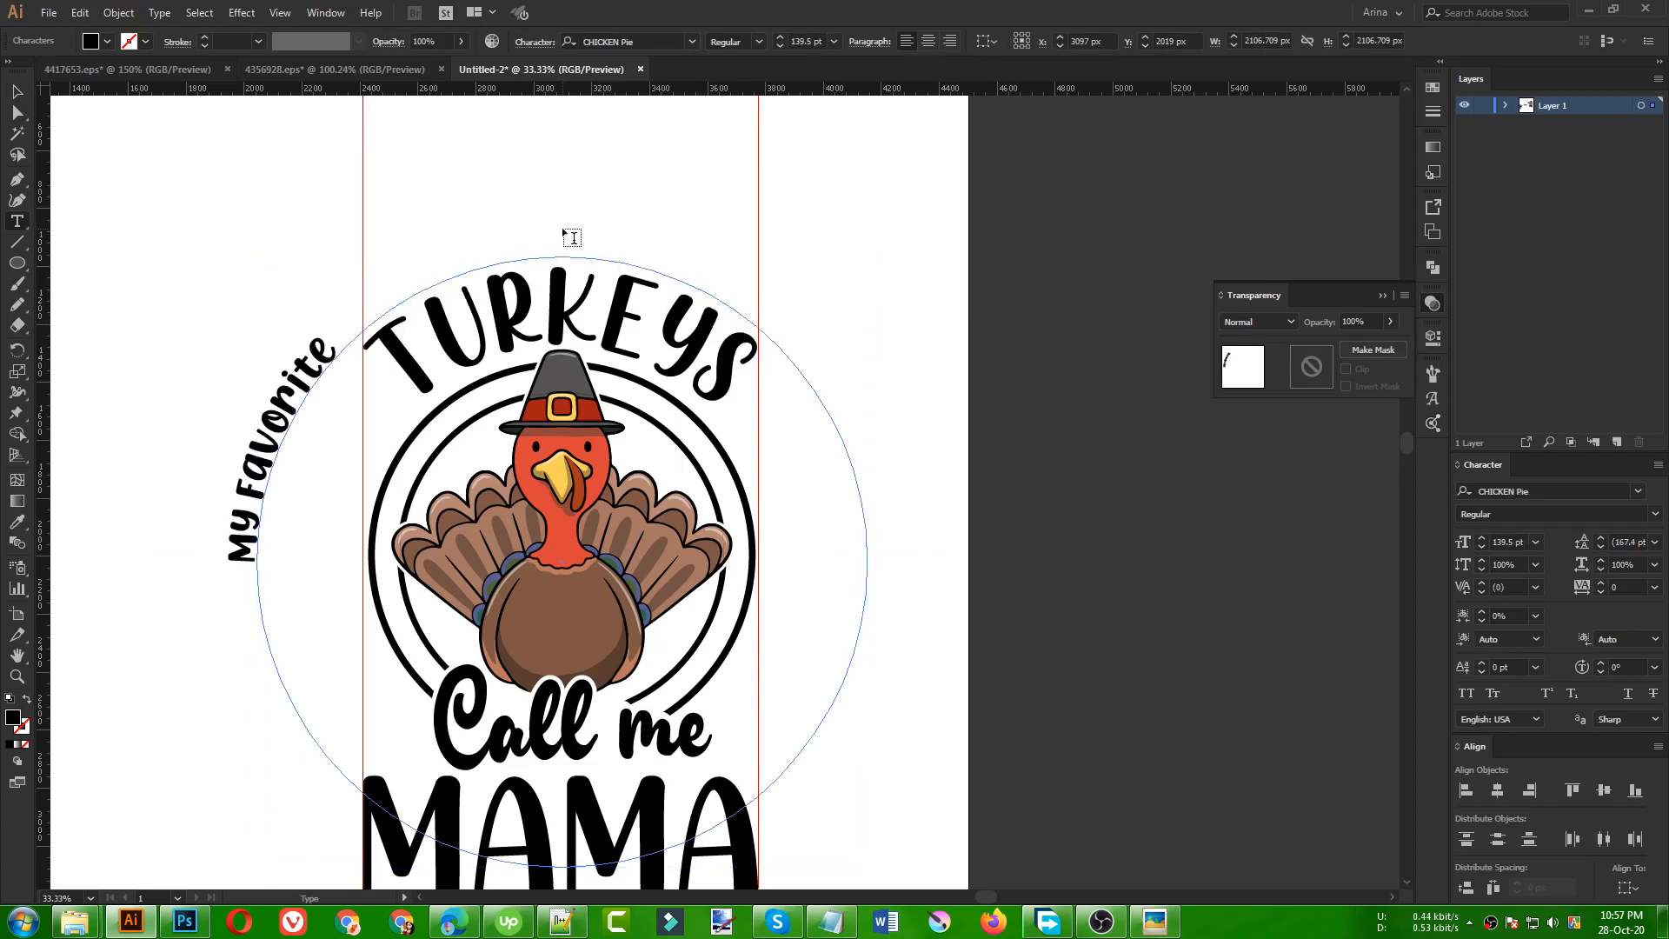
- Centre-align the circular My Favorite text so it arches above TURKEYS, and set its font size to 170 pt
click(16, 91)
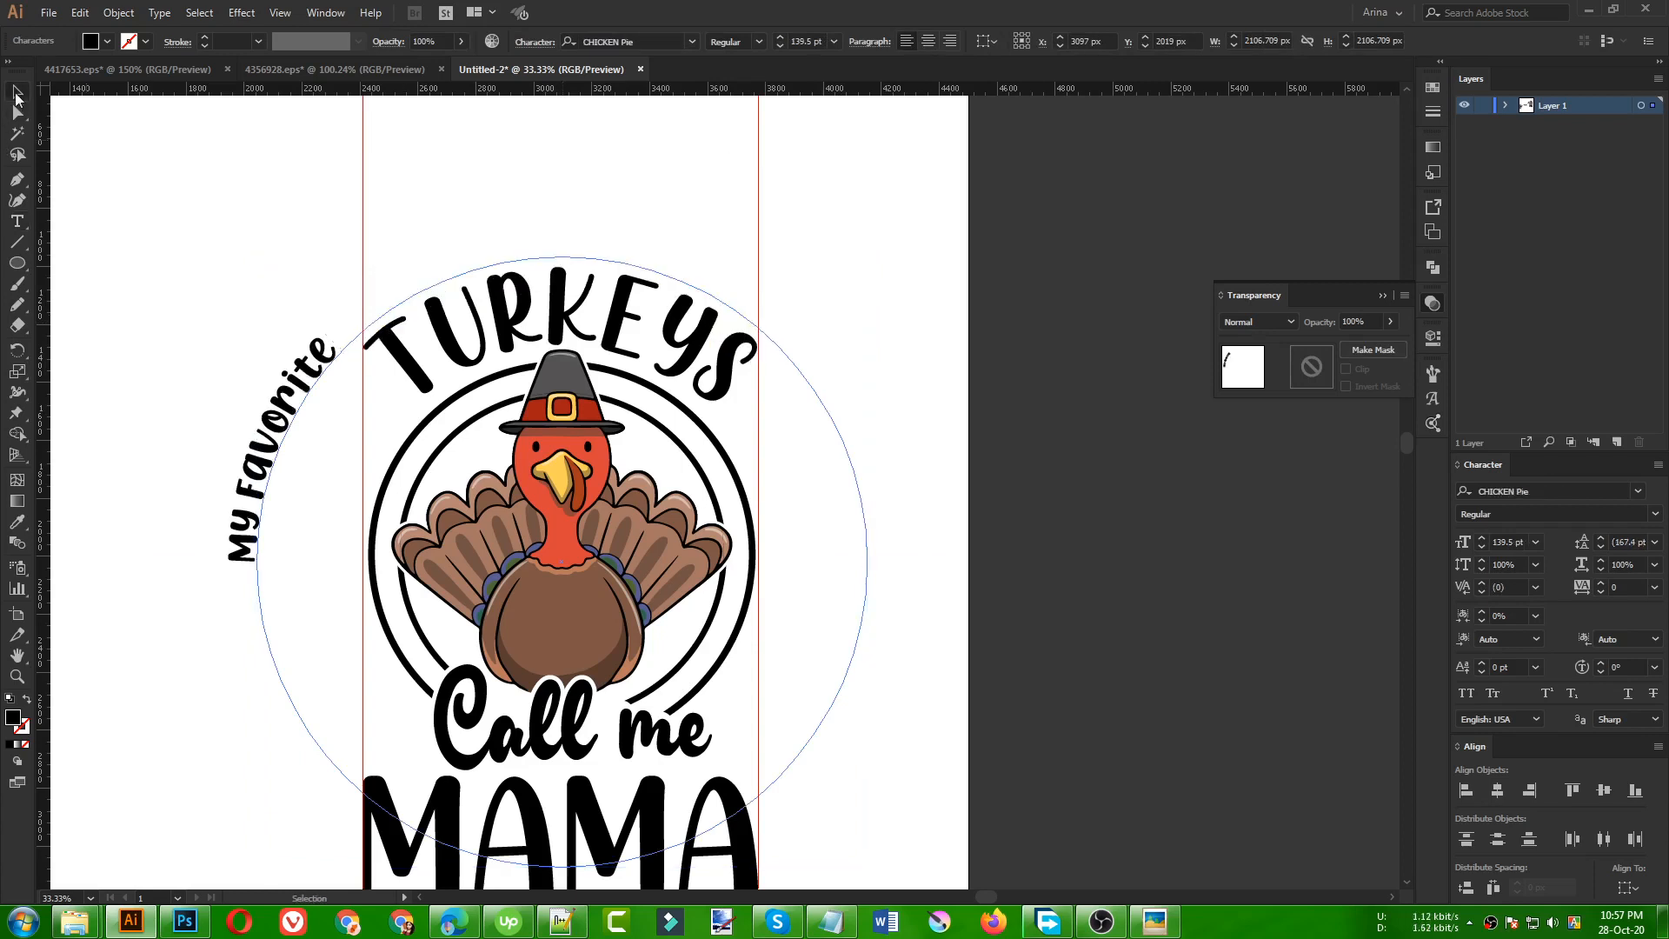
click(929, 42)
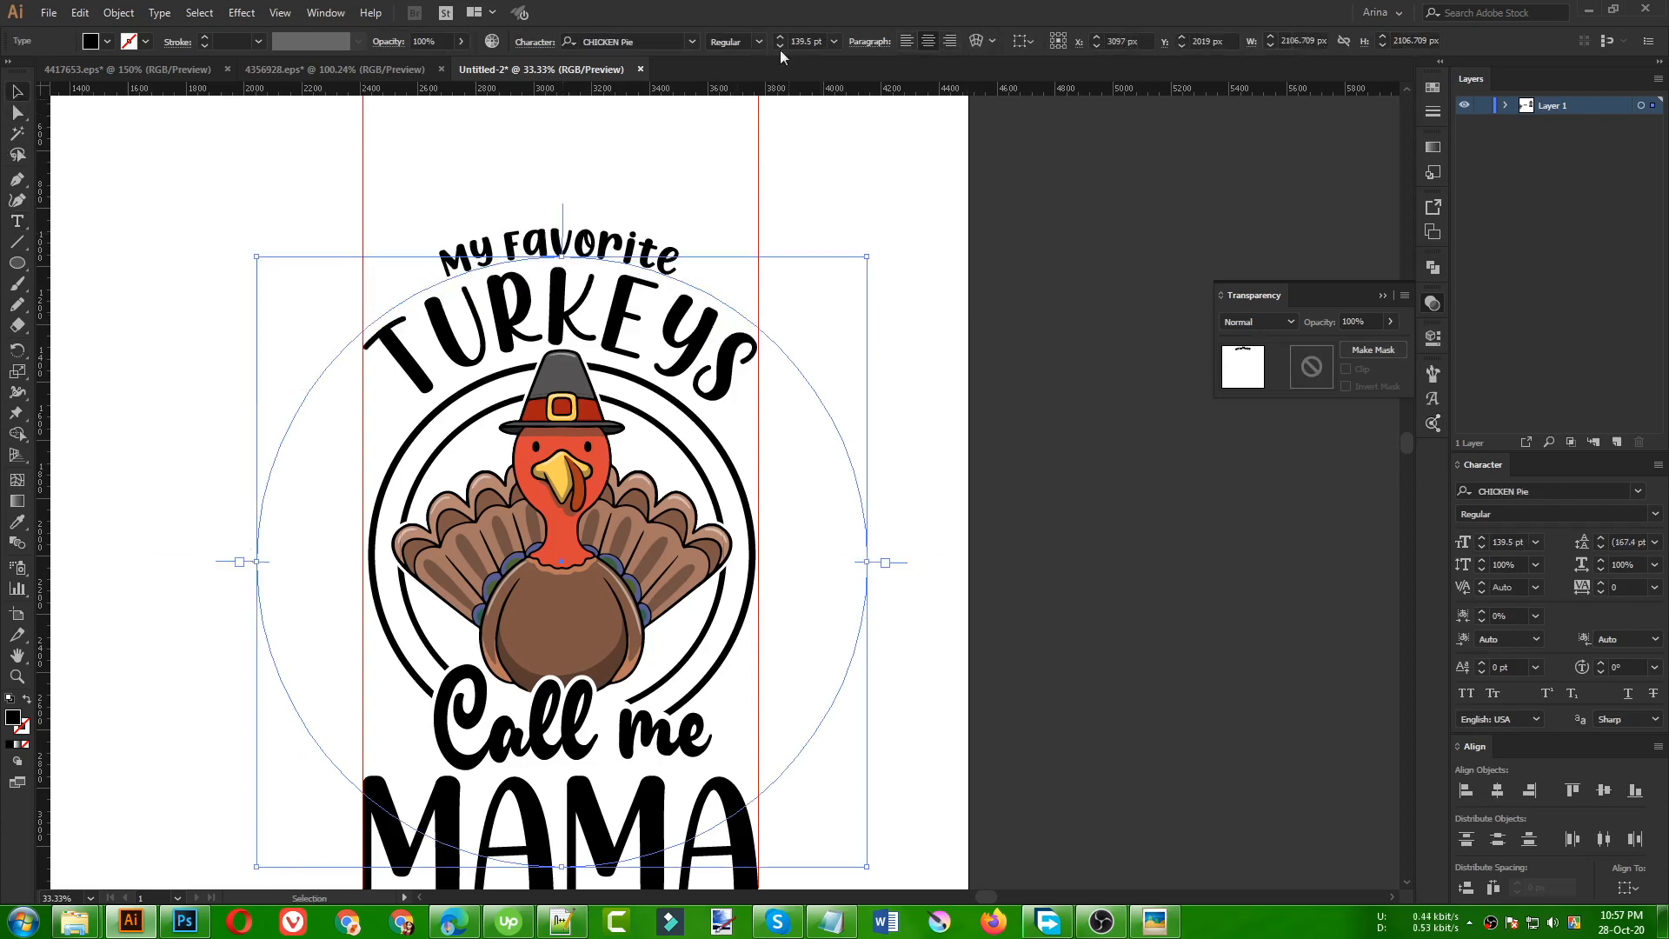
scroll(802, 42, up, 5)
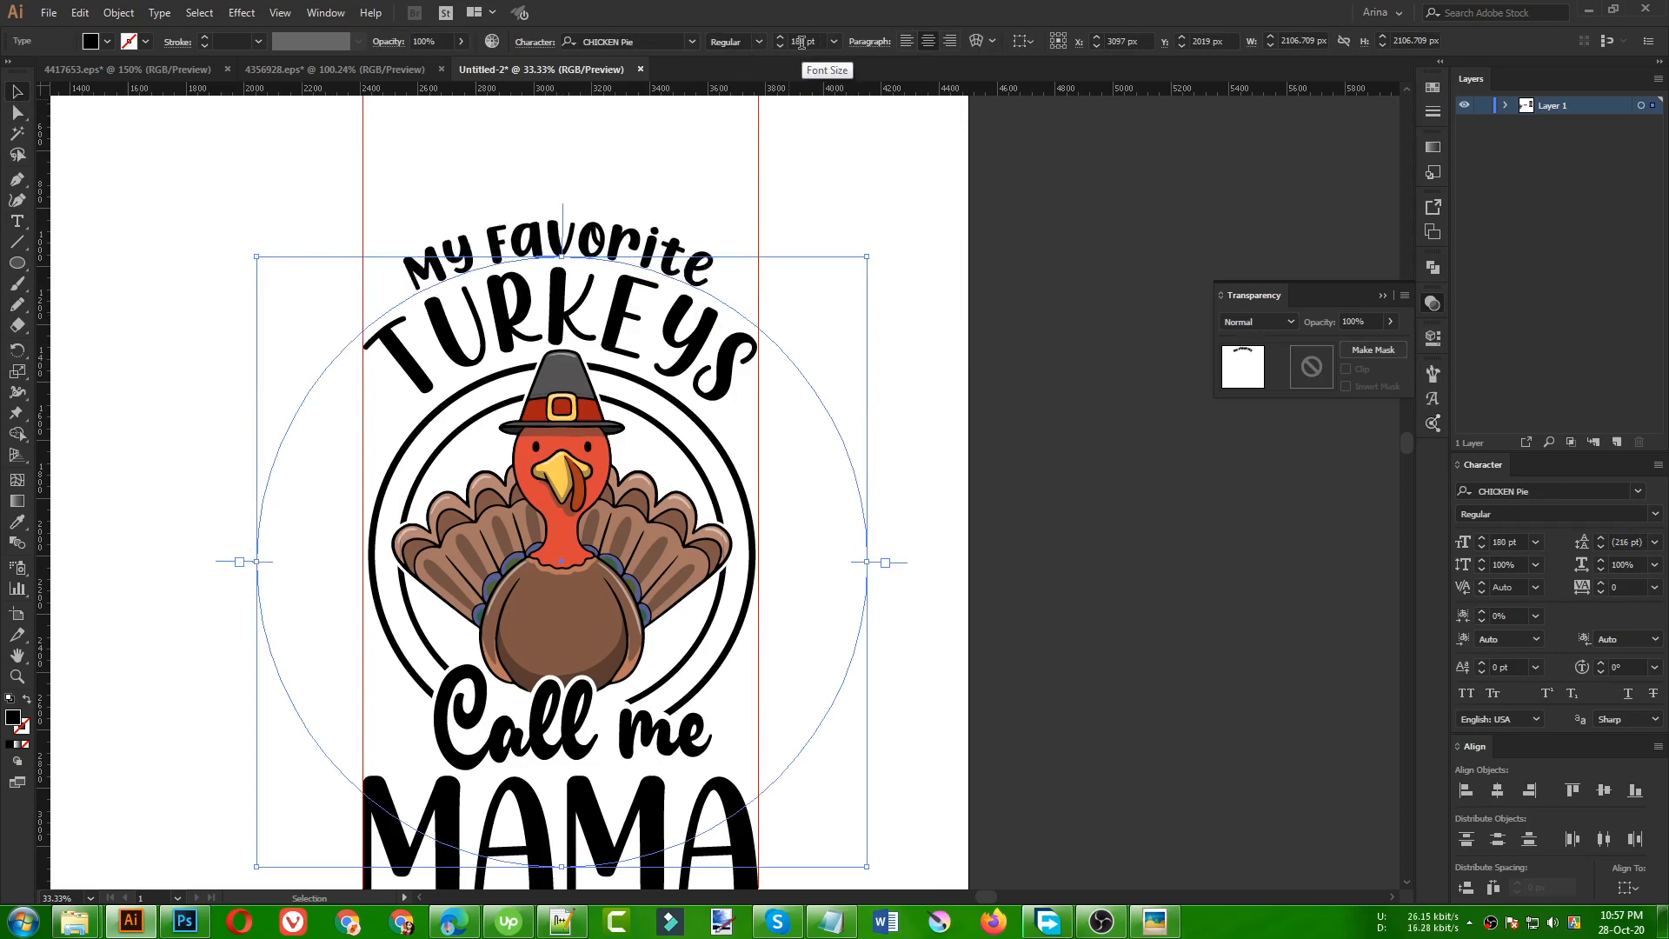
scroll(802, 42, down, 1)
click(655, 155)
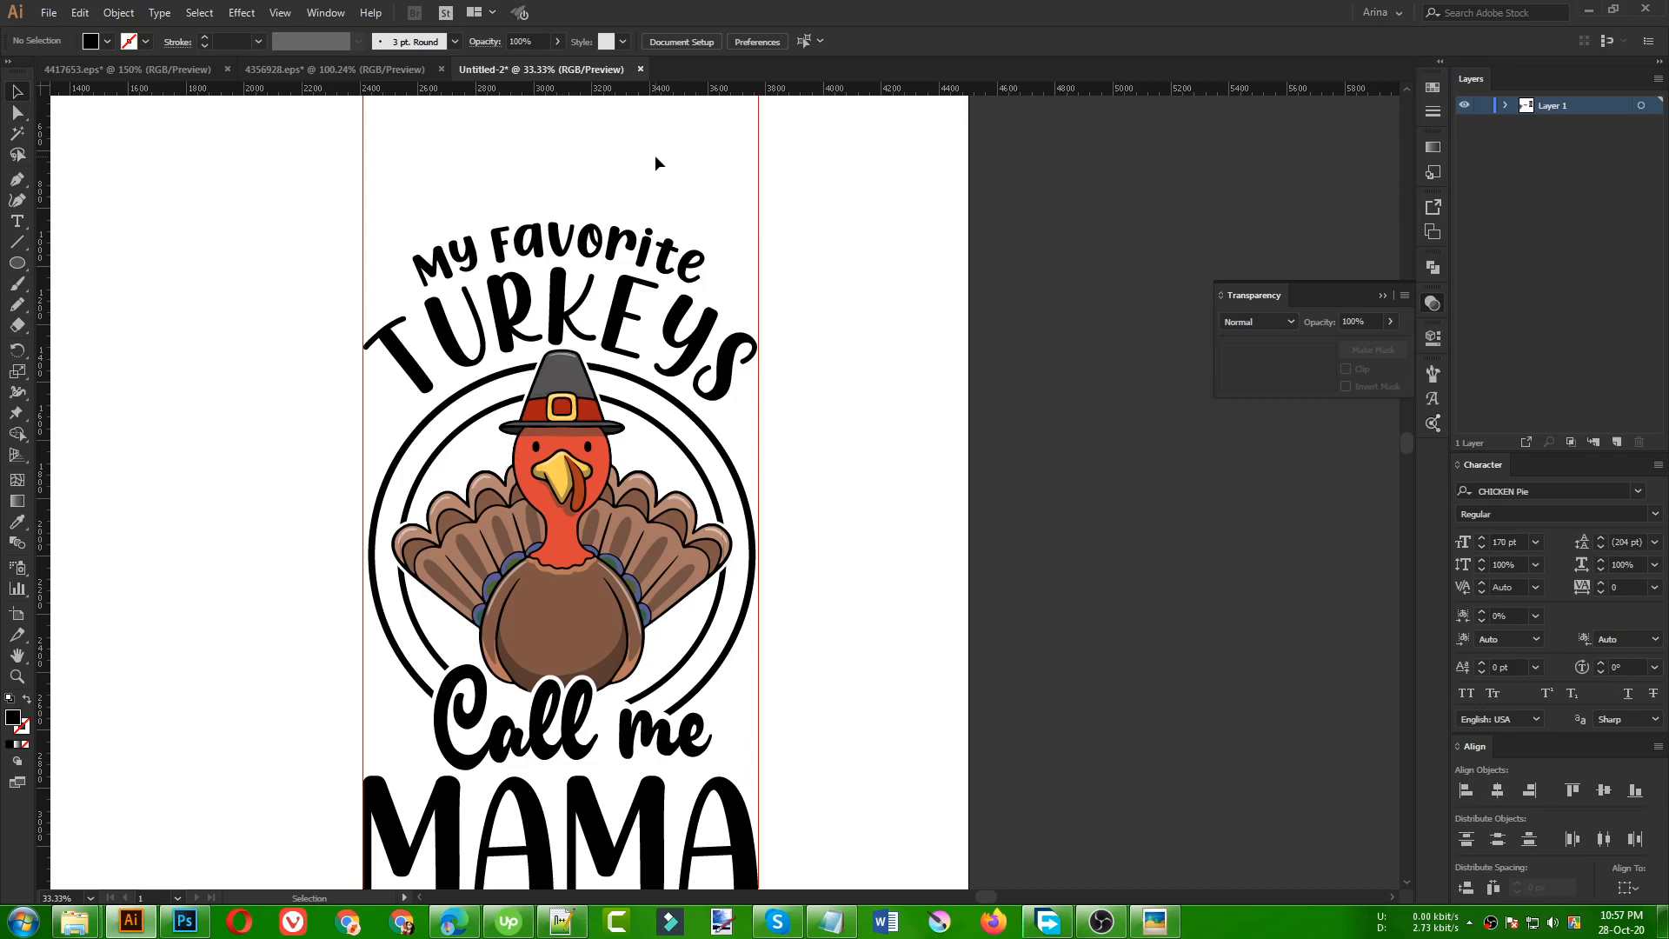
- Check the 4356928.eps illustration, and select the background rectangle in the 4417653.eps turkey illustration
scroll(654, 154, down, 1)
scroll(503, 465, down, 1)
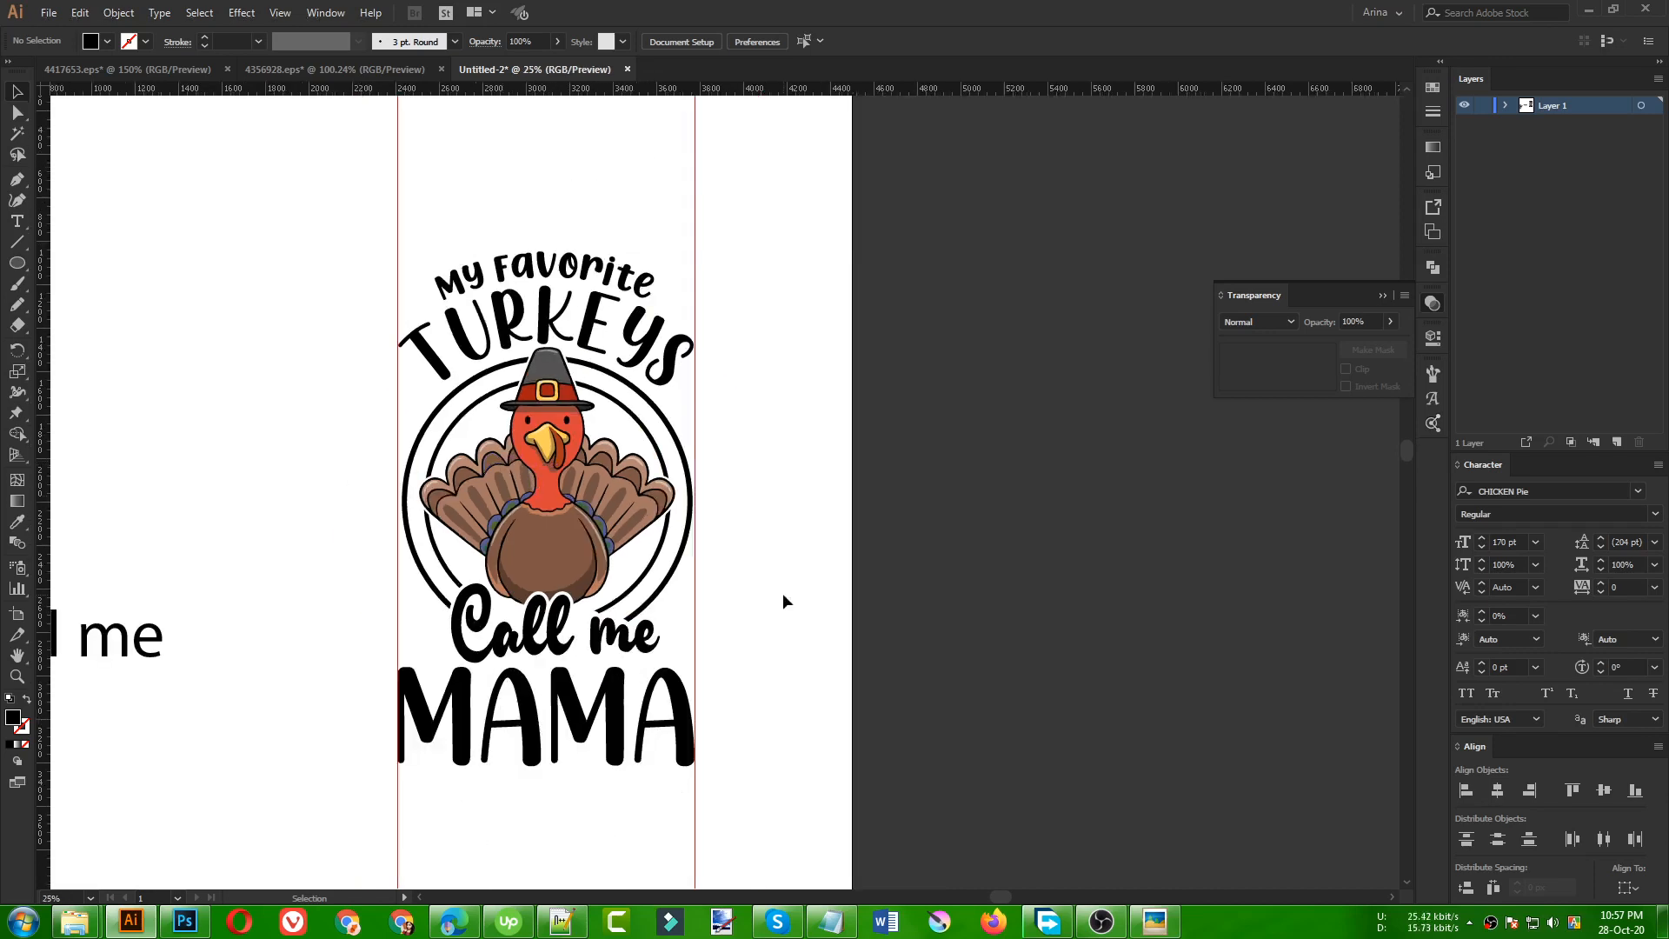
scroll(783, 592, up, 1)
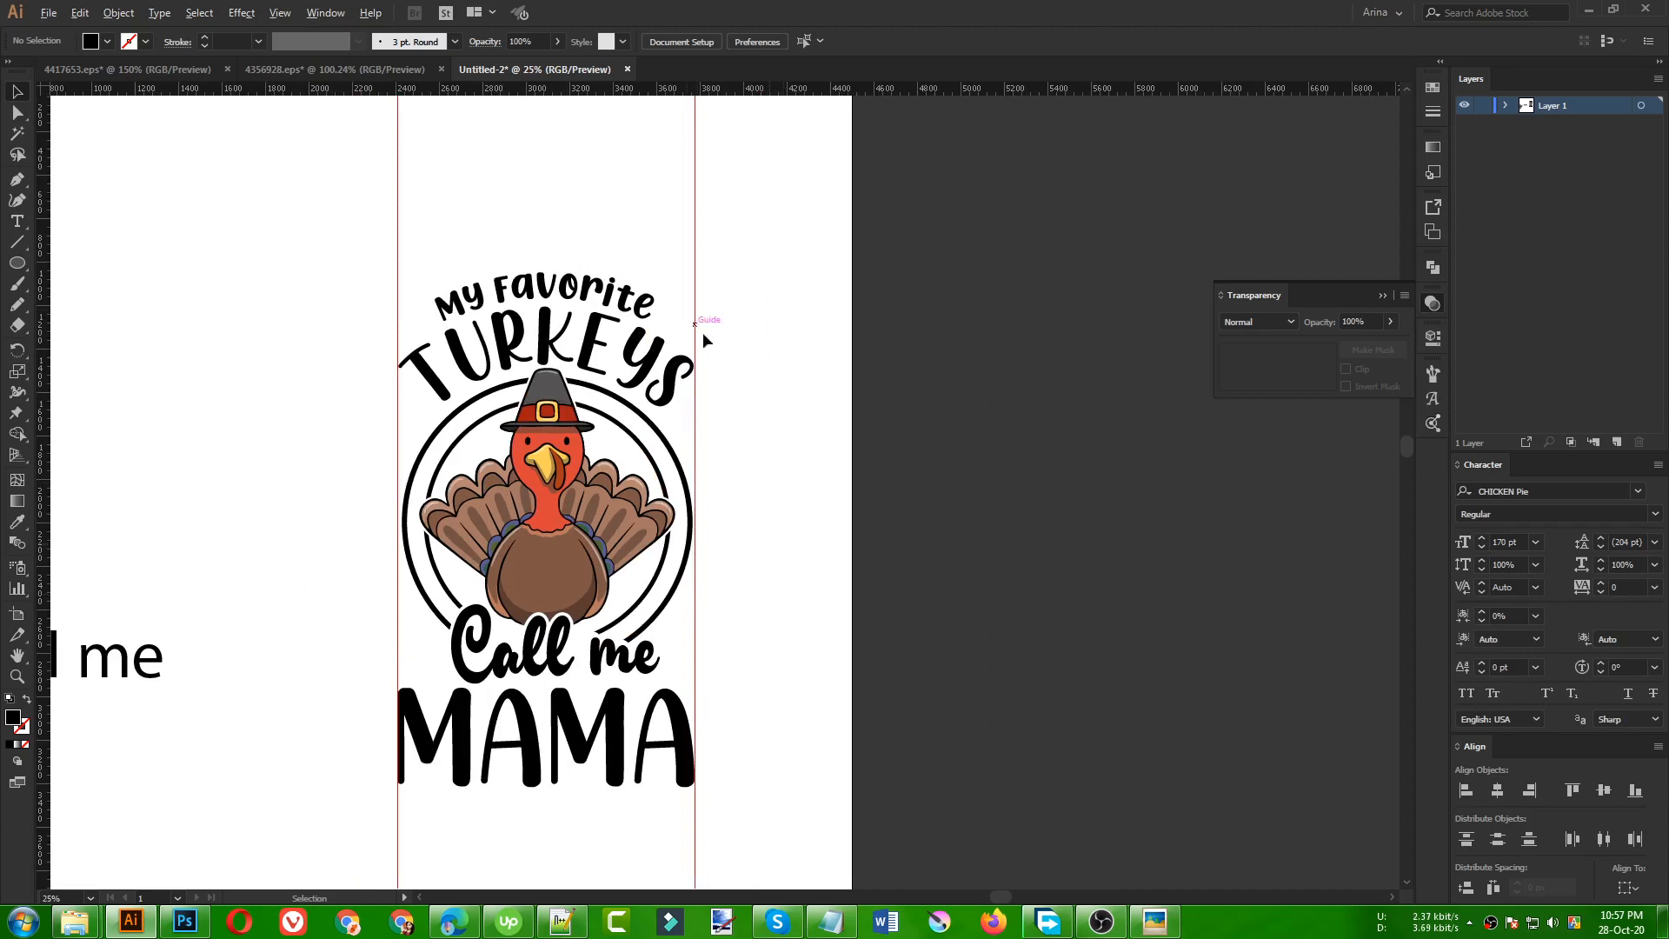
scroll(685, 307, up, 1)
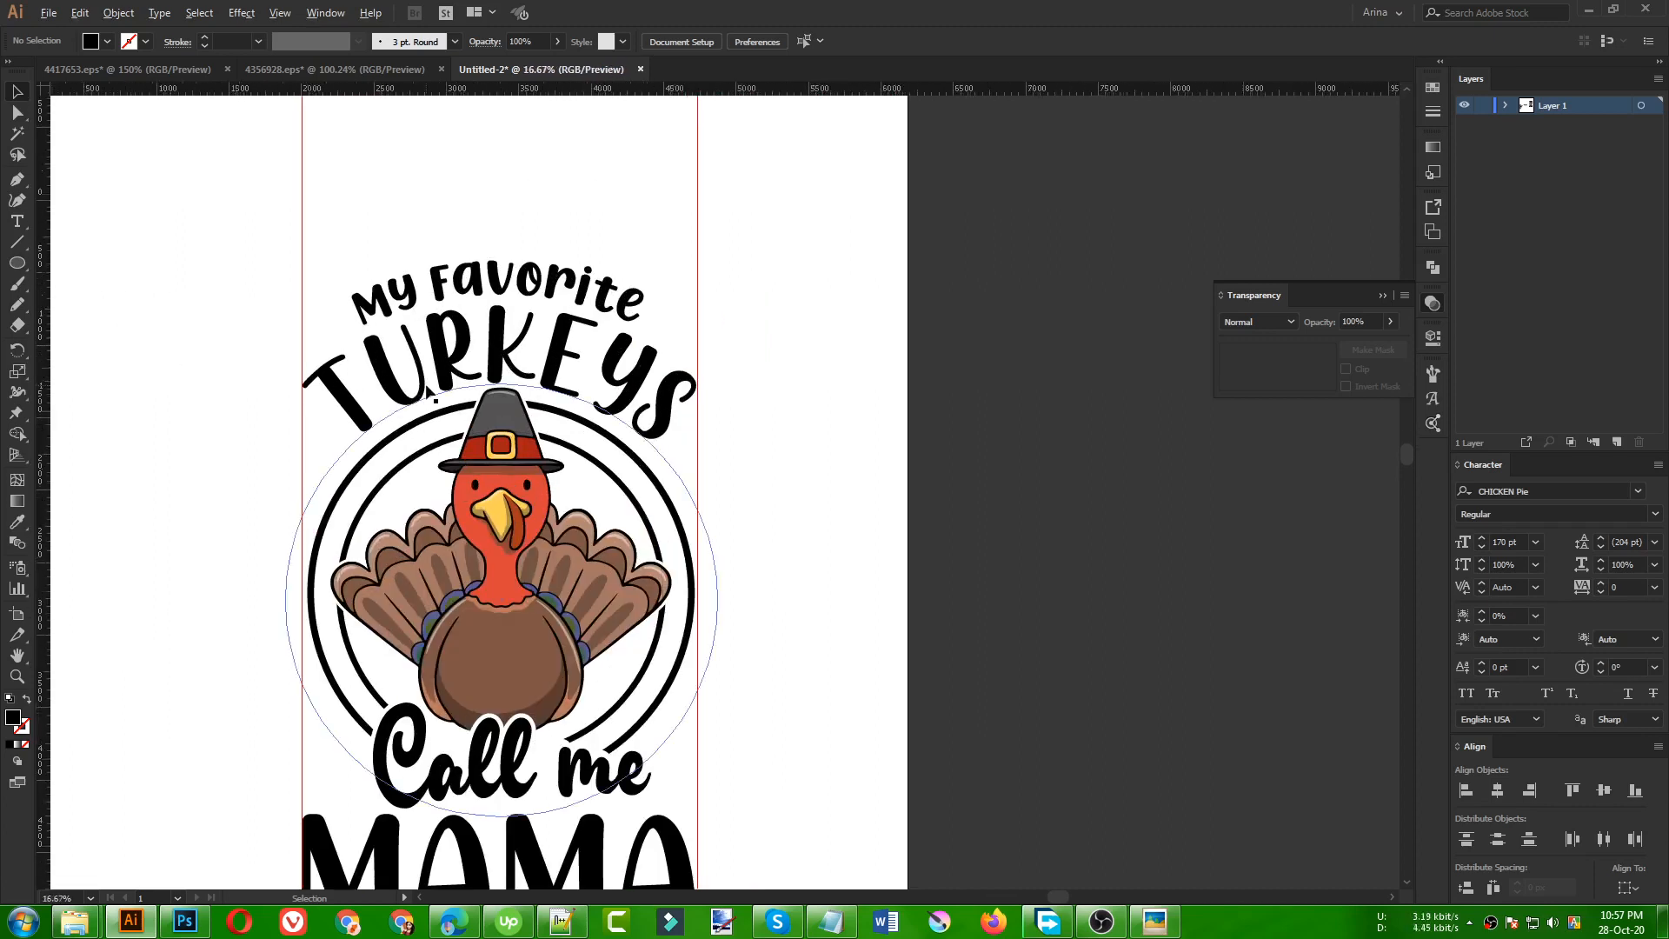
scroll(250, 318, down, 2)
click(279, 69)
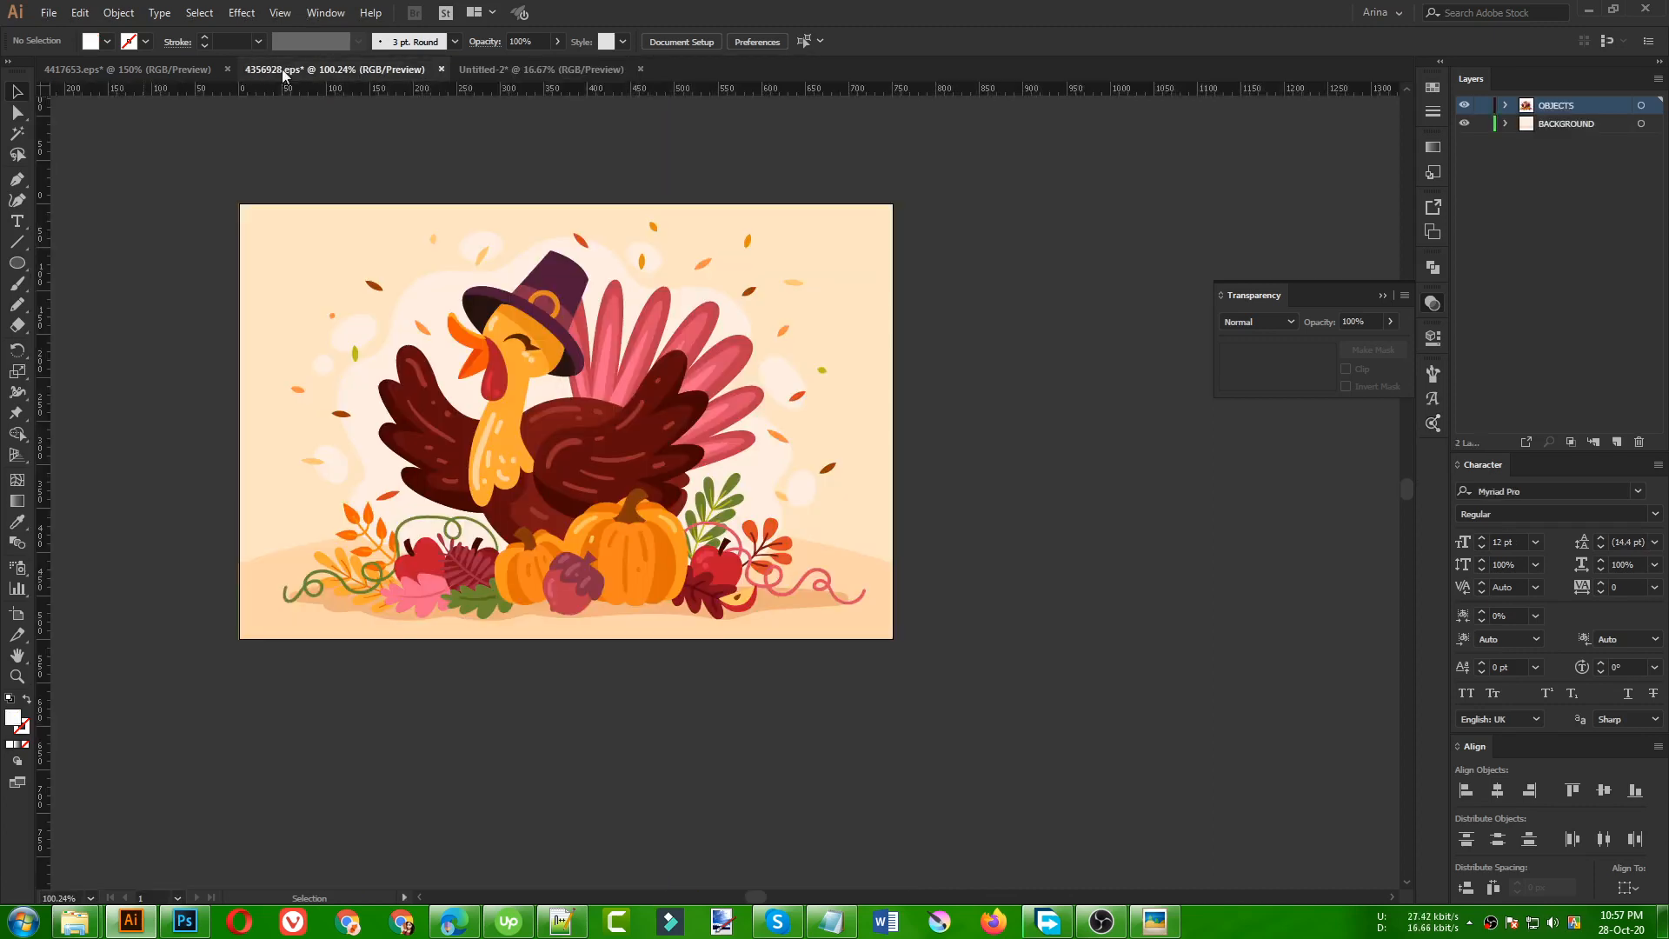
click(106, 70)
click(760, 818)
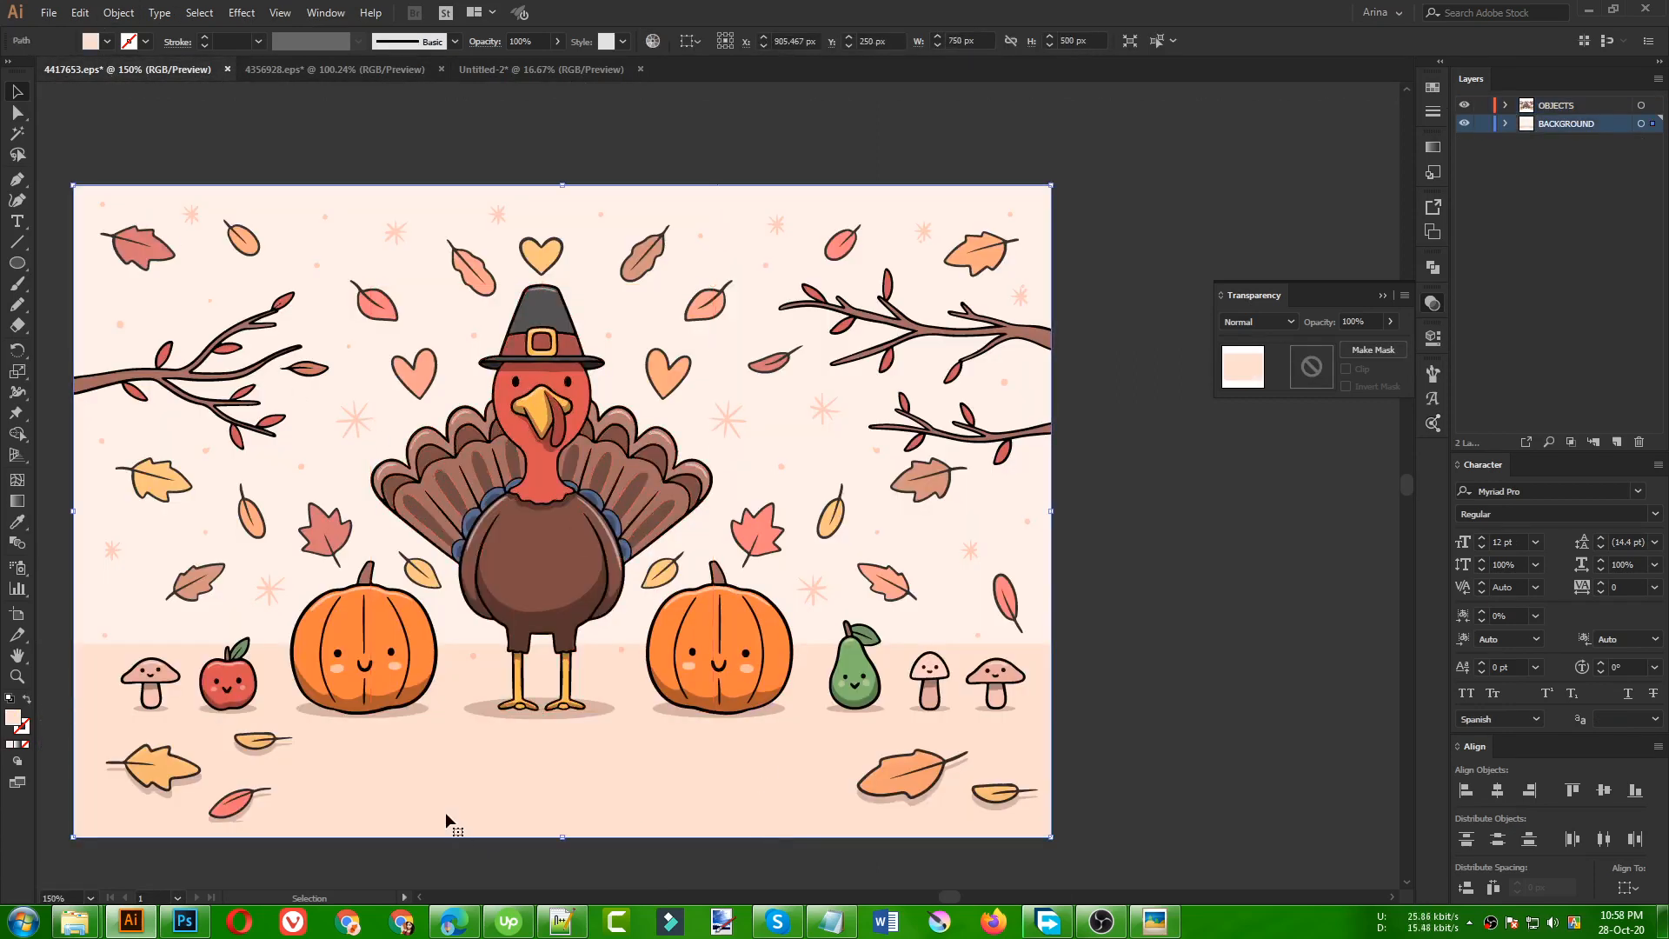
- Delete the selected background rectangle in the turkey illustration and isolate the group containing the scattered leaves
key(Delete)
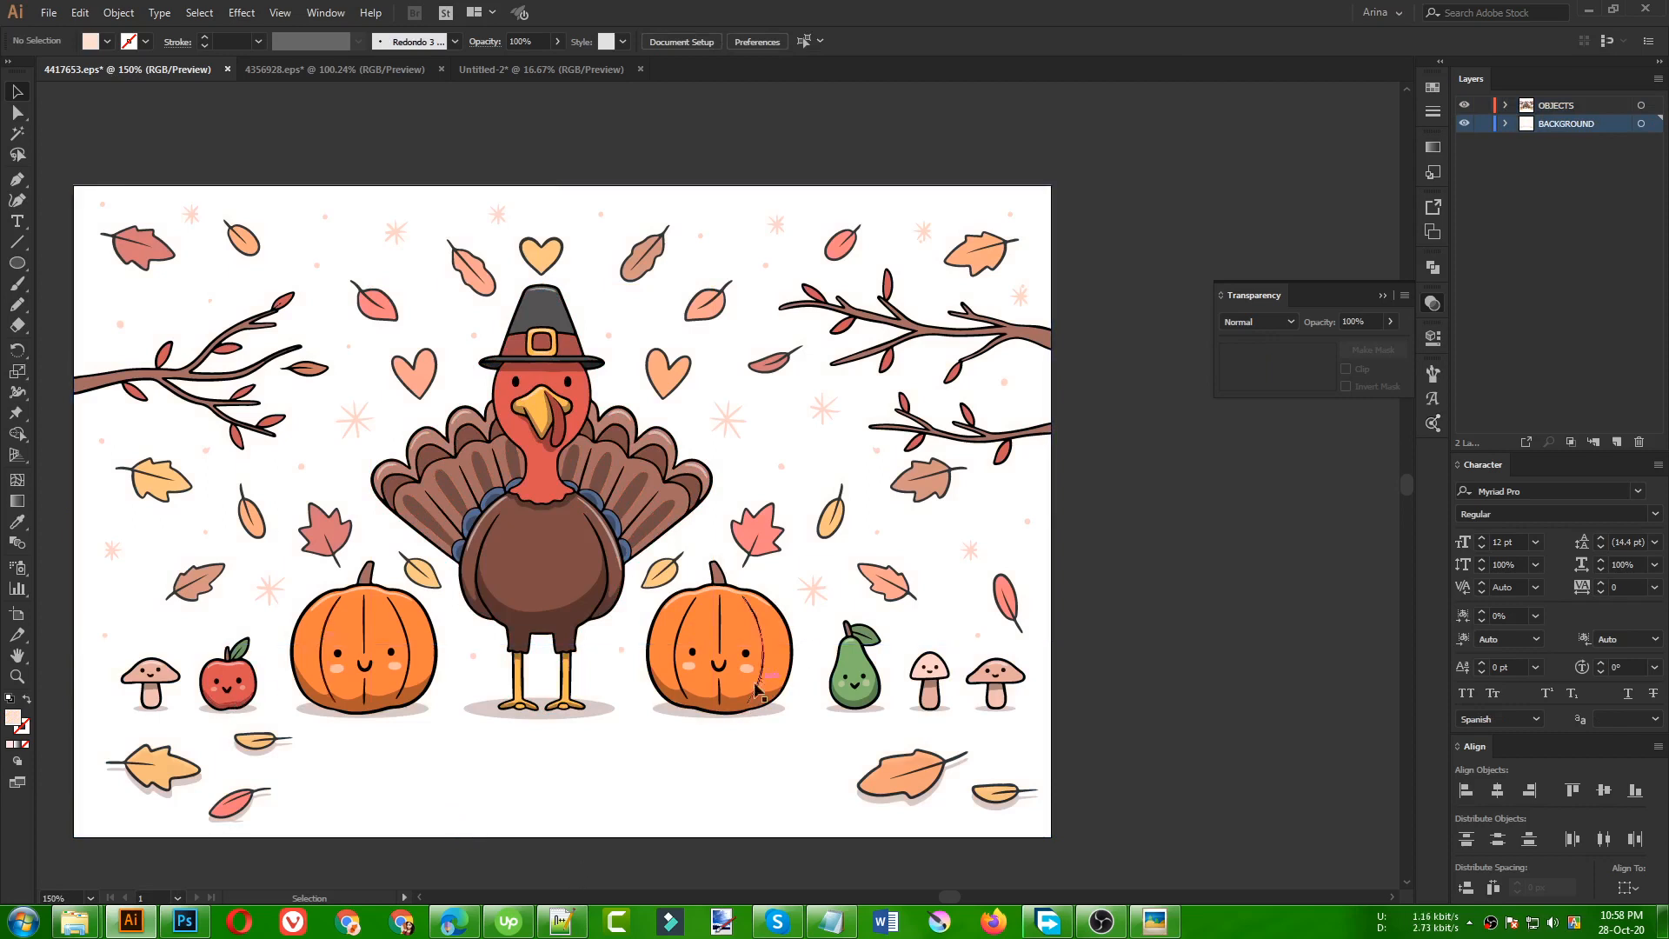
click(765, 552)
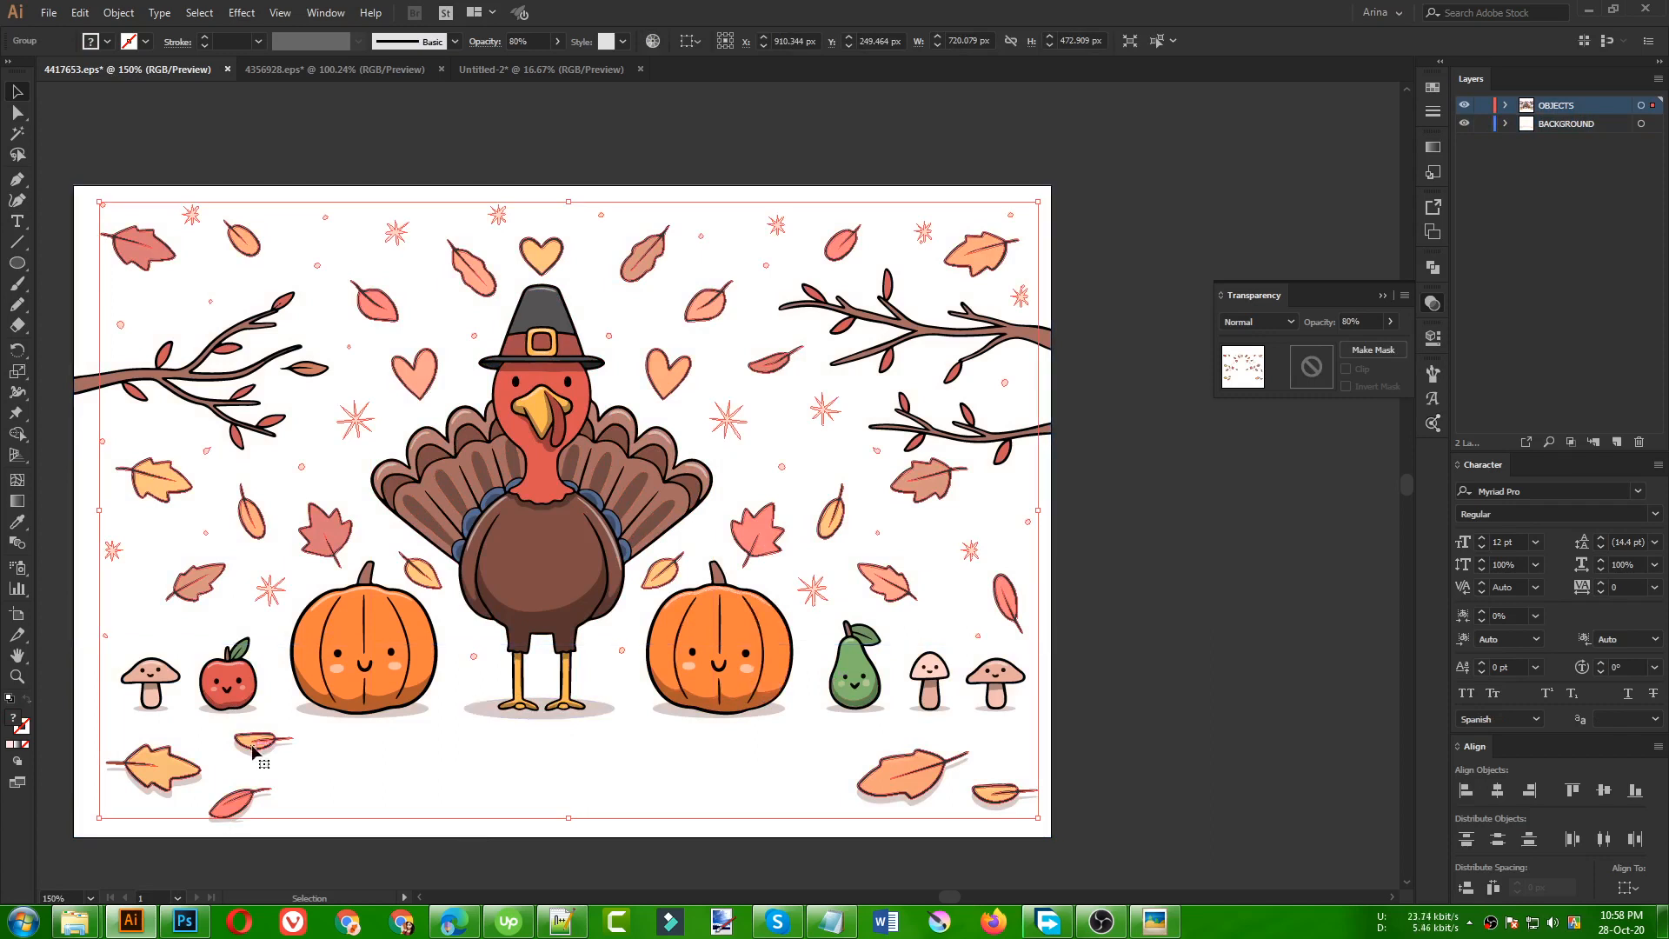
double_click(337, 544)
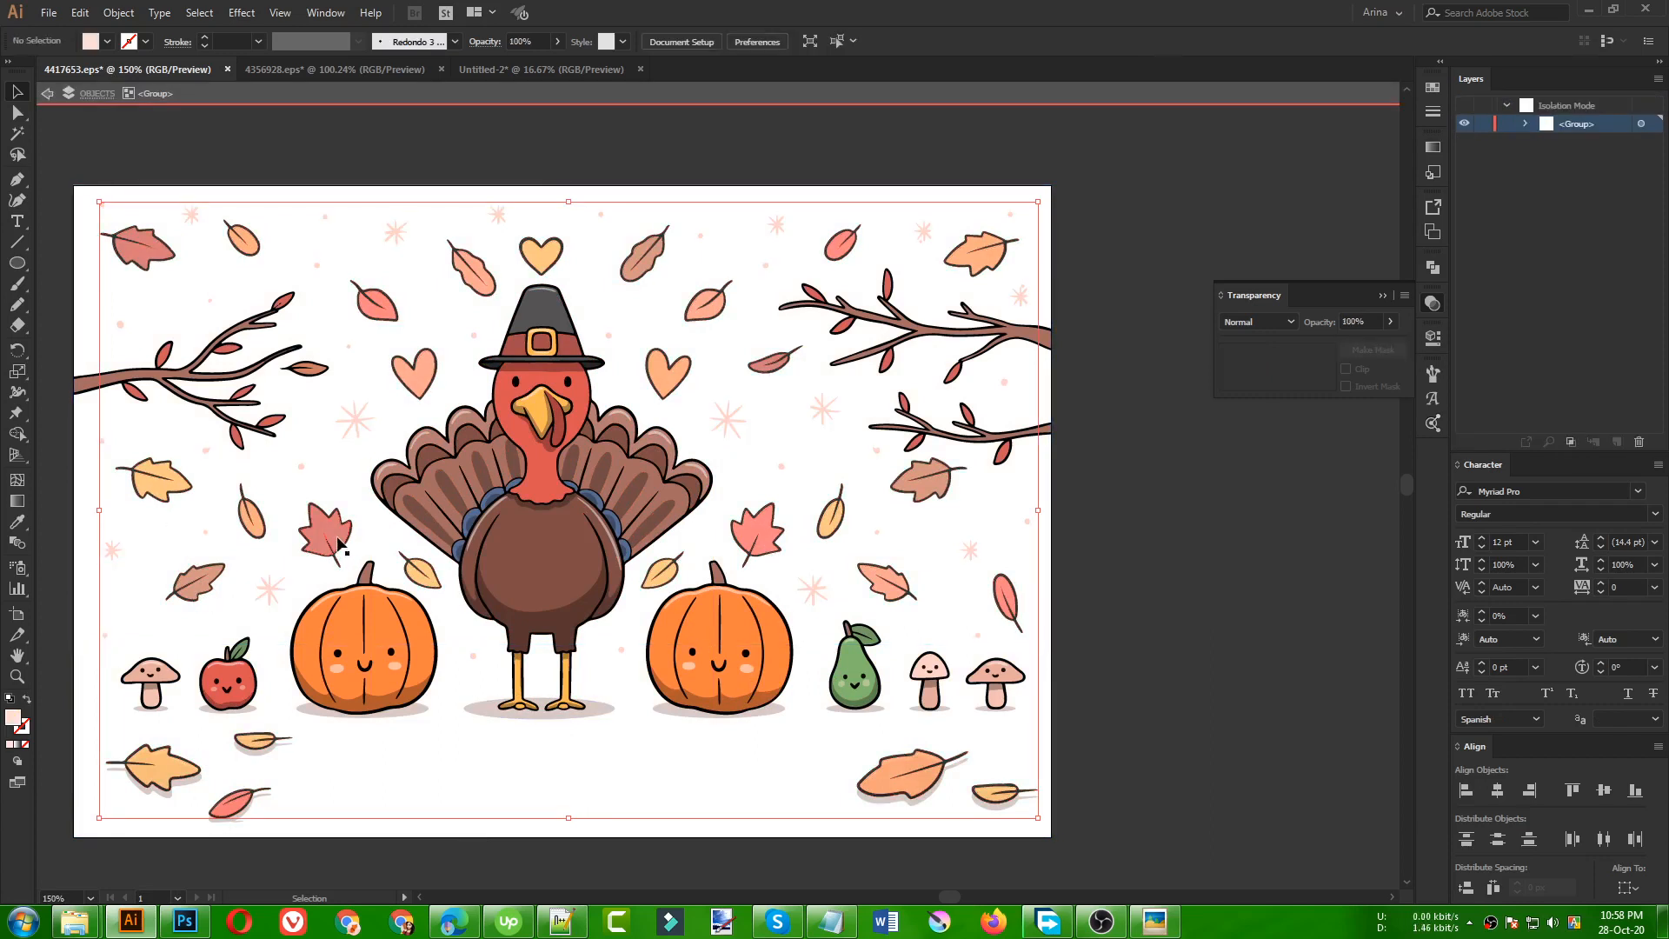
- Select only the red fill shape of the maple leaf above the pumpkin beside the apple, for copying
click(338, 543)
shift+click(181, 480)
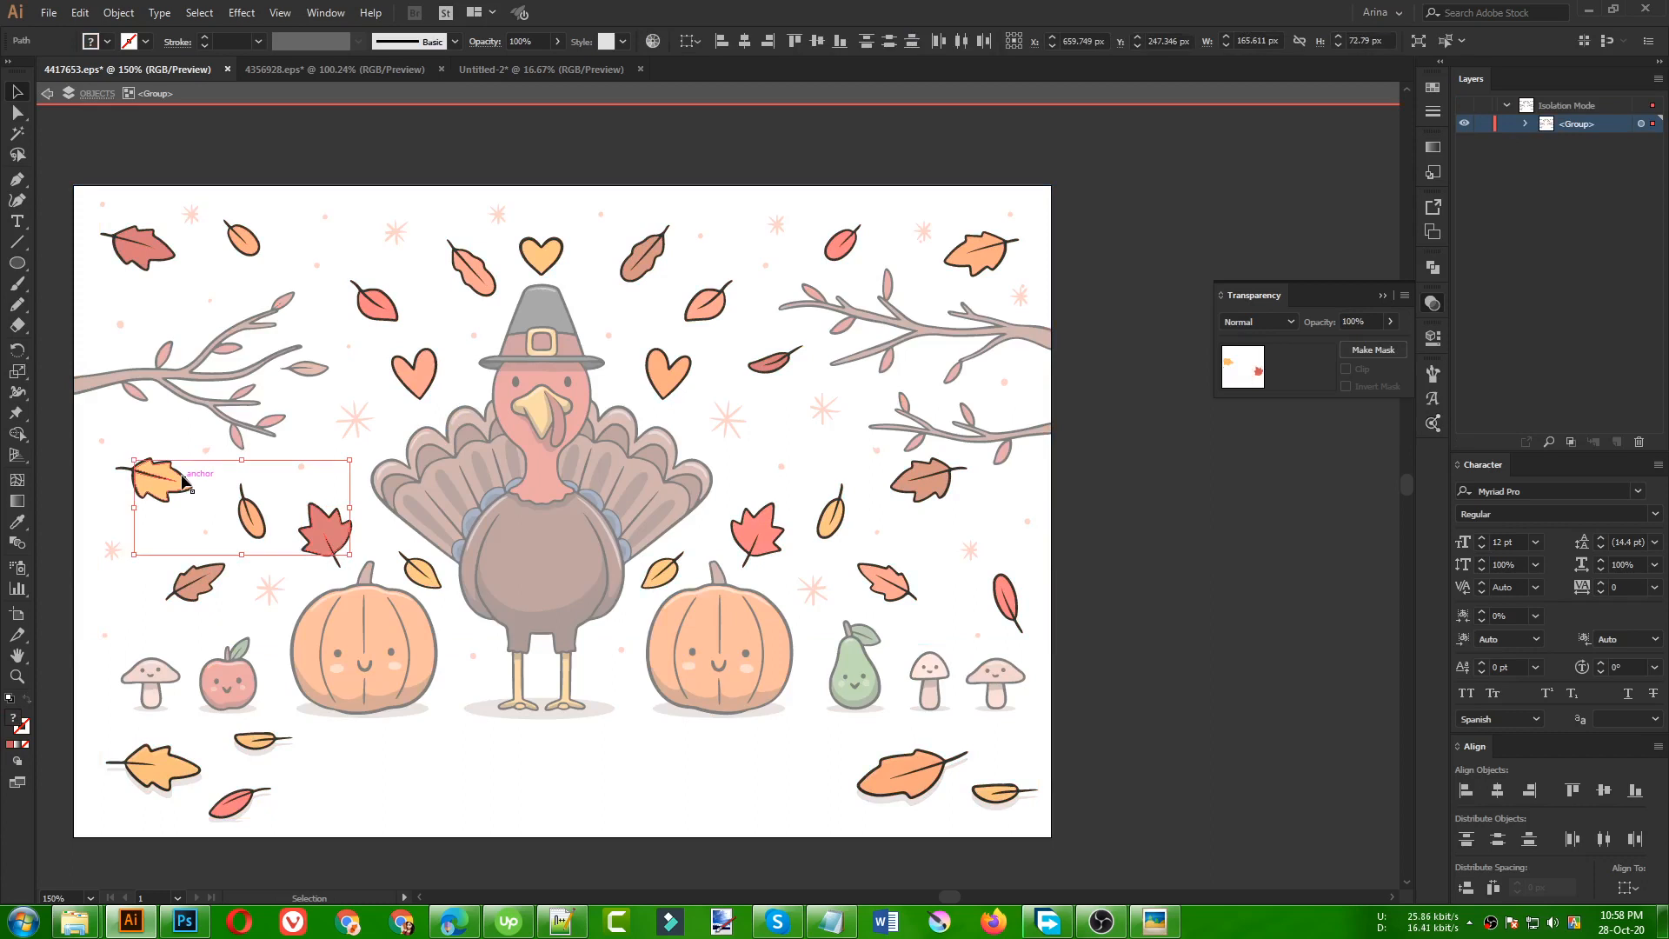
click(327, 529)
click(321, 492)
key(a)
click(333, 533)
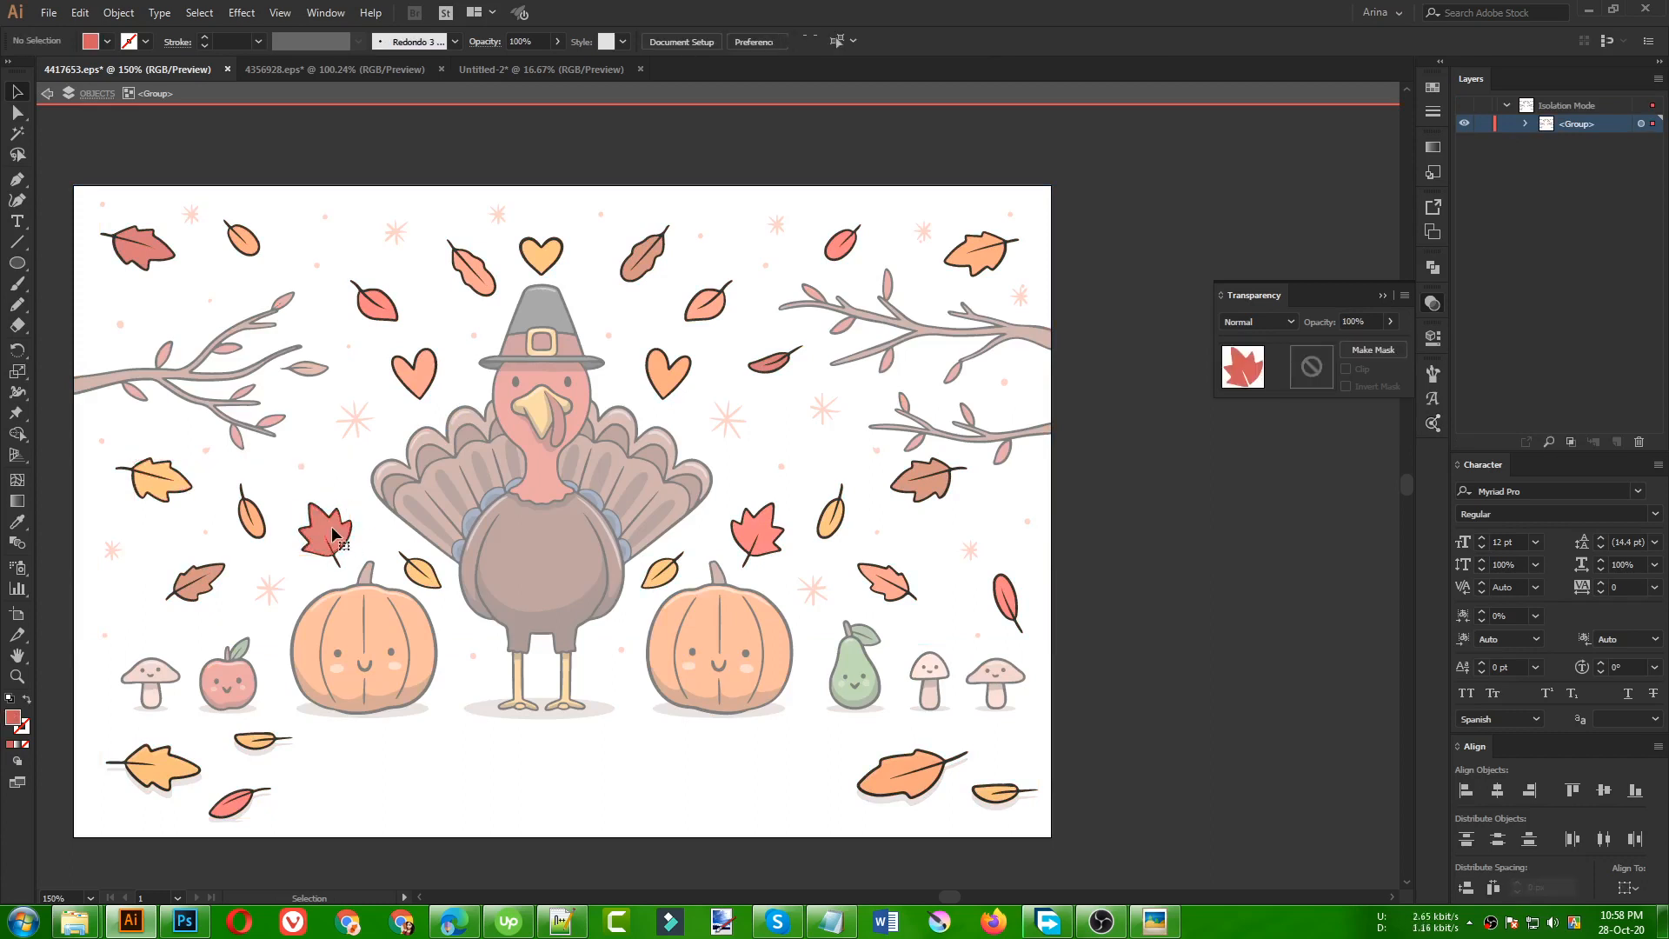
- Place a copy of the red leaf fill in Untitled-2 before the word My, enlarged to about 168 px wide
click(492, 69)
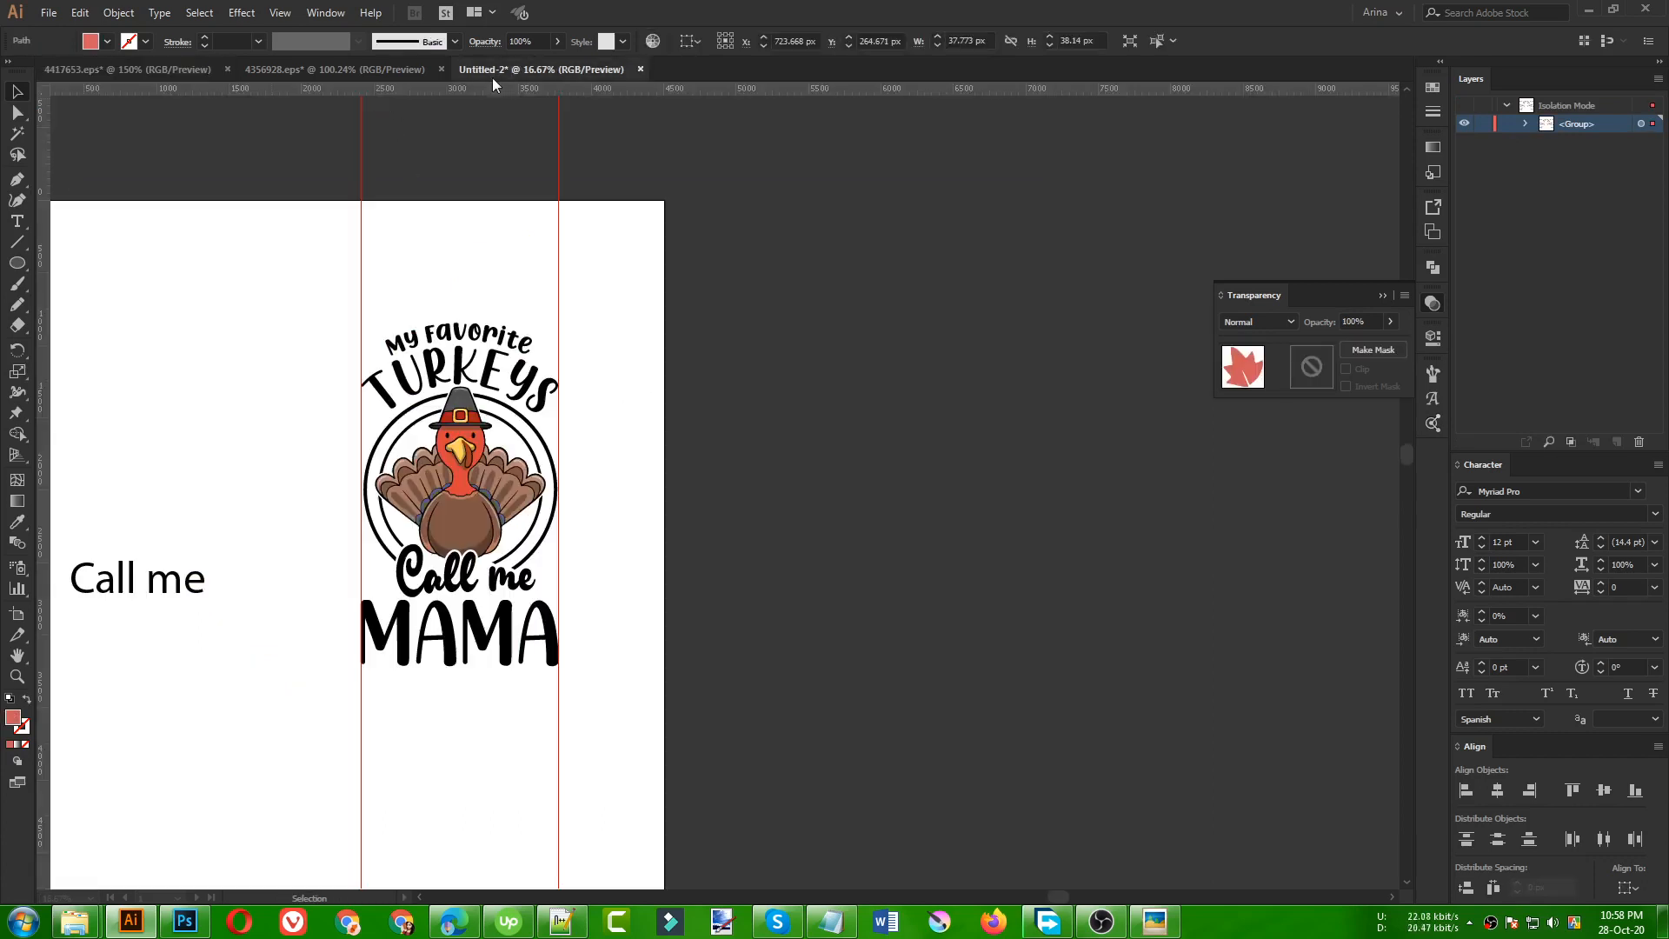
scroll(364, 266, up, 3)
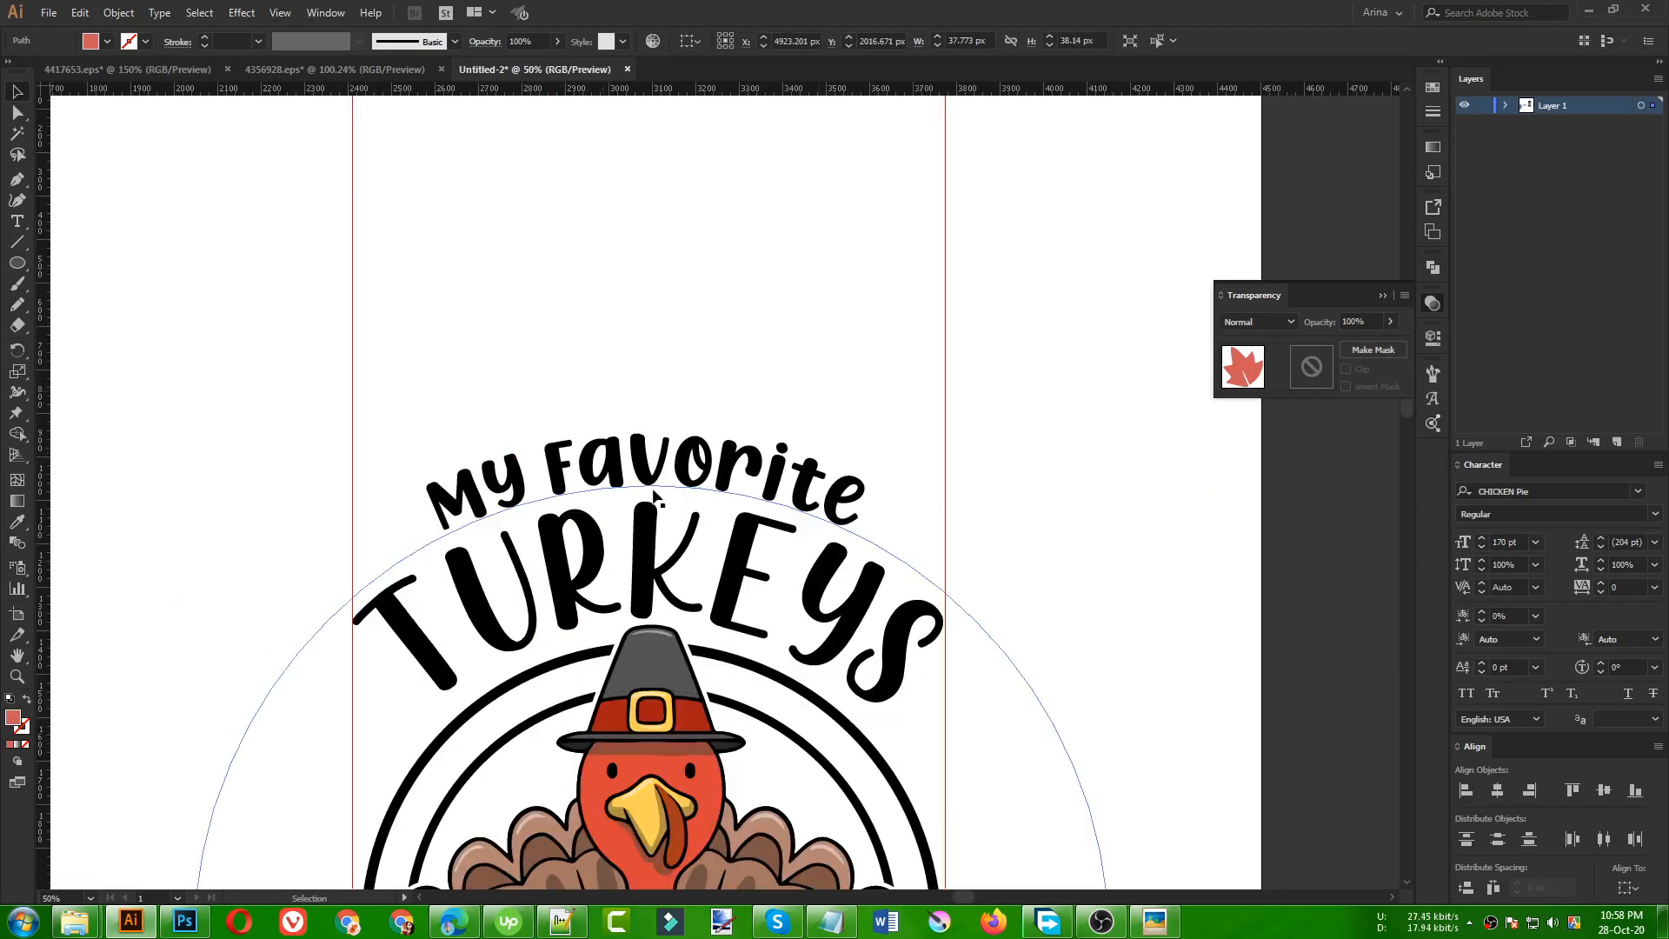
scroll(530, 477, down, 2)
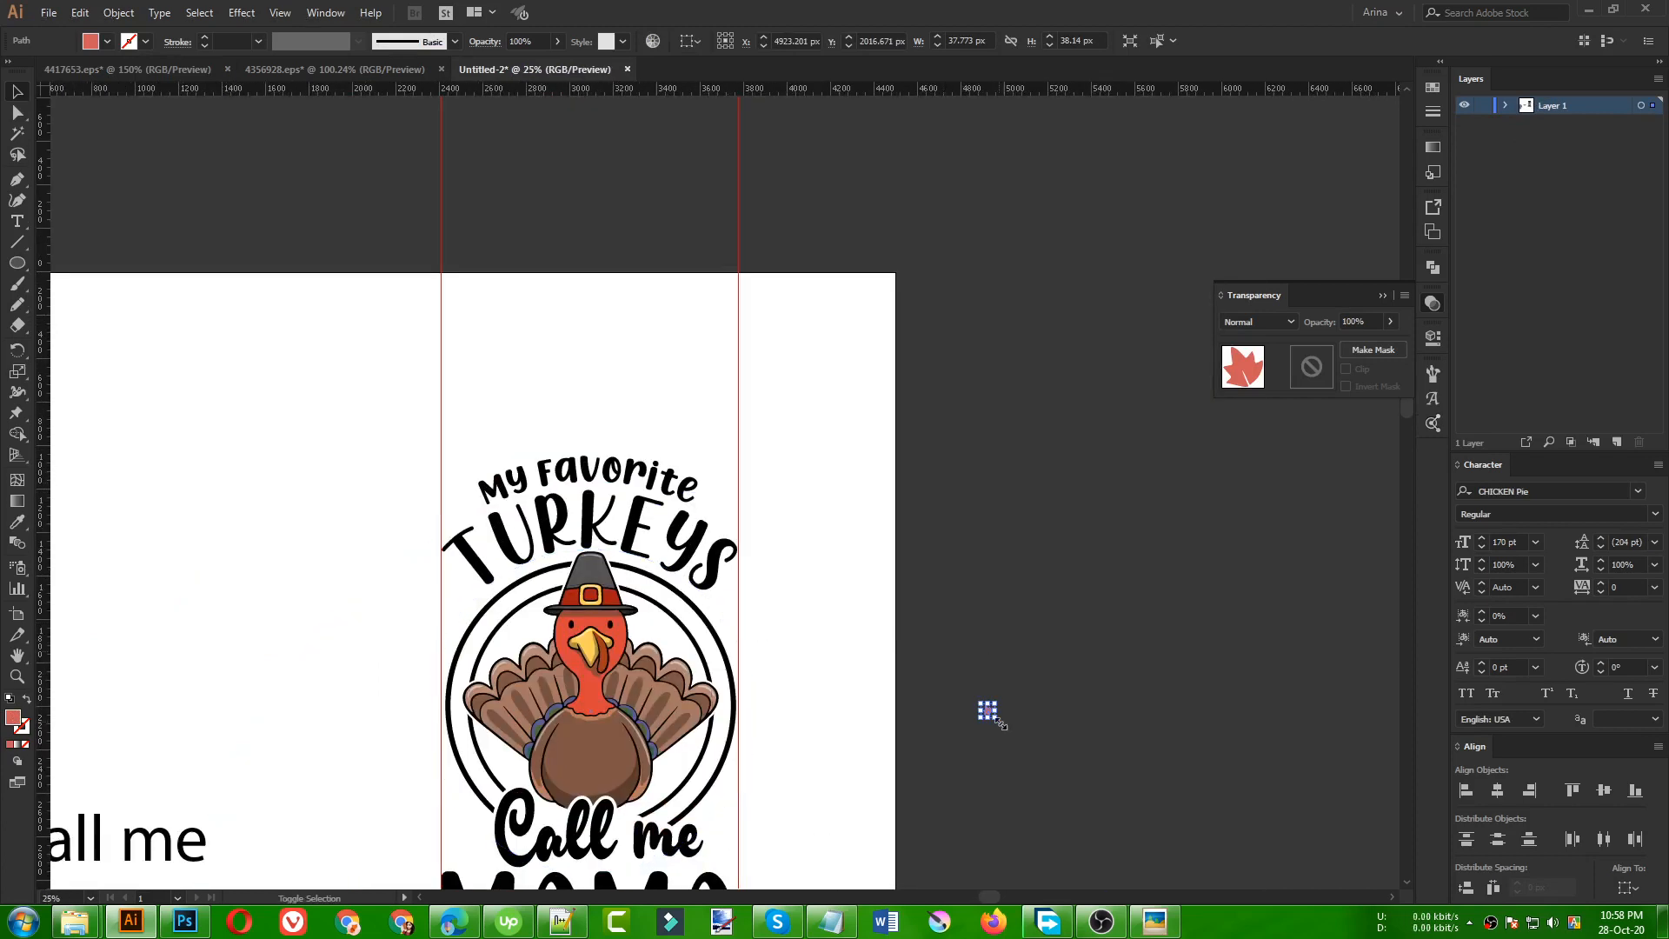
drag(993, 715, 475, 503)
scroll(478, 494, up, 5)
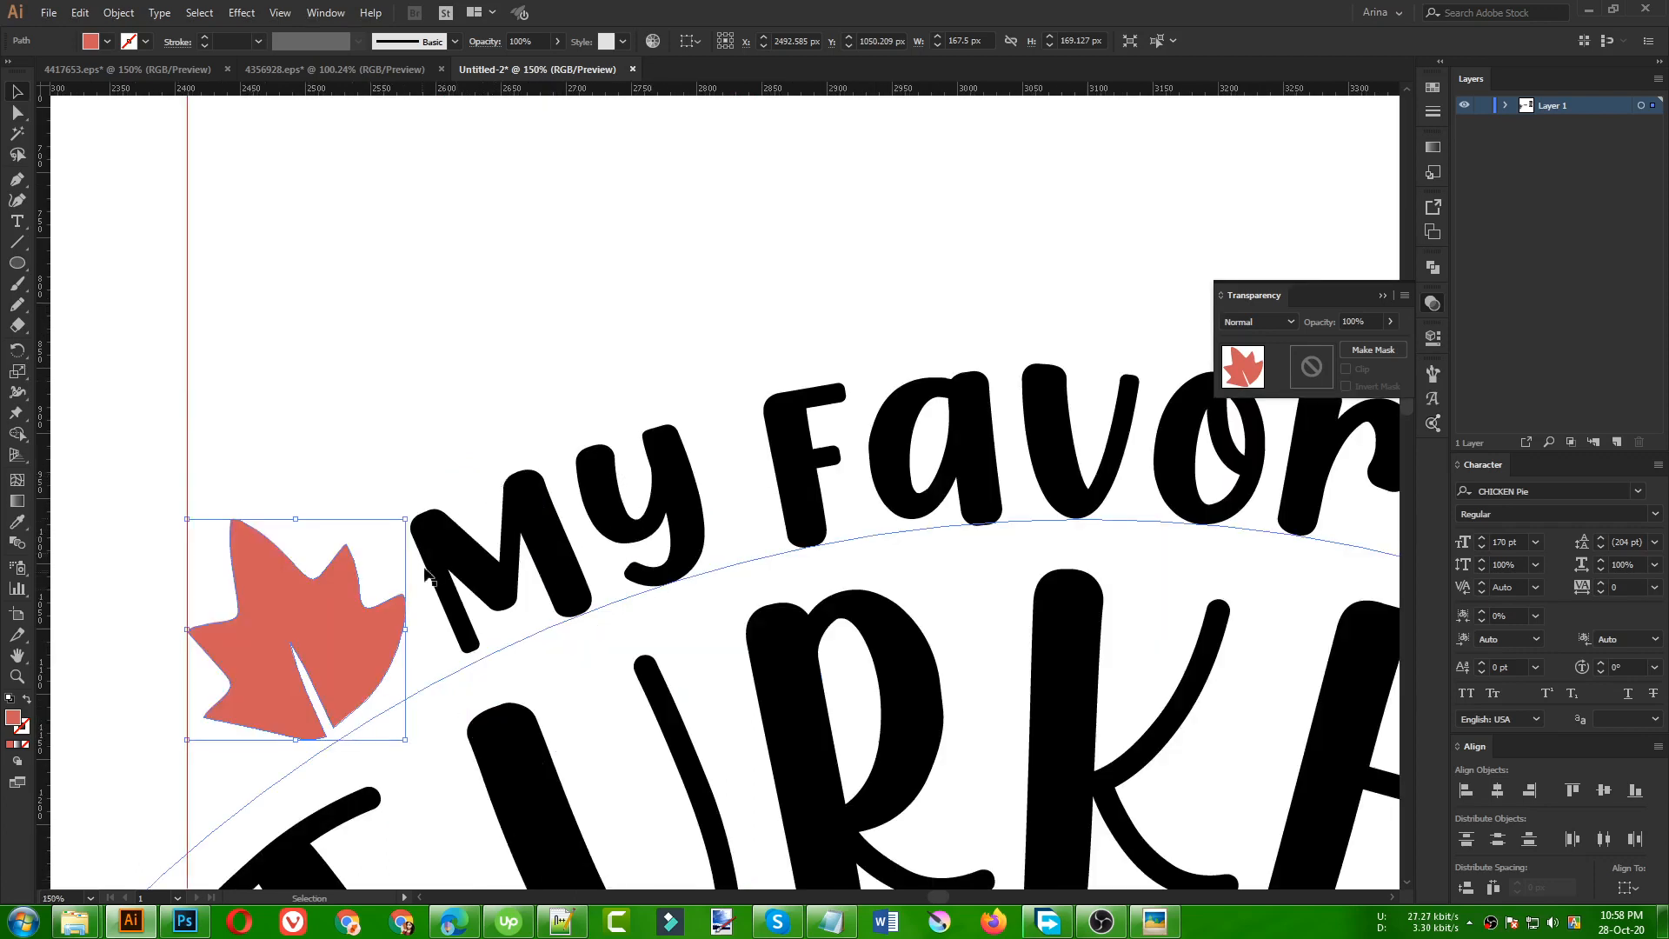
- Undo the last move of the red leaf and cut it from Untitled-2
scroll(313, 430, down, 3)
key(ctrl+z)
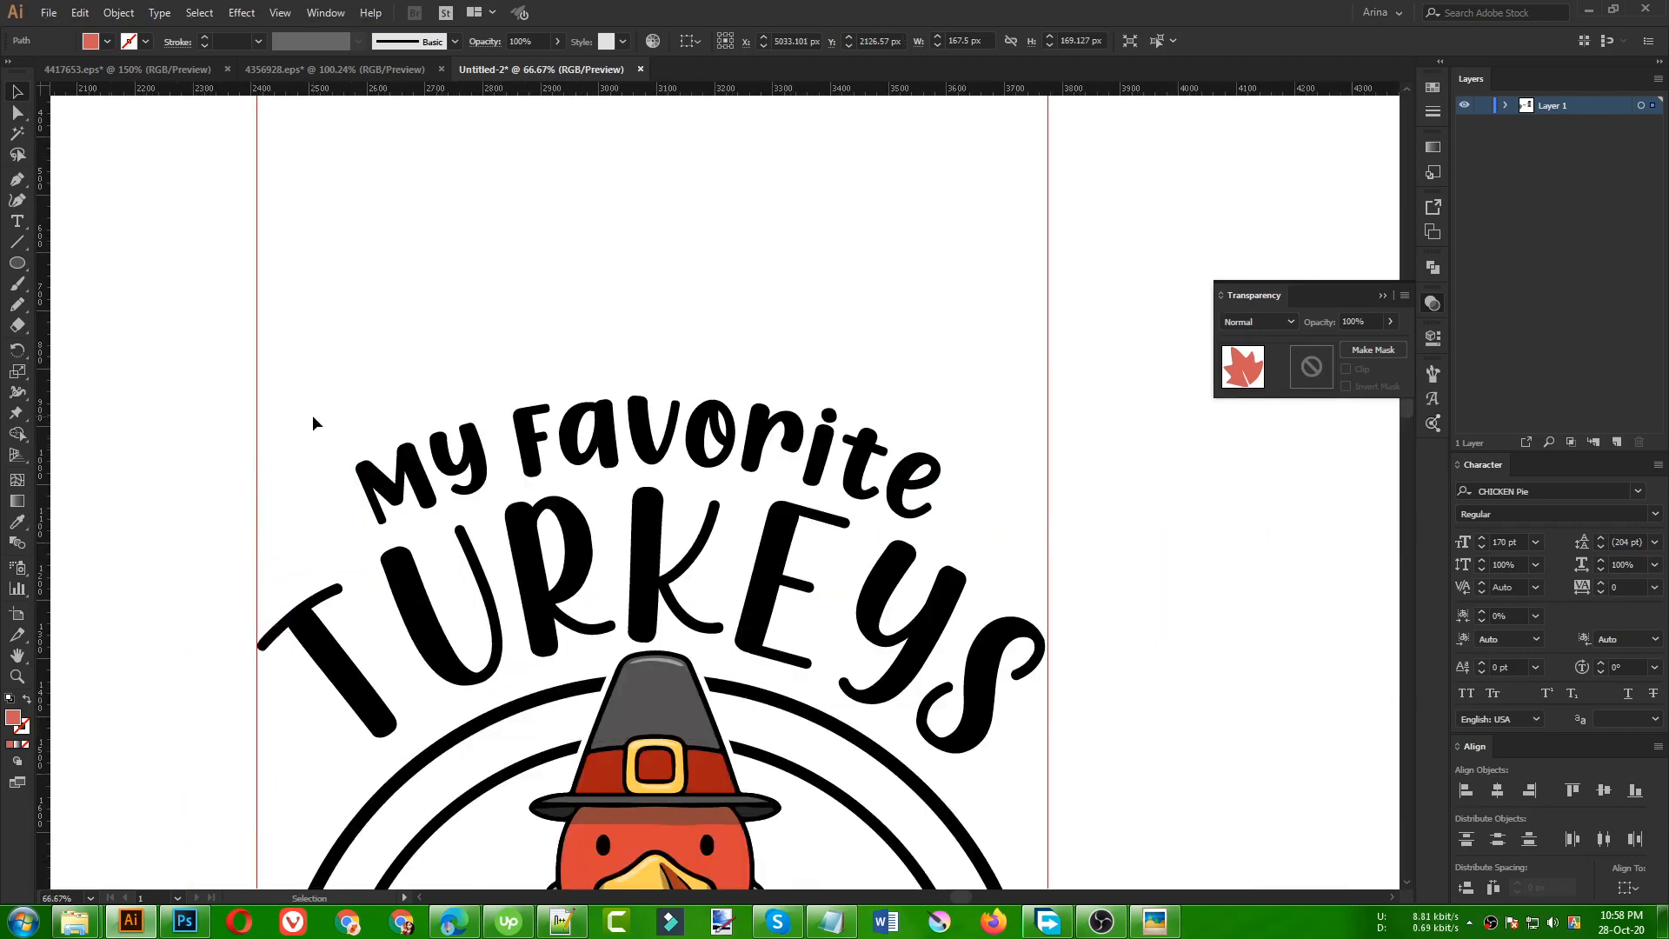
scroll(272, 365, down, 3)
click(870, 700)
scroll(904, 713, up, 3)
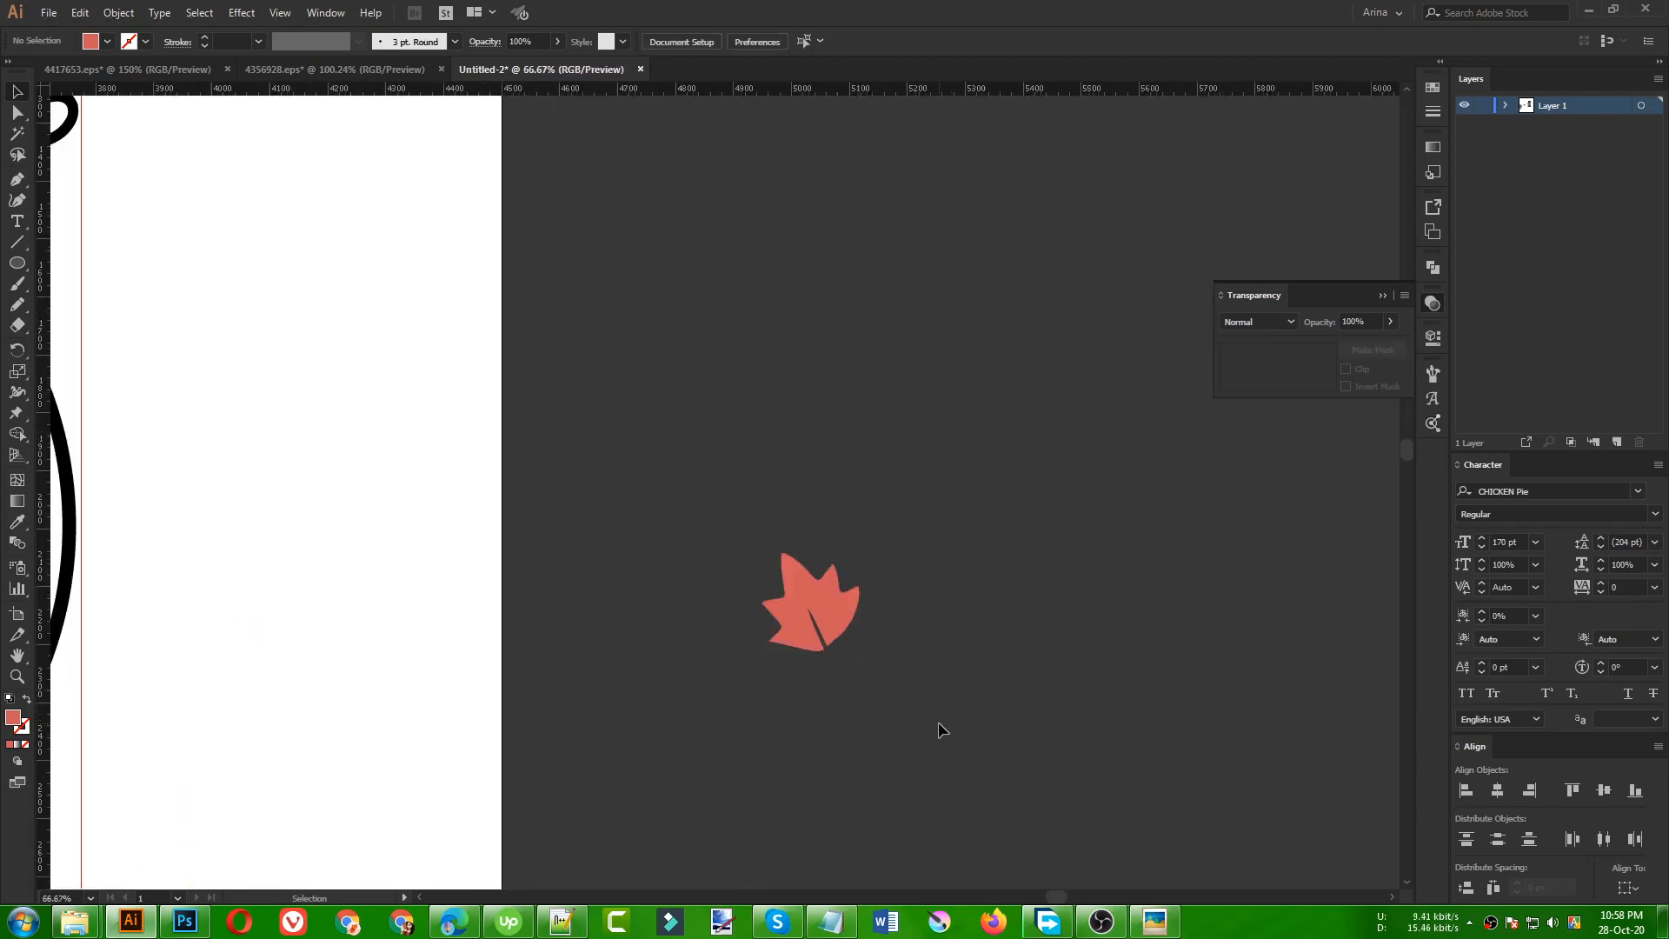
drag(938, 725, 688, 433)
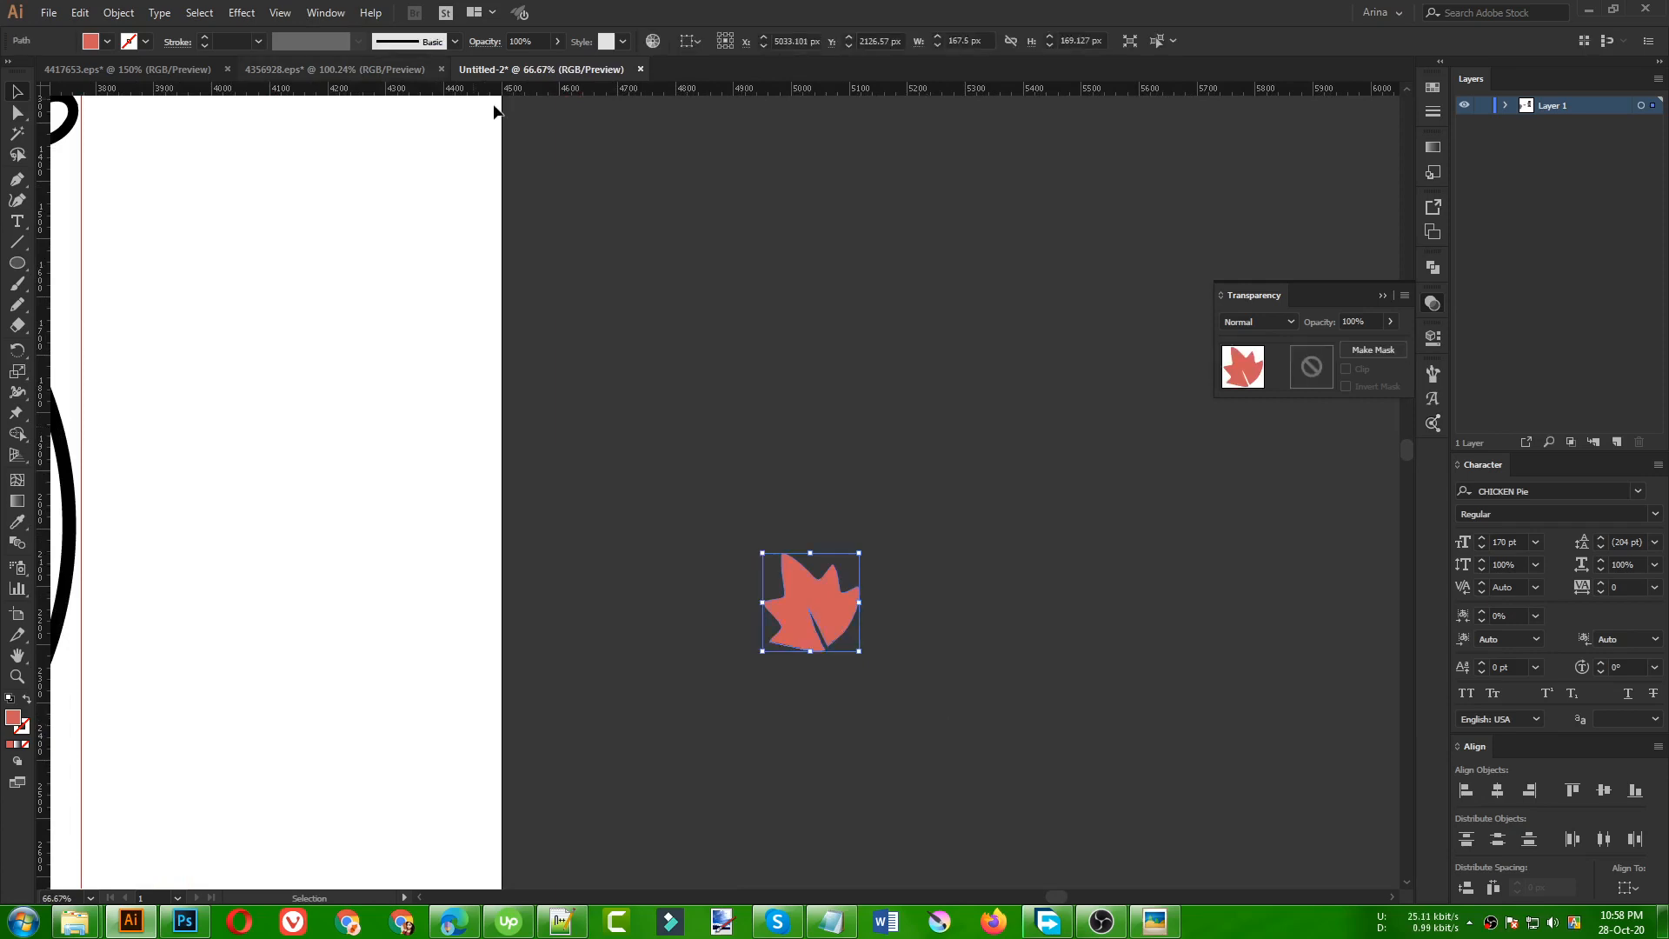
key(ctrl+x)
- In 4417653.eps, select the complete red maple leaf with its dark outline and stem, and group it for copying
click(253, 68)
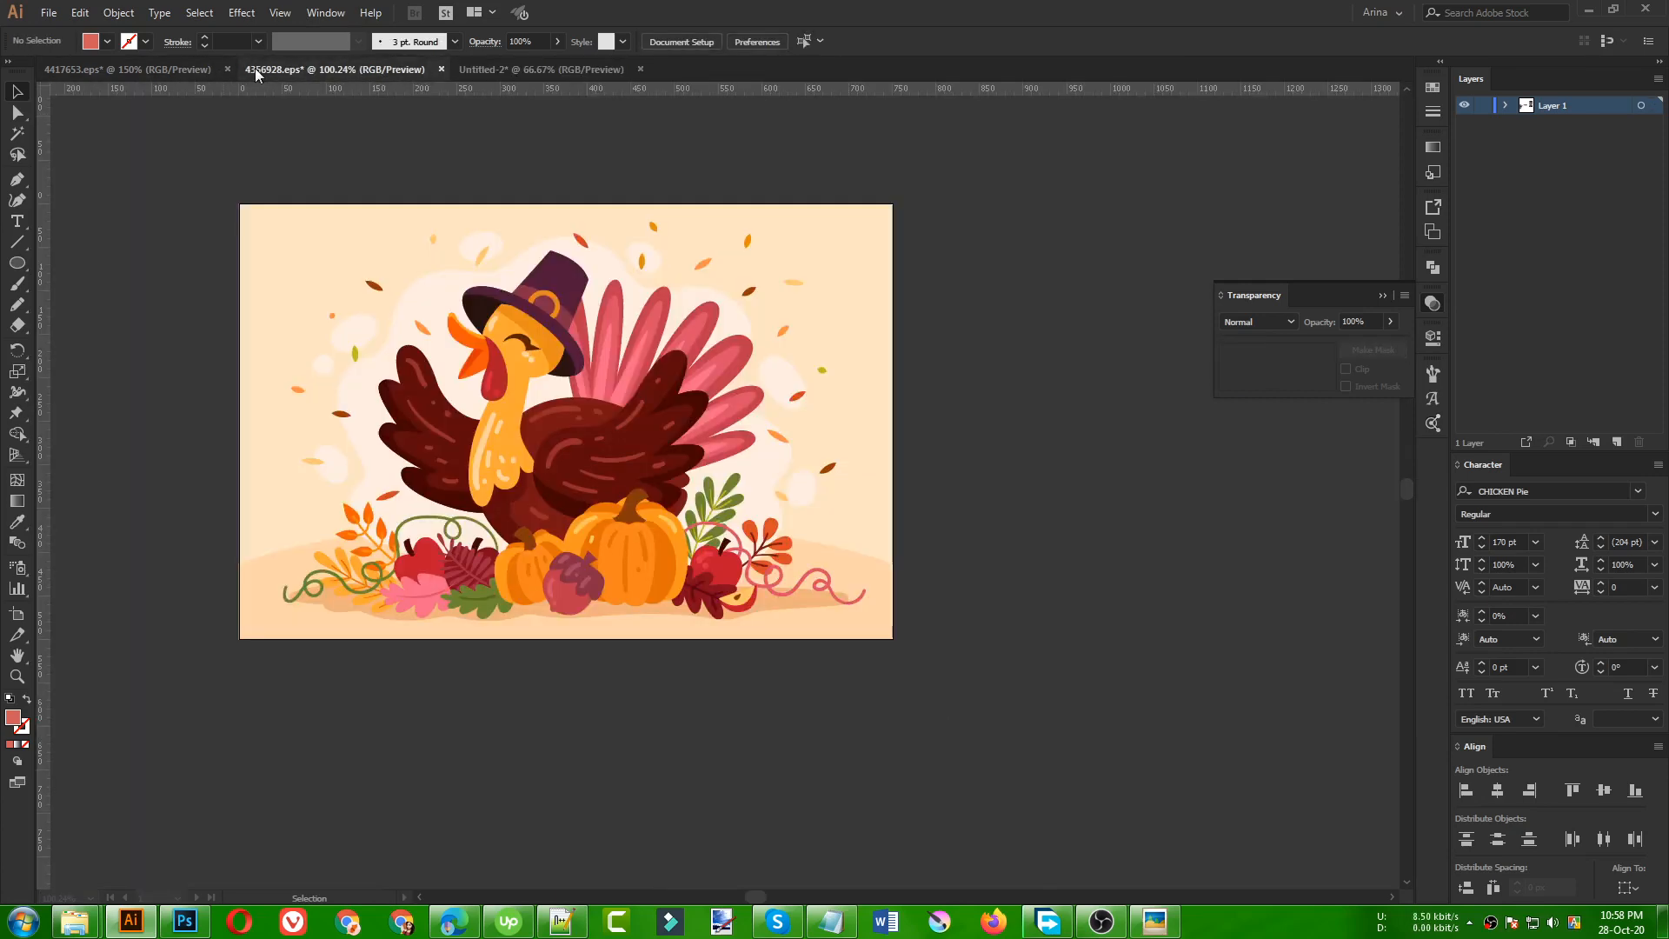
click(161, 69)
click(285, 505)
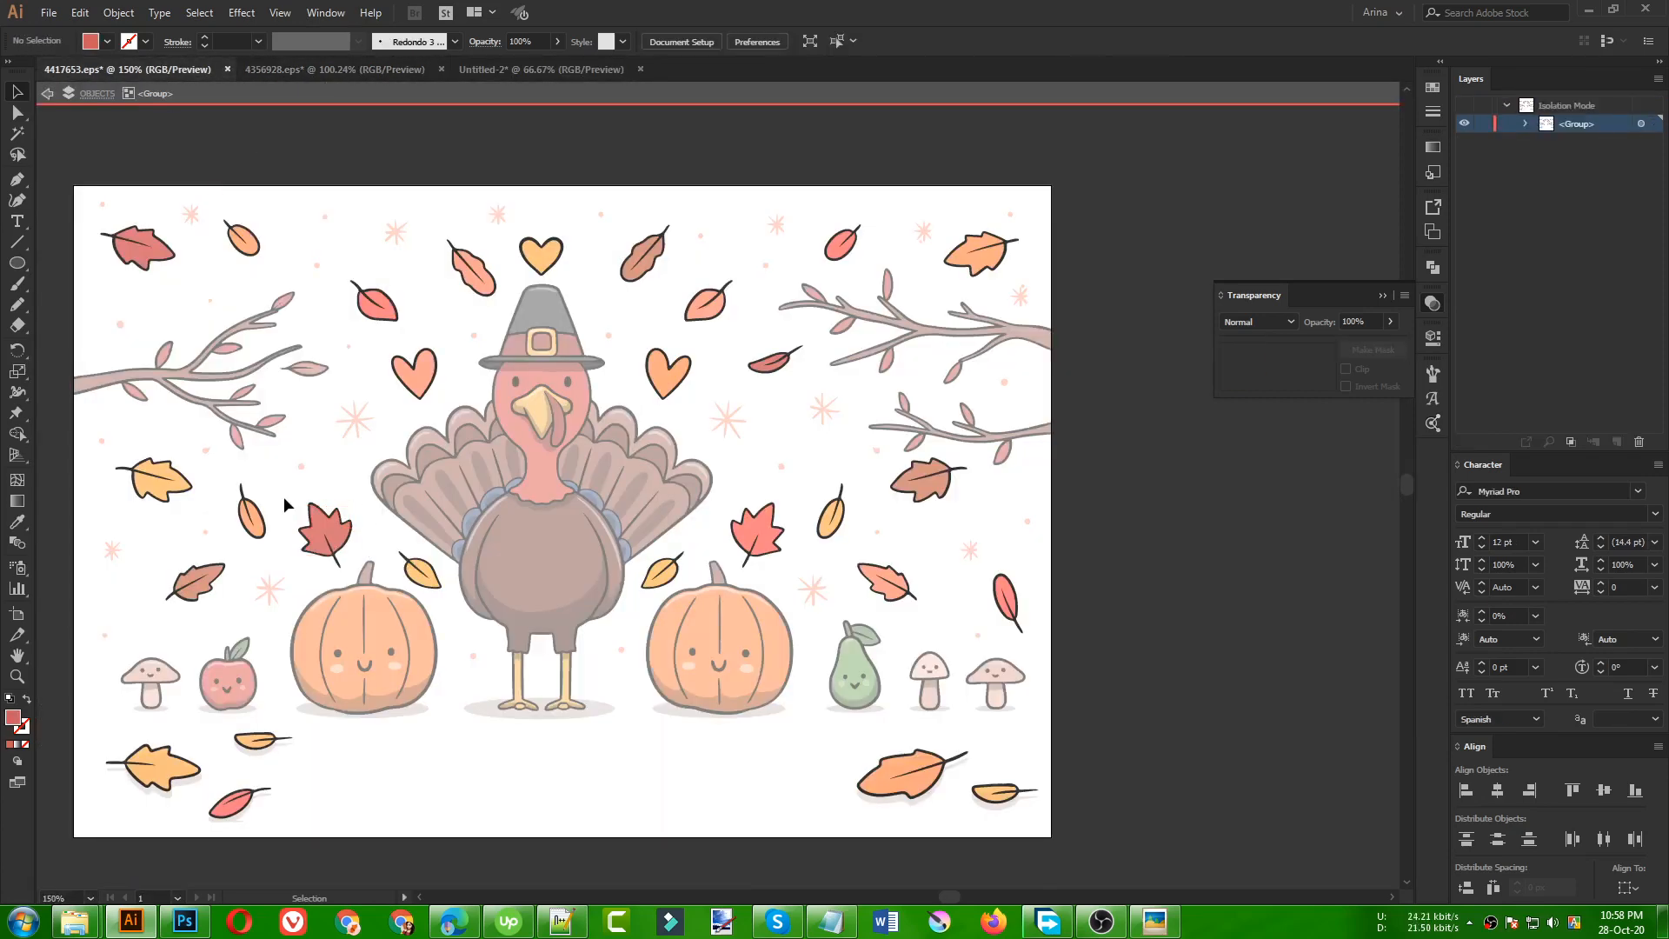
click(343, 557)
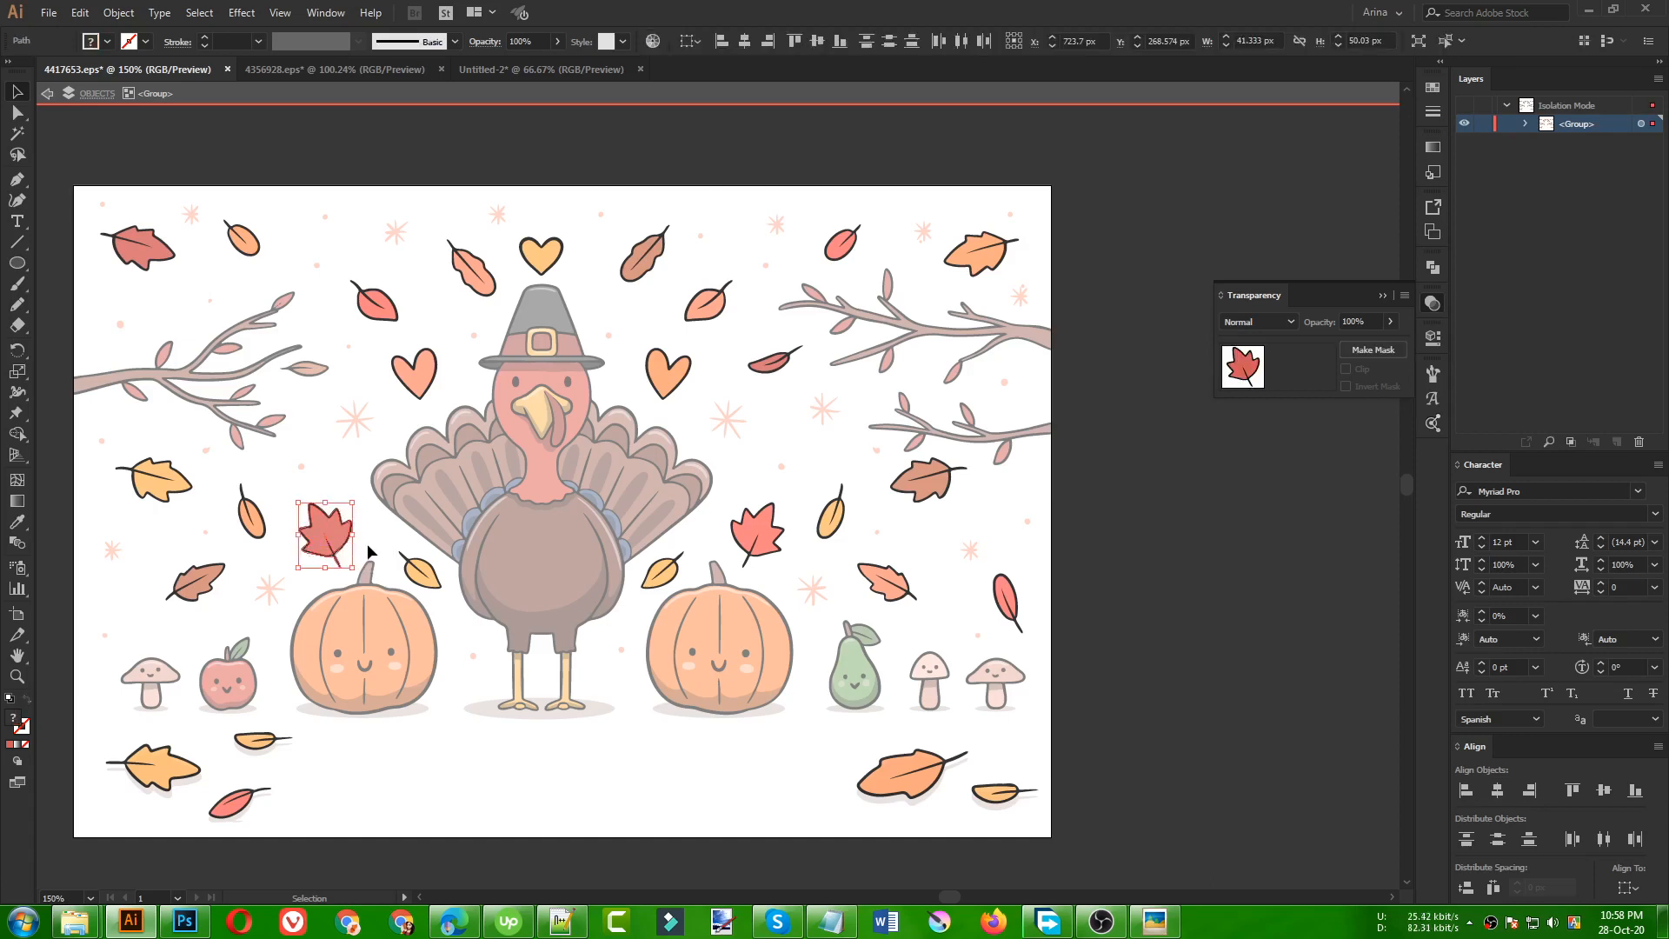
key(ctrl+g)
- Paste the red maple leaf into Untitled-2 at about 153 by 185 px, with one copy at each end of My Favorite
click(527, 69)
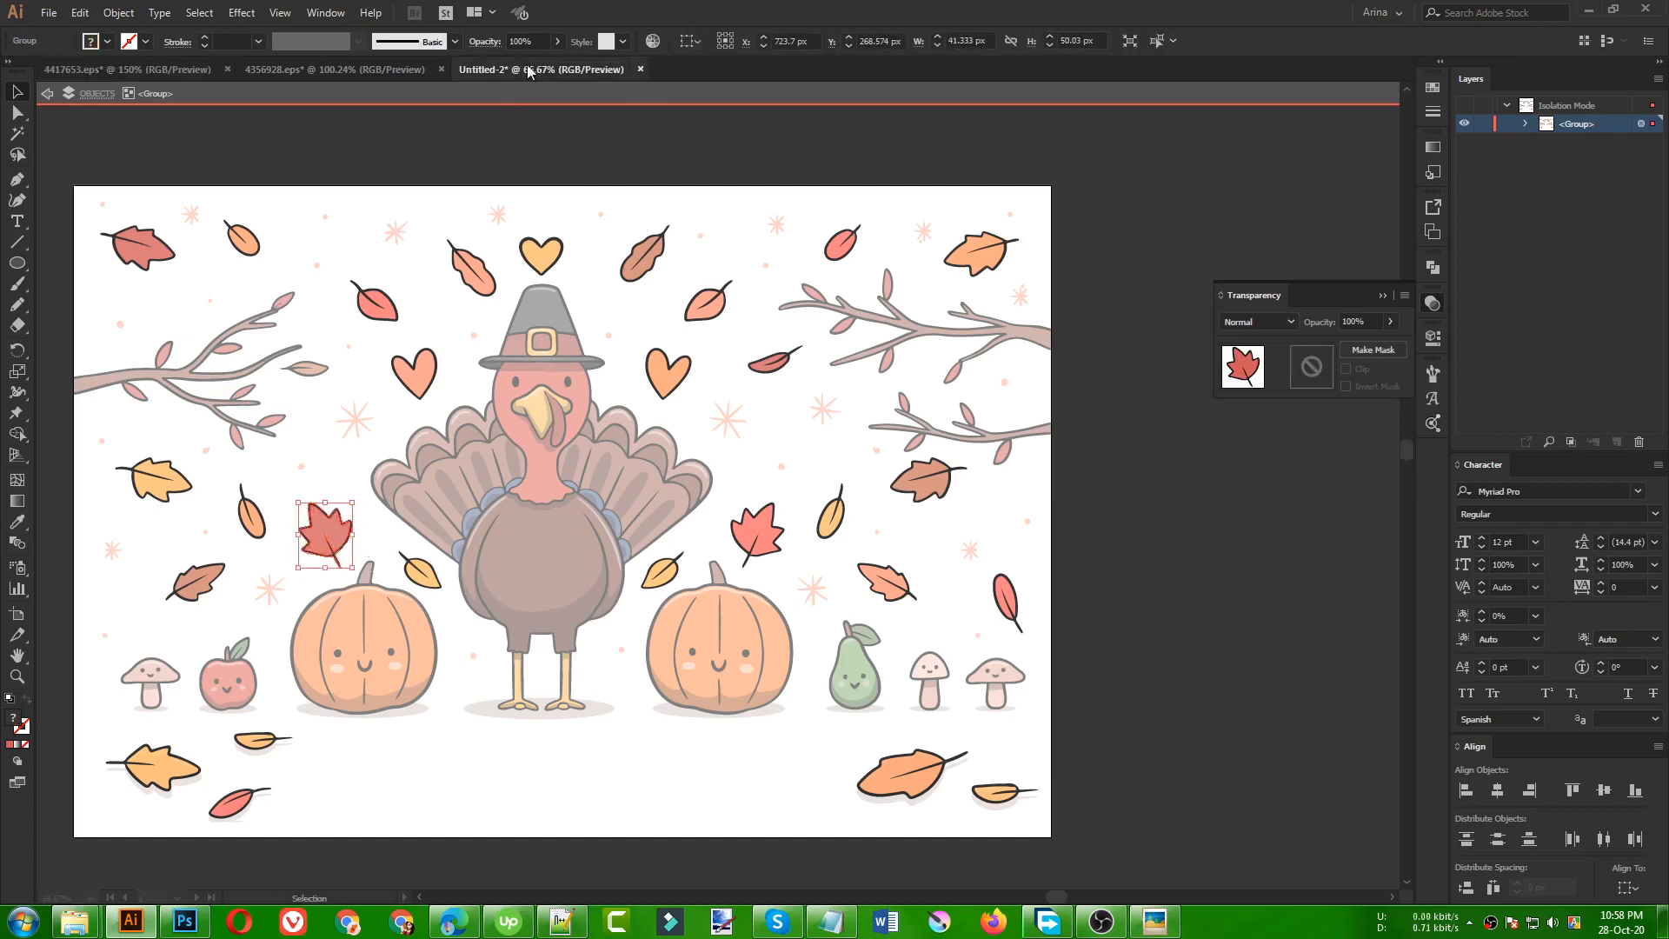
scroll(793, 536, left, 5)
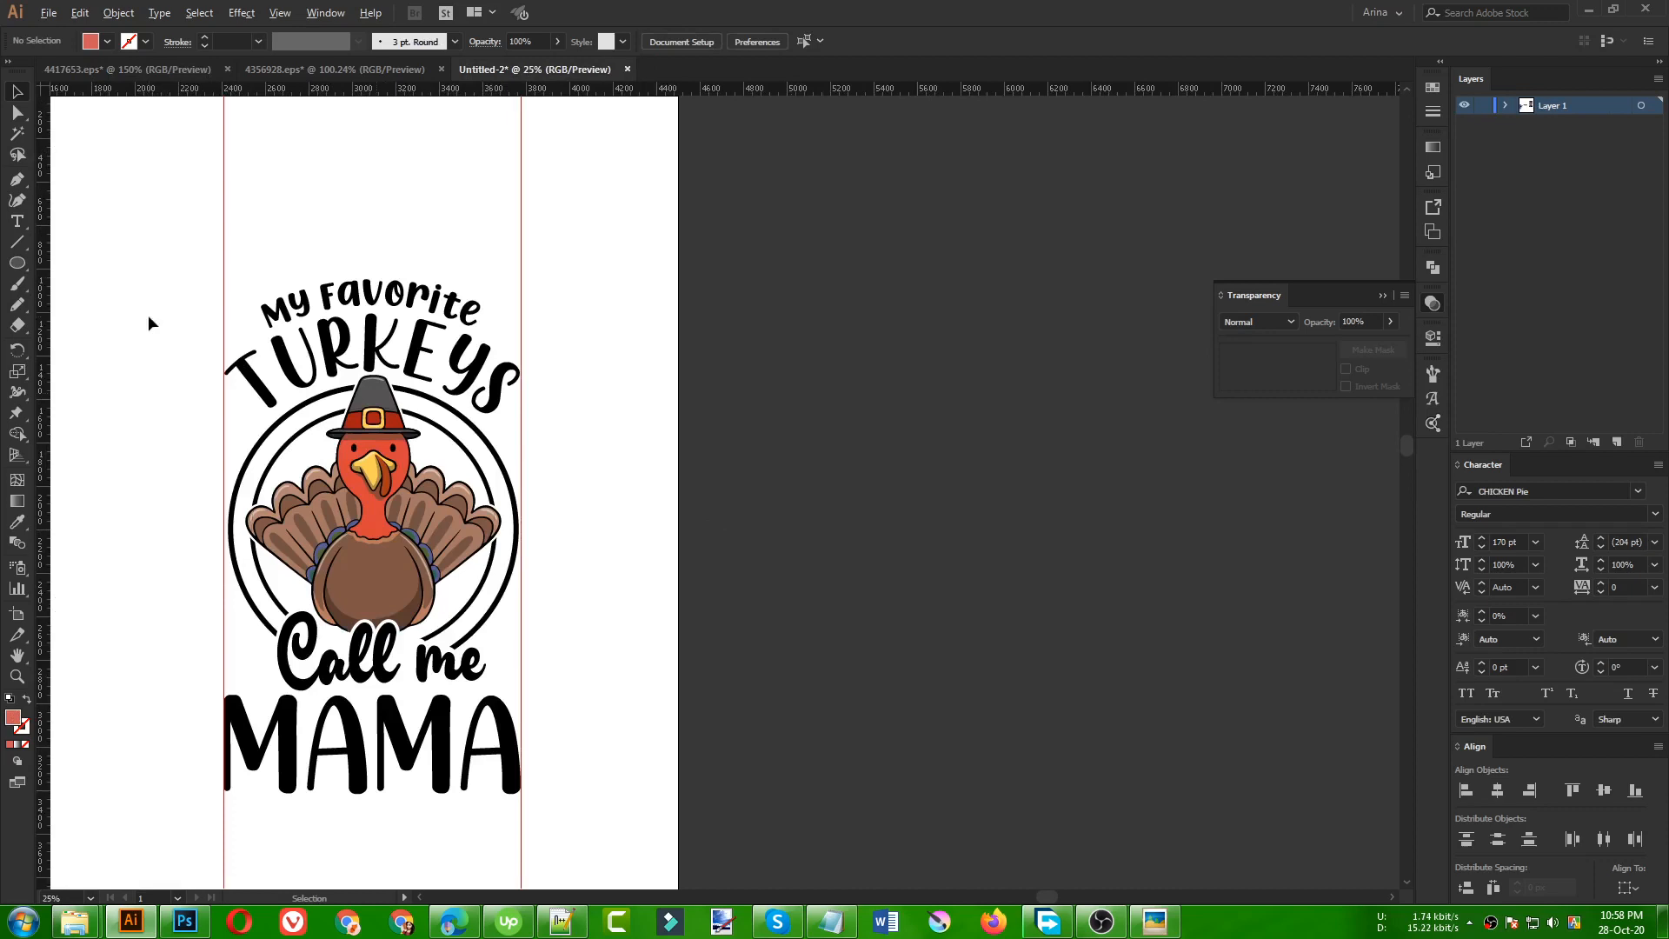
scroll(190, 269, up, 2)
scroll(552, 265, up, 1)
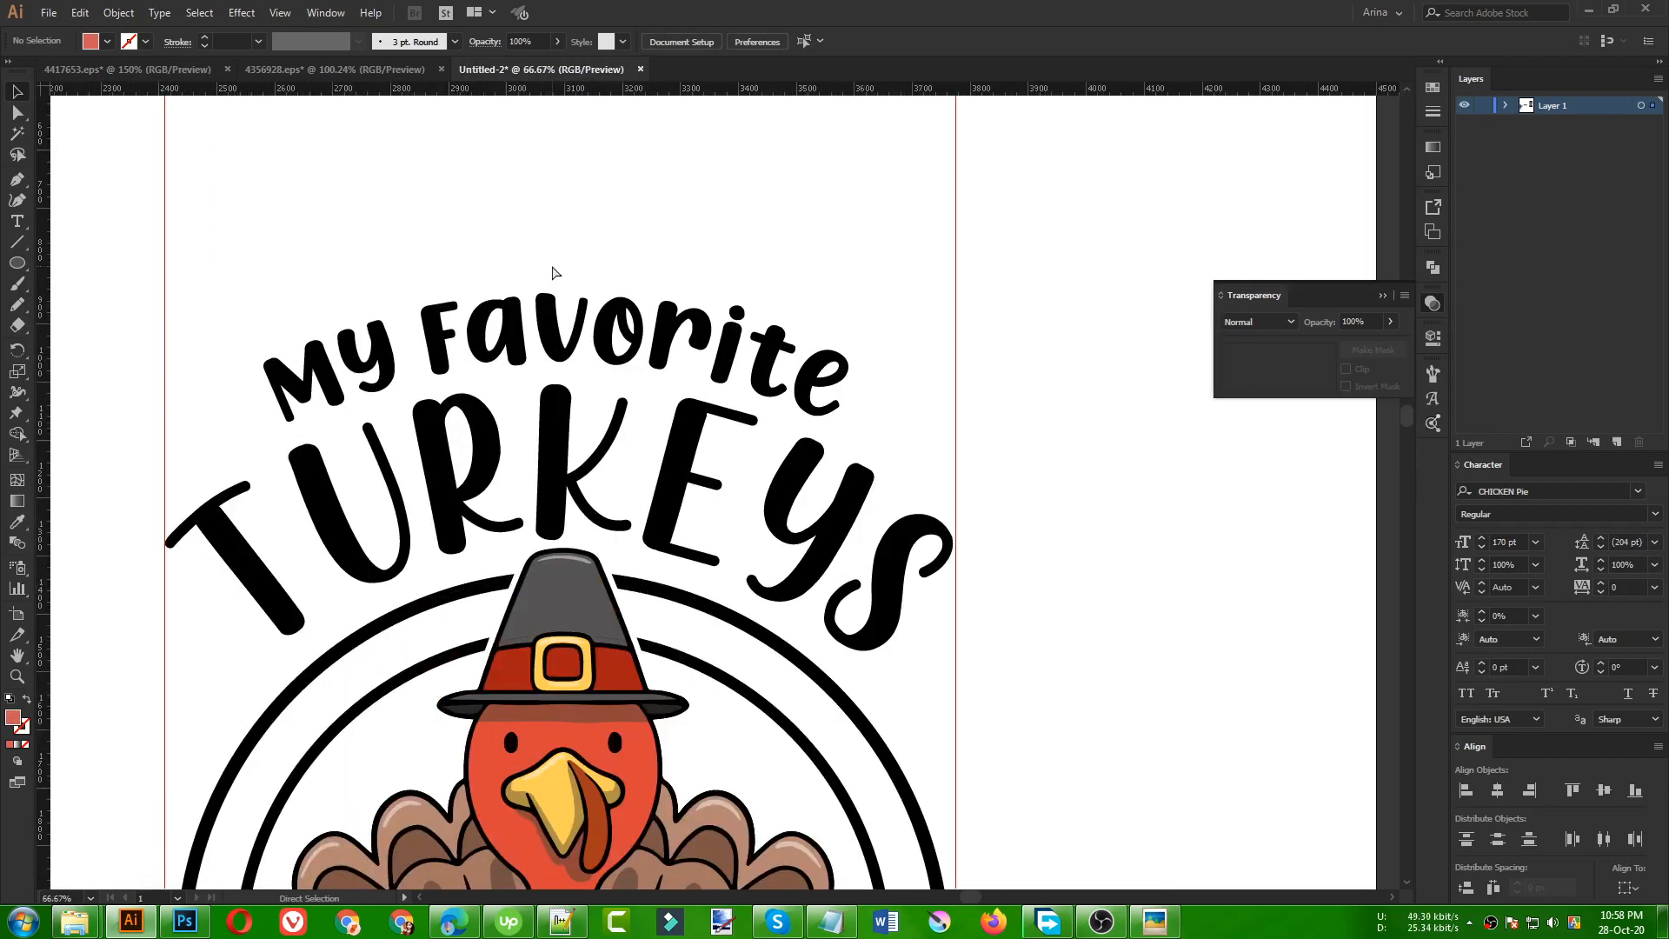
key(ctrl+v)
drag(737, 508, 940, 423)
- Reflect the maple leaf after Favorite across the vertical axis so it mirrors the one before My
right_click(916, 416)
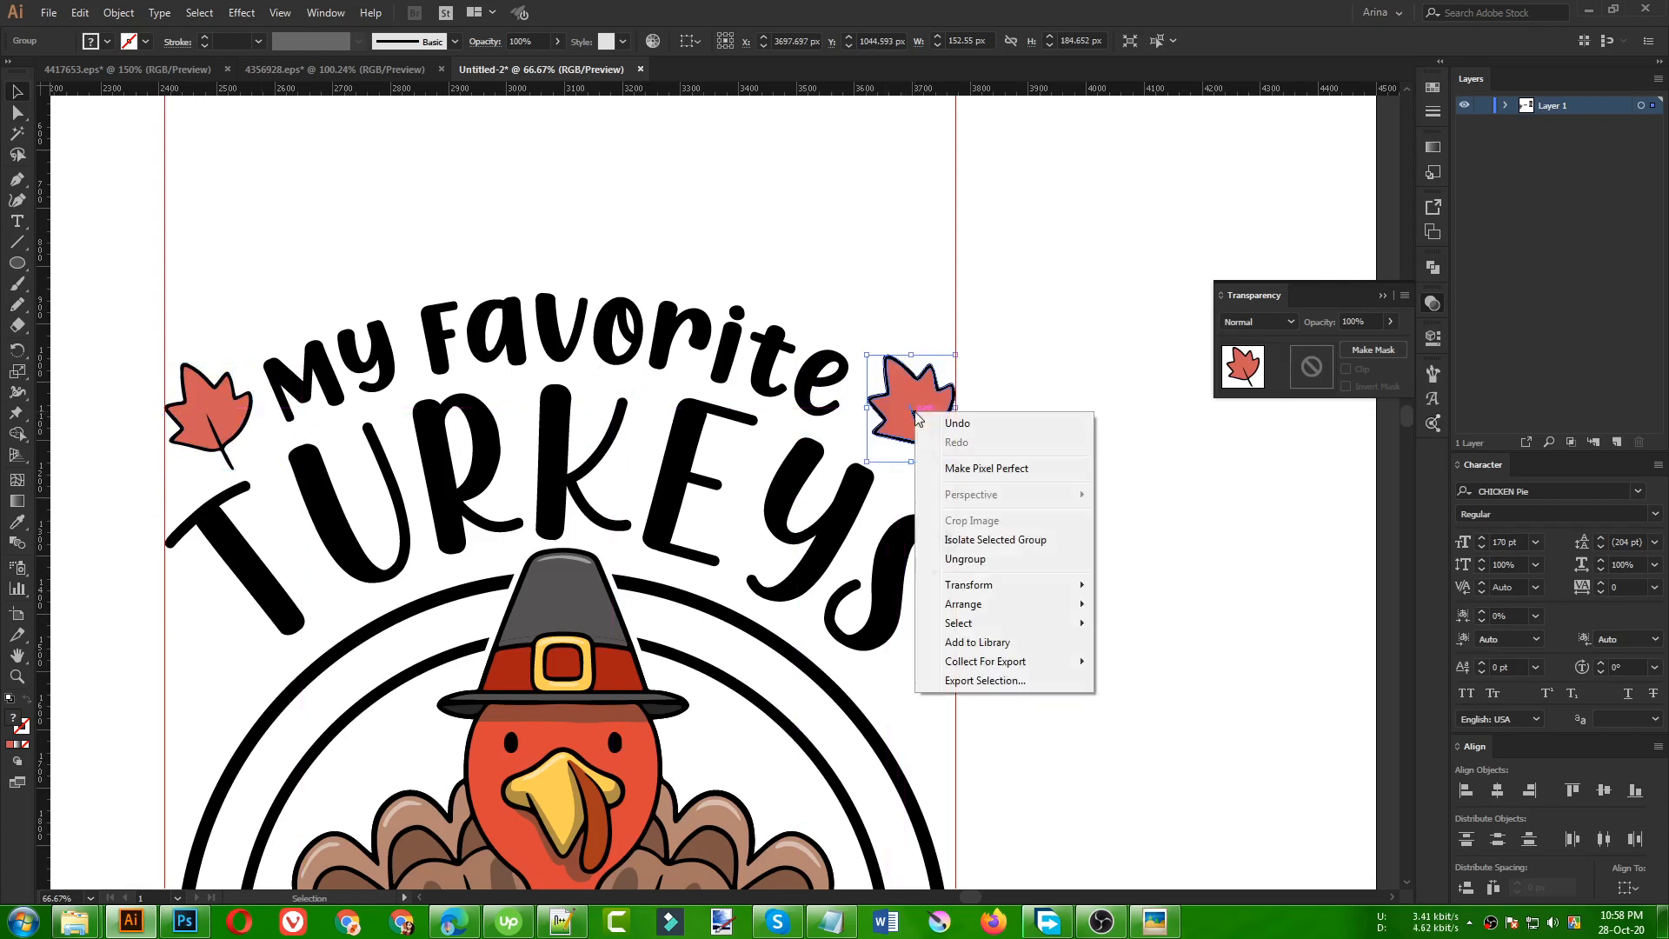
mouse_move(965, 585)
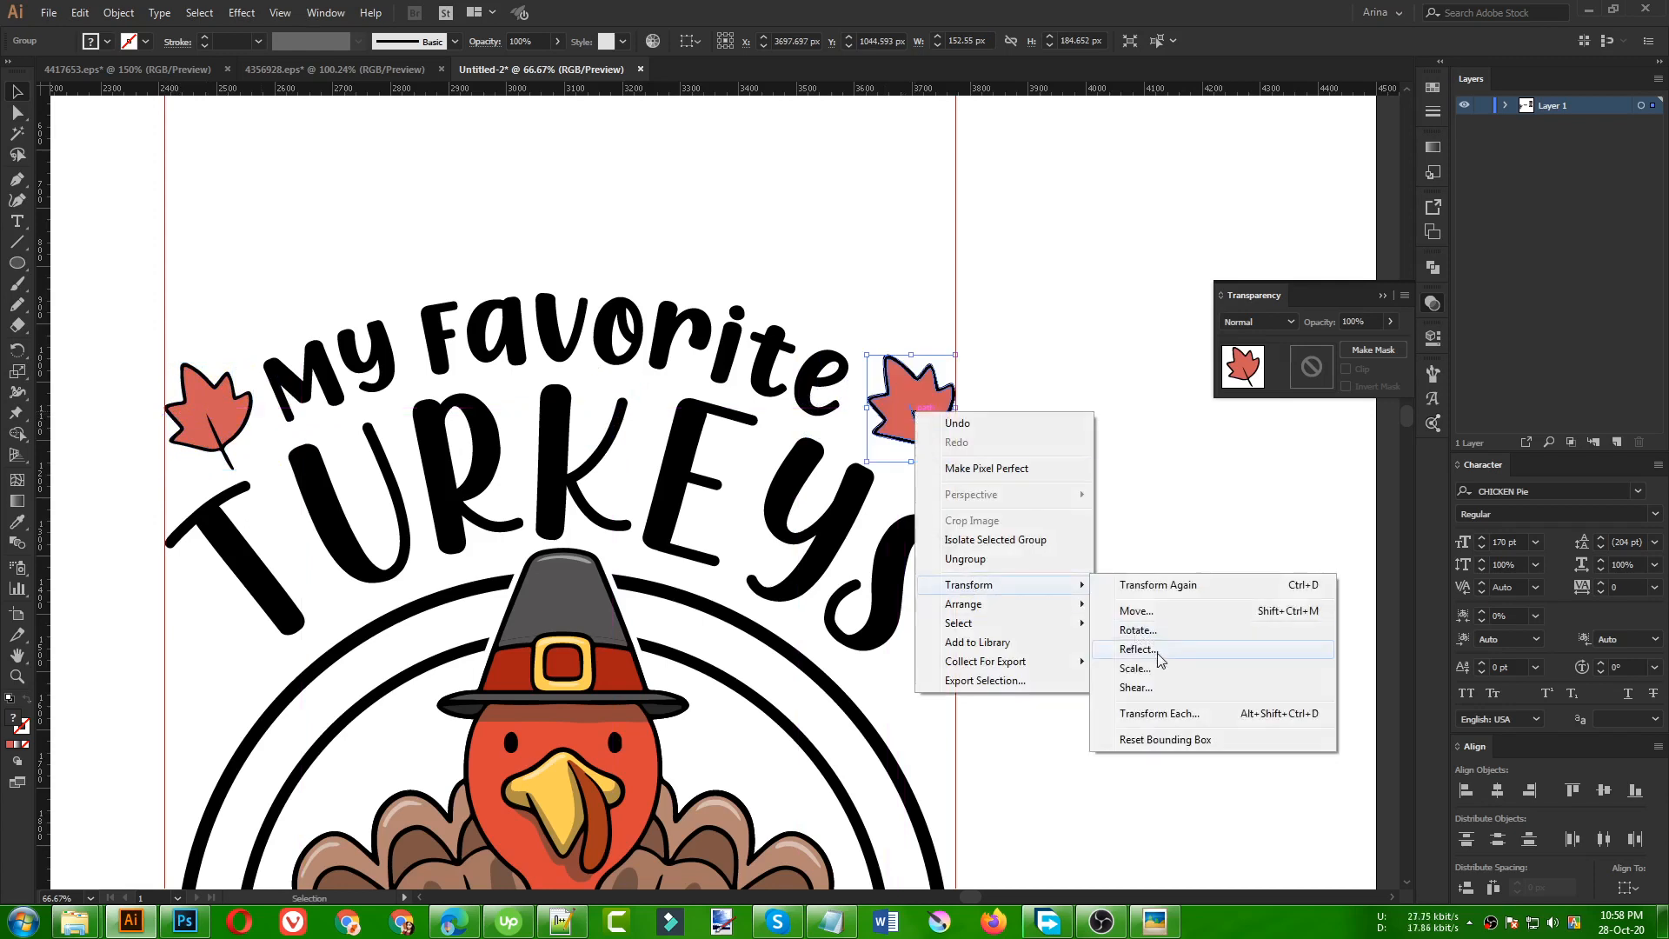
click(1139, 648)
click(596, 417)
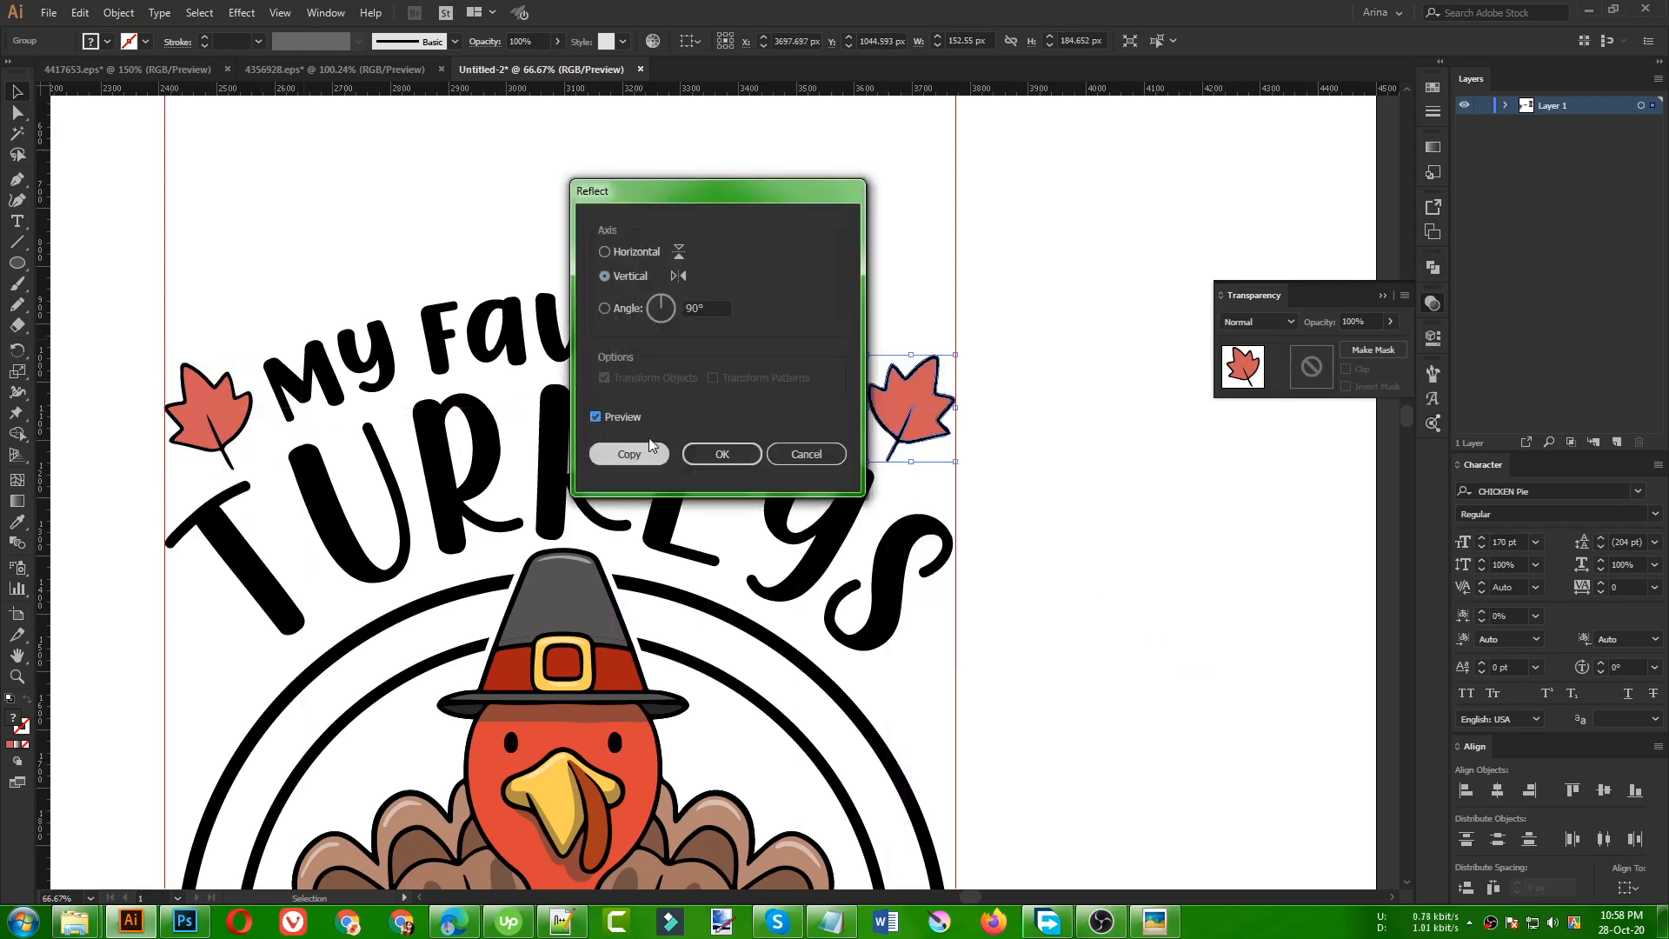
click(717, 456)
click(343, 221)
scroll(342, 221, down, 1)
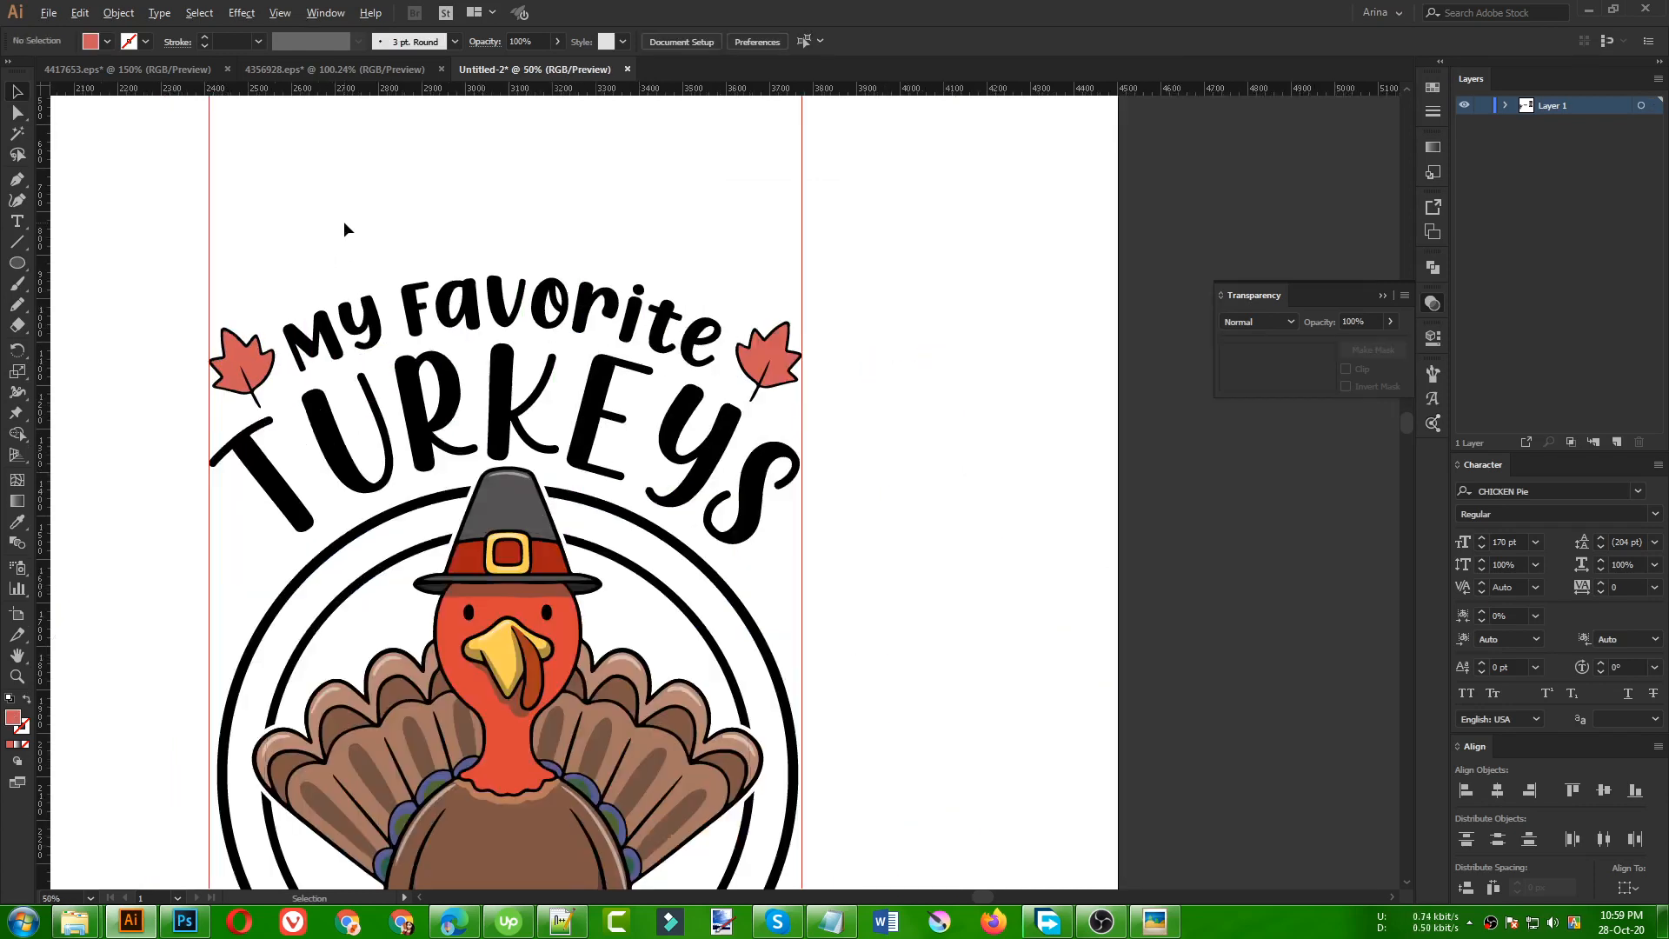
scroll(342, 221, down, 2)
scroll(342, 221, down, 1)
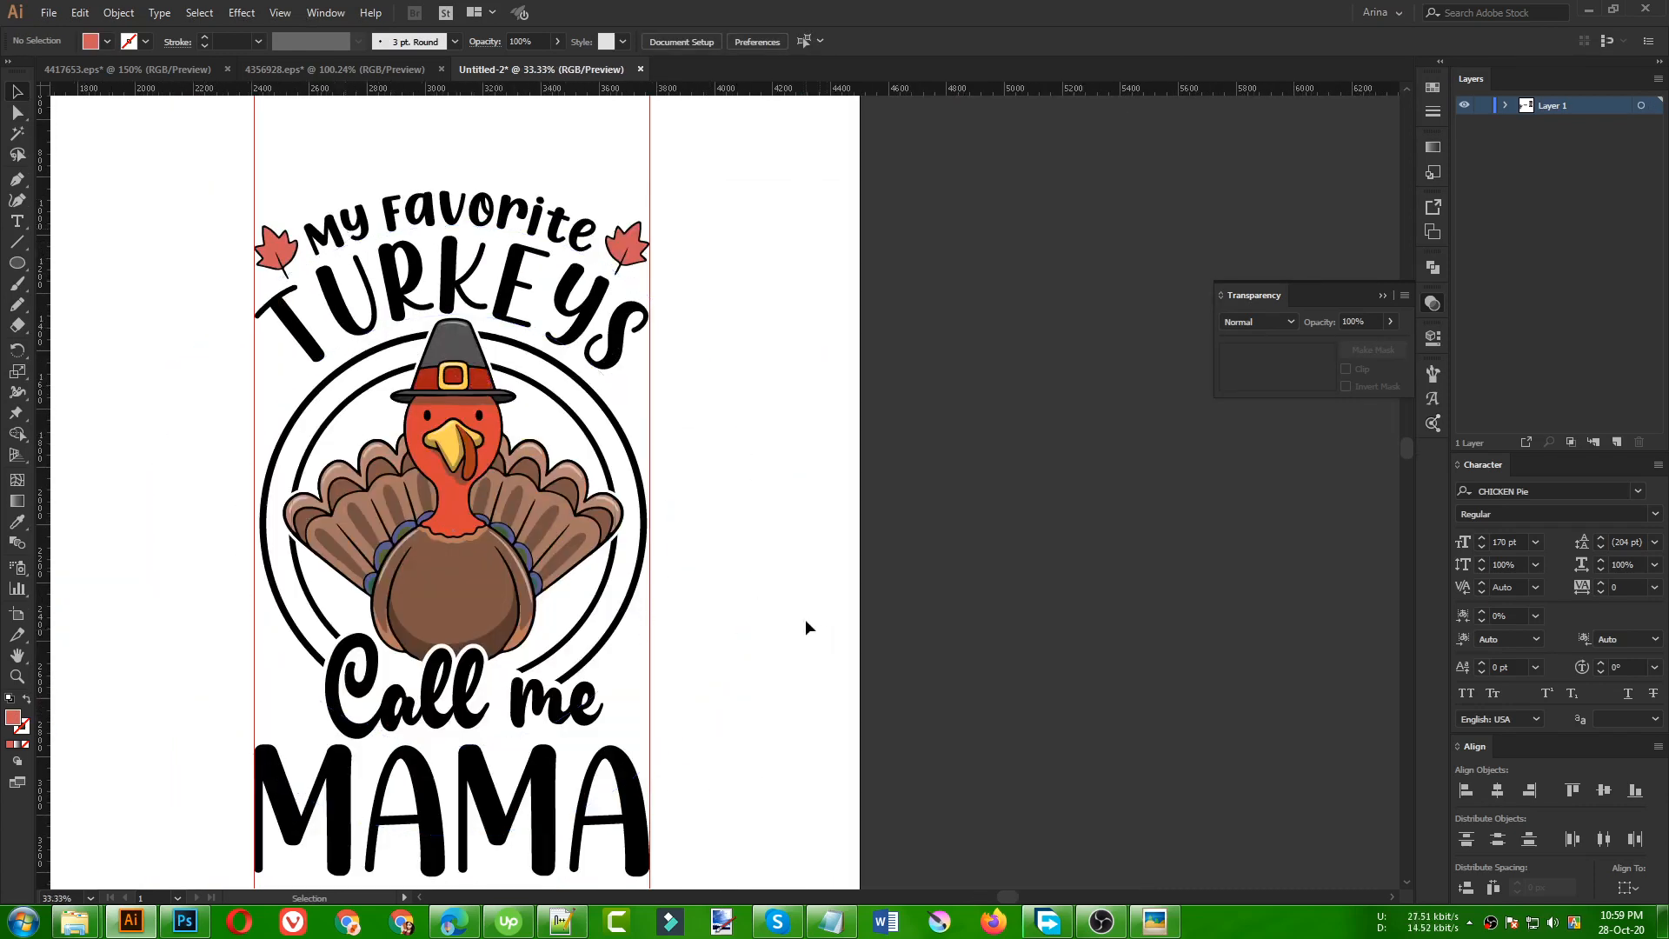
- In 4417653.eps, select the yellow-orange lobed leaf below the branch by the mushroom and apple side, and group it with its stem for copying
click(300, 70)
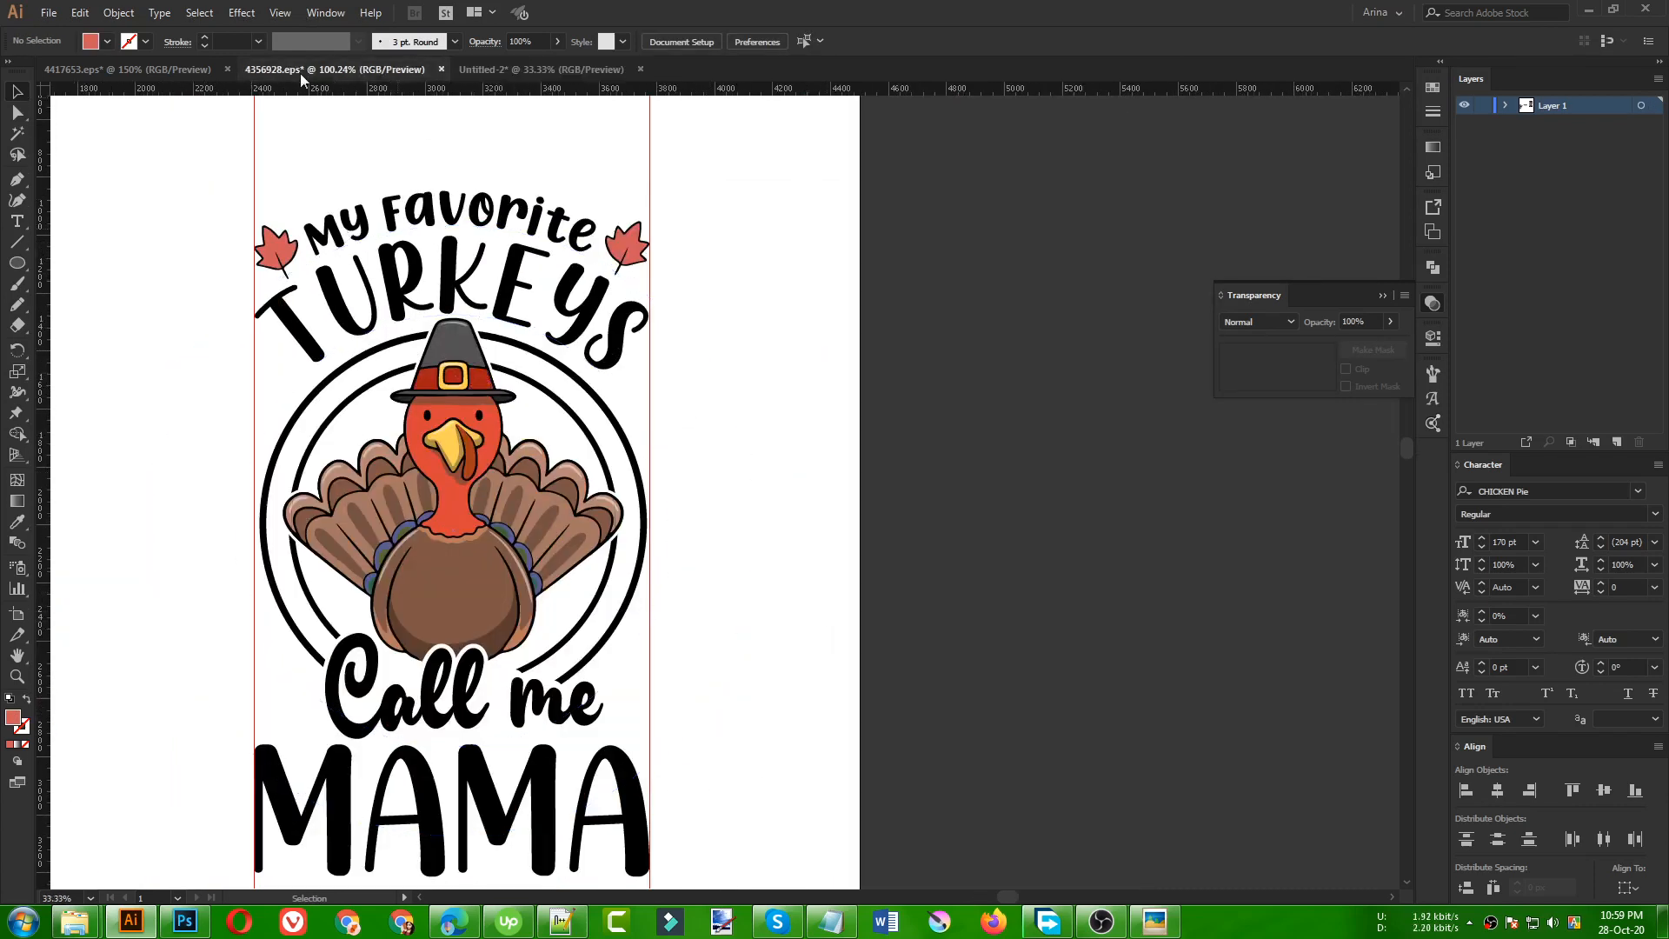
click(164, 69)
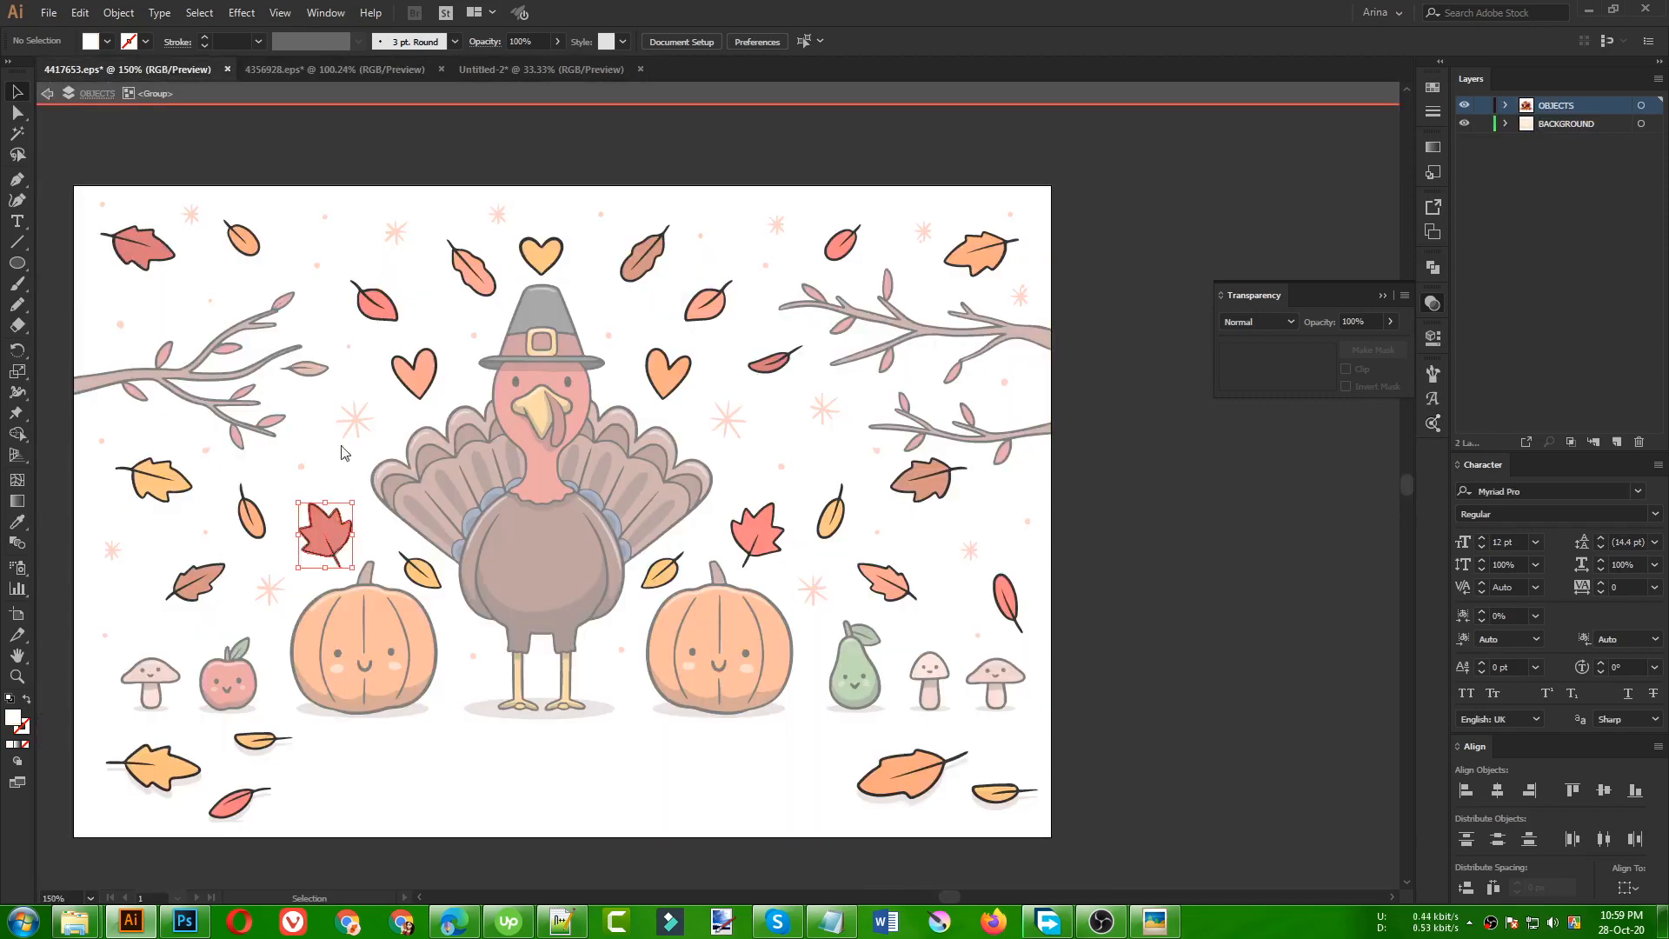
click(183, 485)
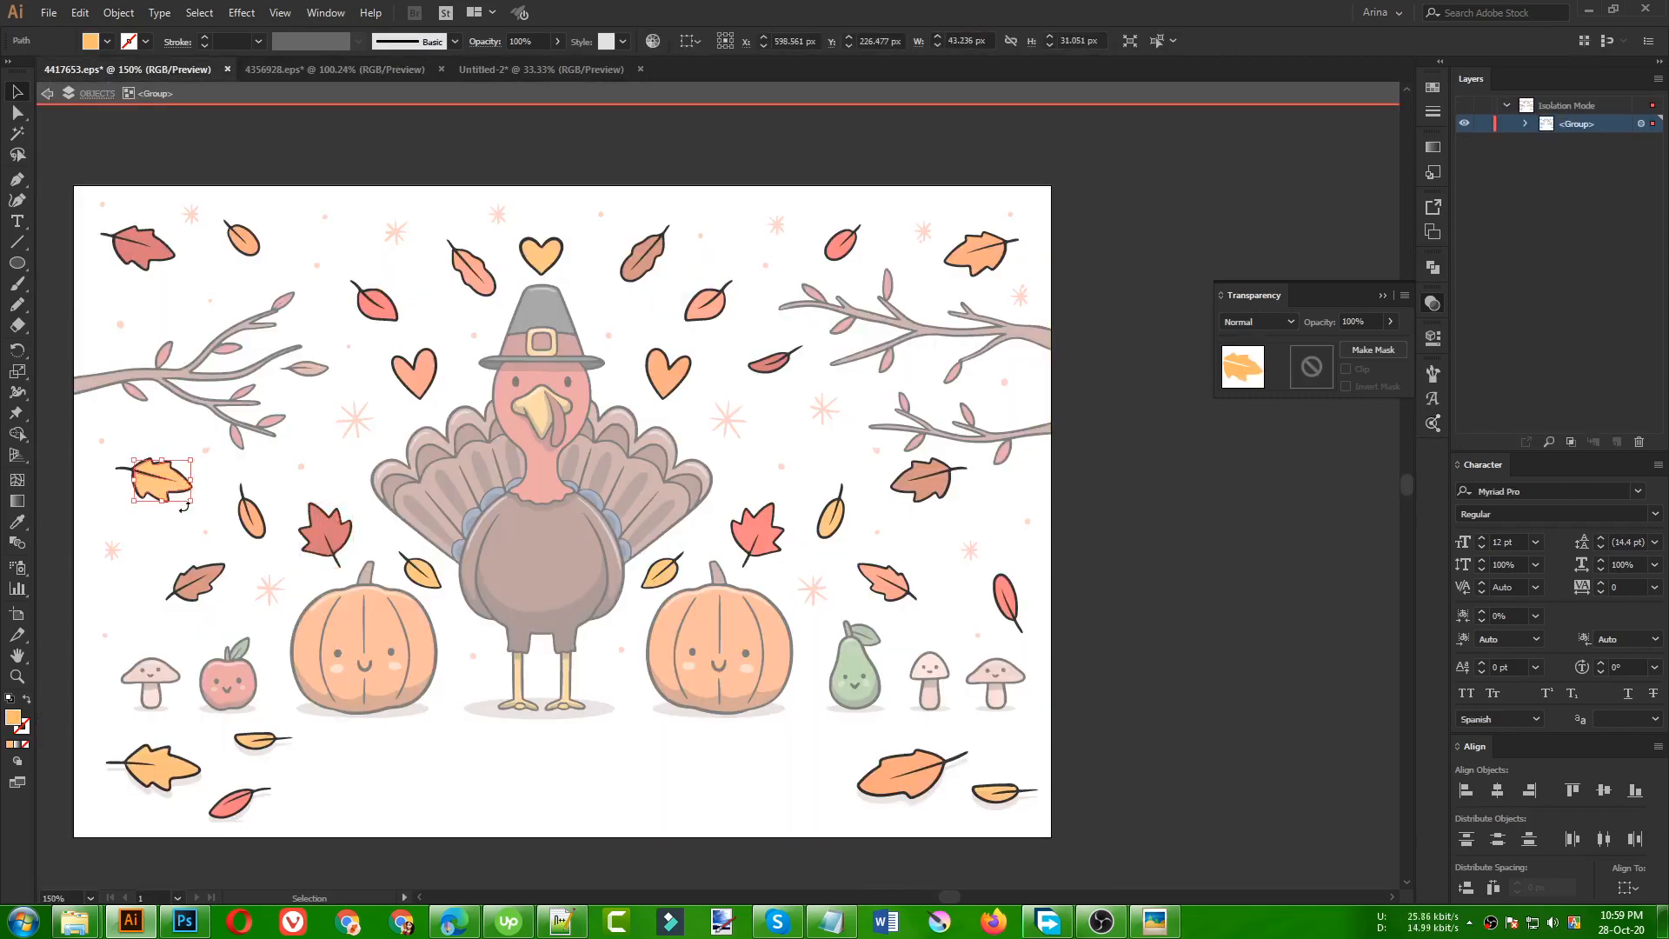
drag(201, 506, 126, 469)
key(a)
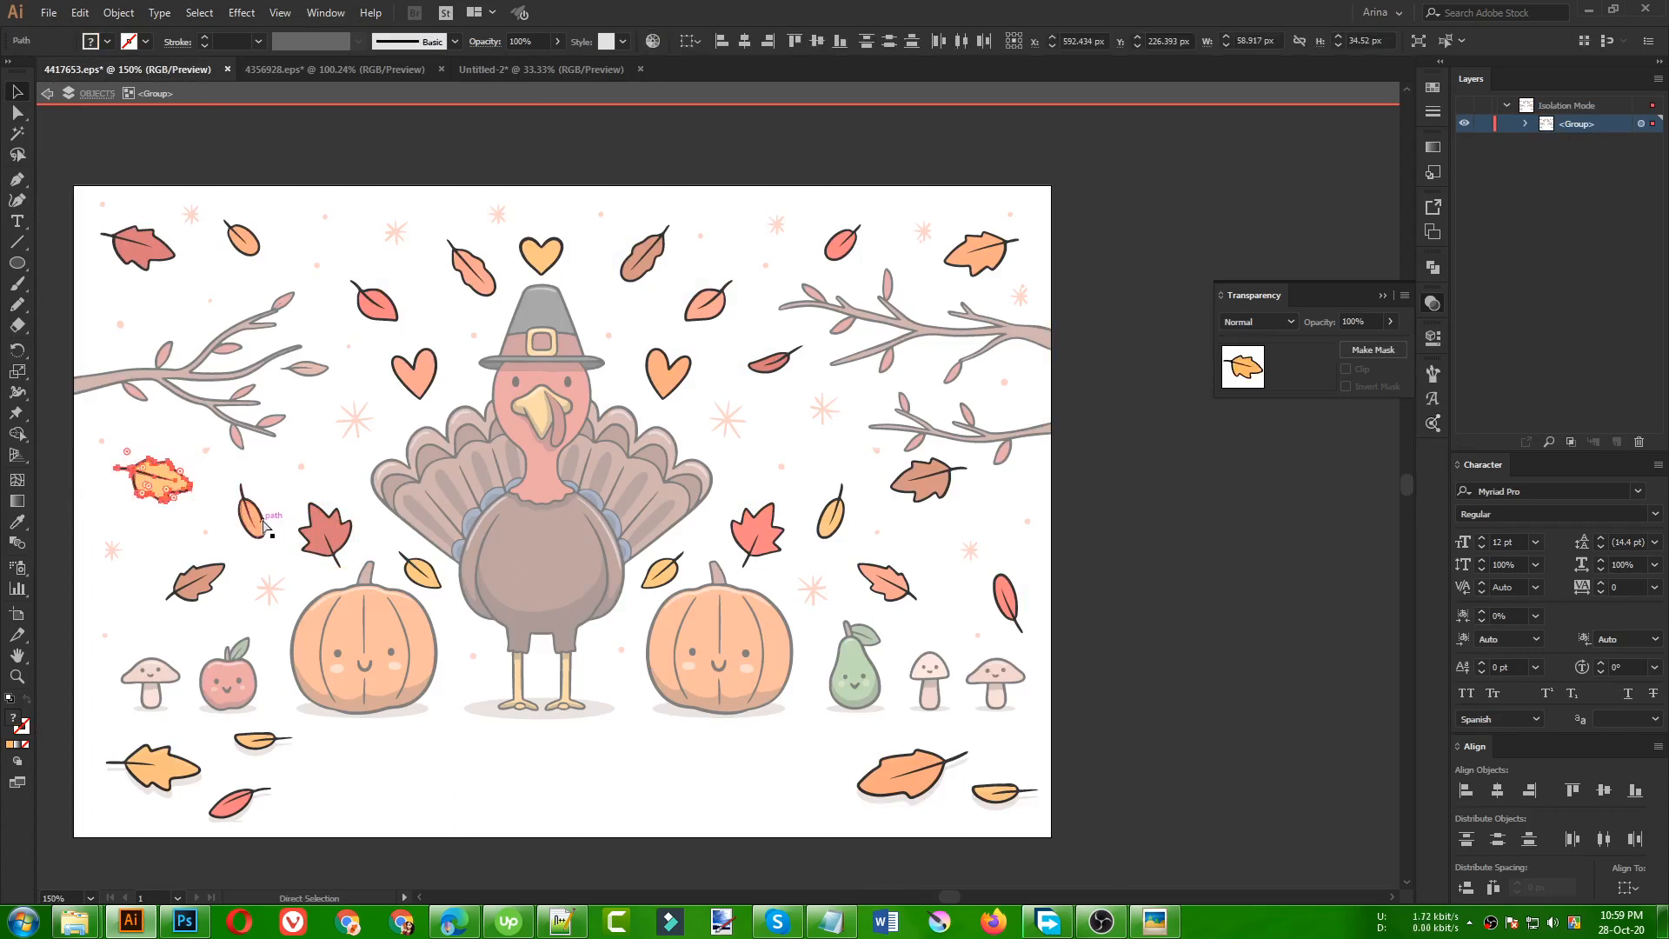
key(v)
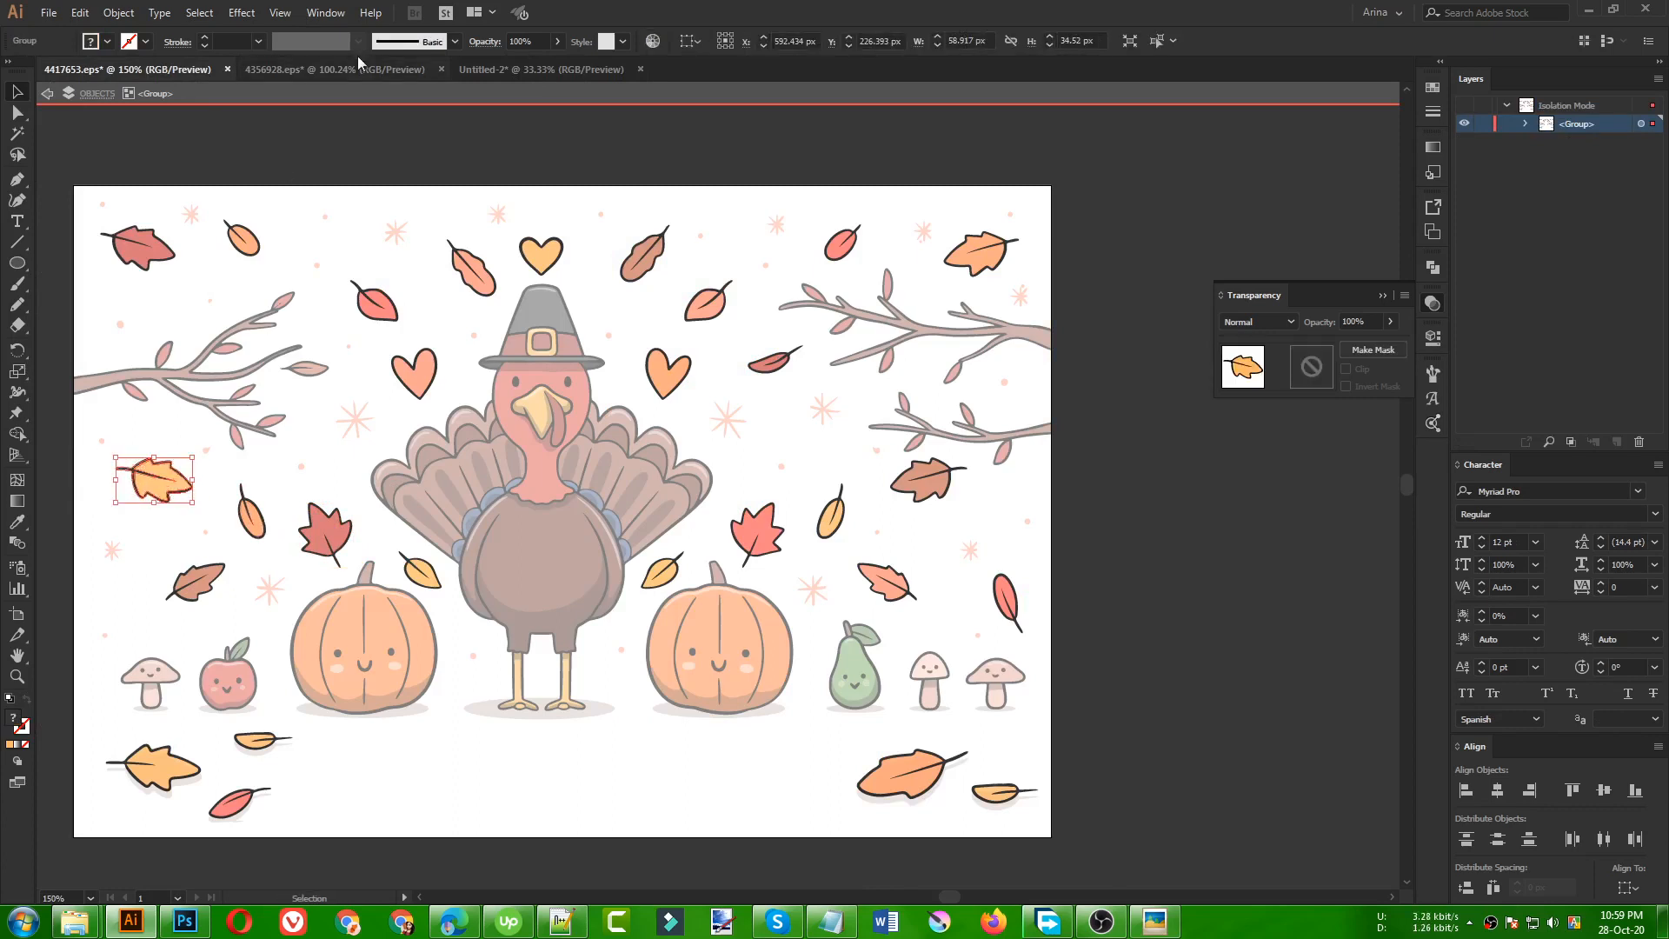
- Paste the yellow-orange leaf into Untitled-2, turn it upright and place it after Call me, about 159 by 271 px
click(509, 70)
key(ctrl+v)
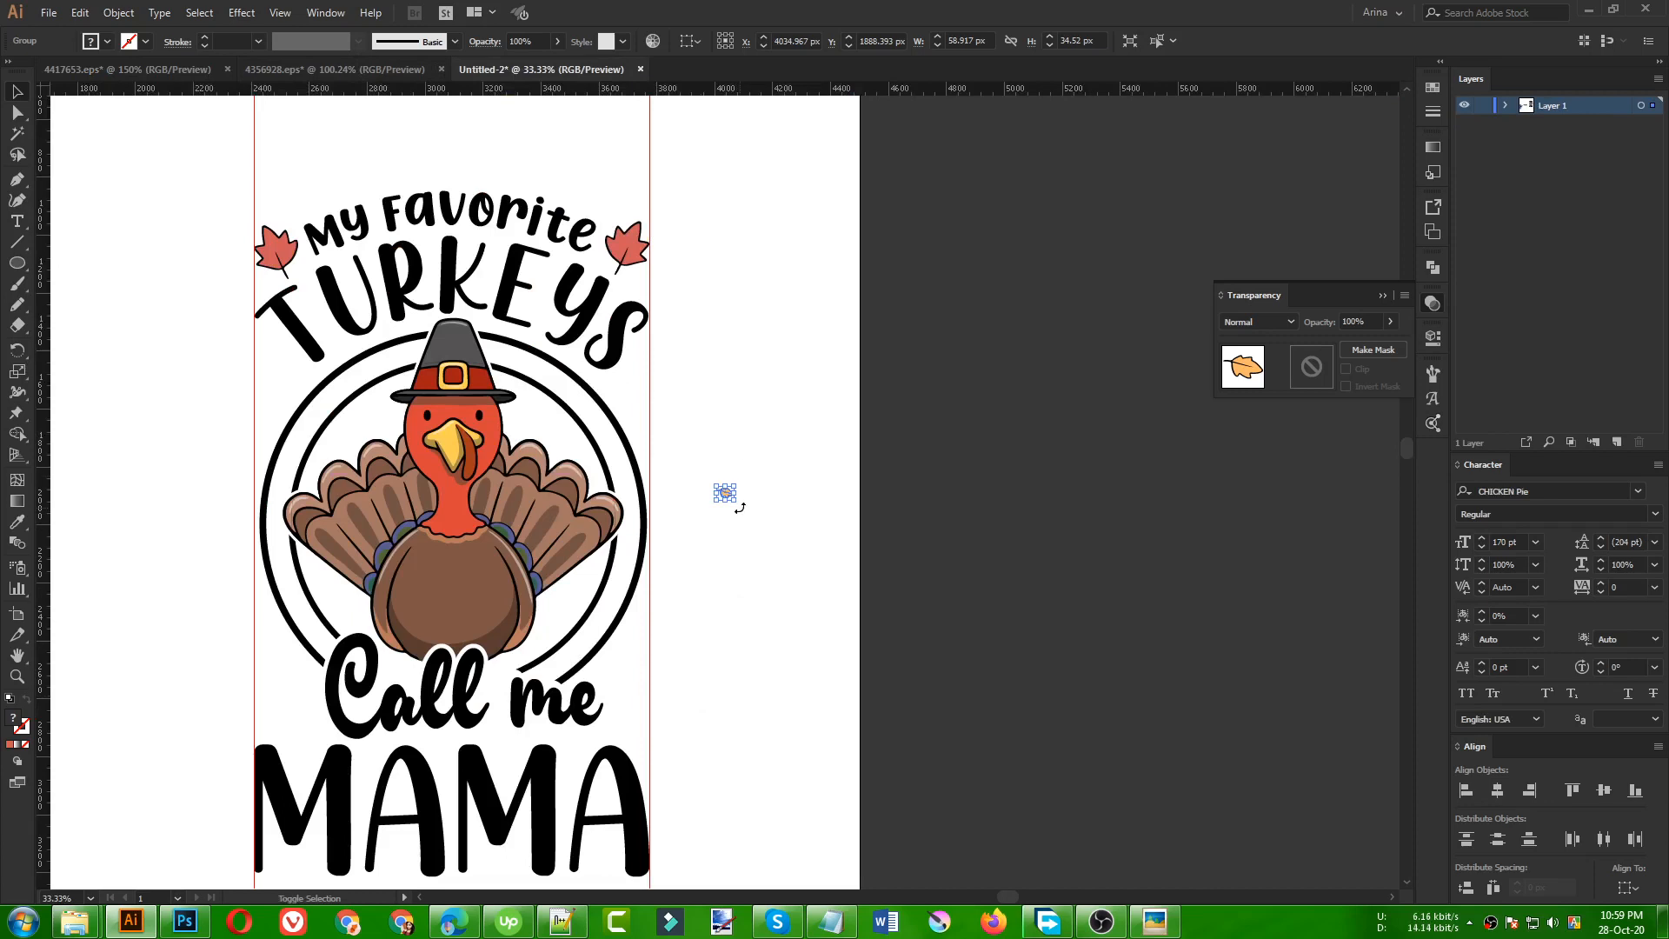
drag(740, 507, 708, 650)
scroll(639, 678, up, 3)
drag(581, 539, 569, 526)
scroll(906, 674, down, 1)
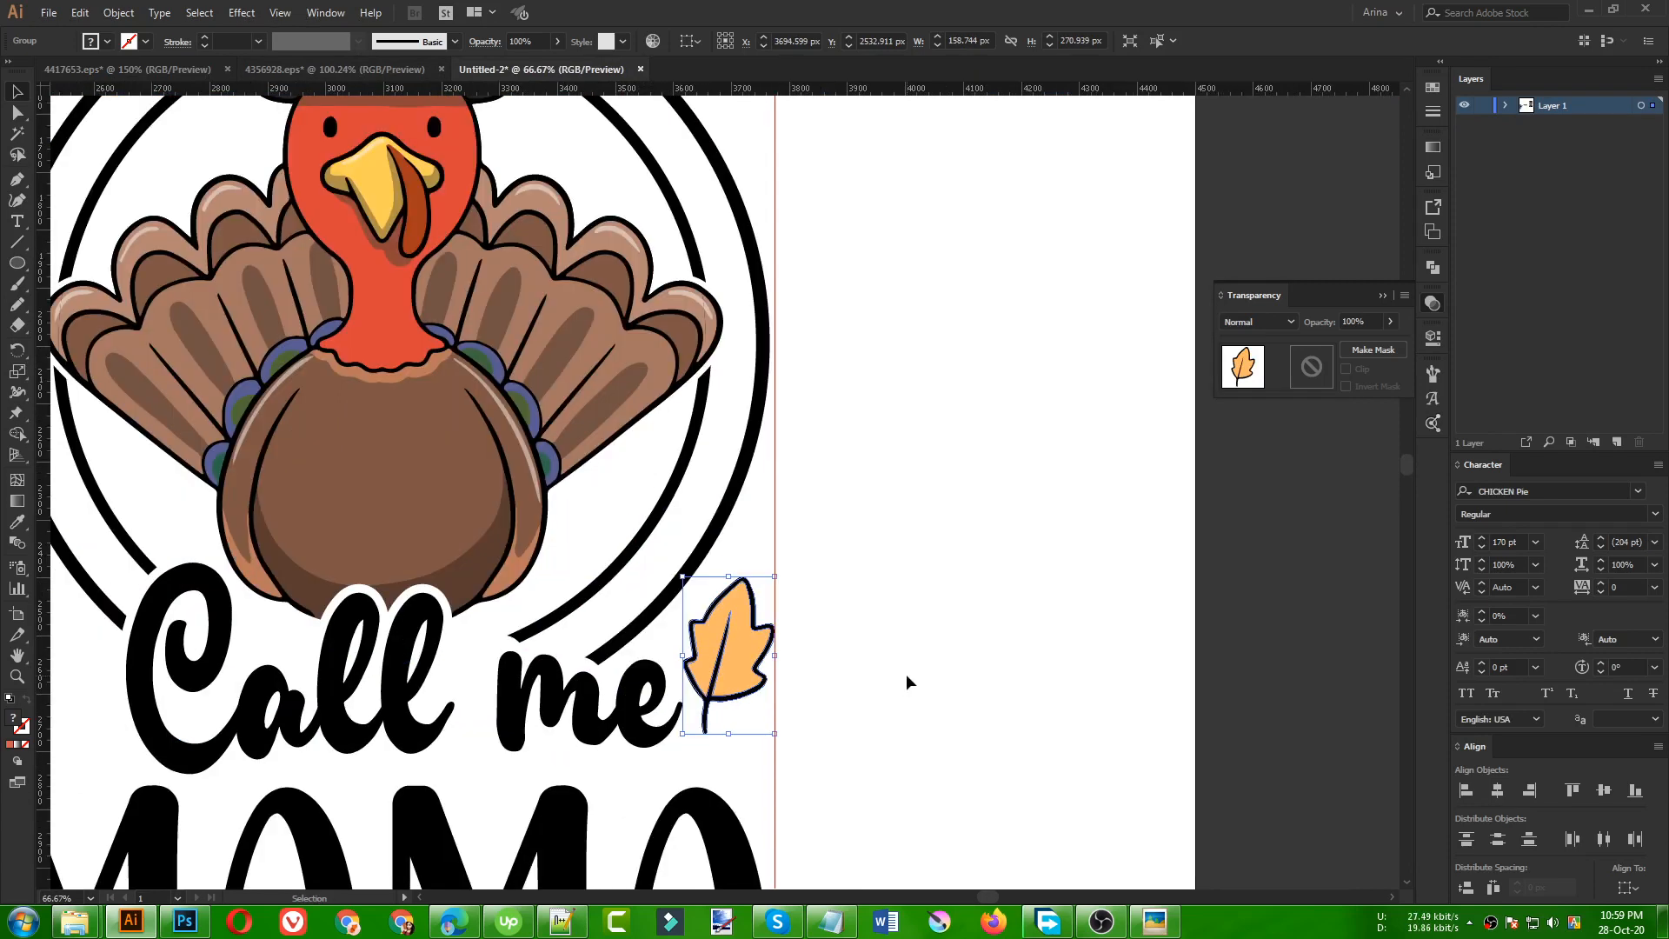
- Resize the yellow-orange leaf to about 165 by 282 px and fit it between the word me and the vertical guide
scroll(906, 675, down, 1)
drag(728, 674, 733, 695)
key(Left)
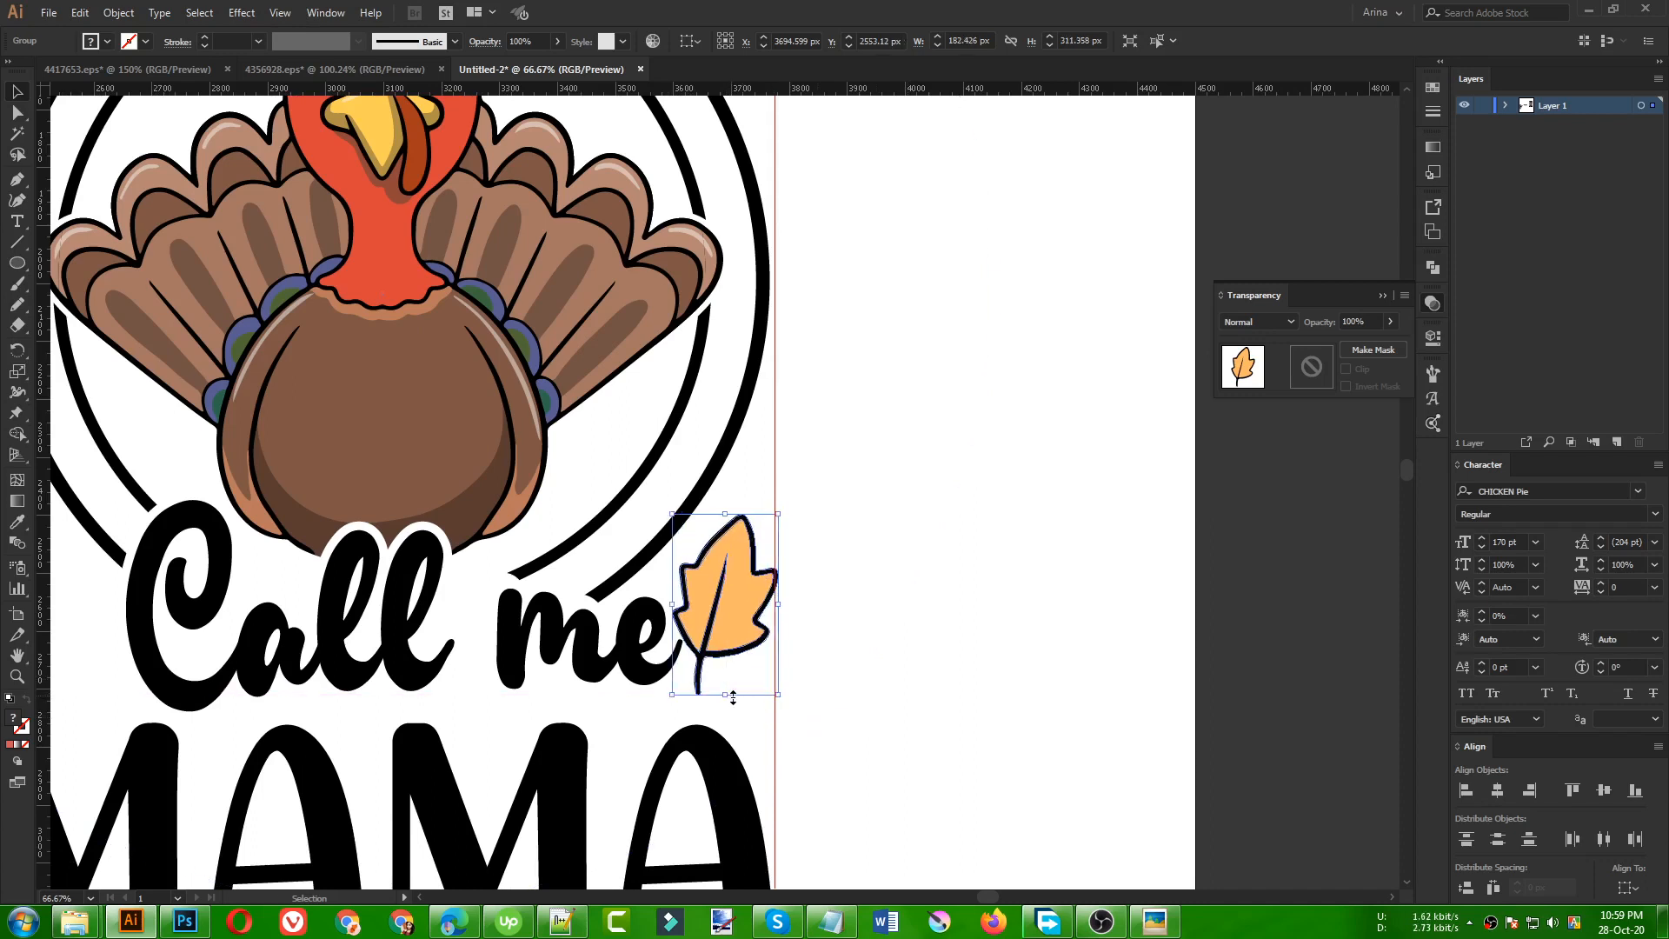
key(Up)
key(Up)
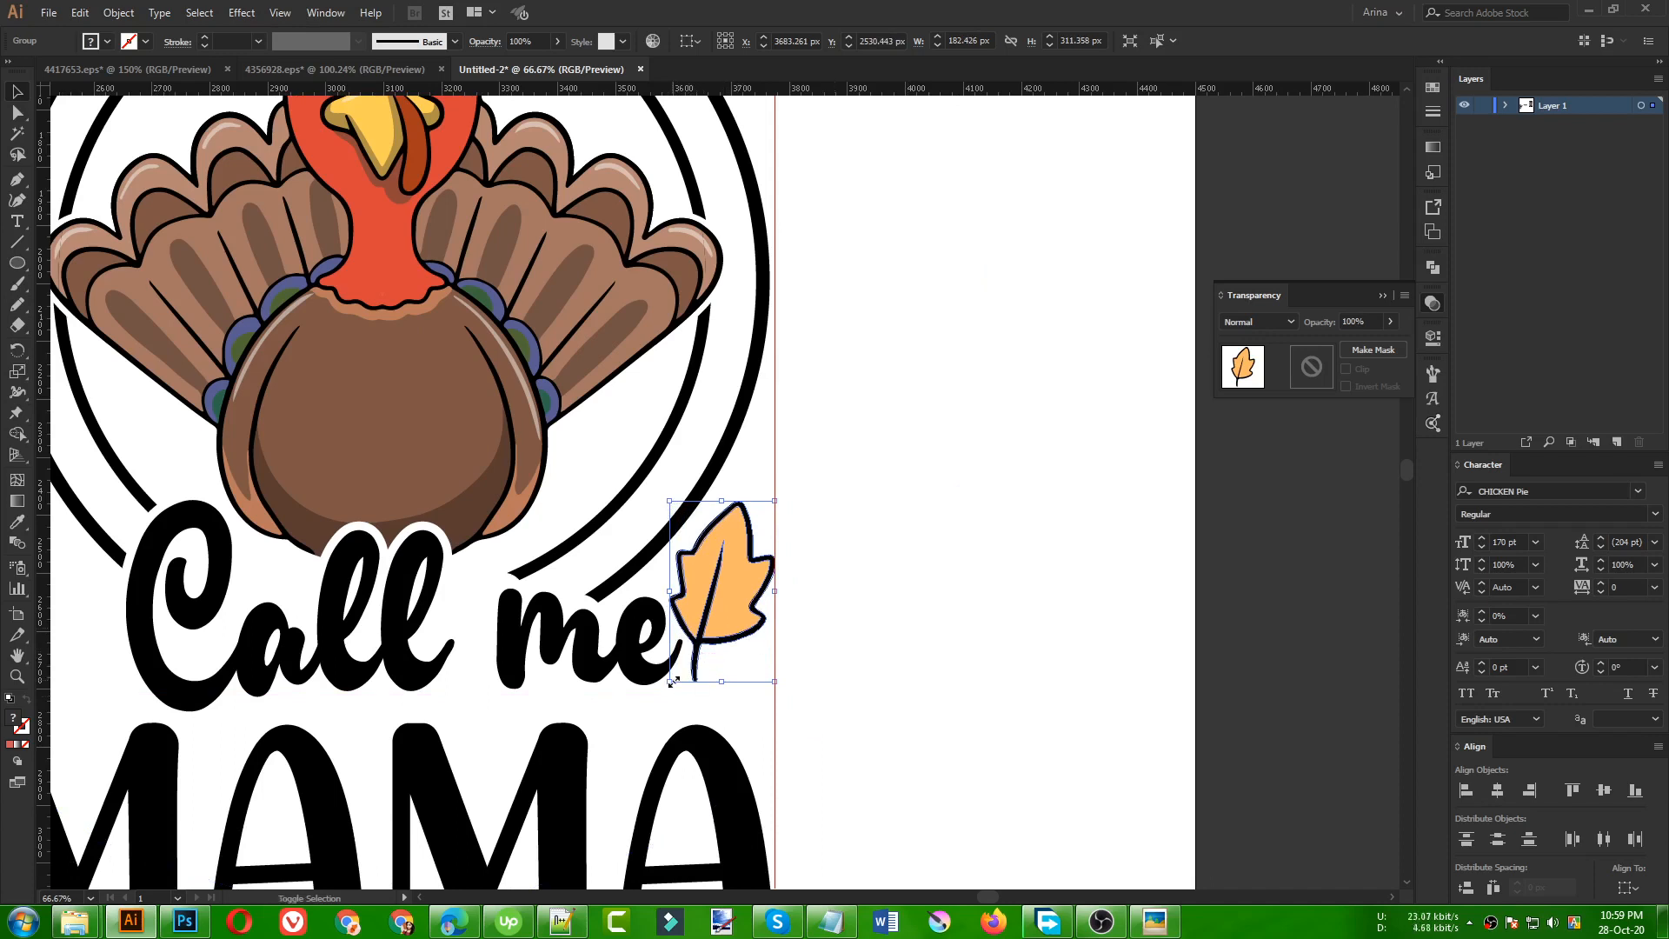
drag(670, 683, 681, 675)
drag(744, 621, 745, 649)
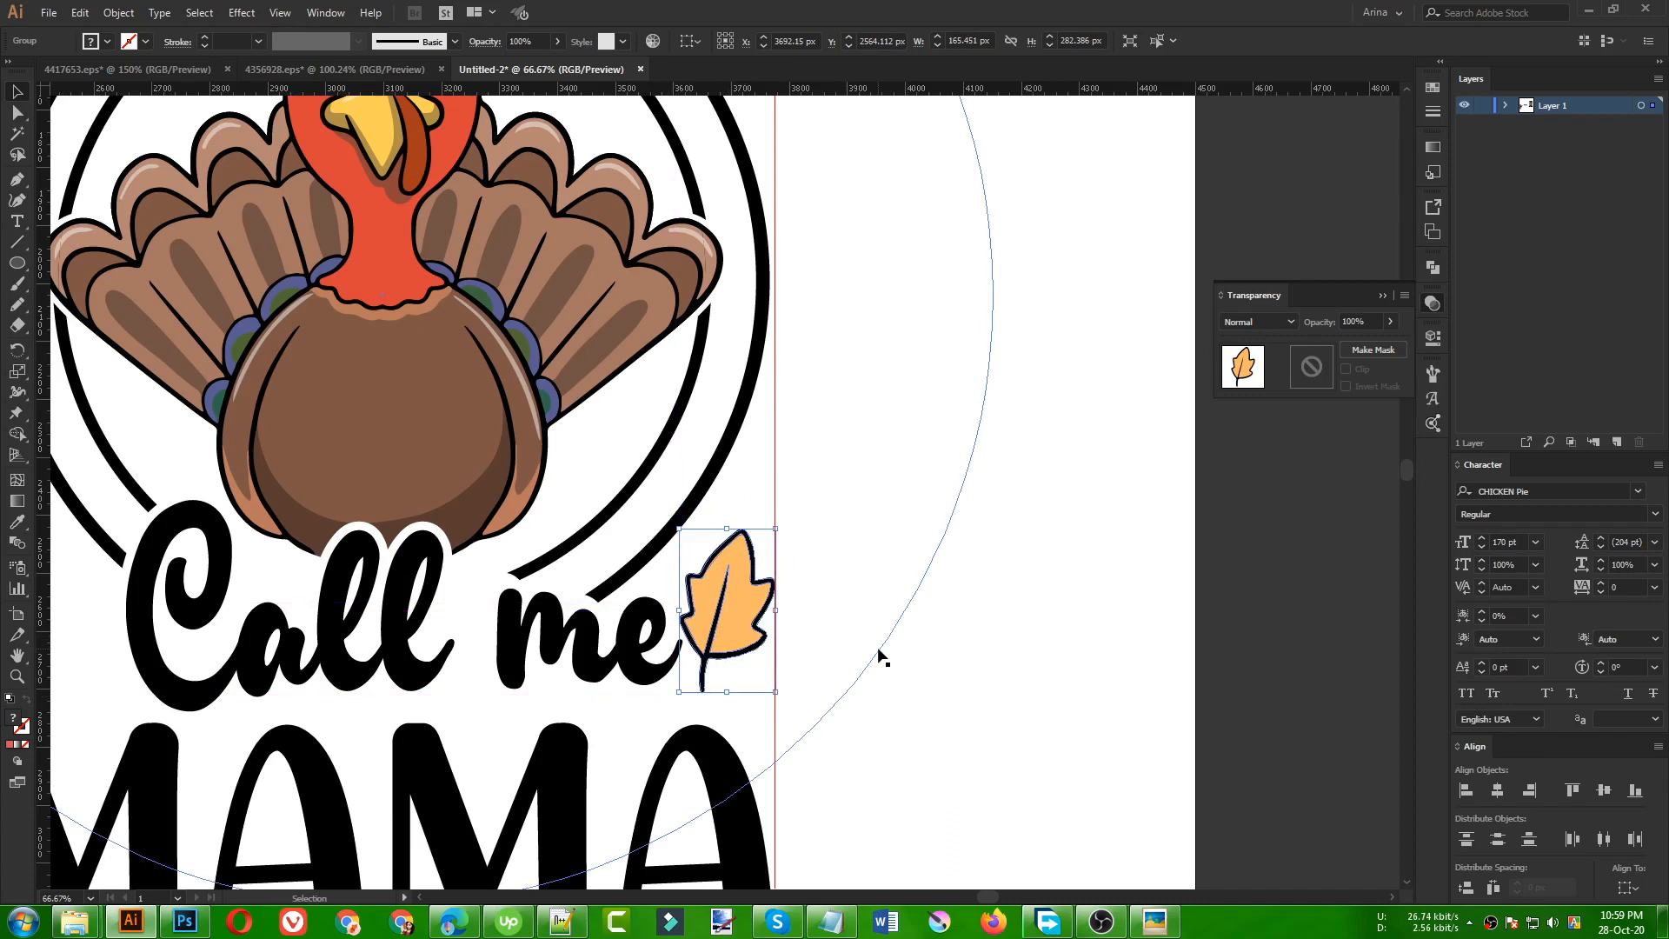
- Duplicate the yellow-orange leaf onto the opposite side of Call me, against the other vertical guide
scroll(970, 675, down, 1)
scroll(346, 723, up, 1)
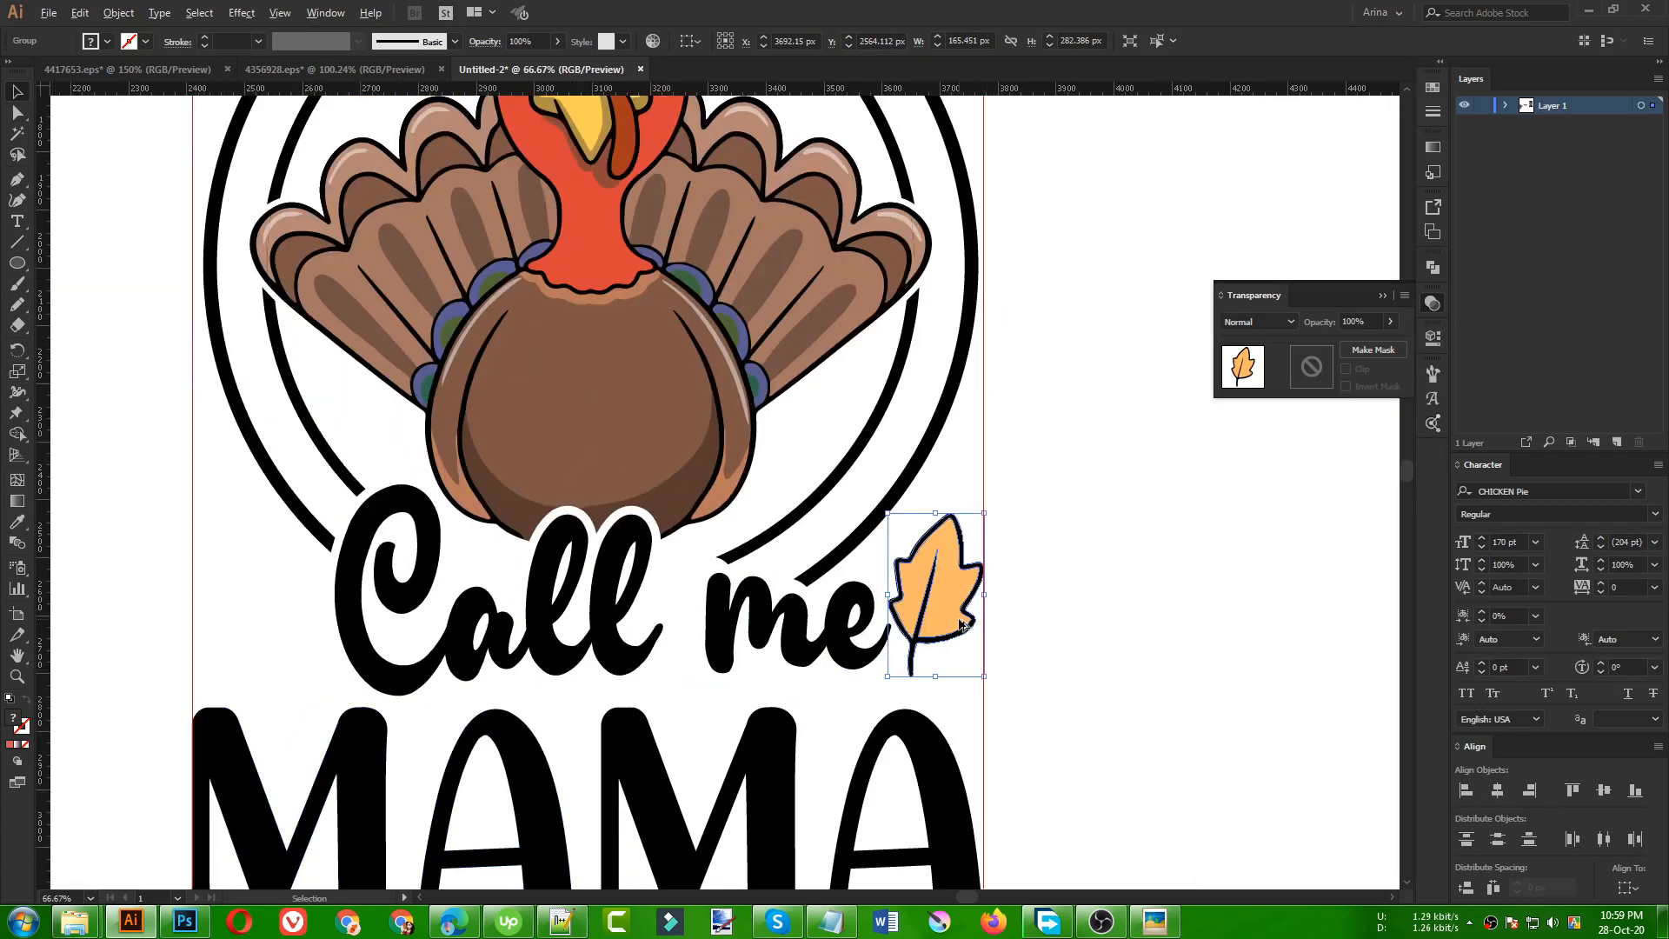
alt+drag(962, 624, 262, 645)
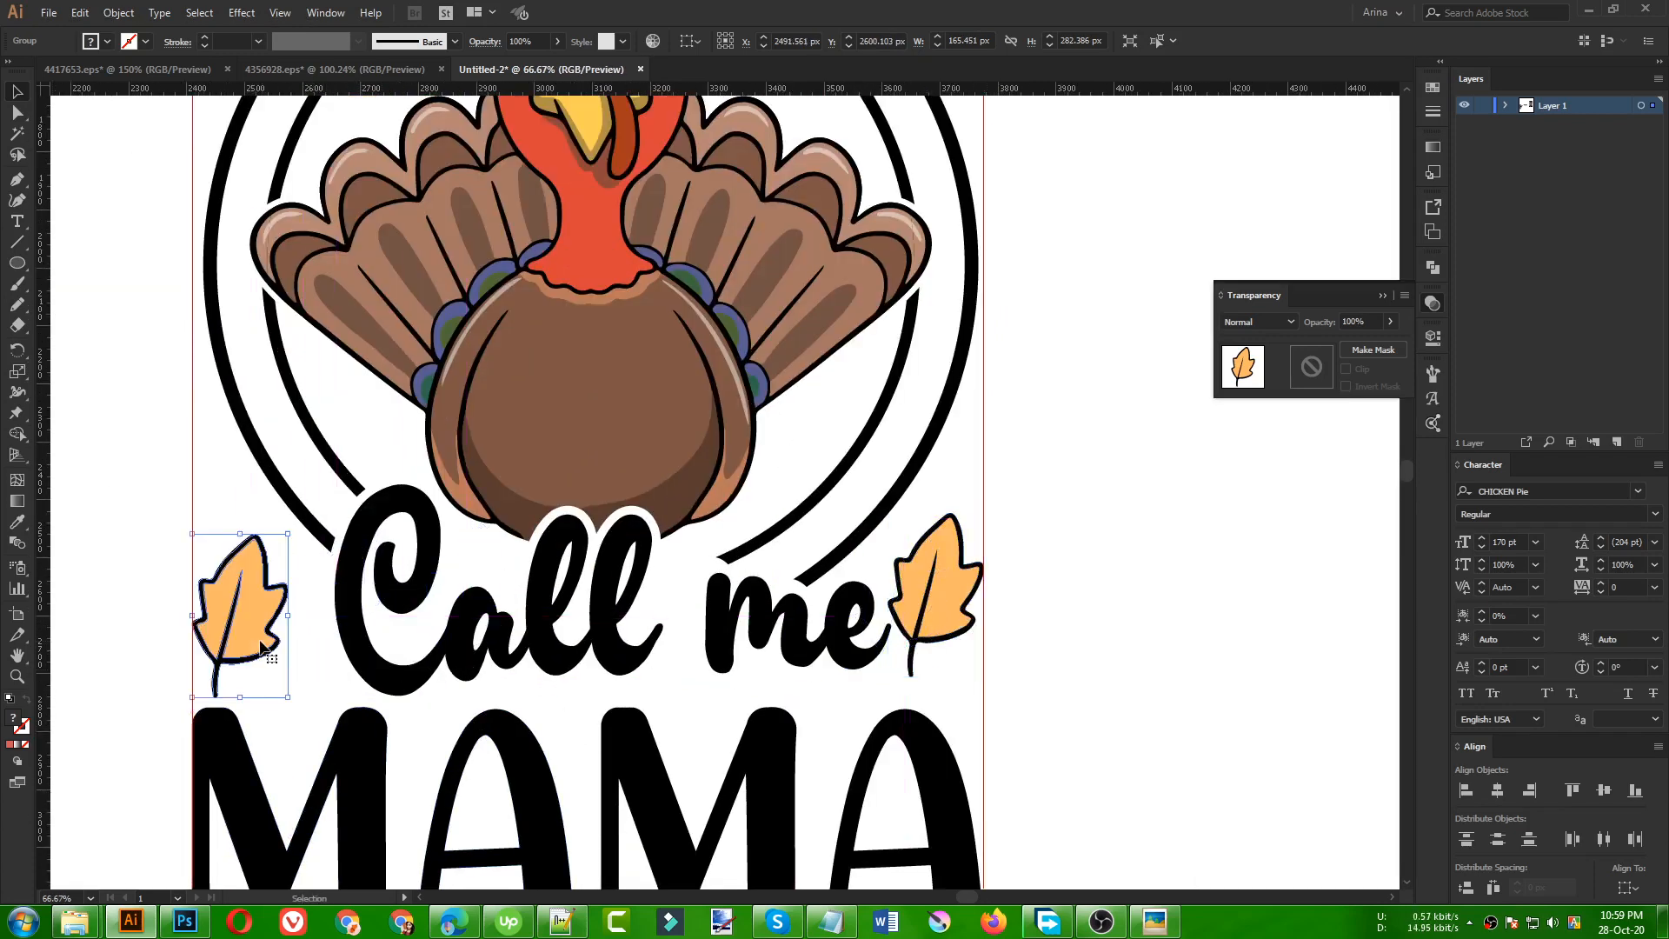
- Mirror the yellow-orange leaf beside Call horizontally and align both yellow-orange leaves on their vertical centres
right_click(263, 645)
mouse_move(417, 532)
click(474, 598)
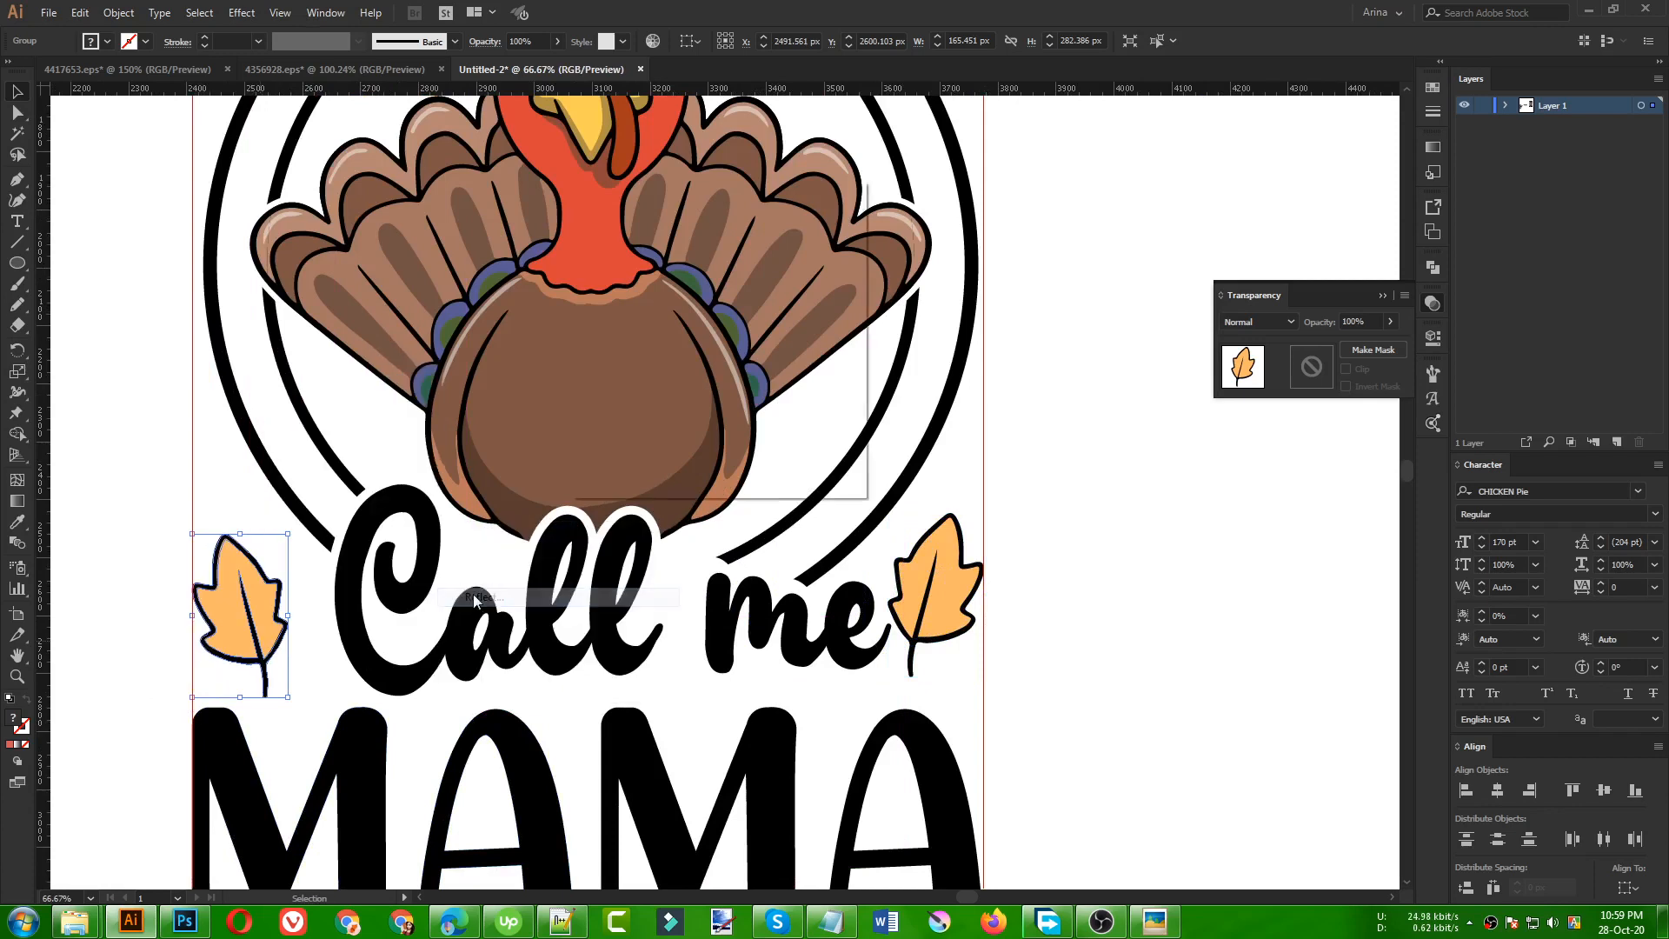
click(722, 454)
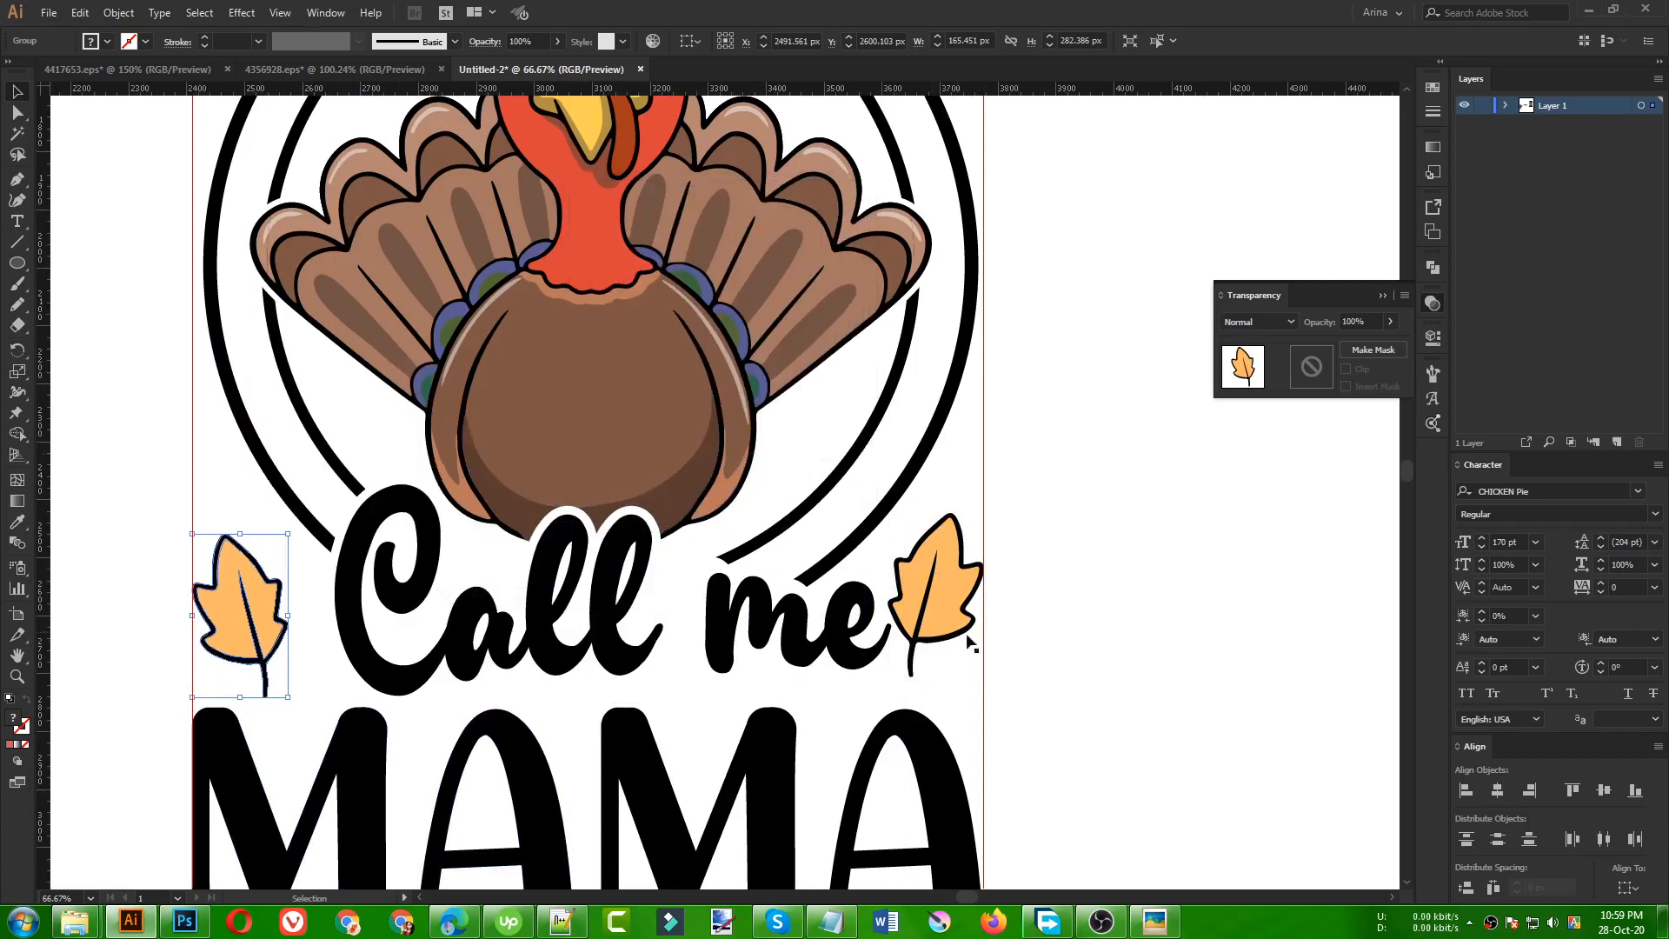
shift+click(935, 632)
click(817, 42)
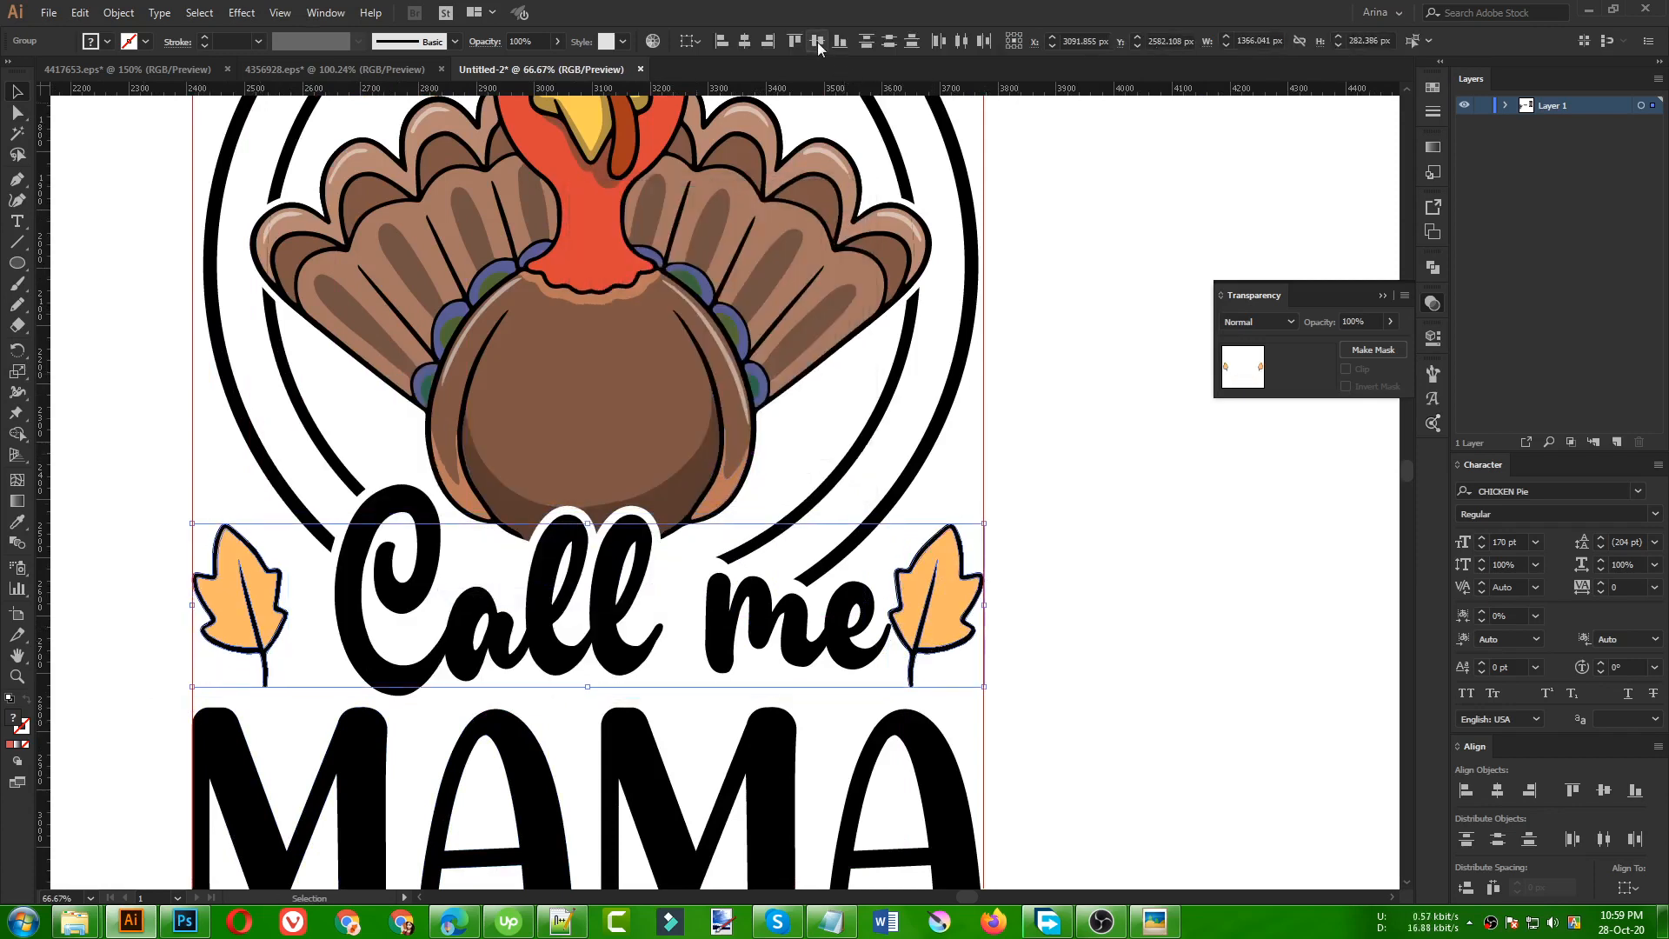
click(1073, 483)
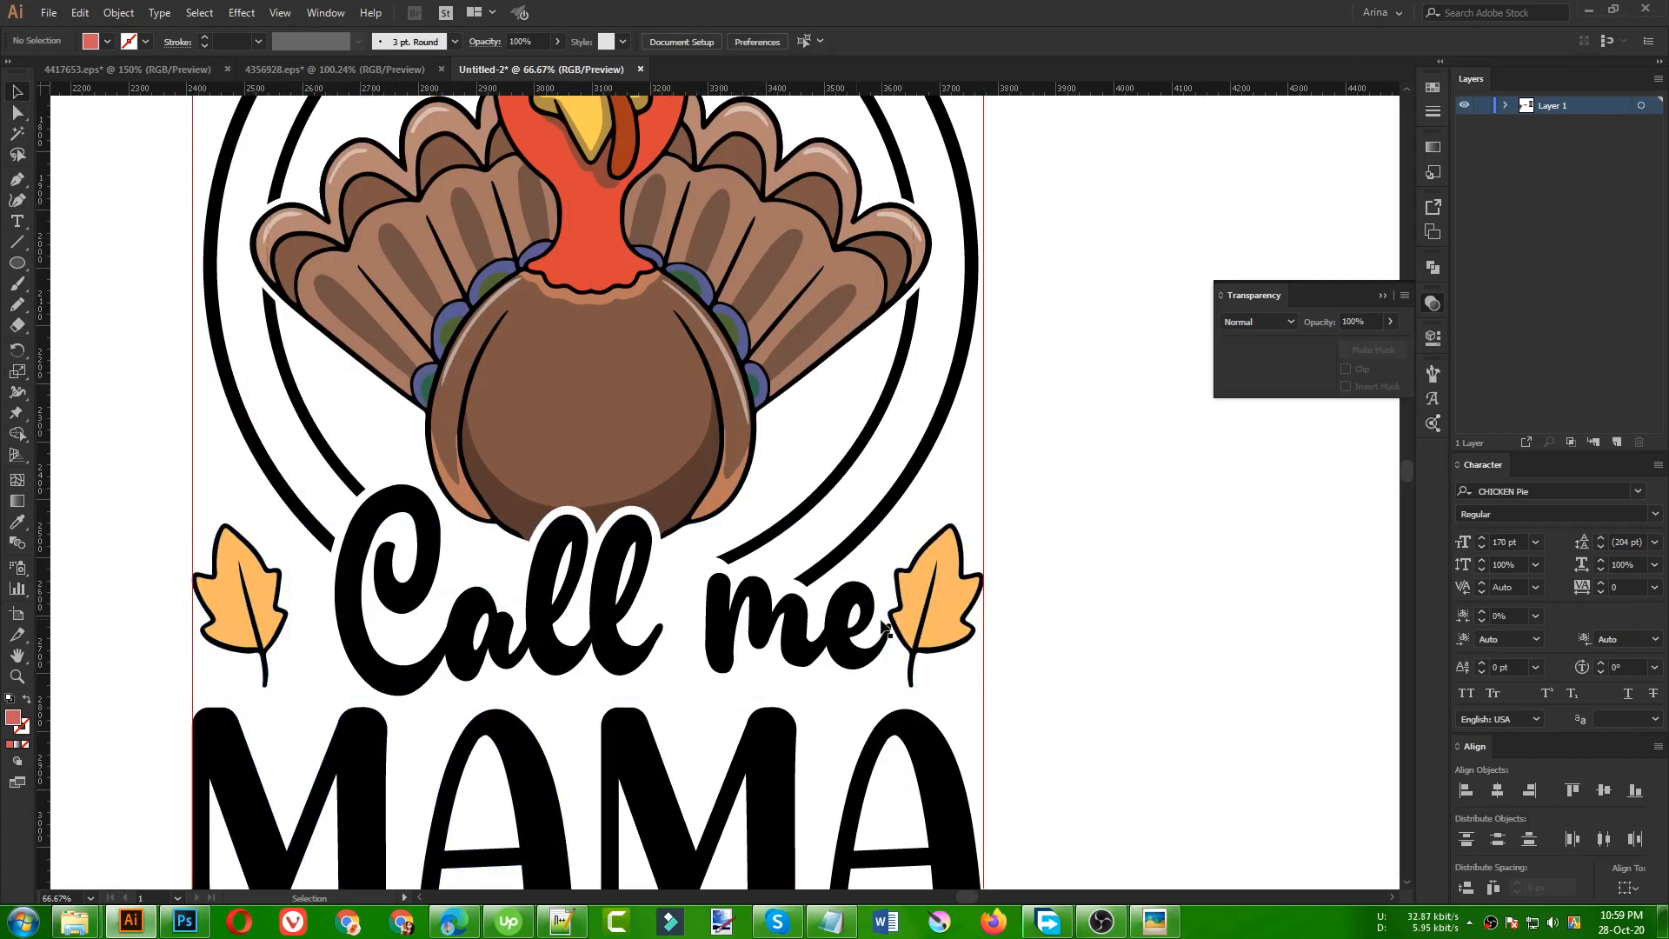
- Shrink the yellow-orange leaf after me to about 146 by 249 px and enlarge the one before Call to about 223 by 381 px
click(926, 631)
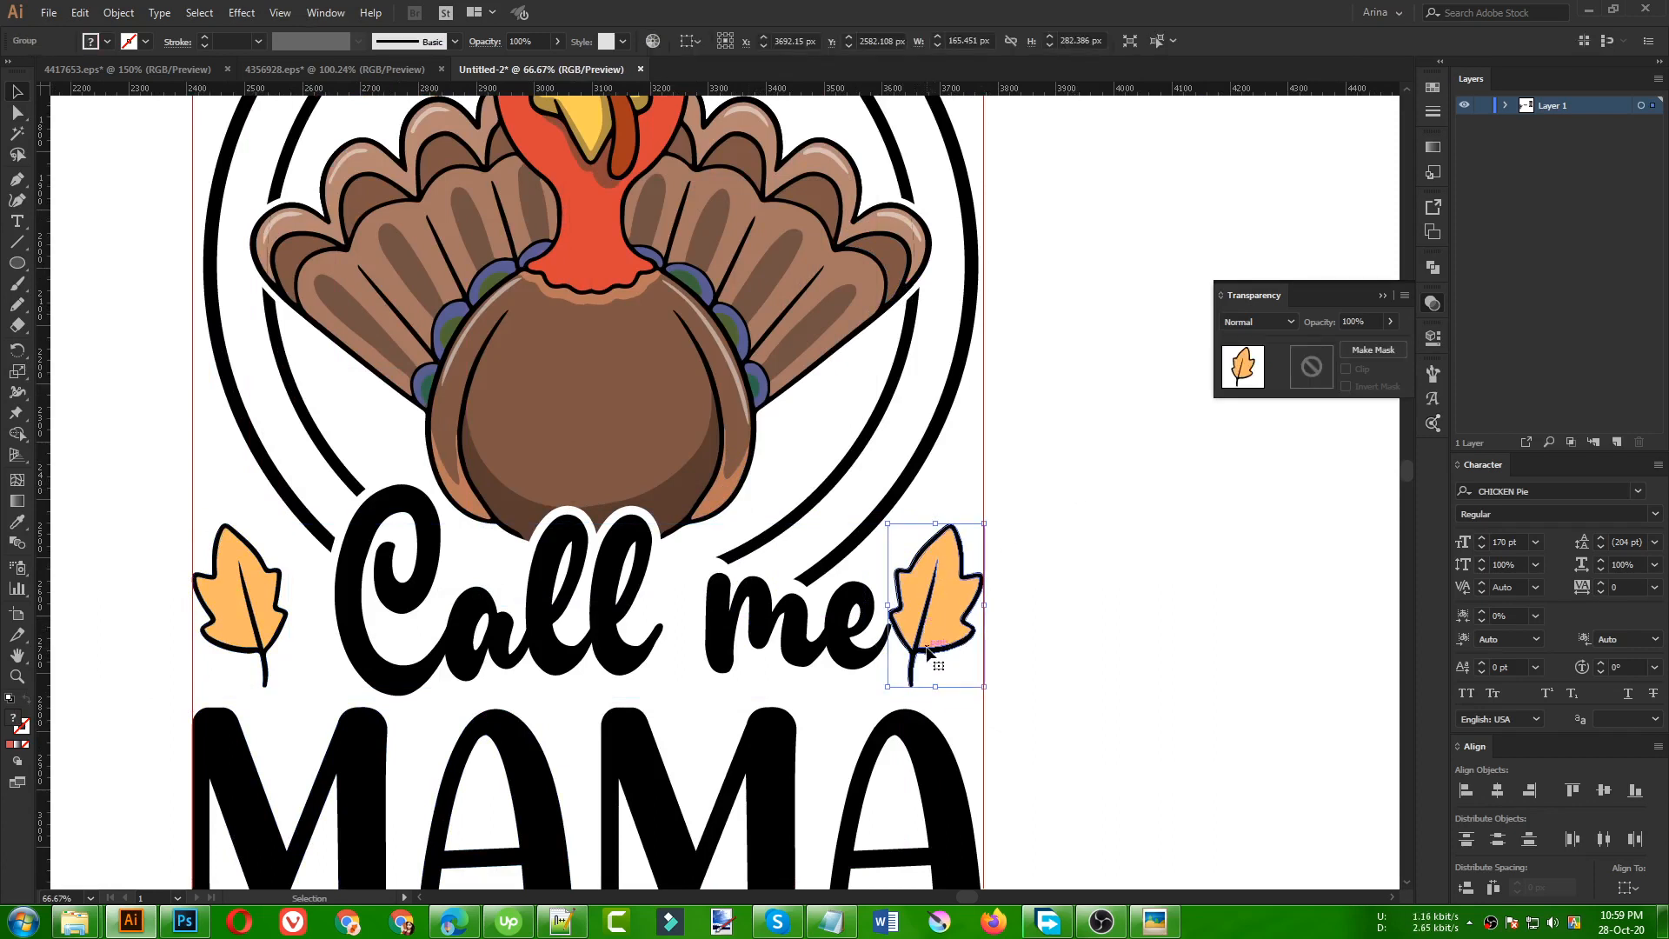
drag(890, 688, 897, 671)
click(252, 608)
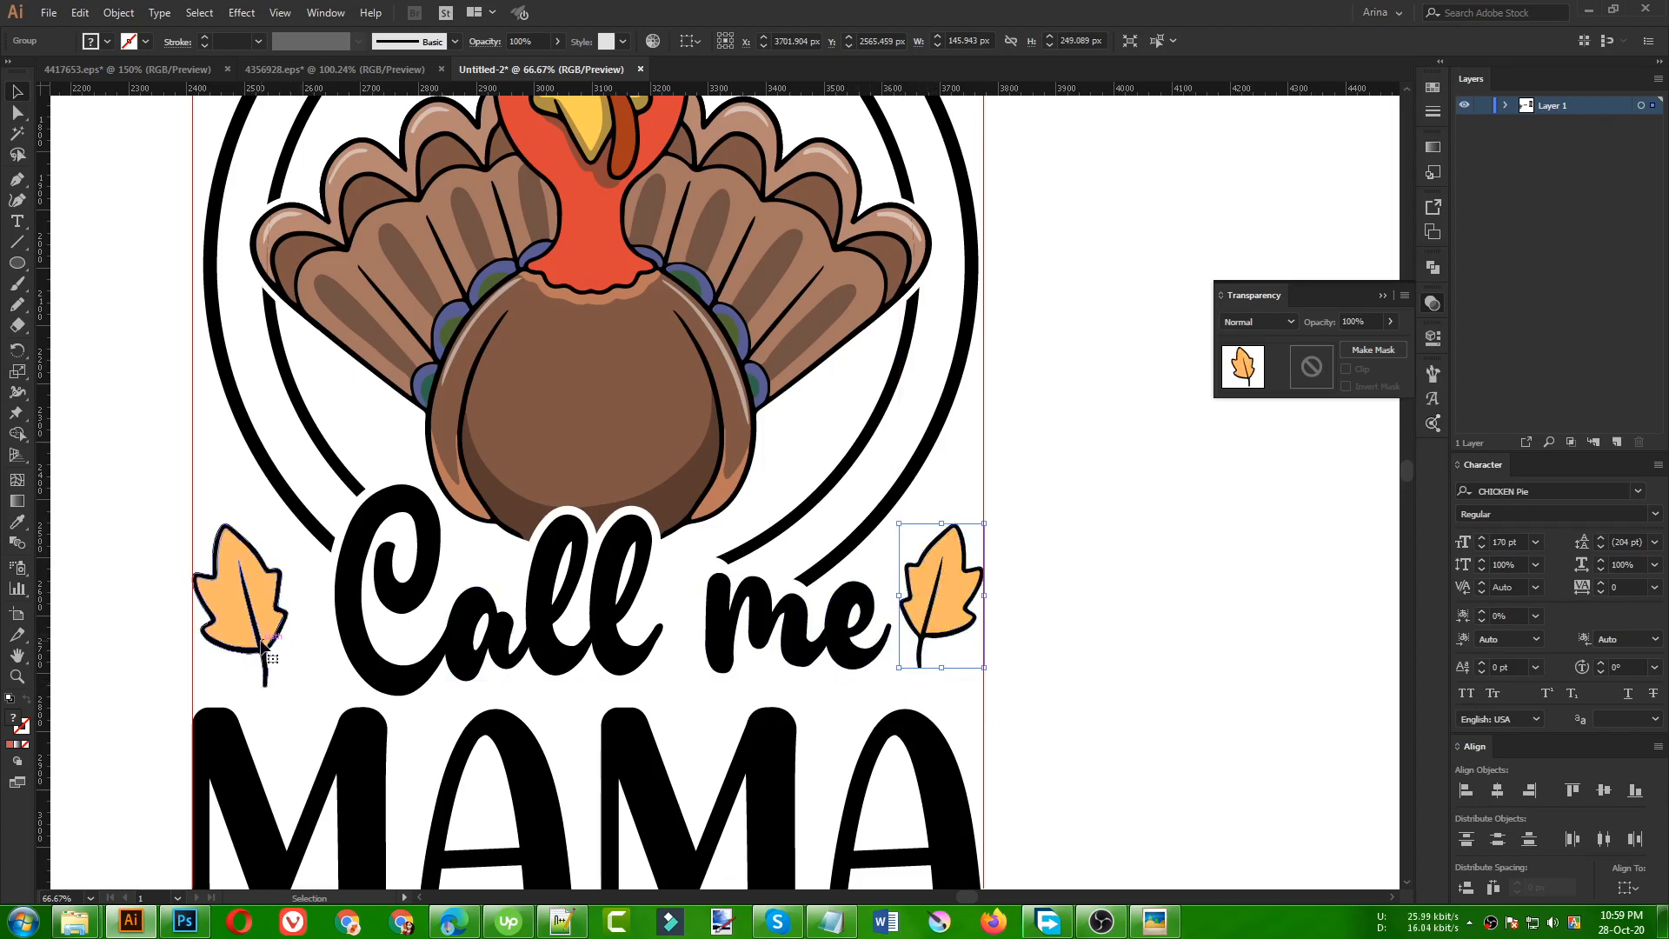
drag(289, 687, 337, 745)
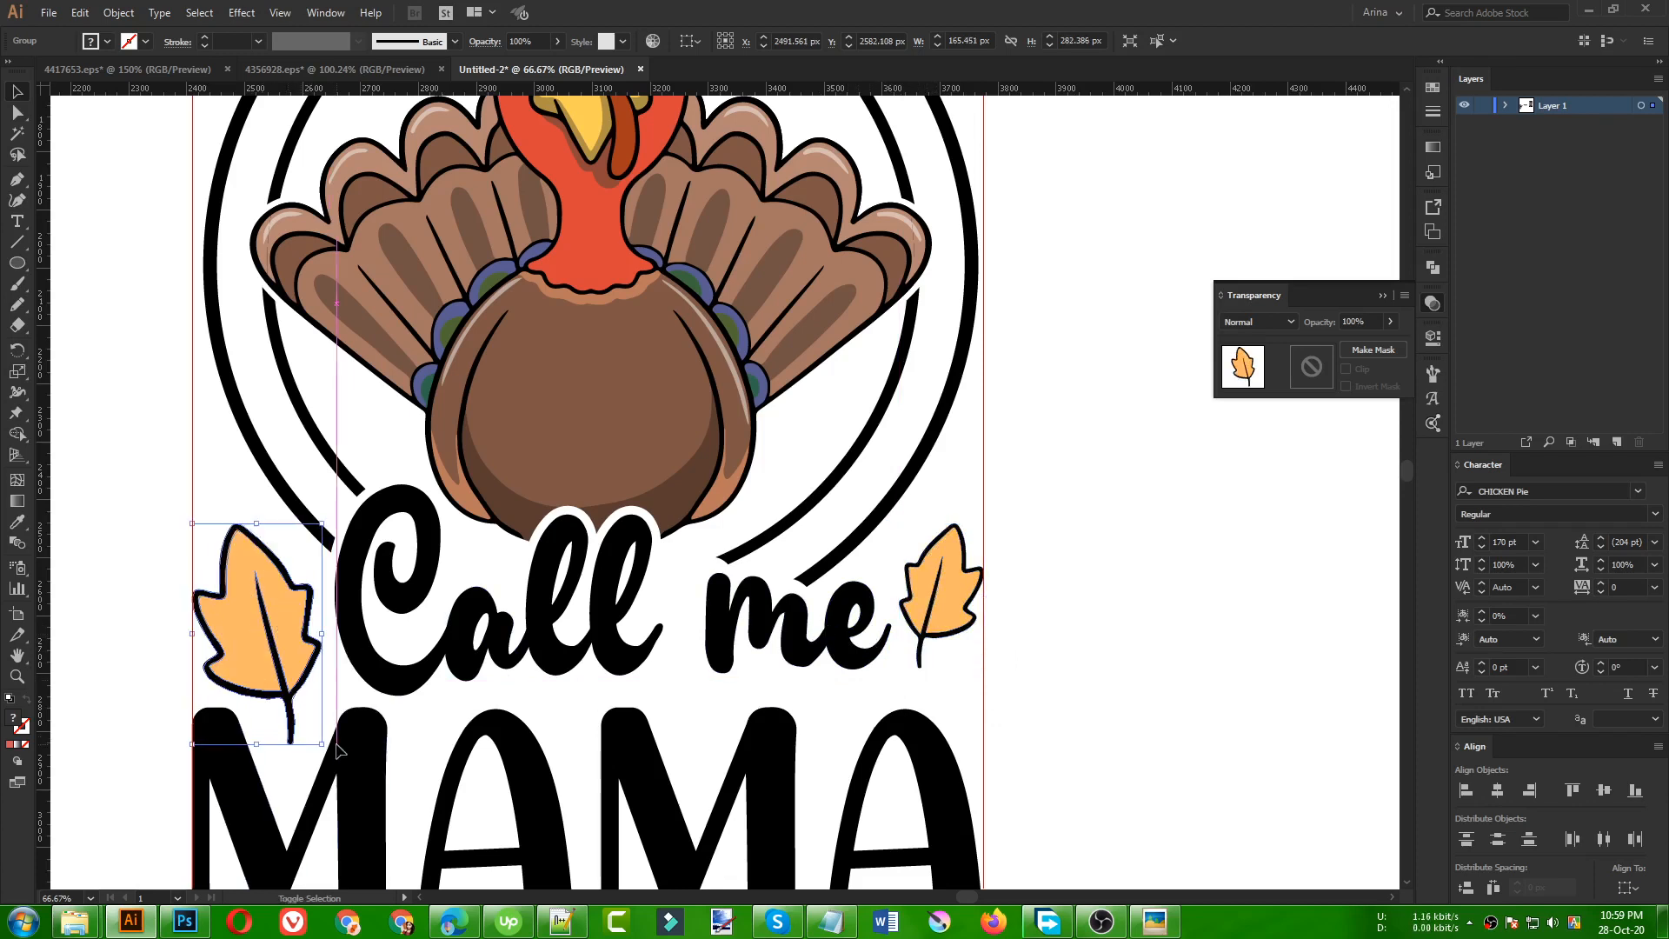
scroll(322, 597, down, 2)
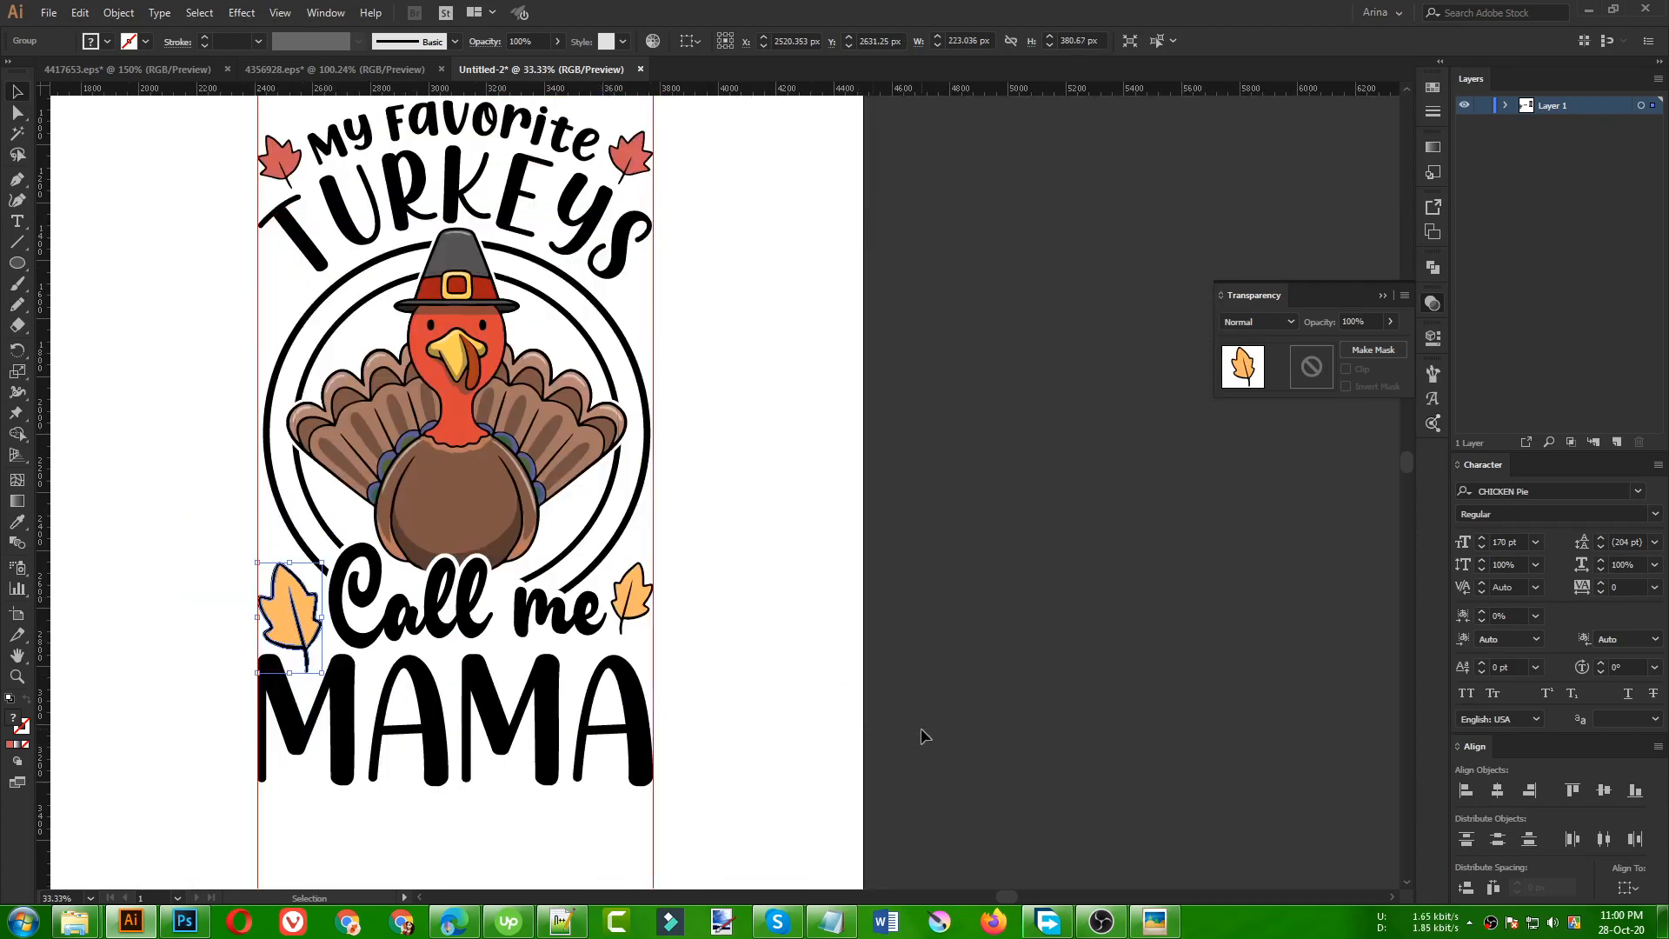
click(804, 691)
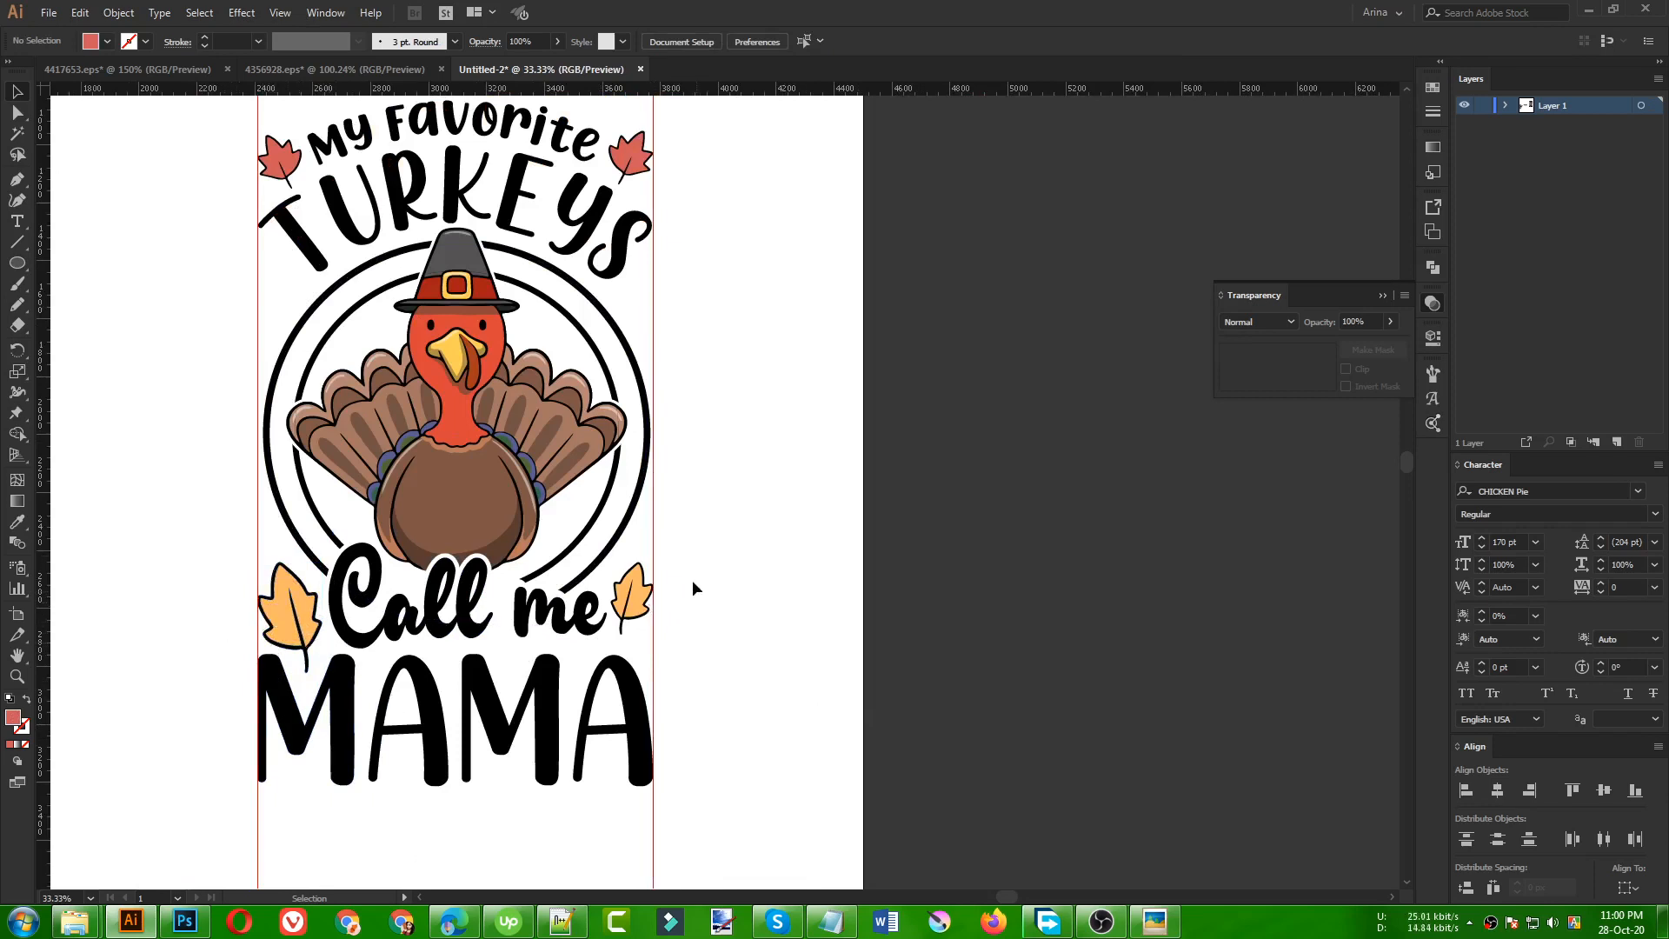
scroll(692, 466, up, 3)
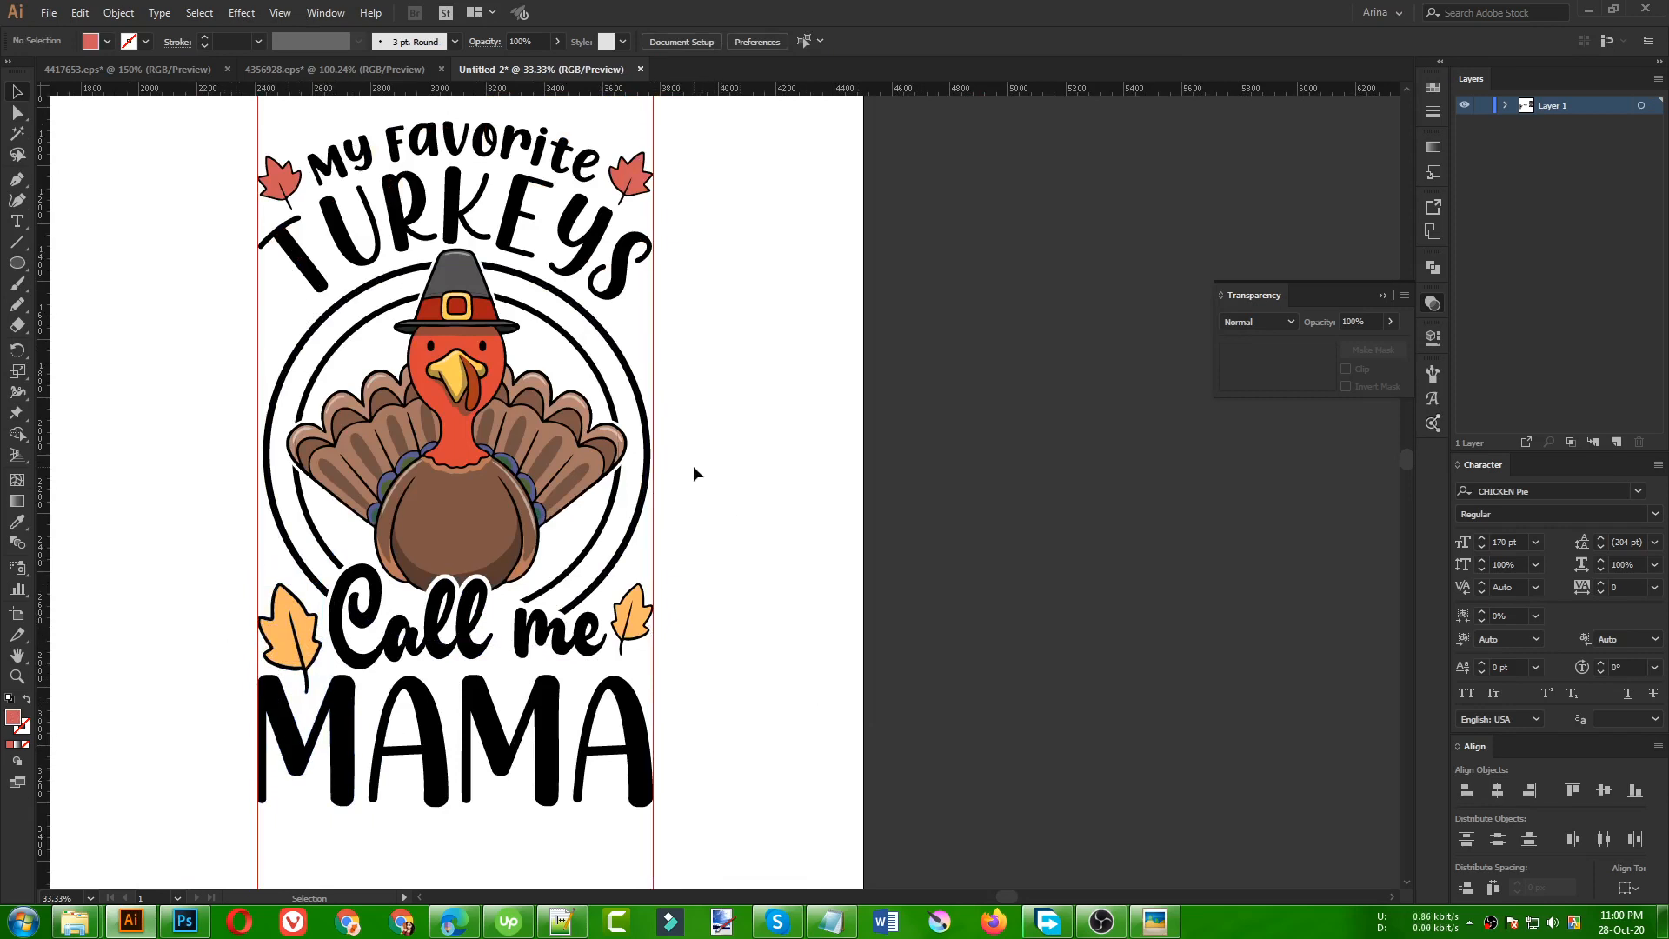
- In 4417653.eps, move the small star near the heart above the hat aside, and group that heart with its outline for copying
click(176, 71)
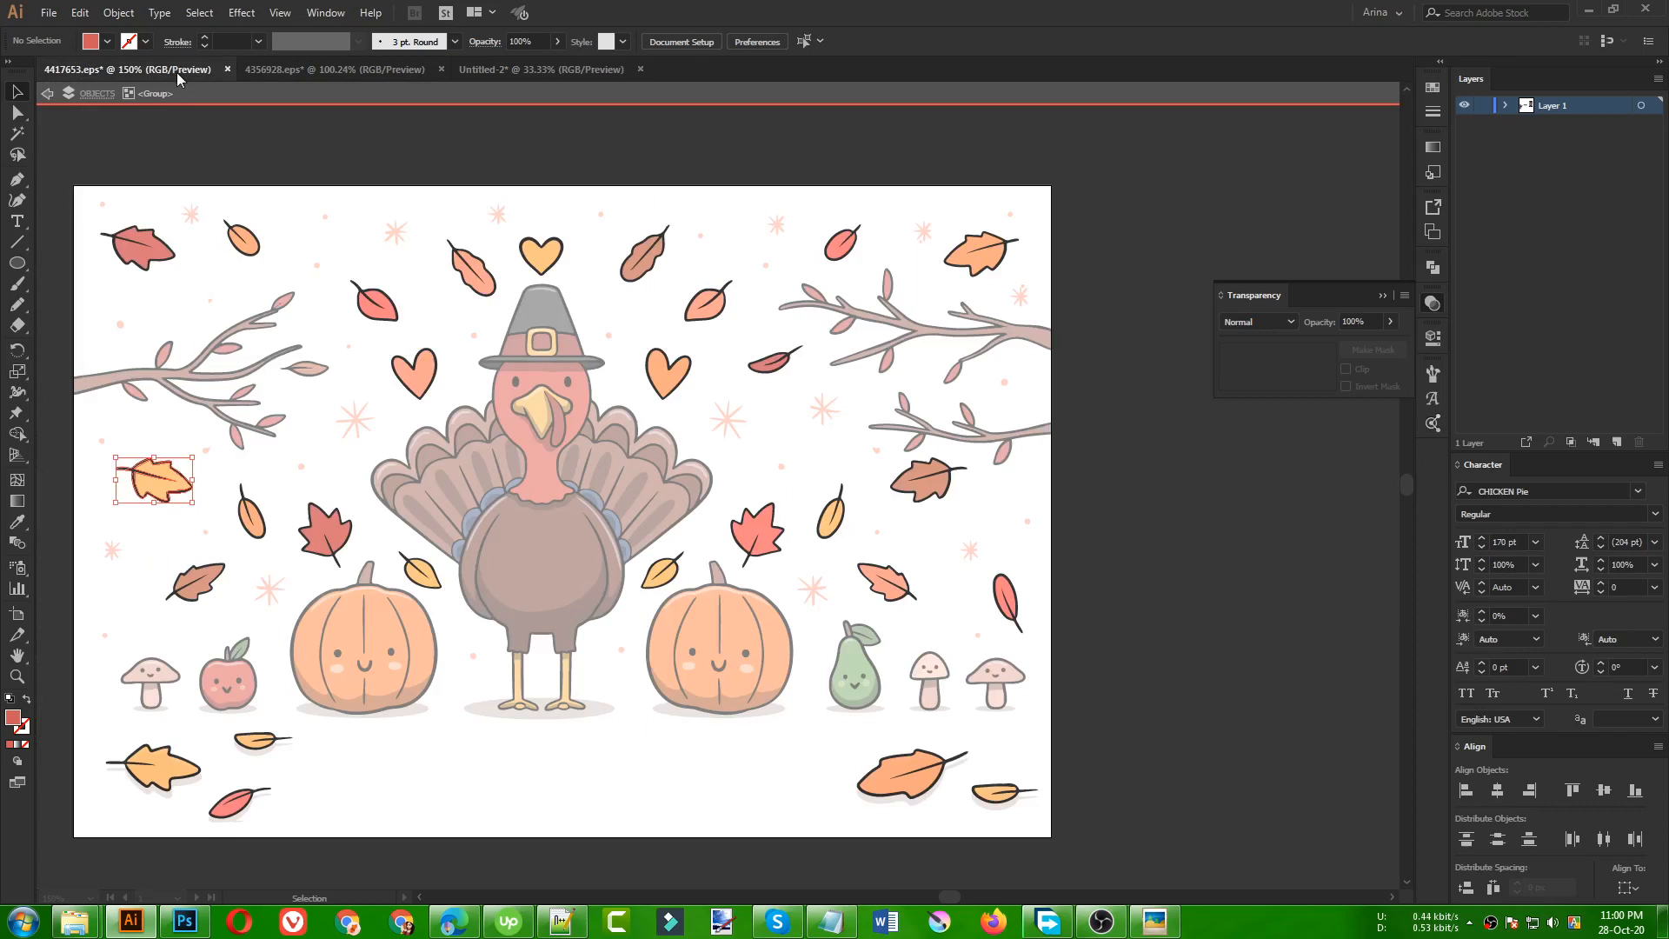
click(357, 423)
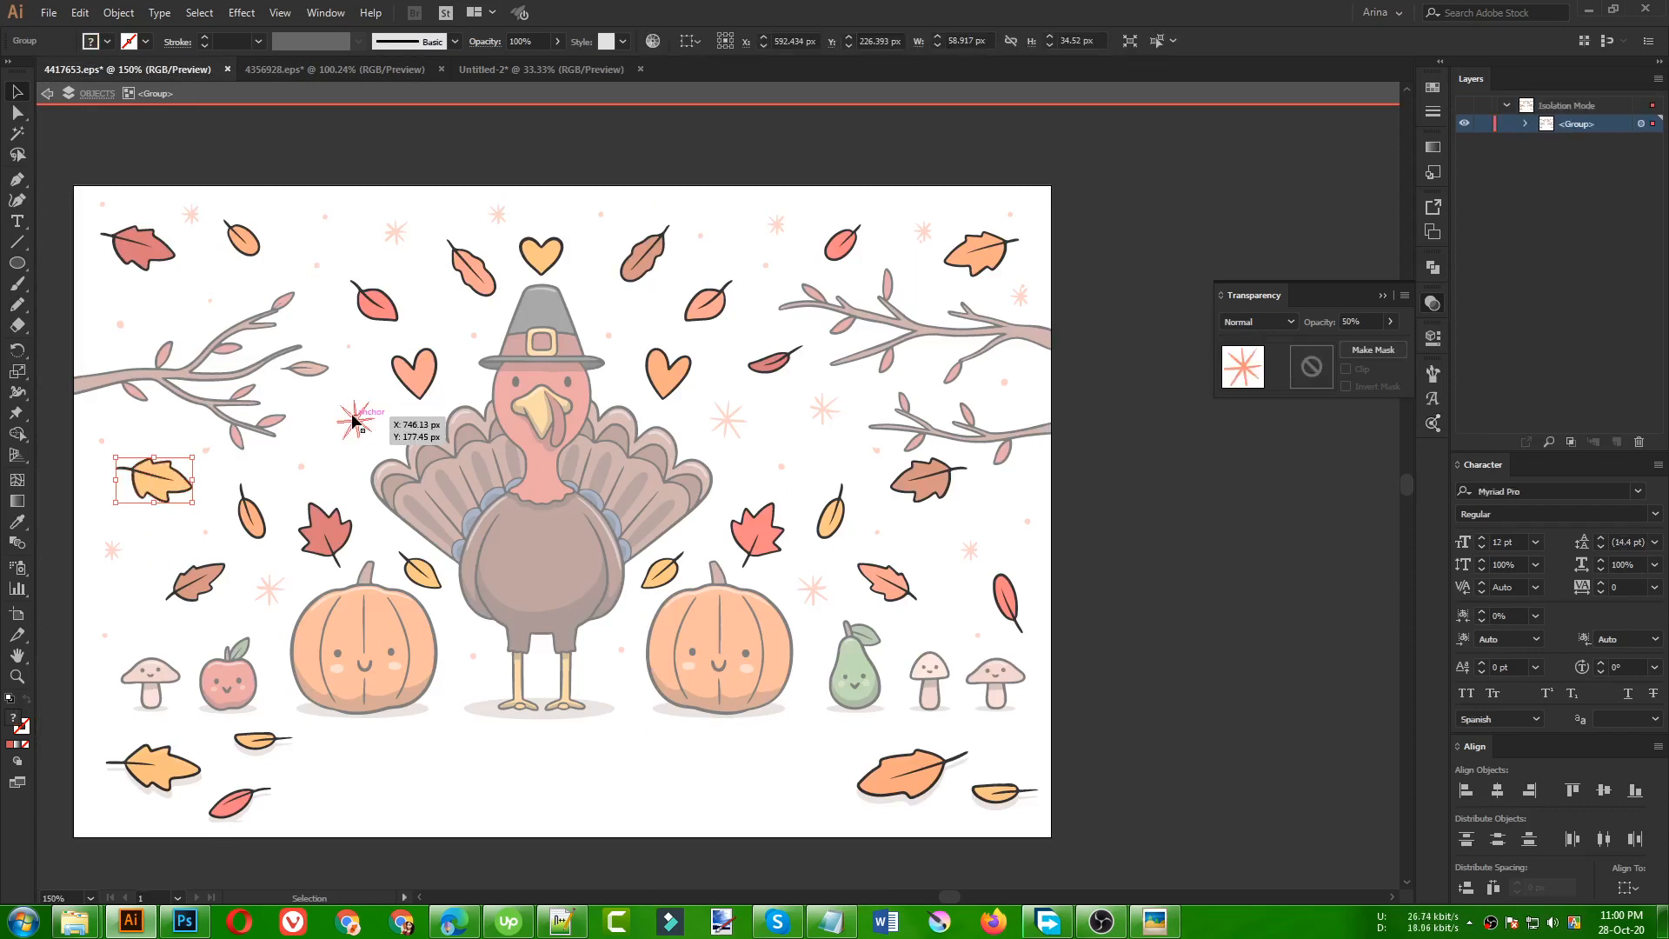
click(417, 759)
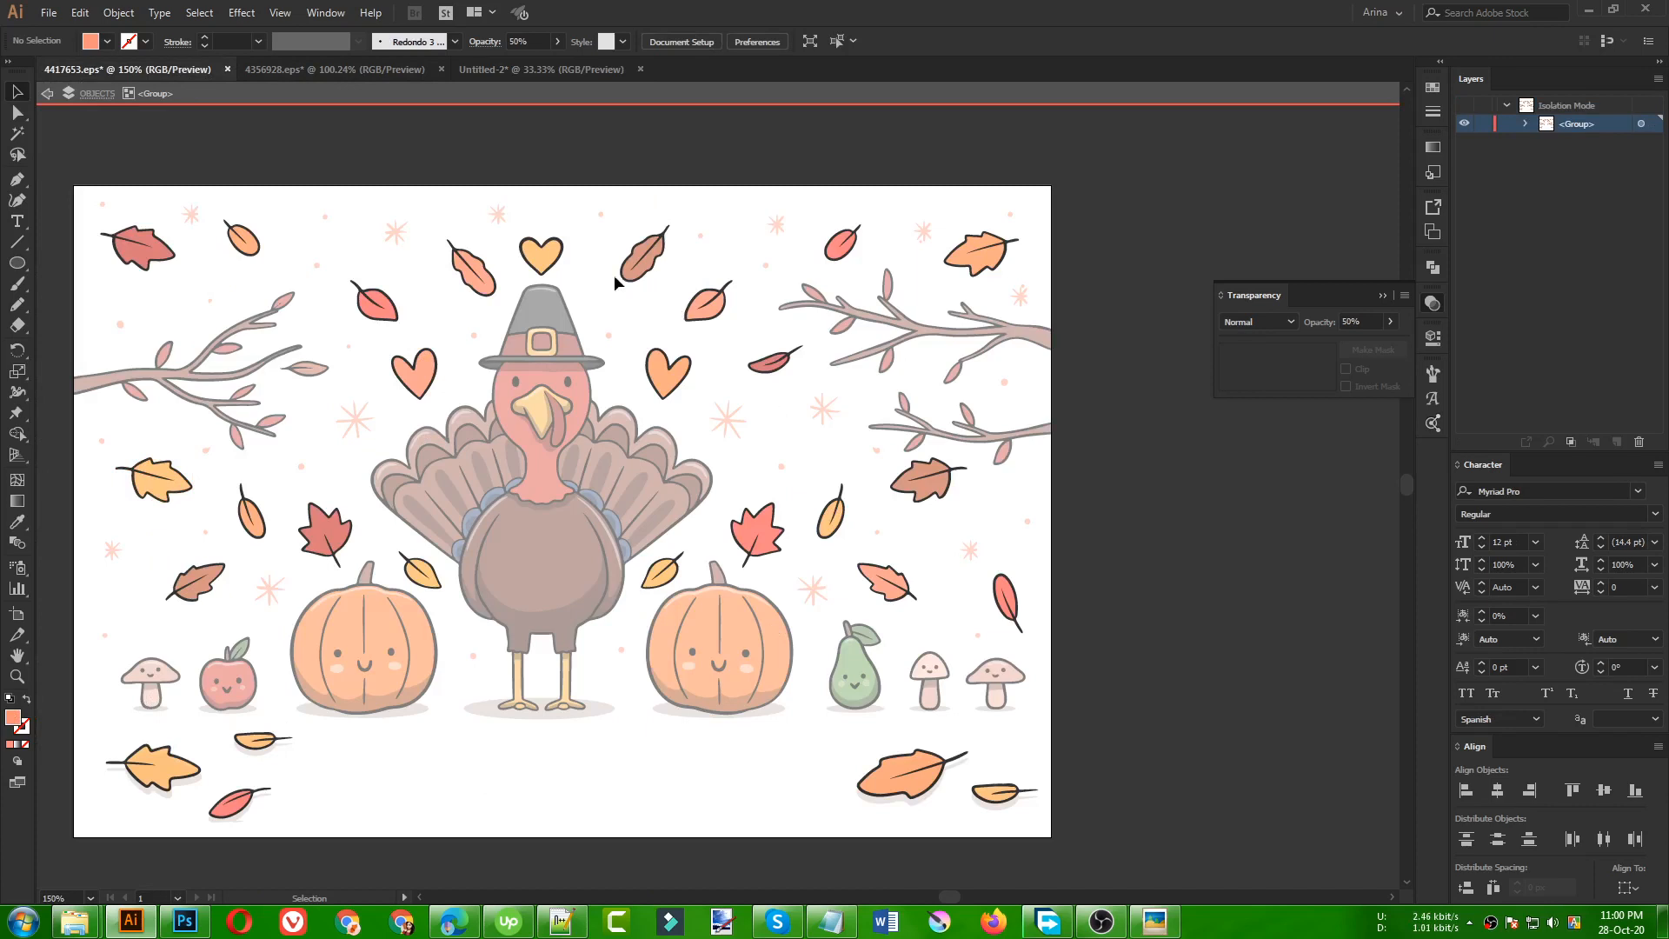
click(557, 253)
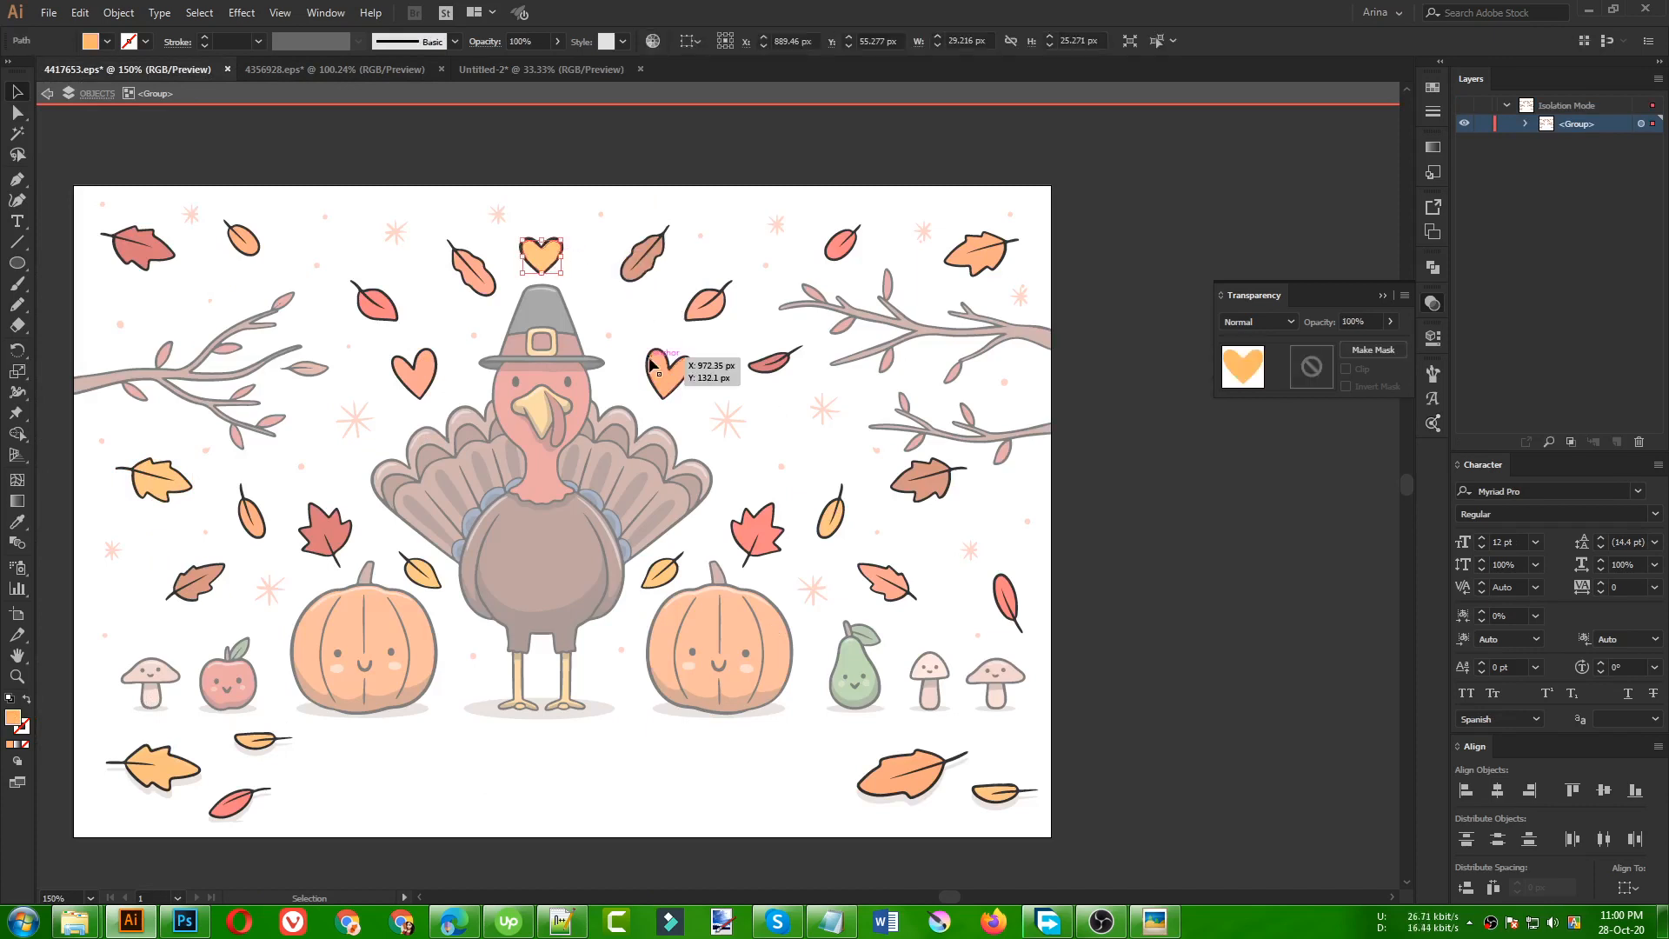
click(572, 222)
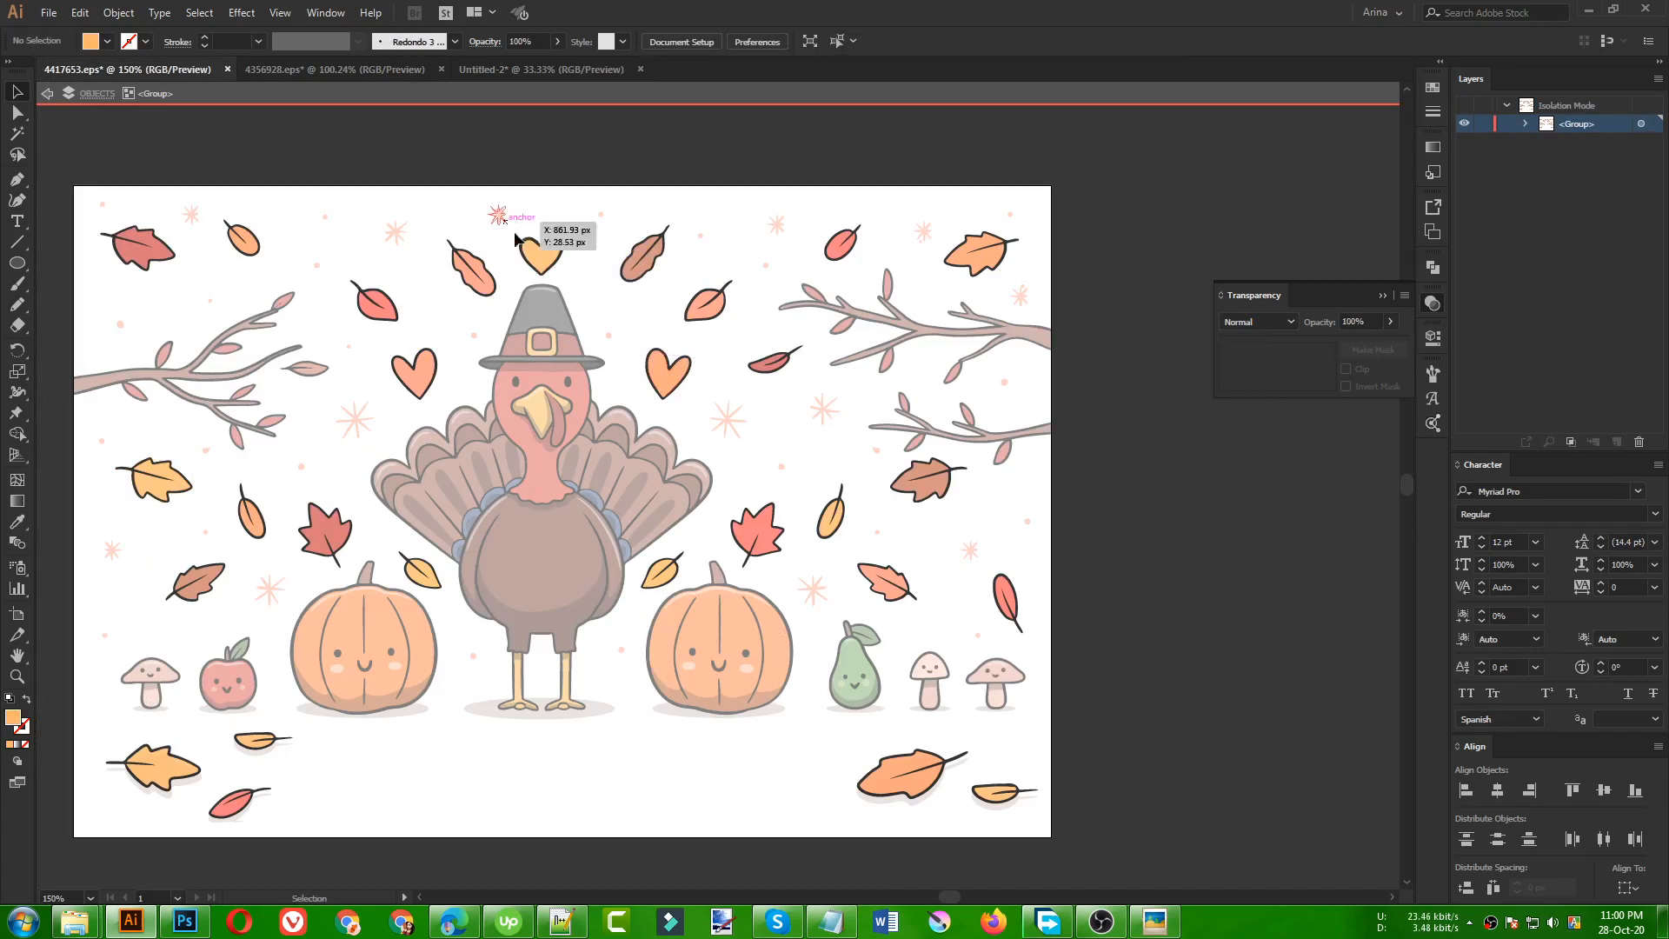
drag(502, 217, 612, 216)
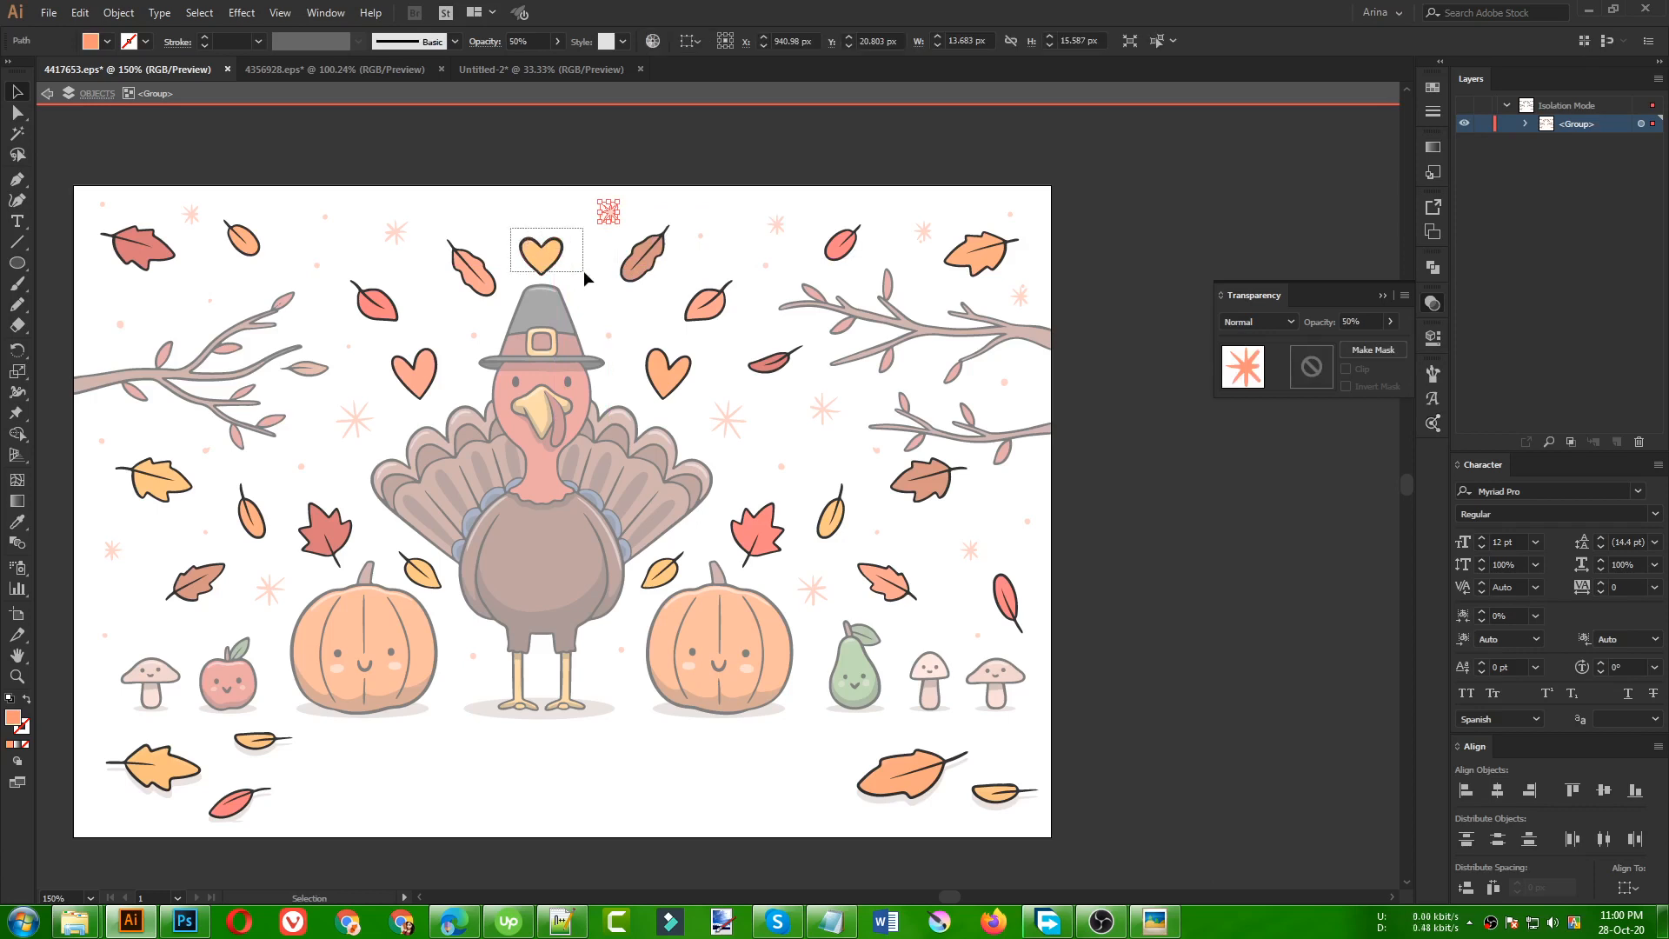
drag(584, 276, 582, 279)
key(a)
key(v)
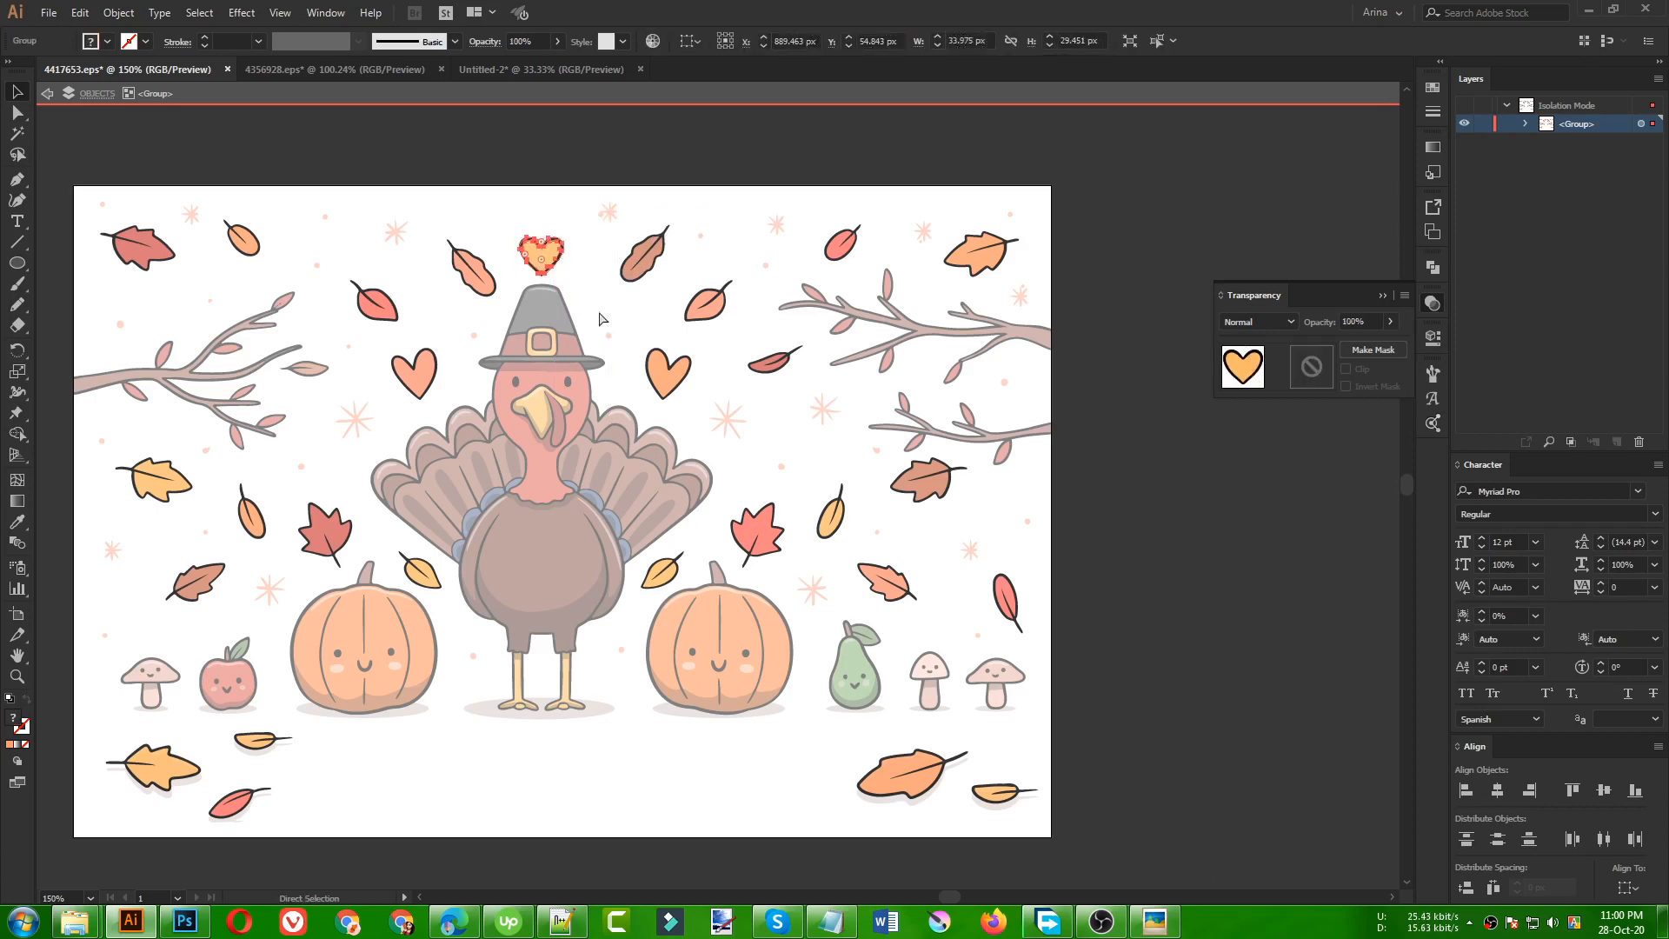
- Paste the heart into Untitled-2, enlarge it below TURKEYS against one guide, and duplicate it to the opposite guide at the same height
click(501, 70)
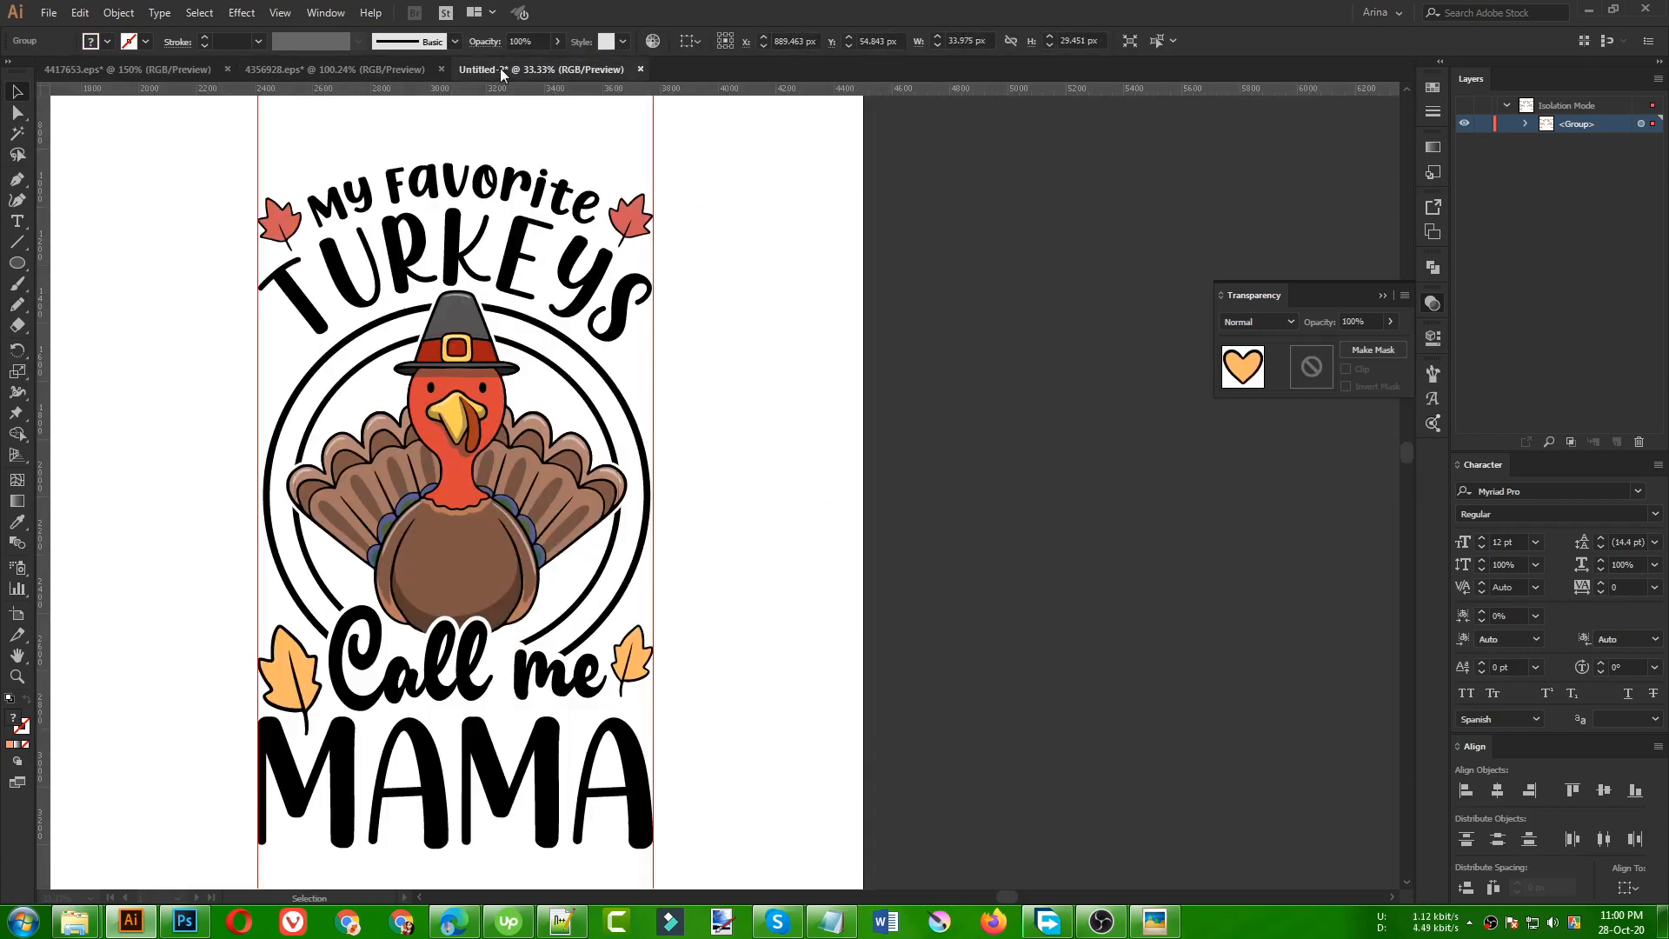
key(ctrl+v)
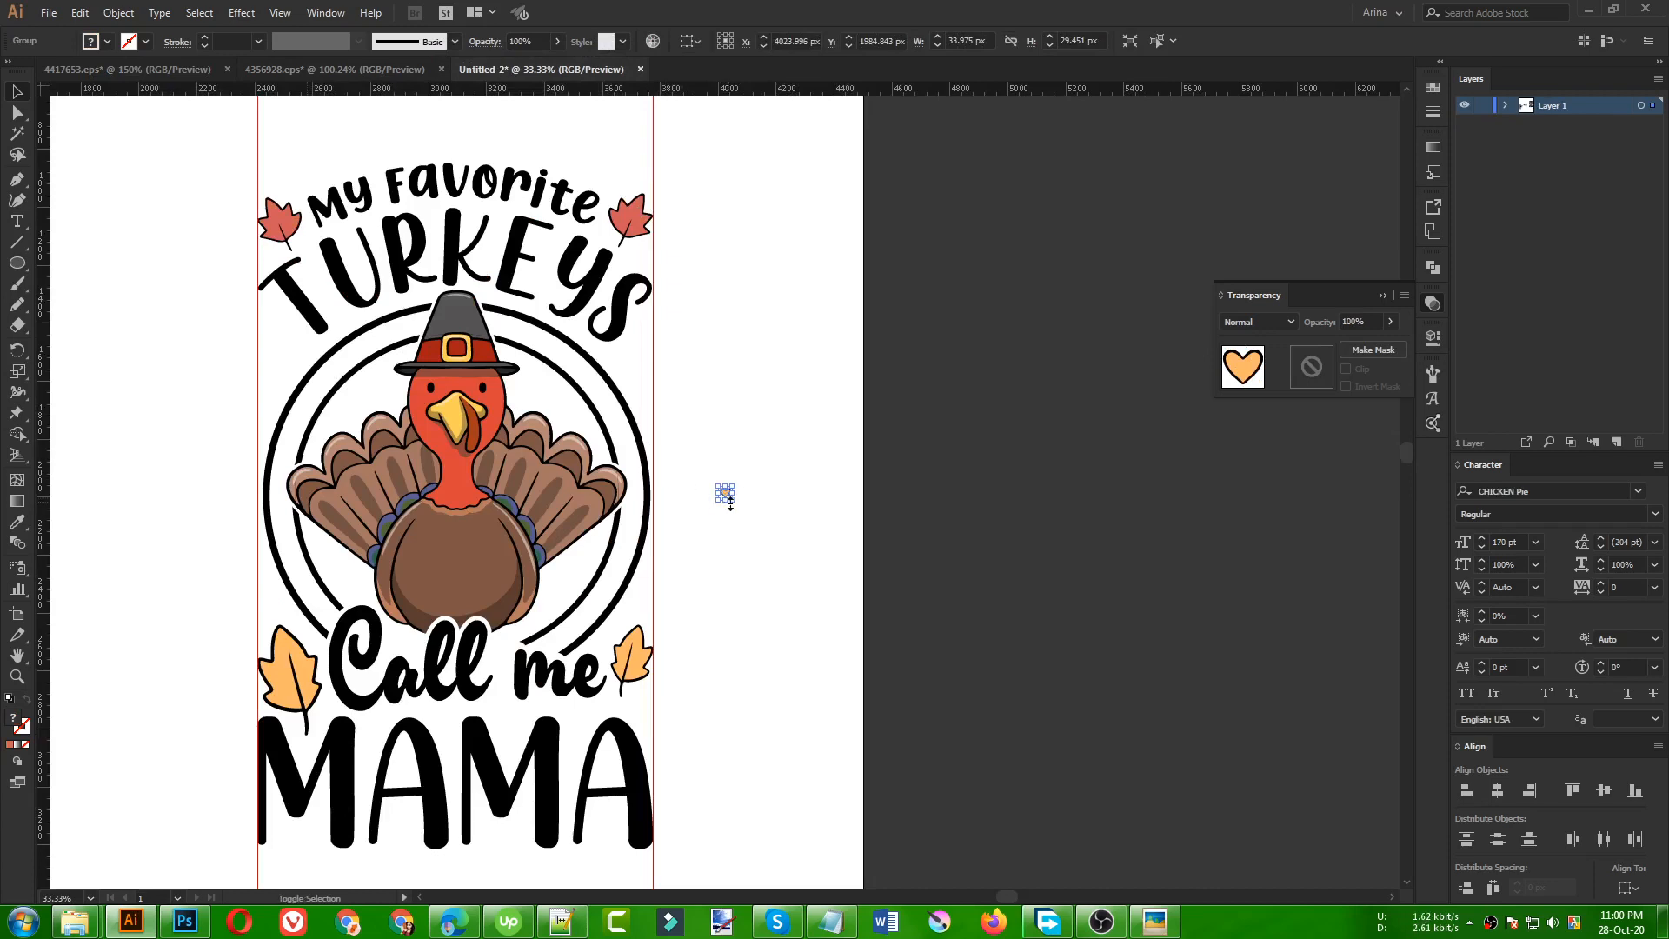
drag(732, 503, 277, 359)
shift+click(643, 369)
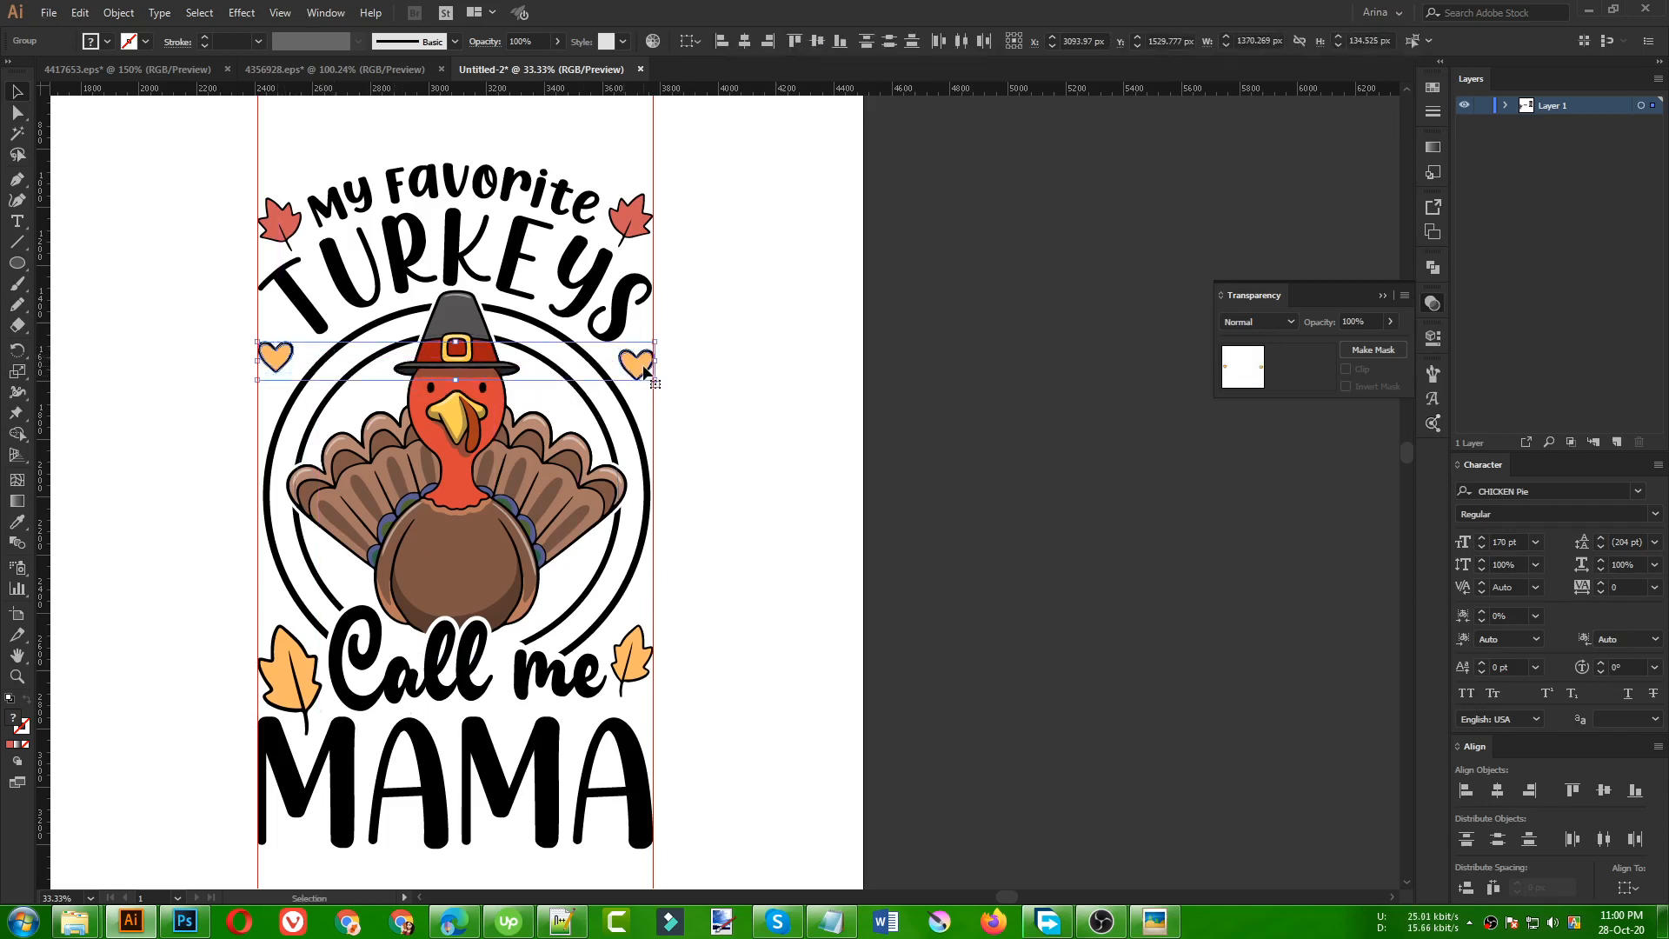
click(815, 42)
click(791, 328)
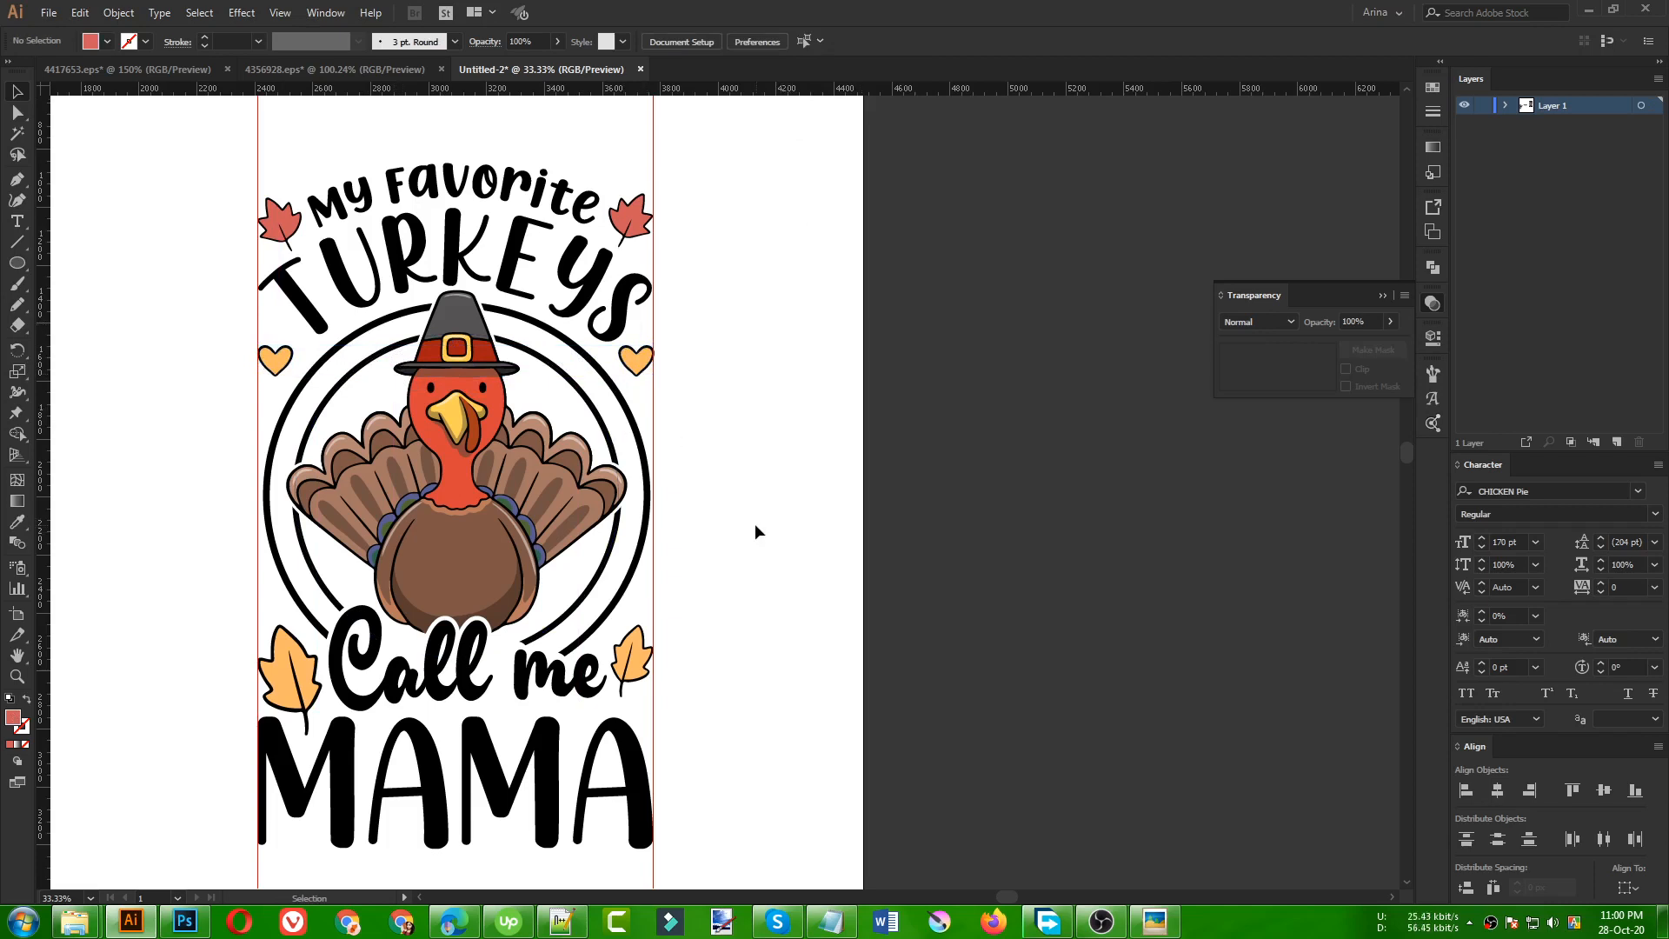
- Recolour the MAMA lettering with the red sampled from the turkey's neck
click(557, 772)
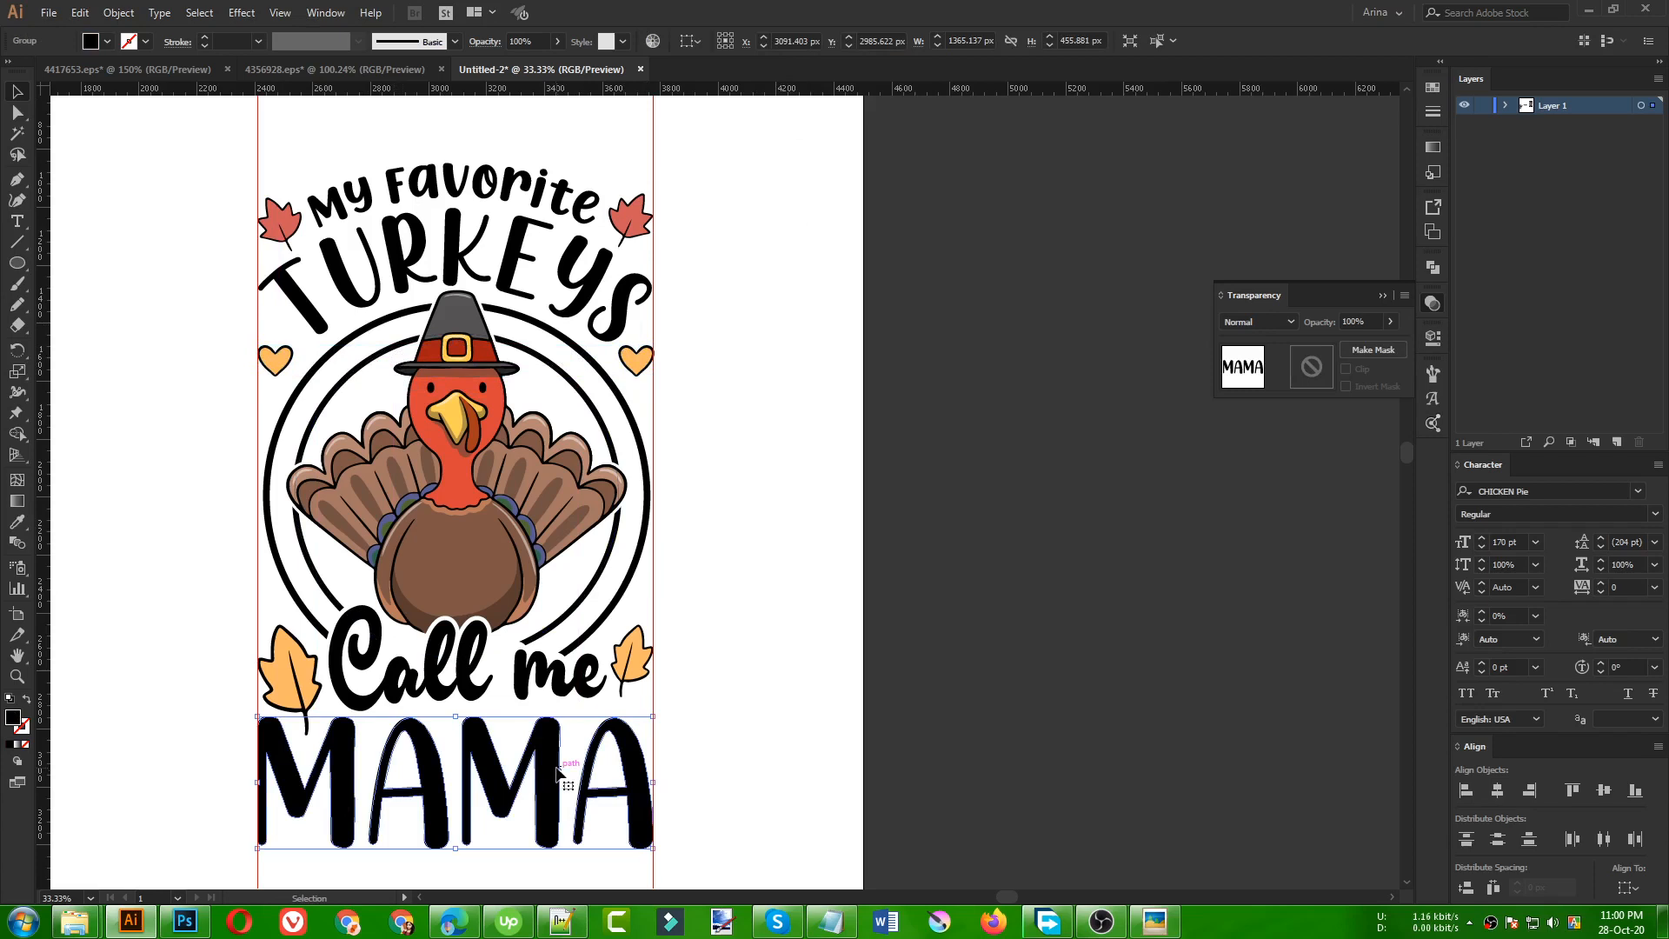
key(i)
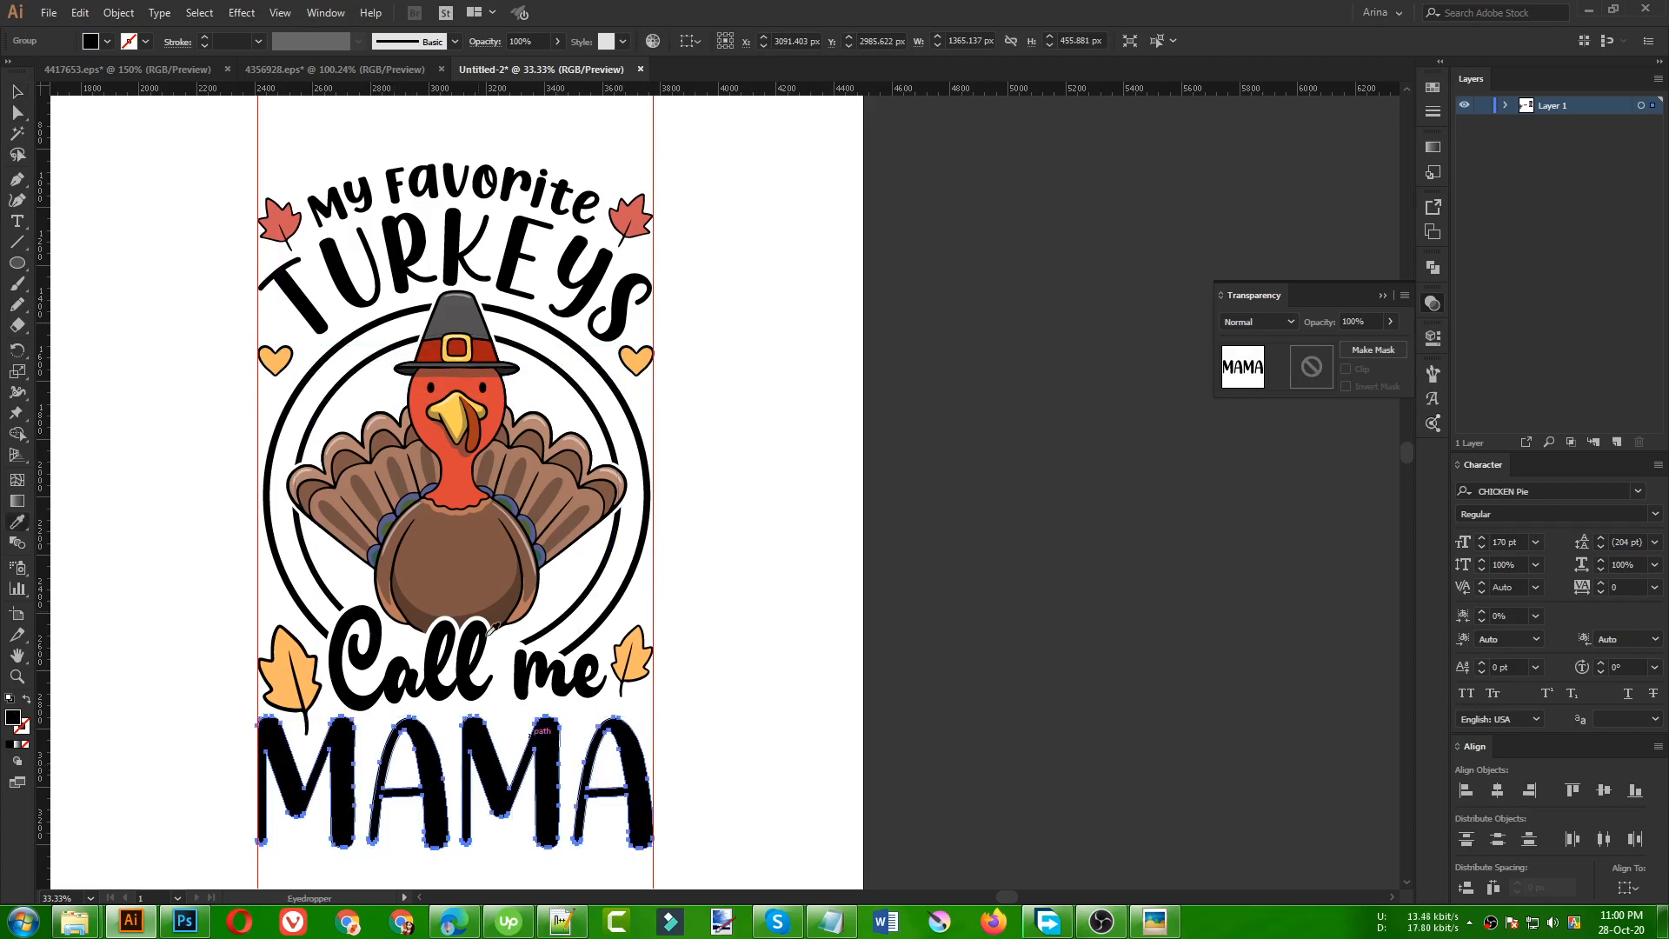
click(455, 461)
key(v)
- Recolour the Call me lettering with the yellow sampled from the turkey's beak
click(469, 661)
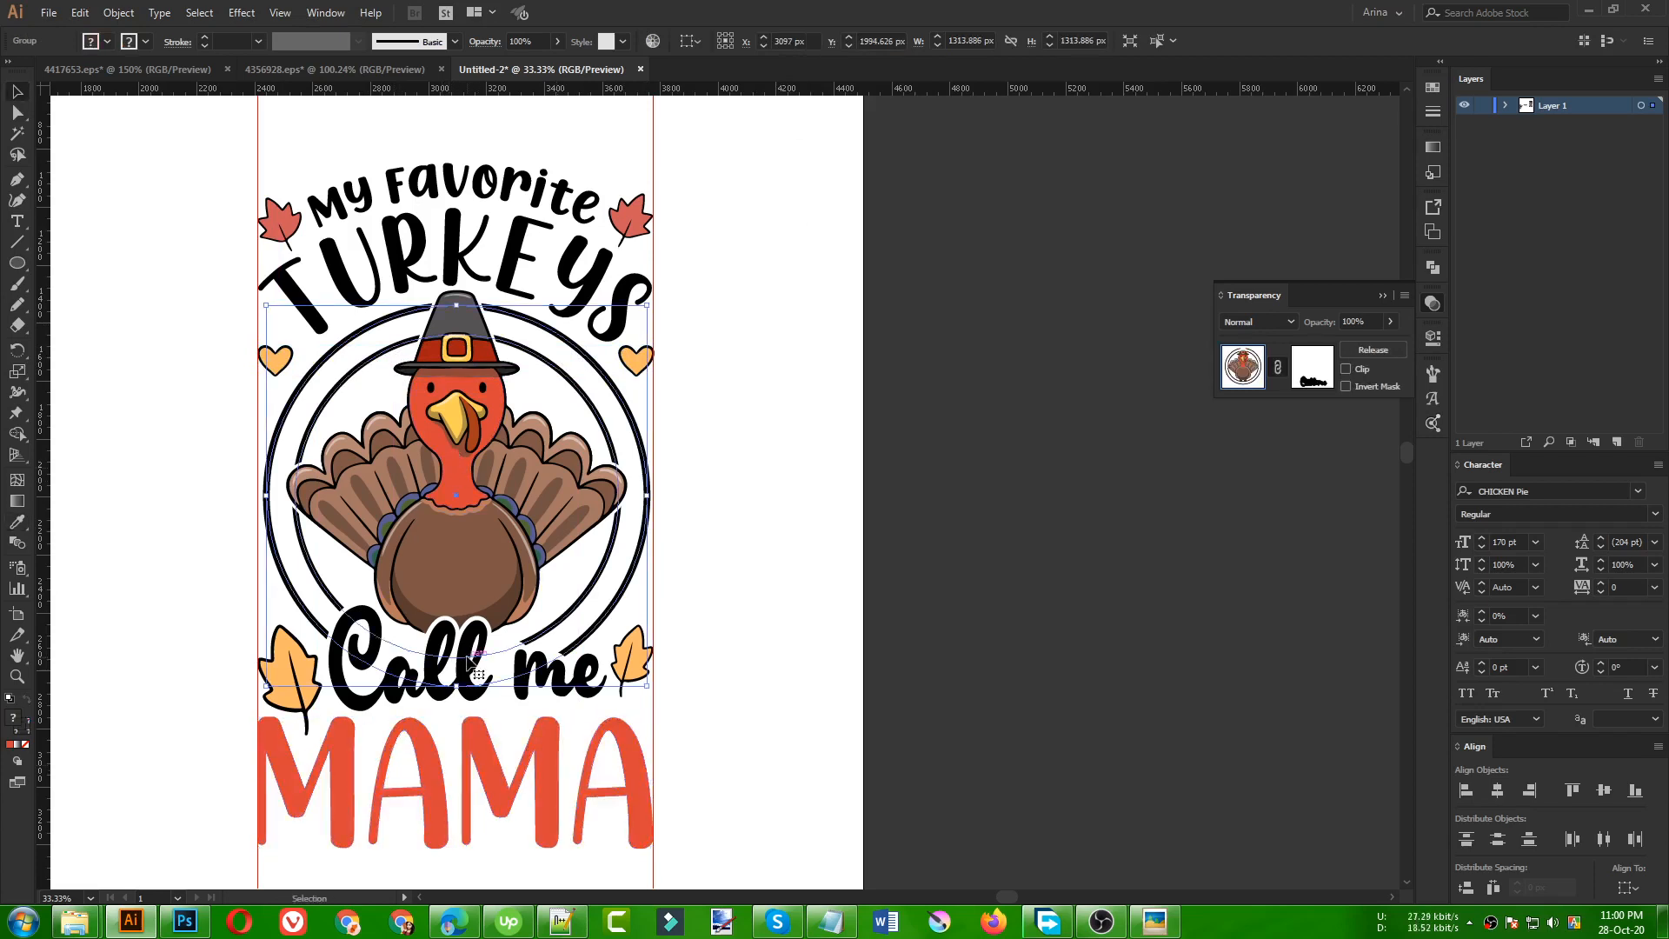
click(469, 661)
key(i)
click(452, 403)
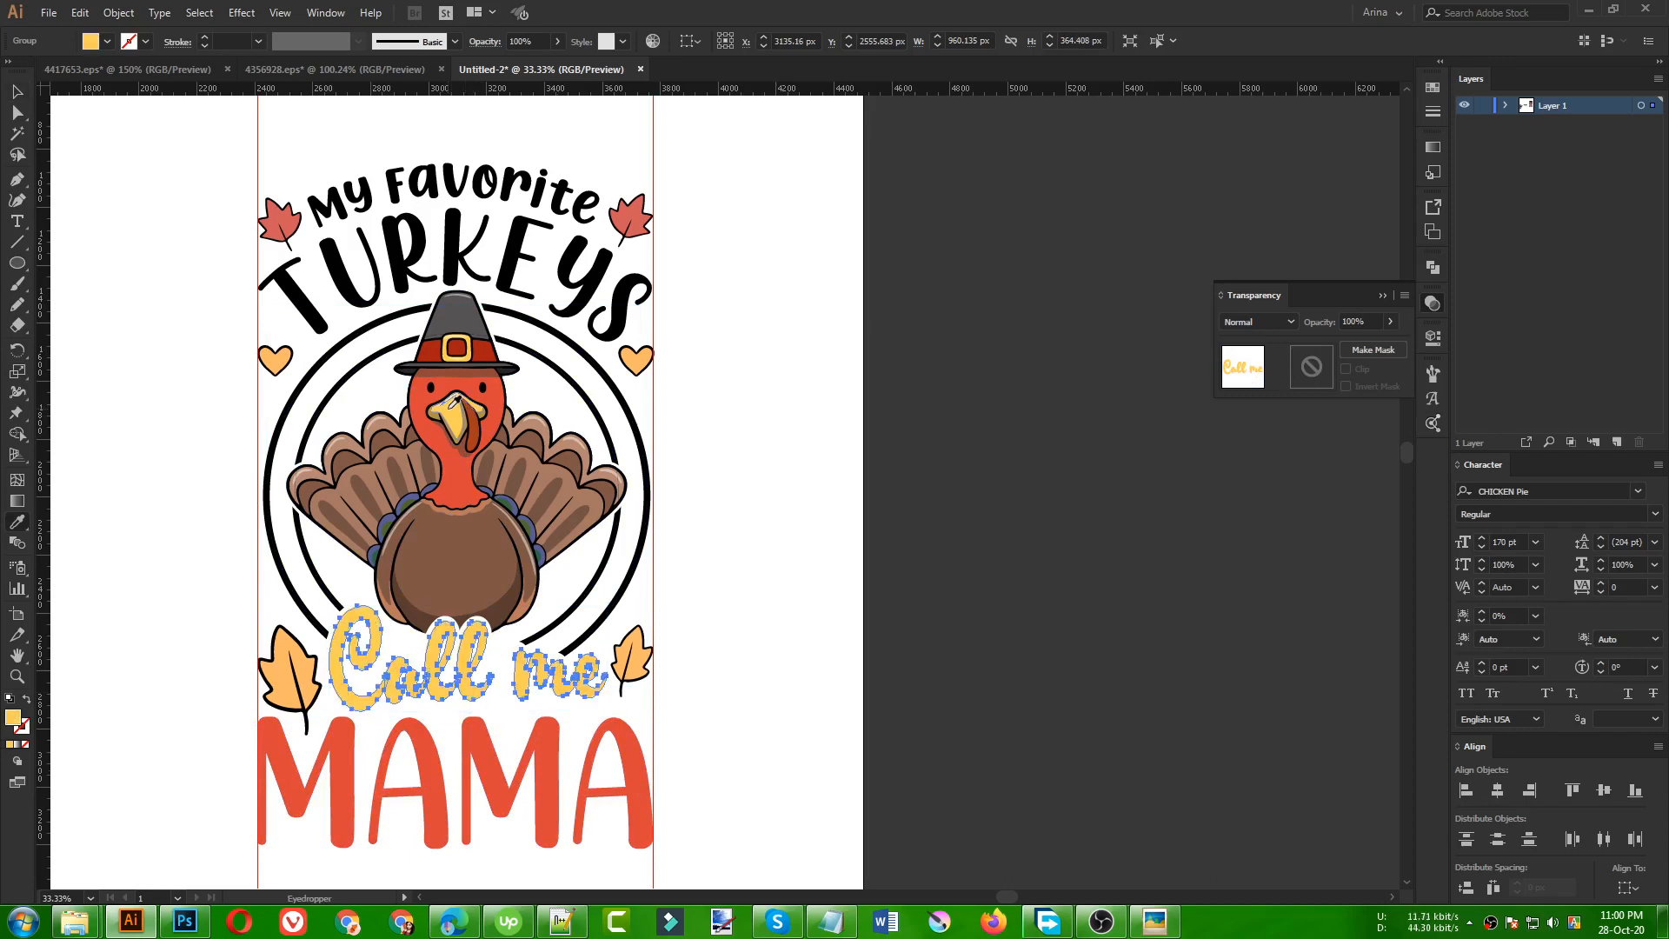
key(v)
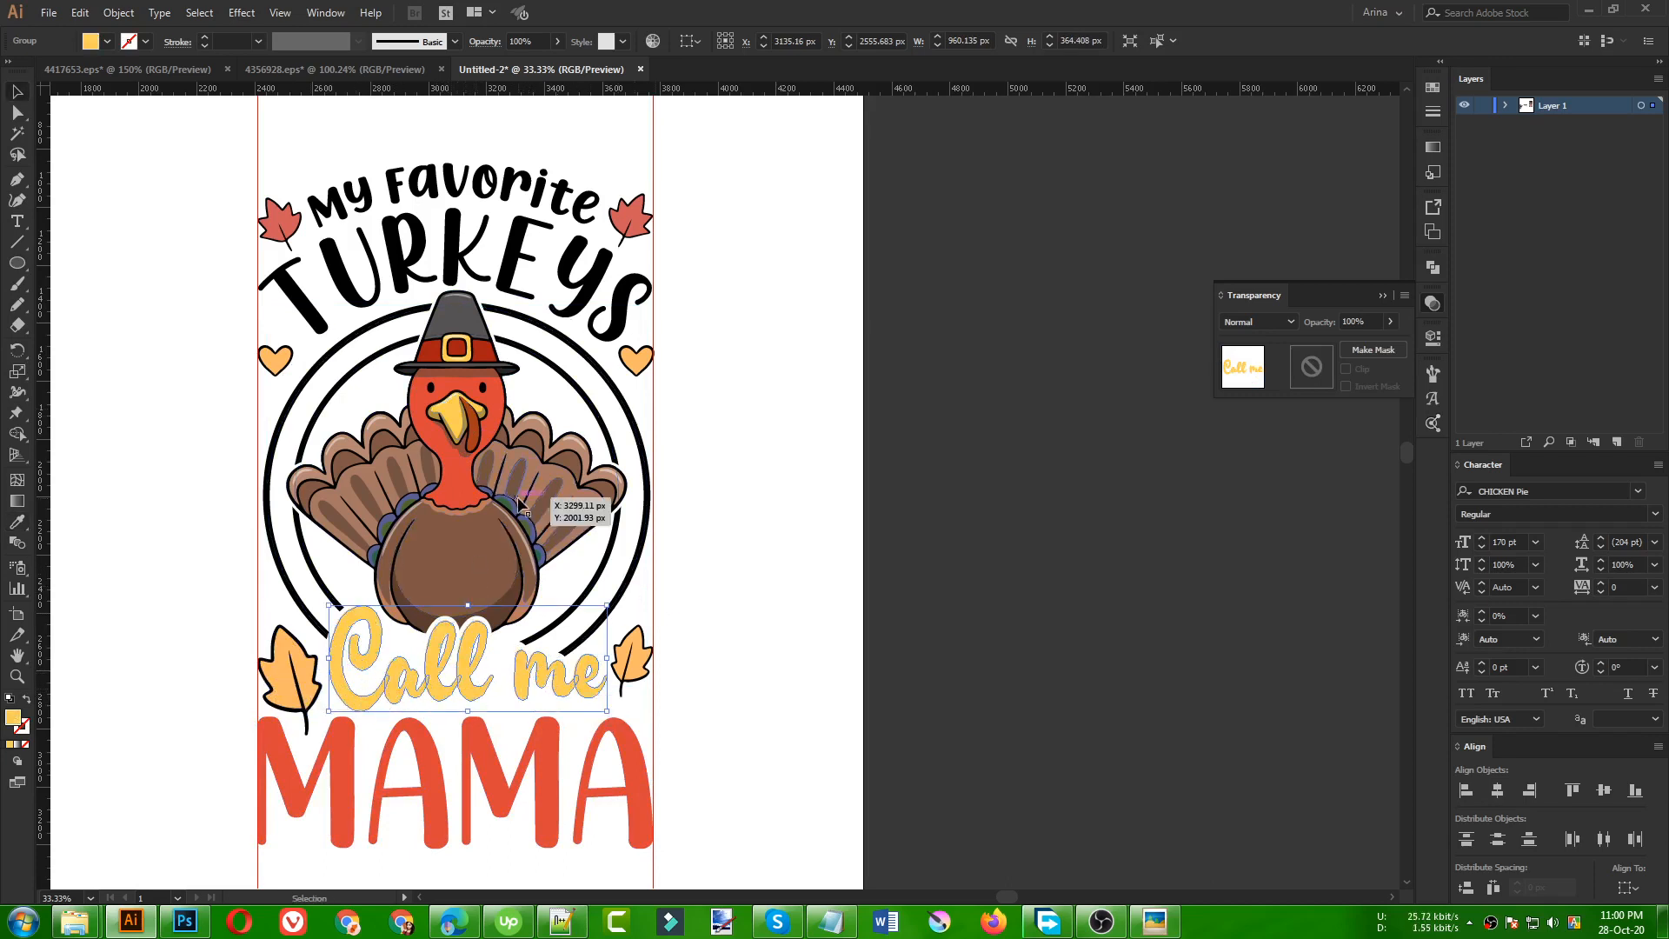
- Recolour Call me with the turkey's neck red and MAMA with the beak's yellow using the Eyedropper
key(i)
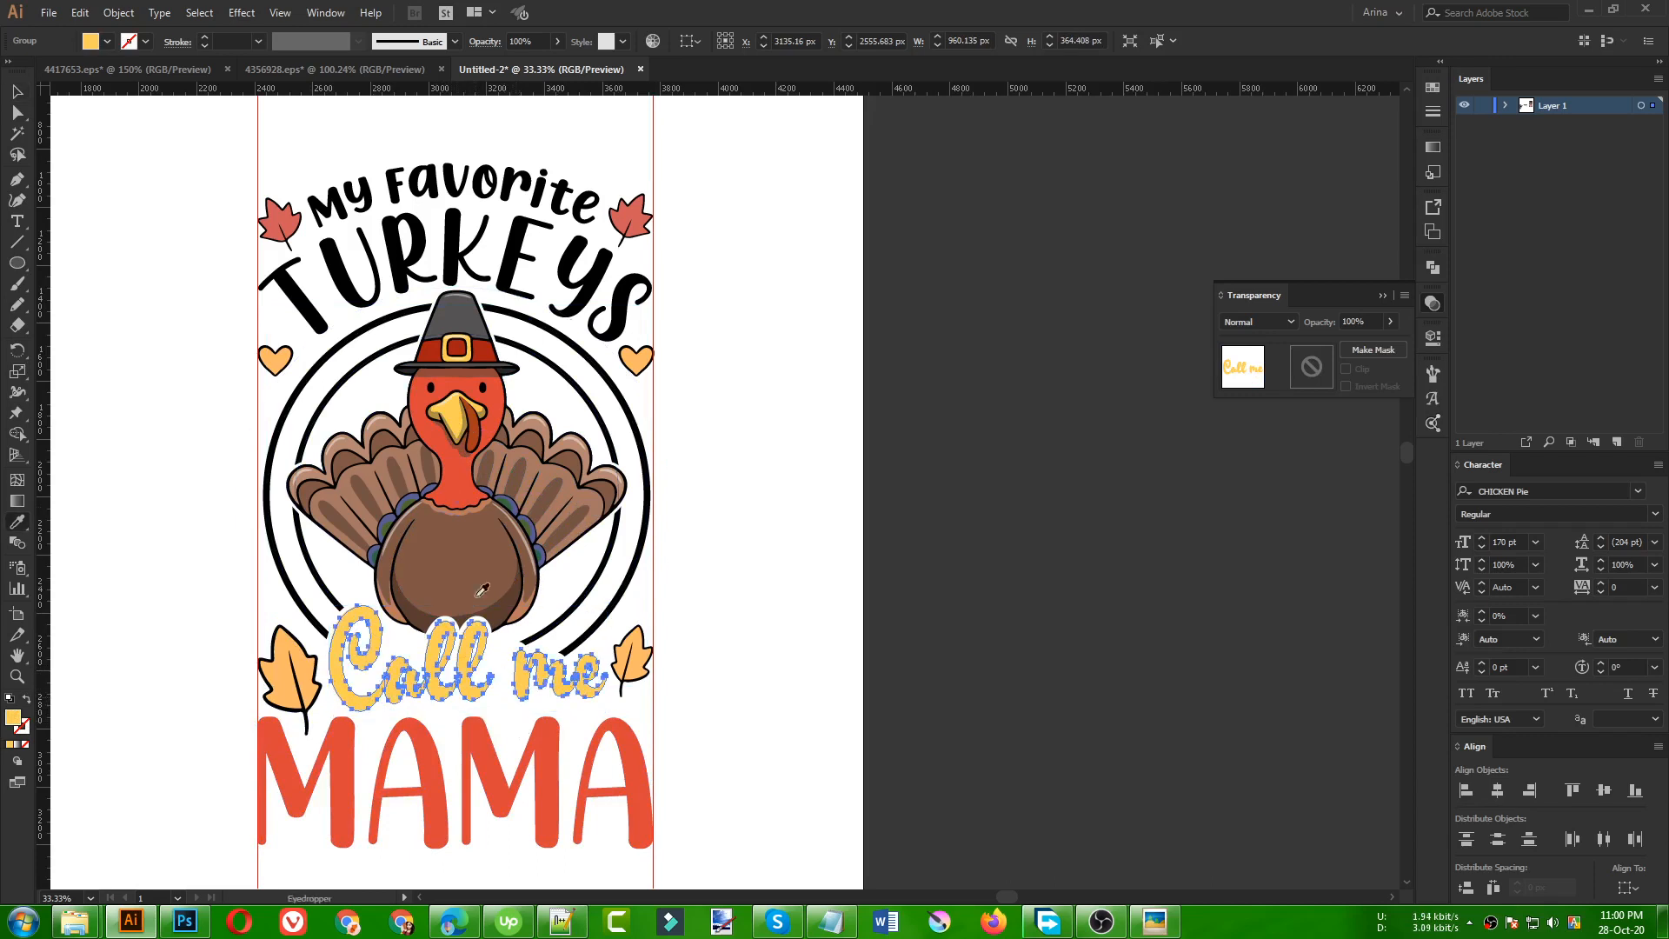
click(445, 498)
click(511, 782)
key(i)
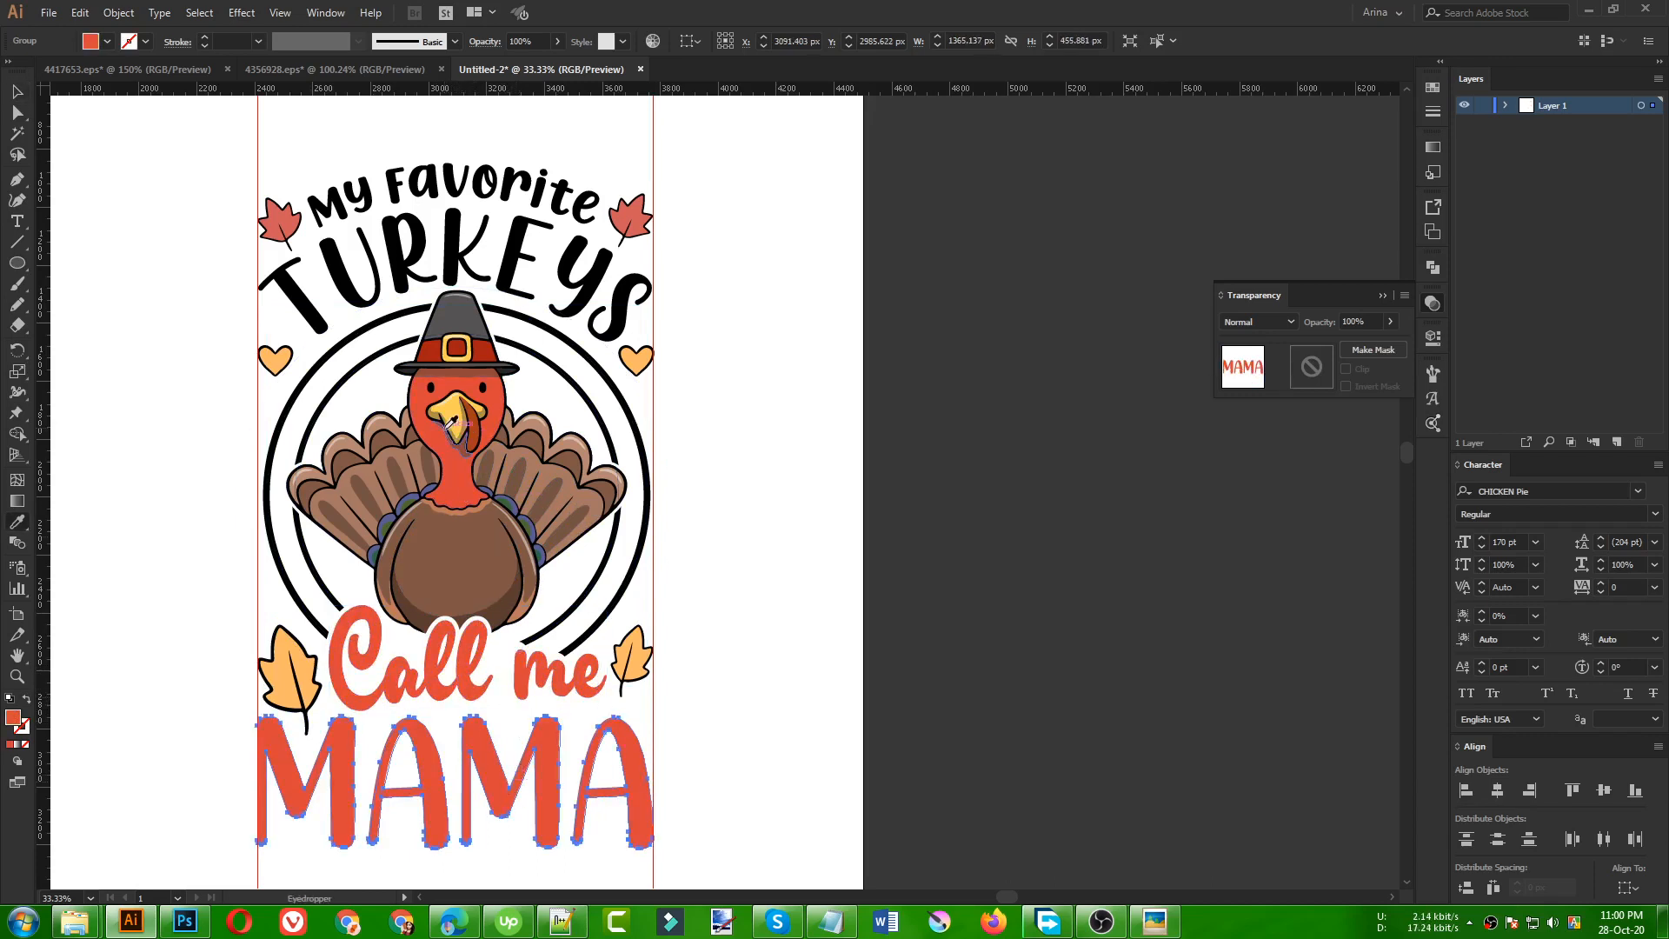
click(453, 405)
key(v)
click(769, 676)
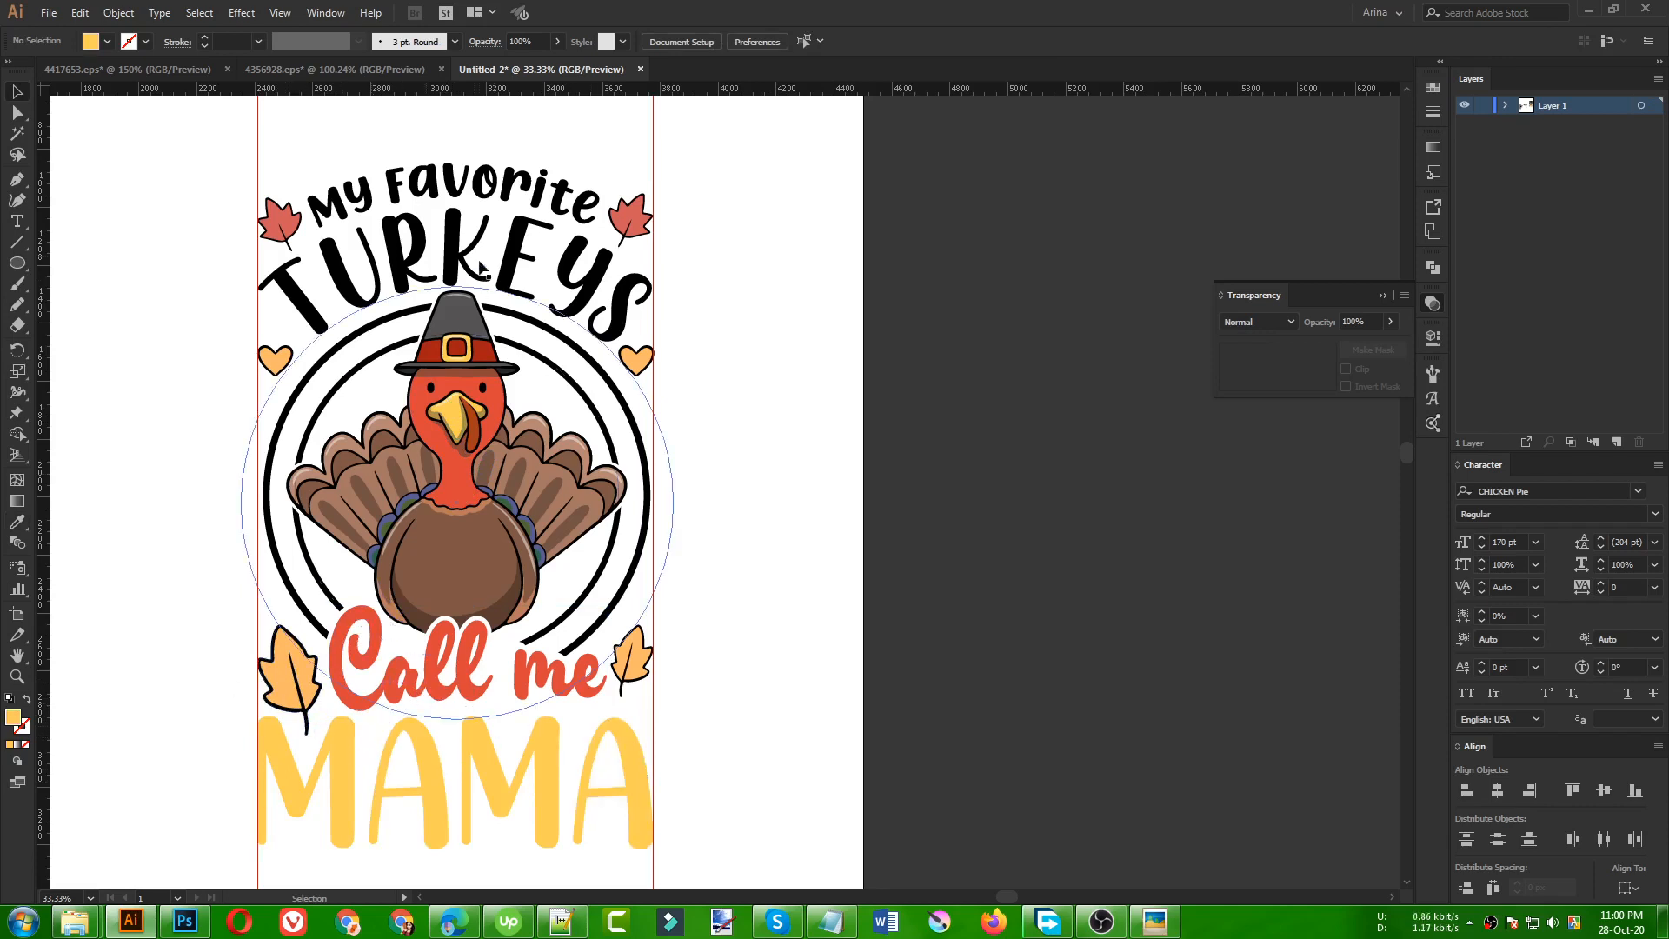
- Recolour the arched TURKEYS with the red of Call me and My Favorite with the yellow of MAMA
click(455, 240)
key(i)
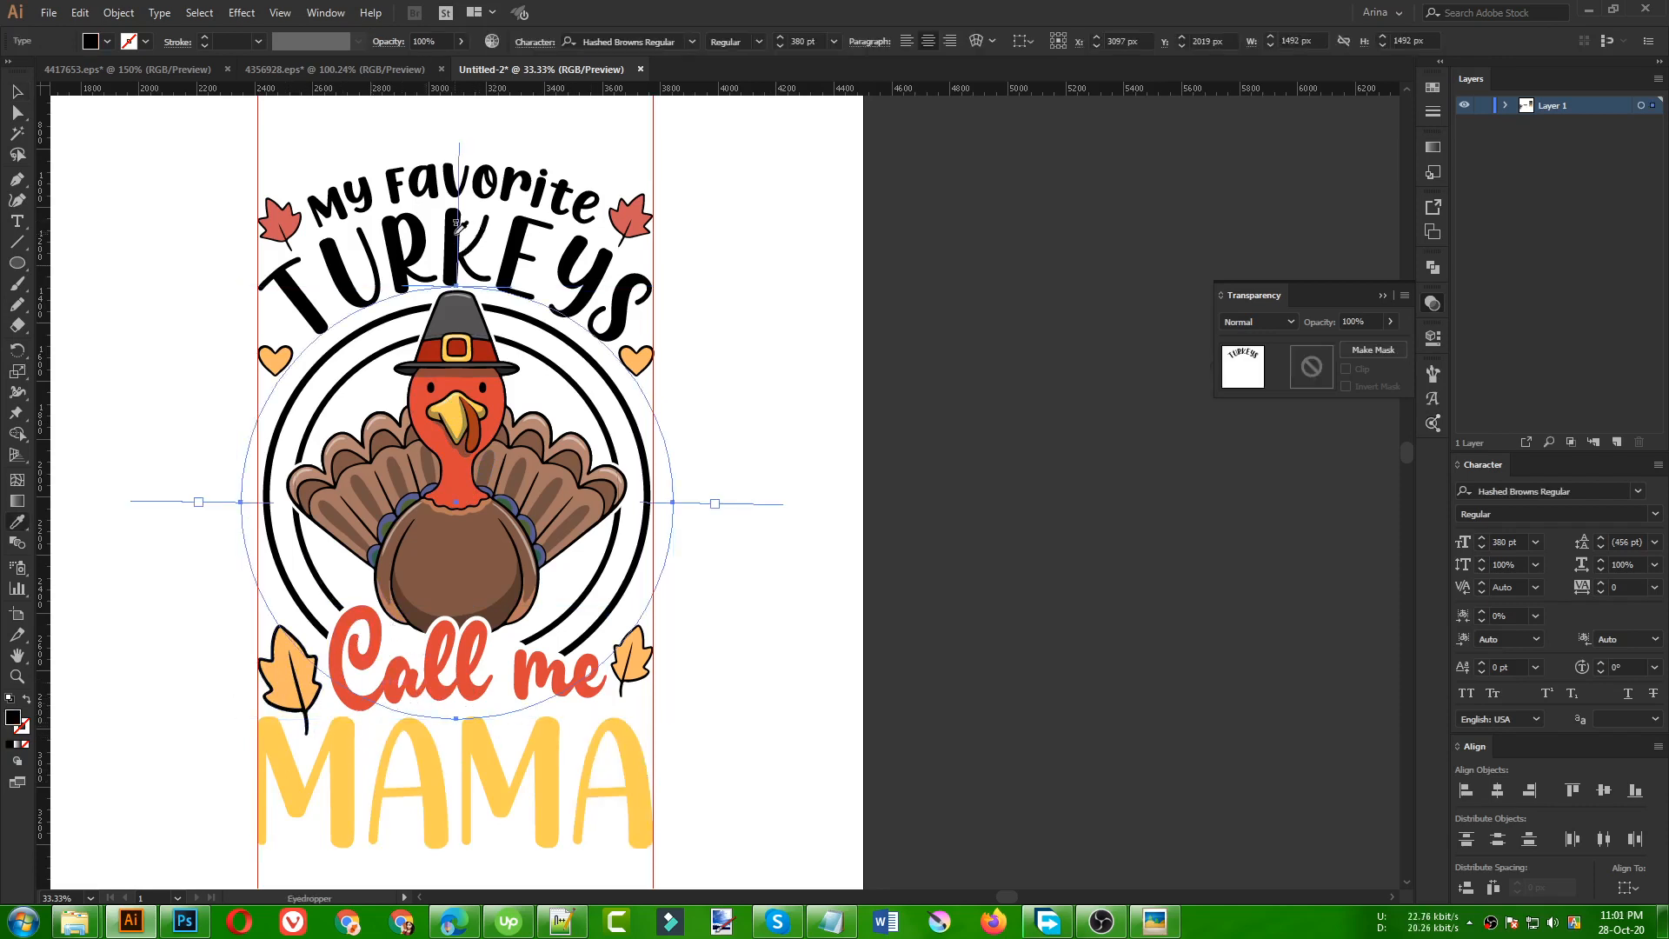
click(473, 665)
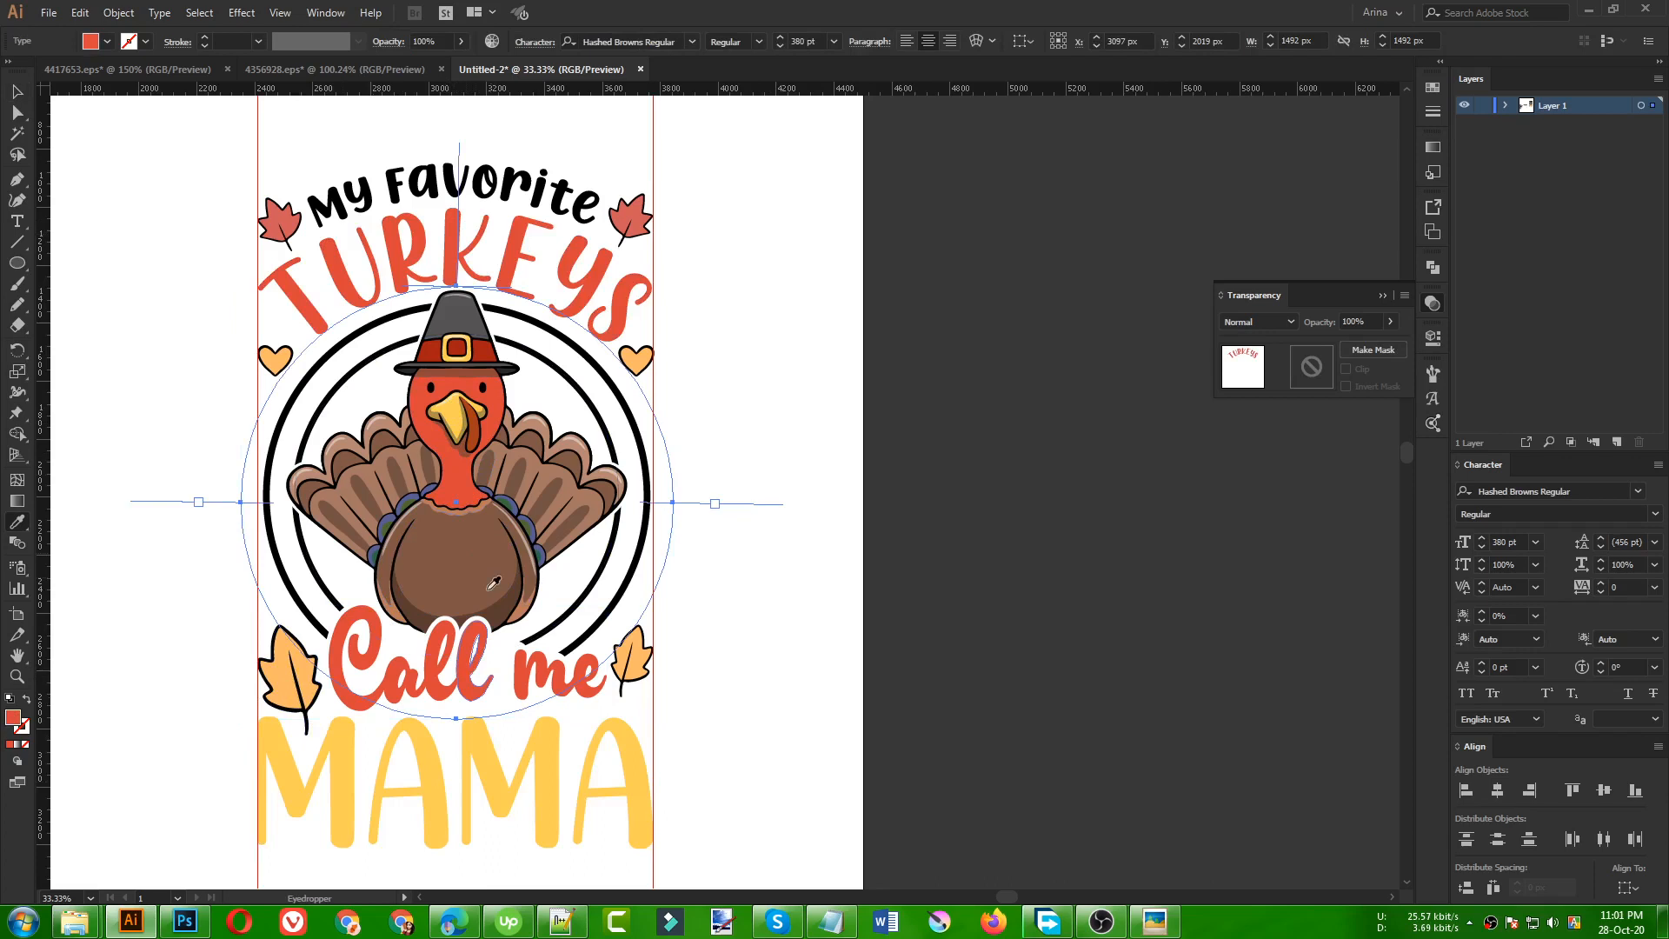
click(538, 191)
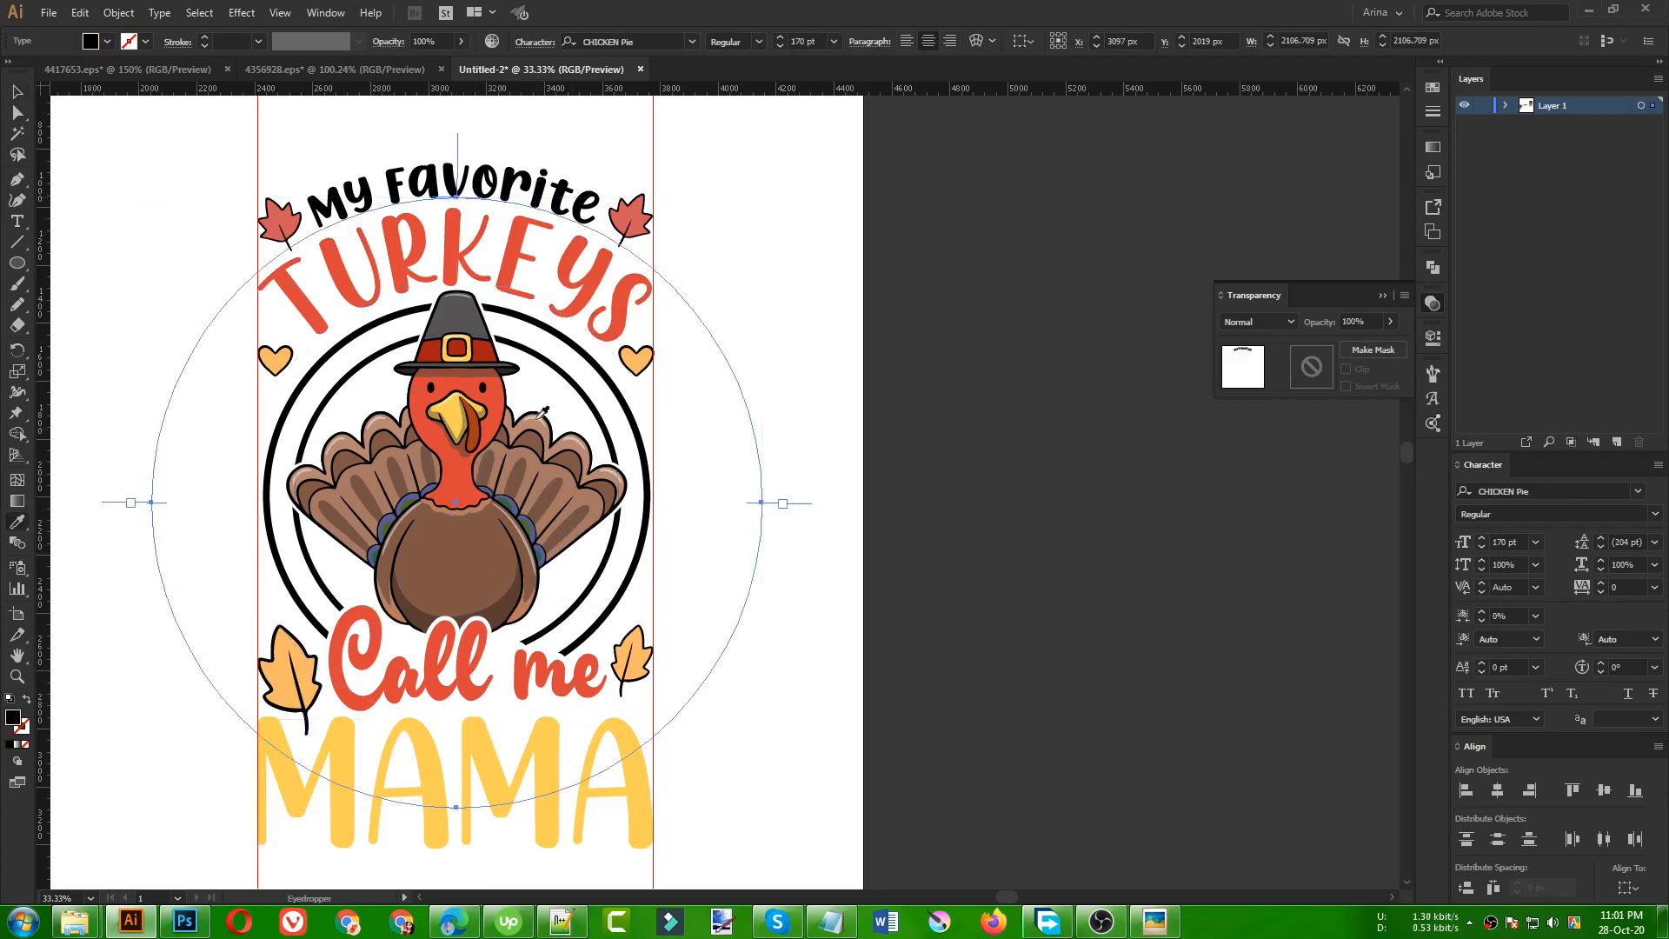
click(620, 726)
key(v)
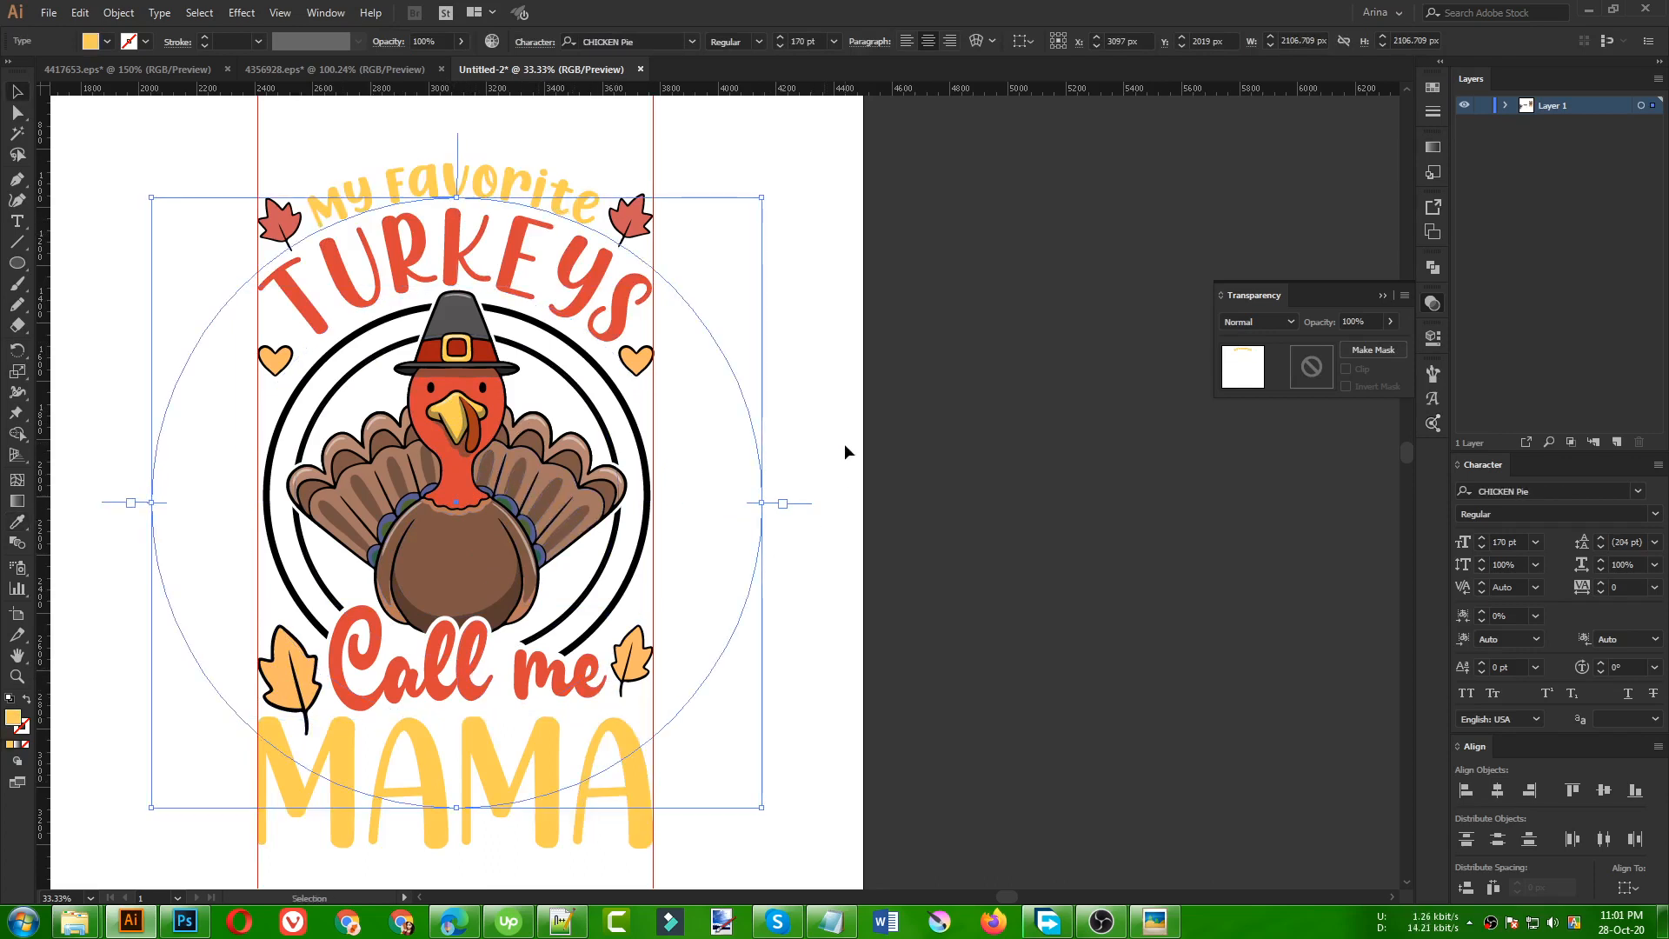
click(844, 440)
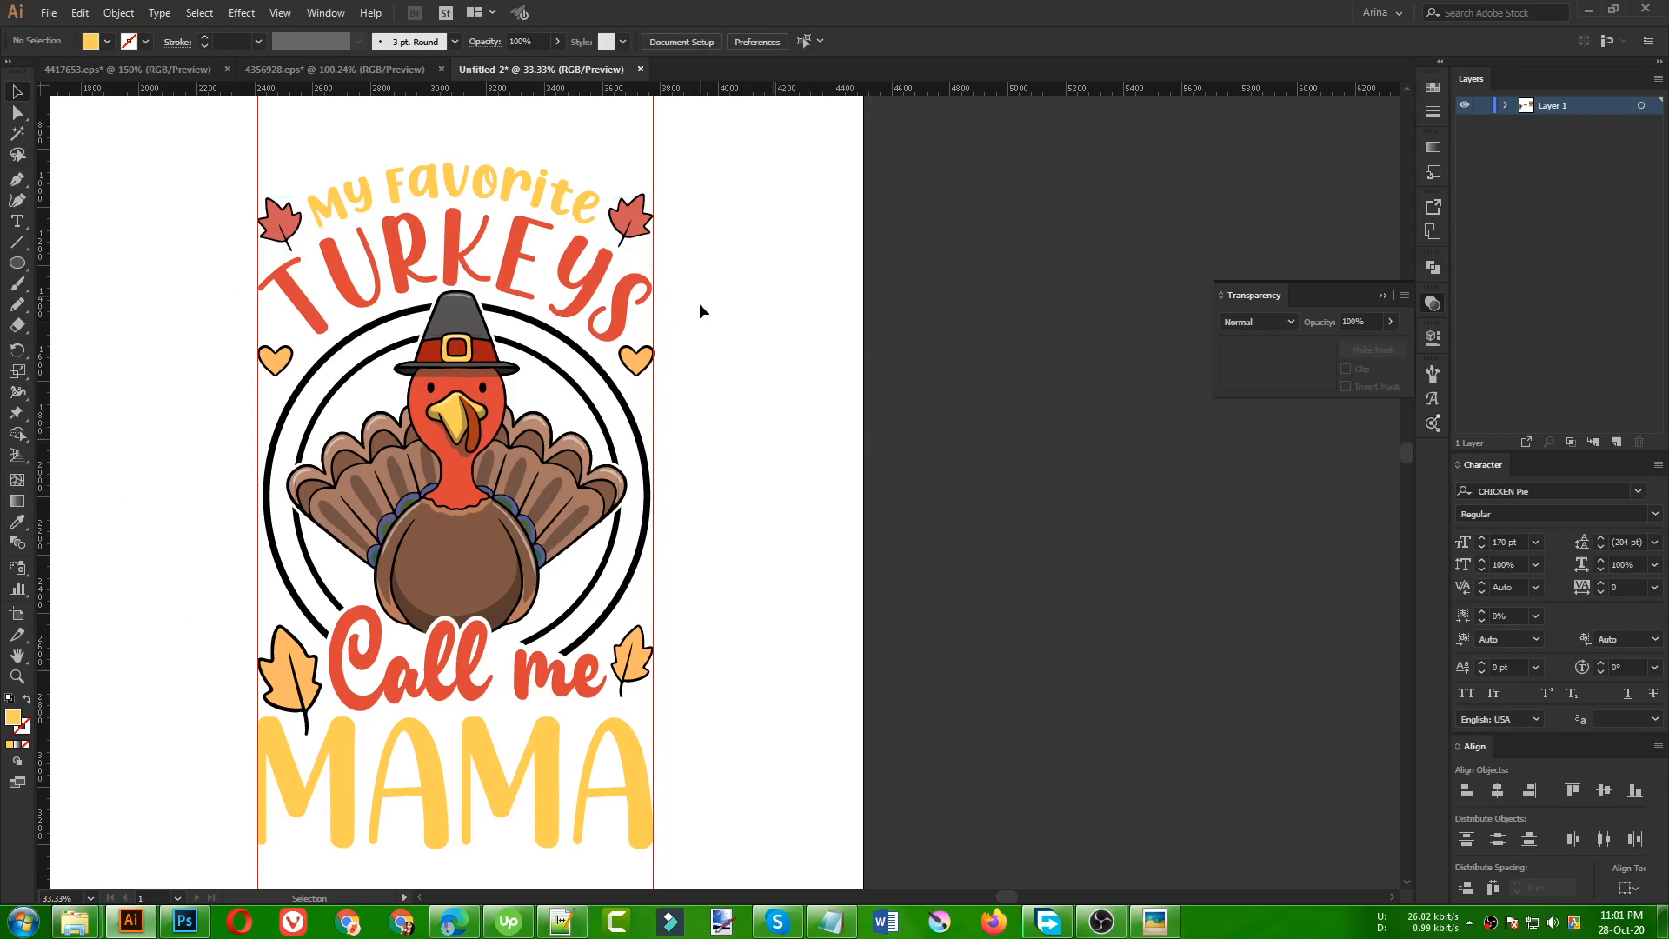
- Try to select the red fill of the maple leaves beside My Favorite with the Magic Wand
click(283, 226)
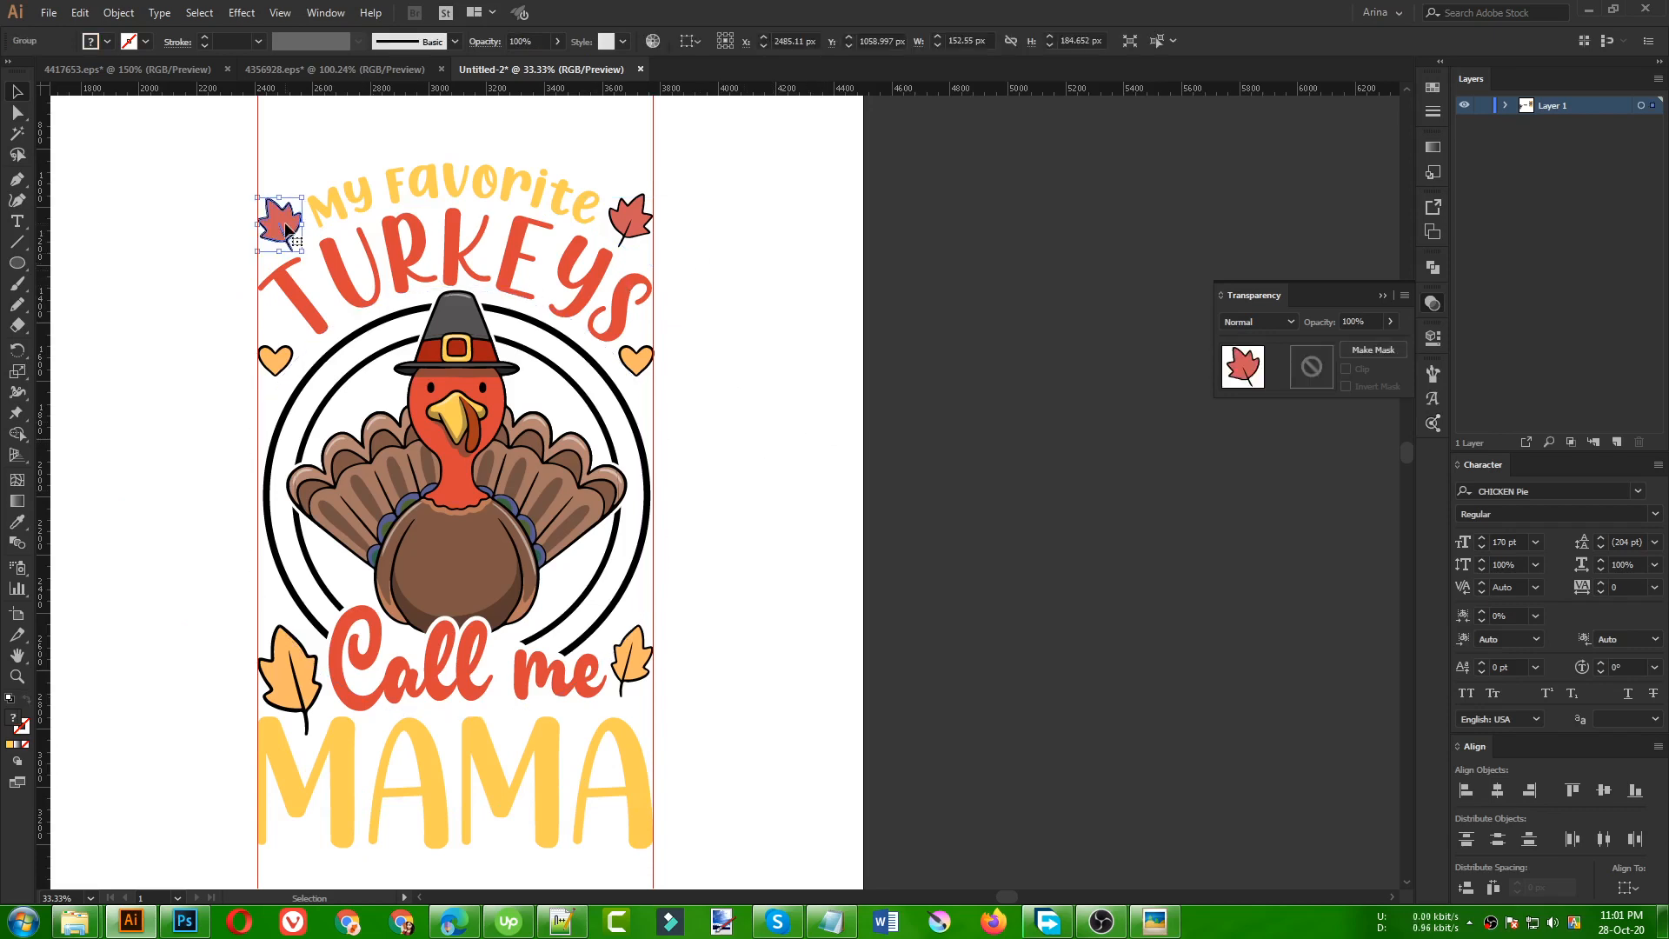
click(18, 133)
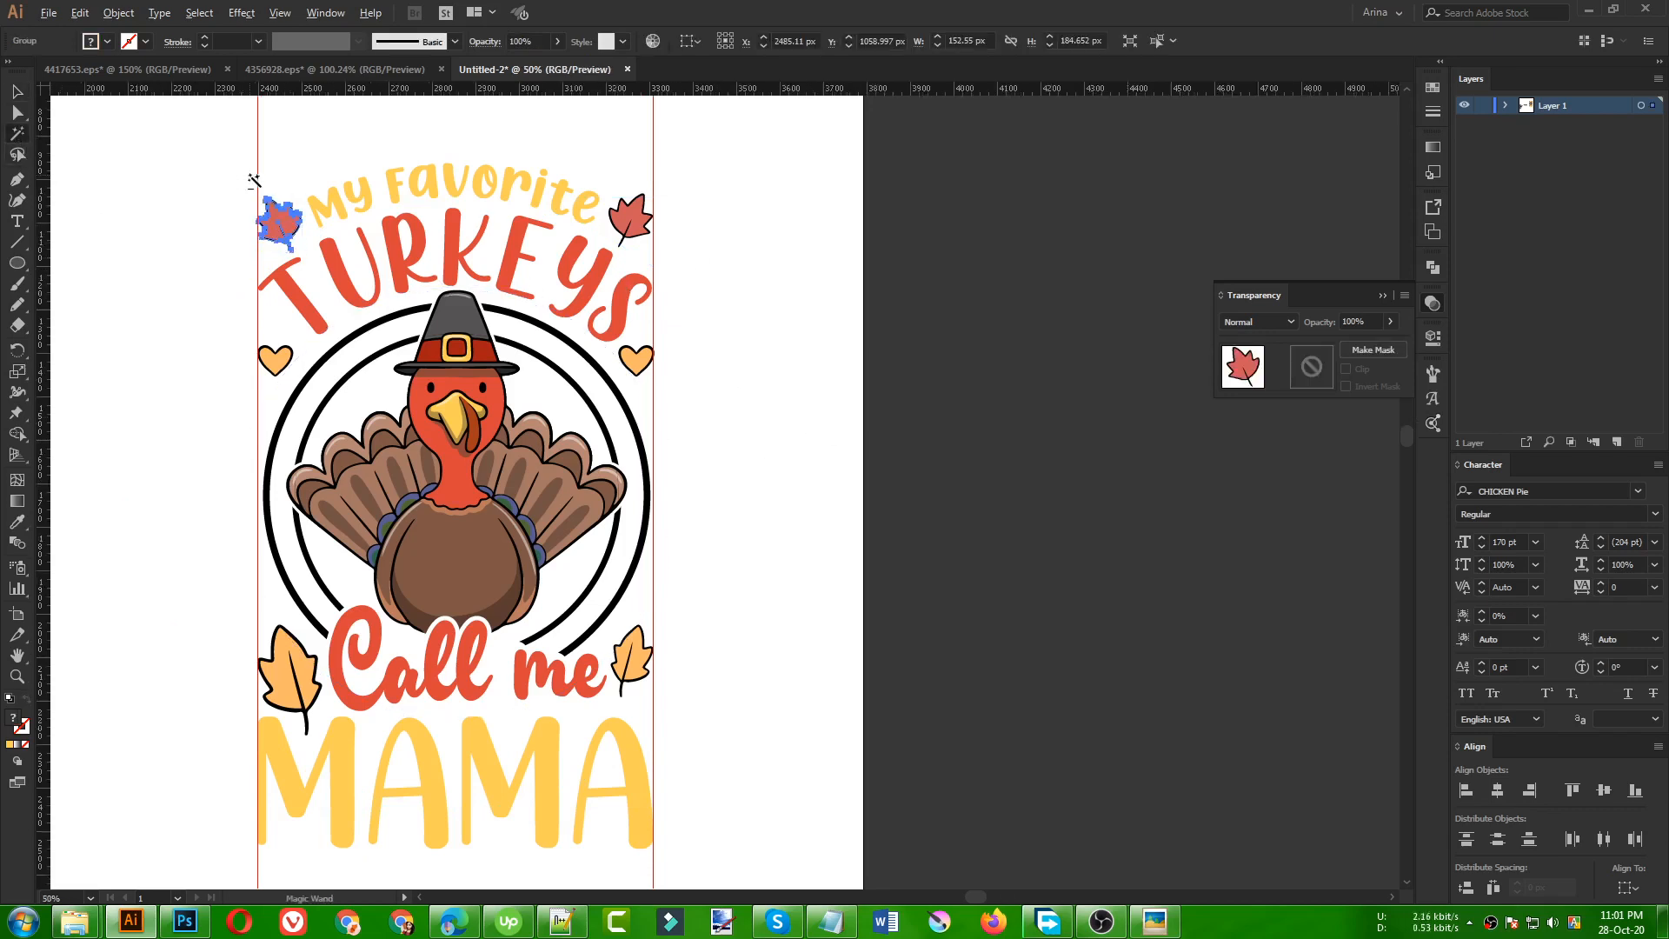
scroll(254, 175, up, 3)
click(353, 298)
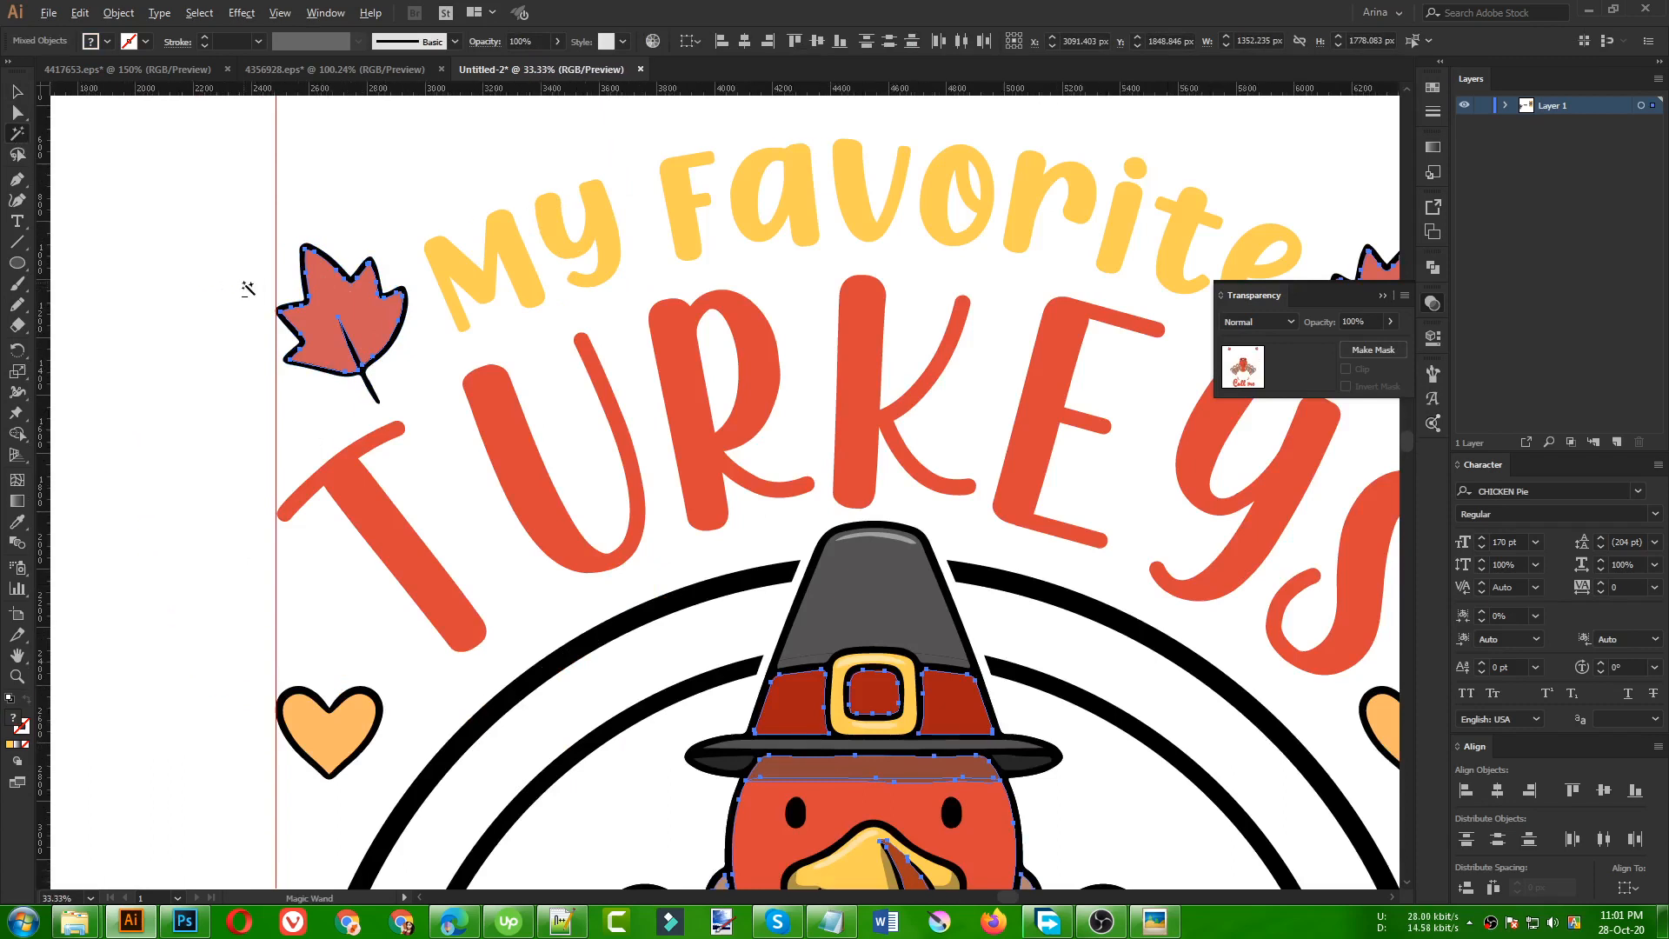
scroll(246, 280, down, 3)
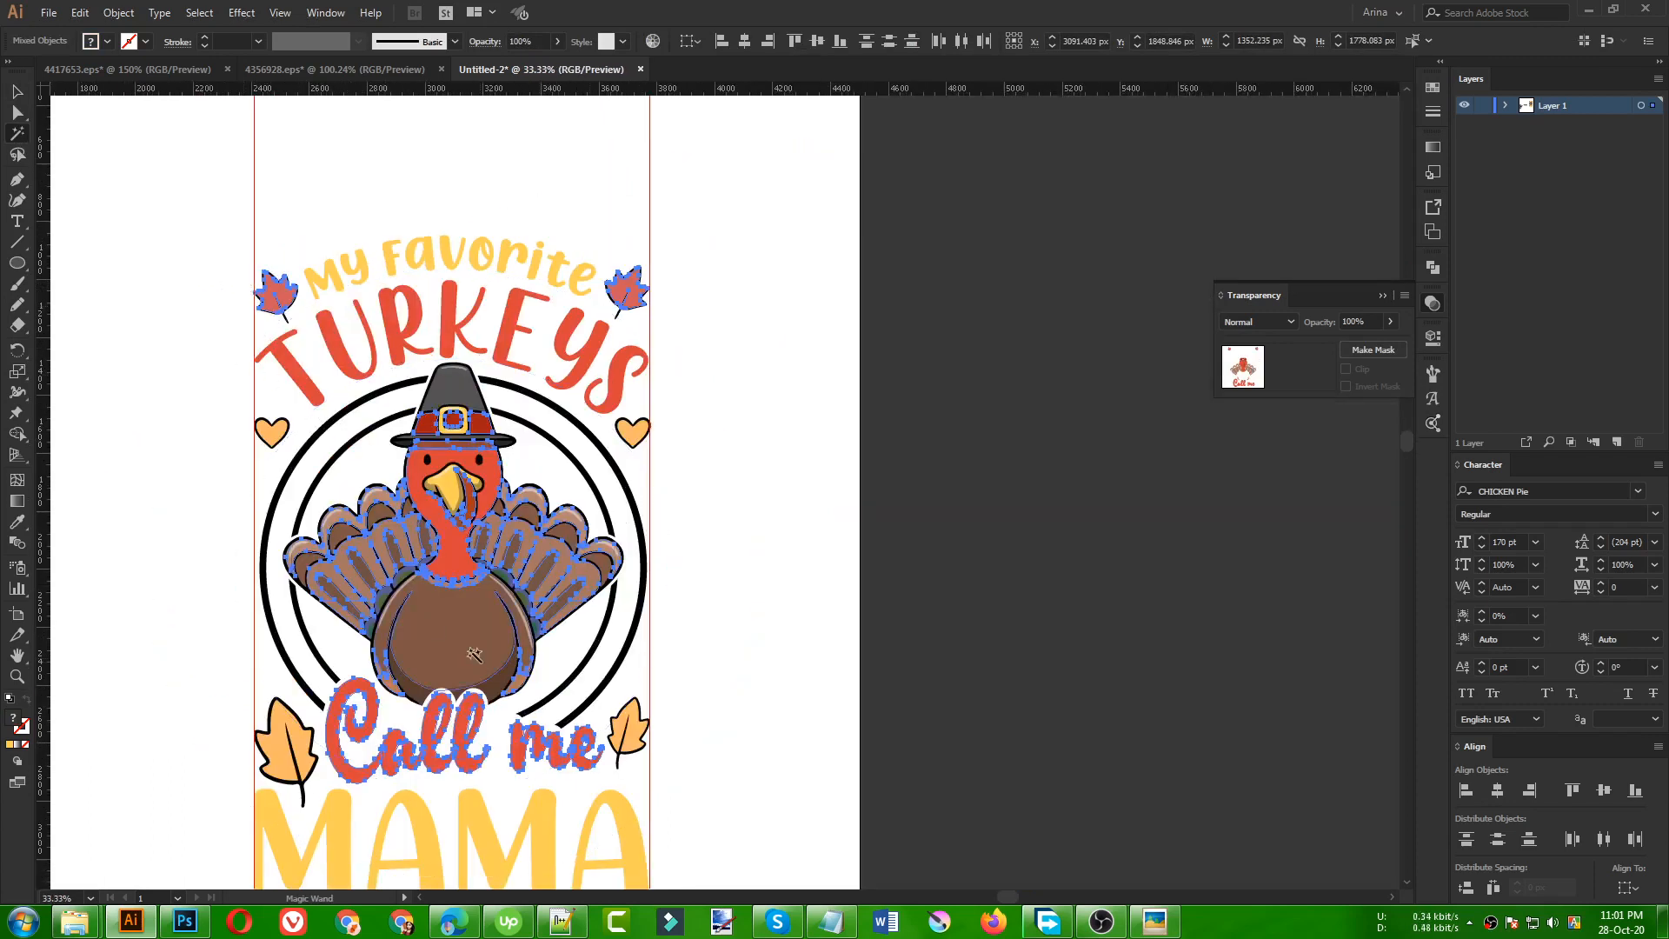
click(706, 489)
key(v)
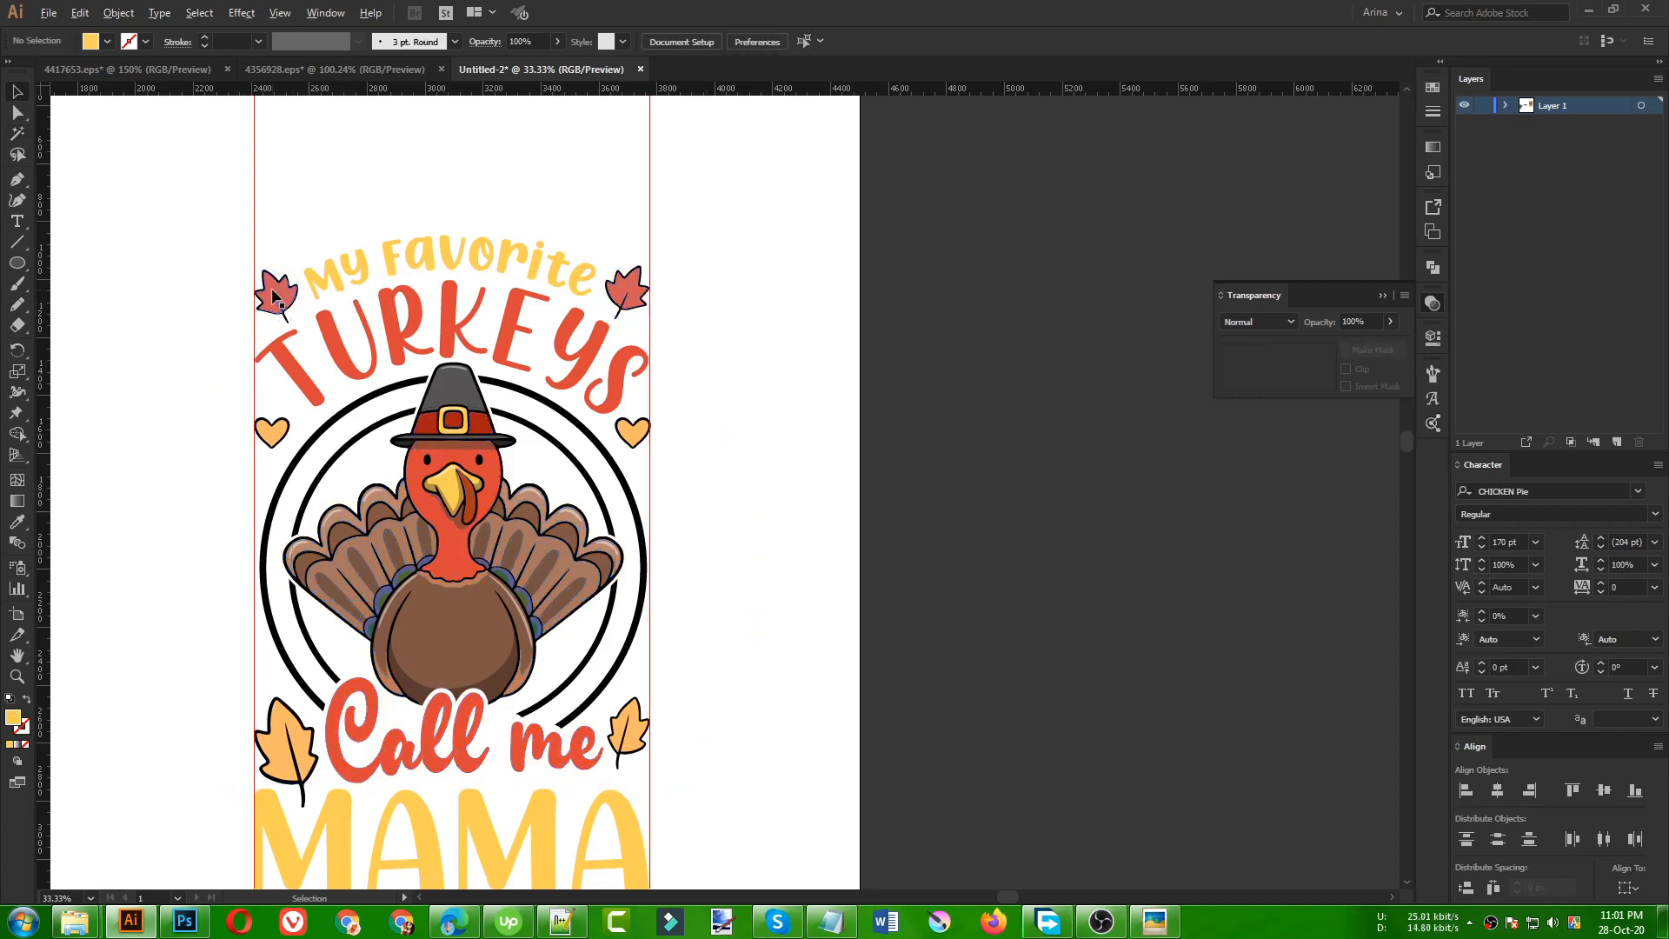
- Select the red maple leaf in front of My Favorite
scroll(276, 298, up, 2)
click(275, 298)
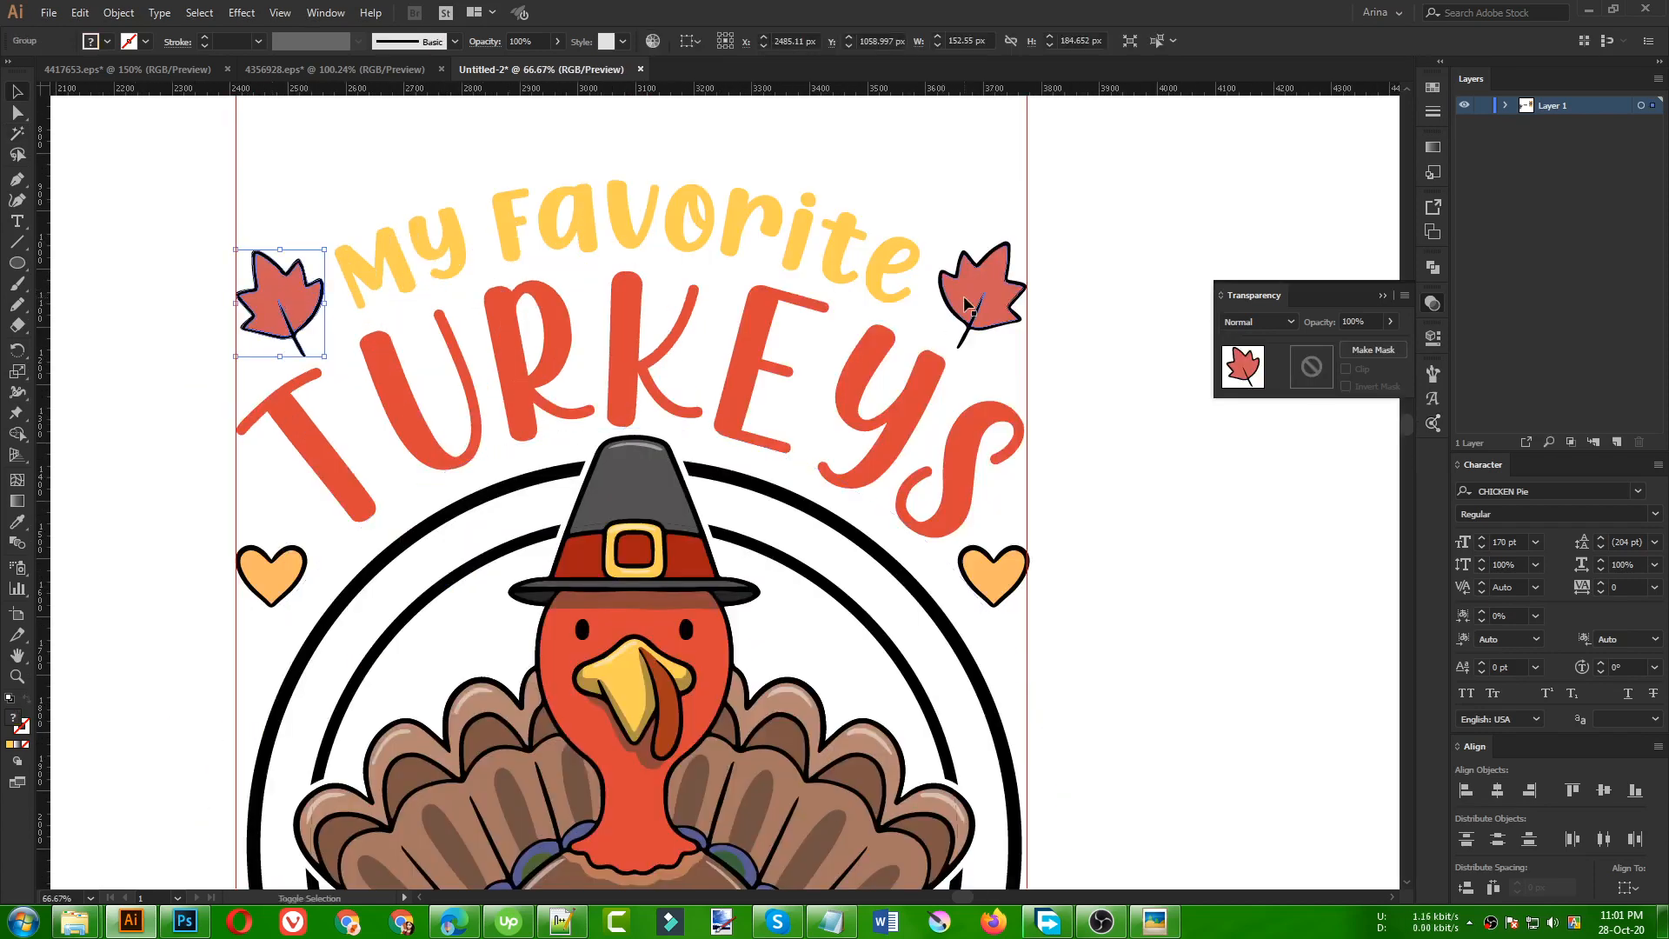
- Group the two maple leaves on either side of the "My Favorite" text
scroll(380, 318, down, 2)
click(917, 572)
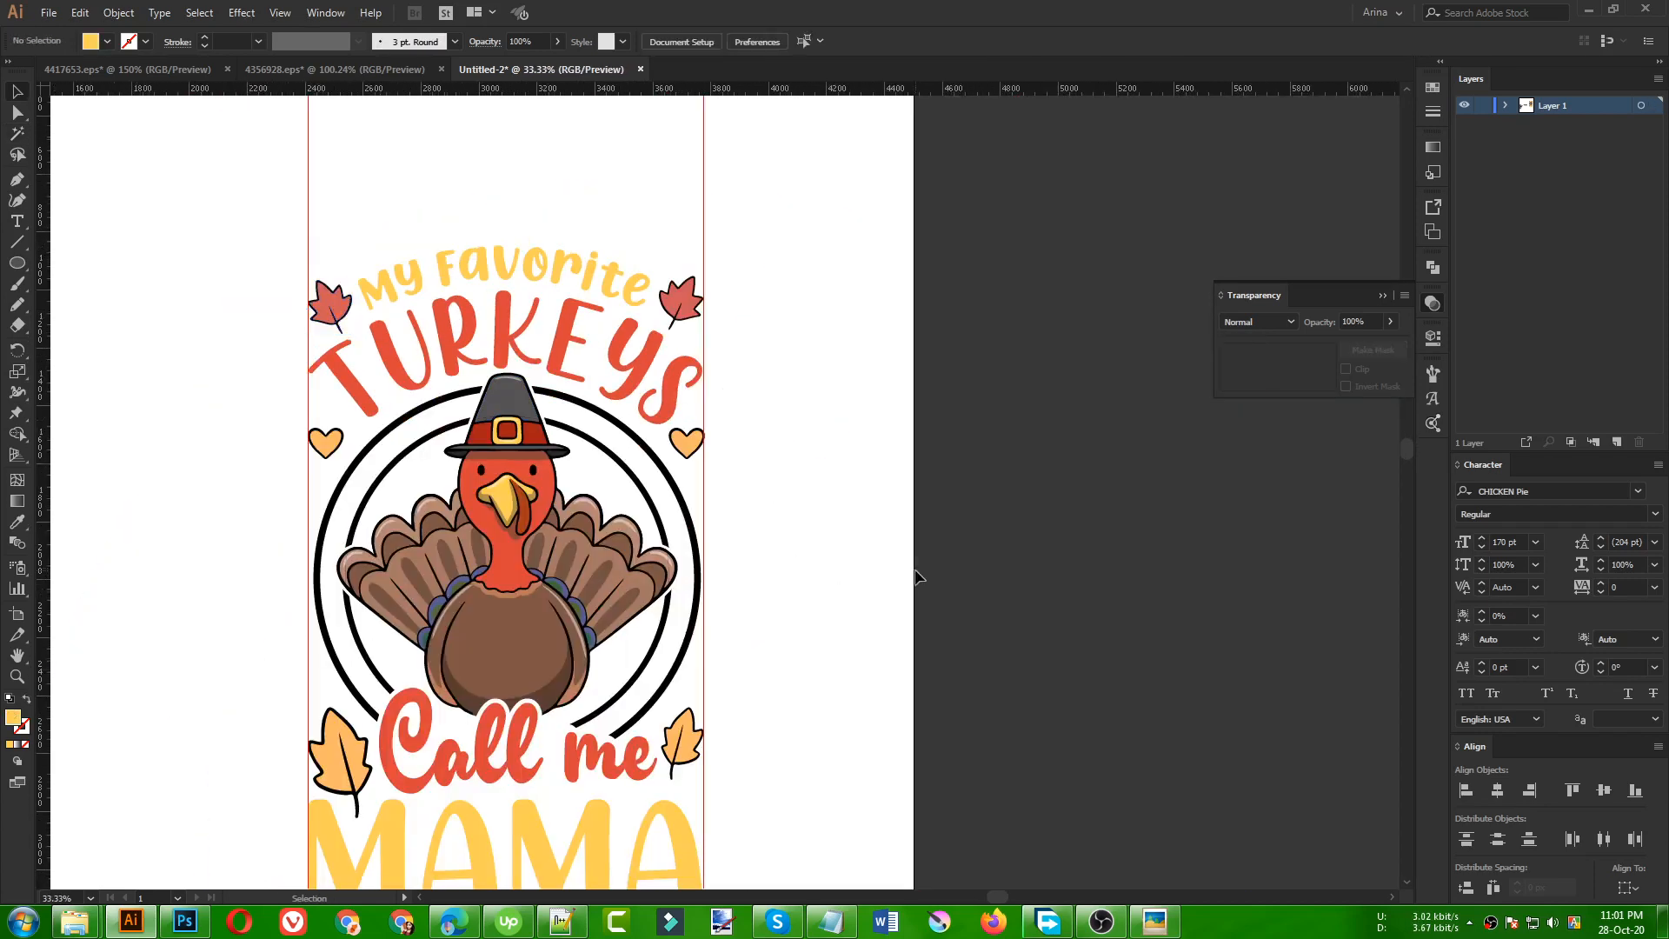
scroll(917, 572, down, 3)
scroll(775, 539, up, 3)
scroll(441, 212, up, 2)
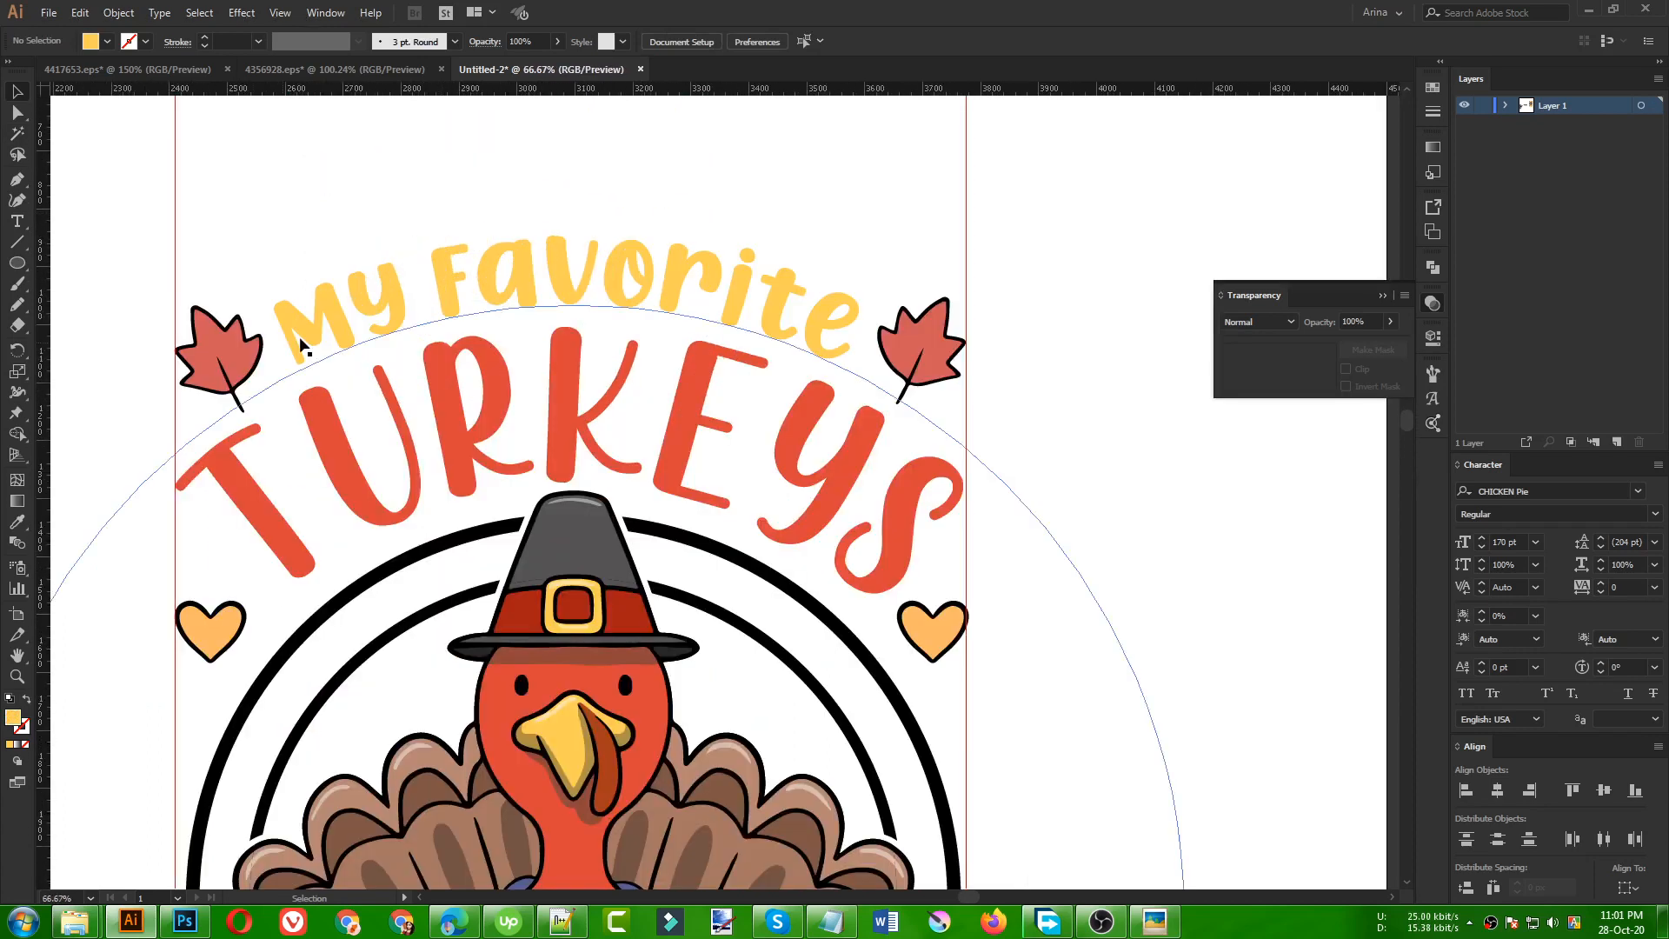
click(230, 363)
shift+click(921, 357)
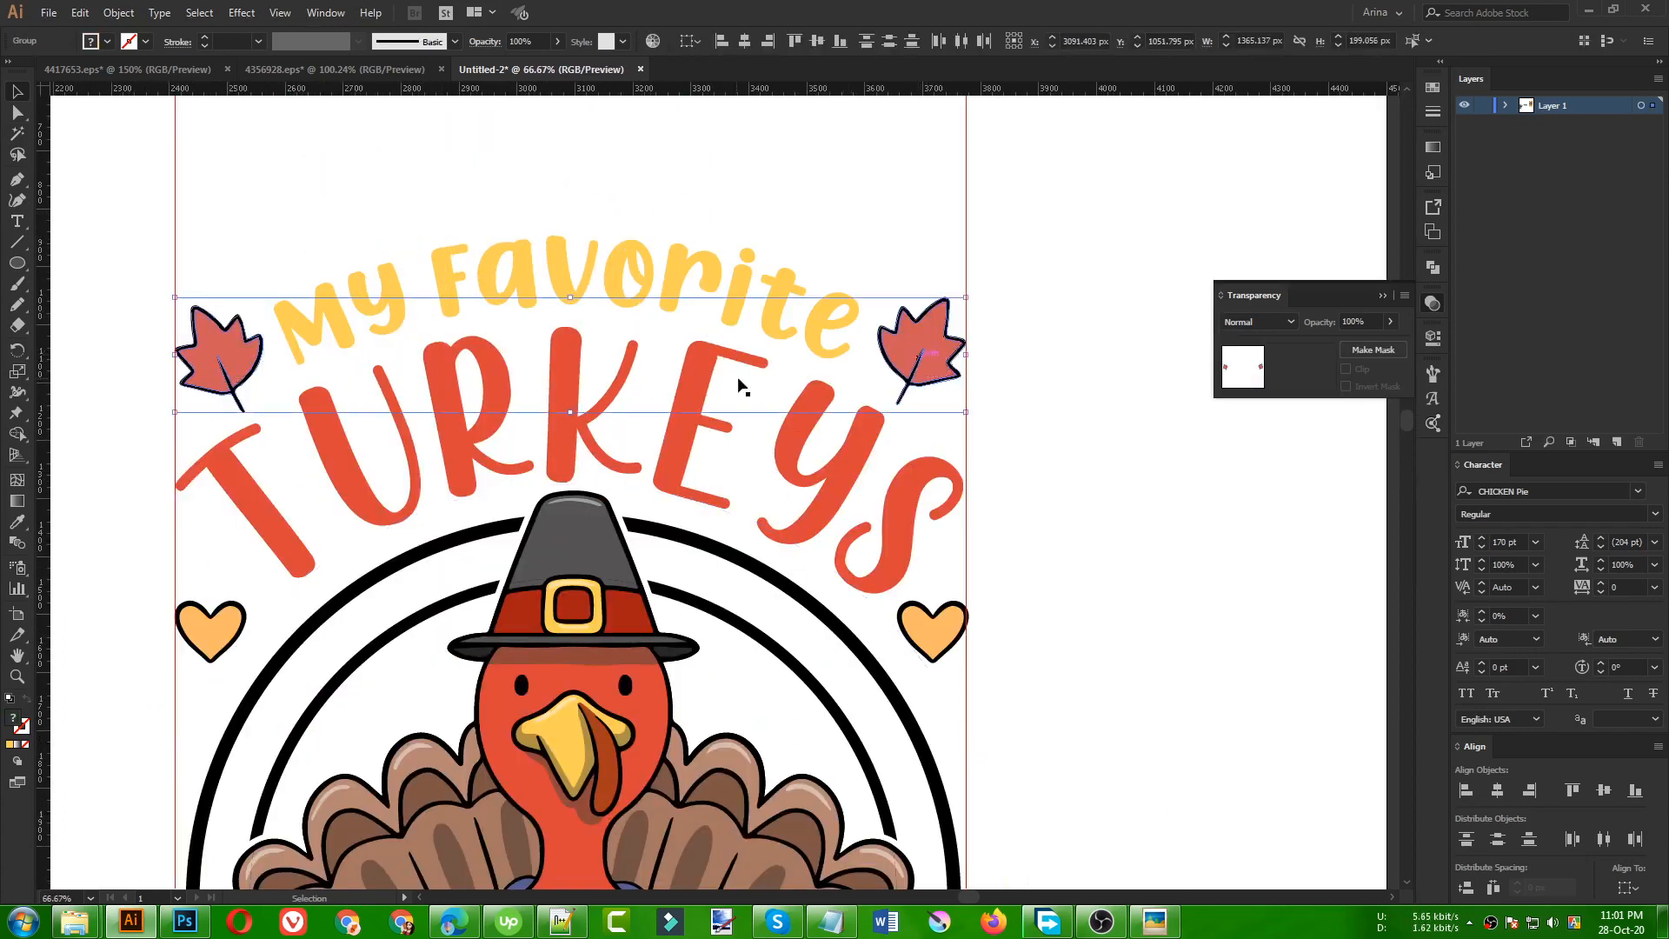
key(ctrl+g)
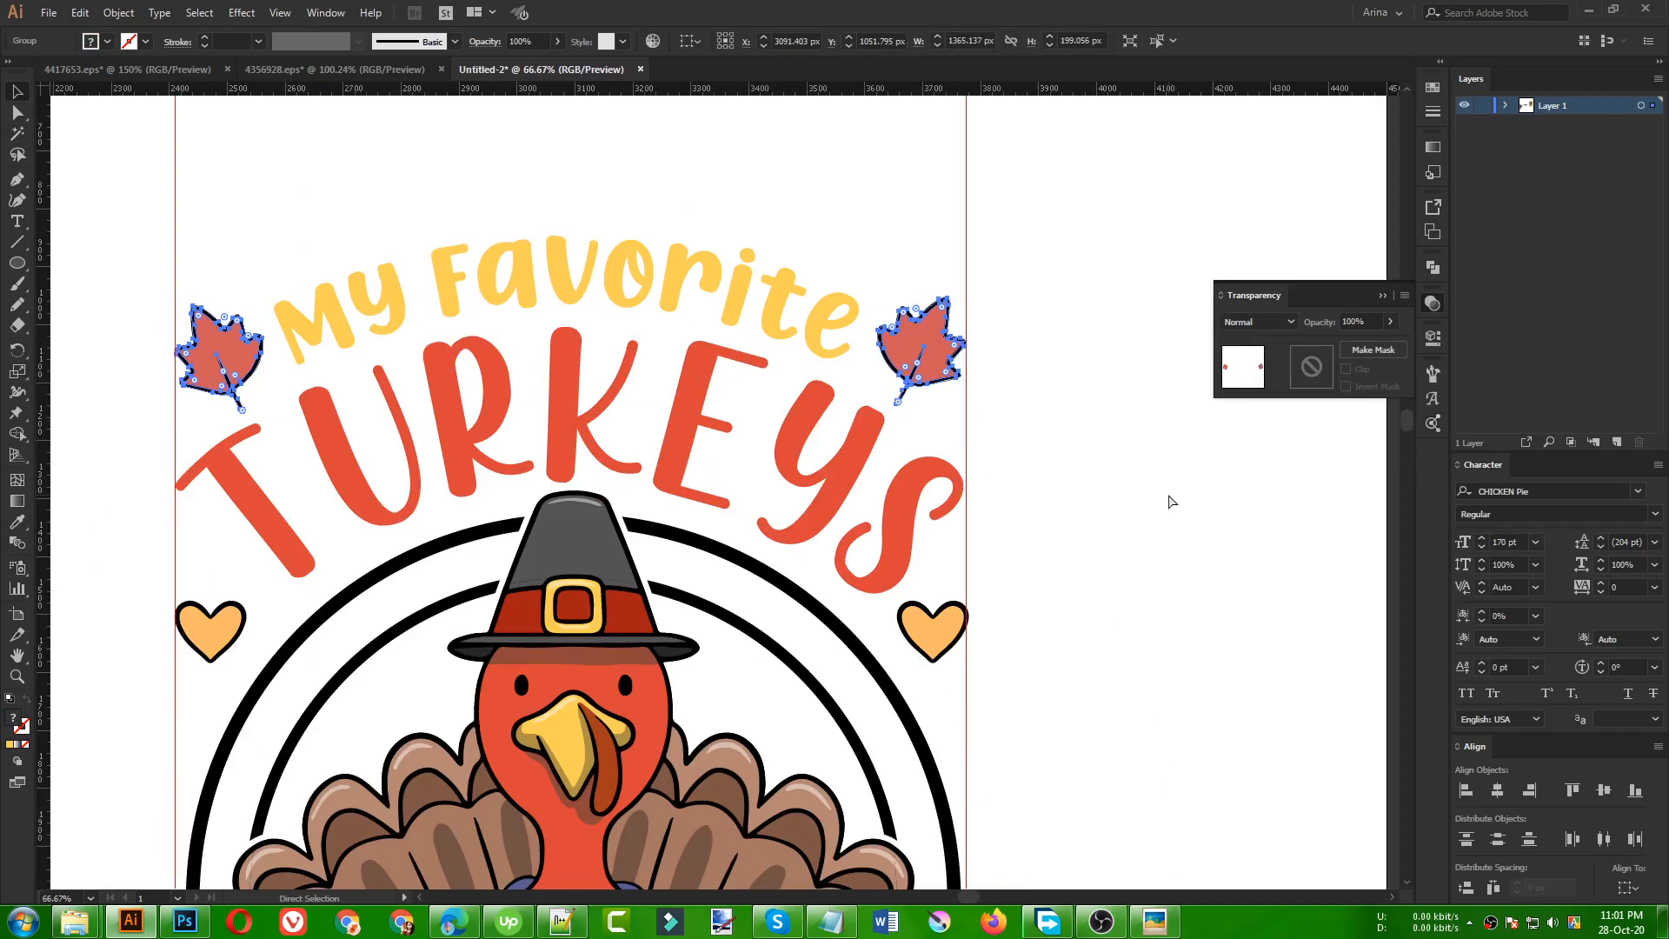
- Isolate the maple leaf group, select both leaf fills with the Magic Wand and recolor them with the red of "TURKEYS"
double_click(928, 350)
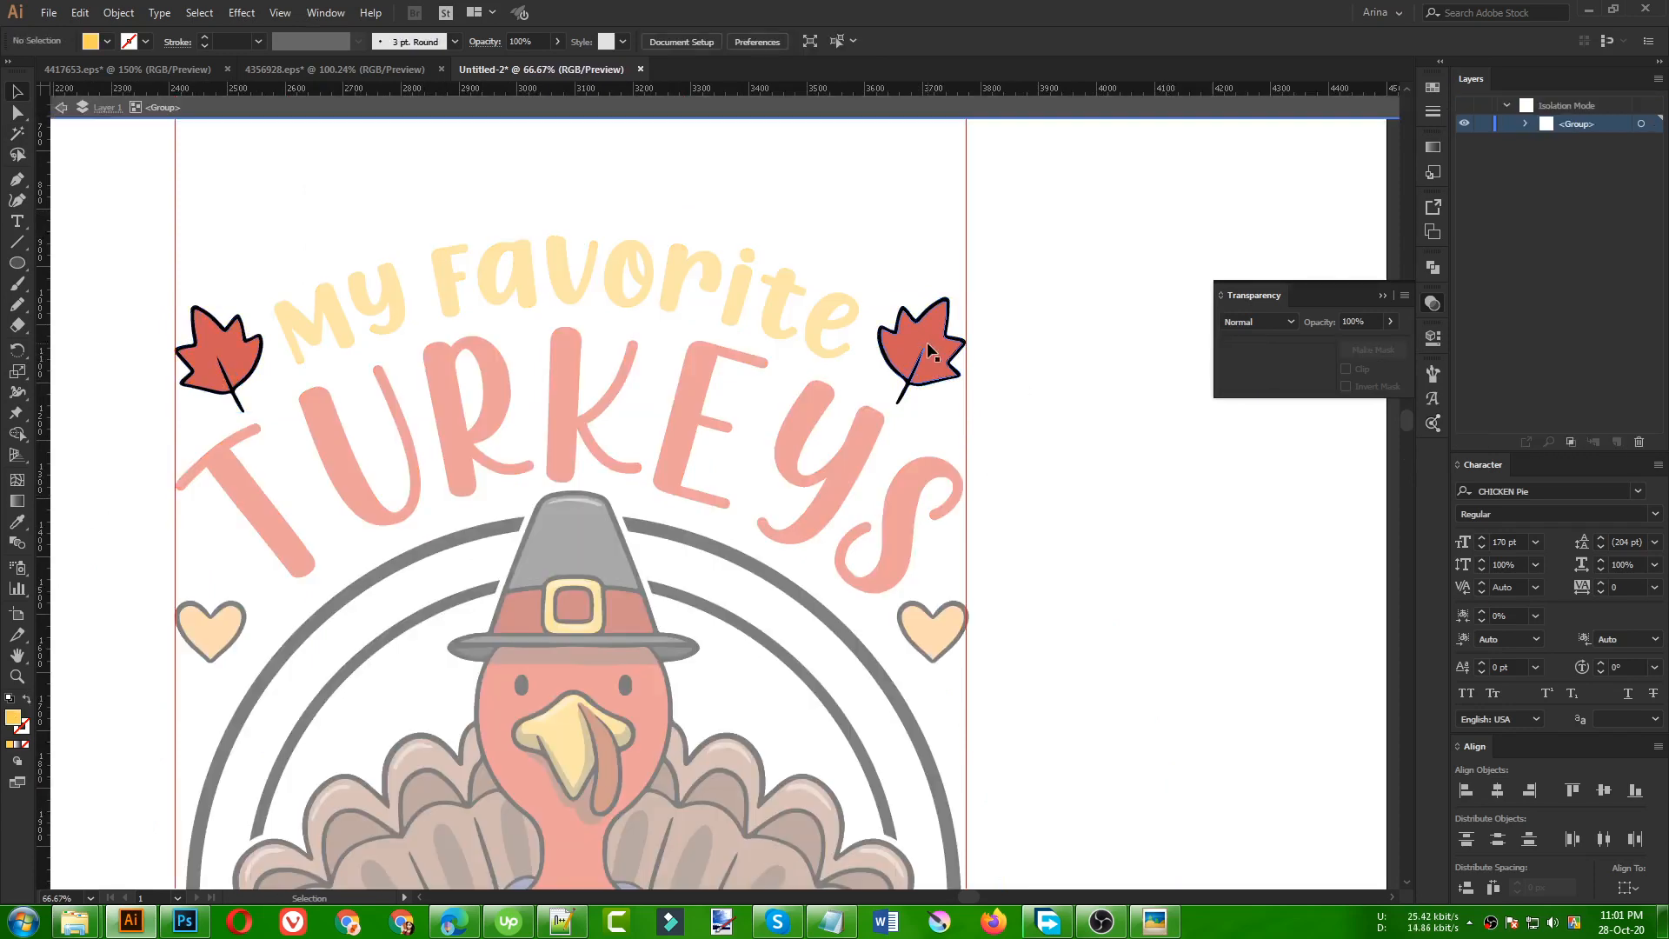
click(927, 348)
click(1055, 487)
scroll(468, 352, down, 2)
scroll(493, 545, down, 3)
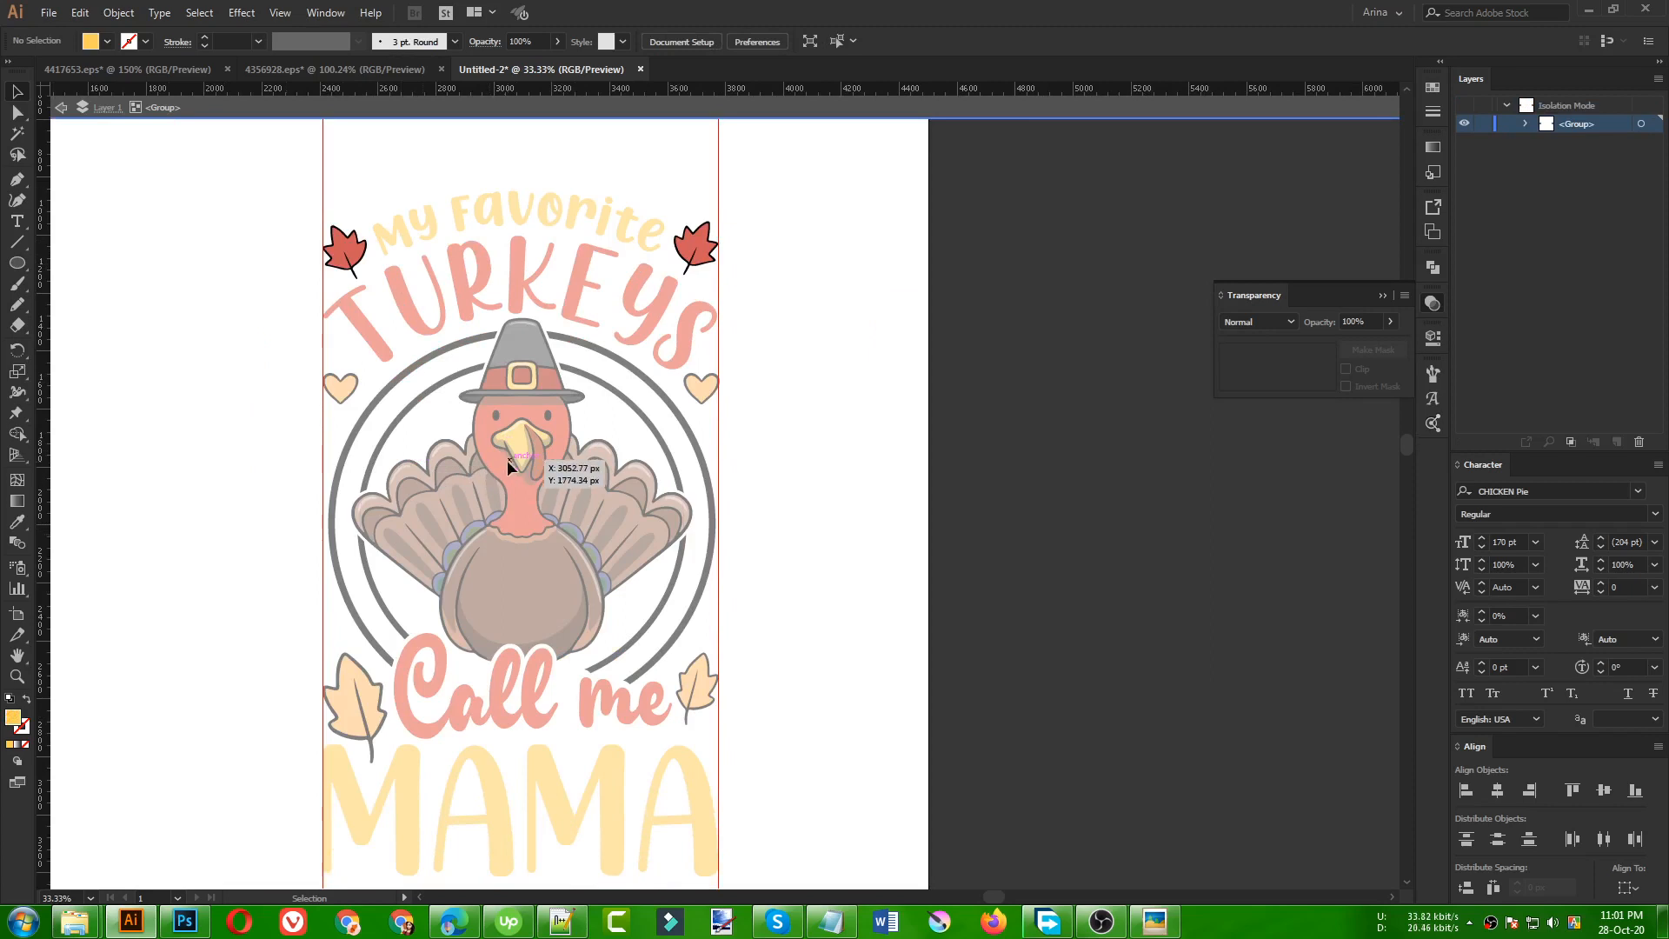
scroll(508, 461, up, 1)
click(18, 133)
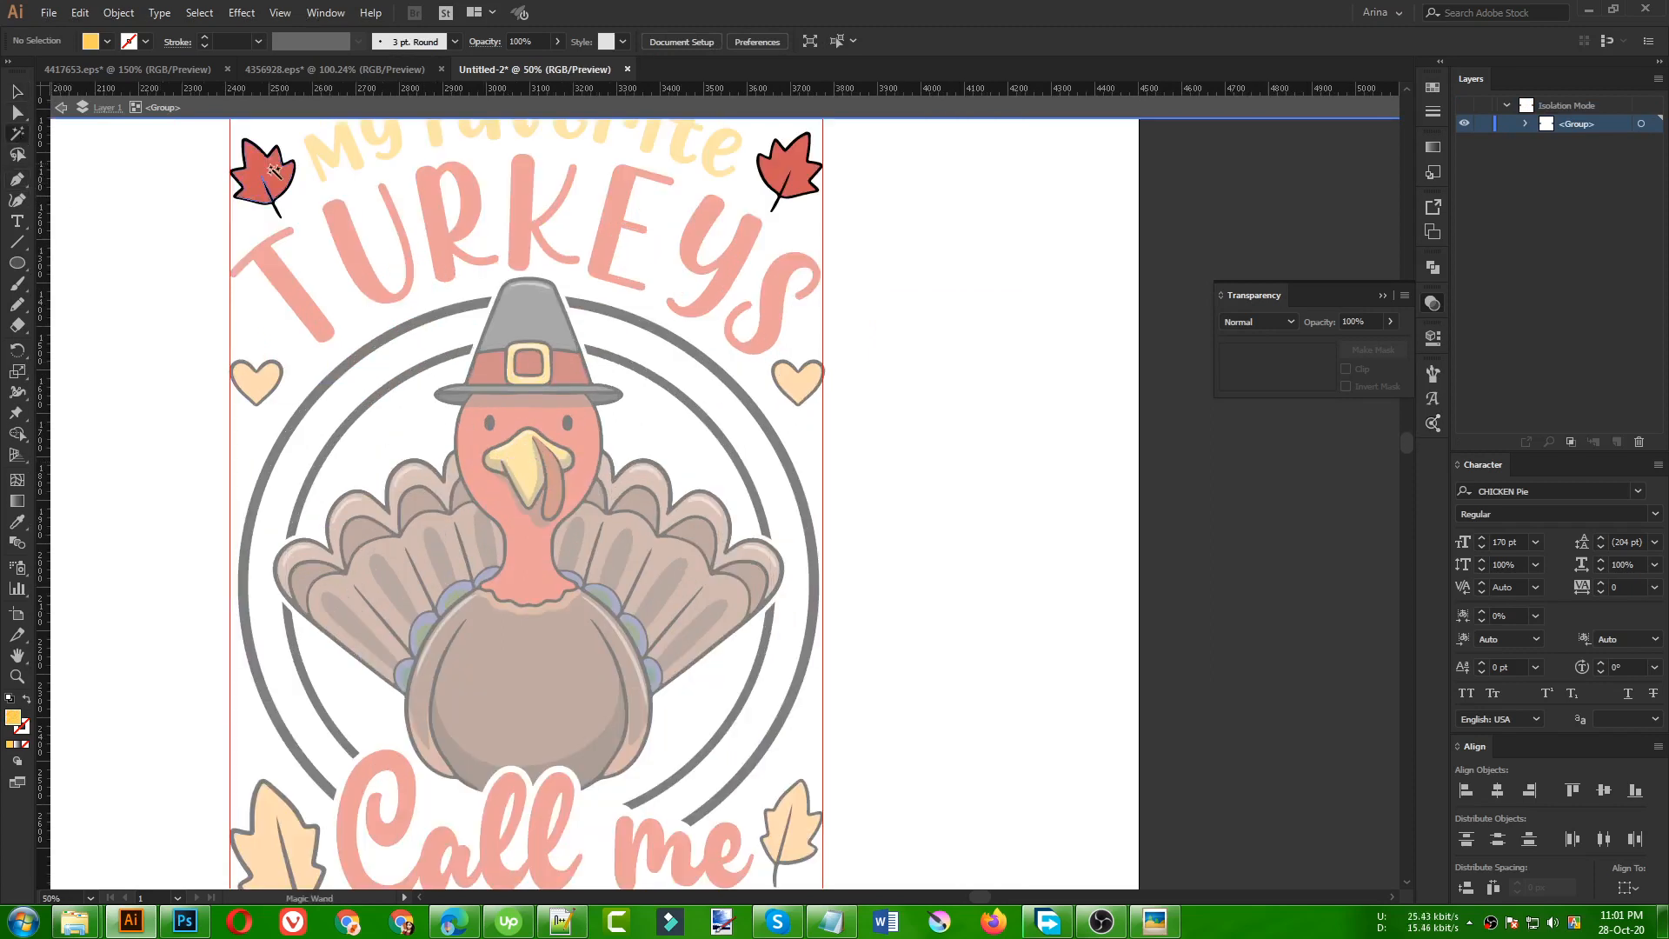
click(274, 169)
scroll(274, 169, up, 3)
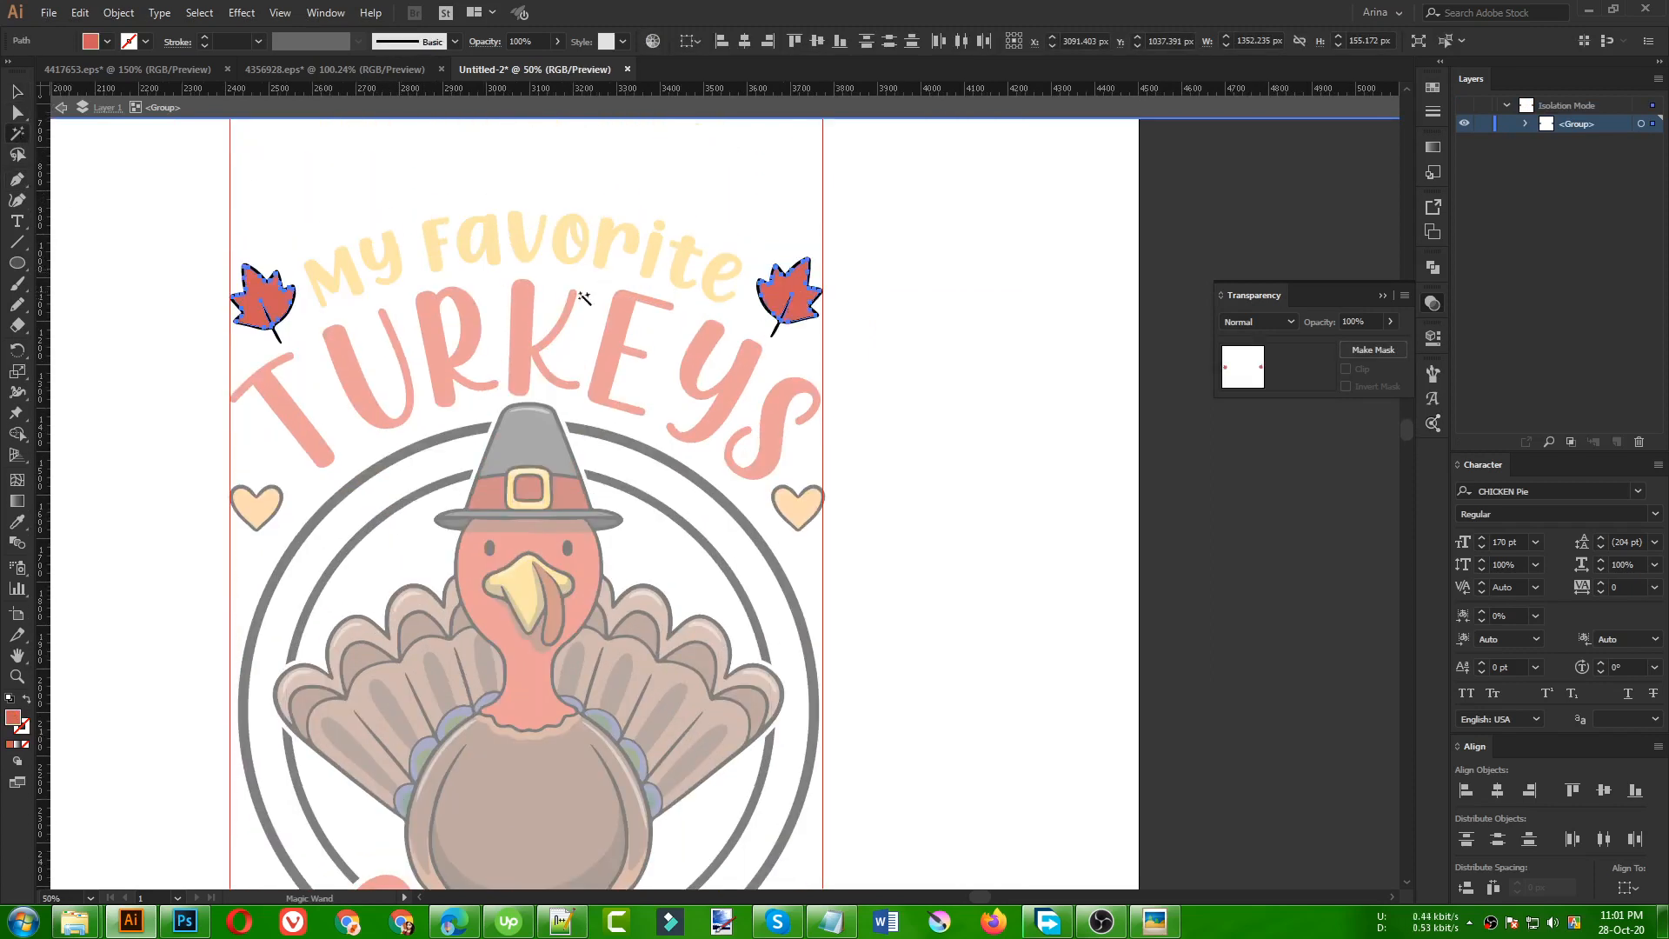
key(i)
click(355, 371)
key(v)
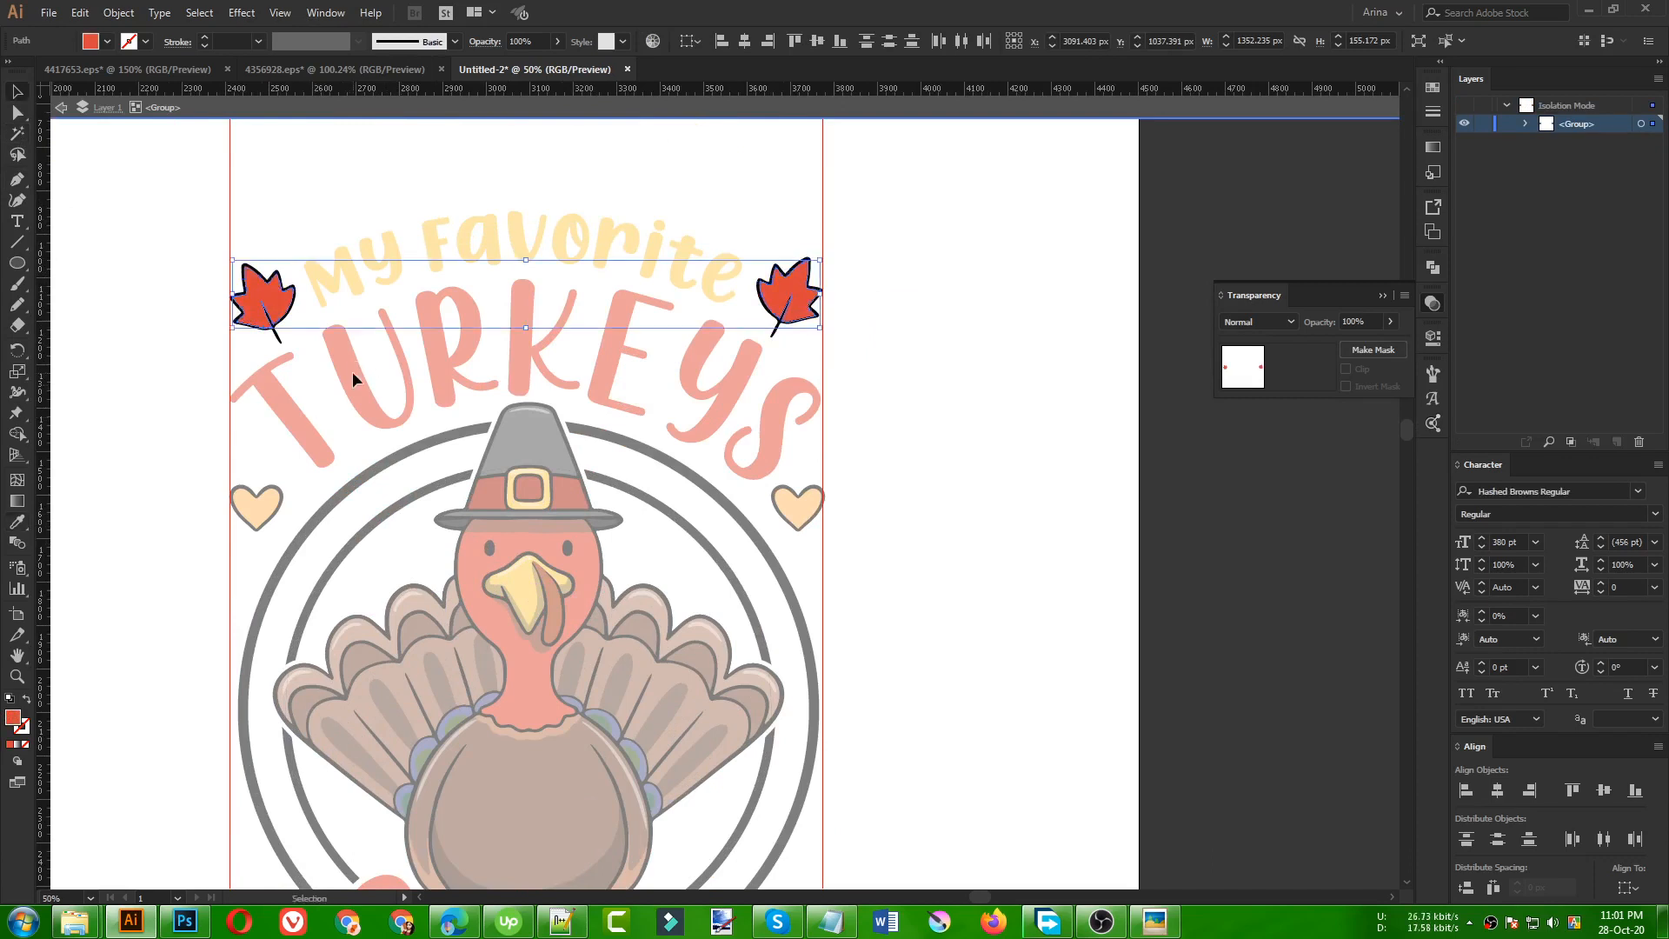
double_click(831, 511)
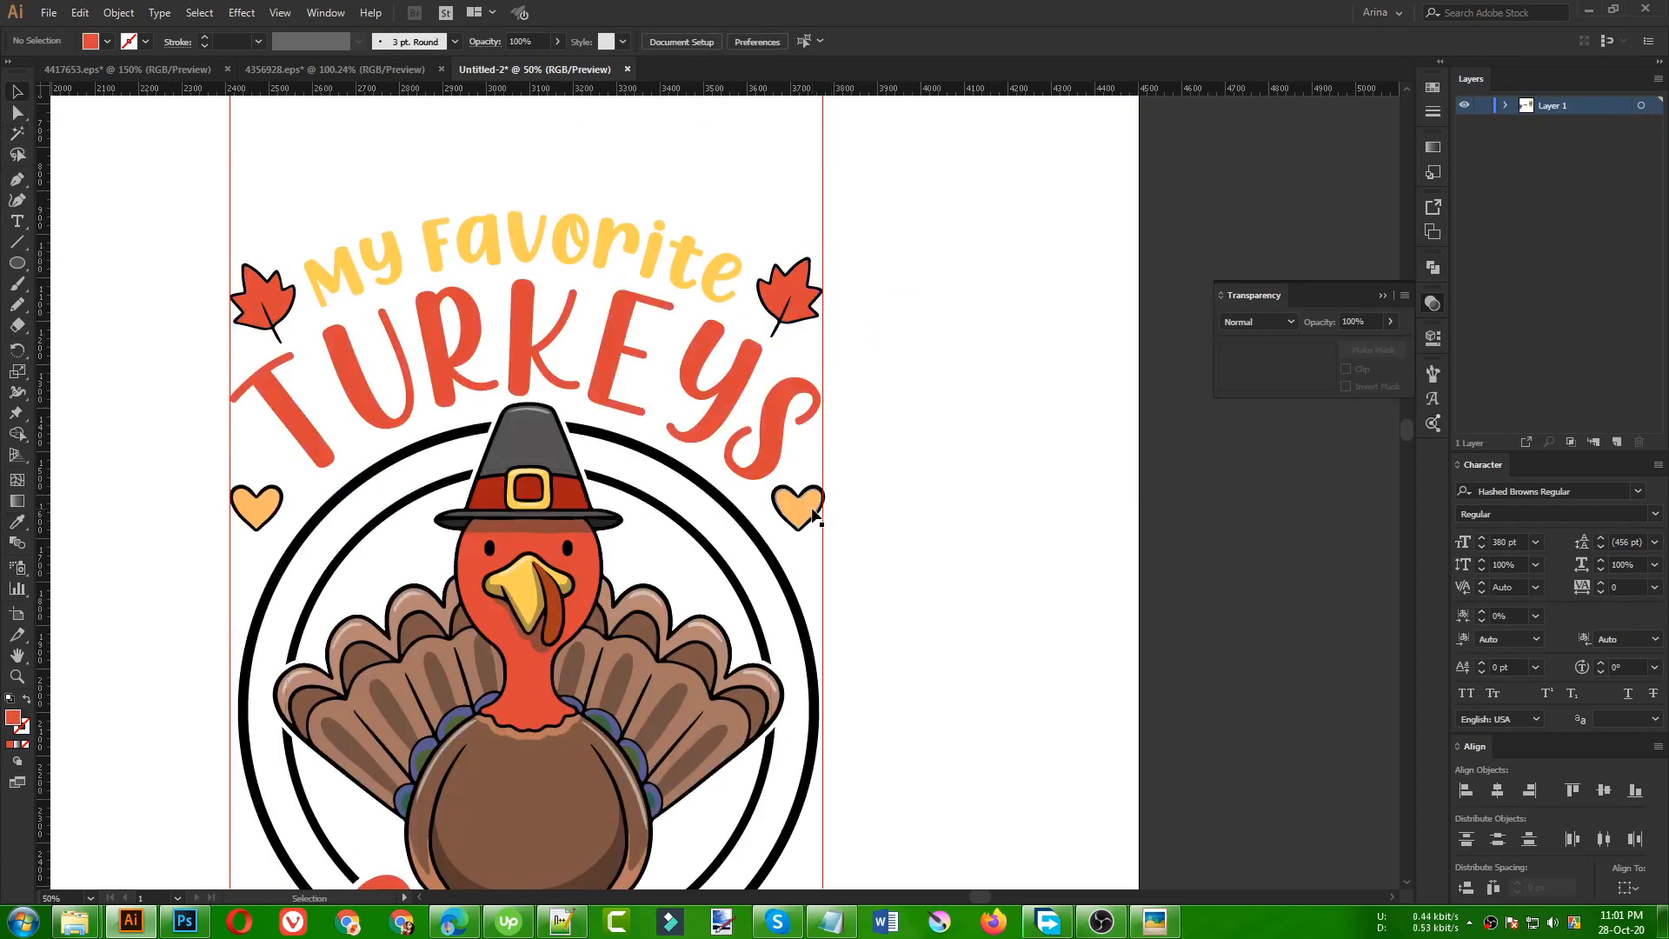
- Nudge the right heart inward to meet the vertical guide and group it with the left heart
click(814, 515)
drag(814, 515, 811, 515)
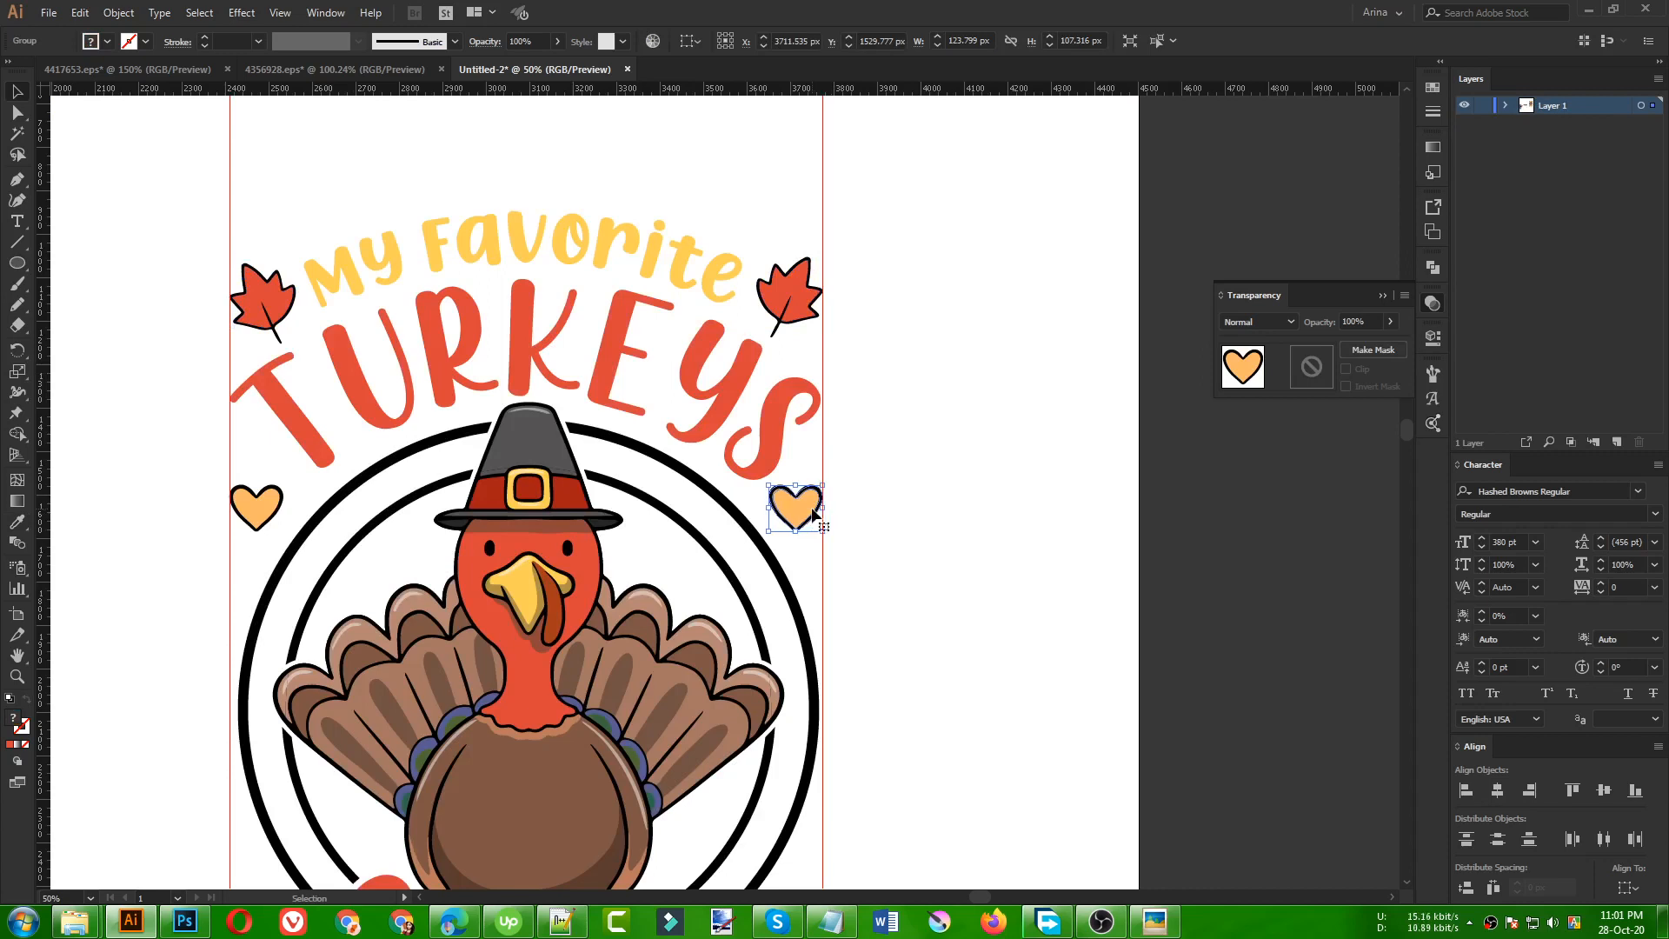
shift+click(264, 510)
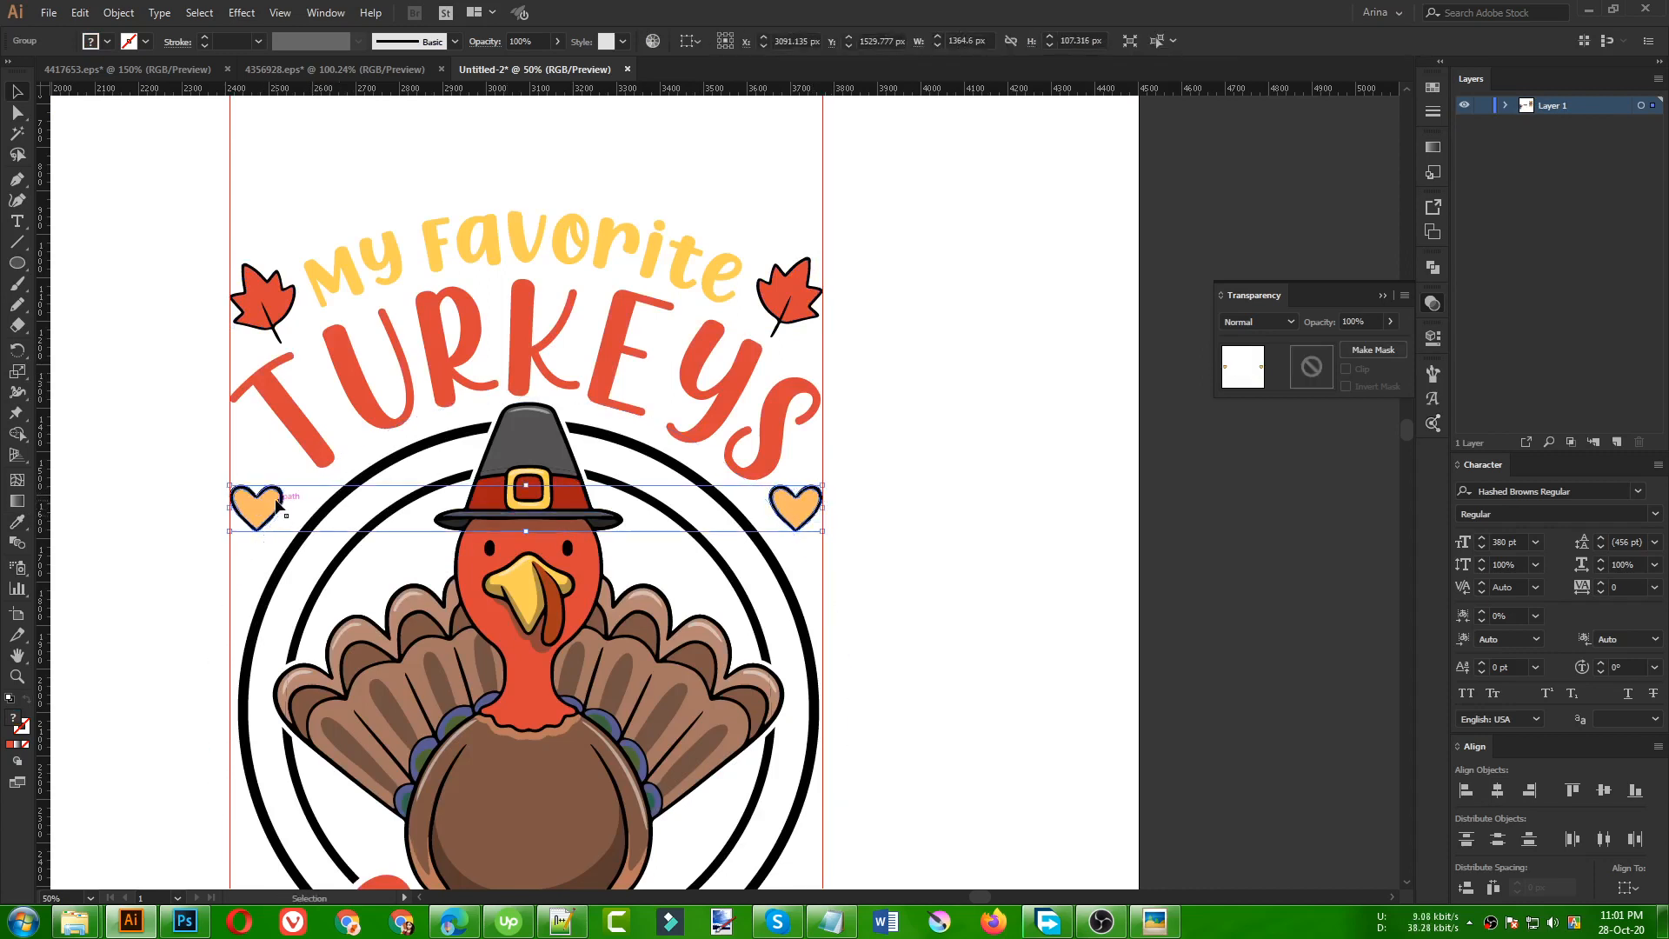
- Isolate the heart group, select both heart fills with the Magic Wand and recolor them with the yellow of "My Favorite"
double_click(274, 504)
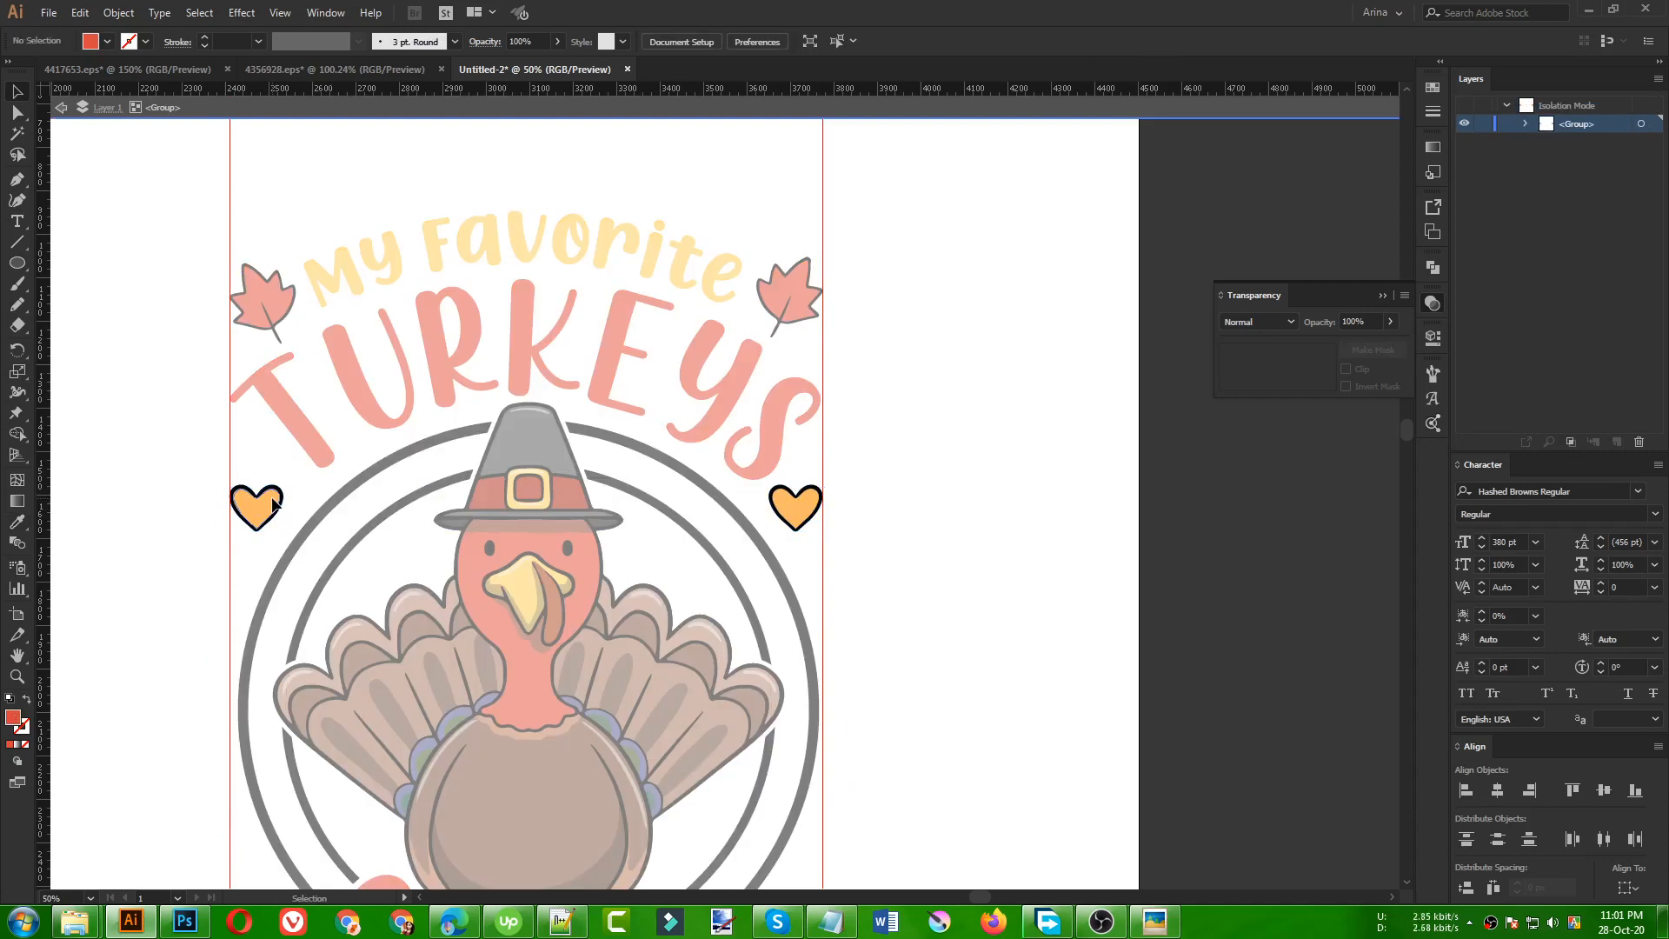
click(275, 504)
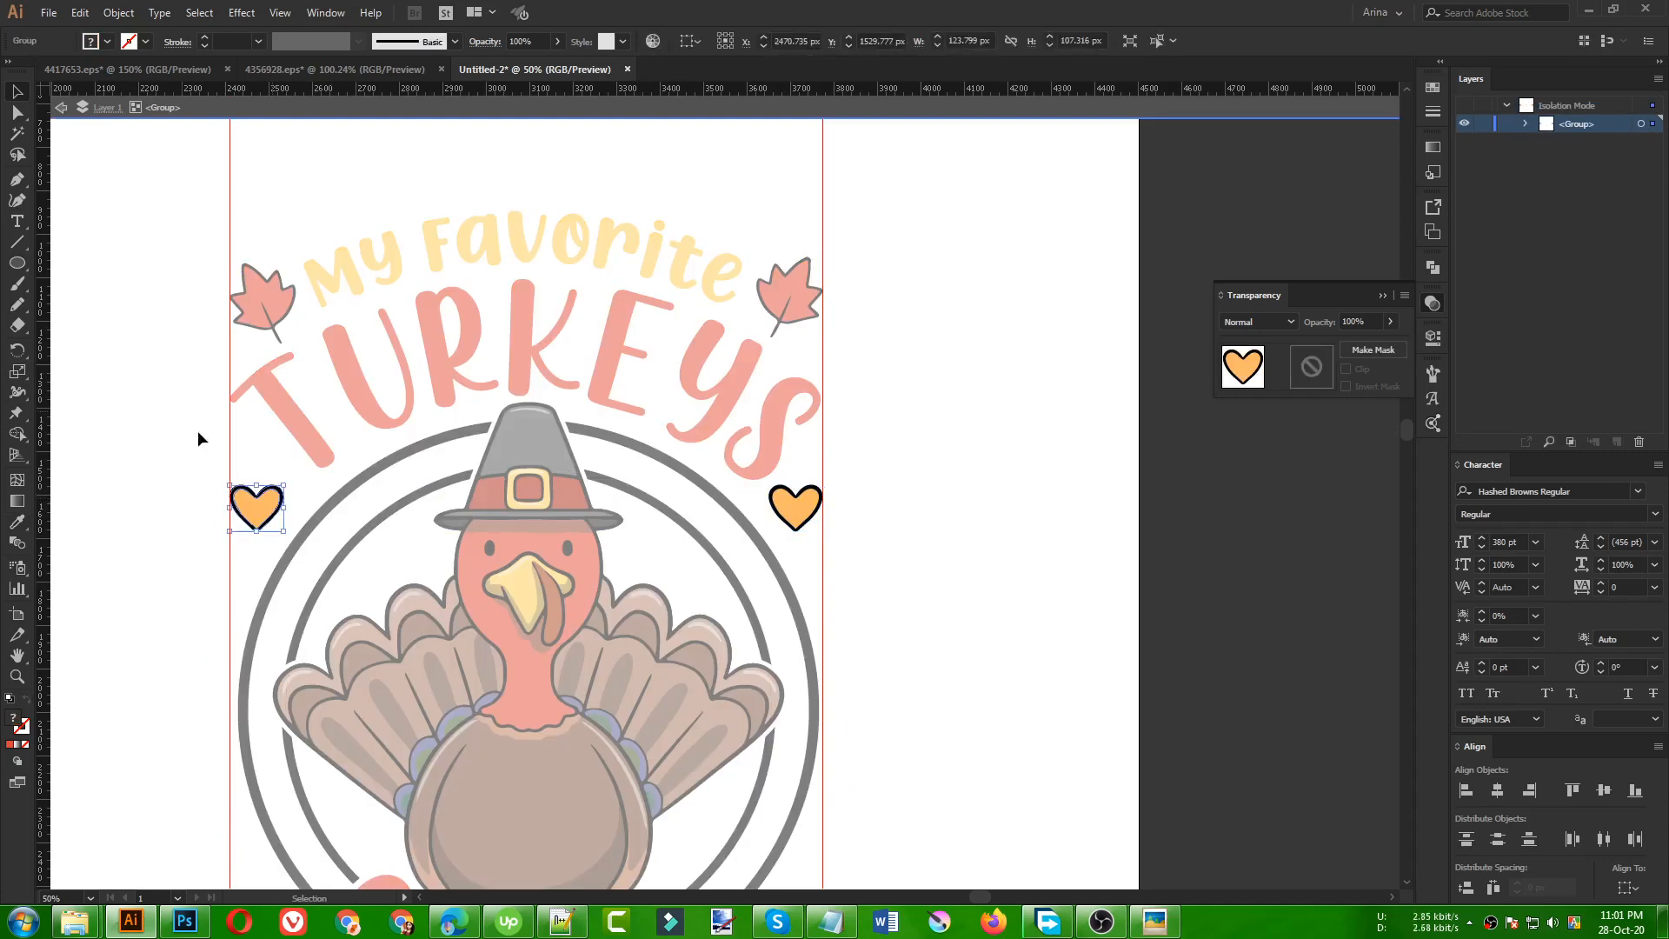
click(19, 134)
click(257, 514)
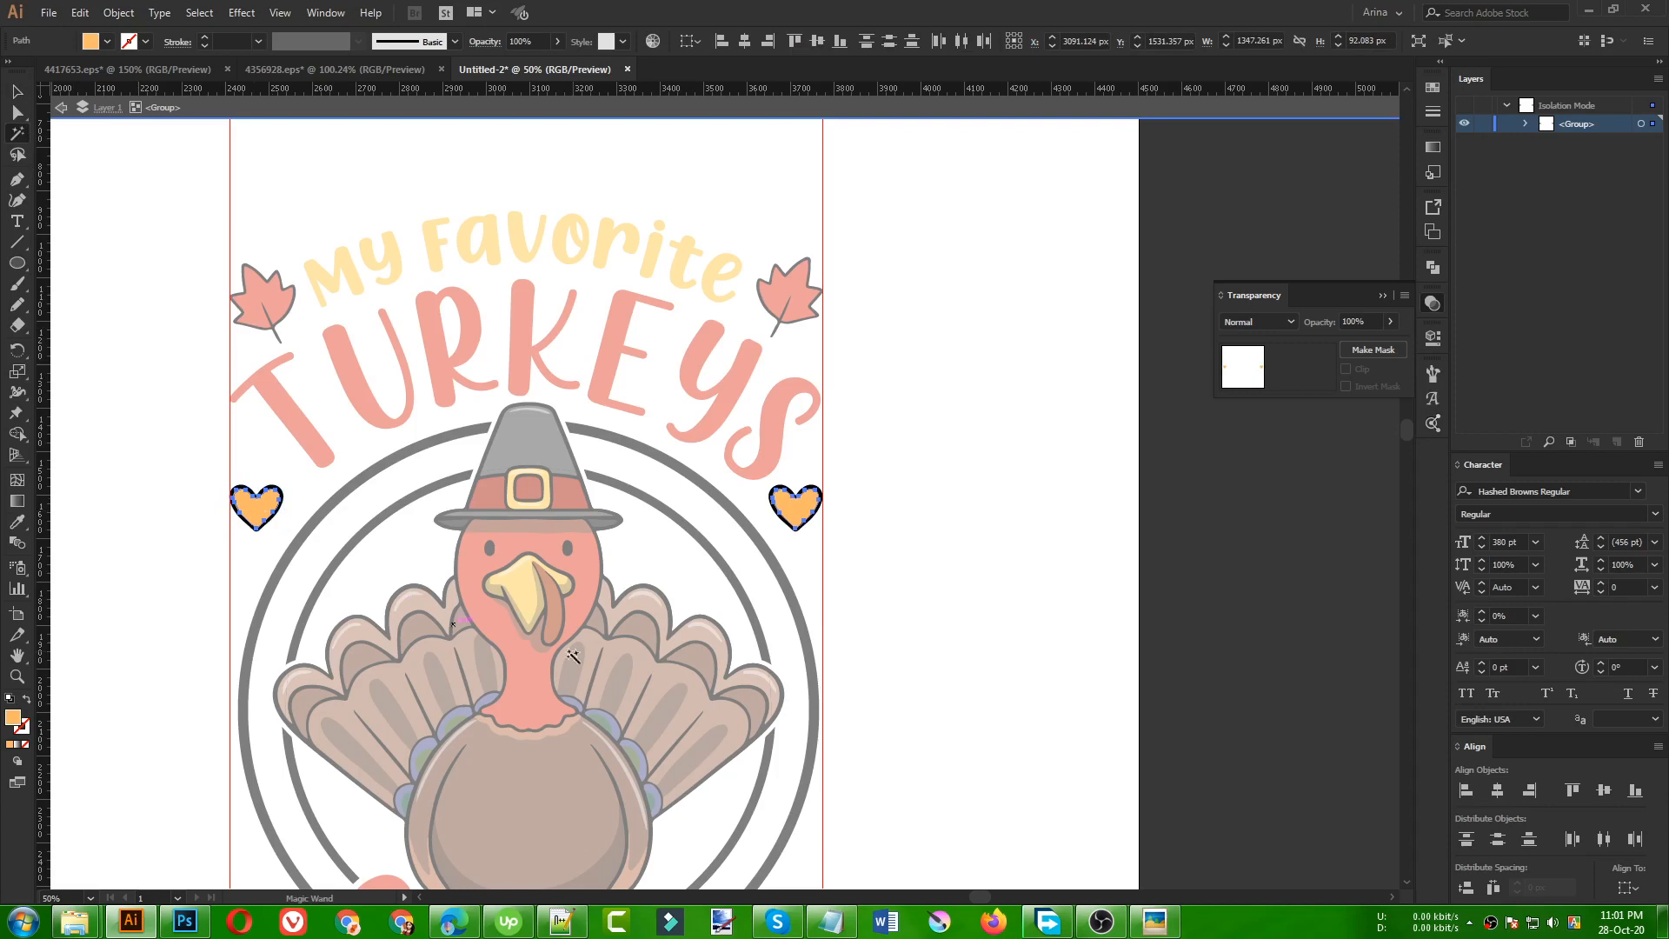
key(i)
click(569, 222)
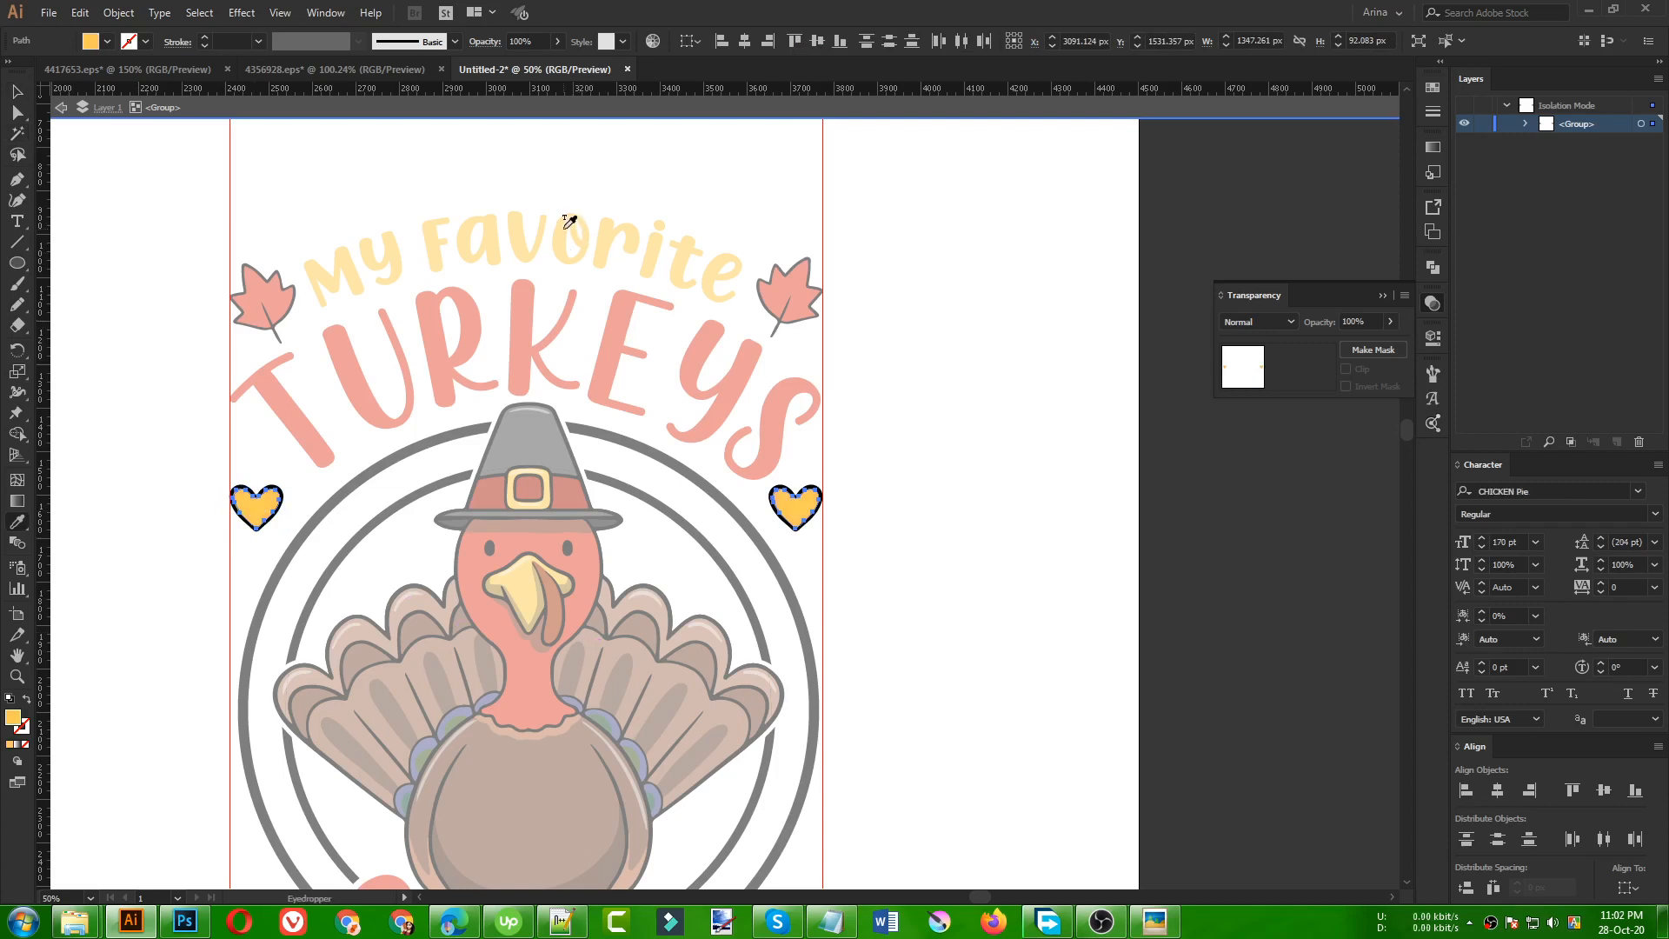
key(v)
double_click(962, 494)
- Group the two orange leaves on either side of the "Call me" text
scroll(651, 350, down, 6)
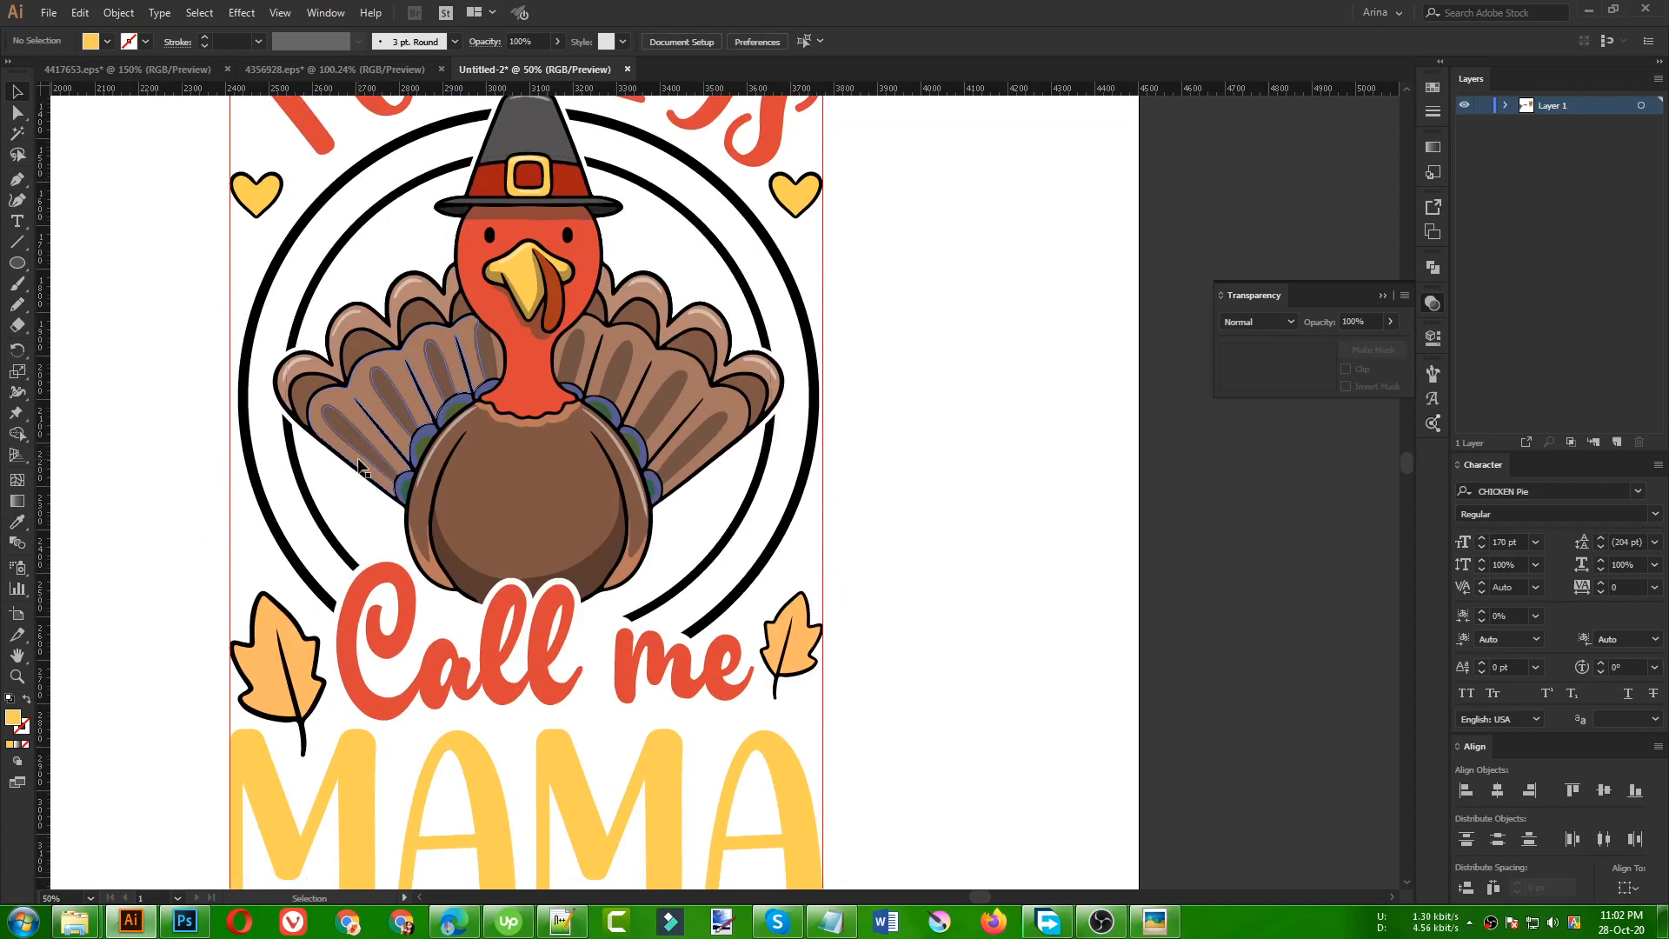
click(304, 704)
shift+click(804, 668)
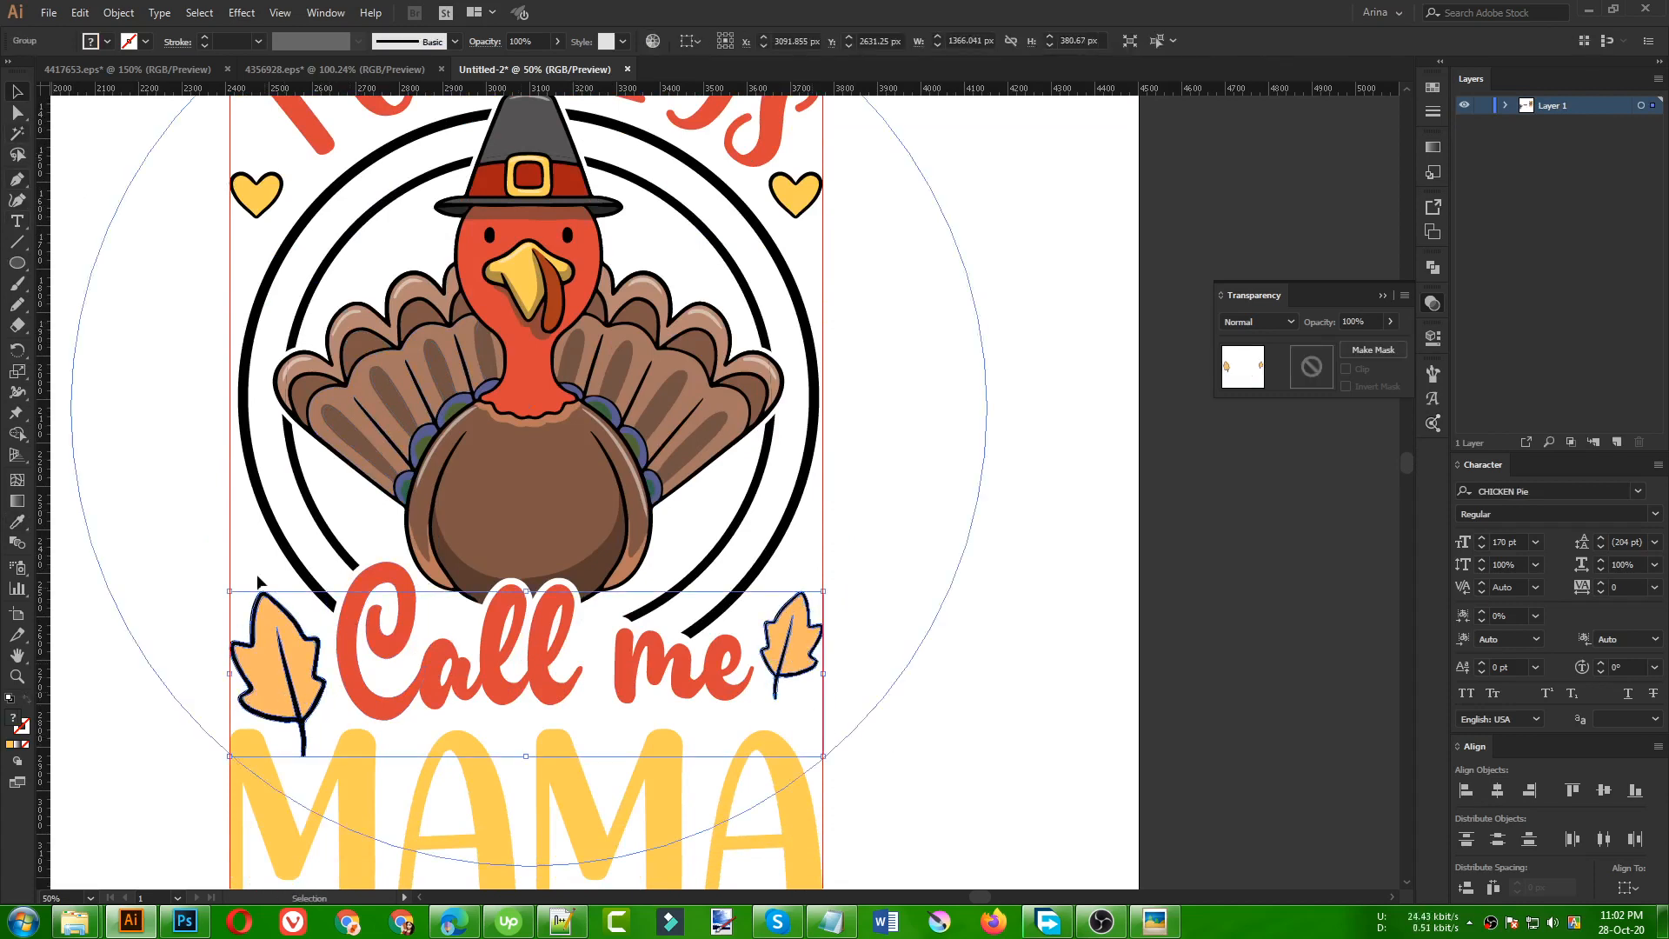
- Isolate the lower leaf group, select both leaf fills with the Magic Wand and recolor them with the yellow of "MAMA"
double_click(283, 595)
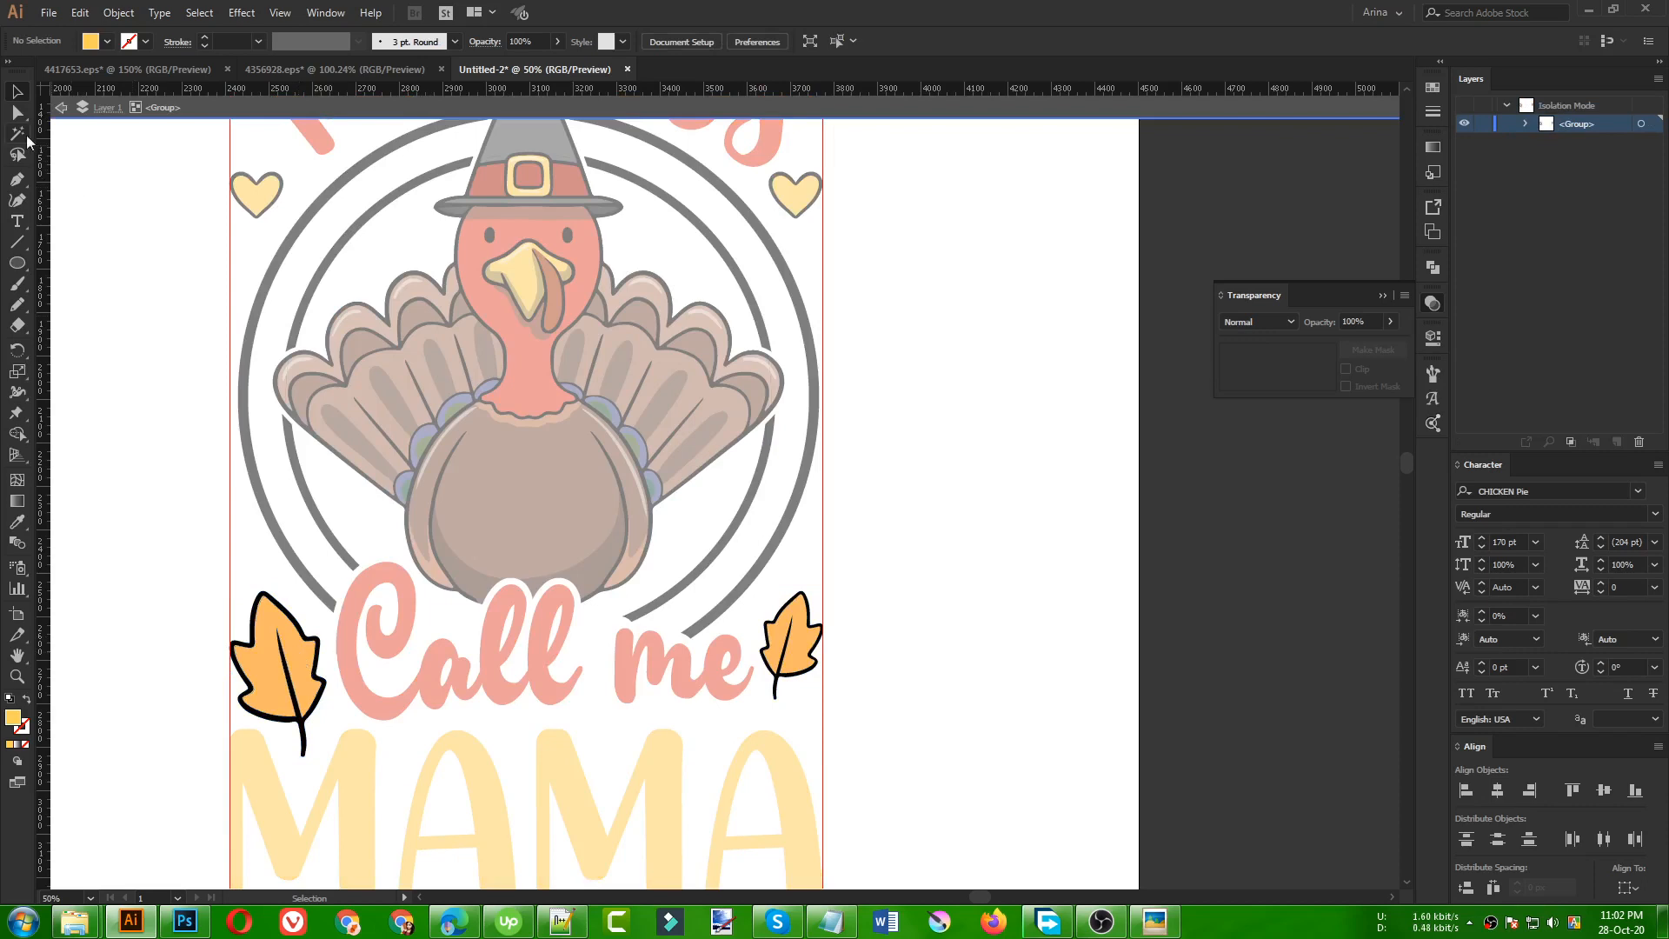
click(18, 133)
click(278, 623)
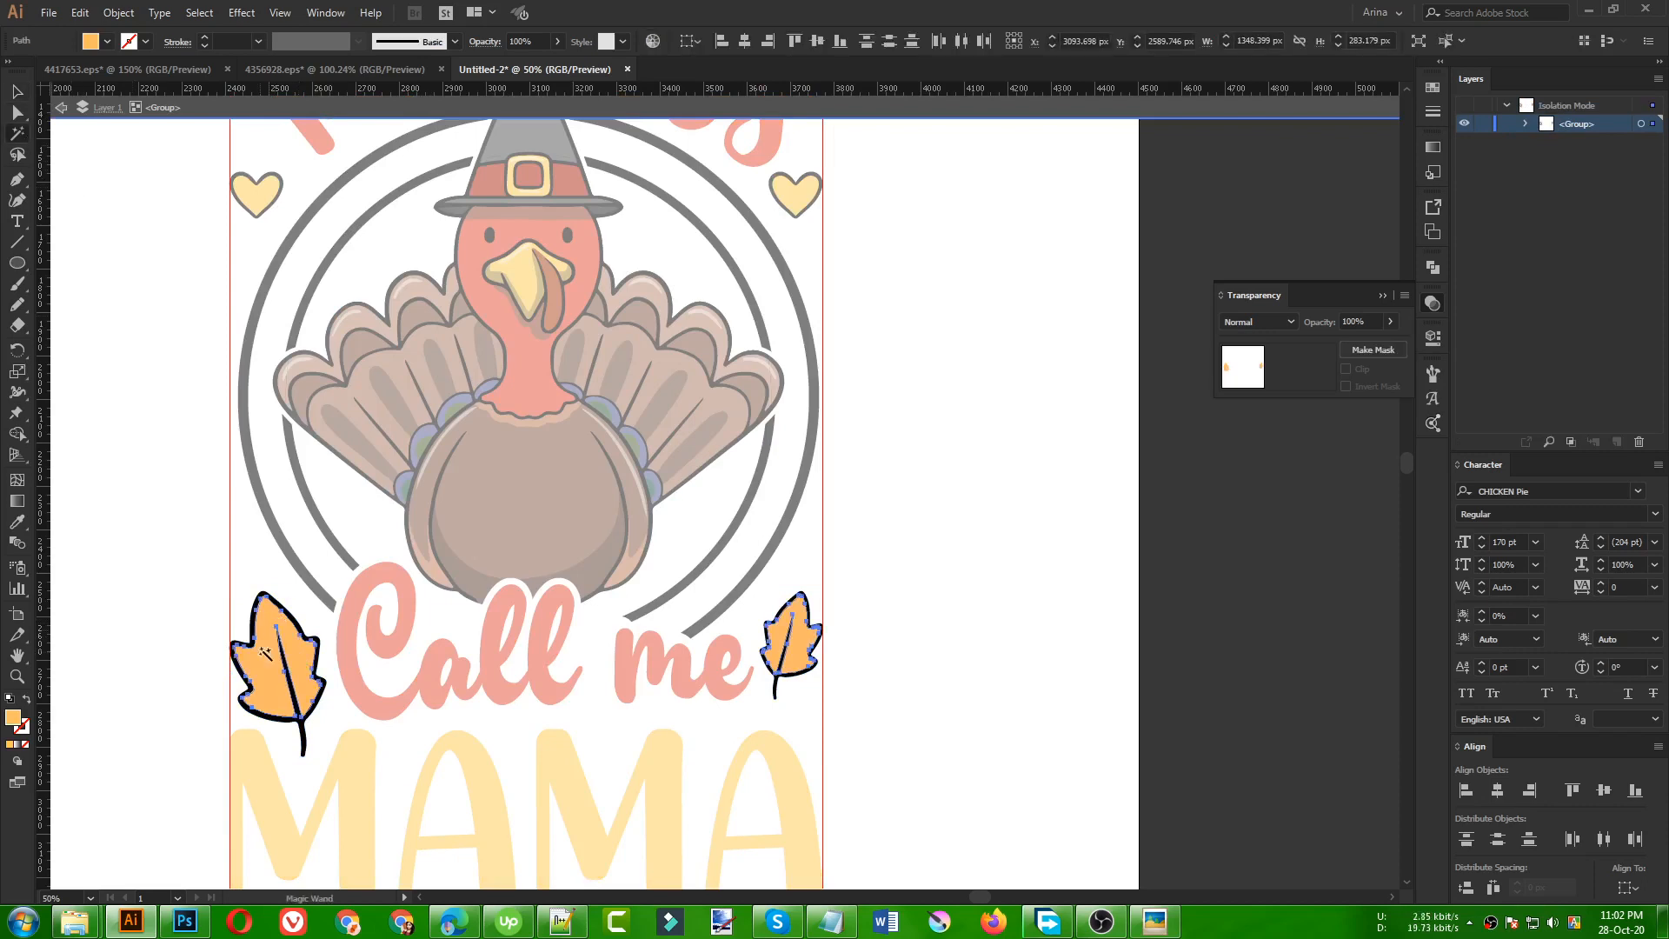
key(i)
click(568, 756)
key(v)
double_click(982, 706)
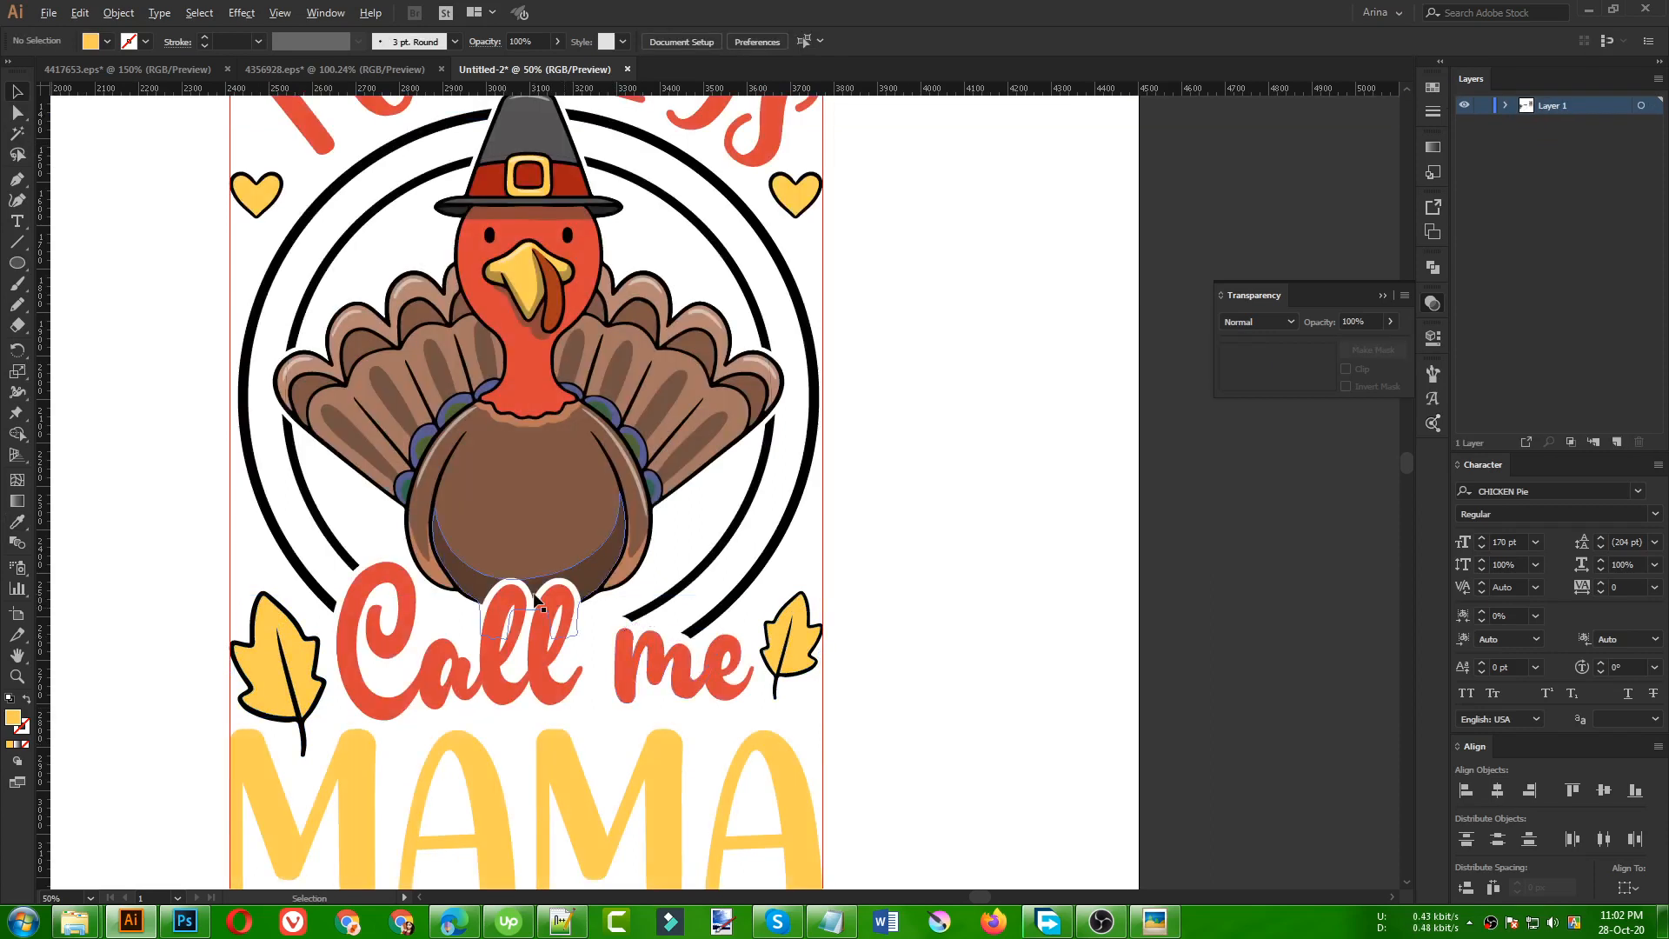
- Isolate the turkey group and expand the two black rings behind the turkey into filled shapes
scroll(536, 600, down, 1)
scroll(648, 391, up, 2)
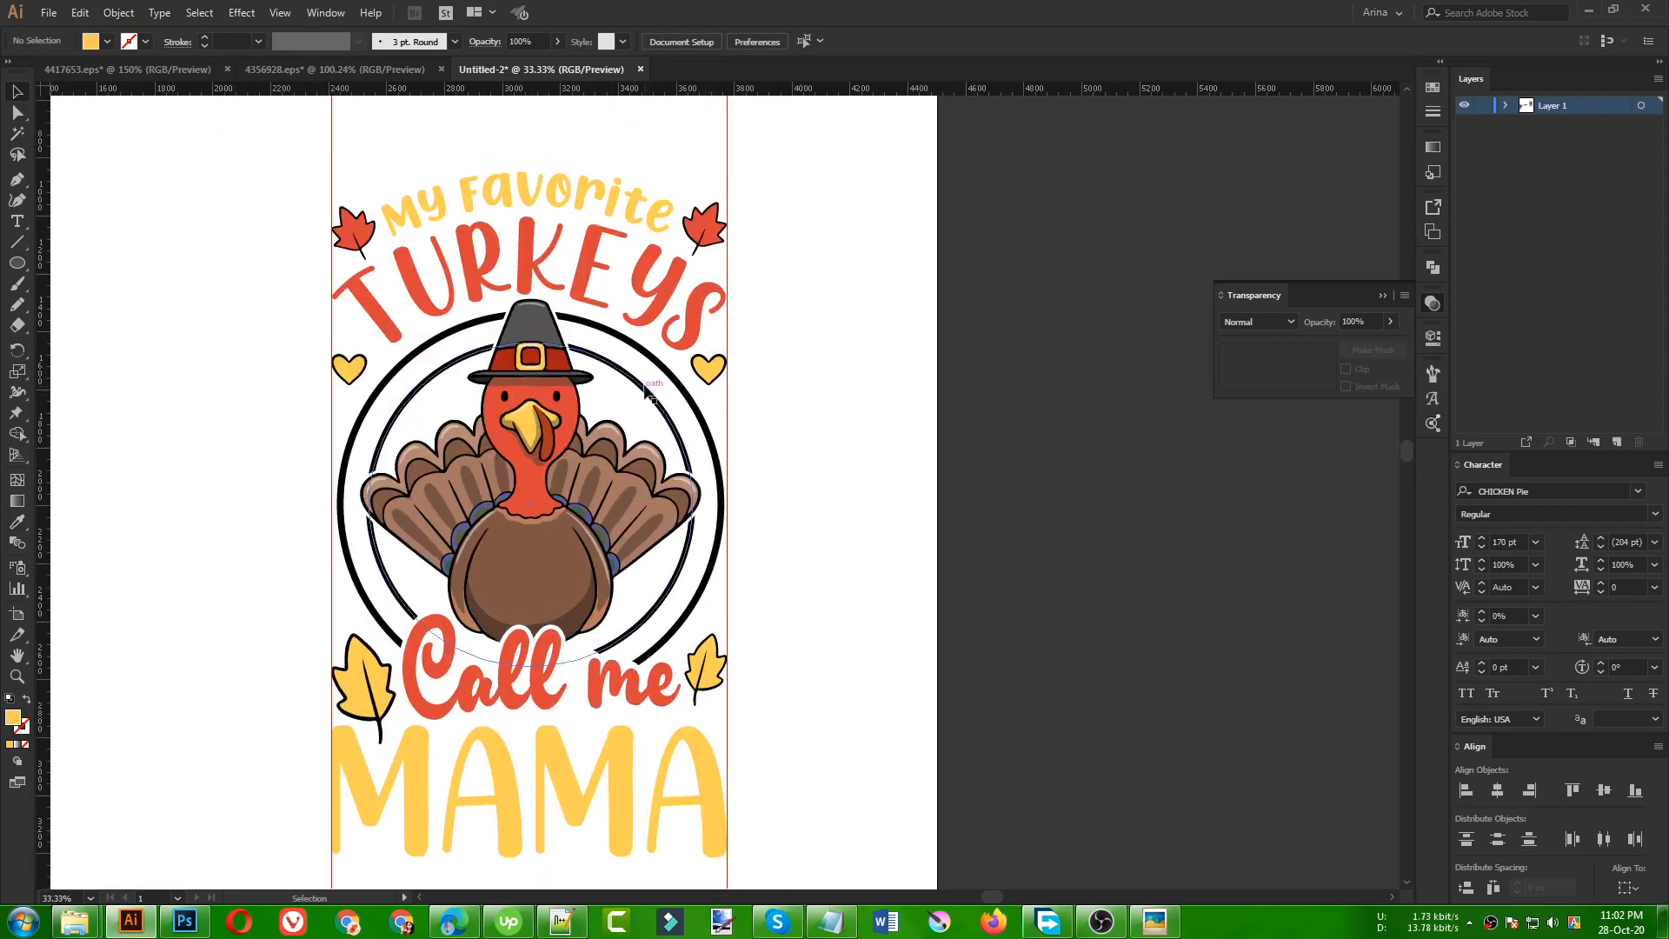
click(648, 391)
double_click(663, 372)
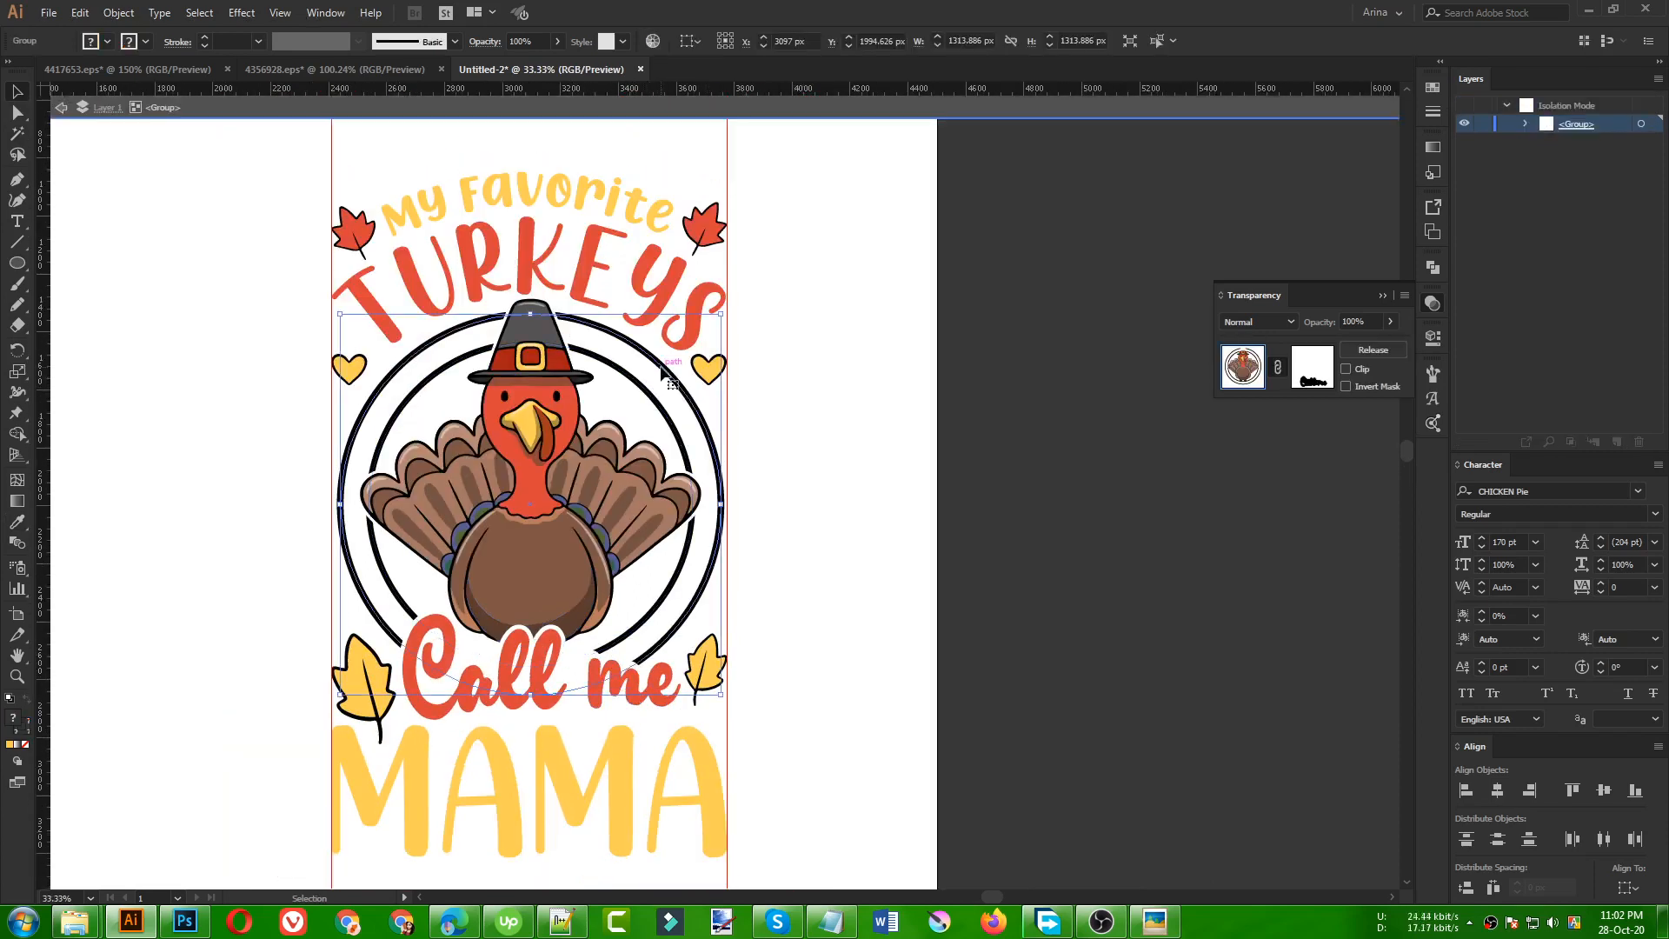
click(646, 392)
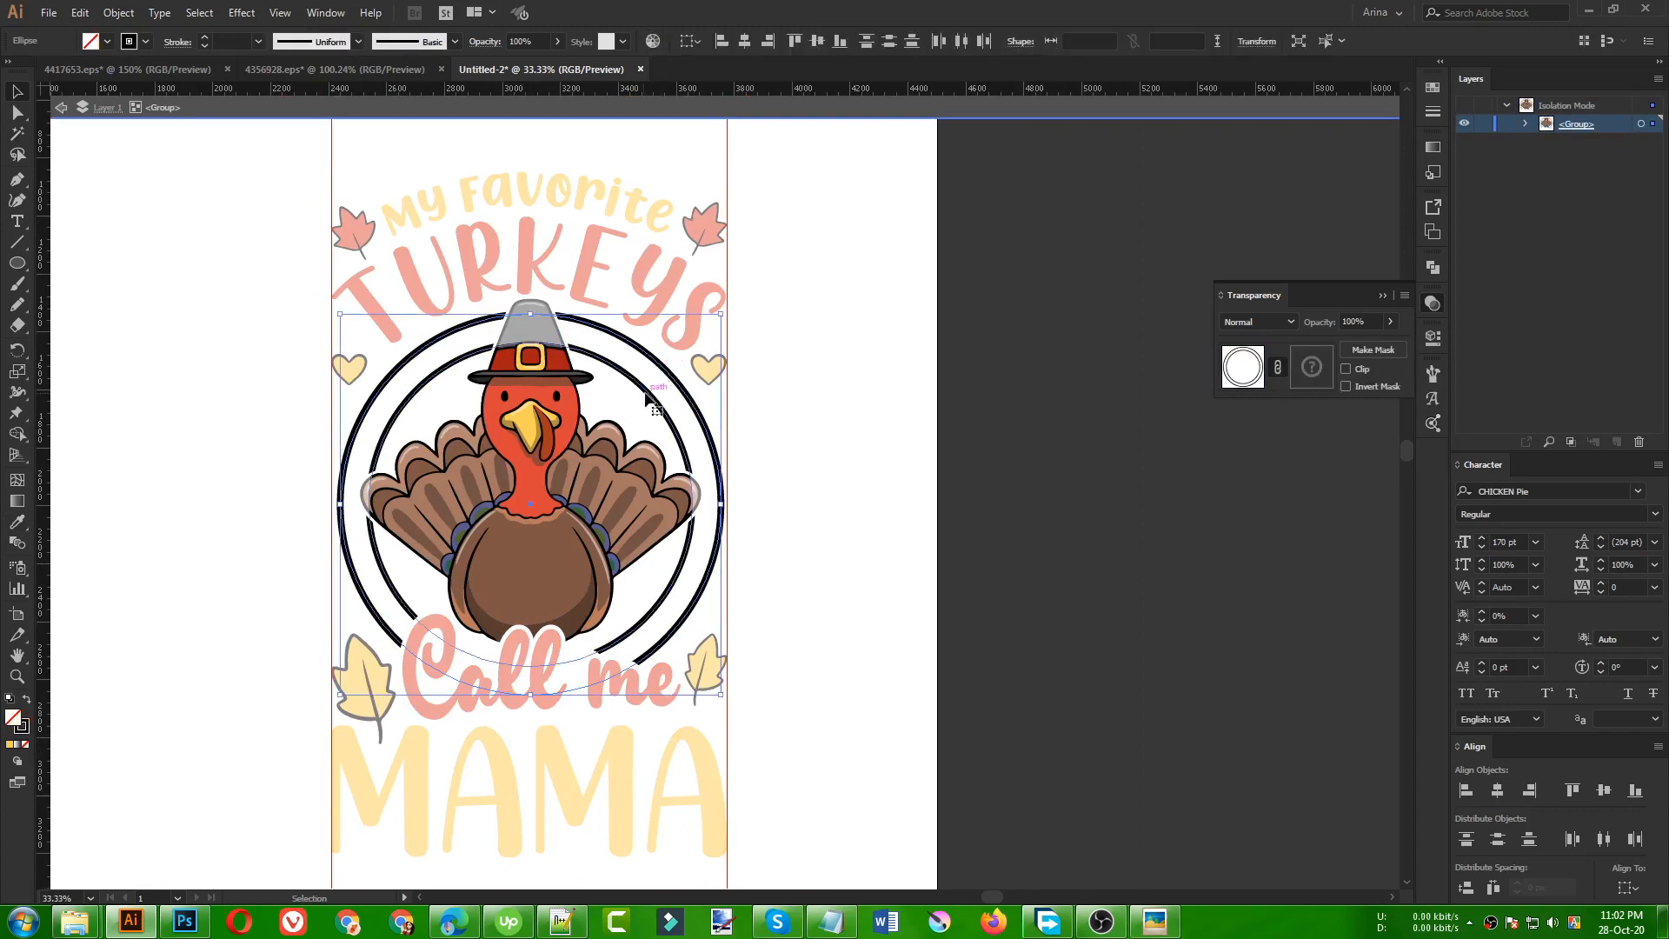
click(118, 12)
click(148, 200)
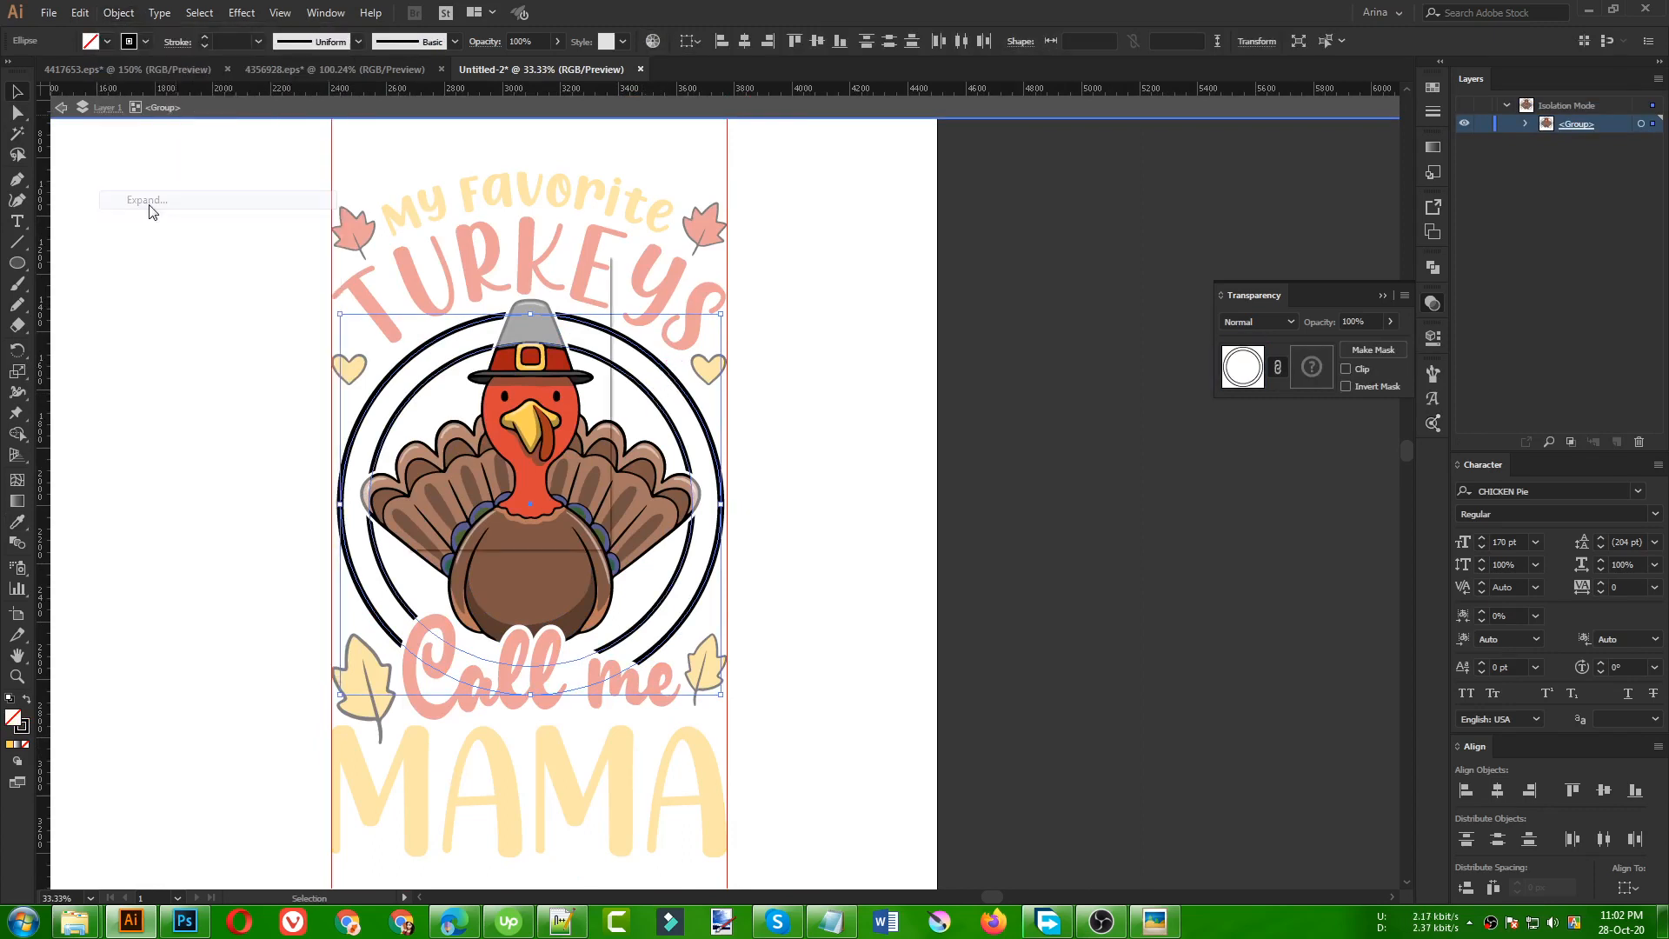
click(435, 510)
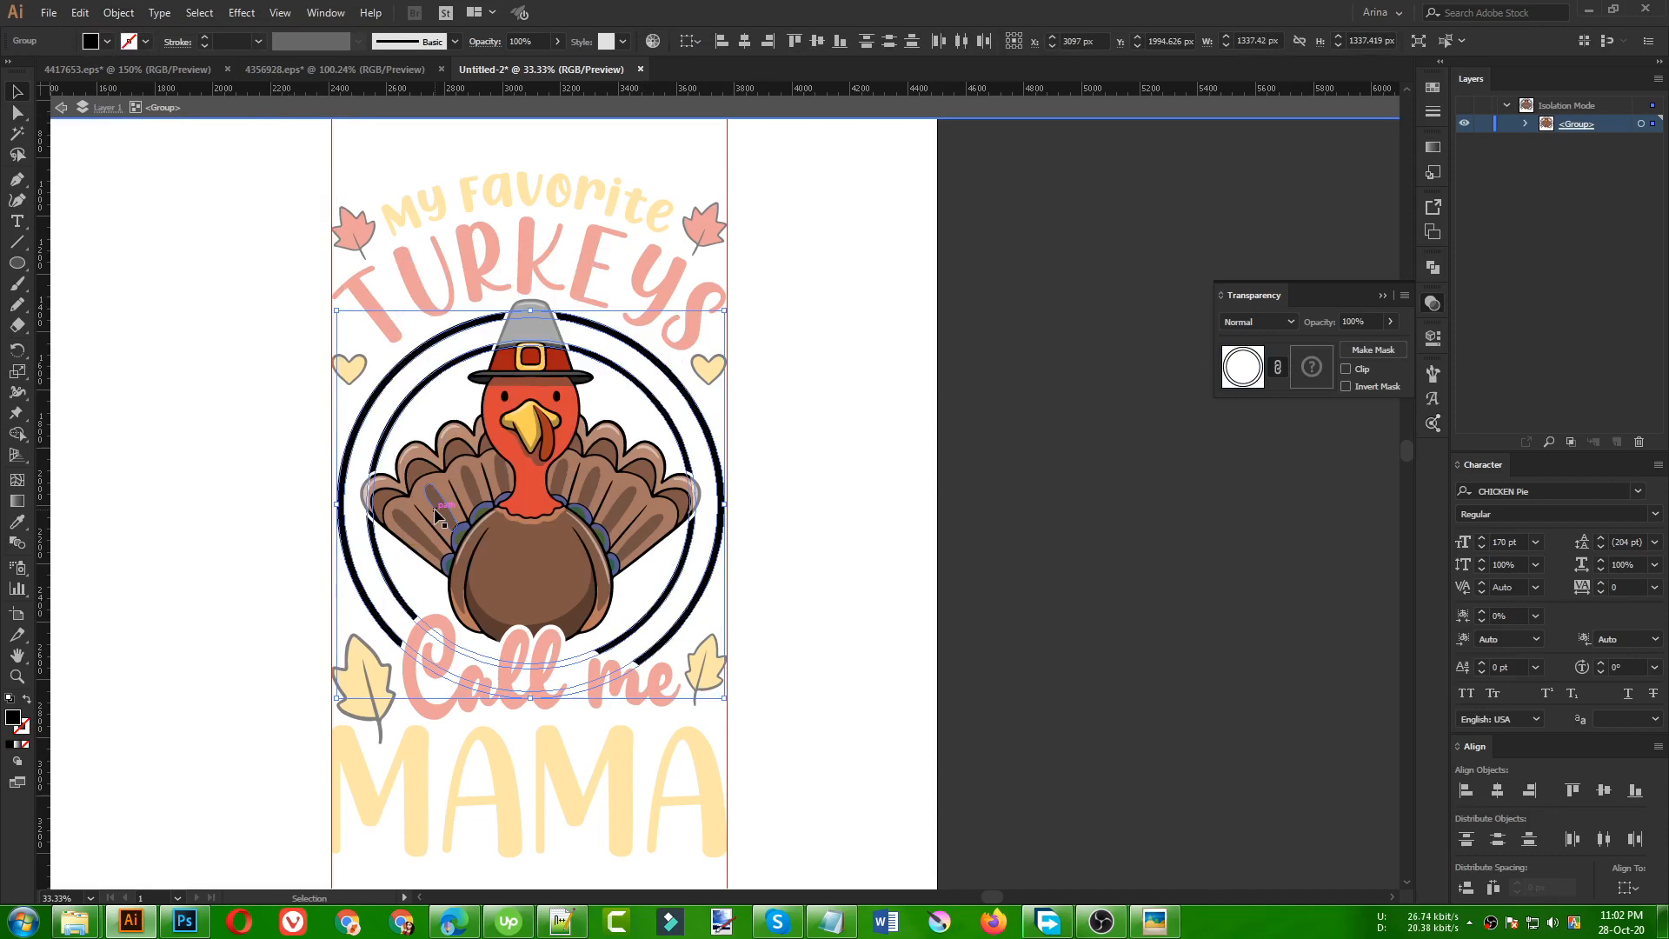
click(285, 539)
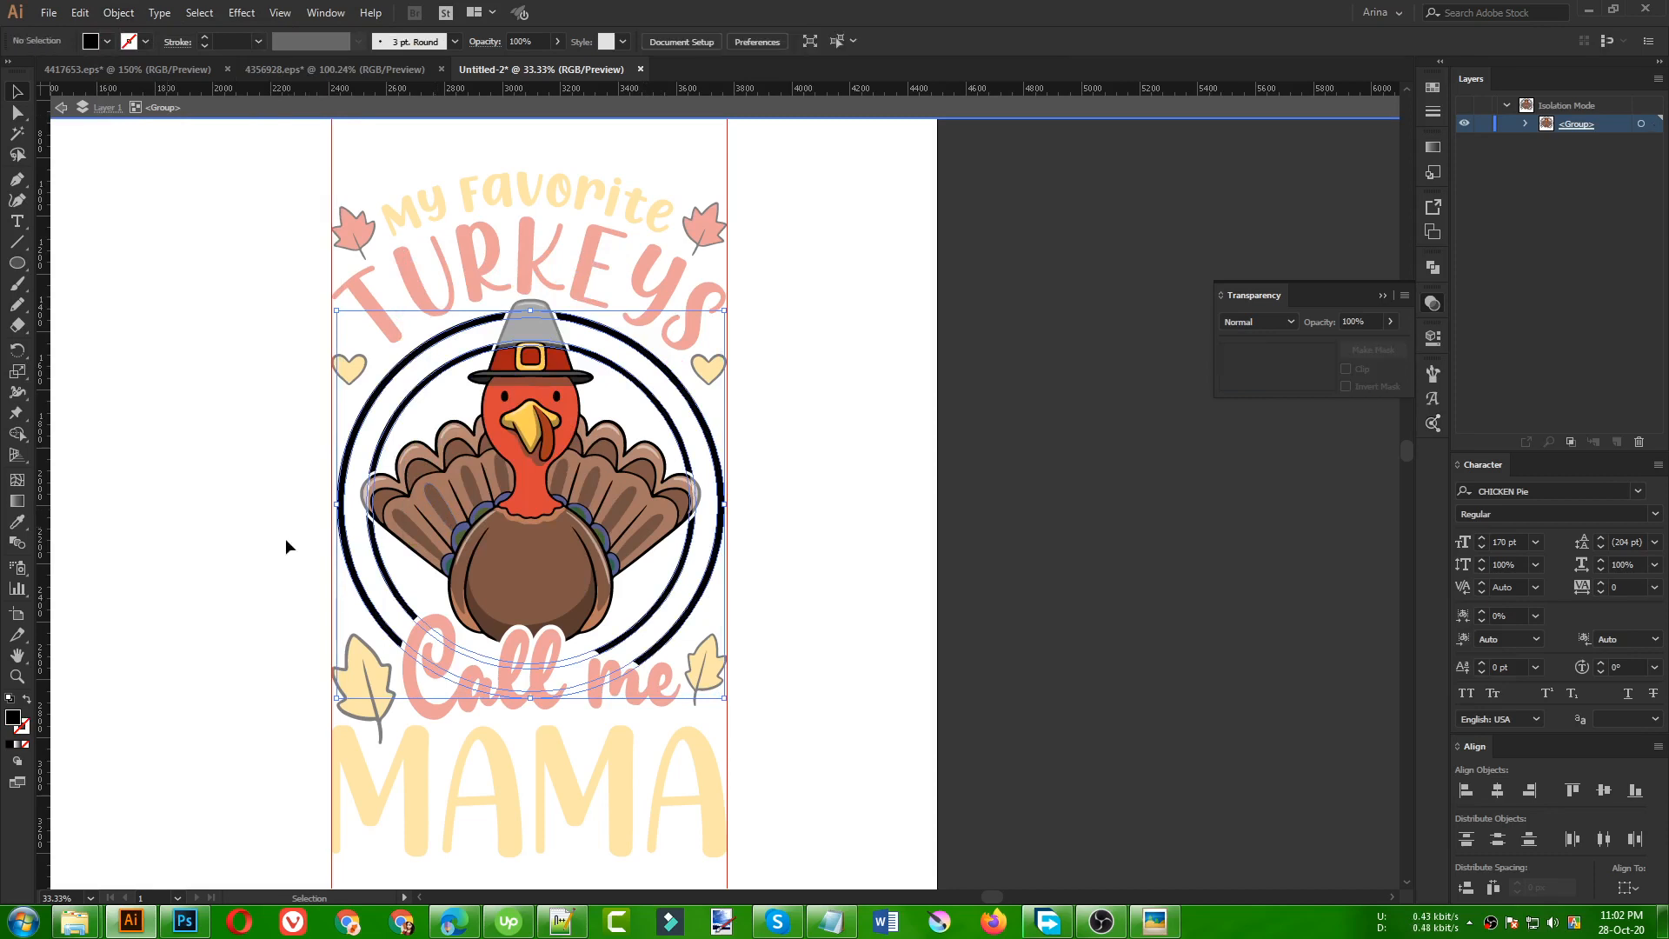
- Recolor the inner ring with the yellow sampled from the "My Favorite" text
click(383, 562)
key(i)
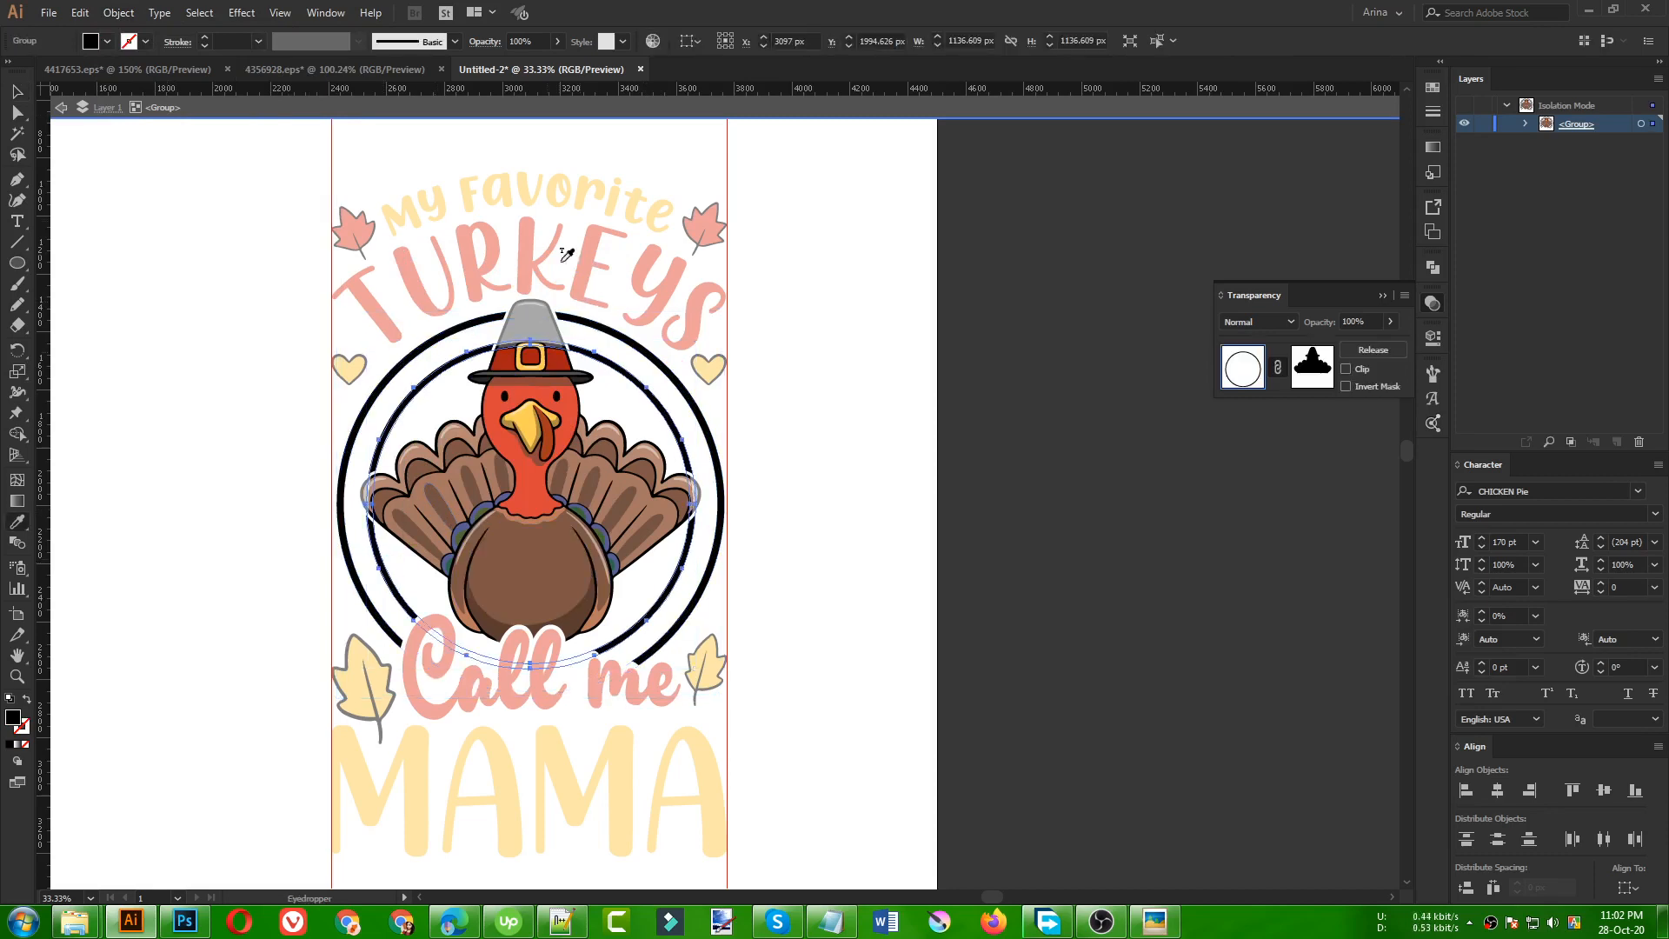
click(538, 190)
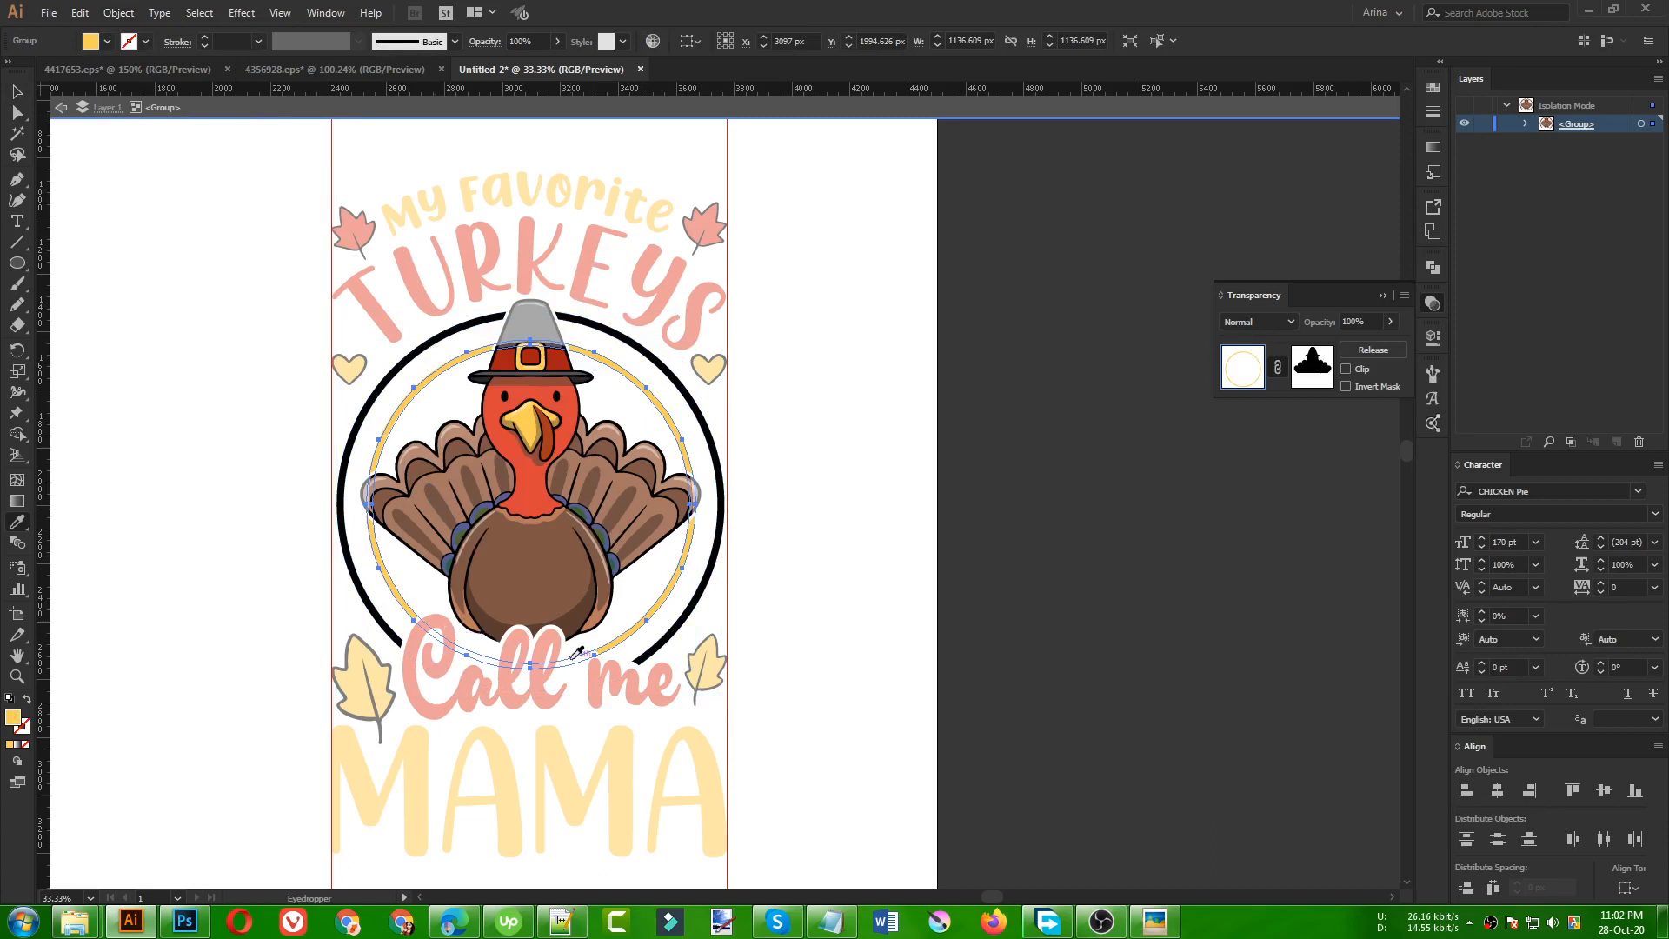
key(v)
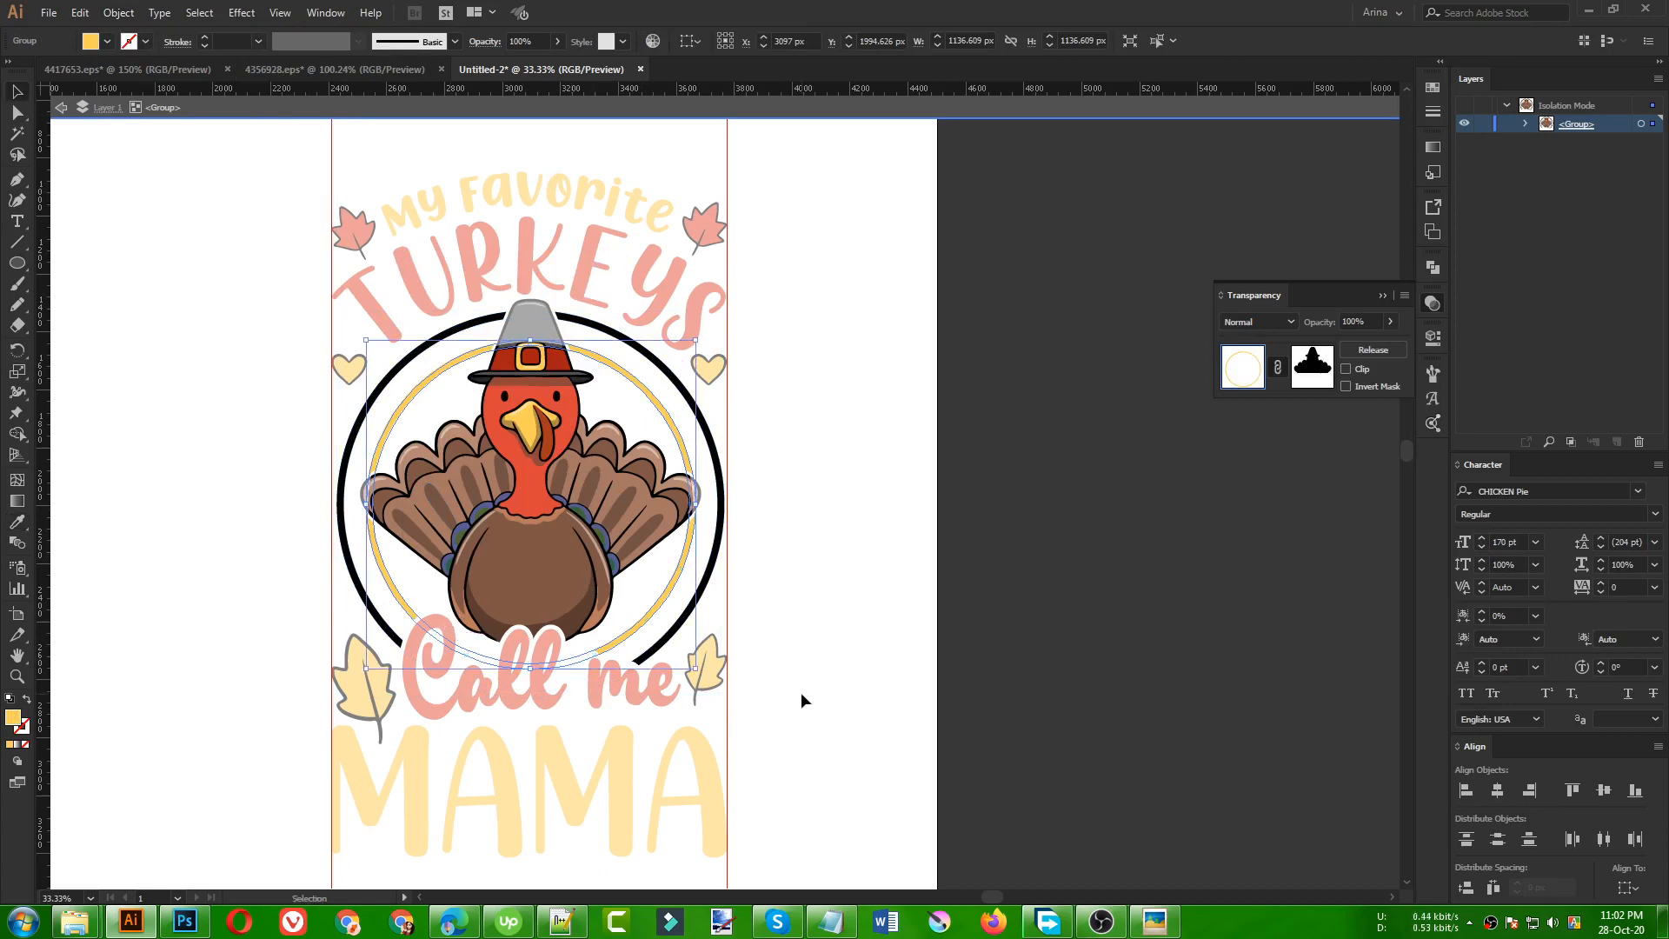
- Recolor the outer ring with the red sampled from the "TURKEYS" text
click(704, 585)
key(i)
click(578, 266)
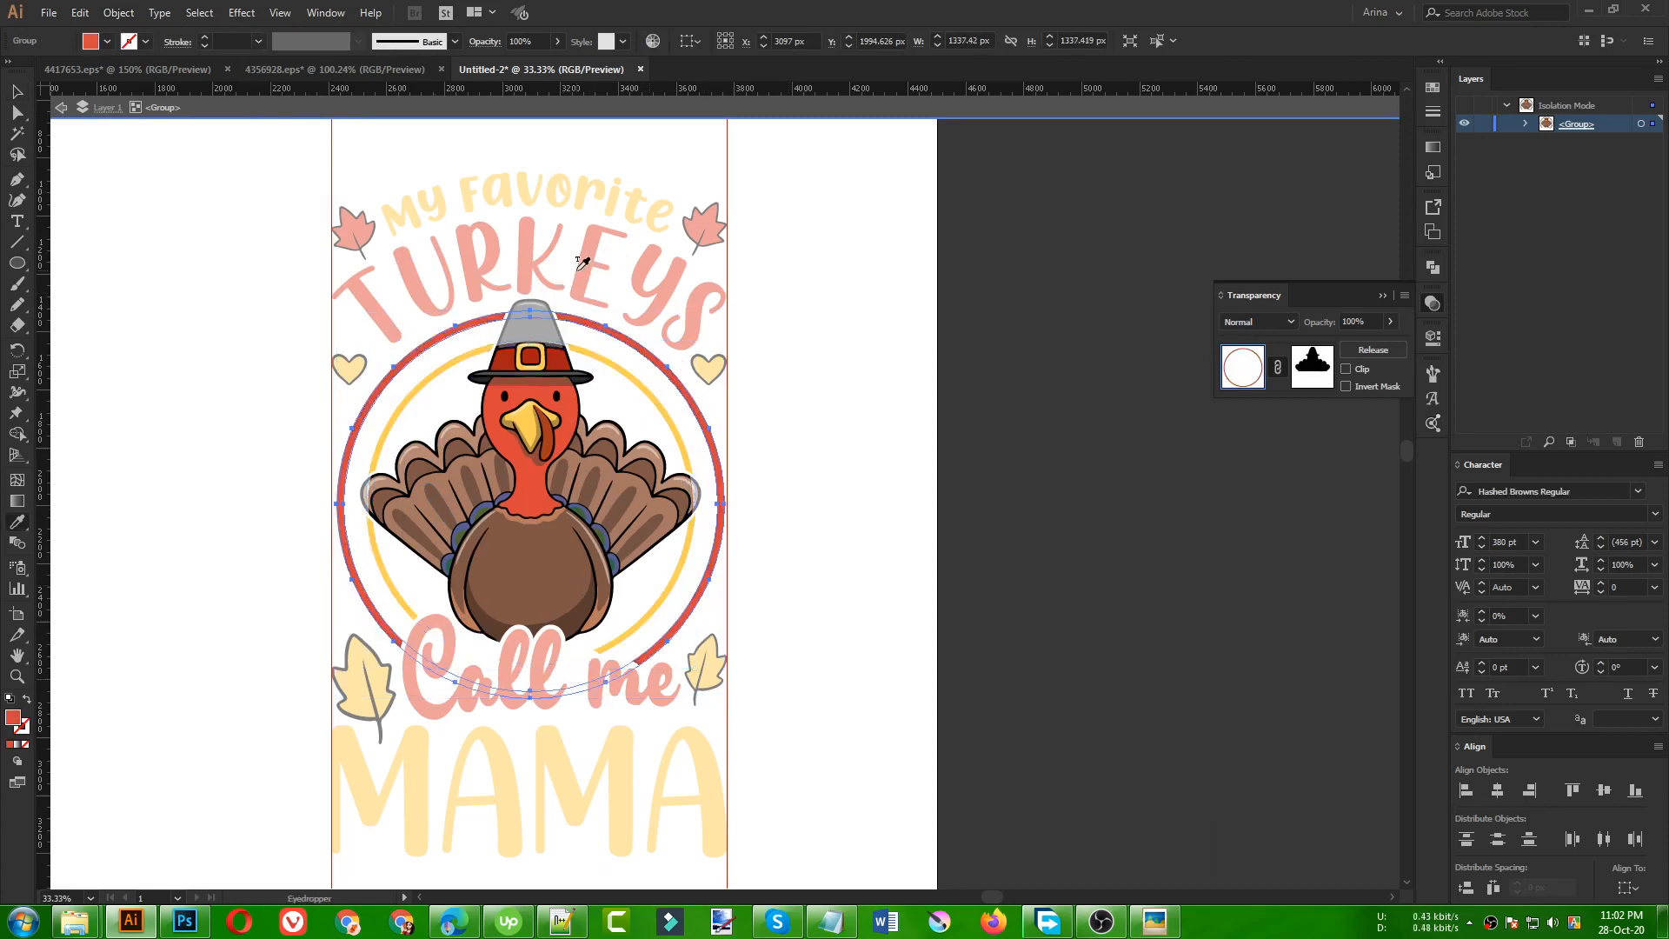
key(v)
click(760, 520)
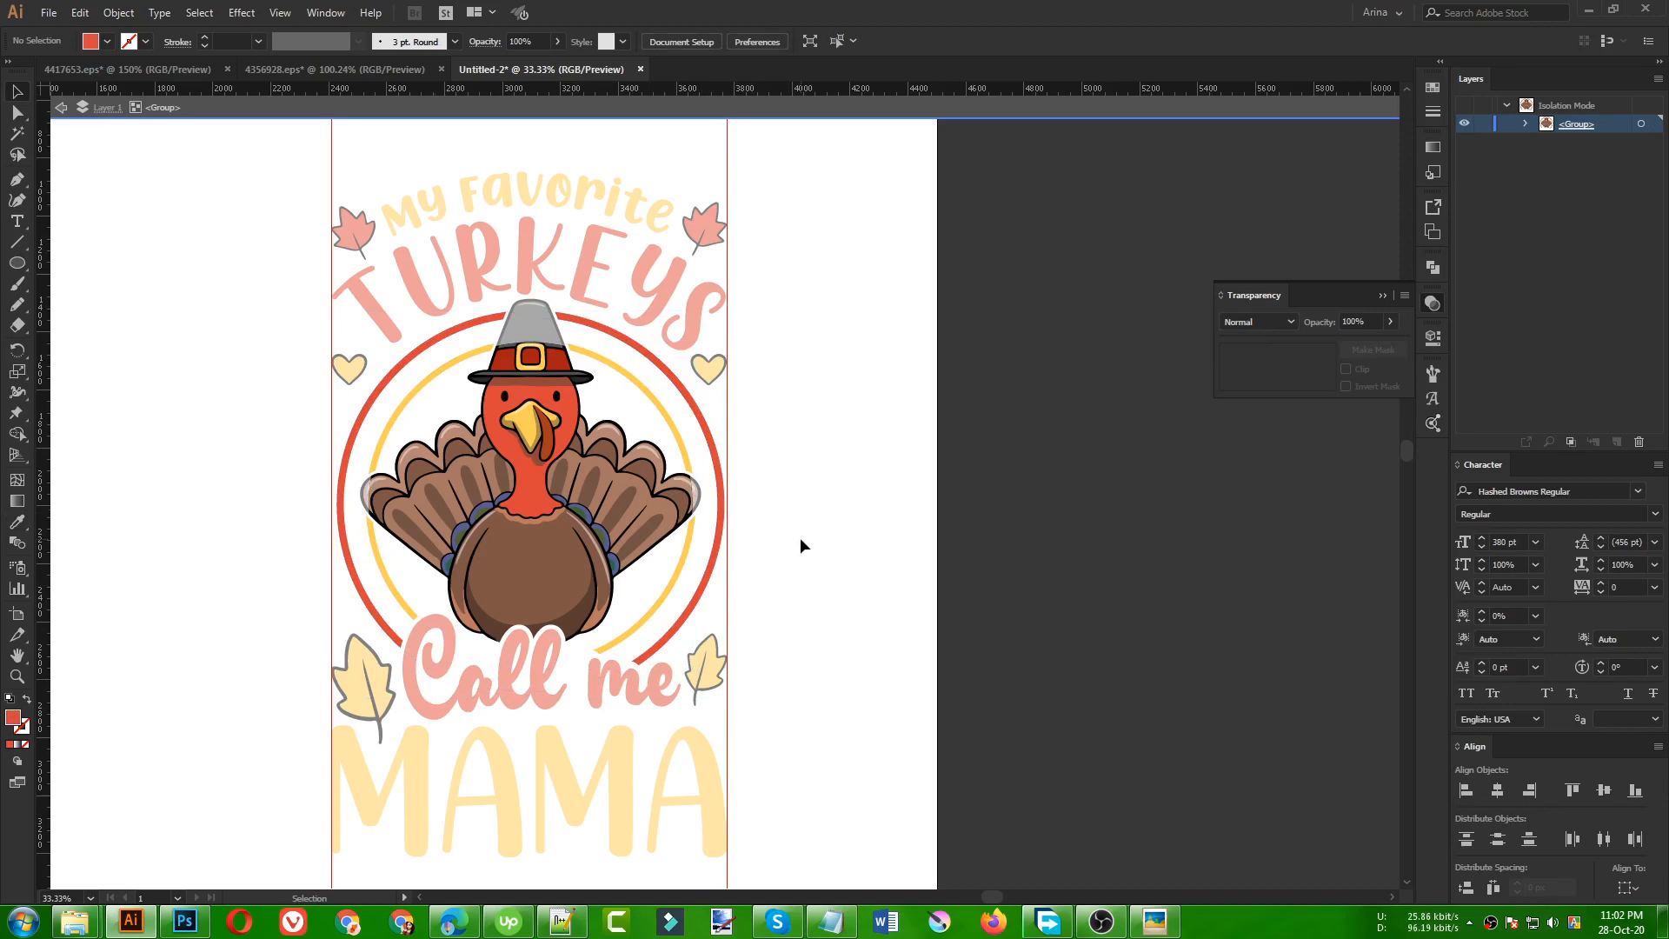
- Swap the ring colors, giving the outer ring the yellow of "MAMA" and the inner ring the red of "TURKEYS", and exit isolation
click(658, 648)
key(i)
click(676, 738)
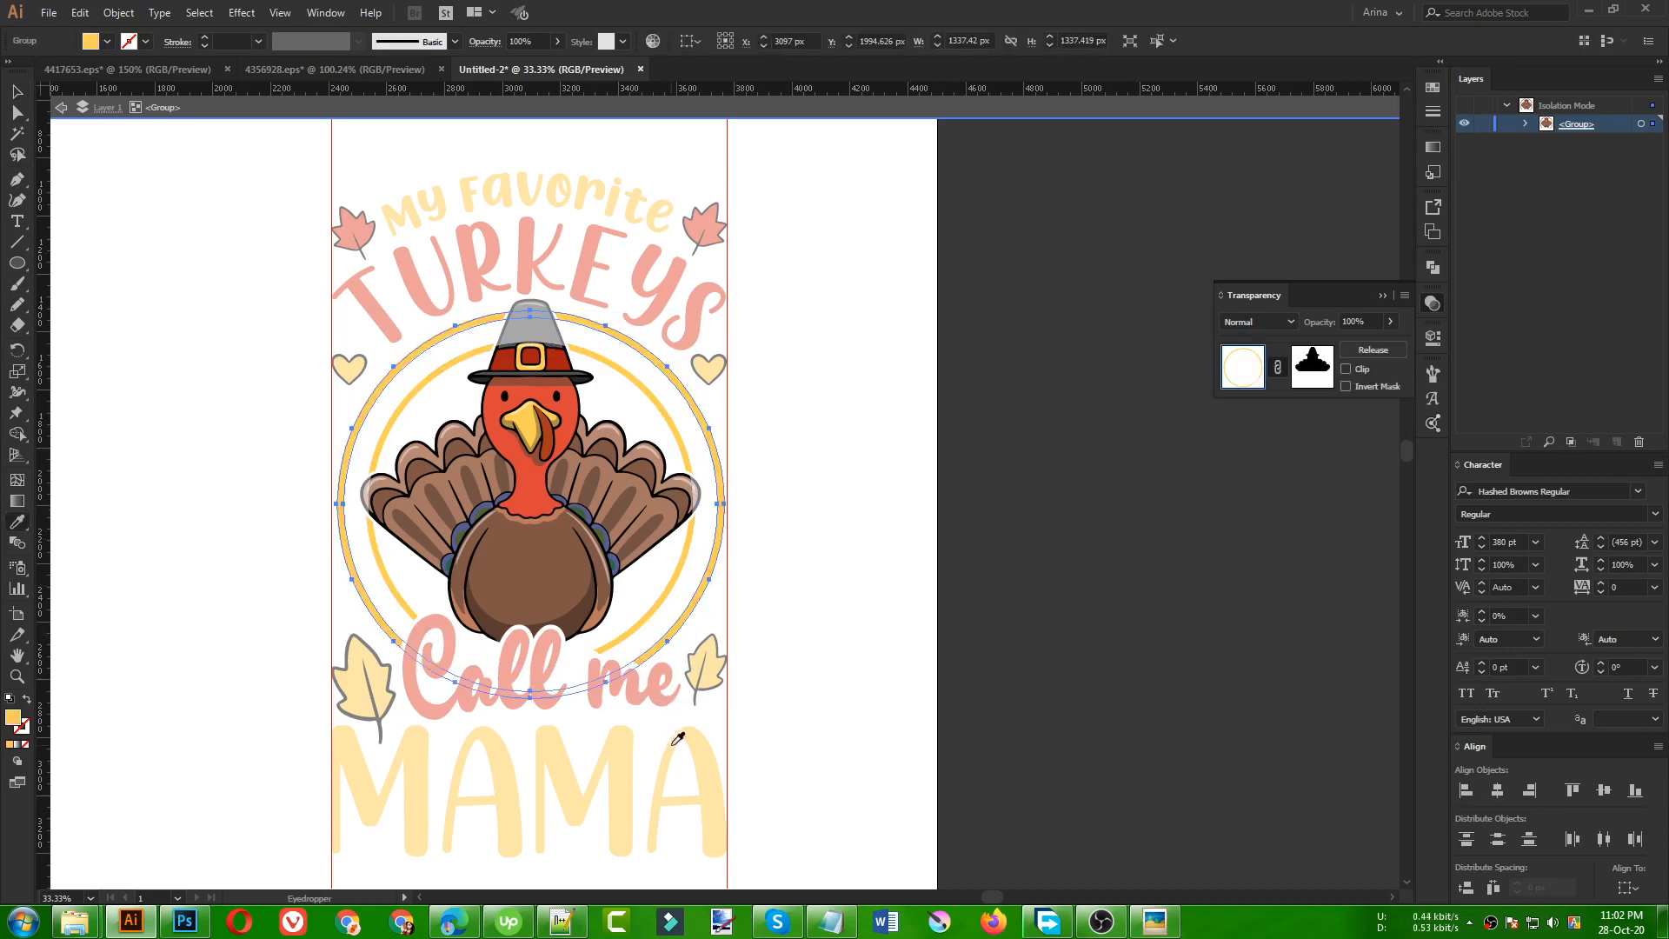
ctrl+click(674, 581)
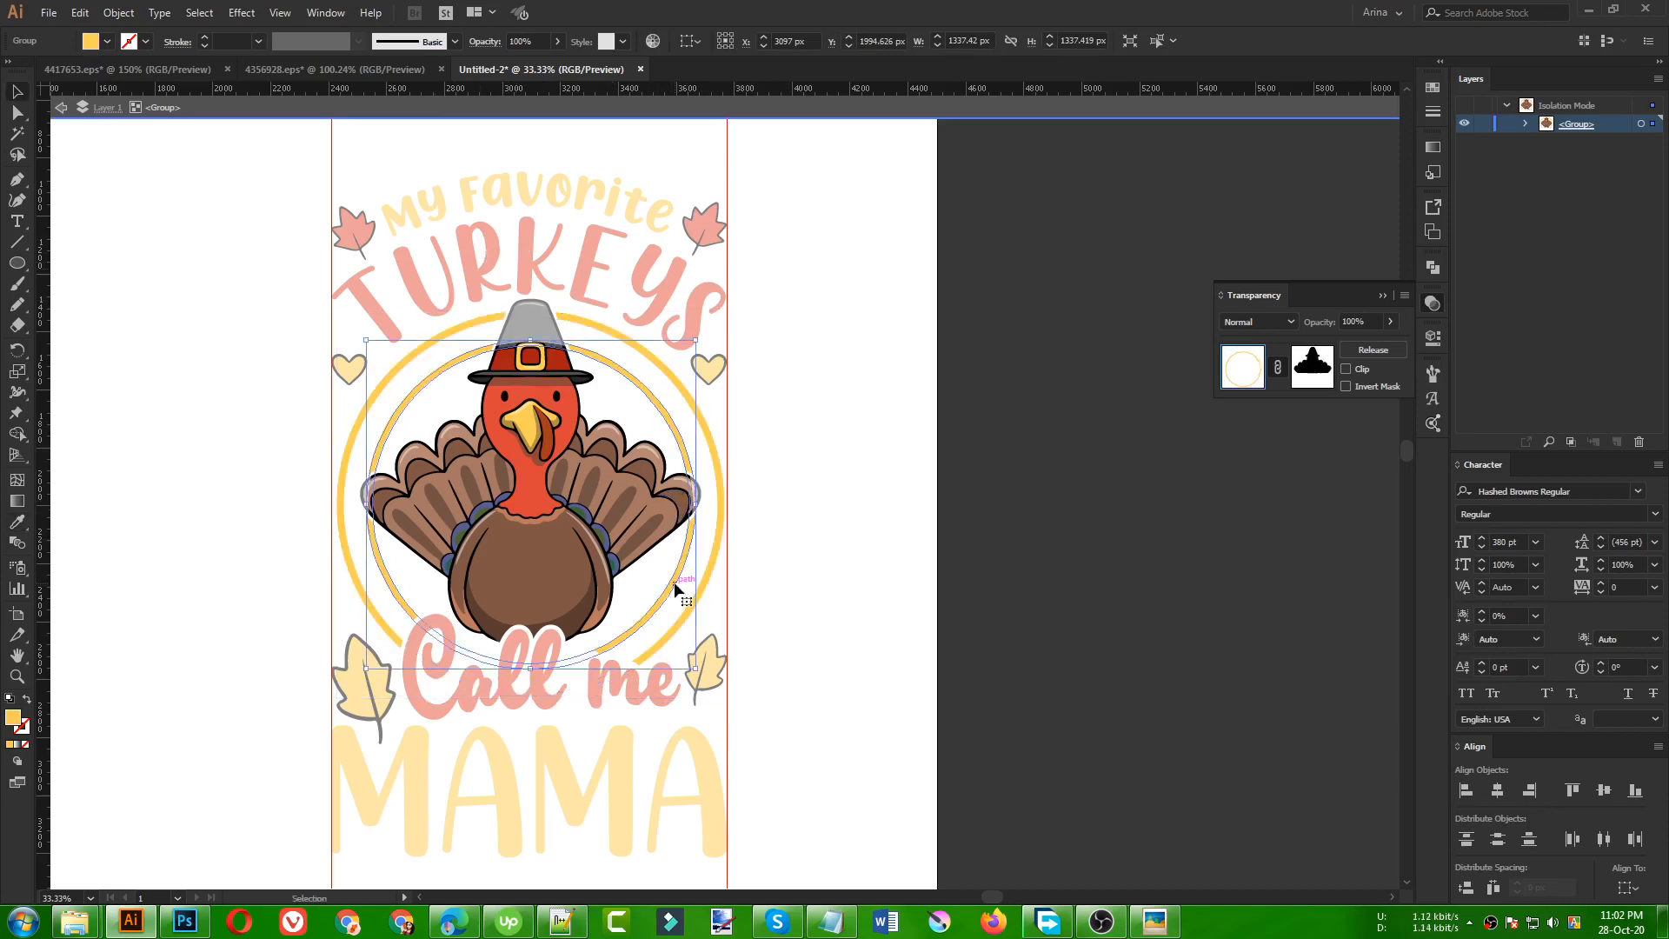
click(699, 311)
key(v)
double_click(760, 434)
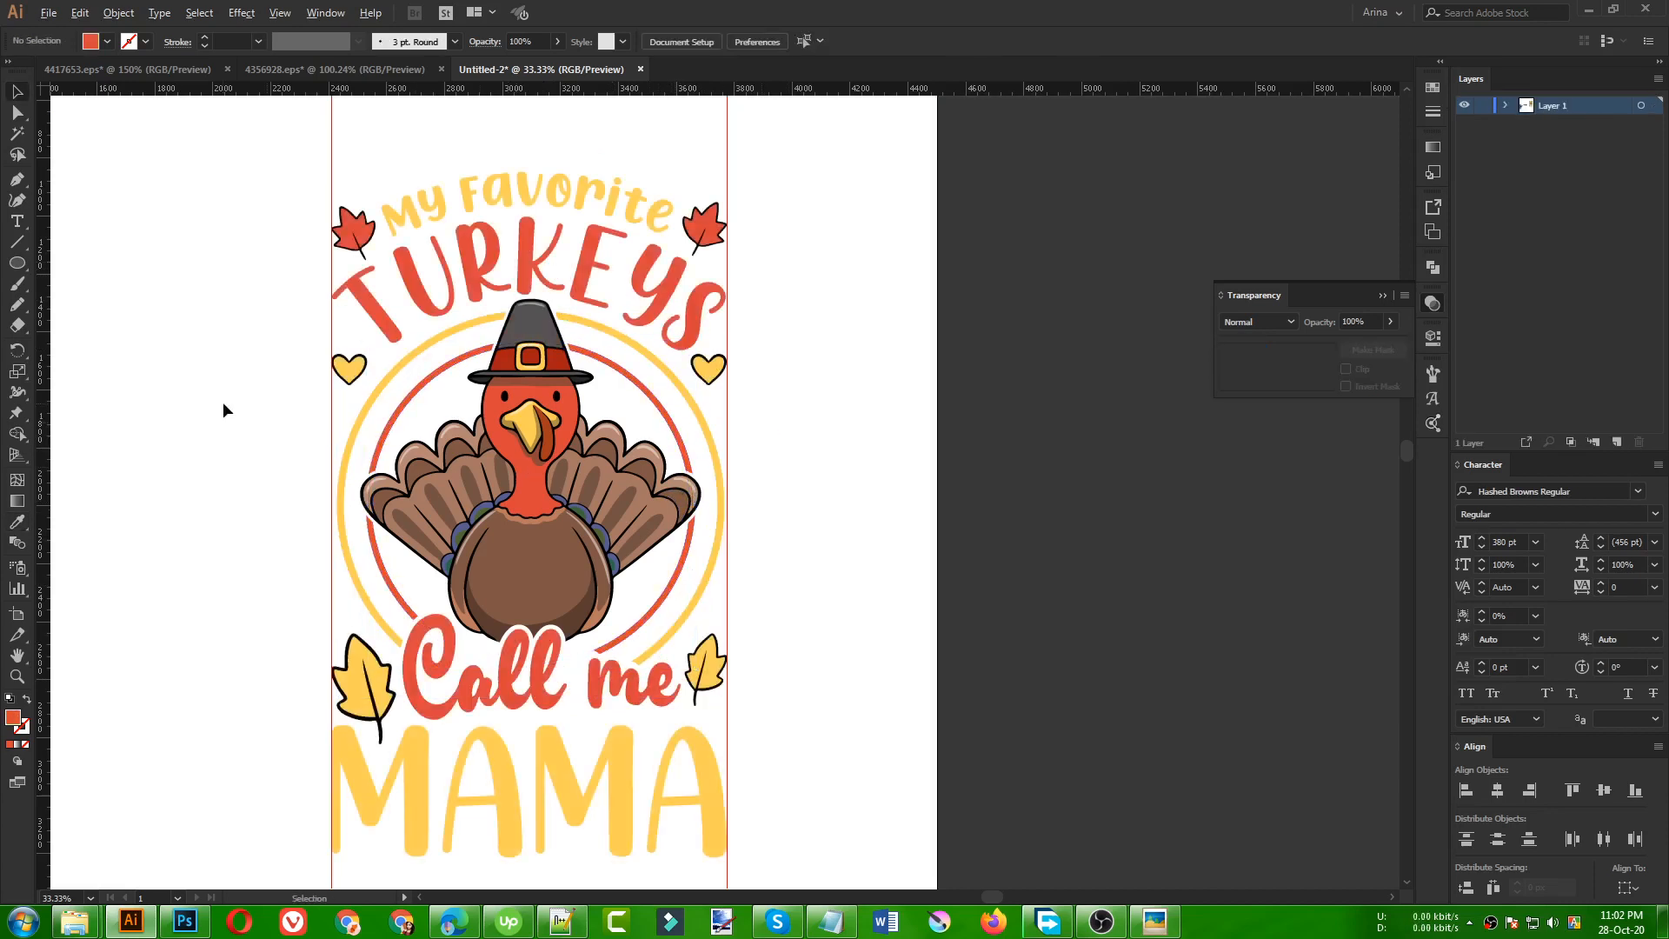
- Delete the two vertical guides running along both sides of the turkey design
scroll(219, 399, down, 1)
drag(252, 792, 791, 866)
key(Delete)
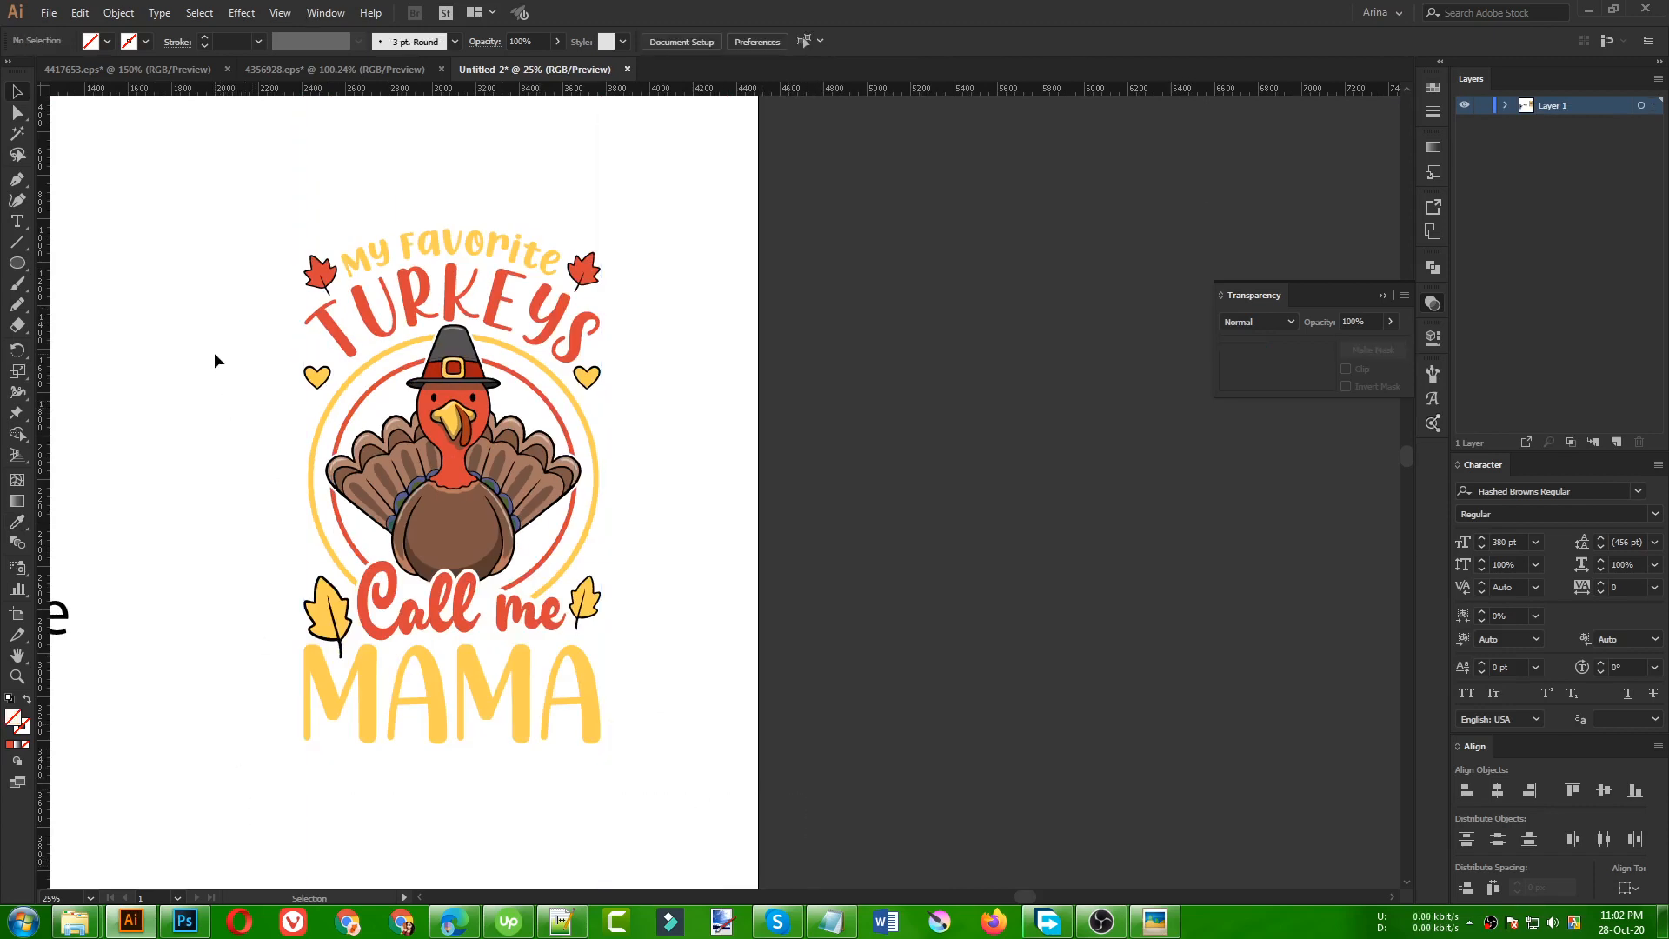
- Convert the arched "TURKEYS" and "My Favorite" texts to outlines
click(502, 302)
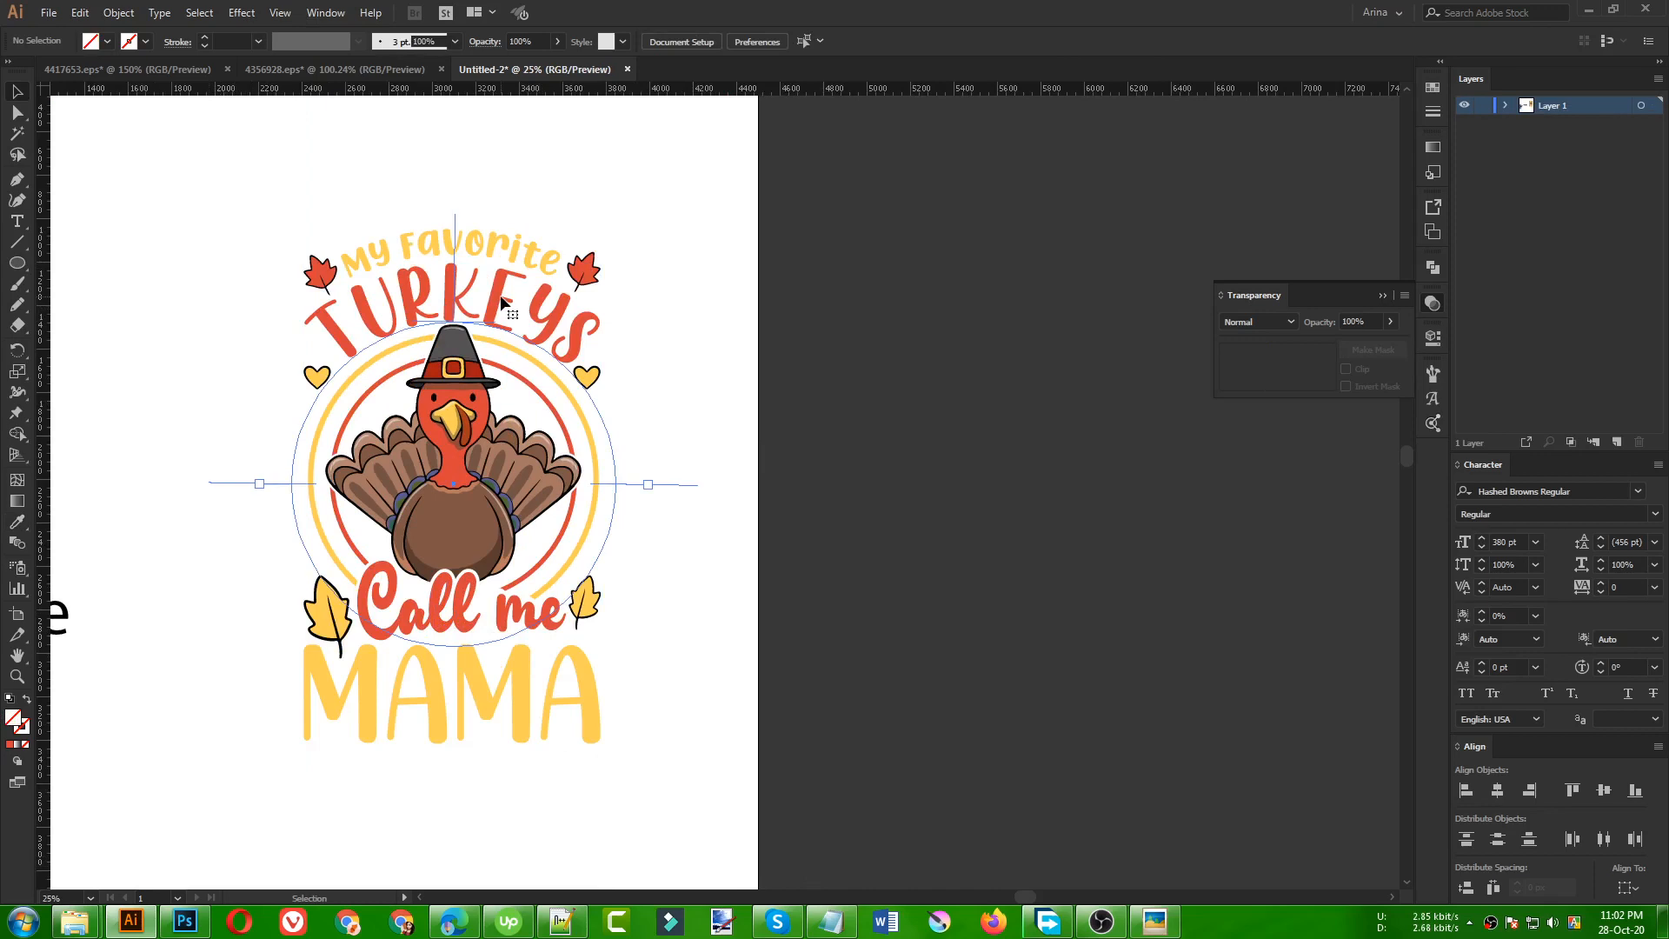
right_click(502, 299)
click(635, 416)
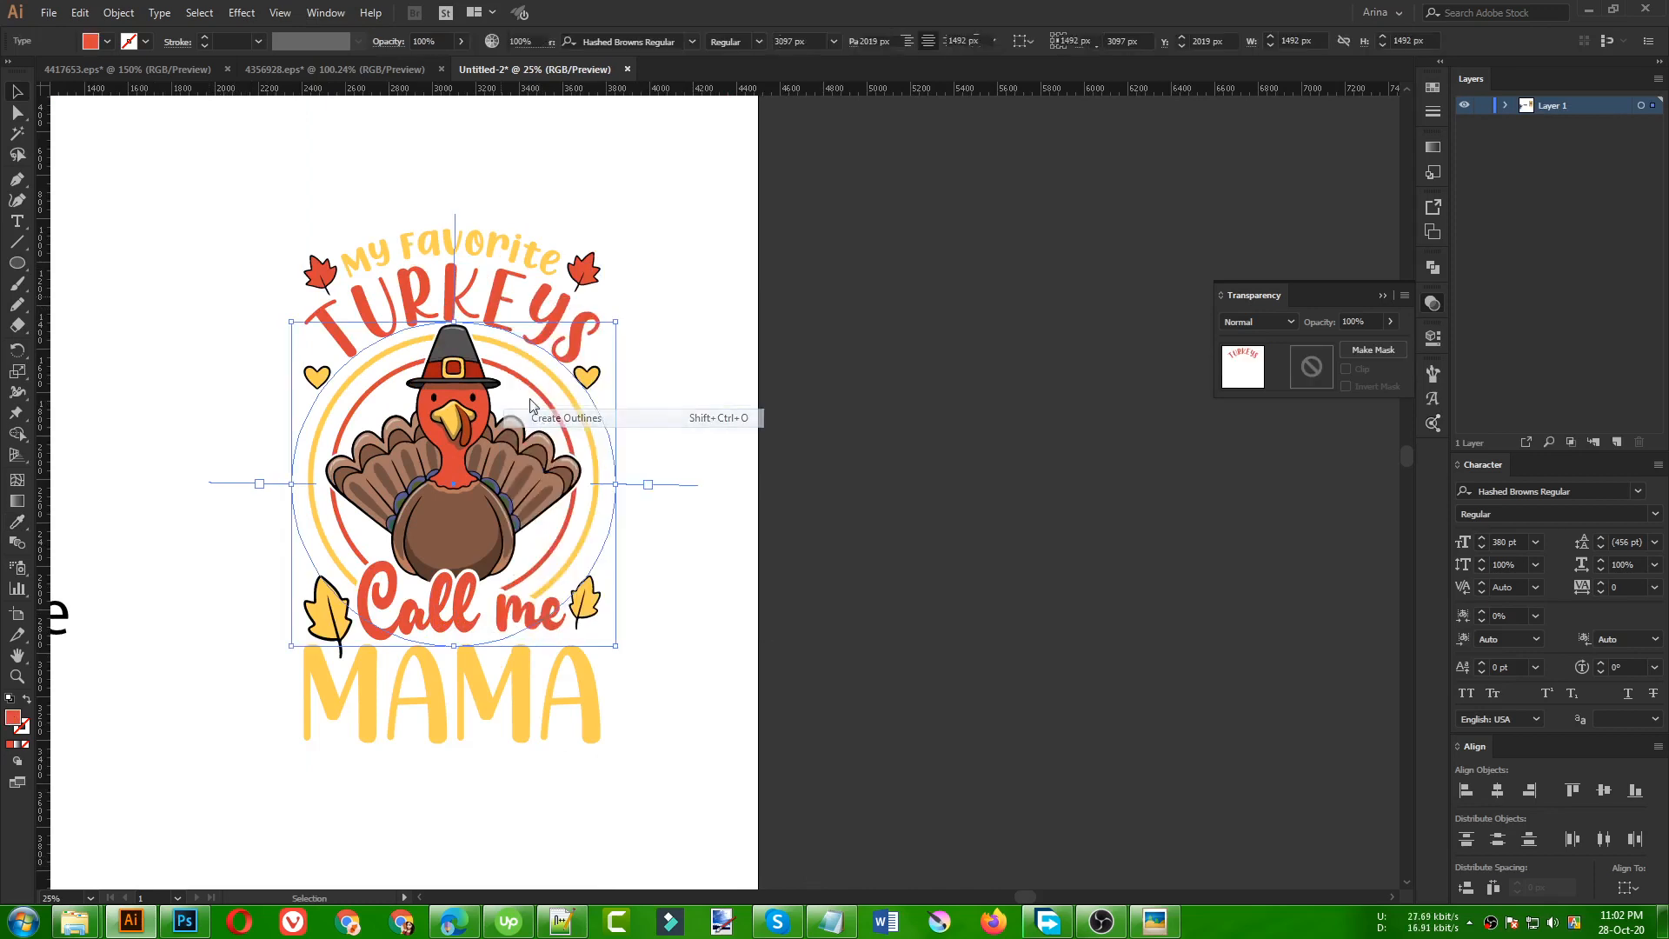
click(477, 248)
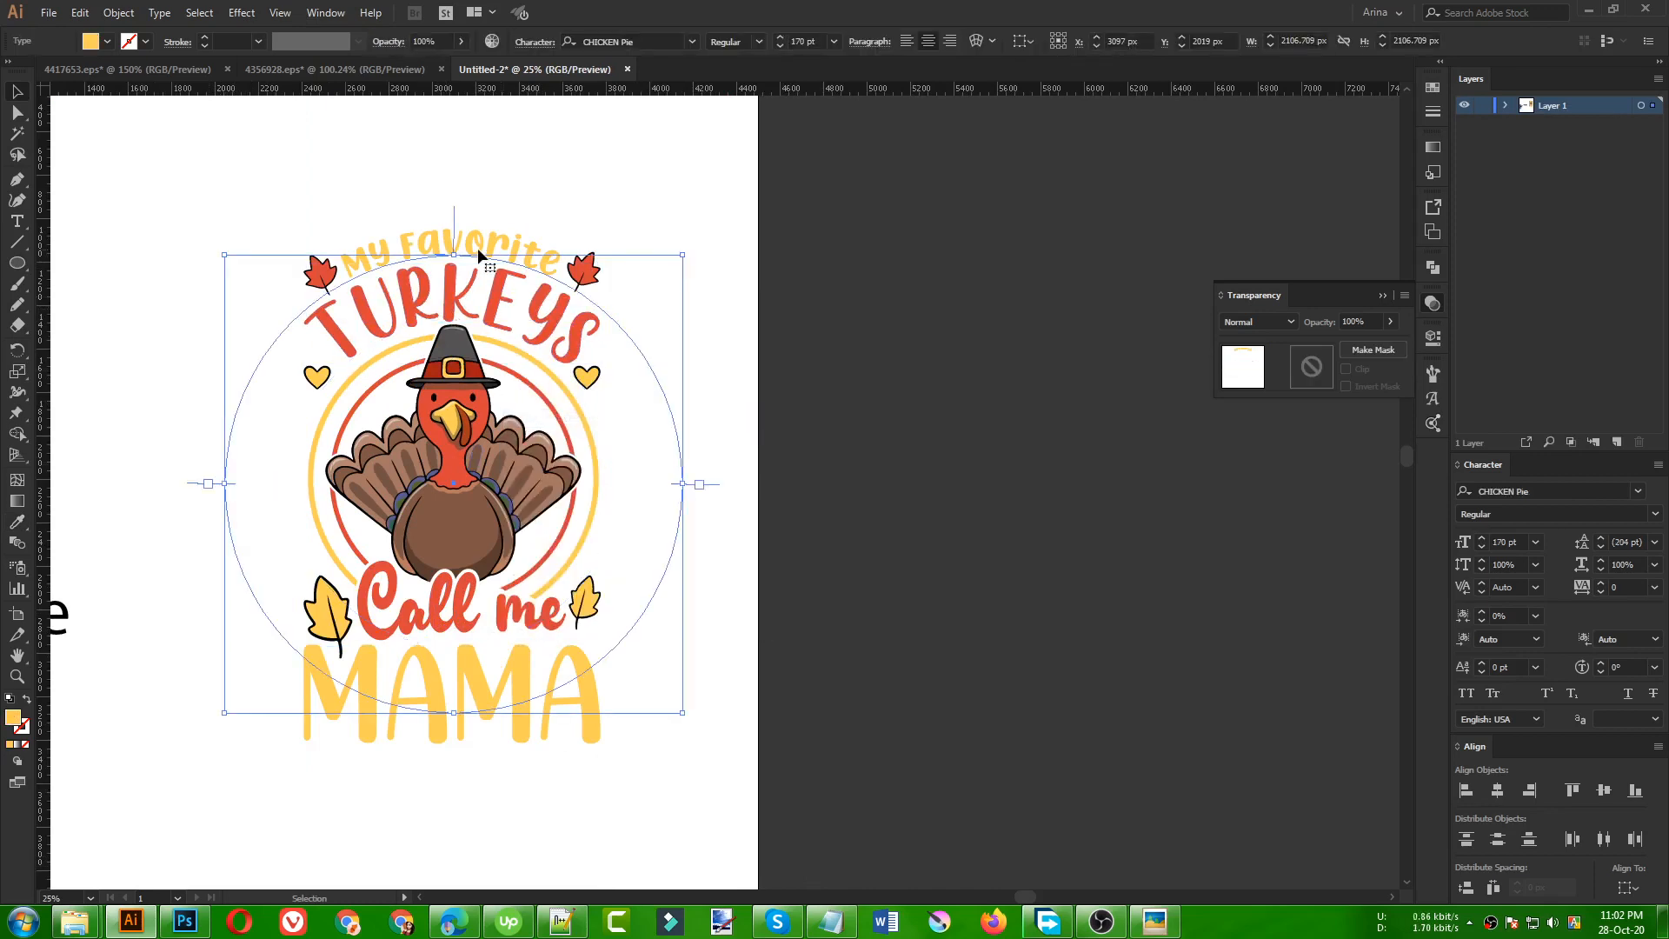
right_click(478, 248)
click(561, 370)
click(758, 416)
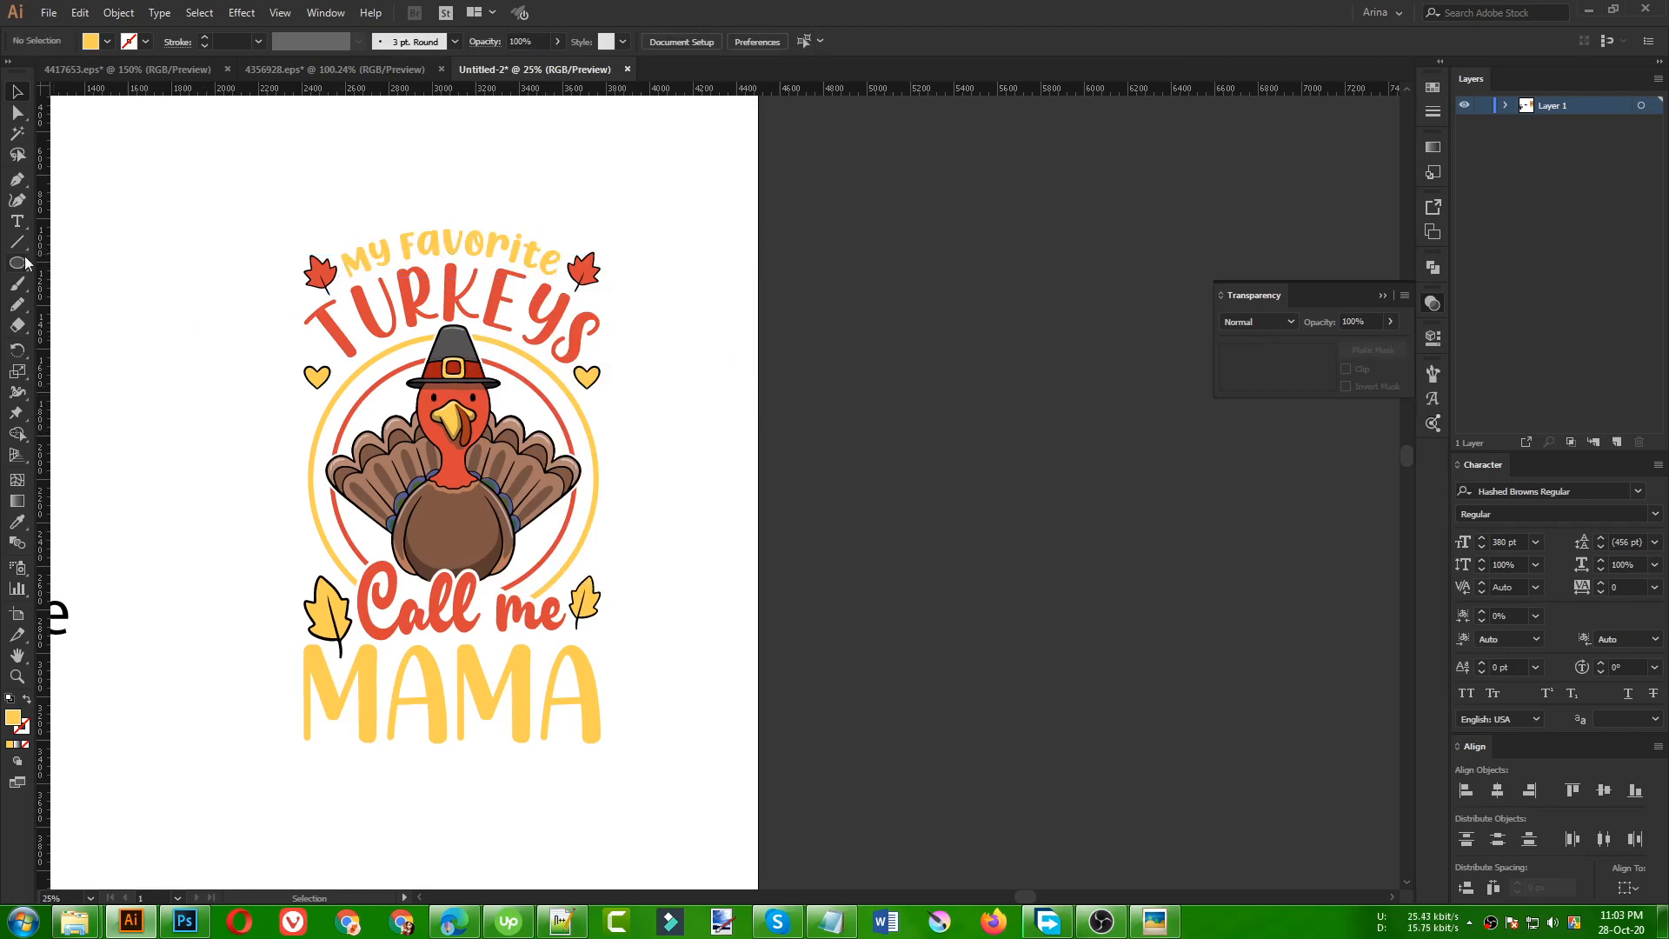
- Draw a rectangle about 1868 by 2640 px over the whole design and fill it with black
drag(17, 262, 66, 269)
drag(258, 206, 664, 779)
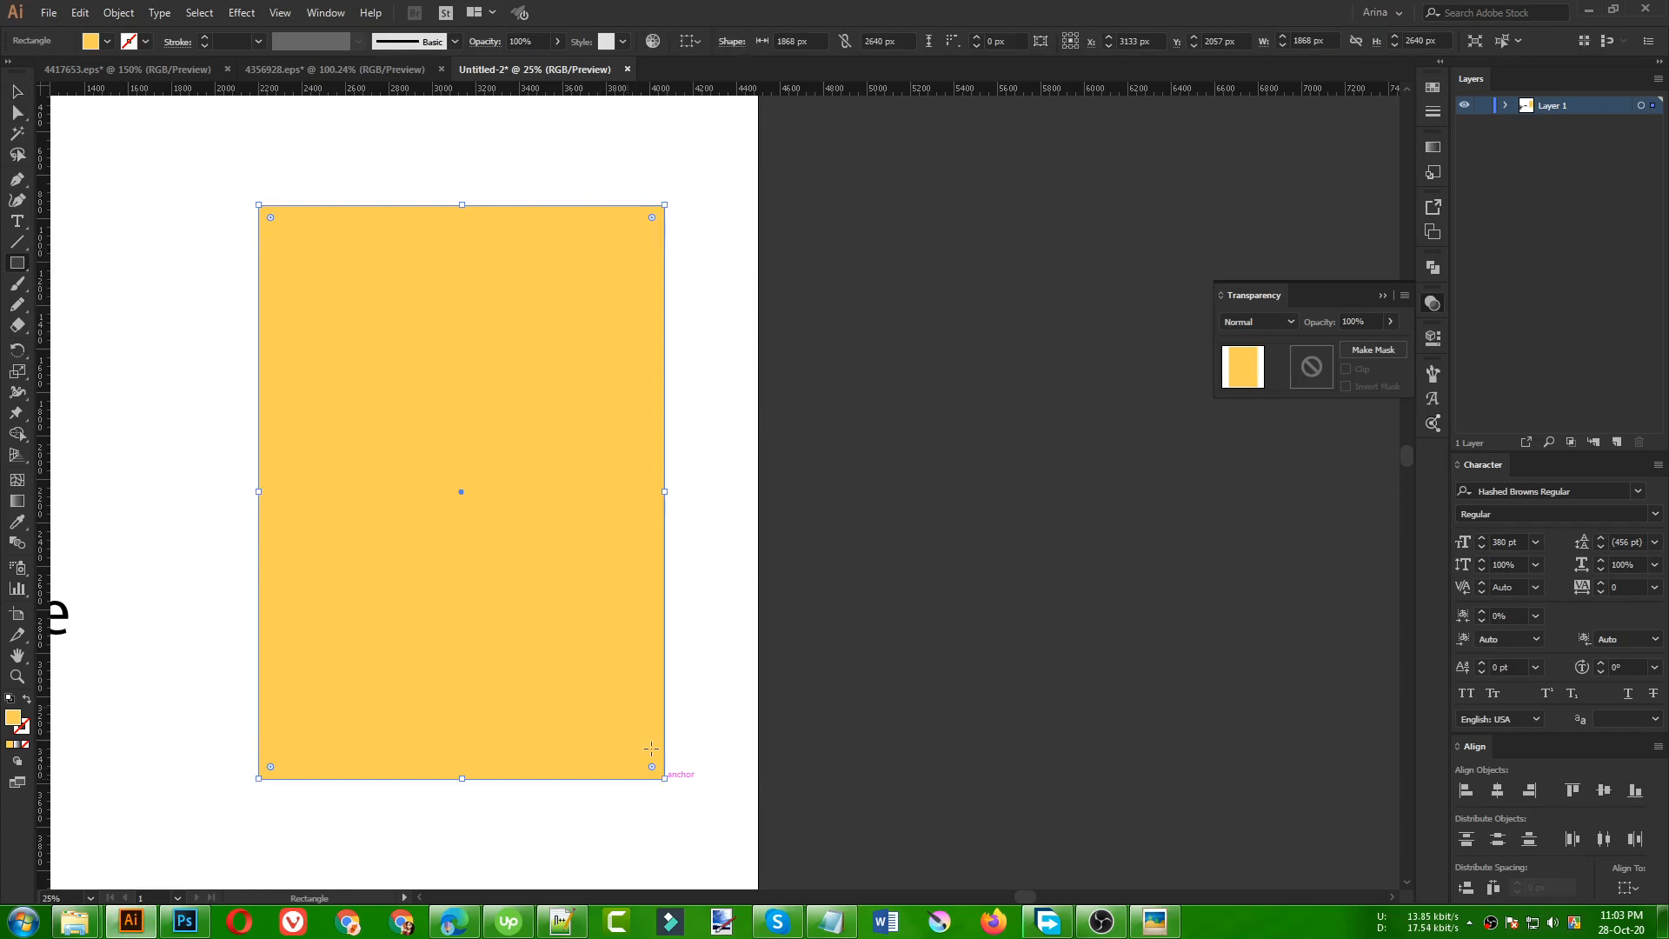
click(107, 42)
click(48, 71)
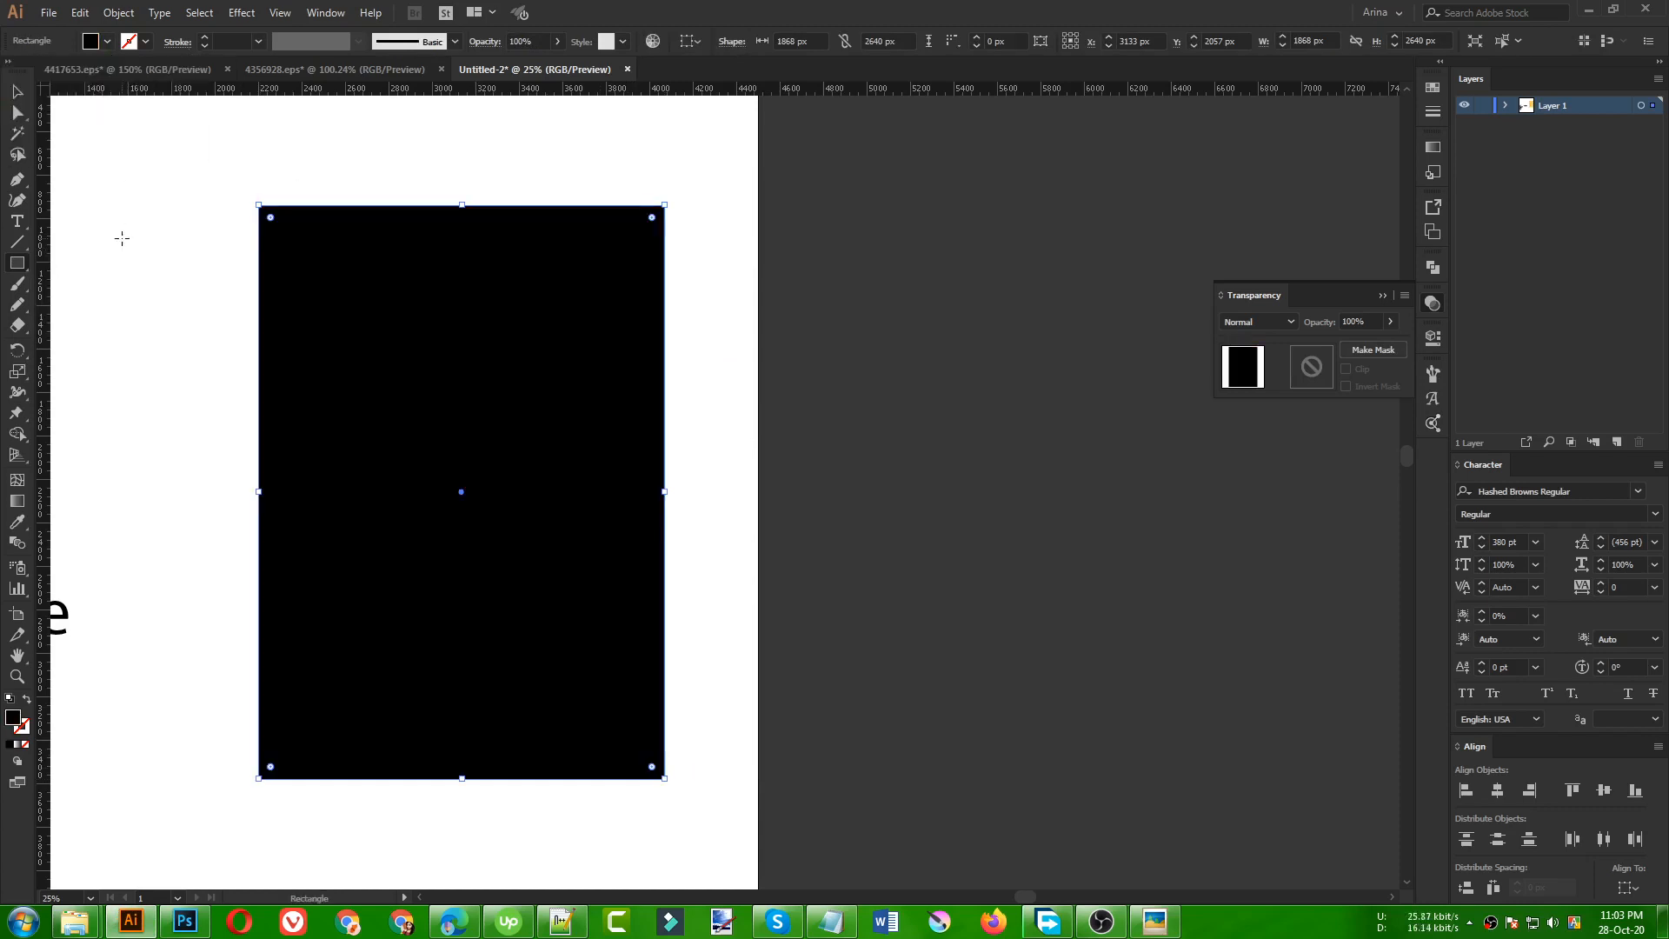
- Send the black rectangle behind the turkey artwork as its background
key(a)
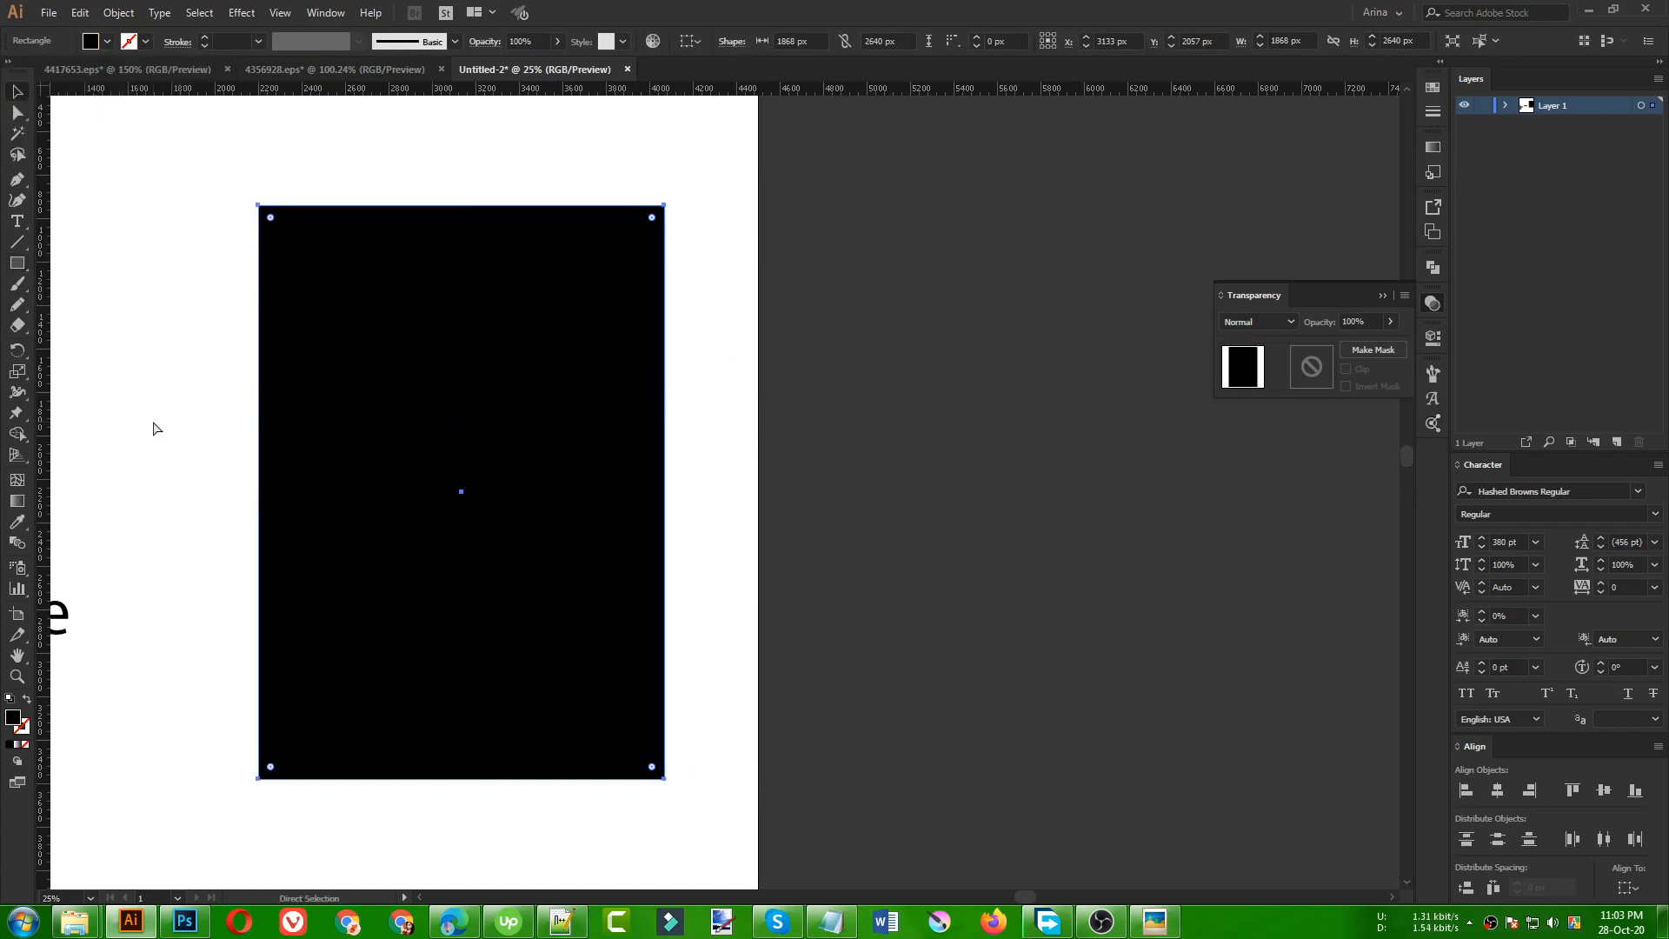
key(Delete)
key(v)
key(ctrl+z)
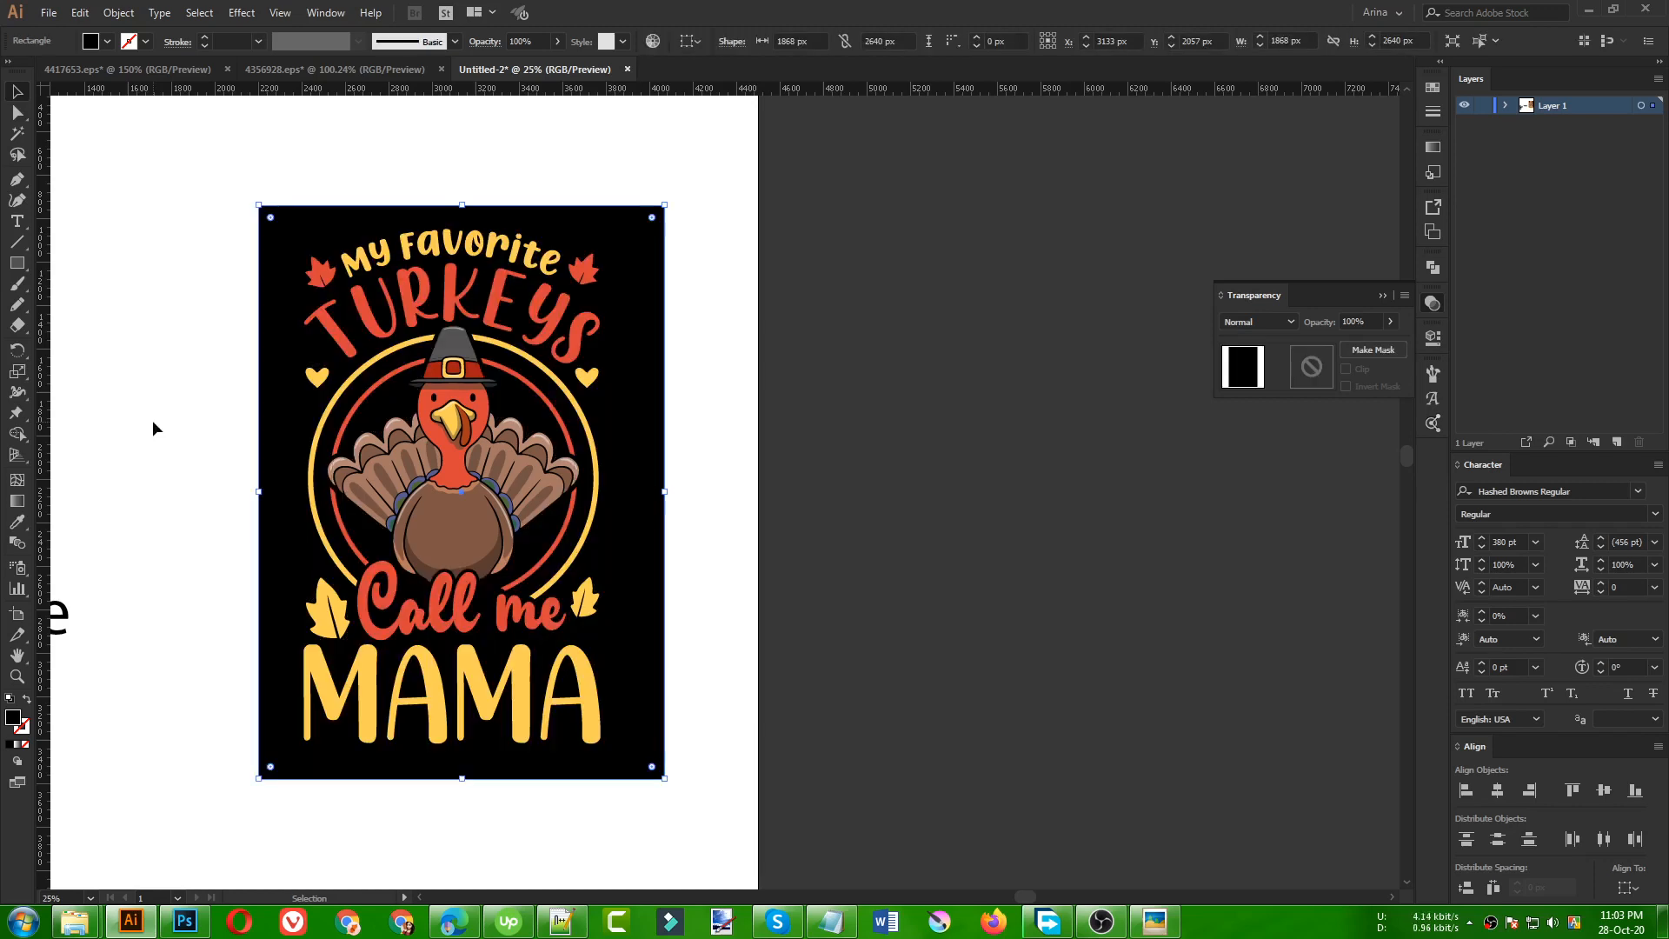
click(153, 420)
- Move the finished design together with its black background off the artboard, beside its right edge
scroll(153, 420, up, 1)
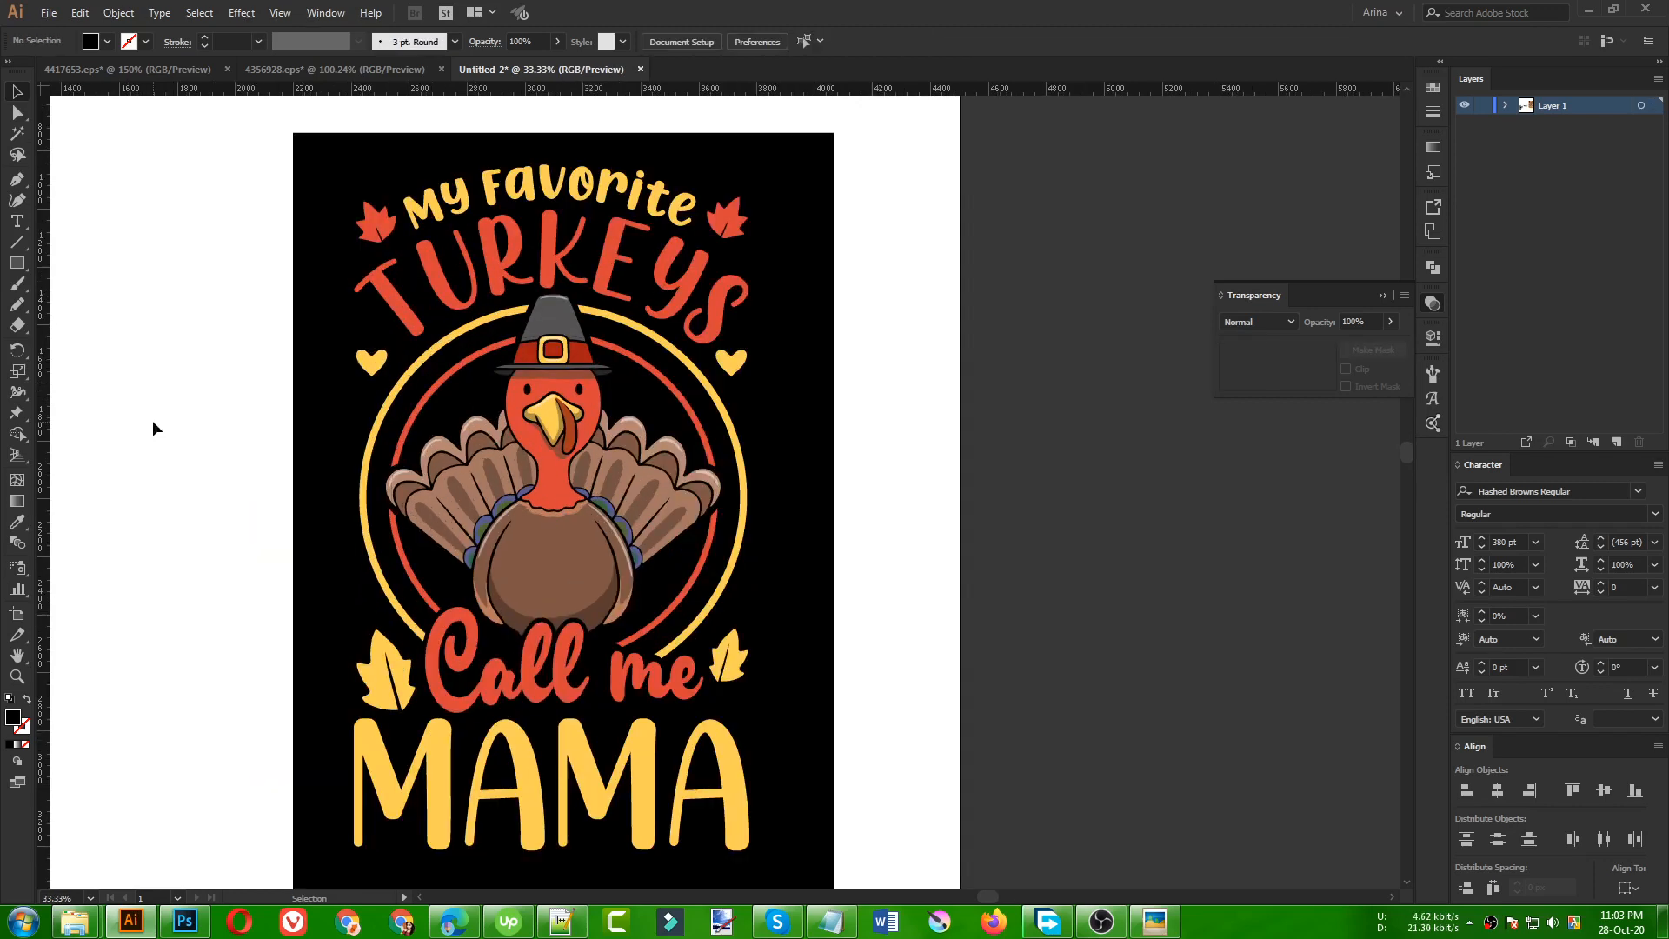
scroll(153, 420, down, 1)
scroll(153, 419, up, 1)
scroll(157, 422, down, 1)
drag(164, 429, 506, 427)
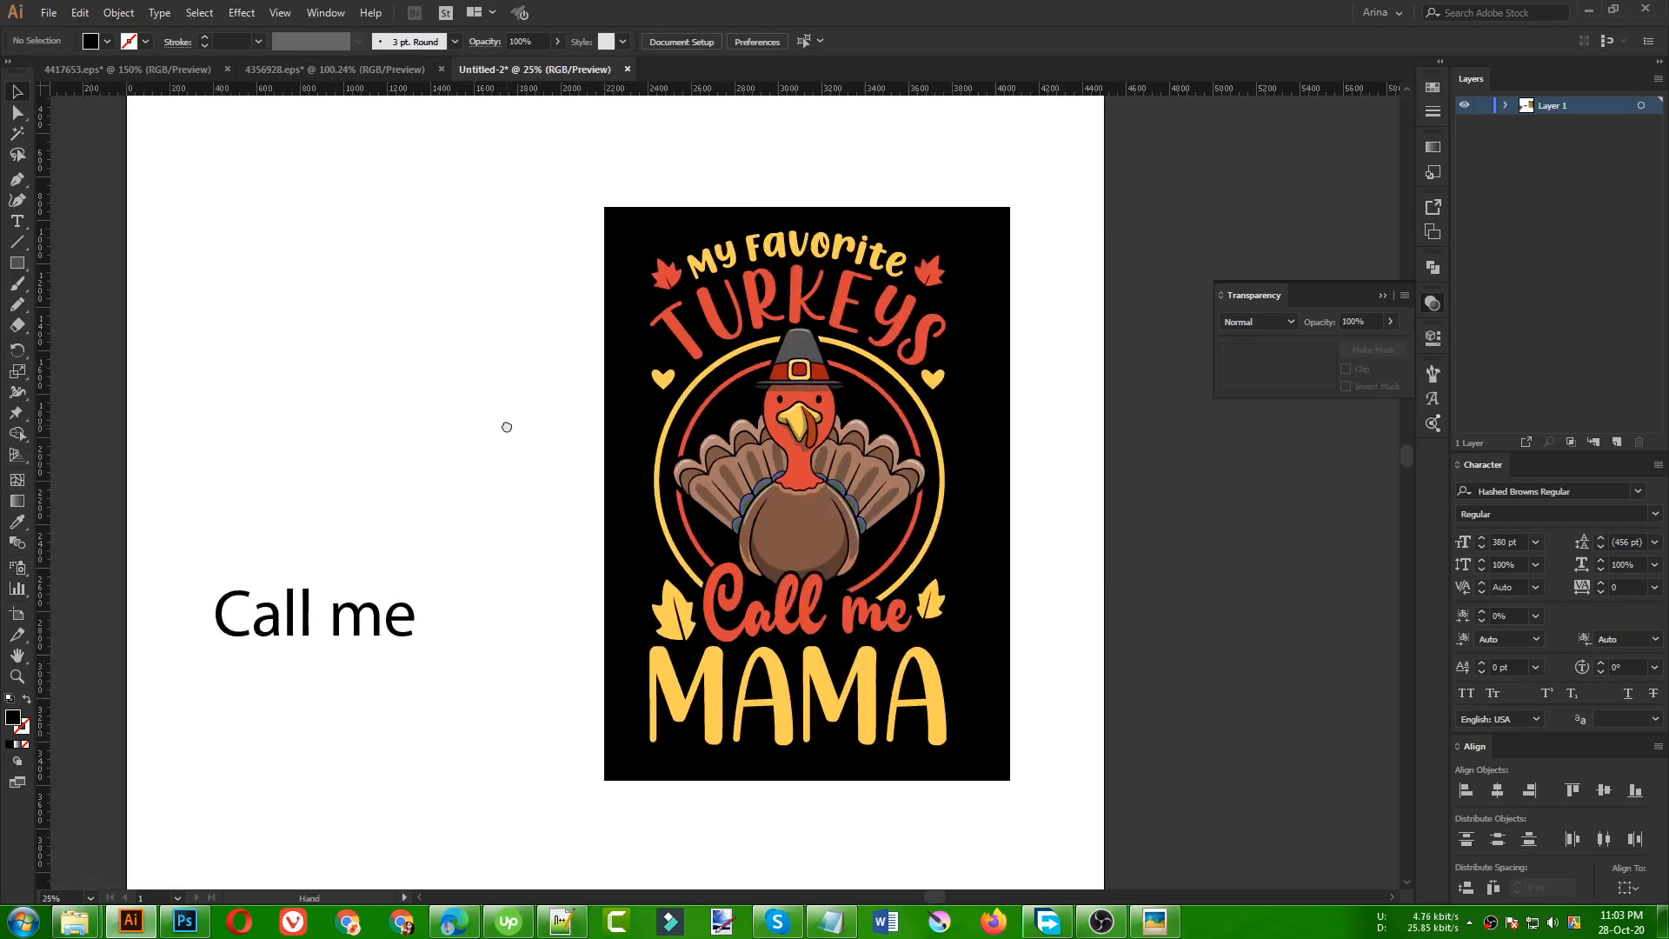
scroll(367, 435, down, 2)
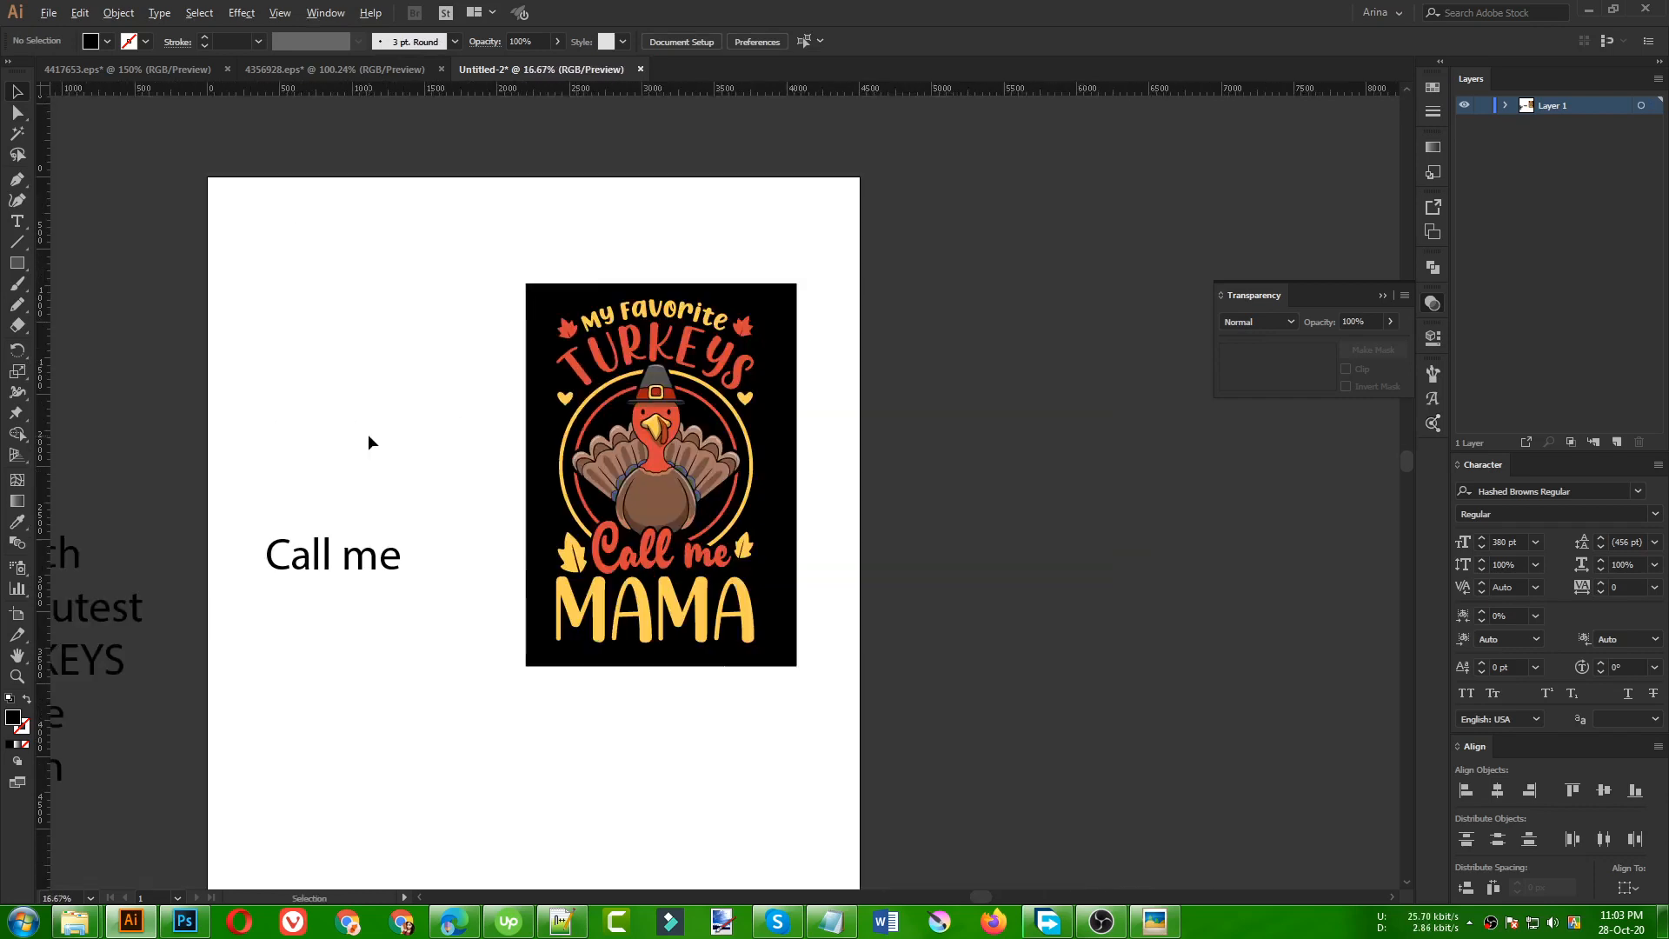
drag(466, 293, 731, 644)
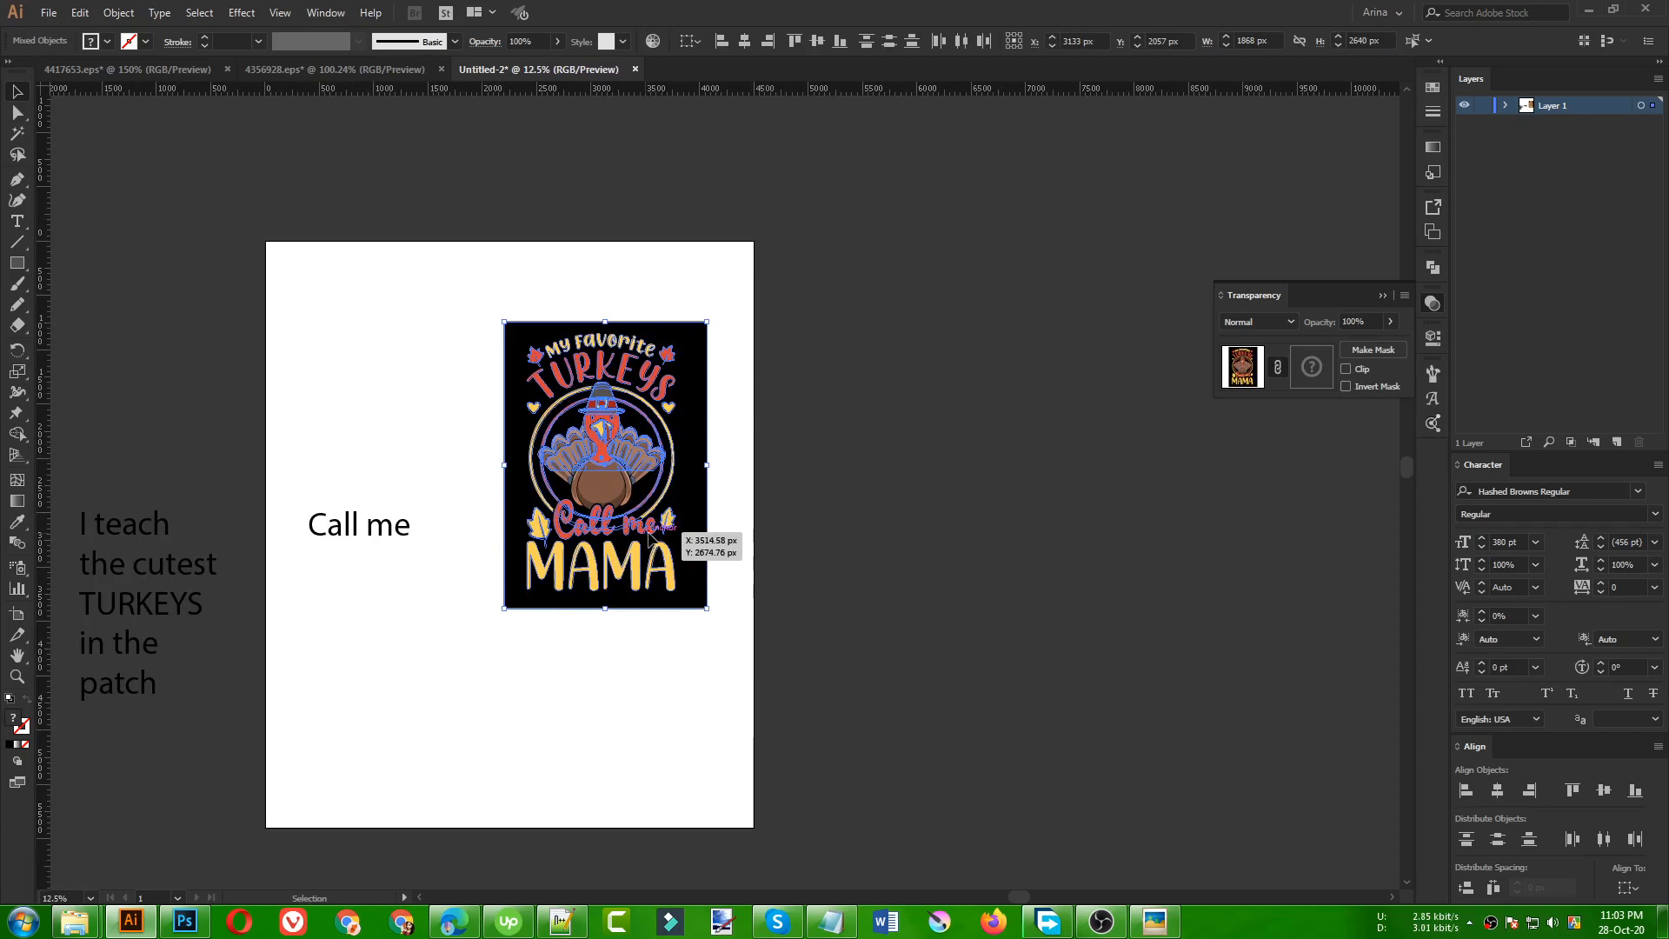
drag(624, 538, 874, 551)
- Delete the loose "Call me" text and move the "I teach the cutest TURKEYS in the patch" lines onto the artboard
drag(438, 577, 300, 480)
key(Delete)
drag(119, 478, 108, 763)
drag(142, 653, 546, 558)
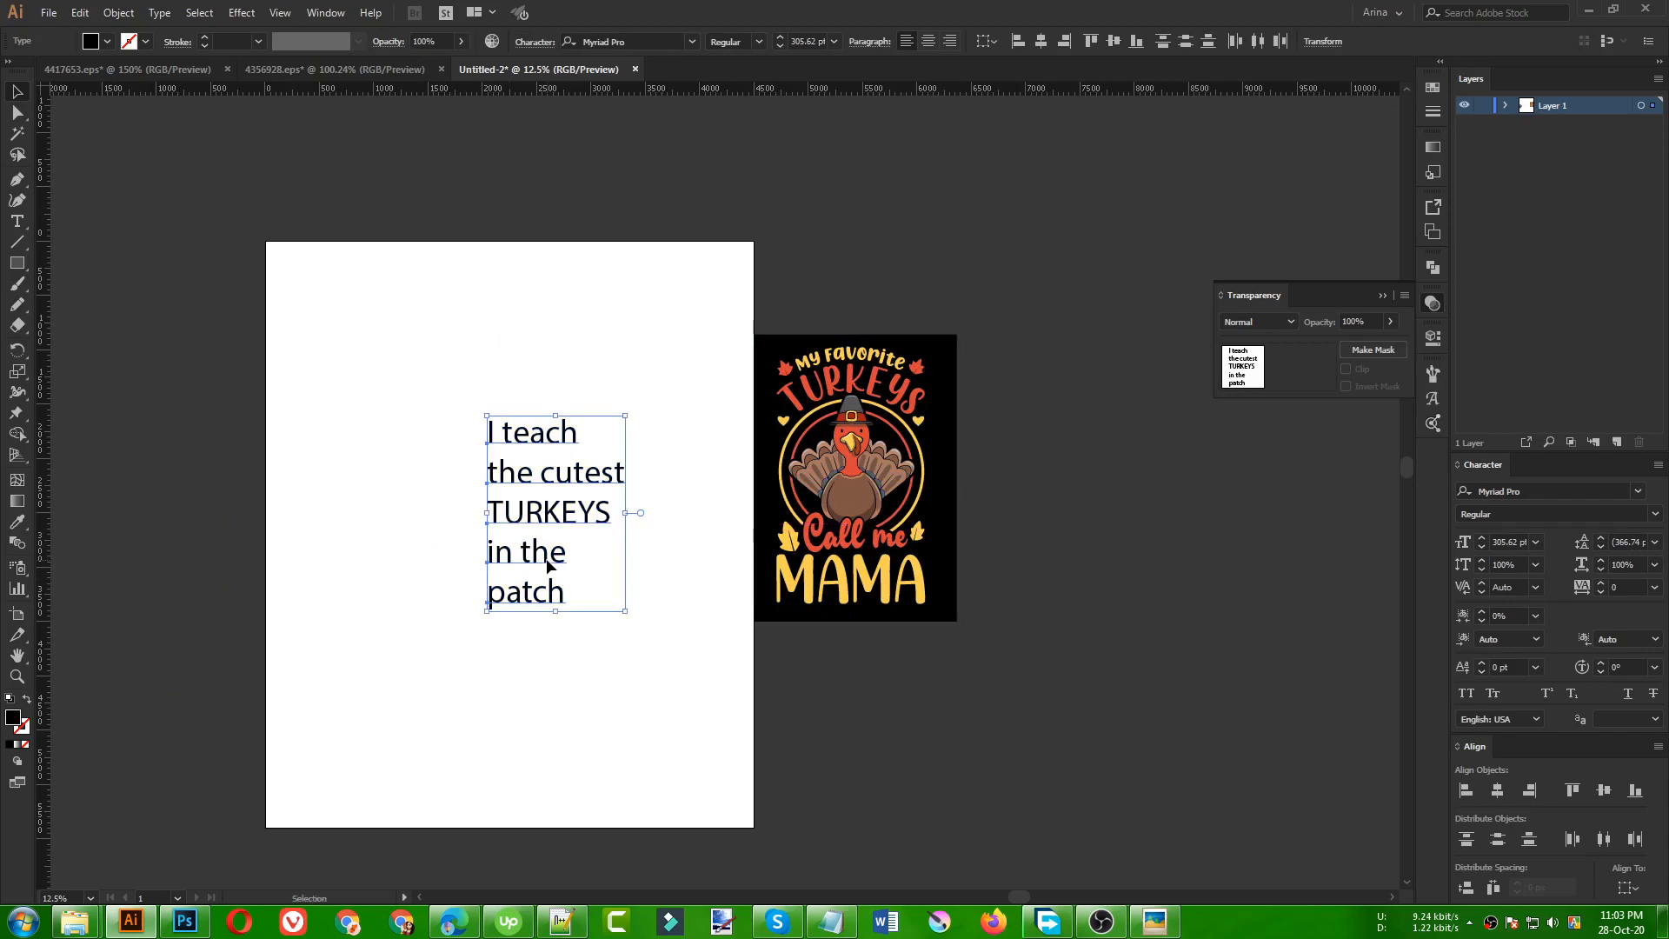
click(665, 519)
scroll(662, 511, up, 2)
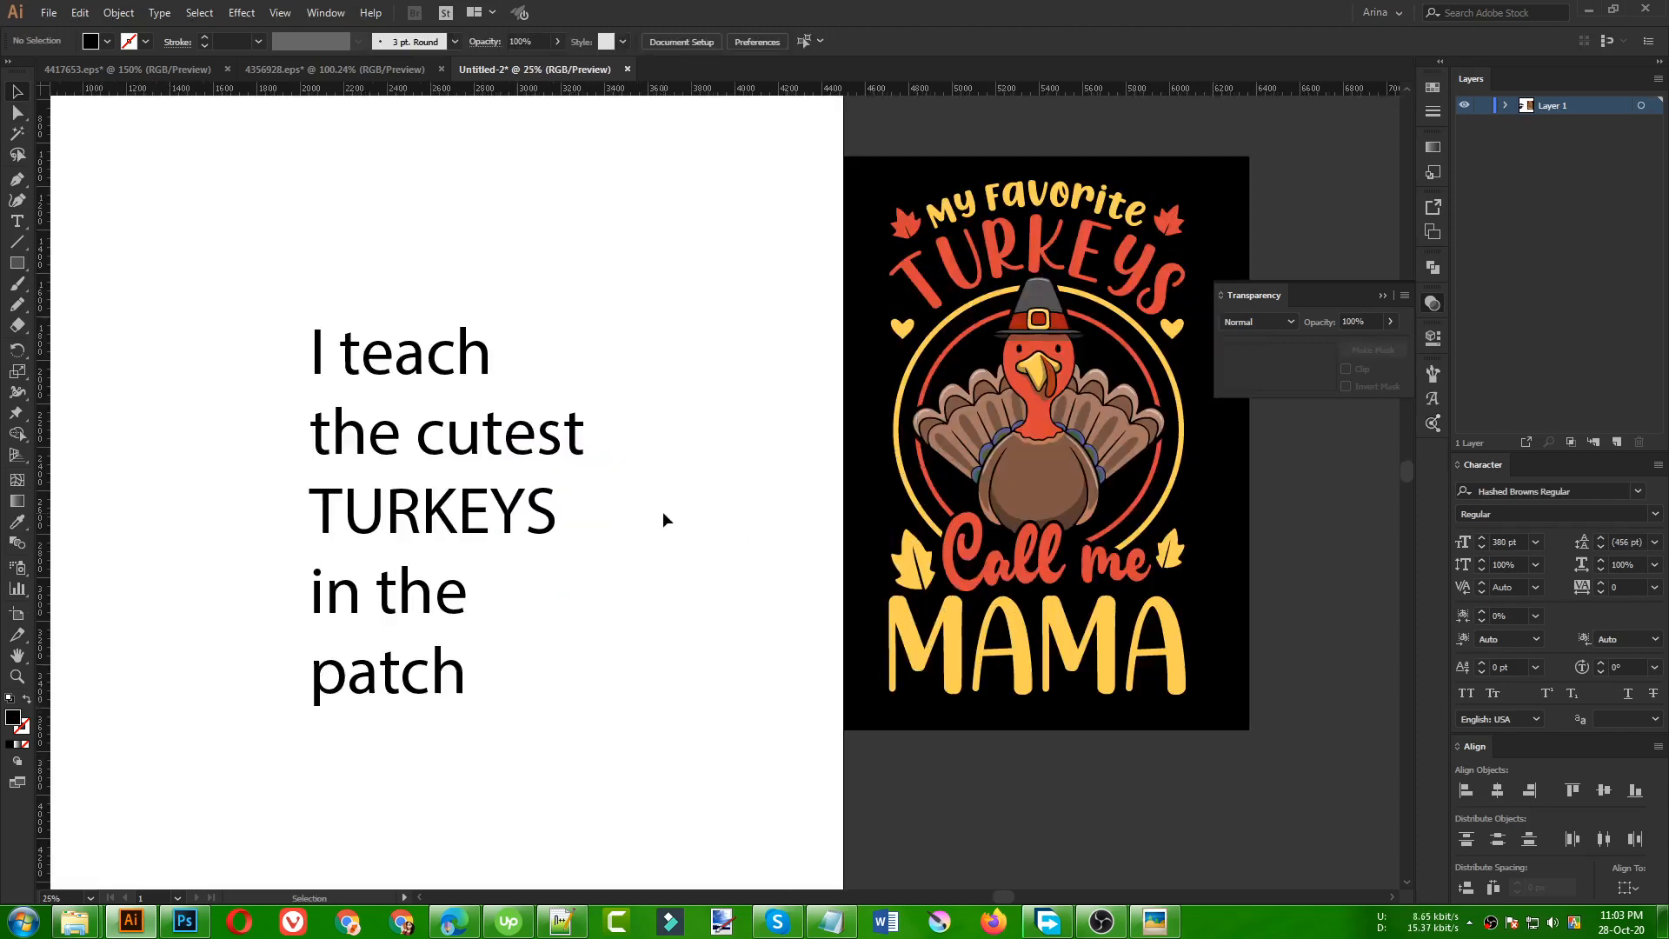
- Shift the five quote lines to the left side of the artboard to free its middle
drag(240, 255, 697, 770)
drag(501, 520, 332, 482)
scroll(434, 533, down, 1)
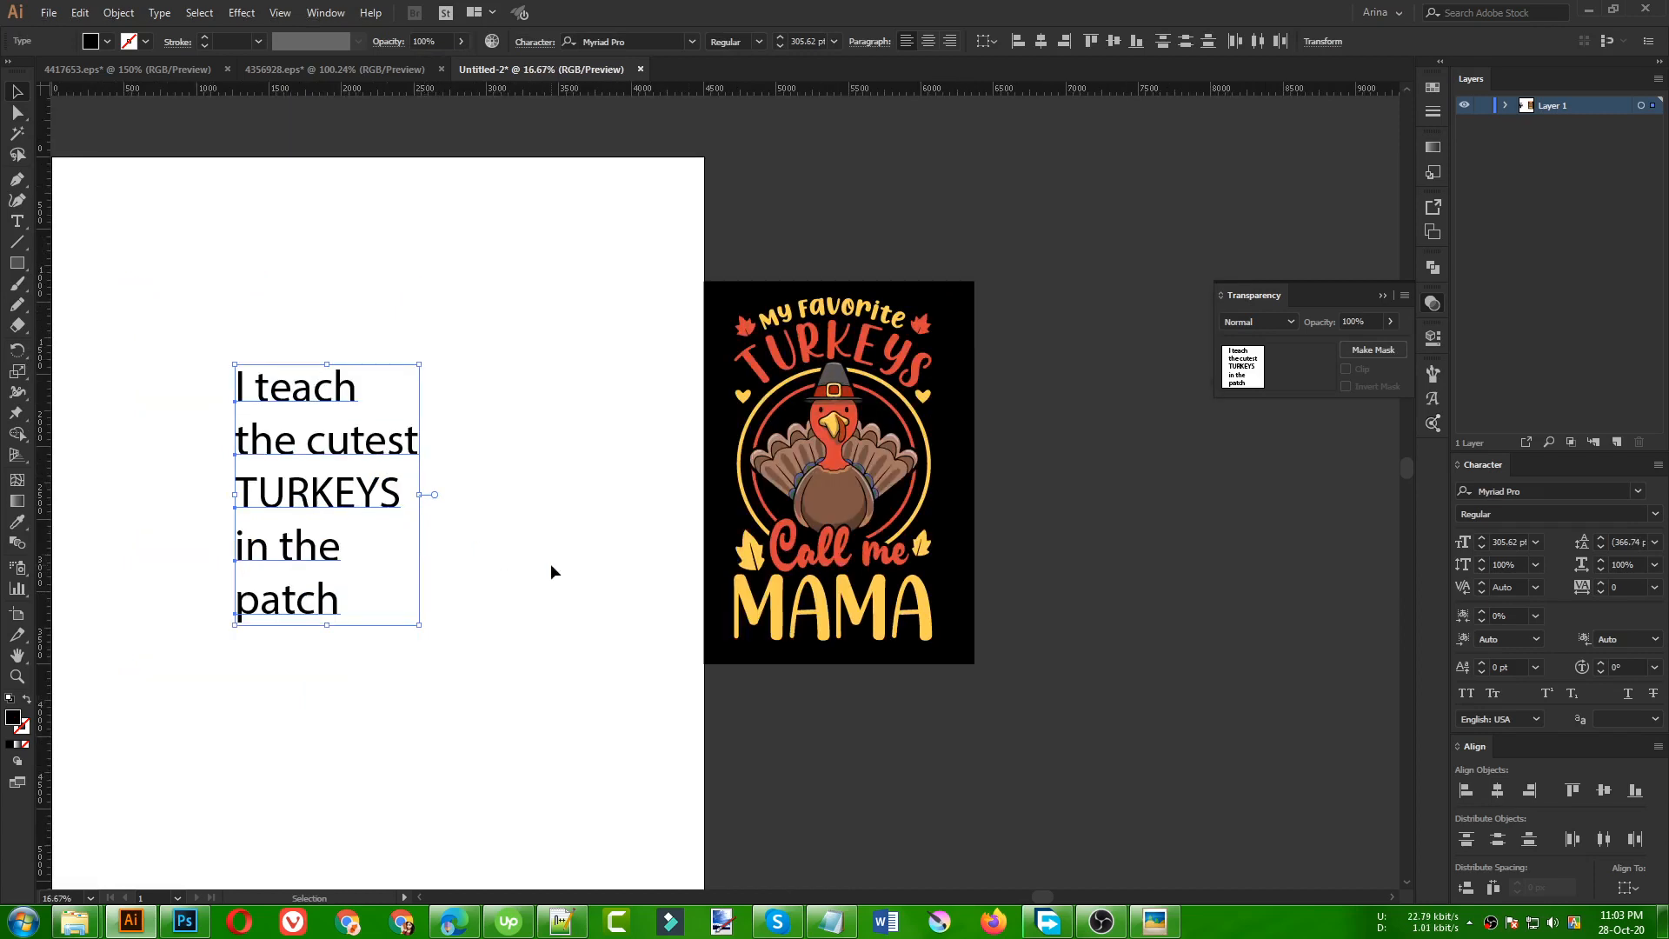
drag(192, 317, 497, 723)
drag(363, 549, 238, 513)
click(395, 628)
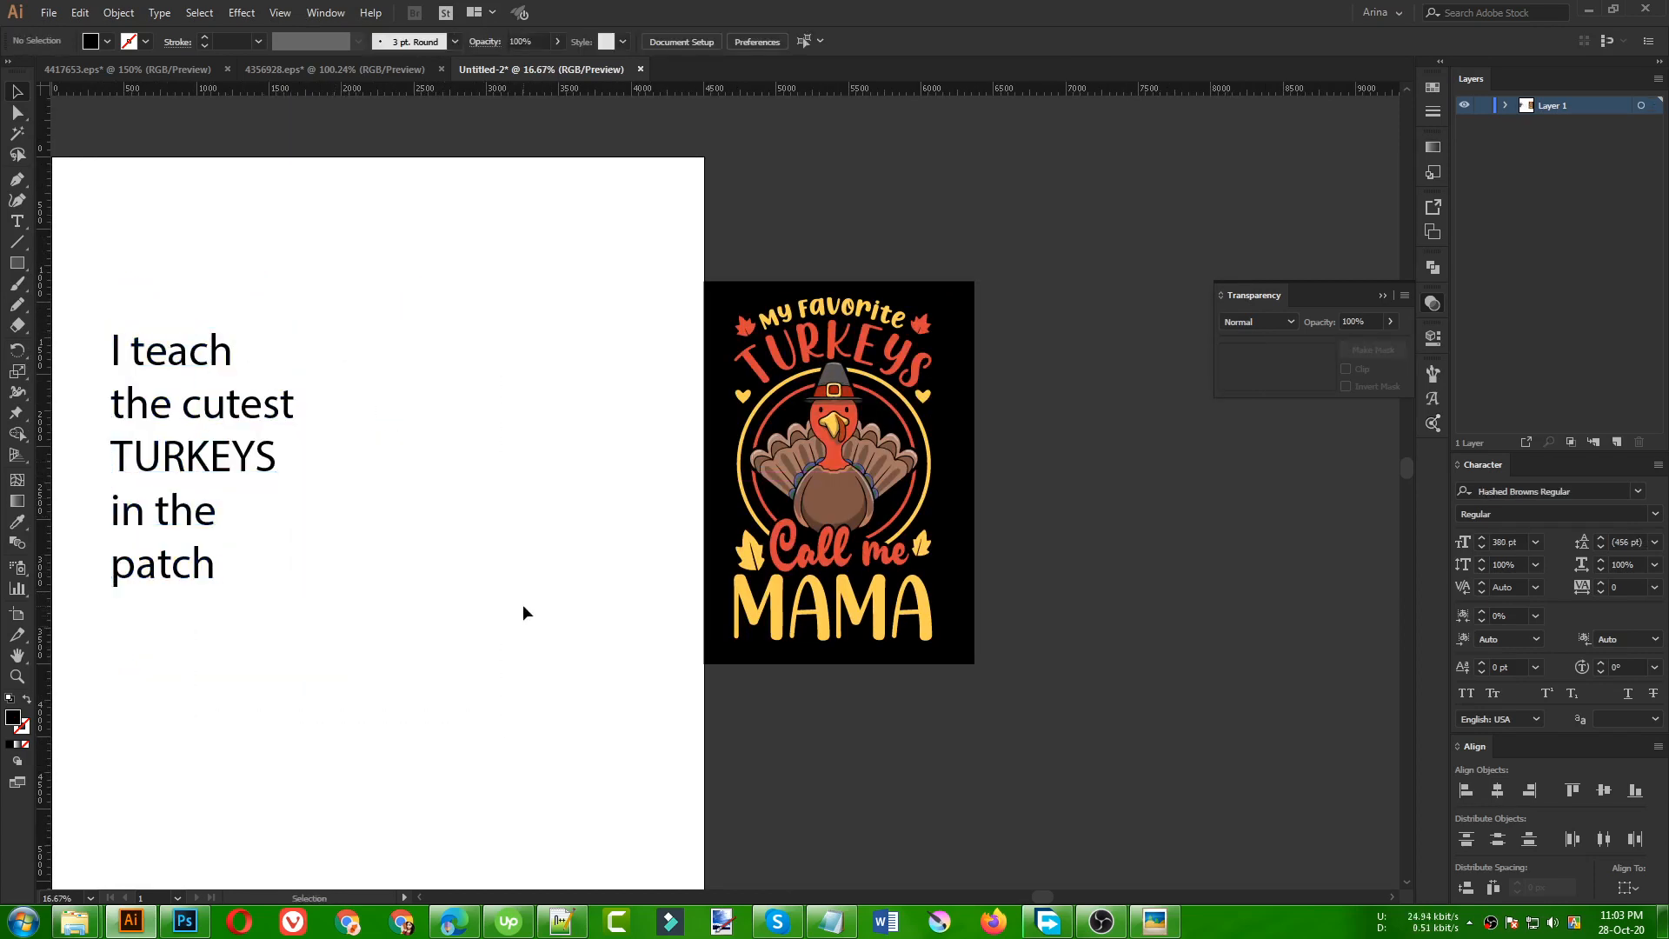
- Move "I teach", "the cutest" and "TURKEYS" into a loose stack in the artboard's upper middle
drag(177, 343, 384, 285)
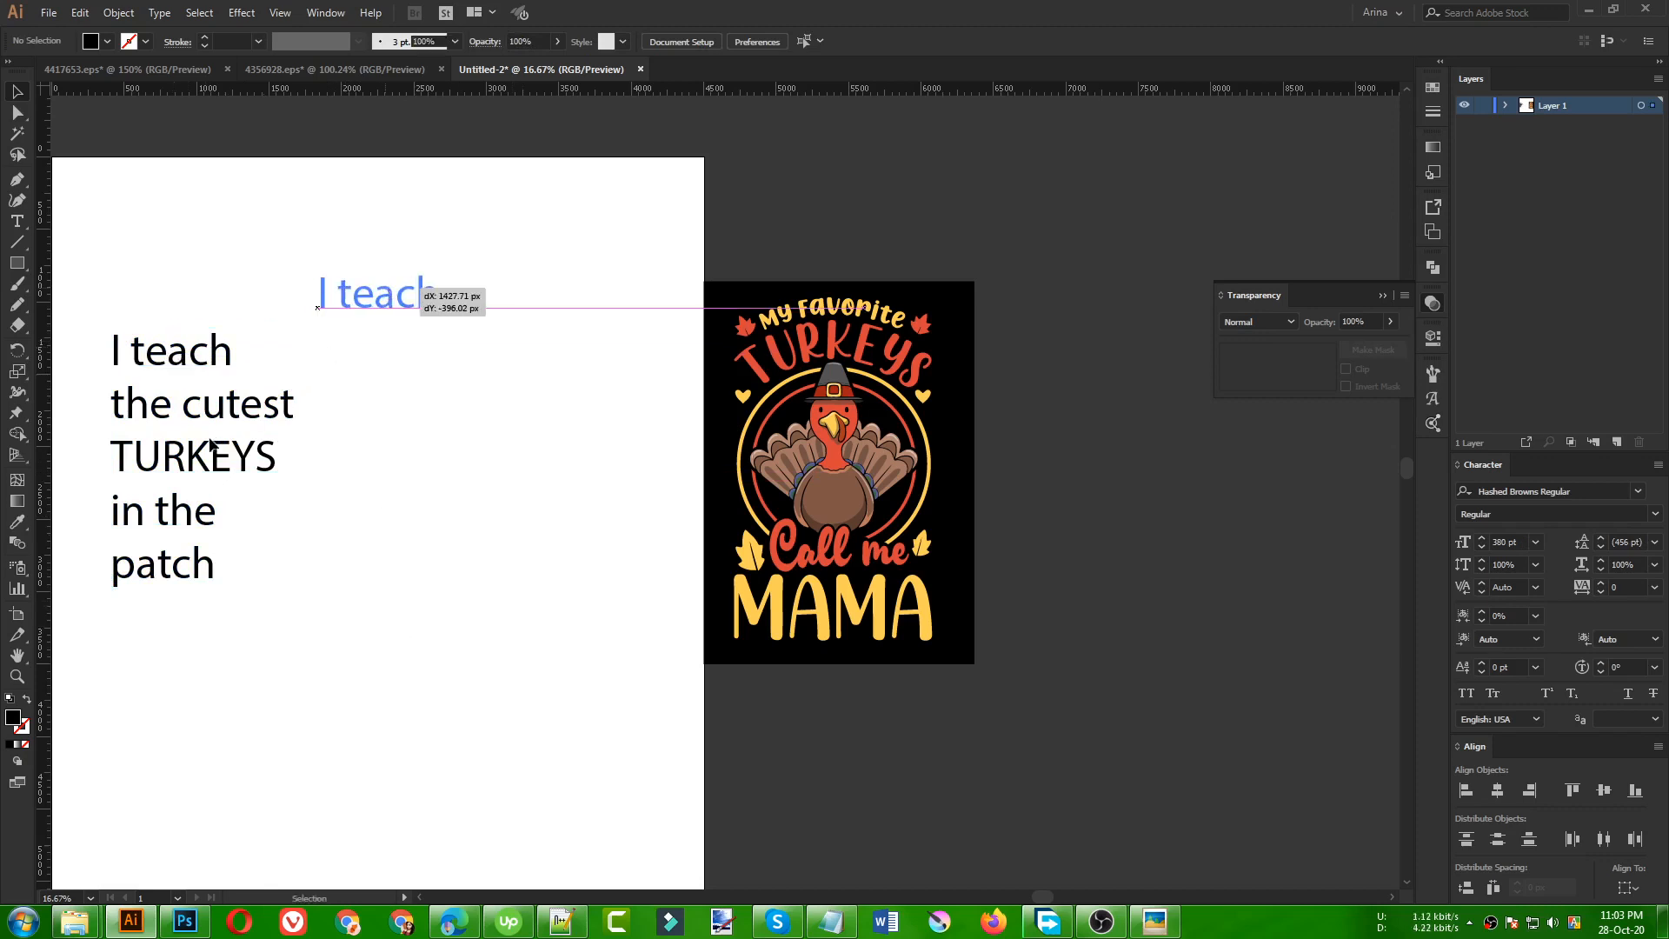
drag(211, 445, 403, 432)
drag(267, 416, 420, 377)
- Set the font of "the cutest" to Boldwell Regular and move it close beneath "I teach"
right_click(422, 380)
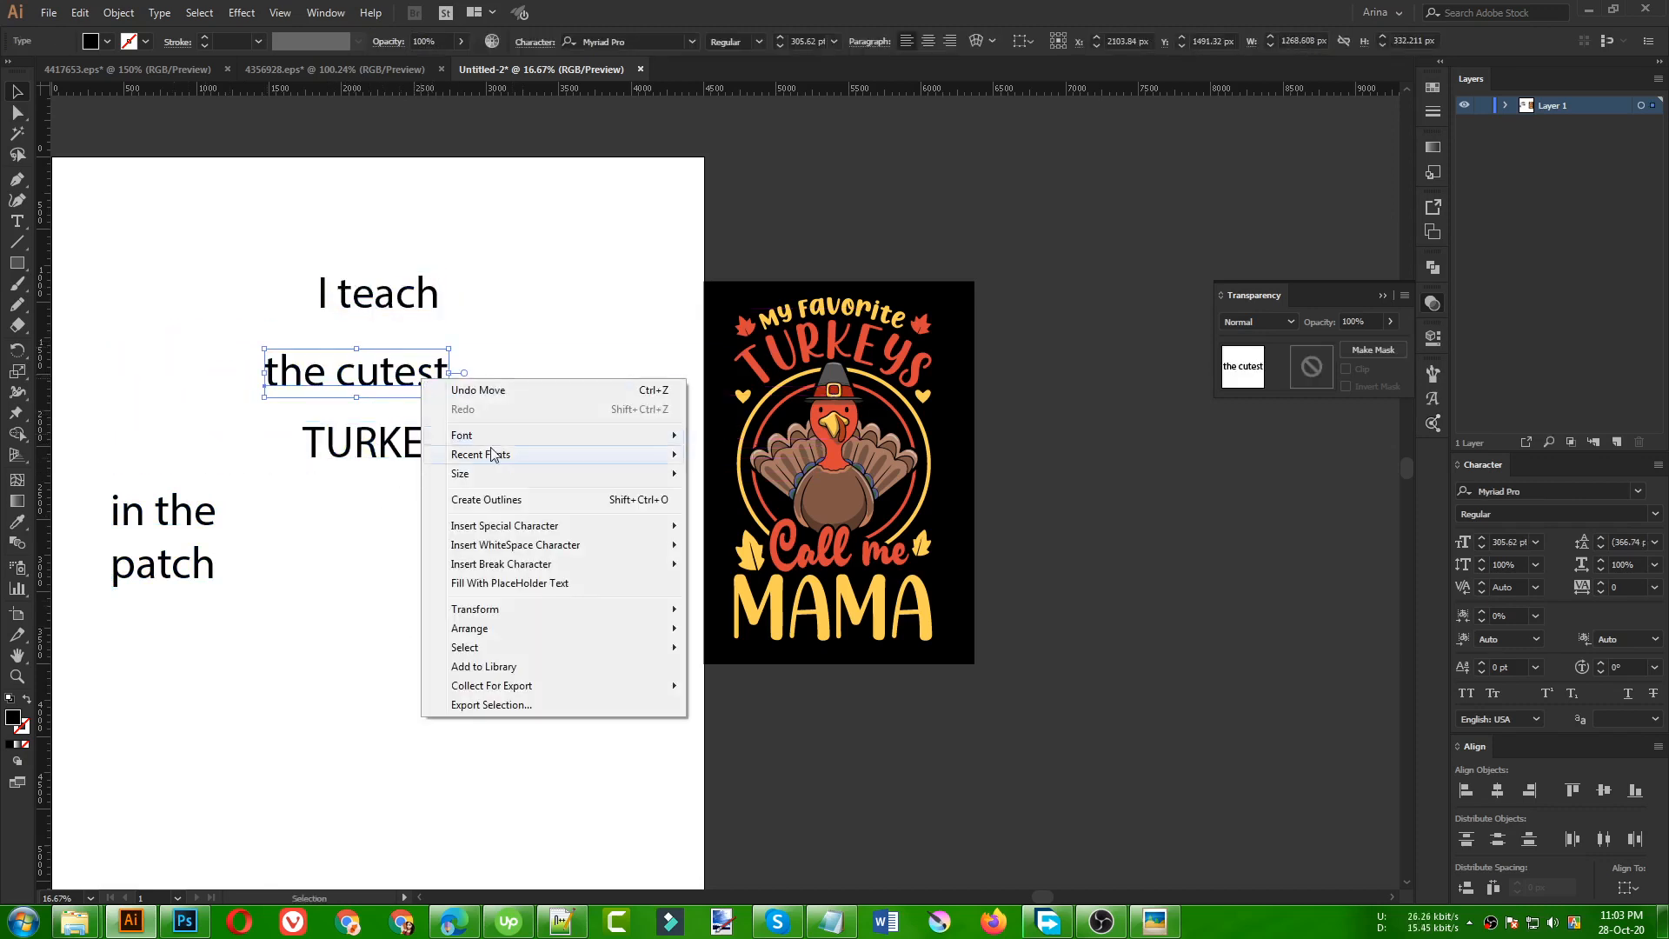
mouse_move(493, 454)
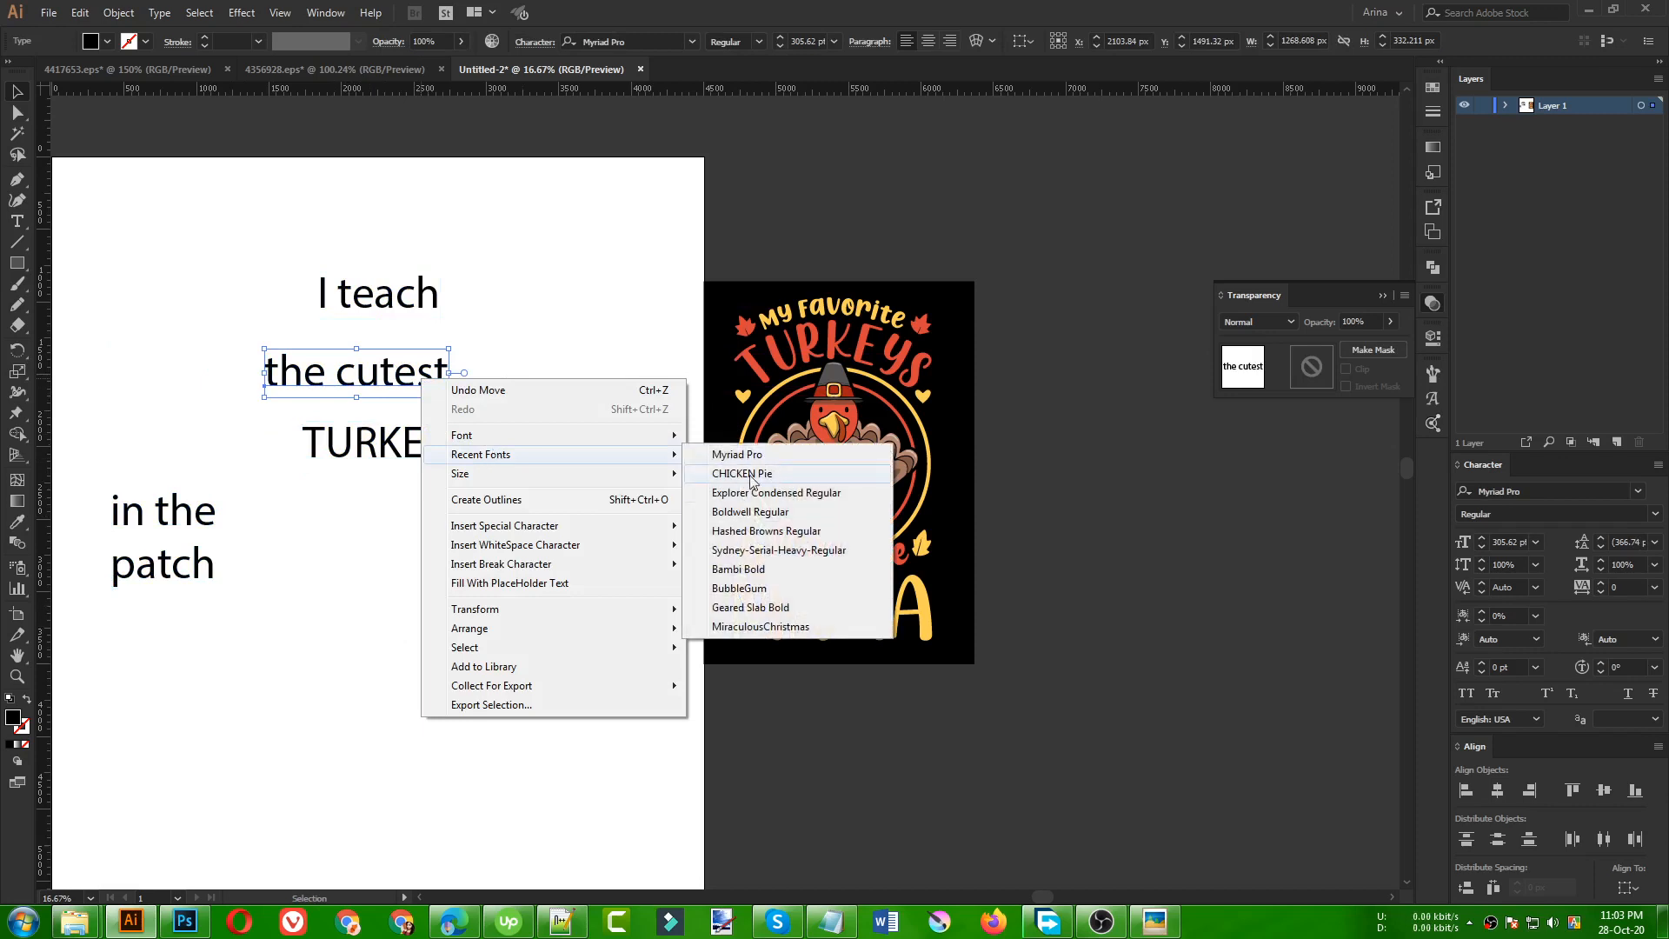
click(745, 512)
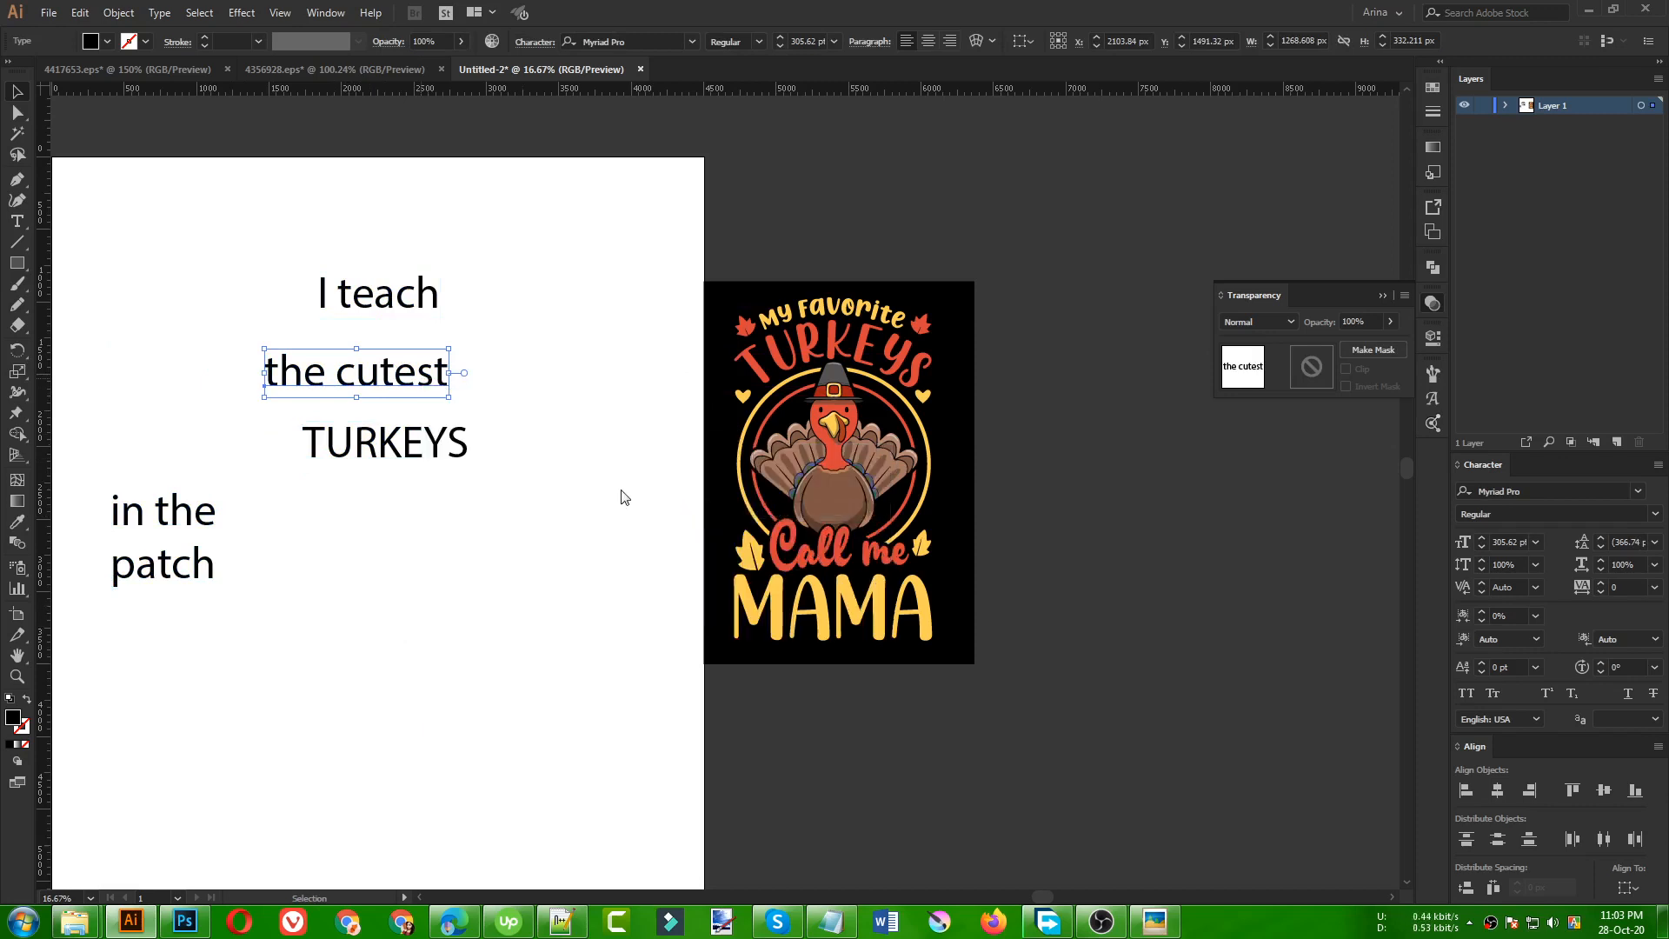
drag(341, 378, 437, 345)
- Move "TURKEYS" up beneath "the cutest", try Bambi Bold on it, and set its font to BubbleGum
drag(396, 435, 383, 376)
right_click(402, 395)
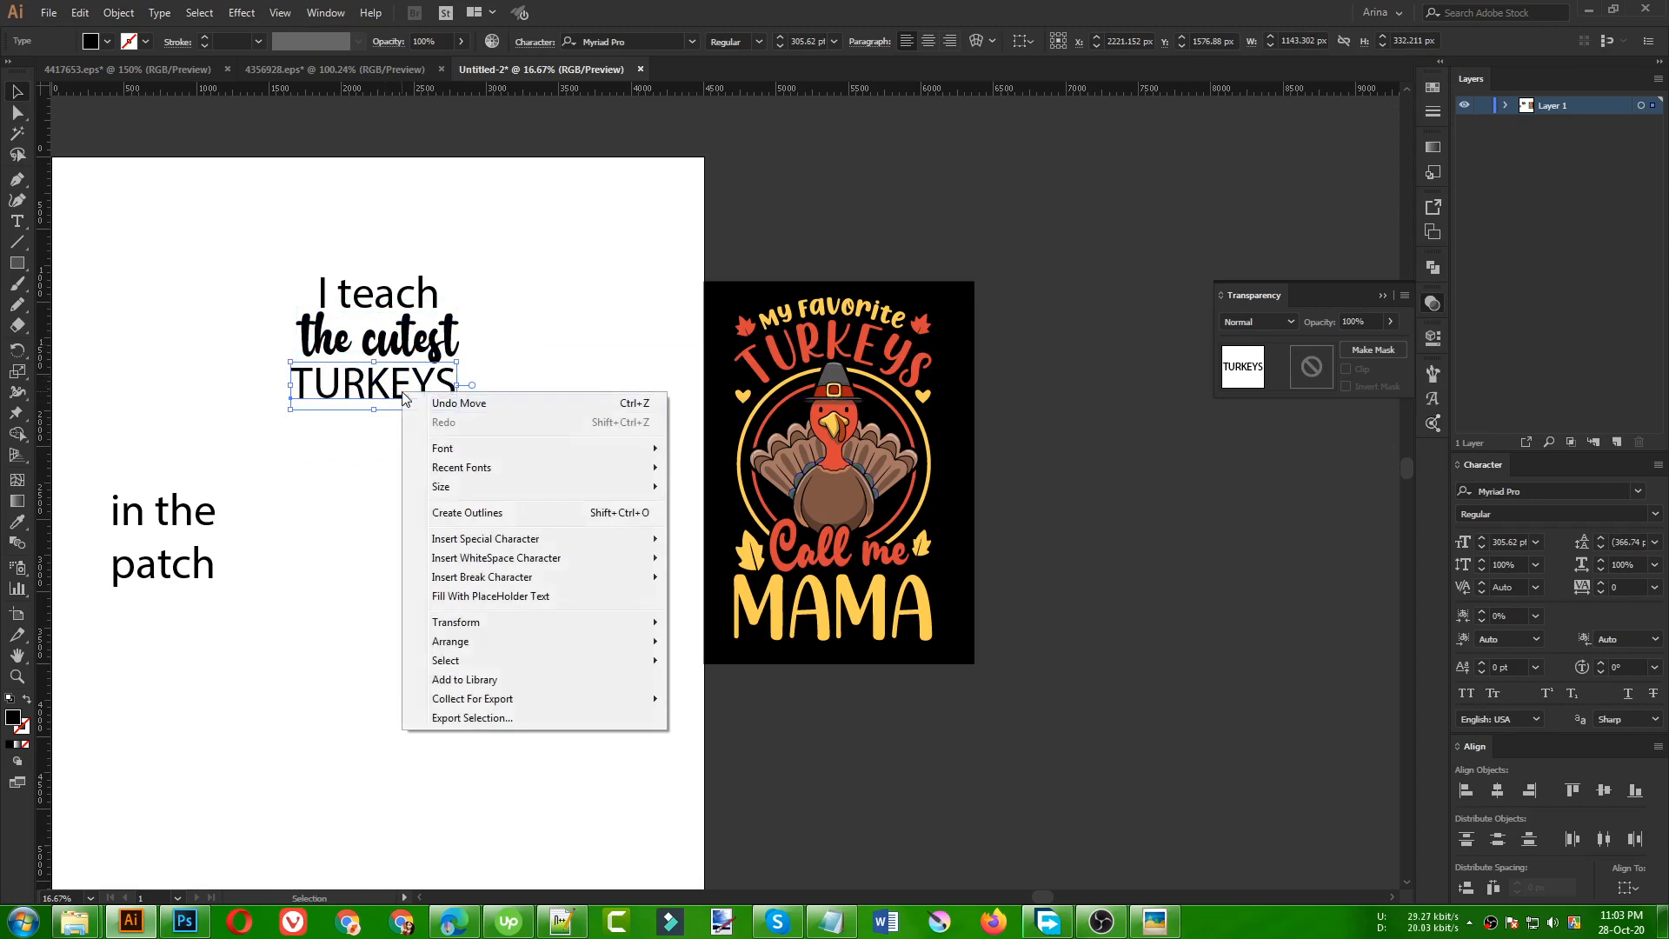
mouse_move(473, 468)
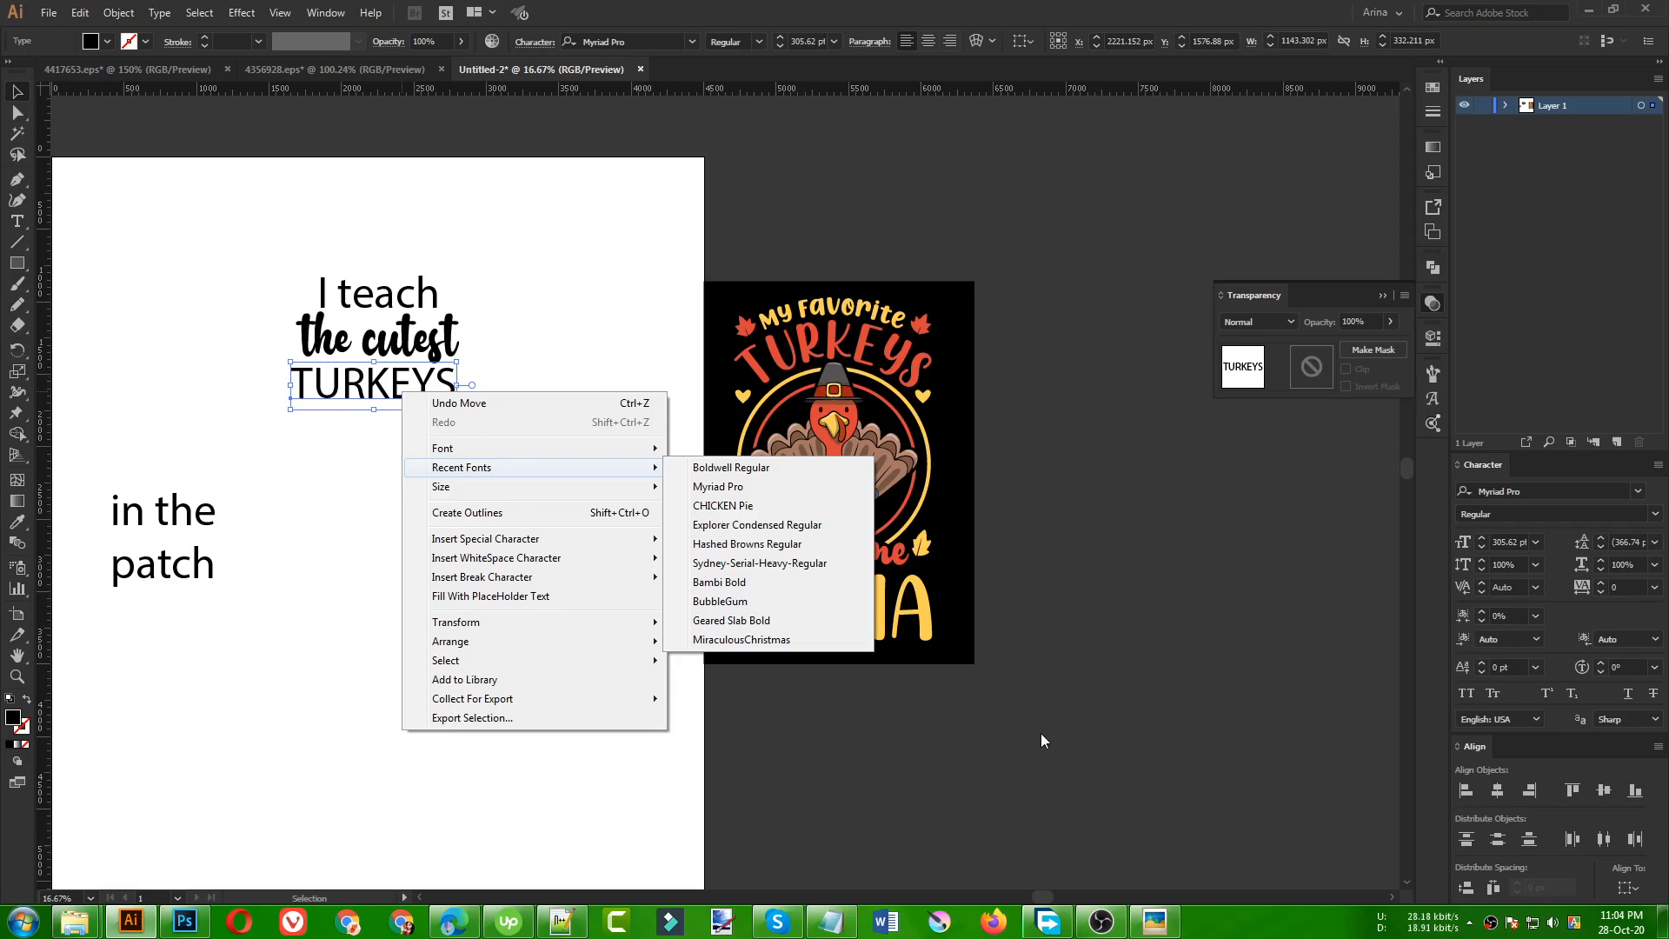
click(738, 583)
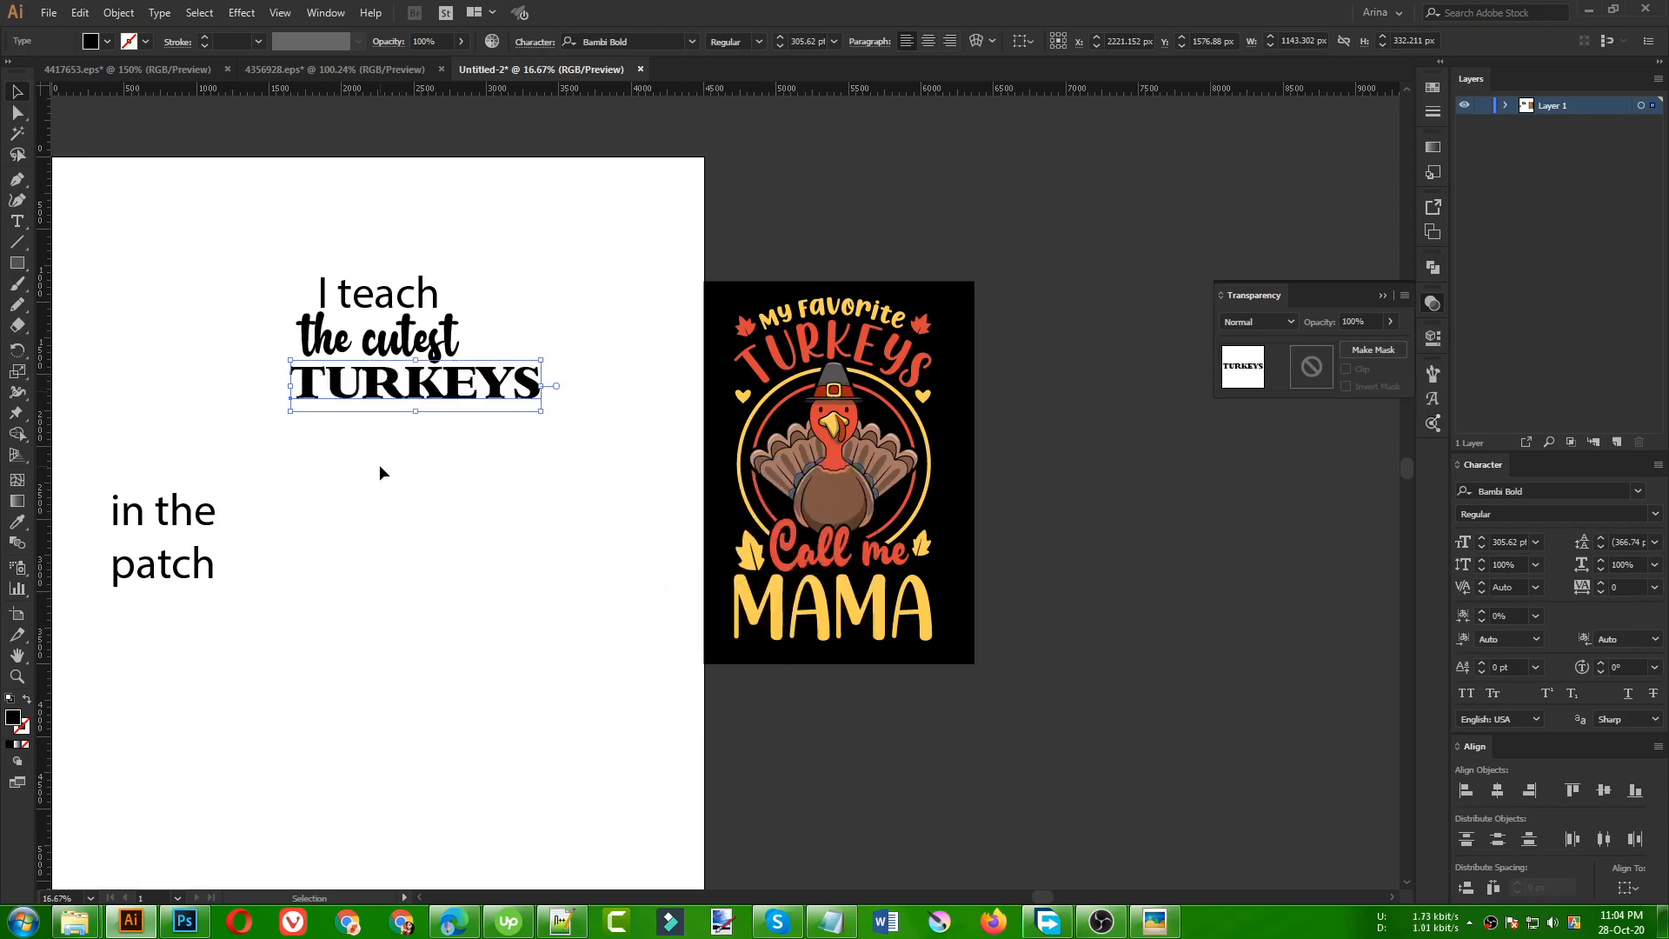
right_click(466, 401)
mouse_move(558, 472)
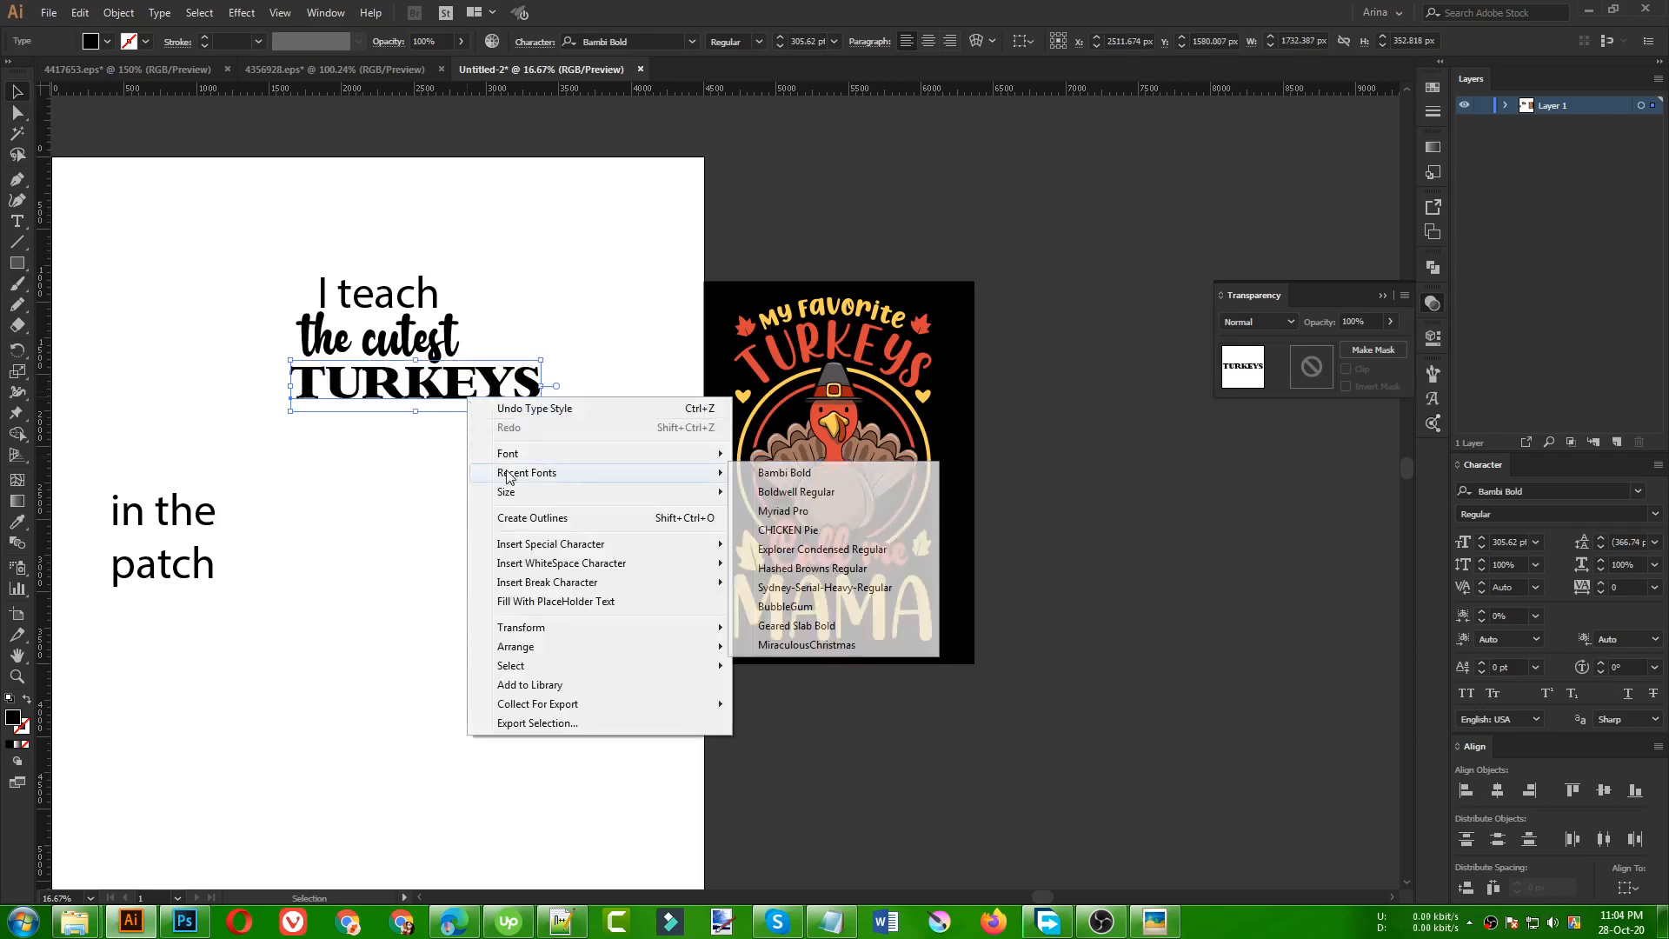
click(785, 607)
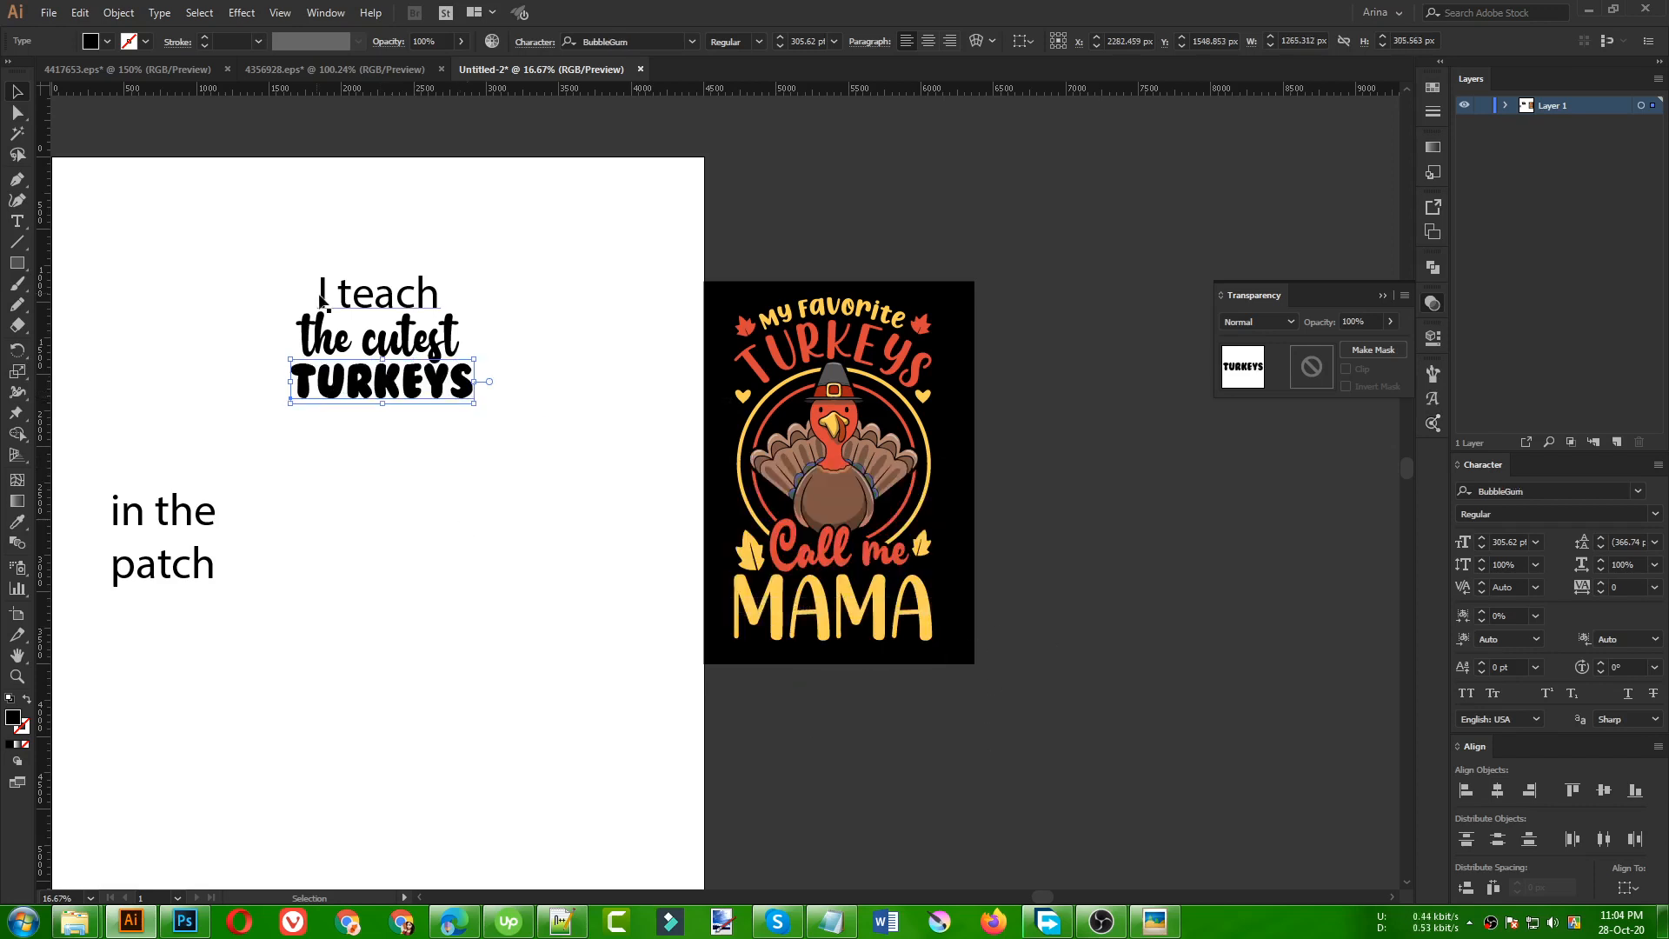
- Enlarge "TURKEYS" to about 392 pt and nudge it down slightly below "the cutest"
scroll(309, 291, up, 1)
drag(418, 463, 419, 469)
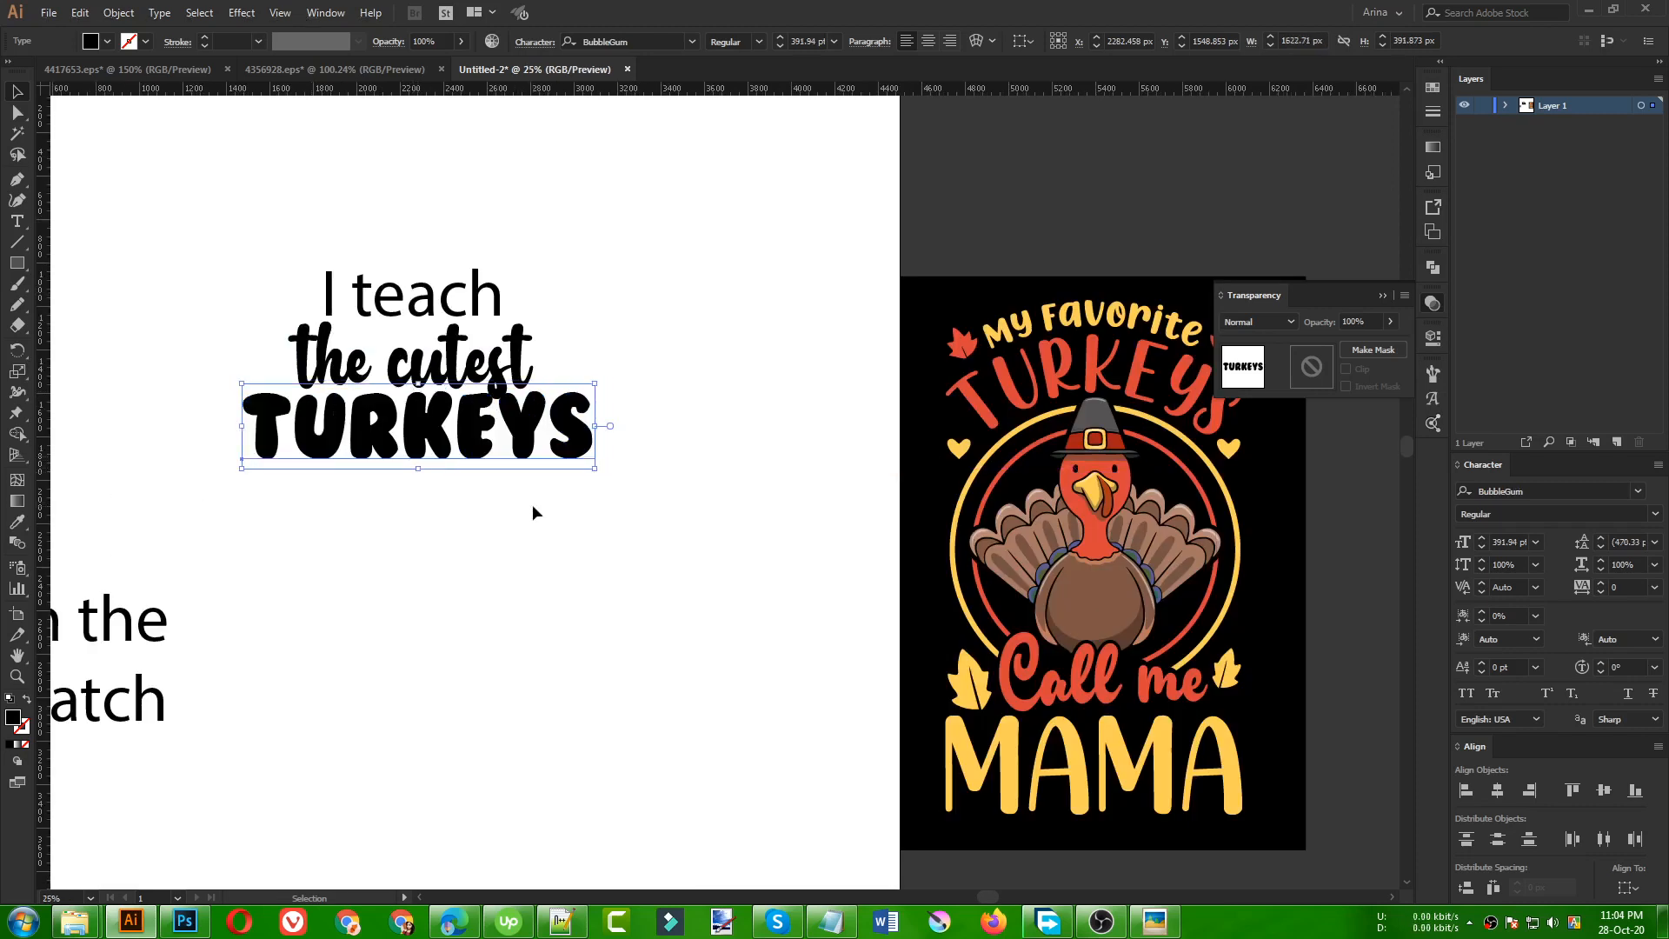
key(Down)
key(Down)
key(Down)
key(Down)
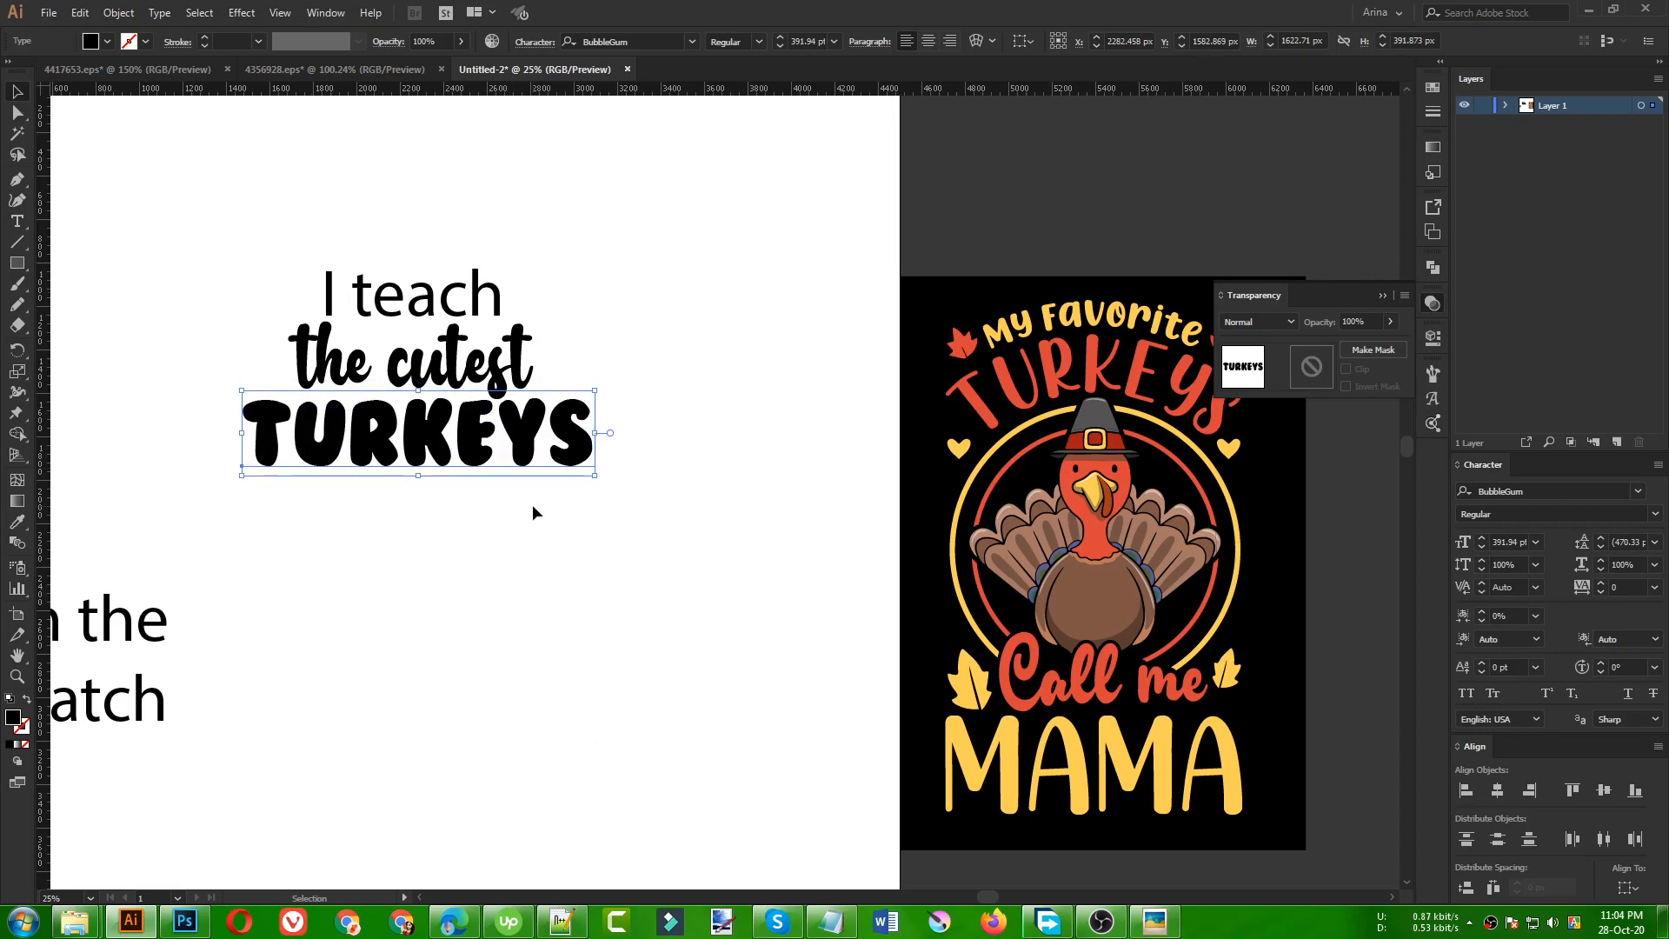
click(532, 507)
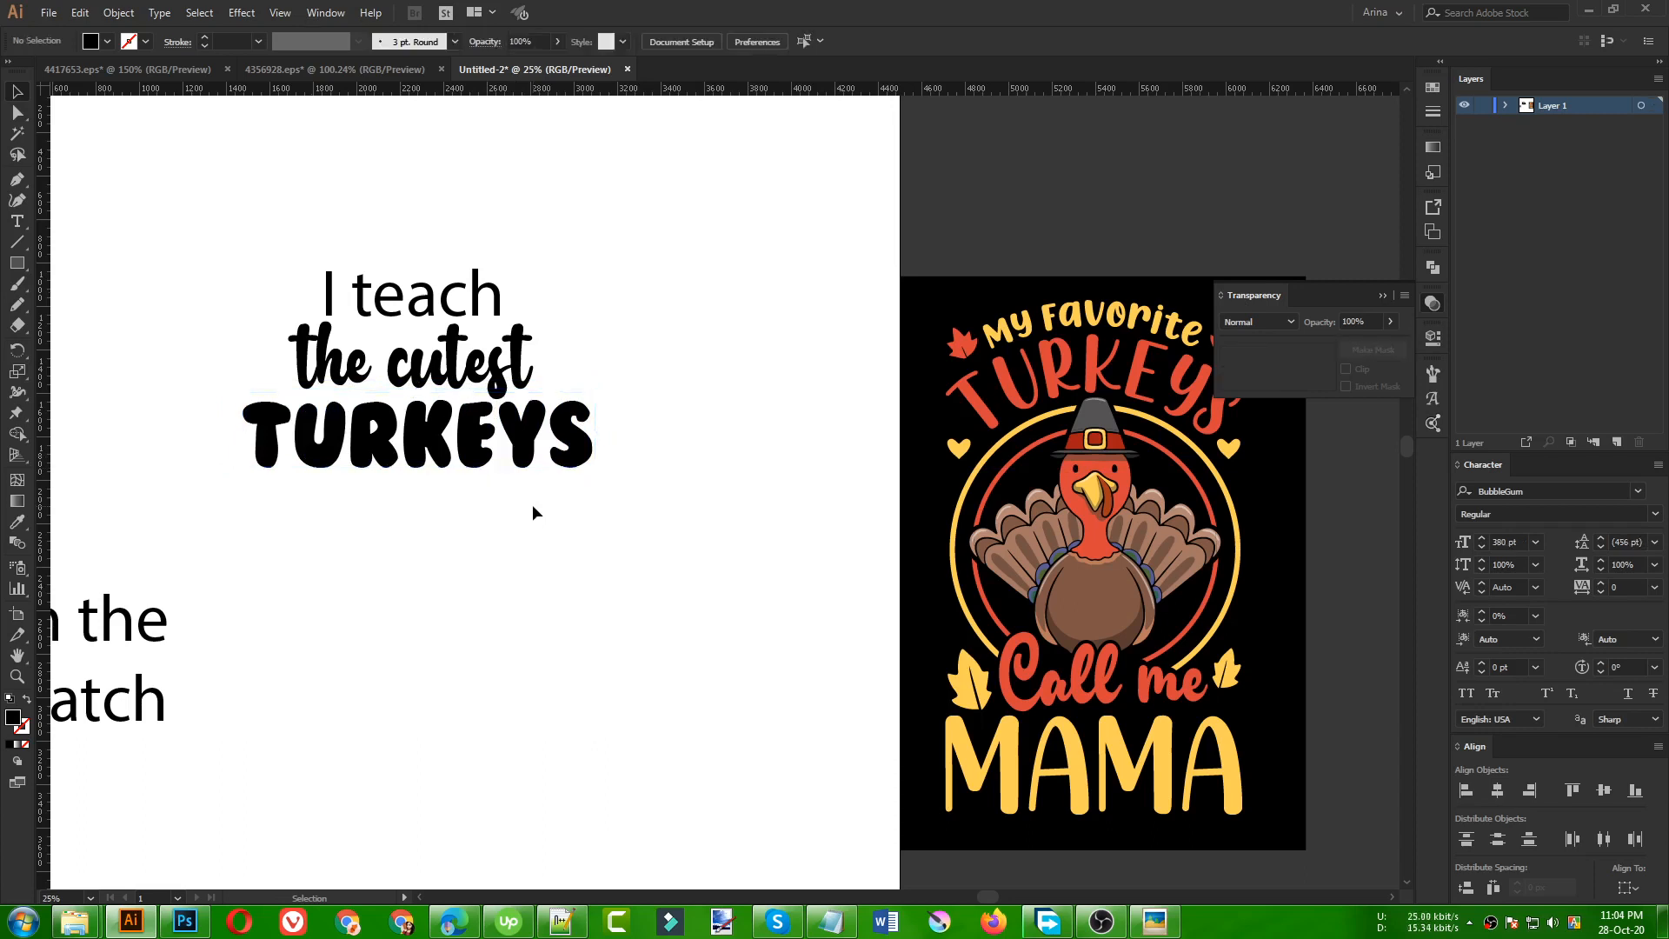
- Set the font of the "I teach" line to Hashed Browns Regular
scroll(532, 511, down, 1)
click(470, 377)
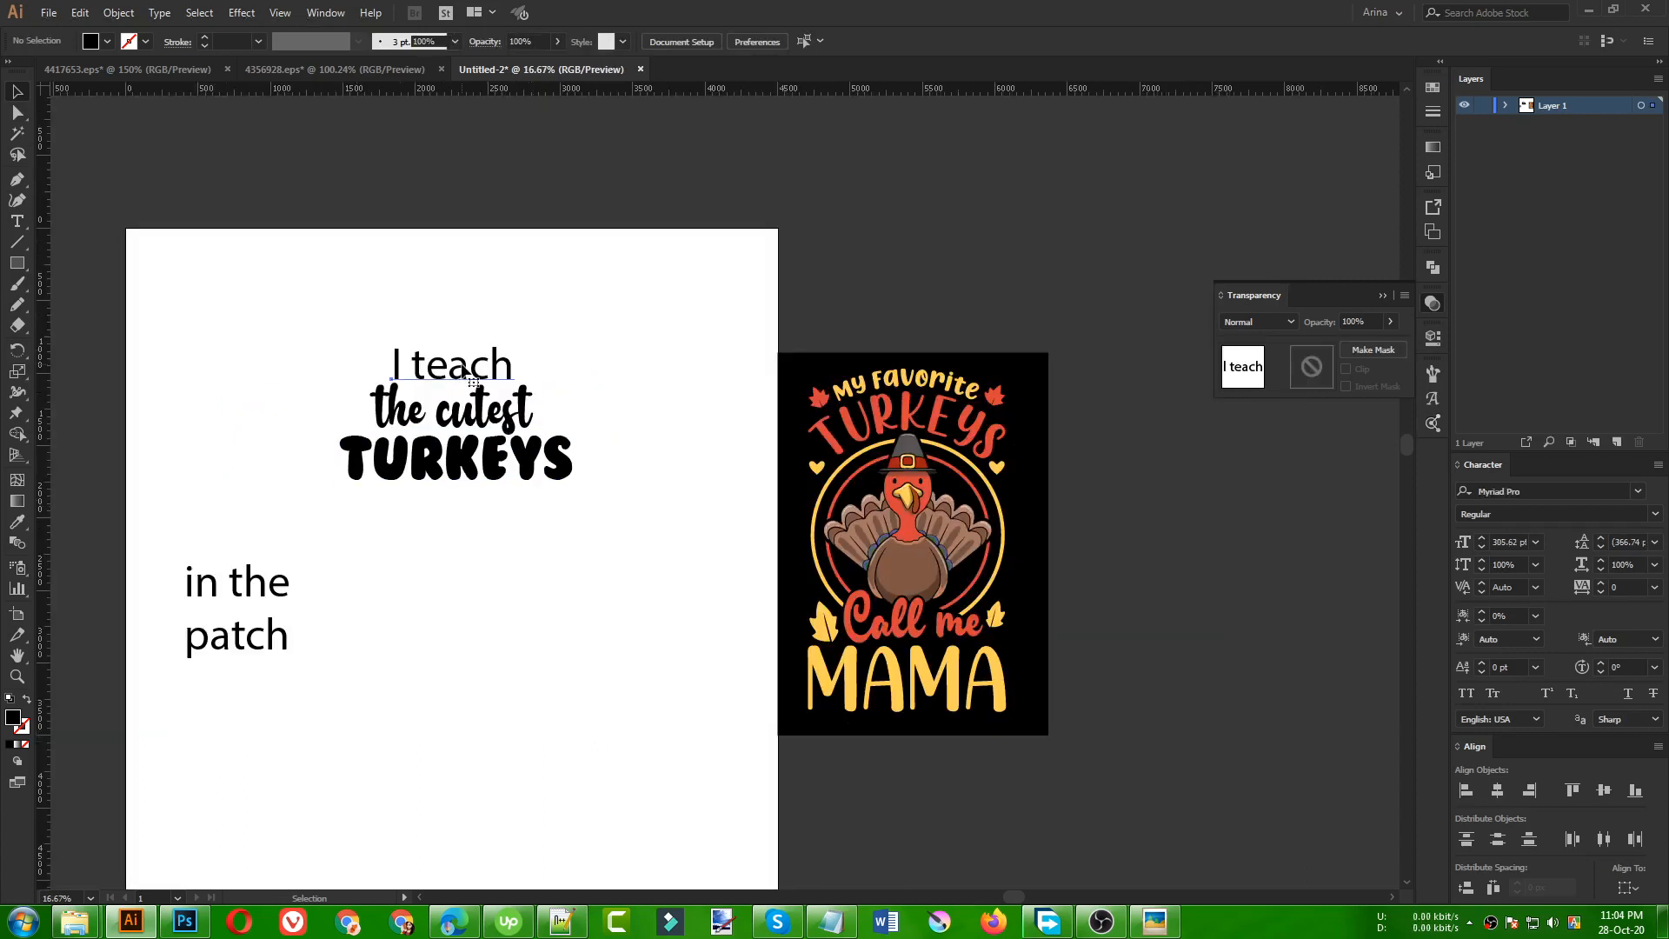
right_click(463, 366)
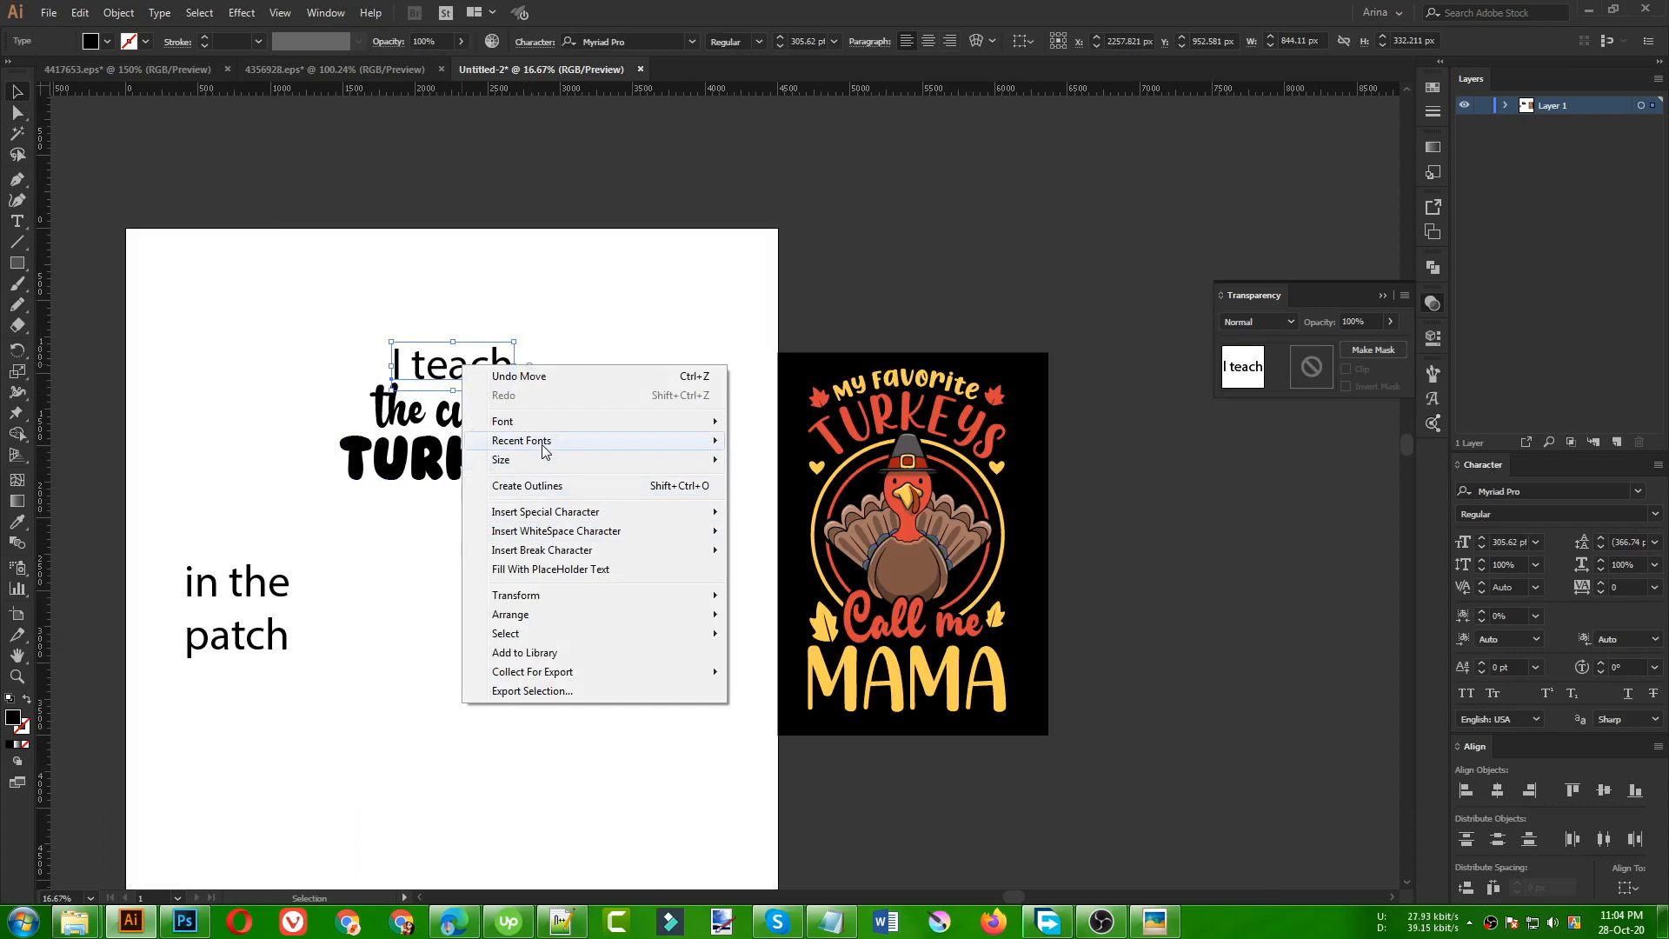
mouse_move(545, 450)
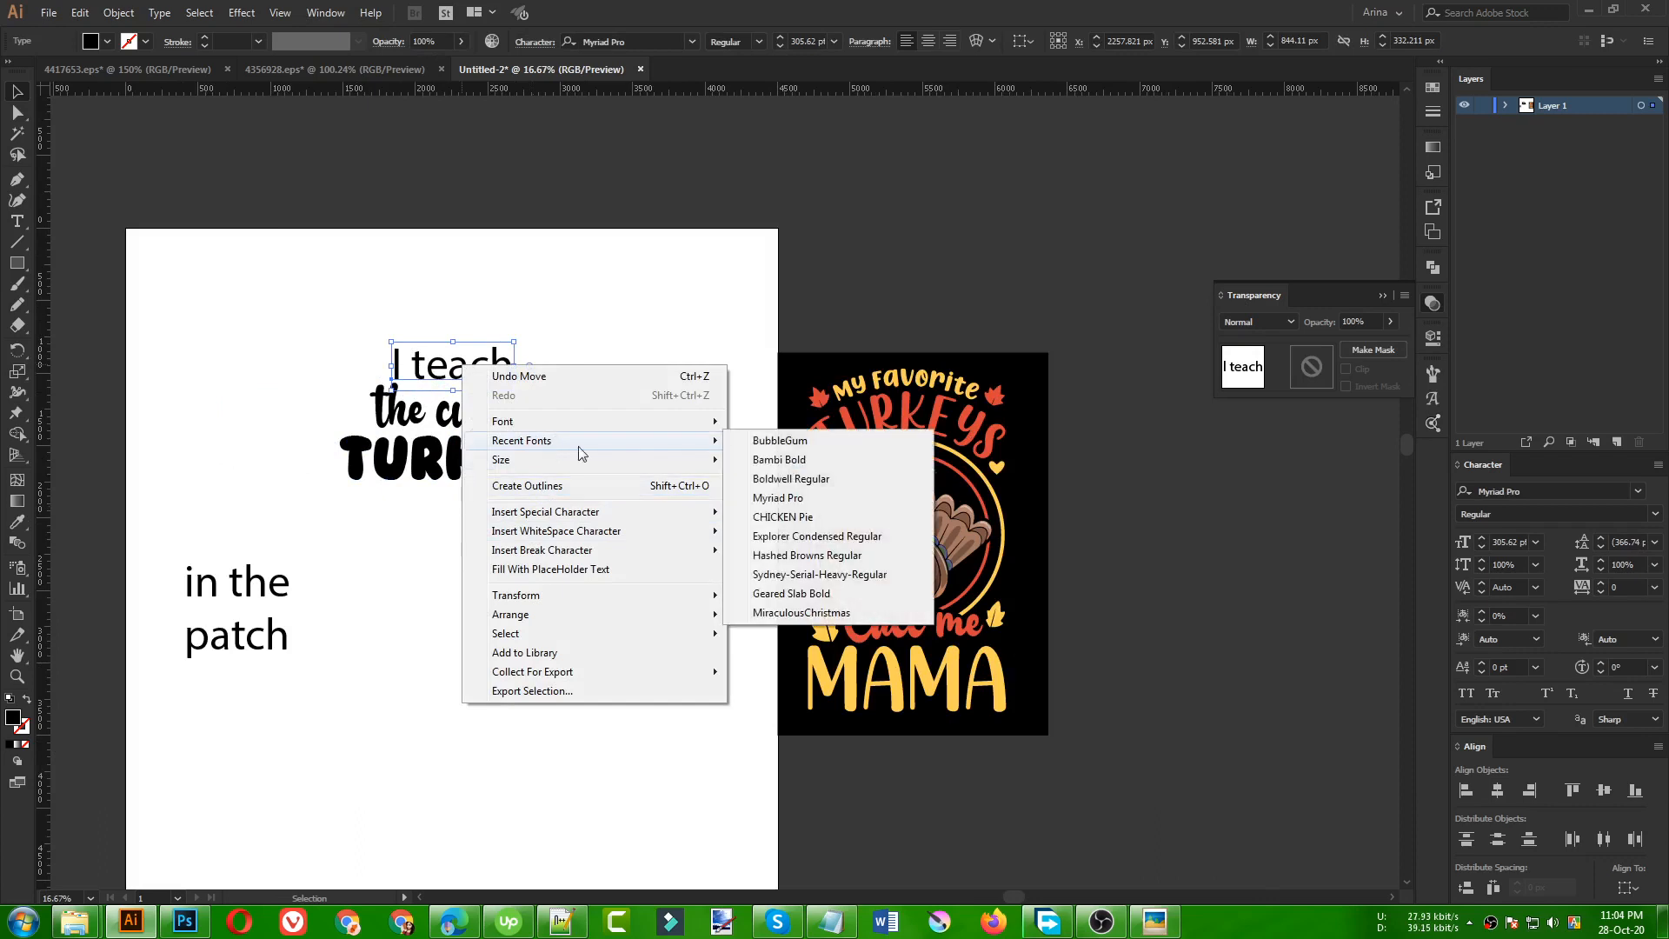
click(784, 557)
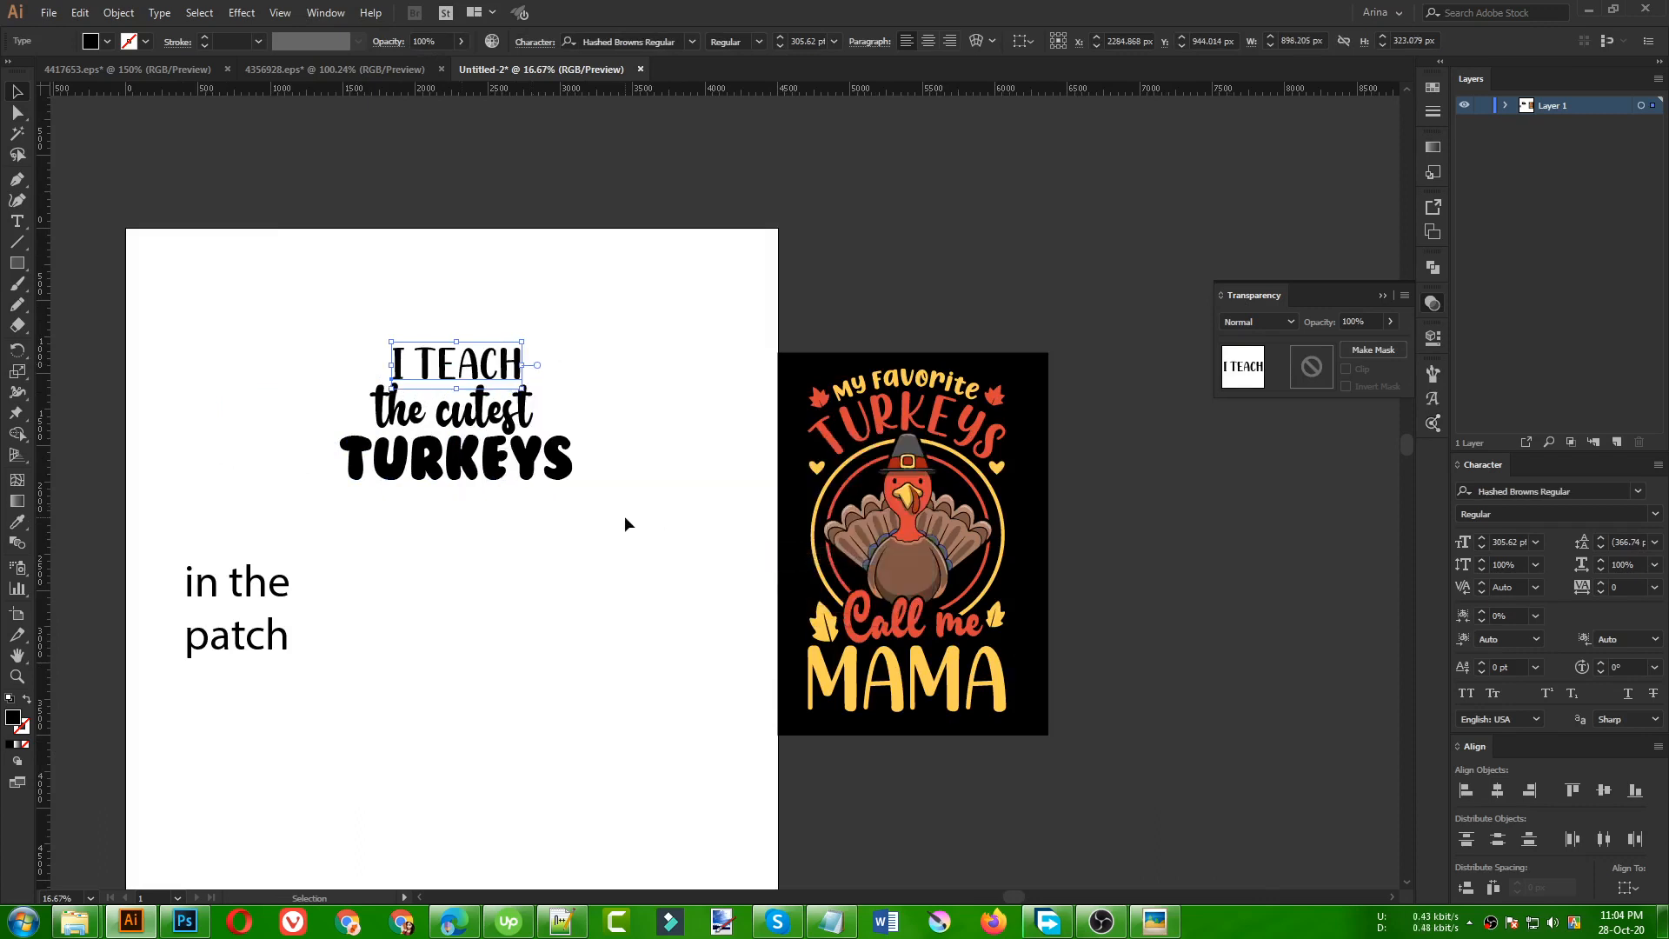
click(624, 43)
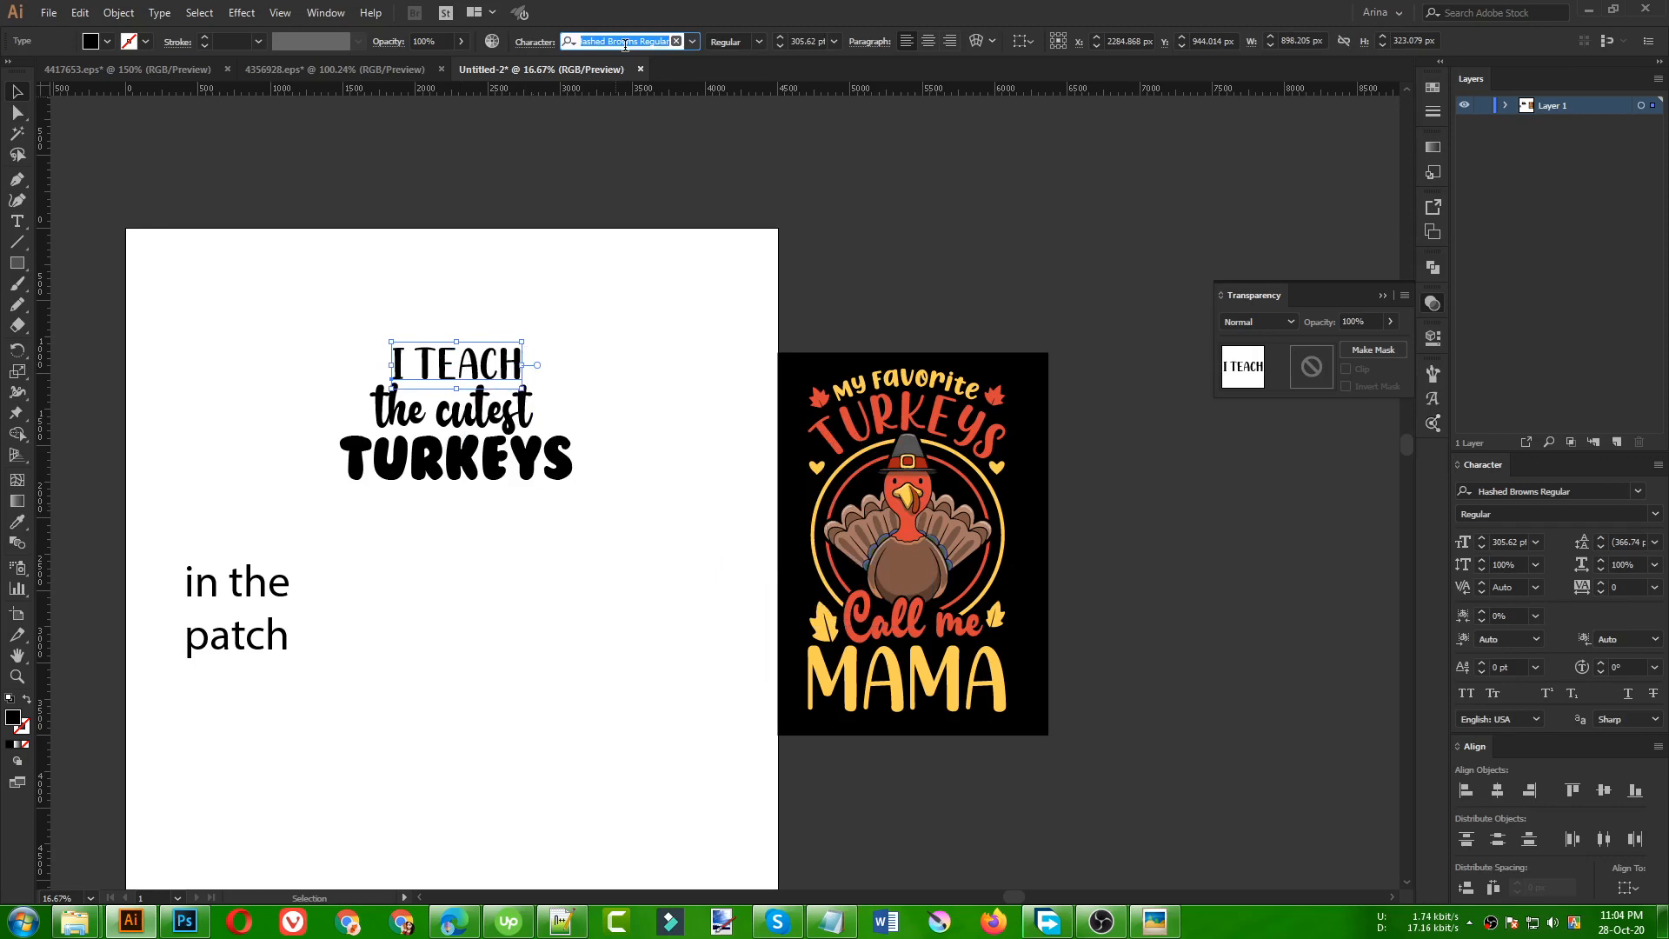
text(lord)
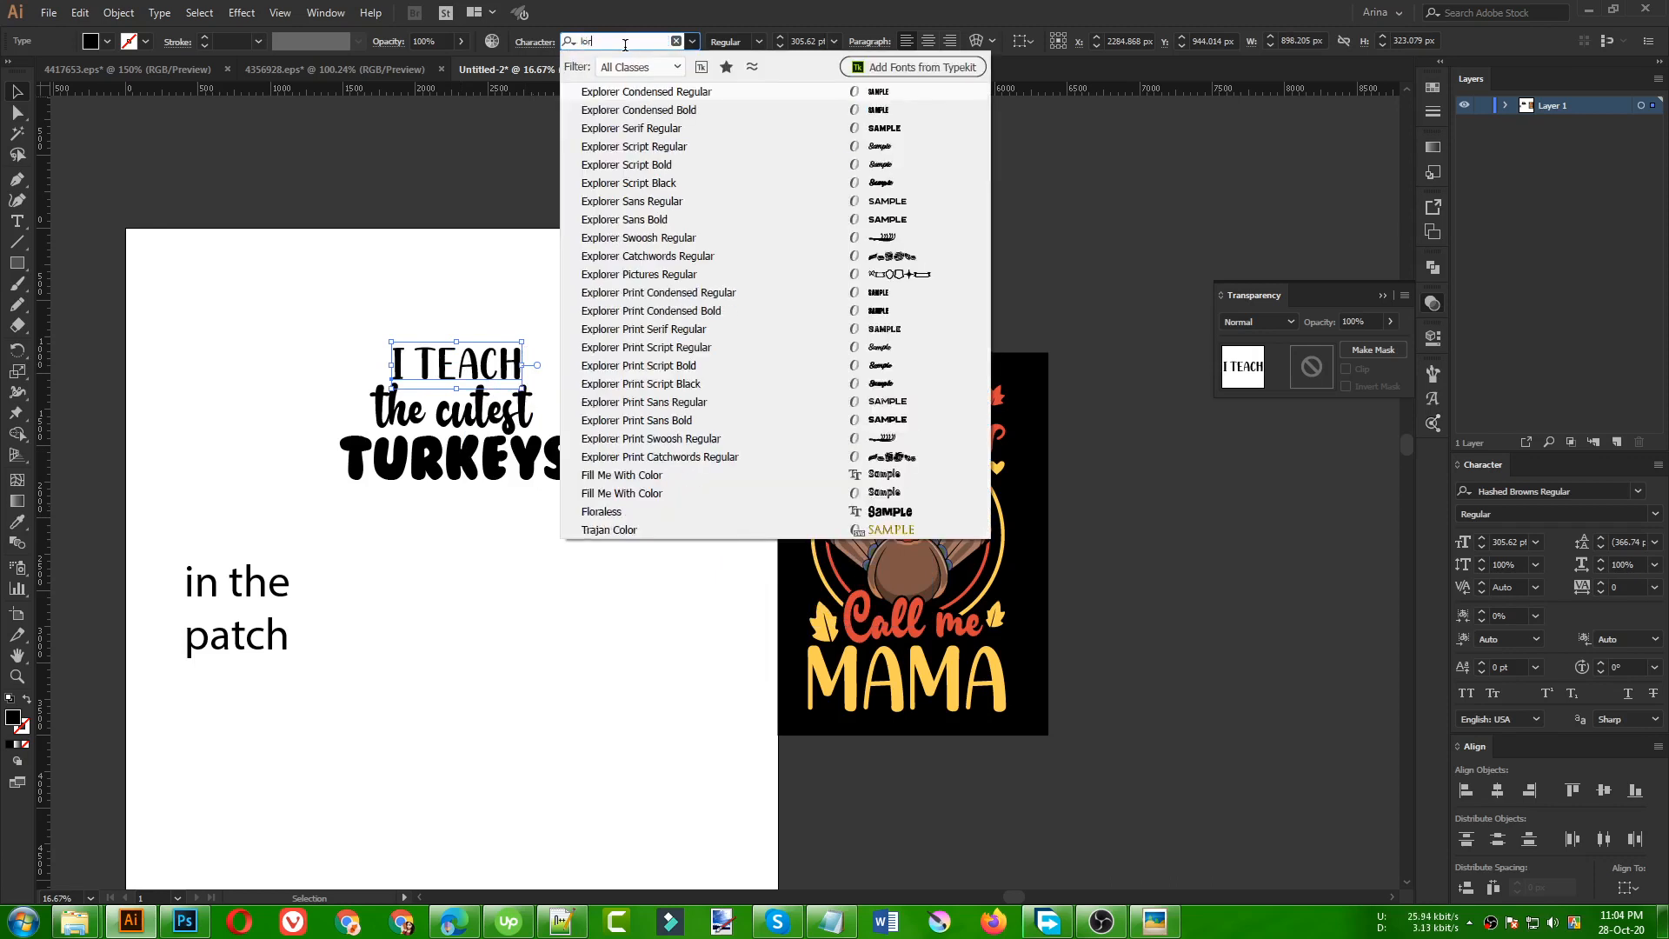
key(BackSpace)
key(BackSpace)
key(BackSpace)
key(BackSpace)
text(b)
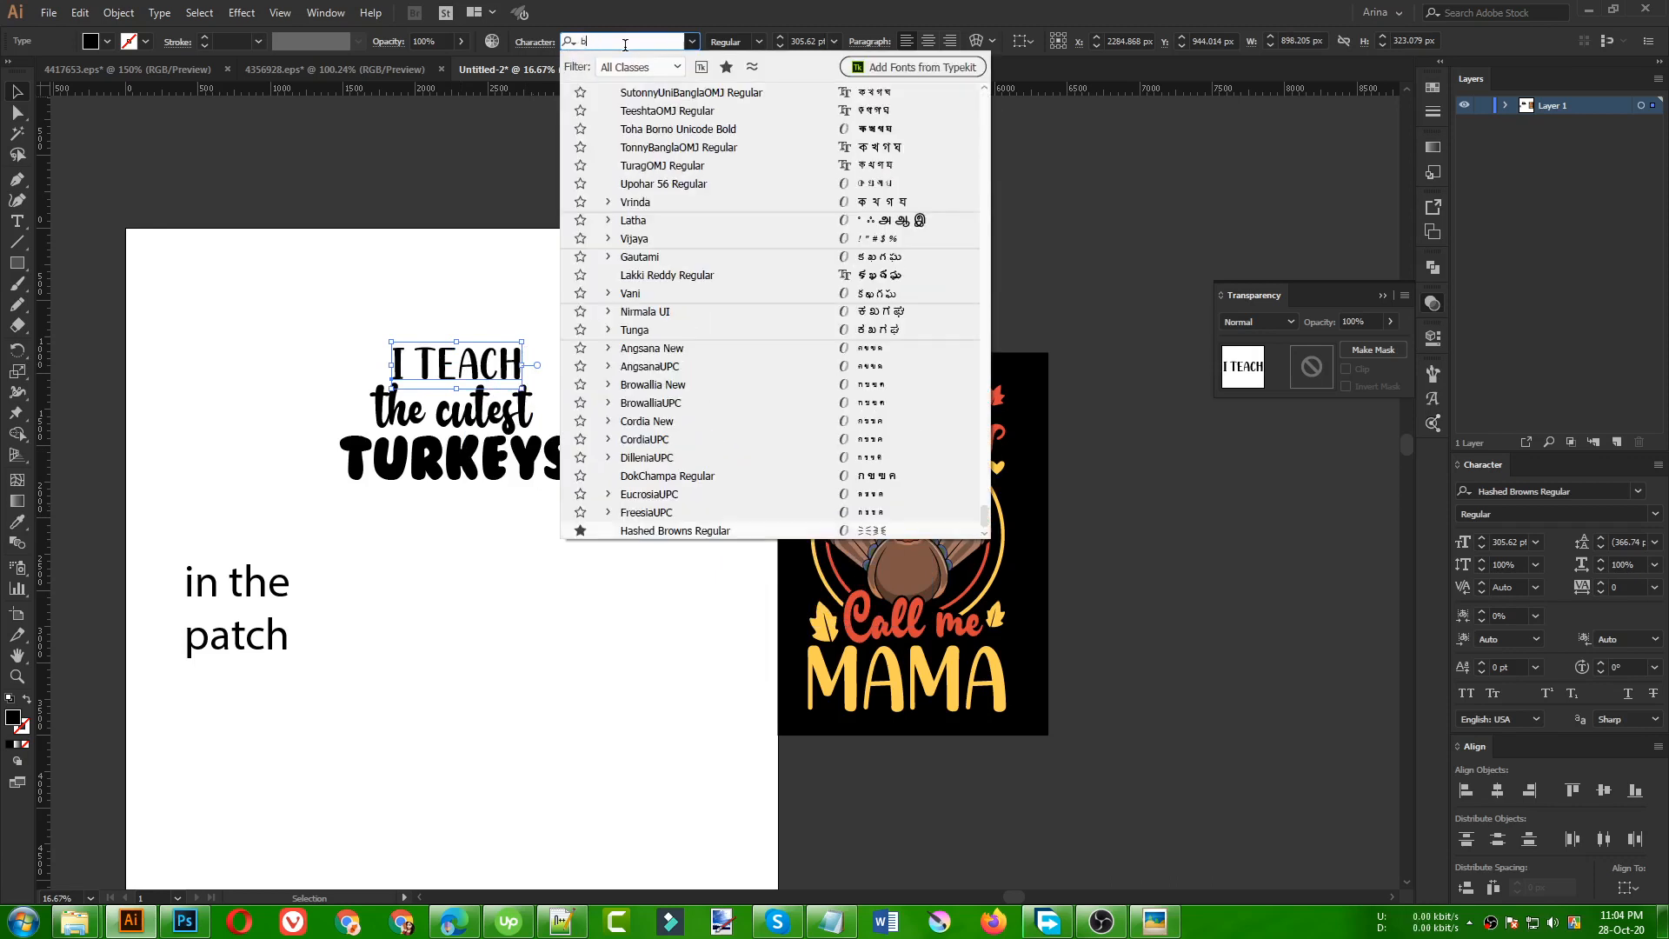
text(olt)
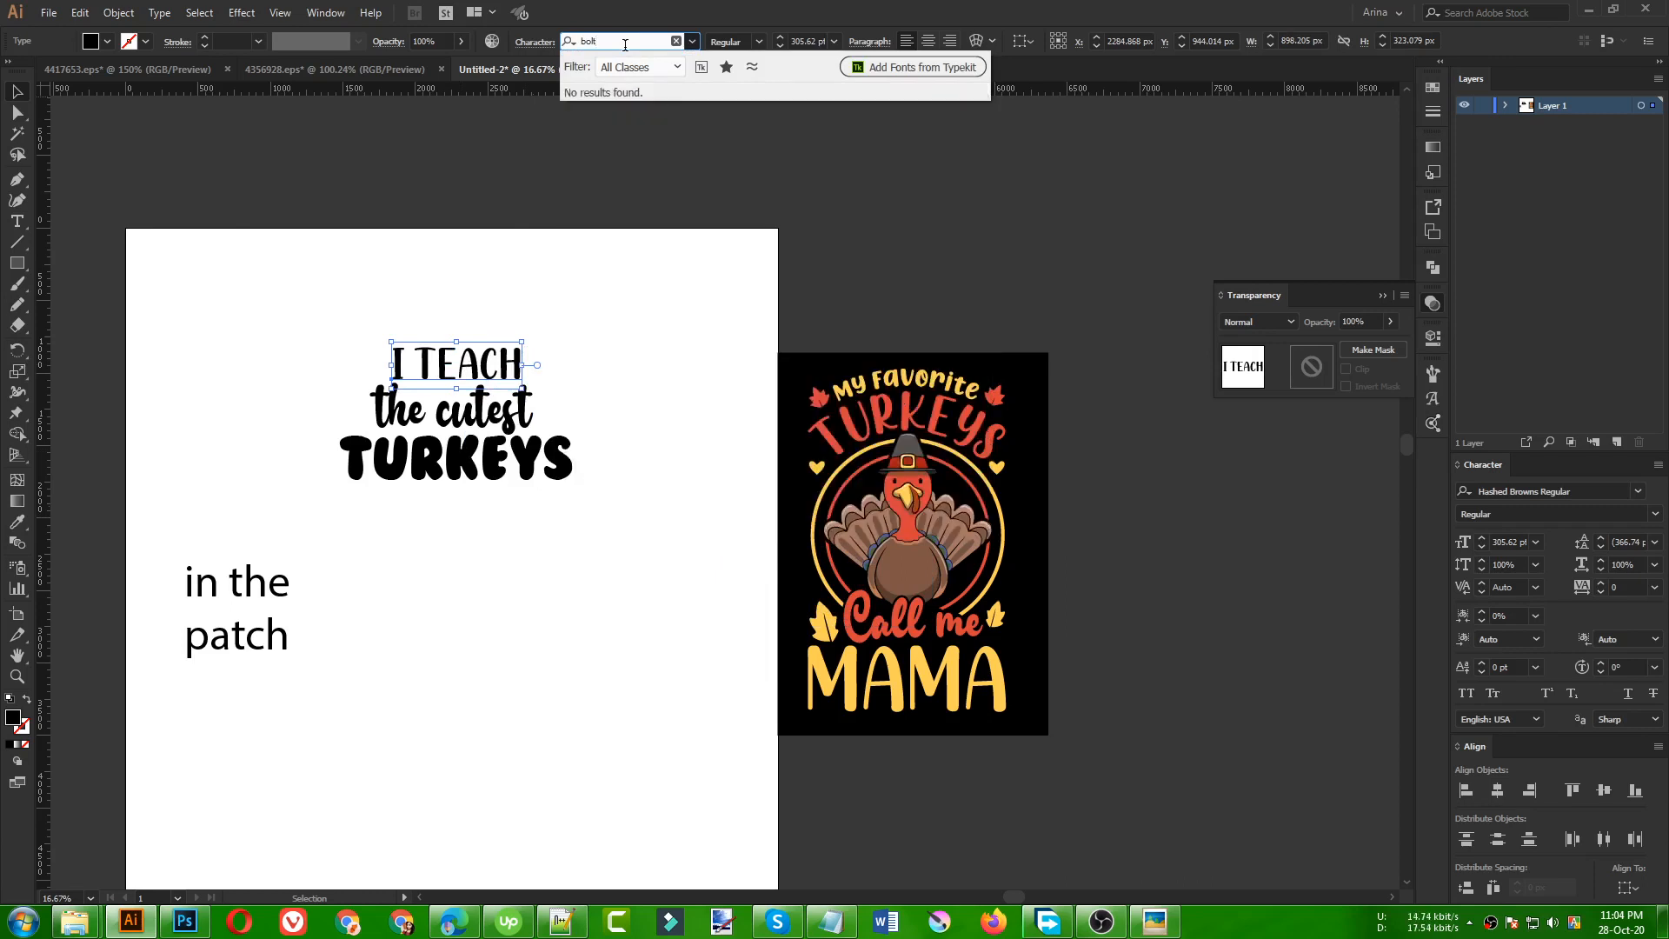
key(BackSpace)
key(BackSpace)
key(BackSpace)
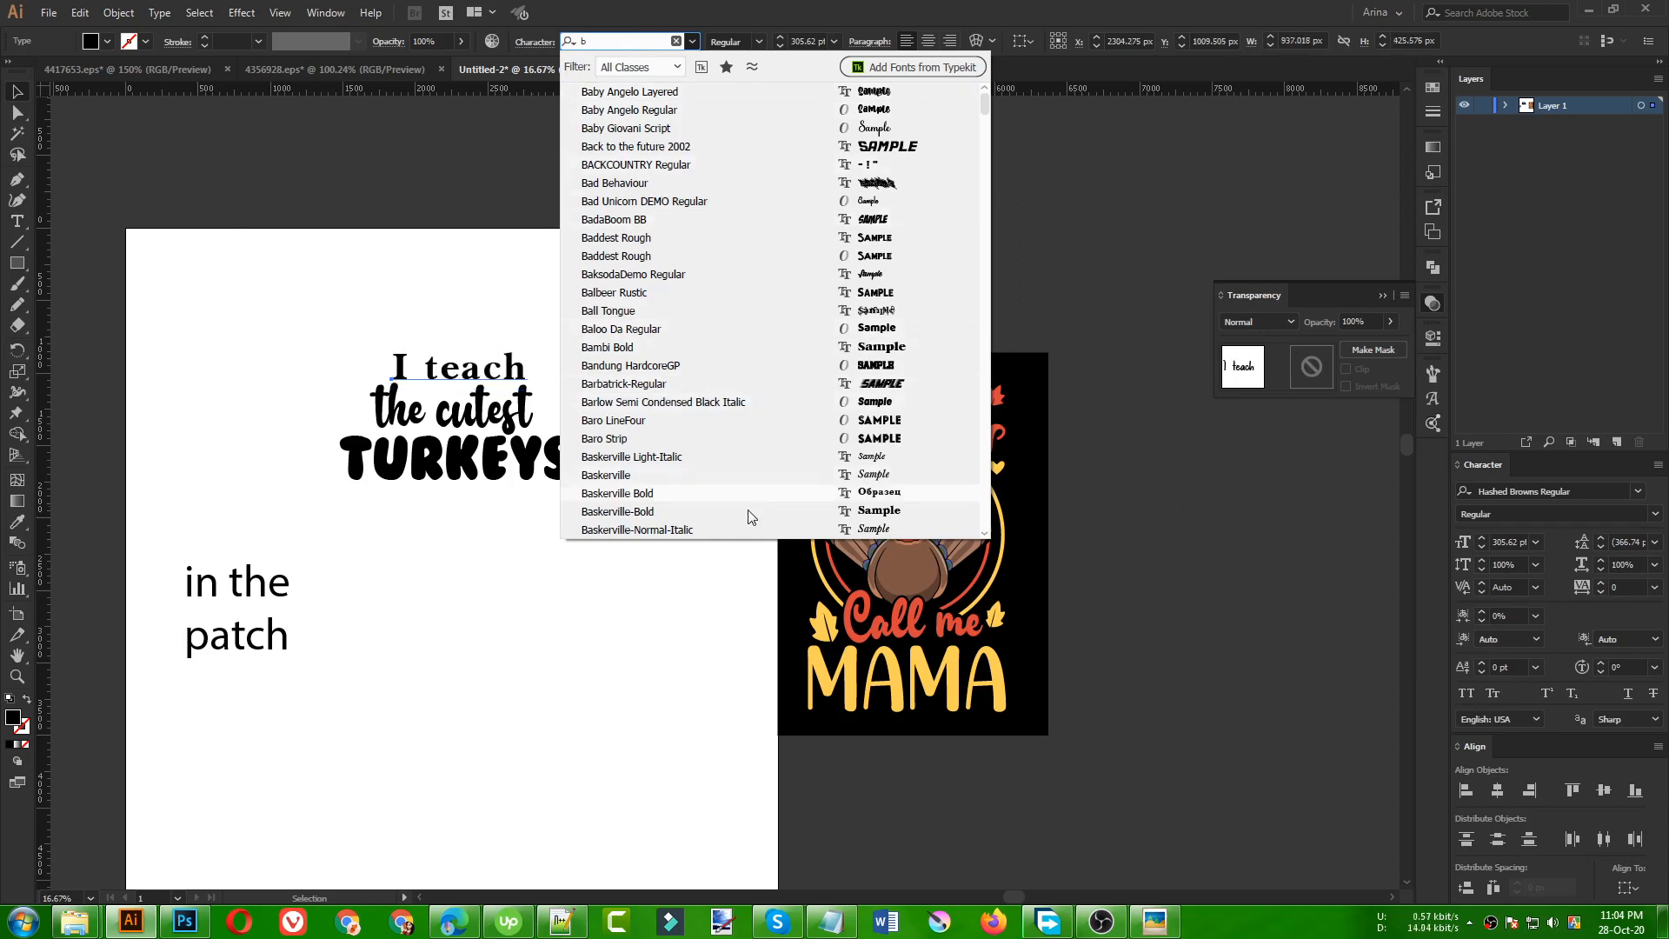
click(735, 529)
click(682, 627)
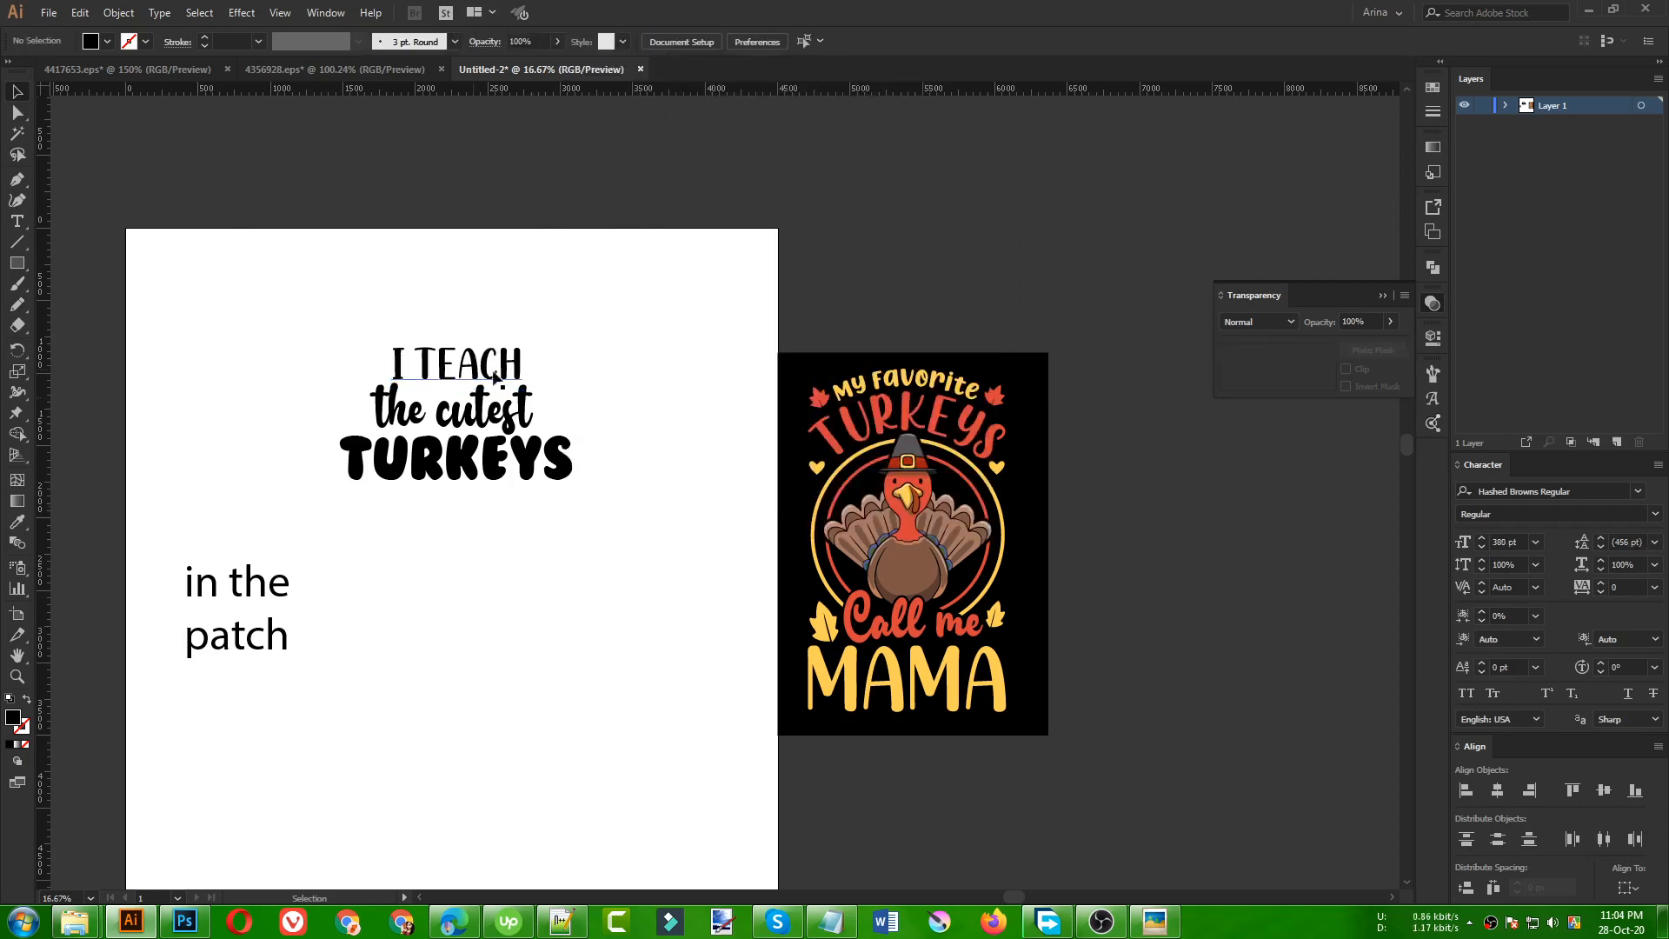
- Shrink the "I TEACH" line to about 219 pt, keeping it centred above "the cutest"
click(442, 372)
drag(520, 364, 505, 365)
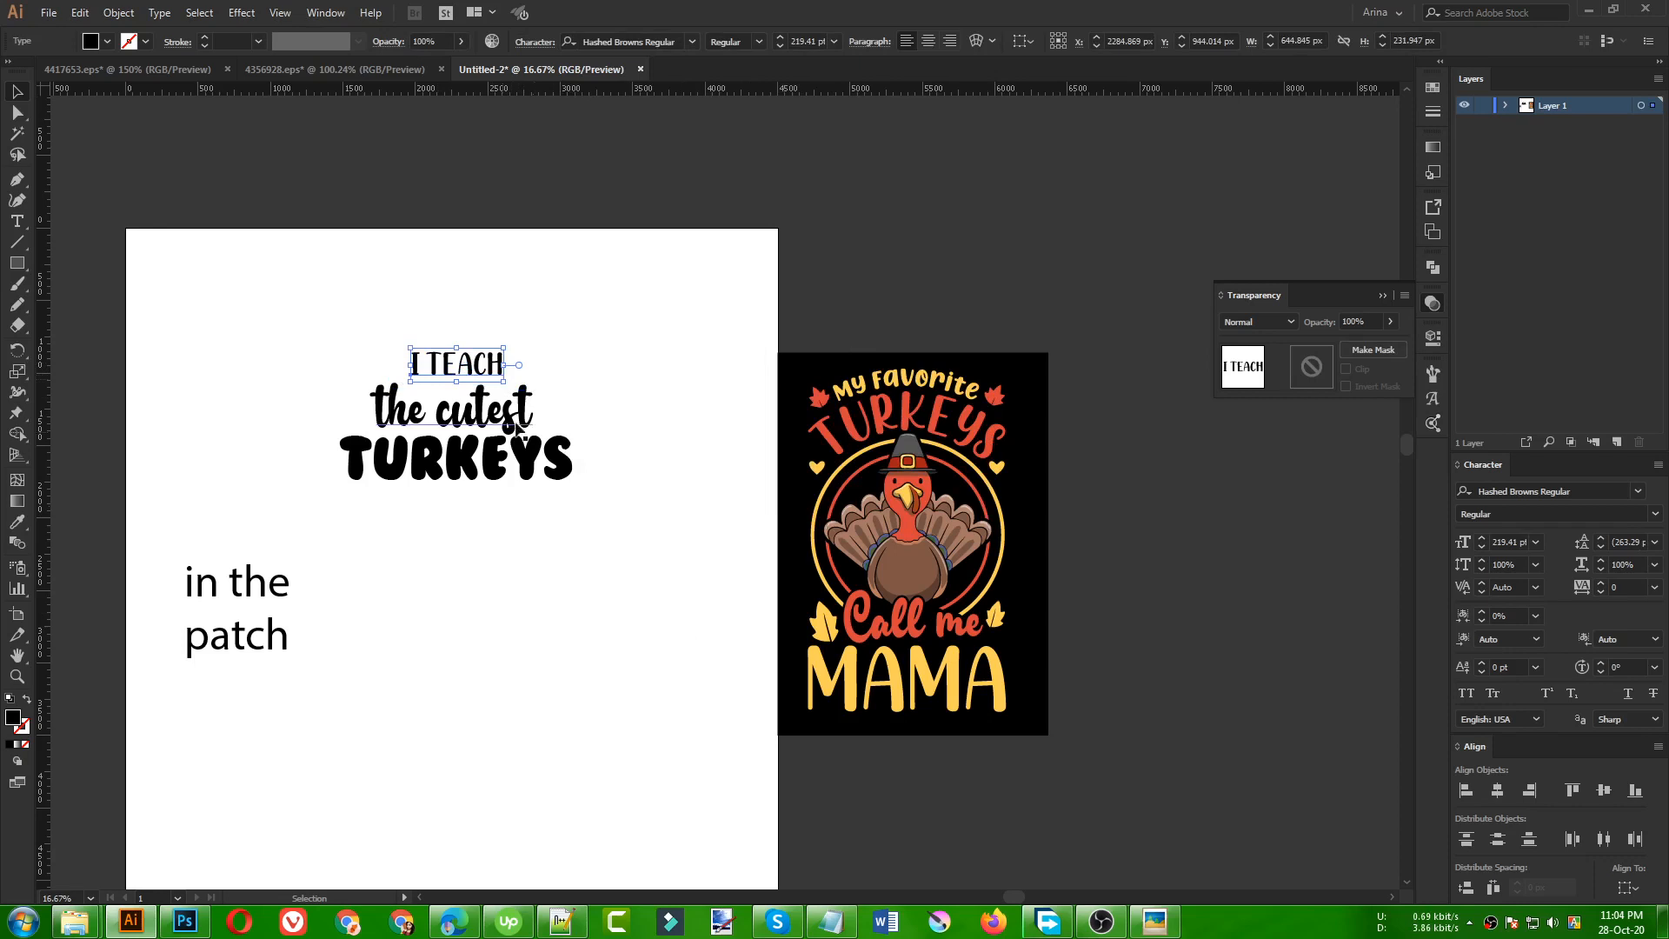
alt+scroll(487, 452, up, 1)
alt+scroll(541, 504, down, 1)
- Move "in the" and "patch" beneath "TURKEYS", copying the "I TEACH" text style to "in the" and "the cutest" style to "patch"
drag(270, 609, 474, 565)
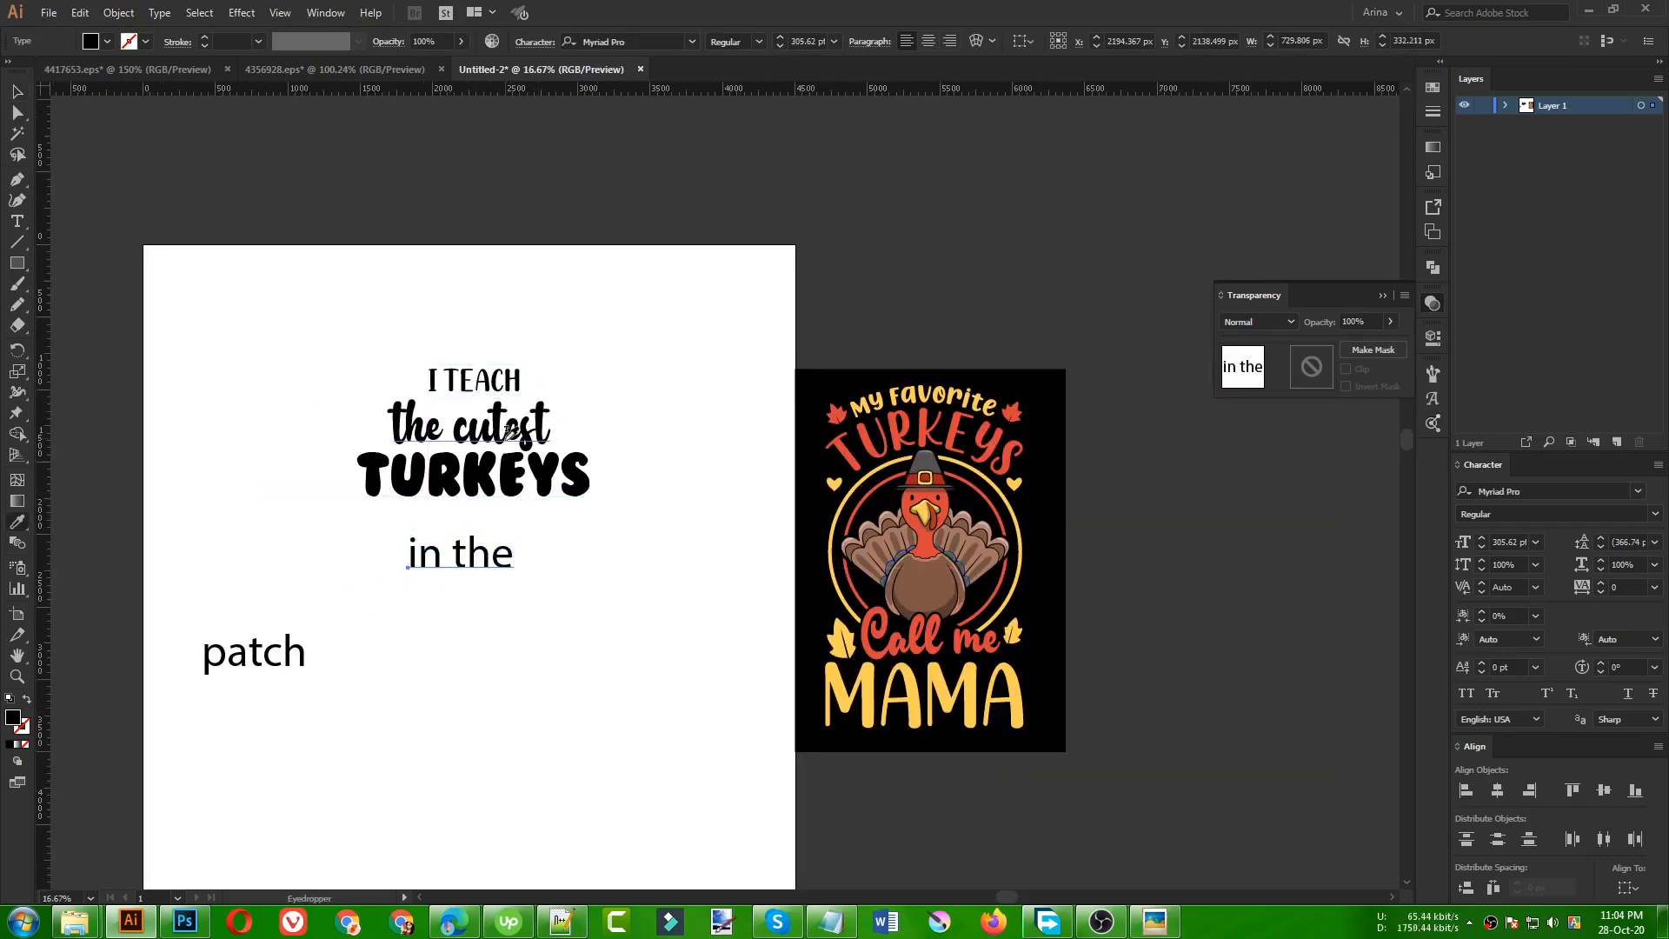
key(i)
click(498, 379)
drag(291, 652, 483, 617)
click(435, 428)
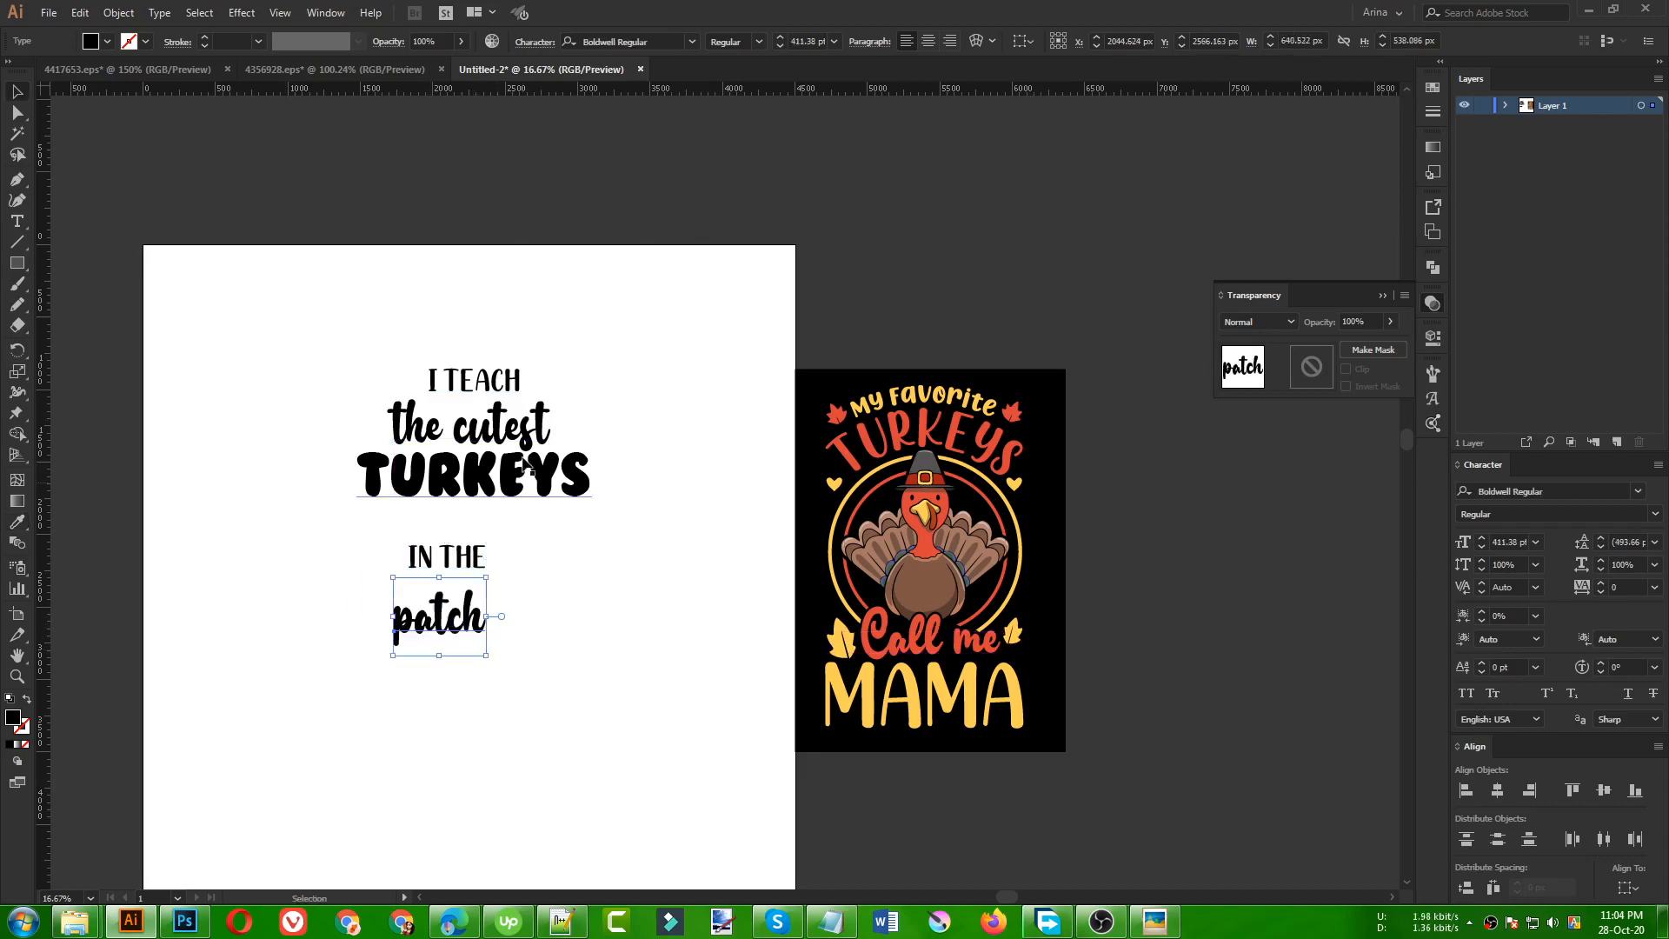
- Capitalise the first letter of "patch" so the word reads "Patch"
key(v)
key(t)
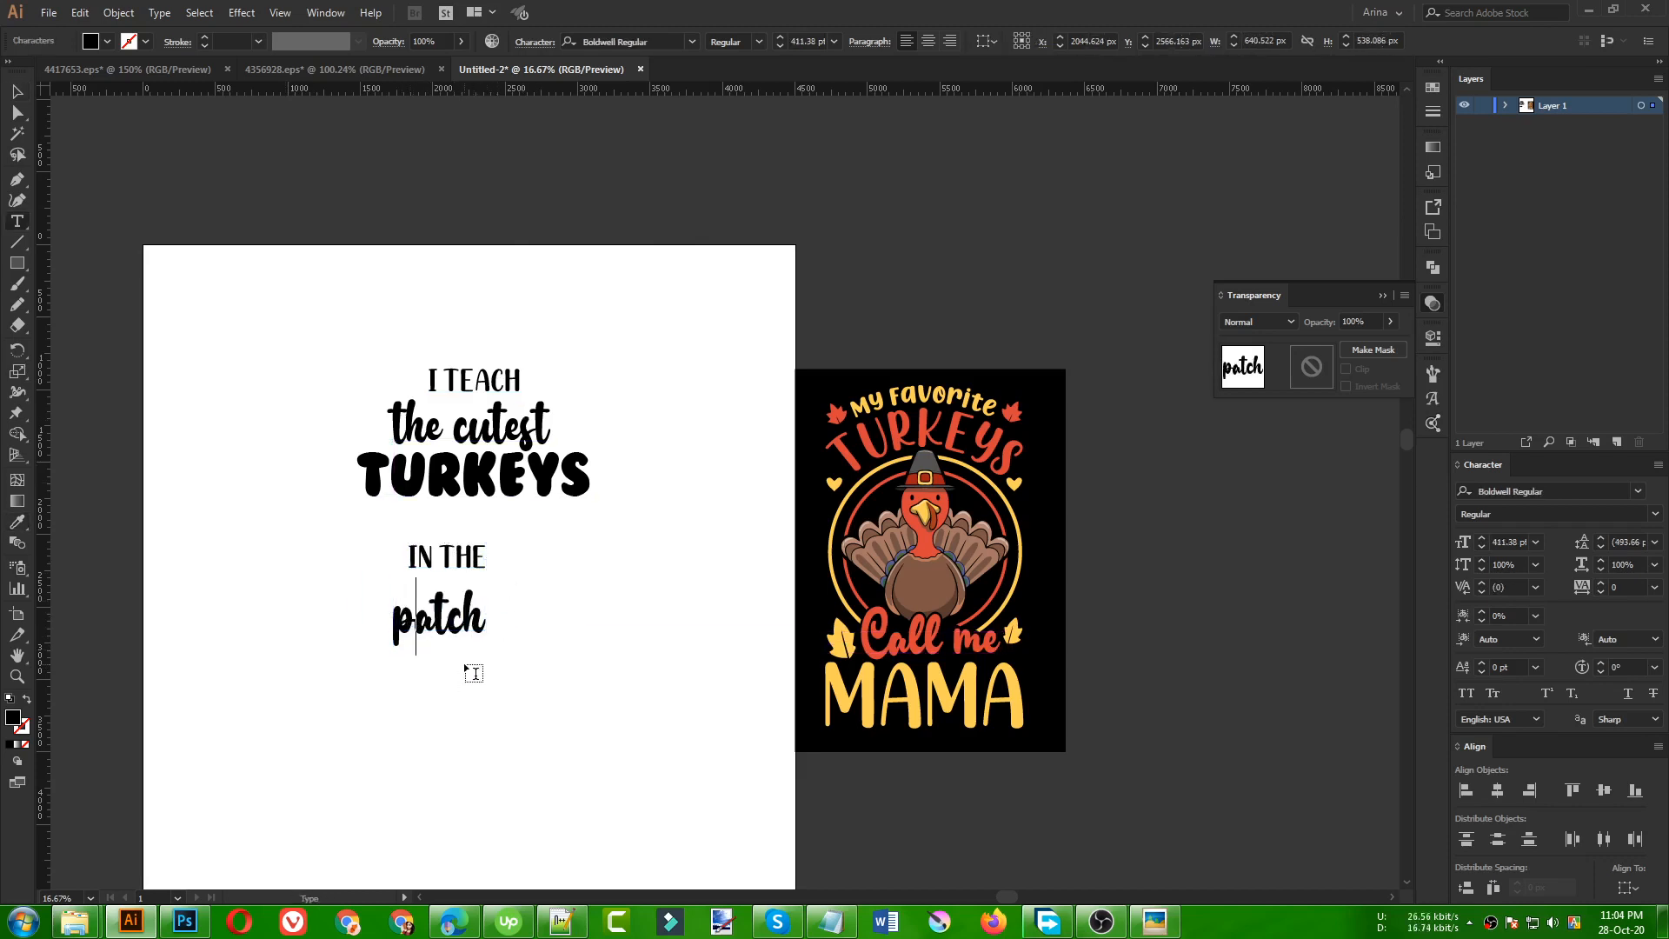
key(BackSpace)
text(P)
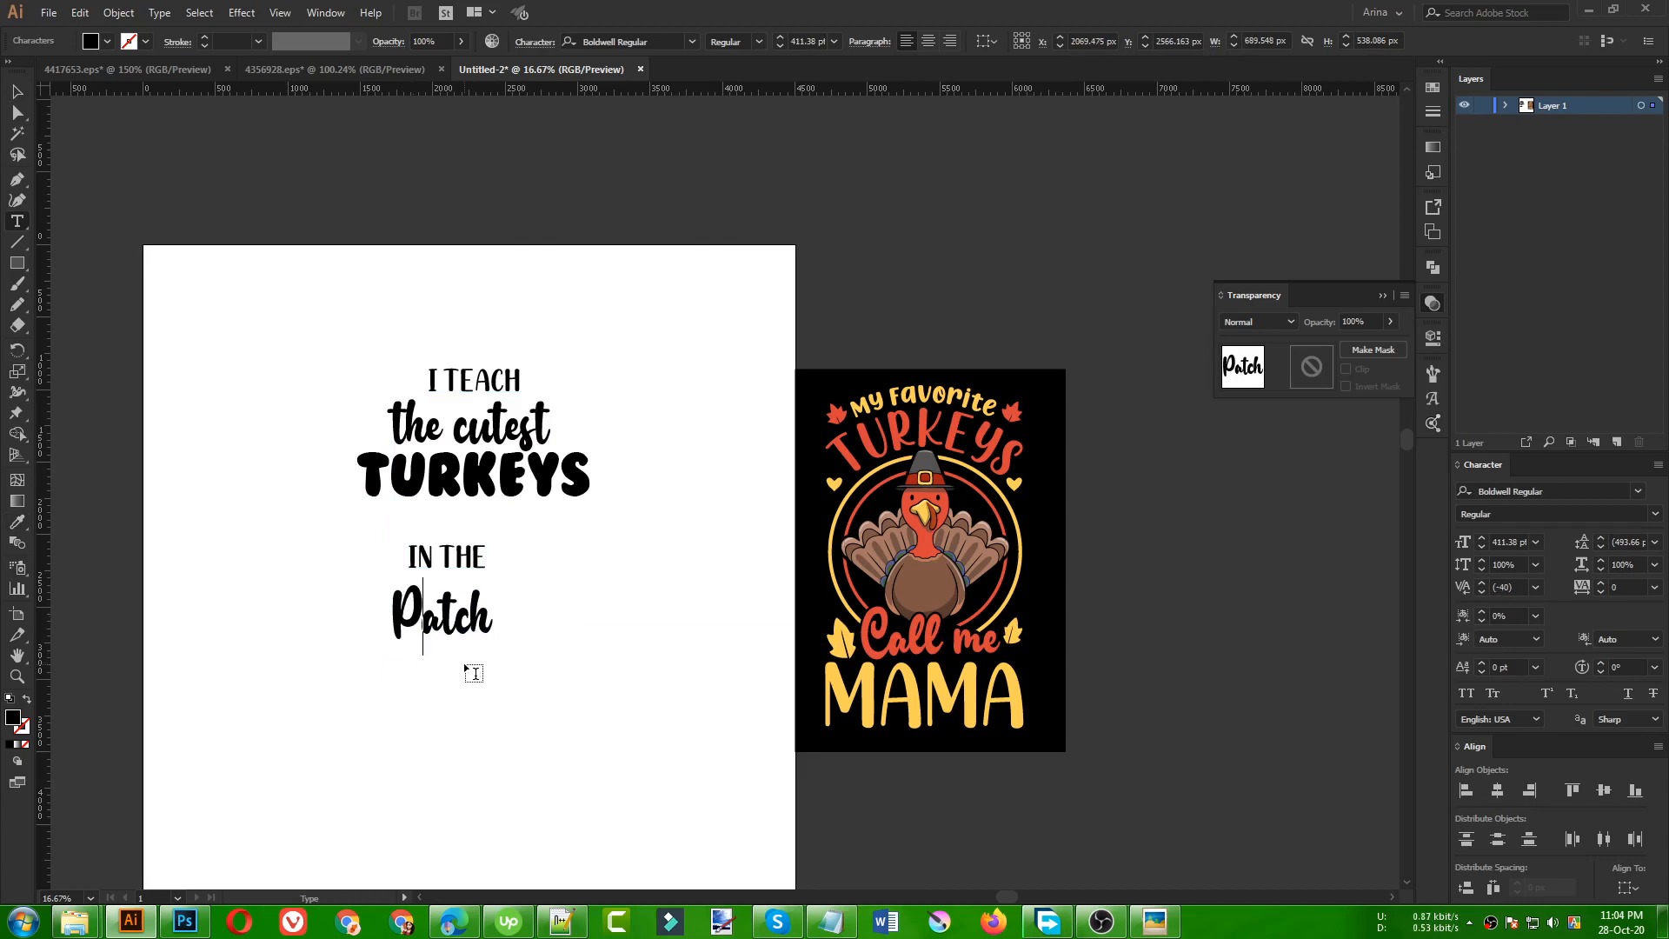
key(Escape)
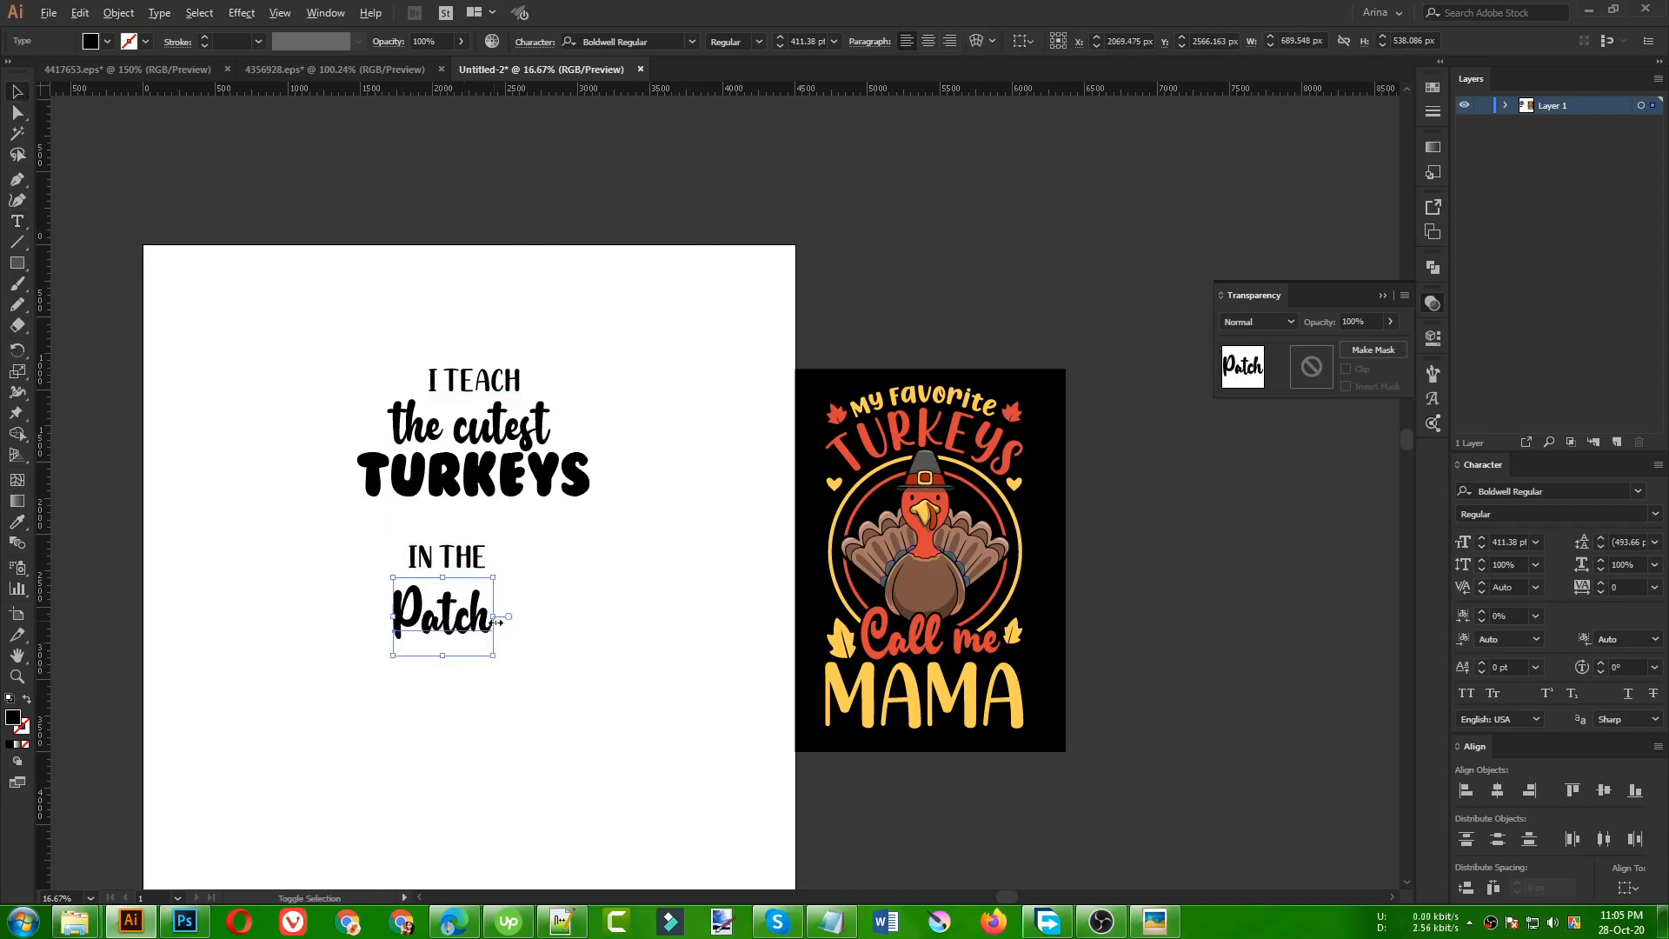
- Enlarge "Patch" to about 813.5 pt and move it down to leave a gap below "IN THE"
mouse_move(500, 623)
mouse_down()
mouse_move(542, 622)
mouse_move(516, 618)
mouse_up()
key(shift+t)
click(551, 632)
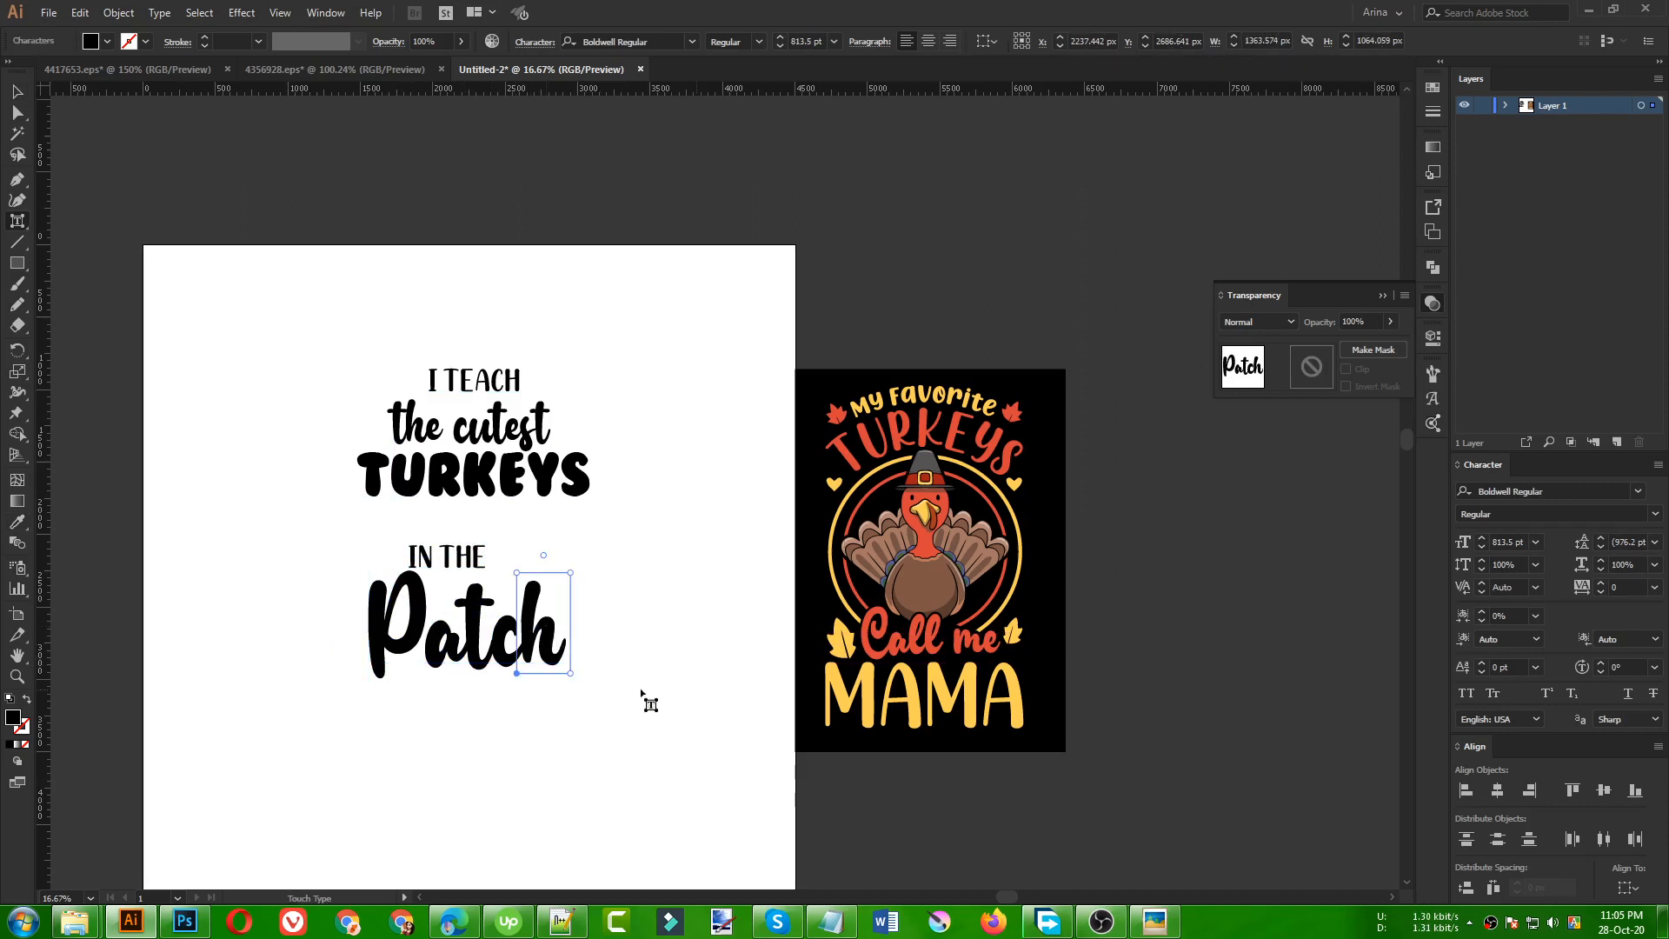
key(v)
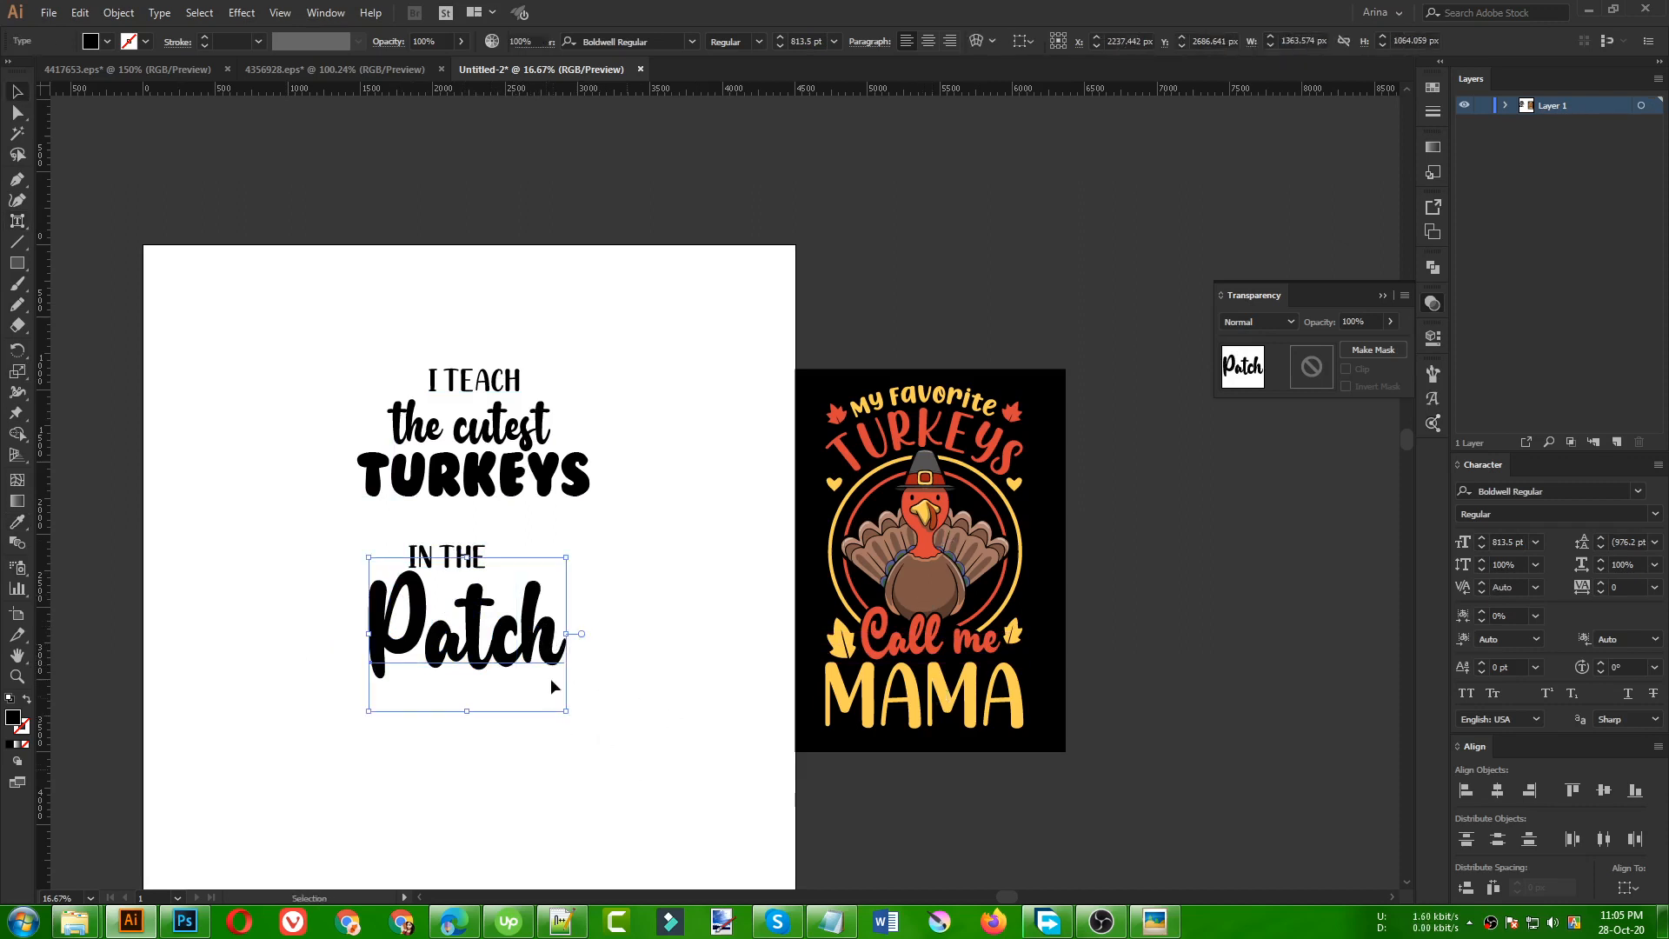
click(551, 686)
drag(510, 646, 511, 675)
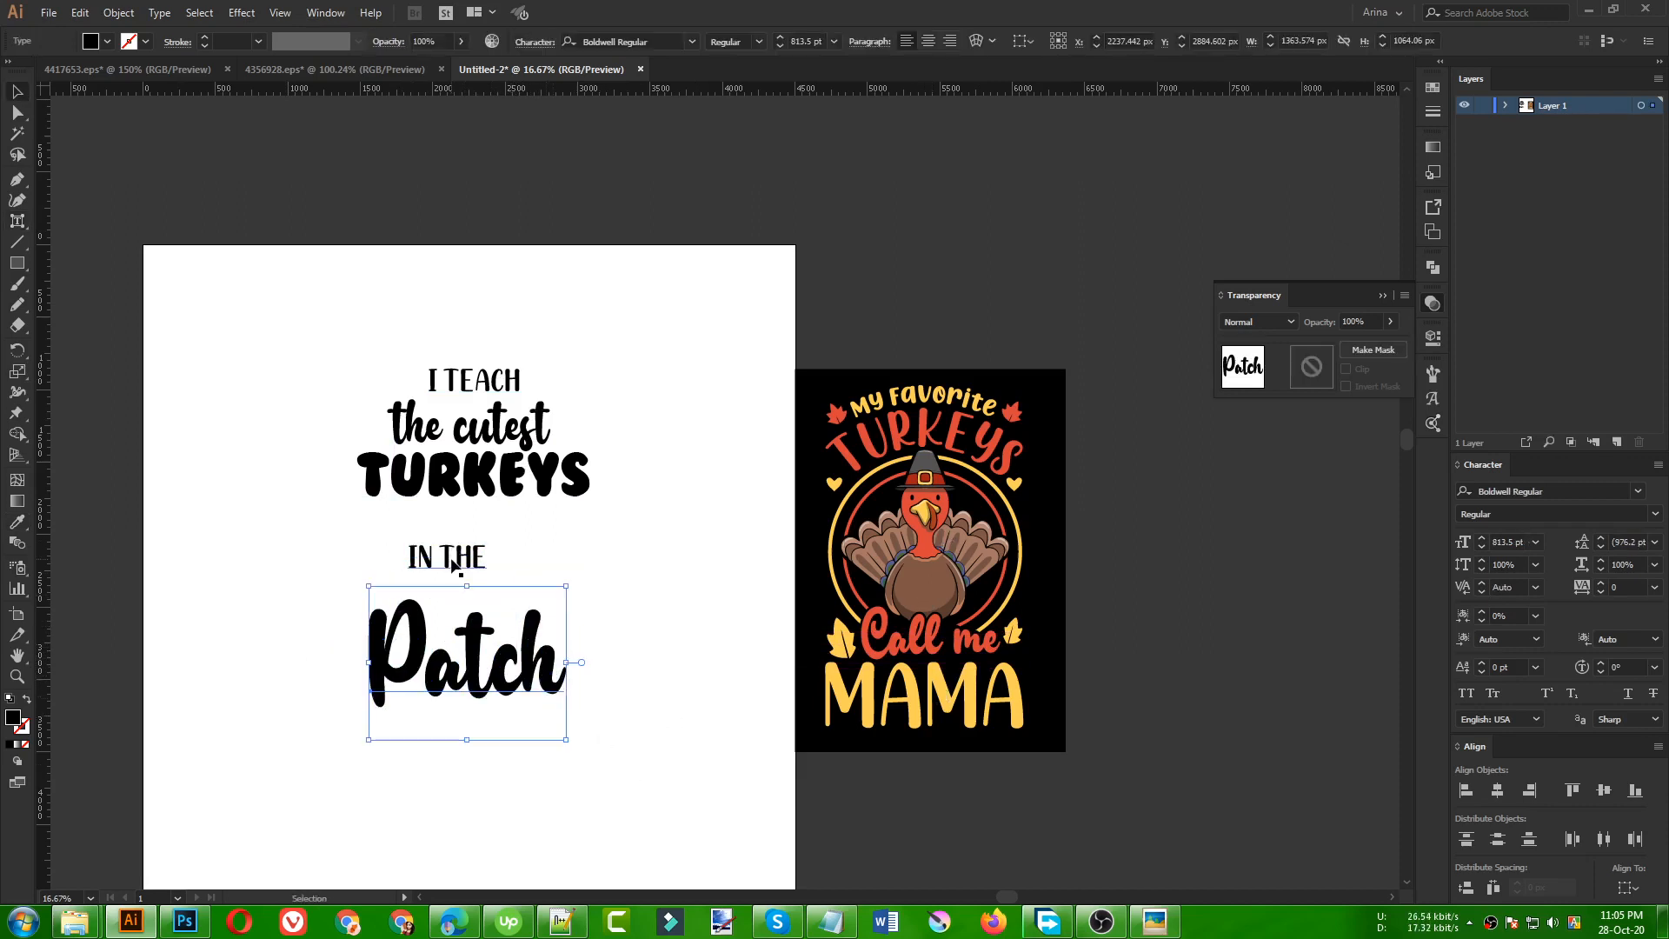
- Move "IN THE" up directly beneath "TURKEYS" and centre all the text lines horizontally on each other
drag(451, 563, 470, 524)
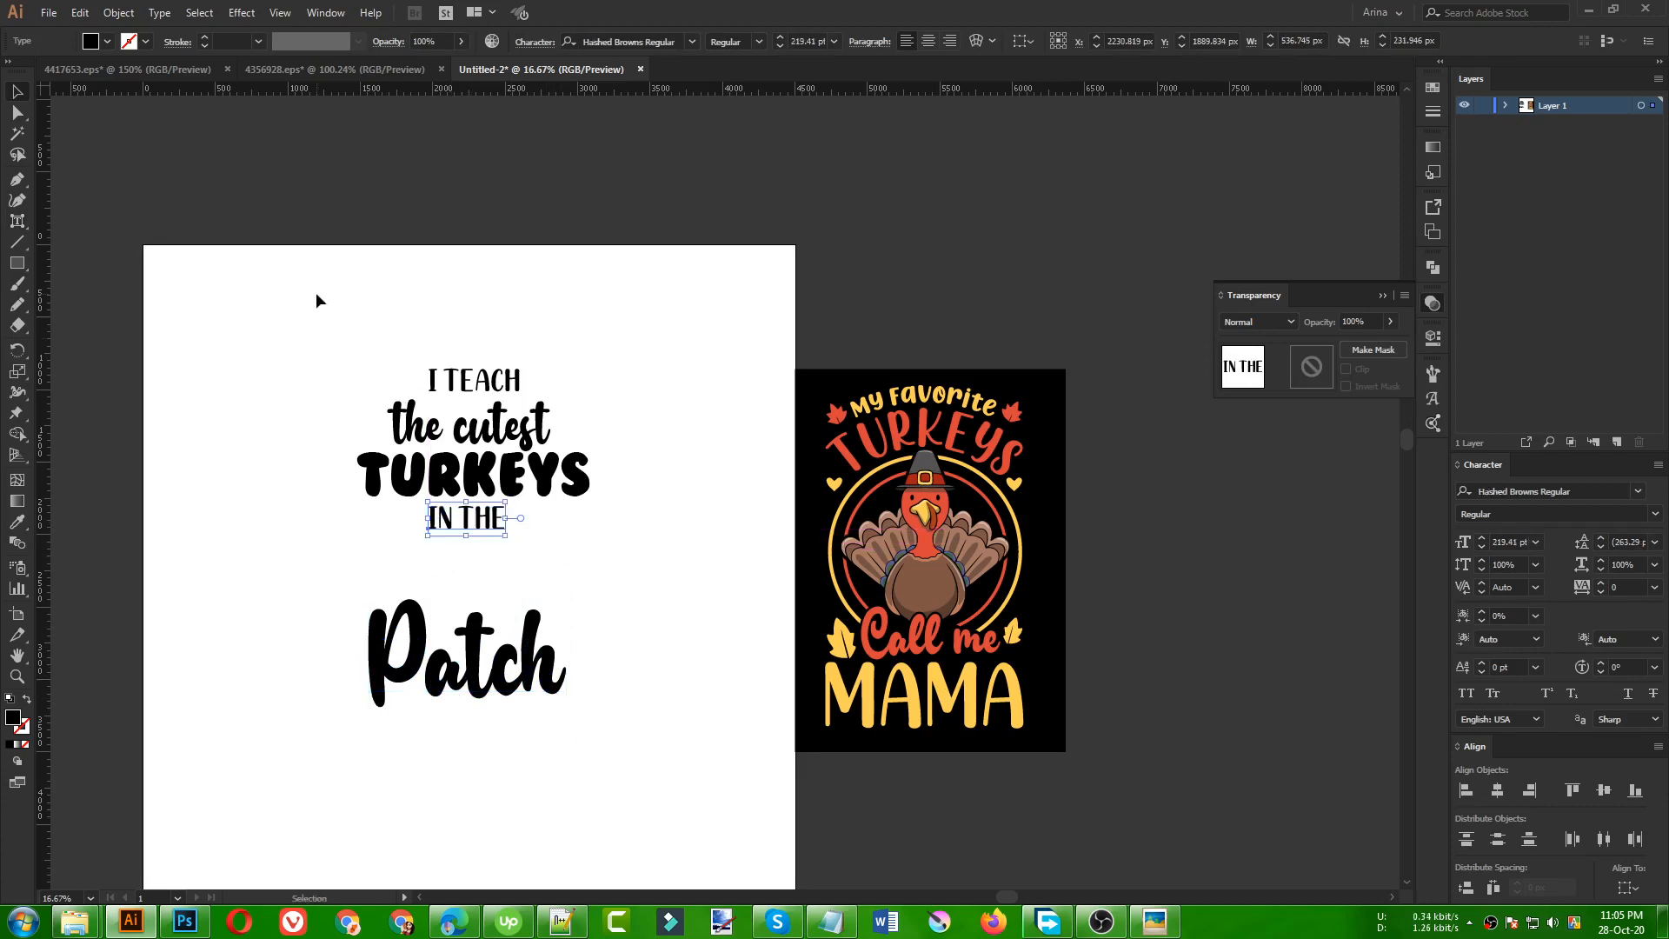
drag(317, 298, 656, 716)
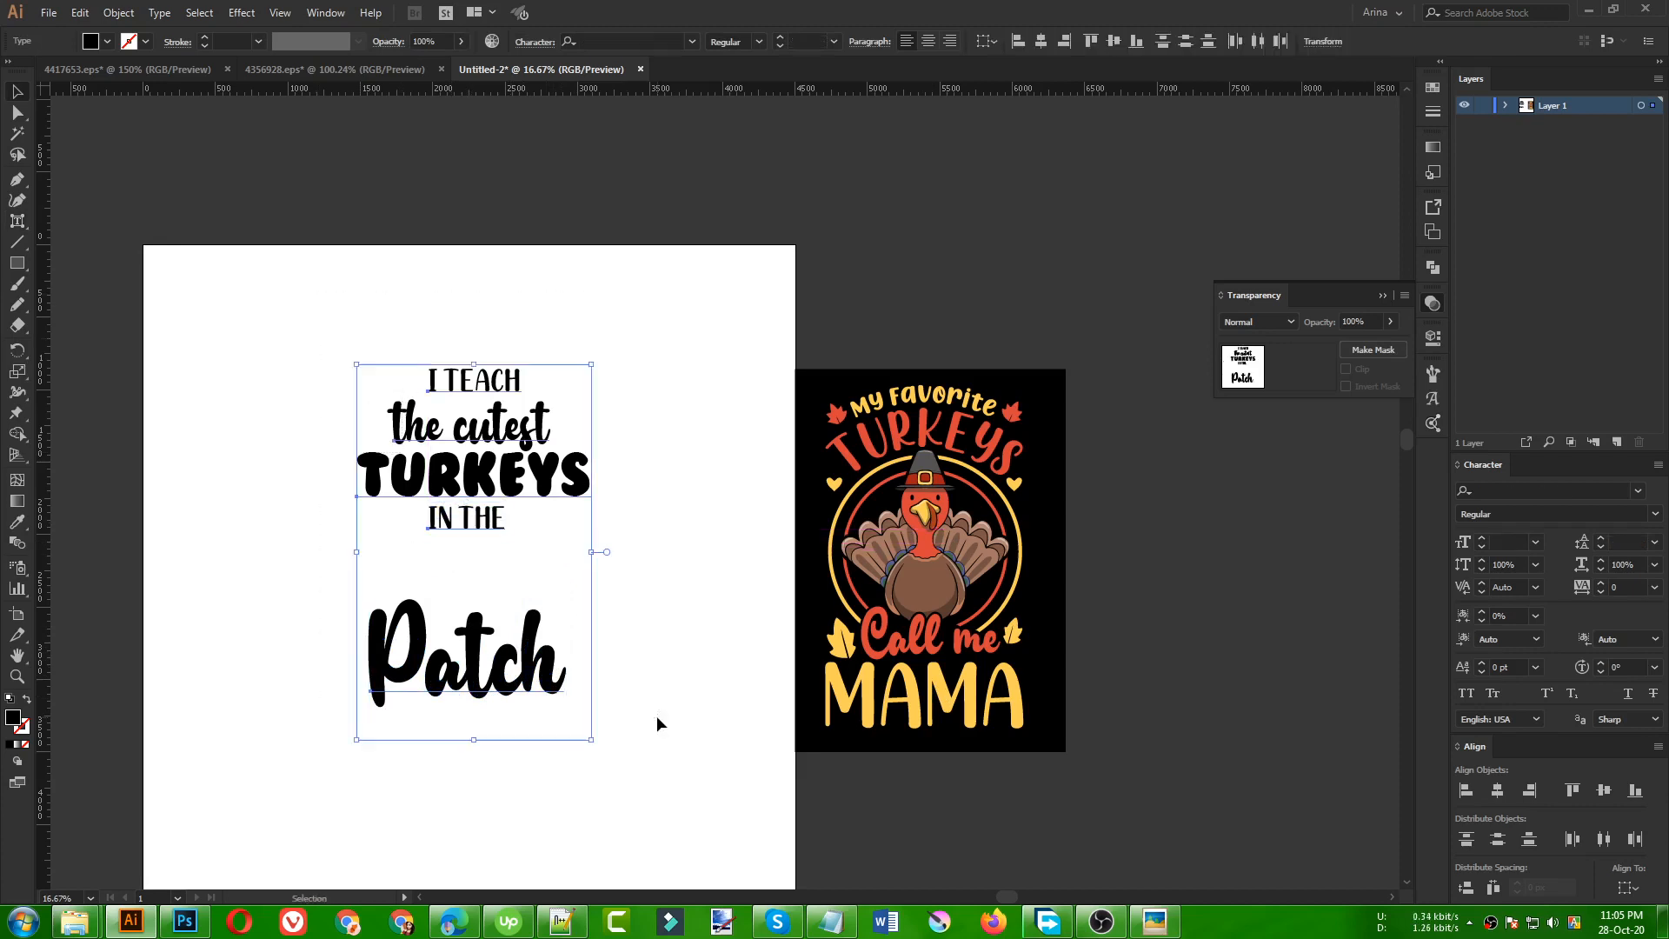
click(1040, 41)
click(509, 283)
- Shrink "I TEACH" to about 145 pt and tuck it between the tall letters of "the cutest"
key(ctrl+equal)
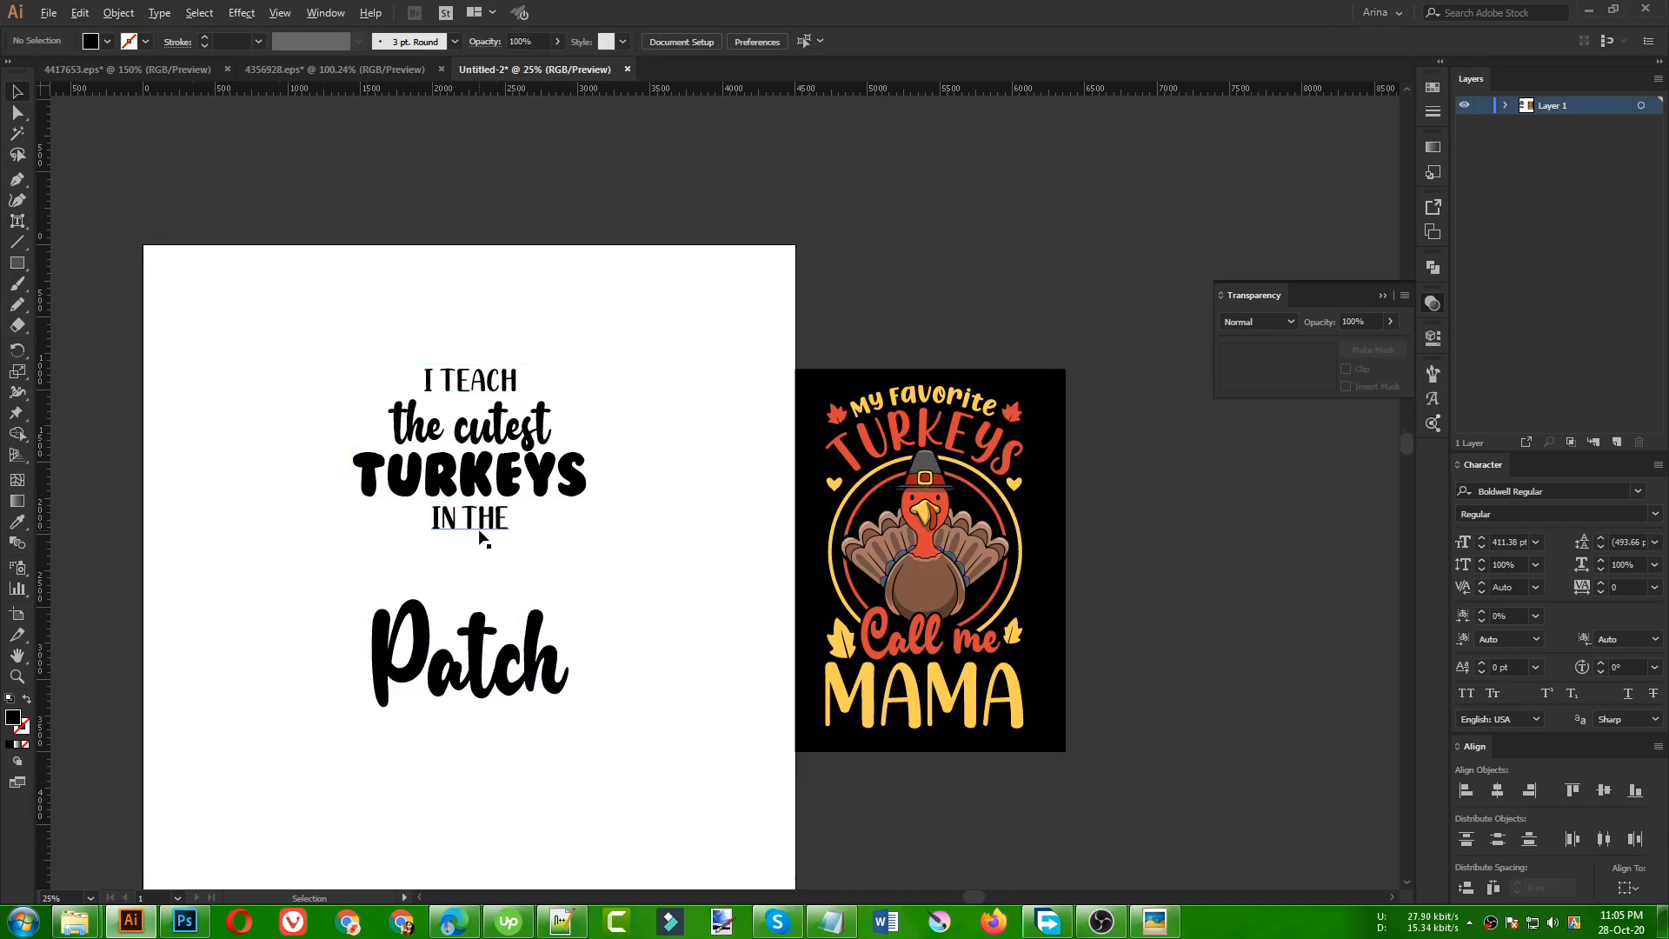
click(439, 311)
scroll(449, 343, up, 1)
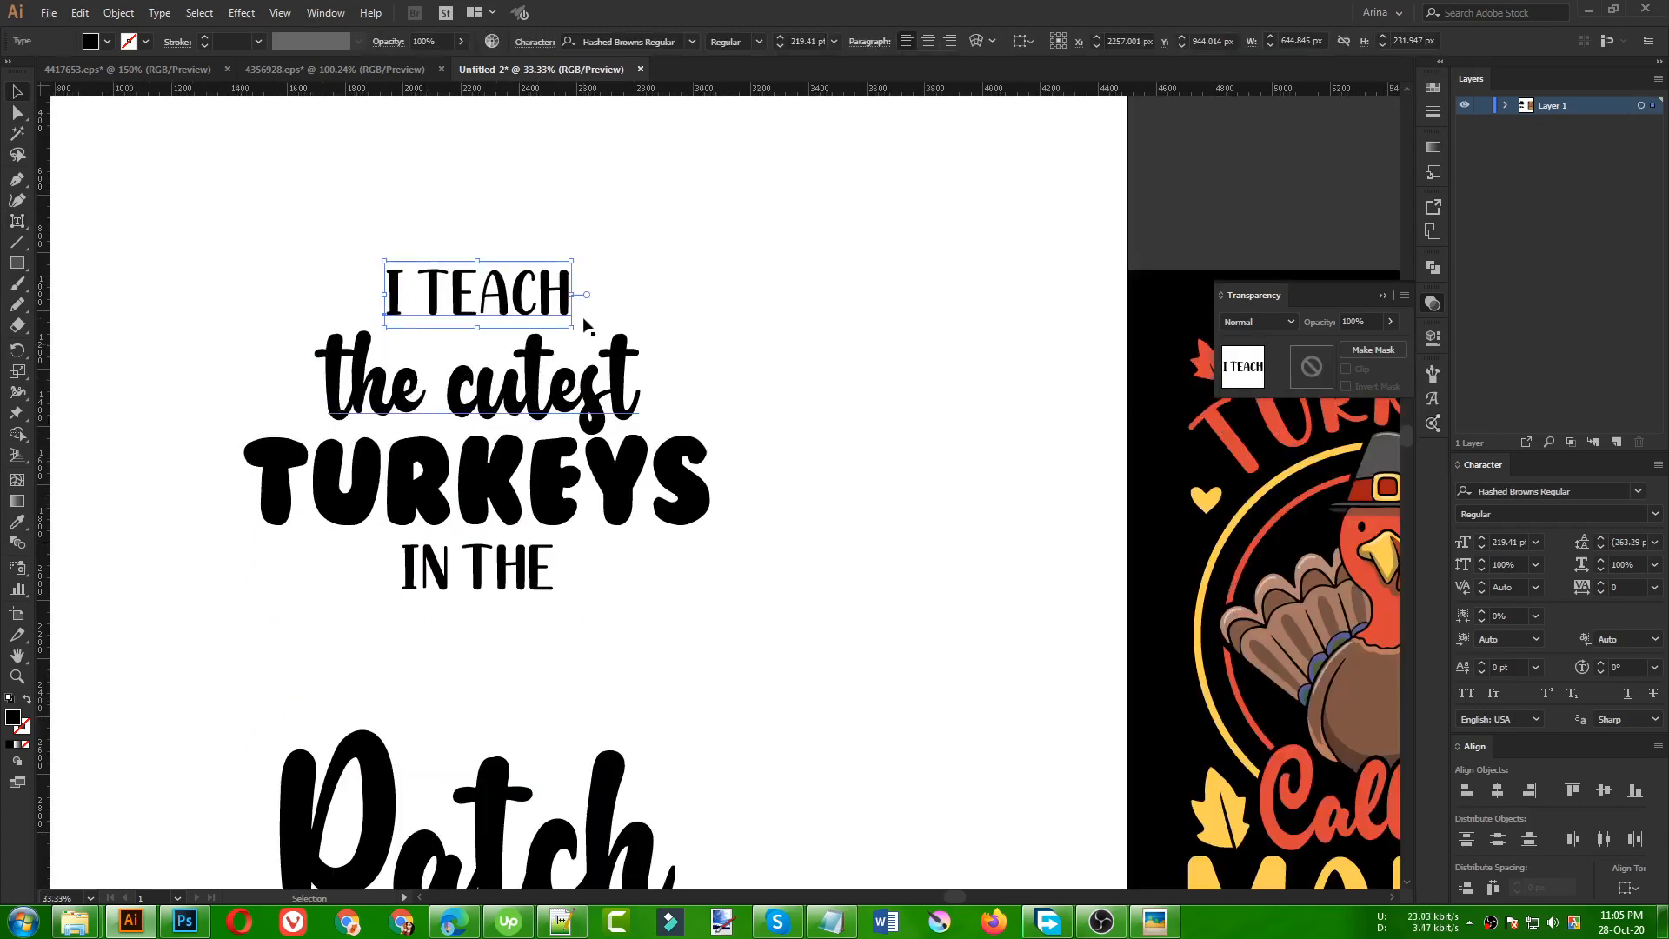
drag(571, 295, 476, 346)
drag(470, 348, 510, 338)
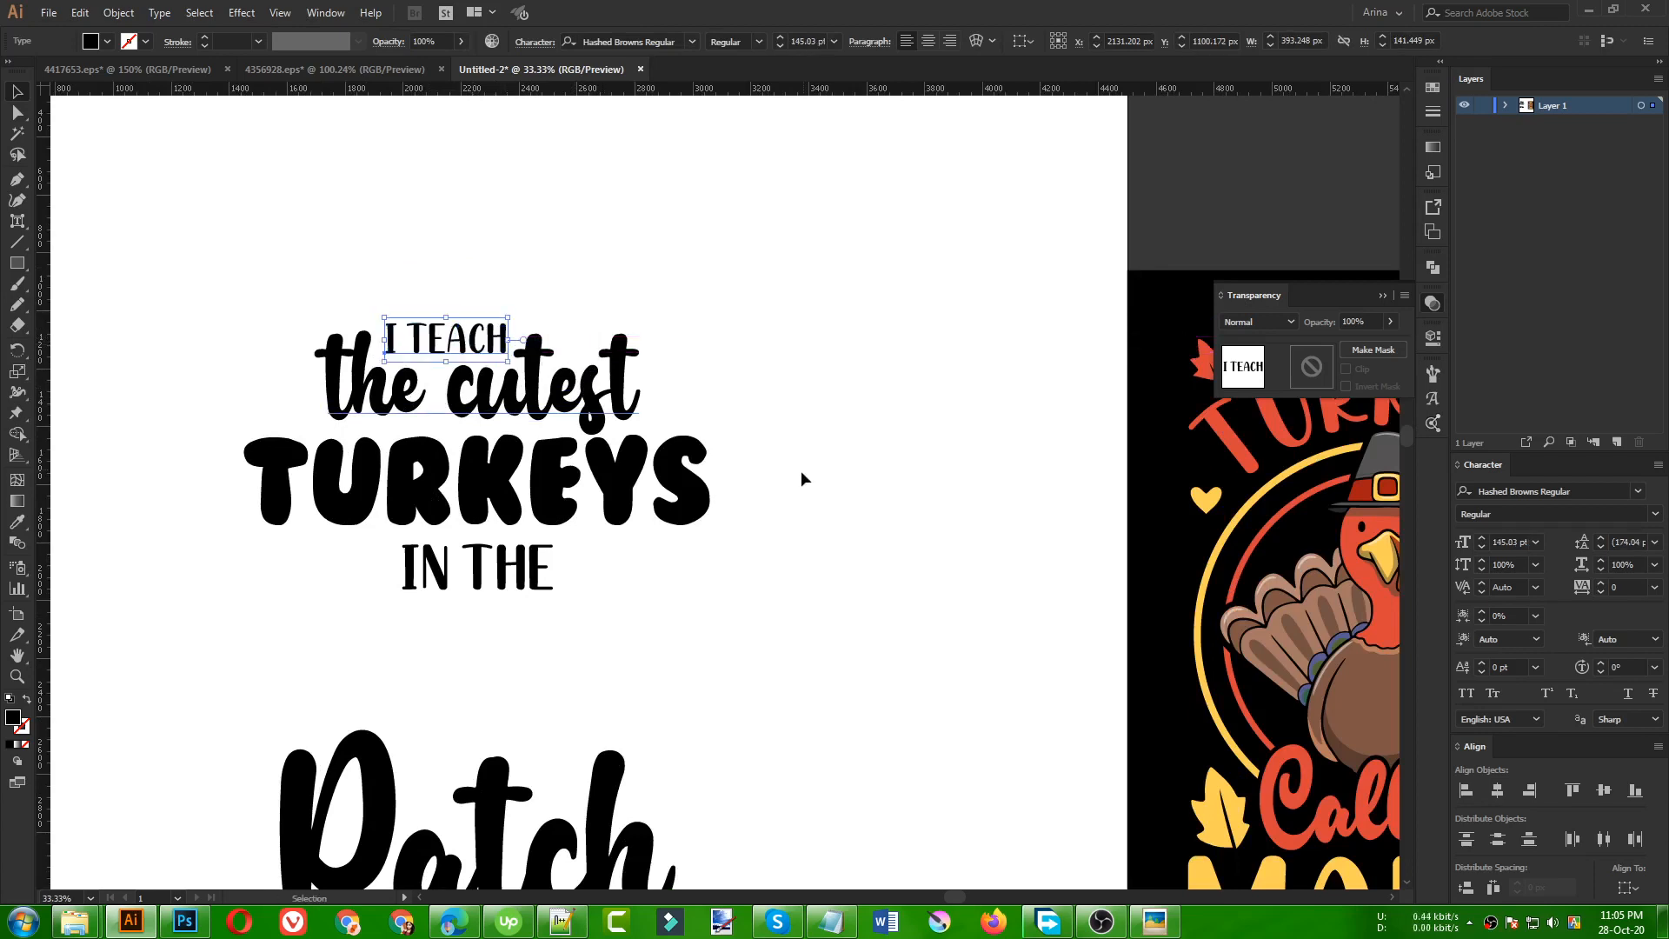
scroll(546, 573, down, 1)
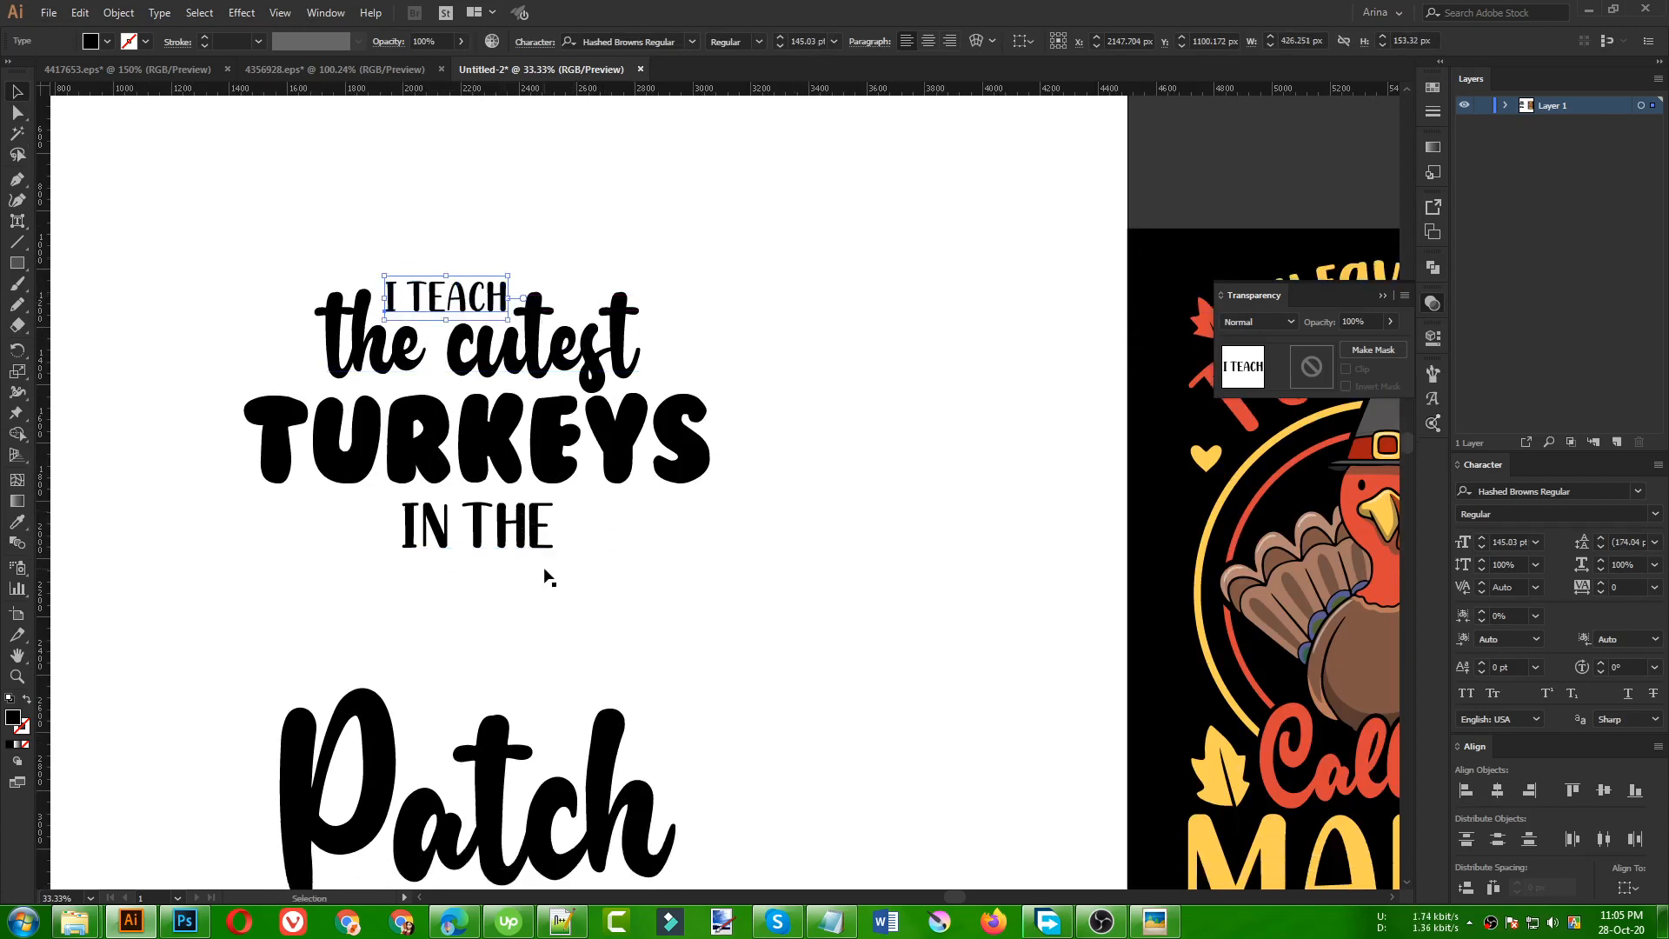
- Nudge "TURKEYS" down slightly below "the cutest"
click(591, 473)
key(Down)
key(Down)
key(Down)
key(Down)
key(Down)
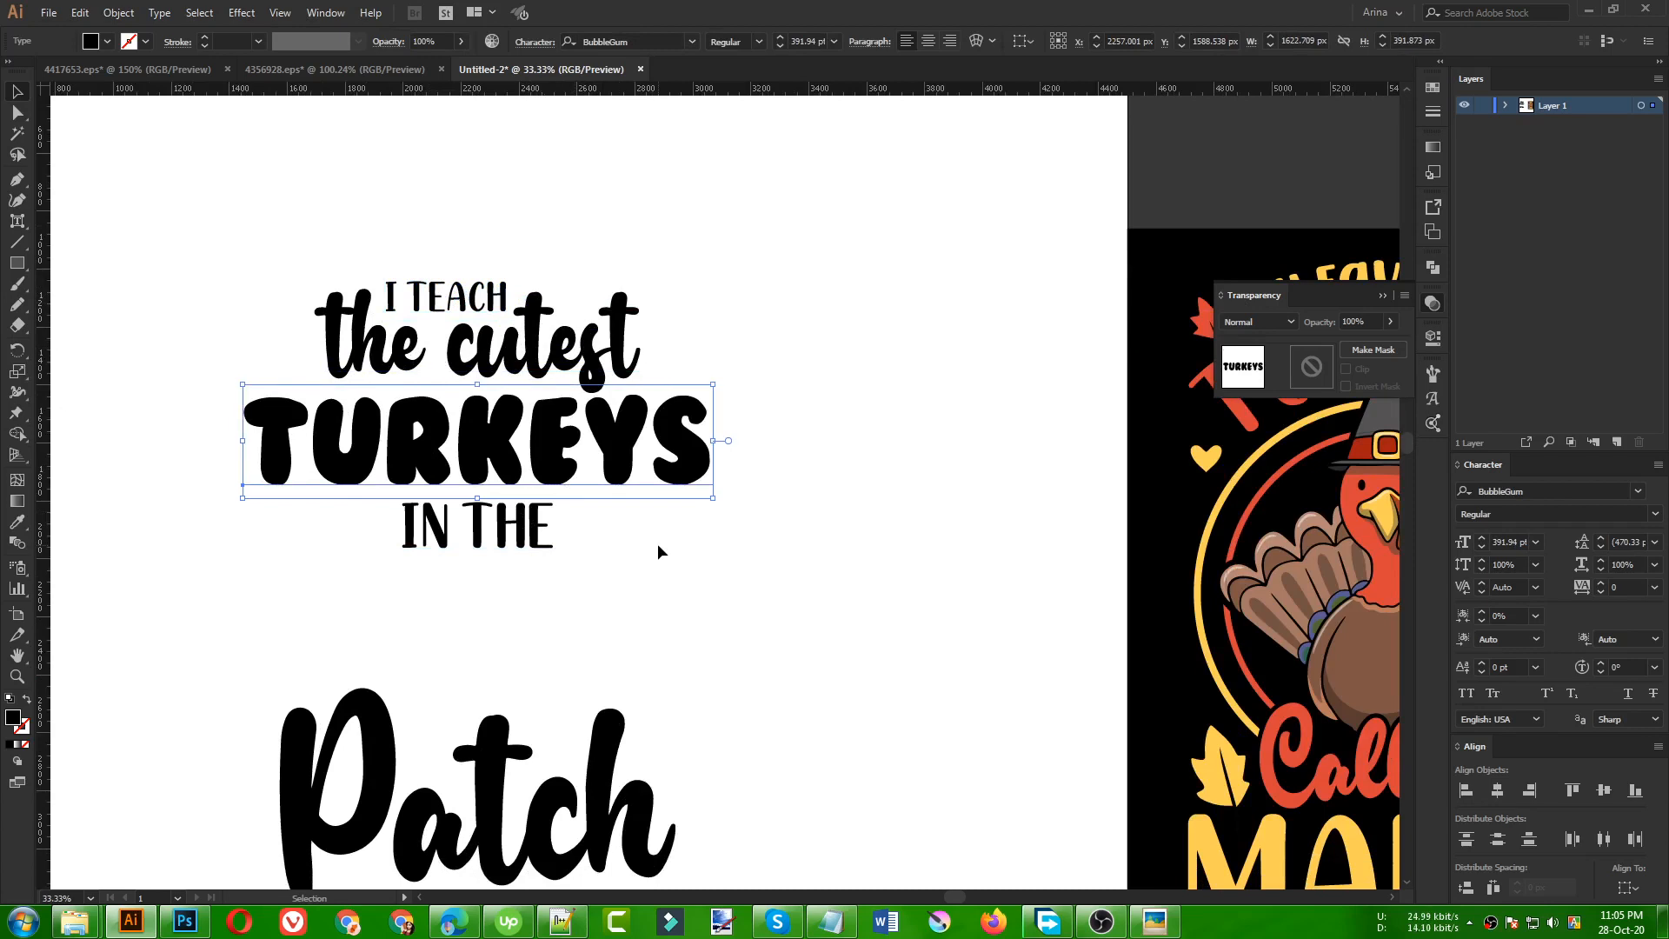
click(513, 526)
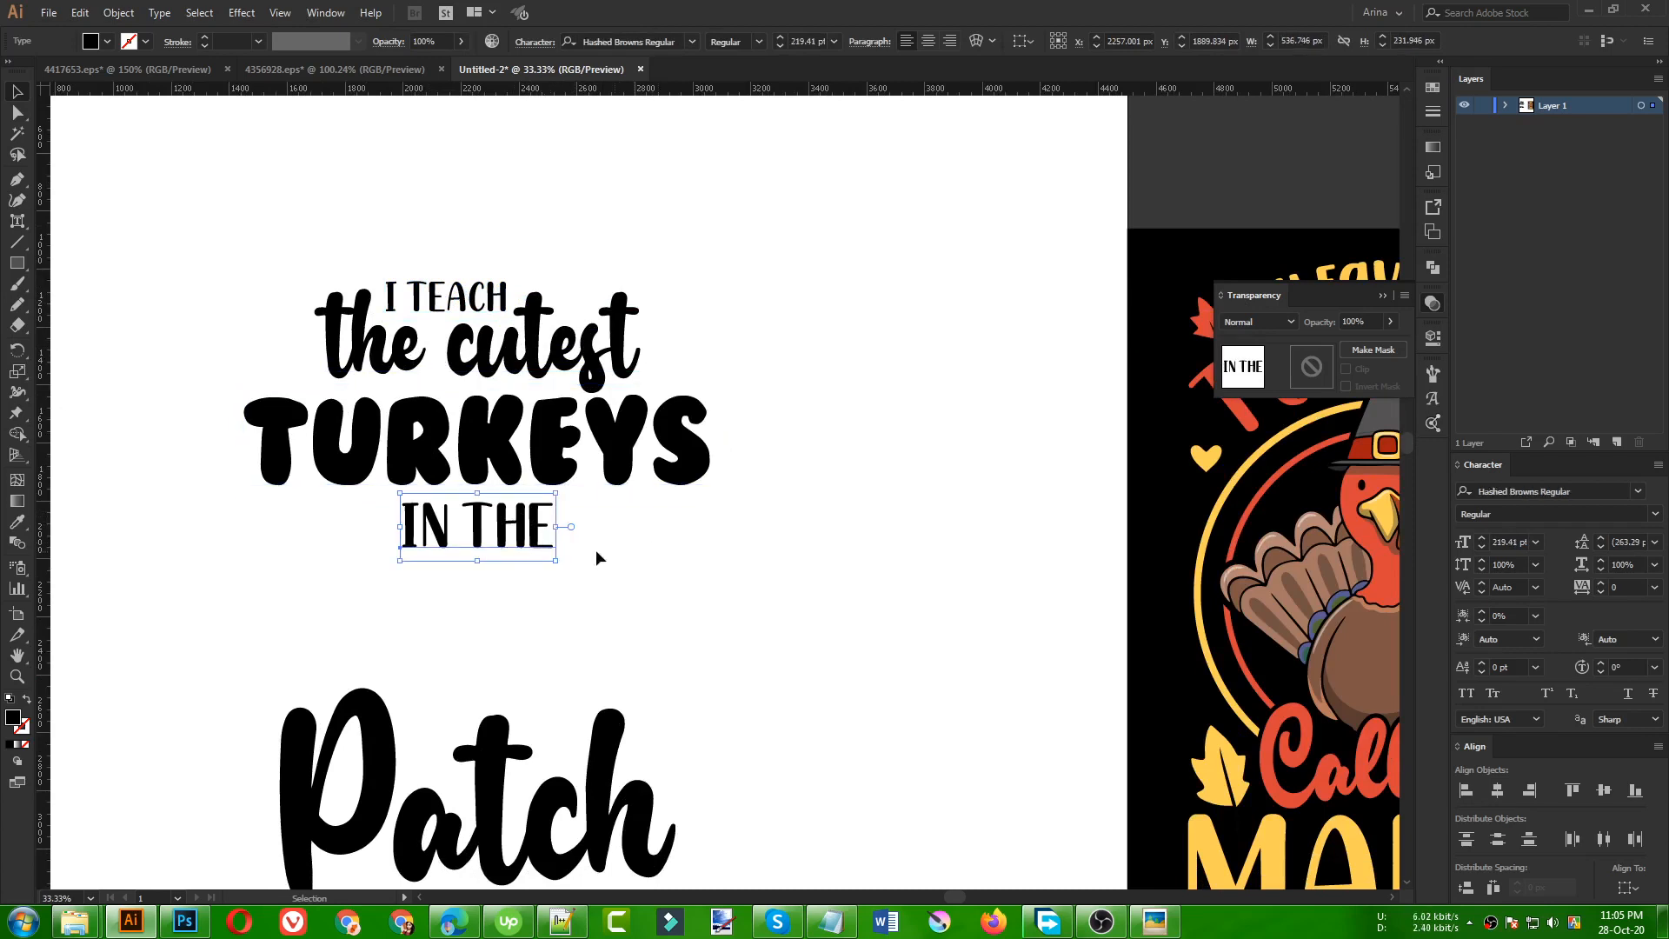
scroll(463, 479, down, 1)
click(708, 612)
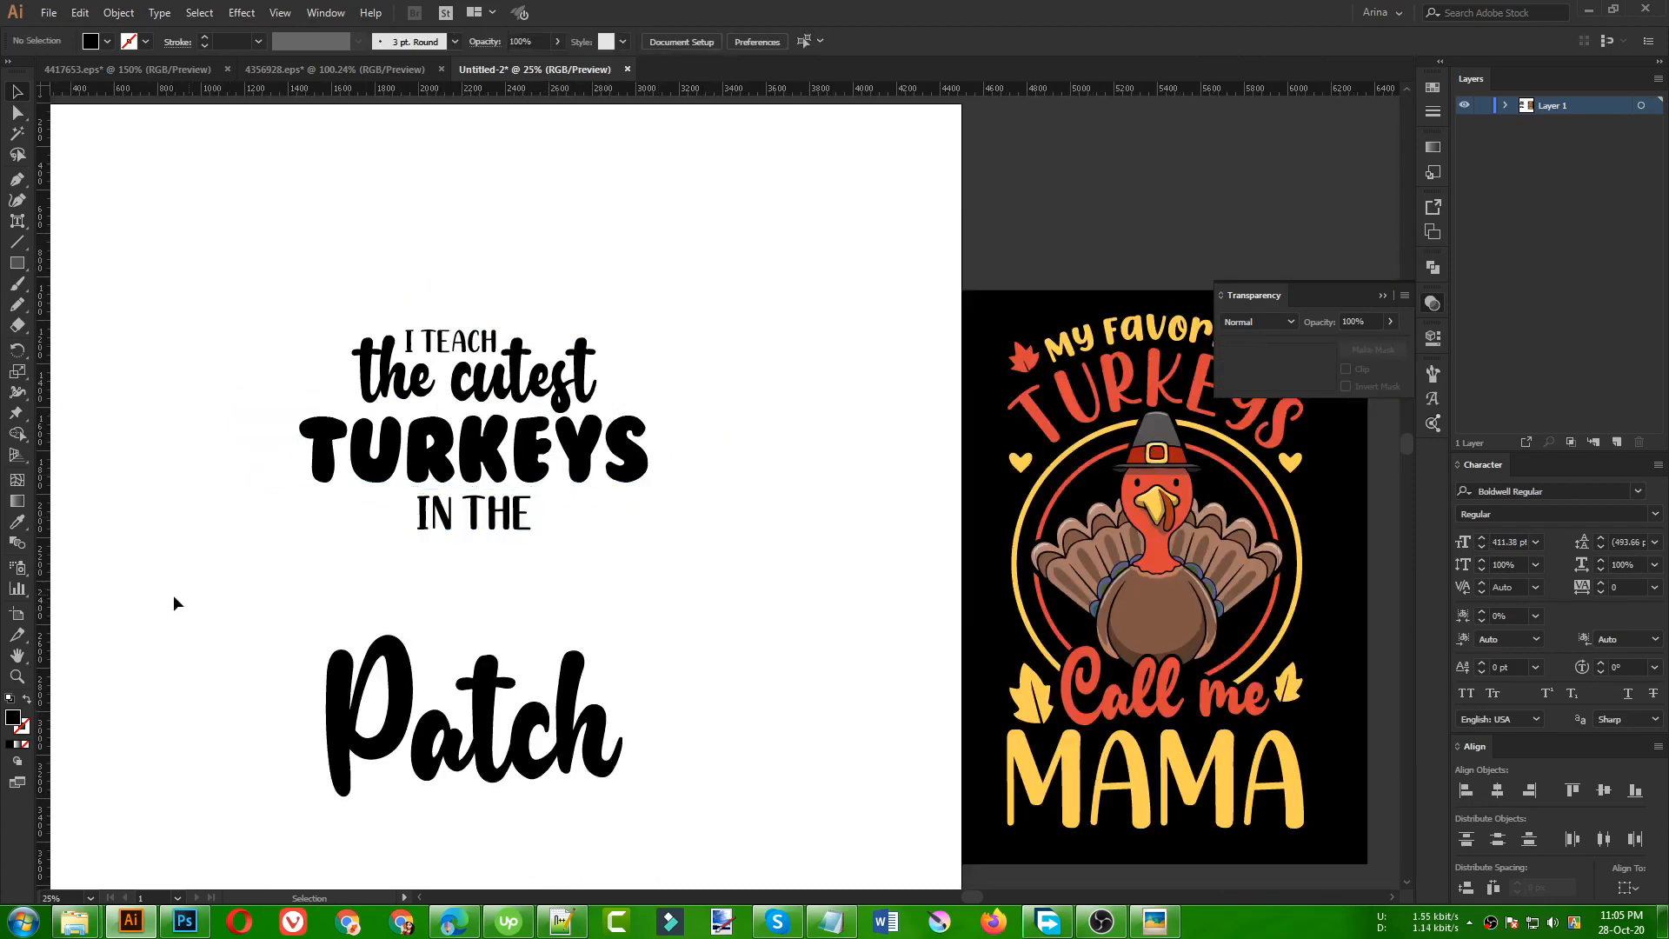
- Convert all five text lines of the "I teach the cutest TURKEYS in the Patch" lettering to outlines
drag(217, 605, 754, 840)
click(242, 290)
drag(342, 306, 540, 372)
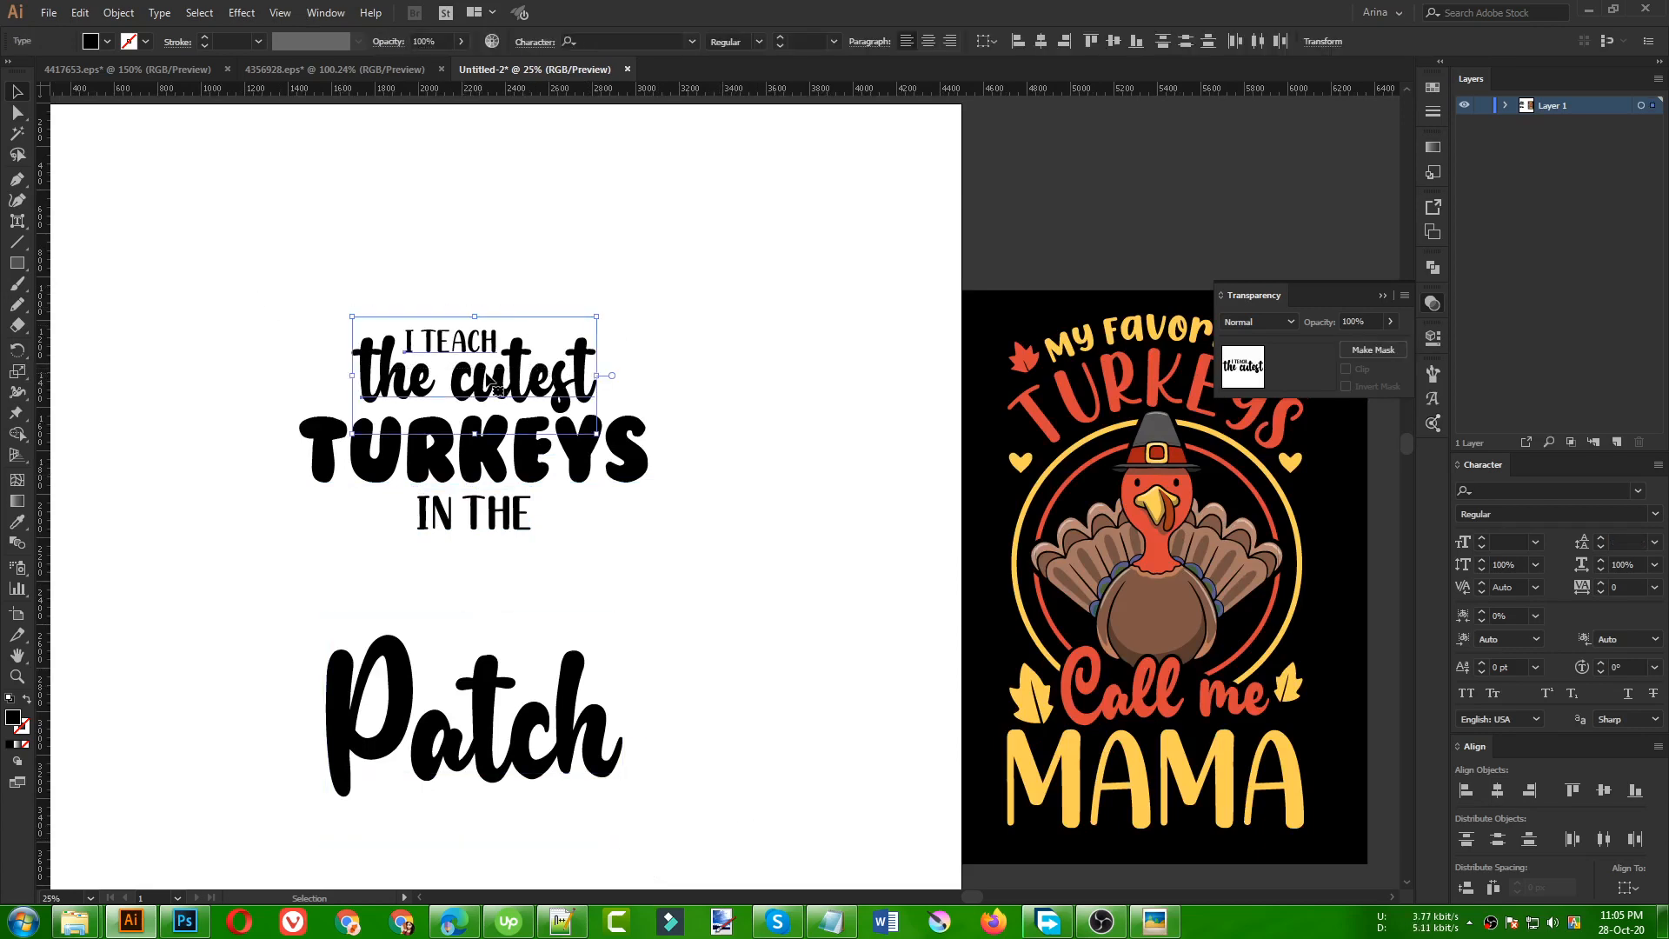
drag(227, 274, 769, 797)
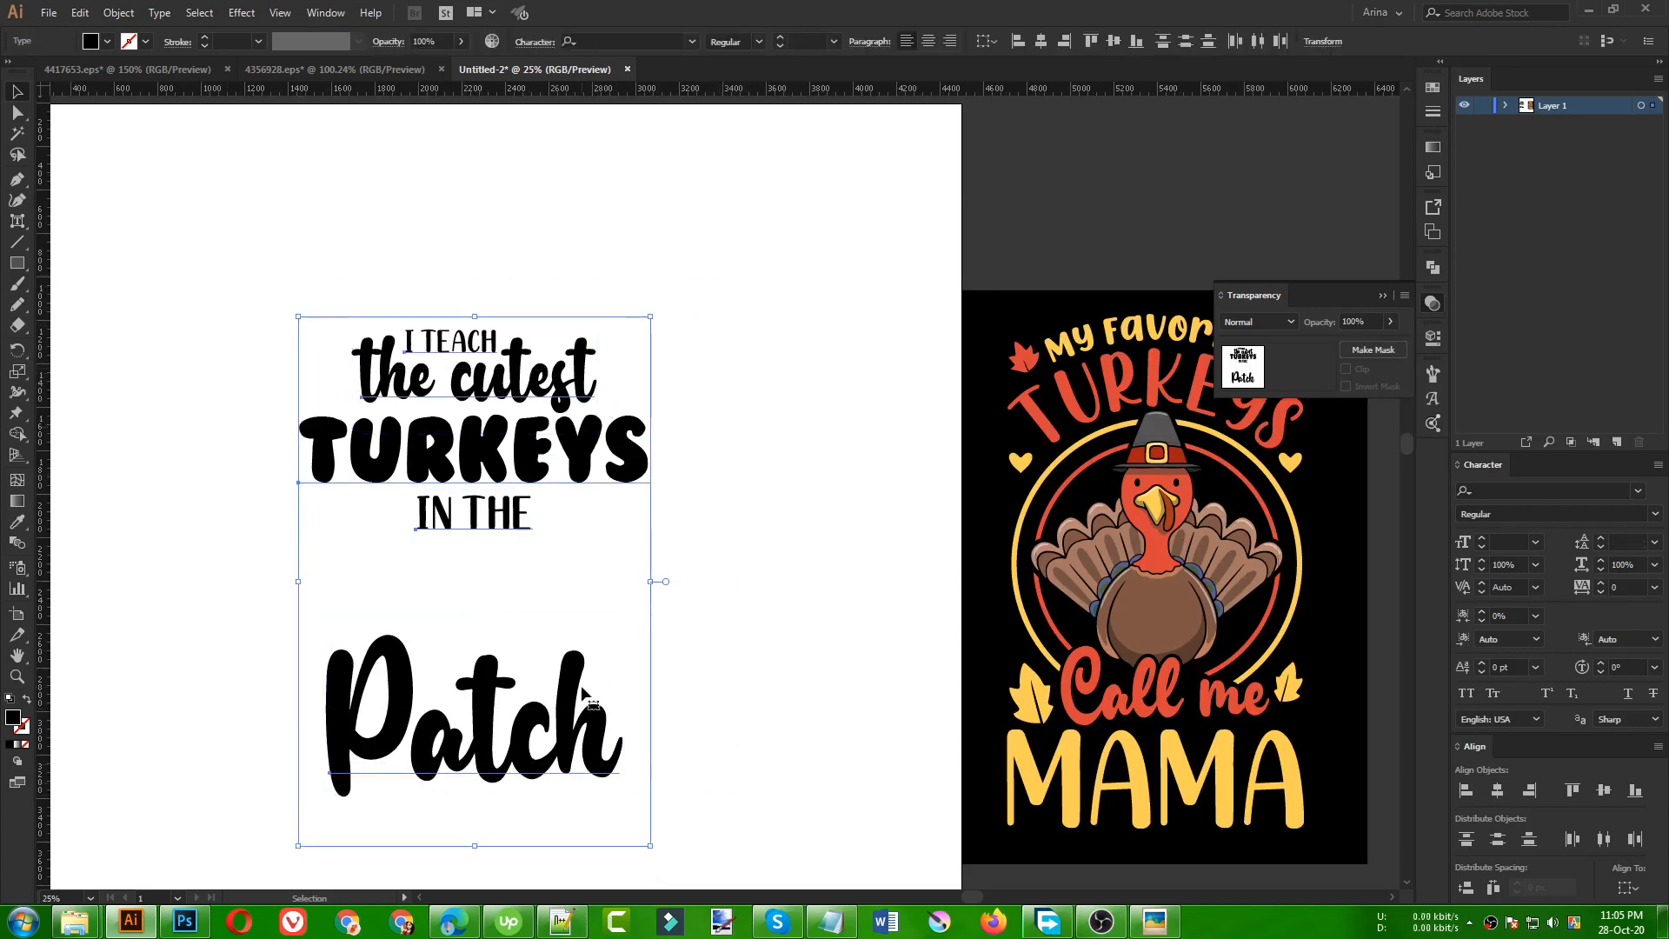
right_click(565, 709)
click(641, 474)
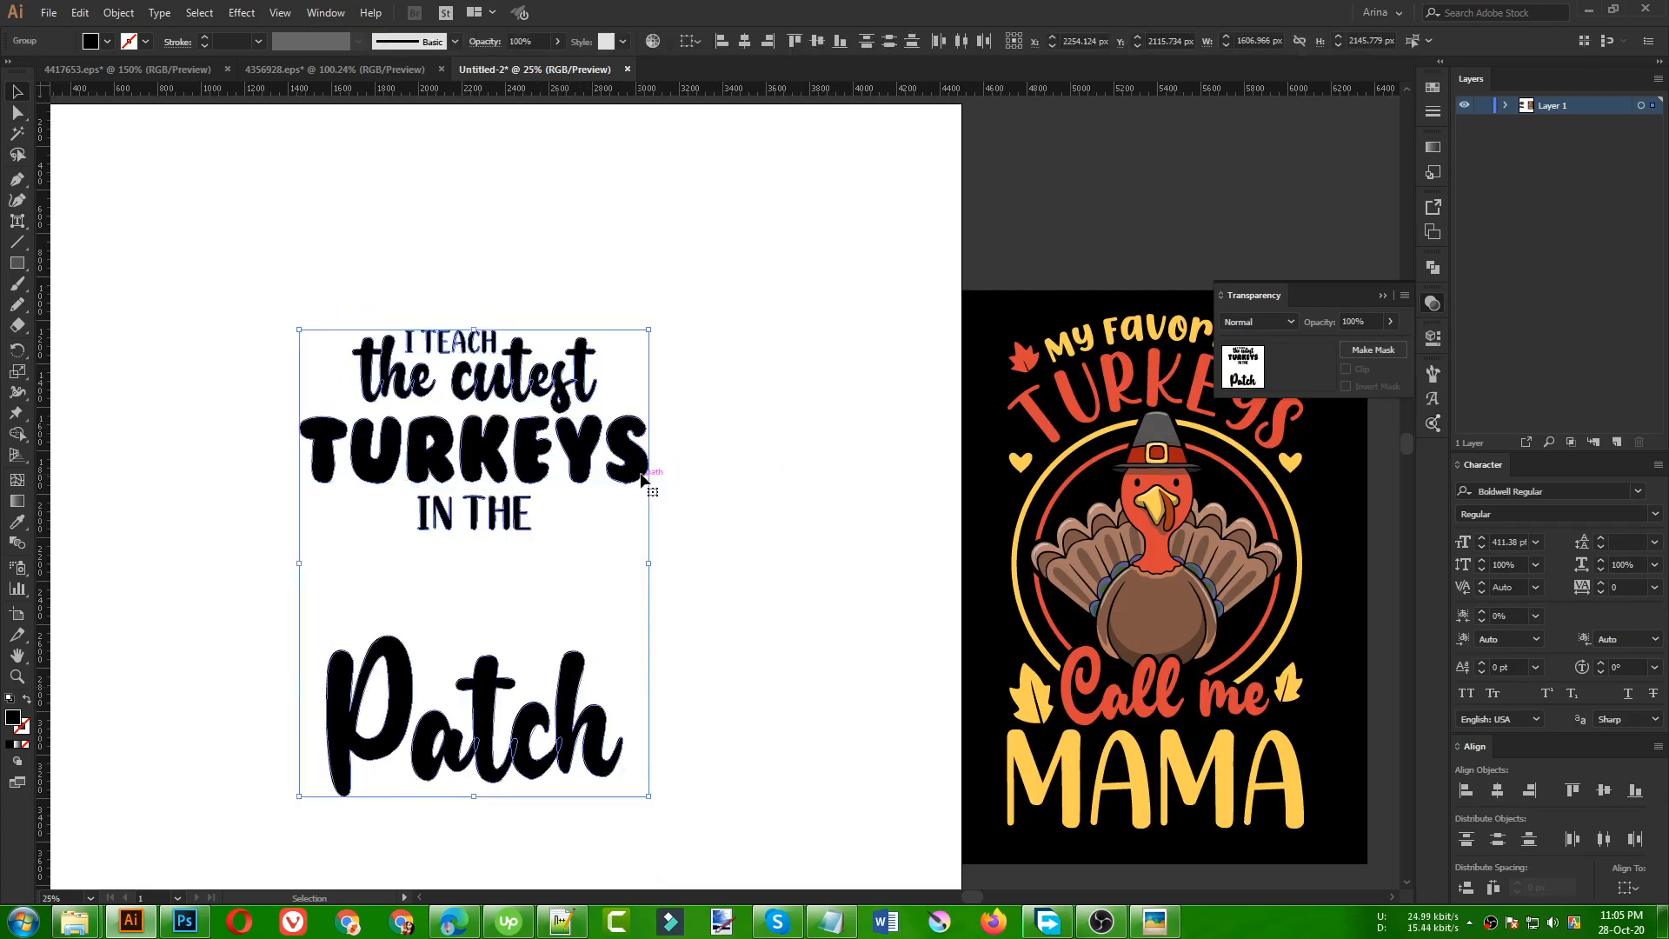
click(728, 554)
drag(388, 269, 553, 385)
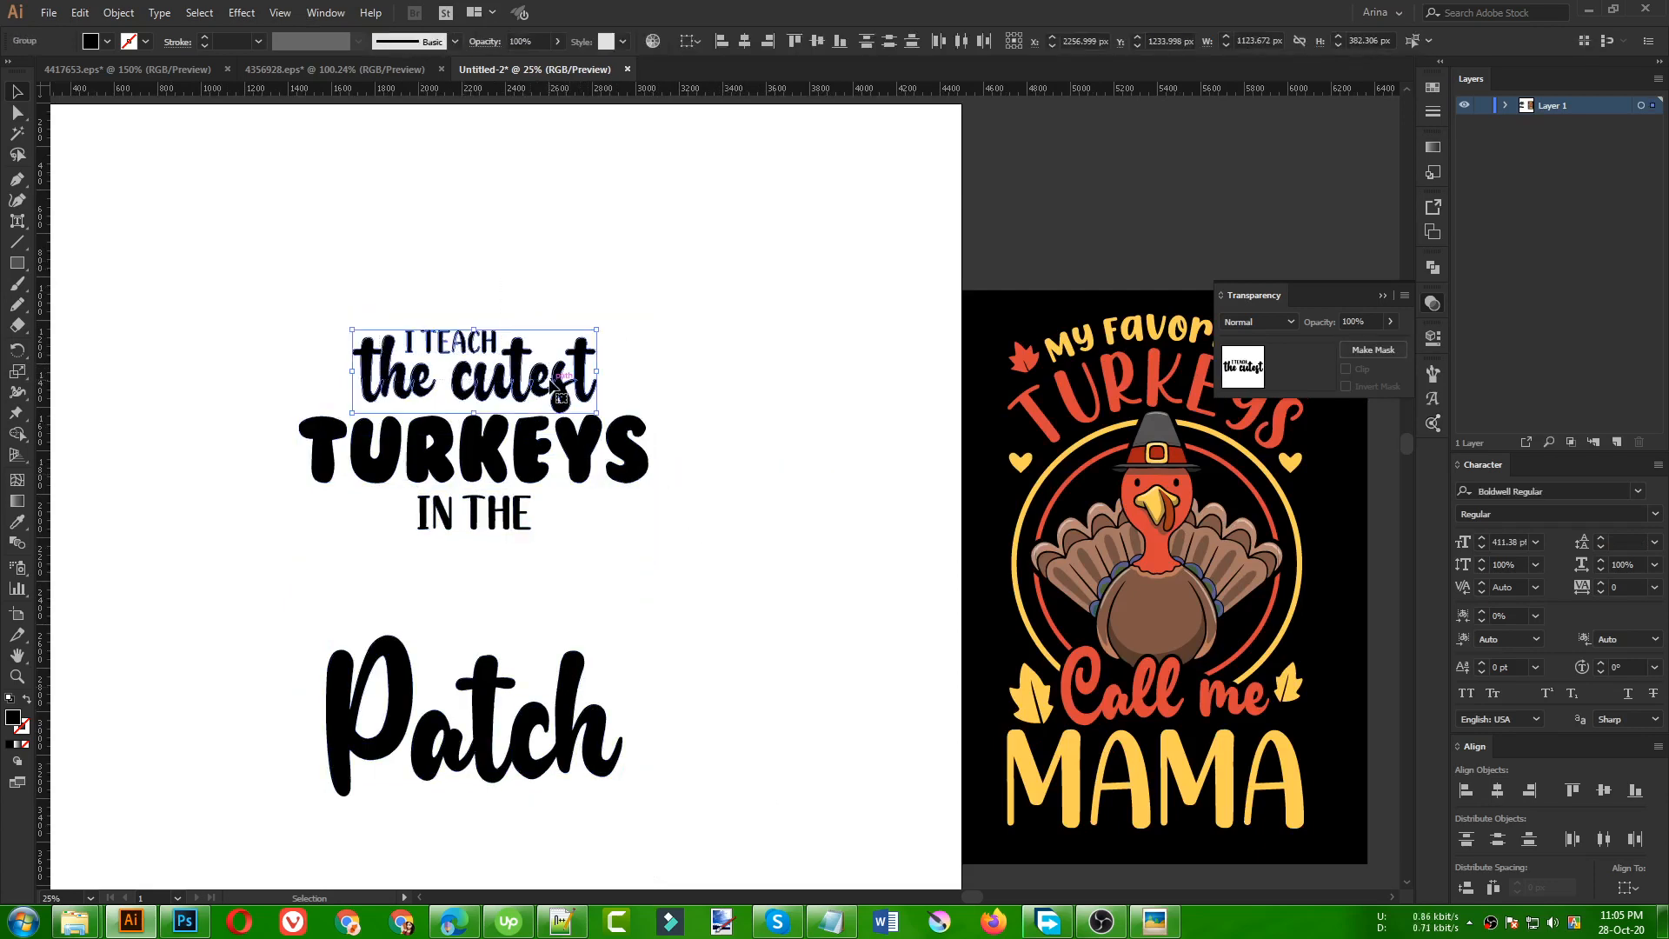
drag(409, 256, 673, 752)
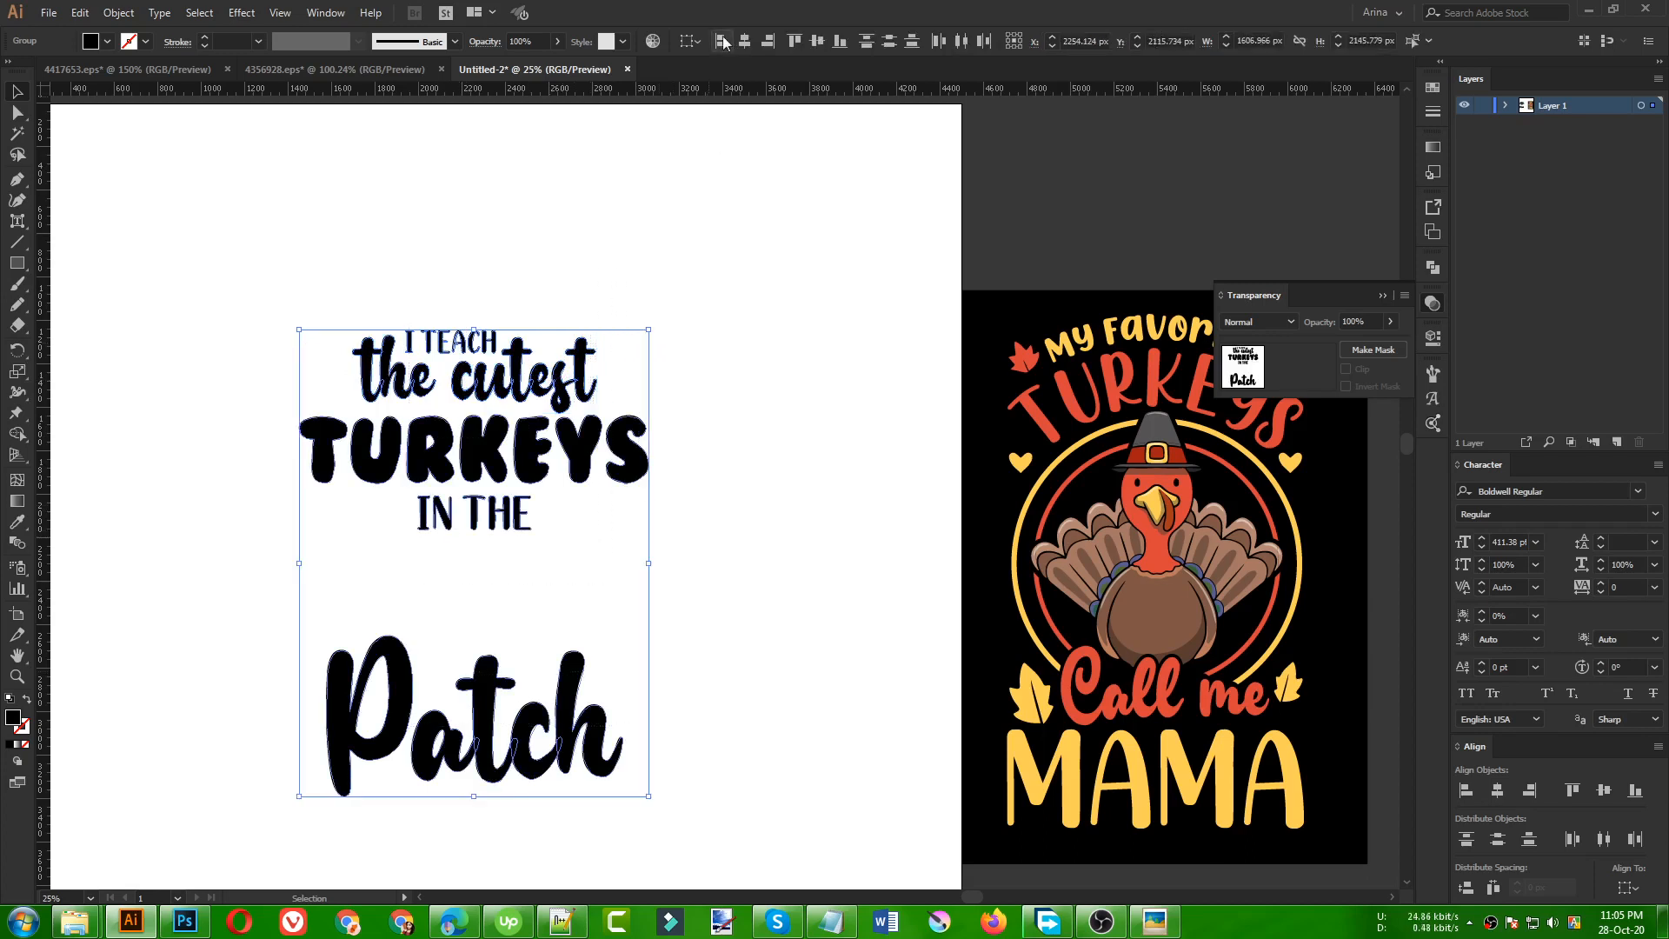
click(425, 621)
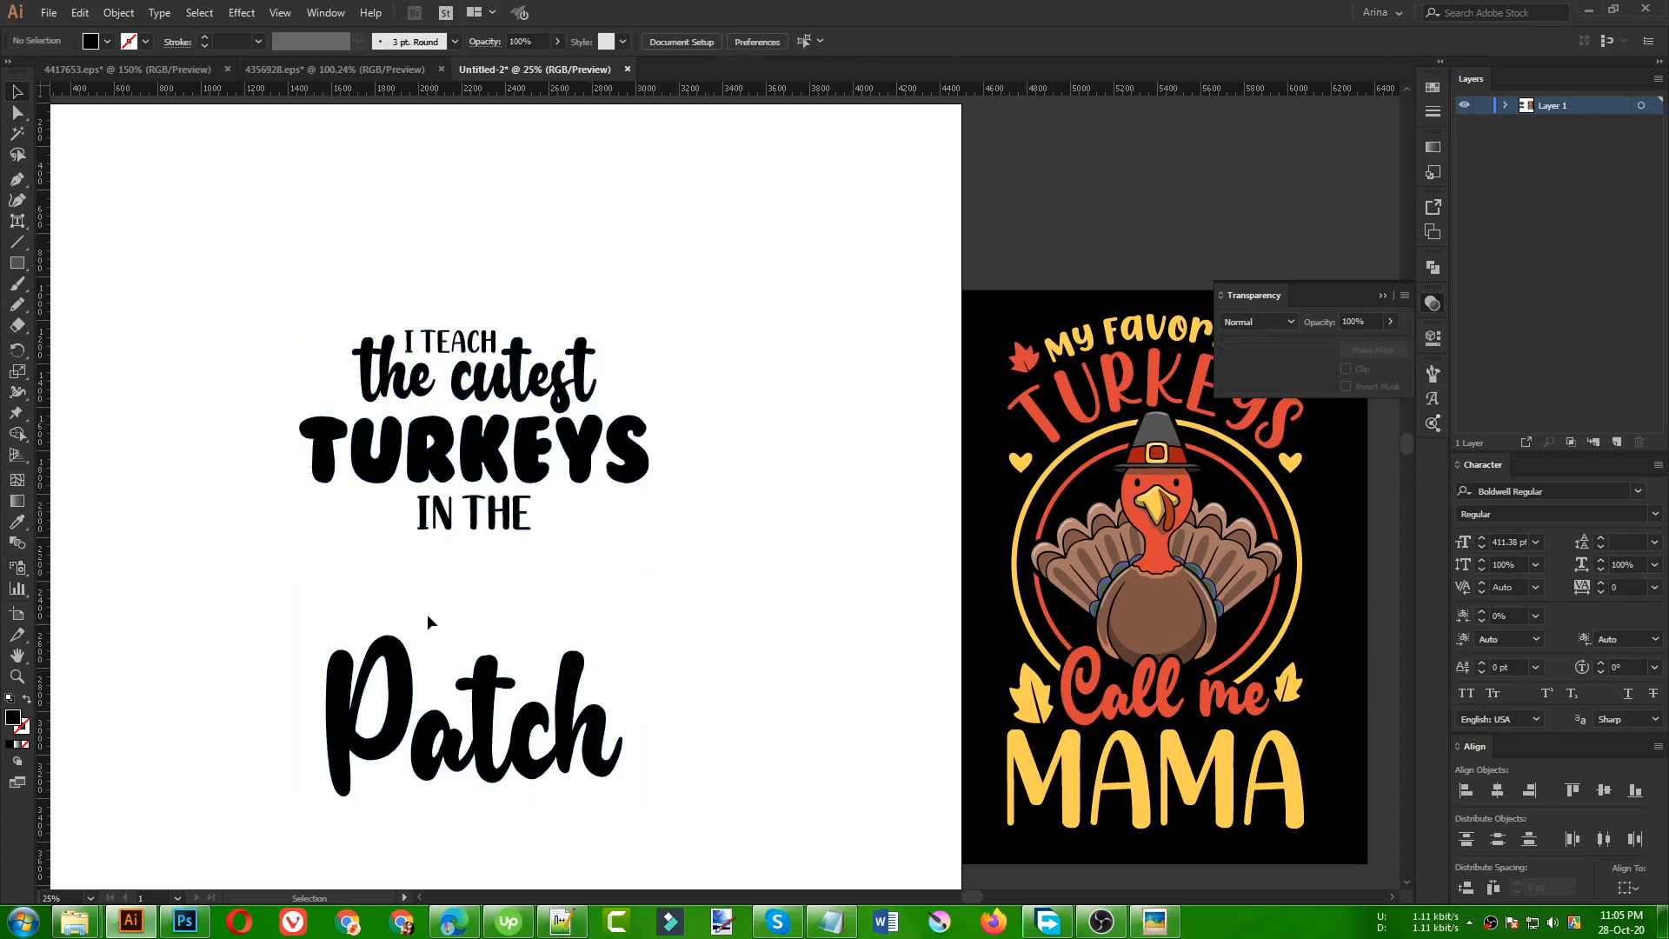
scroll(681, 536, down, 1)
scroll(585, 604, up, 1)
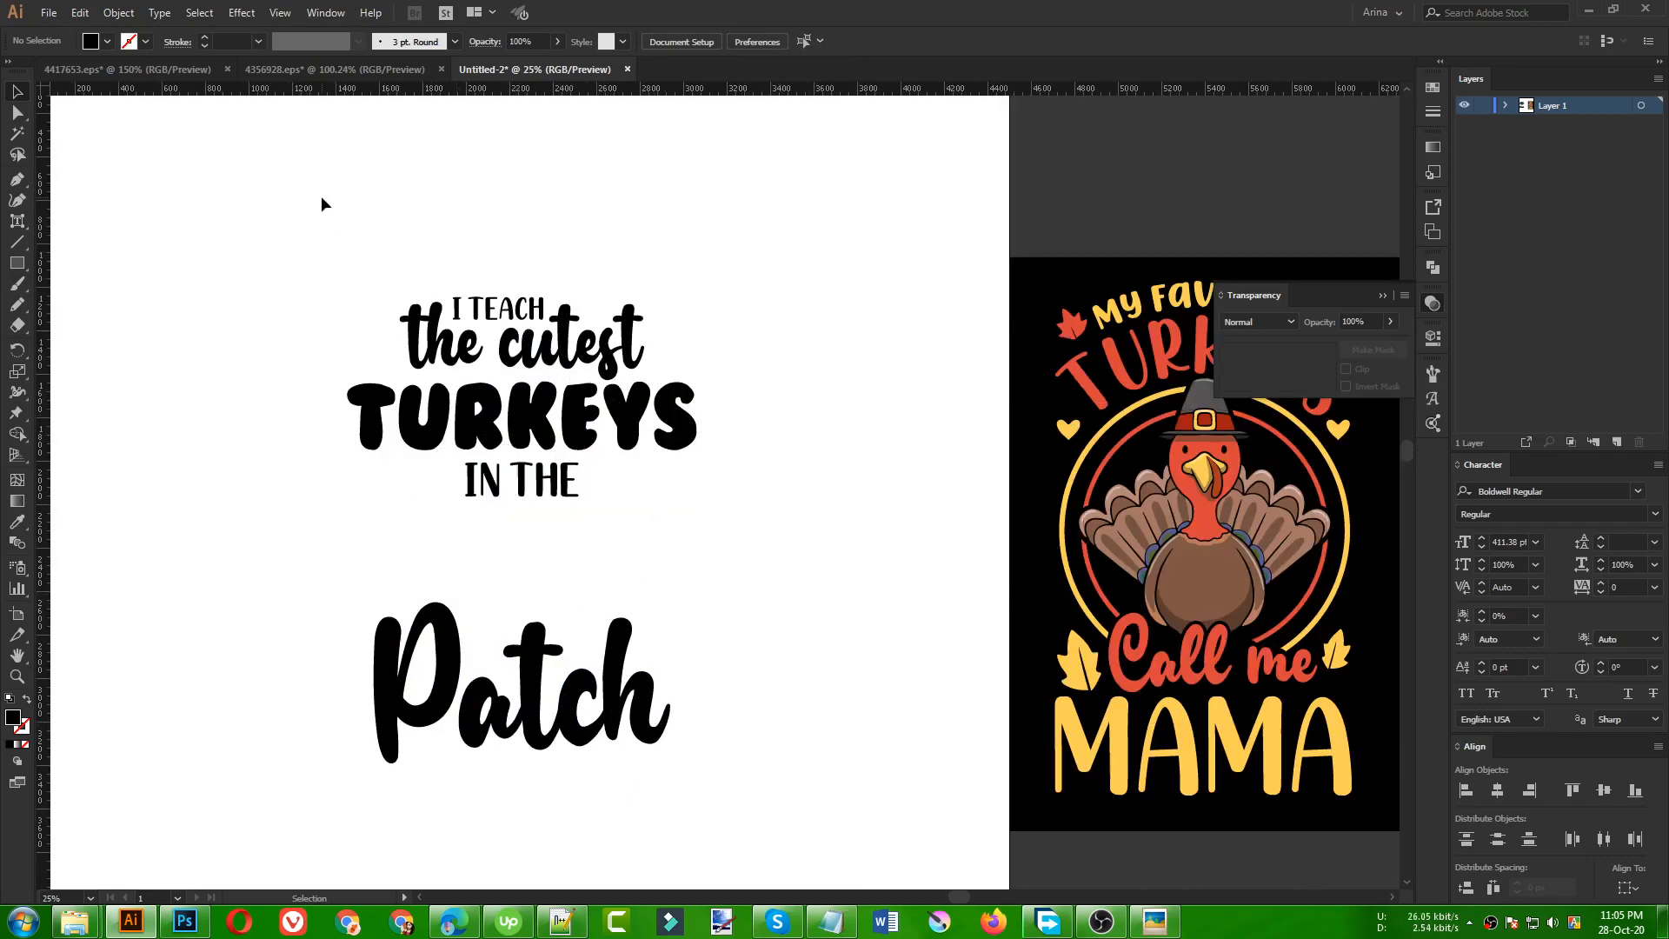
- Copy the turkey group from 4356928.eps into the Untitled-2 document and place it beside the gap between "IN THE" and "Patch"
click(305, 69)
click(492, 439)
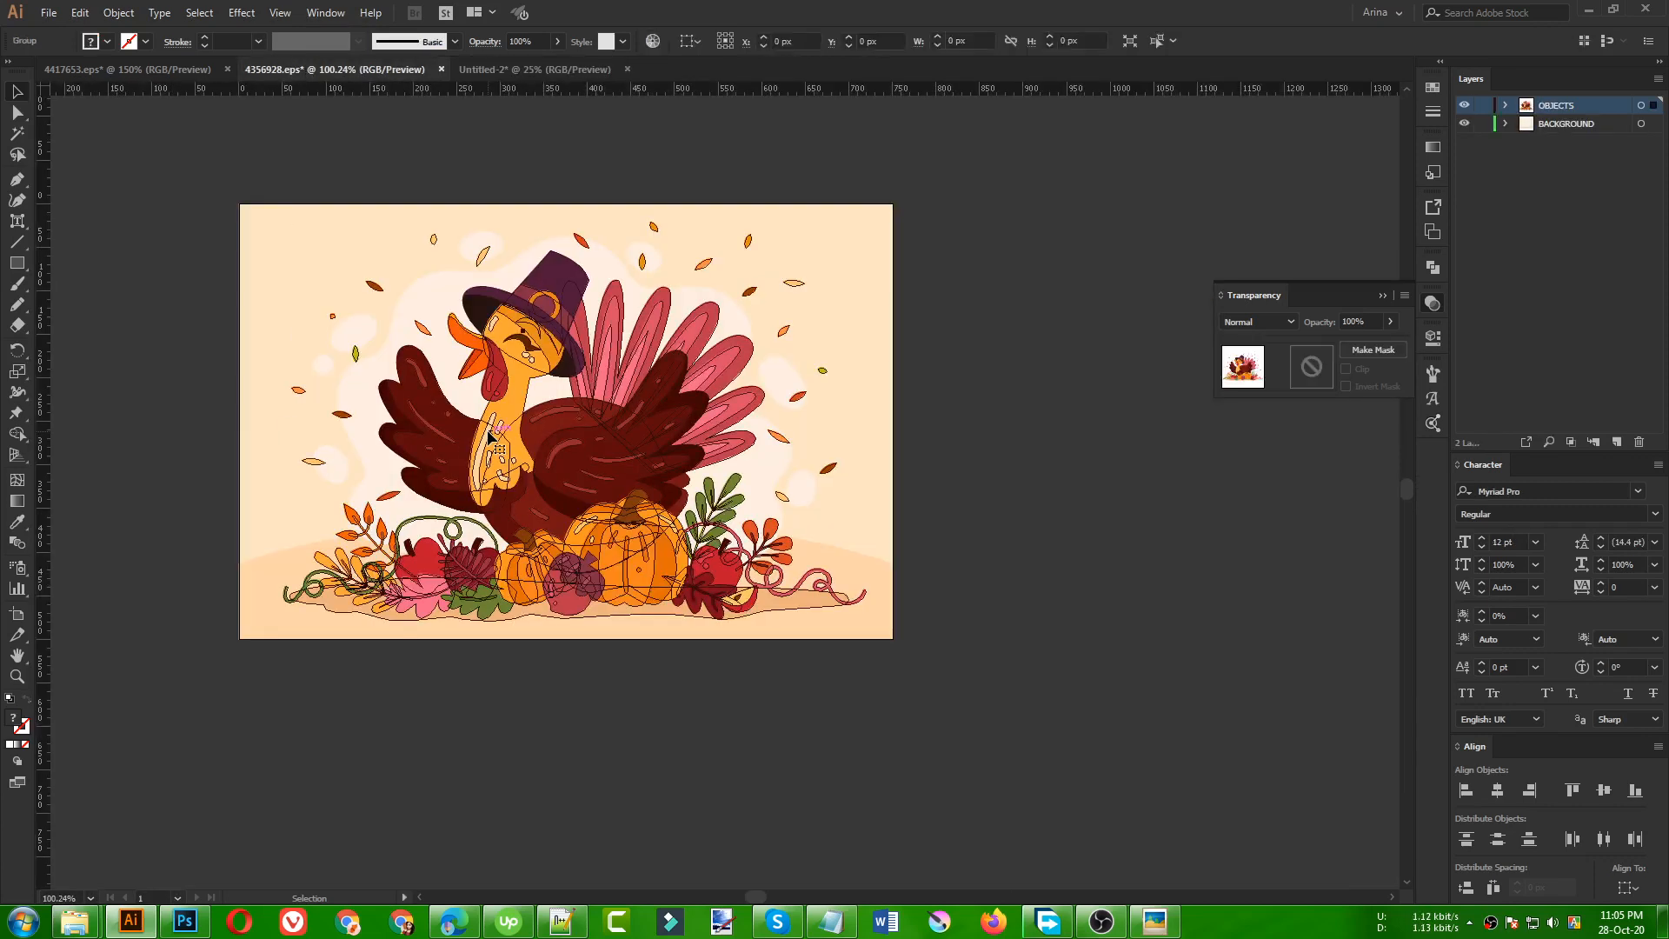
double_click(491, 439)
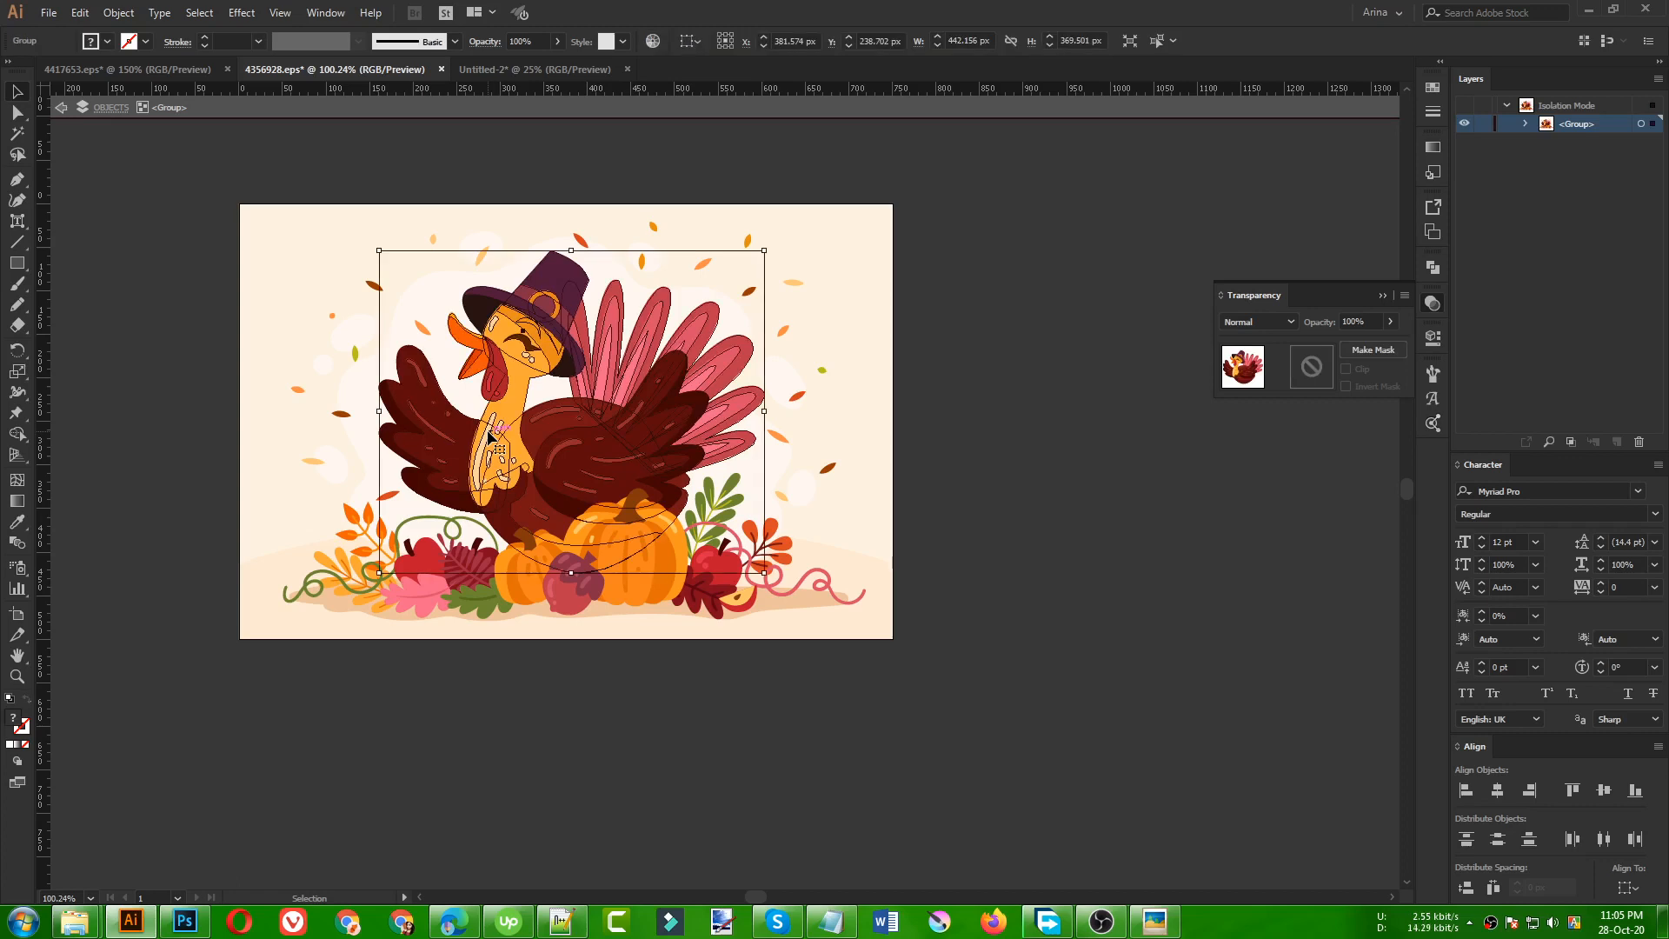
click(547, 70)
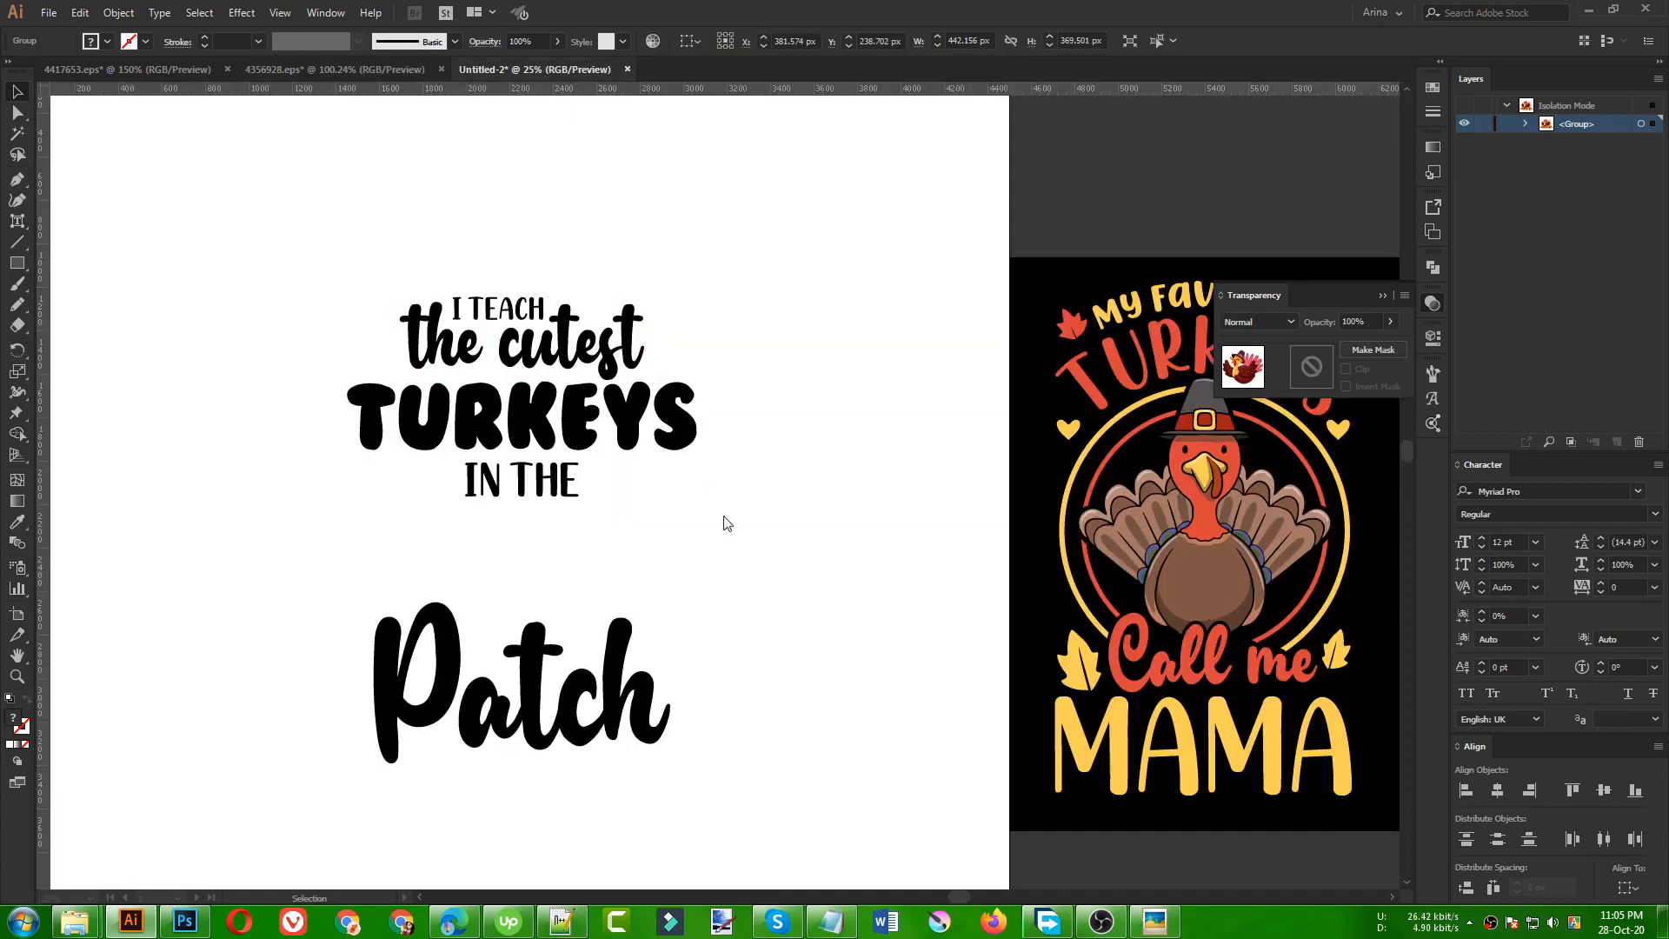
key(ctrl+v)
drag(737, 499, 756, 565)
click(759, 661)
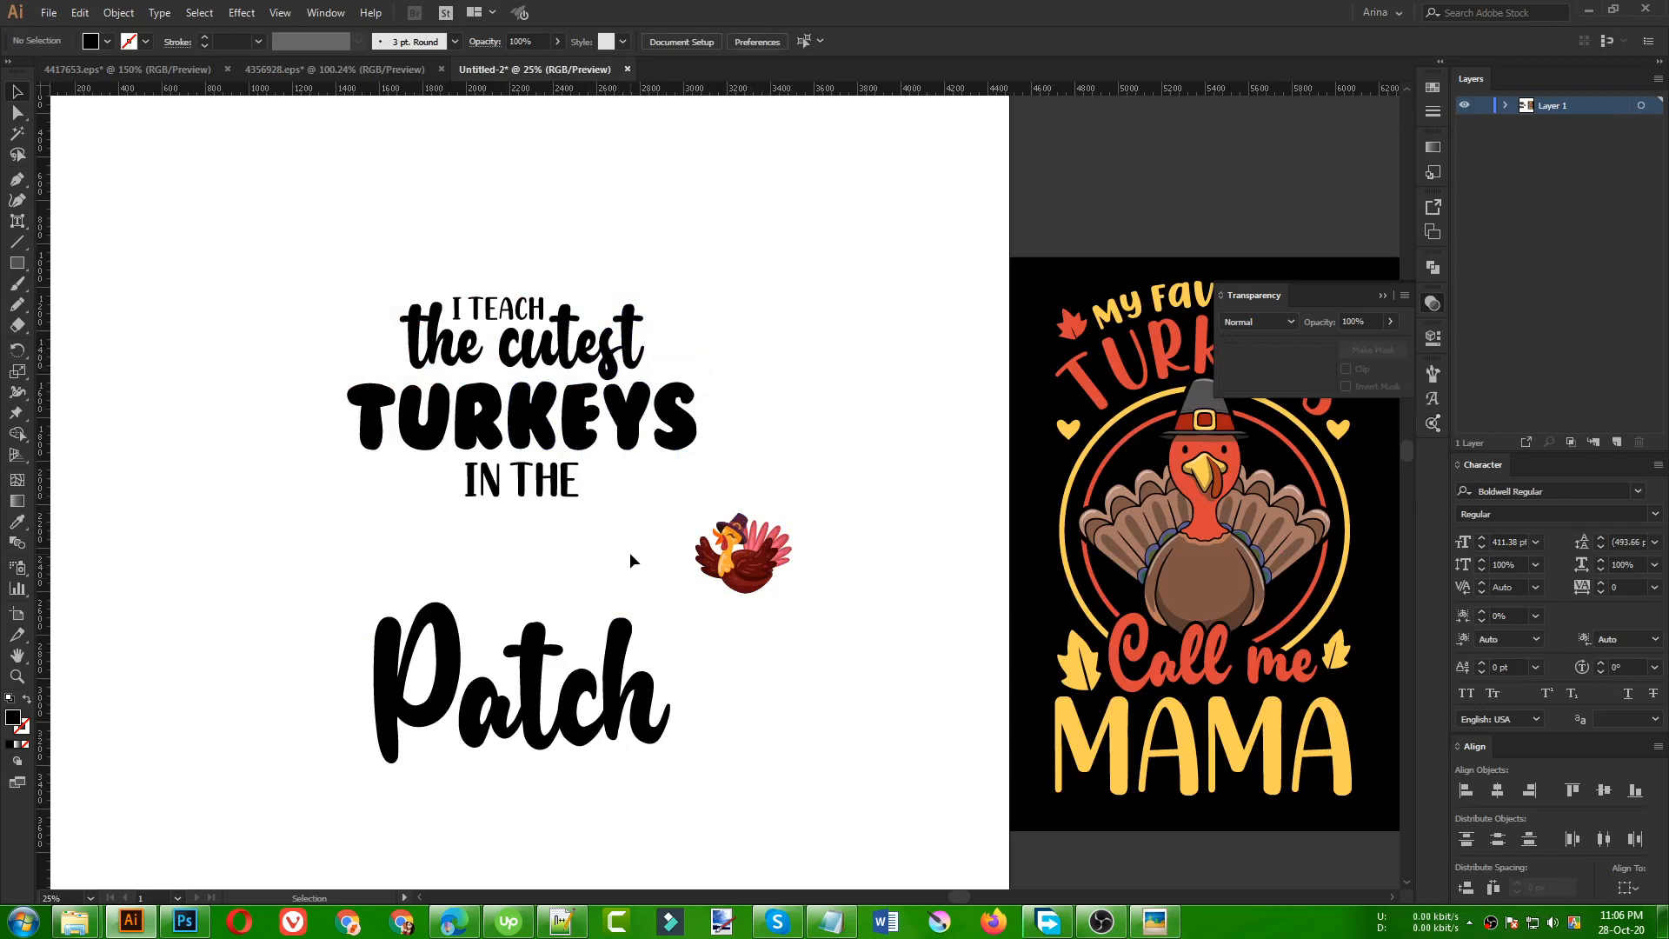
- Move the turkey into the space just below "IN THE" and above "Patch"
scroll(513, 551, down, 1)
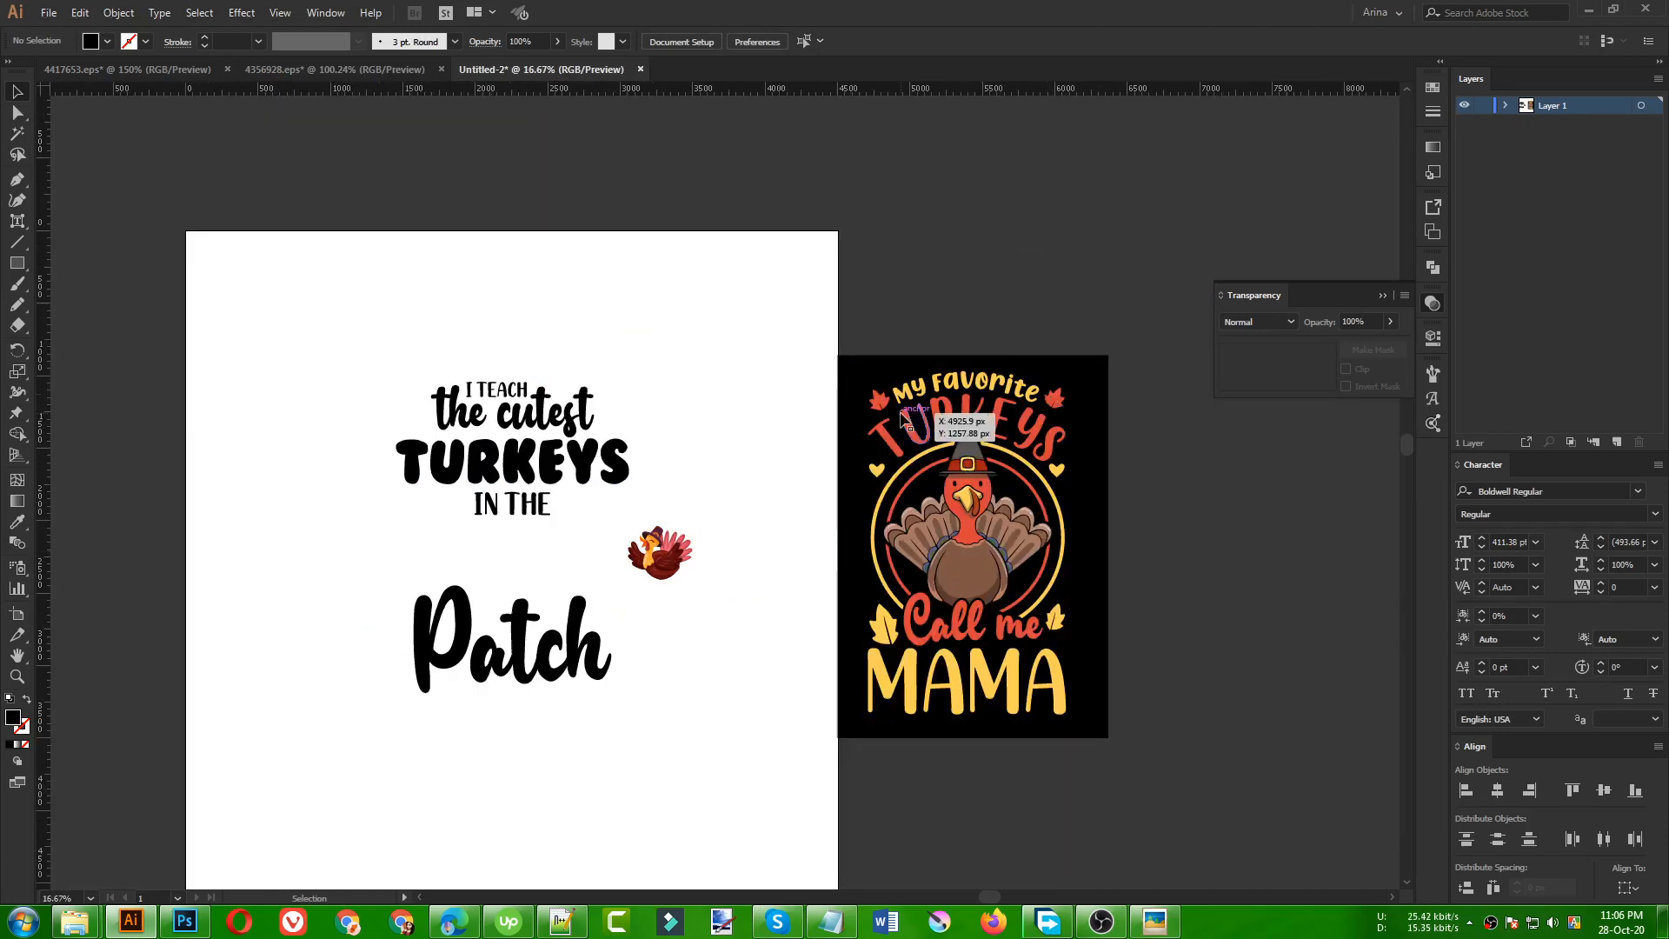
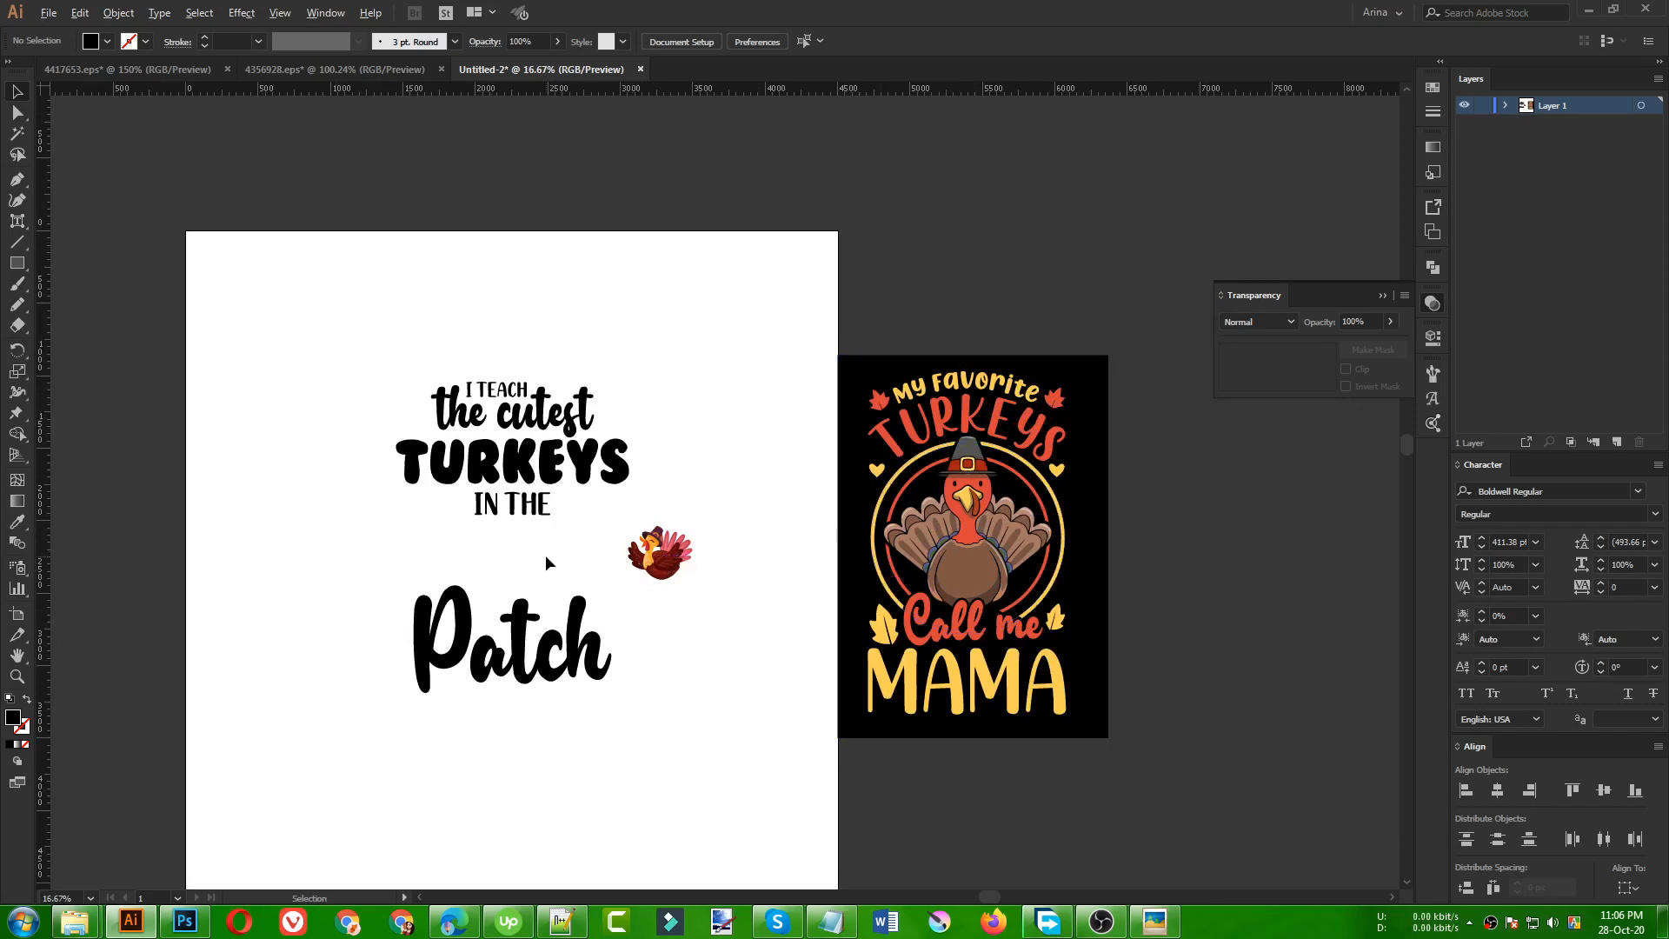
scroll(545, 555, up, 1)
scroll(555, 532, up, 1)
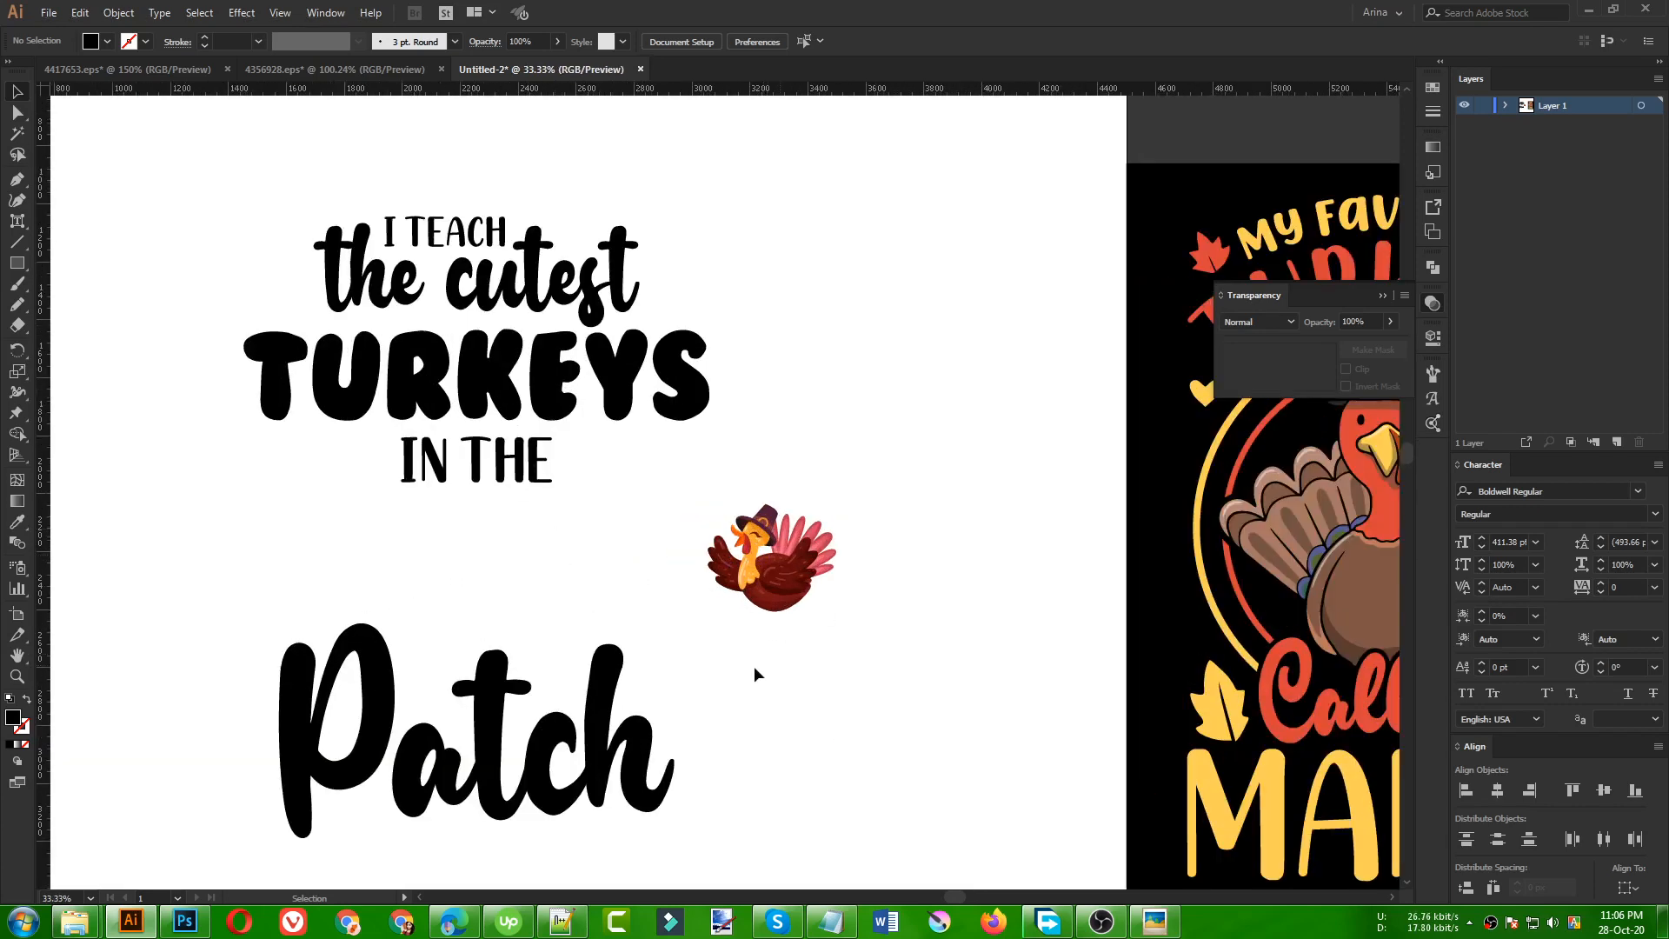
drag(782, 587, 666, 554)
- Try to pull the hat's crown, brim, underside and buckle off the turkey's head within the group
scroll(673, 522, up, 3)
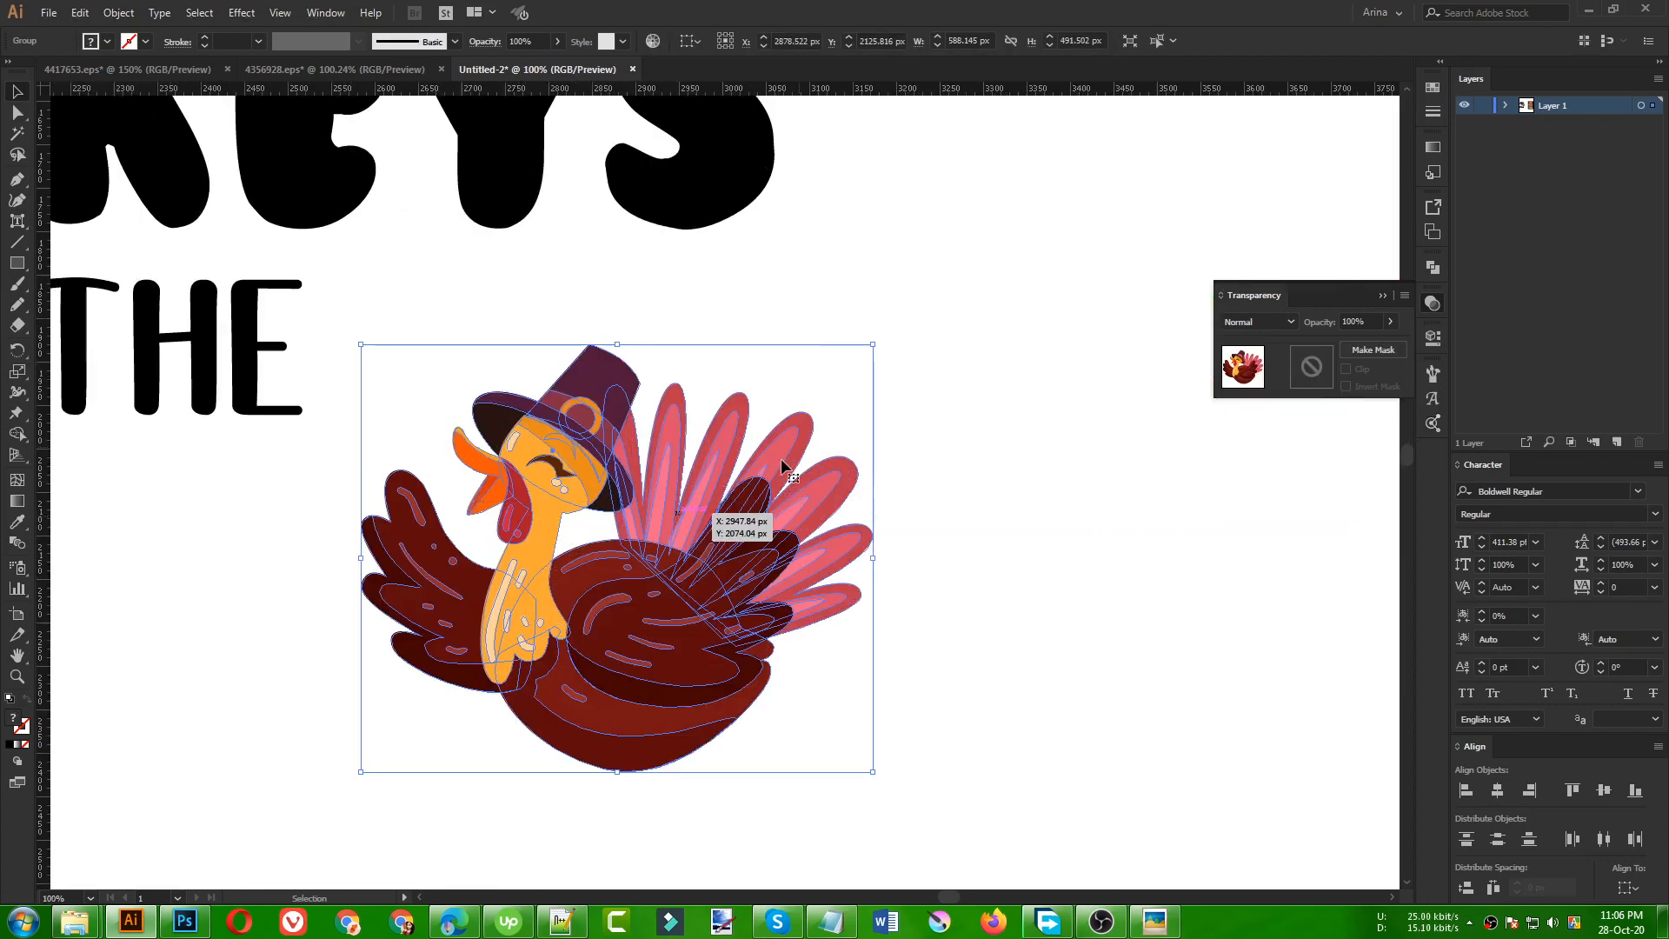
click(808, 357)
double_click(582, 389)
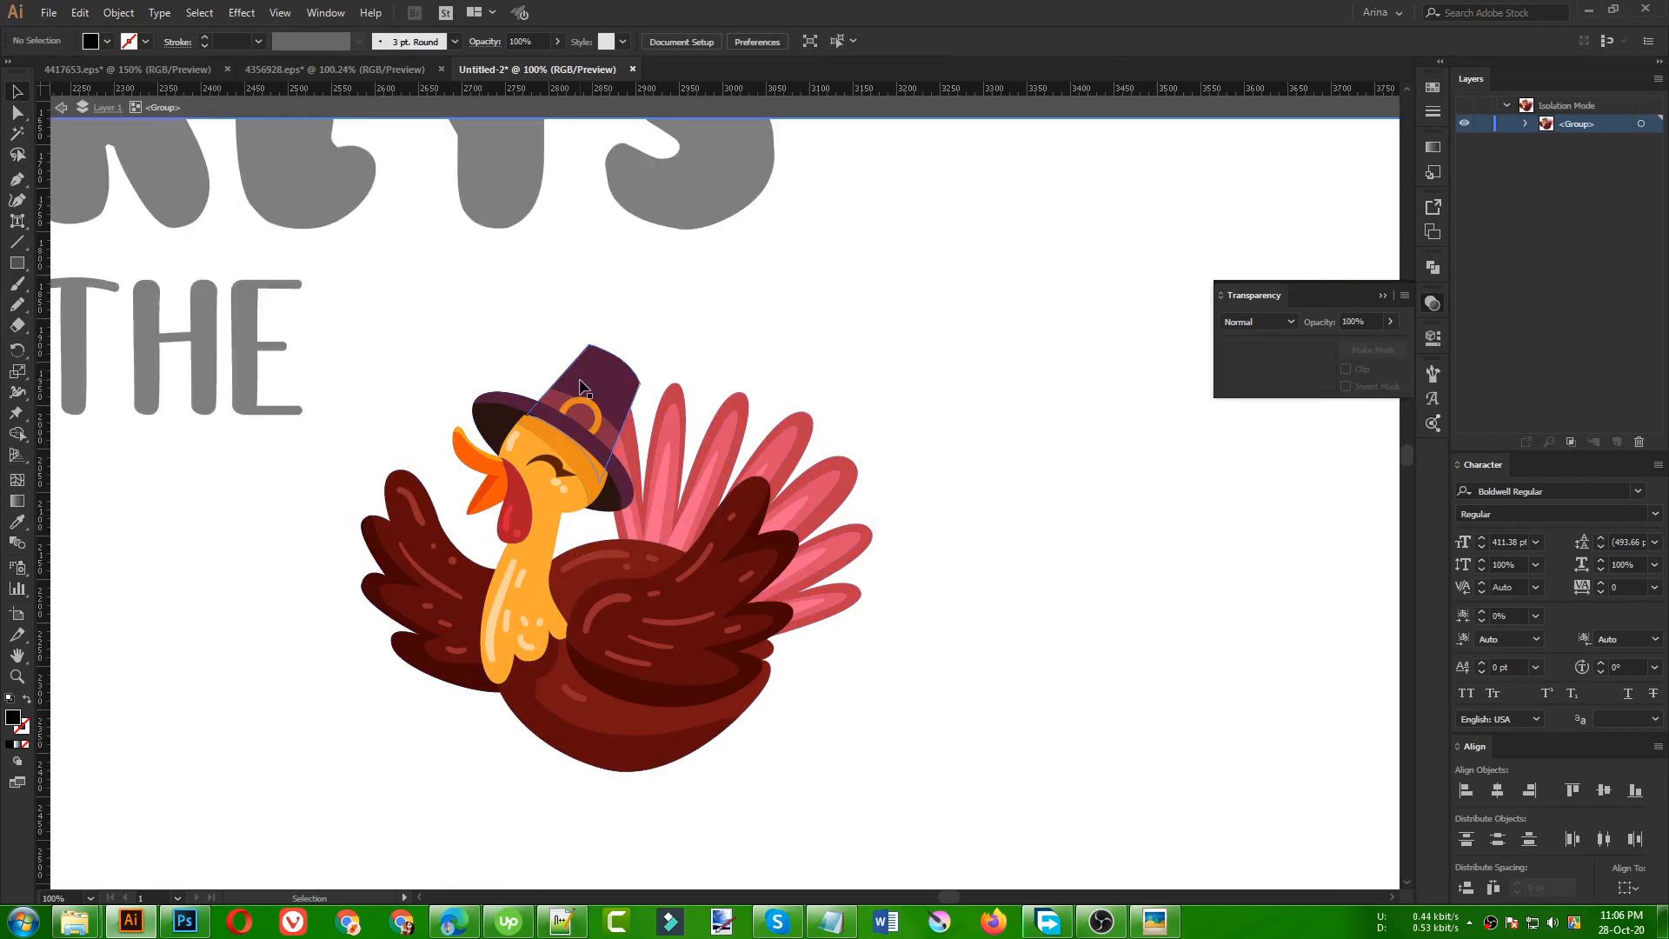
click(589, 396)
shift+click(511, 401)
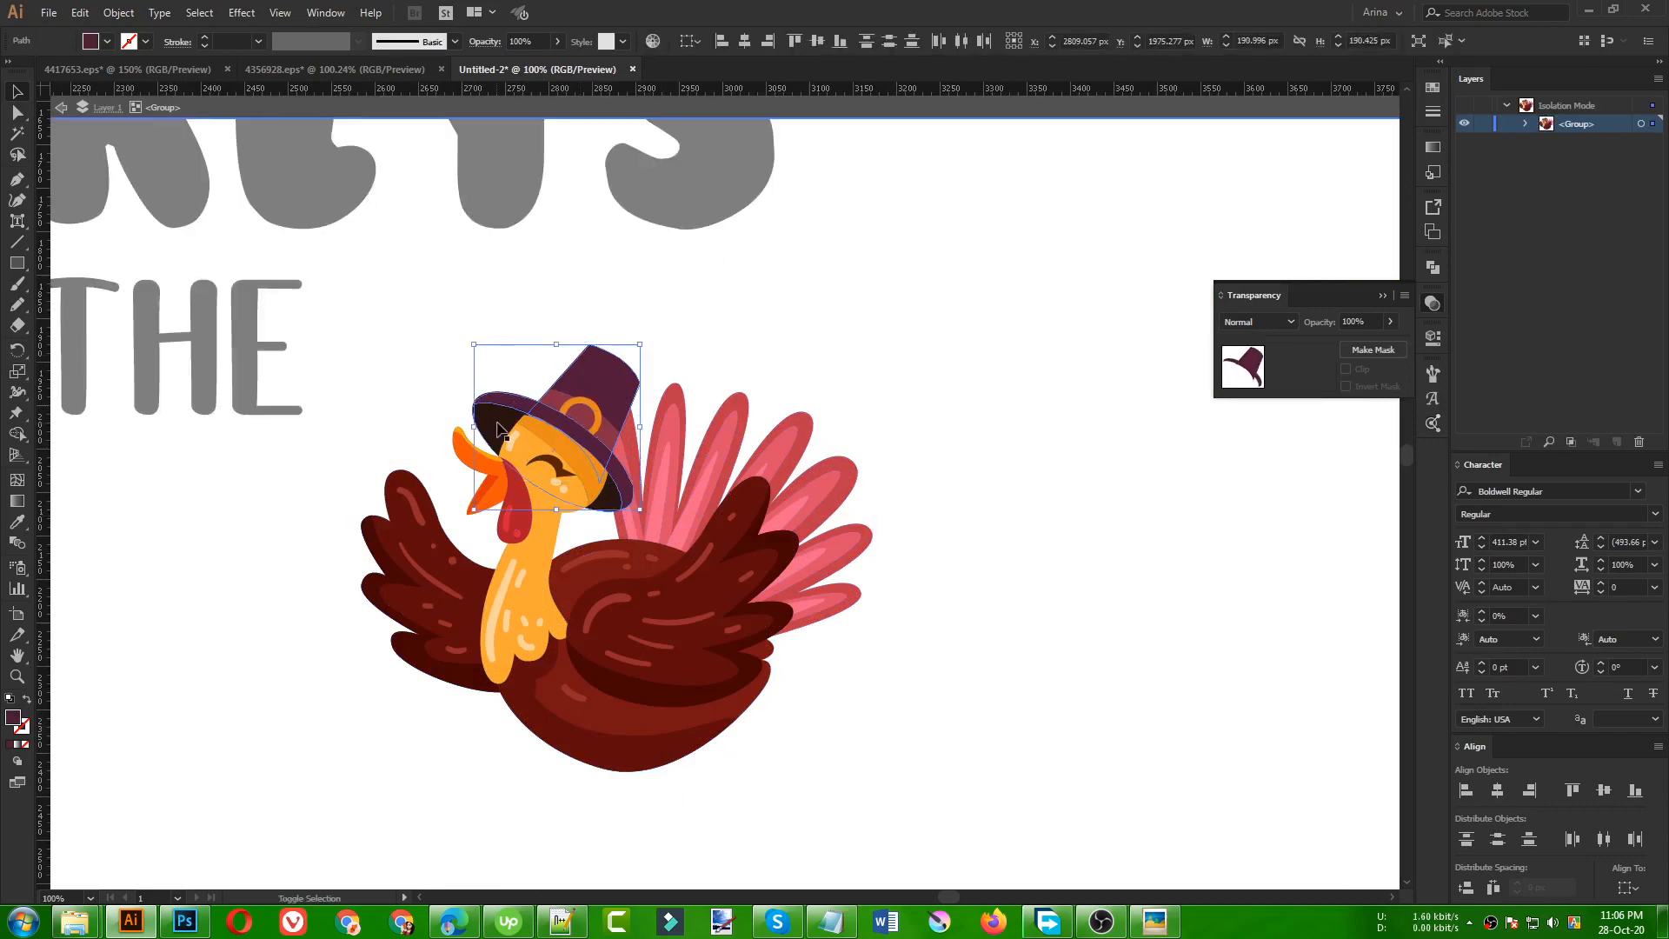
shift+click(613, 490)
shift+click(597, 420)
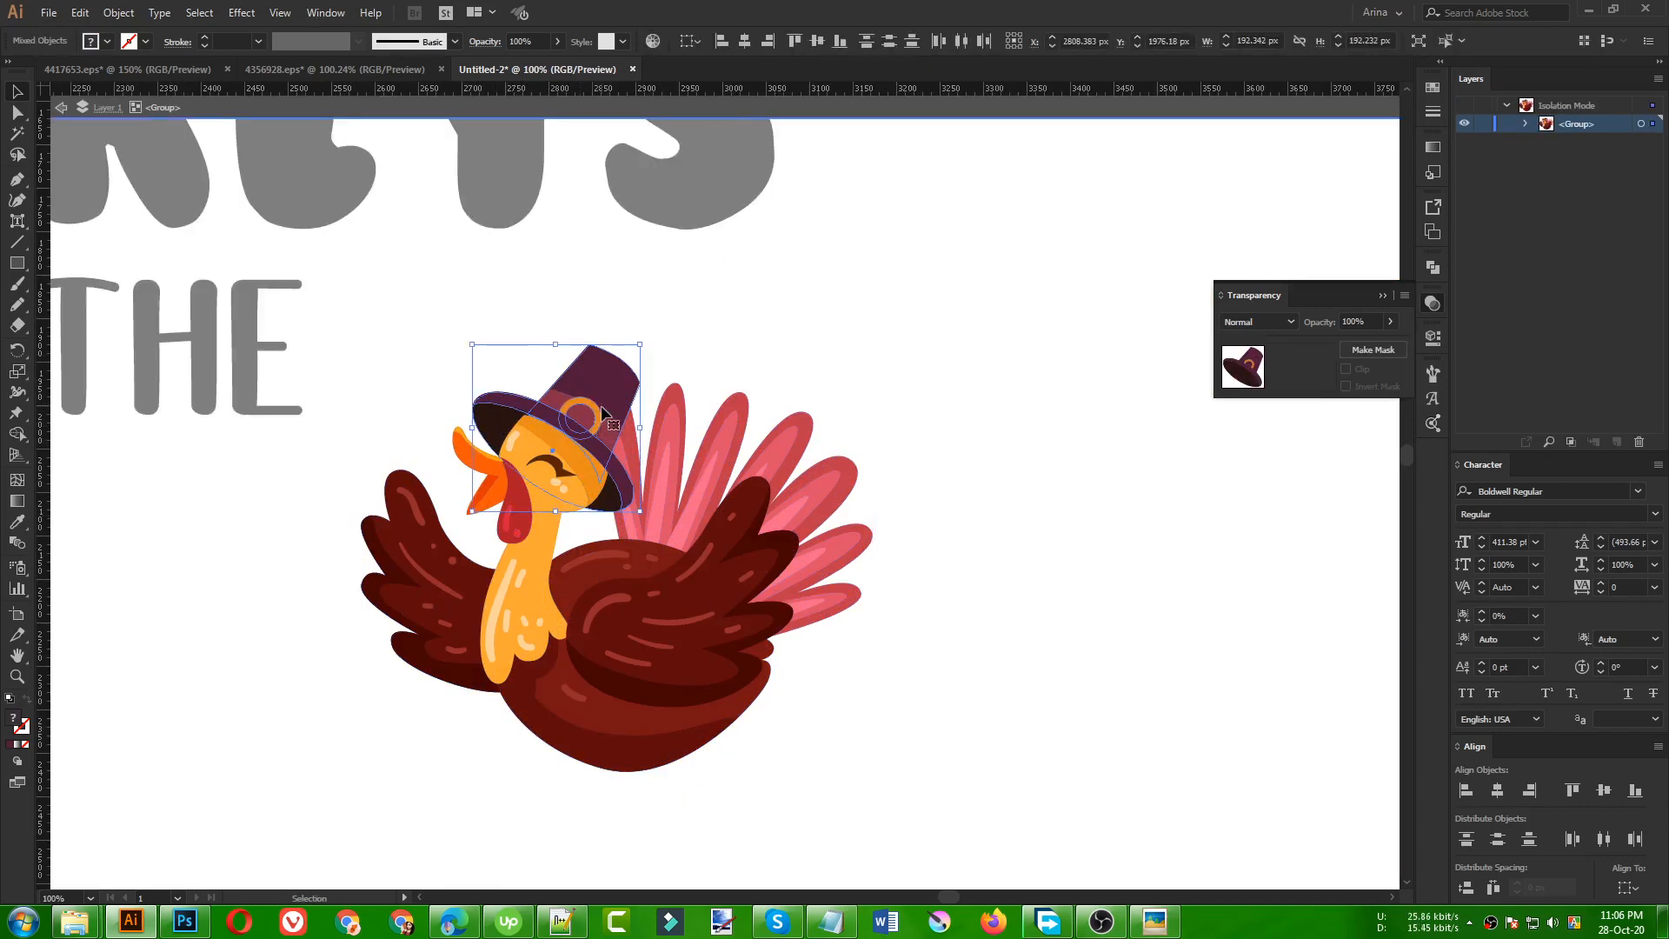
drag(594, 404, 938, 322)
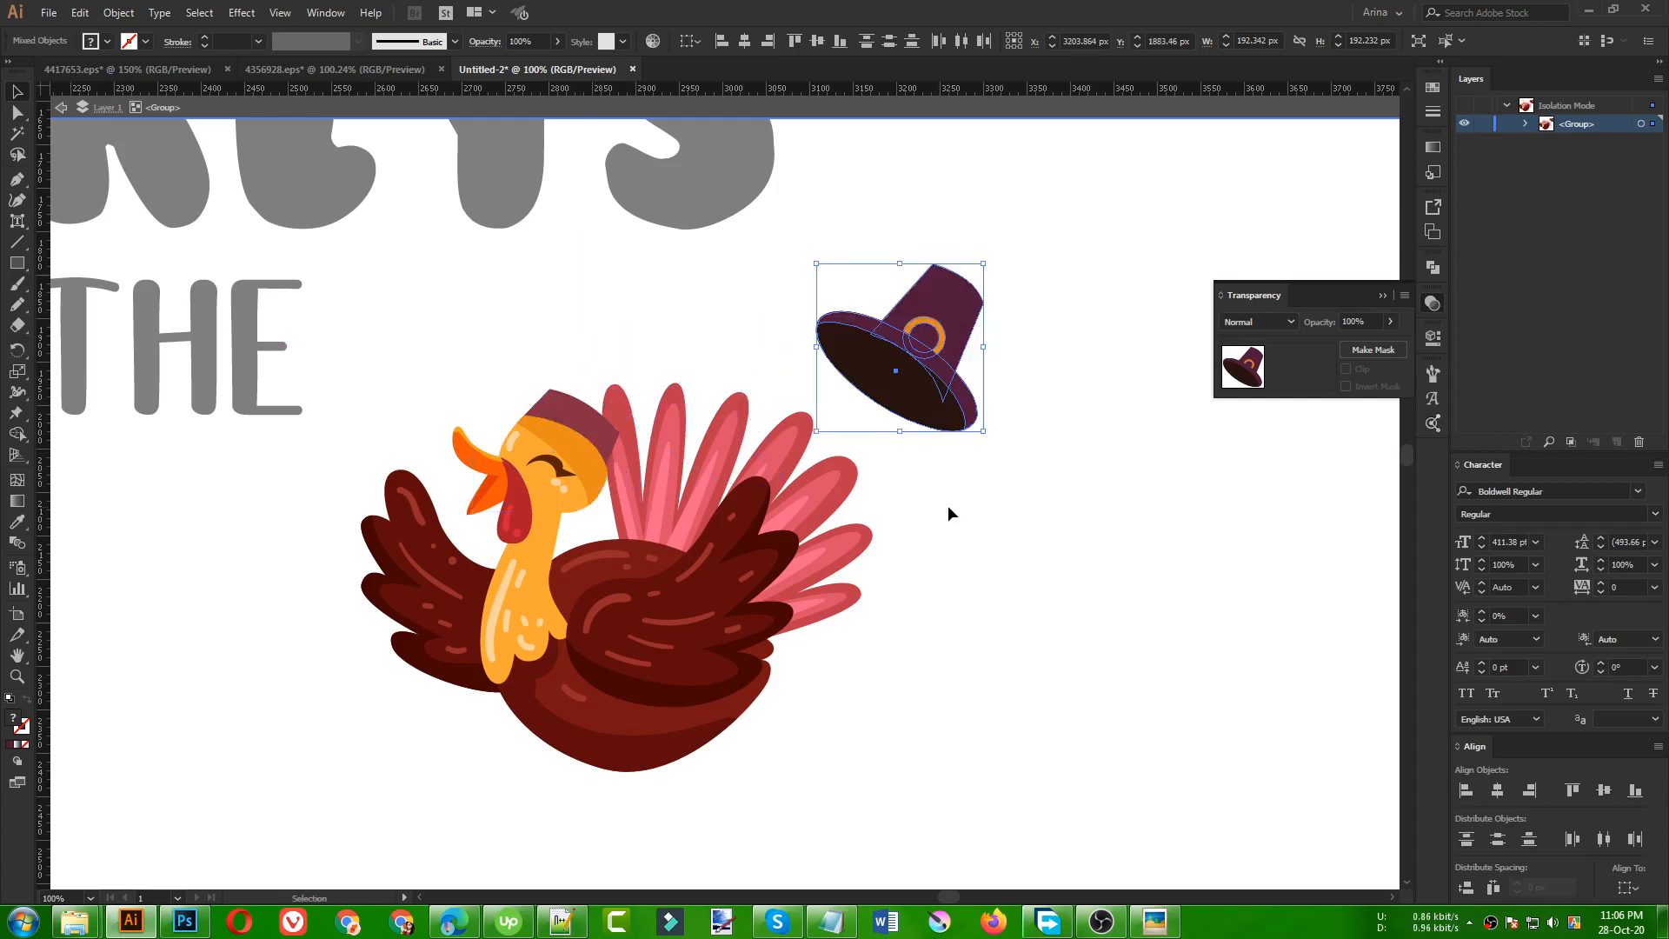
- Try to move the leftover hat band off the head and delete it
drag(563, 413, 596, 309)
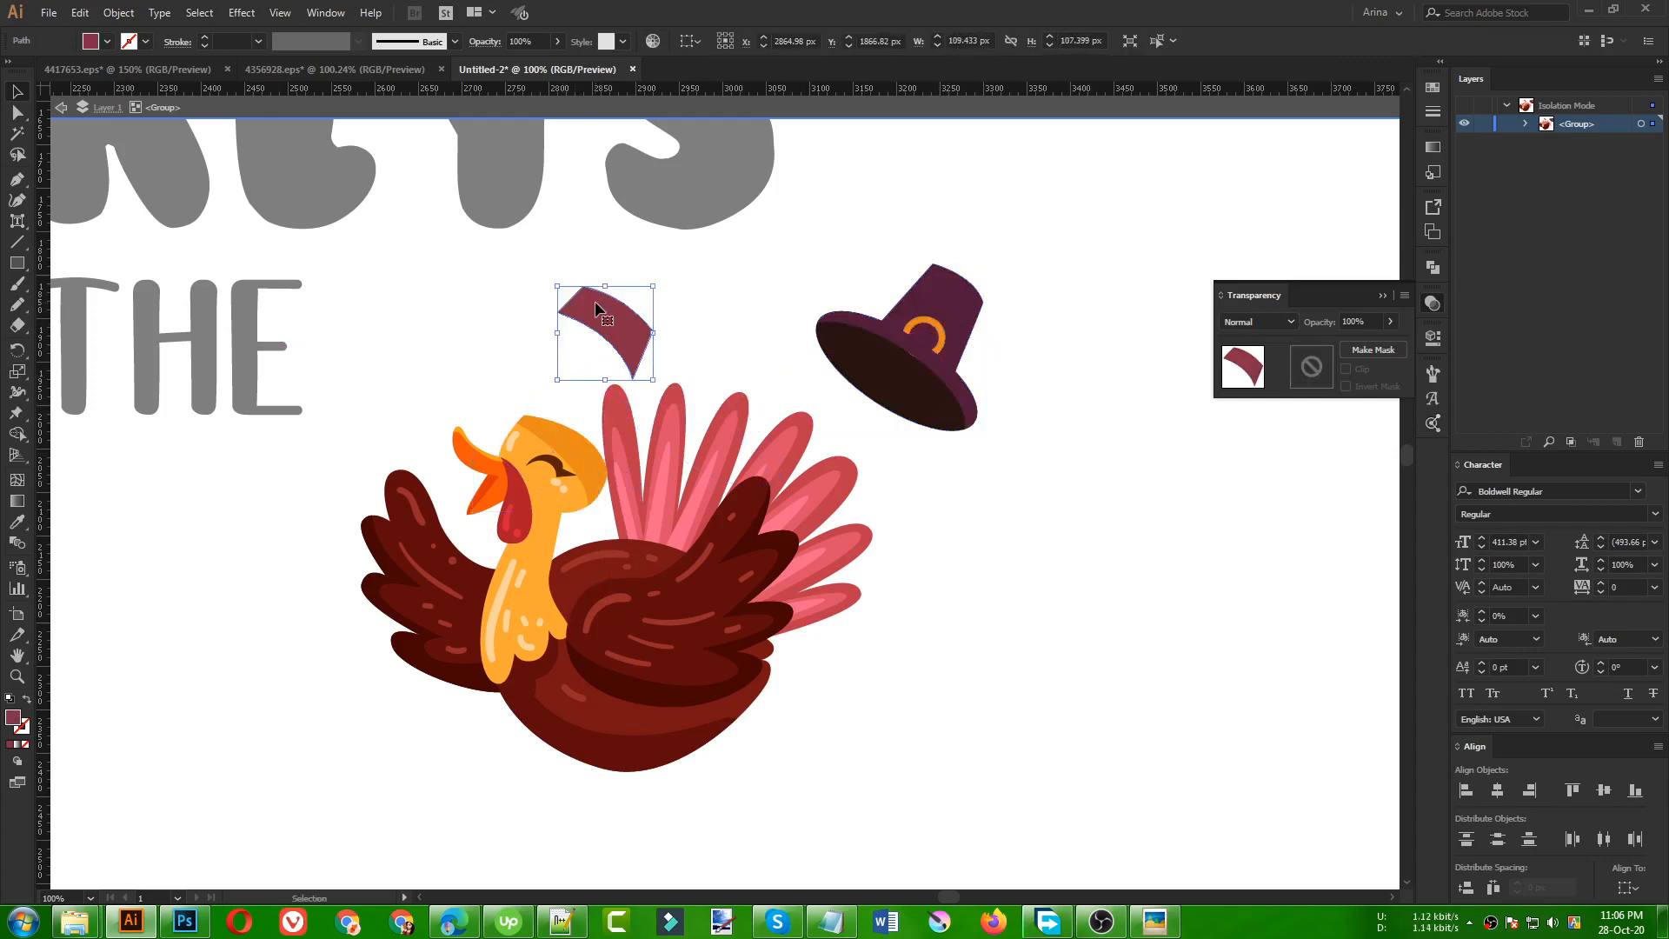
key(a)
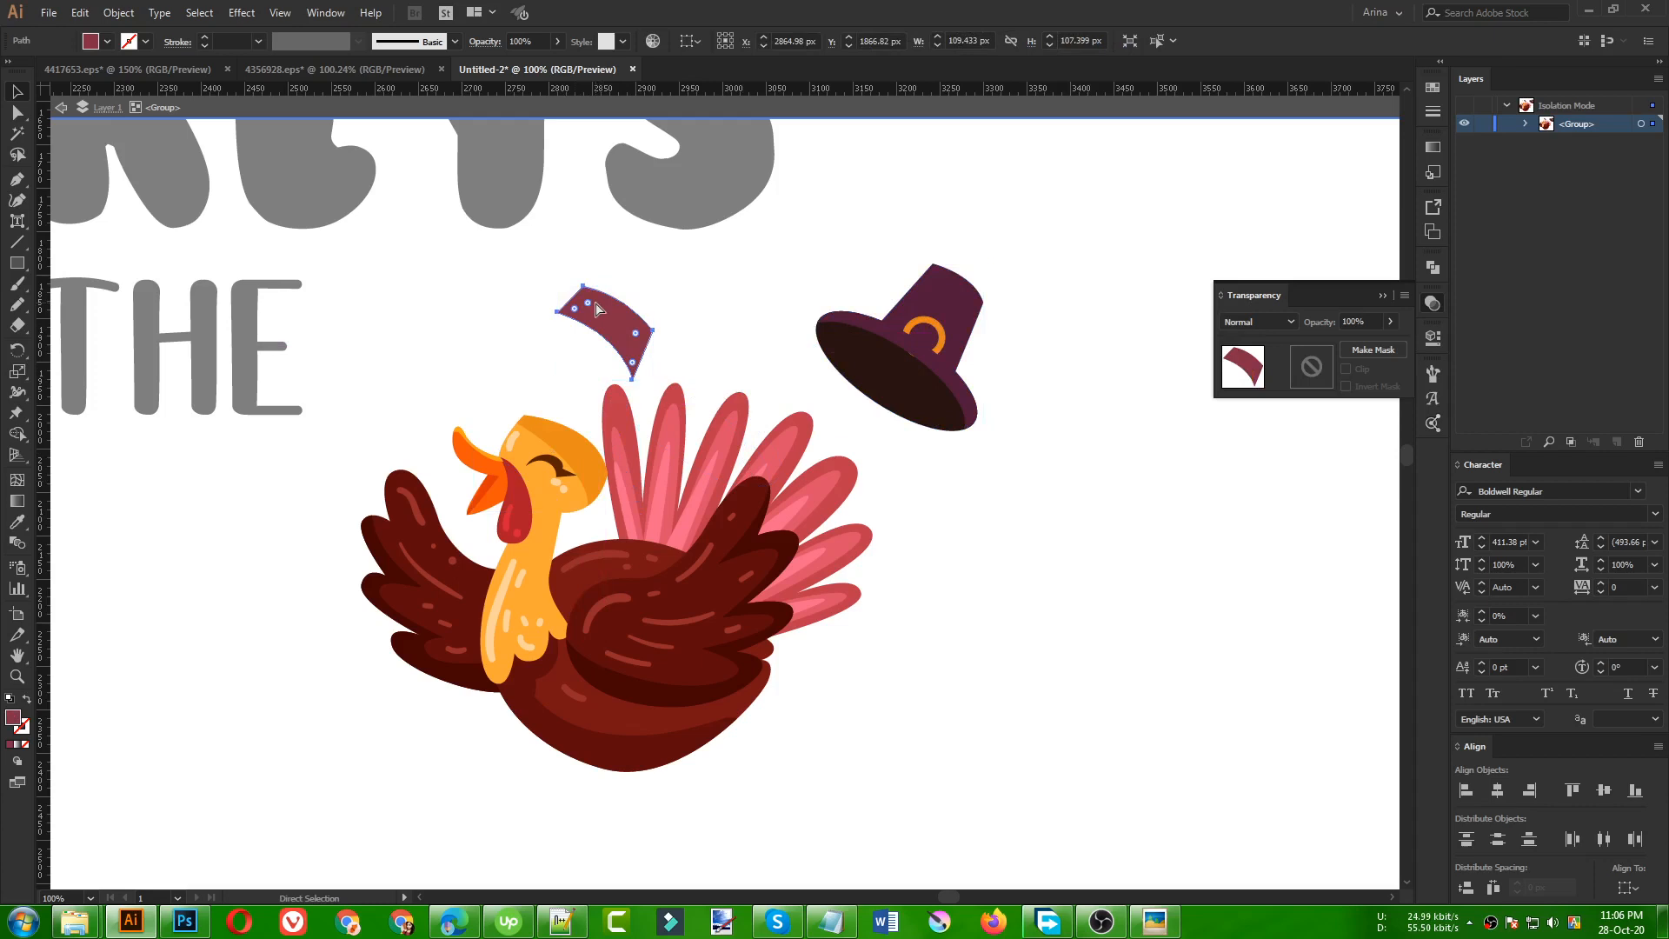
key(v)
key(Delete)
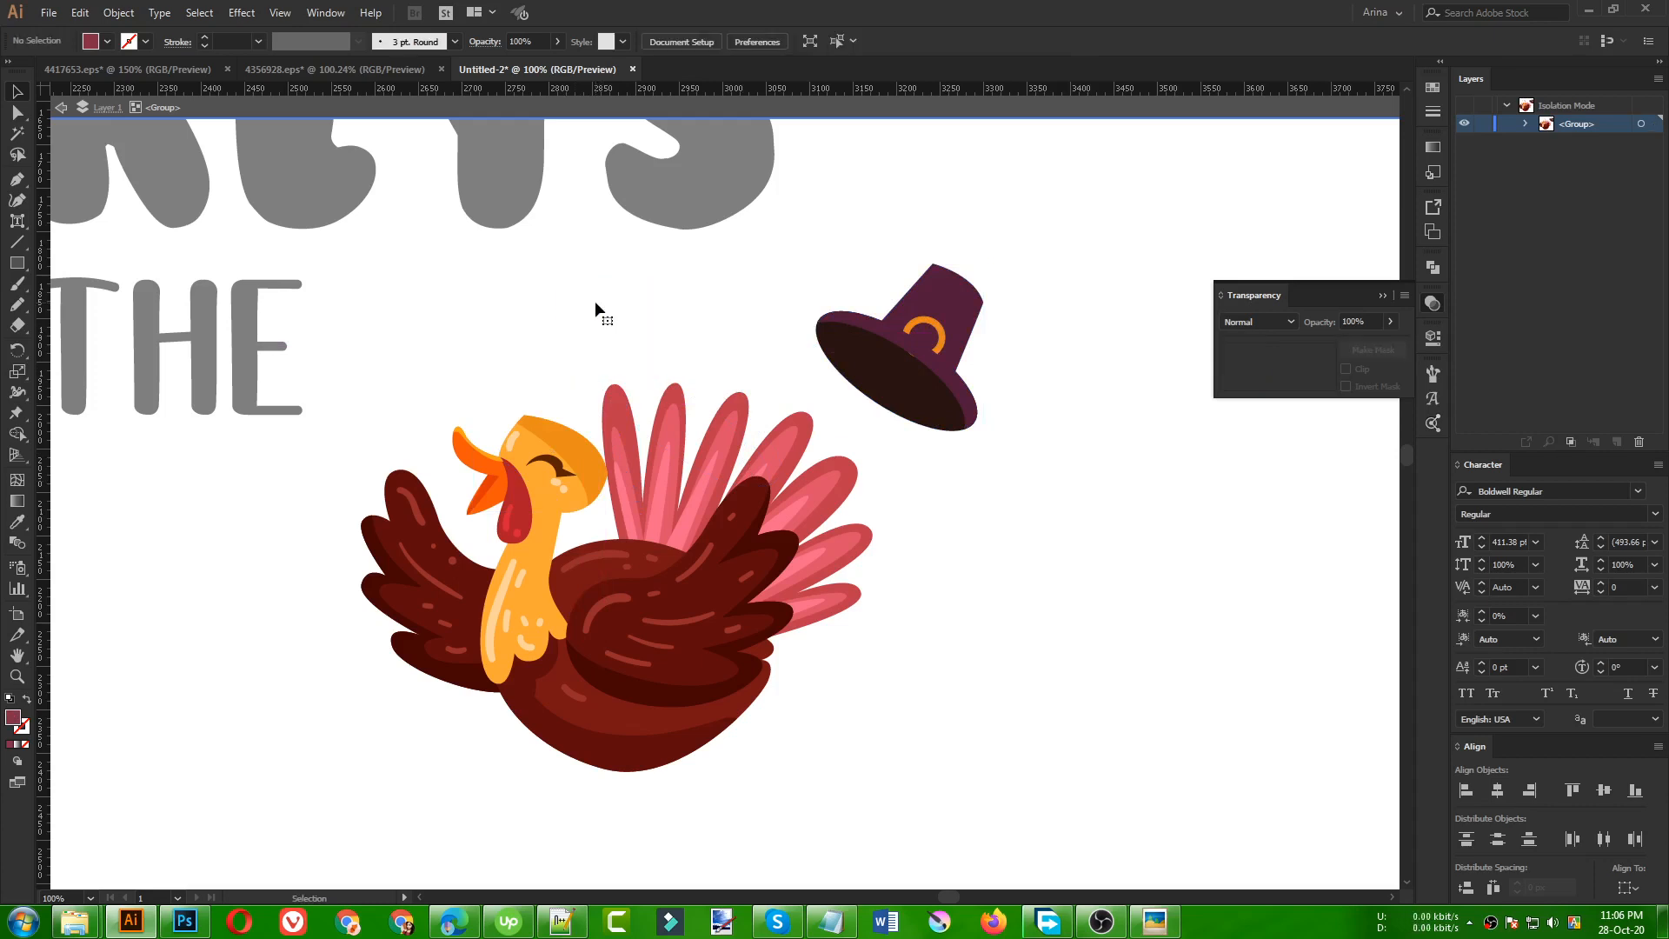
- Undo the band and hat edits and the turkey's last move
key(ctrl+z)
key(ctrl+z)
key(ctrl+z)
key(ctrl+z)
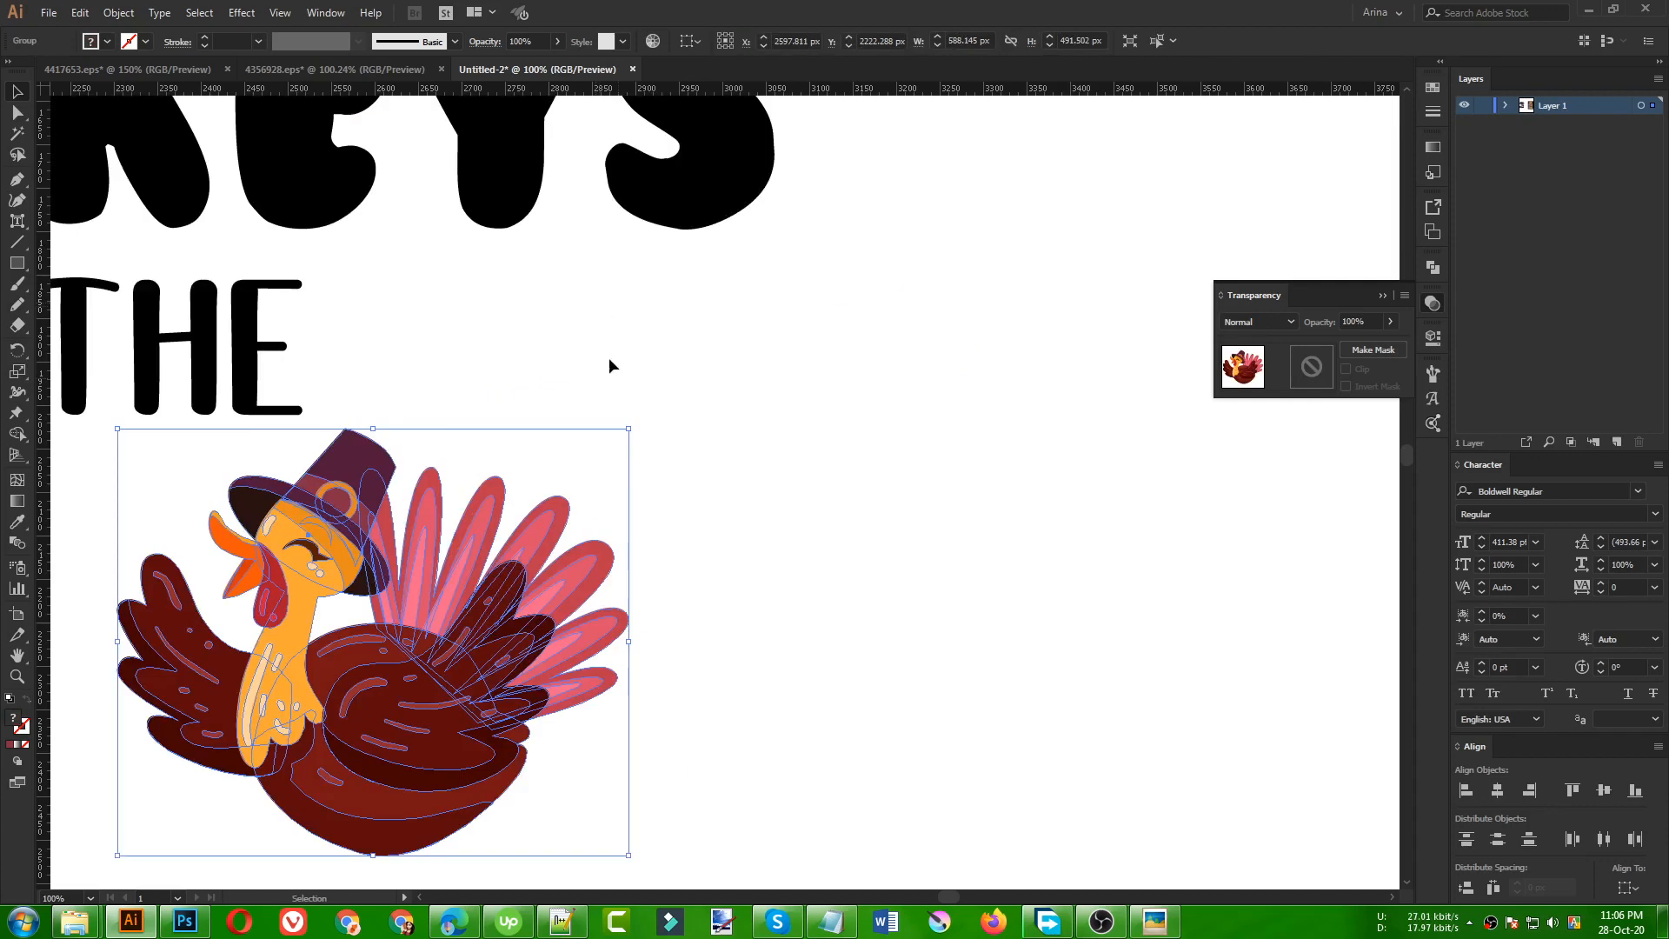
- Duplicate the turkey to its right at the same height
click(700, 452)
scroll(254, 522, down, 1)
drag(242, 603, 743, 603)
click(978, 622)
- Delete the hat's crown, buckle, brim, band and dark underside from the duplicated turkey
scroll(978, 623, up, 2)
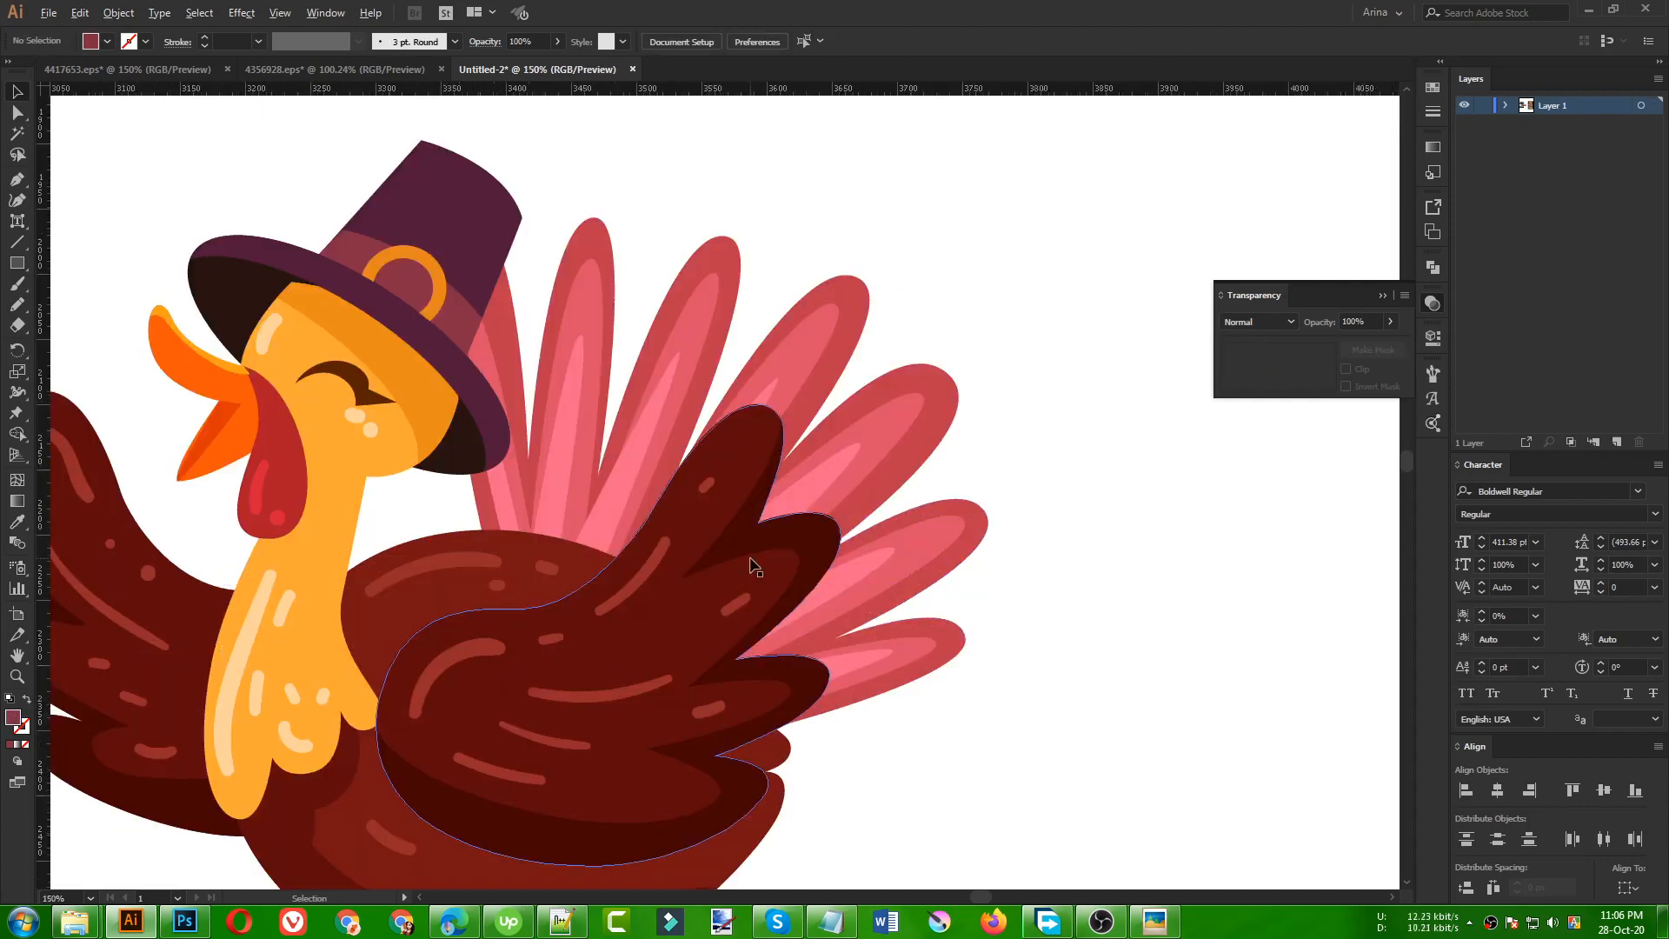
double_click(492, 324)
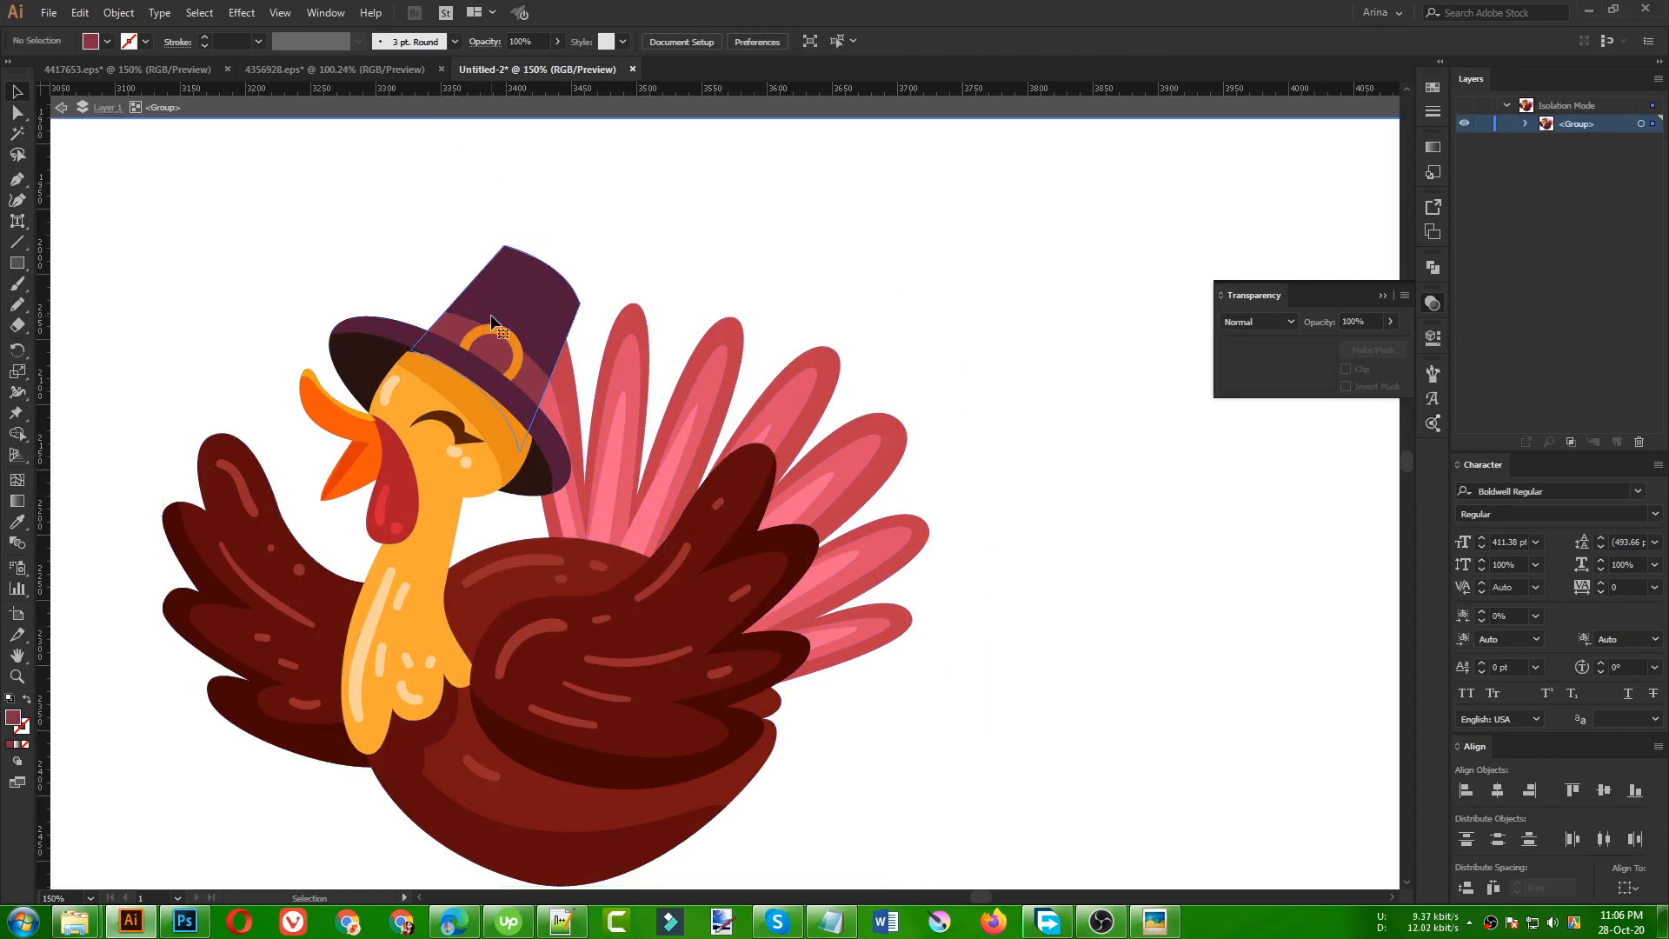
click(491, 324)
key(Delete)
click(472, 339)
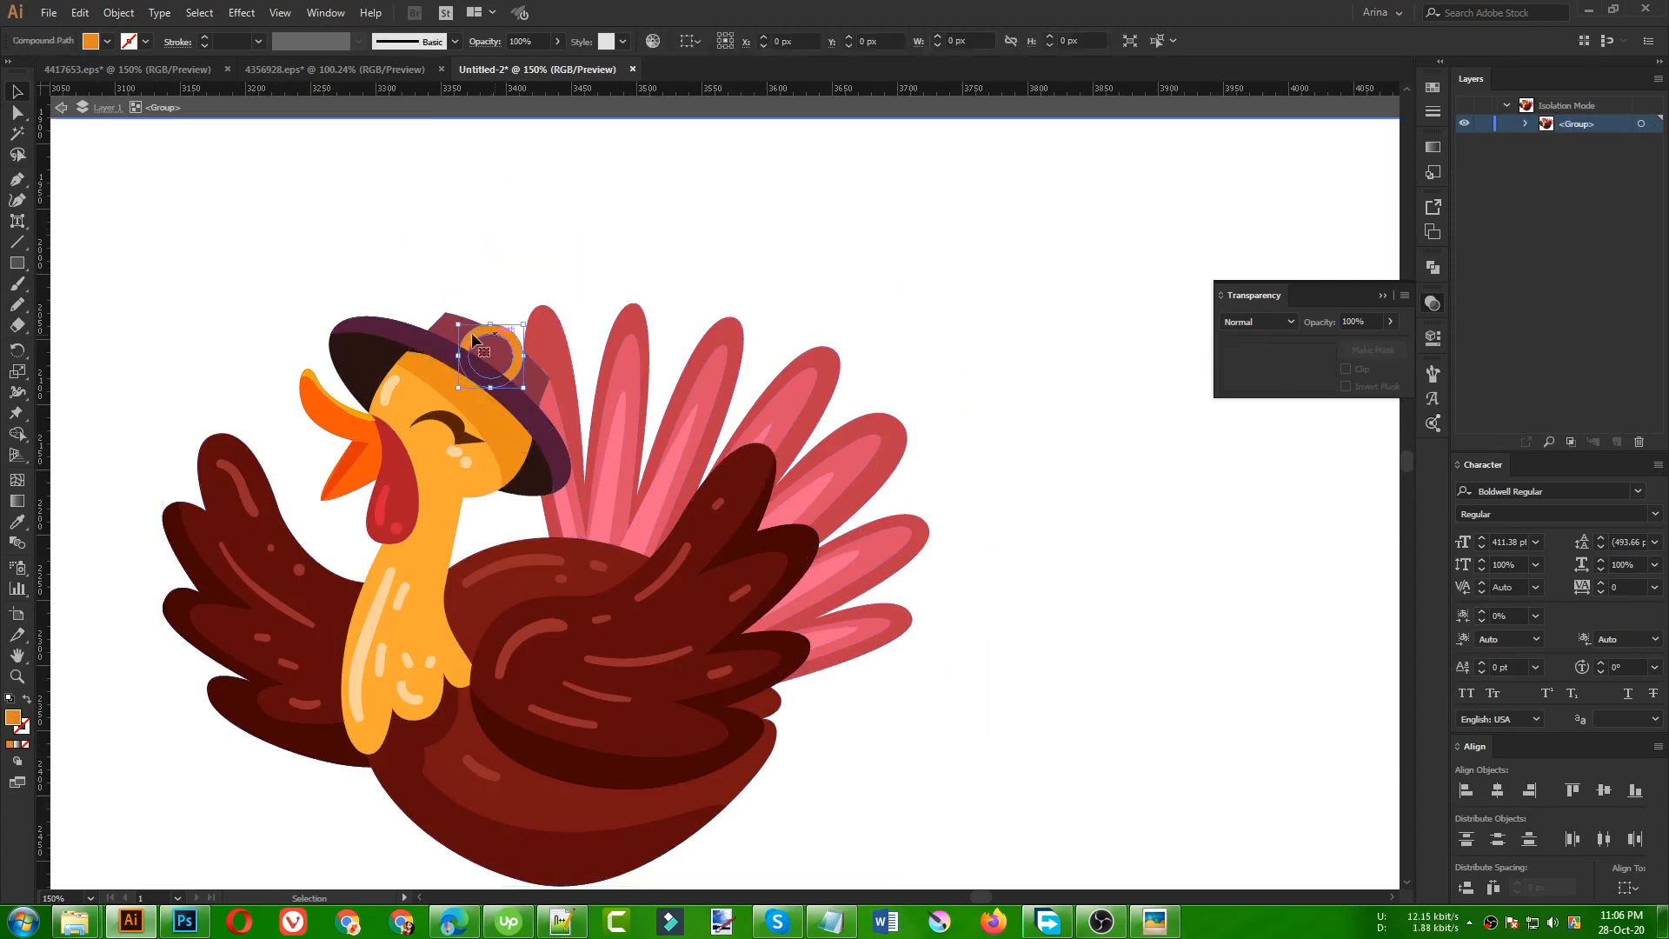
key(Delete)
click(401, 346)
key(Delete)
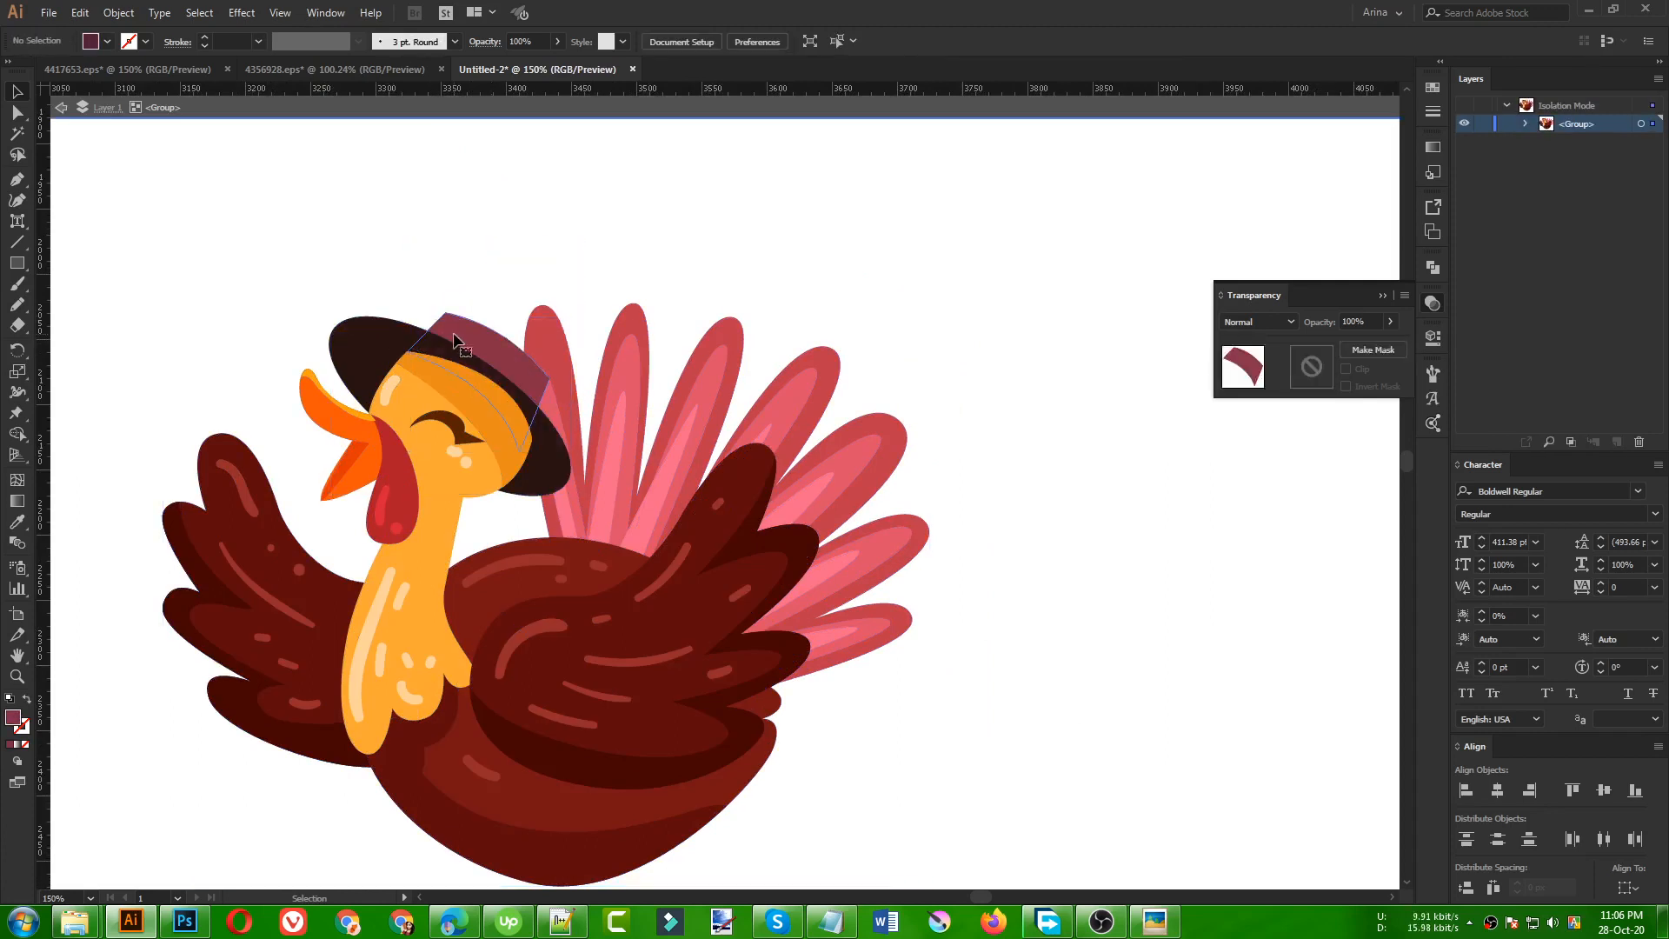
click(454, 339)
key(Delete)
click(426, 348)
key(Delete)
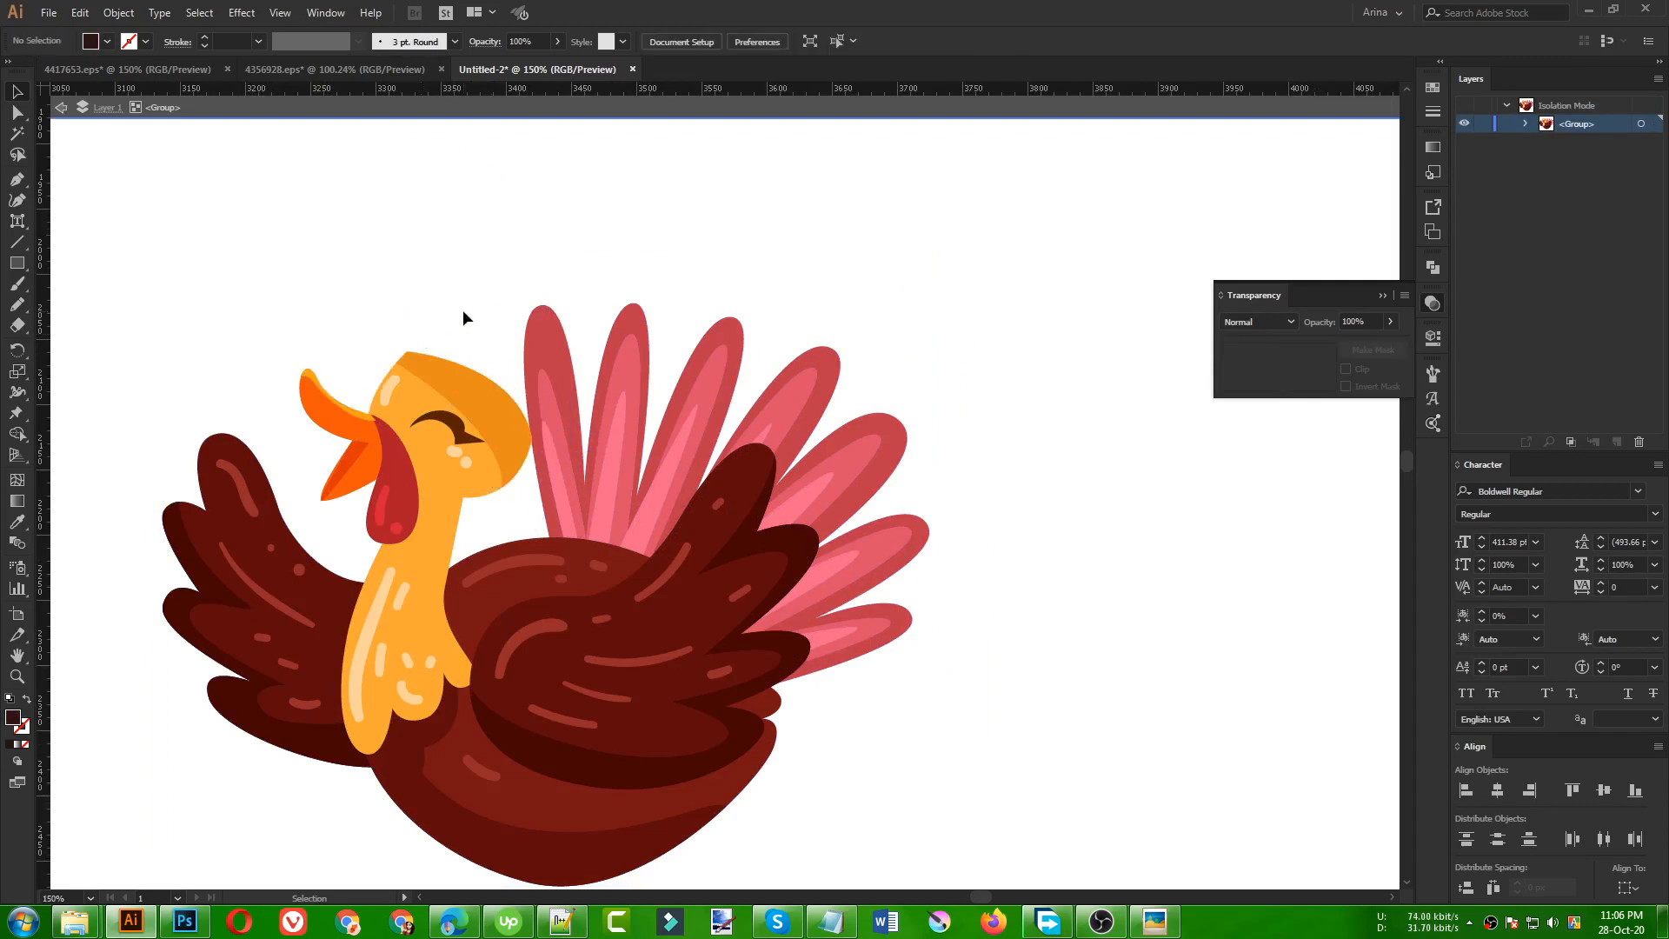
- Draw a circle over the turkey's head and resize it to about 136 px in diameter
drag(19, 262, 112, 312)
scroll(567, 415, up, 1)
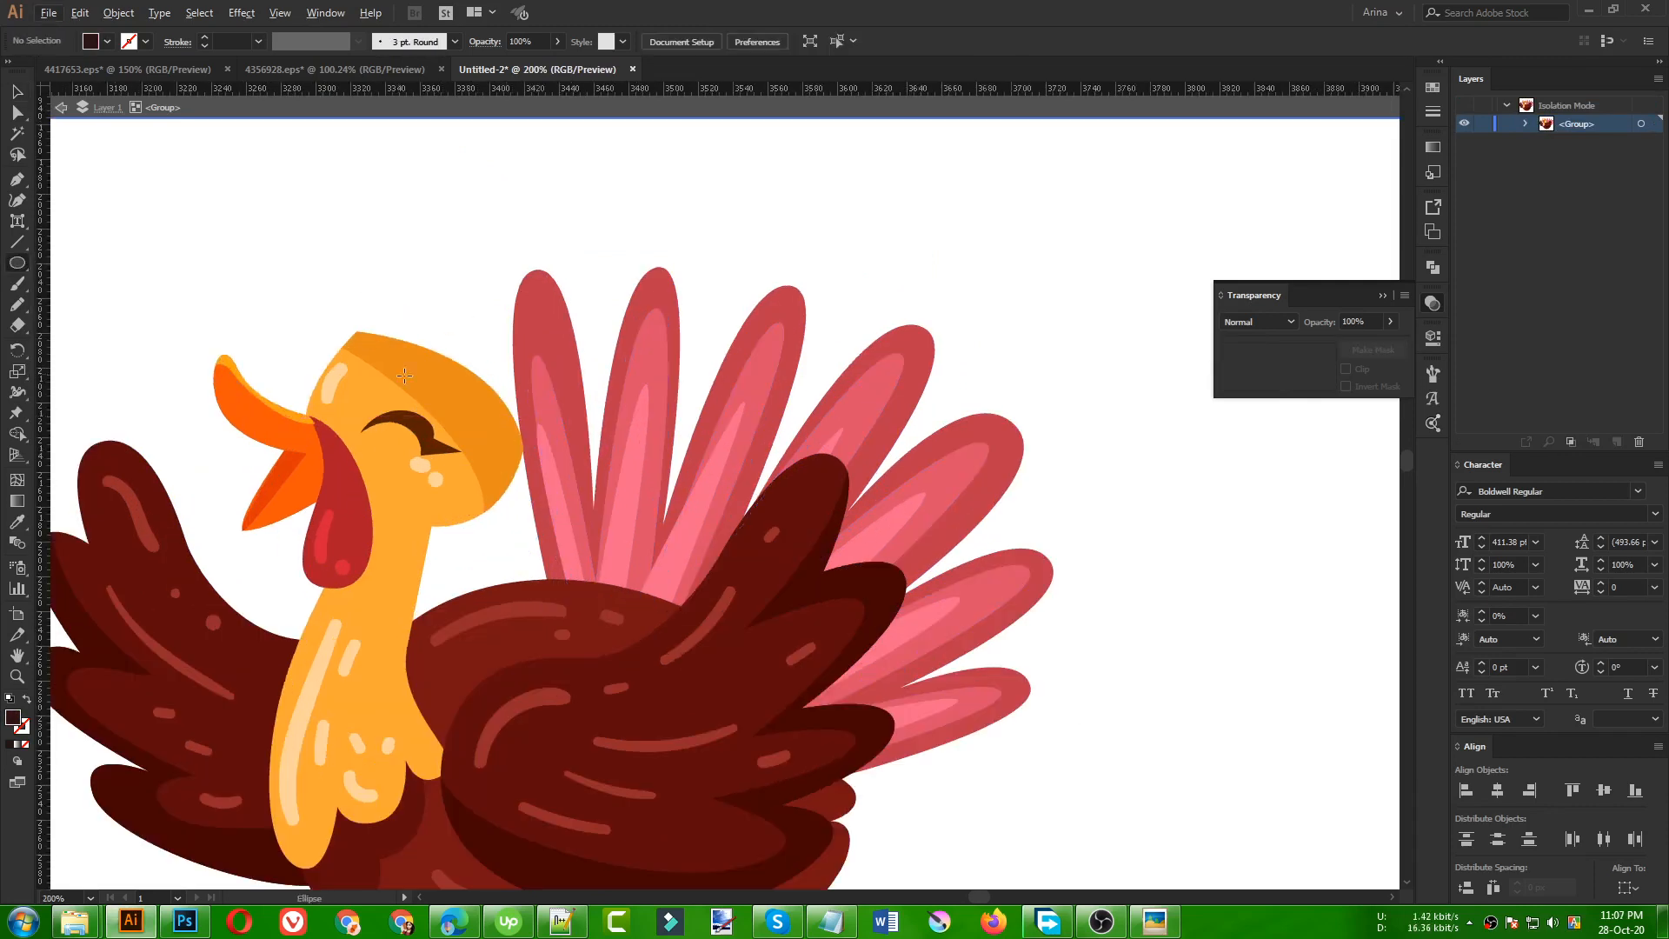
drag(351, 342, 567, 559)
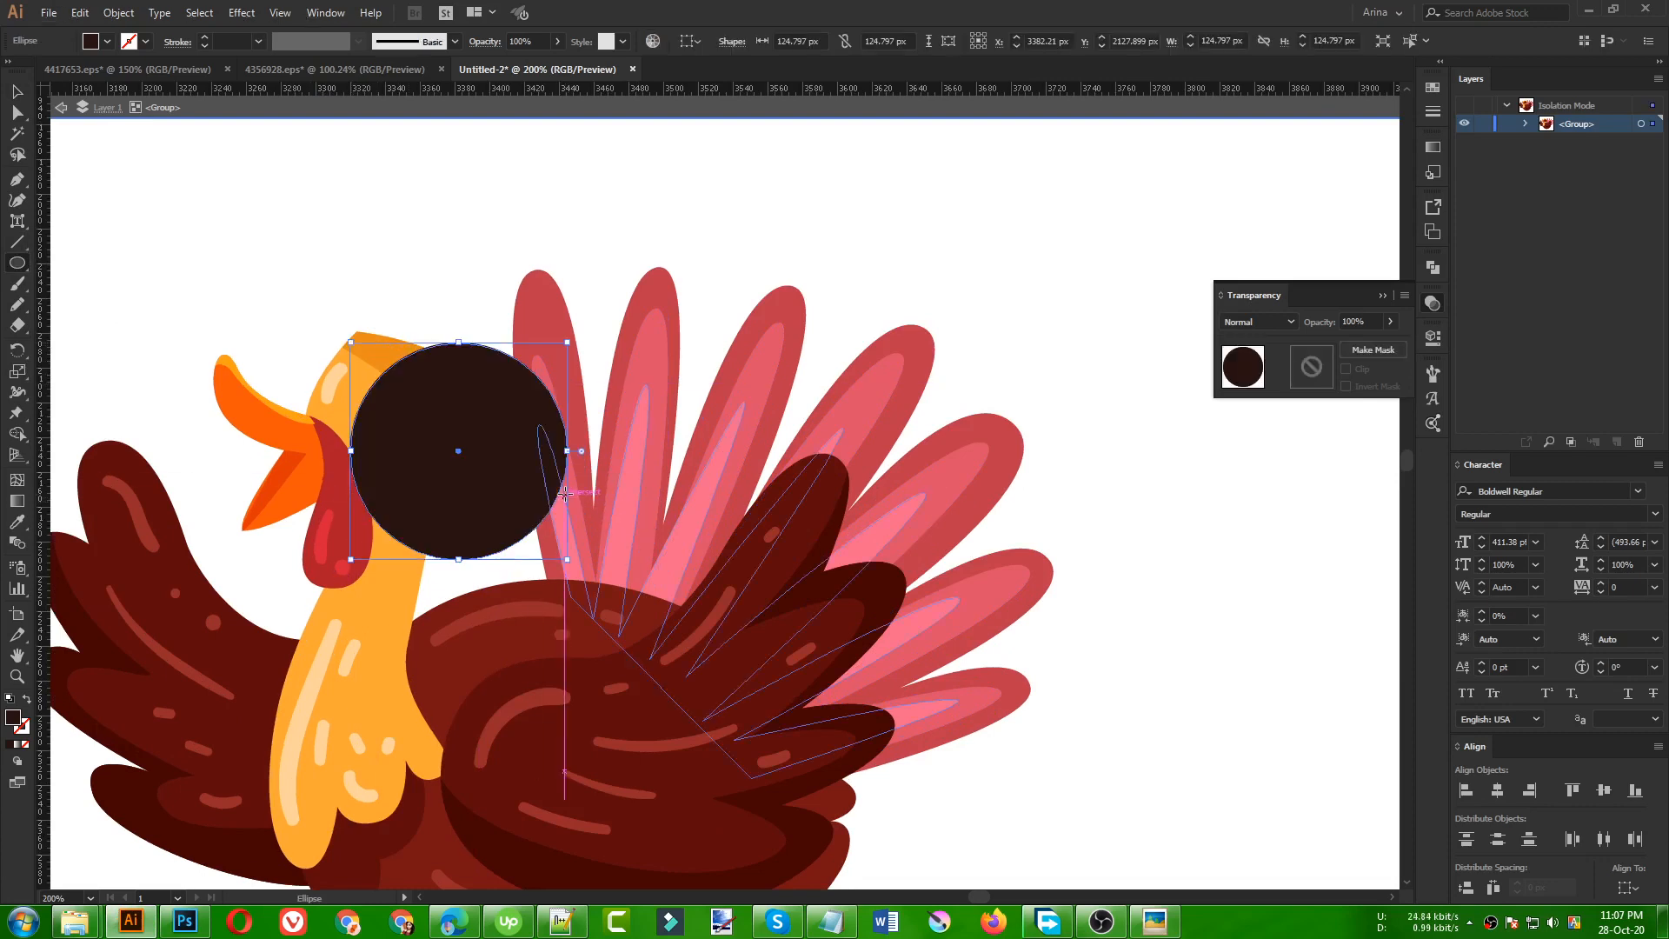
key(v)
drag(519, 500, 477, 453)
drag(525, 511, 567, 532)
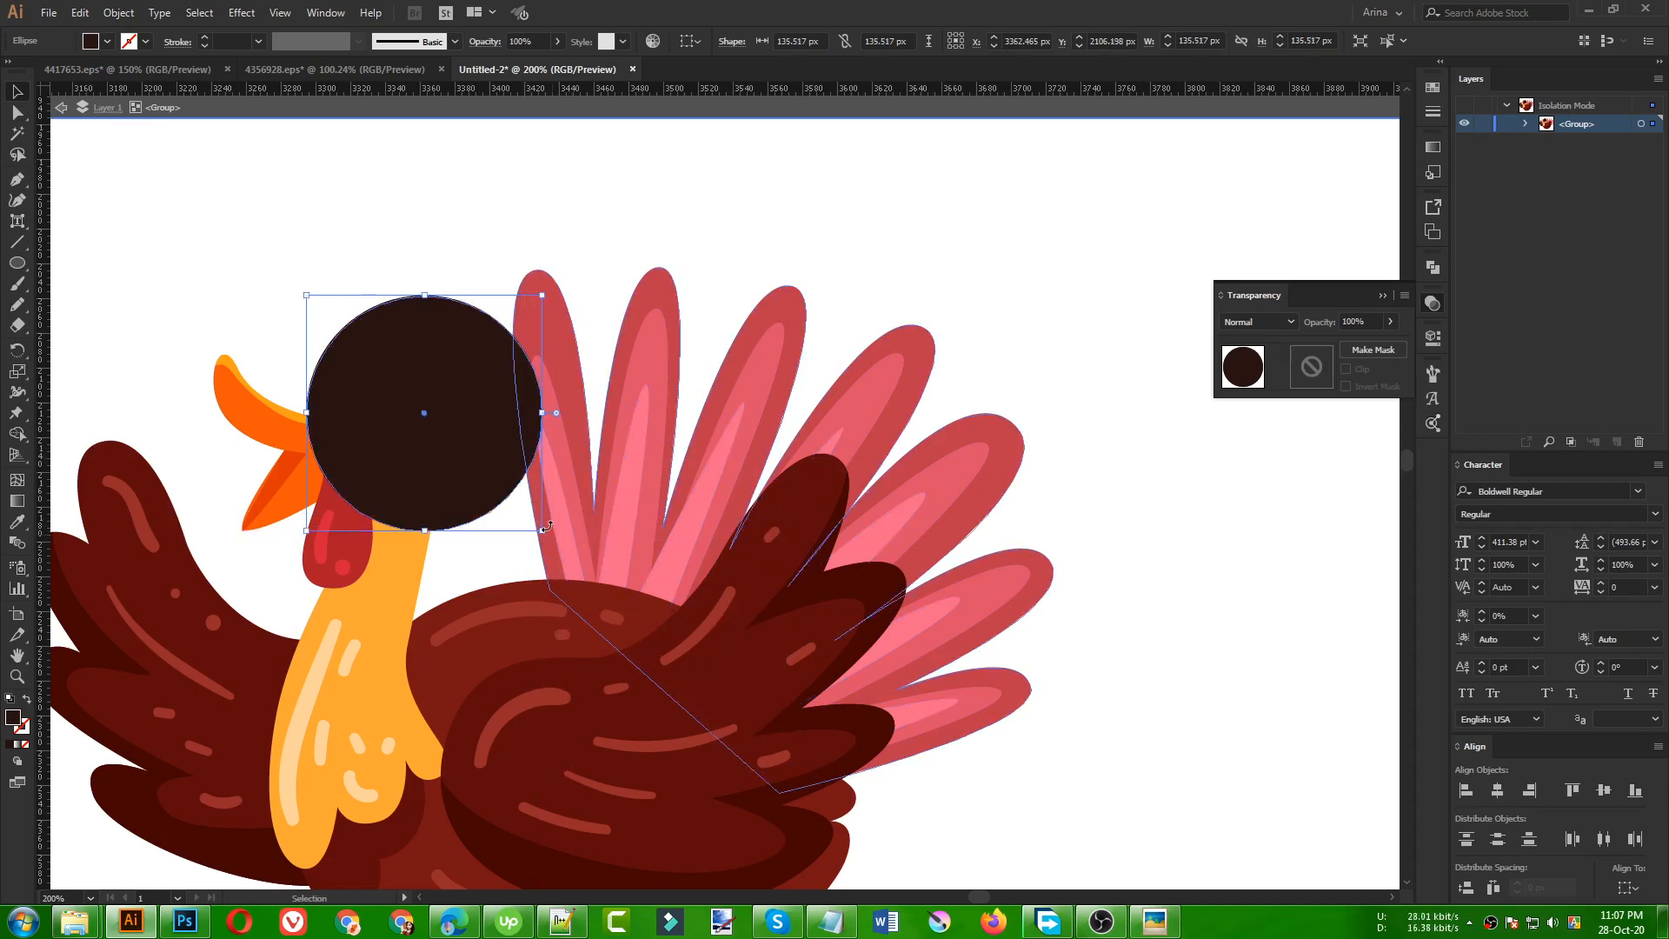
- Fill the head circle with the orange sampled from the turkey's neck
key(i)
click(414, 565)
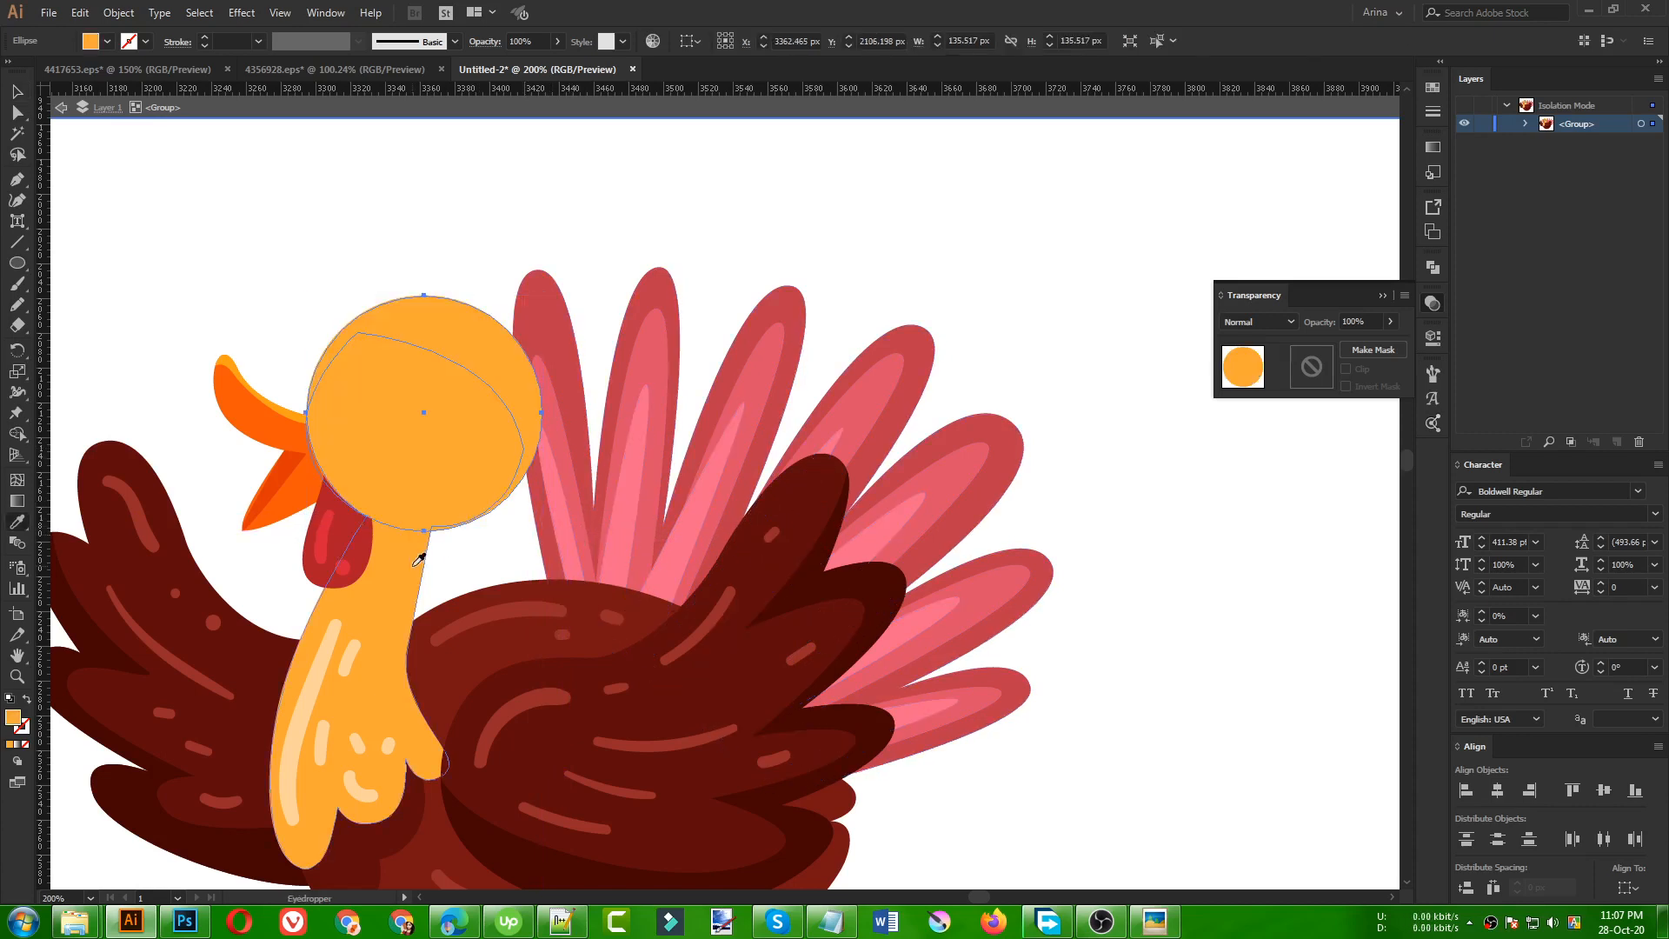
key(v)
click(492, 186)
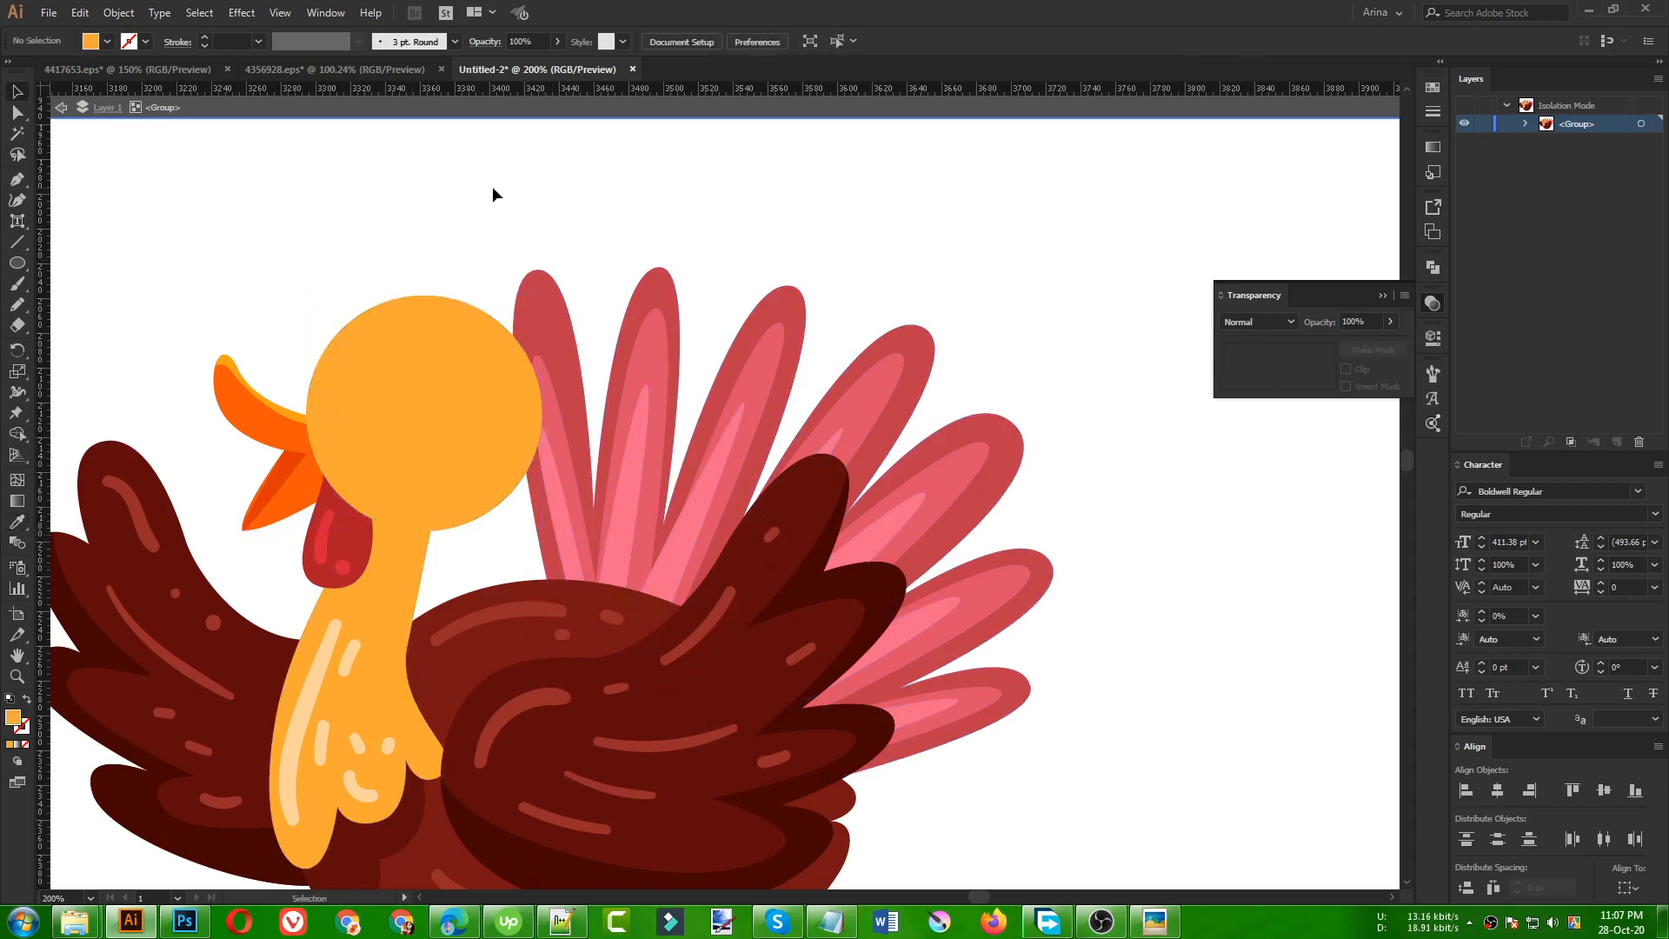
- Cut the orange circle and delete the darker orange shading on top of the turkey's head
click(487, 352)
key(Delete)
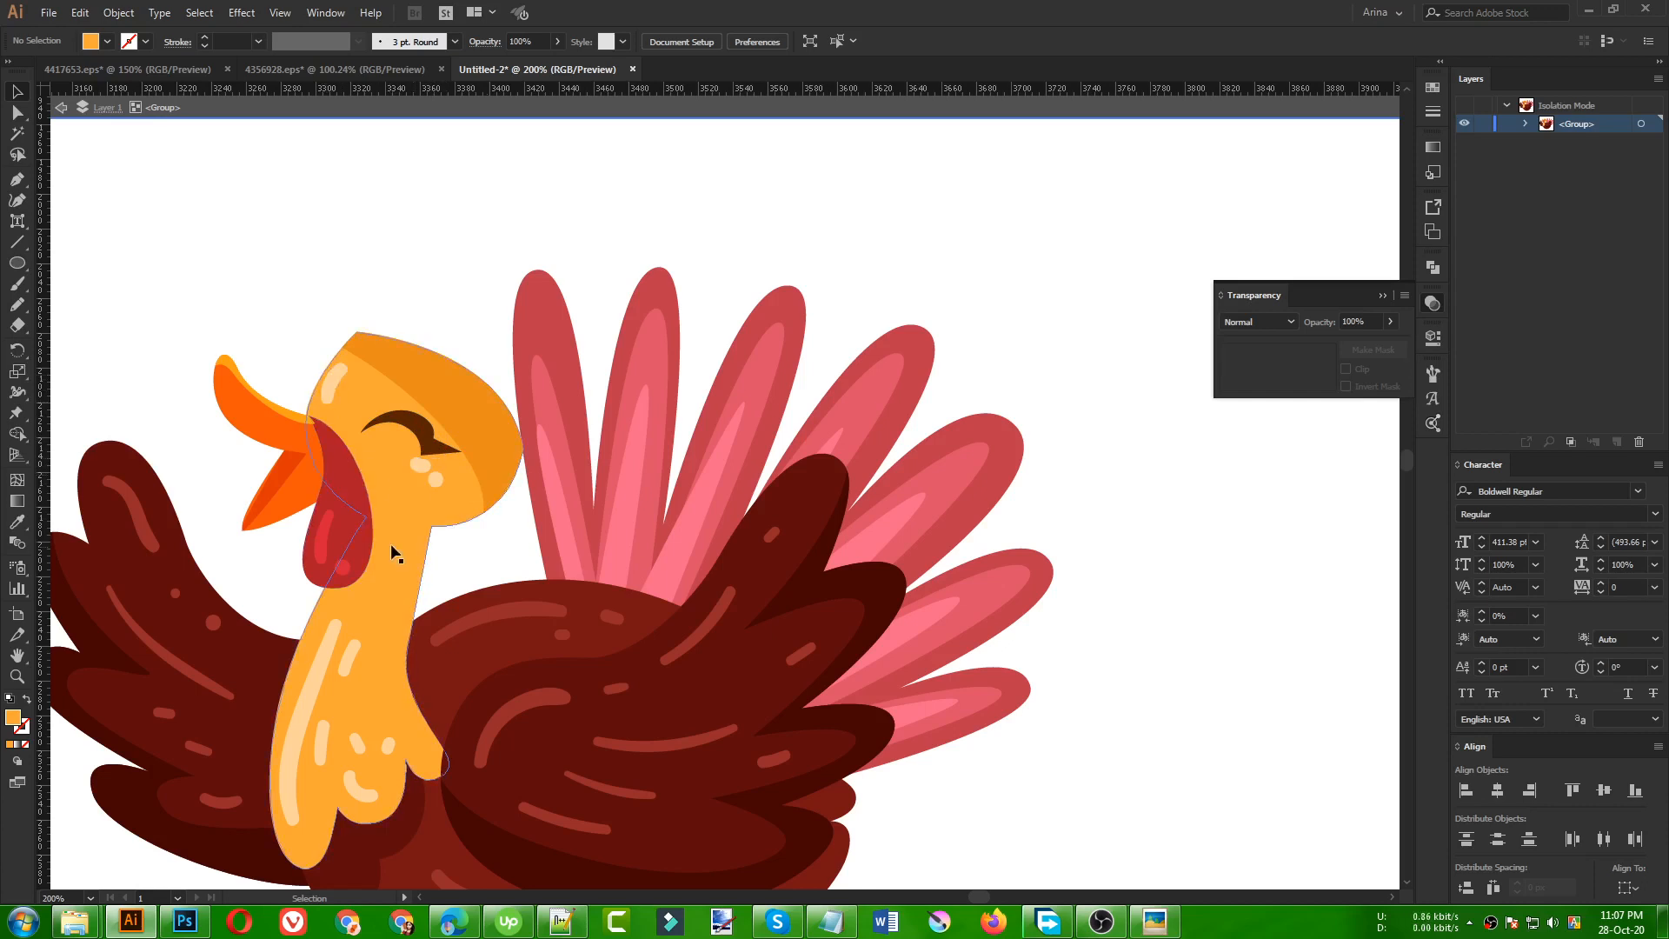
click(483, 446)
key(Delete)
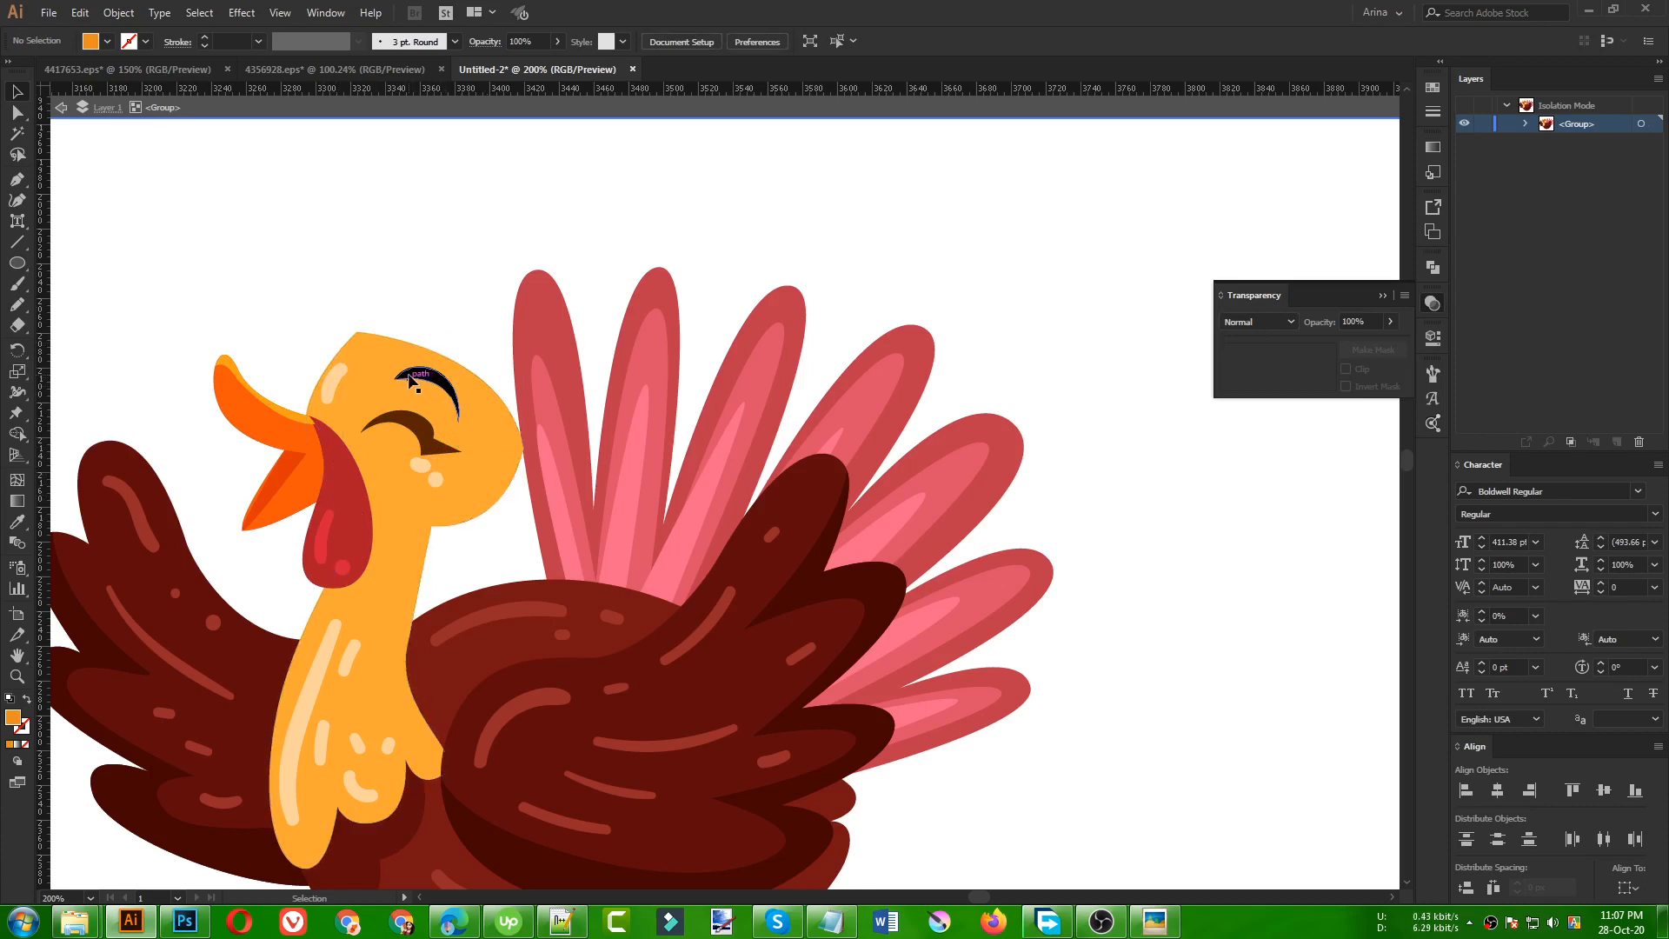
- Restore the orange circle in place directly above the head shape, beneath the eye and wattle
click(508, 446)
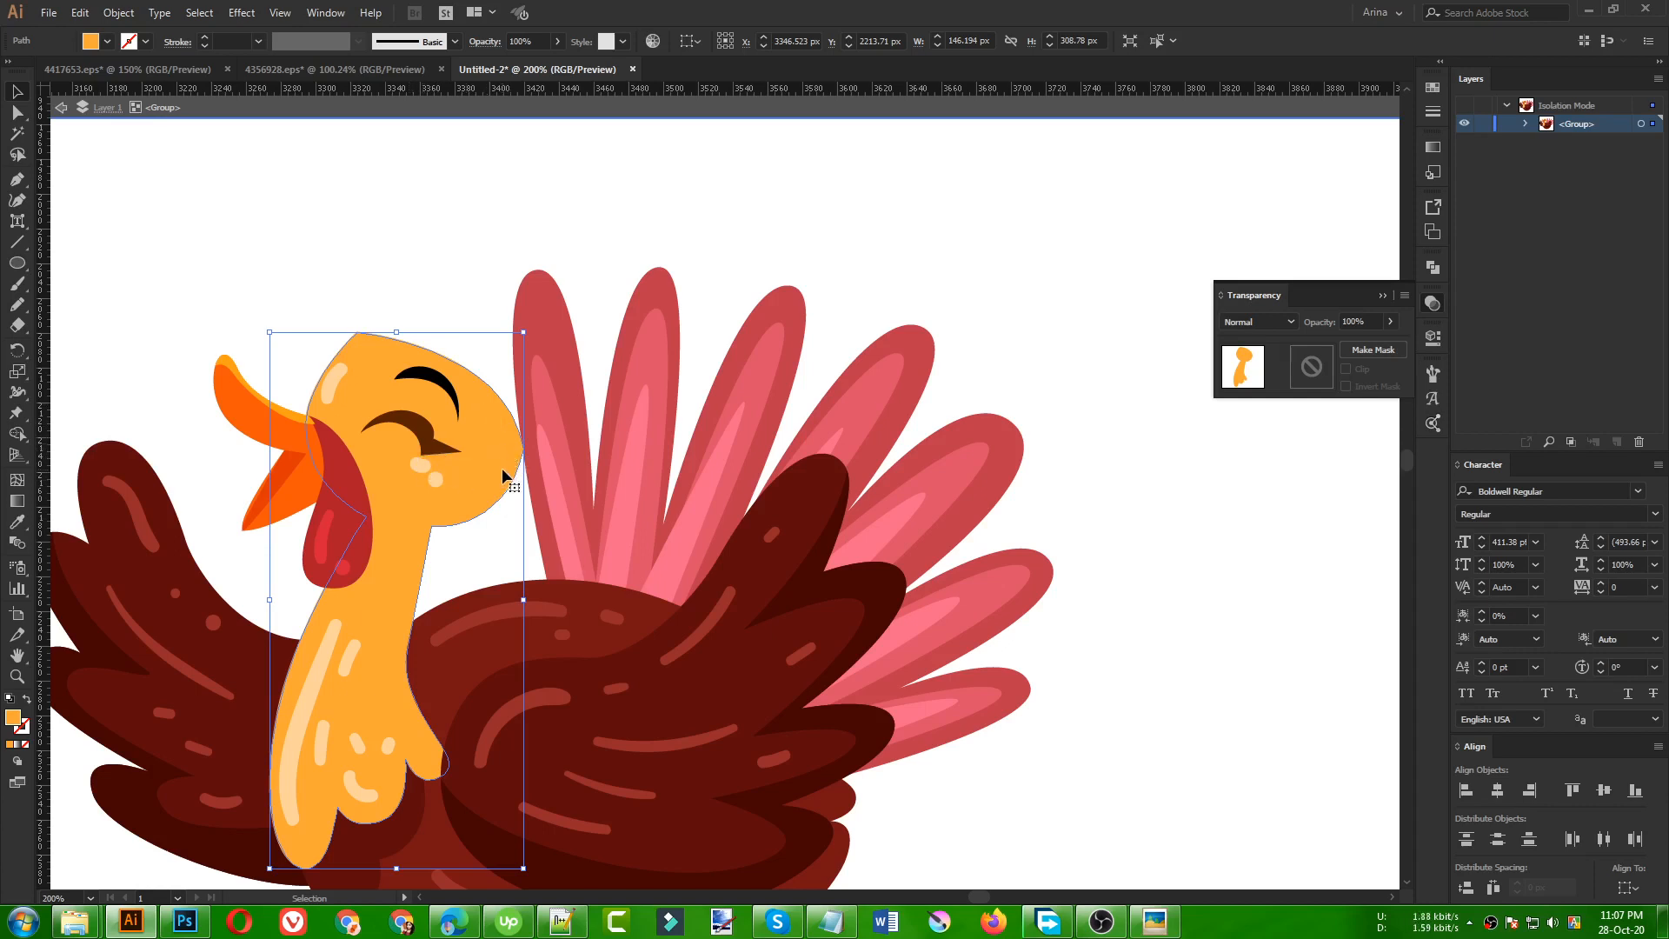
key(a)
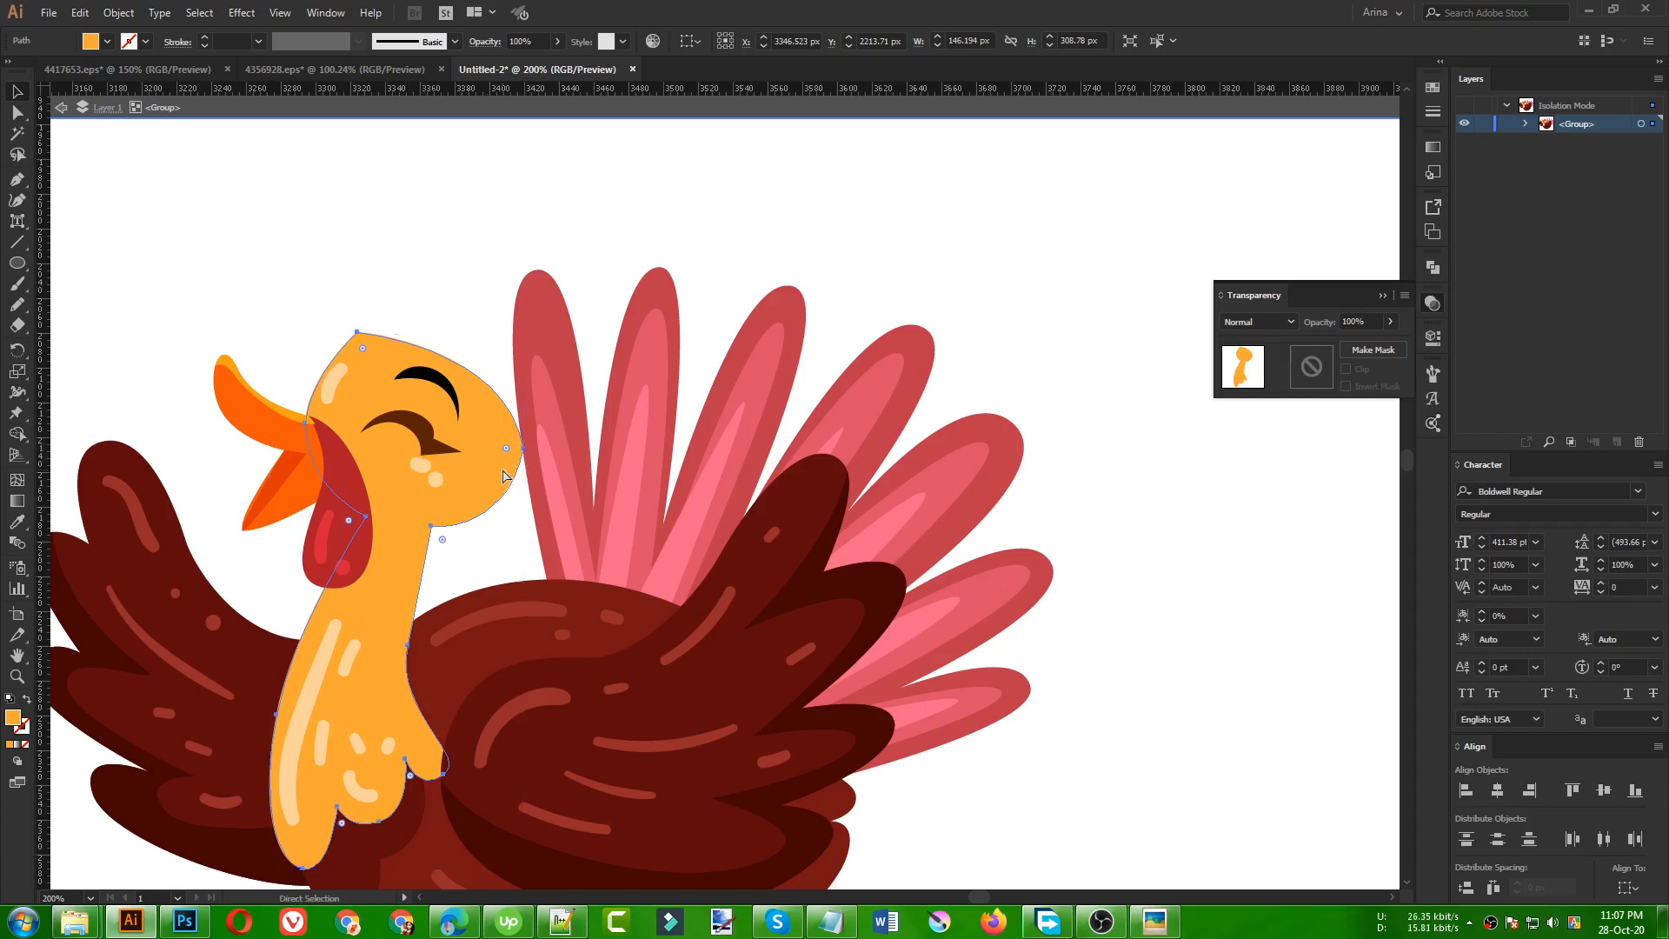
key(v)
click(503, 475)
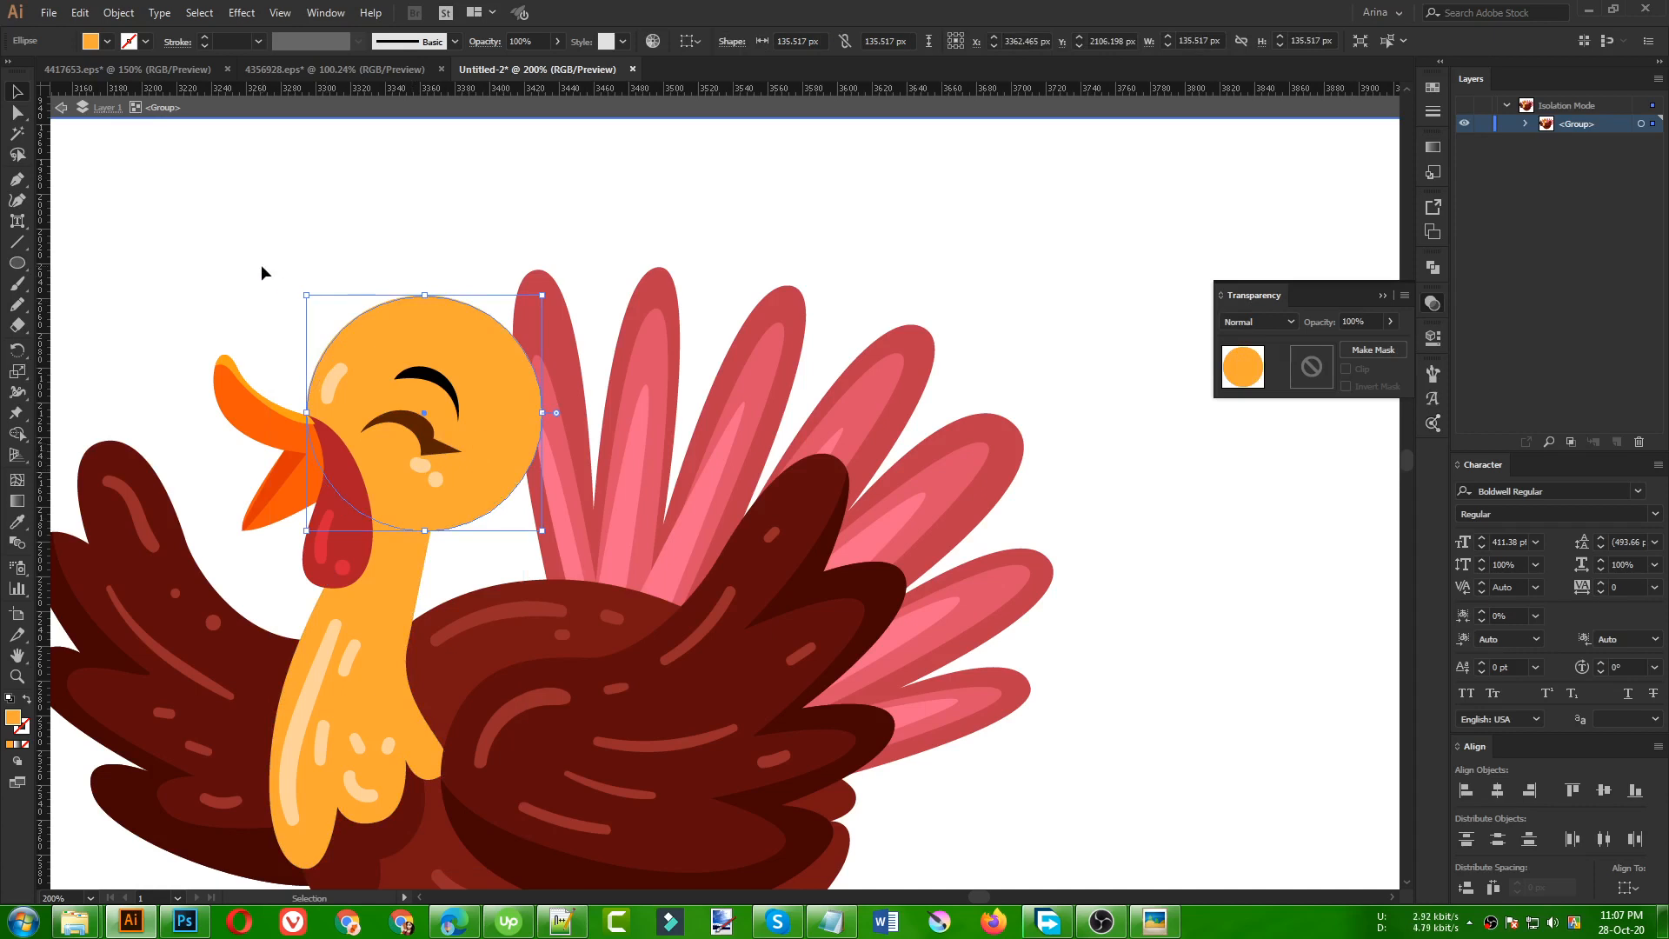
click(471, 566)
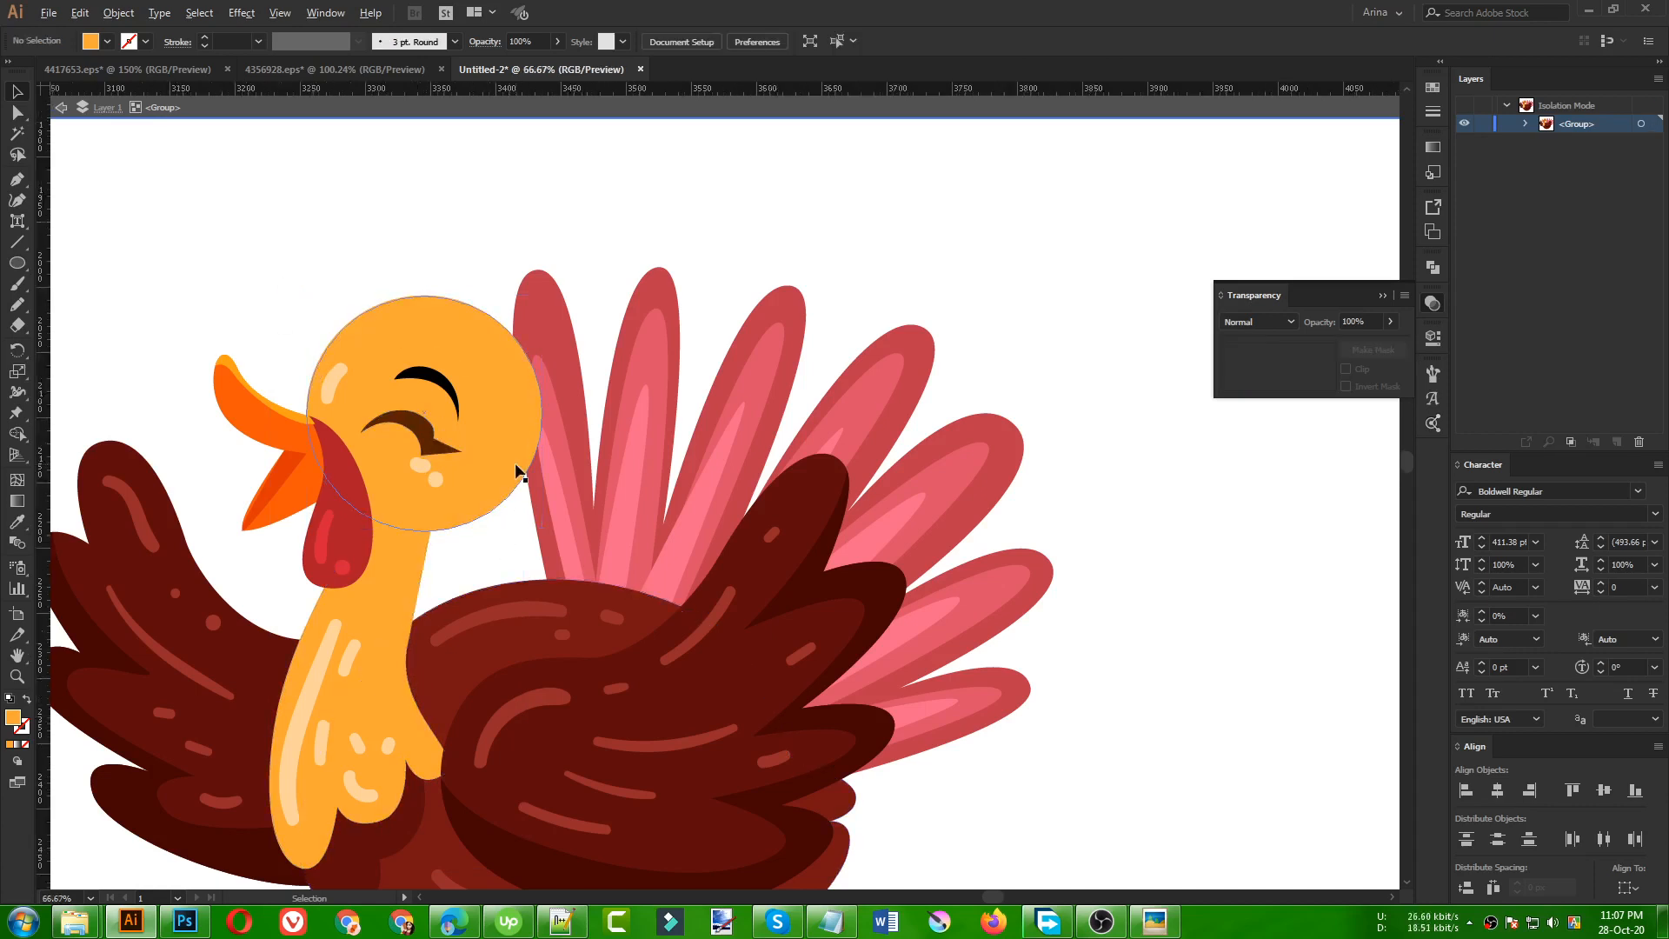
- Recolour the black arc above the turkey's eye with the eye's brown and leave group editing
scroll(484, 450, down, 3)
scroll(474, 413, up, 3)
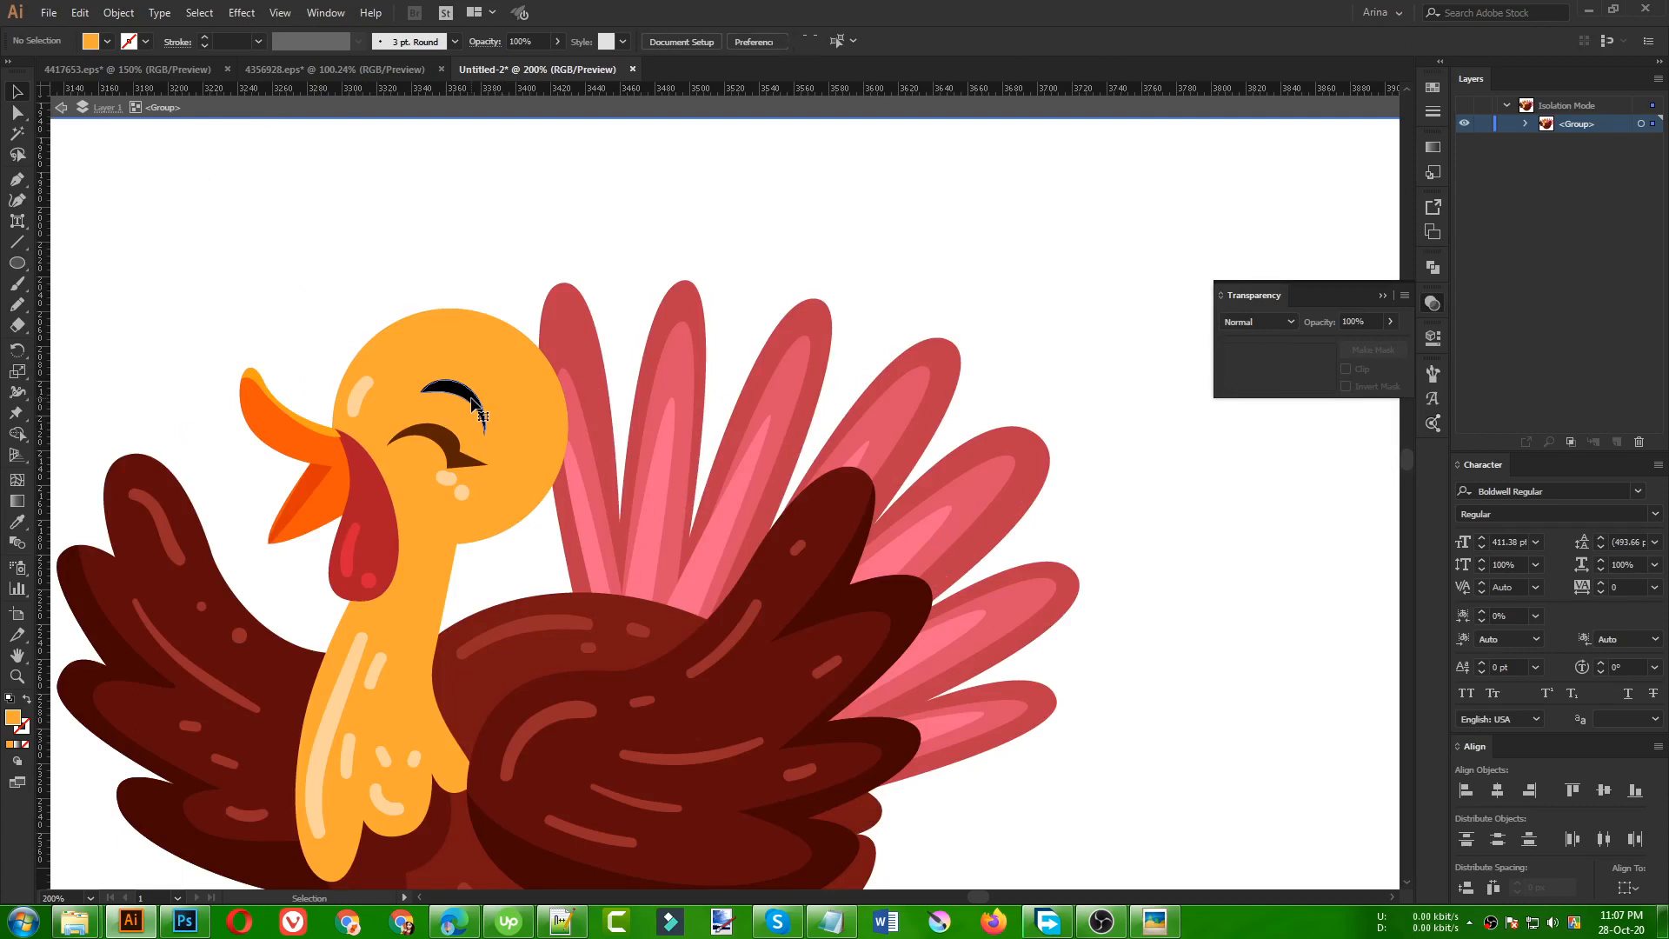
click(473, 402)
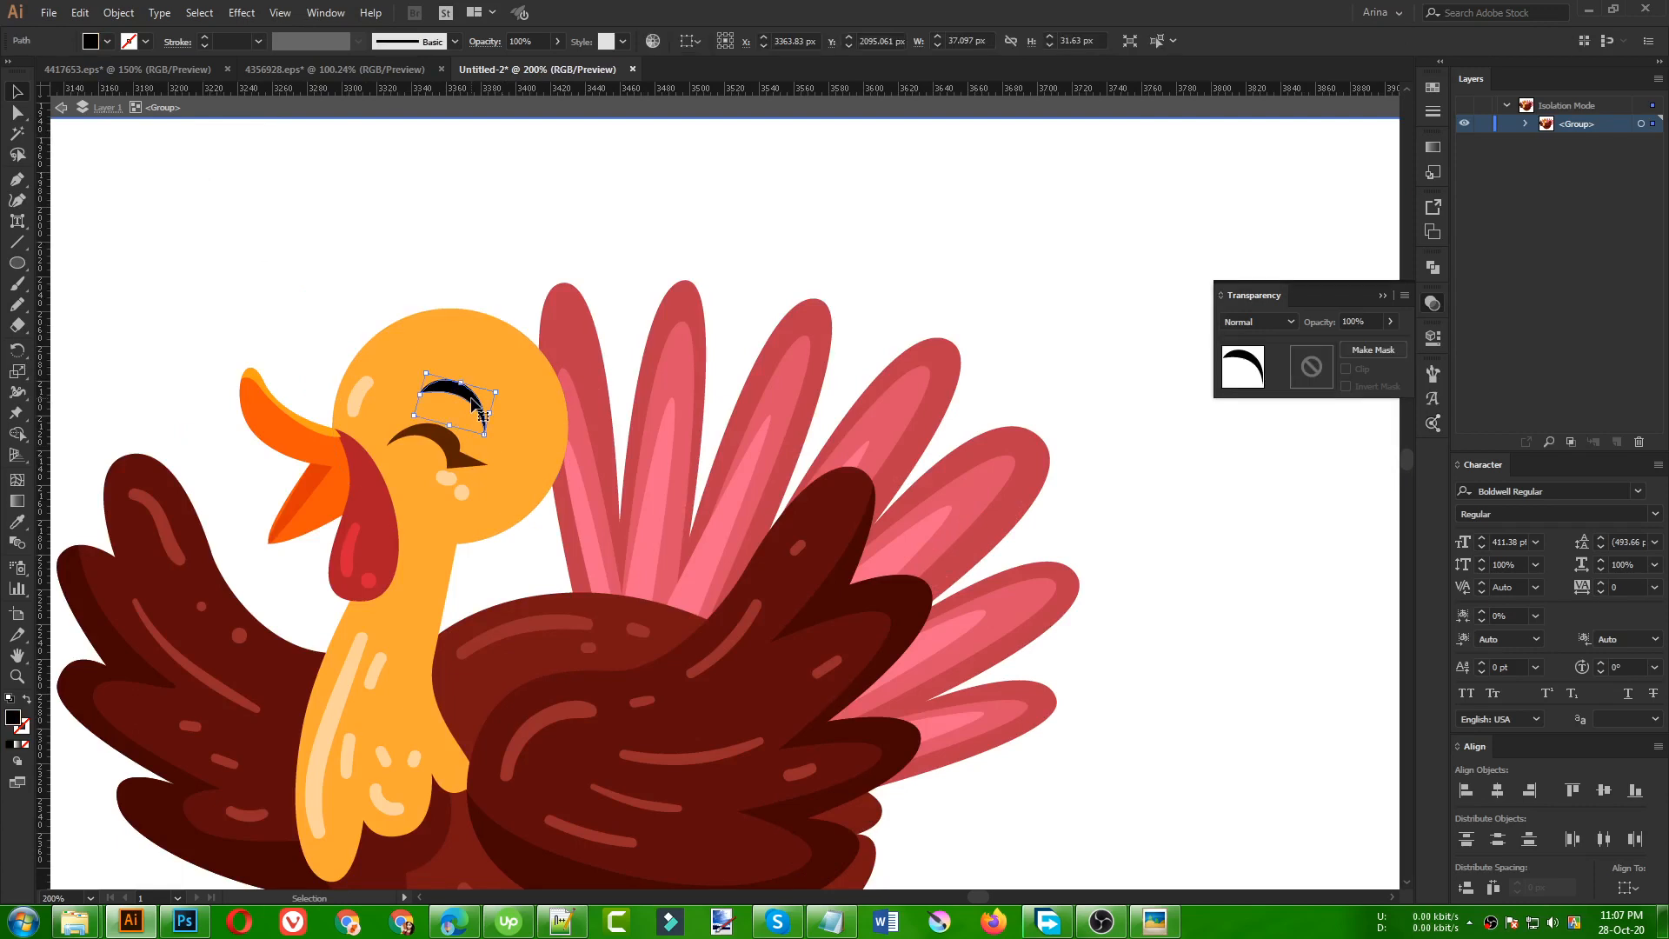
key(i)
click(443, 439)
key(v)
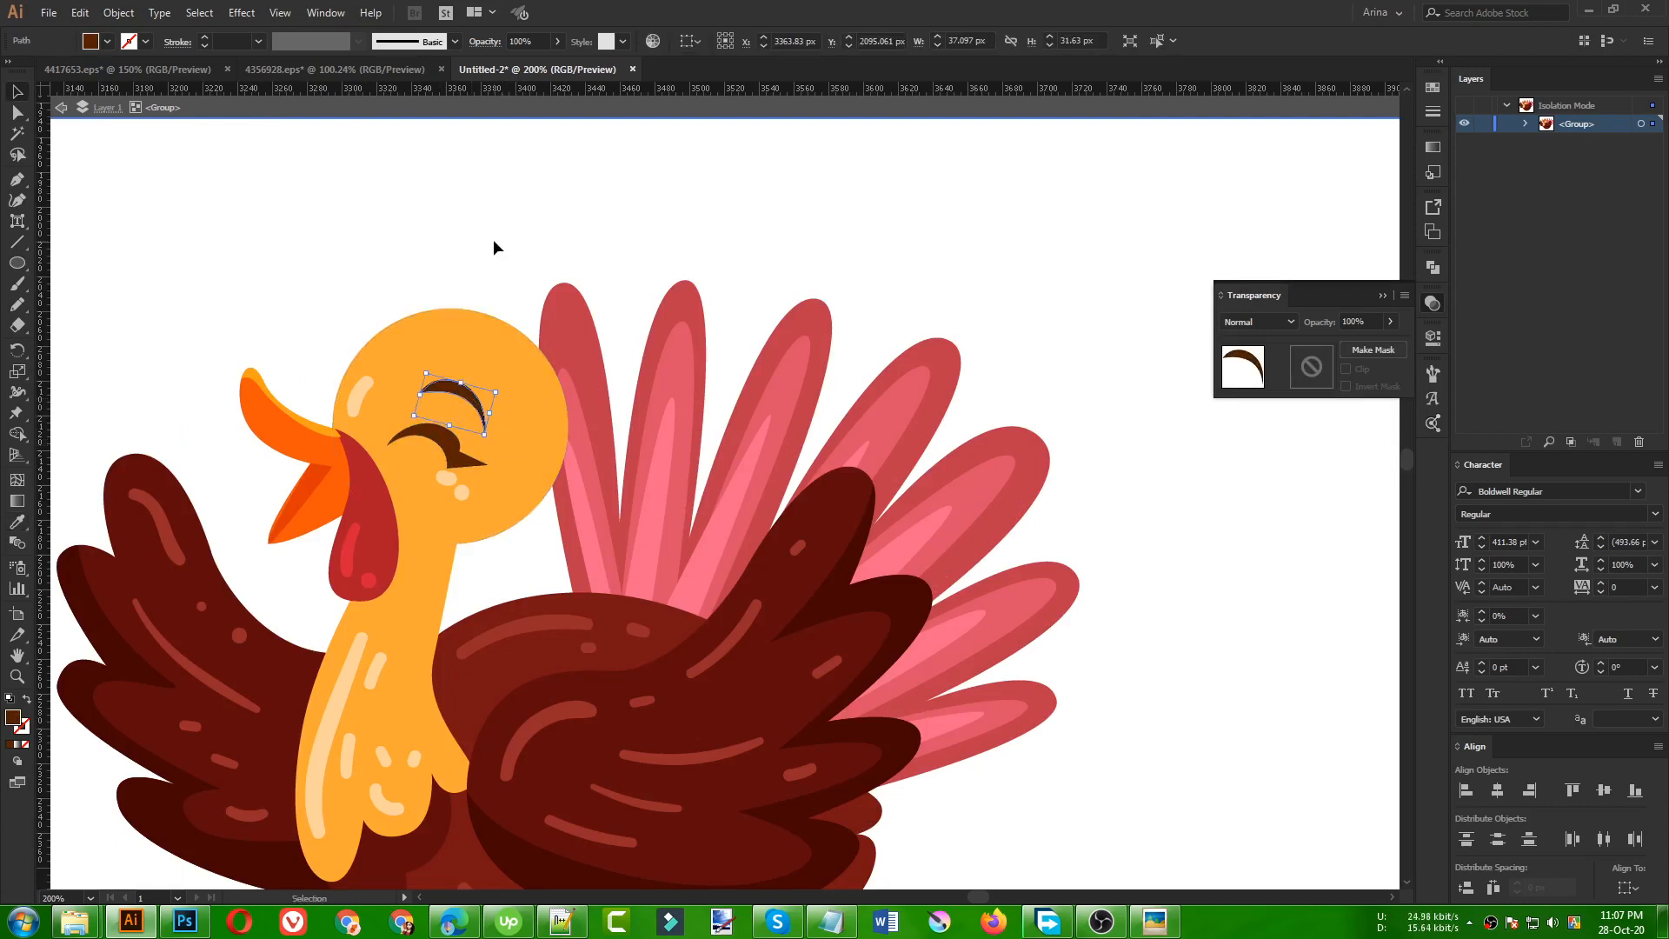
click(493, 238)
scroll(550, 389, up, 1)
double_click(537, 276)
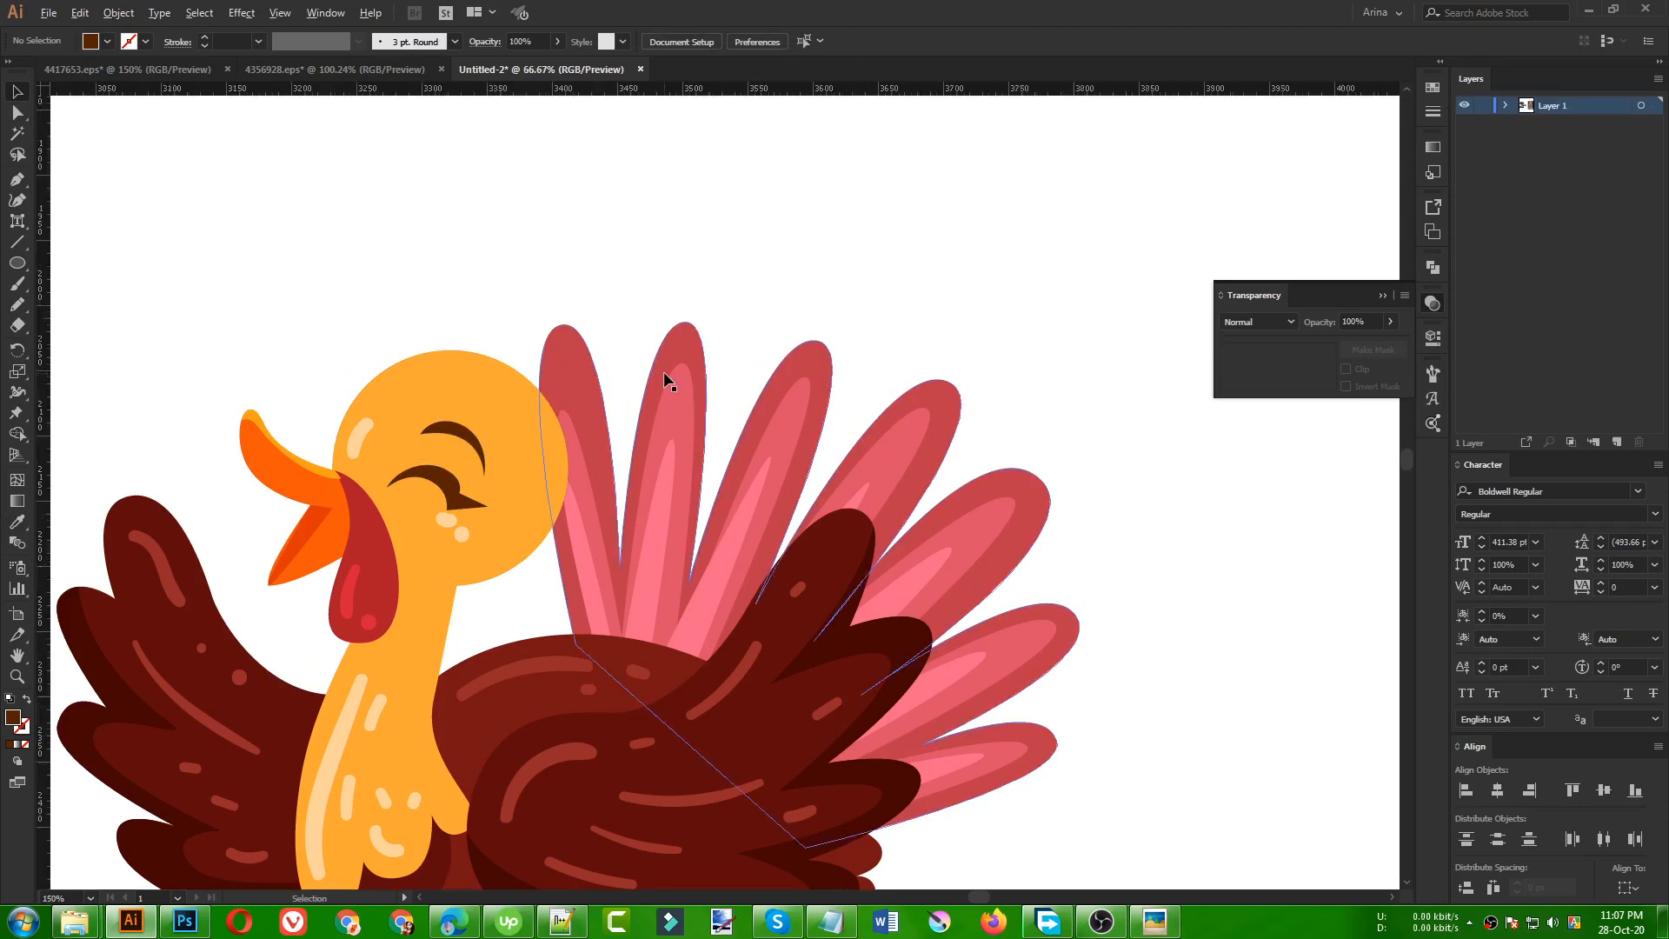
- Delete the hatless turkey beside the lettering and select the turkey with the hat
scroll(664, 374, down, 3)
scroll(775, 636, down, 1)
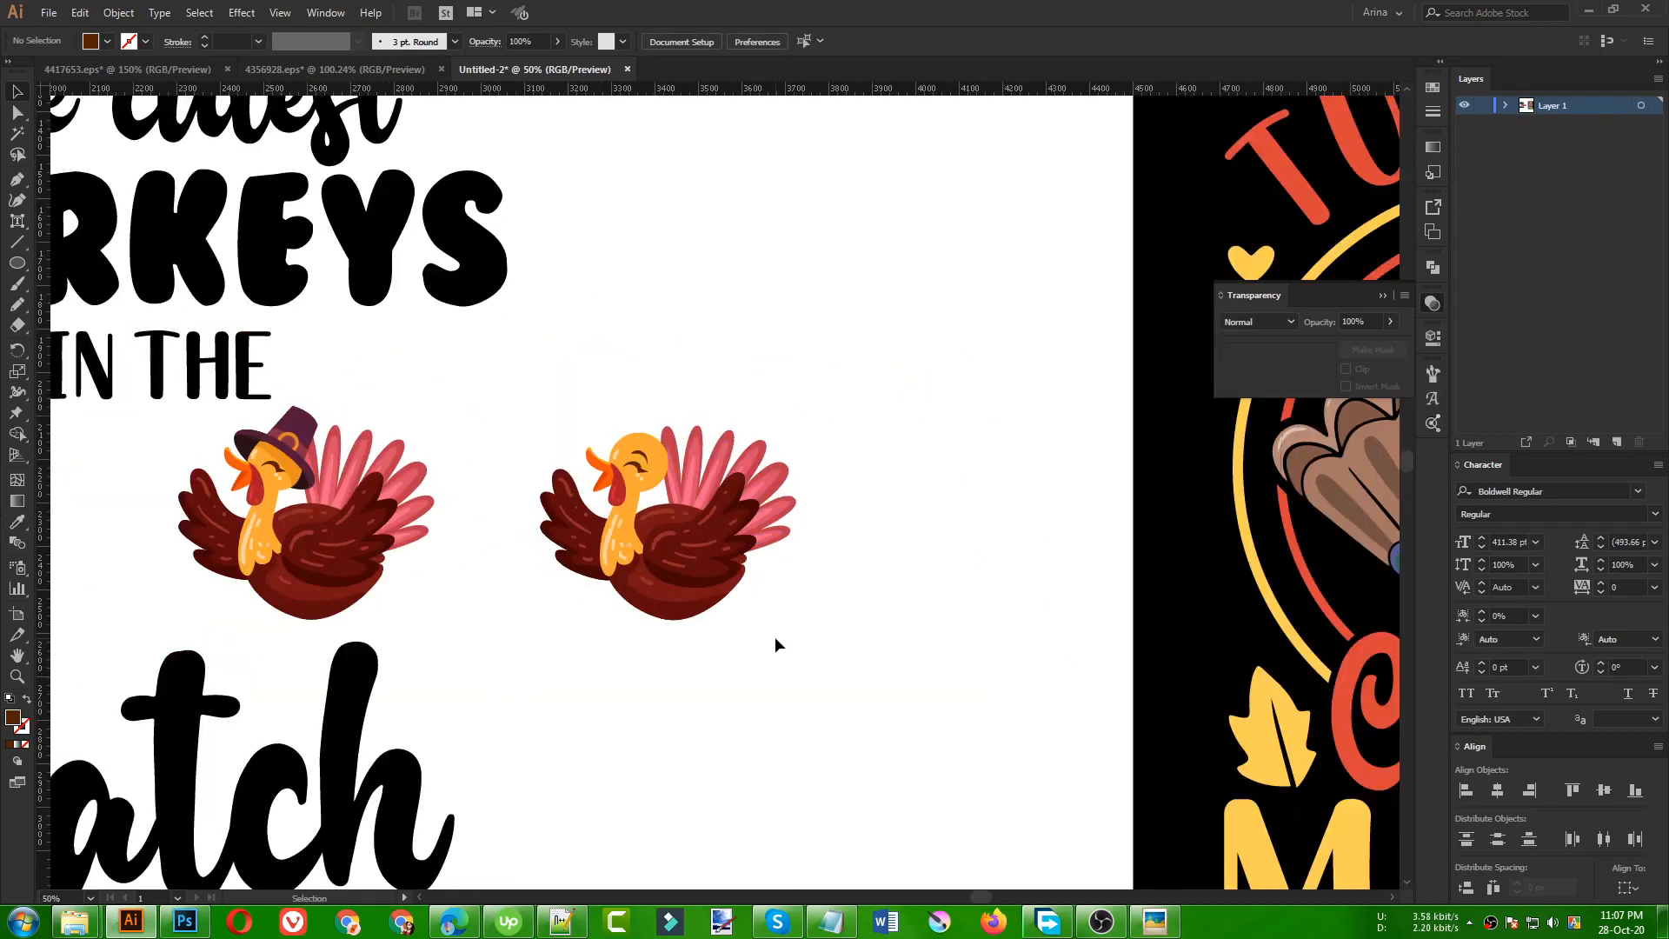
scroll(776, 644, down, 1)
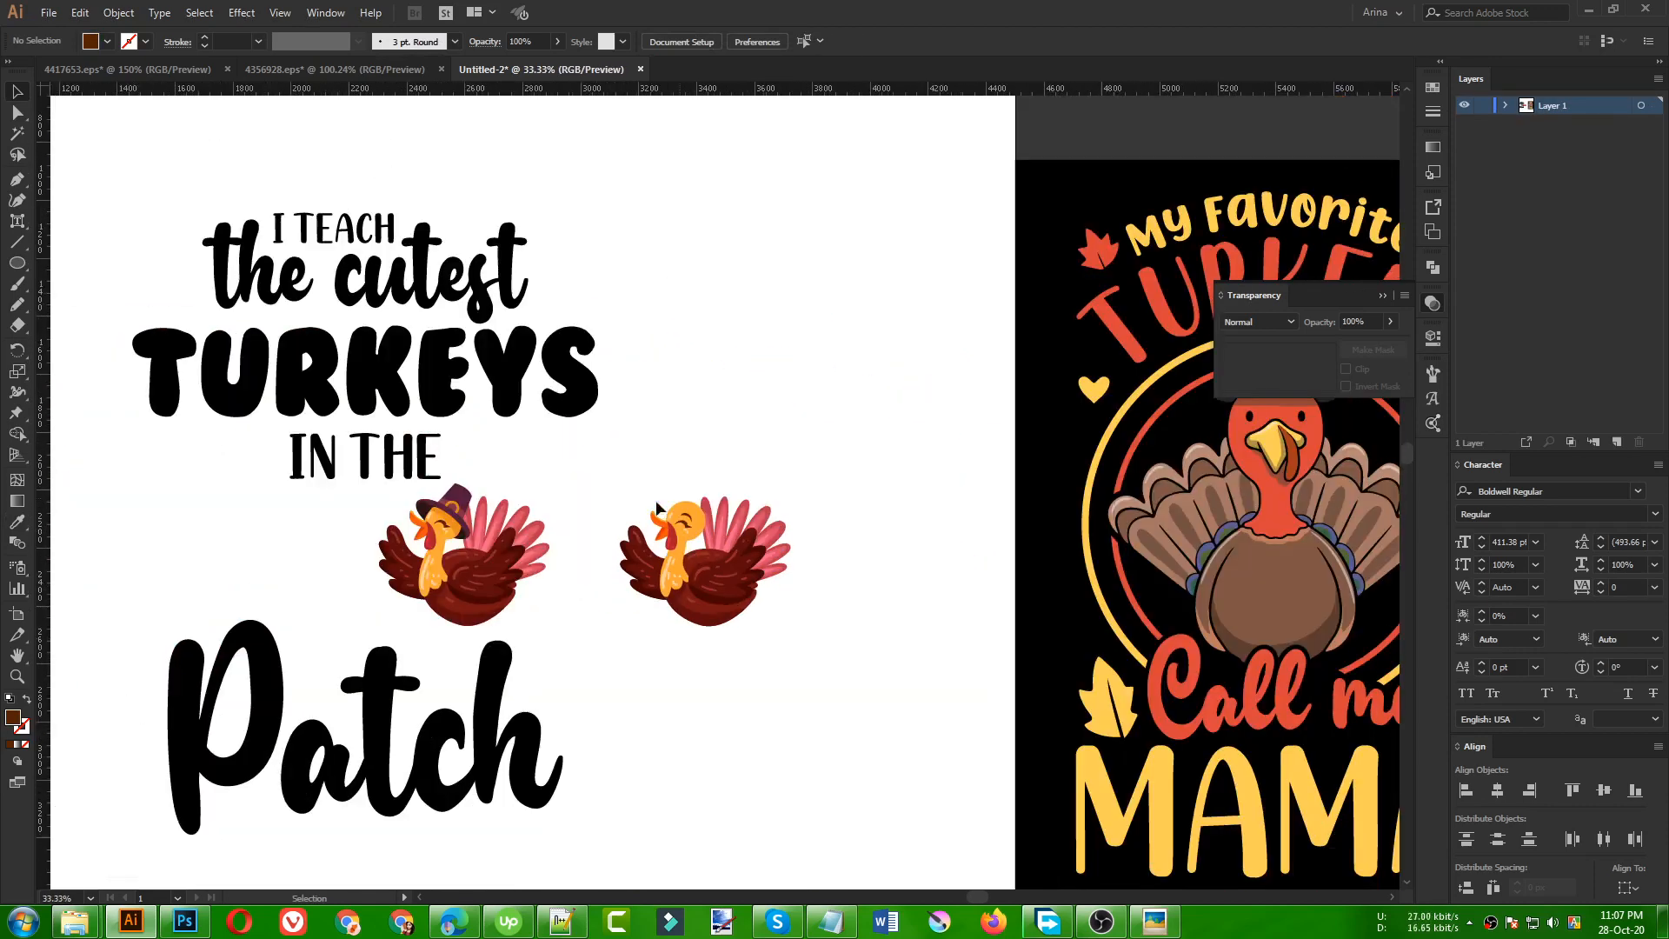
drag(611, 474, 824, 674)
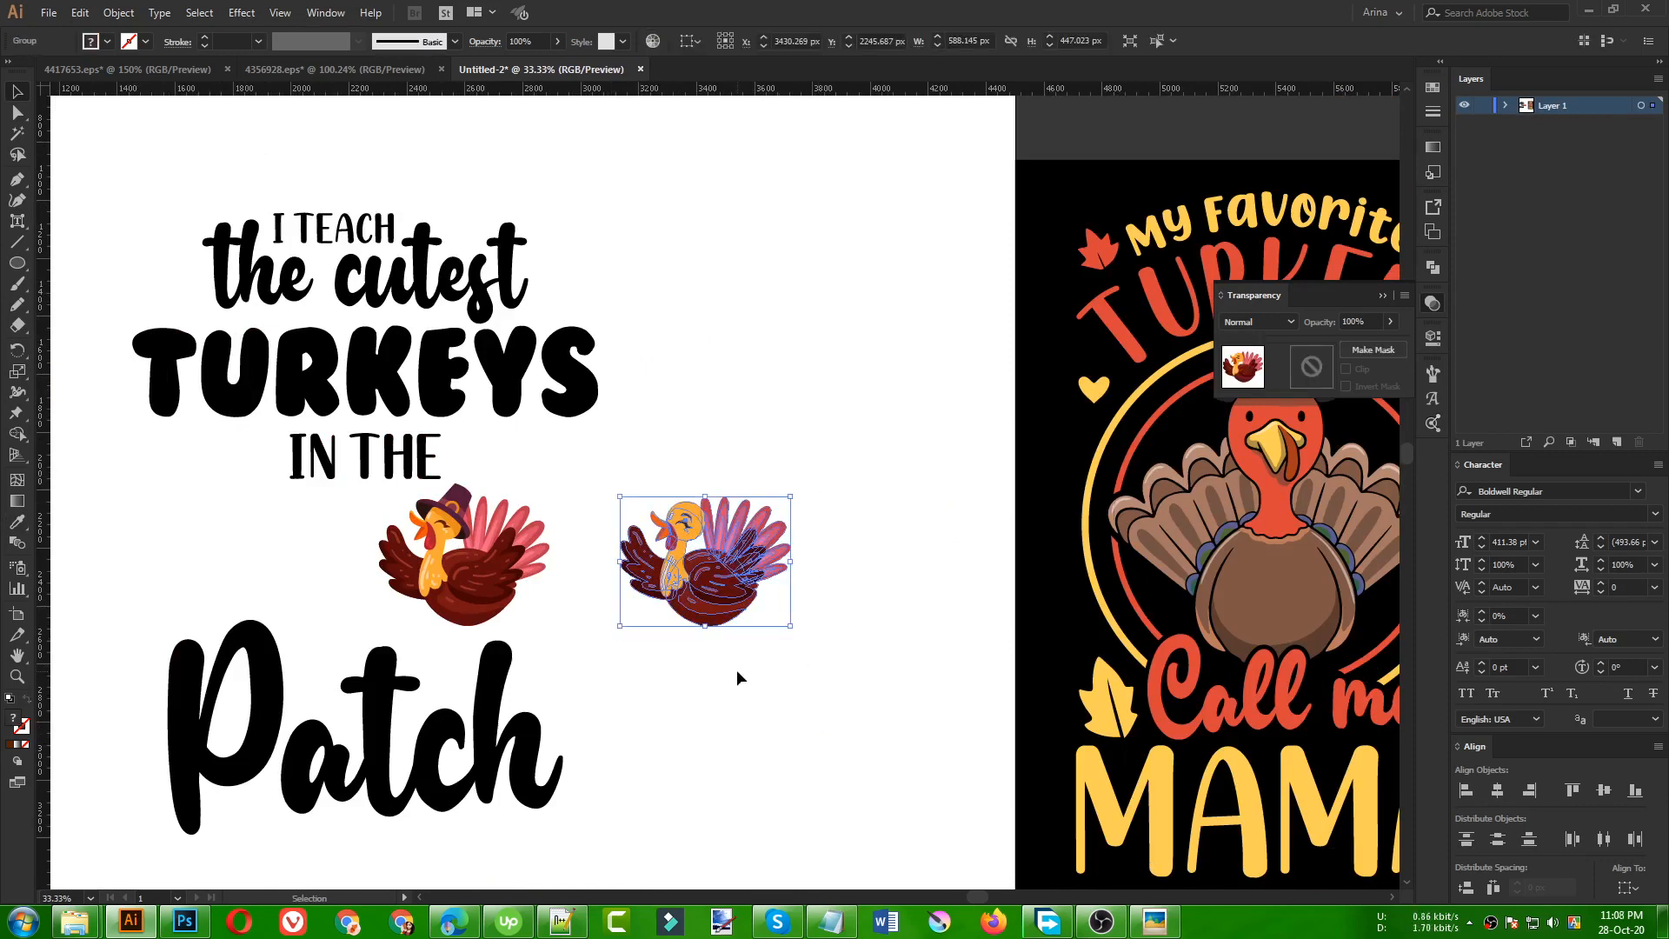
drag(696, 569, 455, 569)
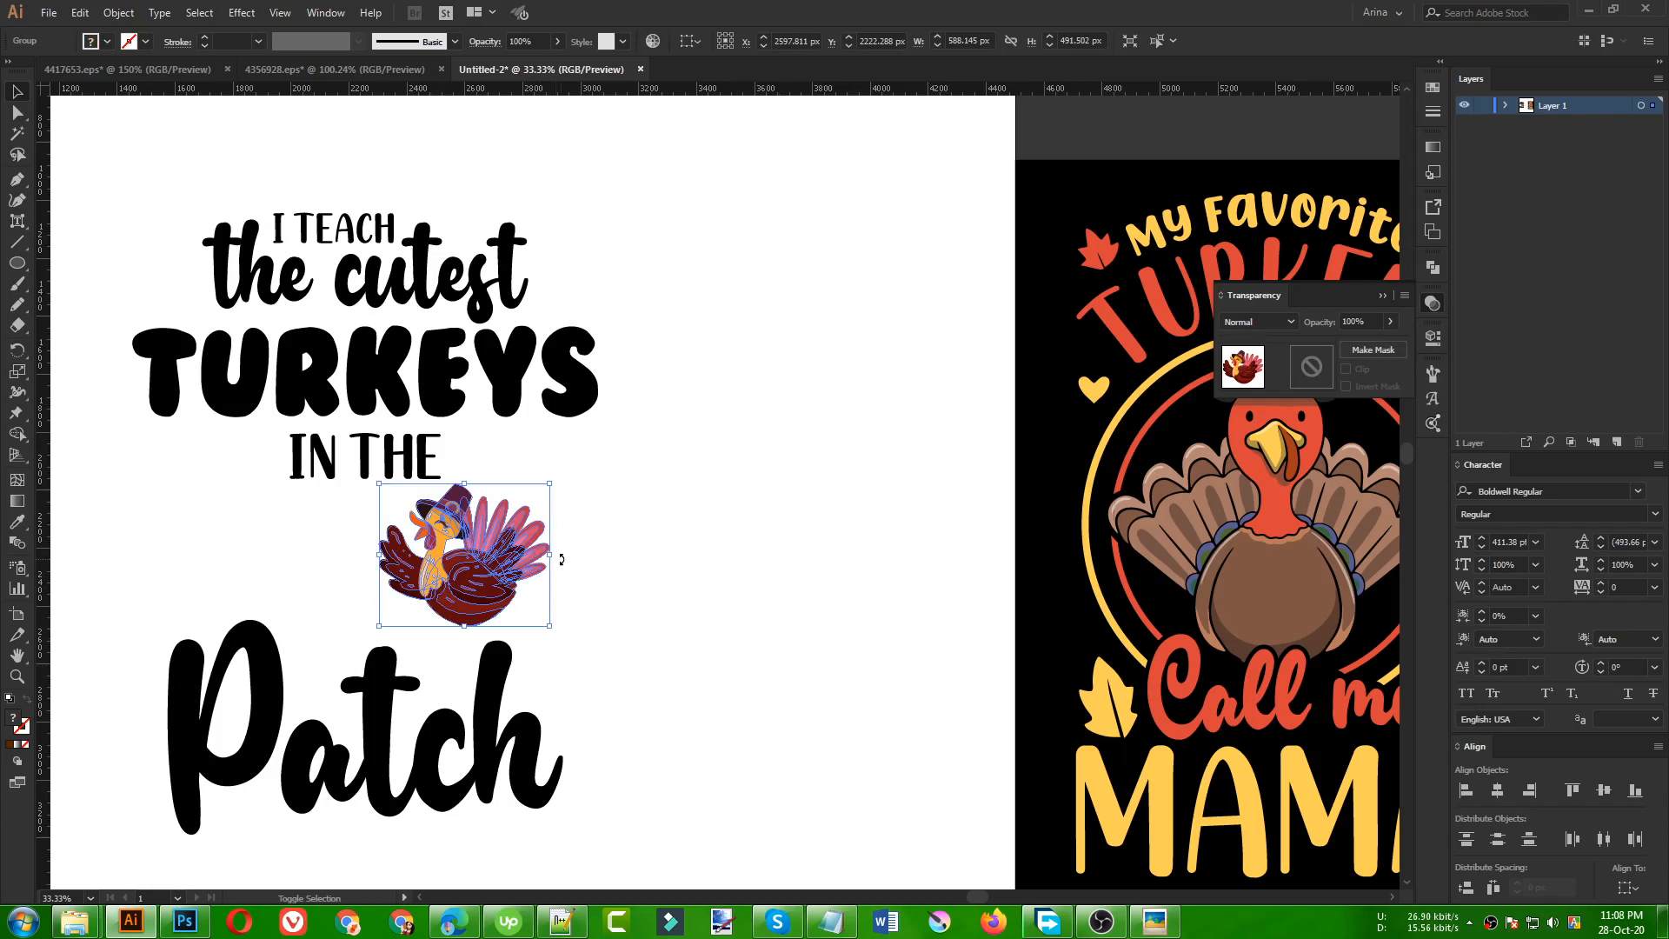
- Enlarge the hat-wearing turkey to about 699 px wide and place a copy on its left, reflected across the vertical axis
drag(552, 555, 582, 555)
drag(506, 562, 206, 554)
right_click(206, 554)
mouse_move(339, 721)
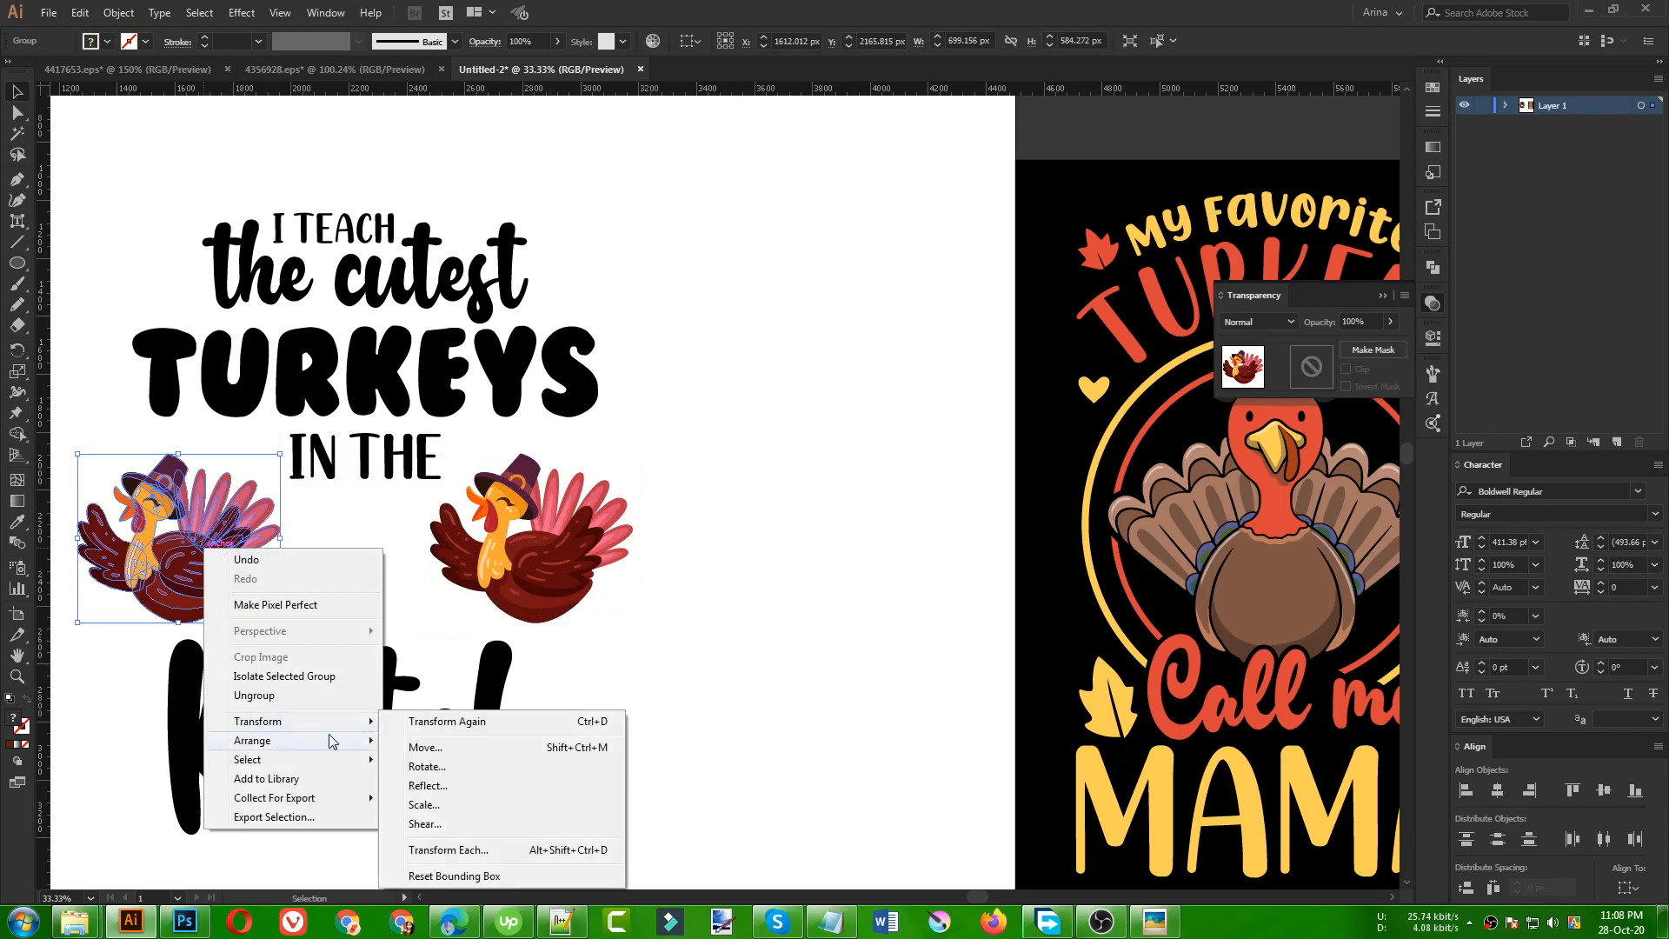
click(446, 796)
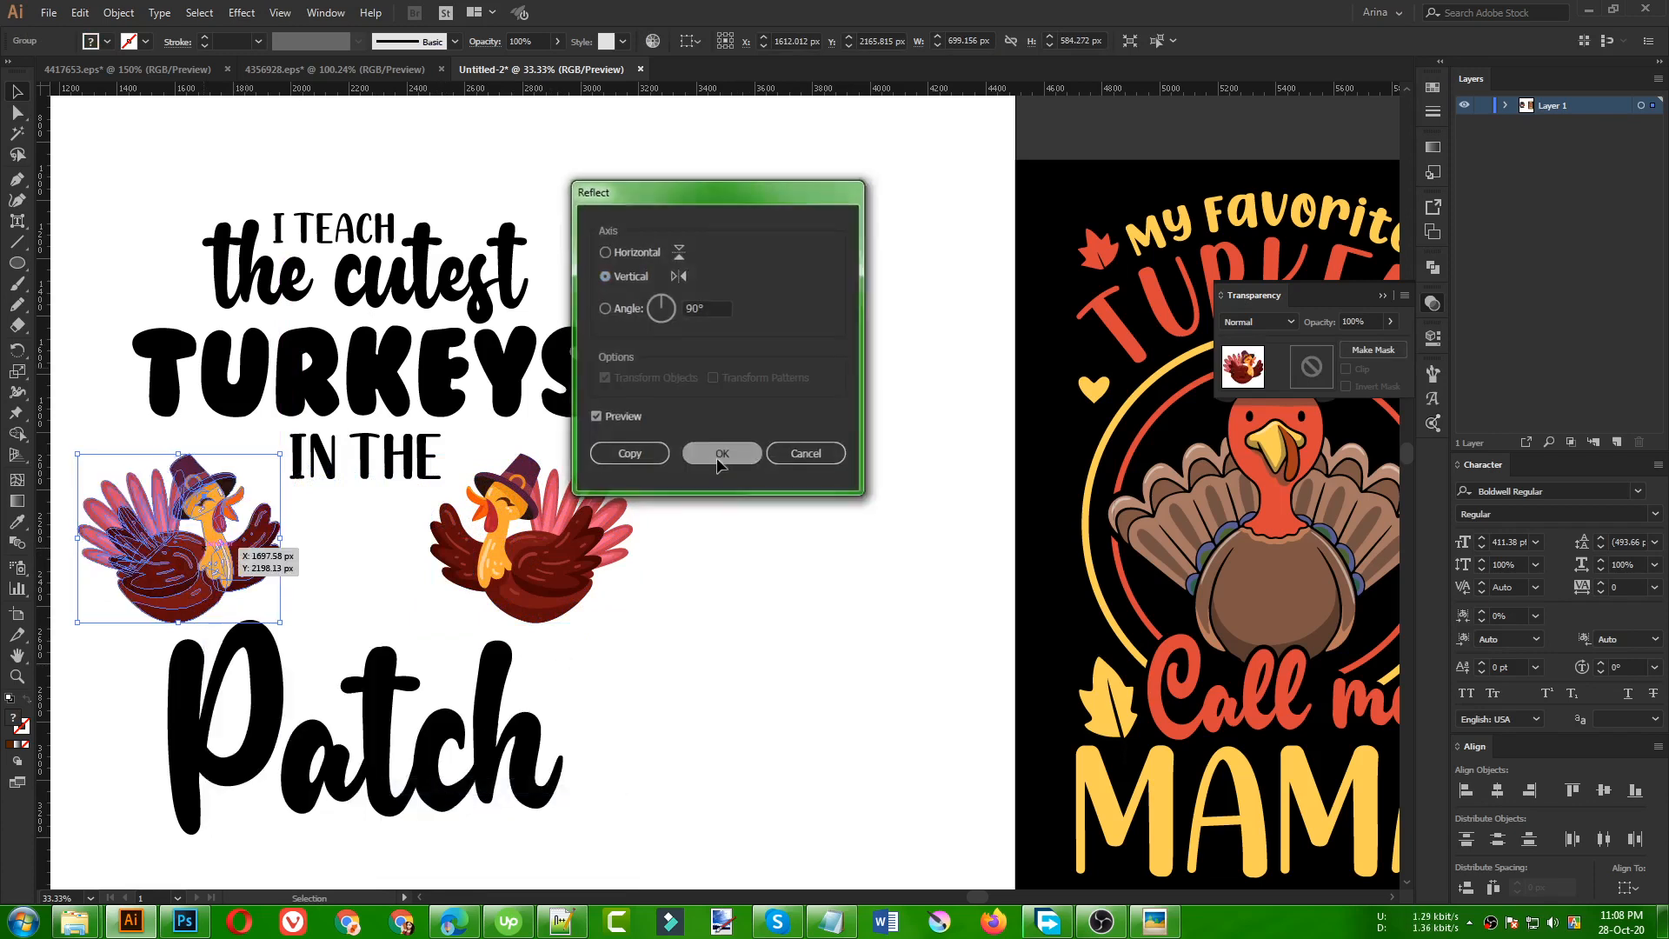
click(737, 458)
- Move both turkeys up together so they flank the "IN THE" line just beneath "TURKEYS"
shift+click(469, 557)
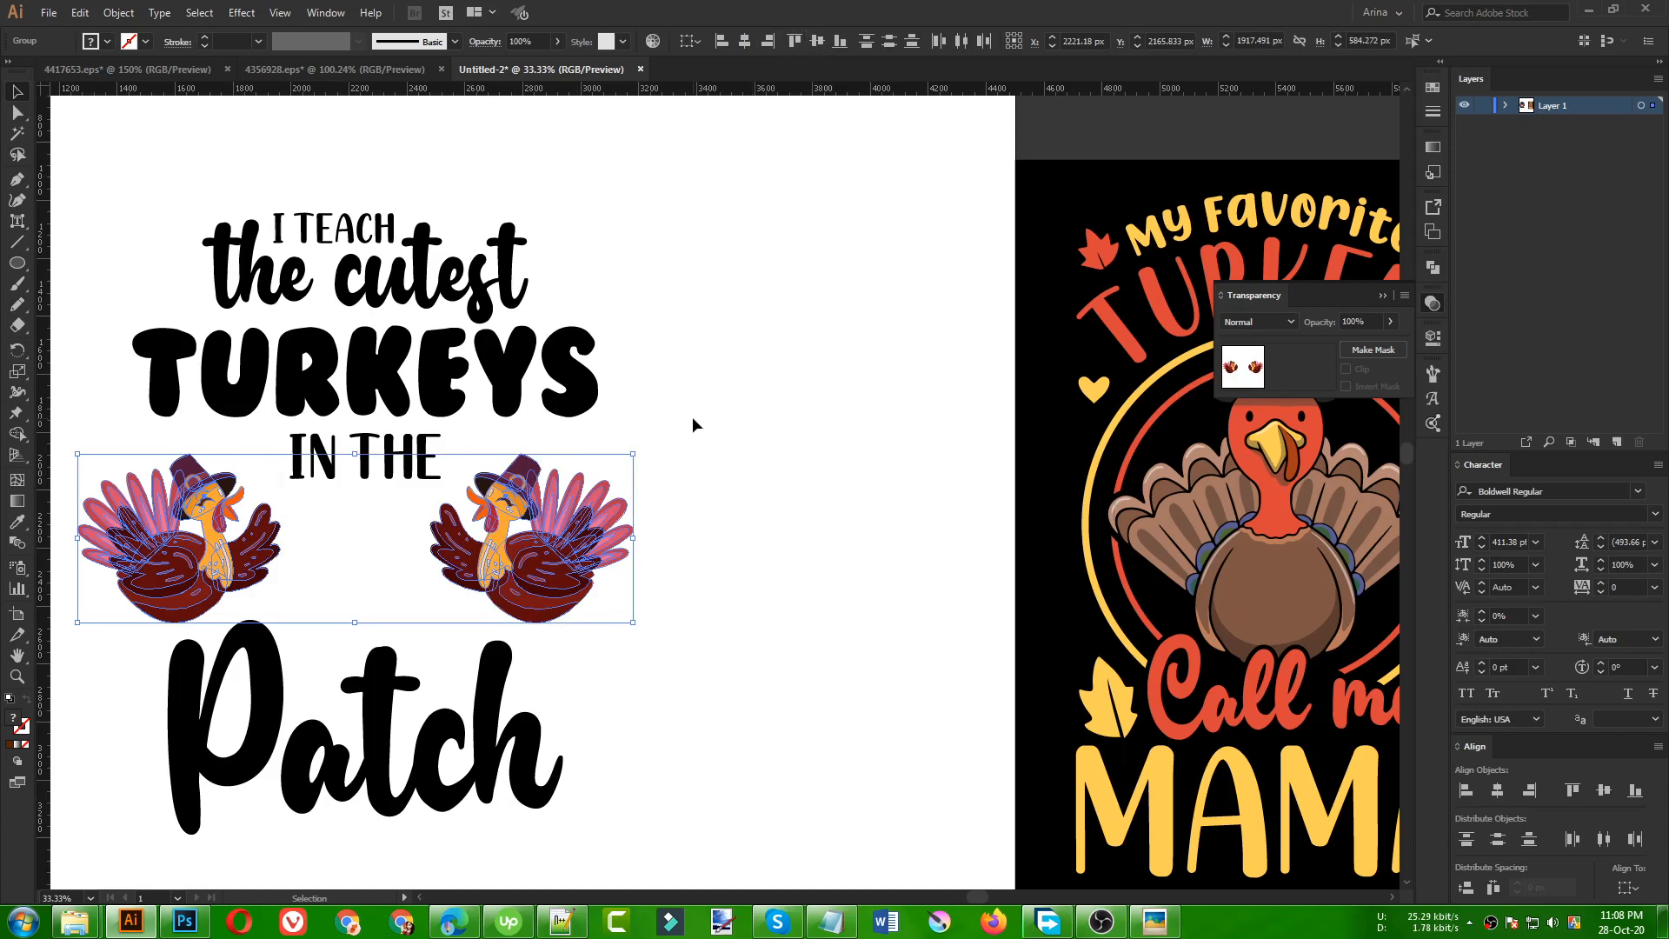
key(Up)
key(Up)
key(Up)
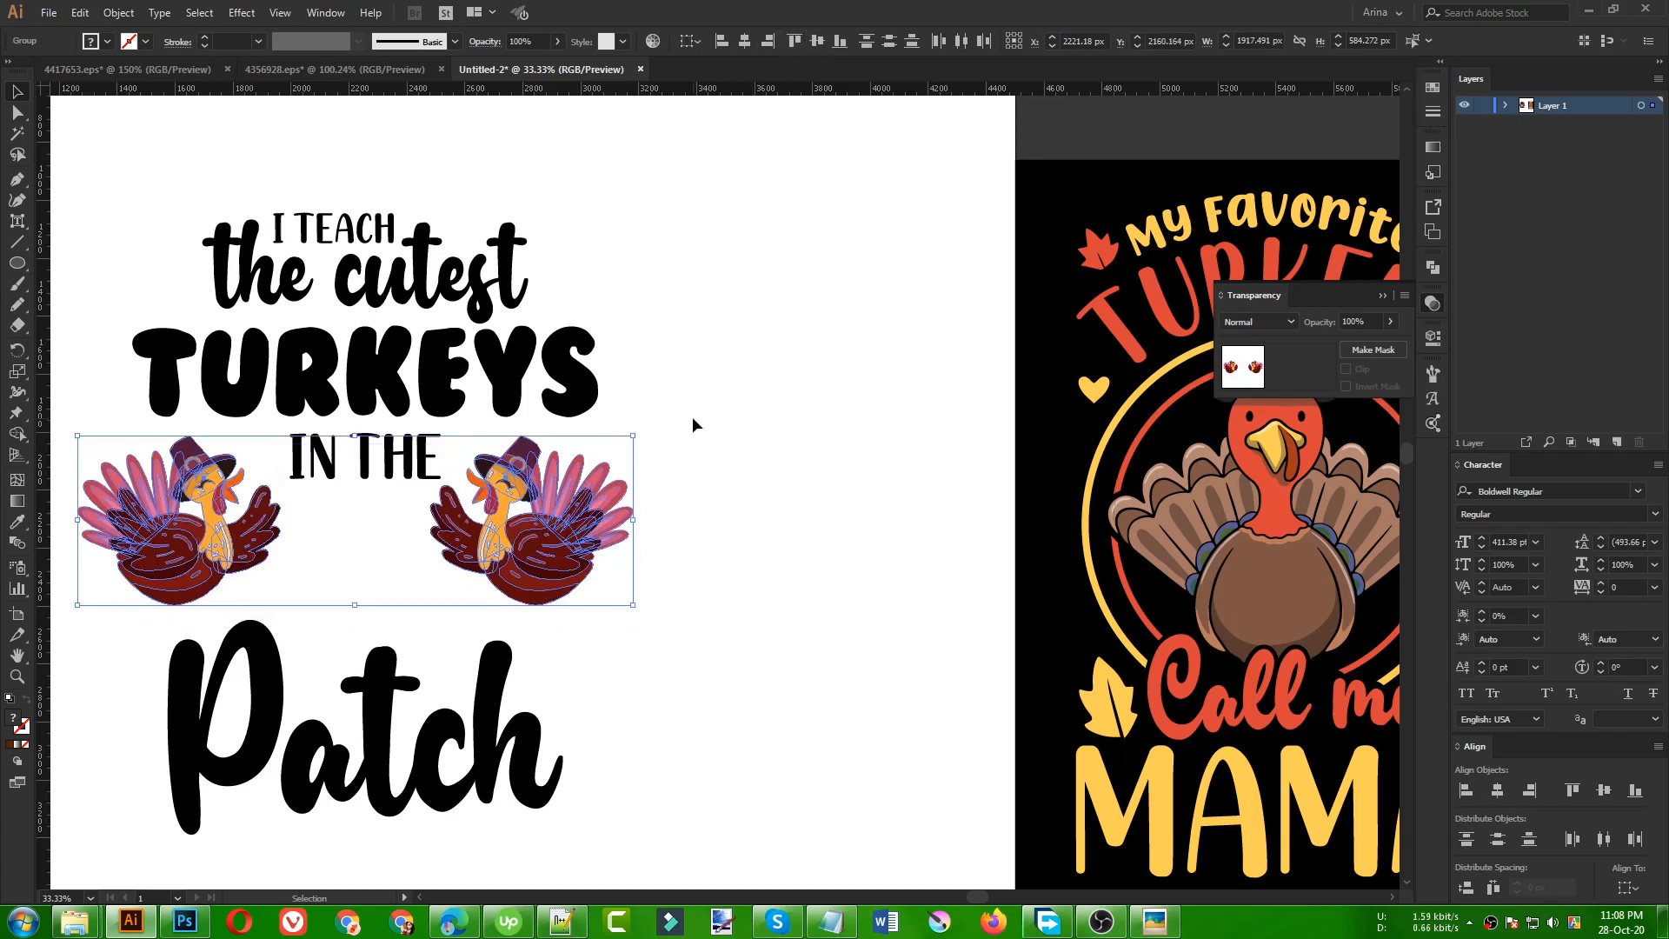
key(Up)
key(Up)
key(Up)
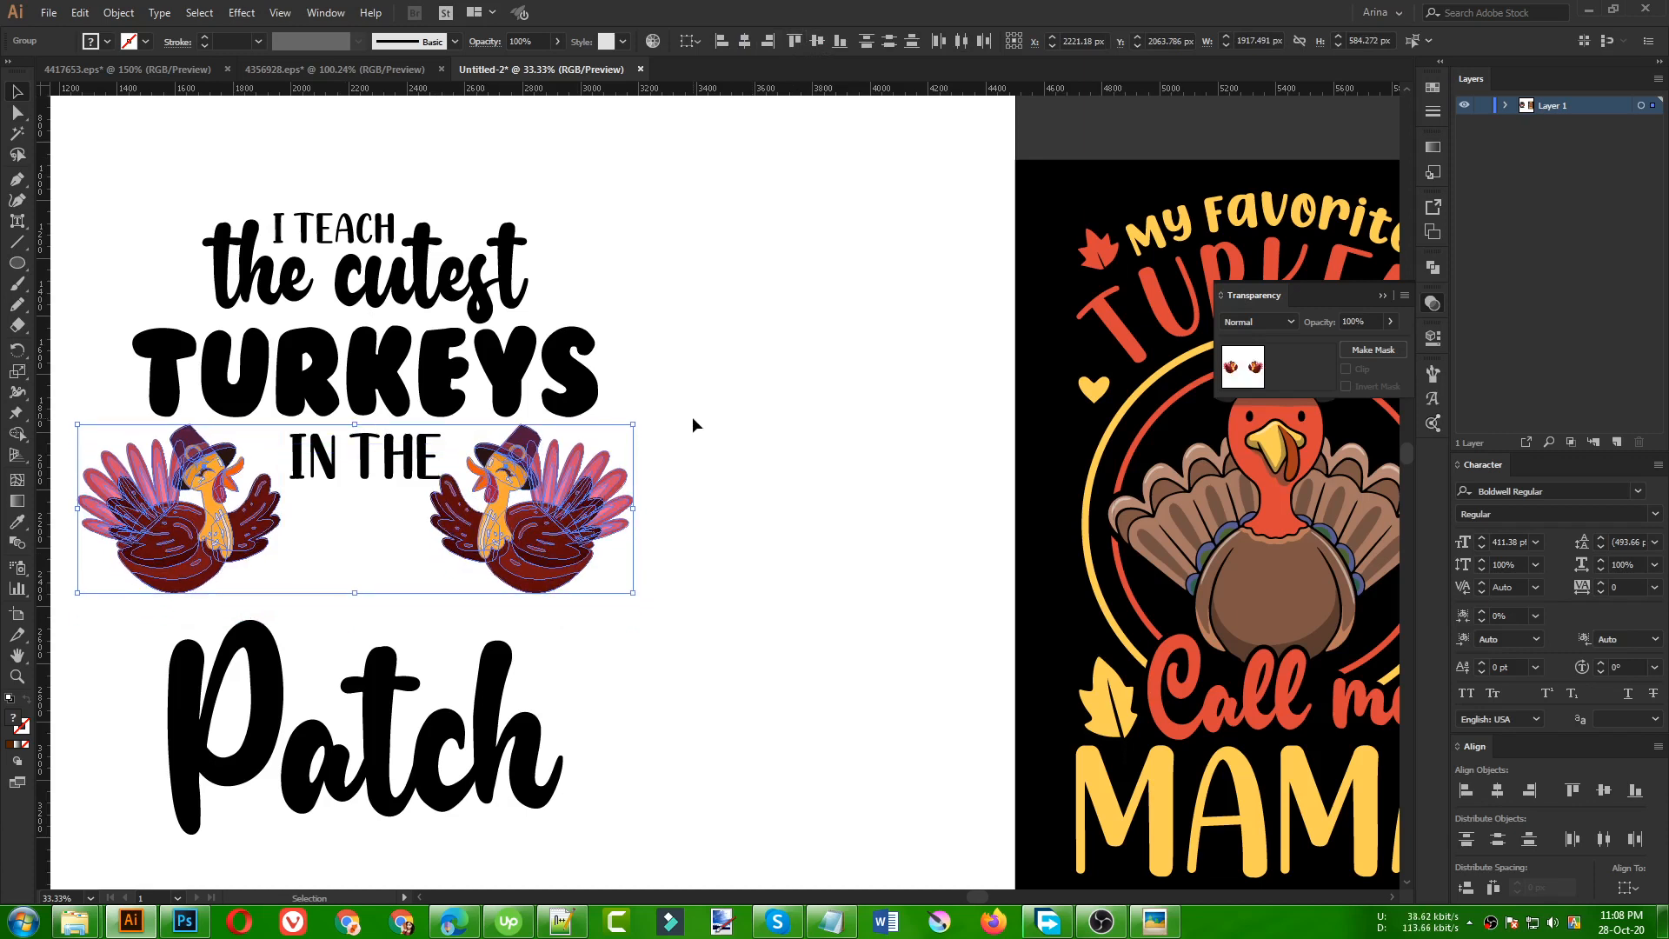
- Shift the "IN THE" lettering slightly left and up so it sits between the two turkeys' hats
click(418, 456)
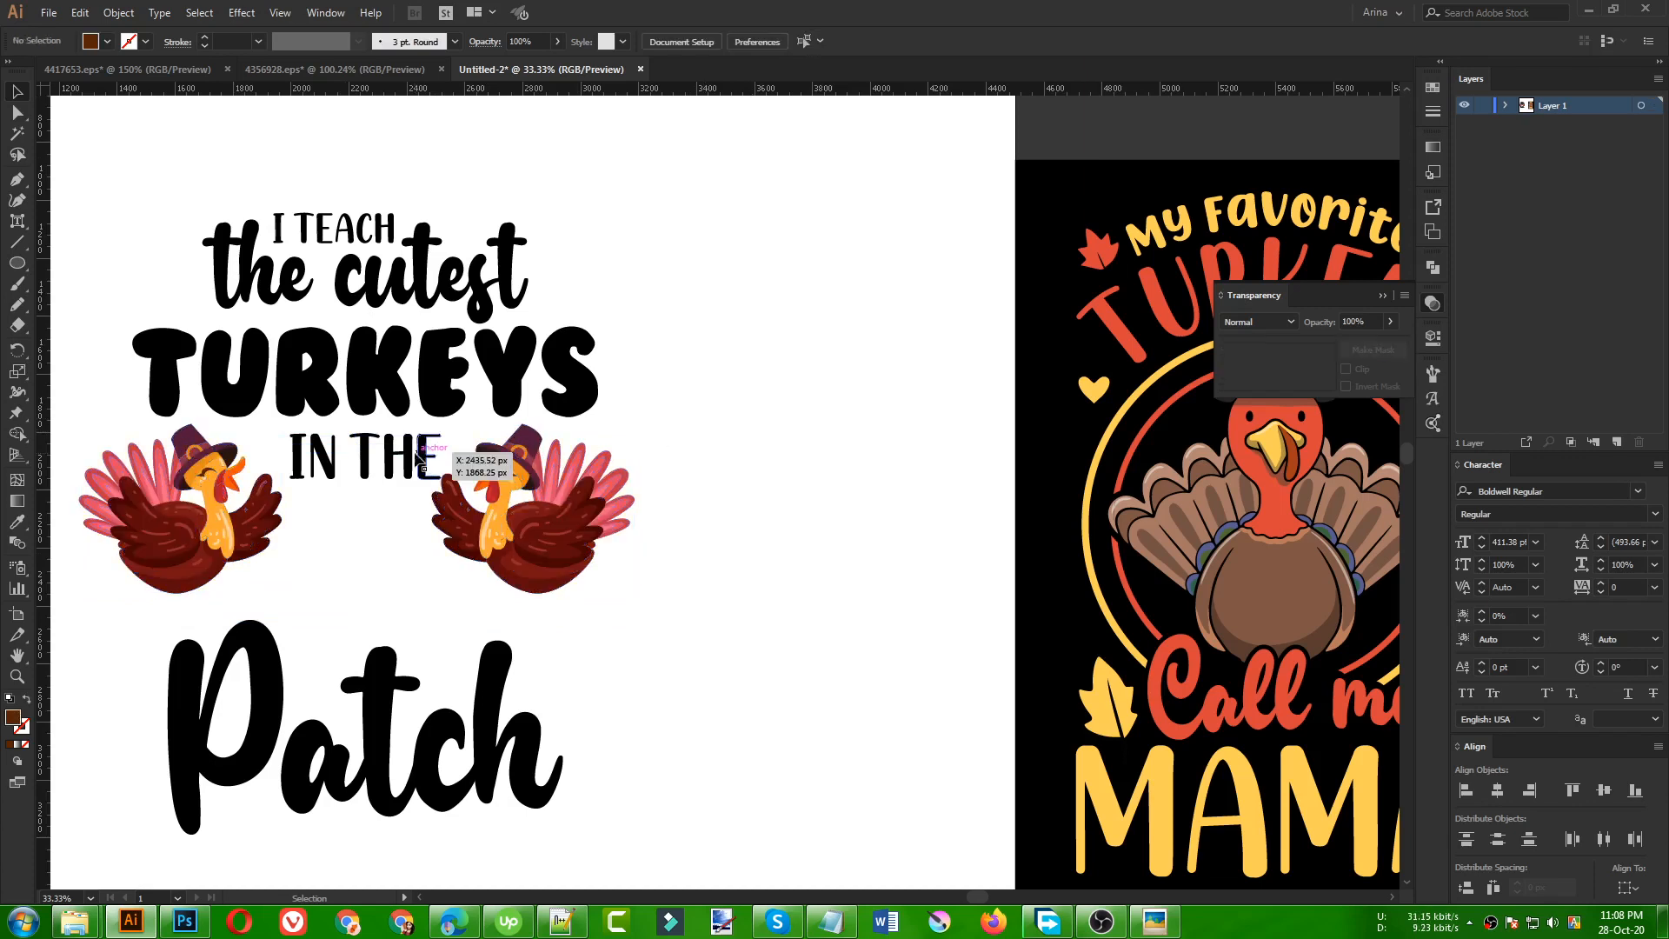
key(Left)
key(Left)
key(Left)
key(Left)
key(Left)
key(Left)
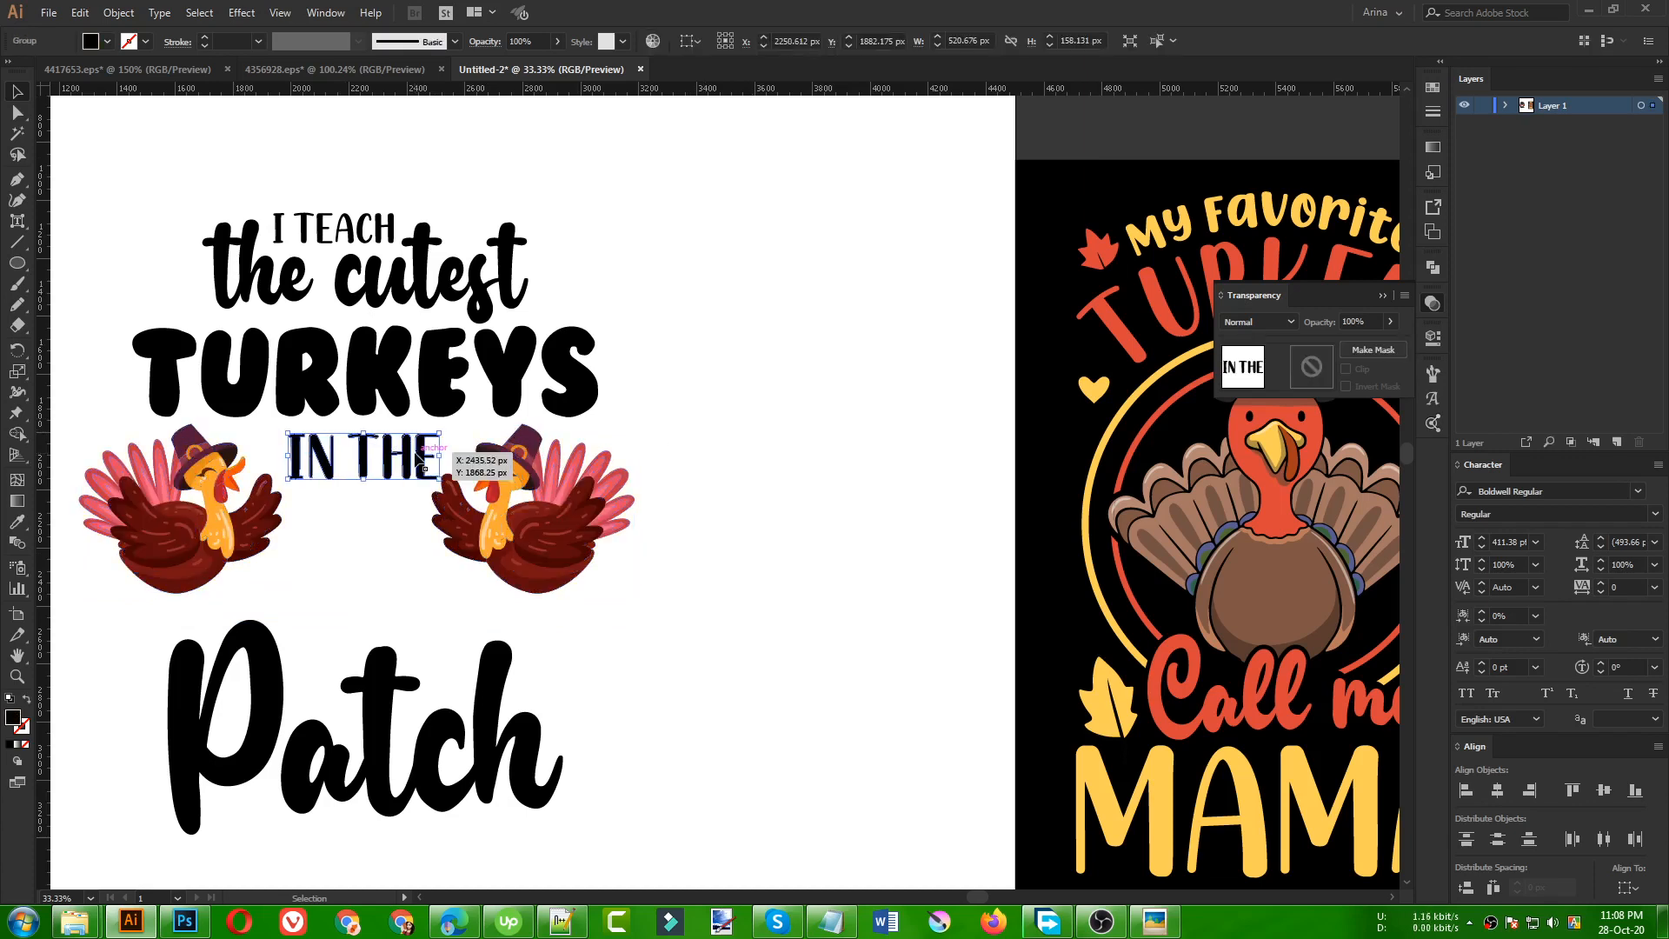
key(Up)
key(Up)
key(Up)
key(Up)
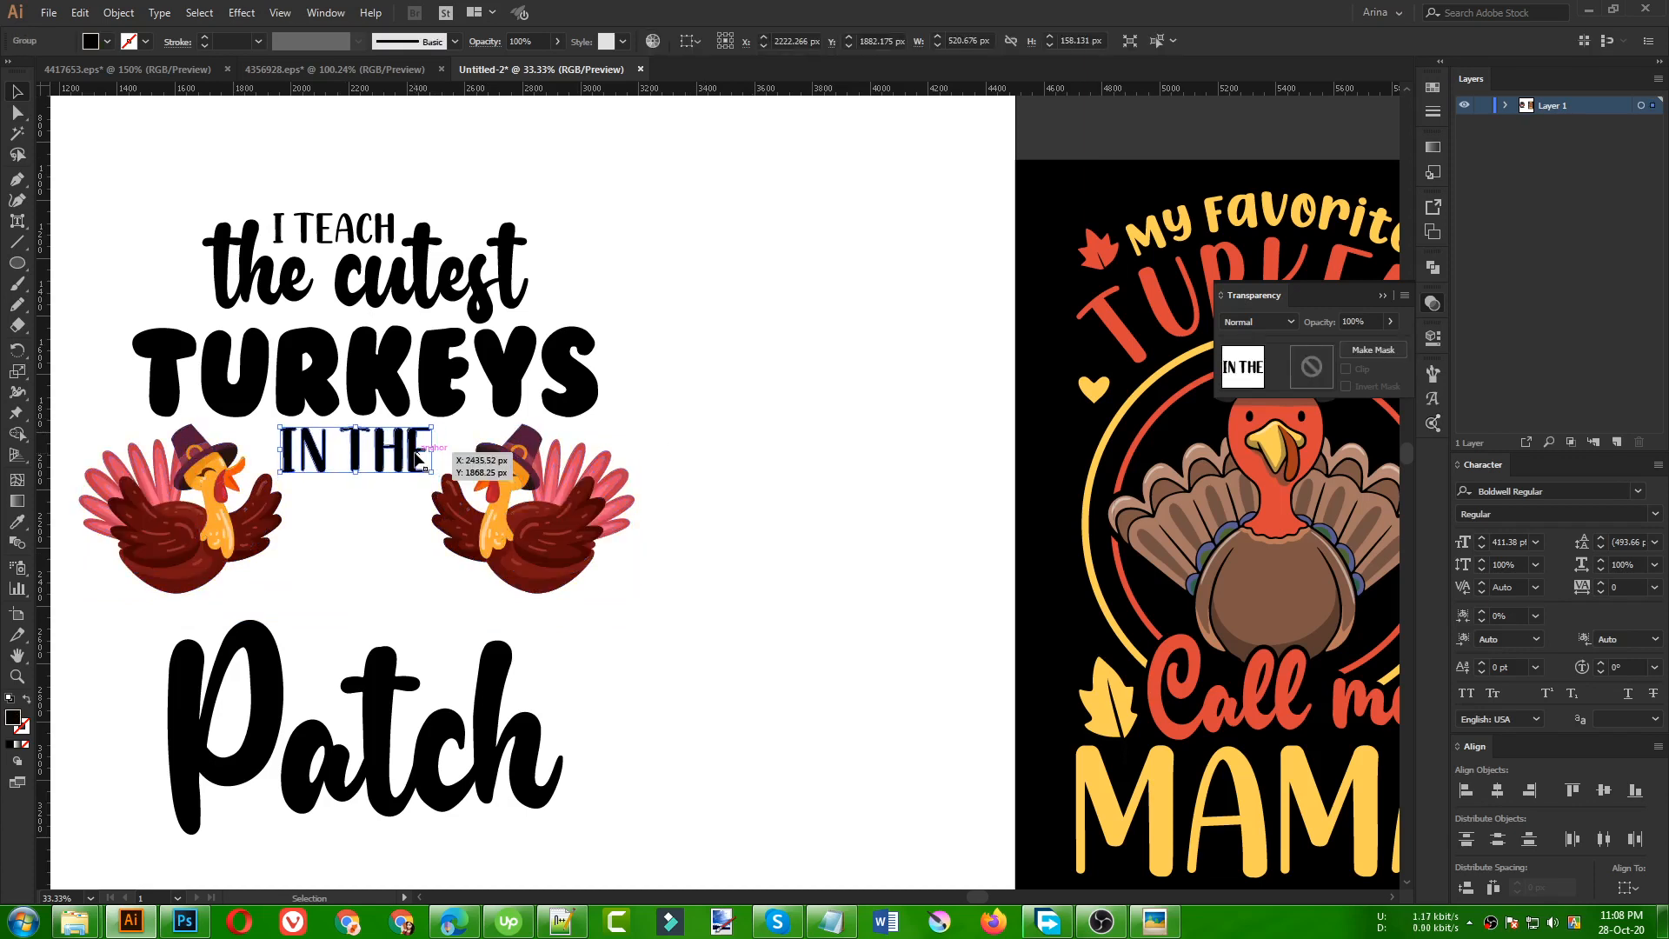
key(Right)
click(378, 530)
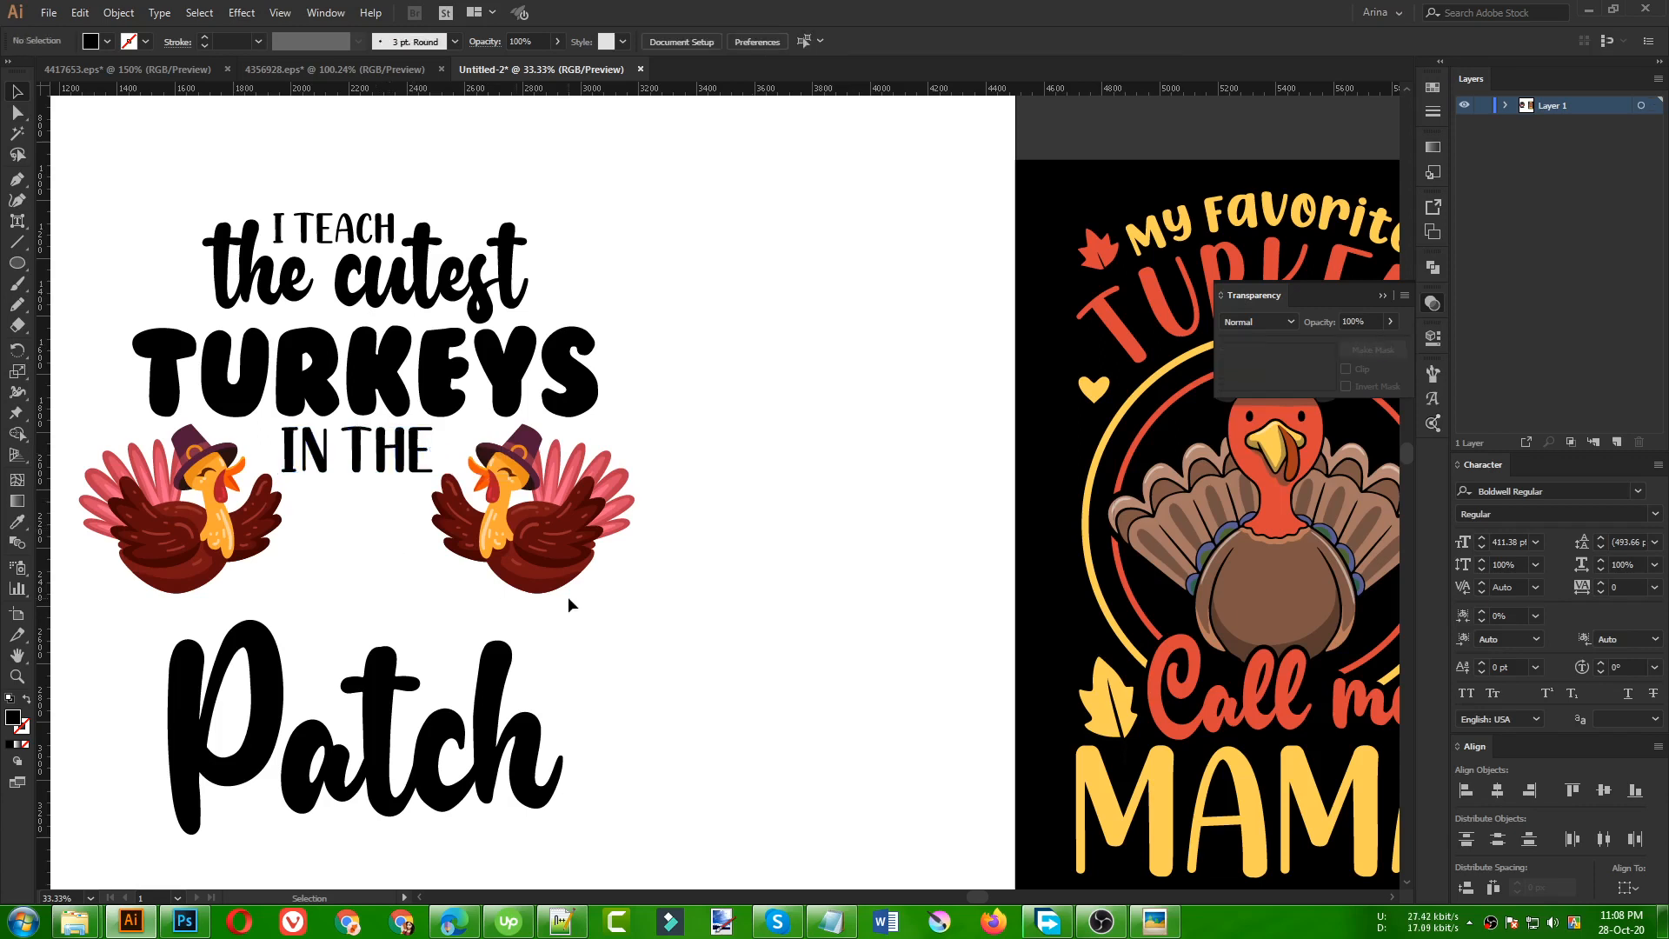
- Look over the 4356928.eps and 4417653.eps artwork, leave group editing in the latter and select its standing turkey
click(382, 67)
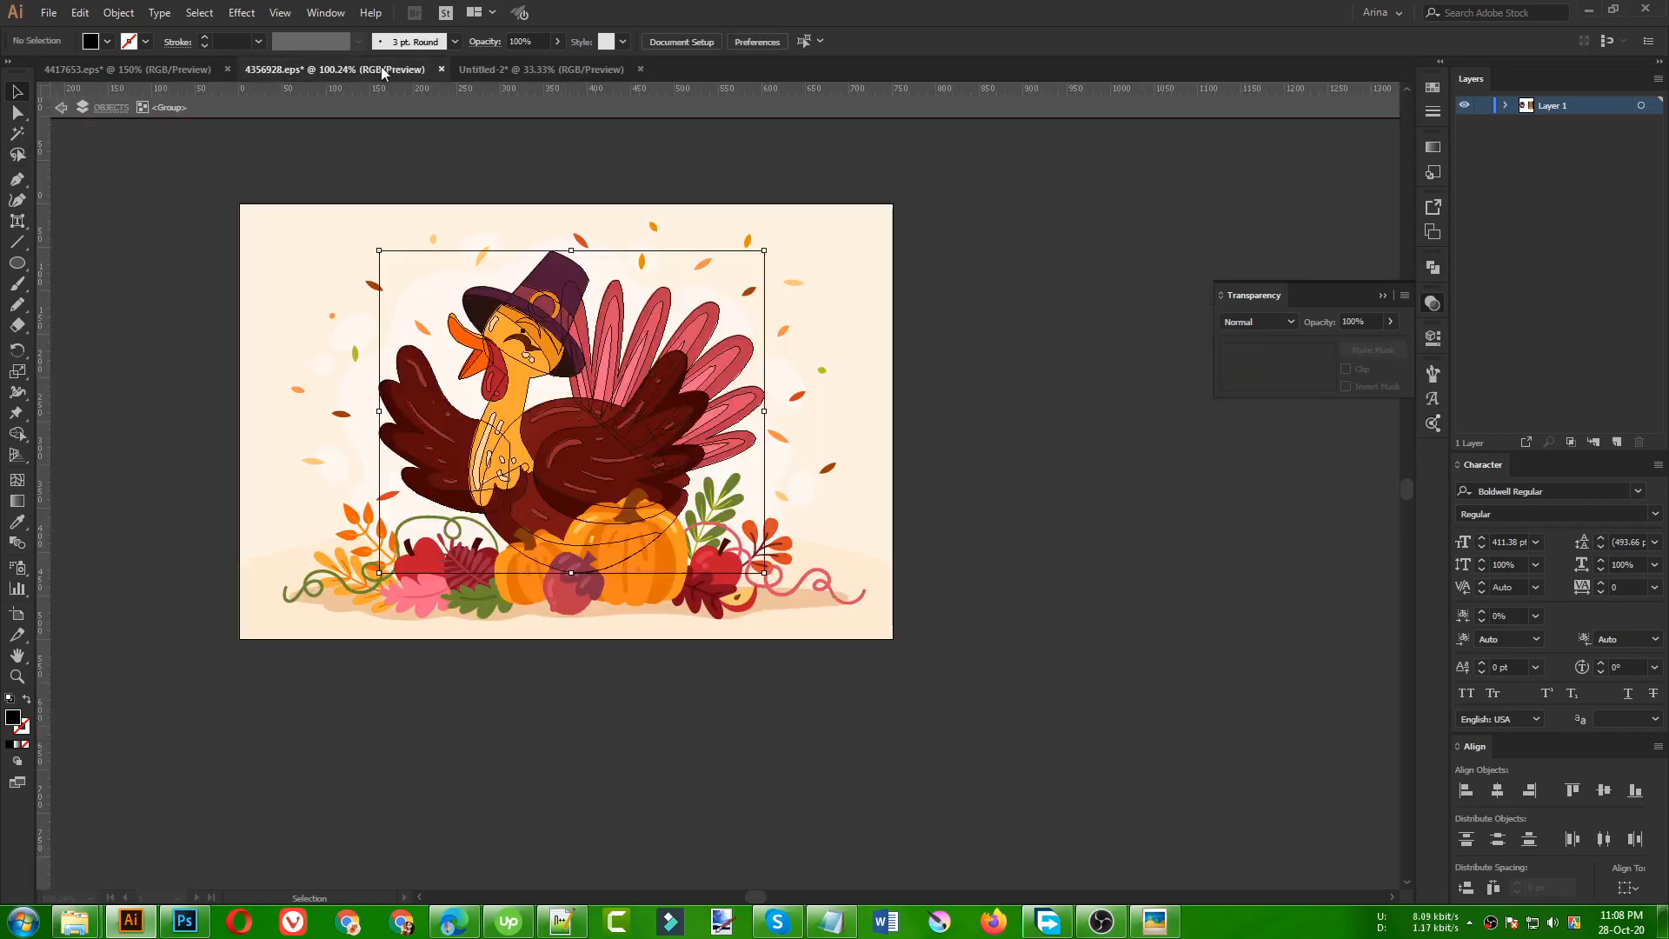
click(175, 70)
click(627, 779)
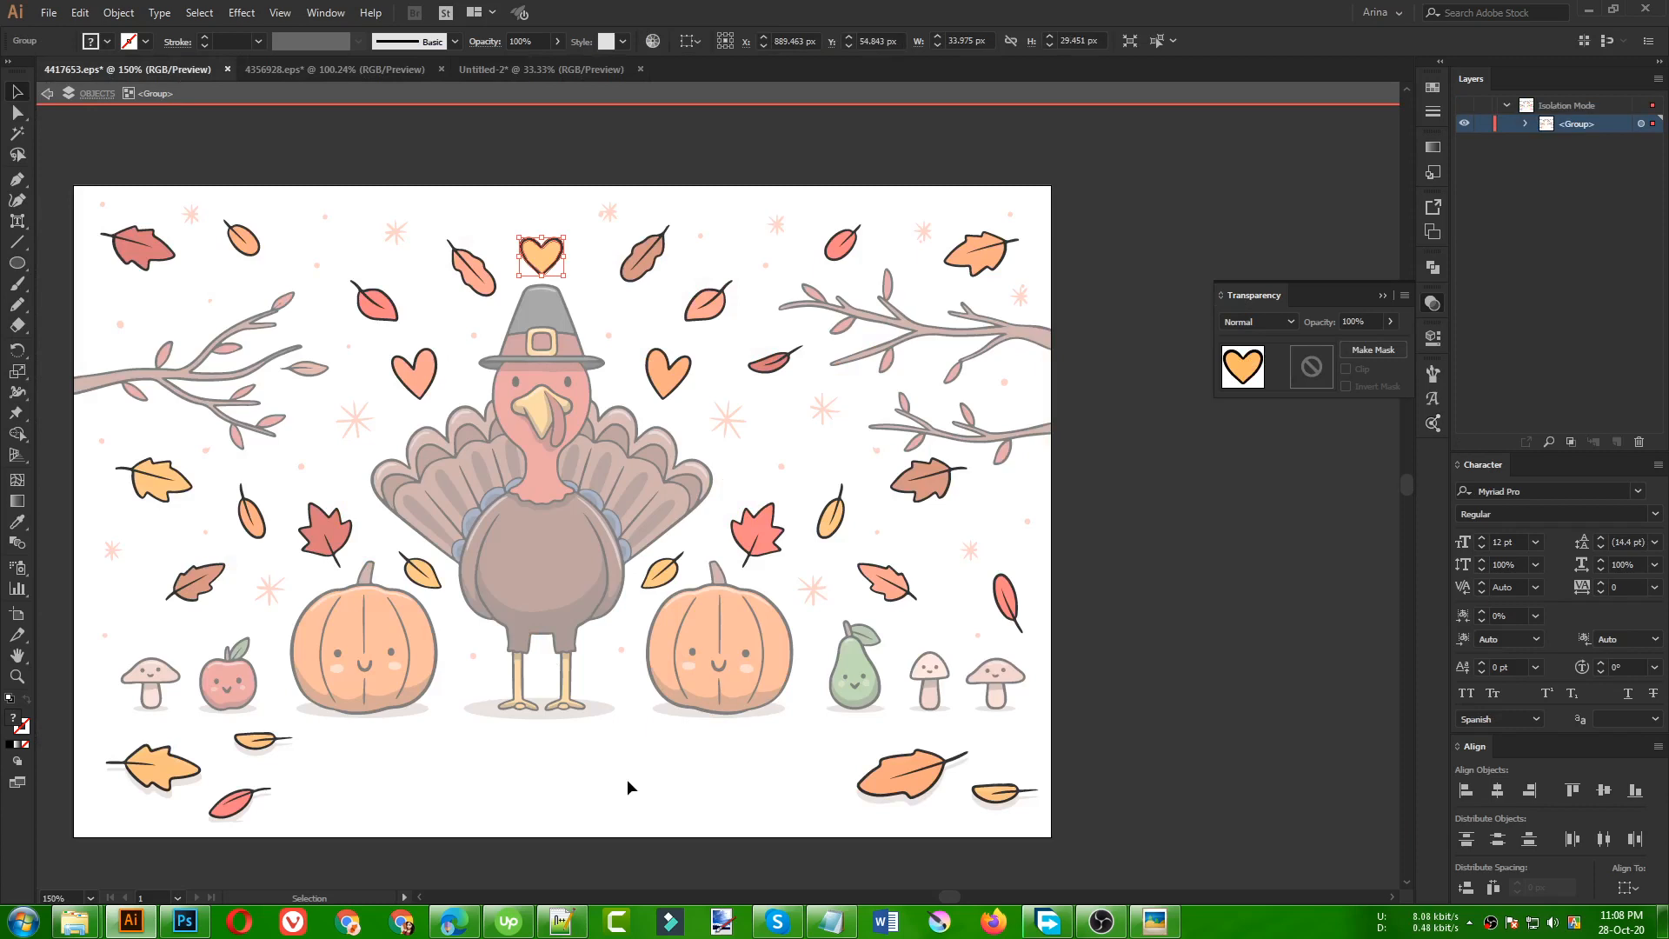
double_click(627, 779)
click(589, 497)
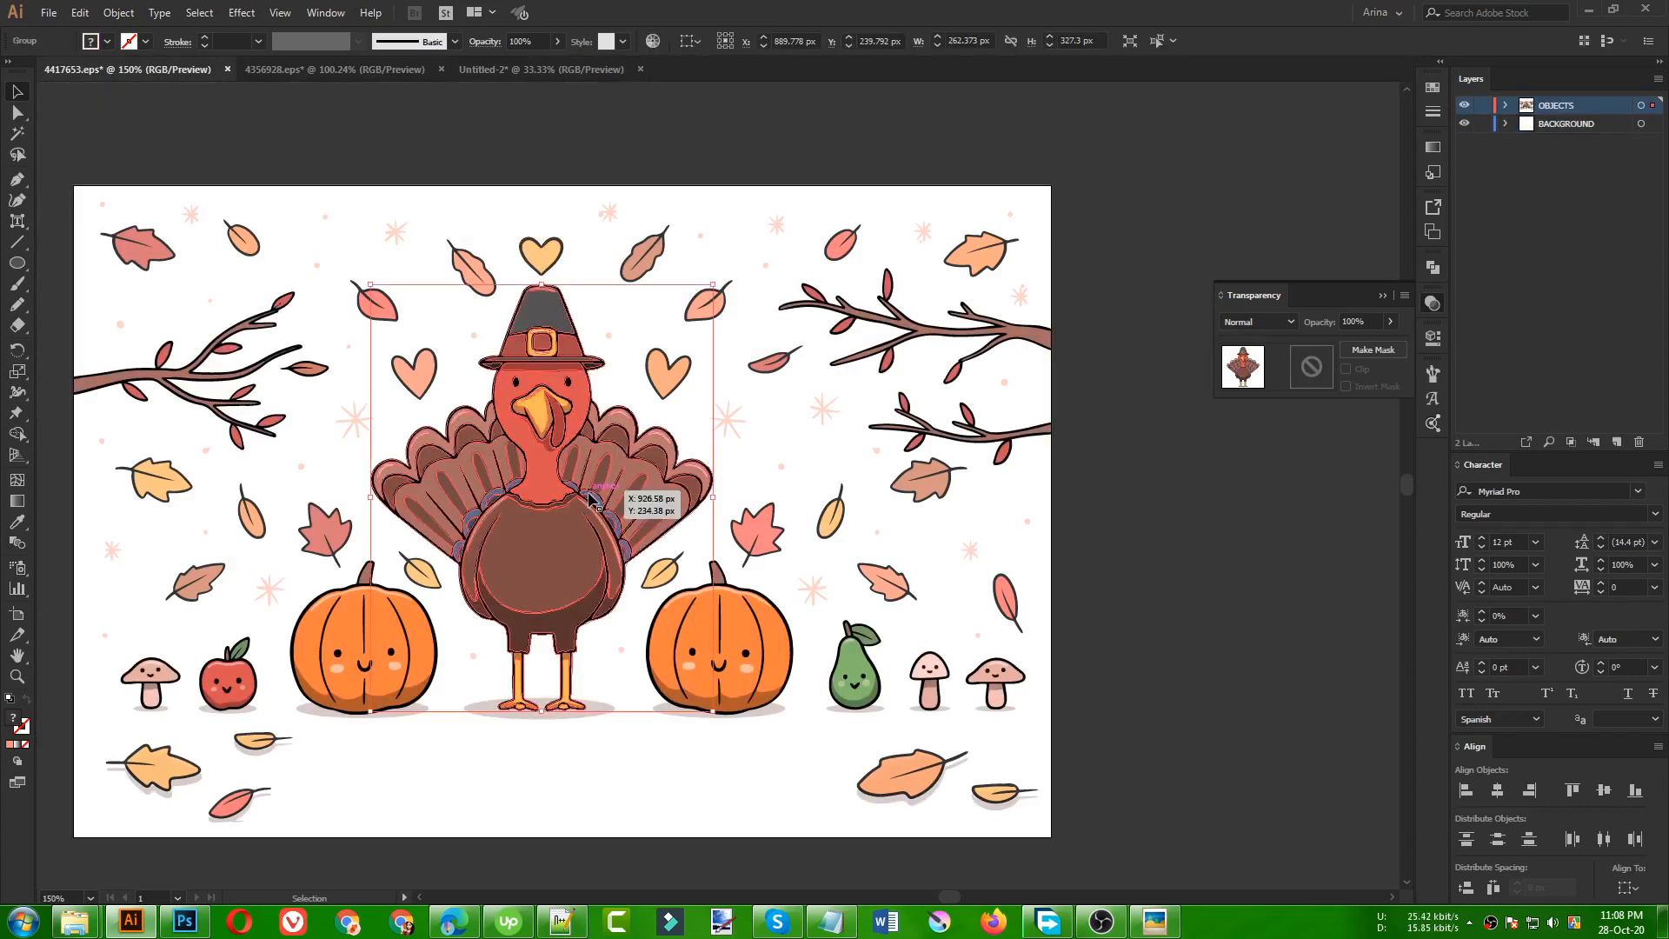
- Switch to Windows Explorer and browse Tutorial > Illustrator > 19 Thanksgiving > badge-collection-thanksgiving-day to the hand-drawn-thanksgiving-background2 folder
mouse_move(90, 931)
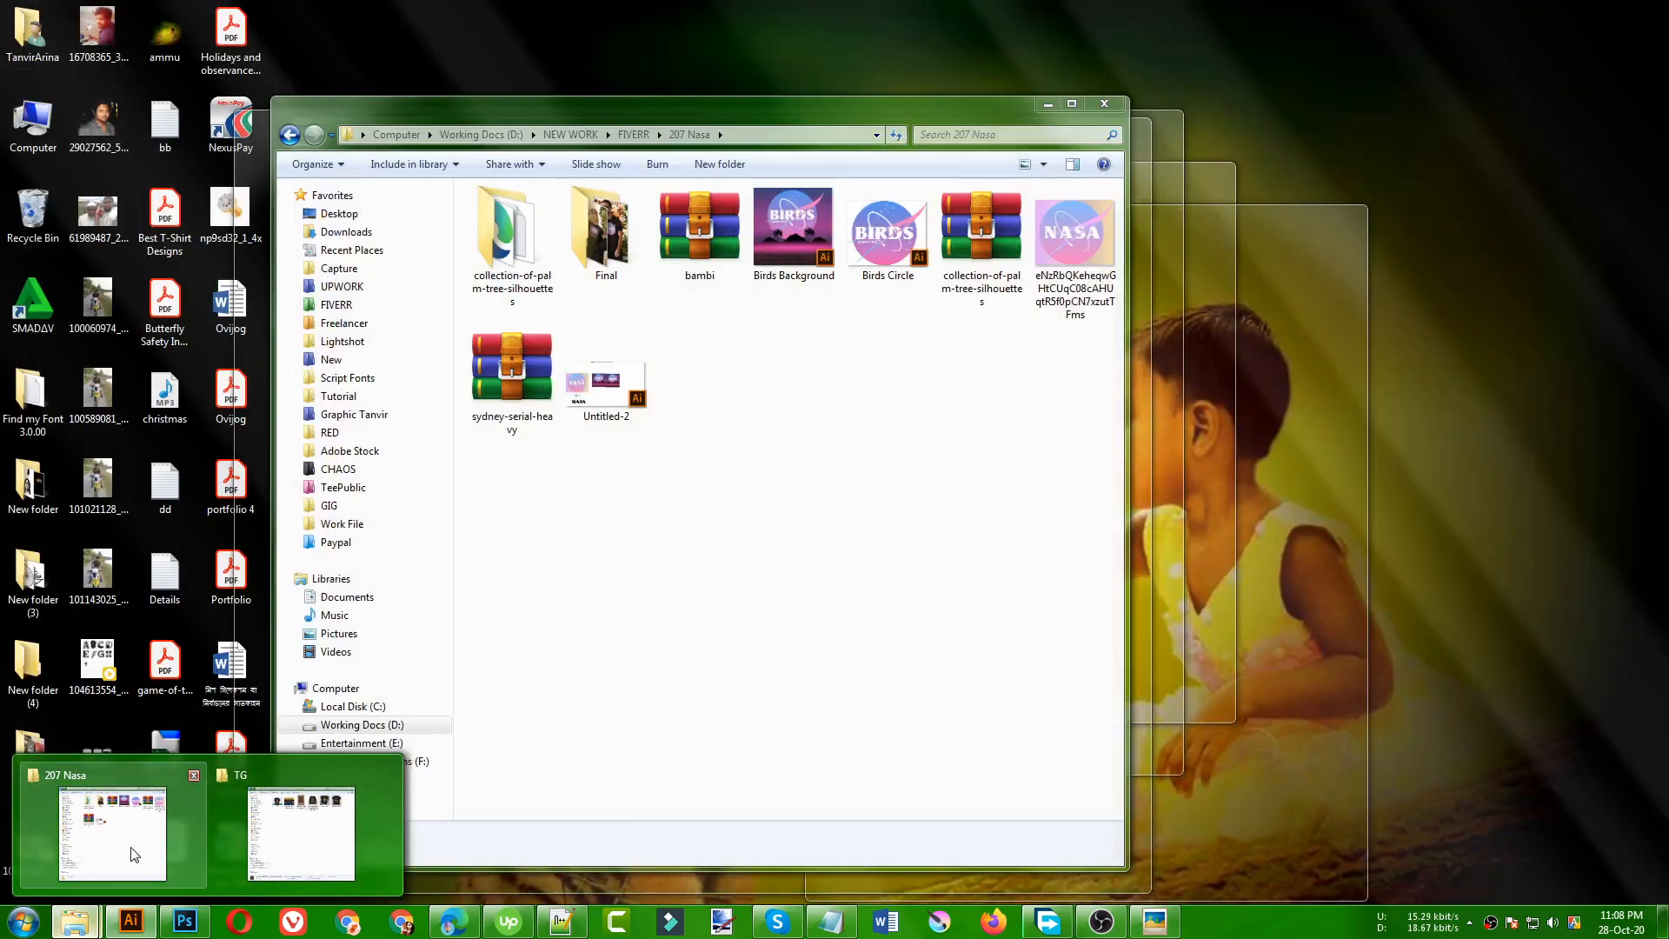
click(139, 850)
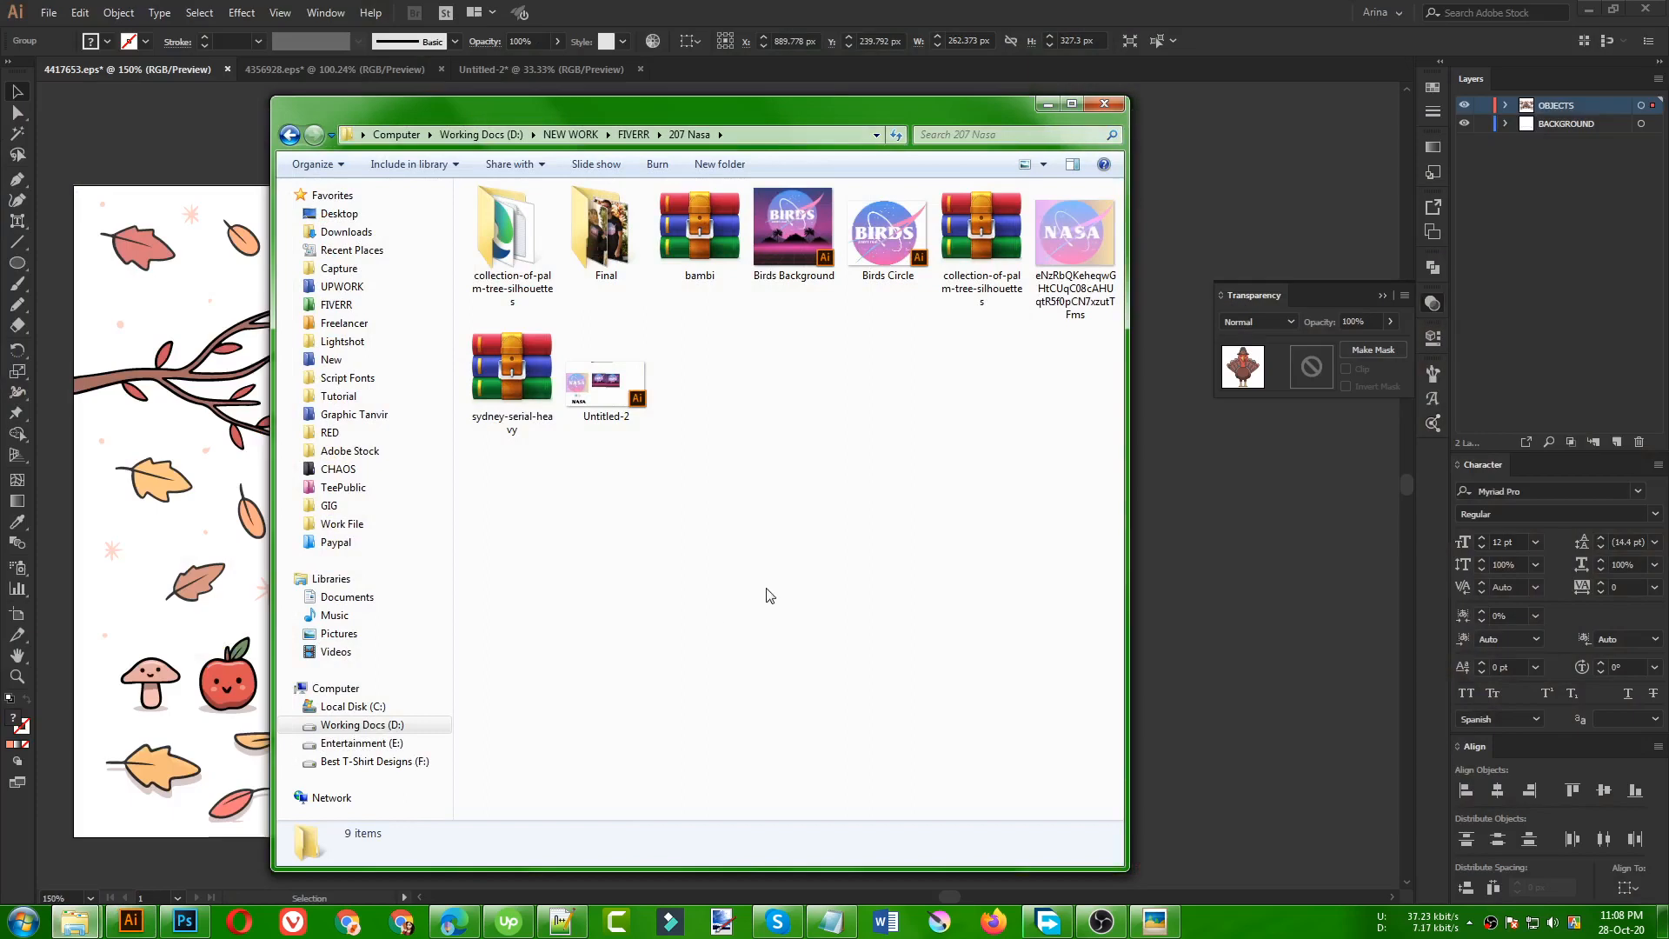
click(359, 397)
double_click(503, 268)
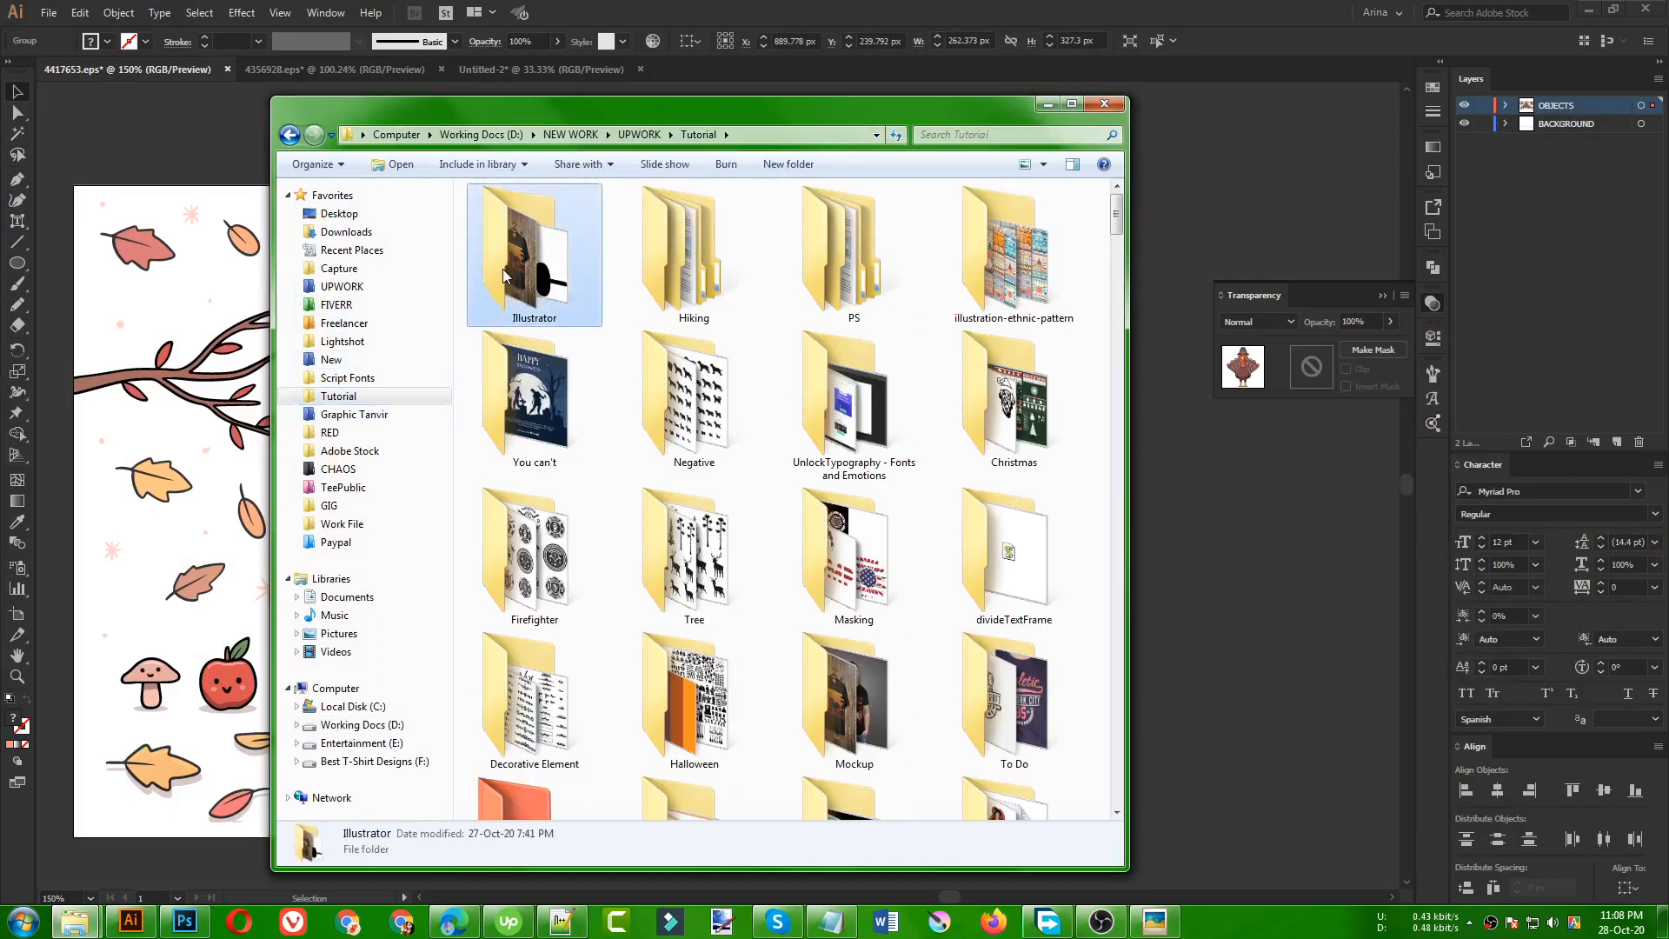
double_click(885, 439)
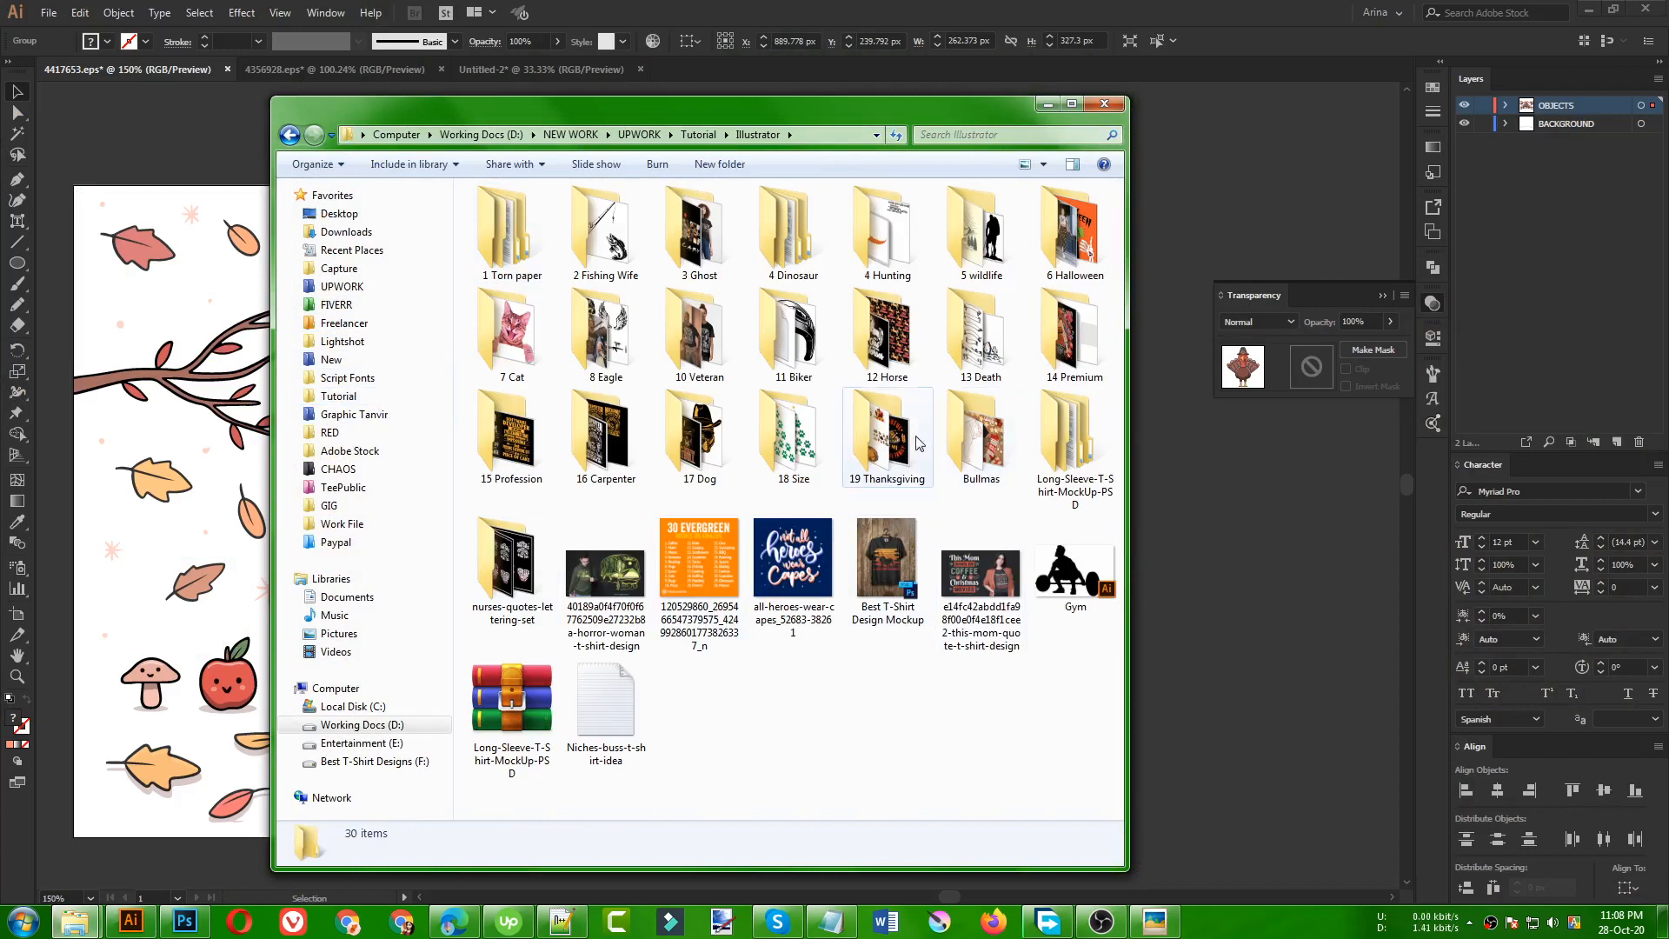
double_click(520, 257)
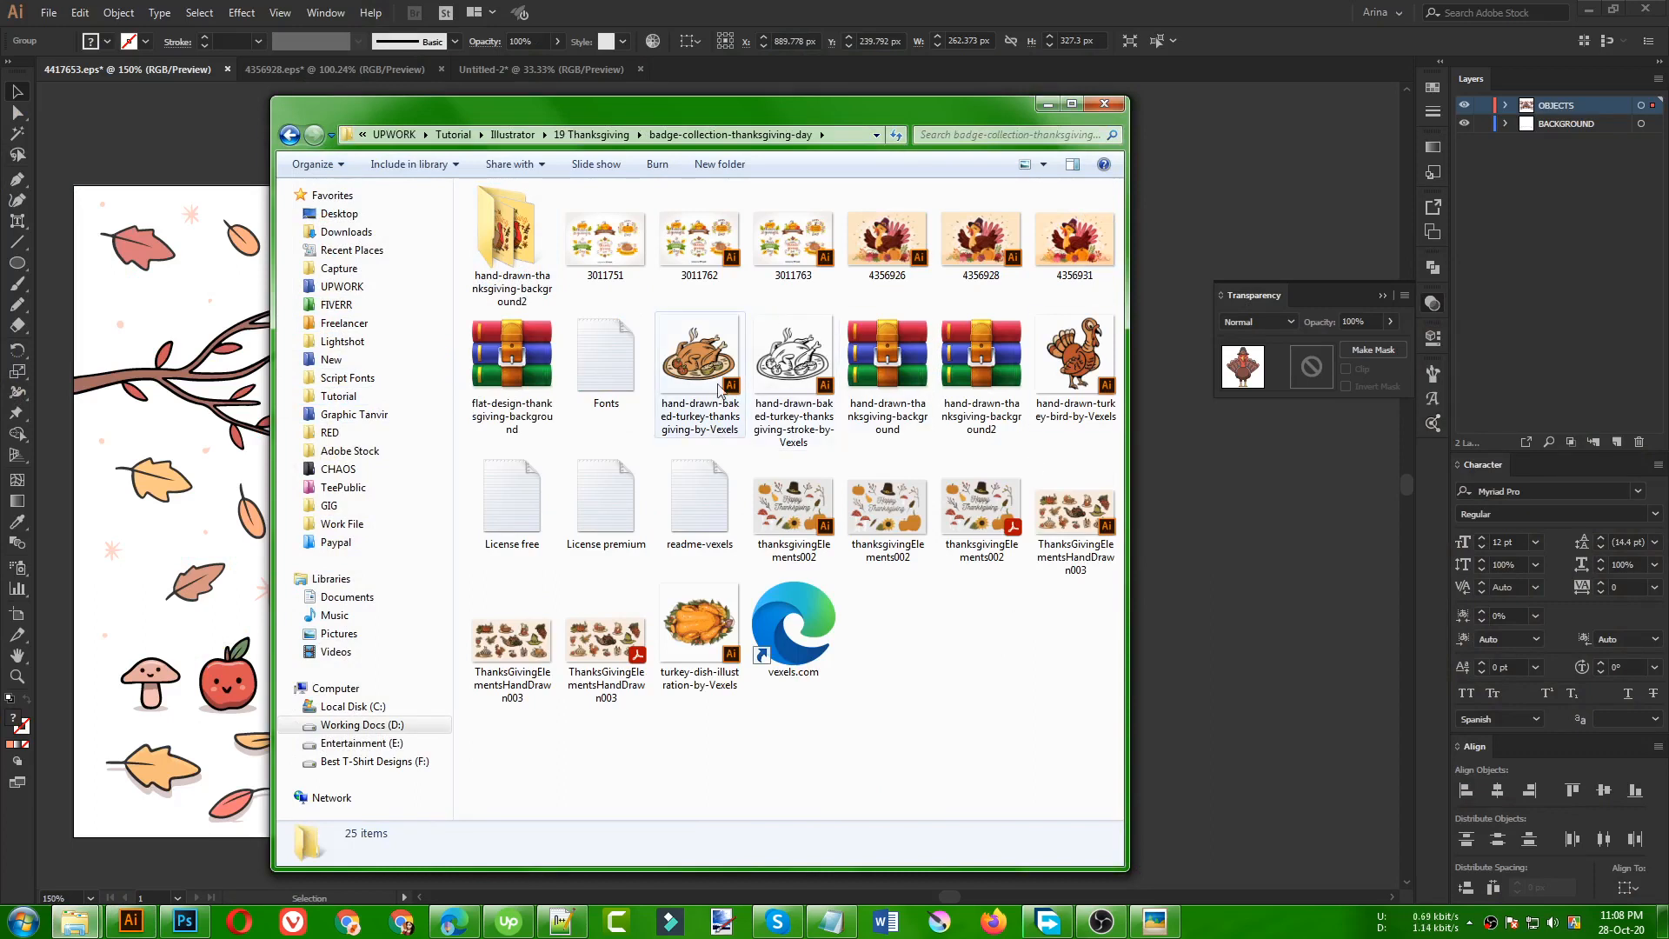
double_click(520, 248)
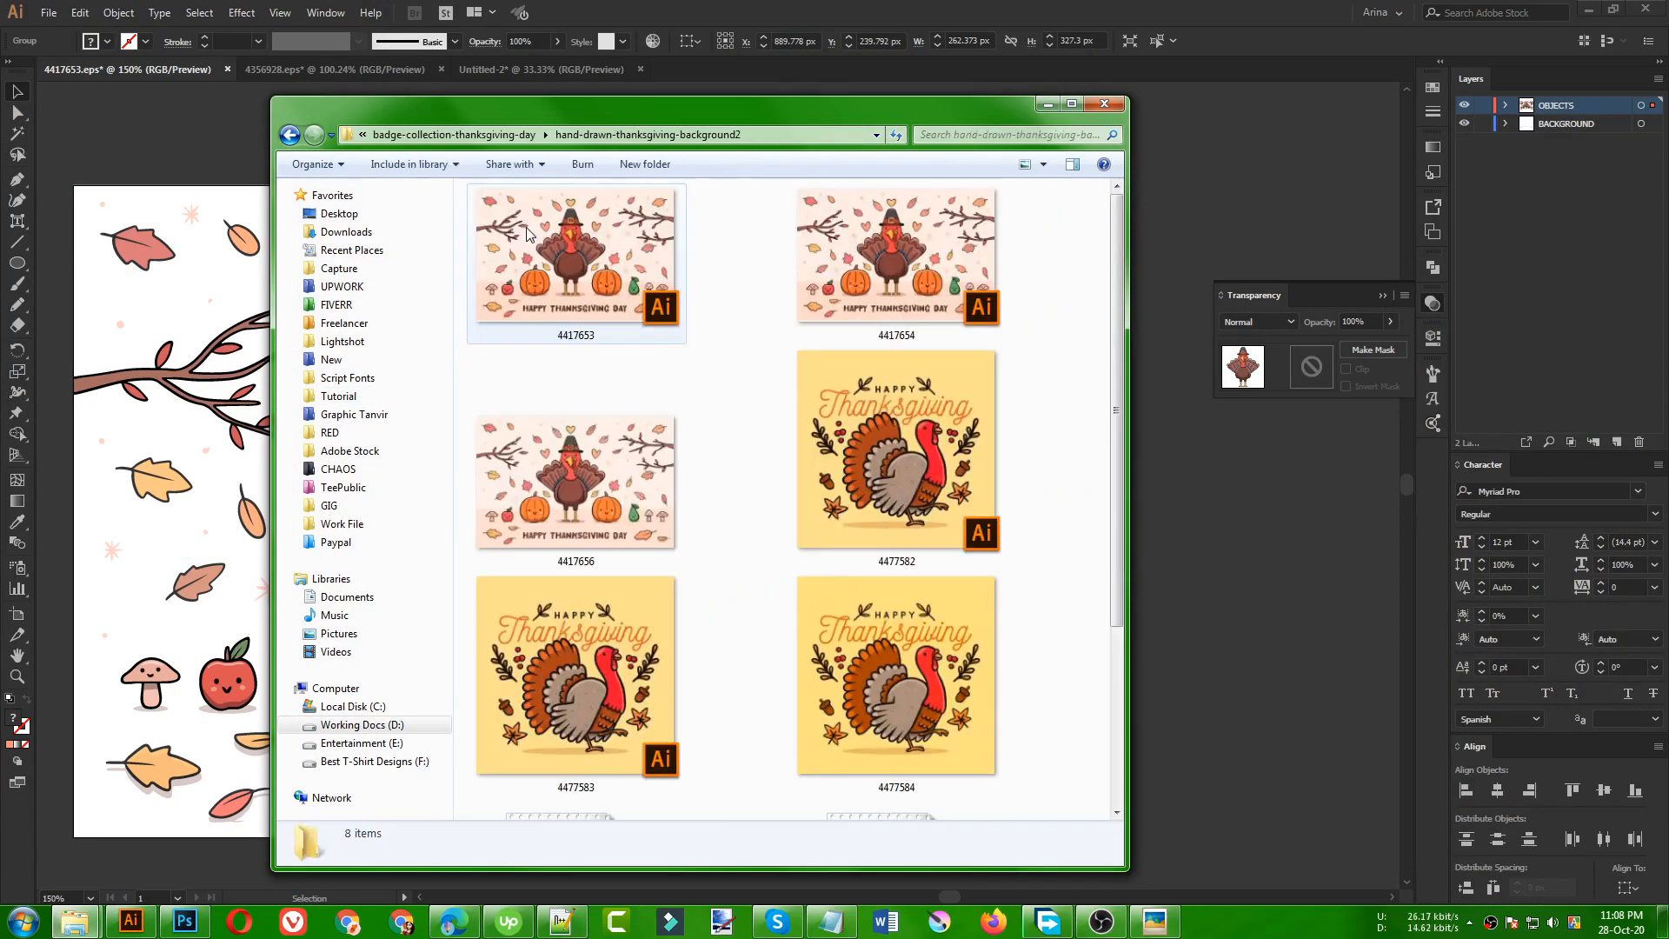
- Open the 4477582 Illustrator file with the yellow turkey artwork, continuing past the colour profile warning and dismissing the missing fonts notice
scroll(695, 488, down, 2)
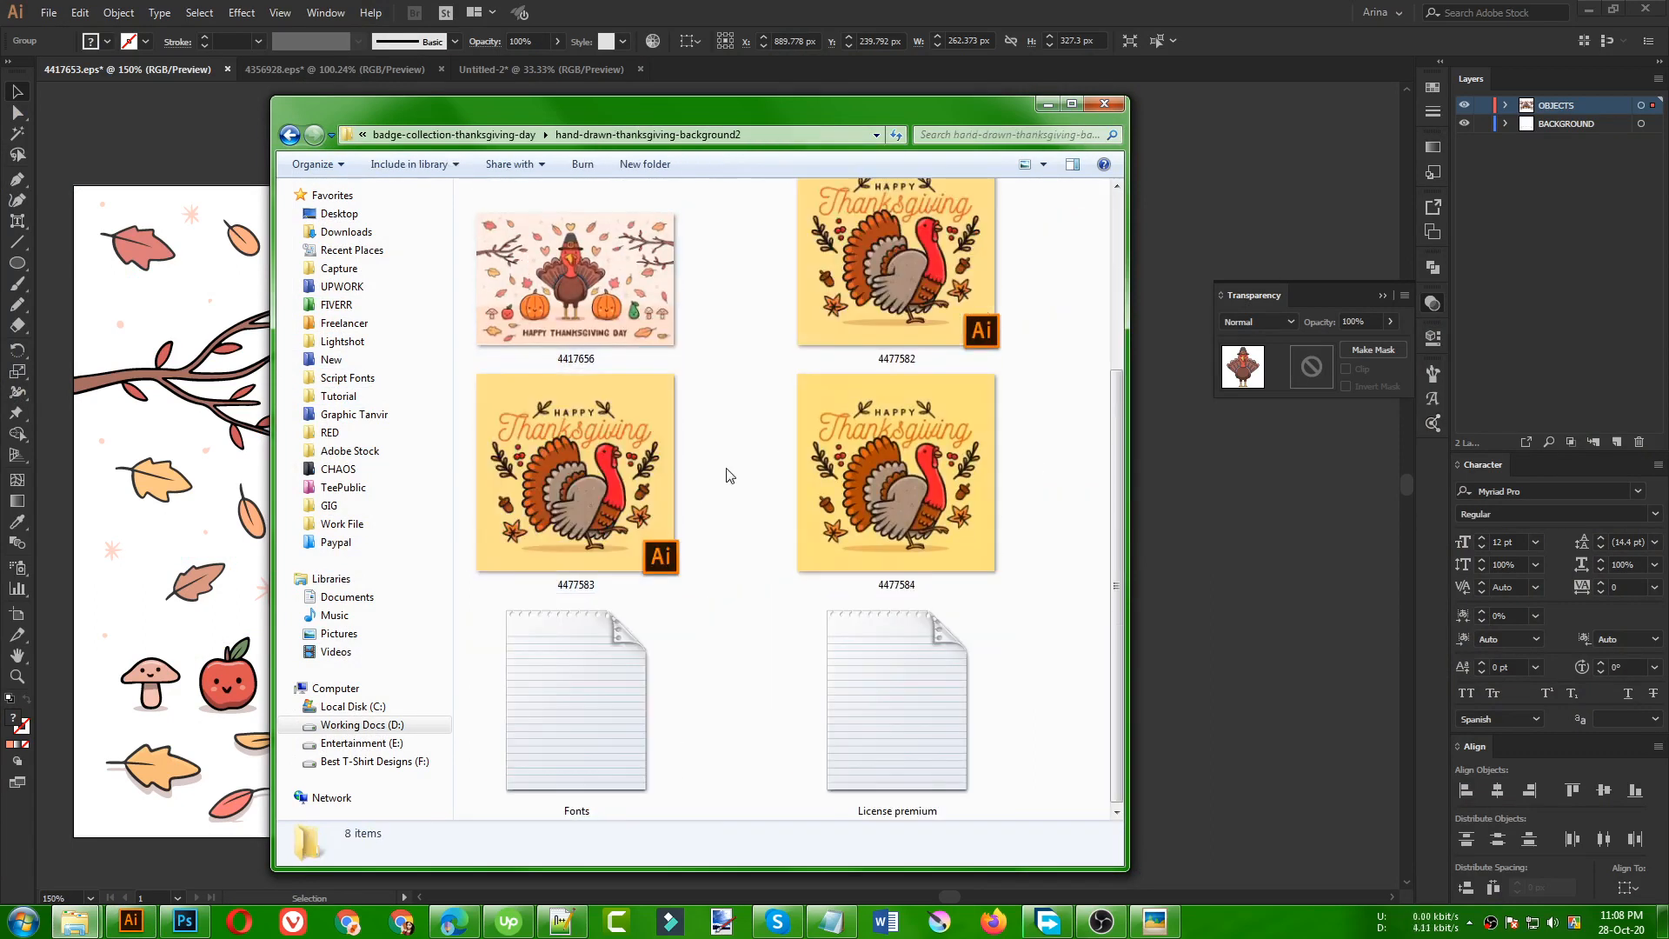
scroll(758, 488, up, 2)
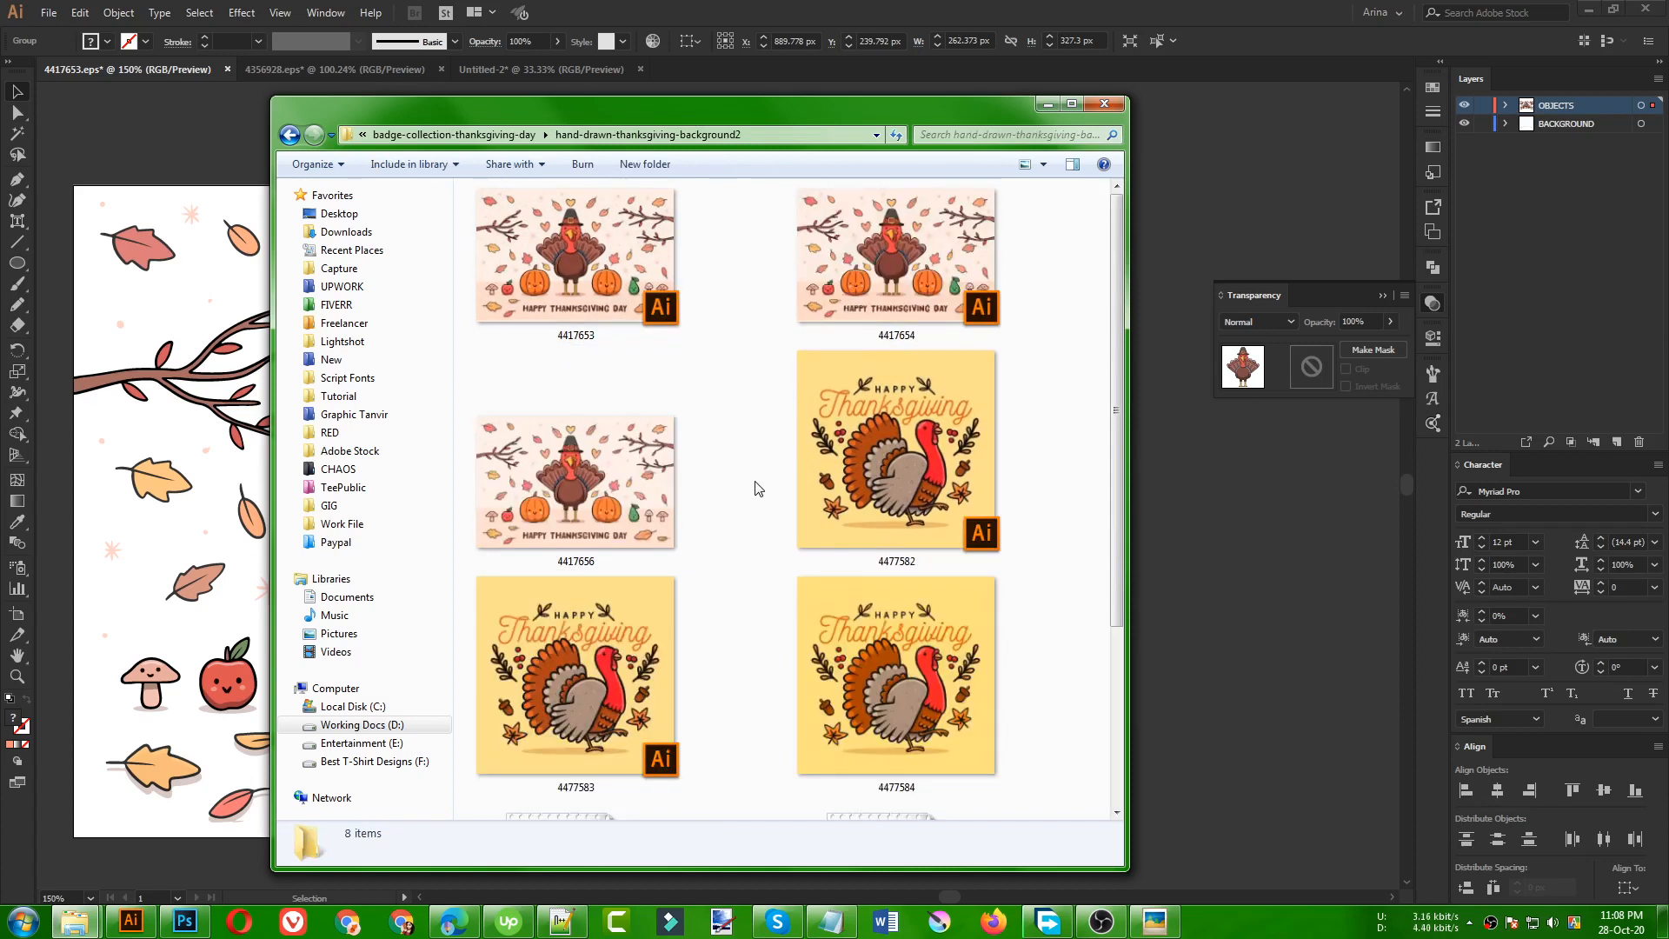
double_click(973, 466)
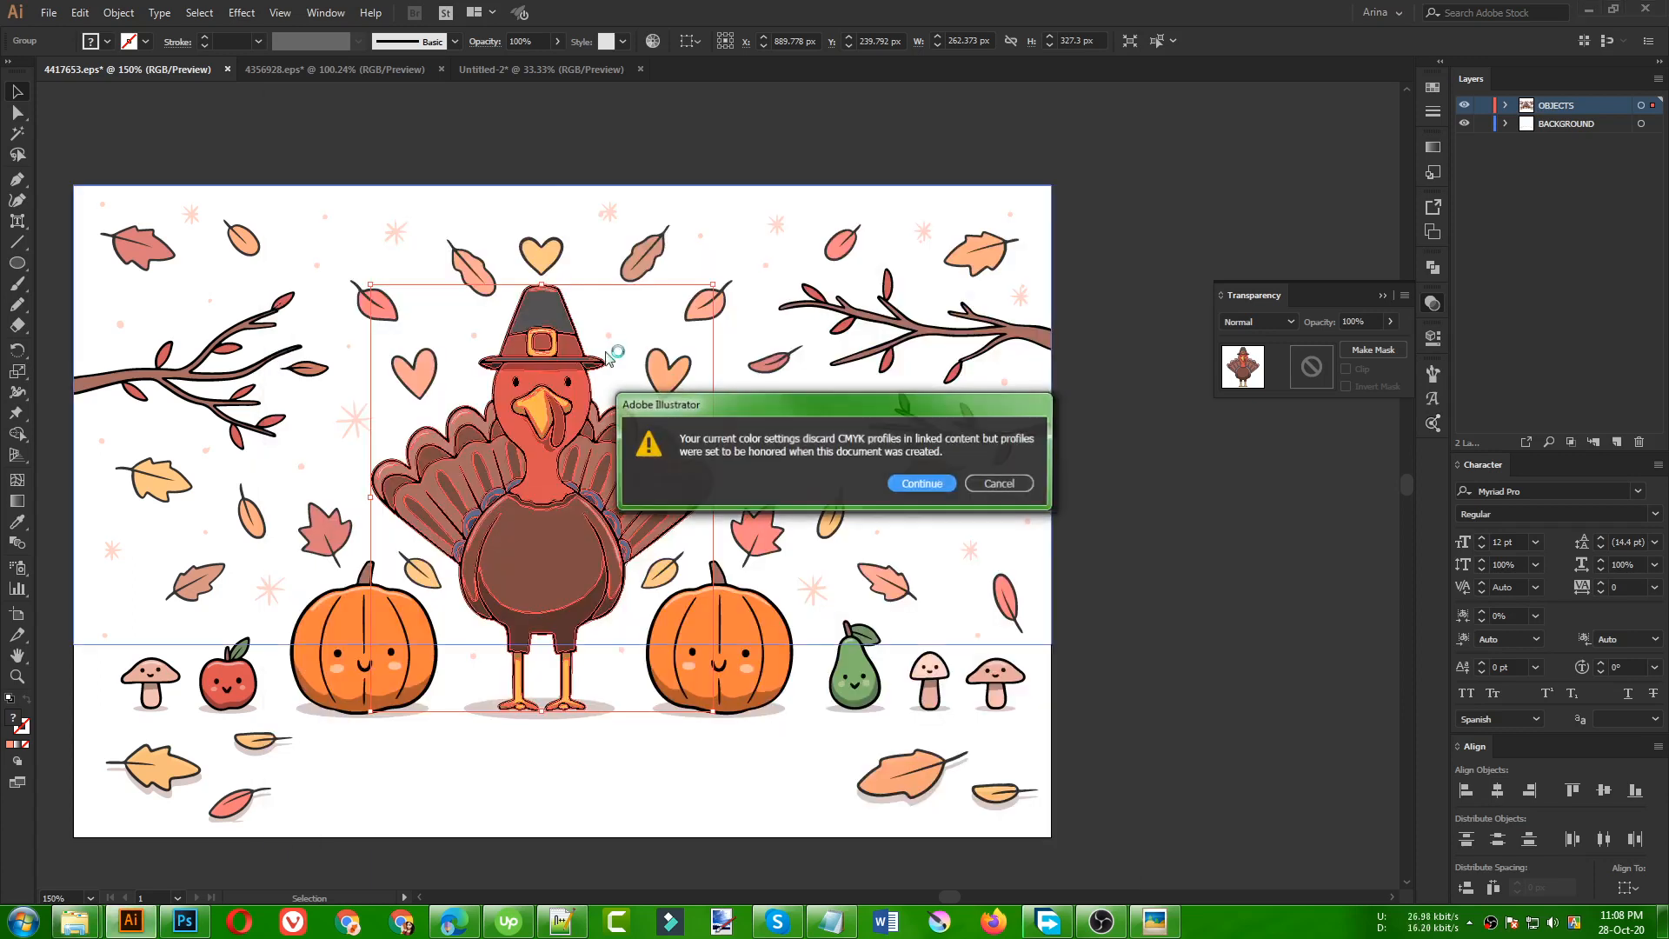
click(918, 482)
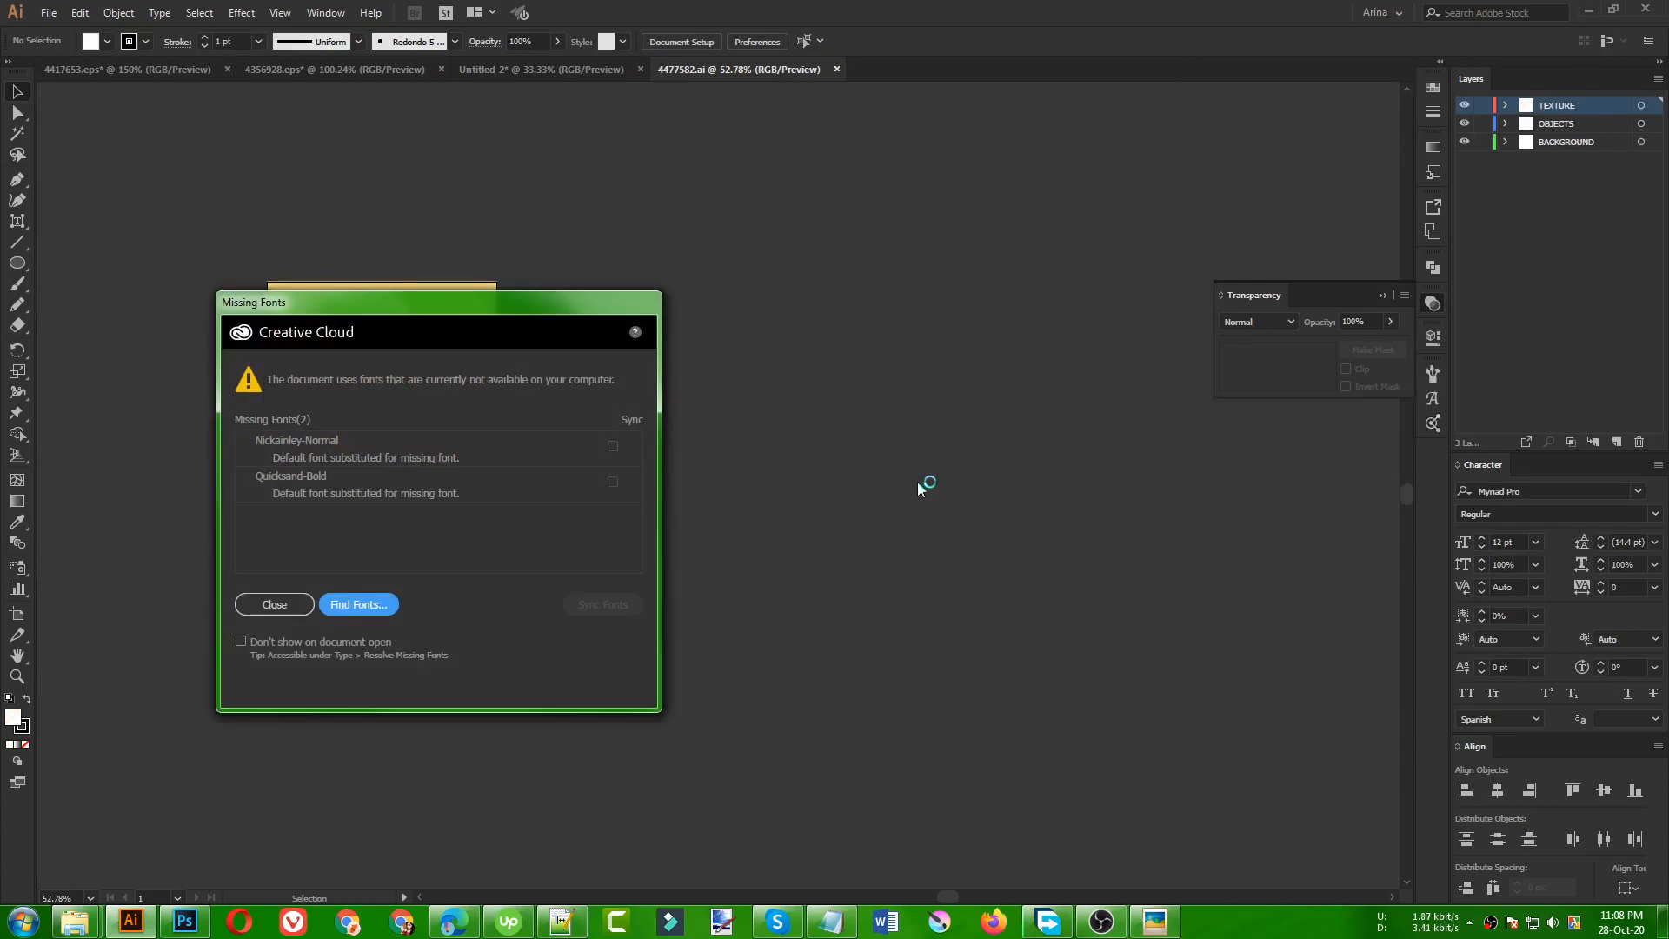
click(274, 604)
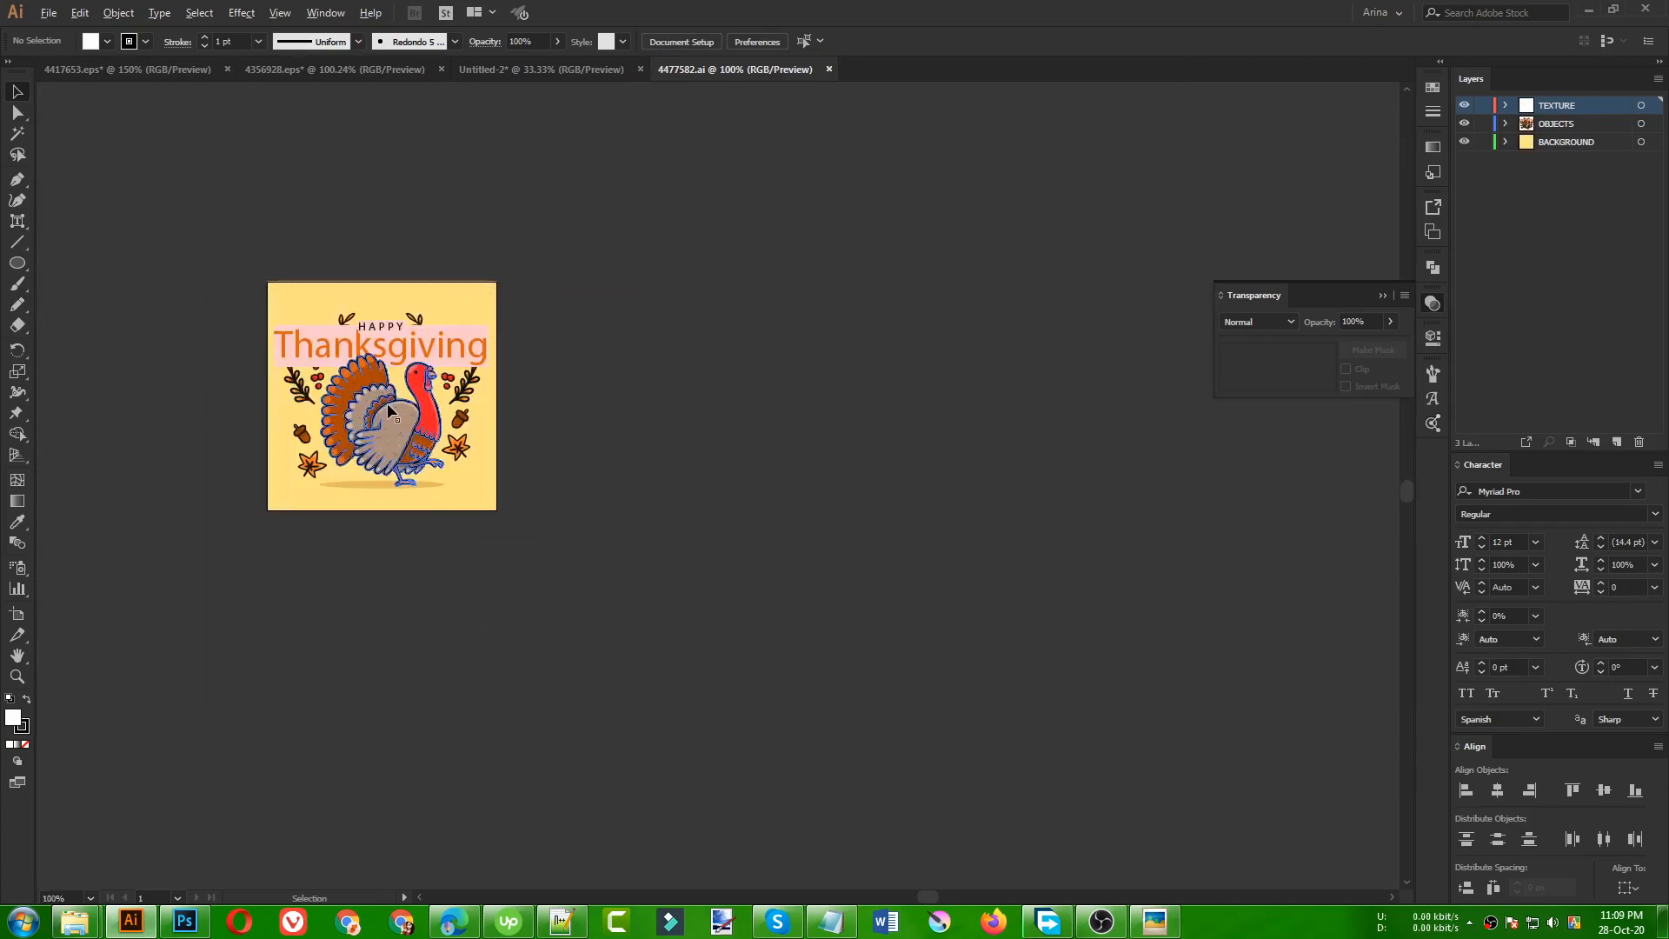
- Move the speckled texture overlay off the turkey artwork onto the empty area beside the artboard
key(ctrl+1)
double_click(399, 441)
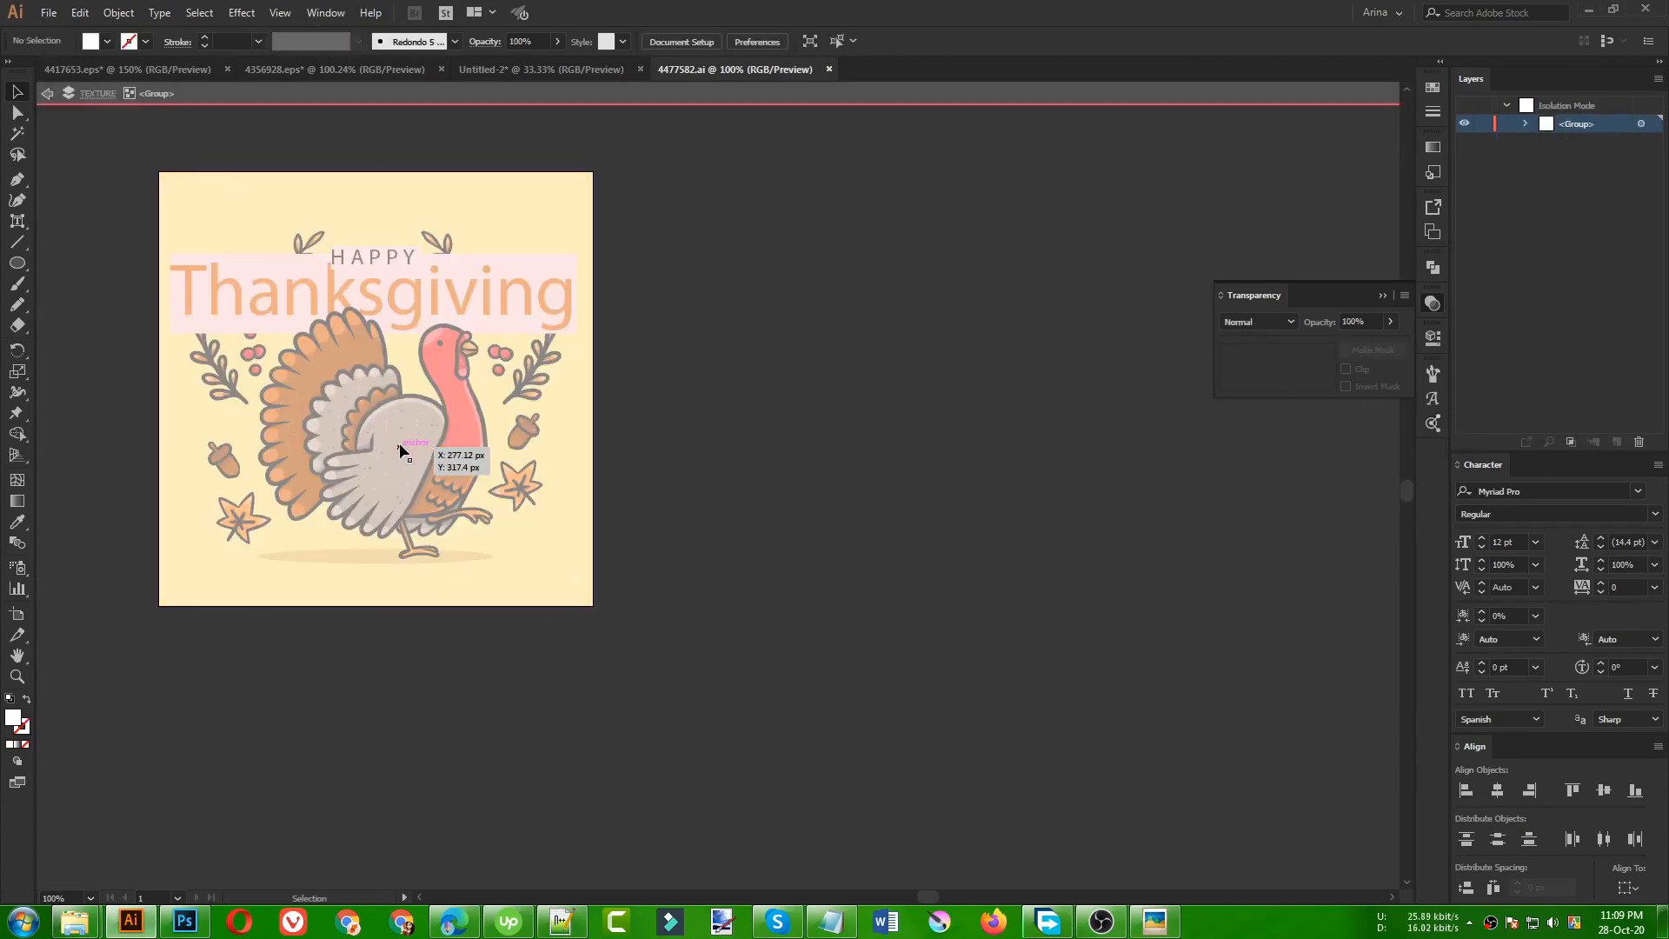
double_click(715, 514)
click(484, 456)
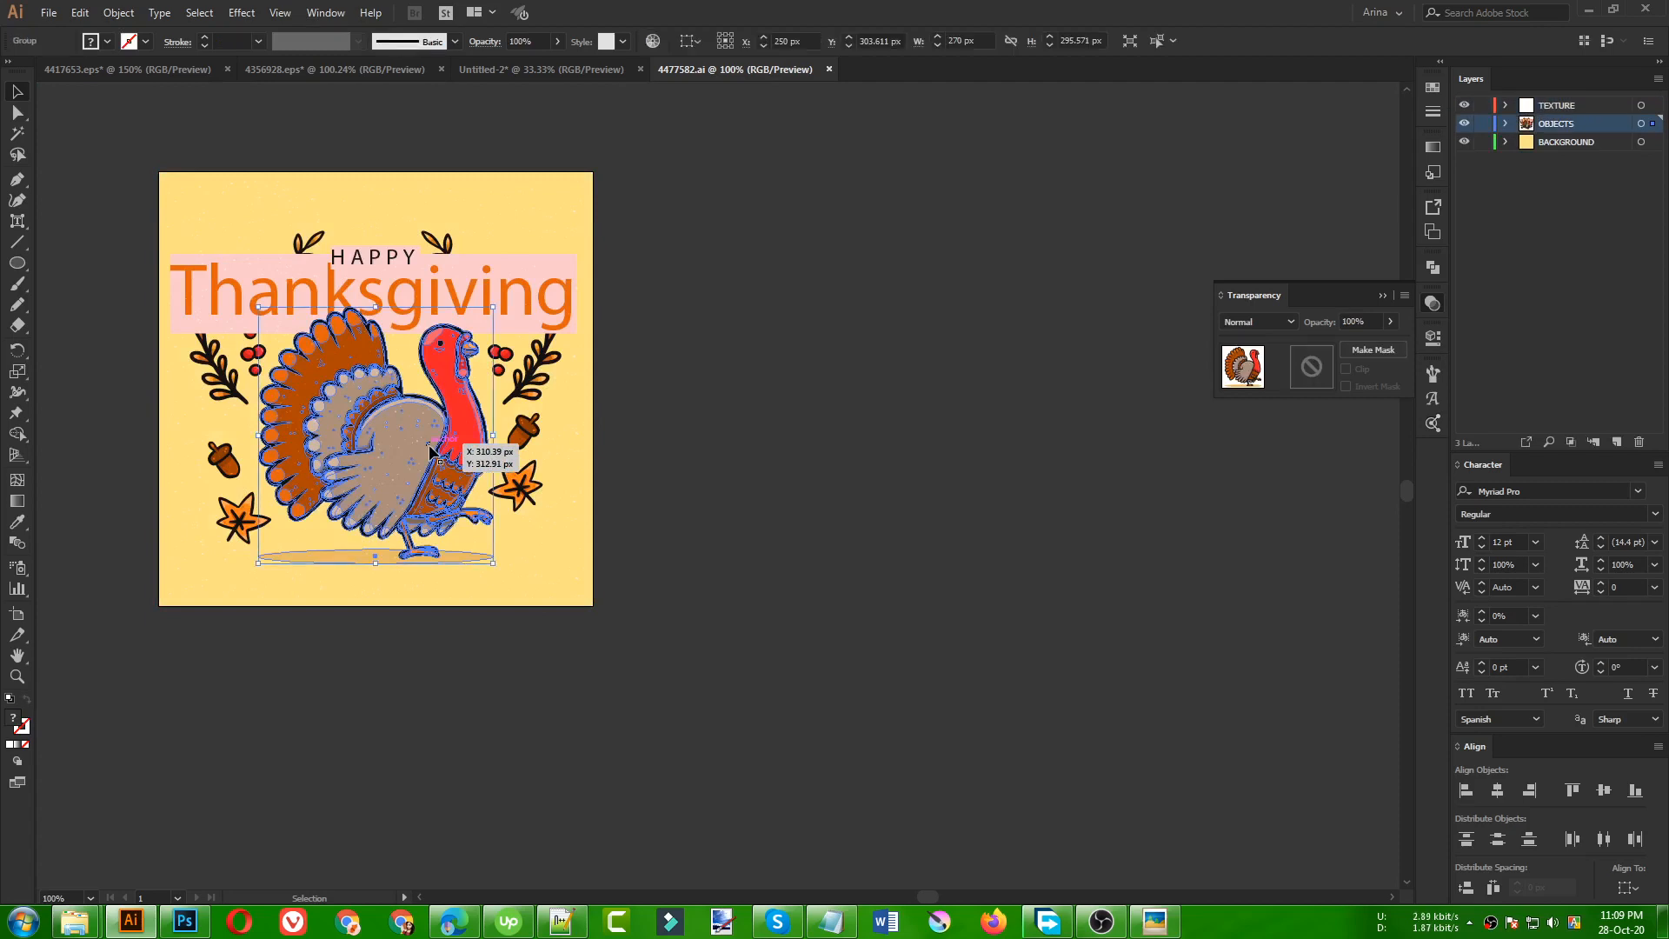
click(566, 480)
drag(983, 581, 1094, 599)
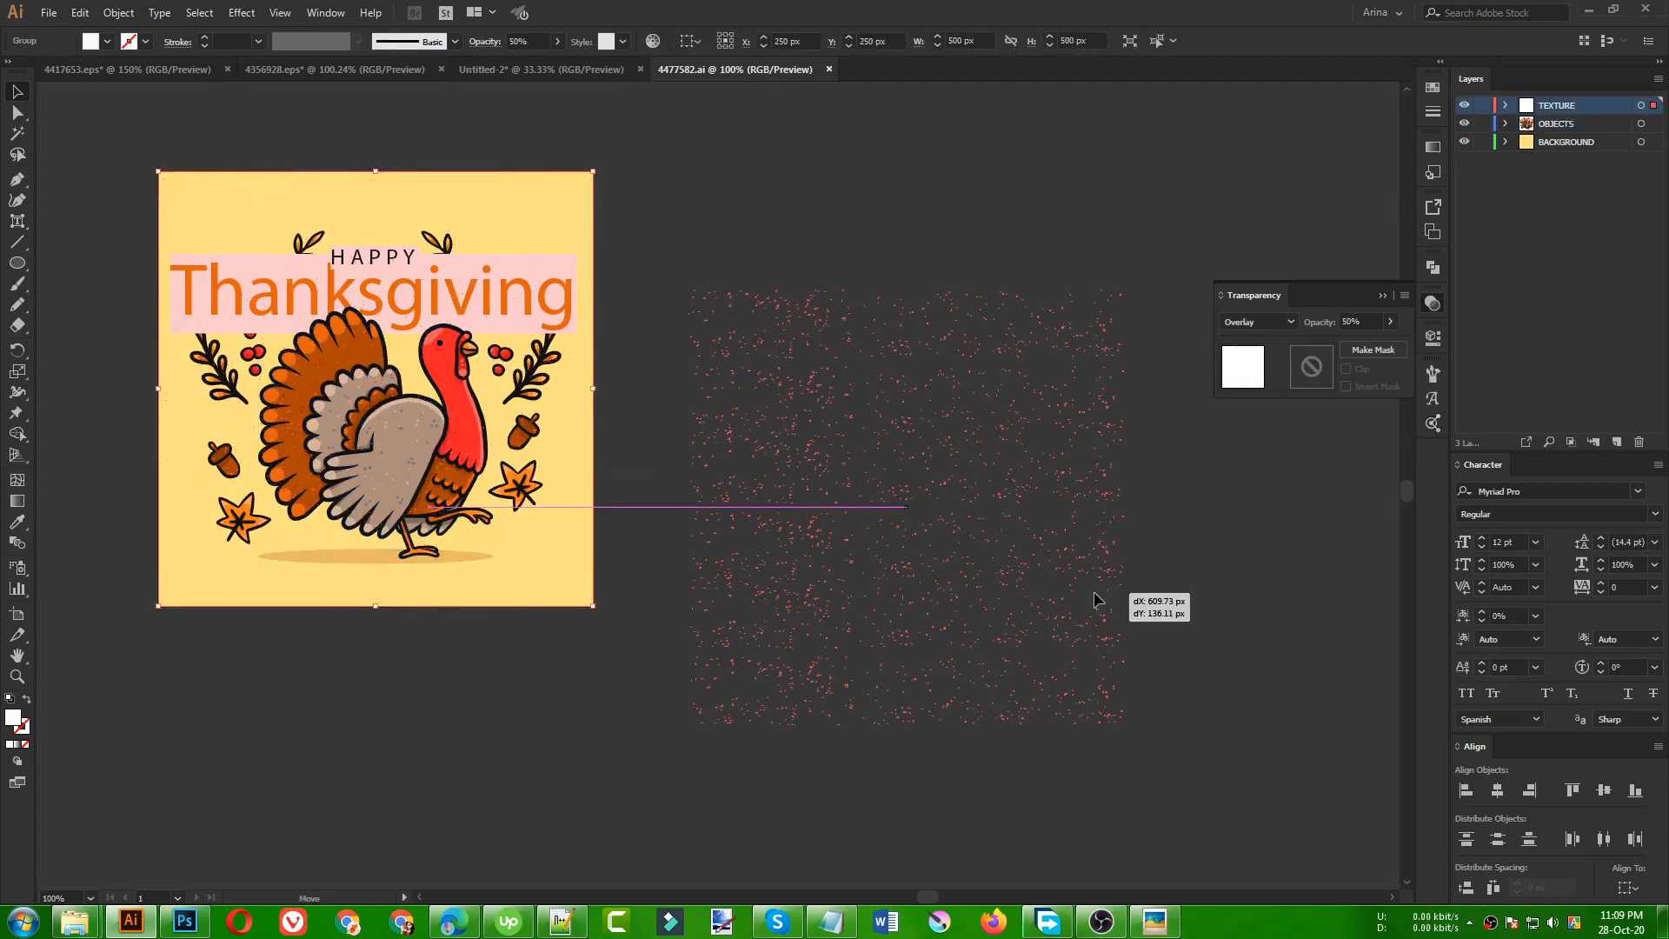
drag(560, 702, 560, 702)
click(440, 726)
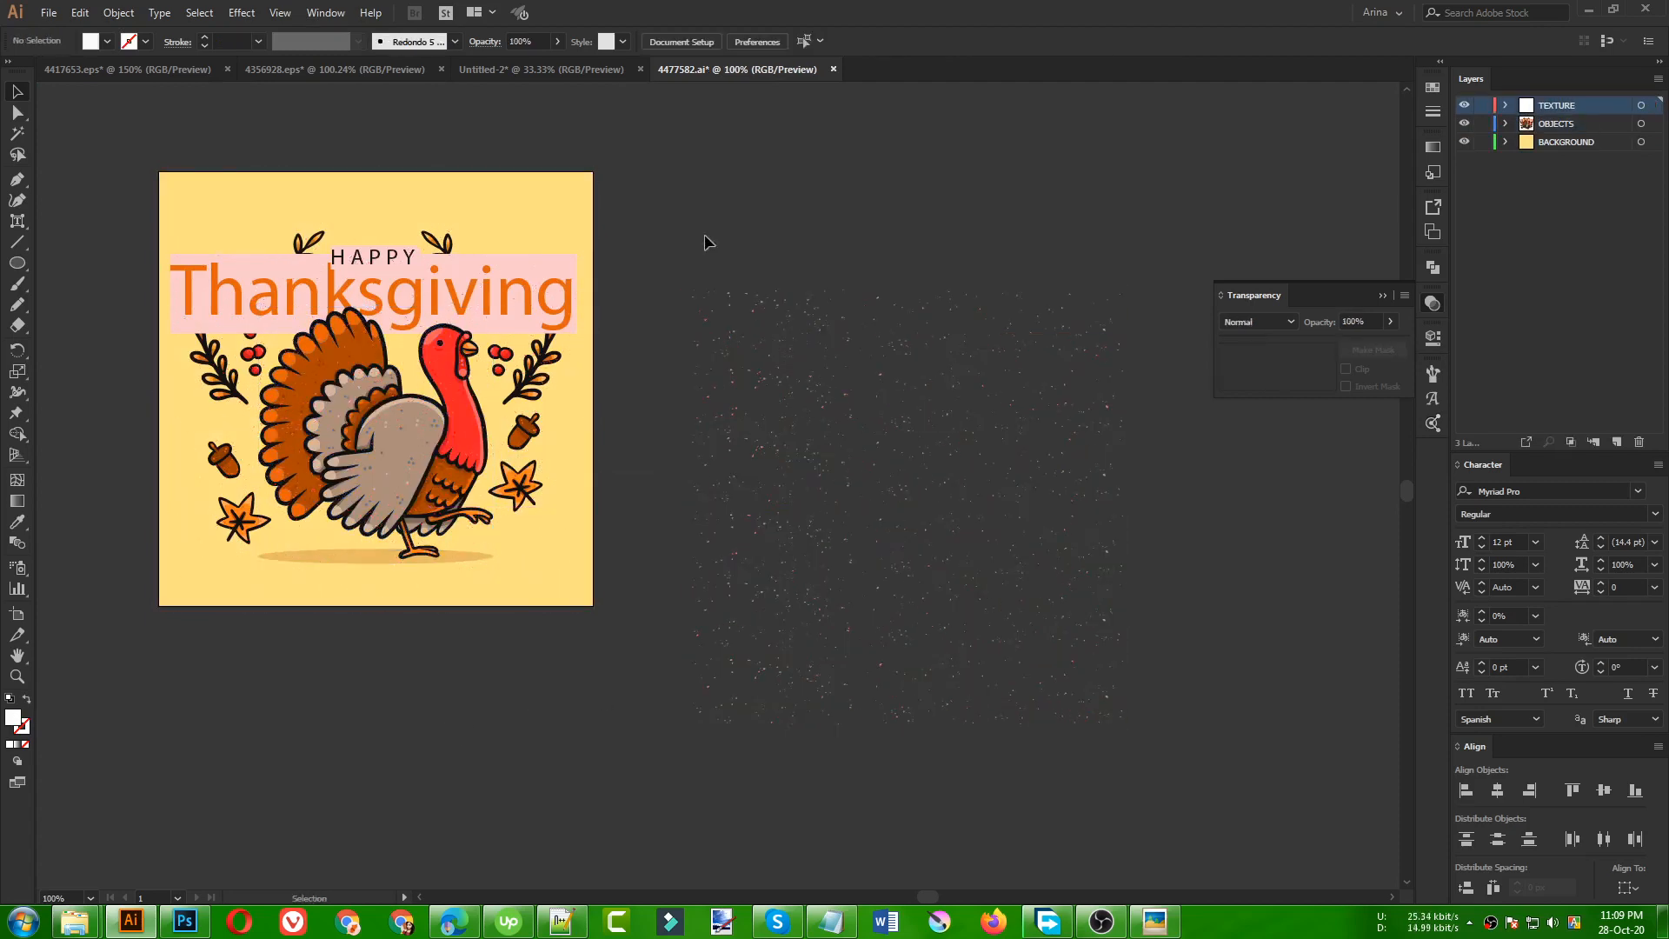
- Copy the turkey group from 4477582.ai into the Untitled-2 design, place it beside the right-hand turkey and open its group for editing
click(432, 437)
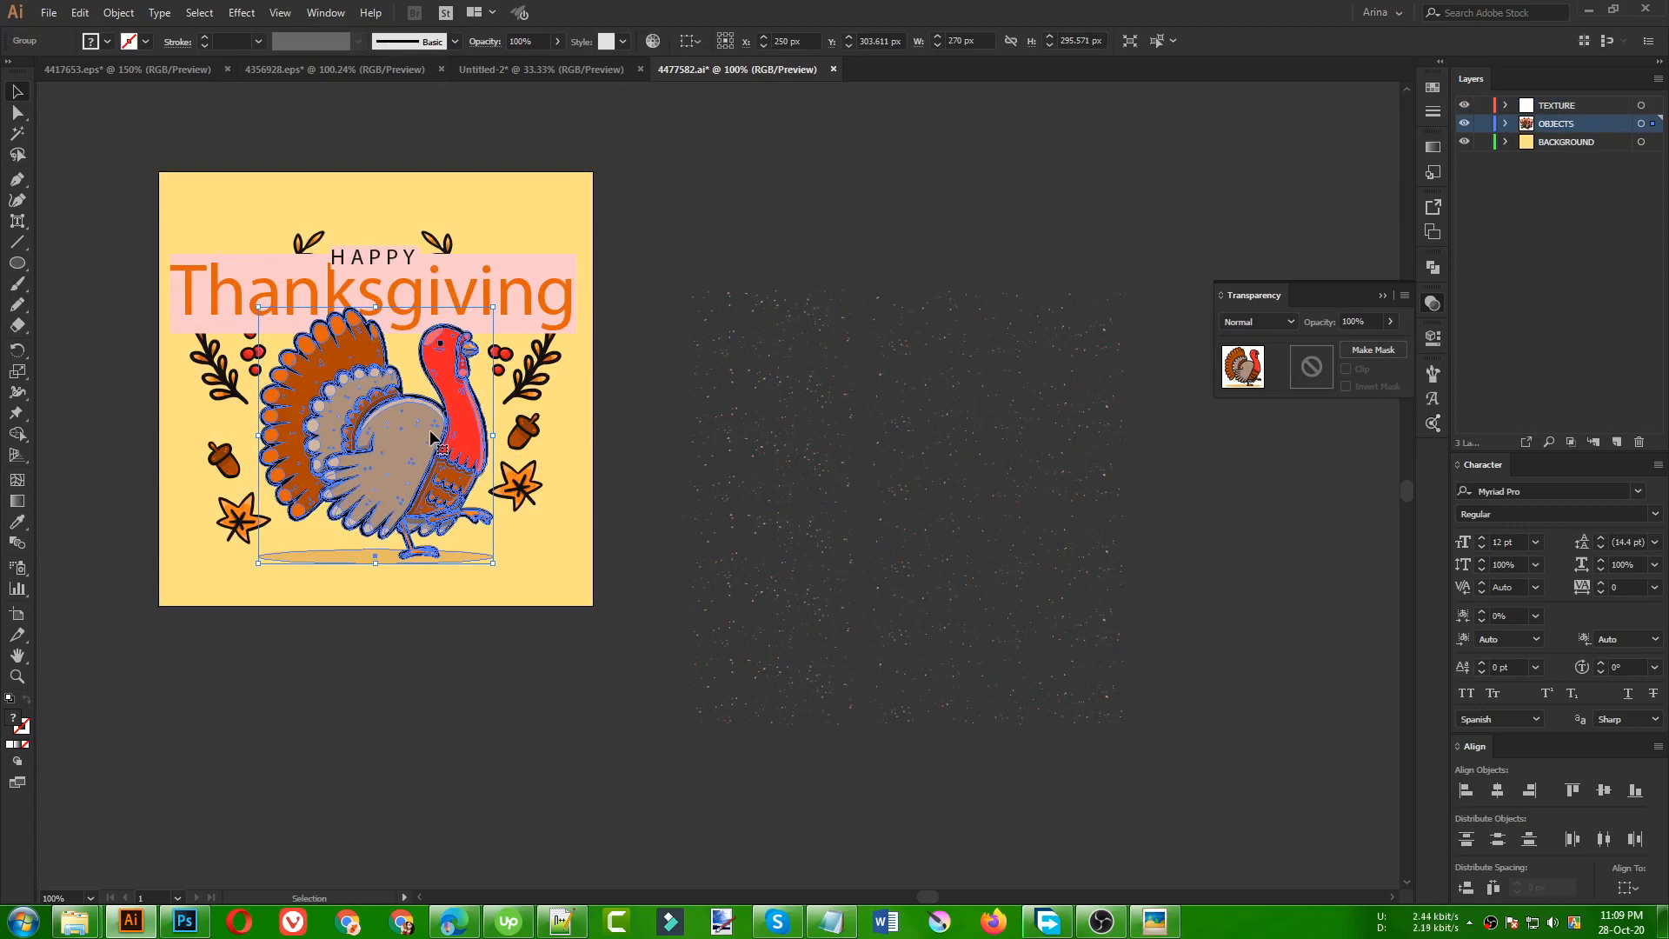
click(167, 70)
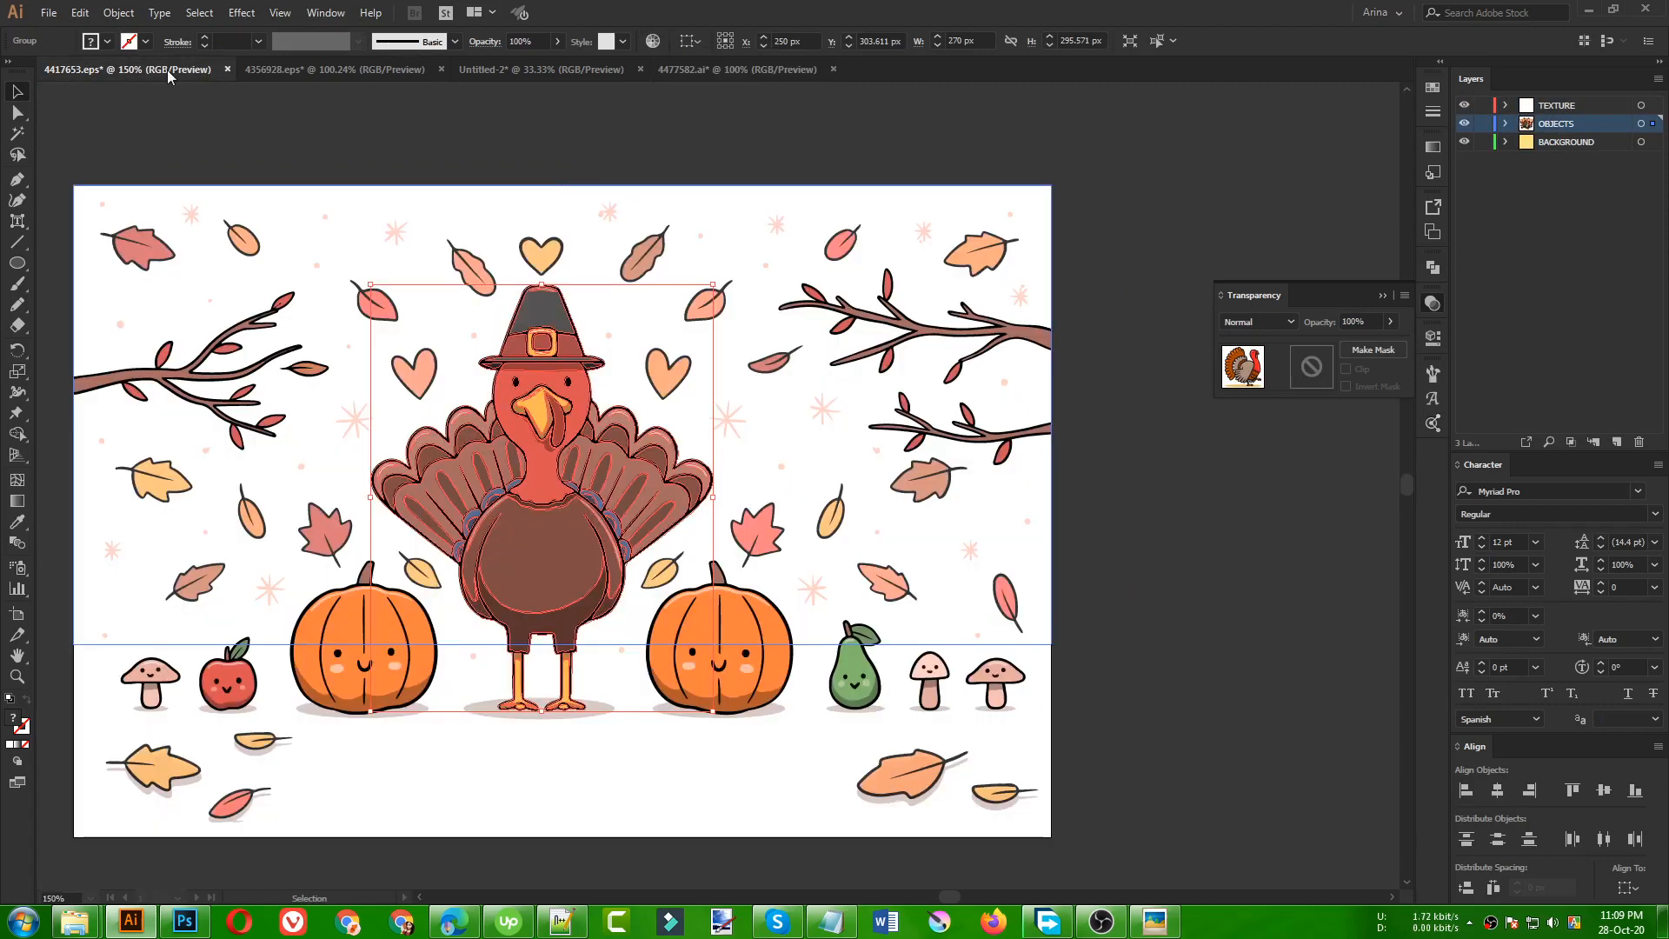
click(492, 71)
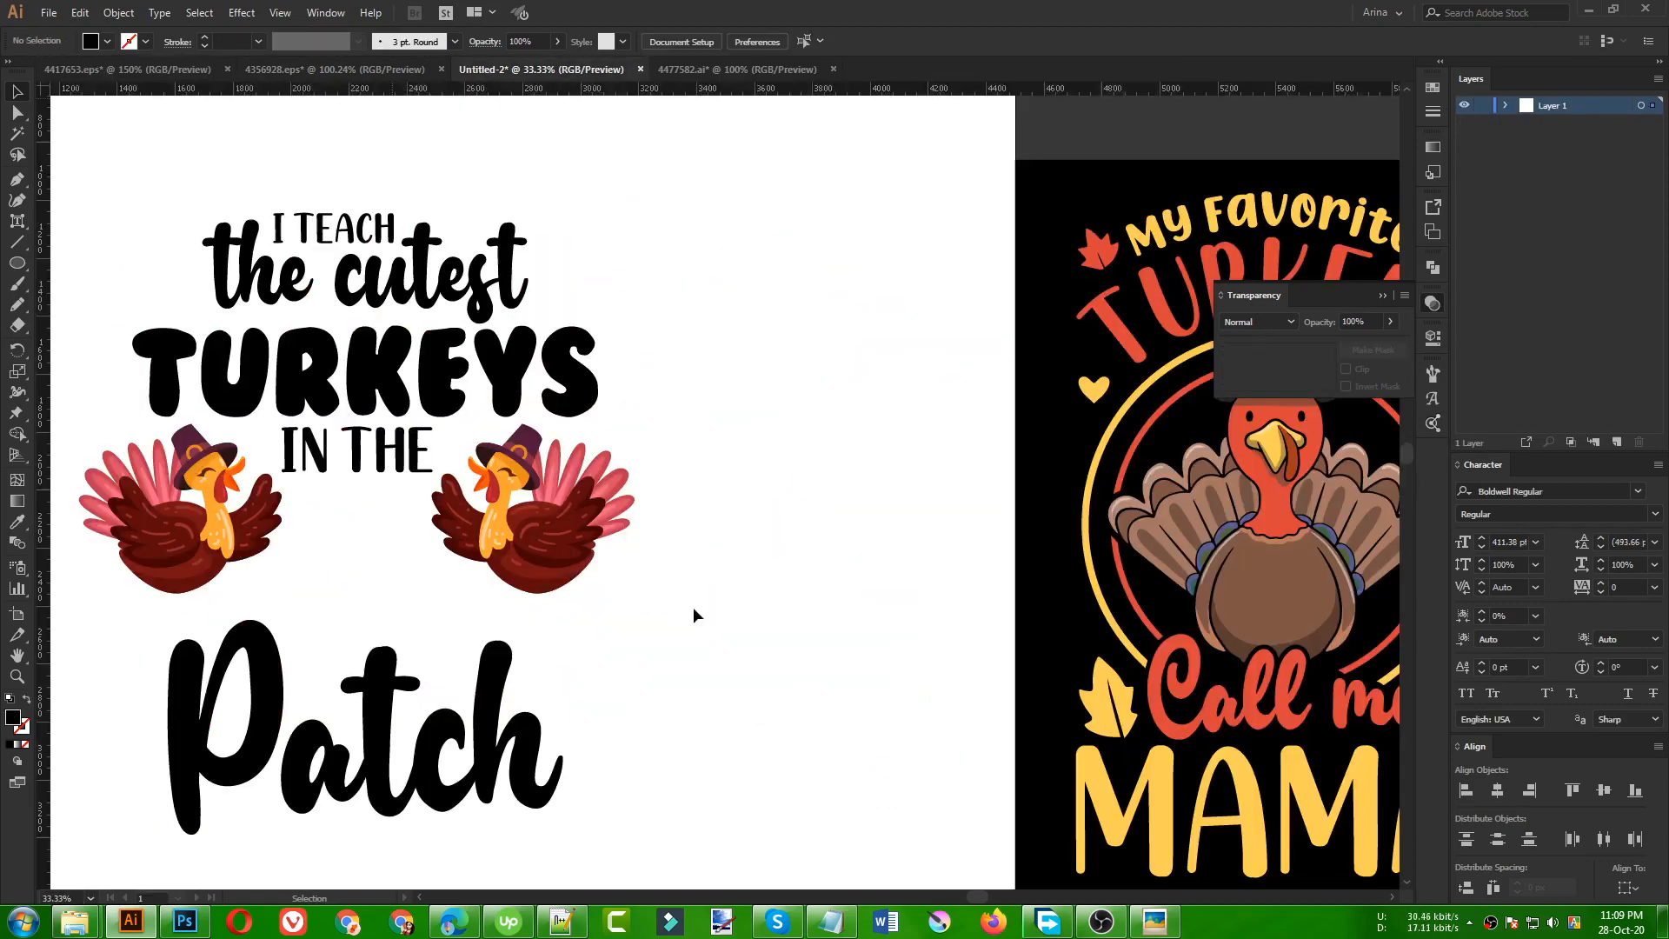
key(ctrl+v)
drag(726, 536, 735, 635)
click(732, 728)
double_click(668, 635)
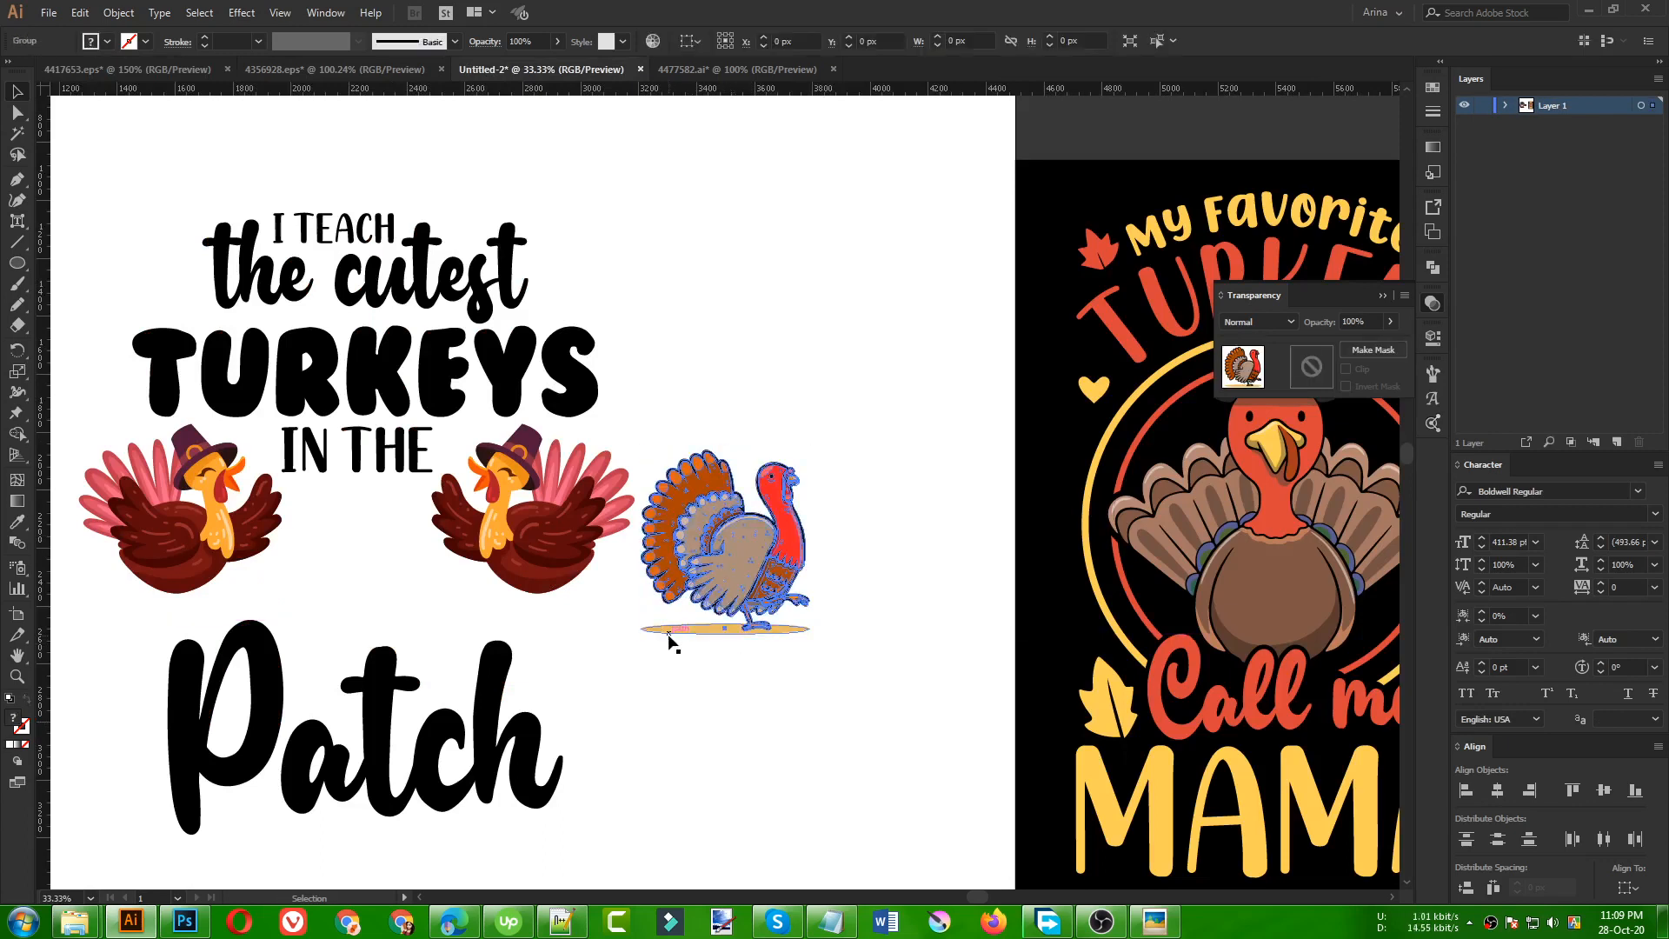
- Delete the ground ellipse under the newly placed turkey's feet and leave its group
click(668, 634)
key(Delete)
double_click(749, 712)
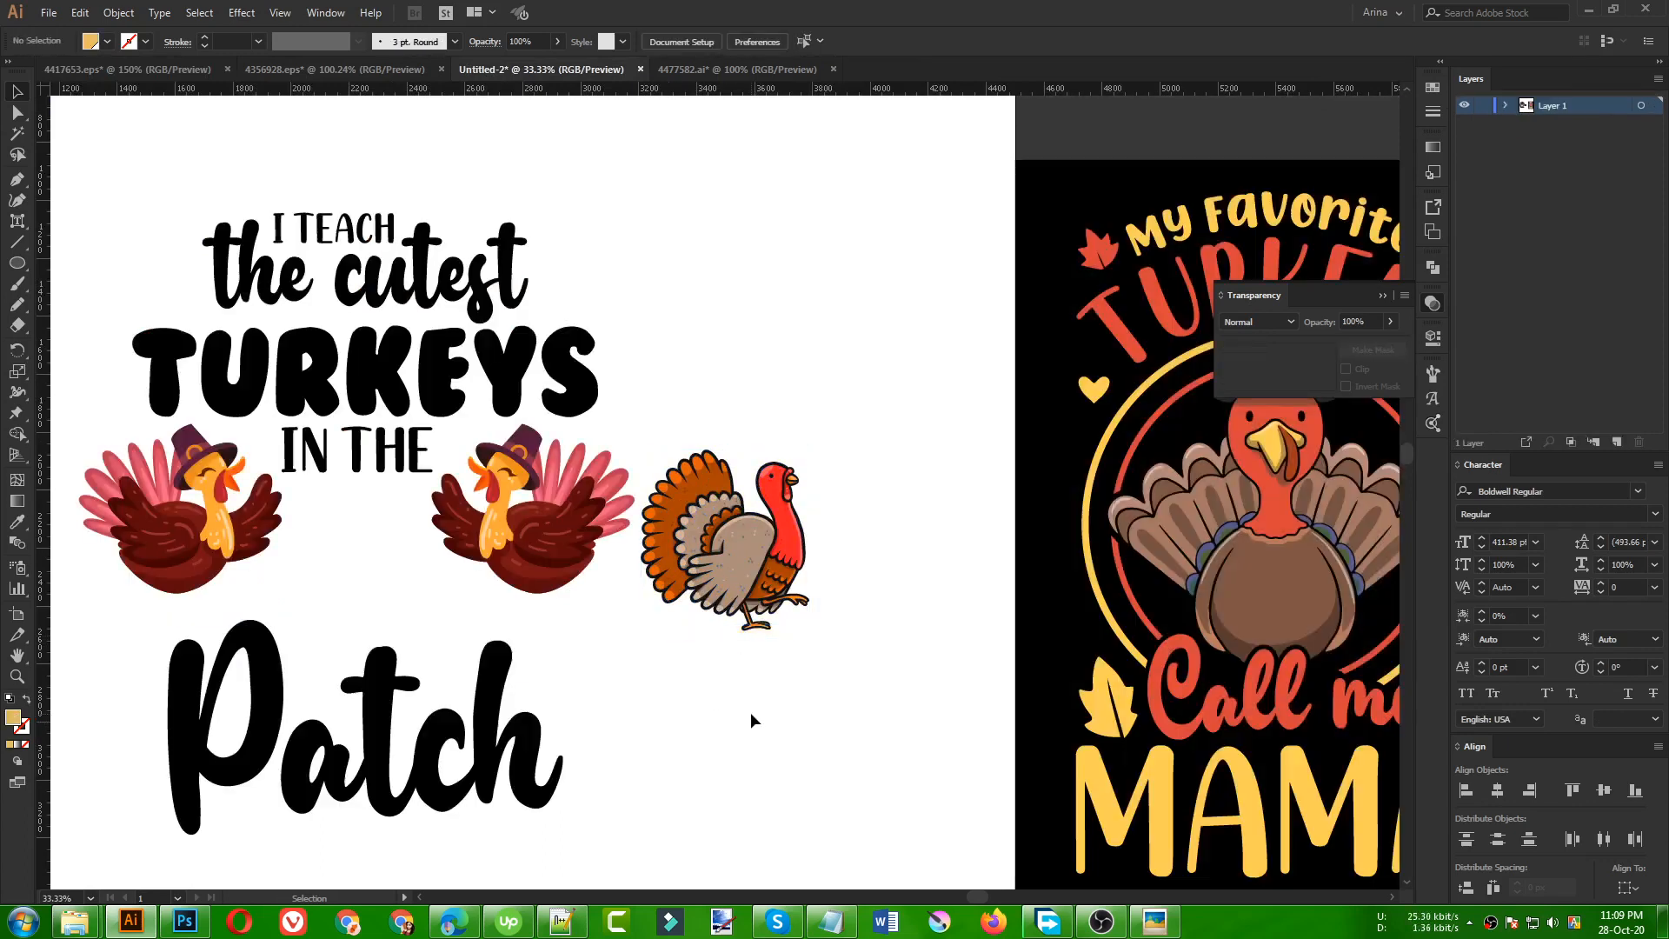
- Open the pink-feathered turkey's group for editing, move all parts of its purple hat clear of the head and group them
scroll(752, 571, up, 1)
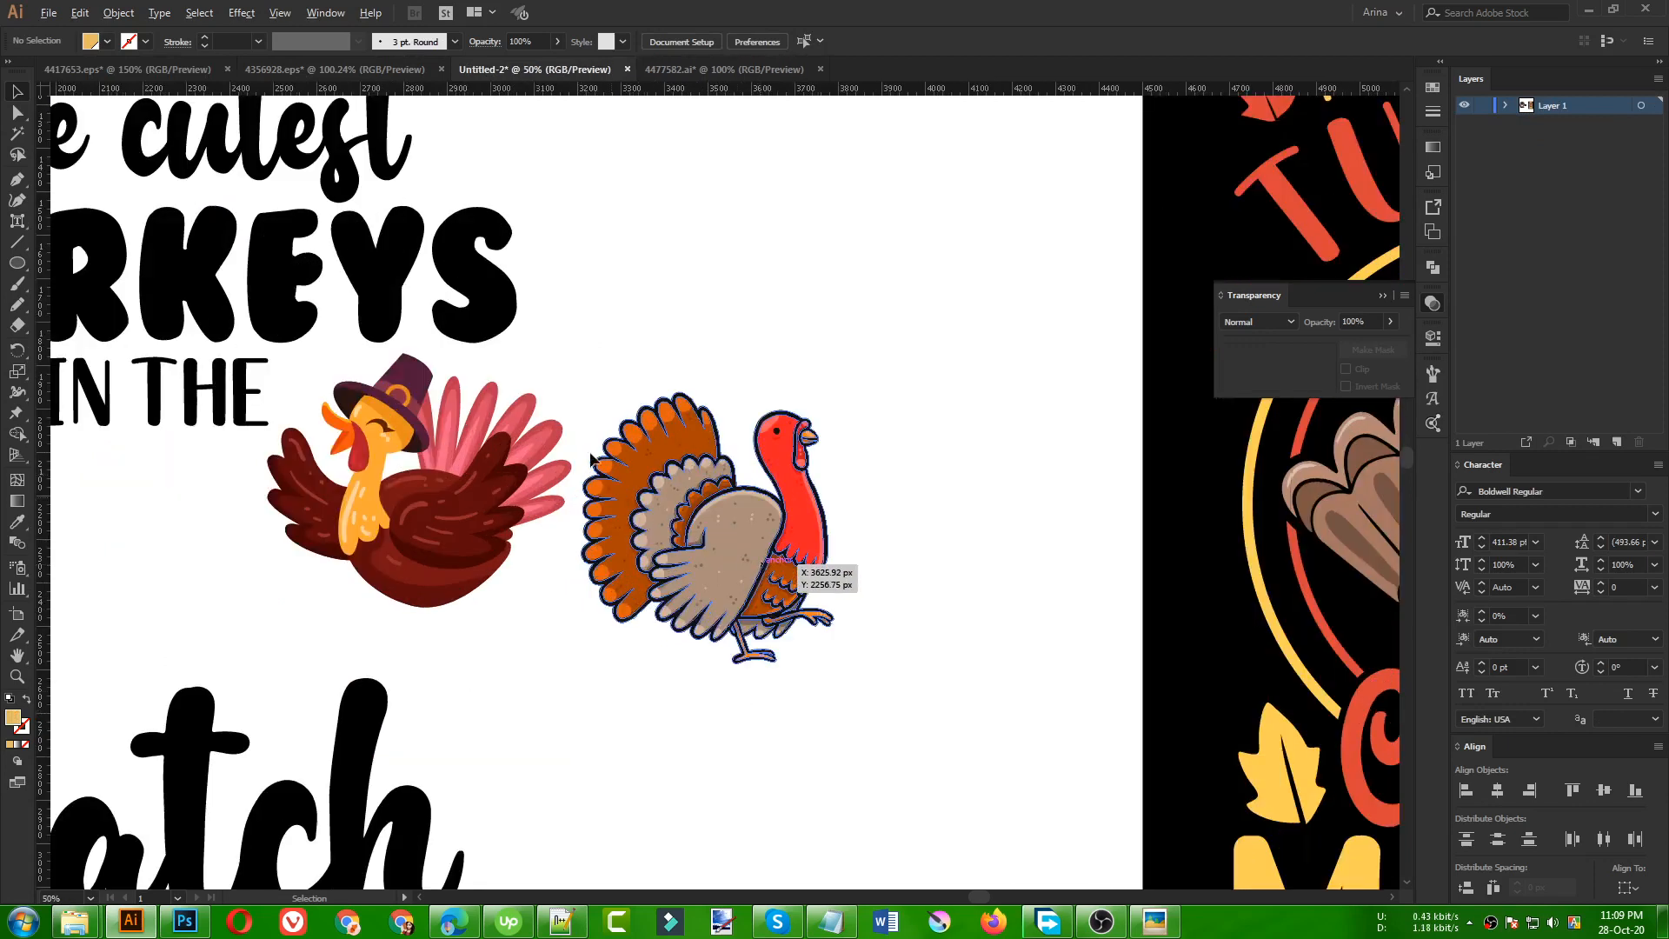
double_click(422, 375)
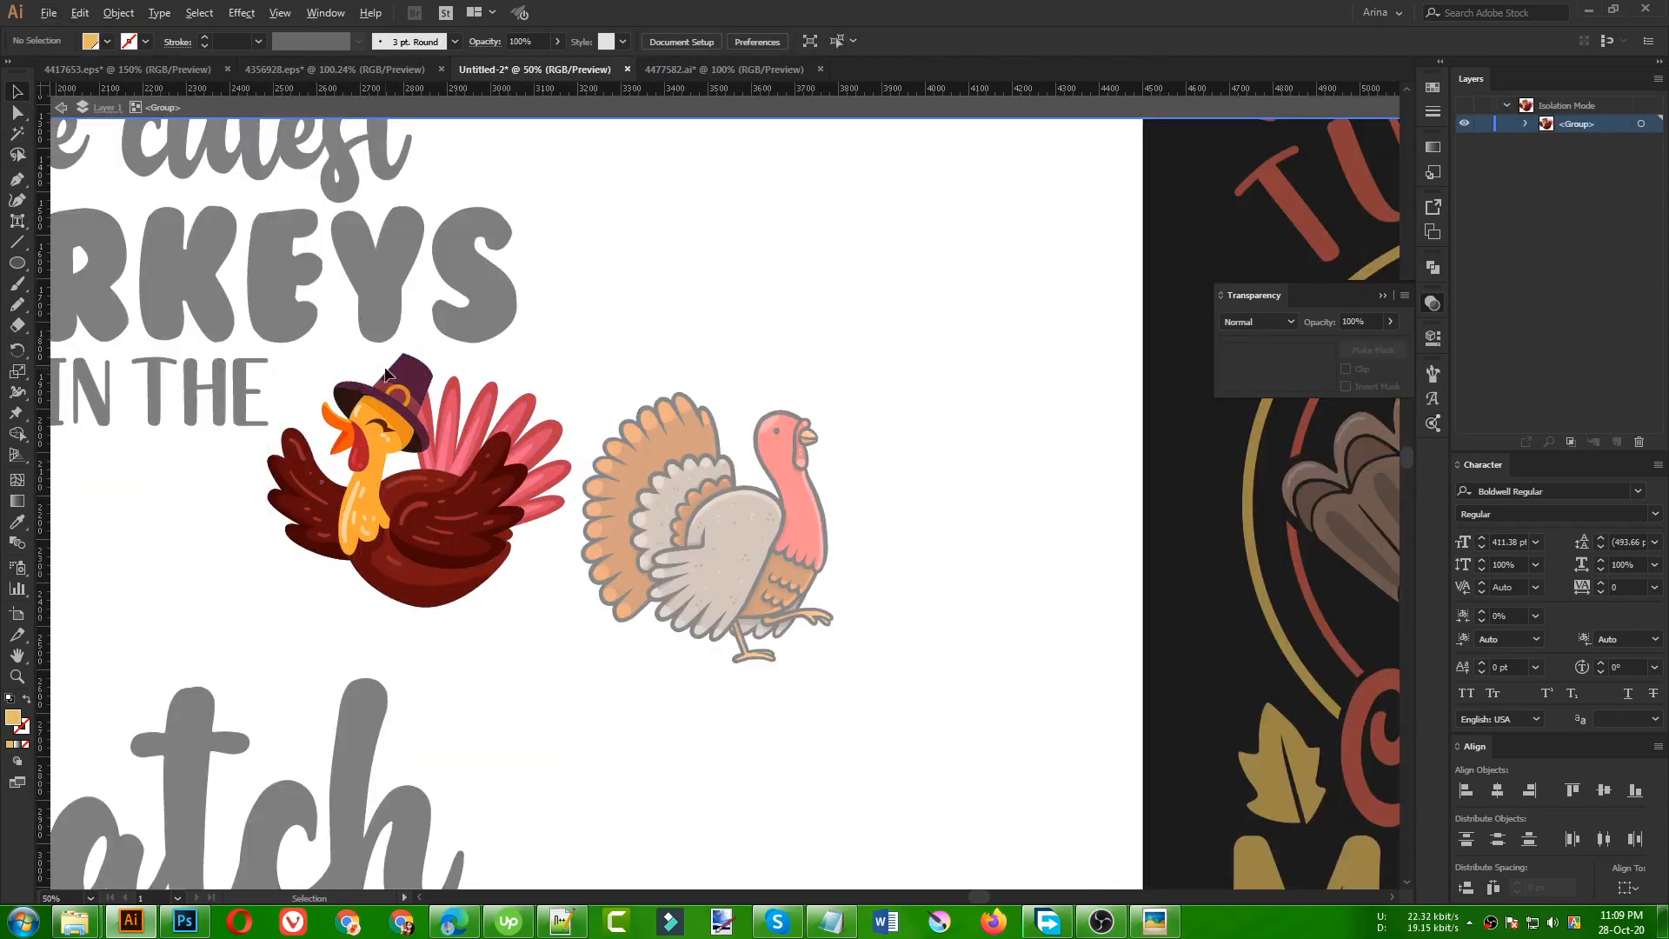
scroll(426, 375, up, 3)
click(437, 398)
shift+click(440, 438)
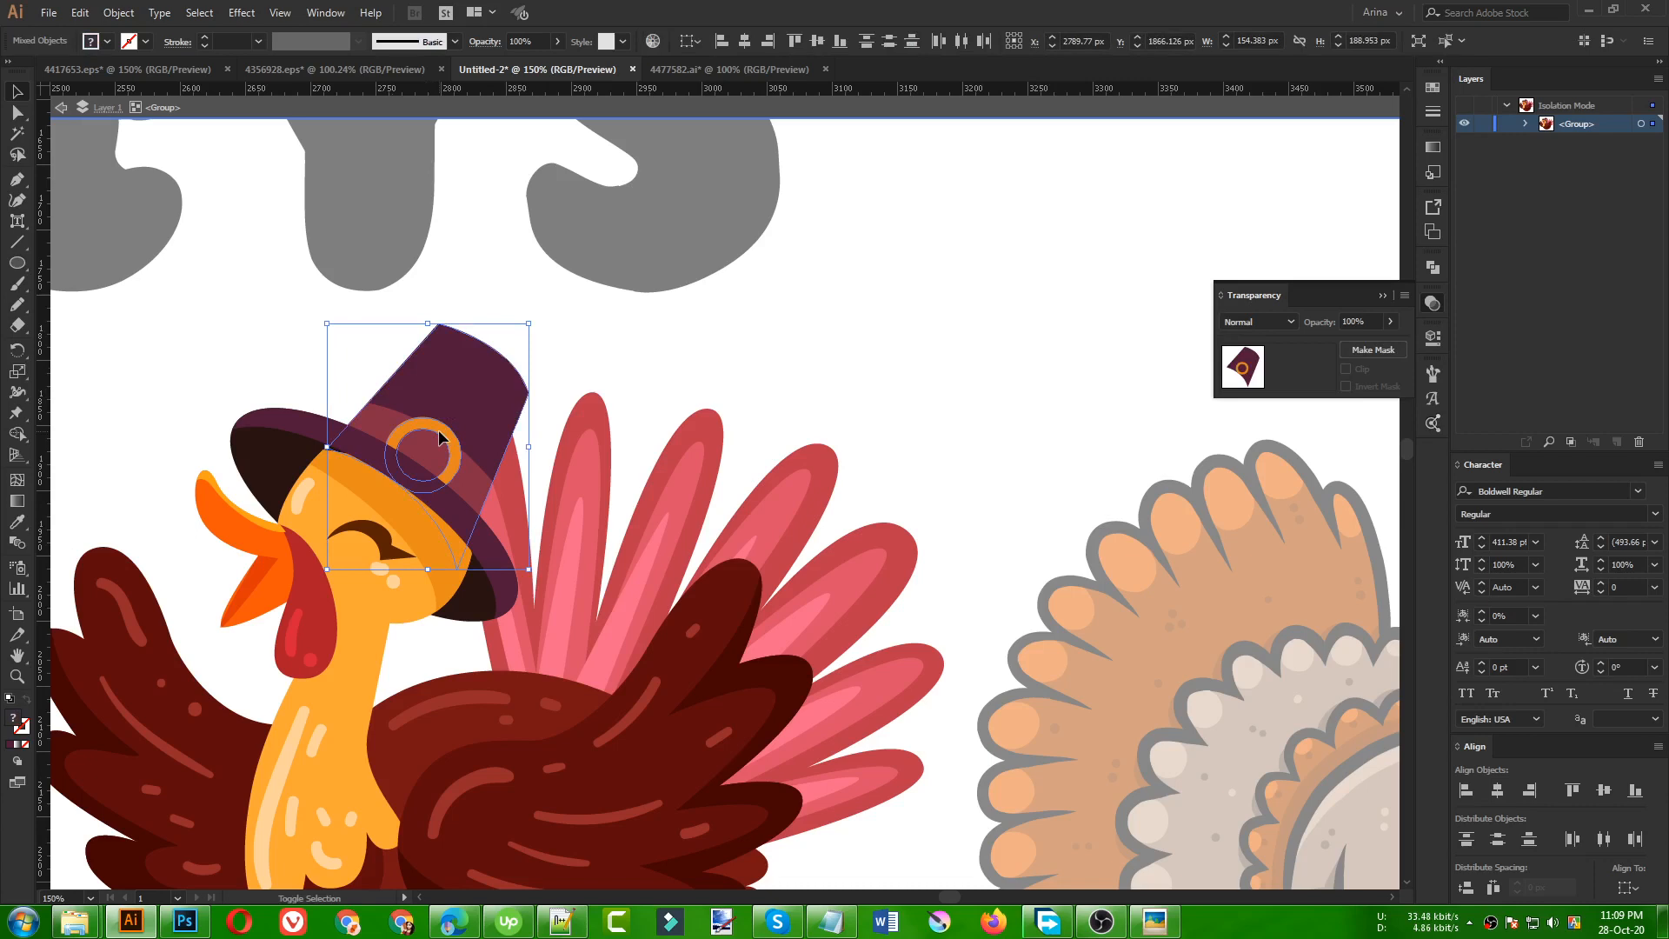
drag(439, 437, 1054, 326)
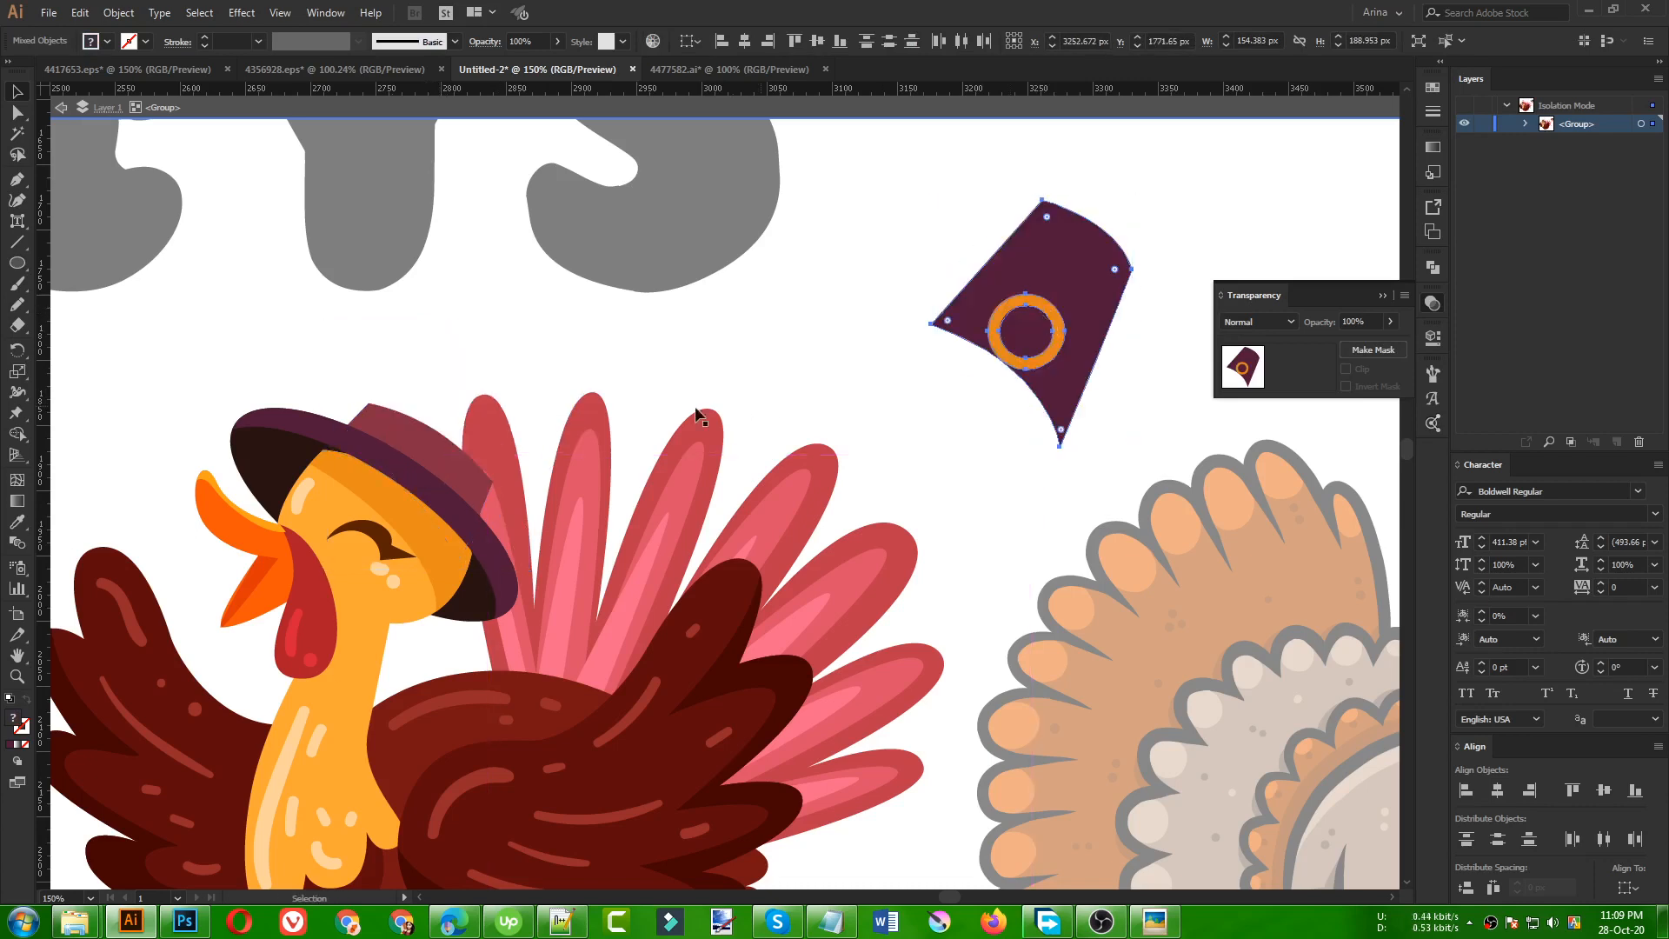
key(ctrl+z)
shift+click(487, 587)
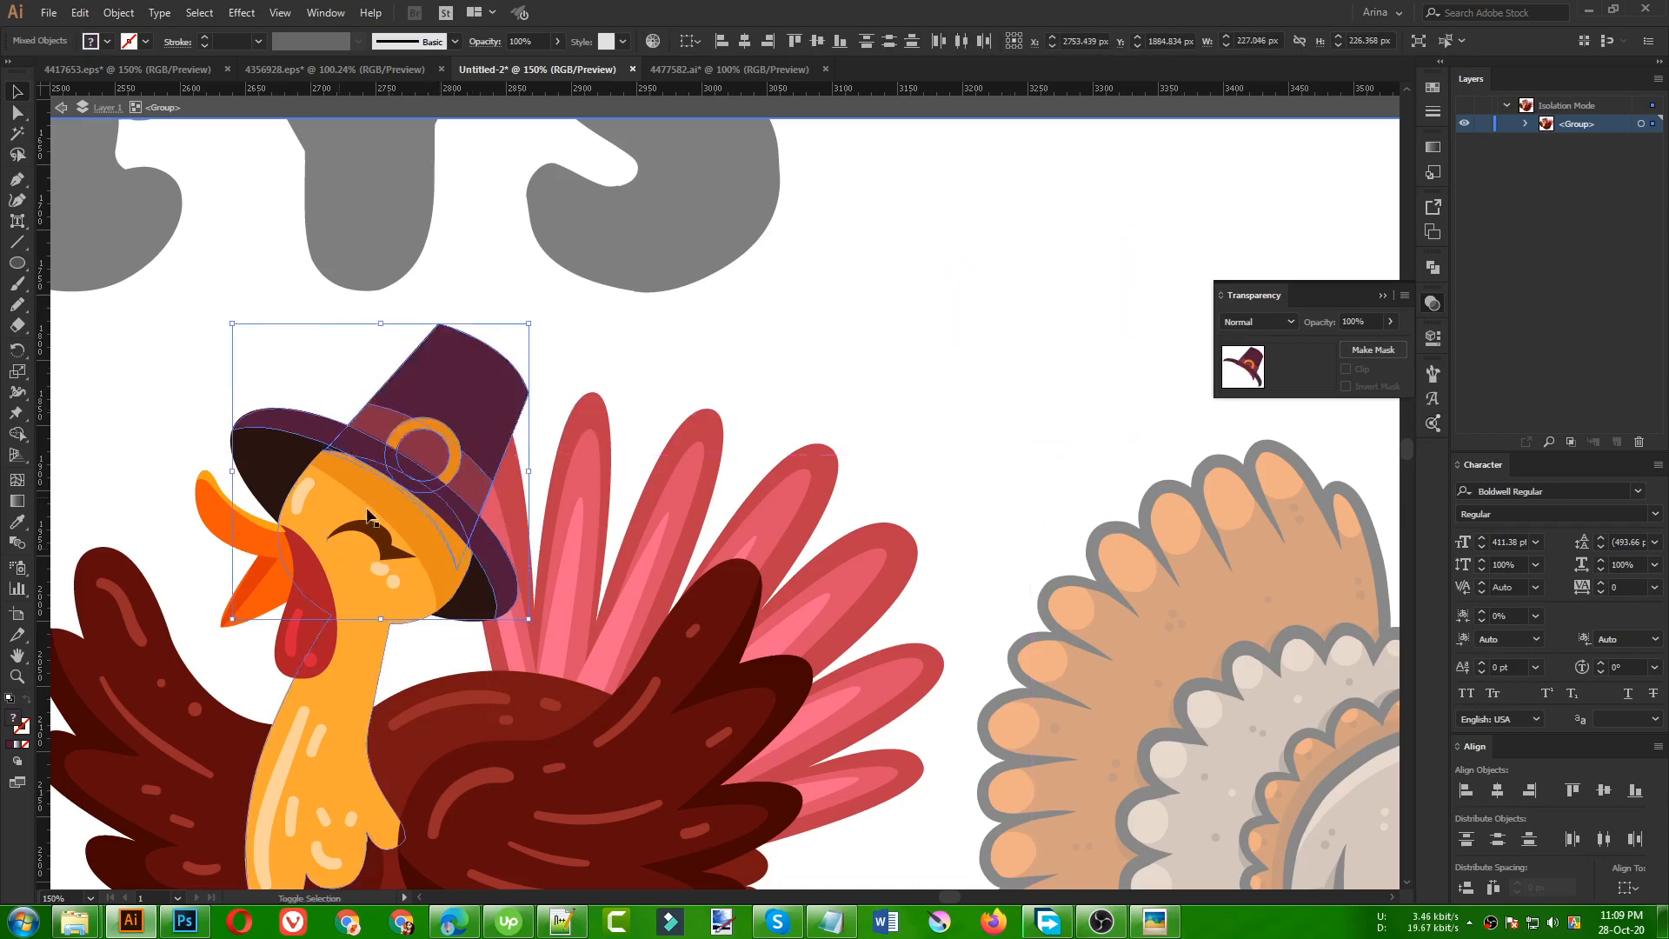
drag(466, 435, 997, 274)
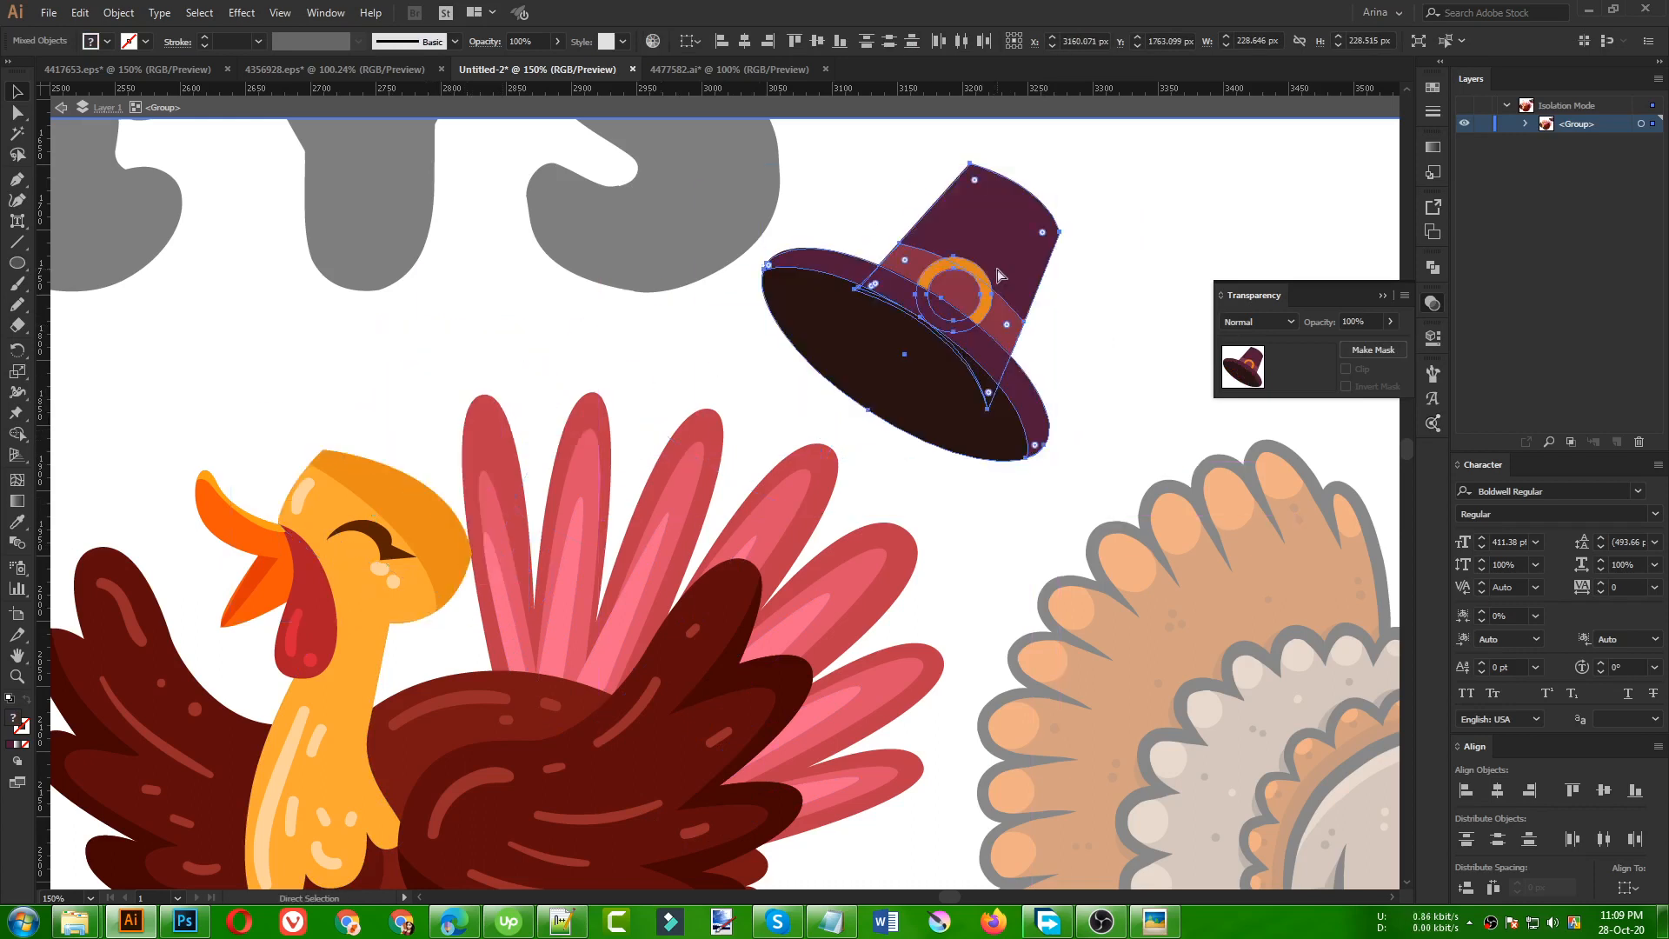
key(ctrl+g)
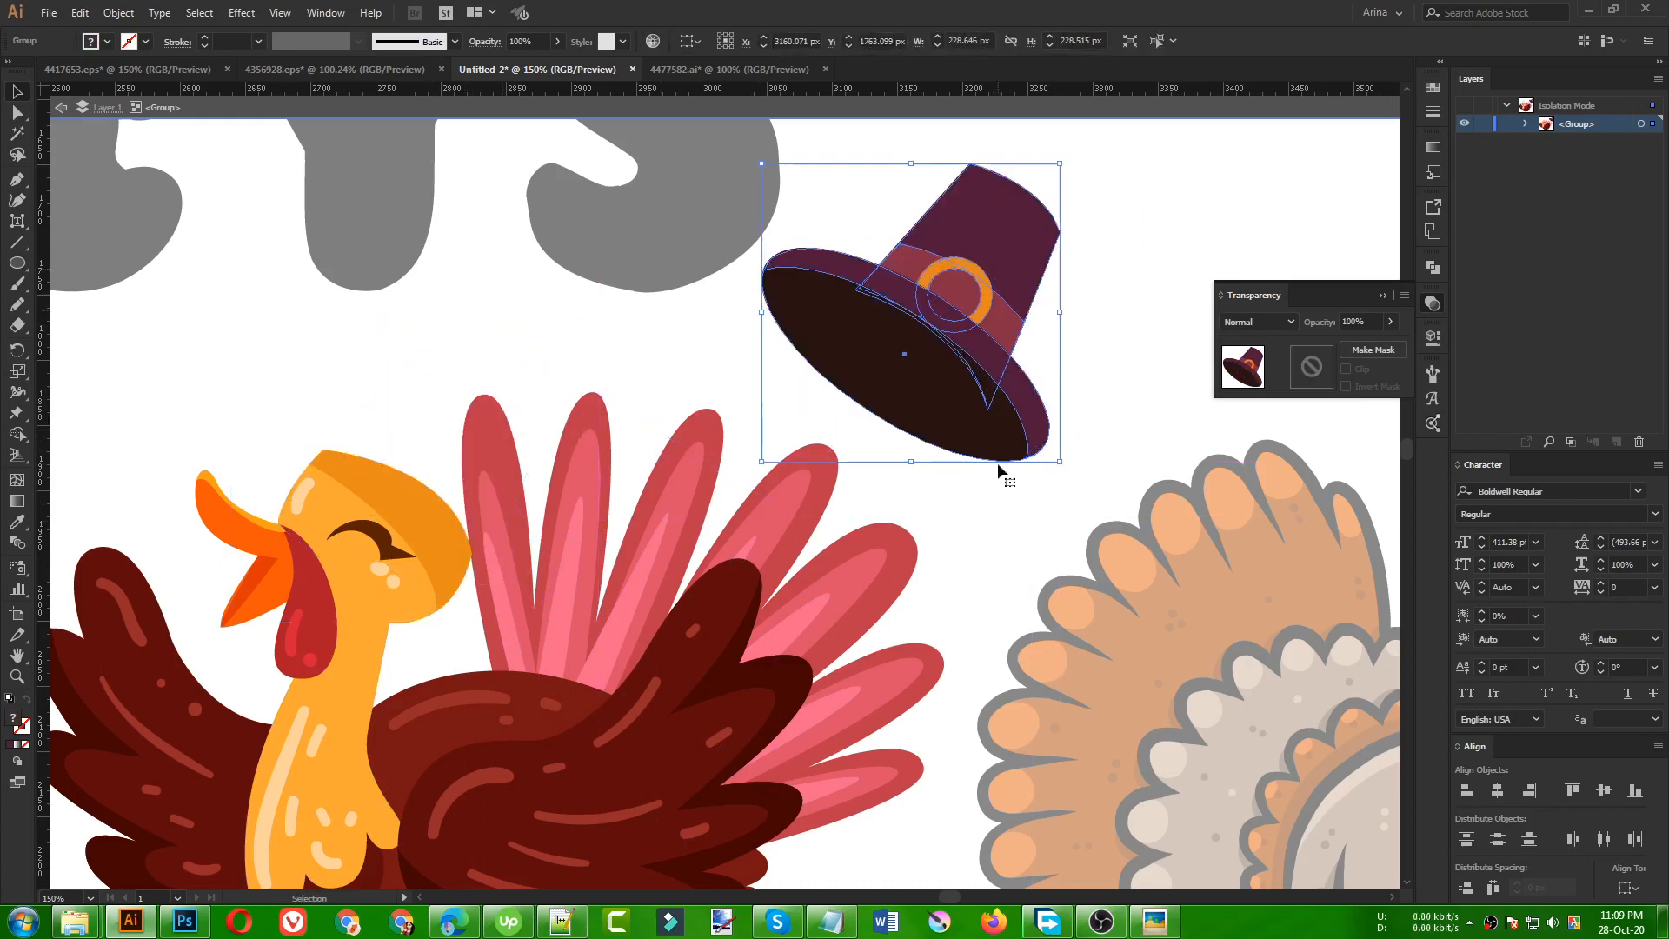
- Copy the purple hat, undo its removal from the pink-feathered turkey and leave the group
double_click(956, 509)
scroll(327, 383, down, 2)
scroll(326, 383, down, 1)
double_click(550, 355)
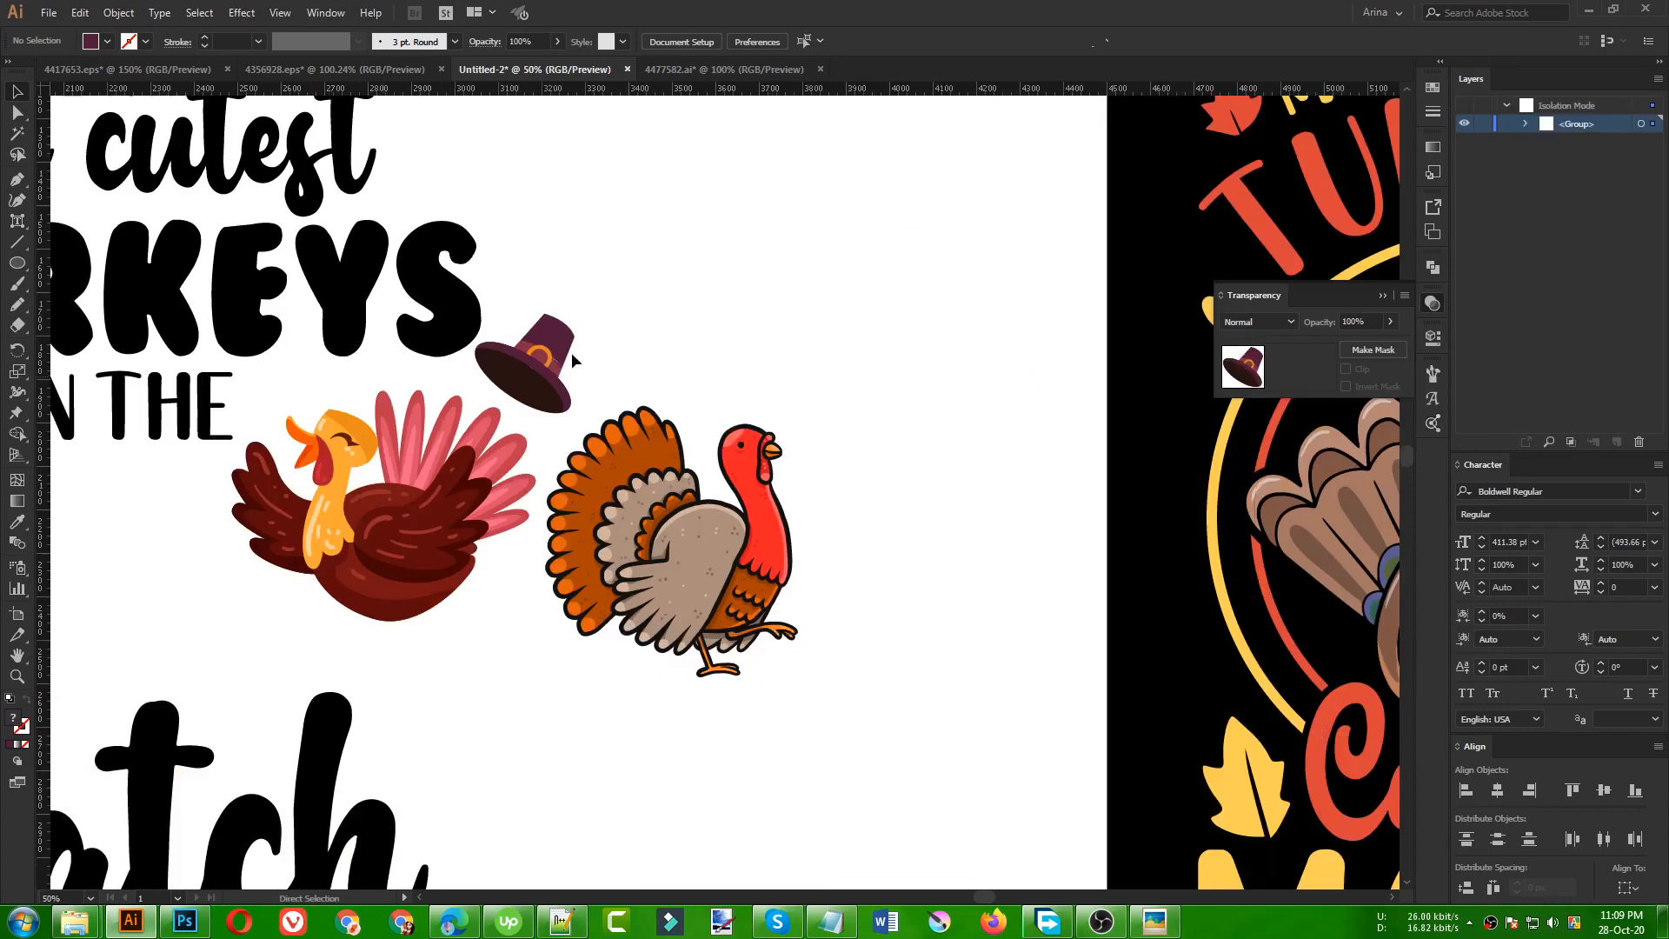
key(ctrl+z)
double_click(614, 329)
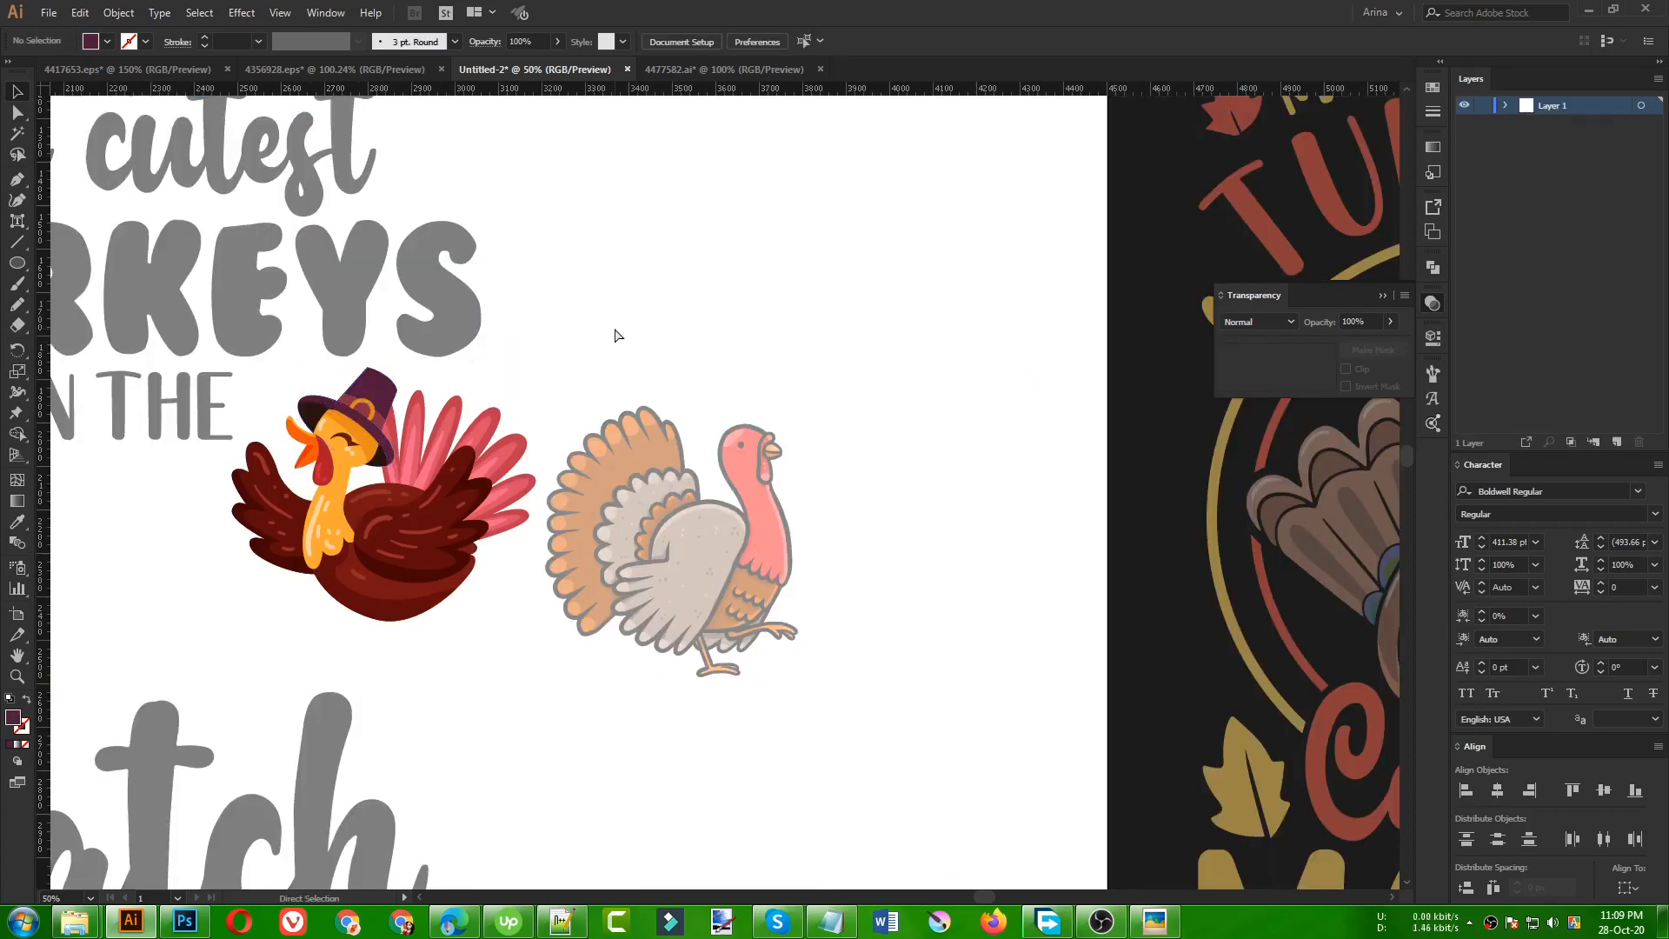
- Paste the purple hat, turn it upright and place it on the red-necked turkey's head
key(ctrl+v)
drag(788, 496, 881, 544)
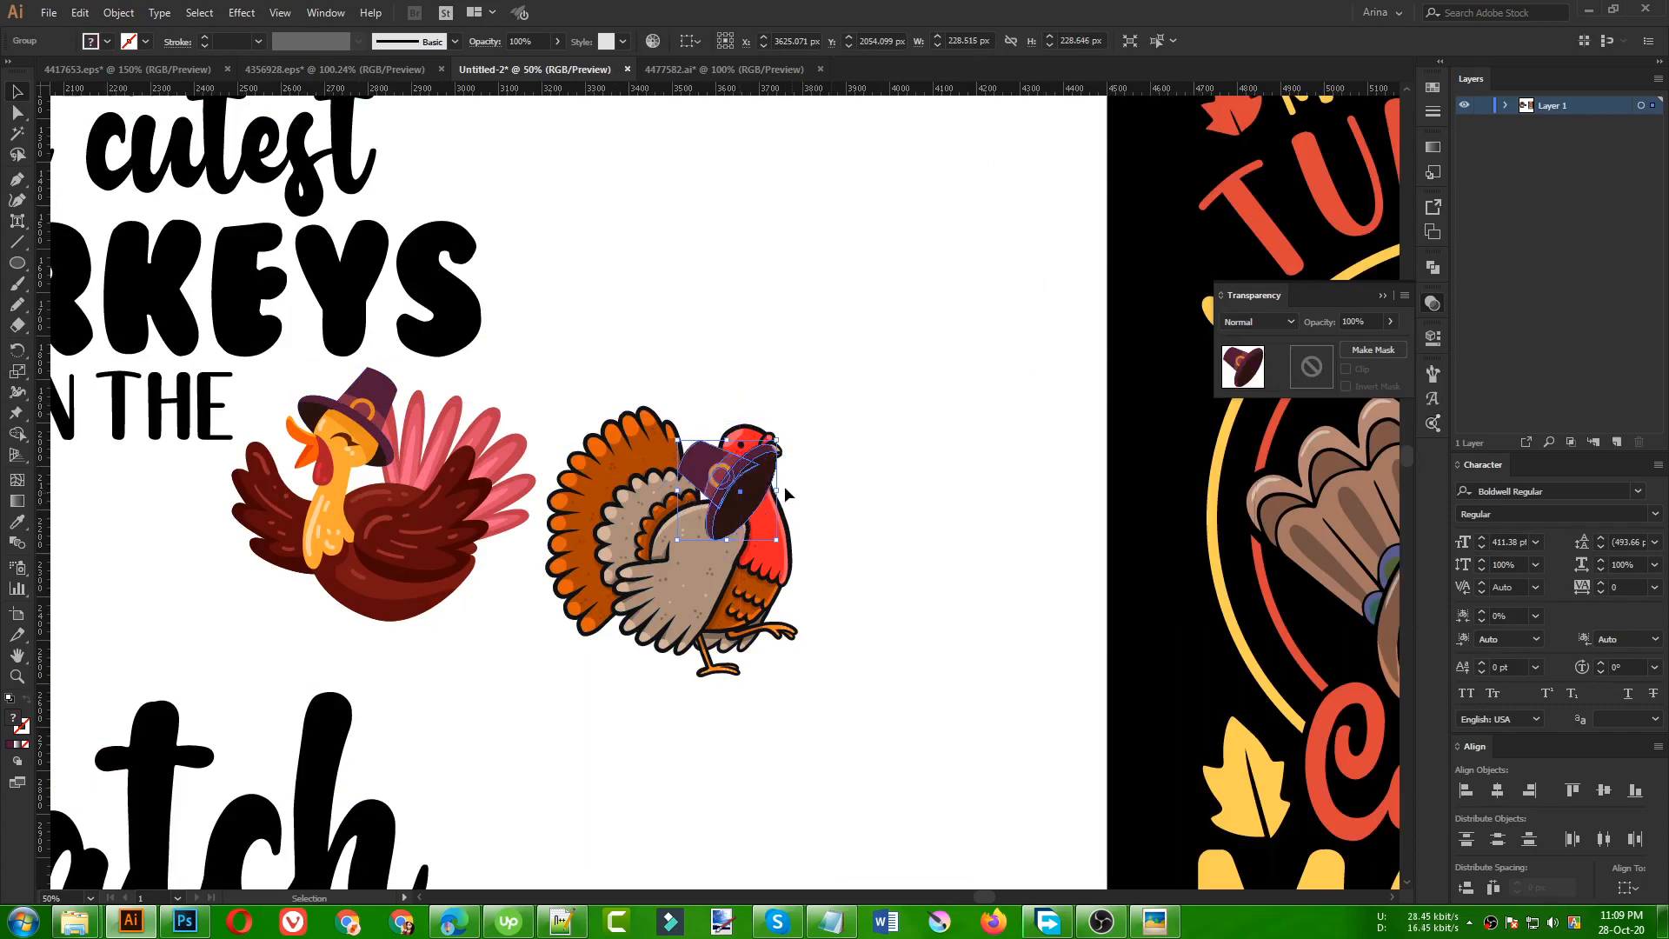
drag(789, 495, 753, 422)
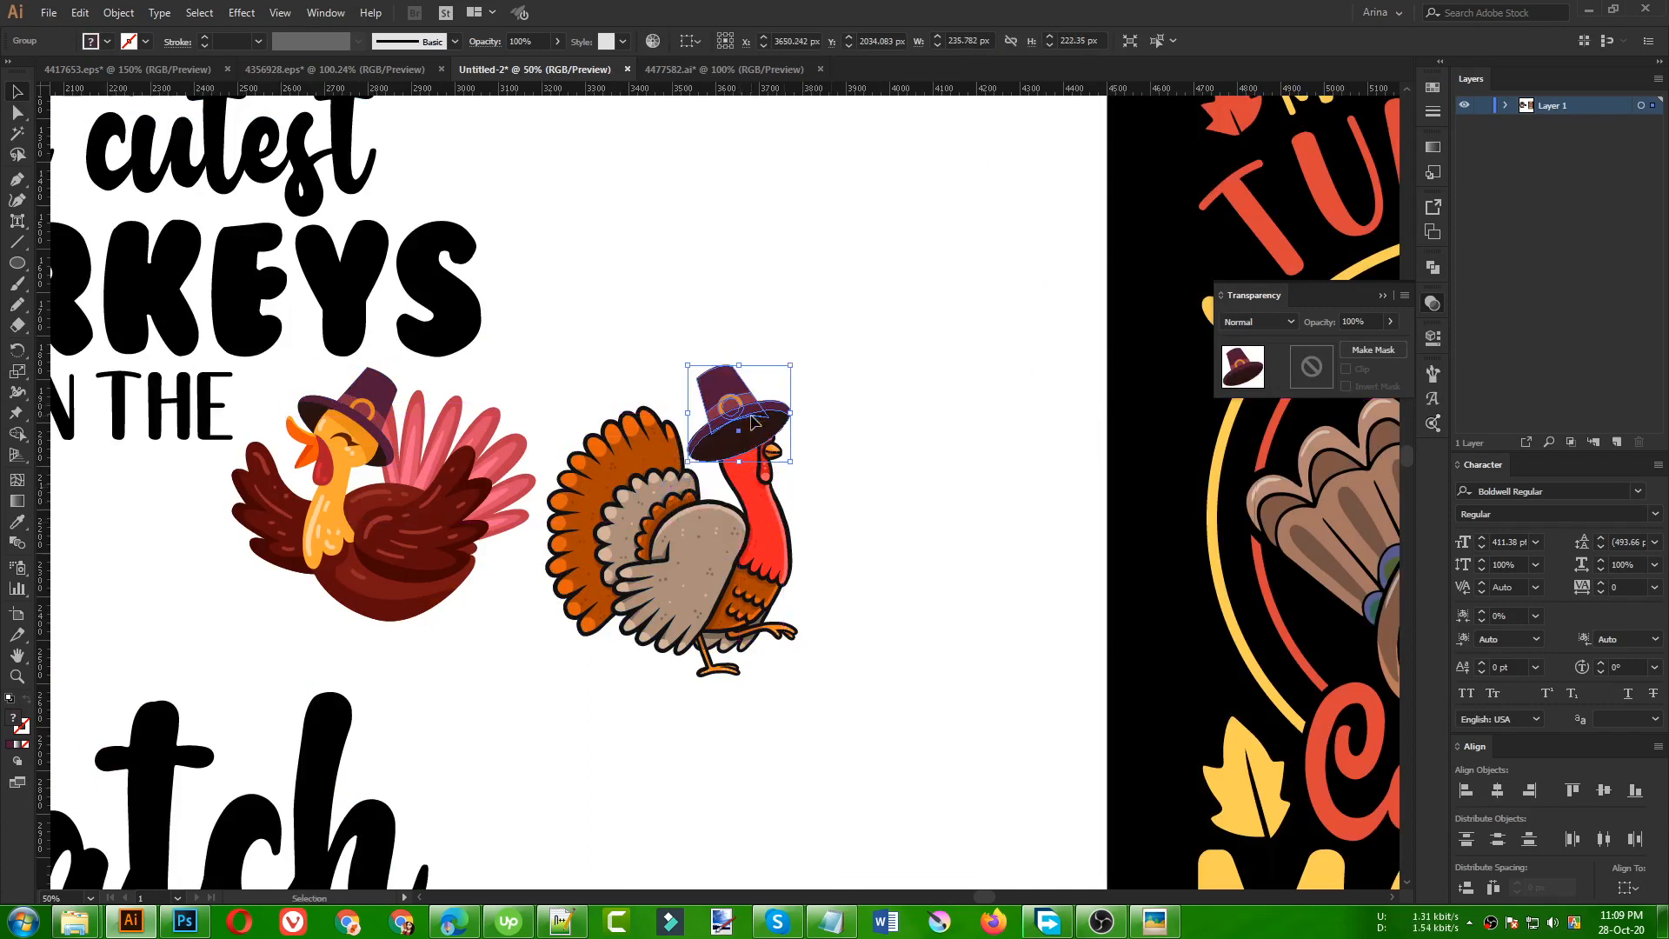
- Reduce the purple hat to about 202 x 190 px and adjust its tilt and position on the red-necked turkey's head
click(867, 383)
scroll(728, 436, up, 3)
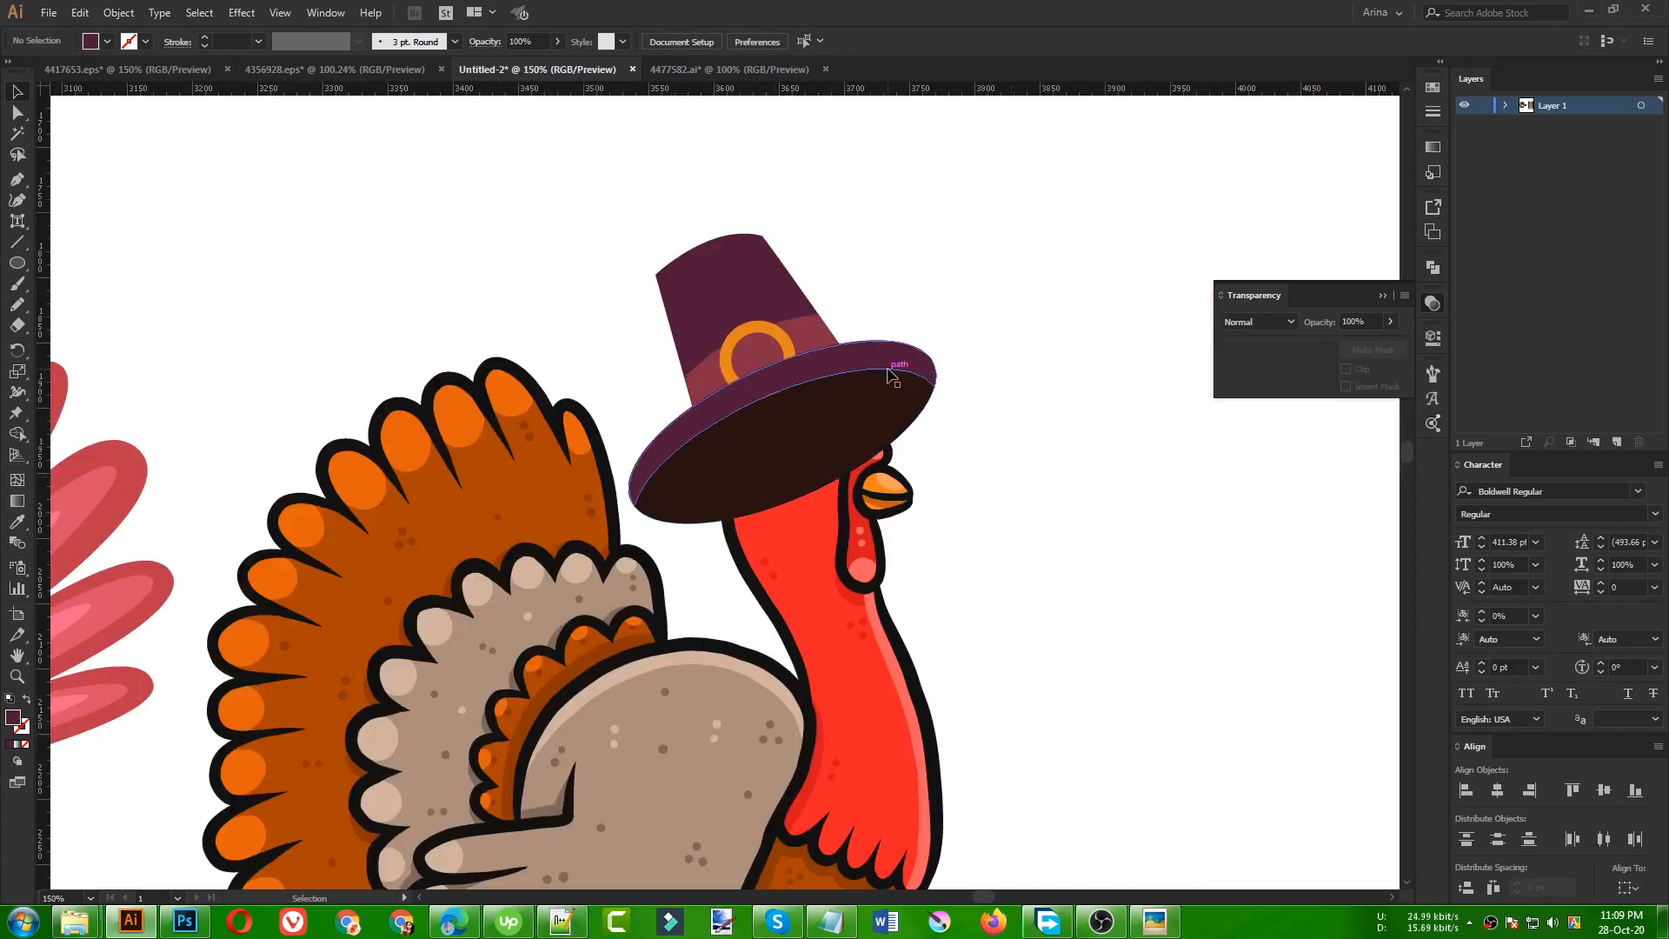
drag(889, 374, 852, 502)
click(1202, 459)
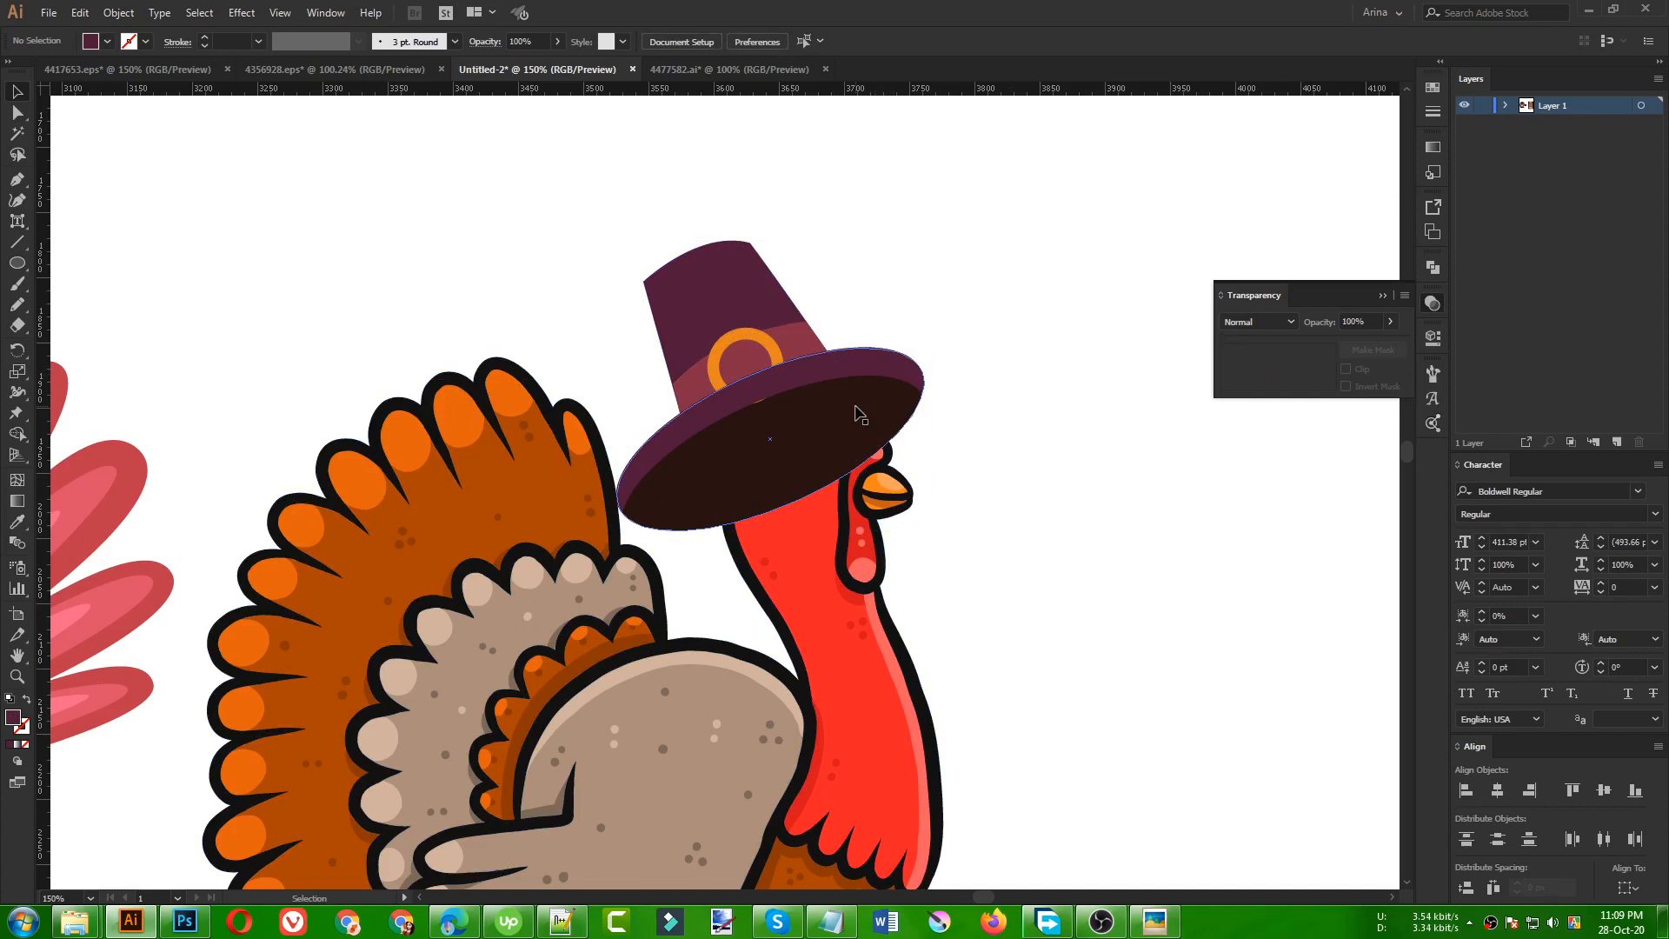
click(859, 414)
drag(617, 242, 661, 283)
drag(808, 440, 794, 426)
click(624, 305)
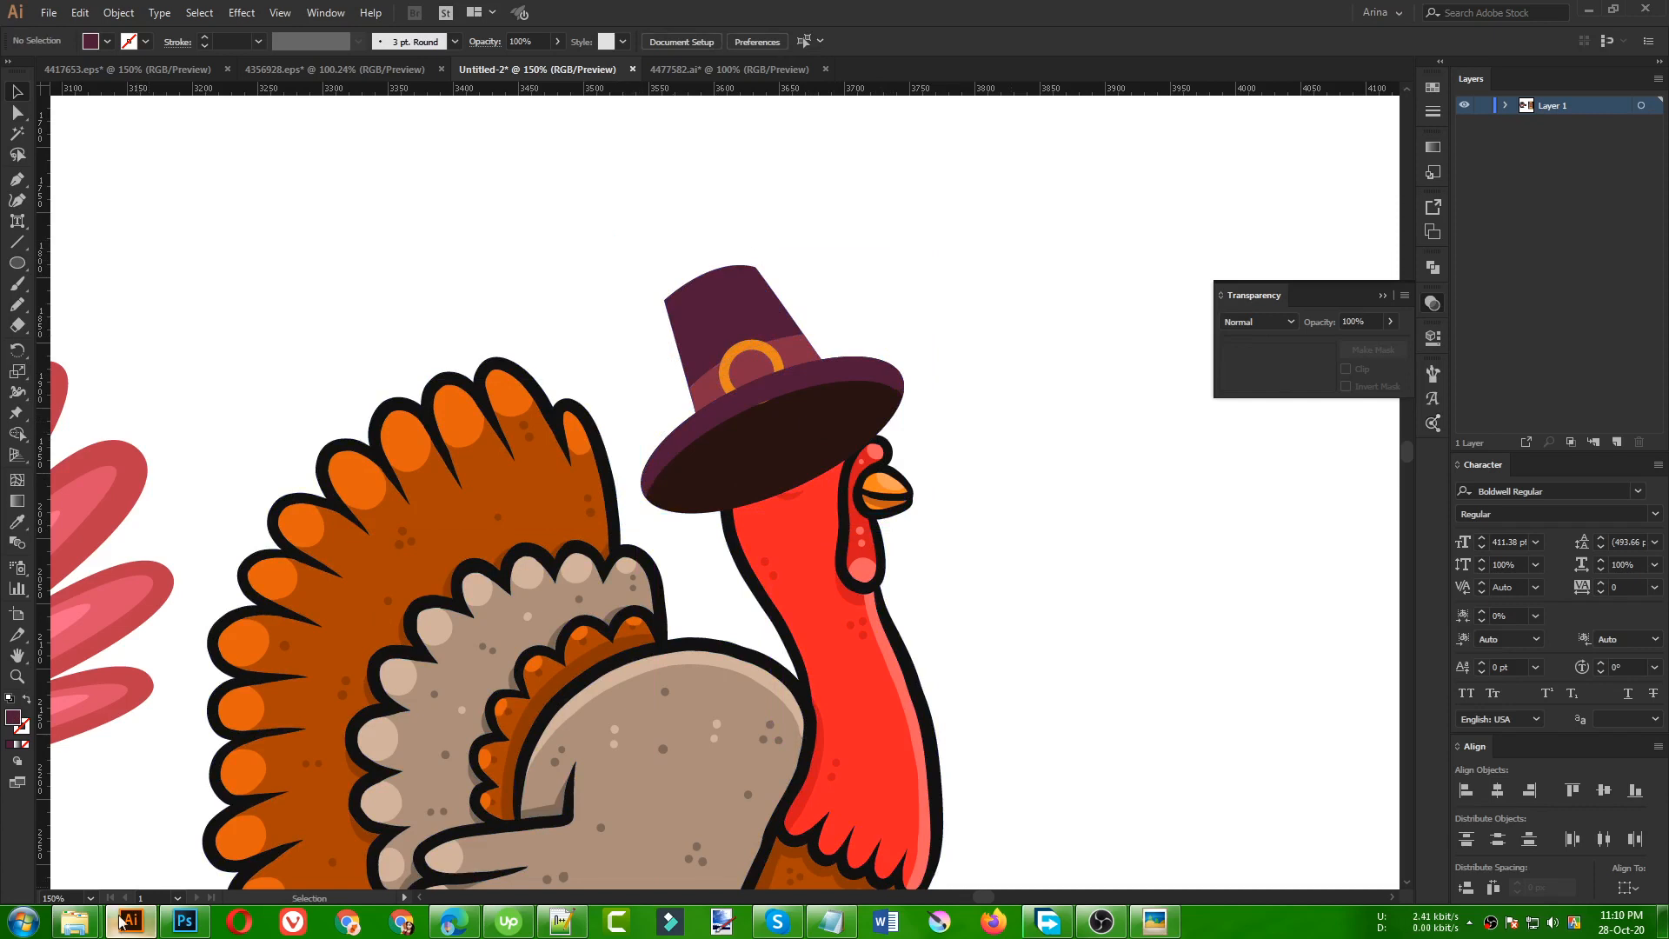
- Switch to Windows Explorer, close the TG folder window and open the thanksgivingElements002 Illustrator file from badge-collection-thanksgiving-day
mouse_move(74, 920)
click(261, 856)
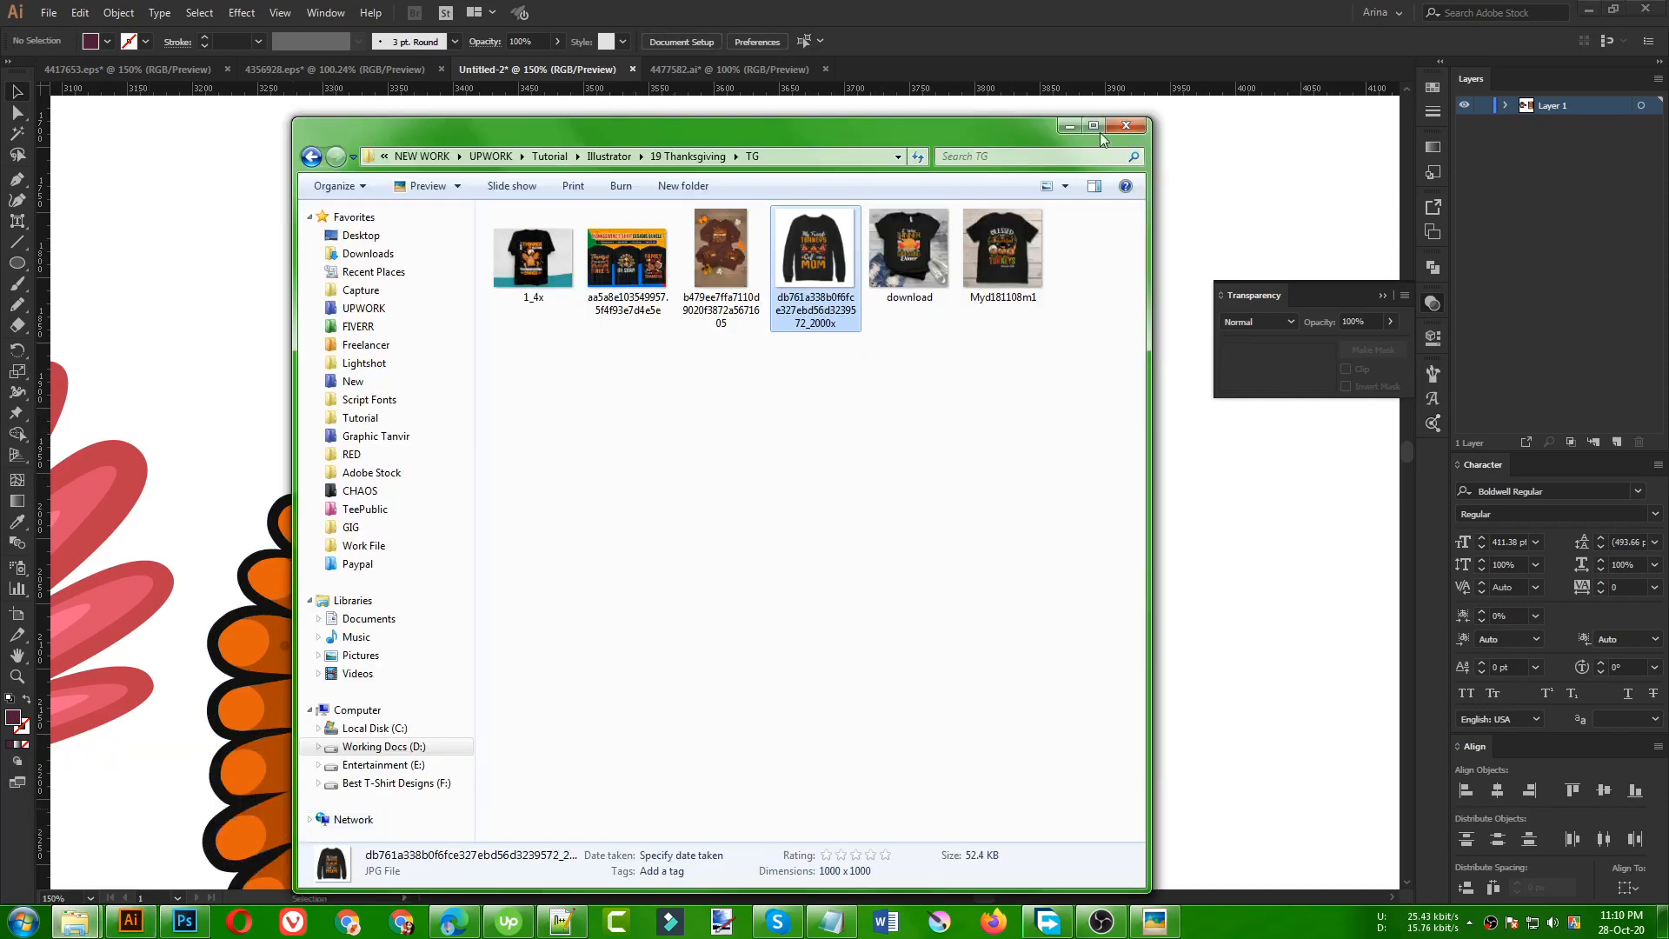
click(1126, 126)
click(74, 920)
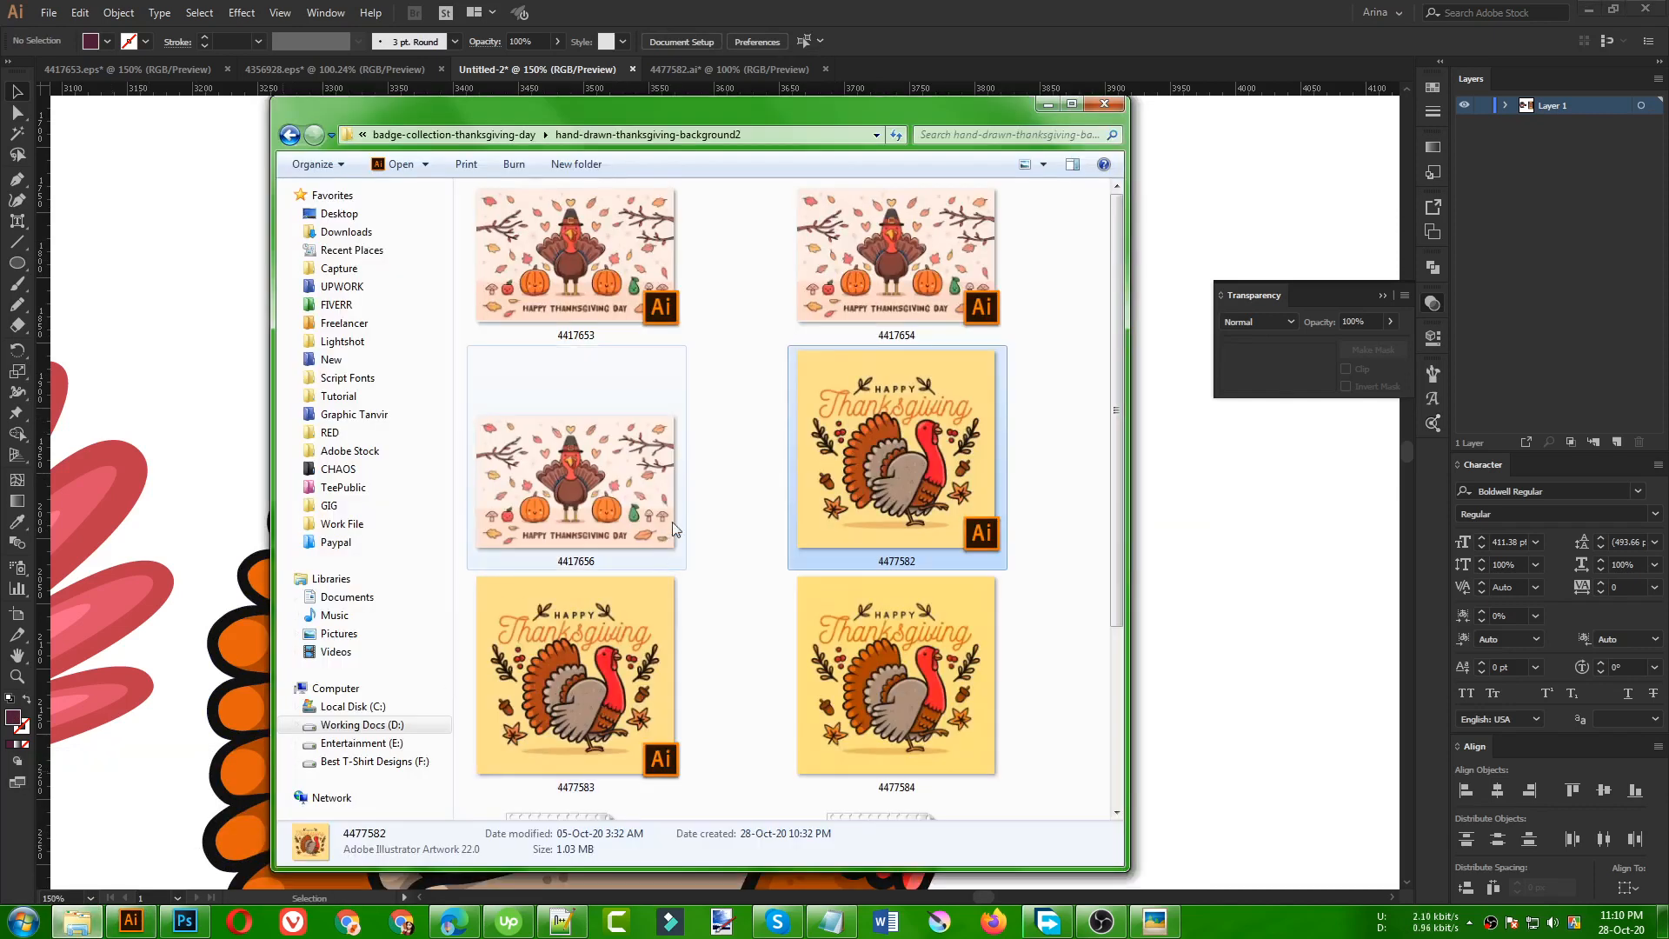
scroll(672, 521, down, 2)
key(BackSpace)
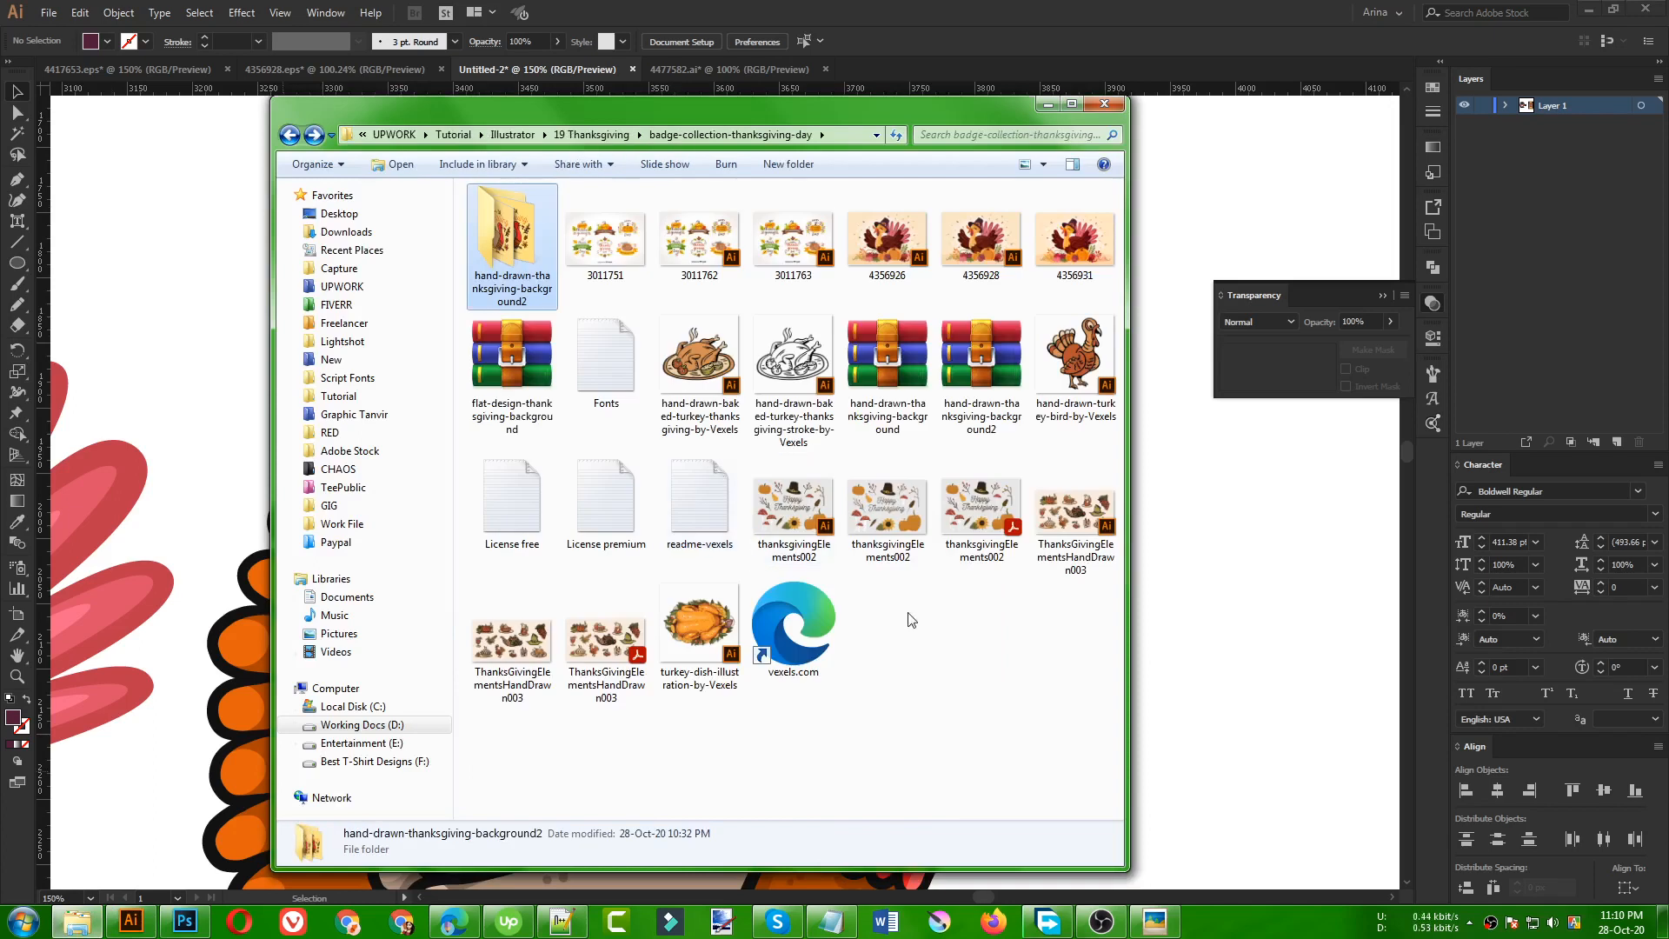
click(959, 650)
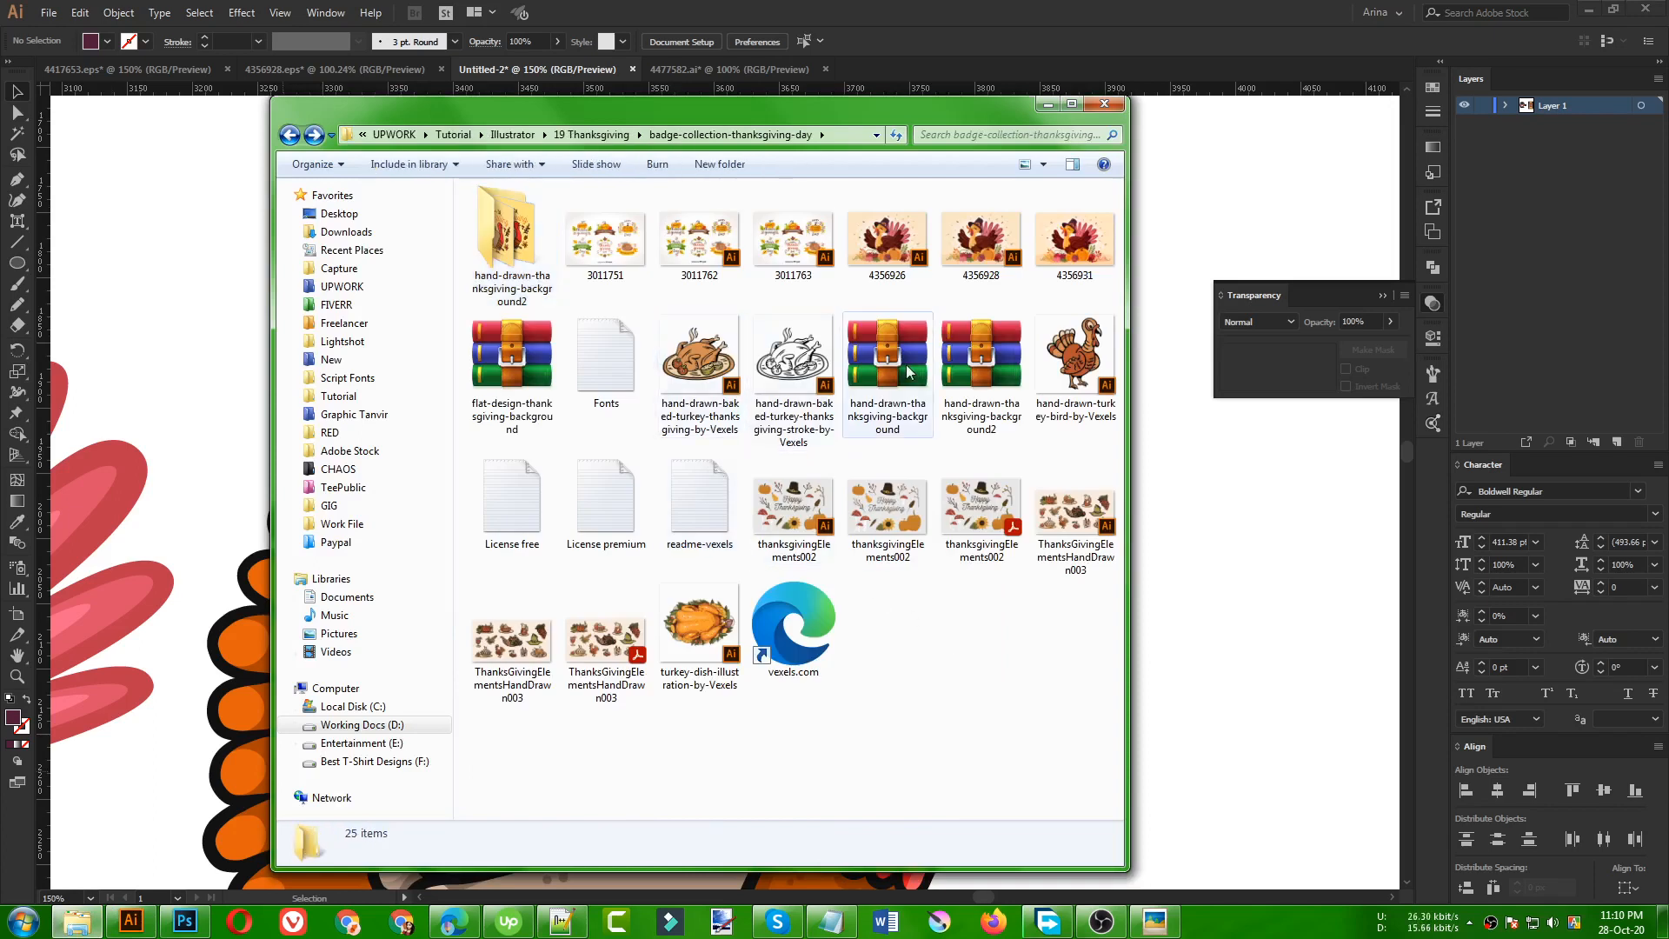
double_click(804, 516)
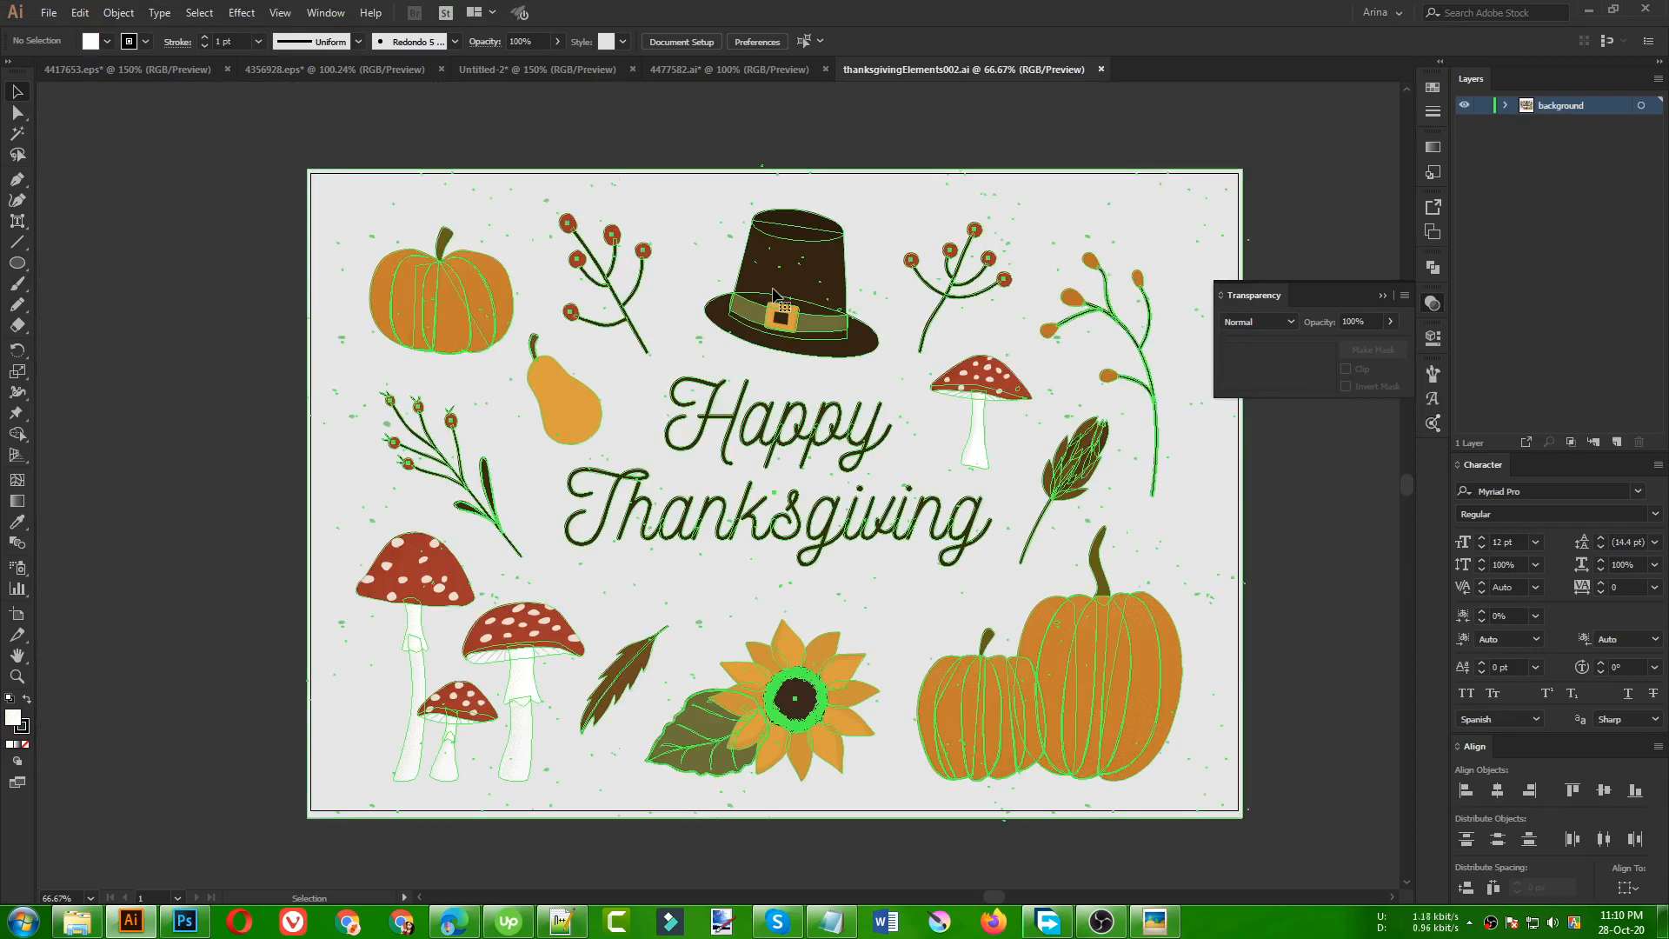
- Open the Happy Thanksgiving artwork group for editing and remove its light grey background rectangle
double_click(804, 320)
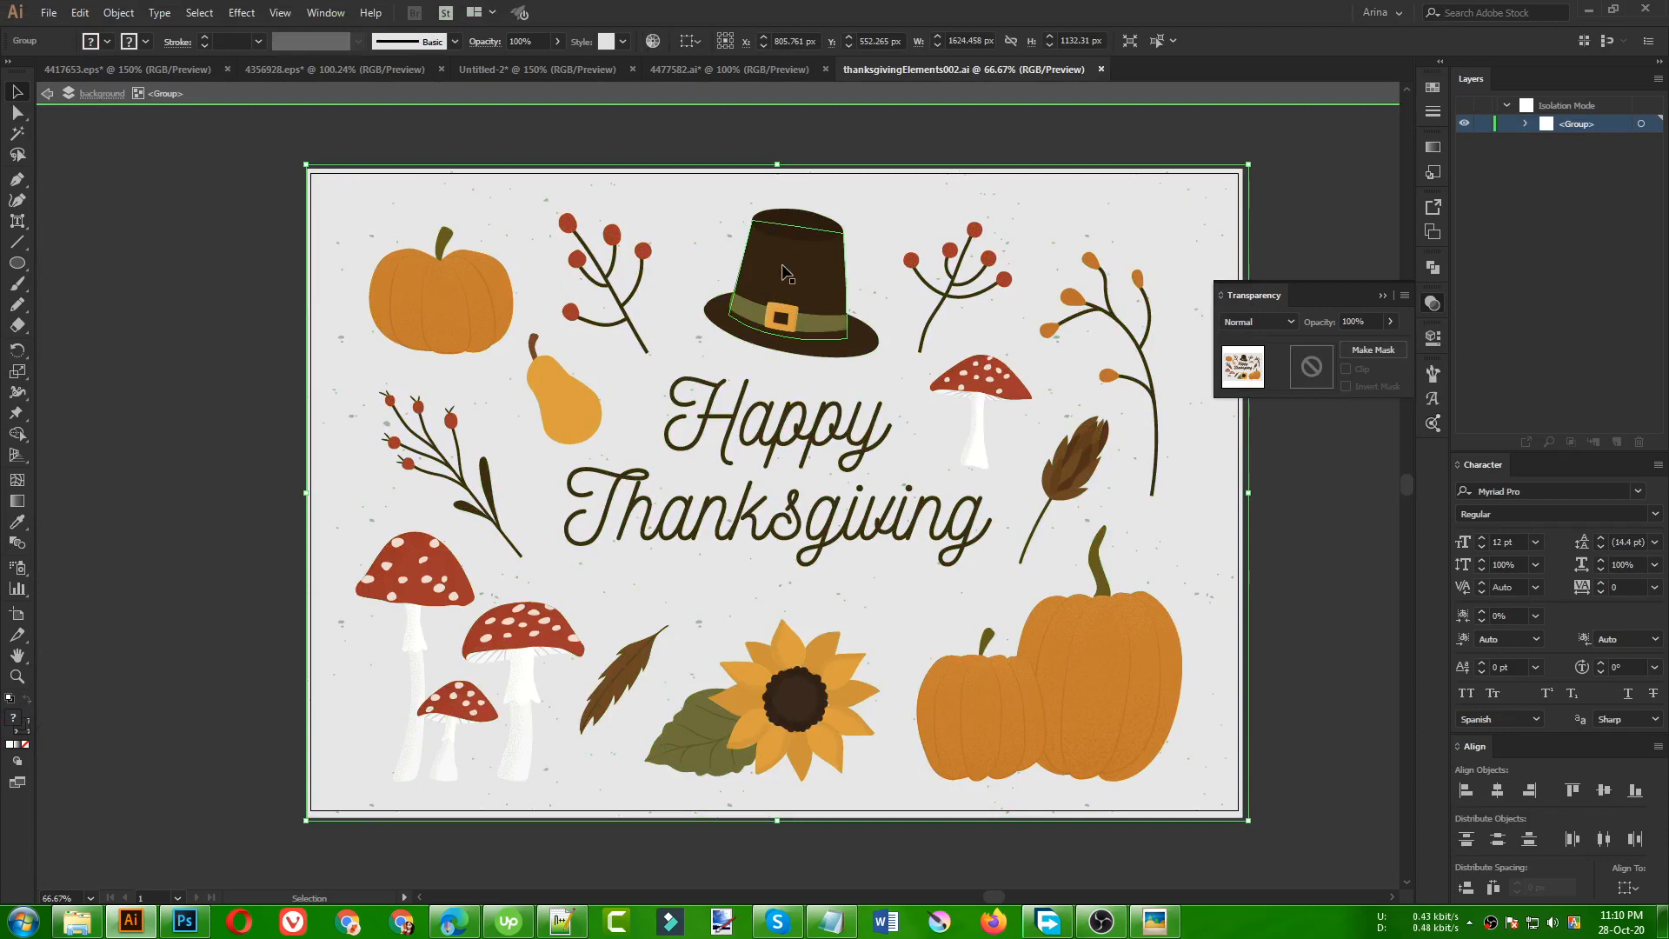
click(838, 357)
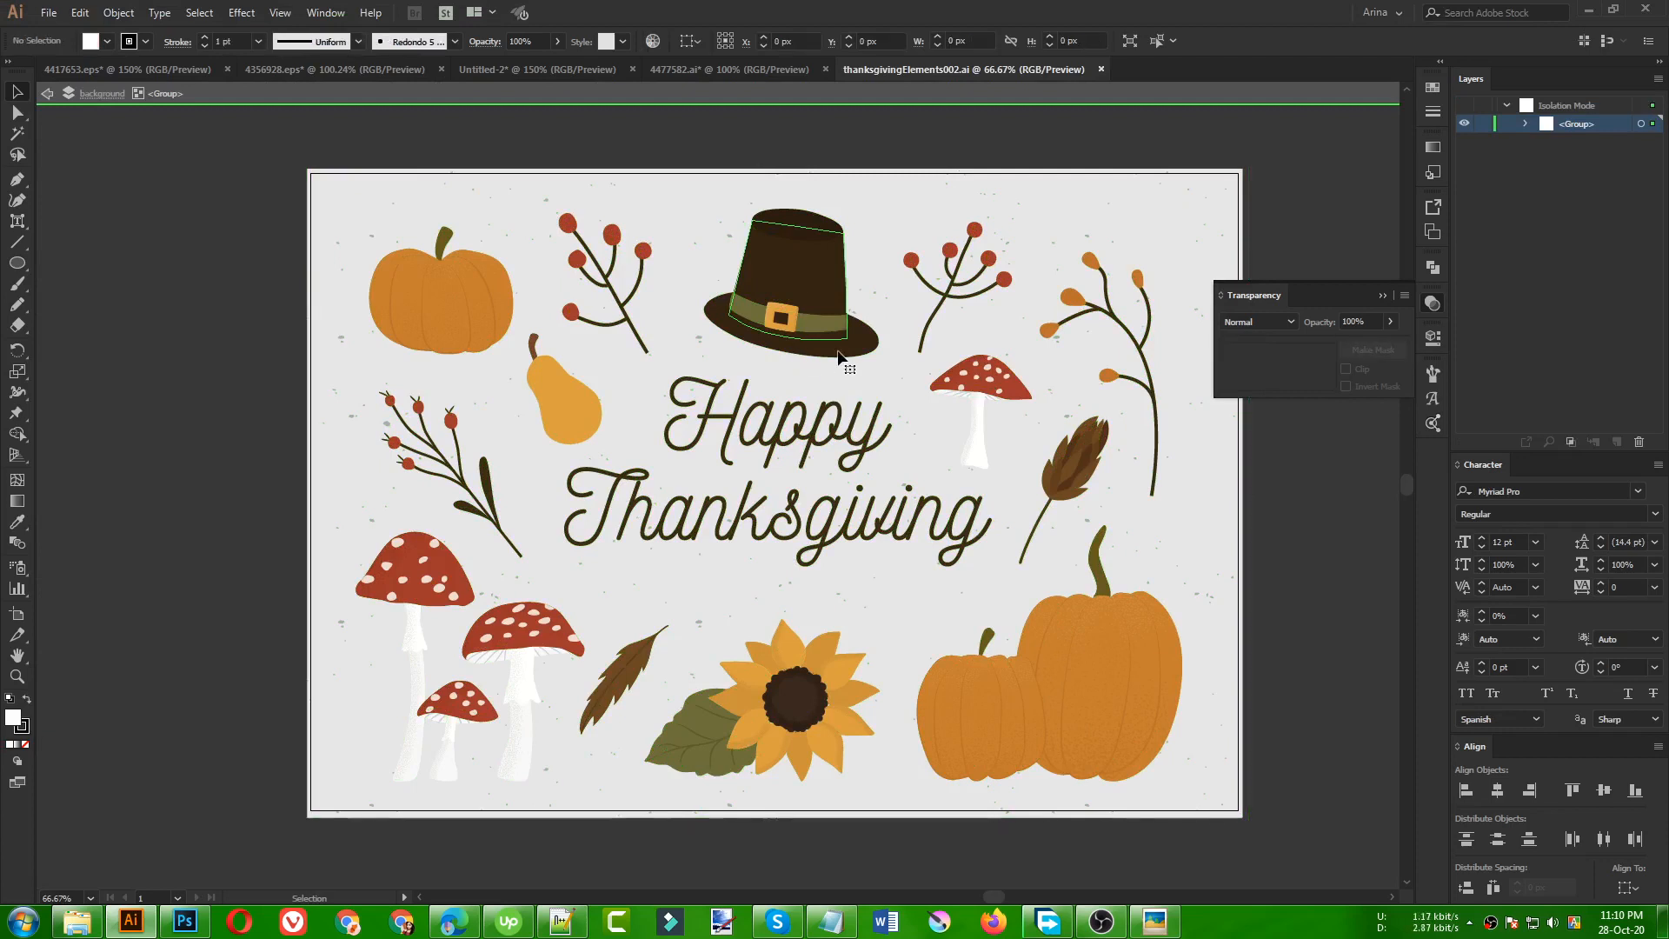
click(855, 353)
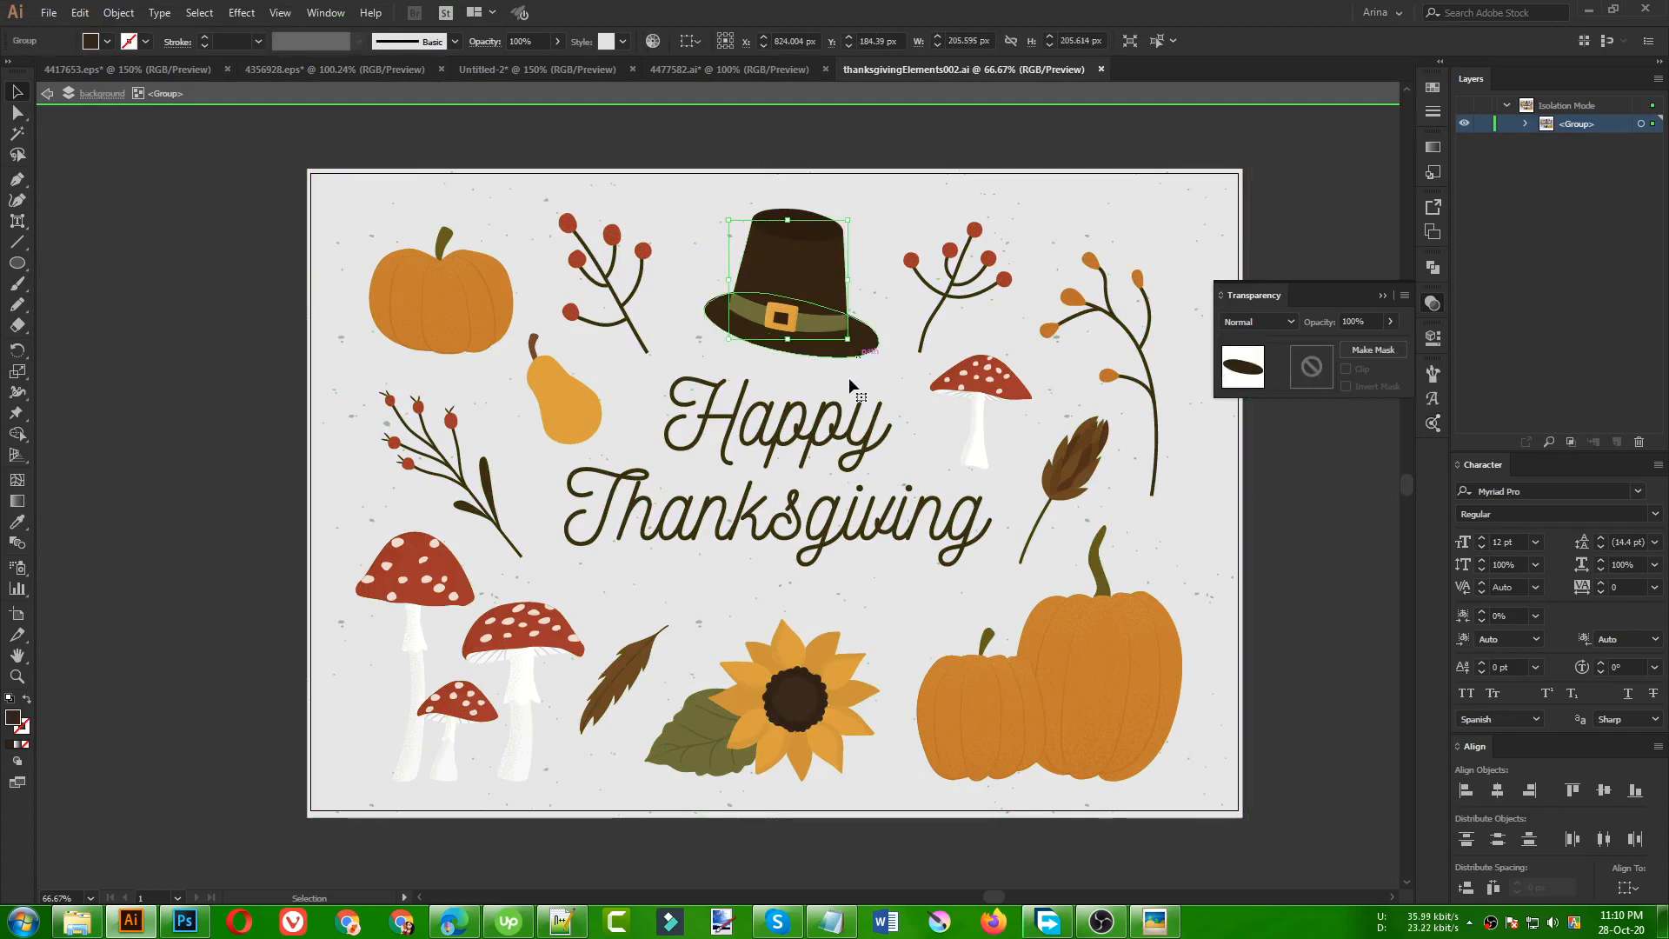
click(853, 374)
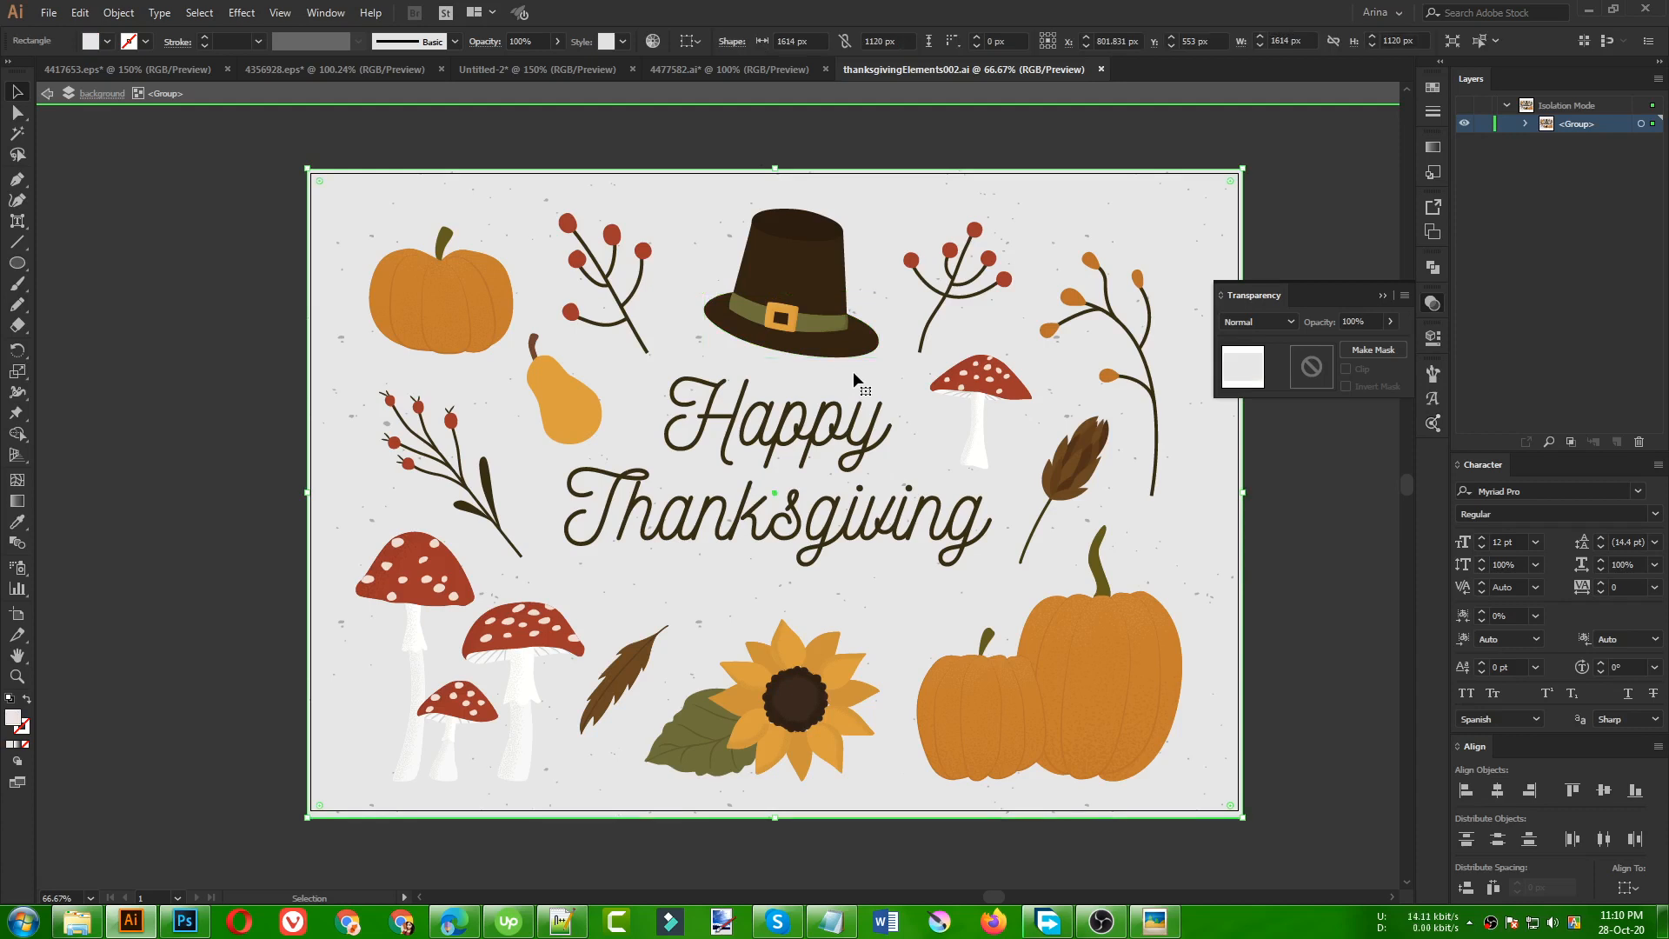
drag(791, 278, 745, 219)
key(ctrl+z)
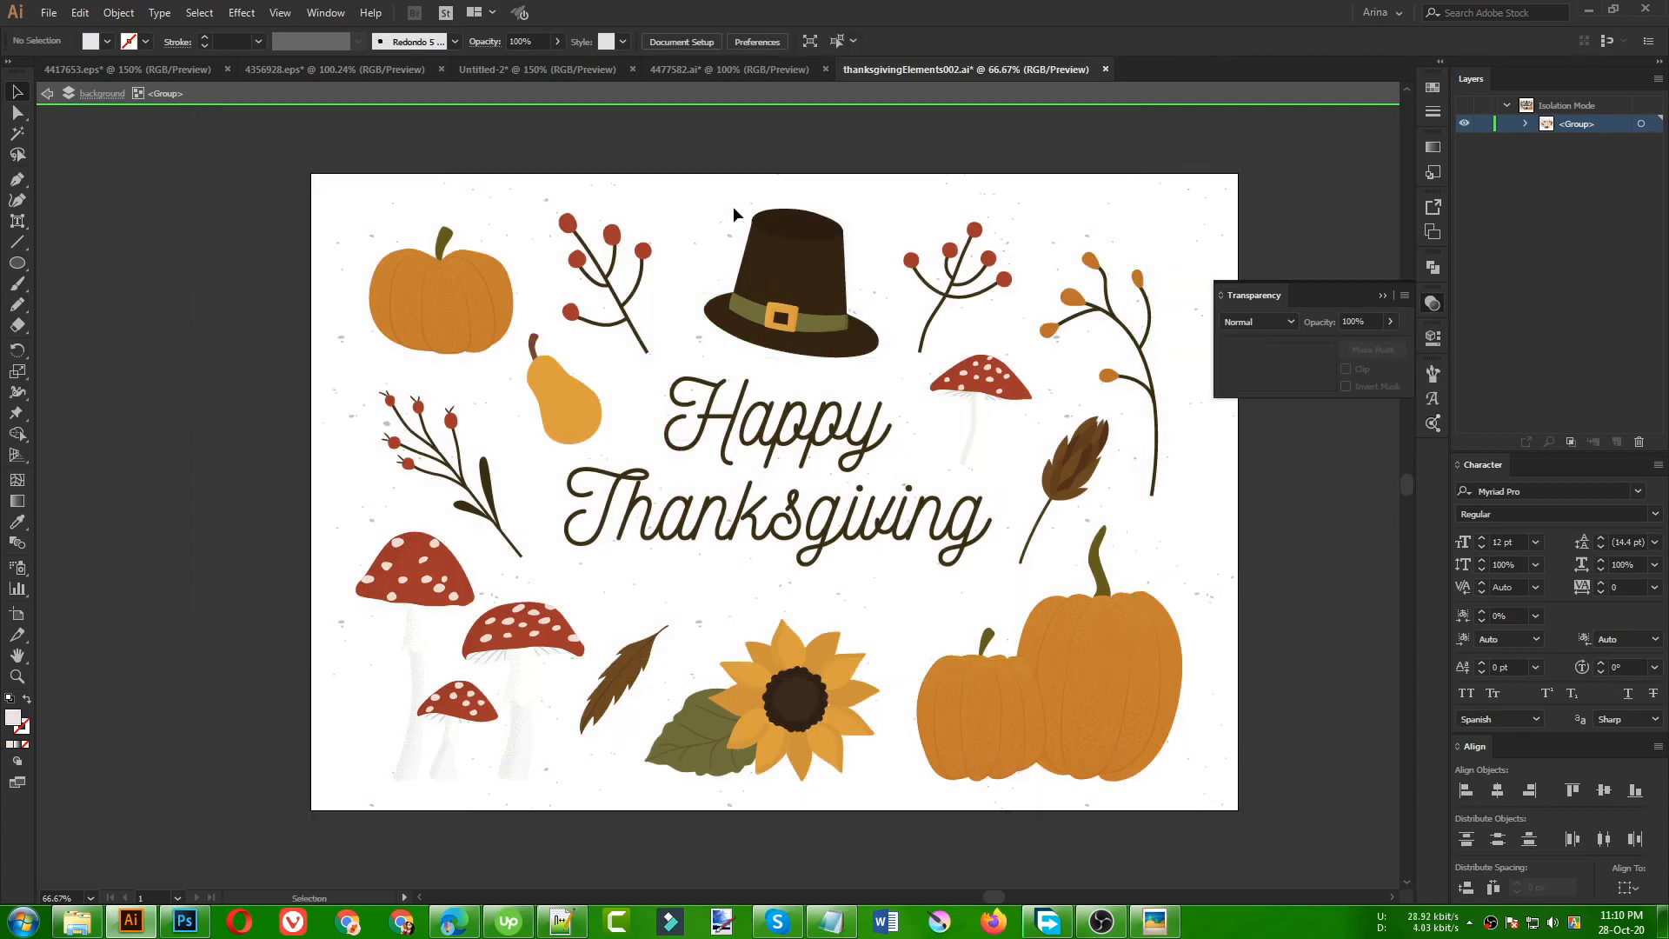
- Select every part of the brown buckled hat without the speckled texture overlay and group them
drag(840, 358, 890, 370)
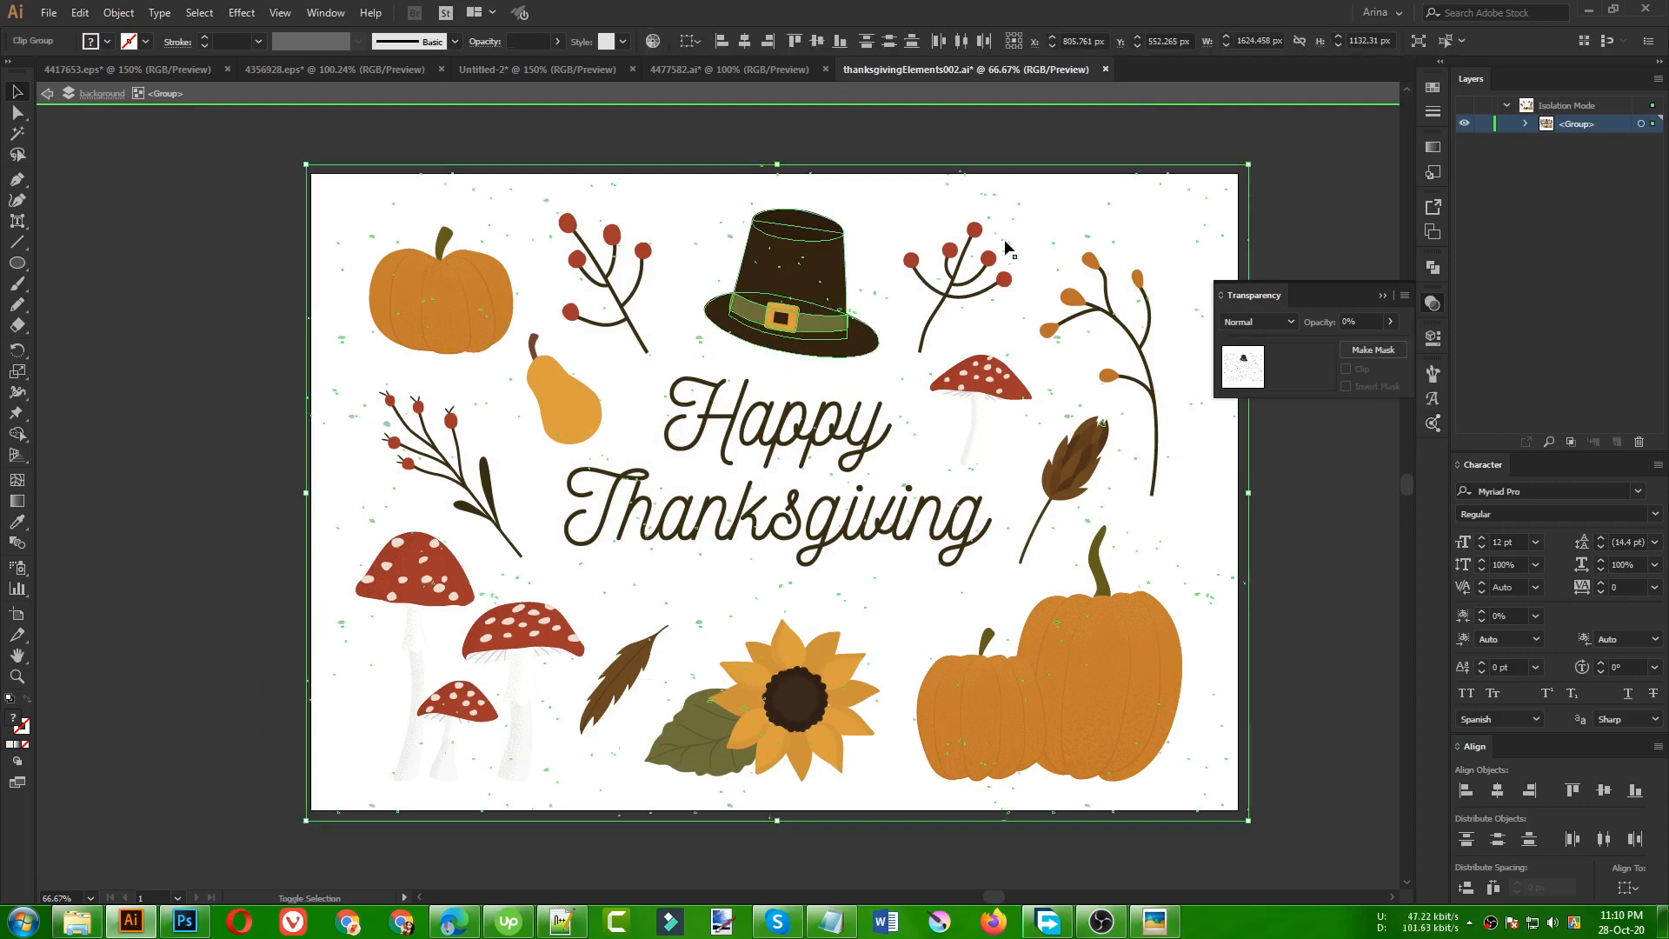
shift+click(923, 461)
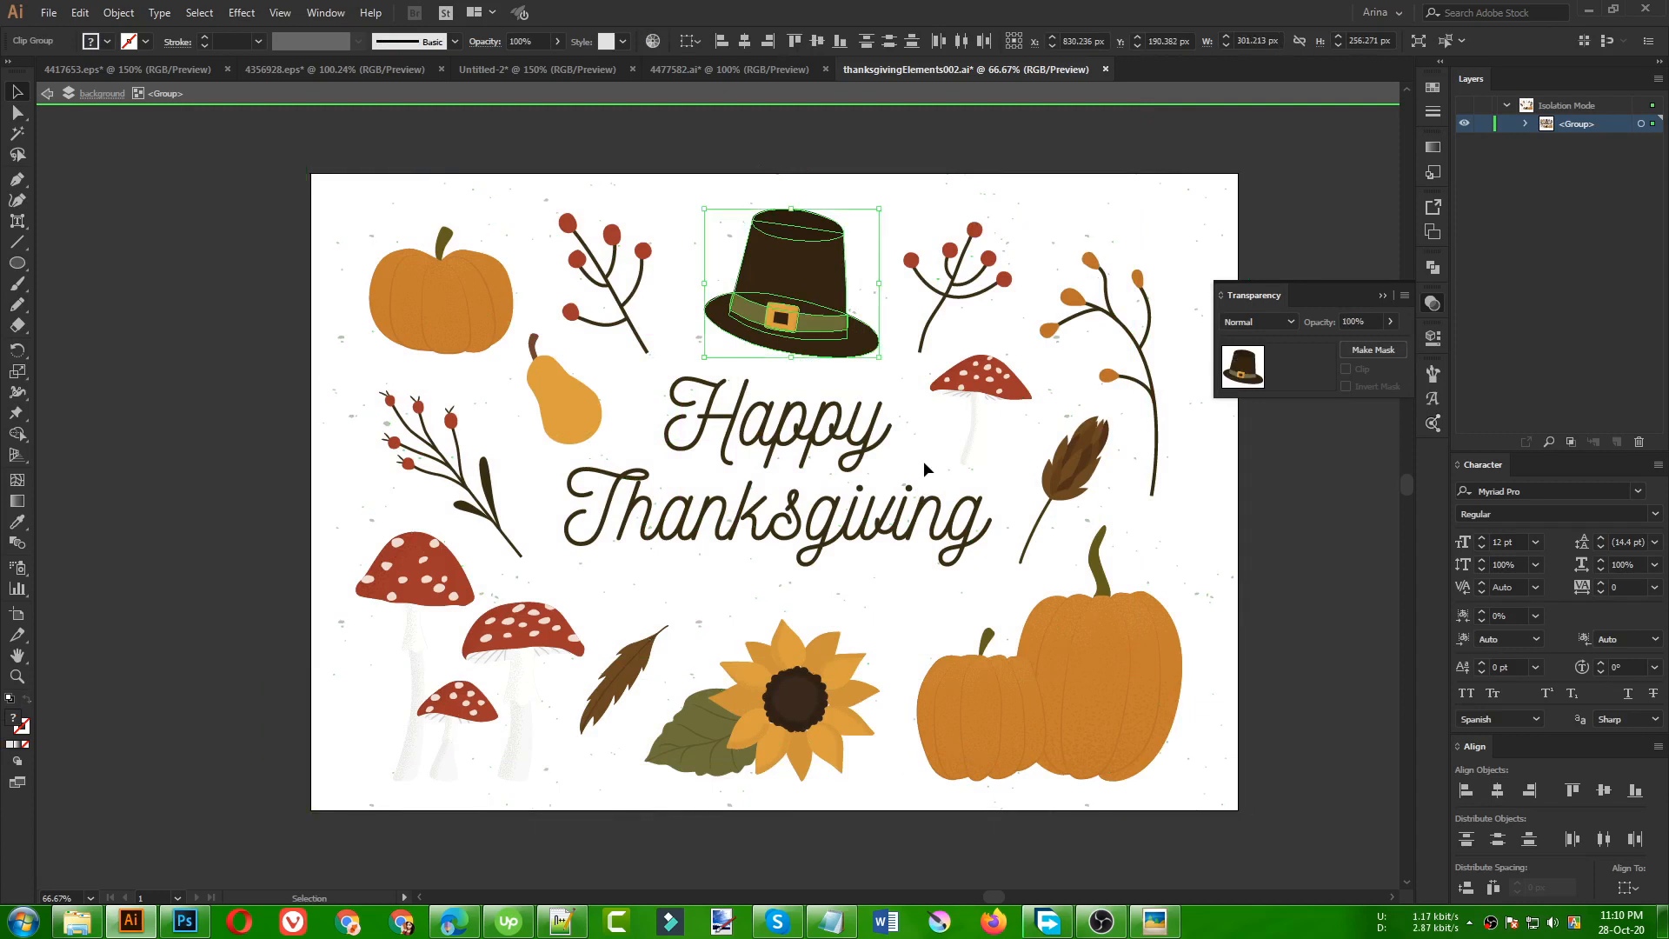
key(a)
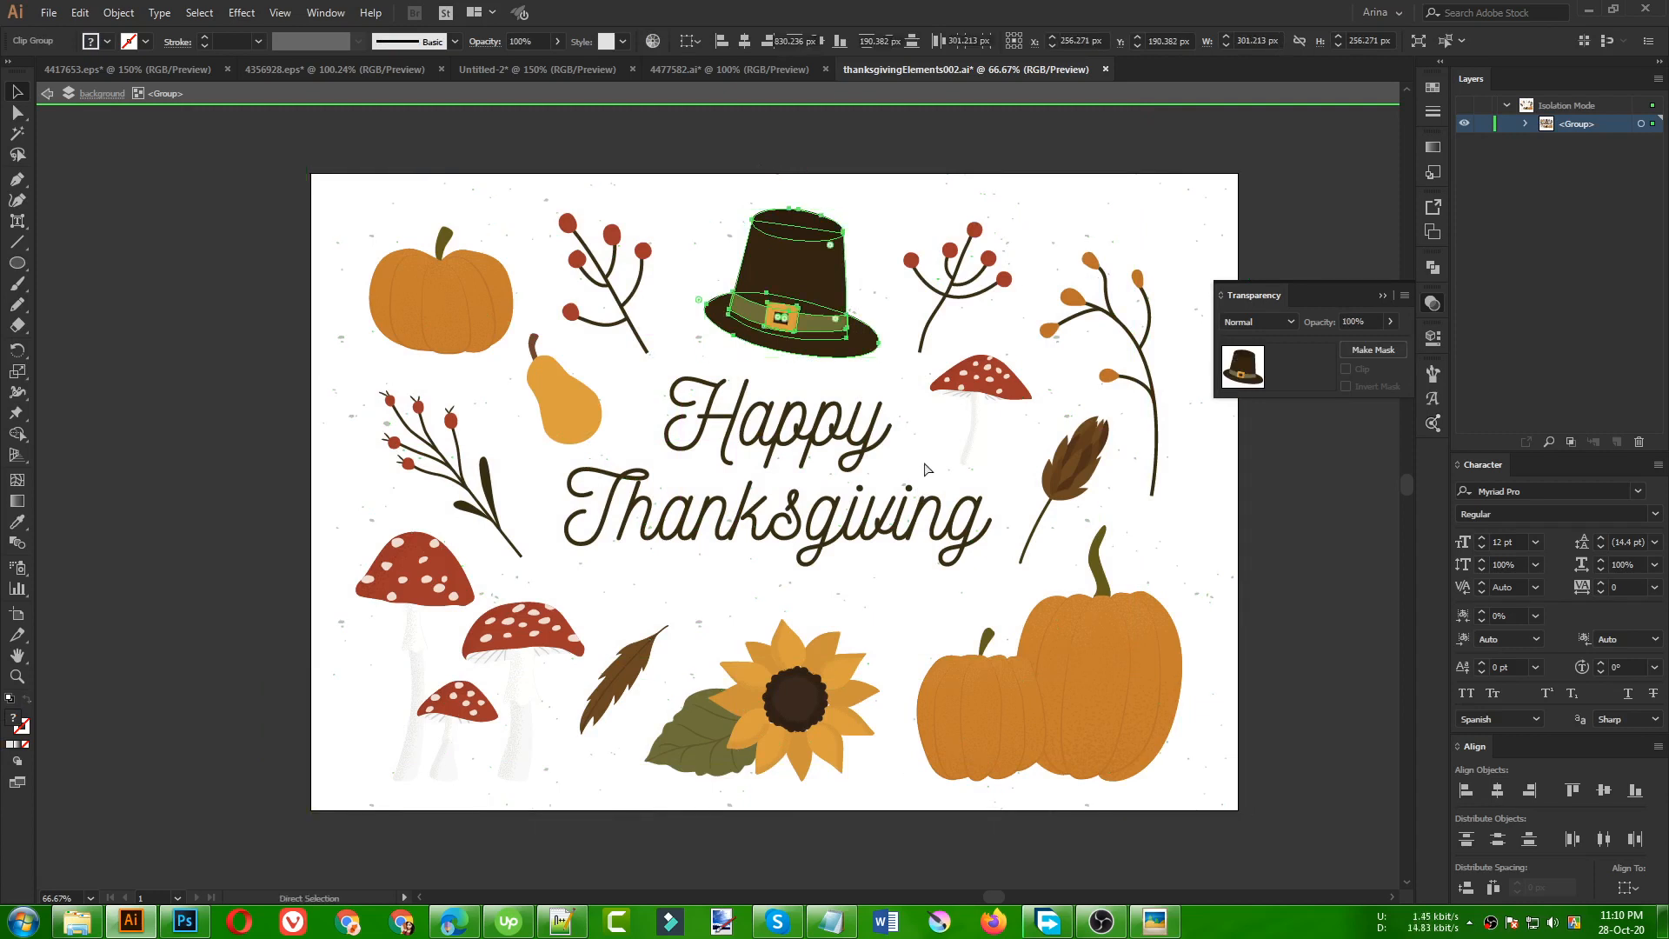
key(ctrl+g)
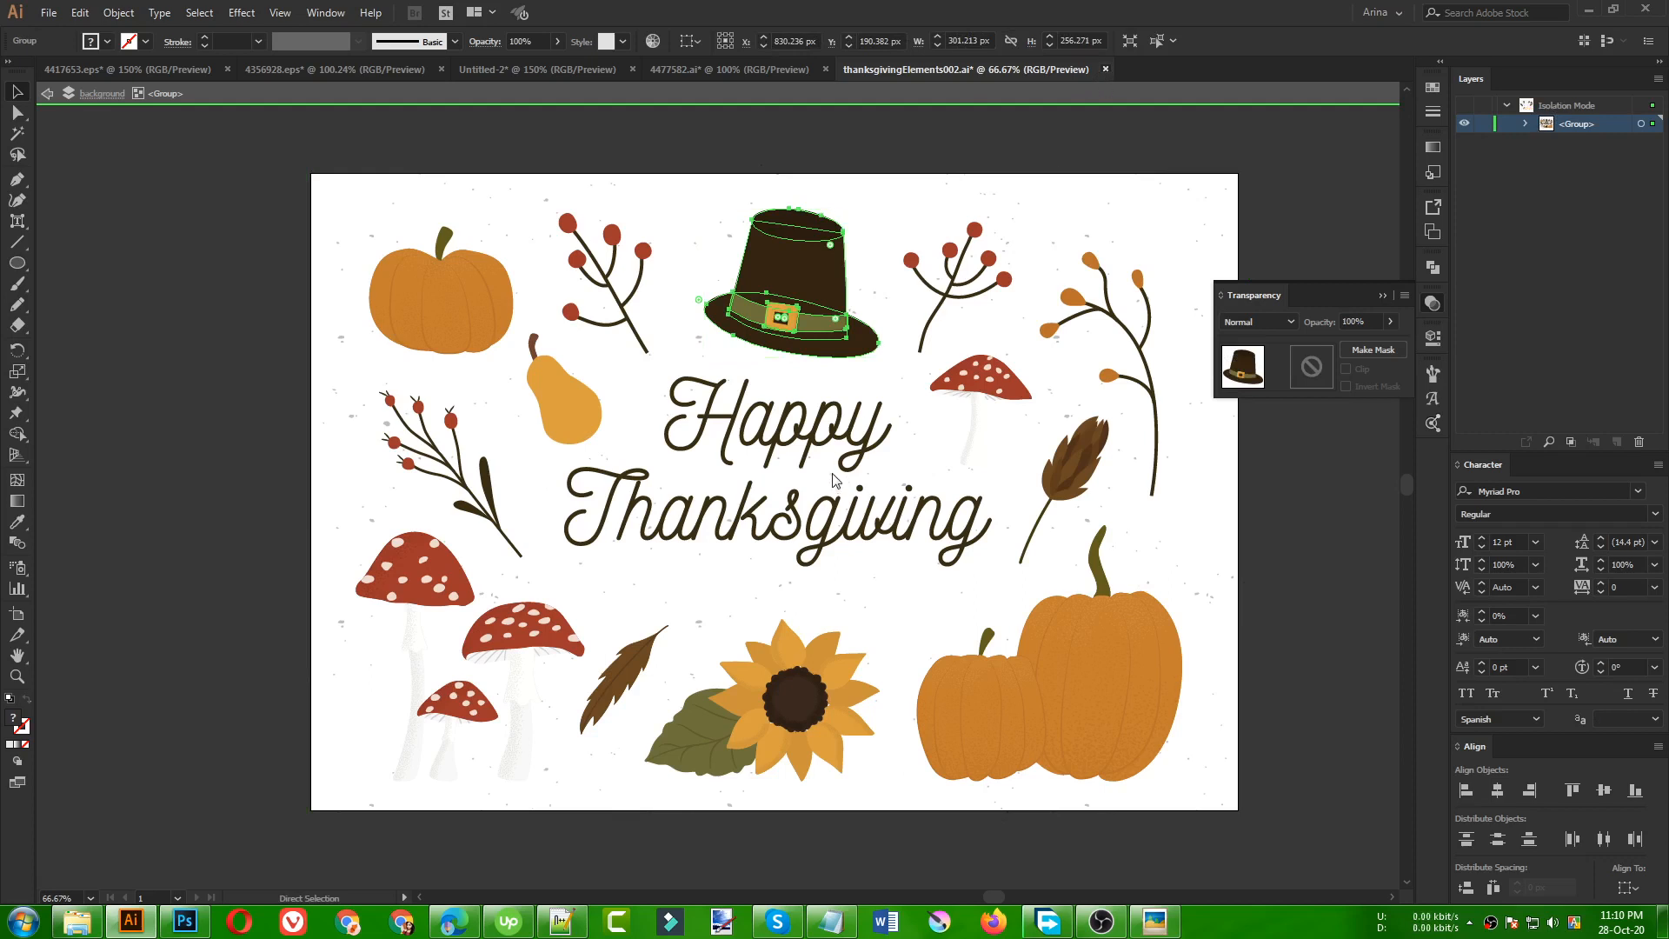
- Copy the brown hat and close thanksgivingElements002.ai without saving the changes
key(ctrl+w)
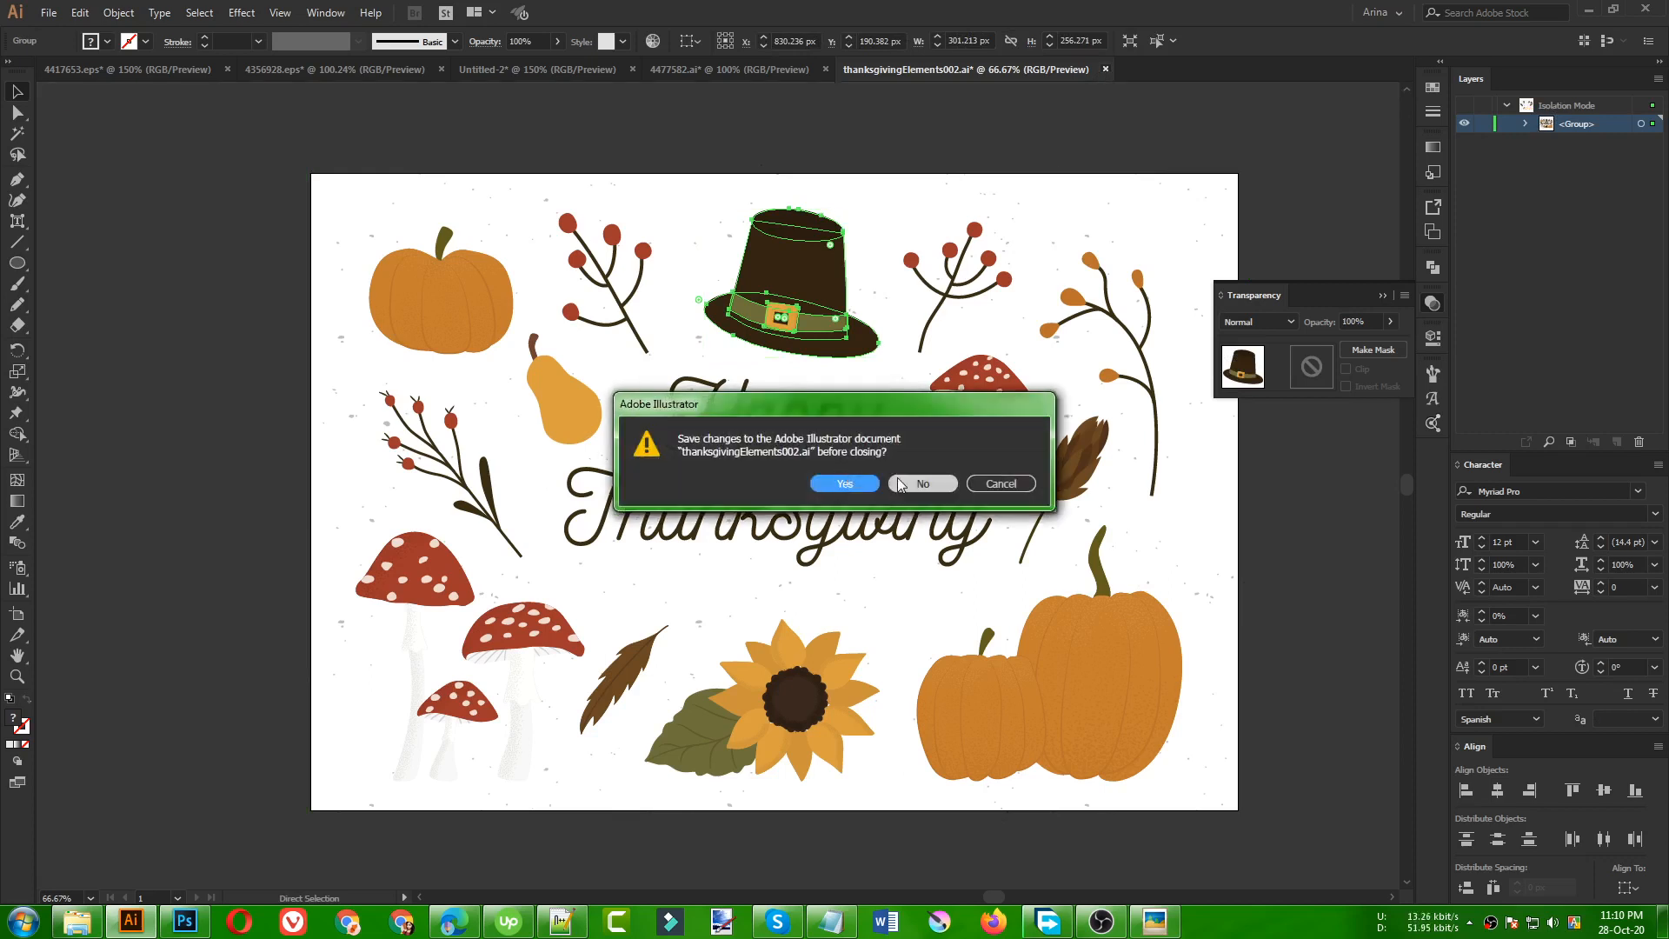
click(905, 477)
key(Escape)
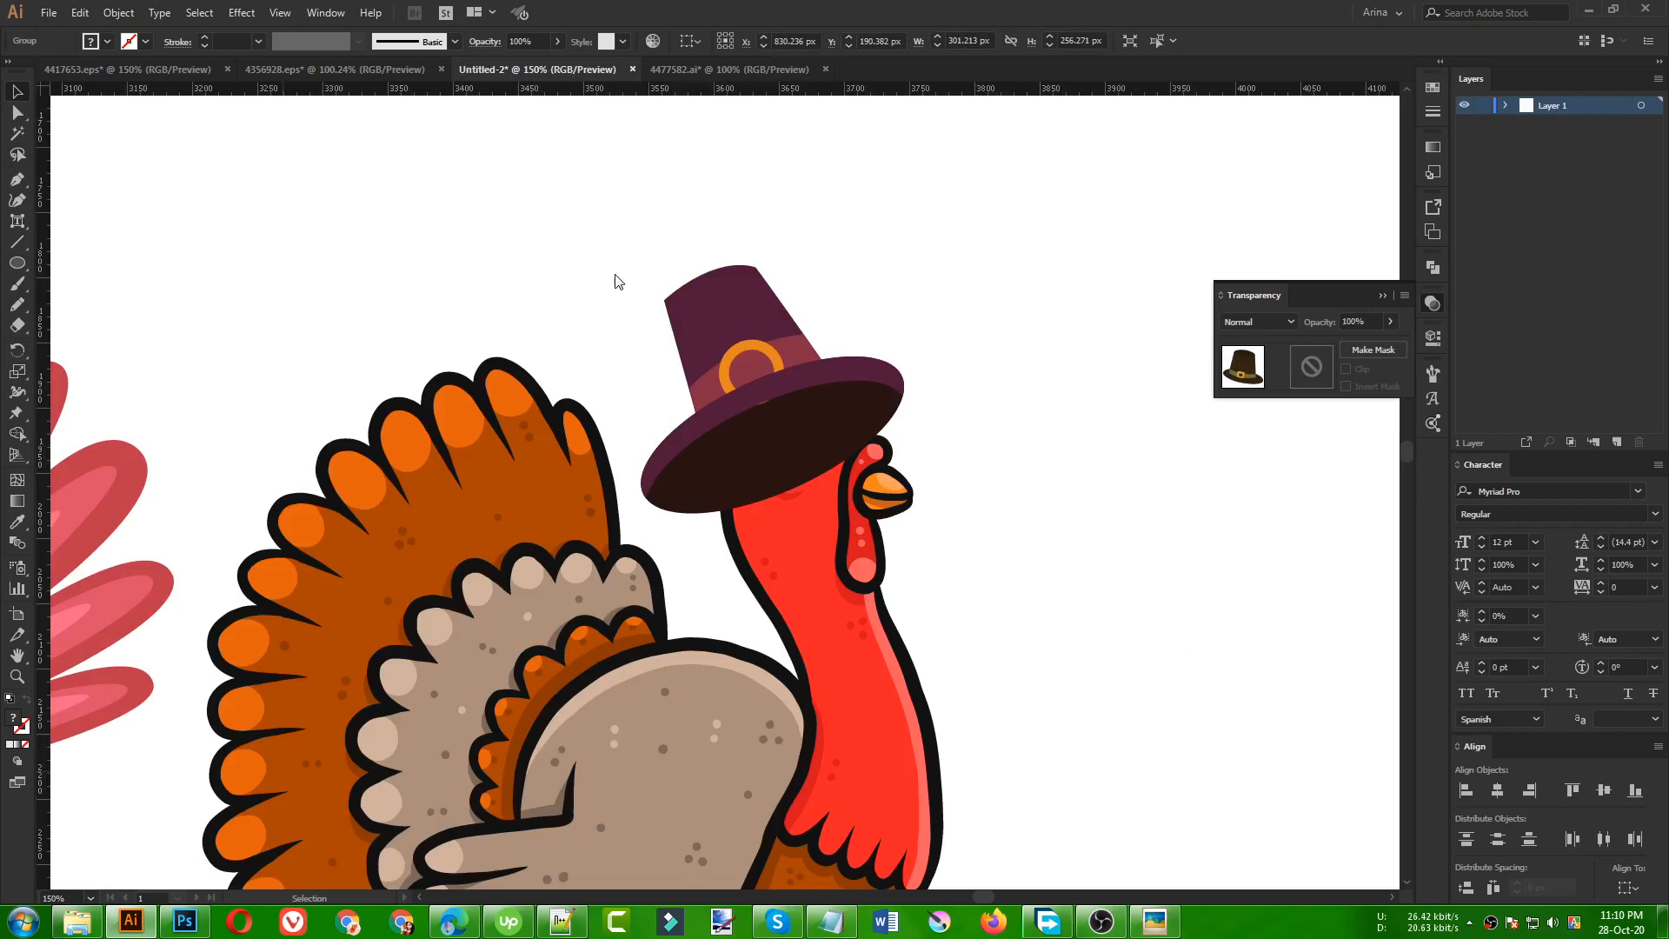
- Move the purple hat aside in Untitled-2, paste the brown buckled hat and tilt it over the red-necked turkey's head
drag(731, 323, 1098, 172)
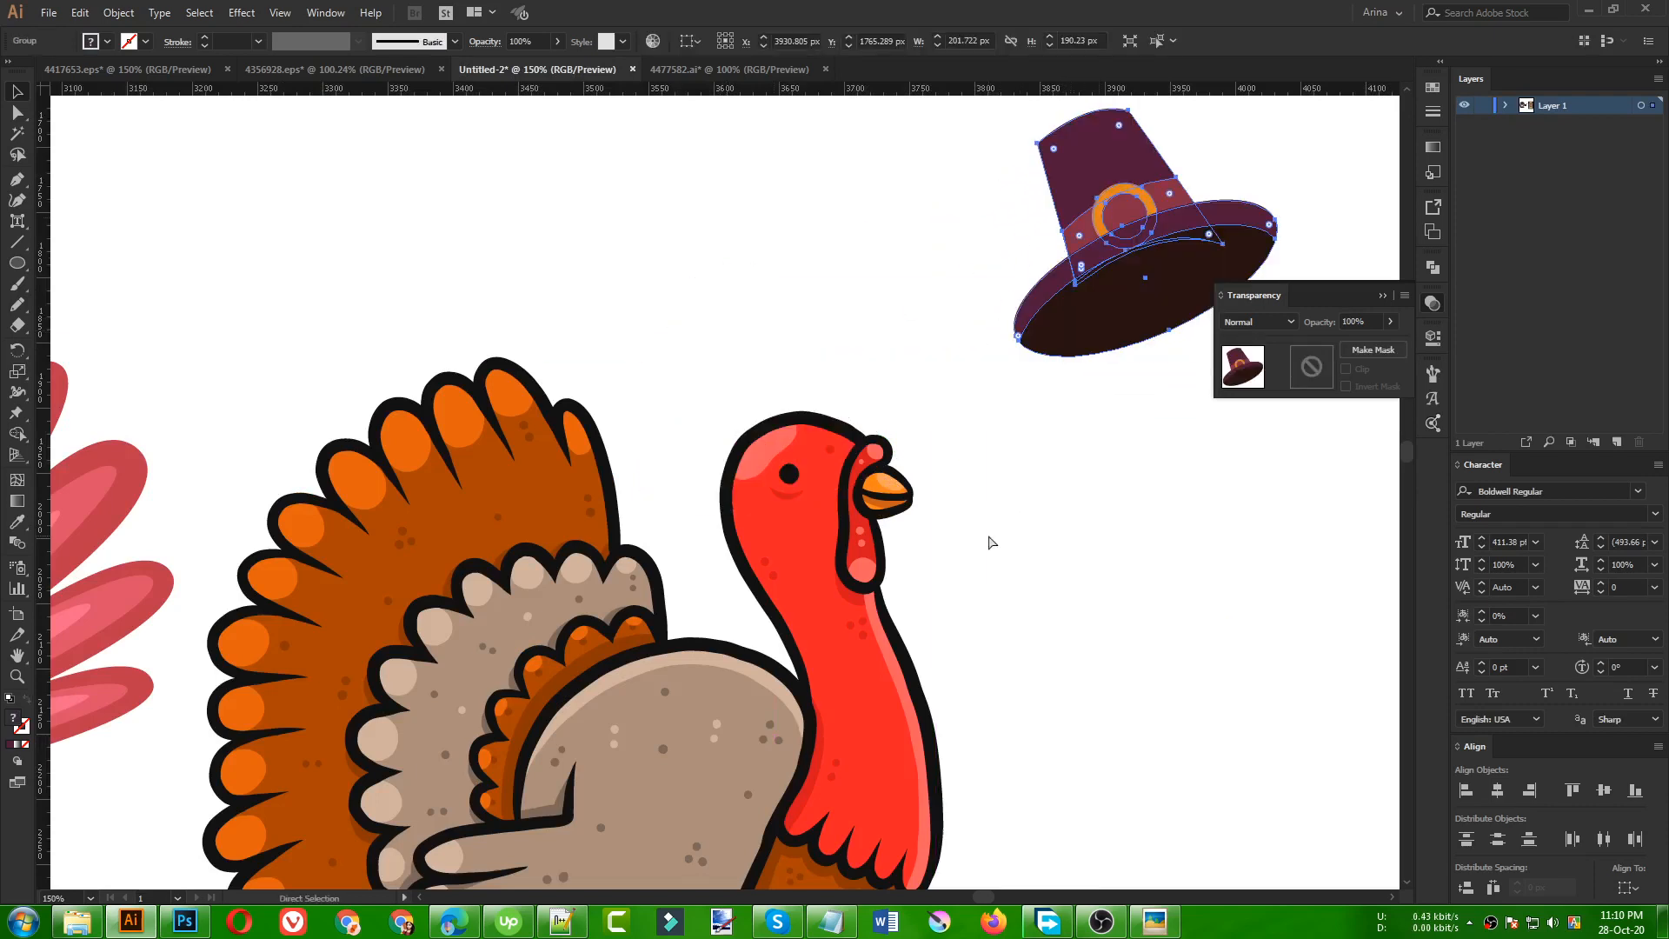
key(ctrl+v)
drag(877, 521, 903, 256)
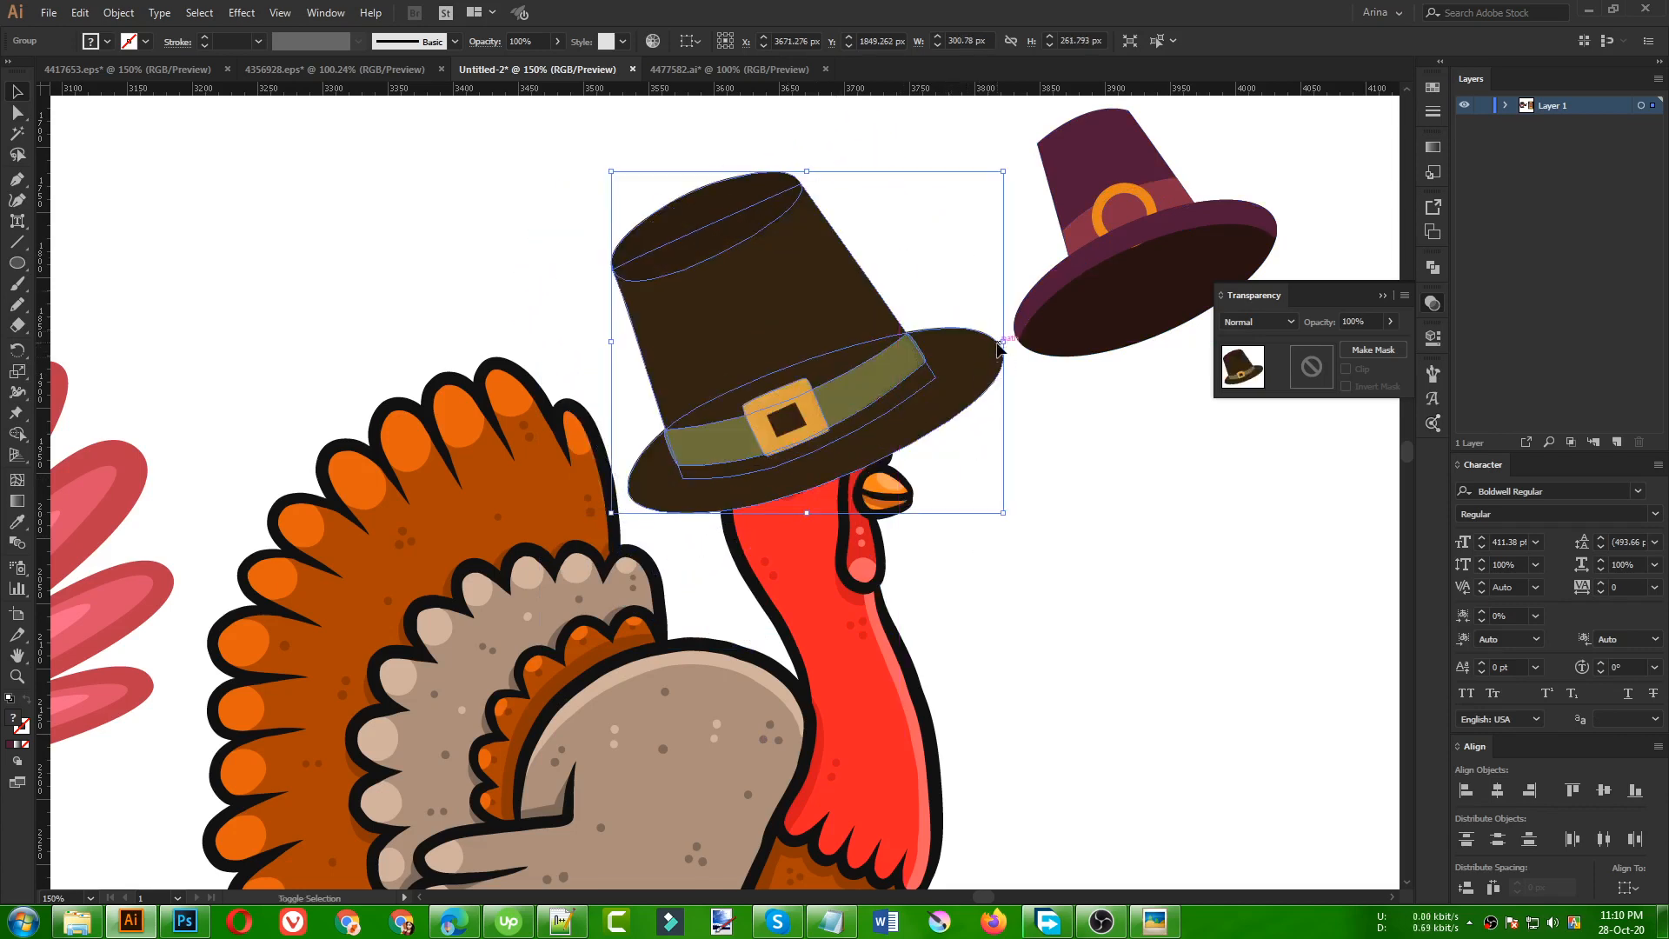
- Scale the brown hat down to about 240 x 210 px, tilt it further back and seat it just above the turkey's eye
drag(1006, 341, 916, 342)
drag(797, 357, 798, 394)
drag(920, 394, 935, 363)
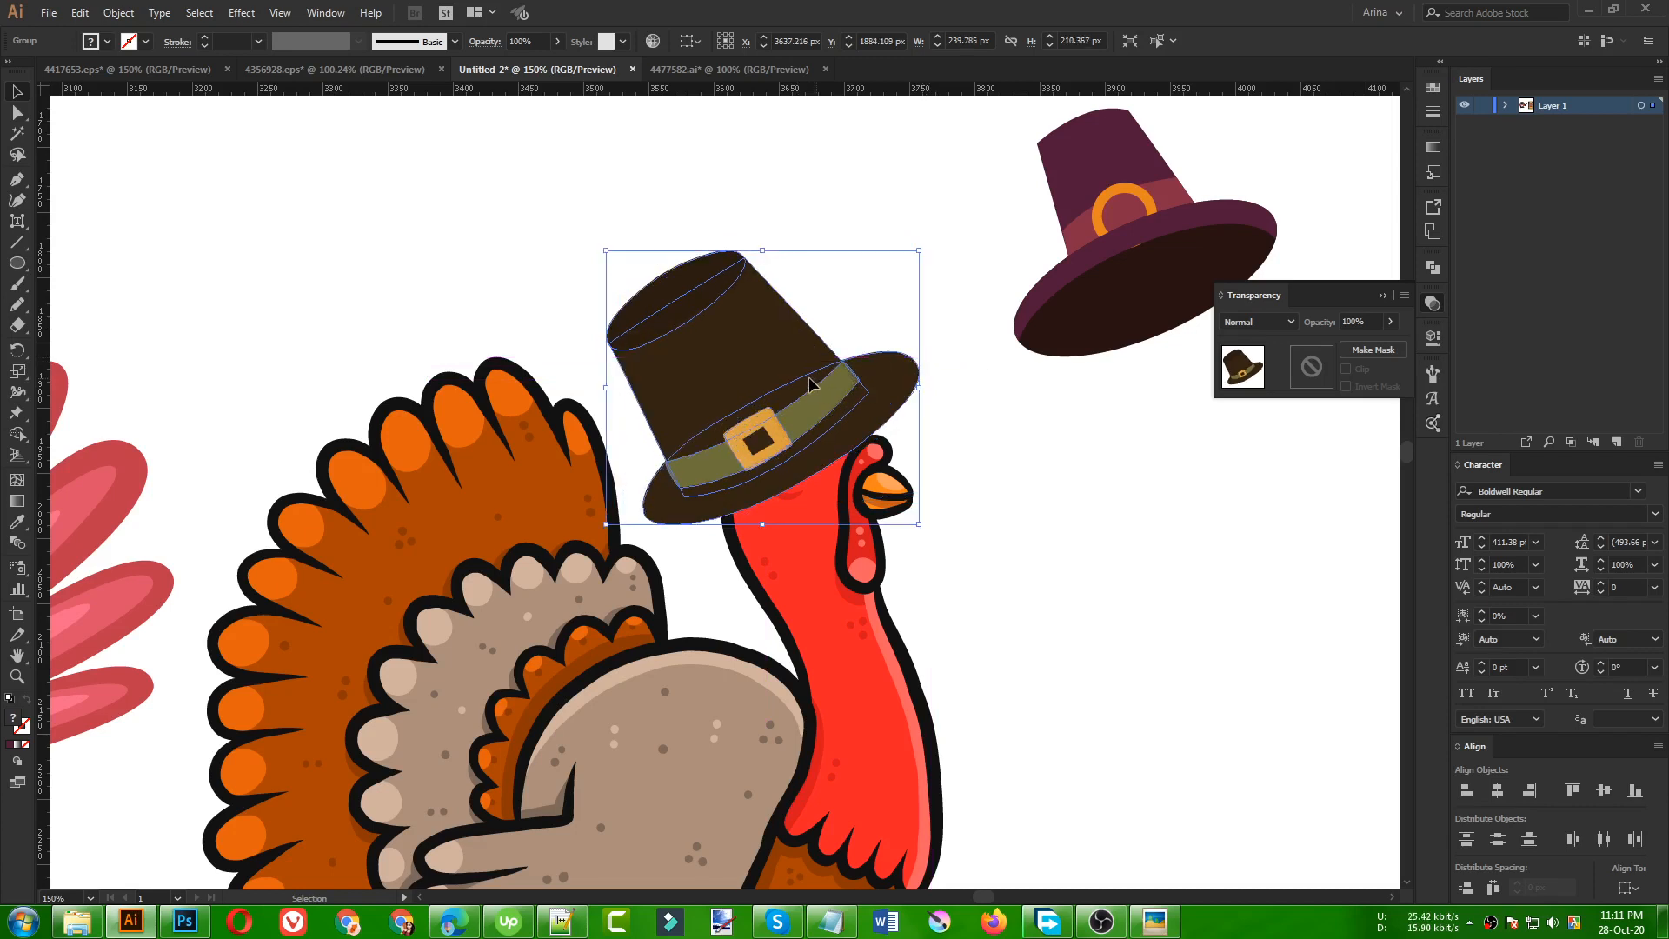
drag(810, 383, 808, 366)
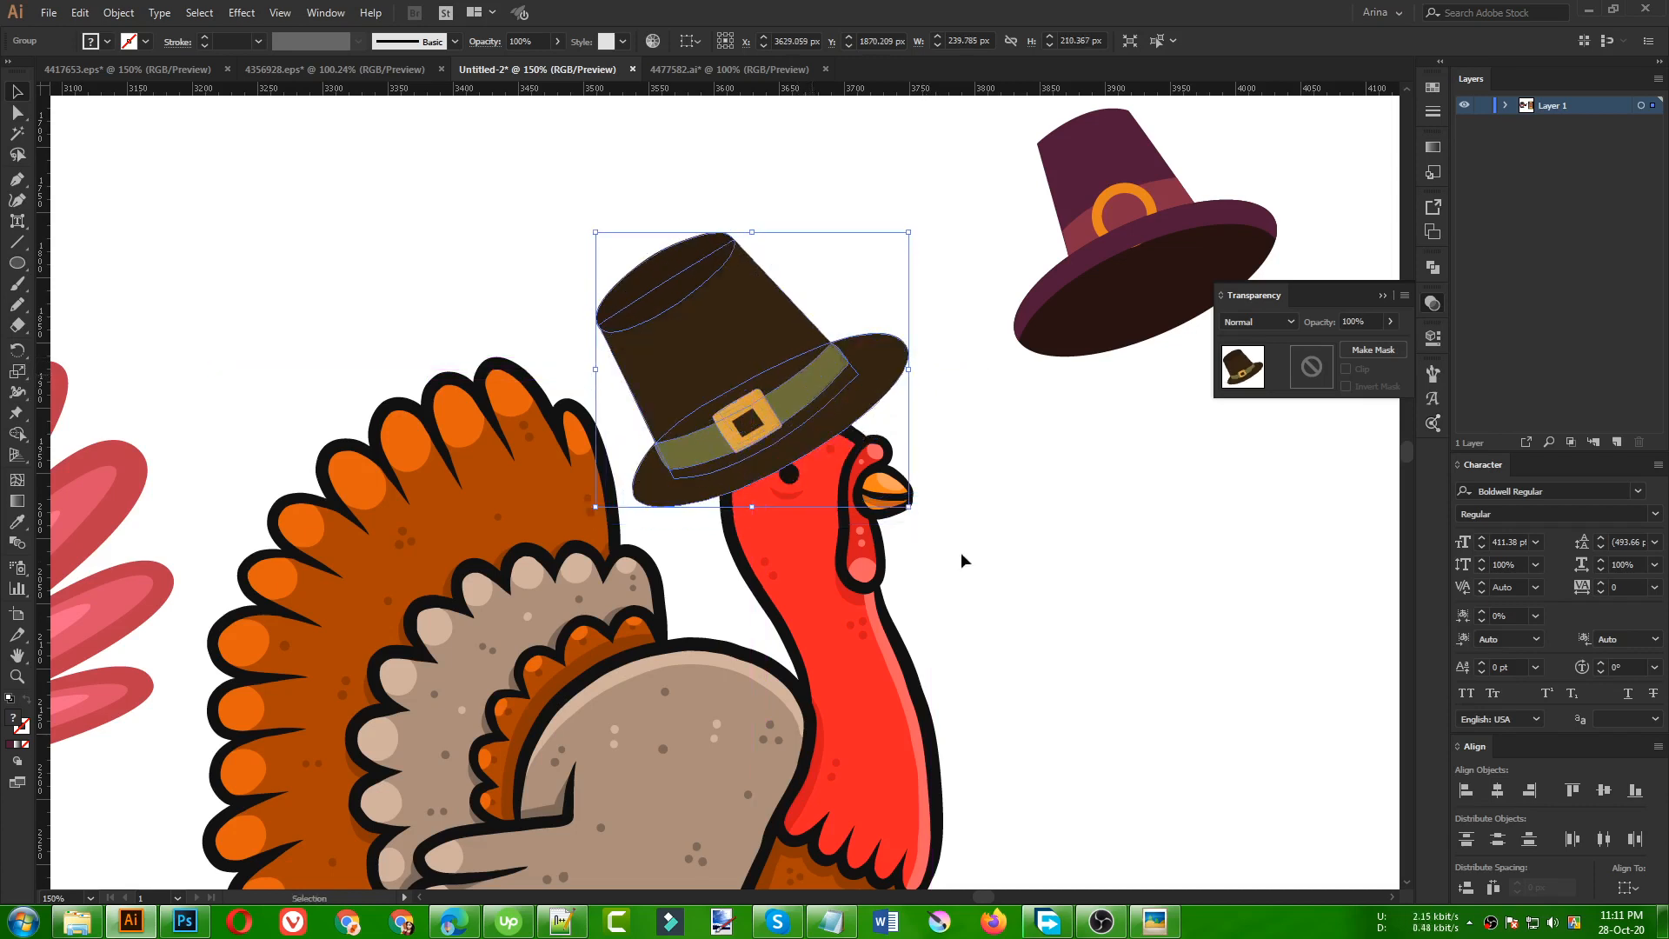
- Isolate the red-necked turkey's nested groups and move its black eye down and forward, closer to the beak
click(985, 567)
alt+scroll(869, 475, up, 2)
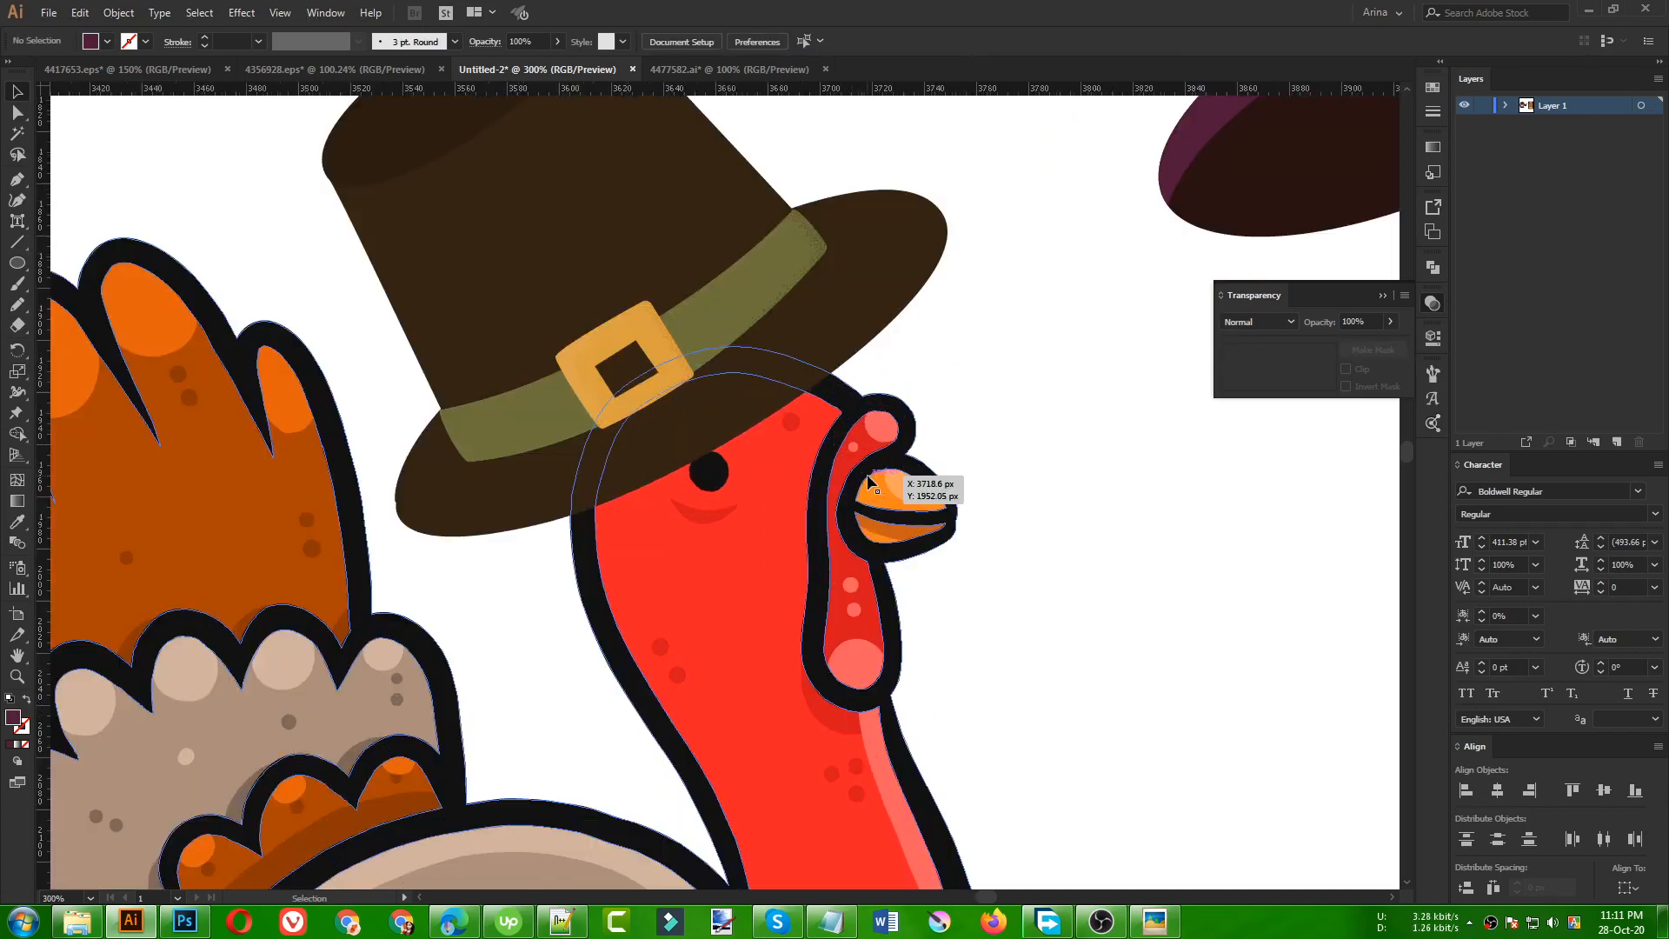
double_click(713, 482)
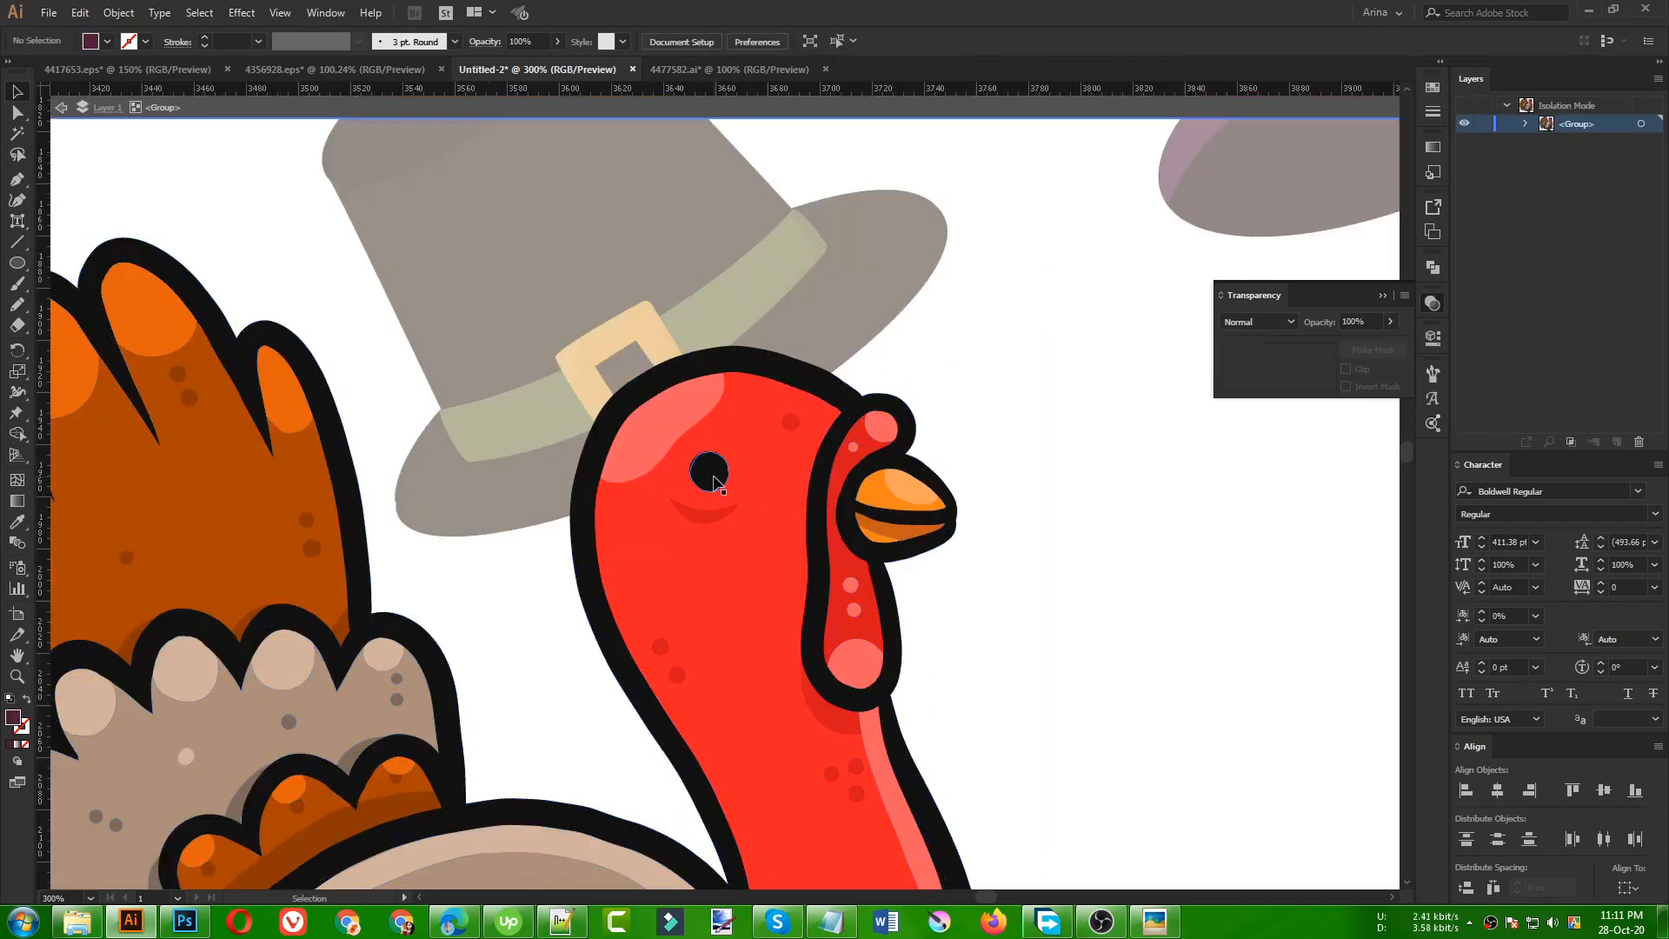
double_click(718, 469)
click(723, 520)
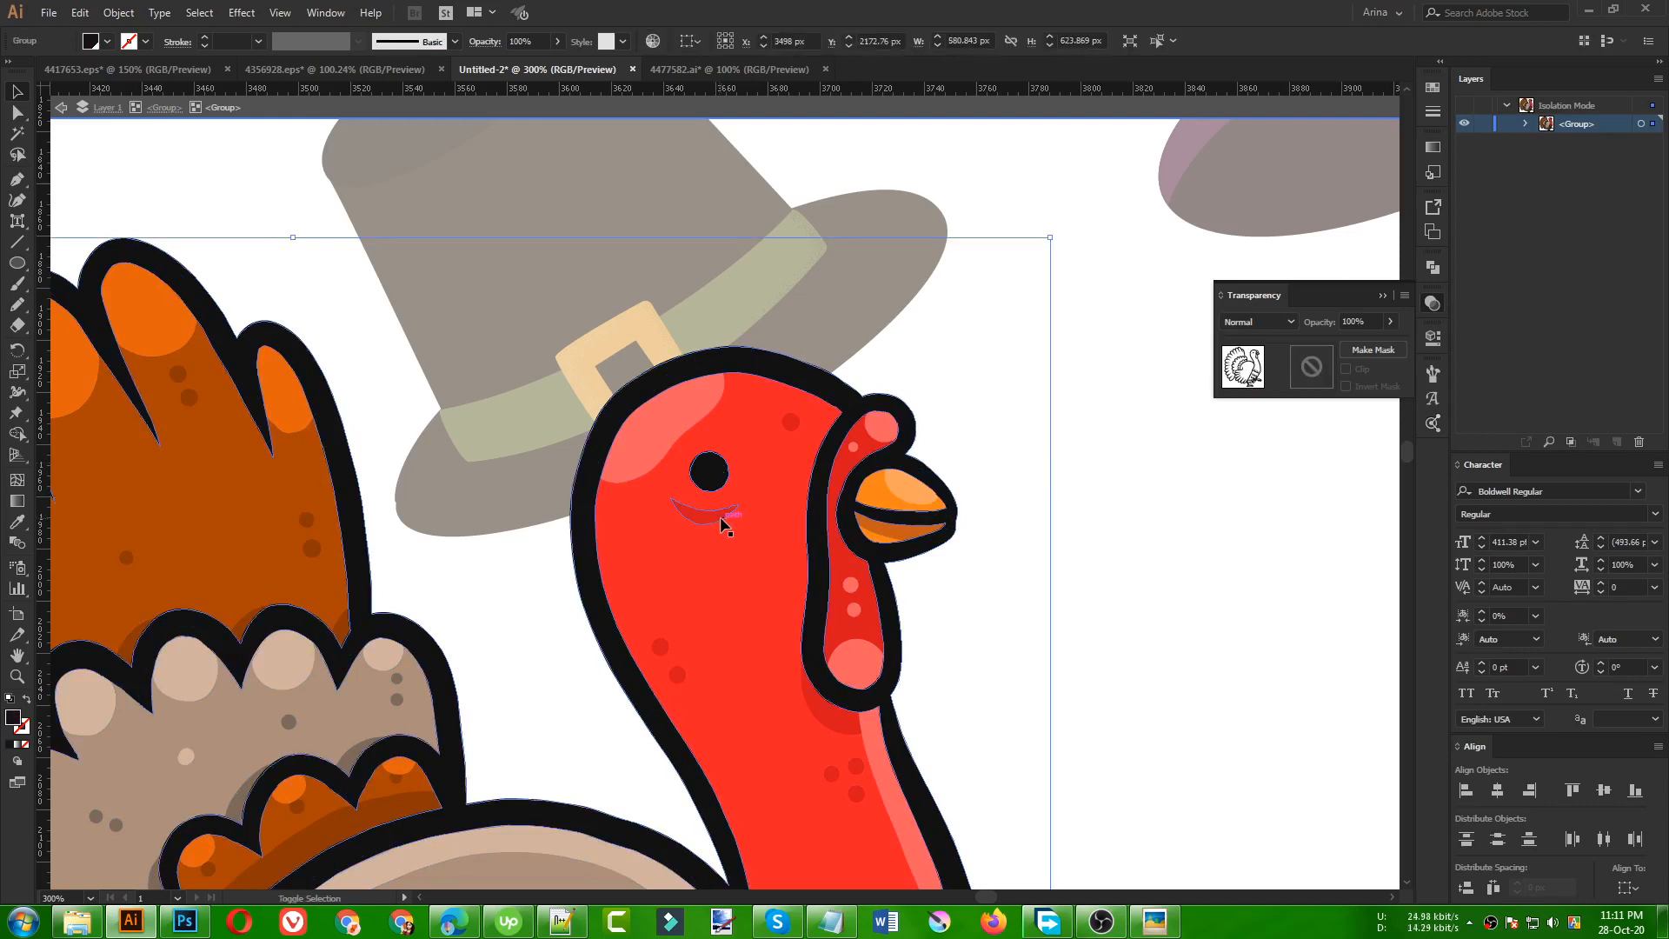
double_click(718, 478)
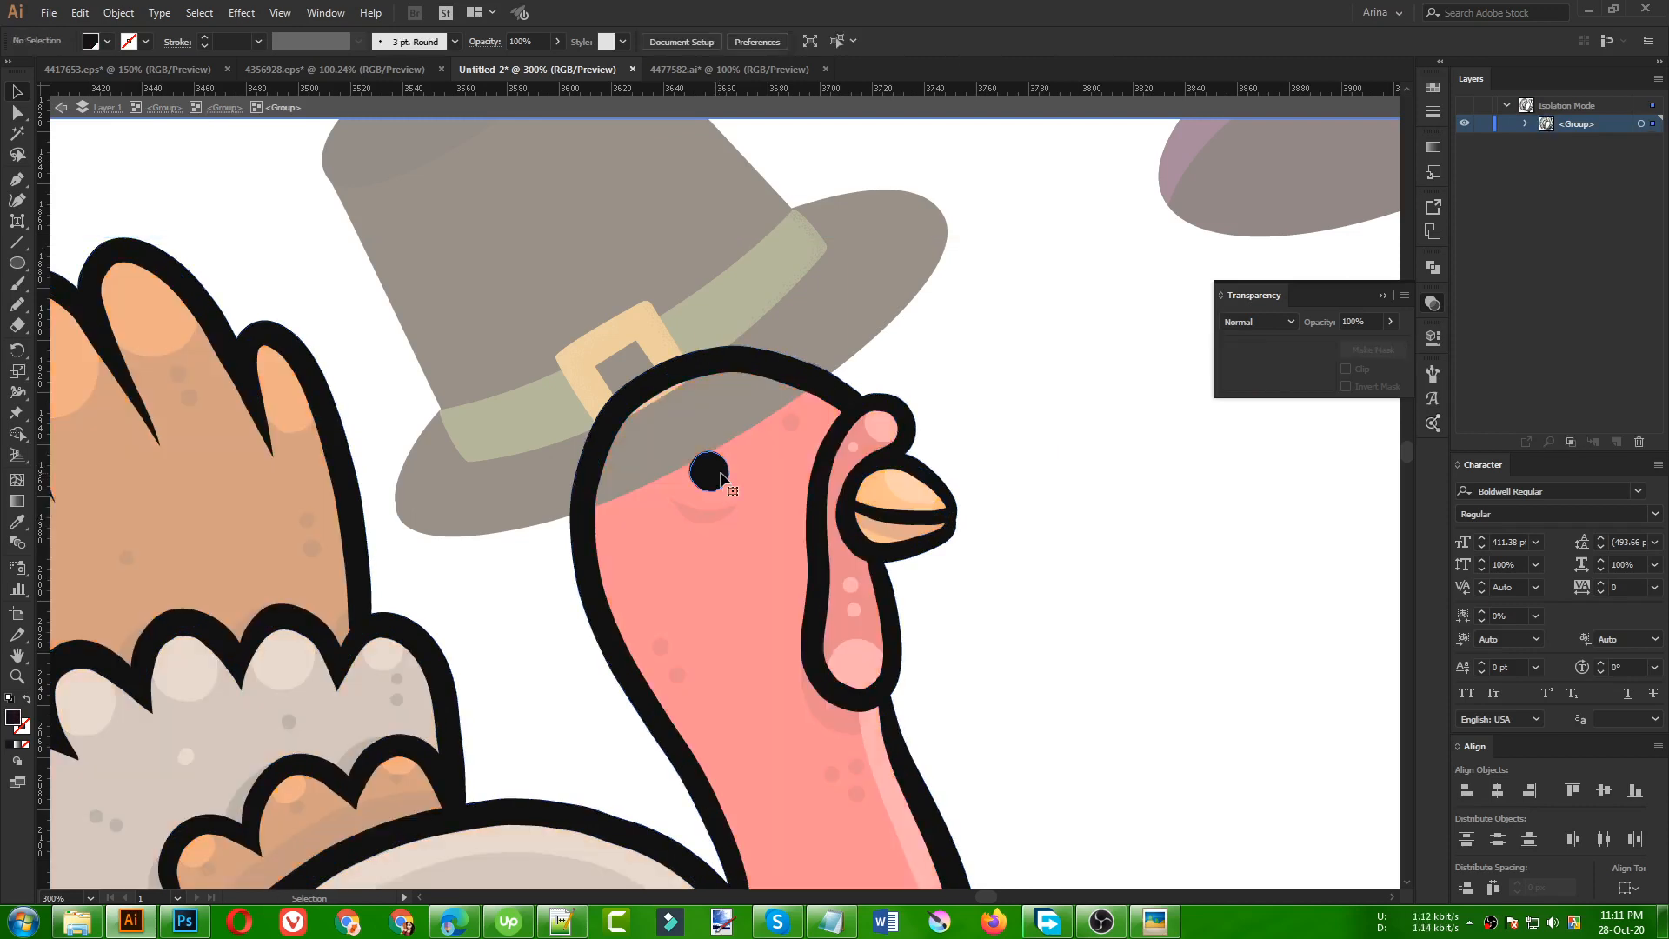
drag(721, 476, 781, 512)
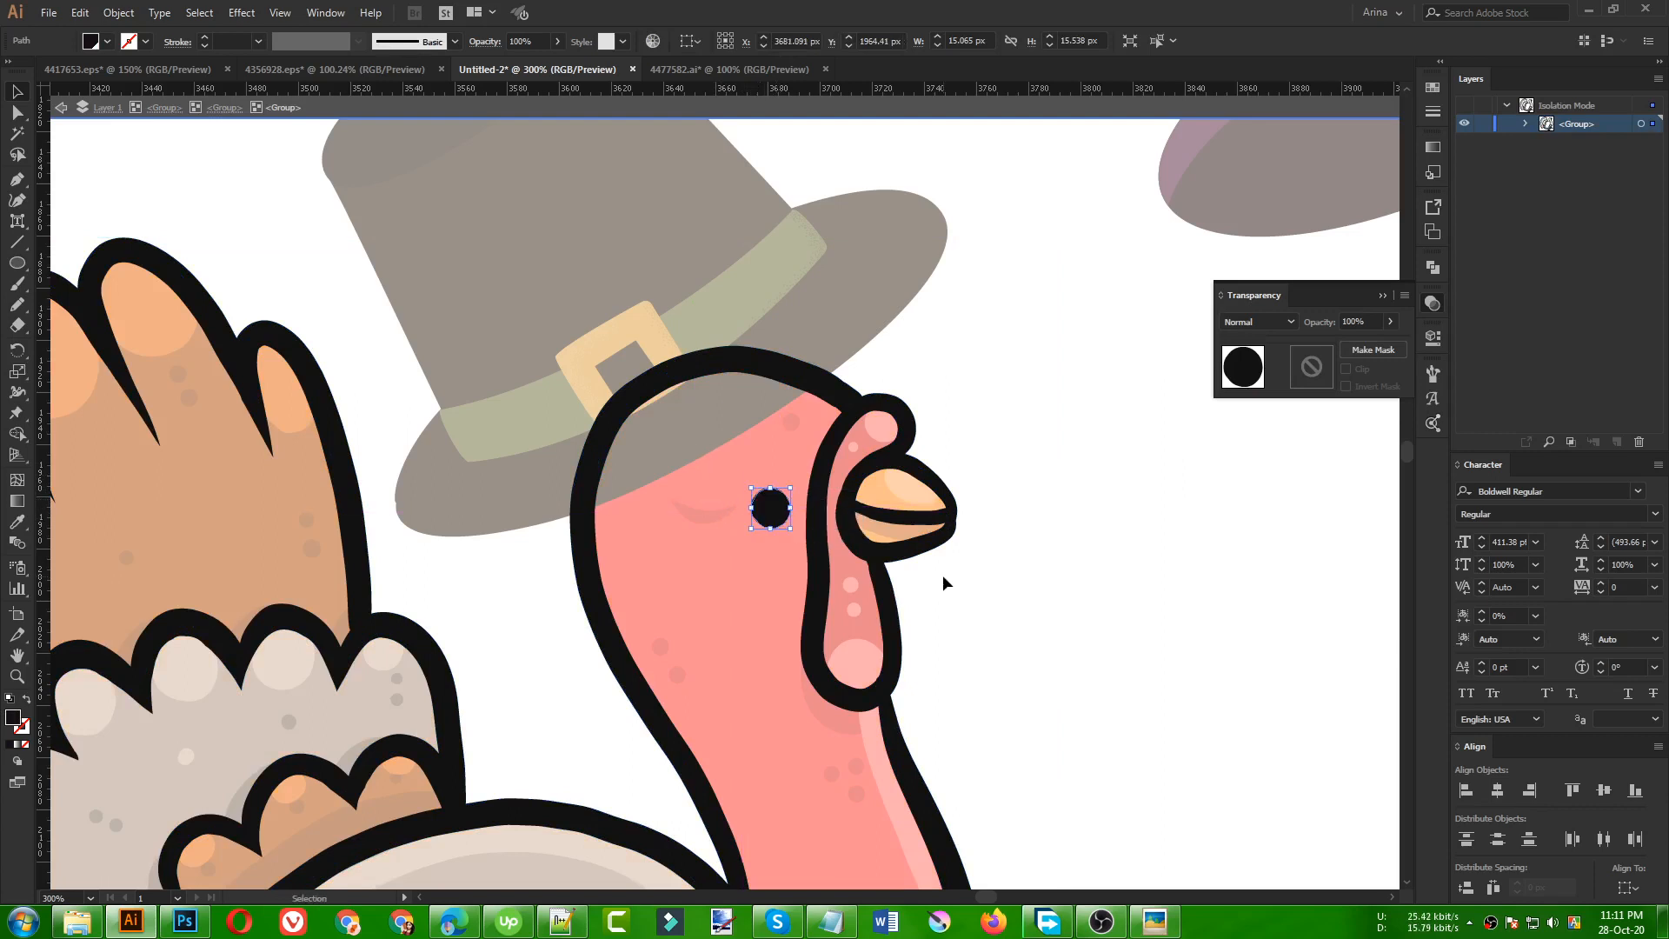
double_click(942, 575)
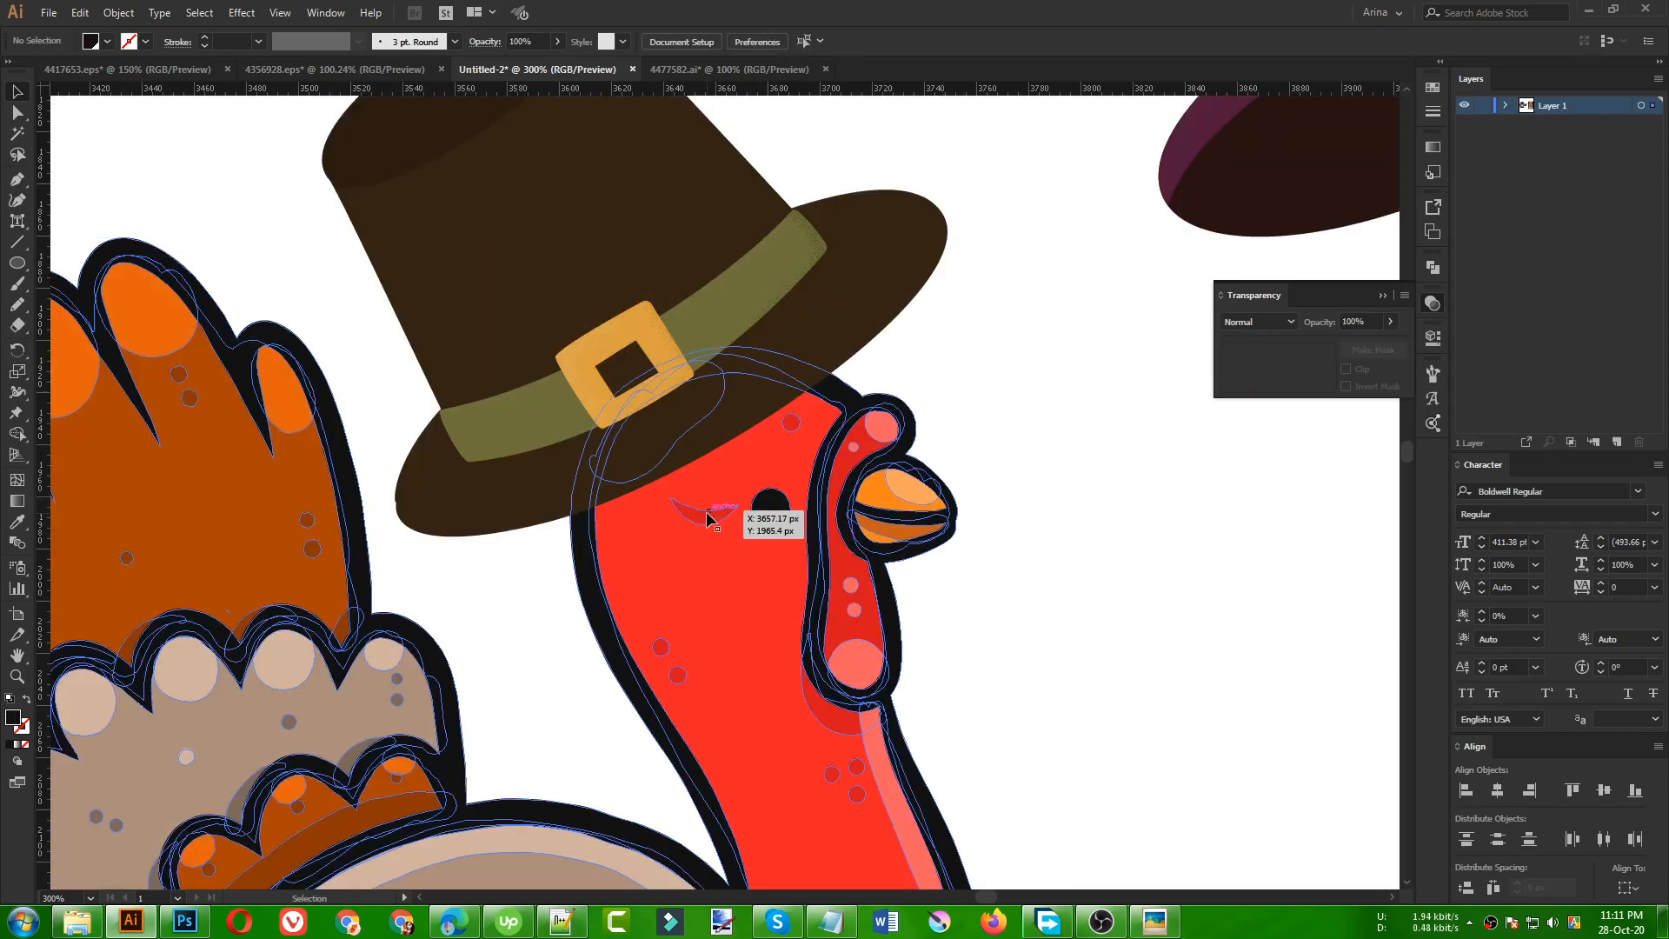
- Isolate the red crease under the turkey's eye and shift it to sit directly beneath the moved eye
double_click(707, 519)
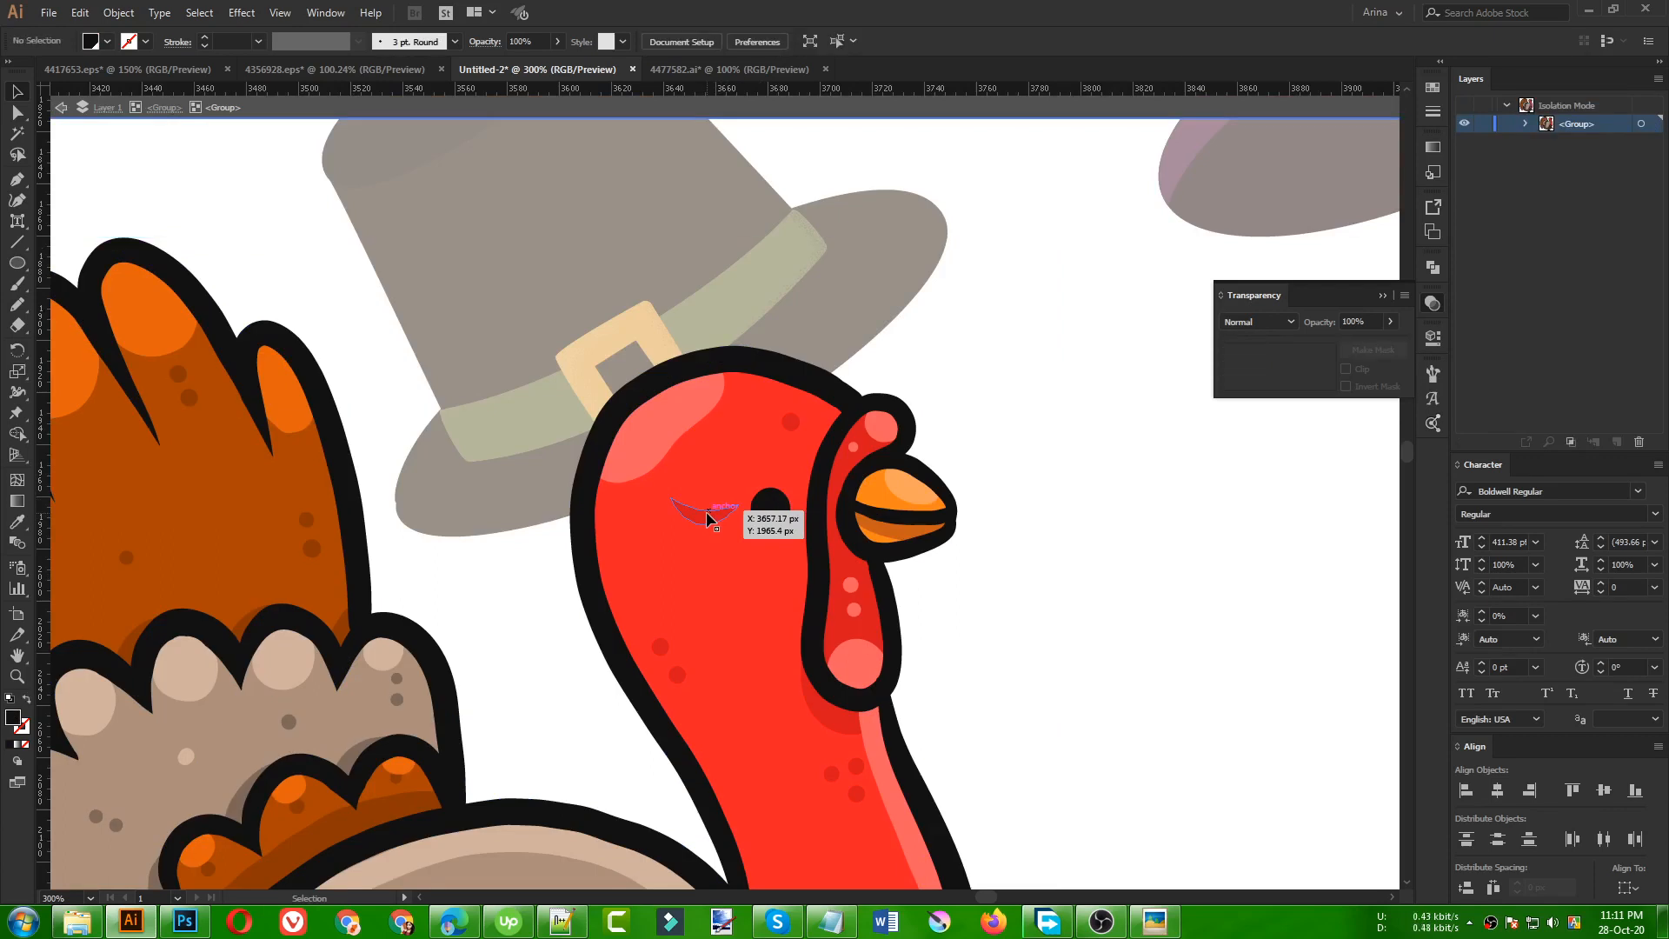
click(707, 519)
double_click(707, 519)
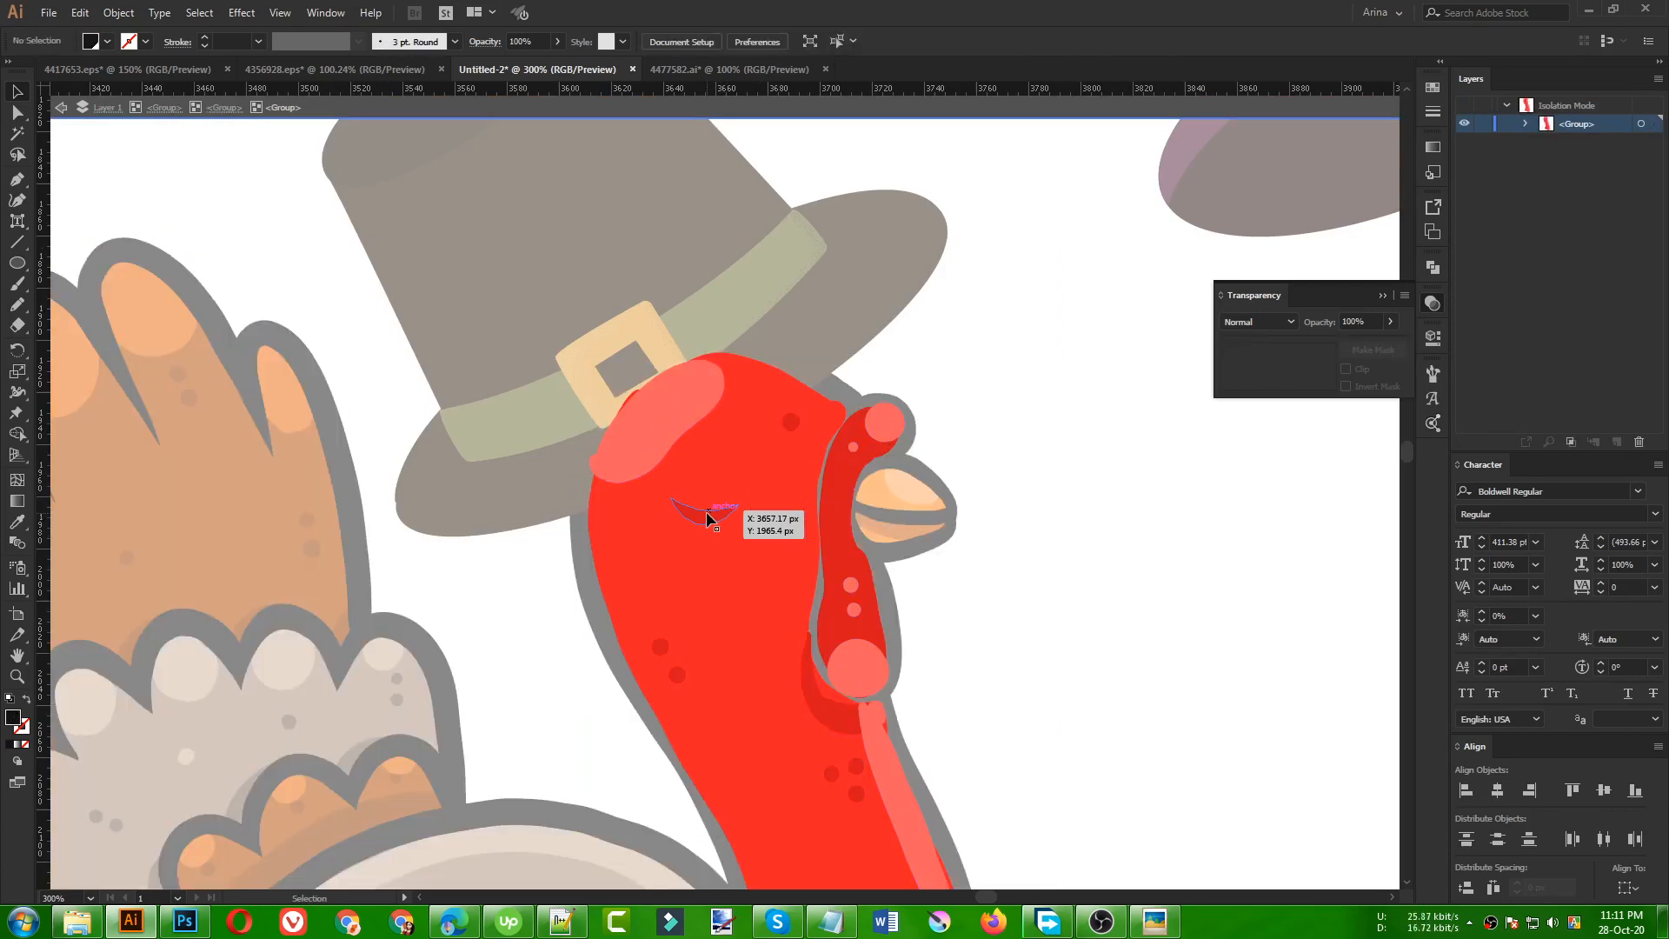
double_click(707, 516)
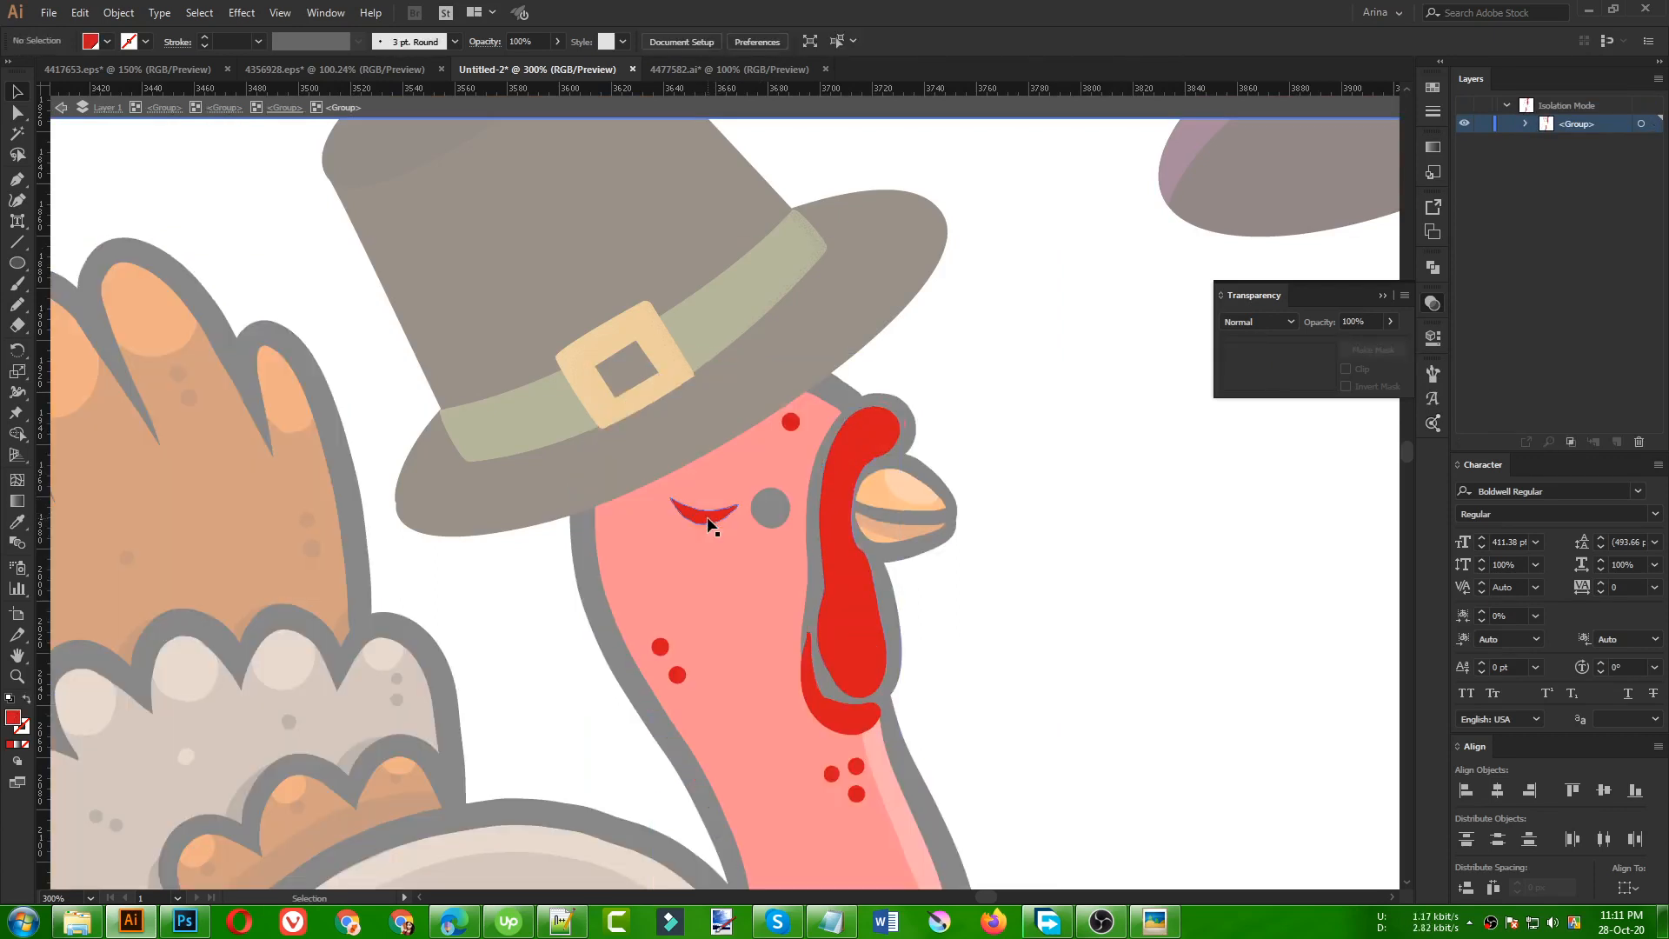
drag(706, 515, 765, 548)
double_click(999, 585)
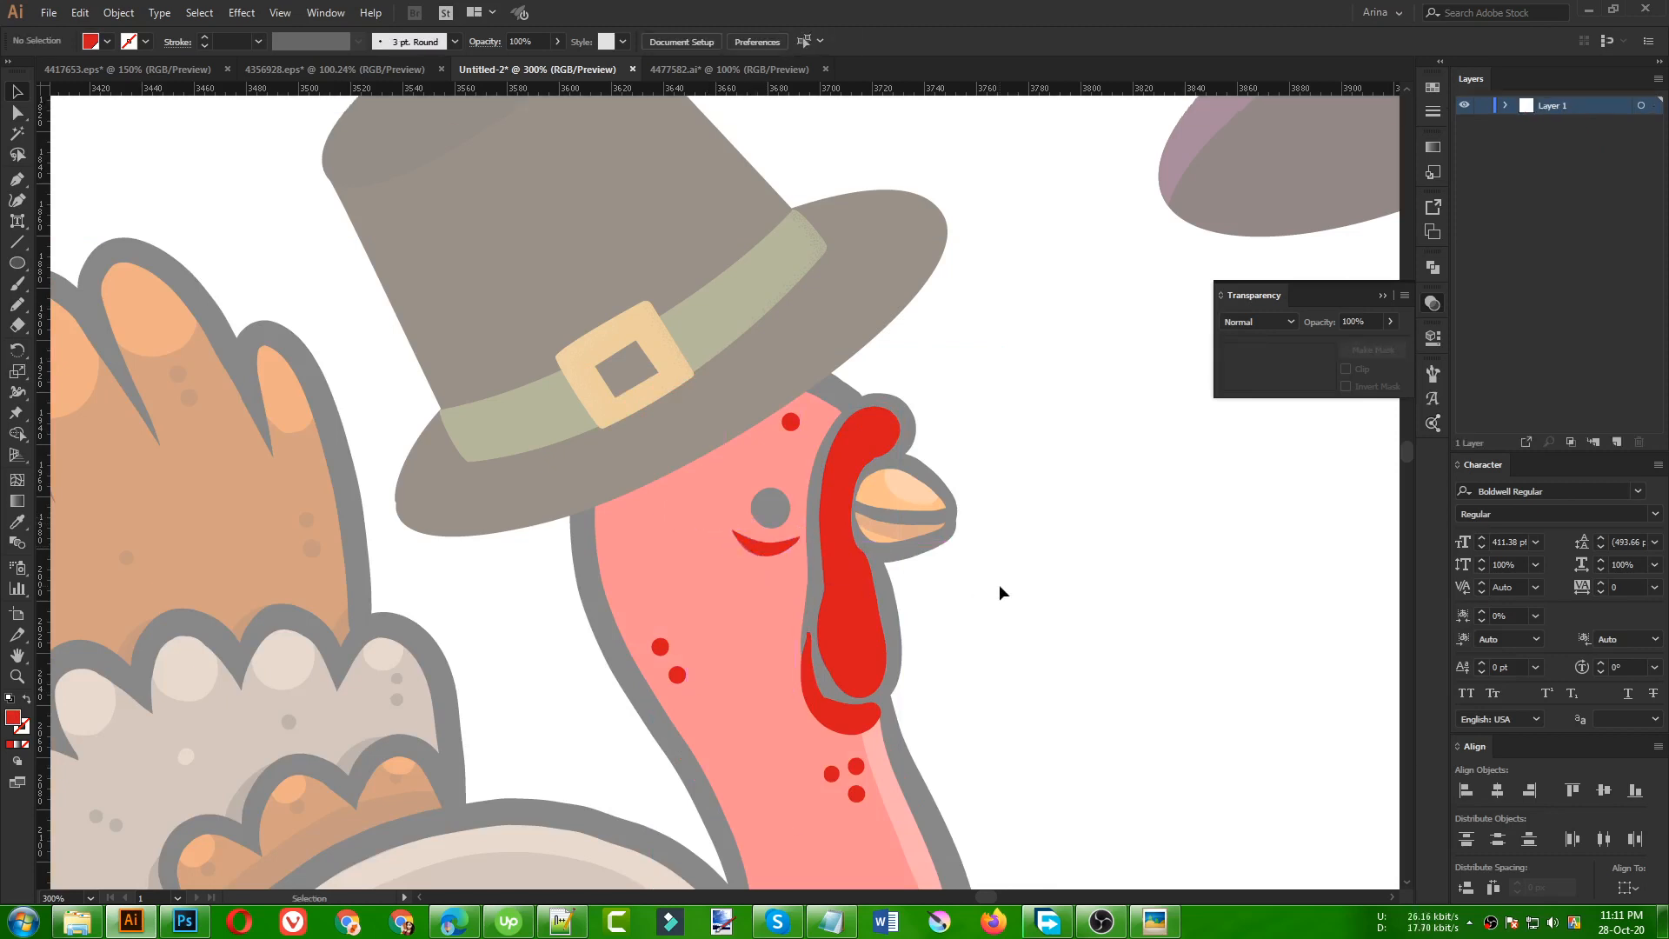
- Lower the brown buckled hat slightly onto the red-necked turkey's head
drag(784, 353, 795, 396)
scroll(574, 328, down, 3)
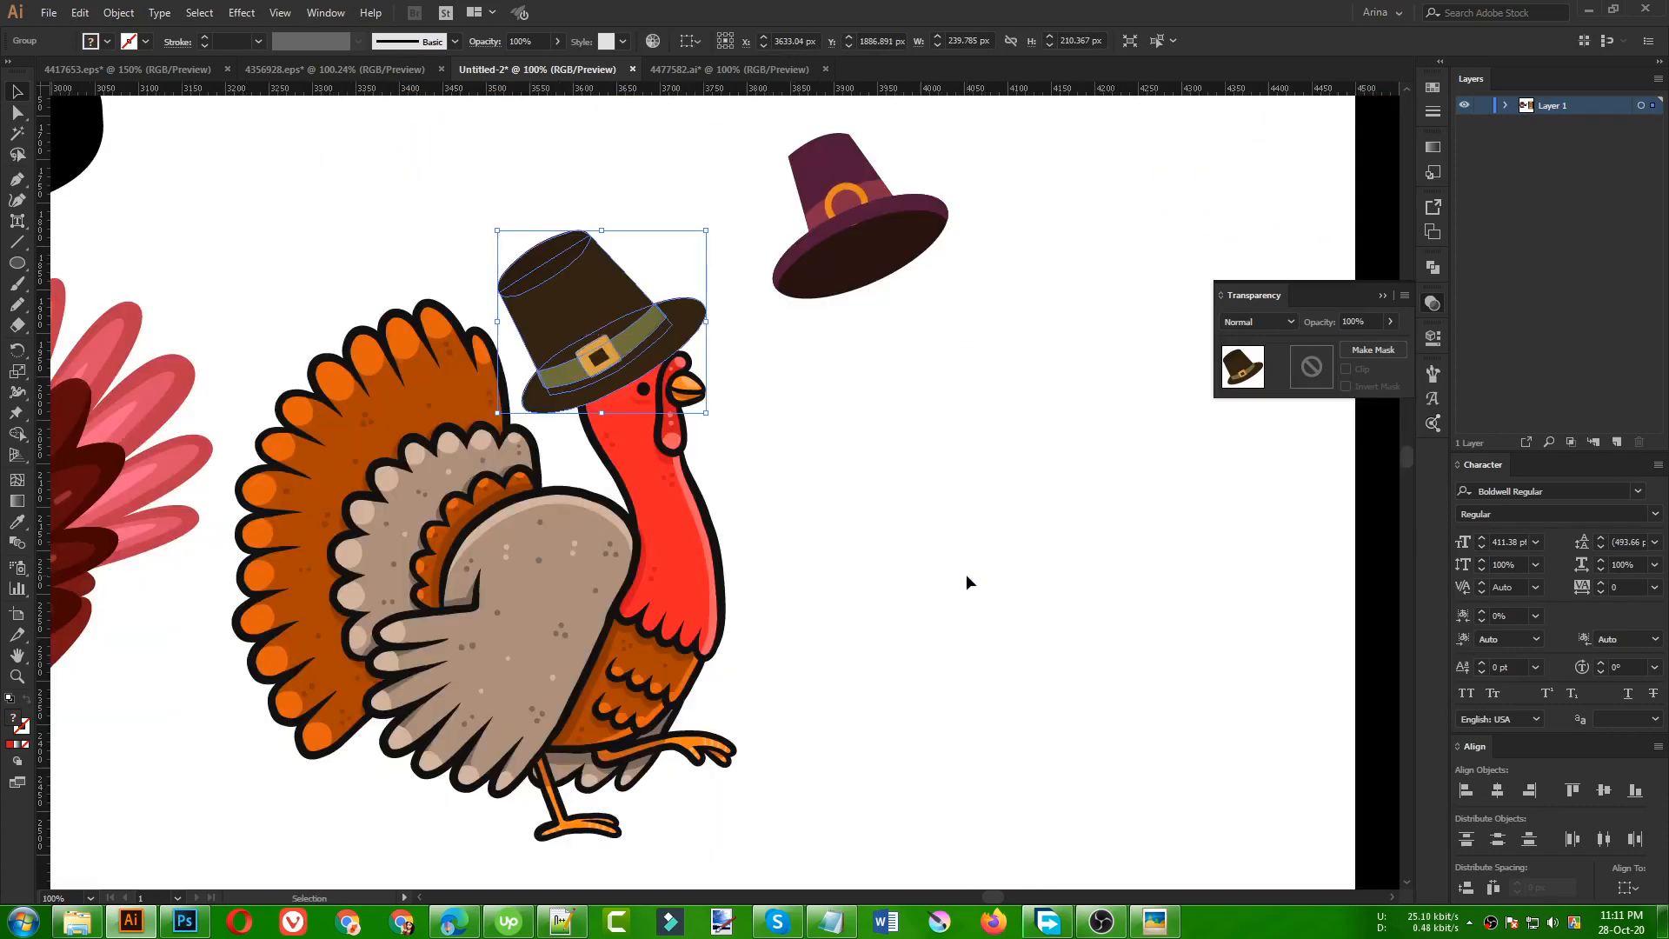
click(967, 580)
scroll(770, 448, down, 2)
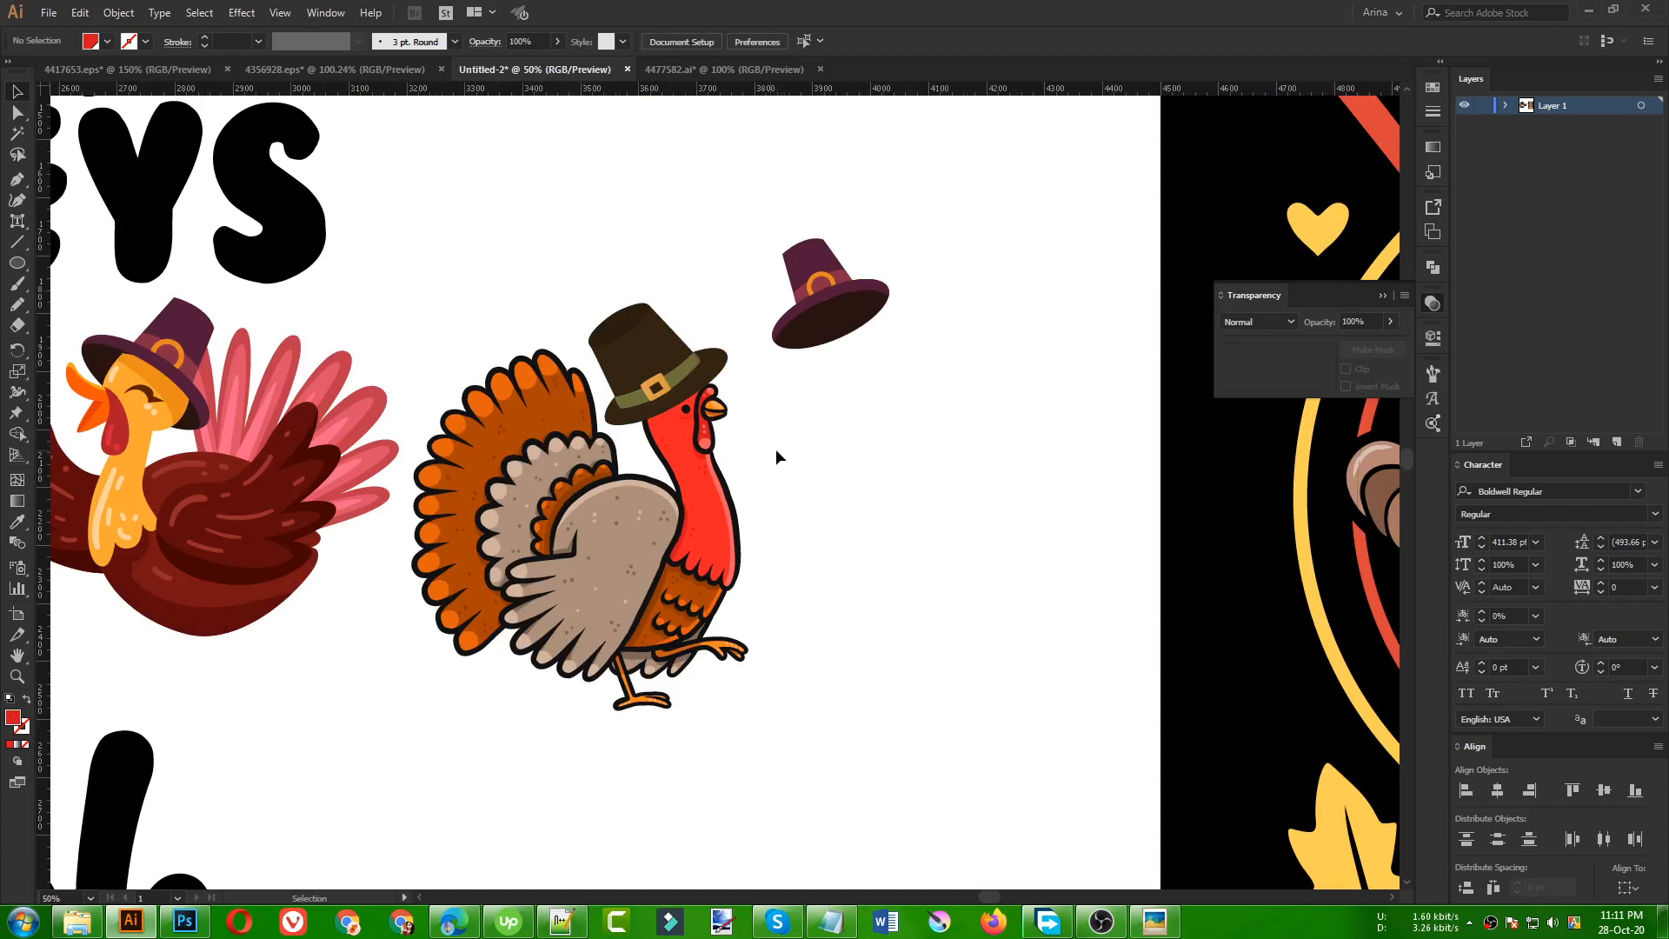
scroll(886, 396, down, 2)
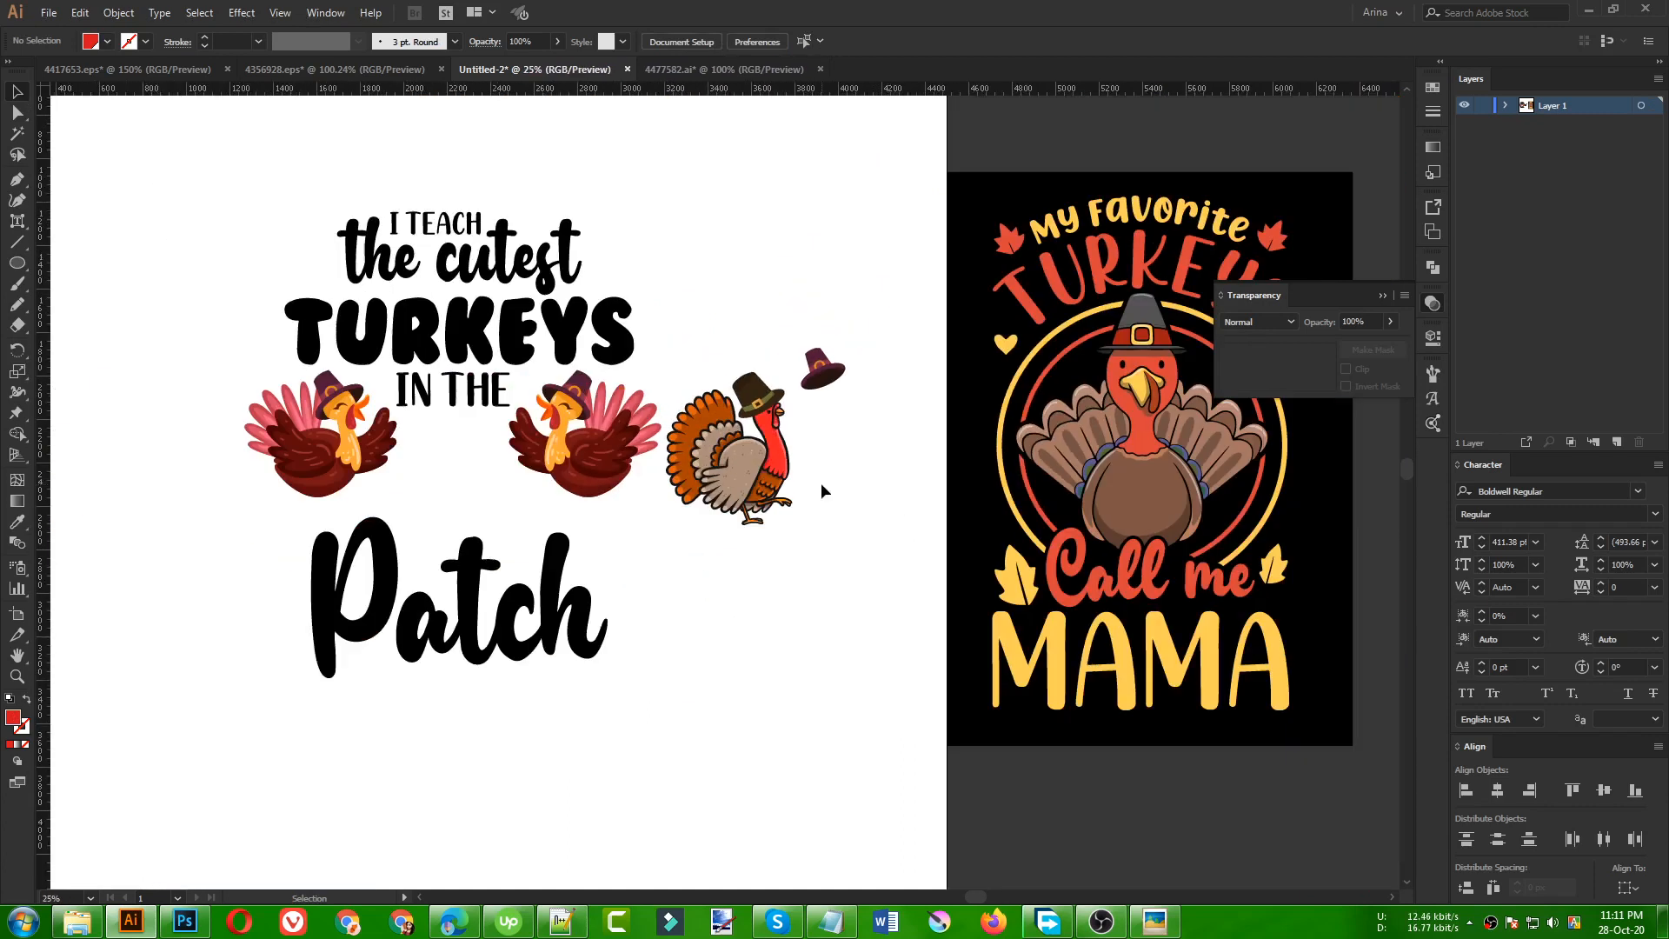
- Delete the brown and purple hats along with the red-necked turkey from the design
drag(748, 396, 821, 373)
key(Delete)
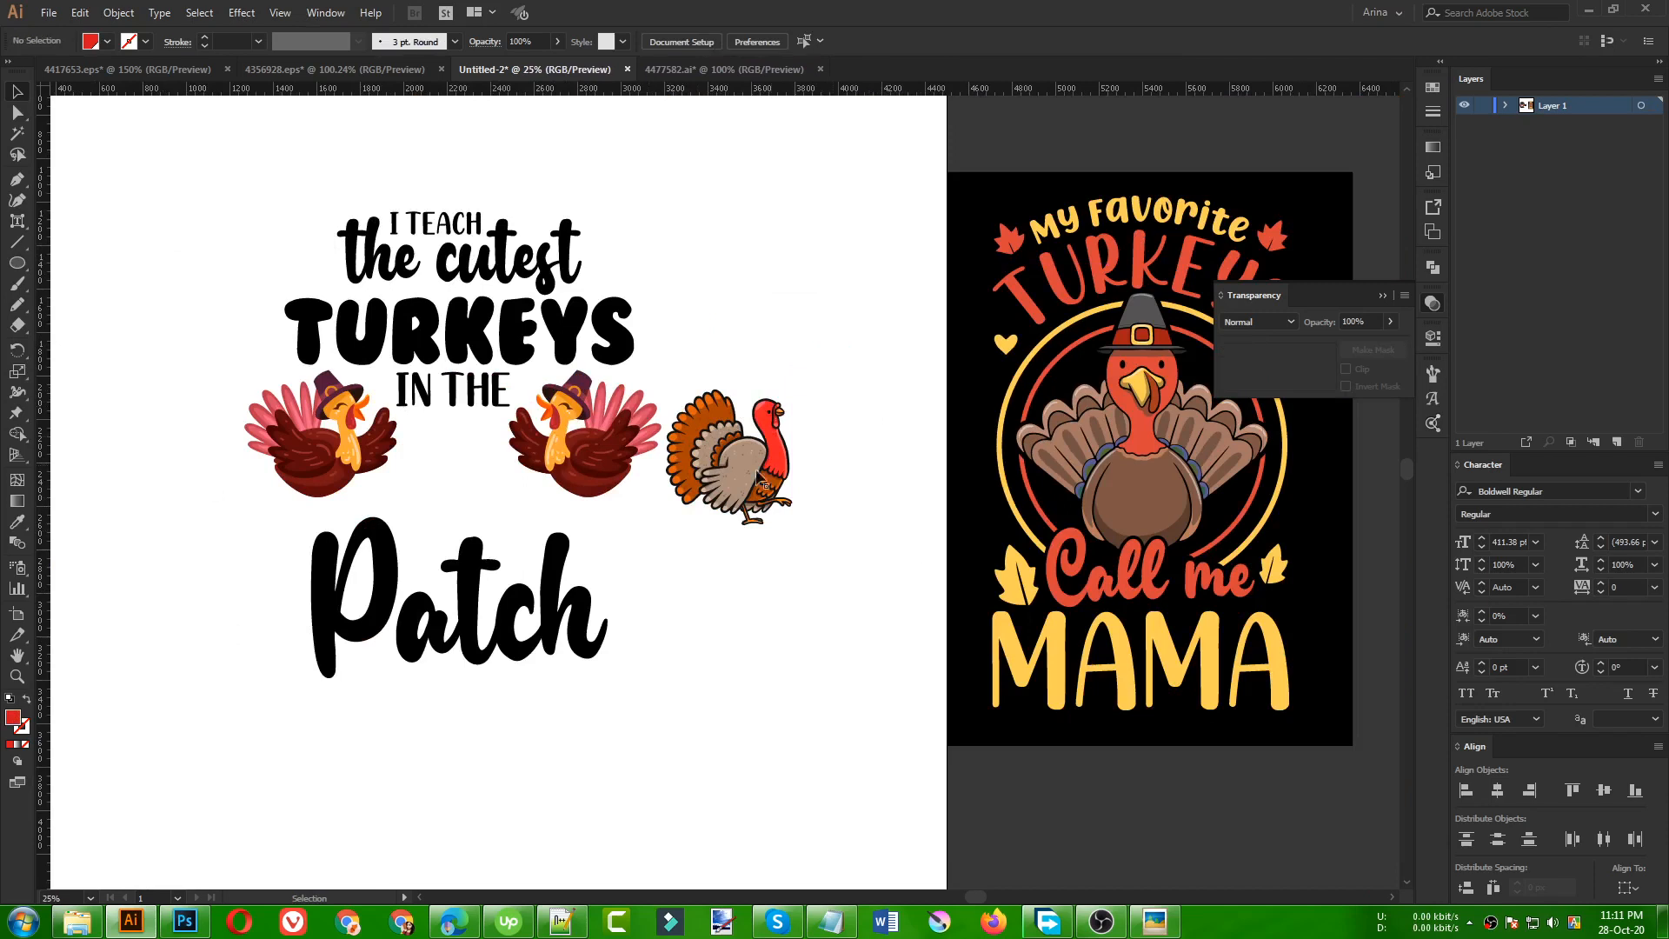
click(748, 474)
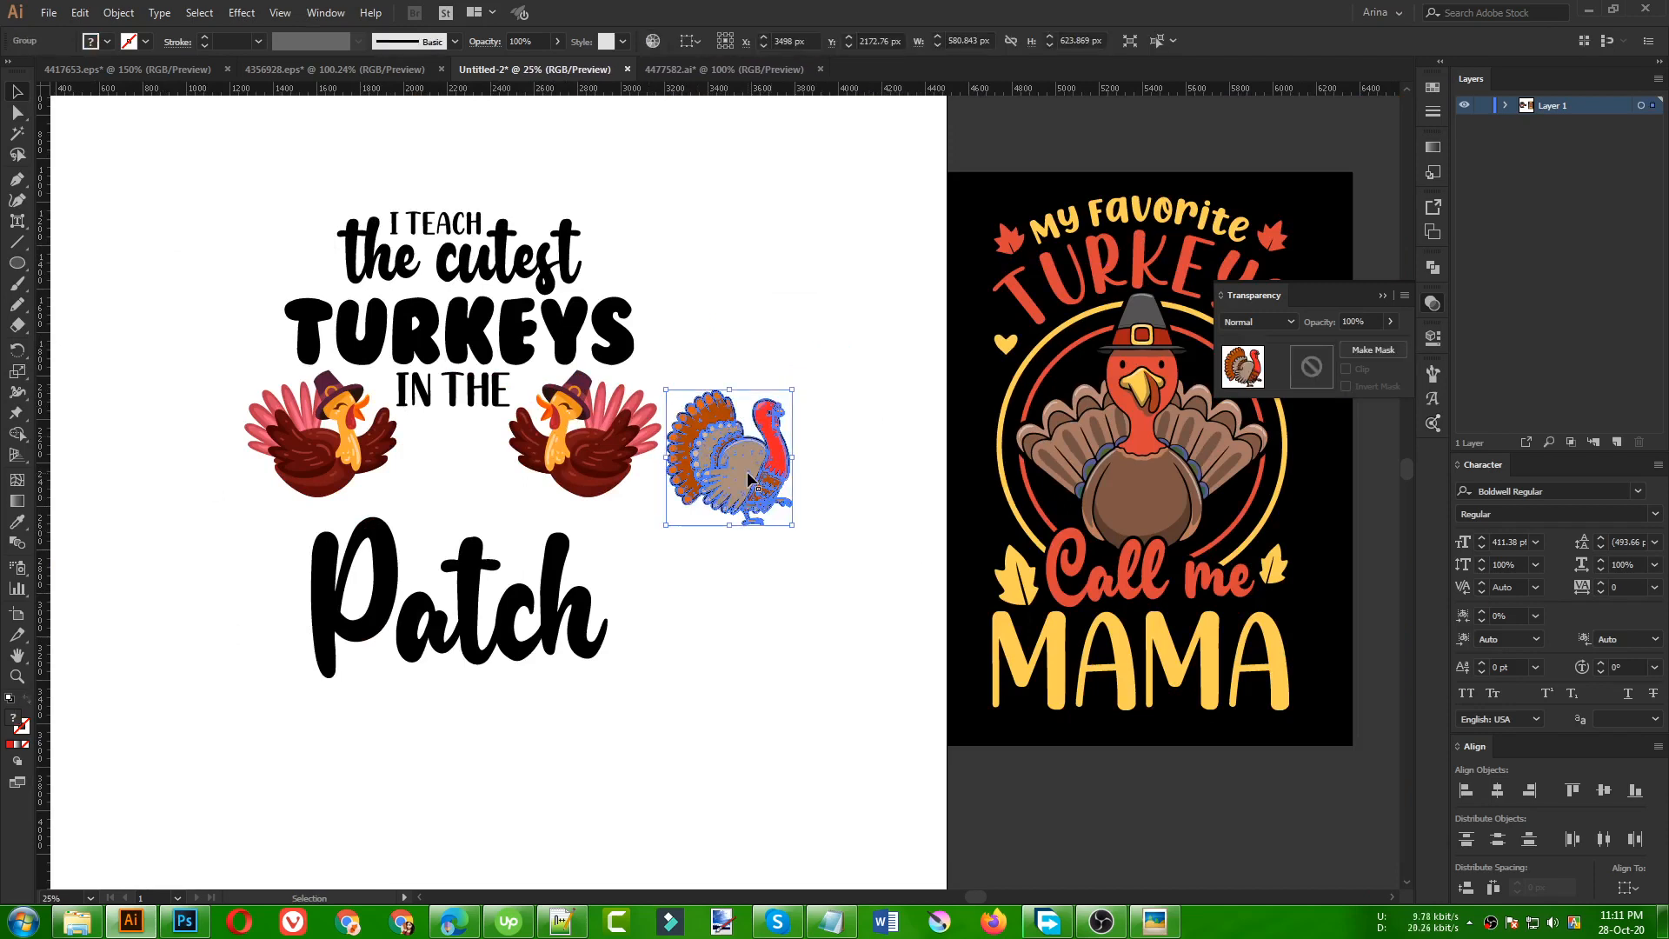
drag(747, 474, 469, 497)
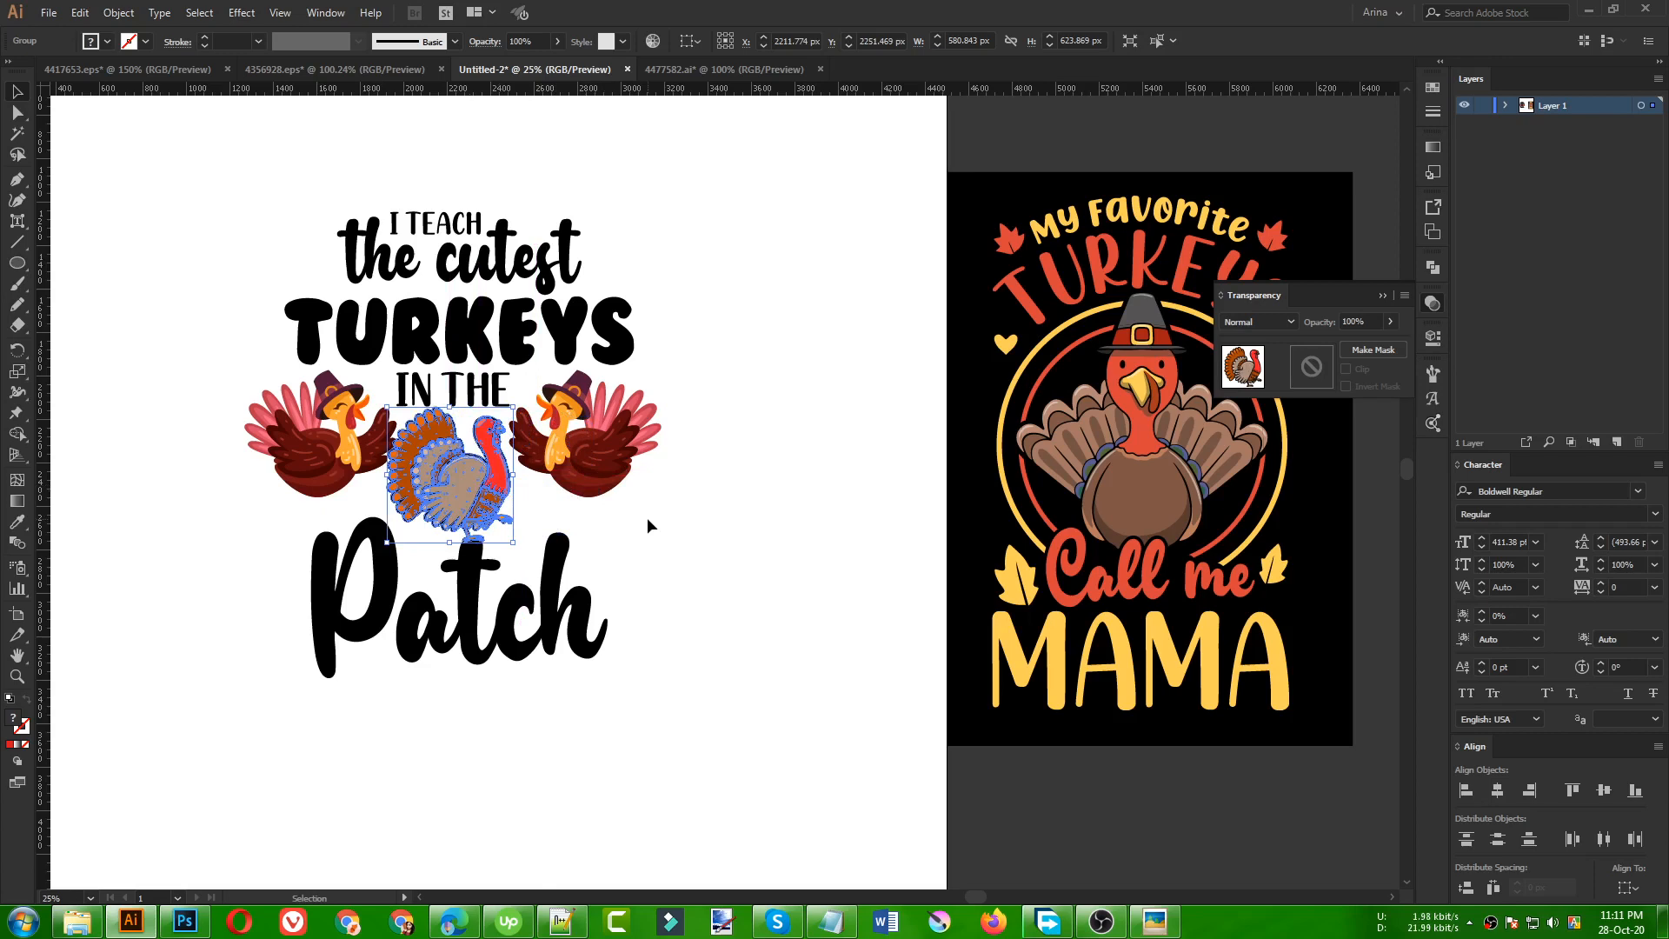
key(Delete)
- Copy the front-facing pilgrim turkey from 4417653.eps, paste it into Untitled-2 and place it beside the word "Patch"
click(152, 67)
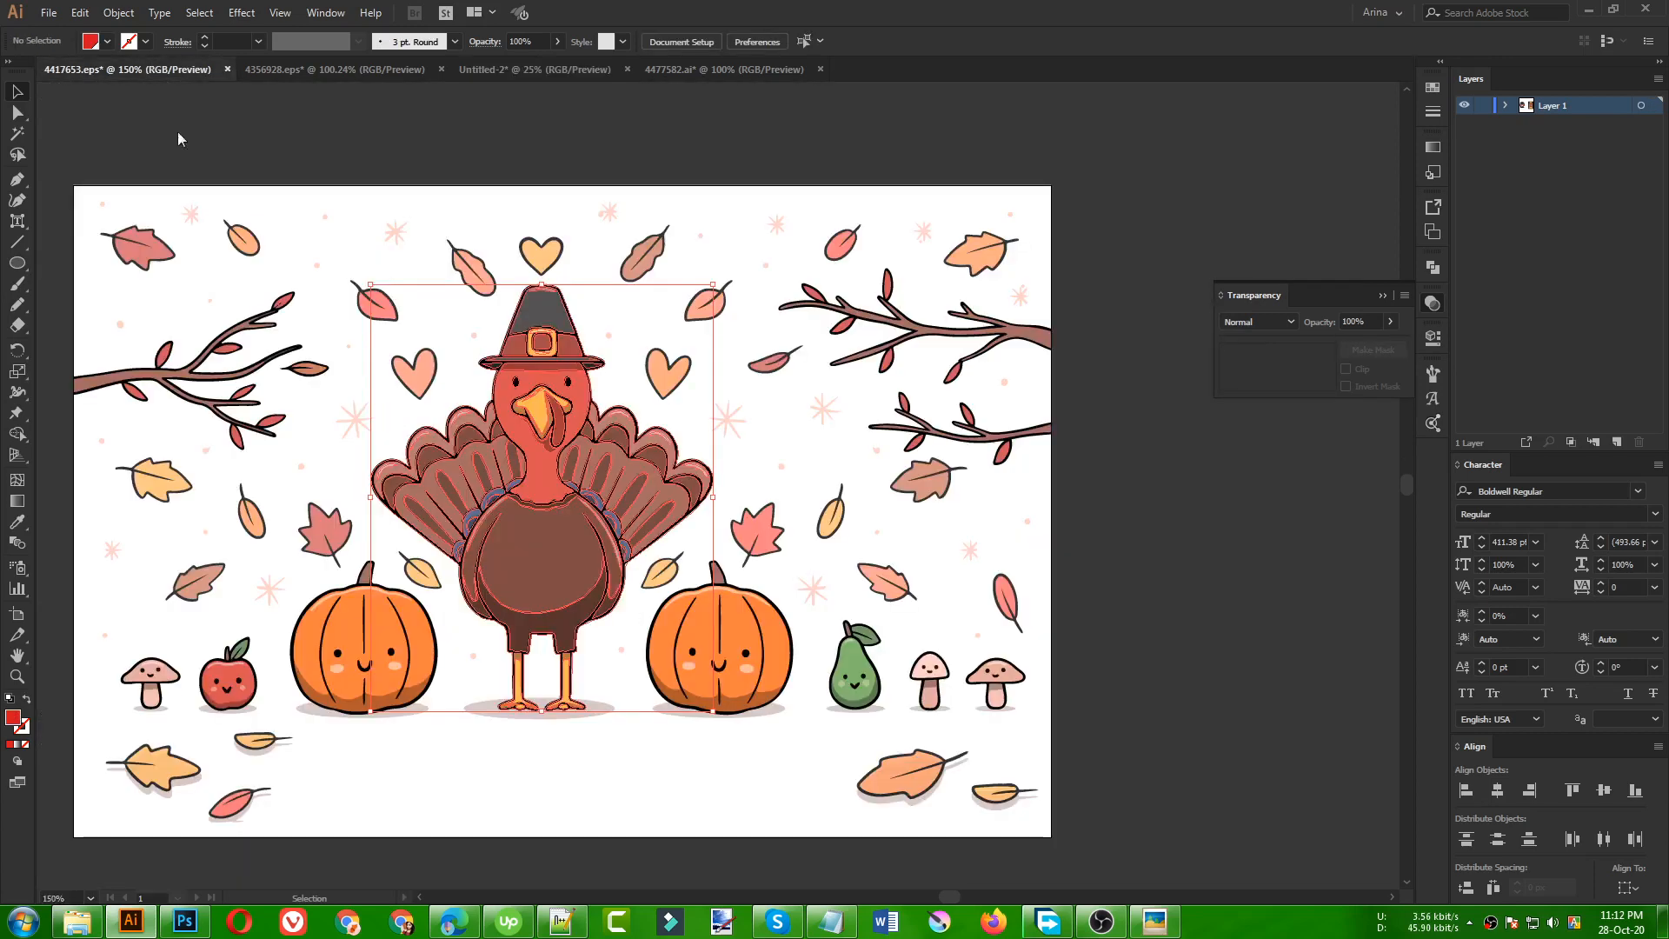
click(678, 74)
click(496, 75)
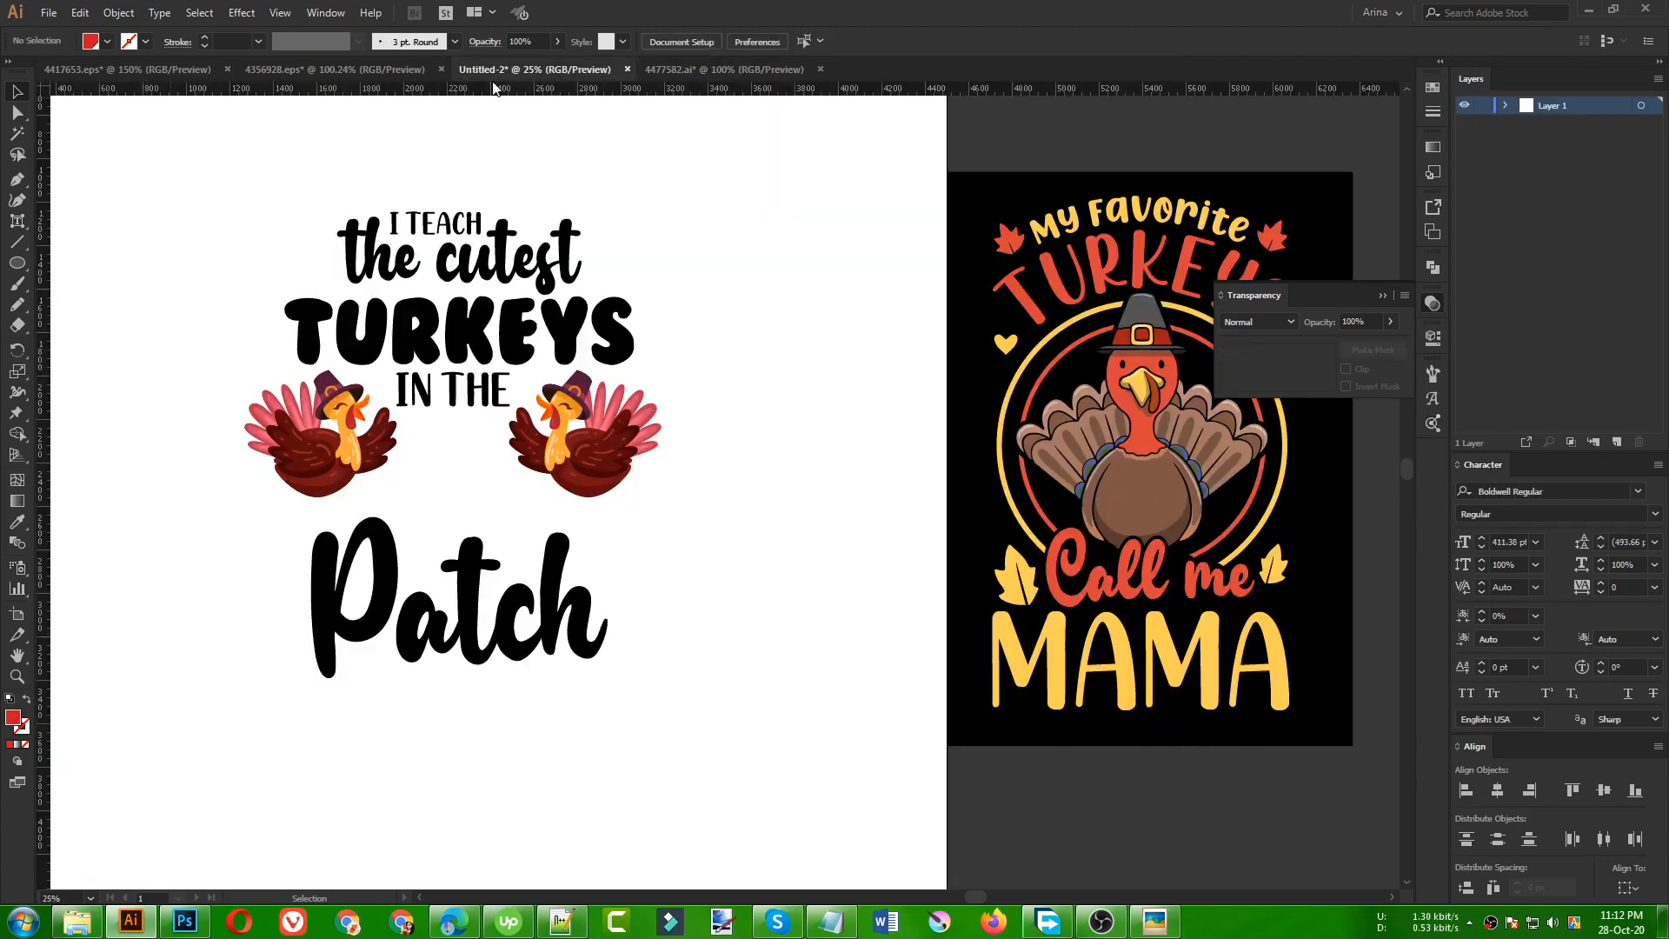
key(ctrl+v)
drag(727, 532, 753, 587)
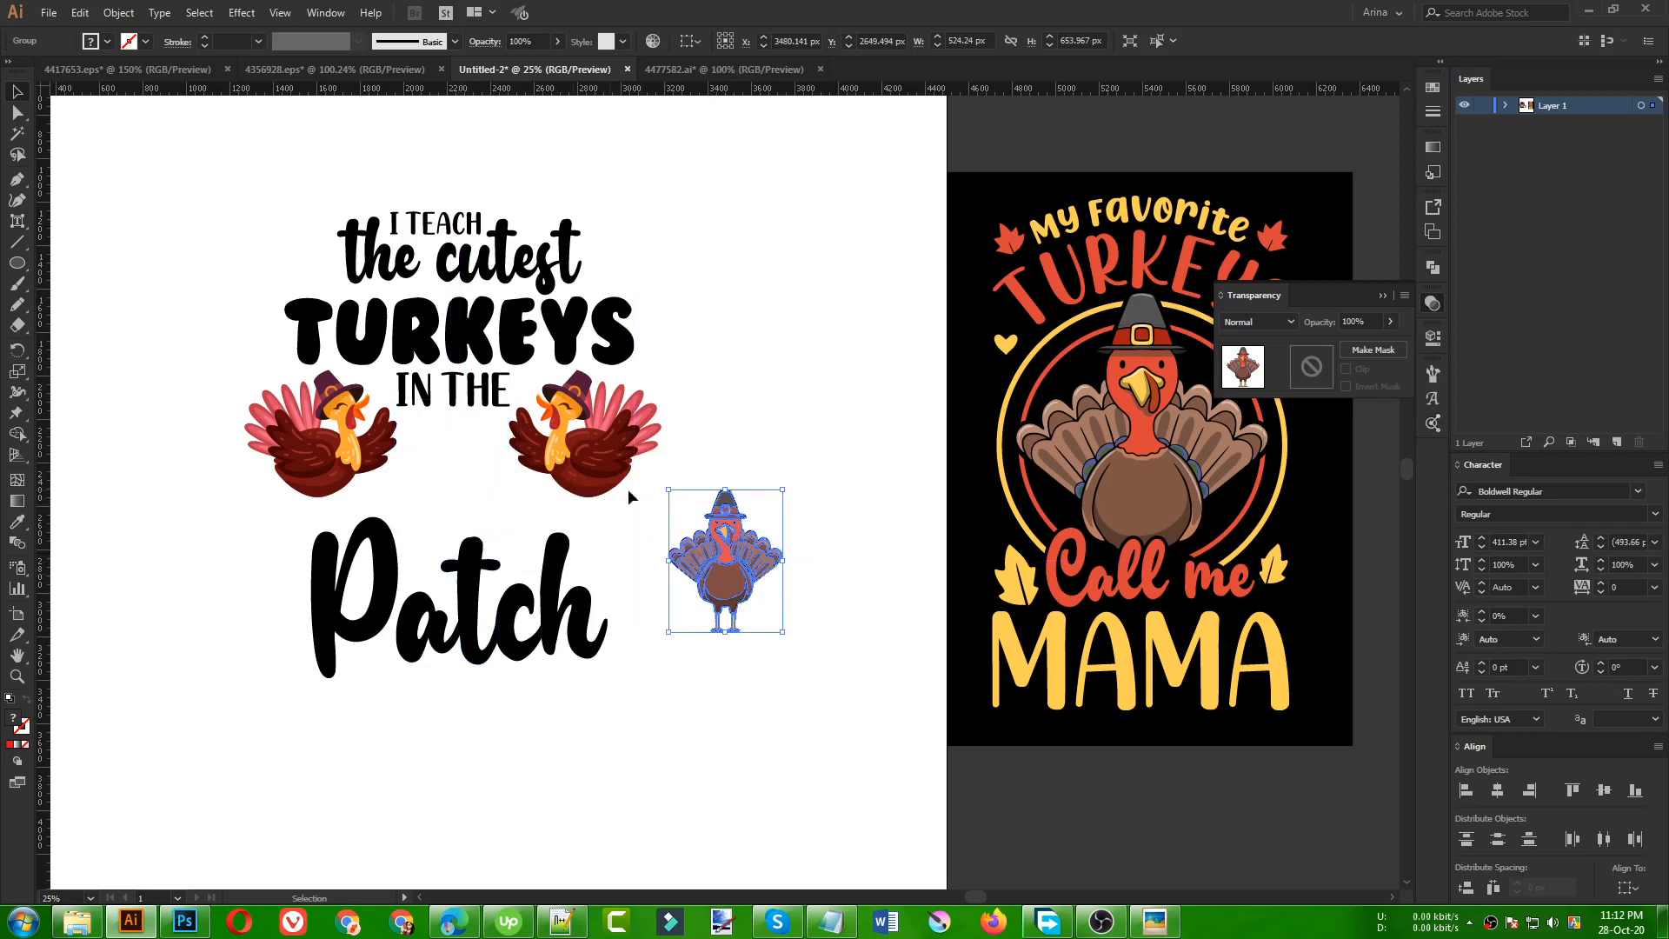
- Add an opacity mask to the front-facing turkey with Clip disabled so its artwork stays visible
scroll(758, 568, up, 6)
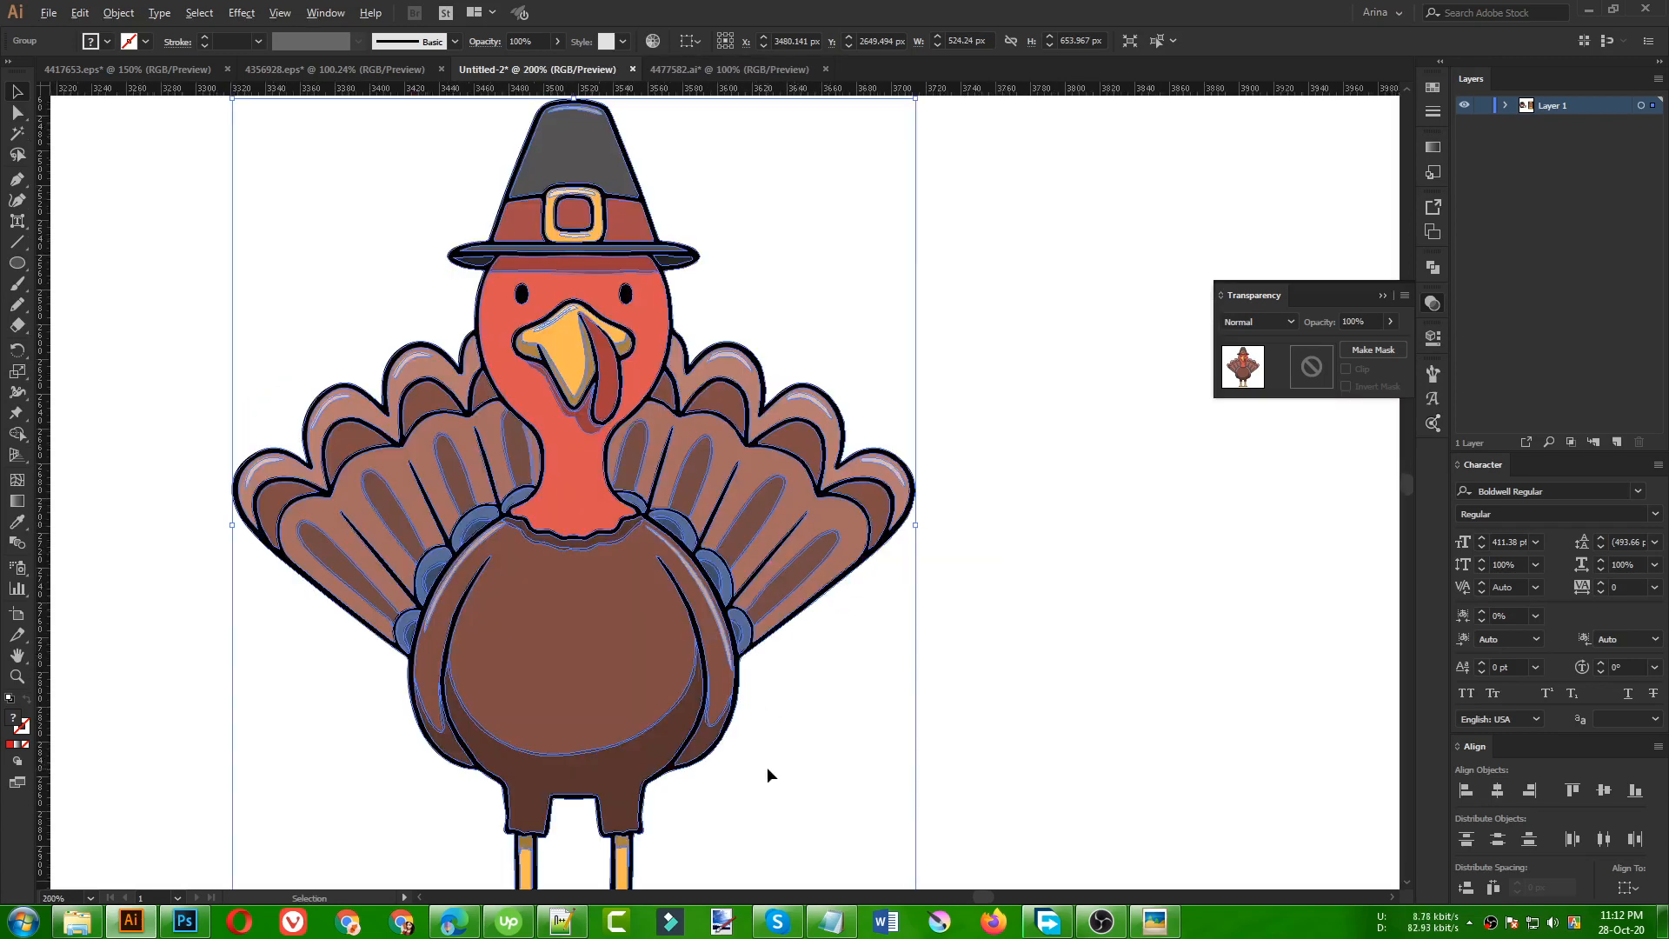
scroll(757, 739, down, 3)
click(734, 692)
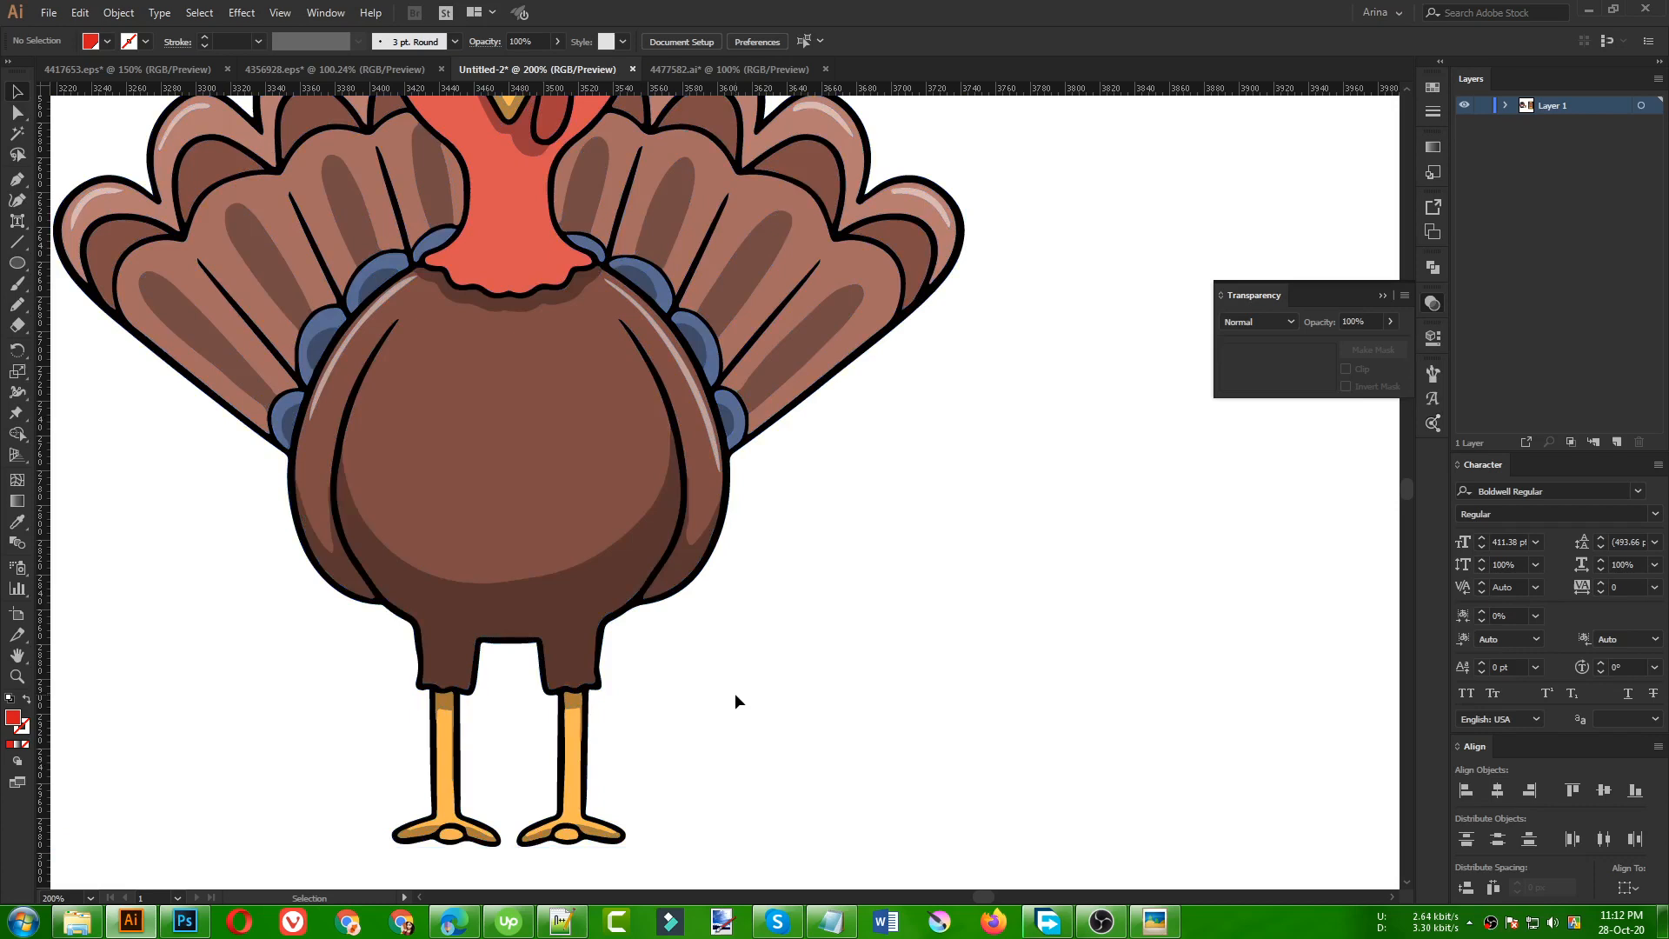
click(348, 581)
click(1309, 376)
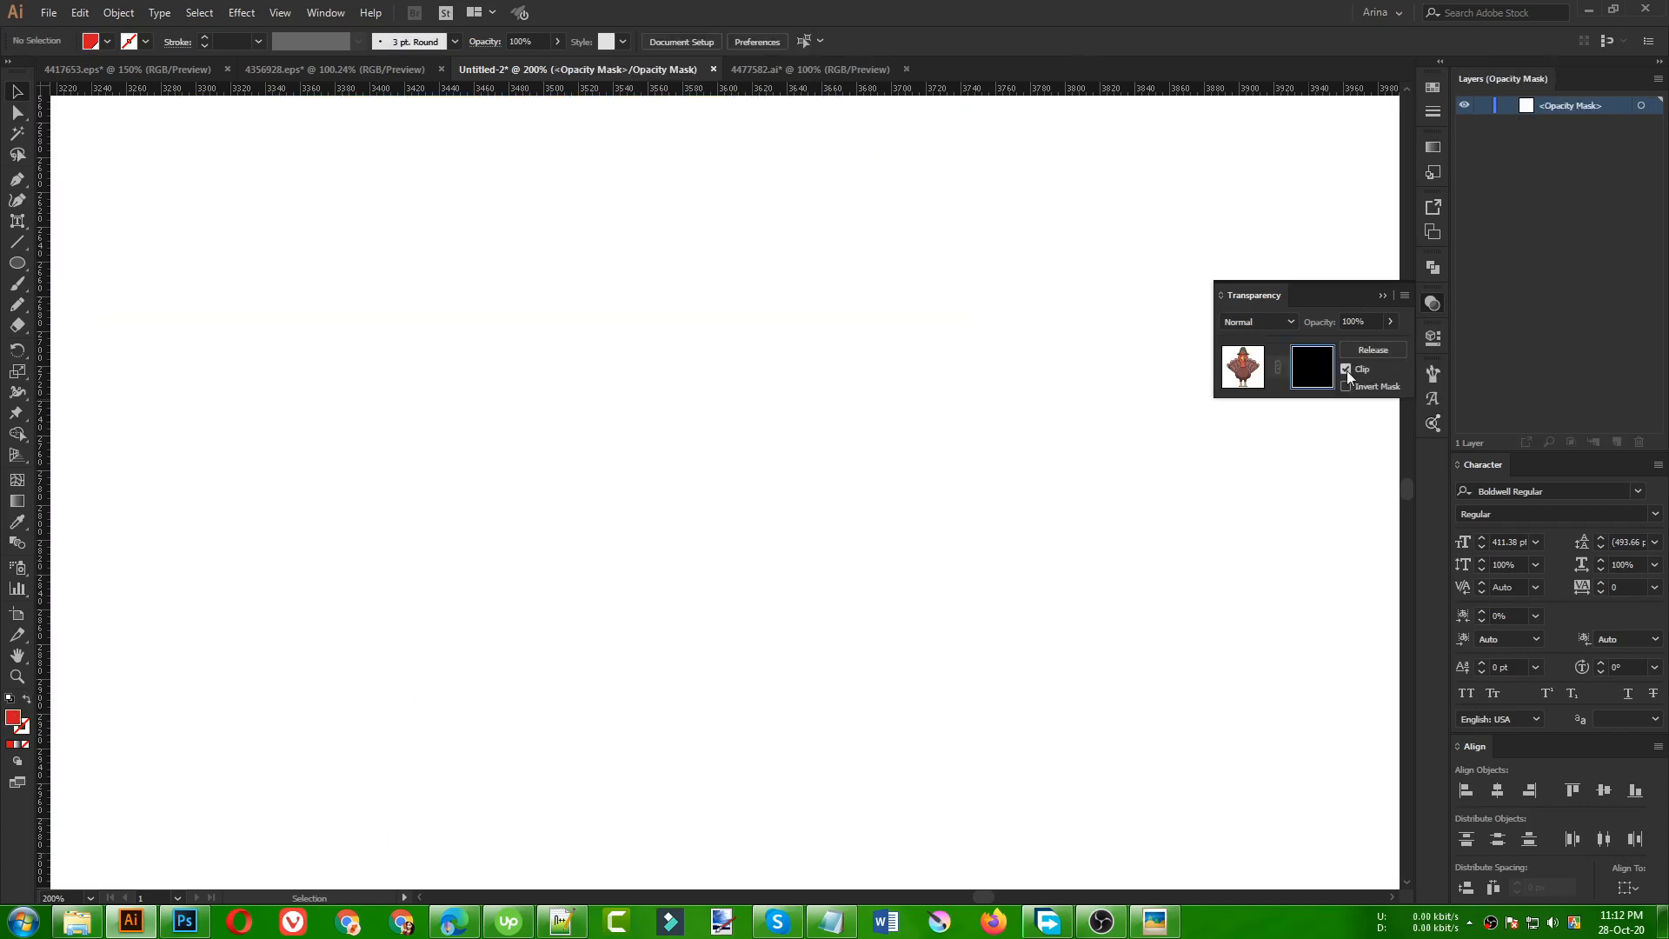
click(1345, 369)
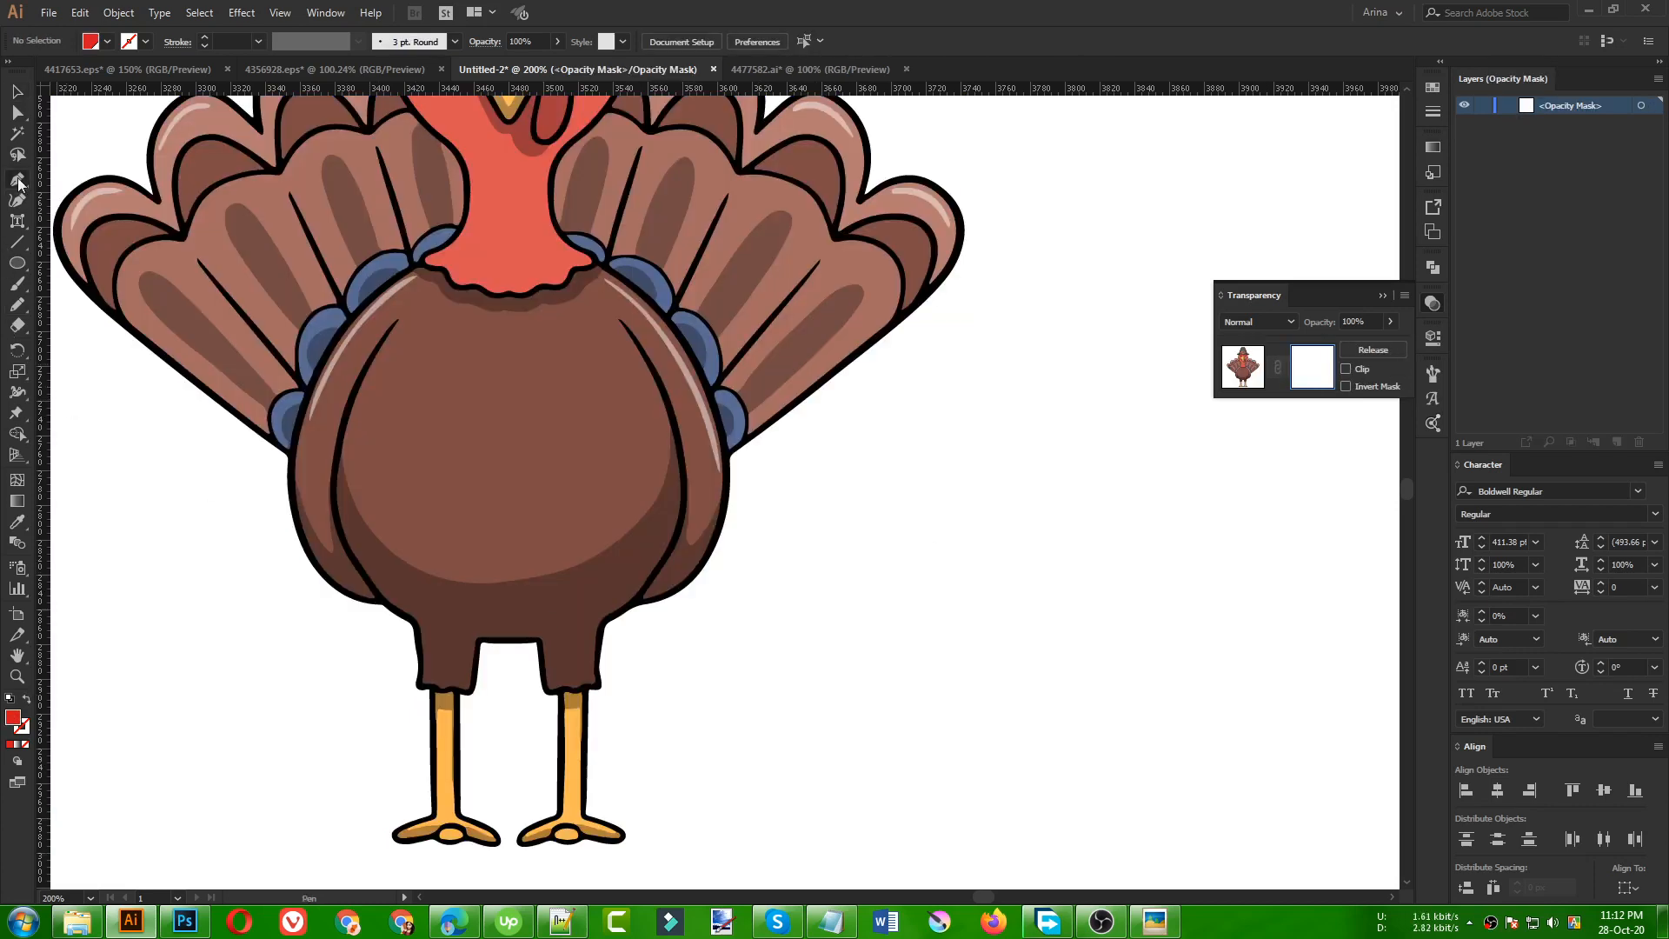
- In the mask, draw a closed Pen shape around both legs, curving its upper edge along the underside of the belly
click(396, 616)
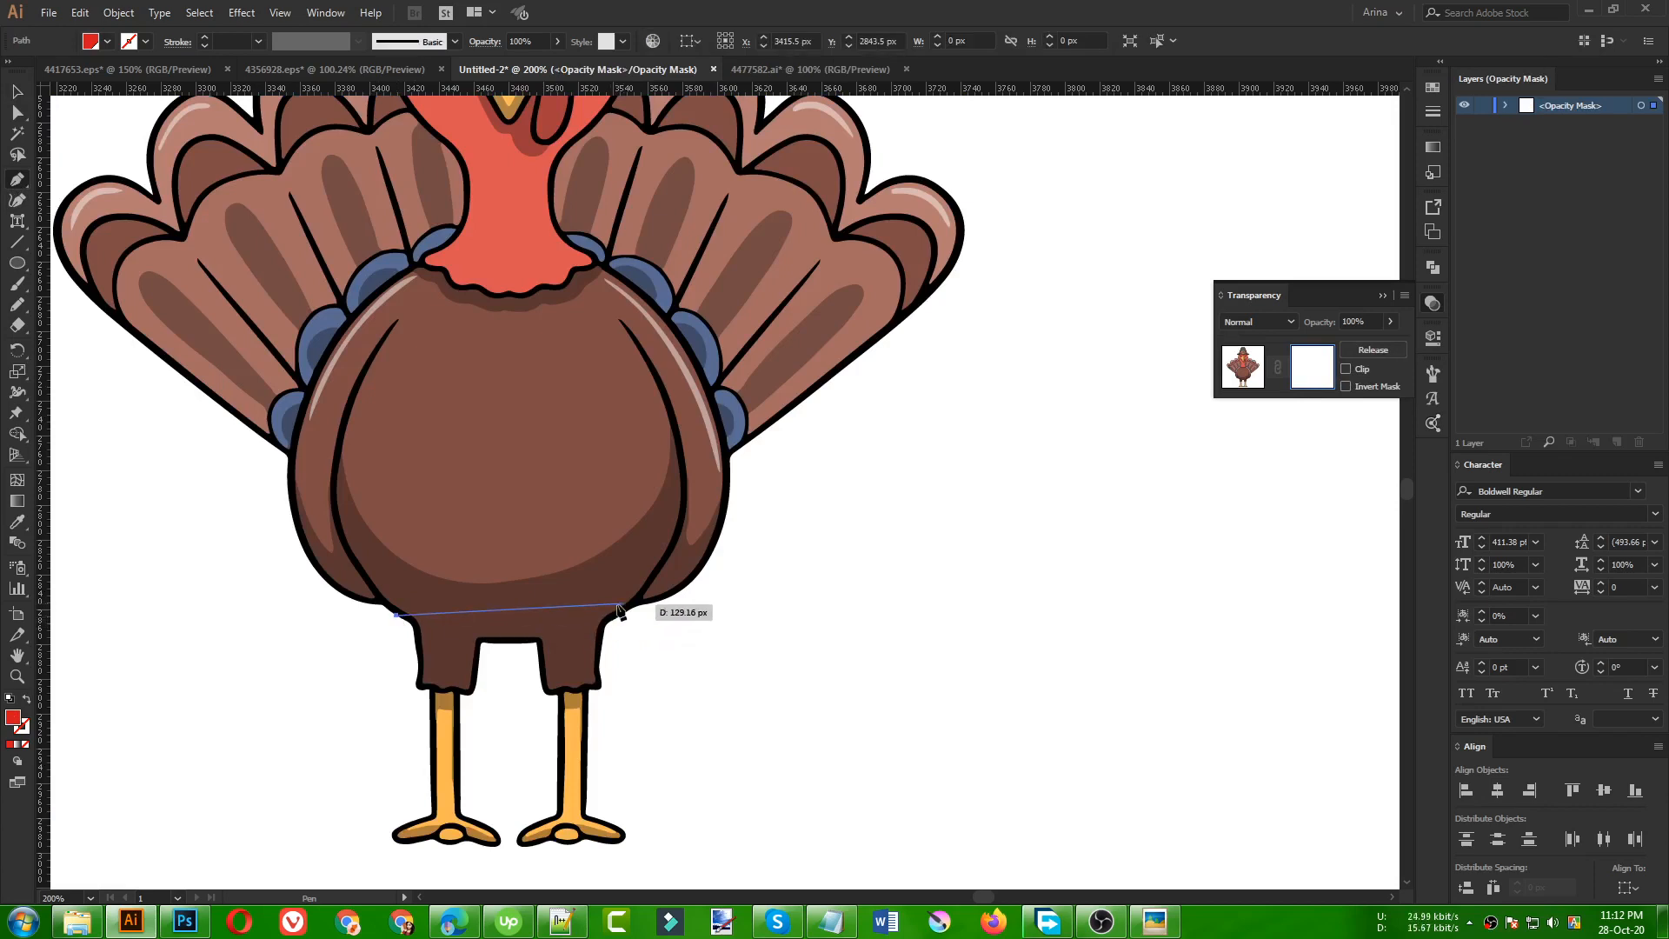
drag(661, 601, 732, 563)
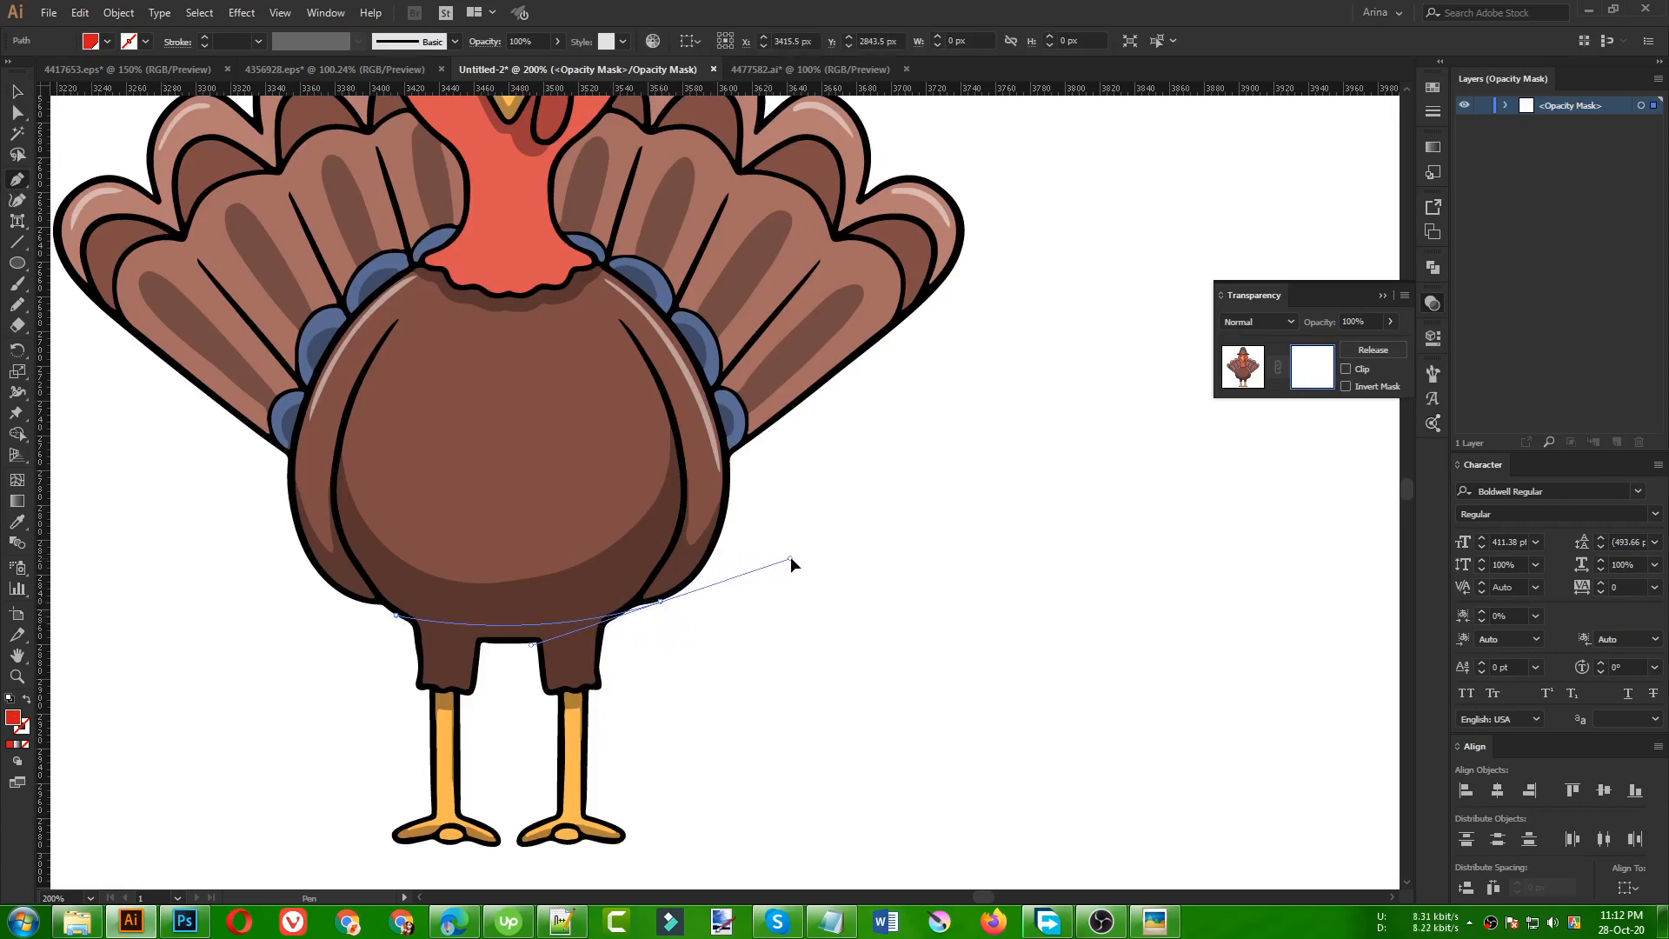
drag(790, 556, 790, 557)
key(ctrl+z)
scroll(488, 641, up, 2)
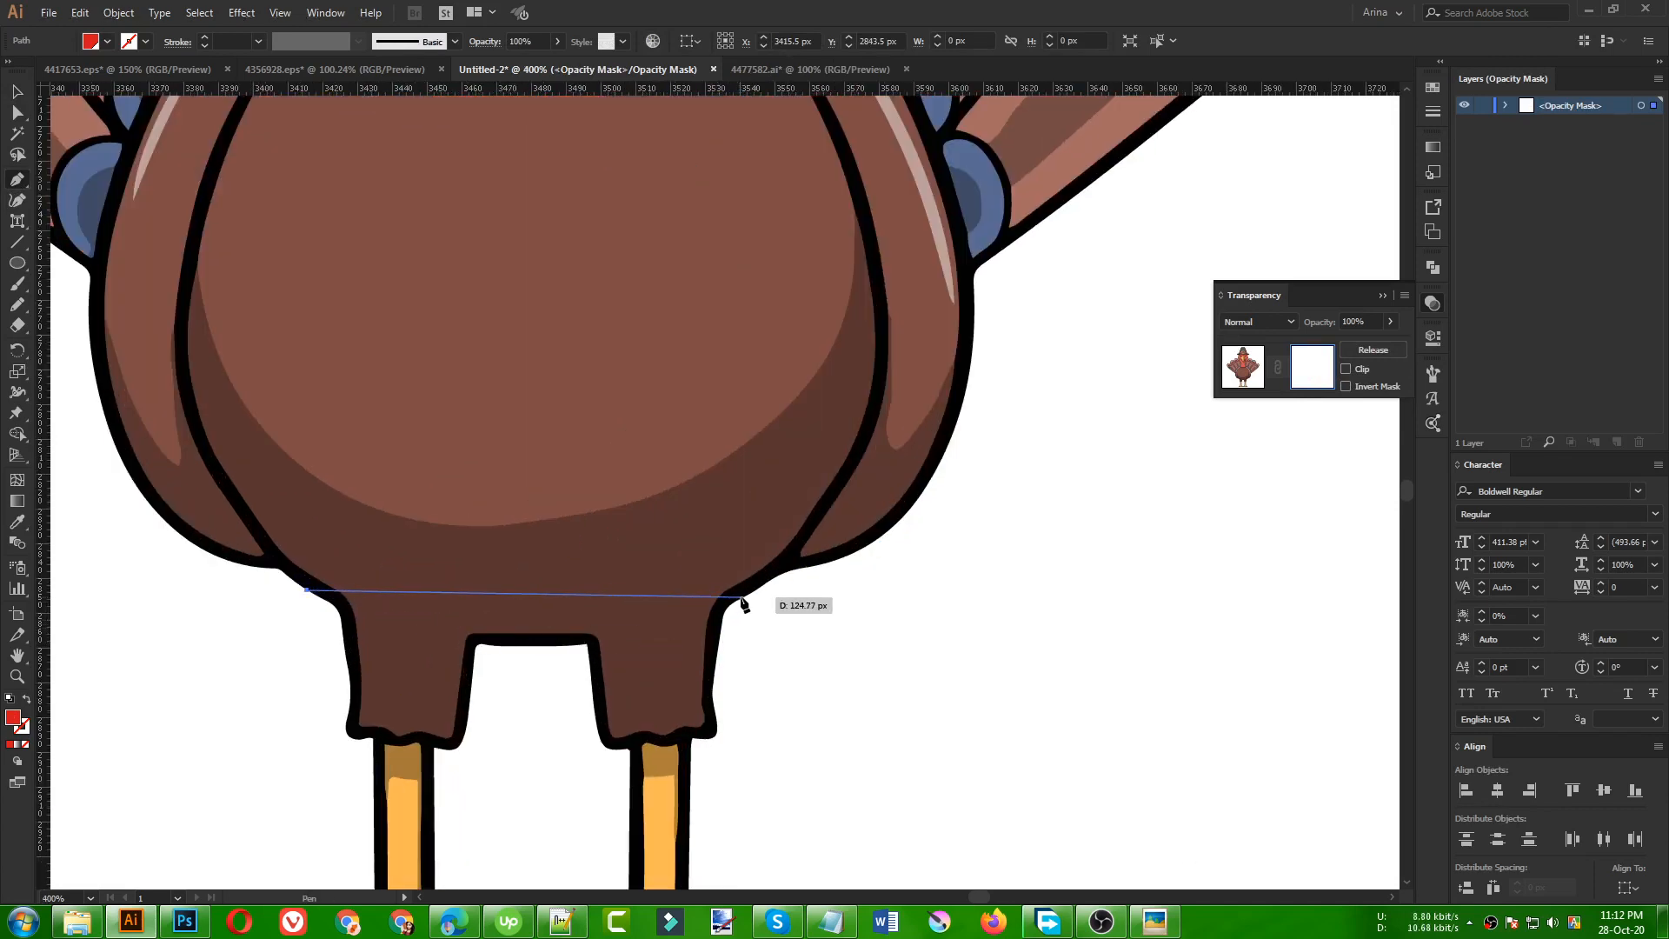
drag(745, 596, 987, 535)
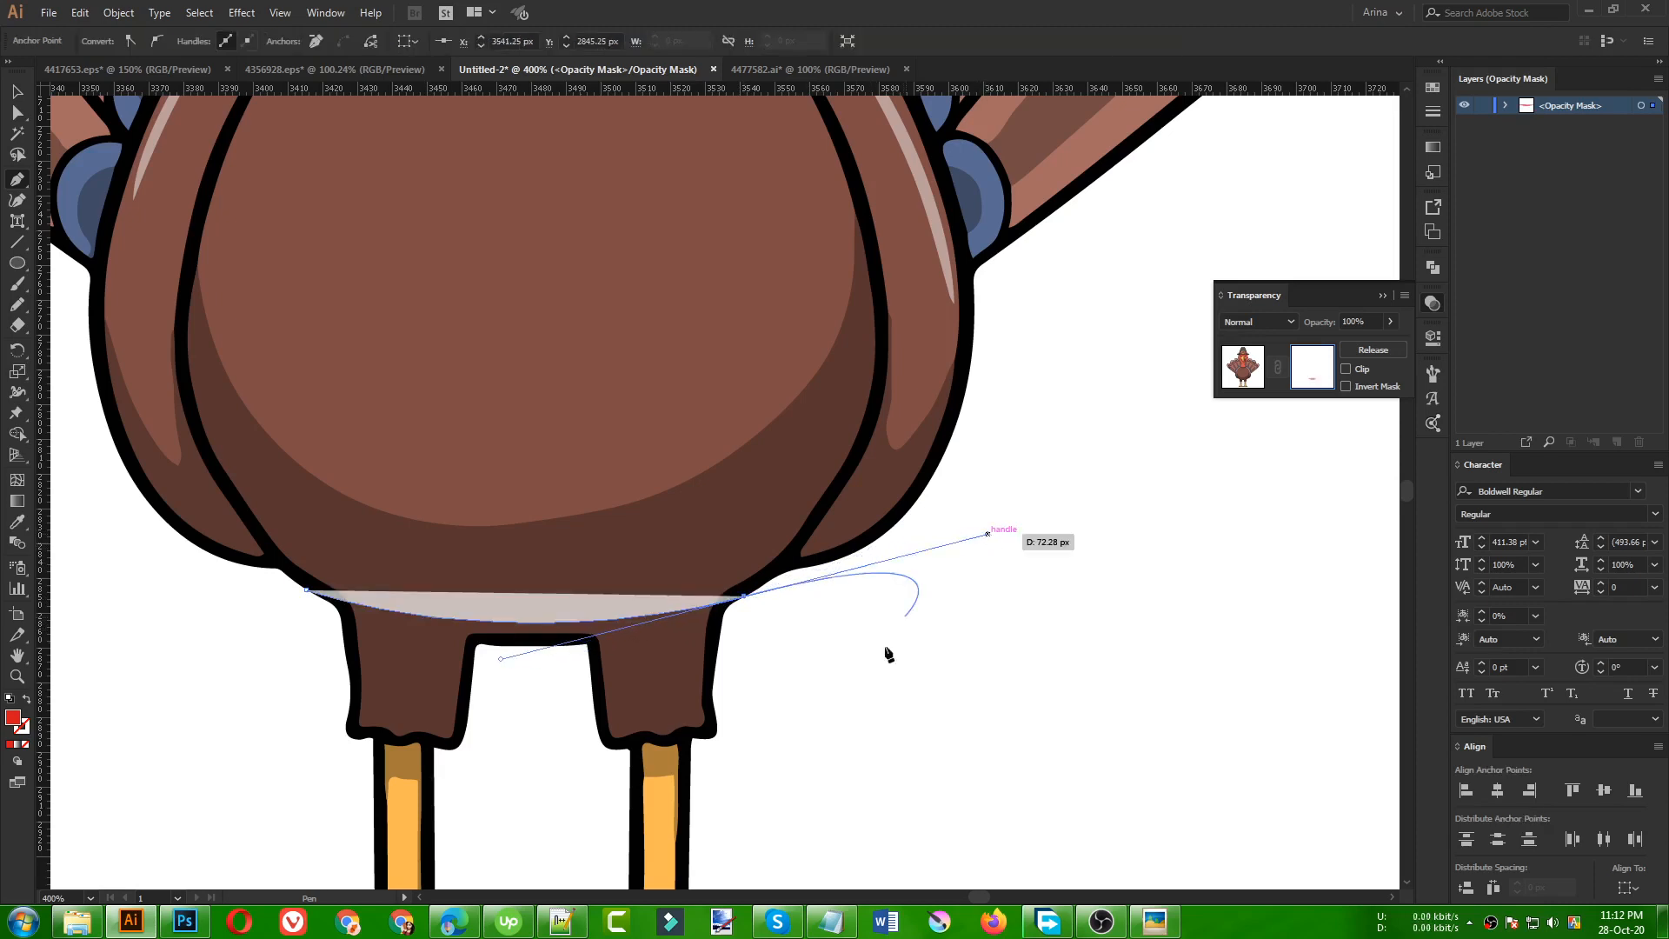
scroll(886, 643, down, 3)
scroll(891, 588, down, 2)
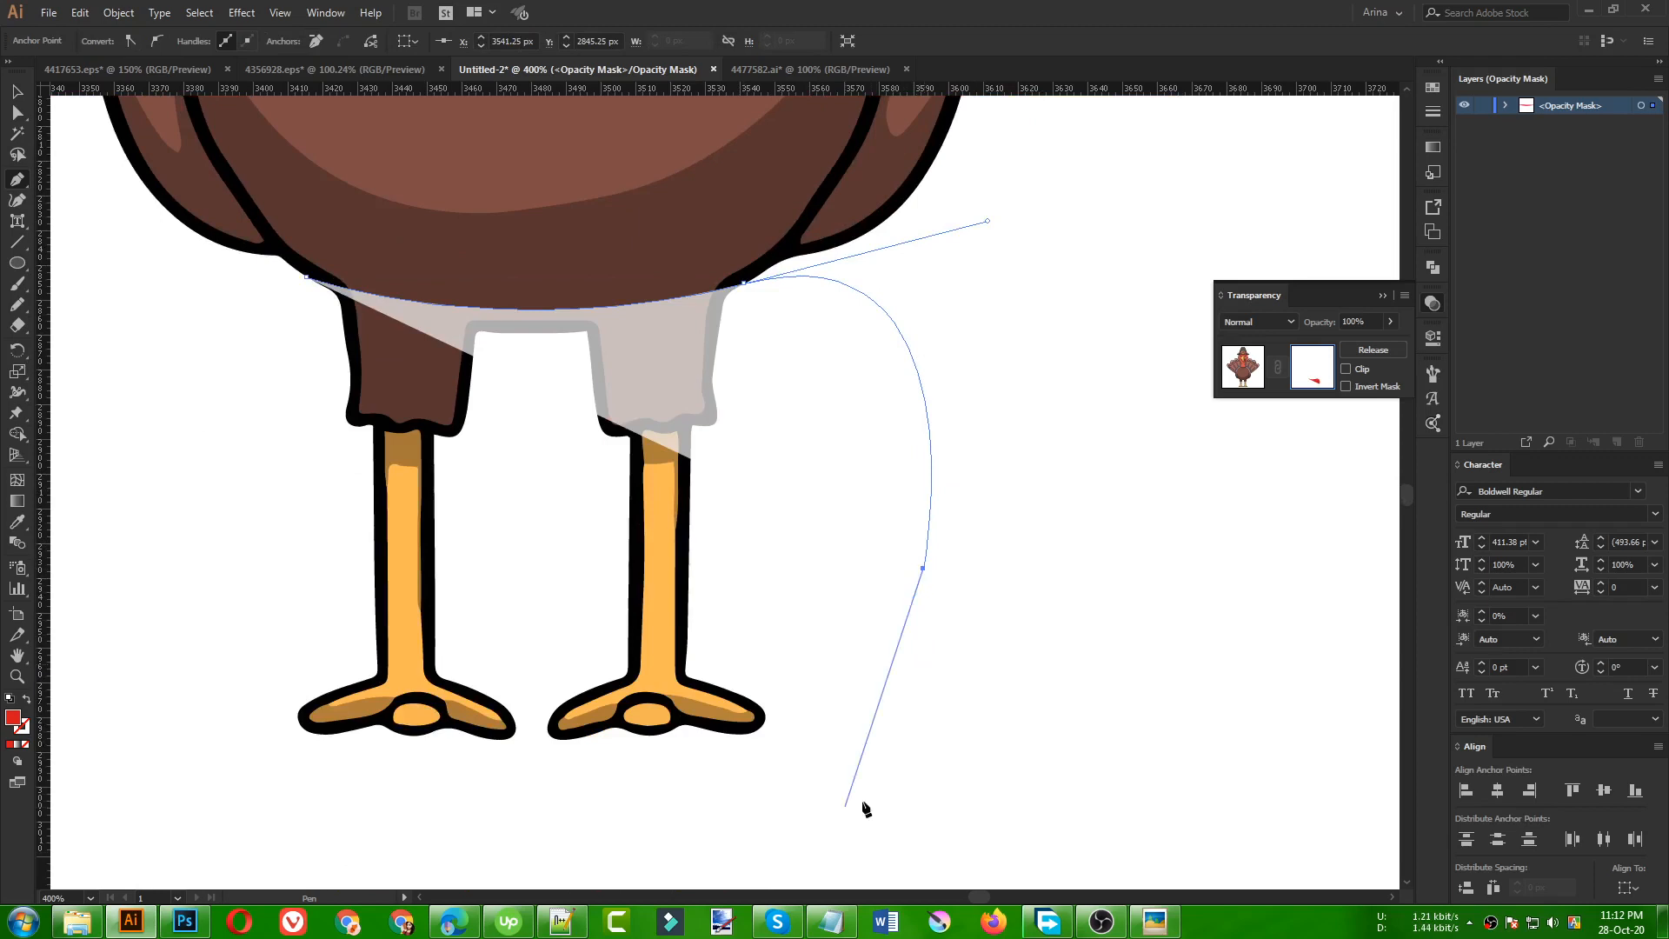
drag(687, 855, 418, 822)
click(163, 745)
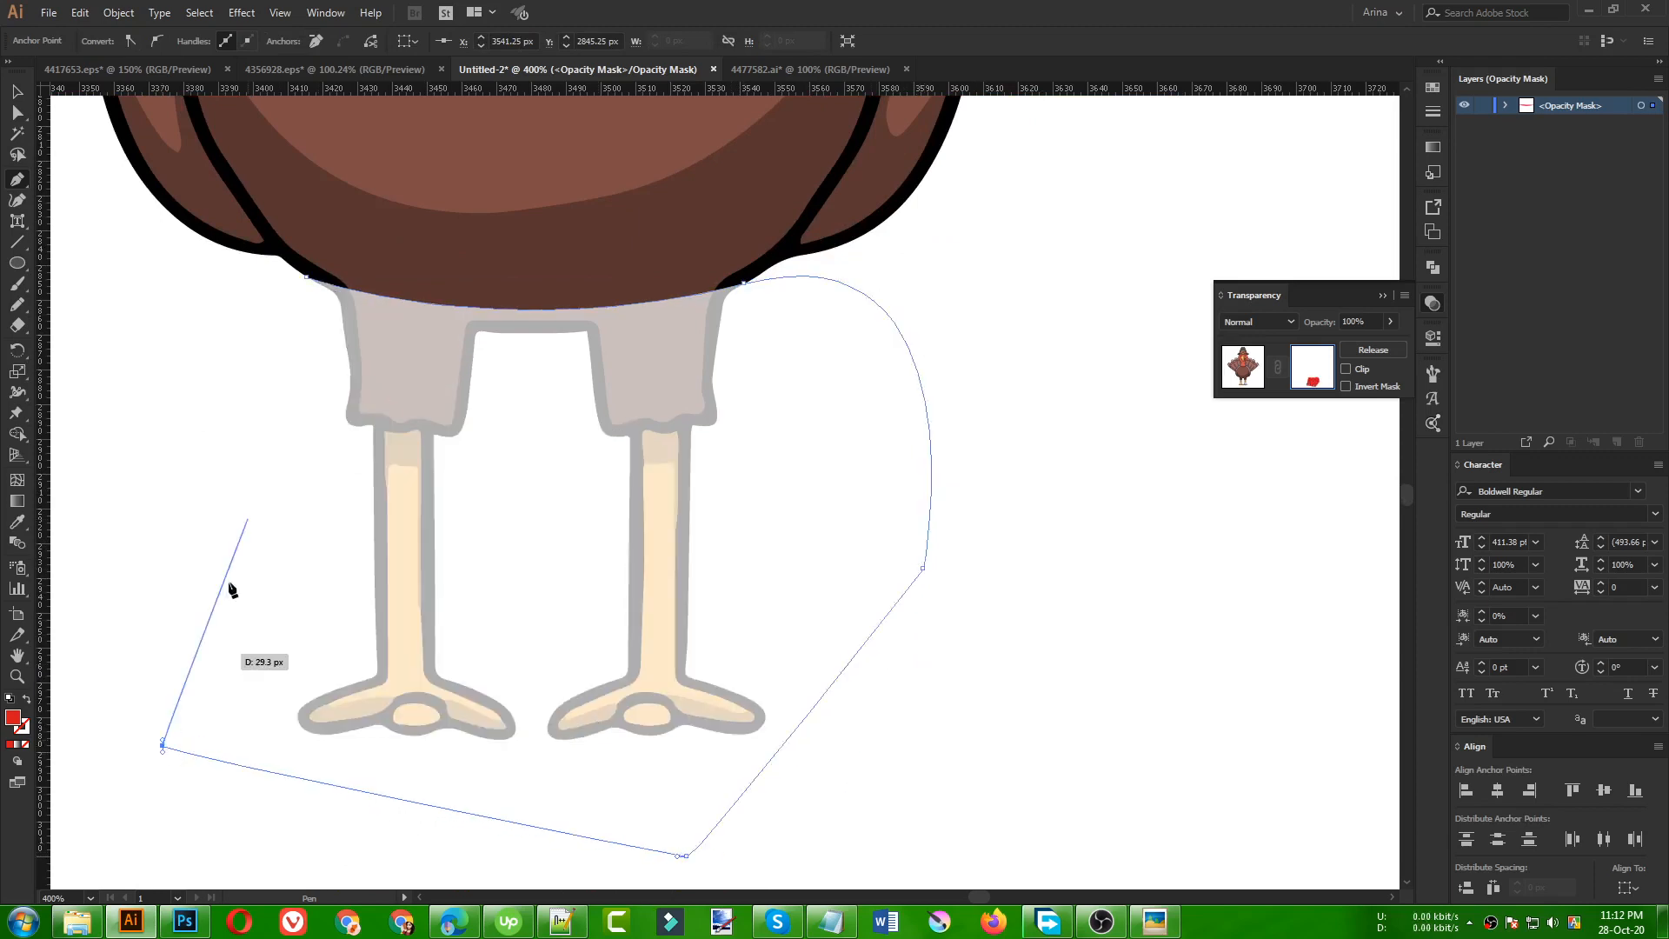
click(306, 277)
- Fill the mask shape with black to hide the legs, exit the opacity mask and deselect the turkey
key(v)
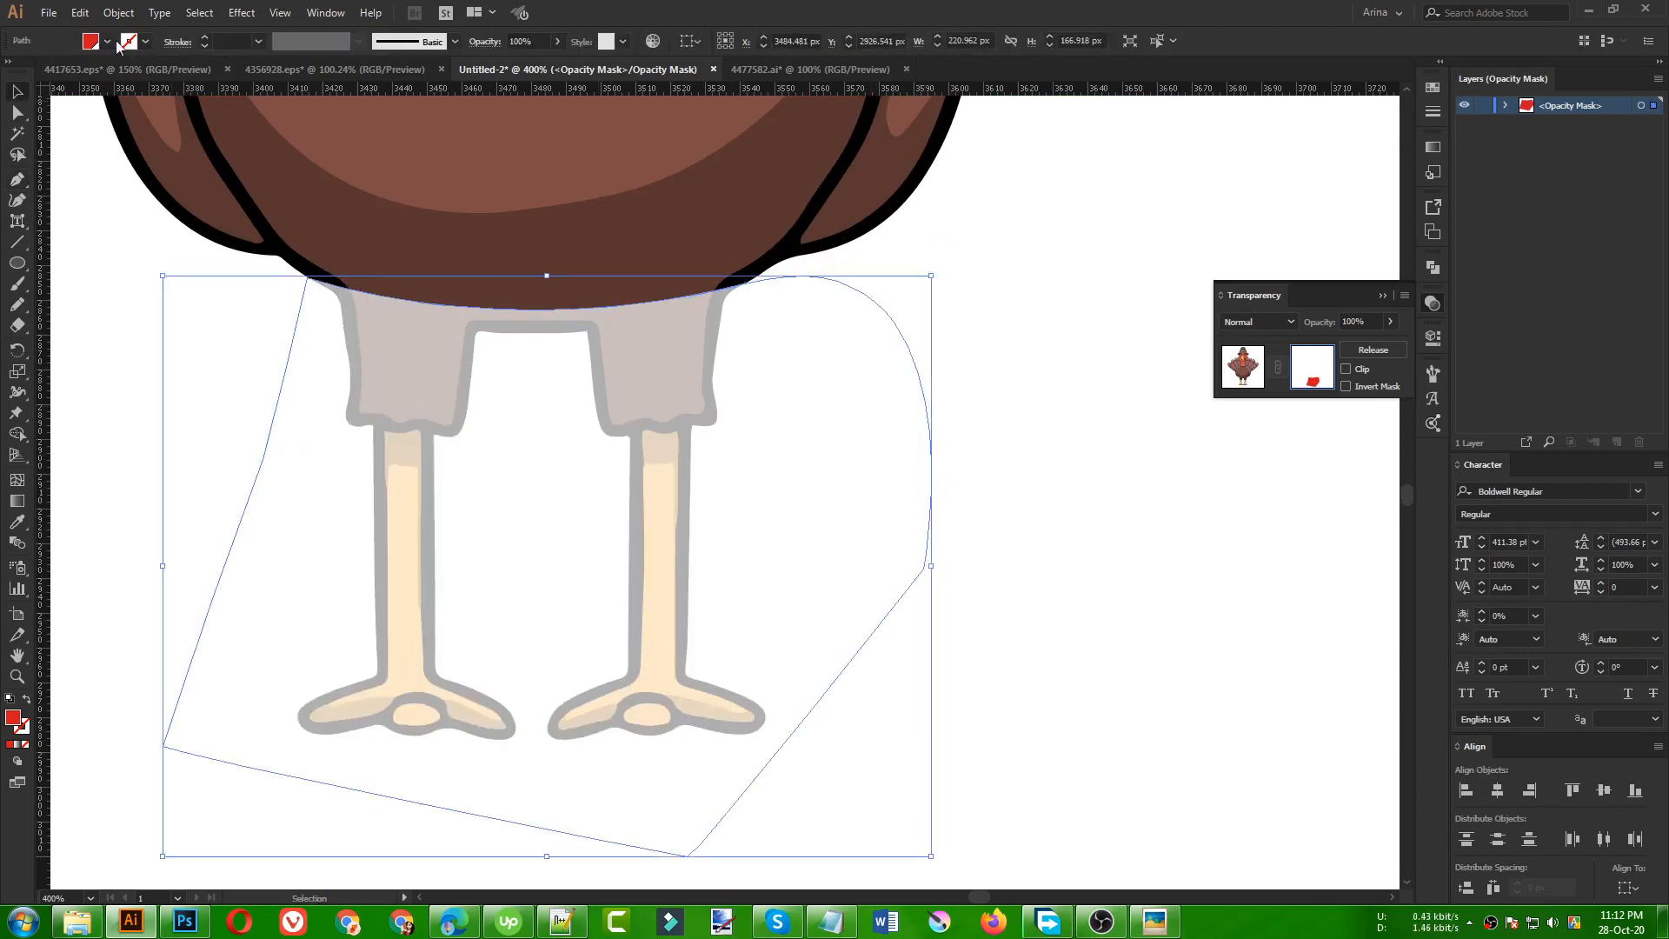
click(107, 42)
click(48, 72)
click(195, 460)
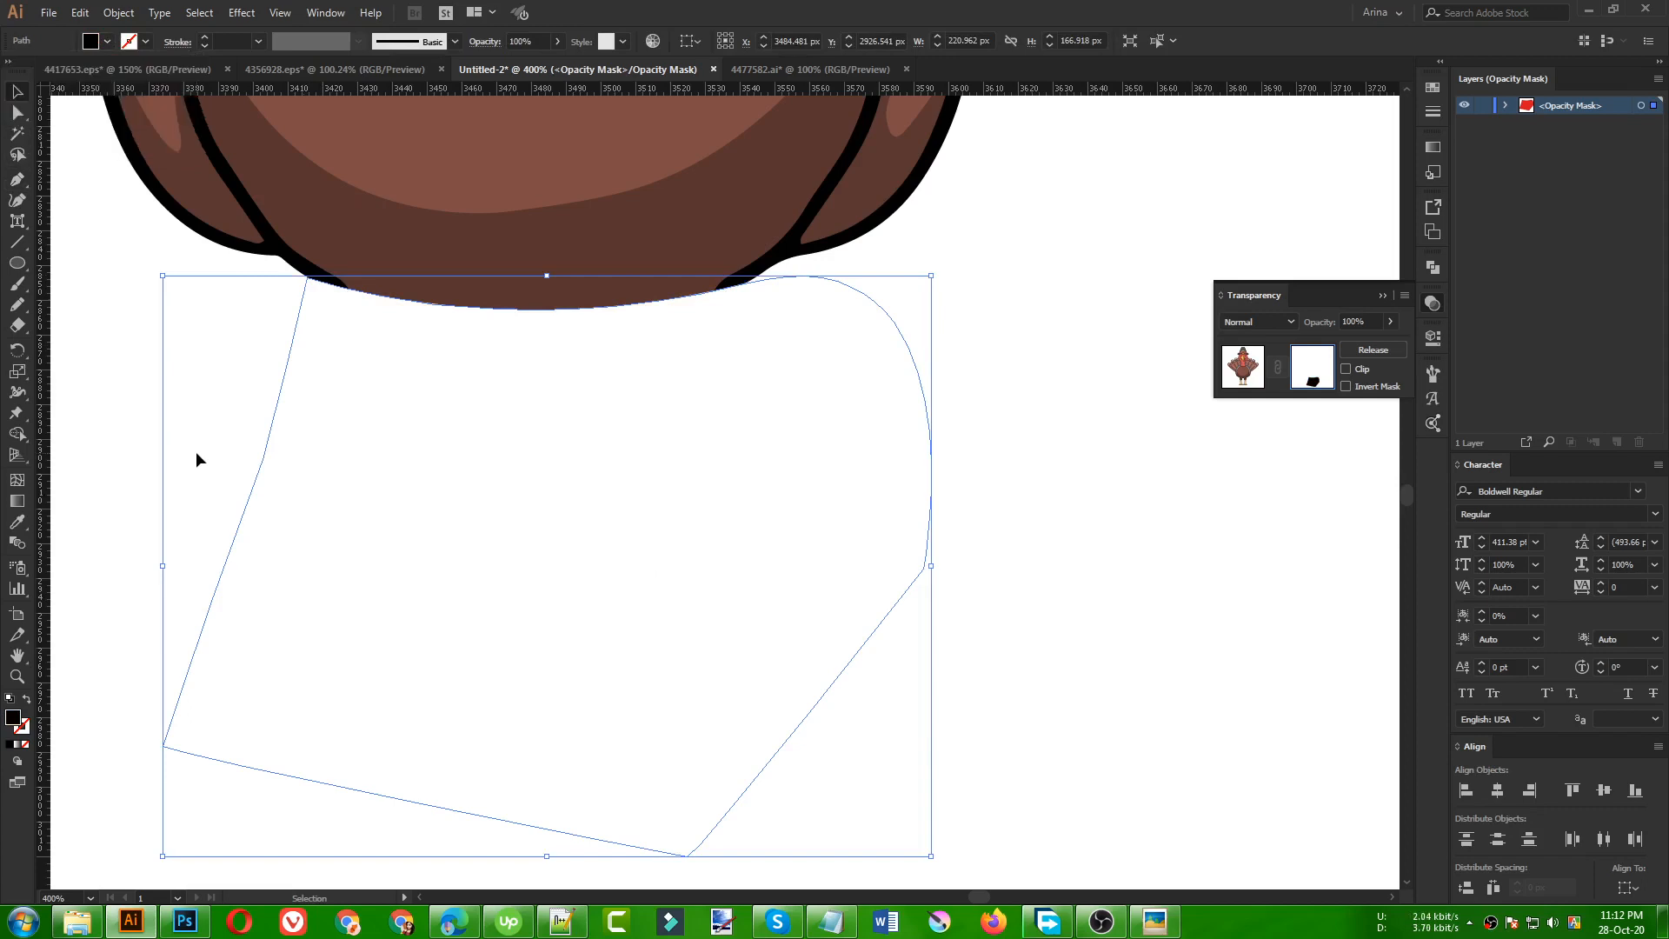
click(1222, 376)
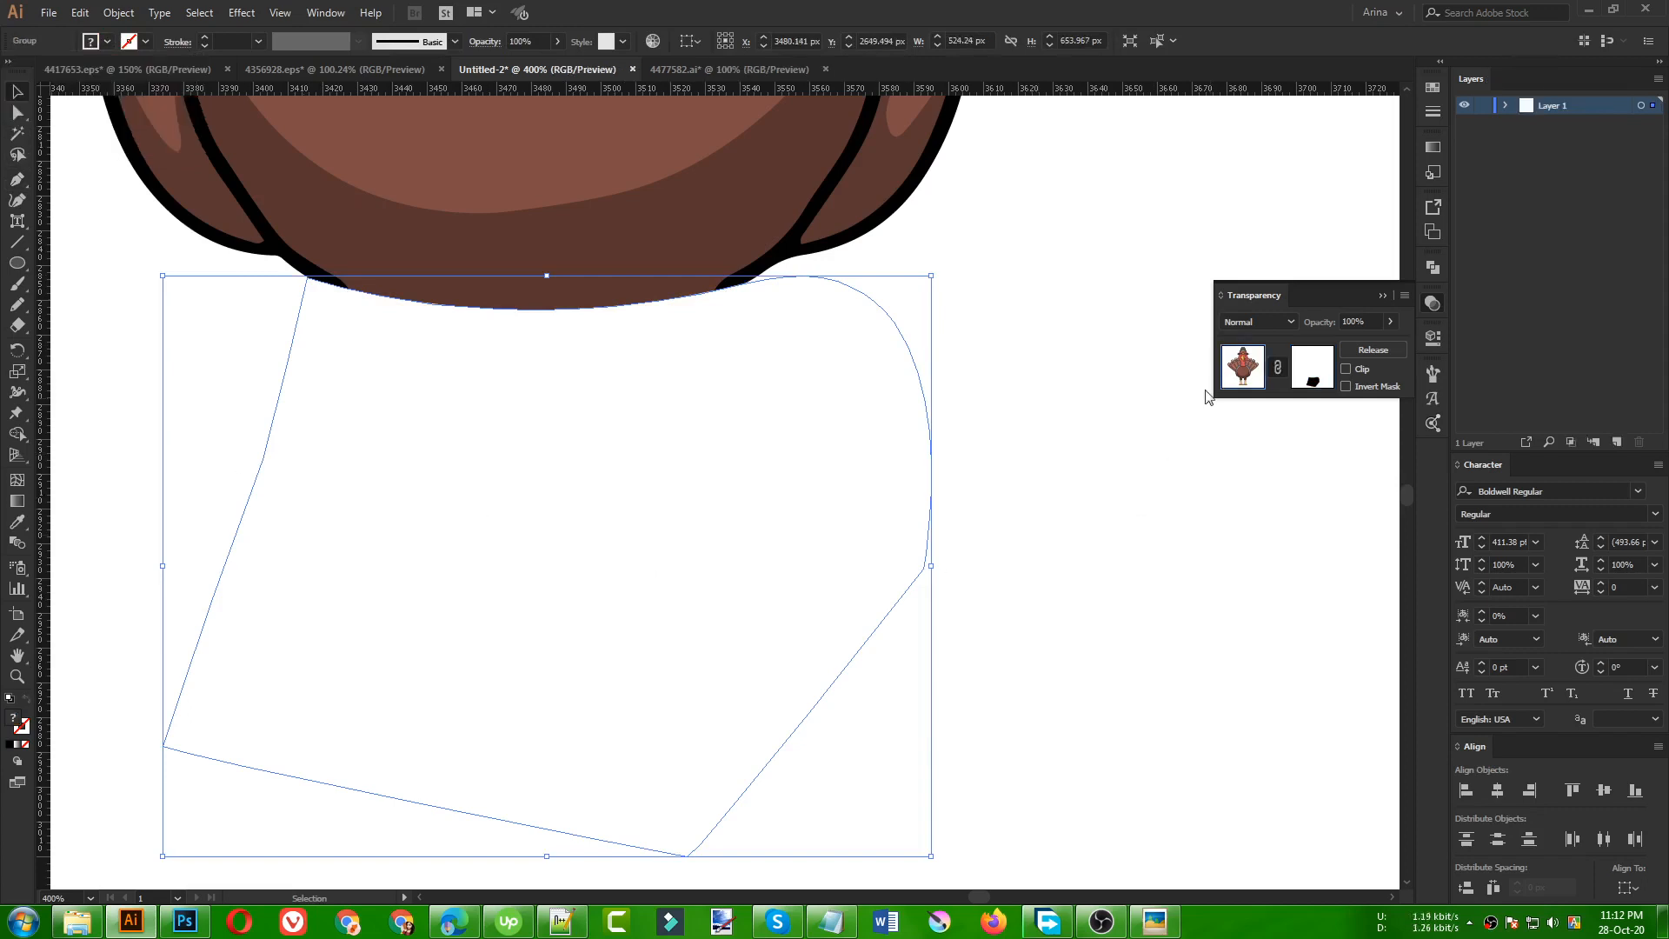
click(862, 699)
- Draw an open Pen curve about 125 px wide along the underside of the belly, with a black stroke and no fill
scroll(767, 810, up, 2)
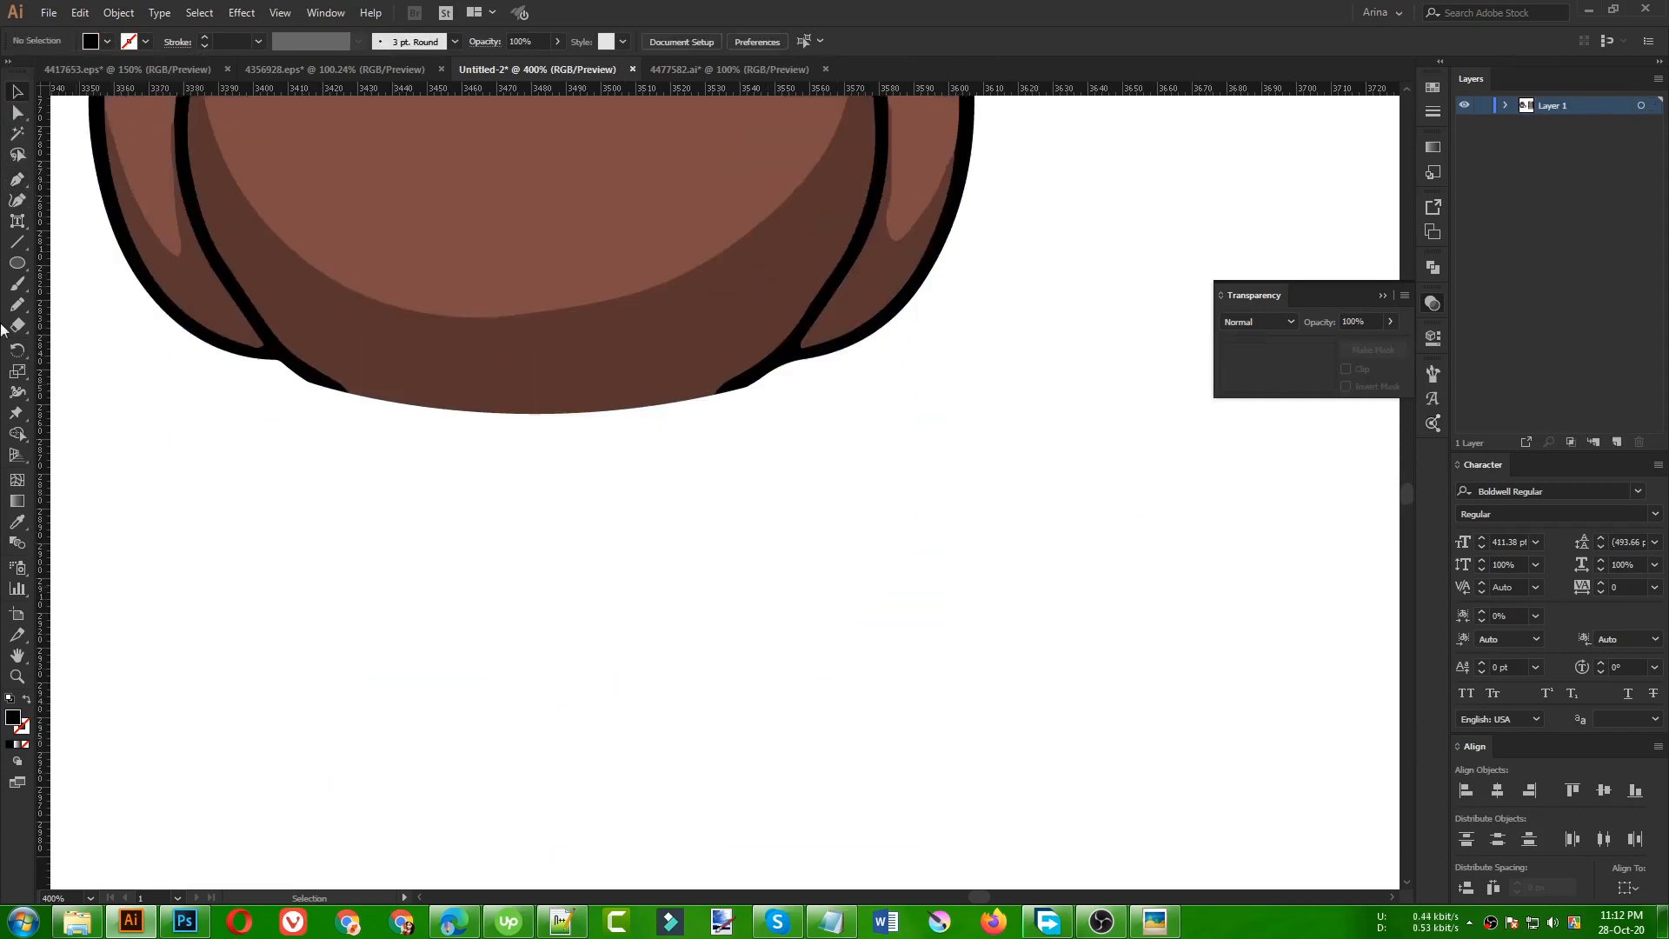
click(18, 184)
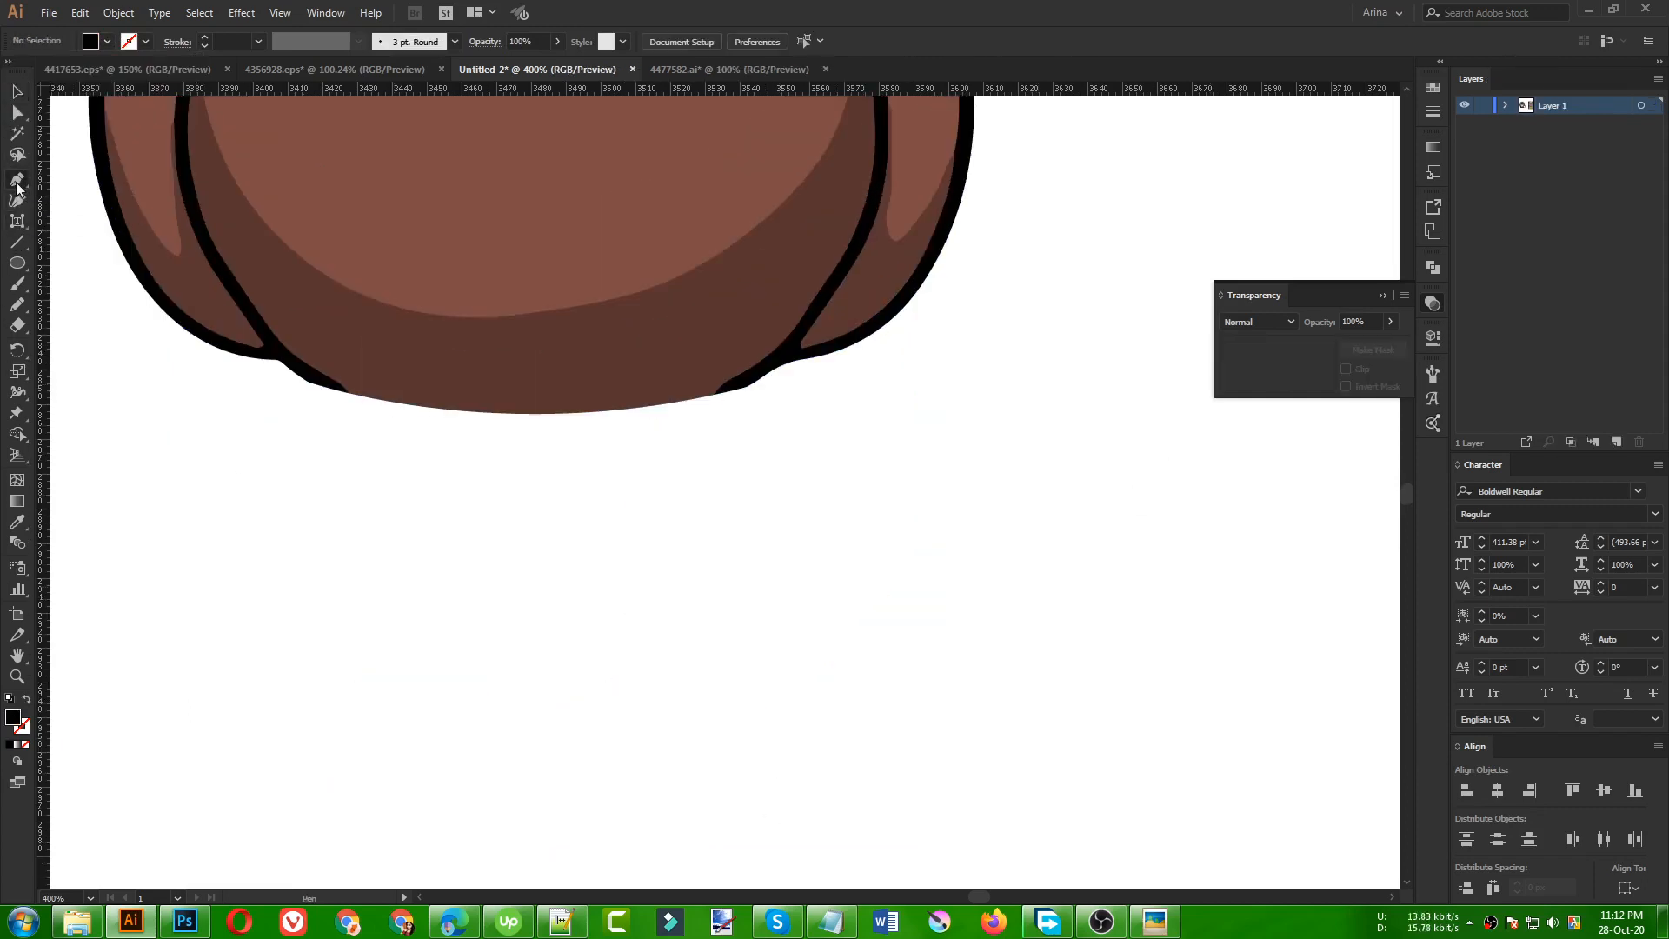
click(308, 372)
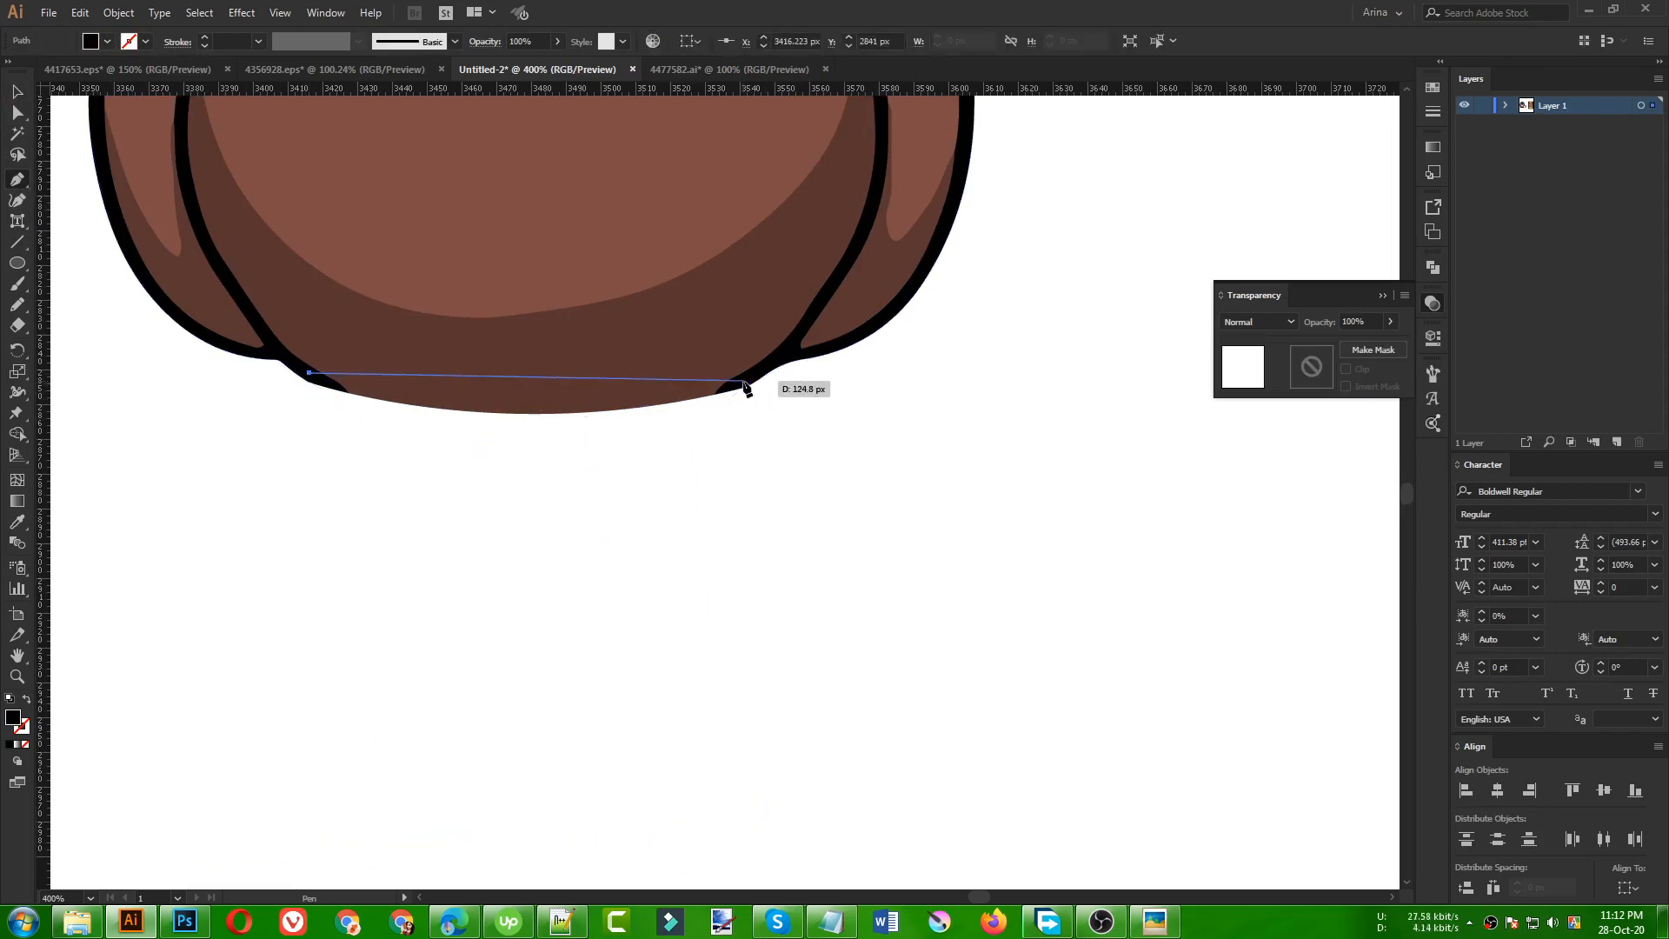
mouse_move(744, 381)
mouse_down()
mouse_move(901, 309)
mouse_move(1066, 316)
mouse_move(1094, 292)
mouse_move(1007, 295)
mouse_up()
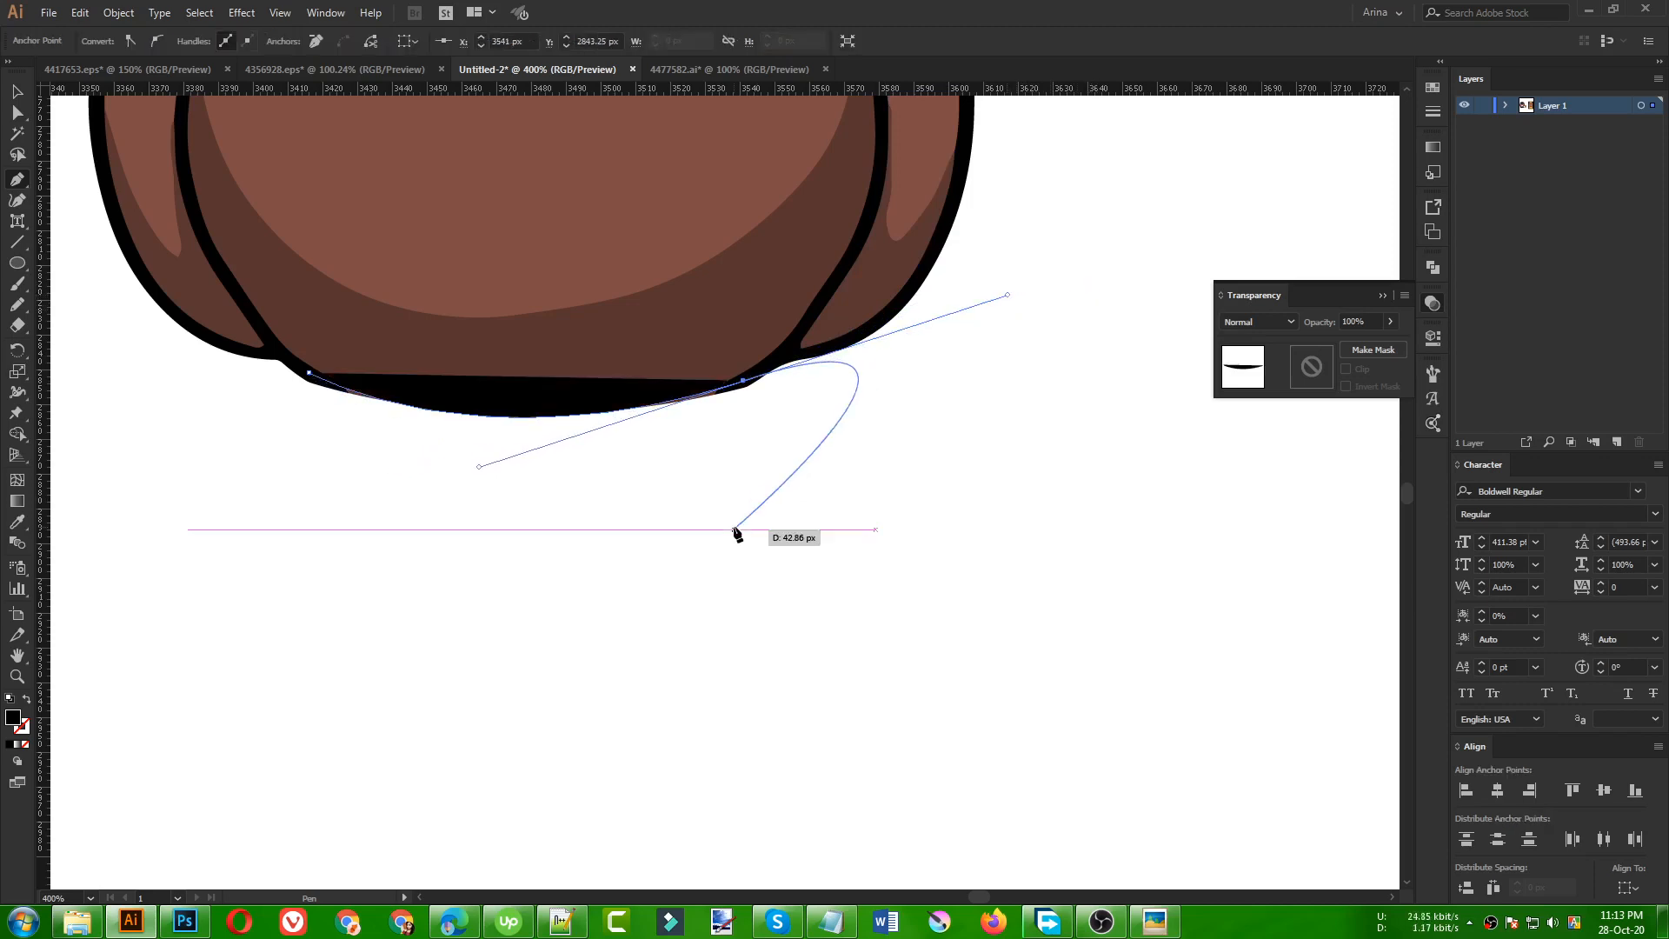
key(shift+x)
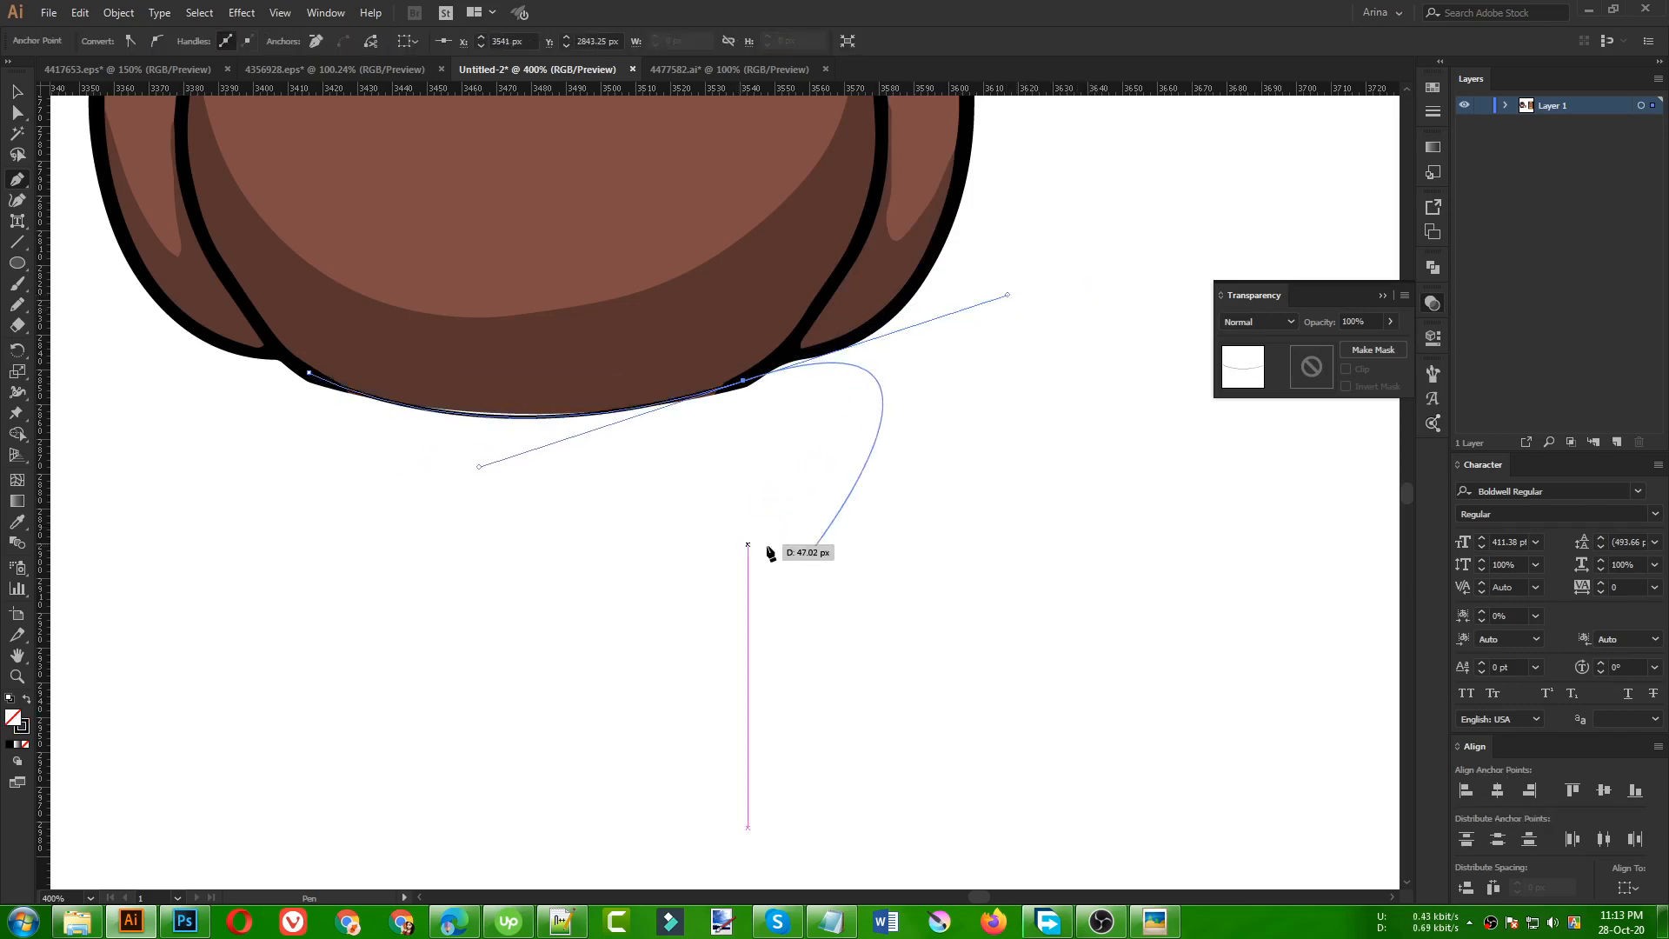
key(v)
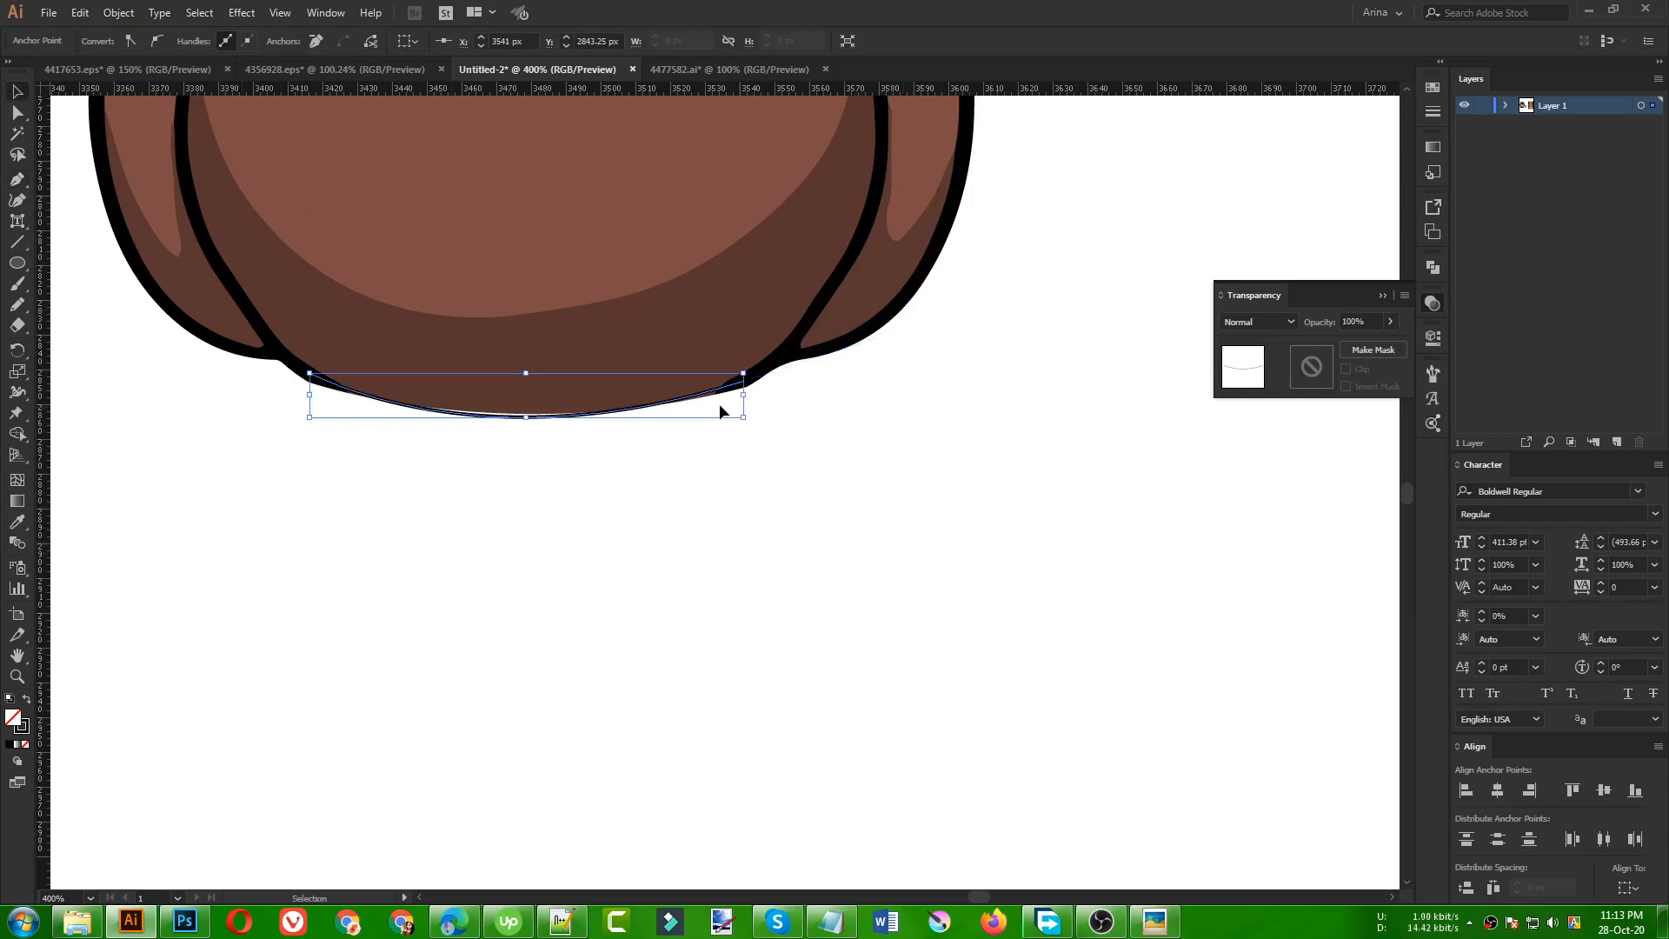
click(1174, 565)
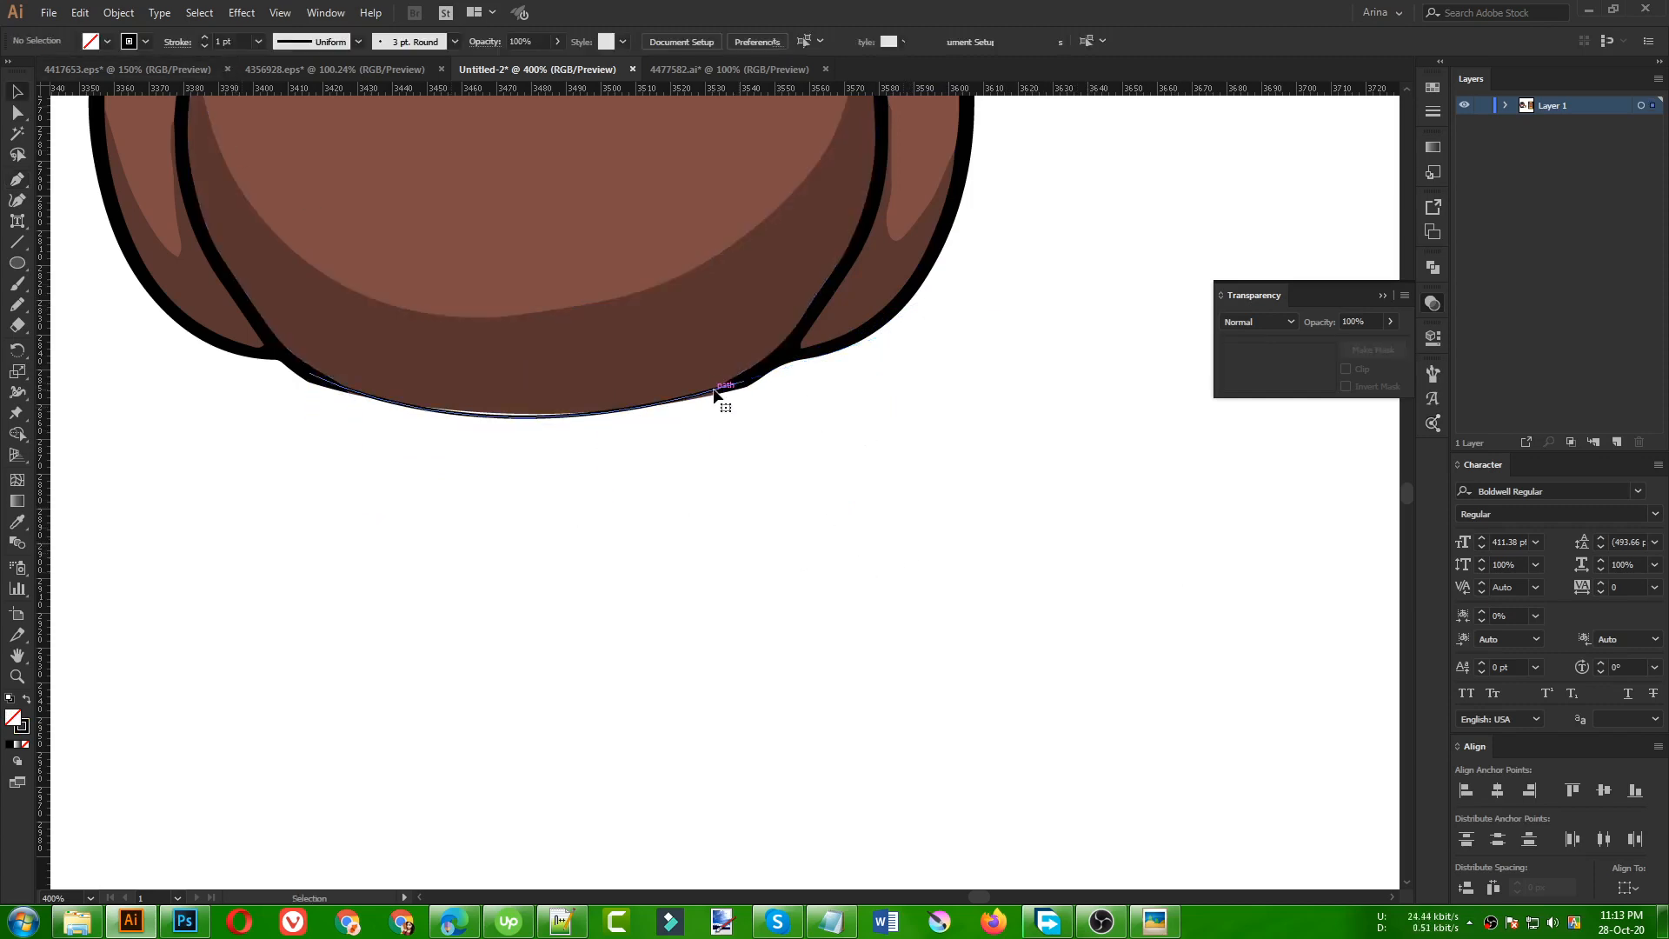
- Set the stroke weight of the belly curve to 5 pt to match the turkey's outline
click(713, 393)
scroll(232, 40, up, 9)
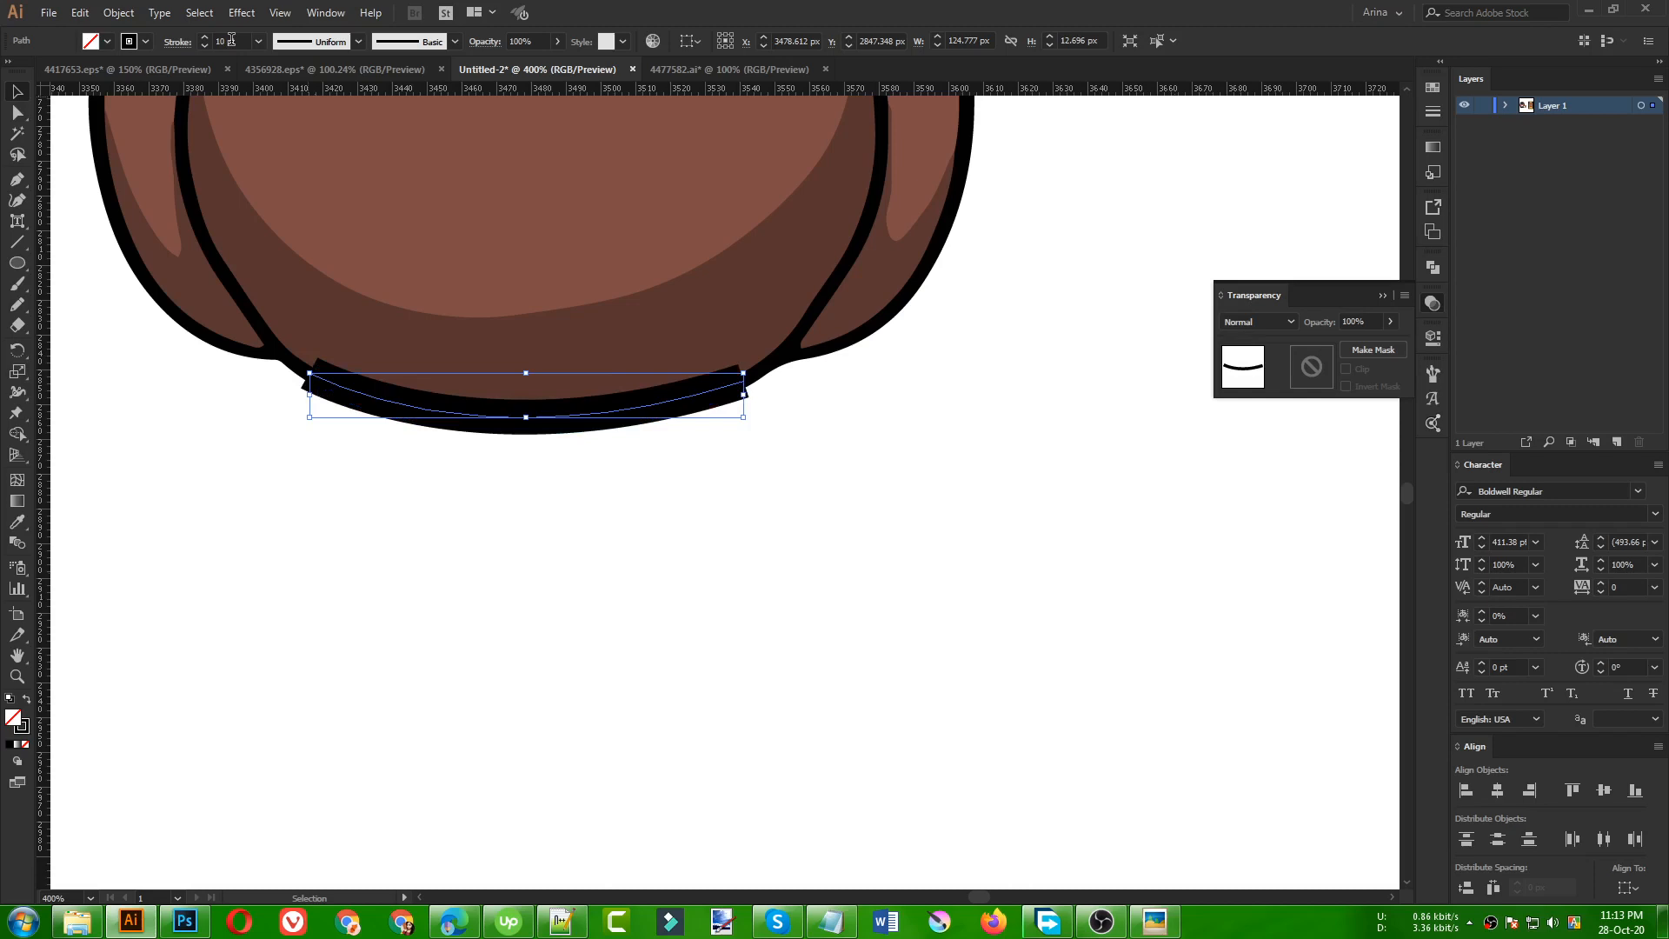
scroll(233, 41, down, 5)
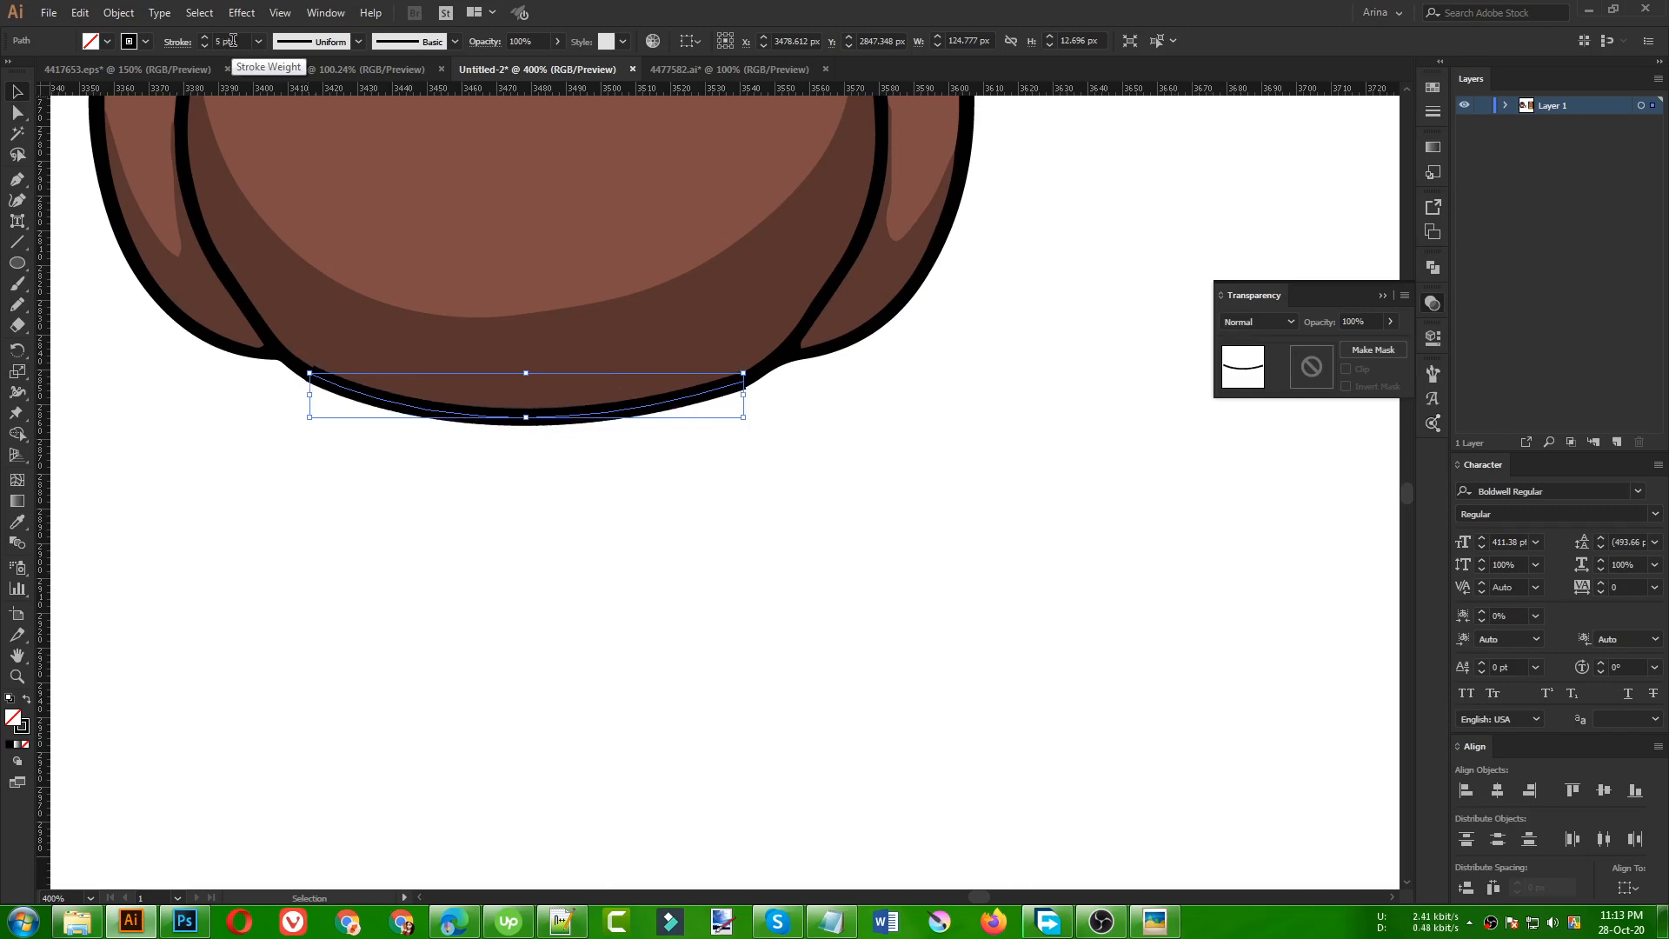
scroll(233, 40, down, 1)
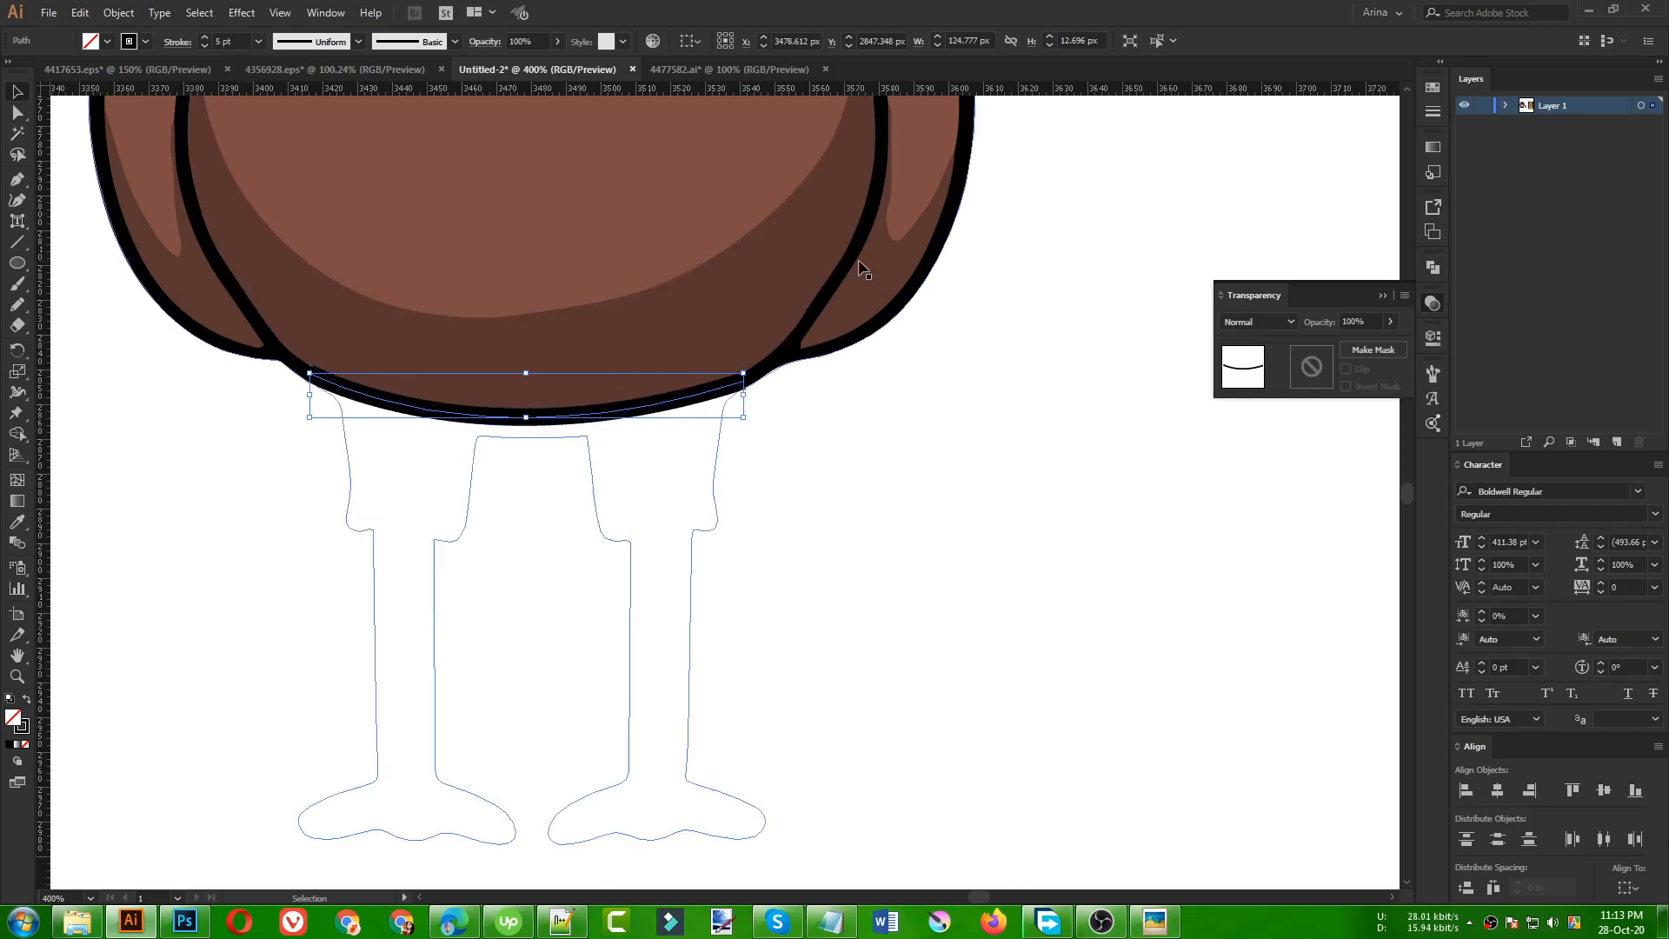
scroll(590, 457, down, 3)
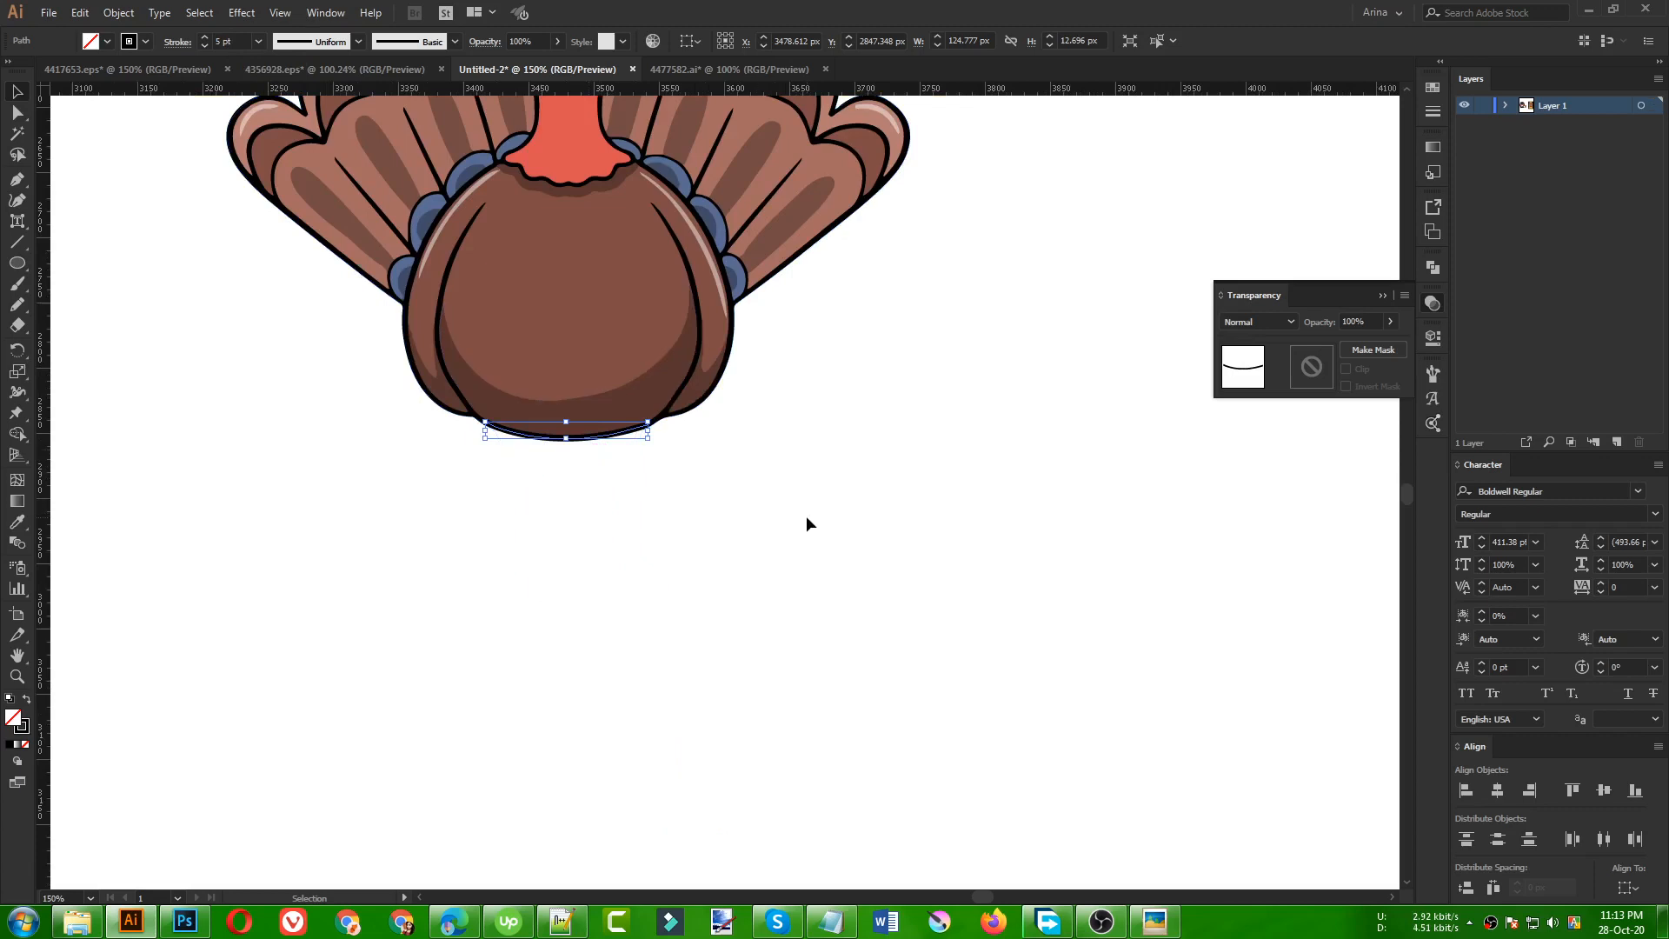
click(570, 532)
- Select the front-facing turkey together with its belly curve and group them
scroll(571, 532, down, 3)
drag(754, 574, 436, 223)
key(a)
key(v)
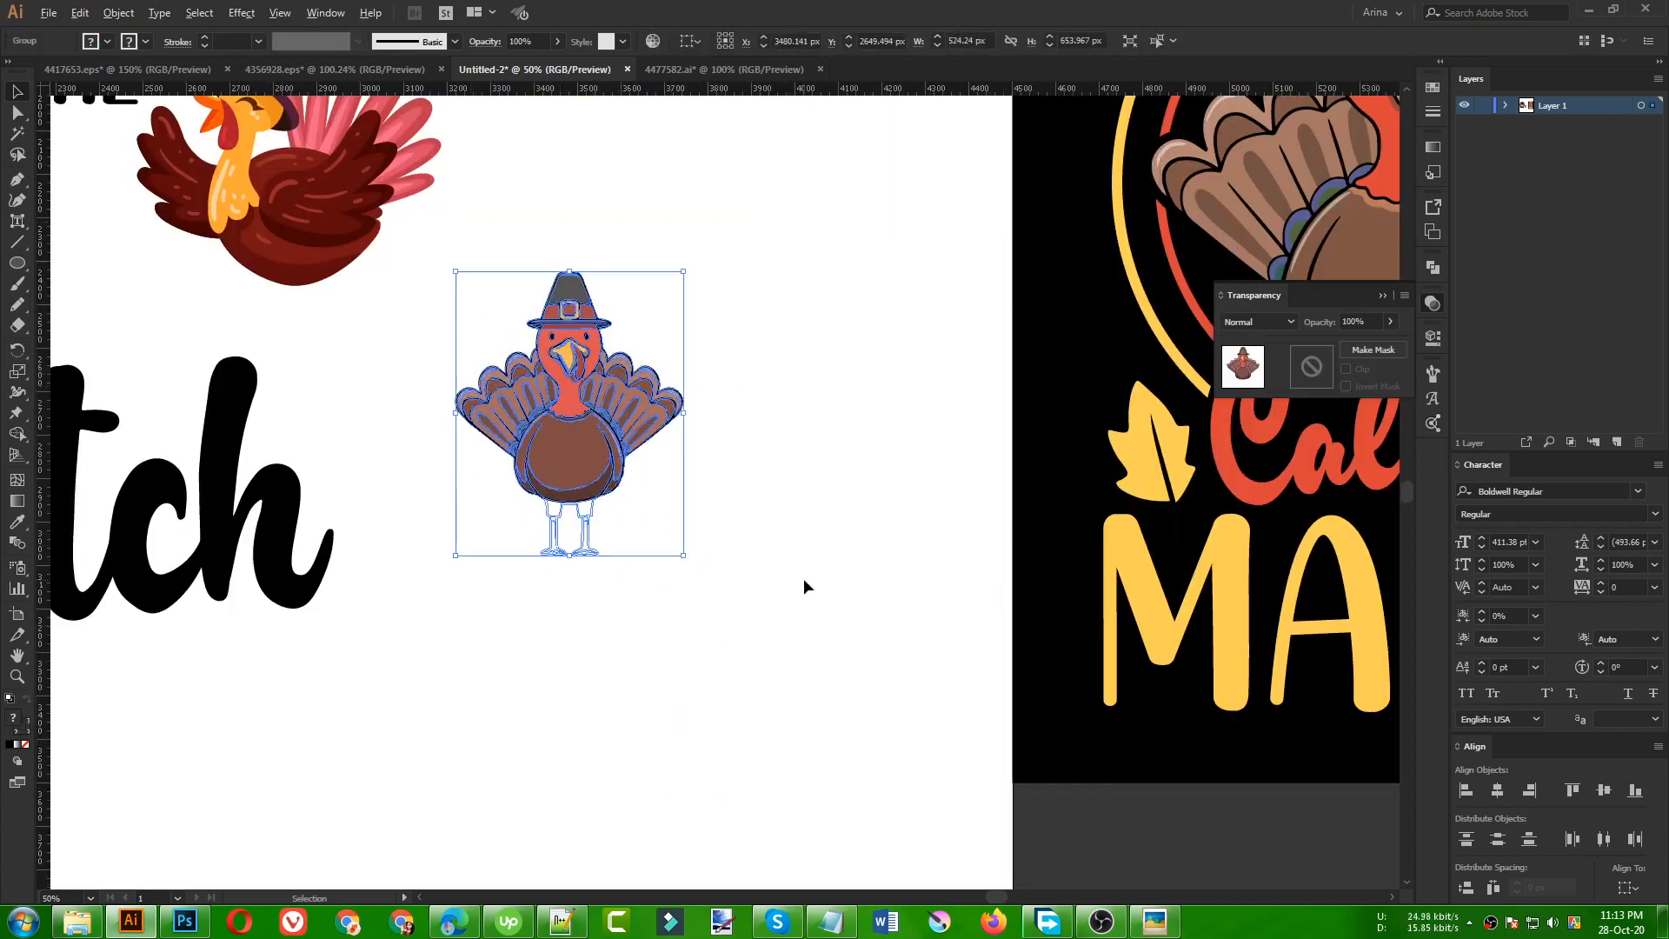
- Move the front-facing turkey group between the mirrored turkeys above "Patch" and enlarge it to about 610 by 761 px
scroll(817, 576, down, 3)
drag(718, 521, 554, 470)
scroll(554, 470, up, 1)
scroll(554, 470, up, 1)
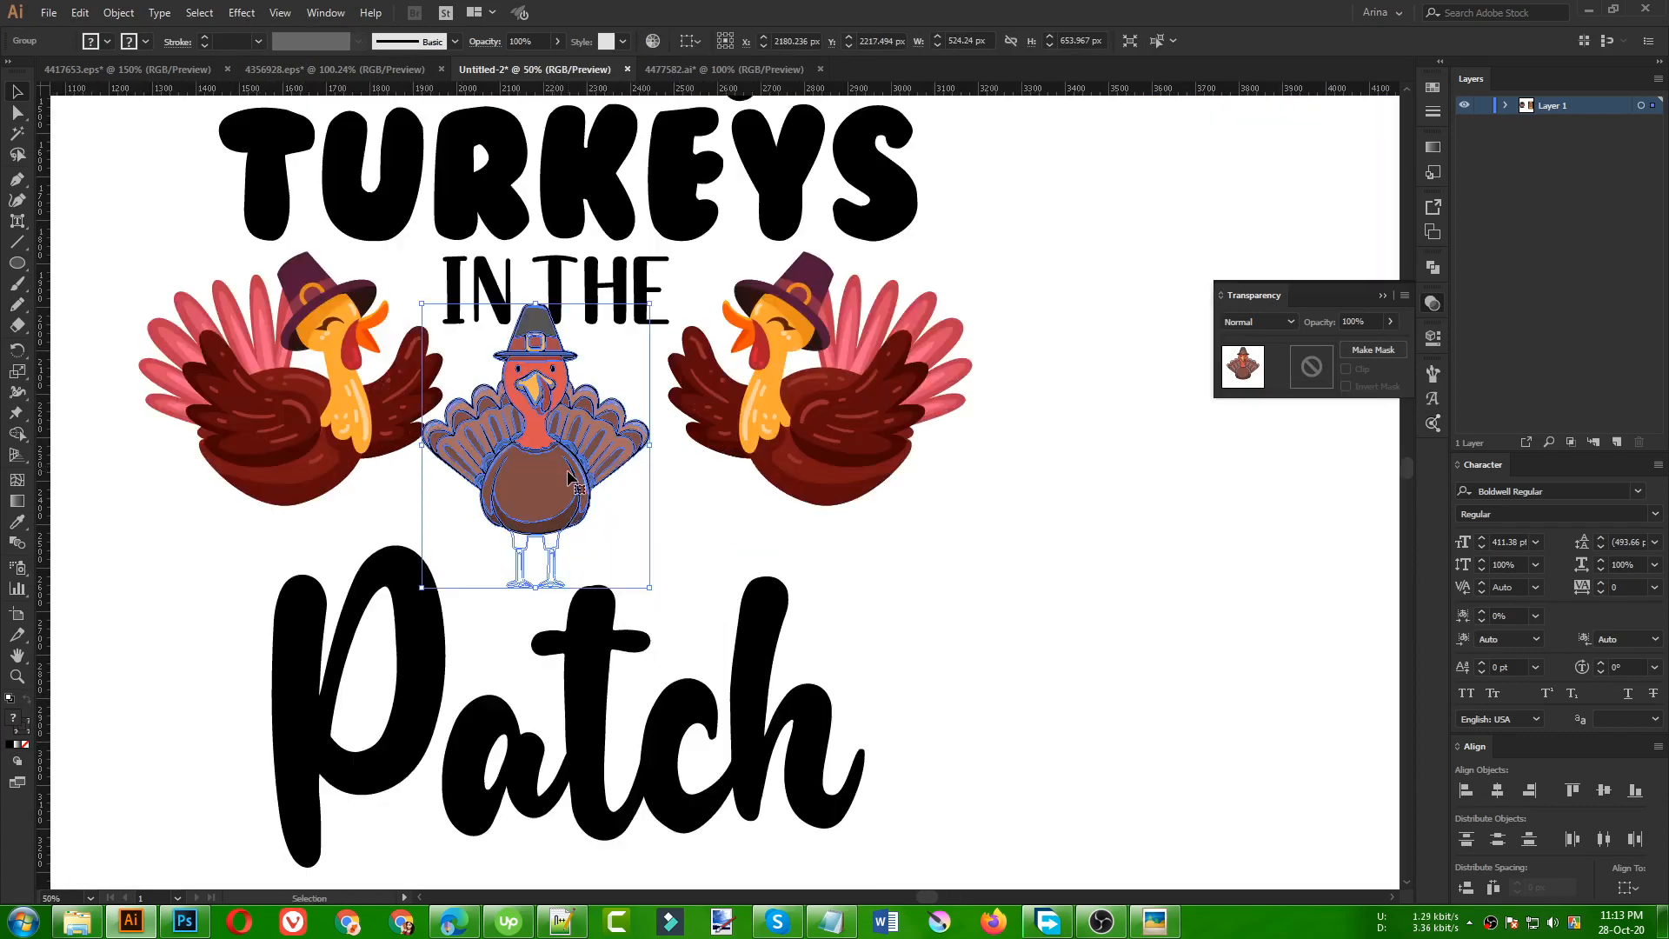
drag(651, 597, 714, 670)
drag(544, 580, 523, 560)
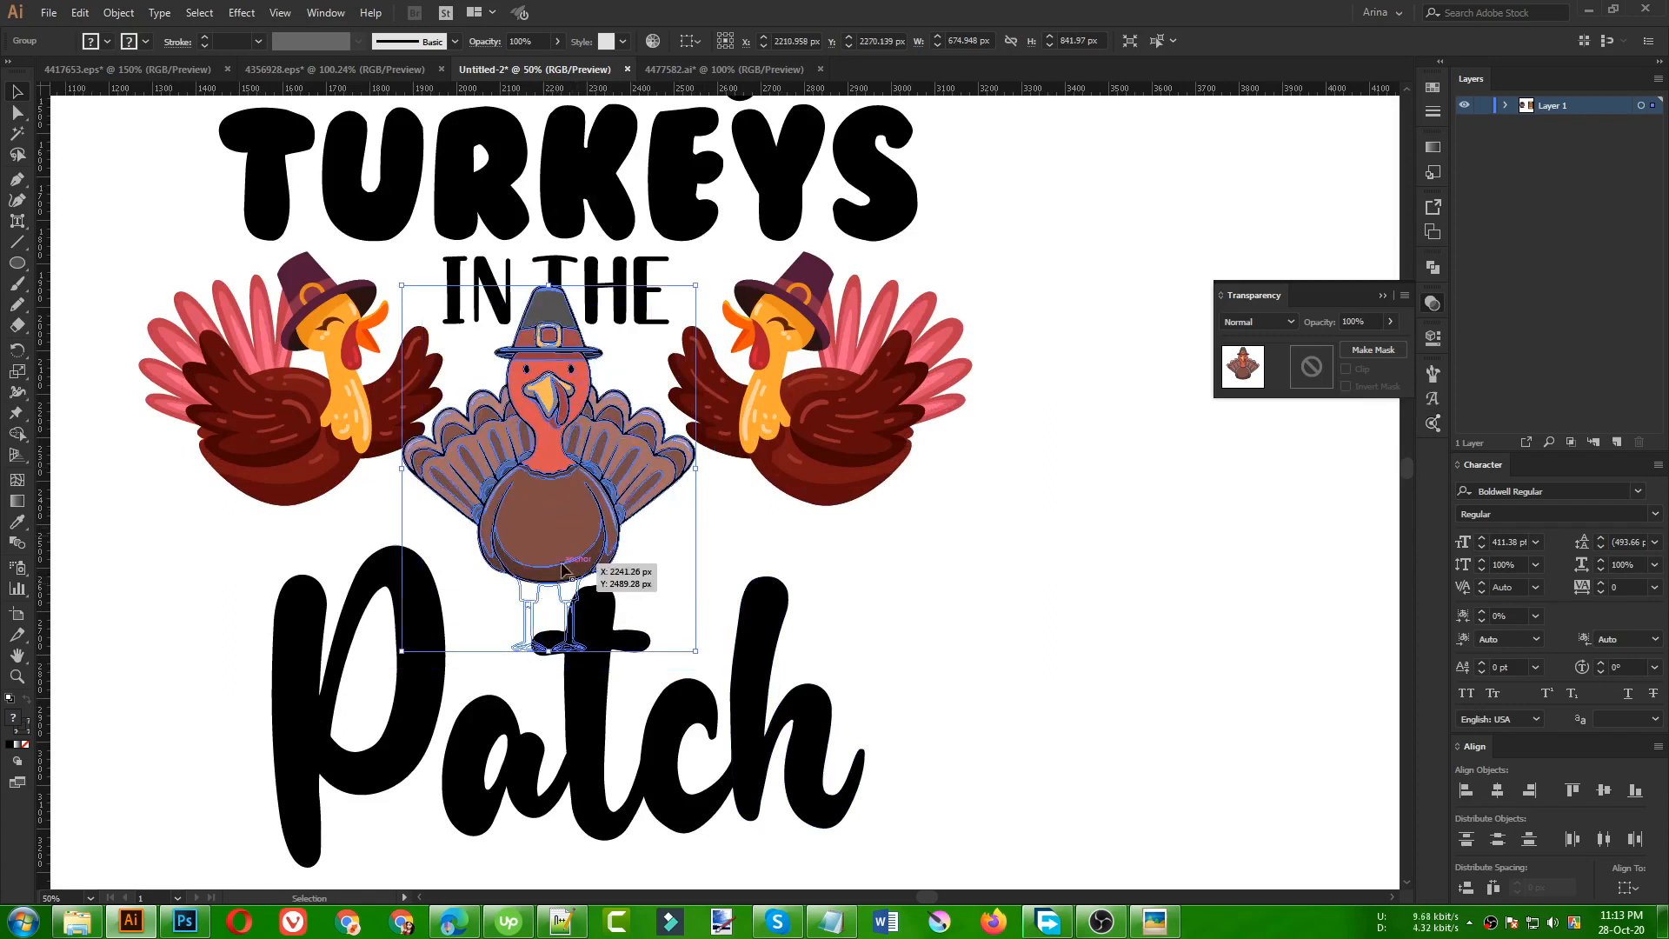
drag(548, 650, 556, 599)
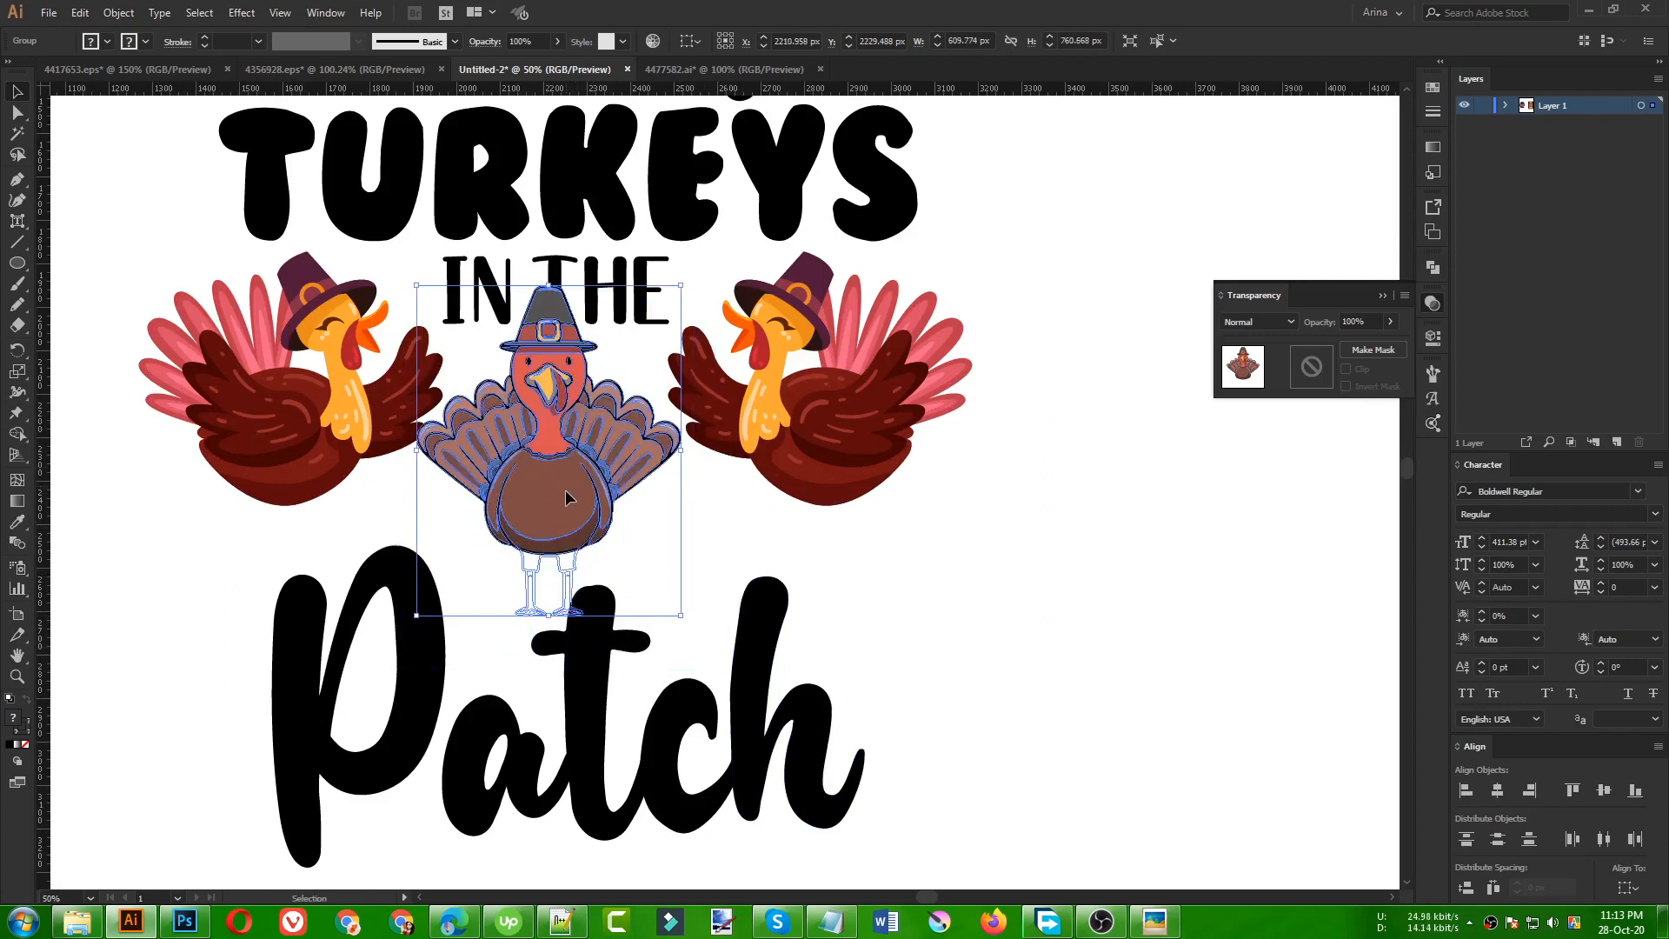
drag(565, 488, 613, 485)
click(950, 577)
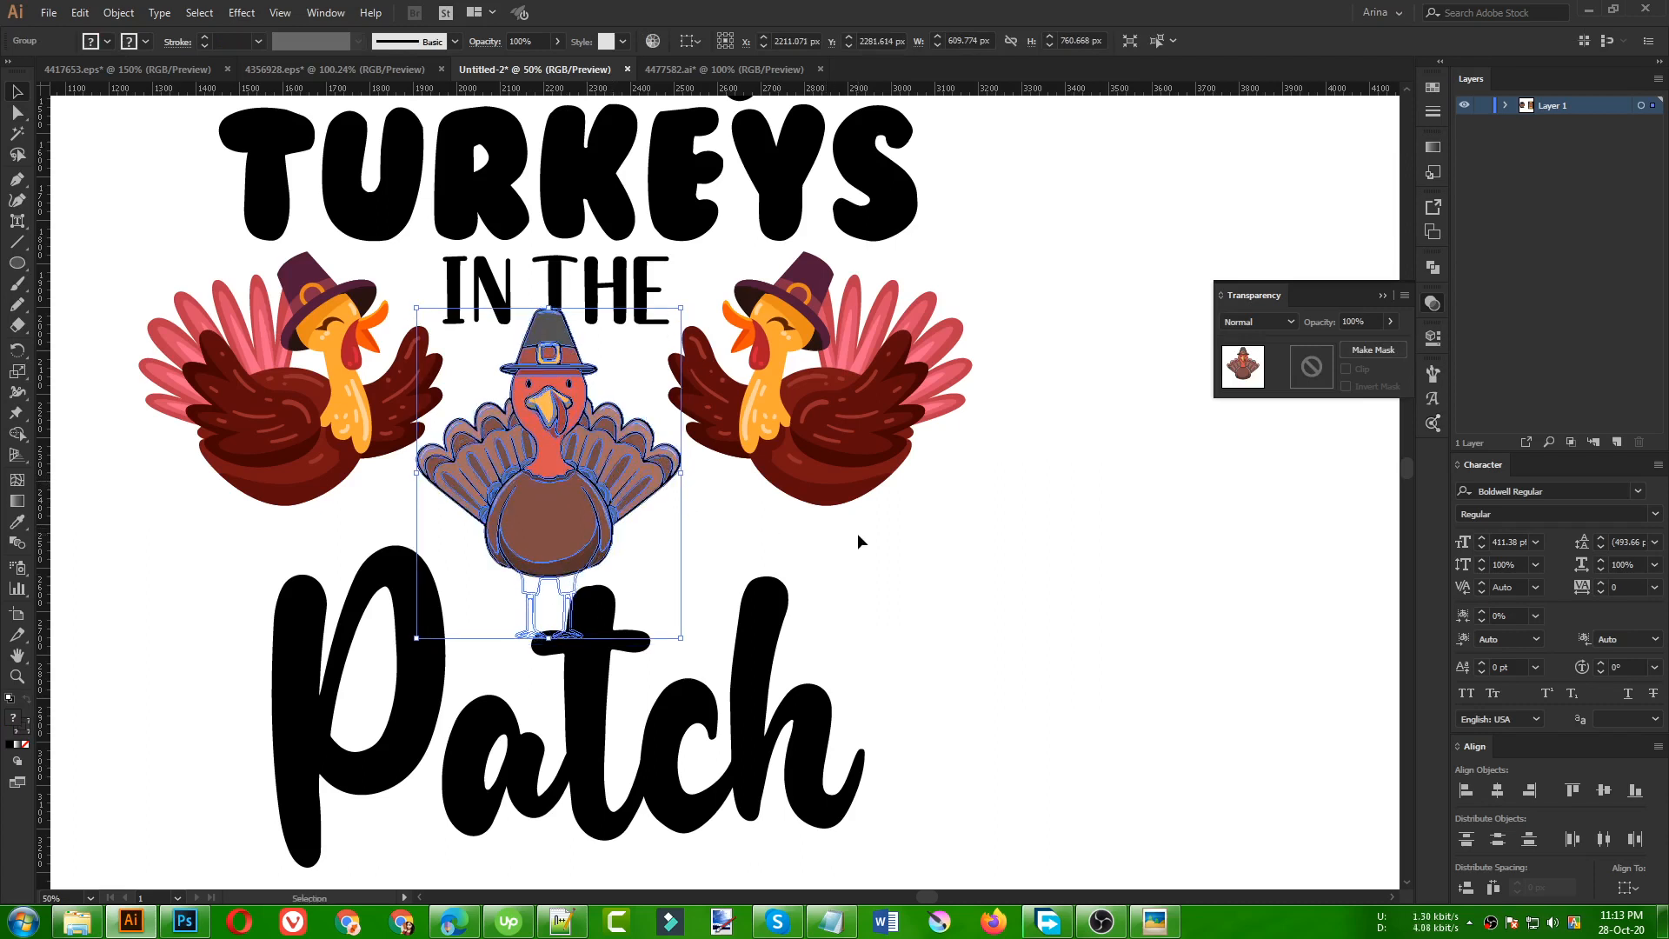
click(644, 540)
- Shrink both mirrored turkeys from their outer sides, the left to about 573 px wide and the right to about 596 px
click(217, 423)
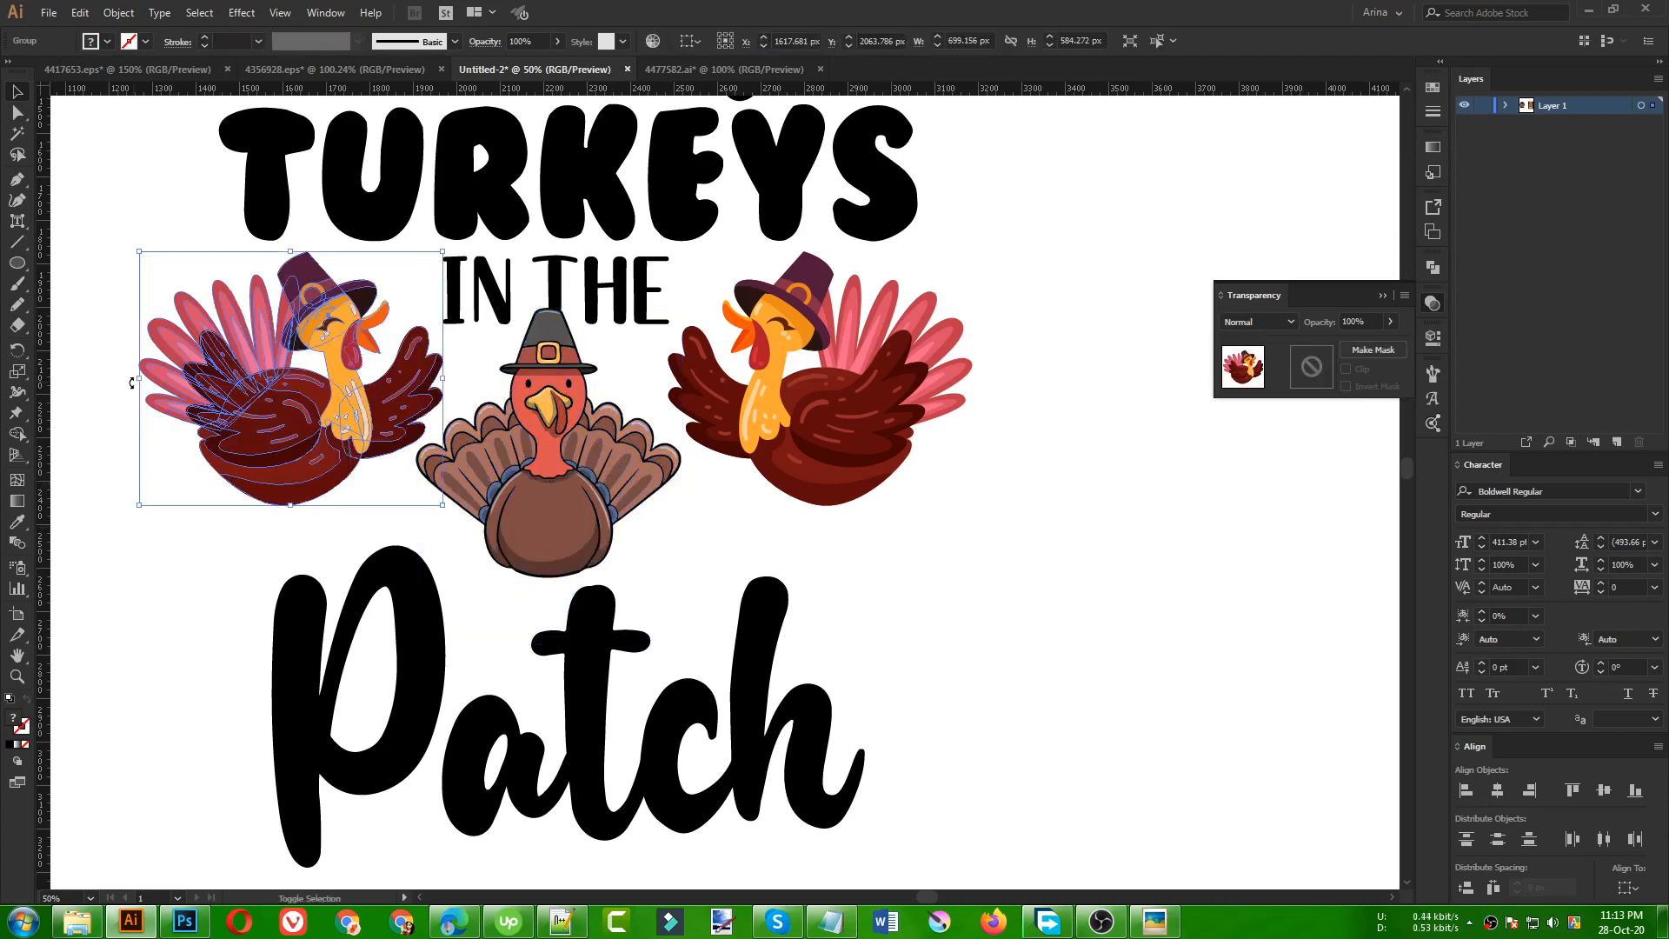
drag(132, 382, 193, 379)
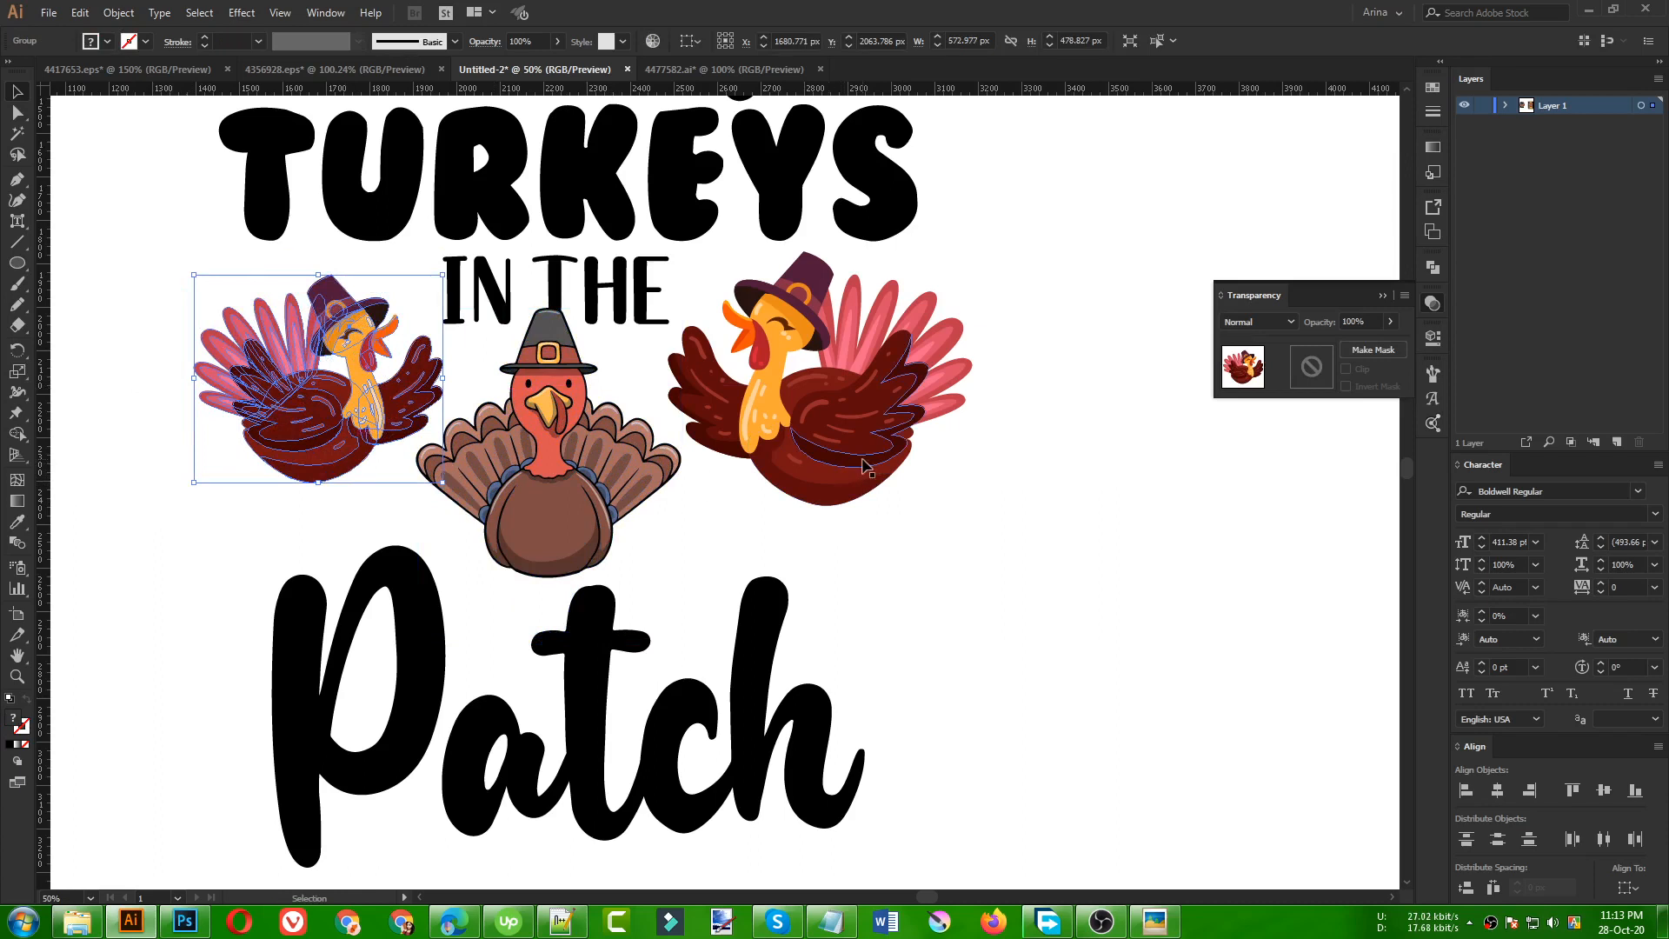
click(864, 465)
drag(974, 375, 927, 377)
click(179, 540)
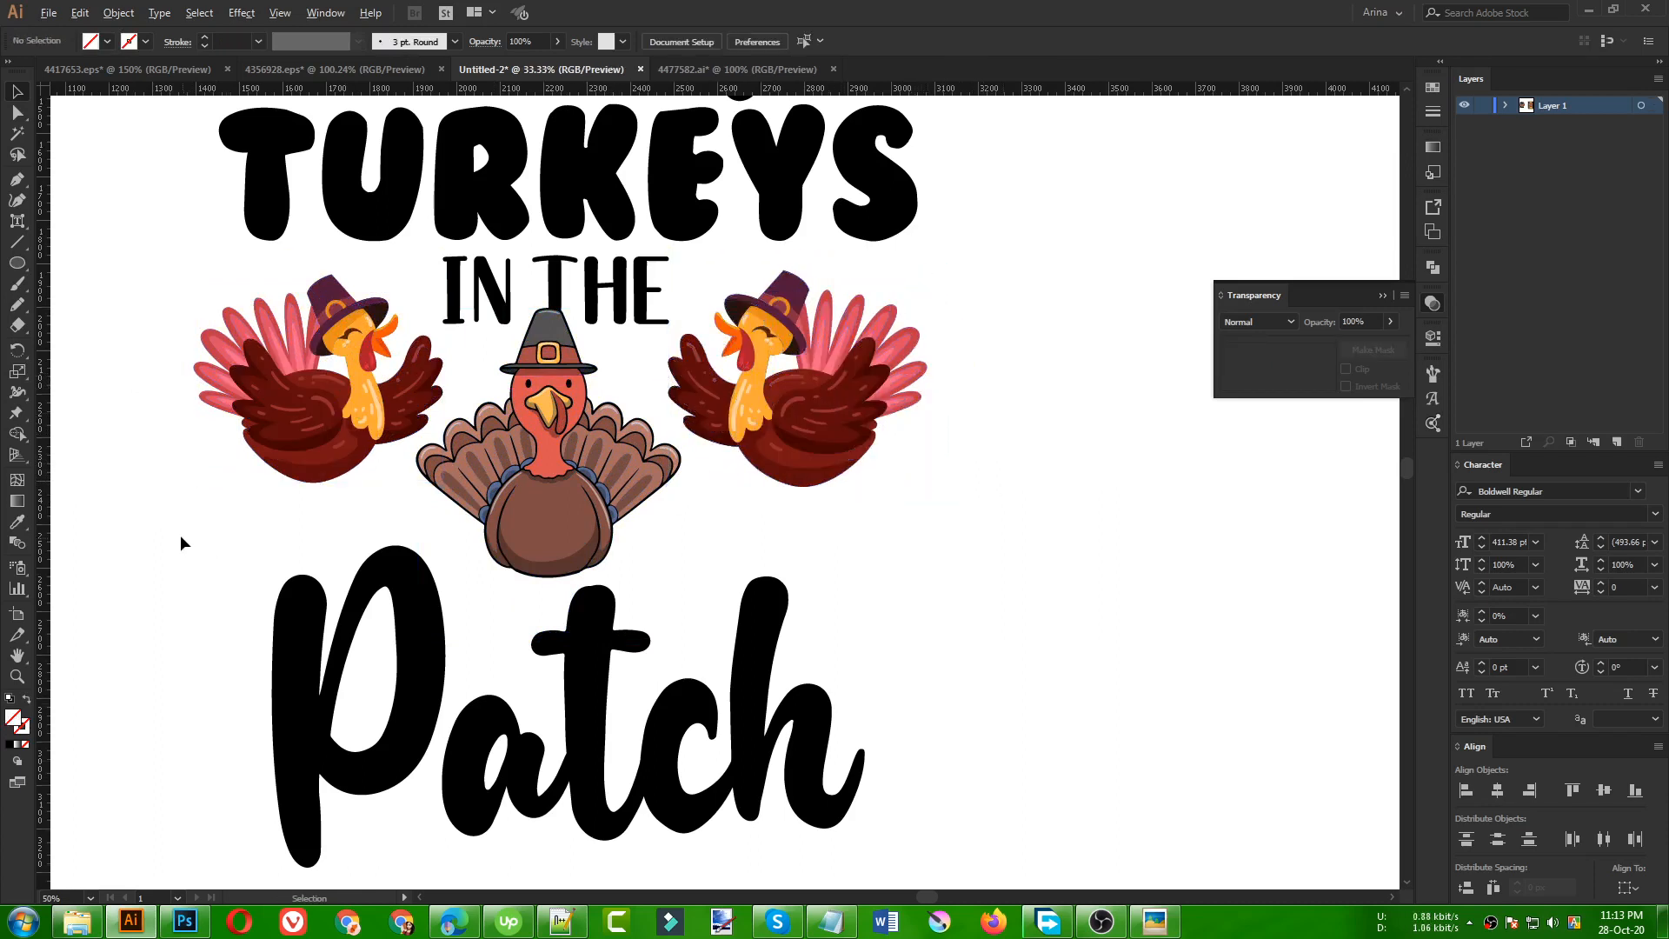
- Place vertical guides at the left and right edges of the word "TURKEYS"
key(ctrl+minus)
scroll(770, 513, up, 1)
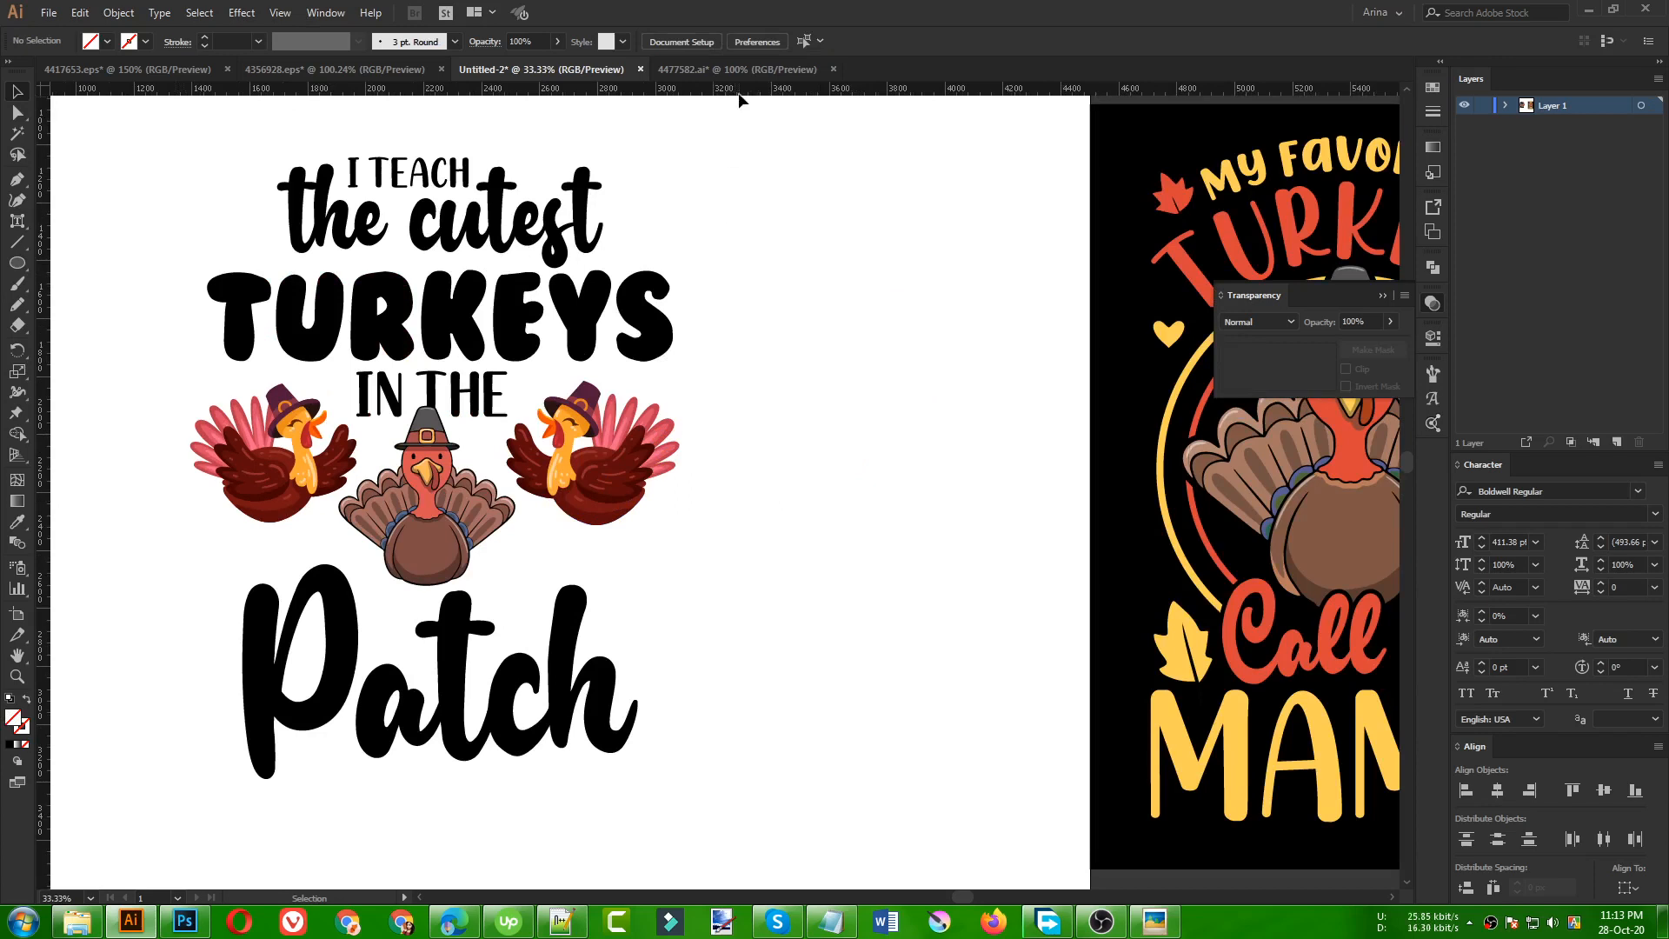
drag(739, 99, 674, 343)
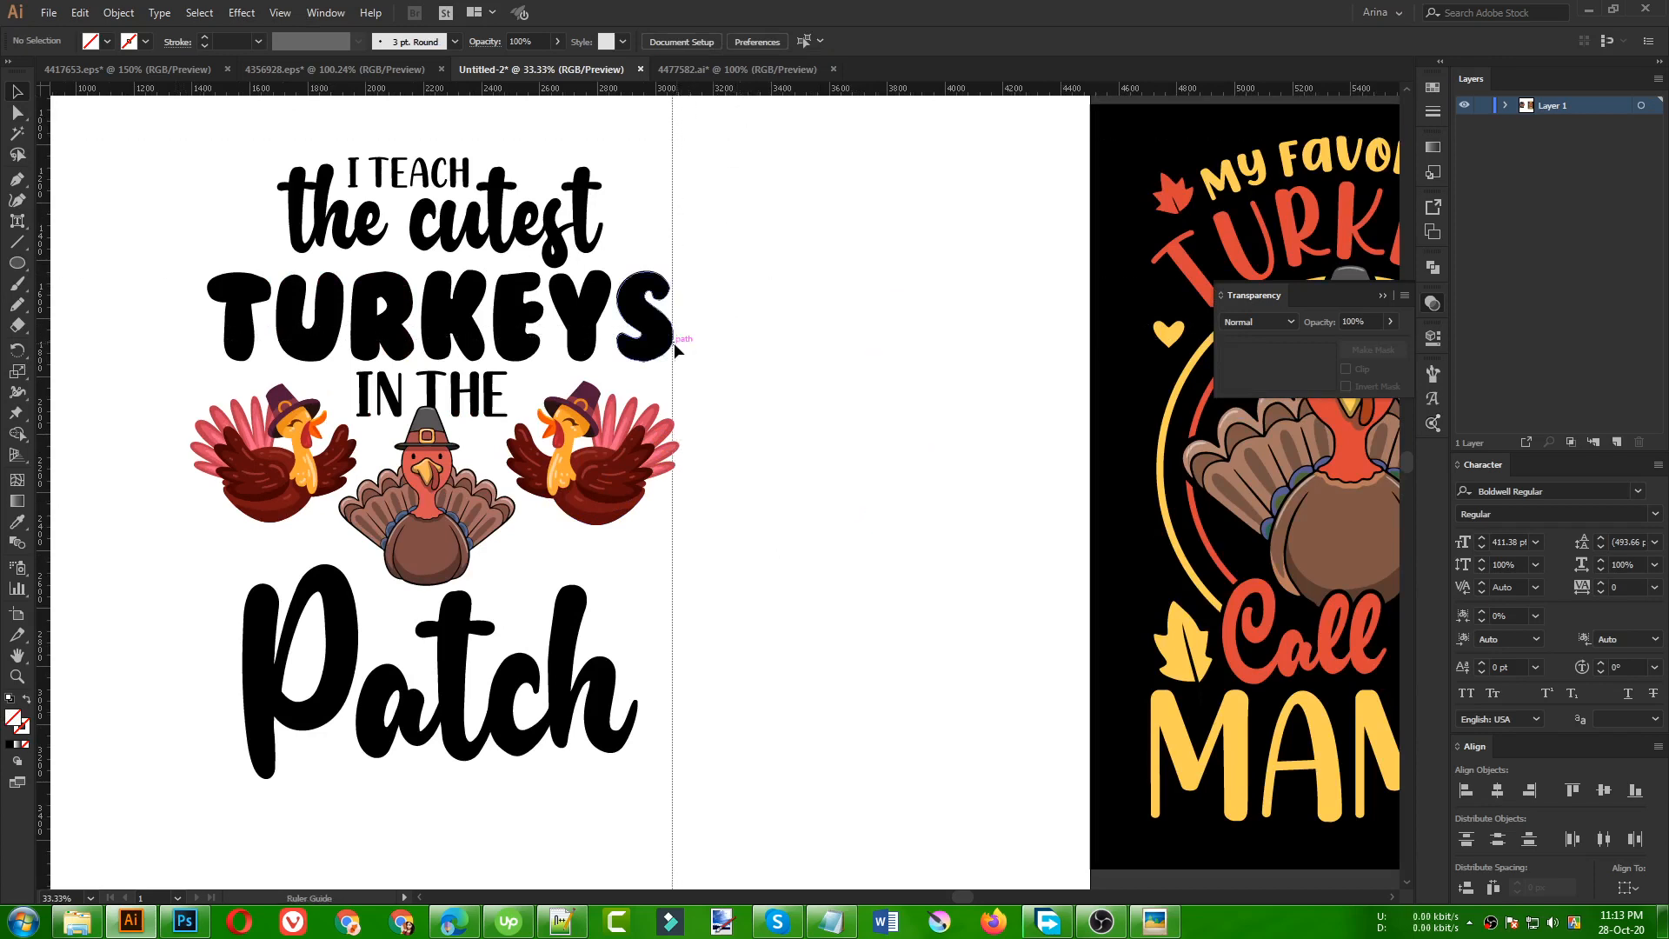
drag(671, 234, 205, 302)
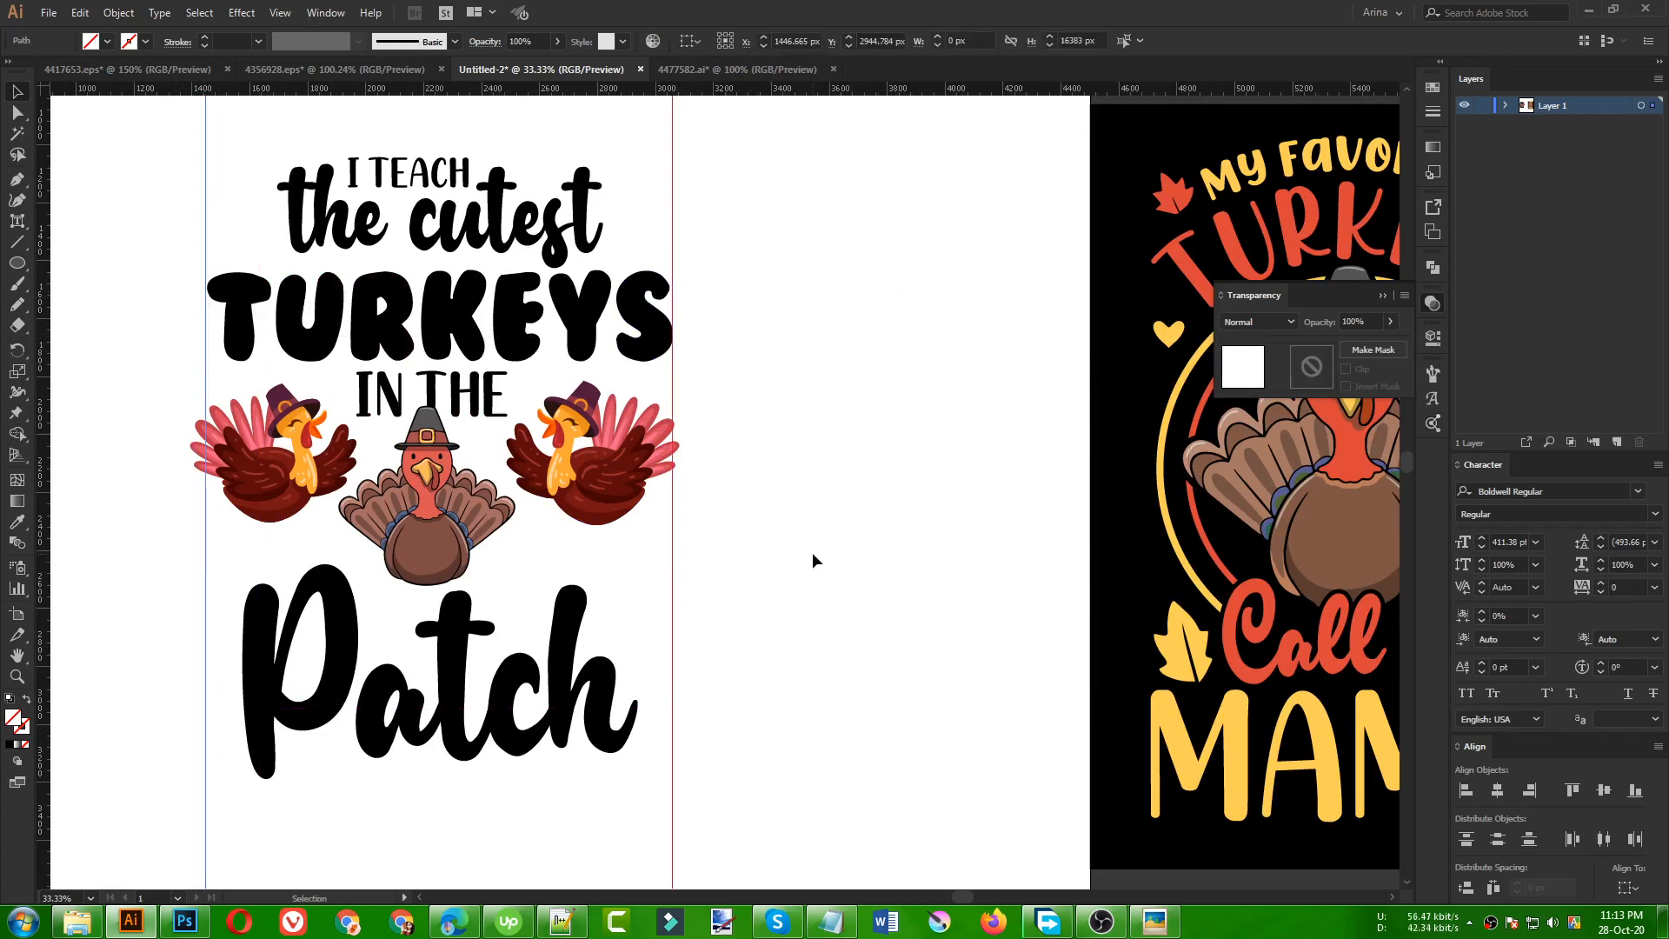
click(814, 551)
- Nudge the right mirrored turkey inward to bring its tail within the right guide
click(626, 500)
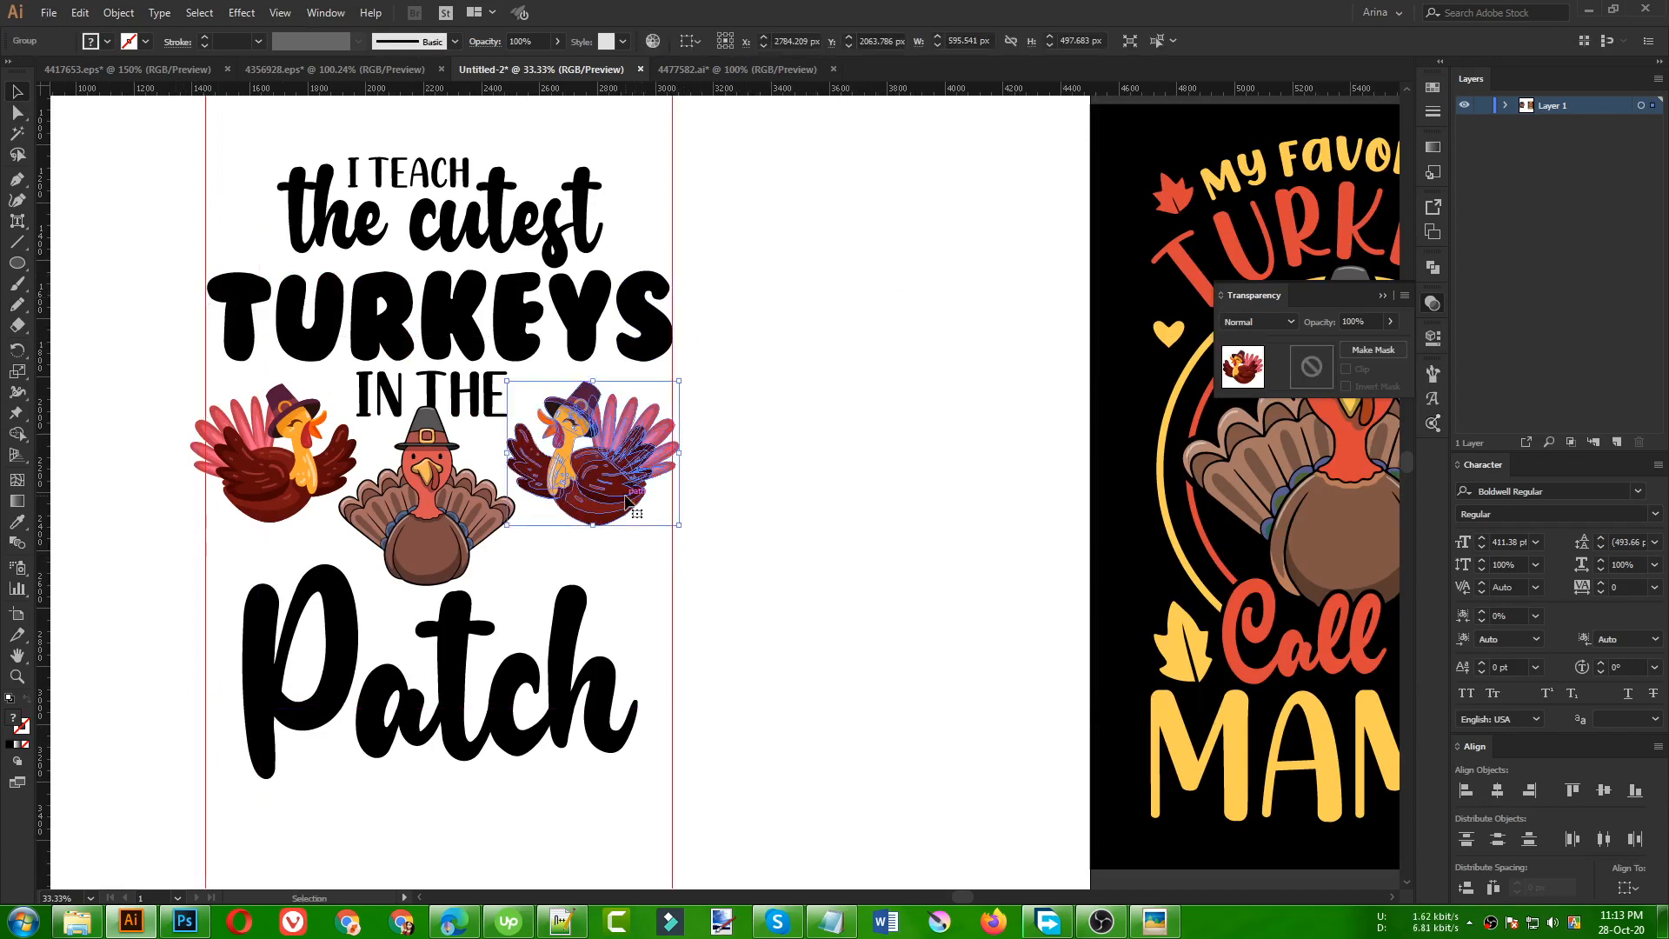
key(Left)
key(Left)
key(Left)
key(Left)
key(Left)
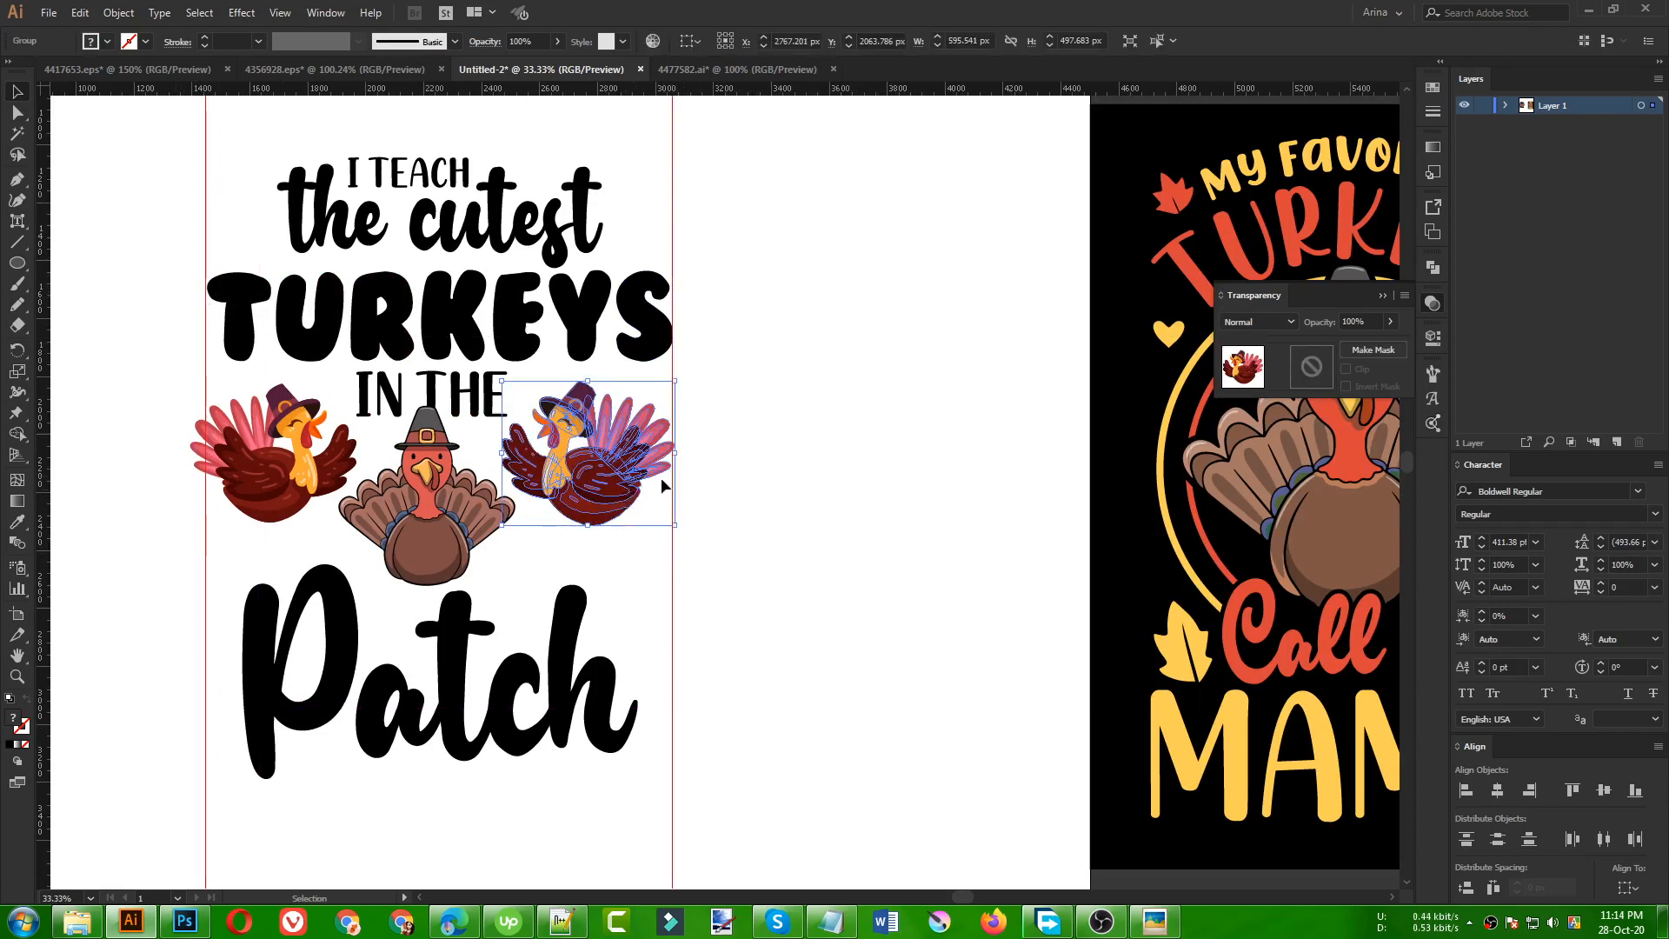
- Nudge the left mirrored turkey inward until its tail lines up with the left guide
click(296, 470)
key(Right)
key(Right)
key(Right)
key(Right)
key(Right)
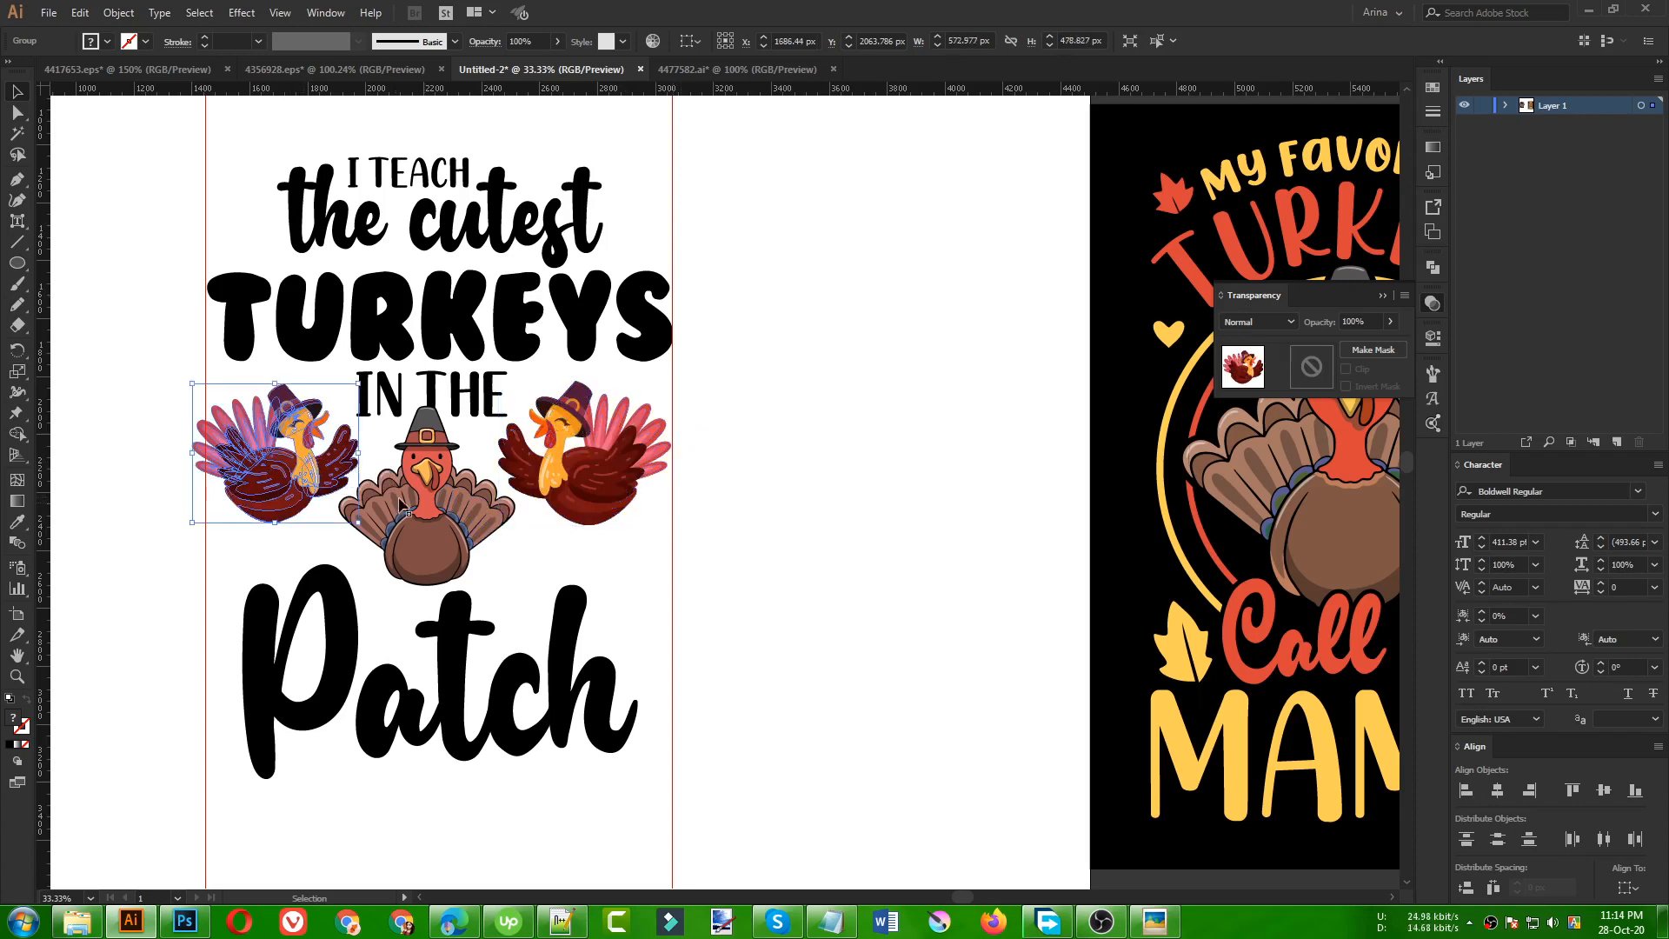
key(Right)
key(Right)
key(Right)
key(Right)
key(Right)
key(Right)
key(Right)
key(Right)
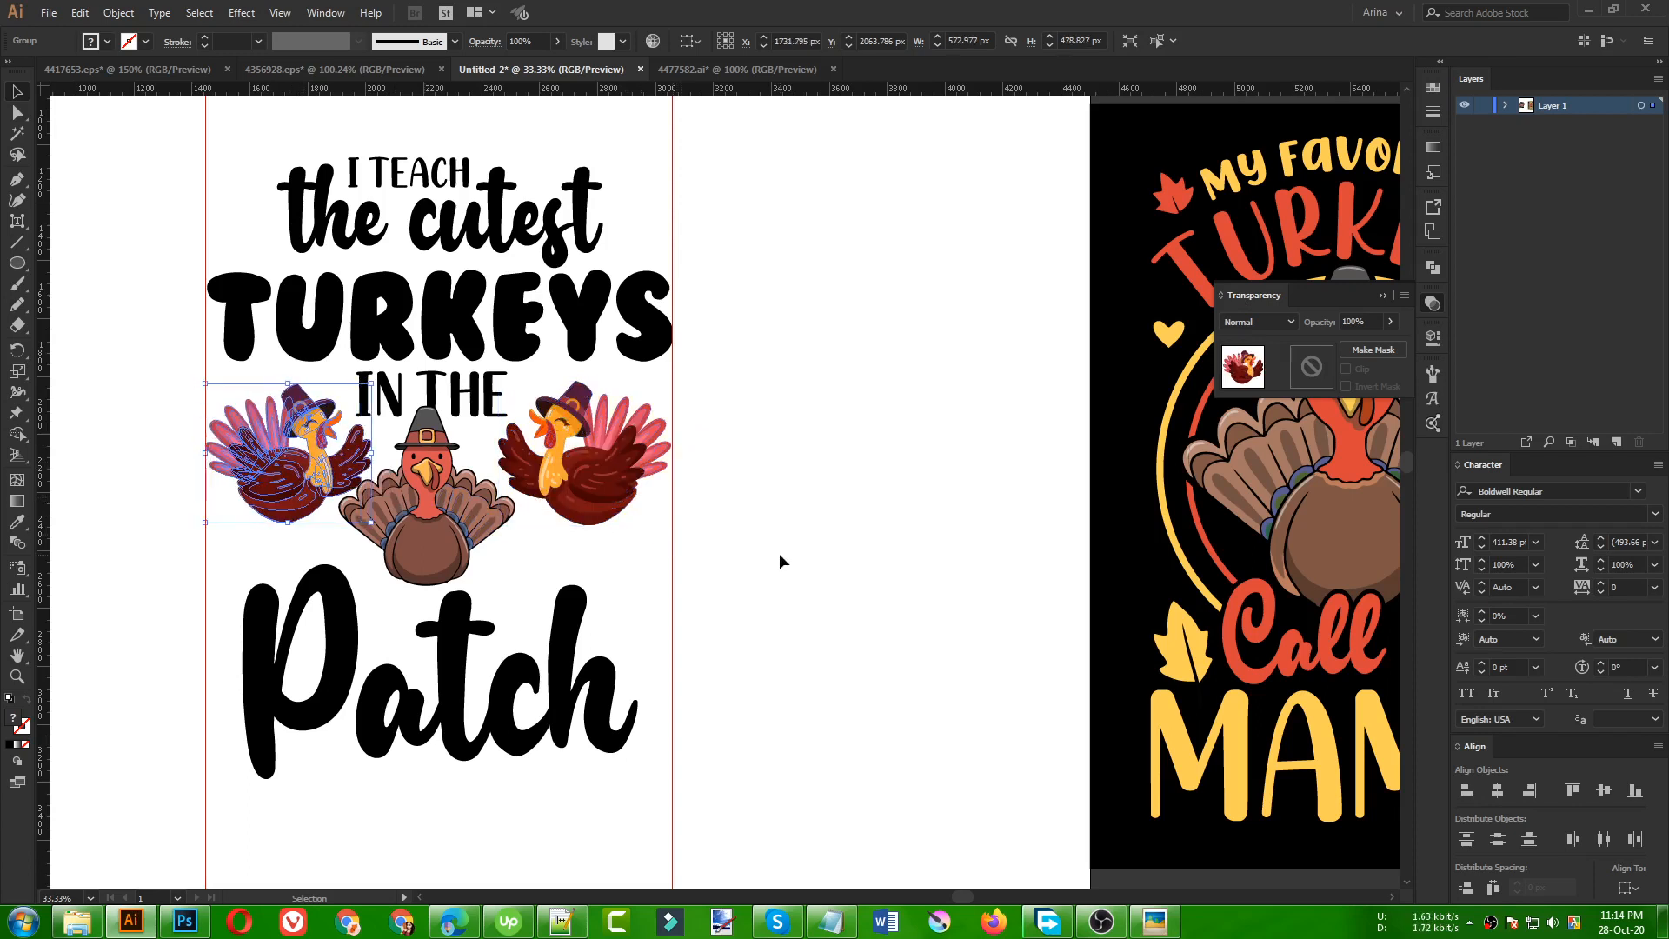
- Nudge the front-facing turkey slightly right to center it between the two mirrored turkeys
click(552, 557)
click(482, 540)
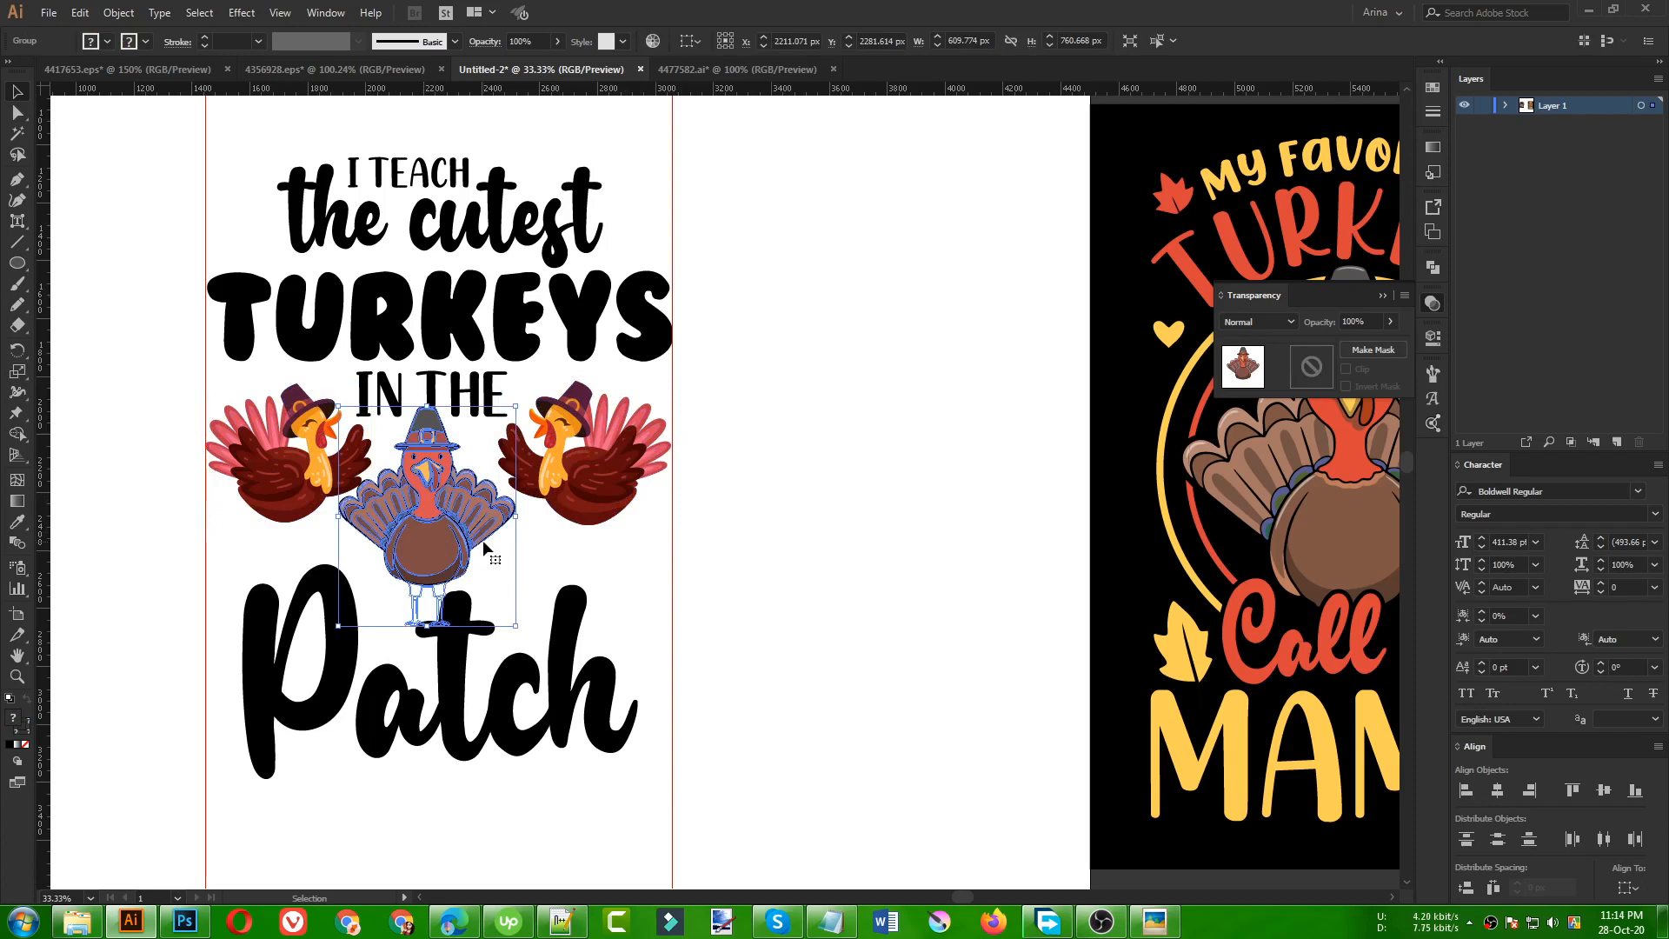
key(Right)
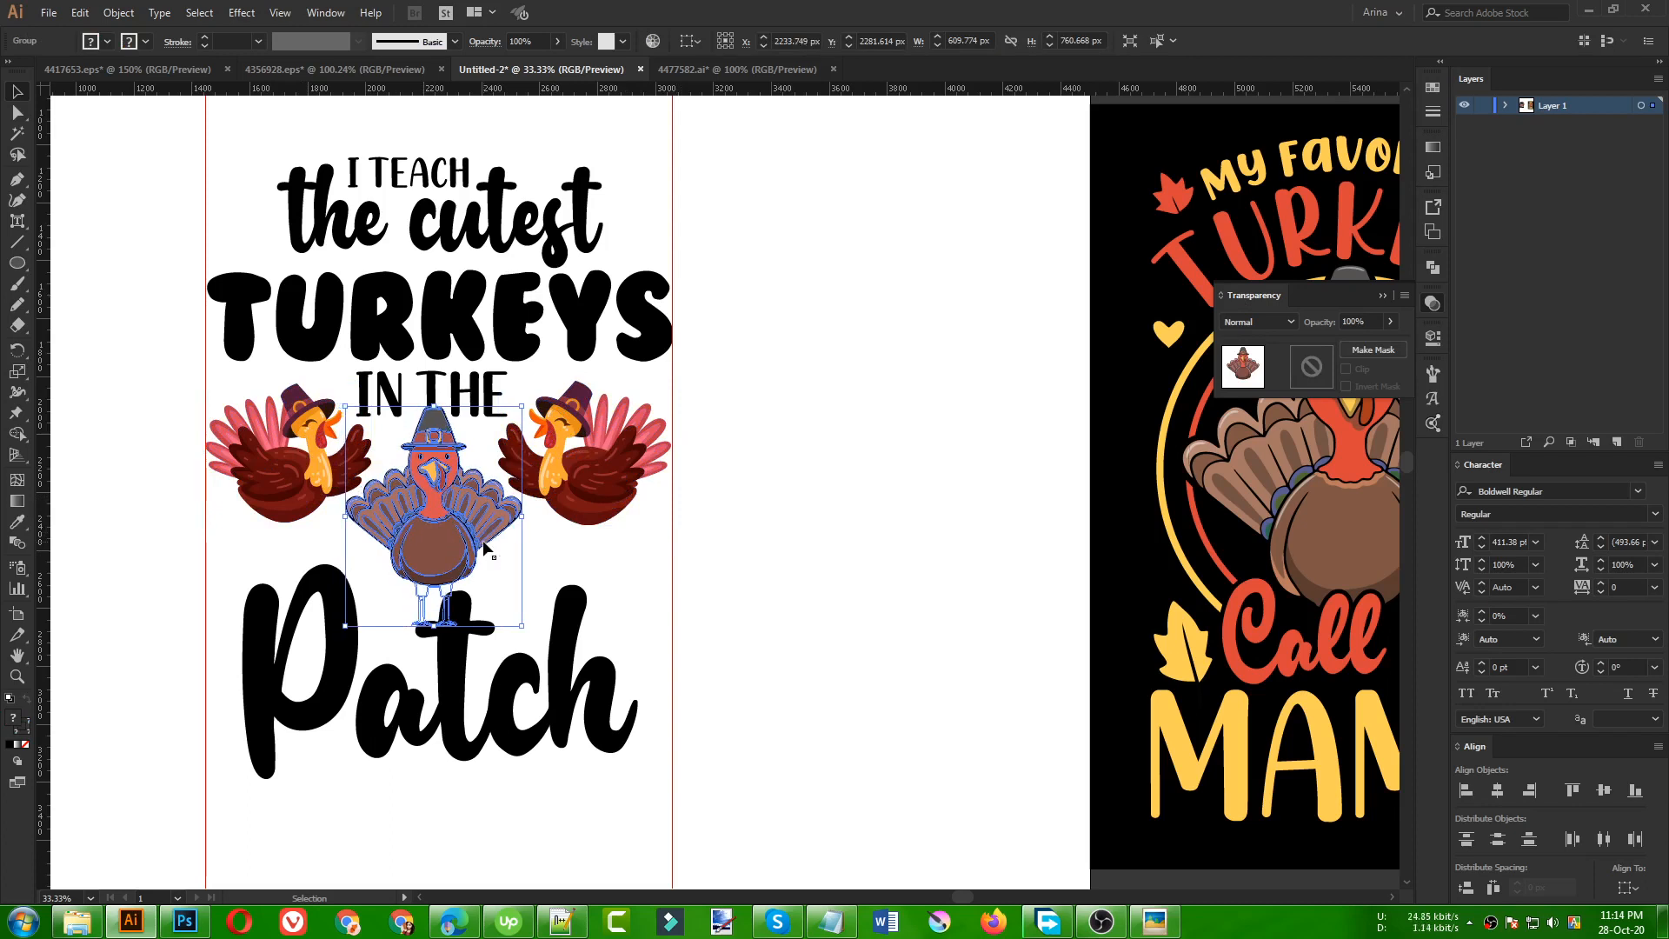
key(Right)
key(Down)
key(Down)
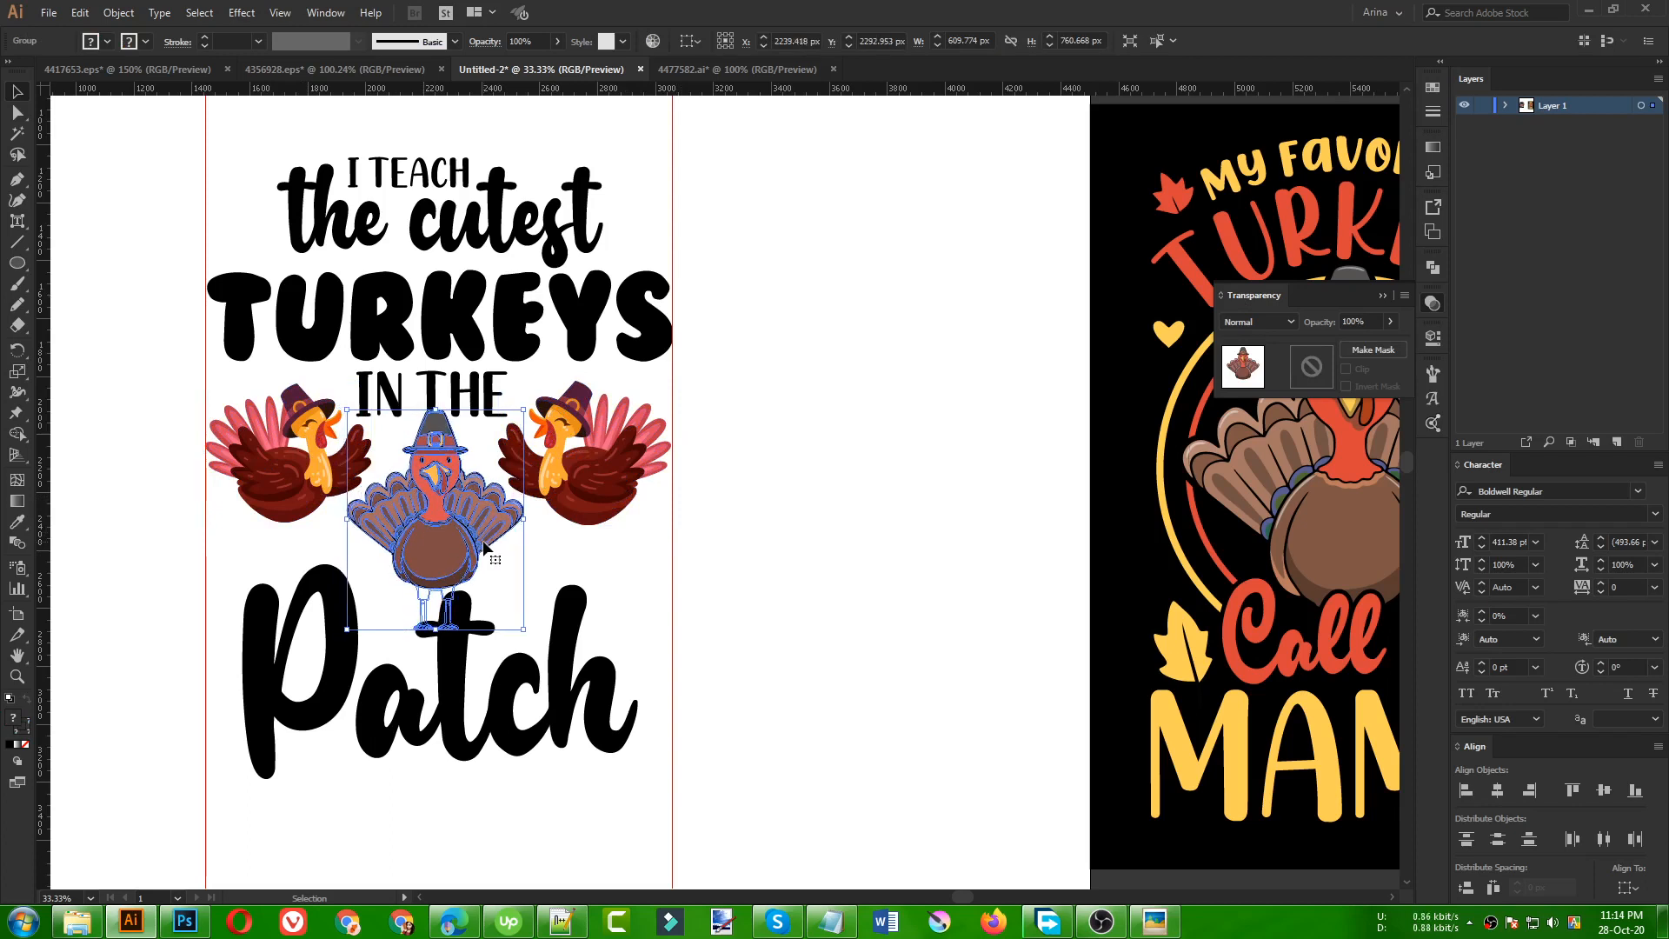
key(Up)
key(Up)
click(849, 551)
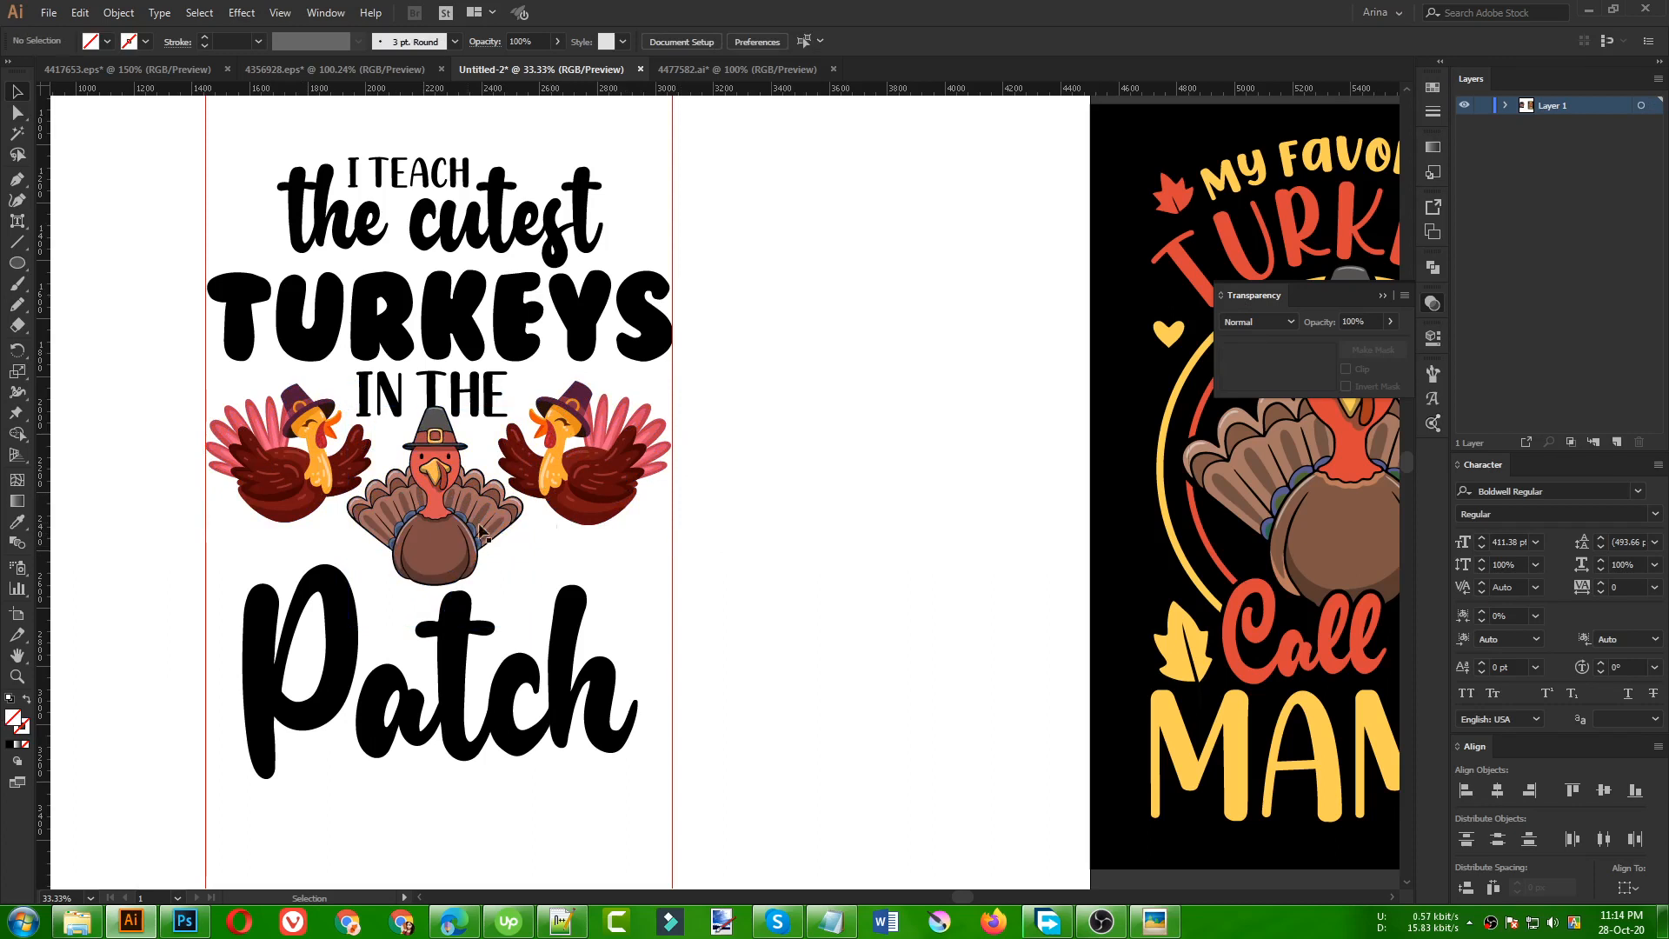
- Offset the paths of the front-facing pilgrim turkey by 7 px with Miter joins
click(488, 525)
scroll(414, 489, up, 1)
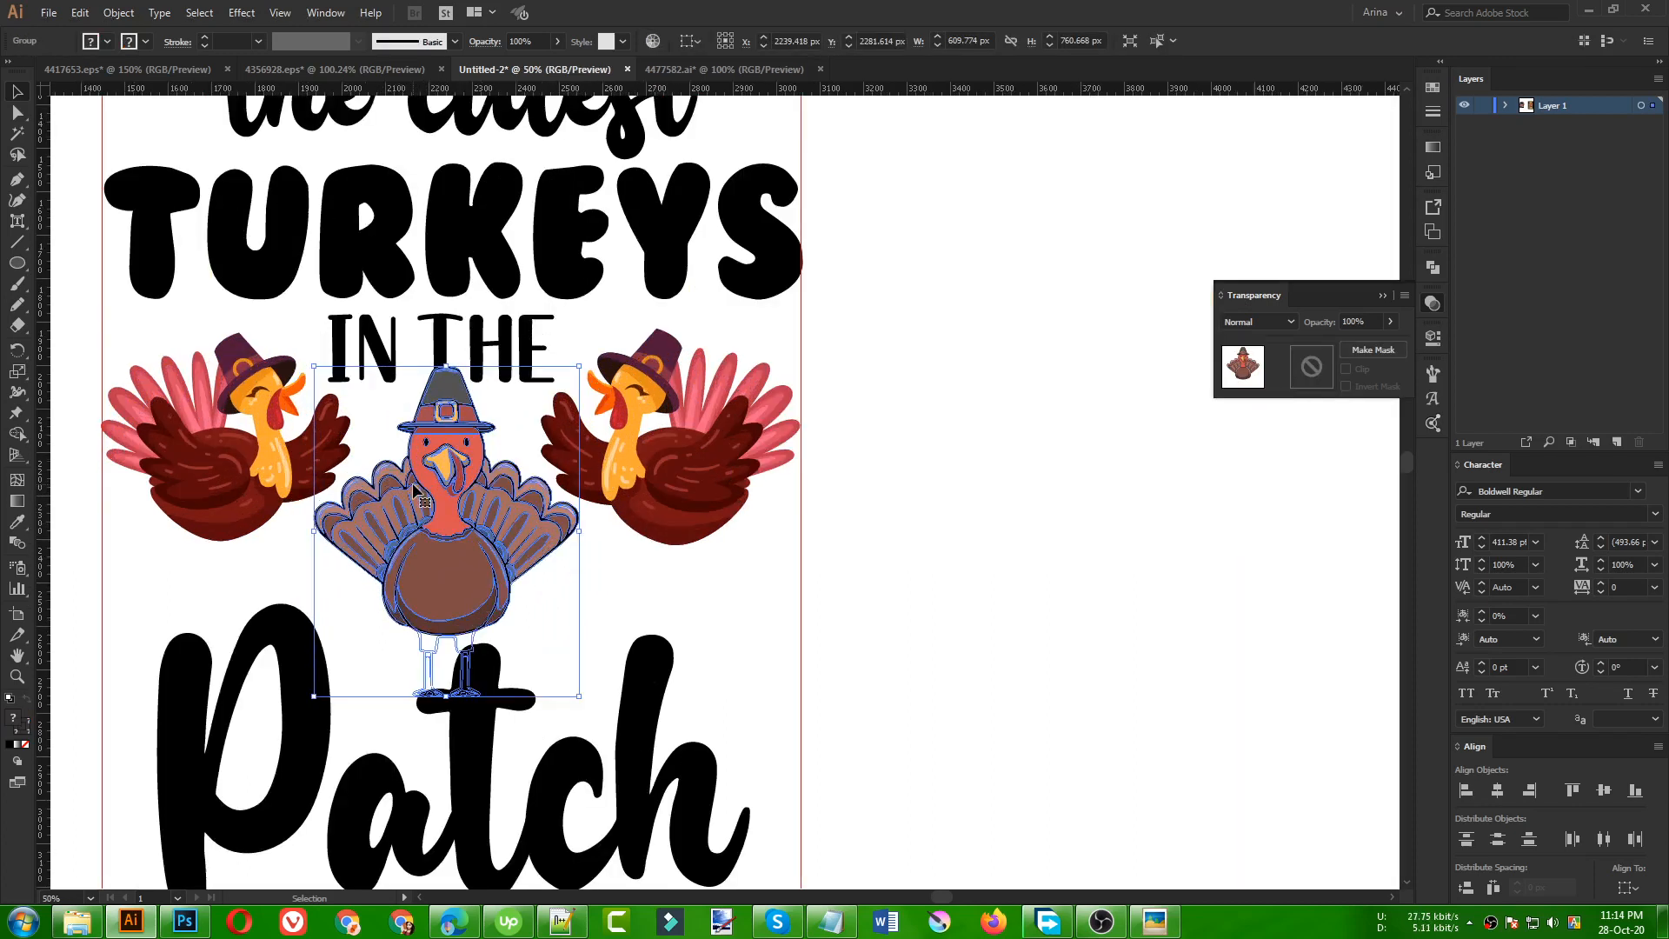
click(118, 12)
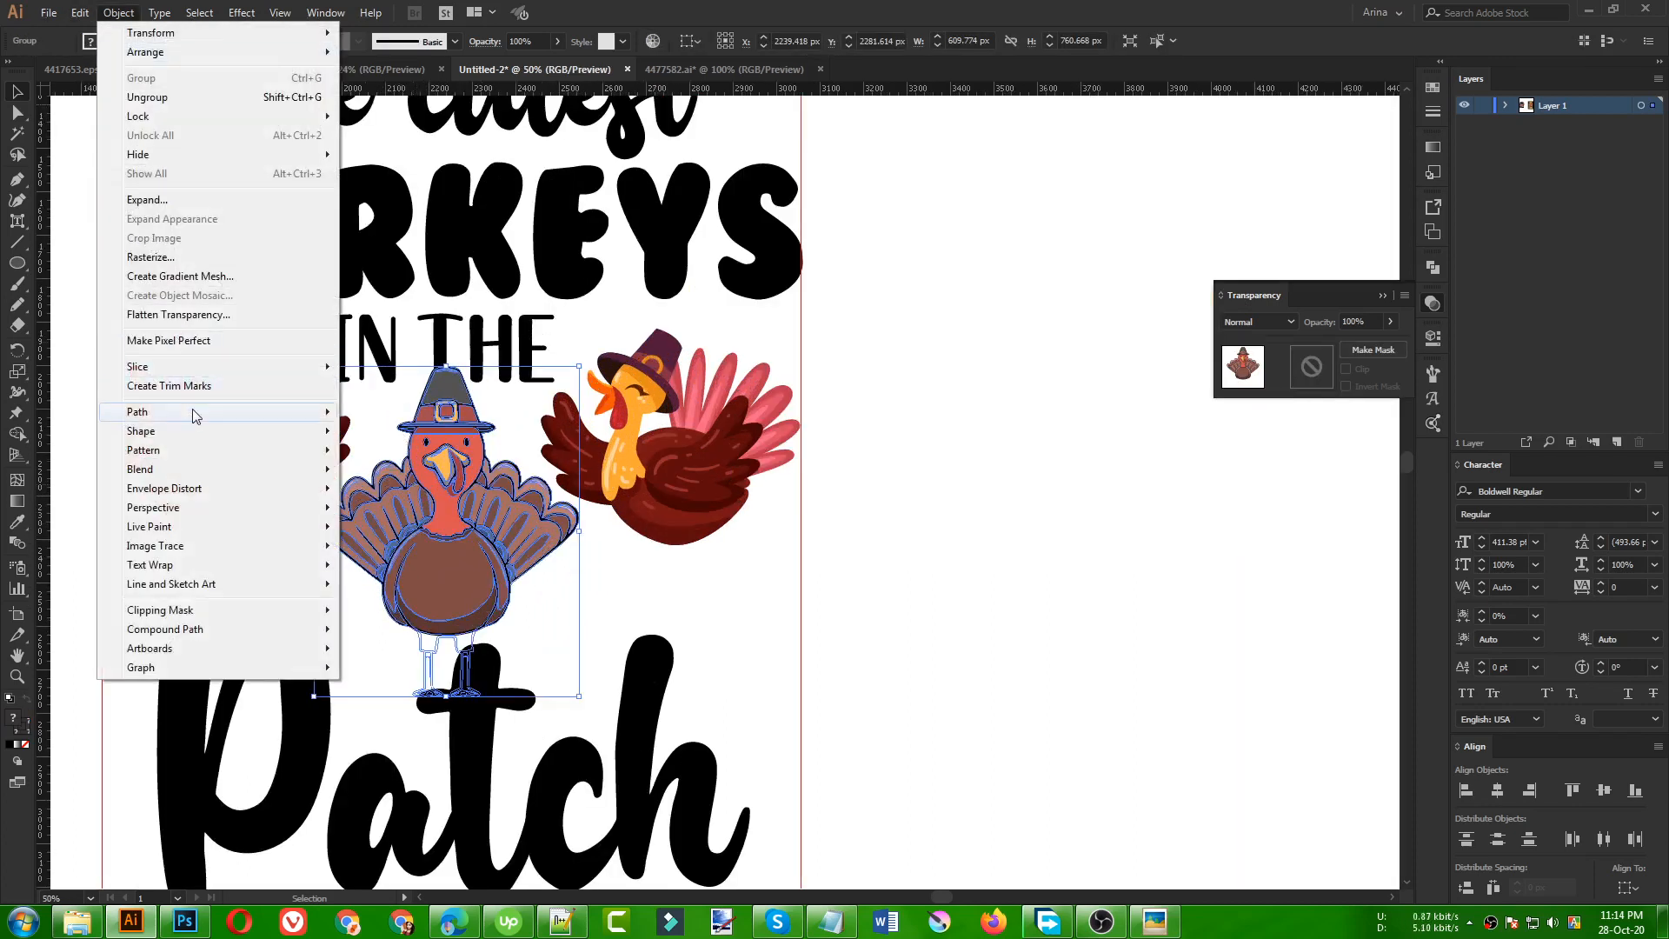
mouse_move(212, 415)
click(395, 476)
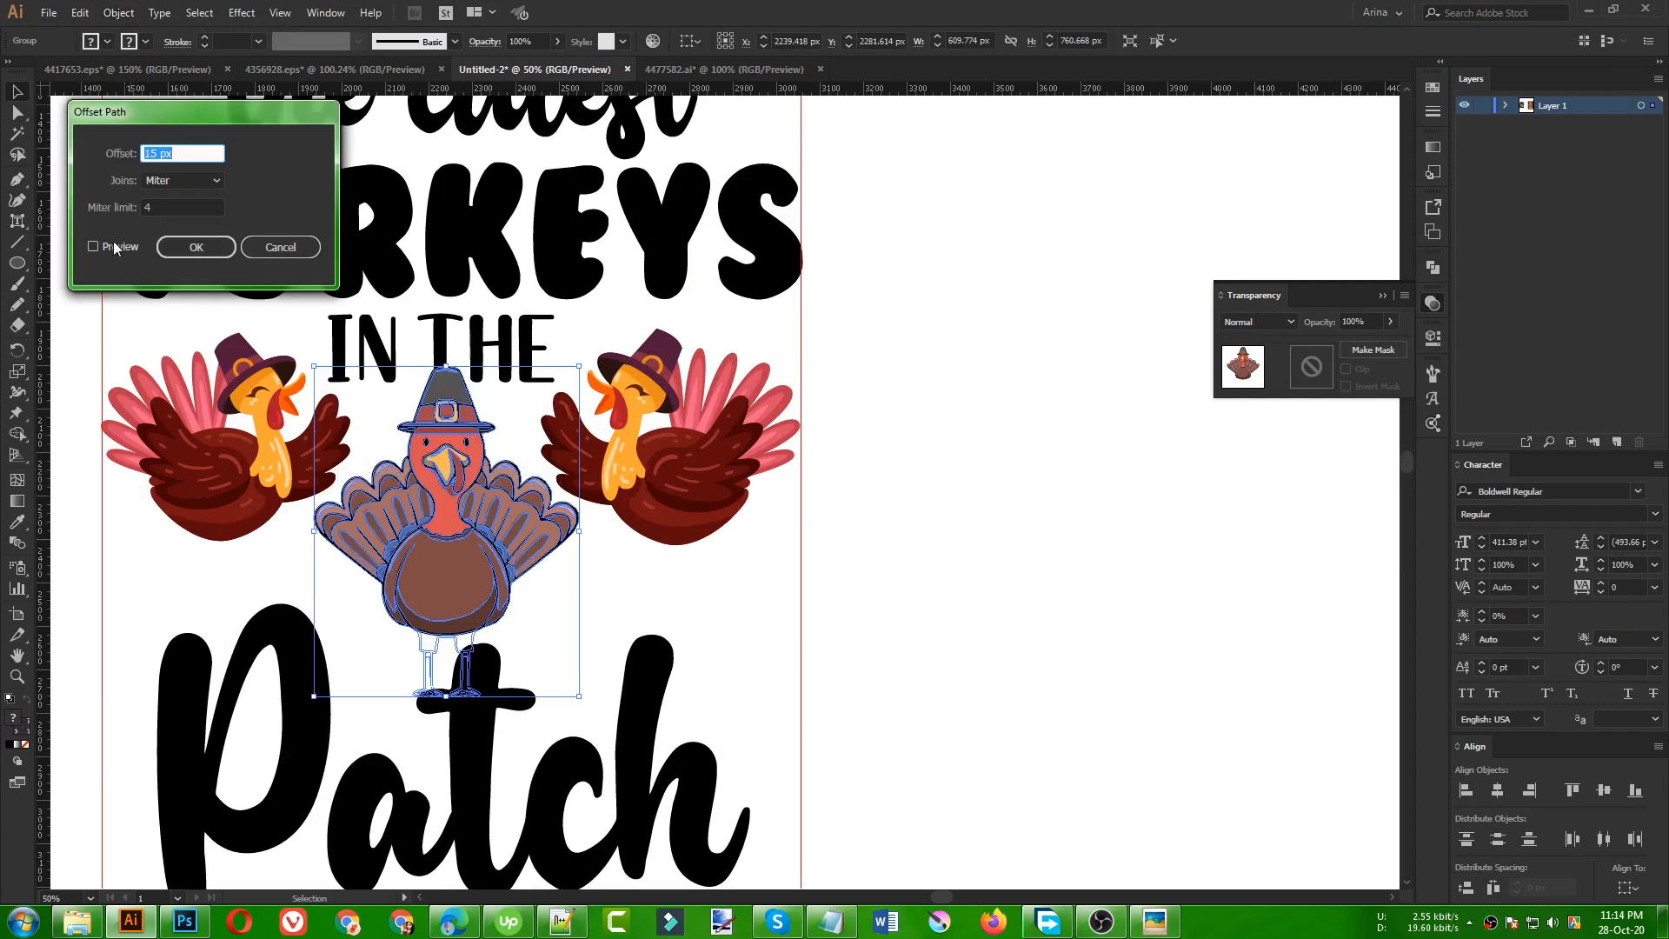
click(113, 244)
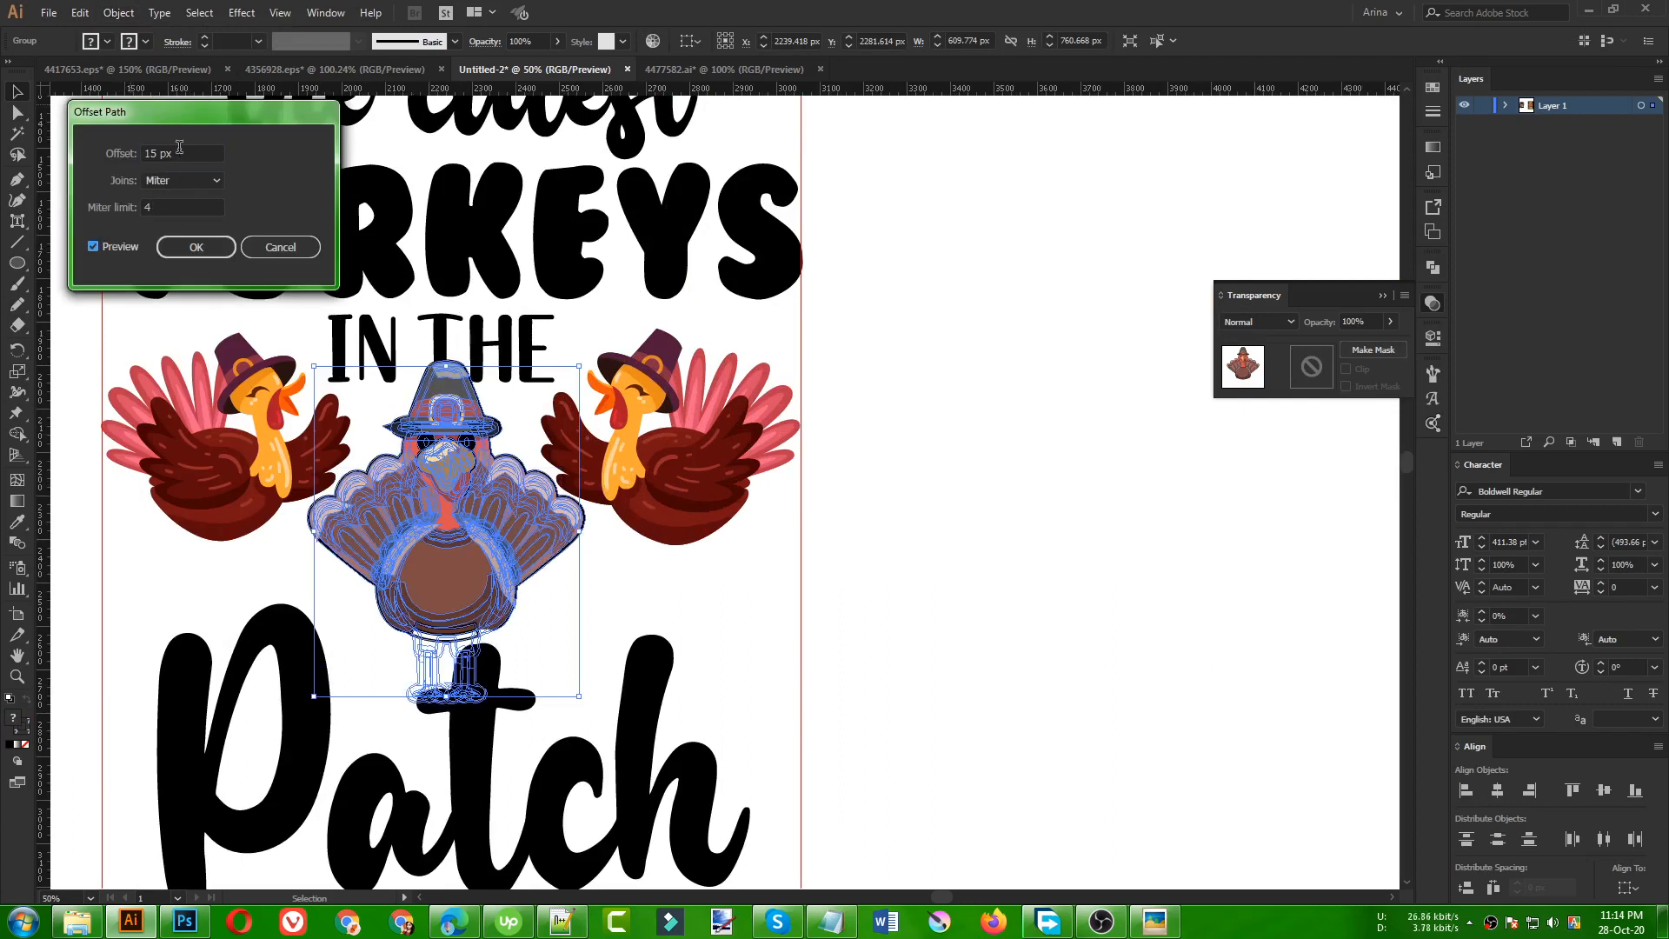
scroll(179, 155, down, 1)
scroll(179, 155, down, 3)
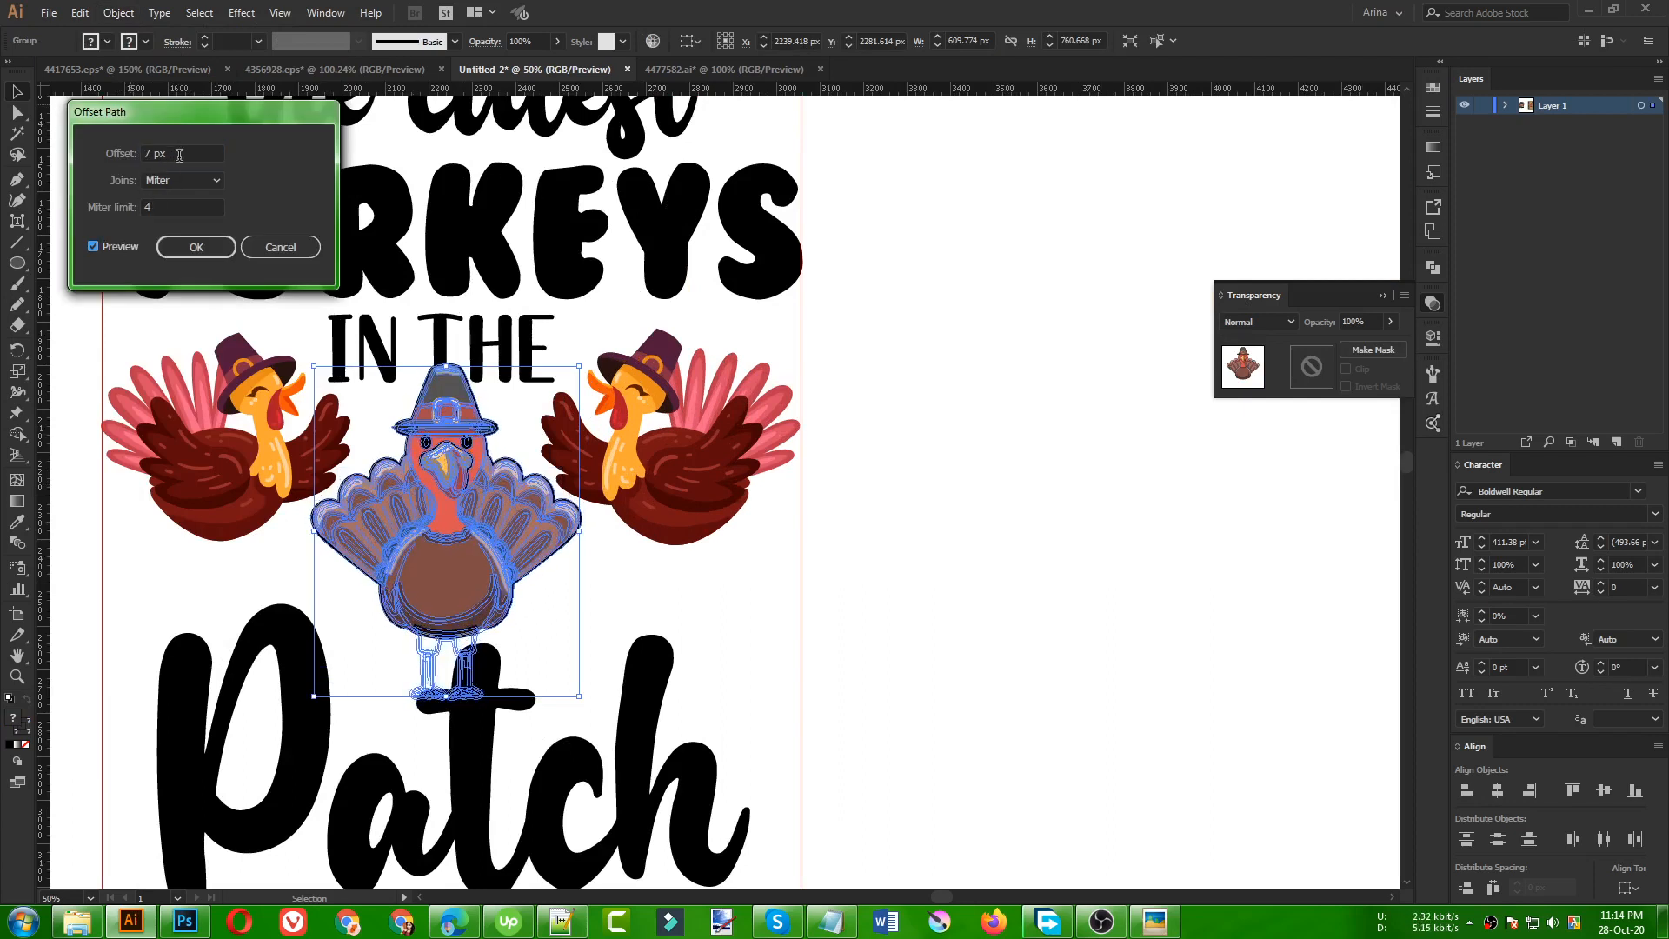
click(196, 248)
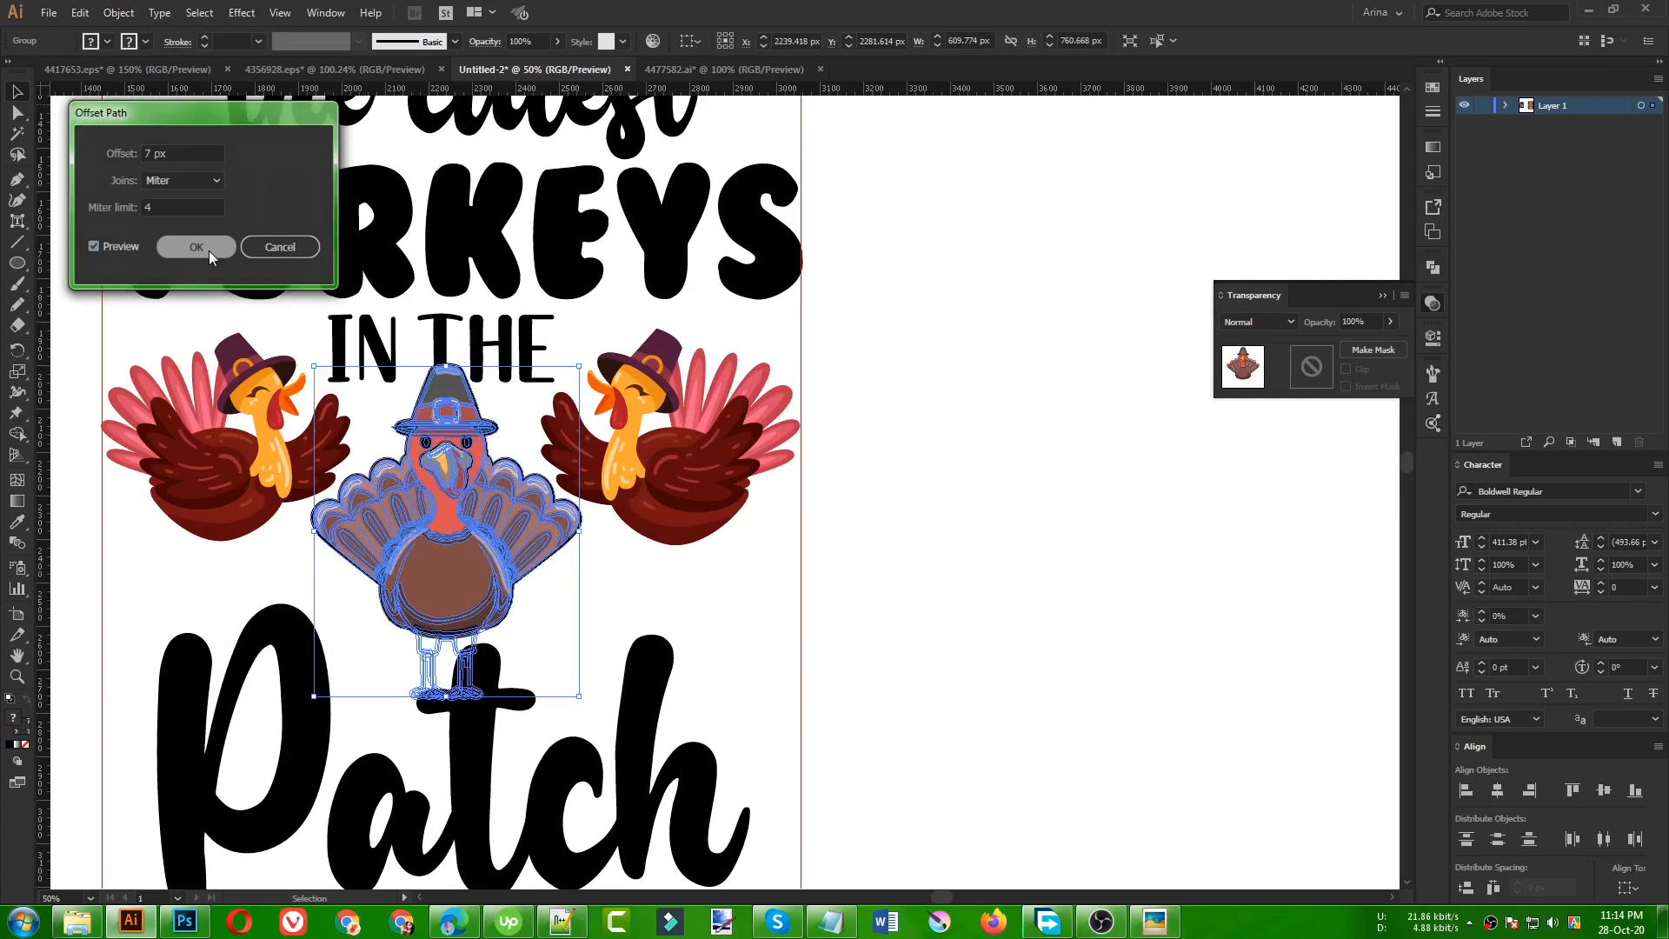
- Add an opacity mask with clipping off to the "IN THE" text and paste the offset turkey in place inside it
click(789, 614)
key(v)
click(539, 370)
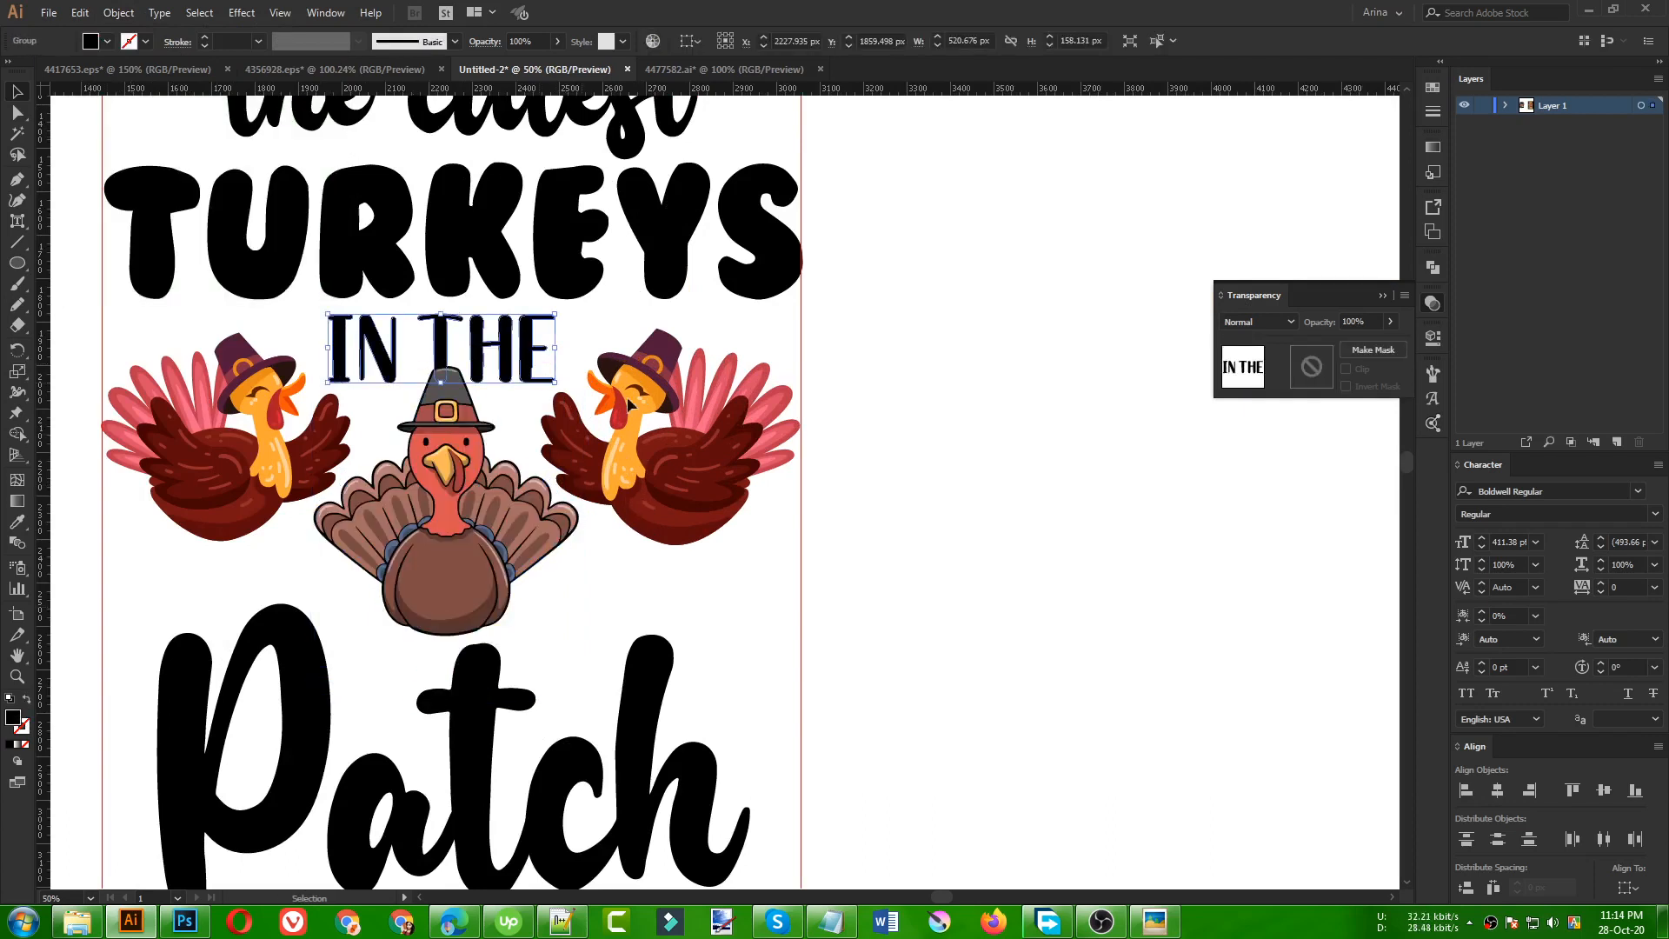
click(1329, 370)
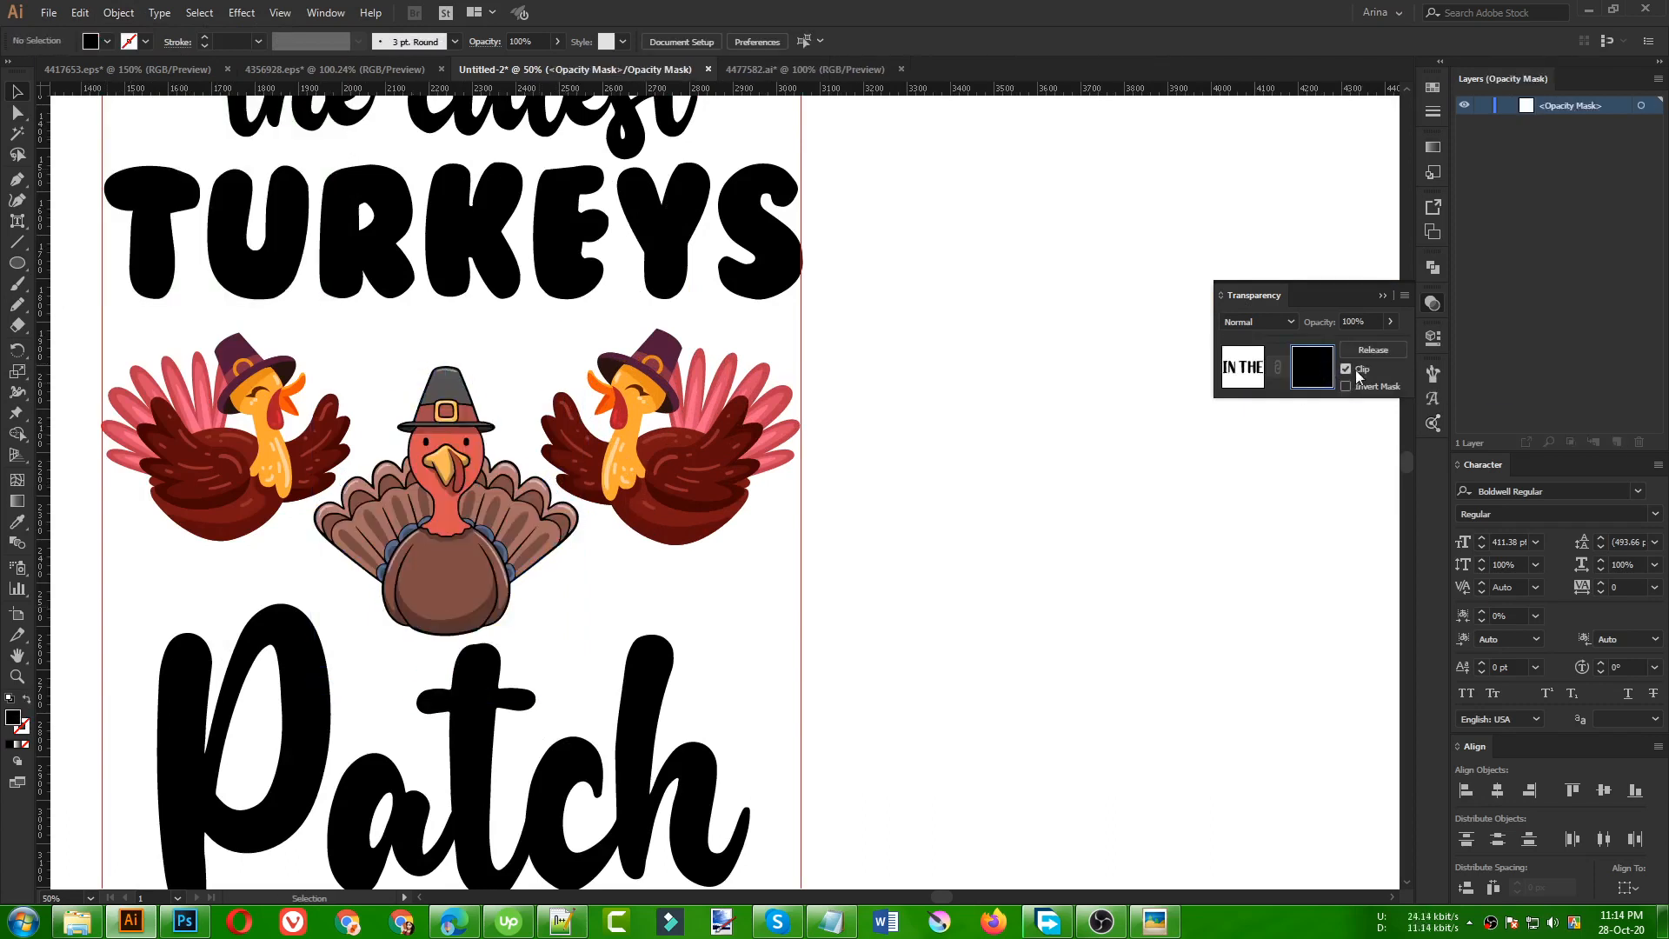
click(1359, 373)
key(ctrl+f)
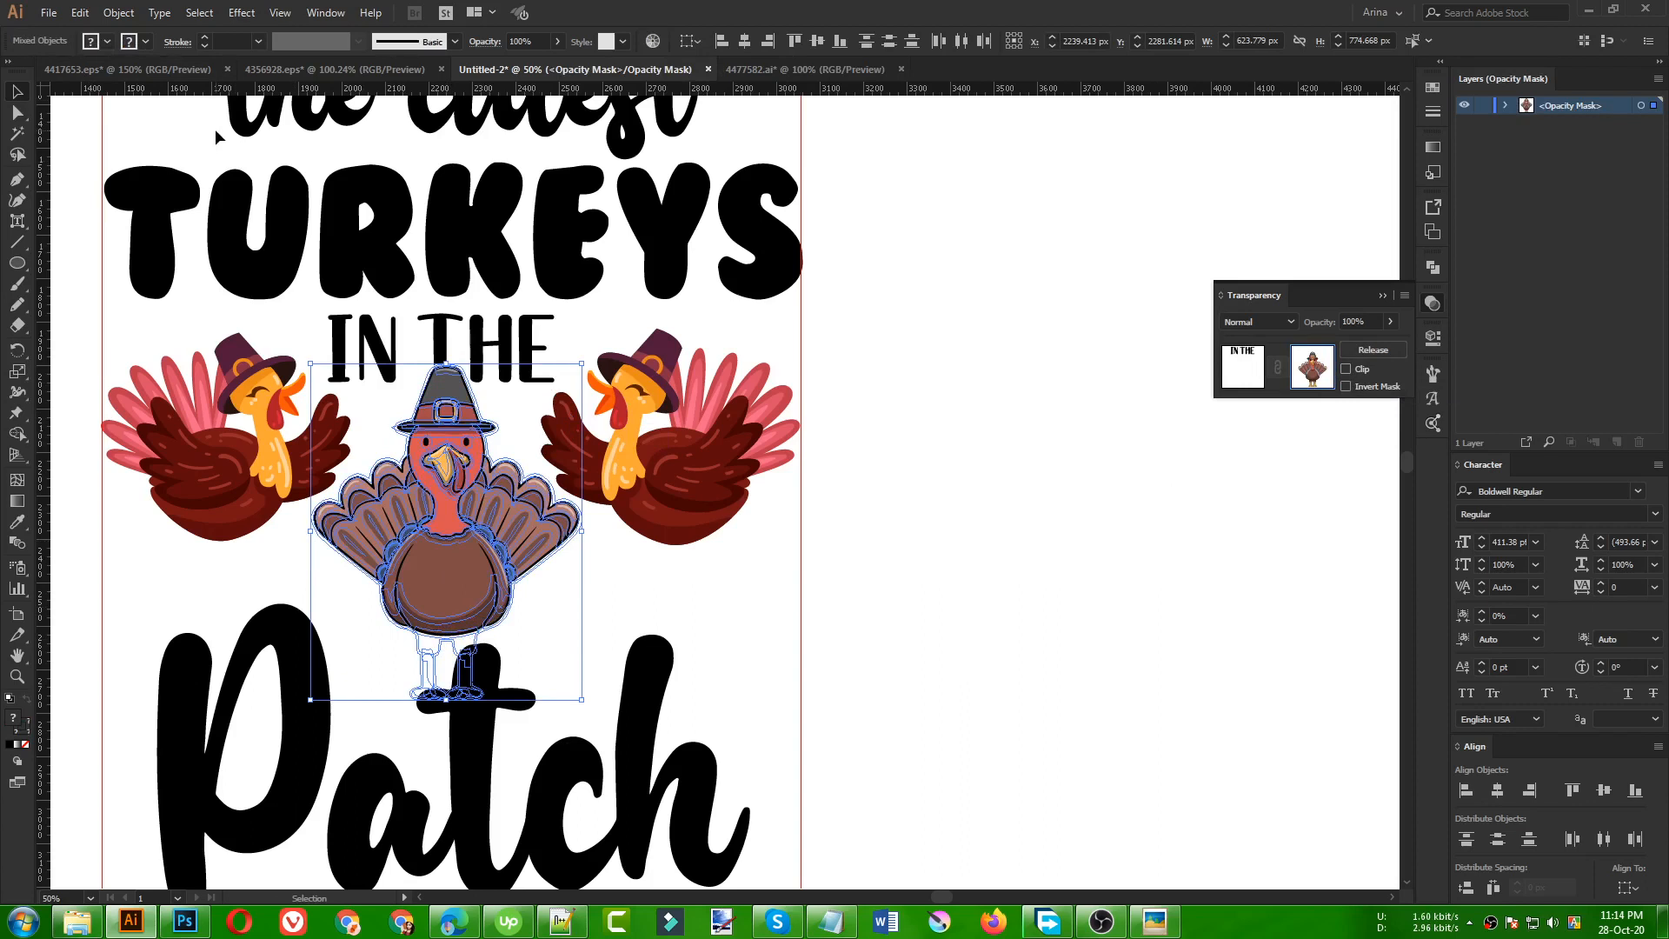
- Expand the pasted turkey artwork inside the opacity mask and fill it with black
click(120, 14)
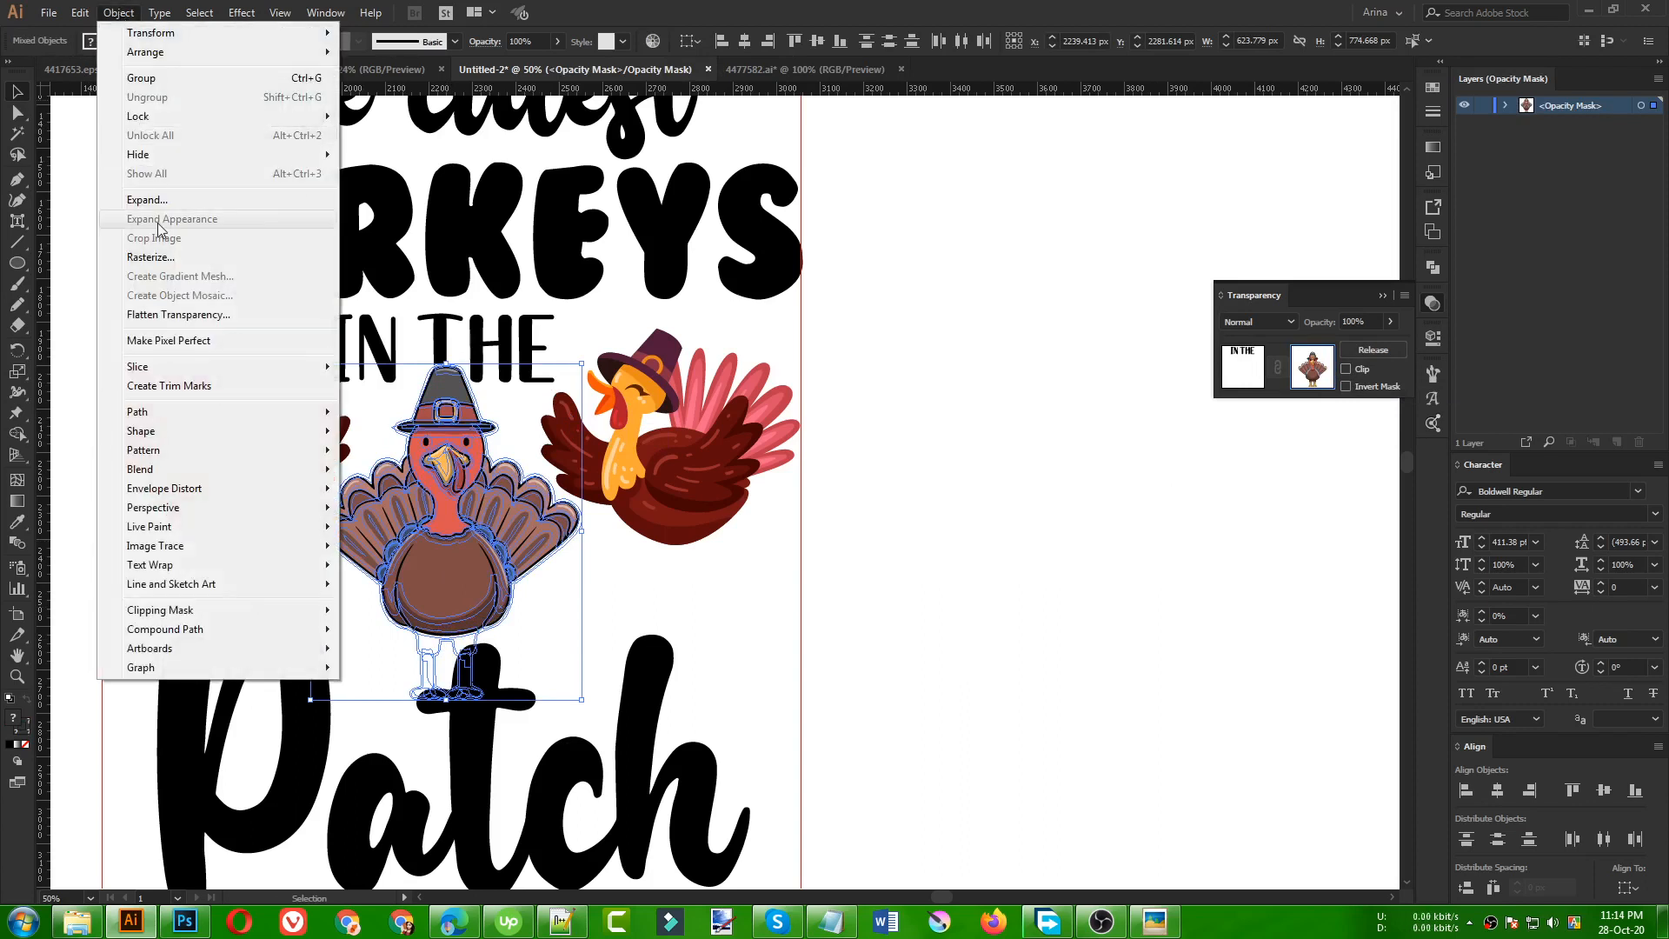
click(156, 193)
click(495, 508)
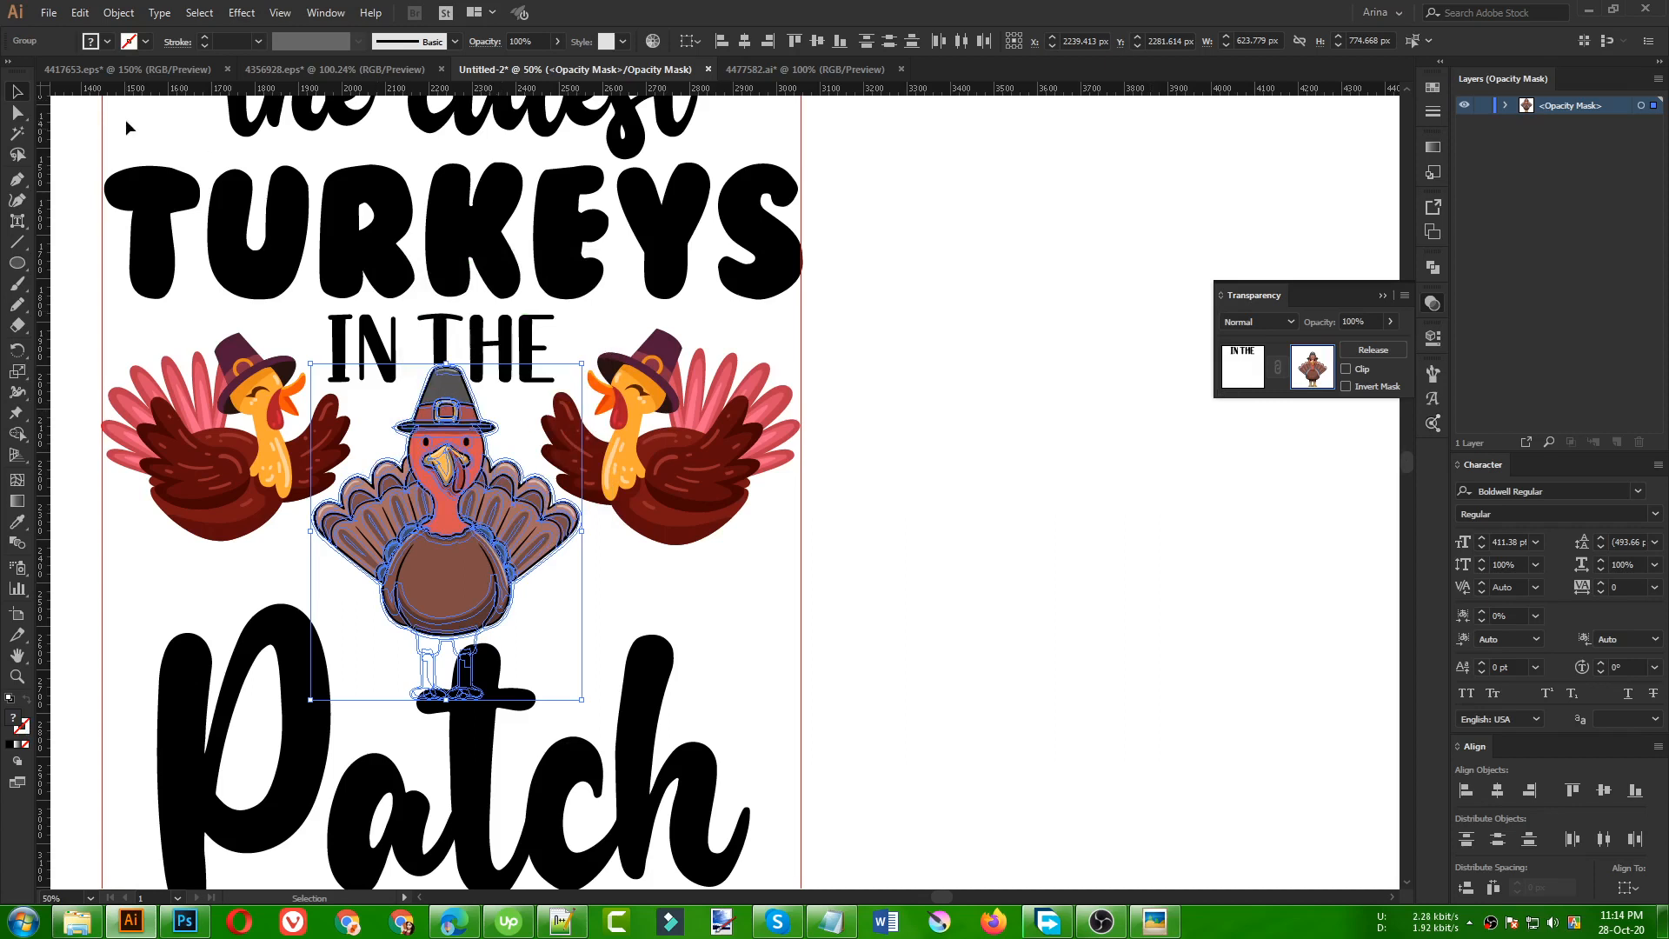
click(107, 41)
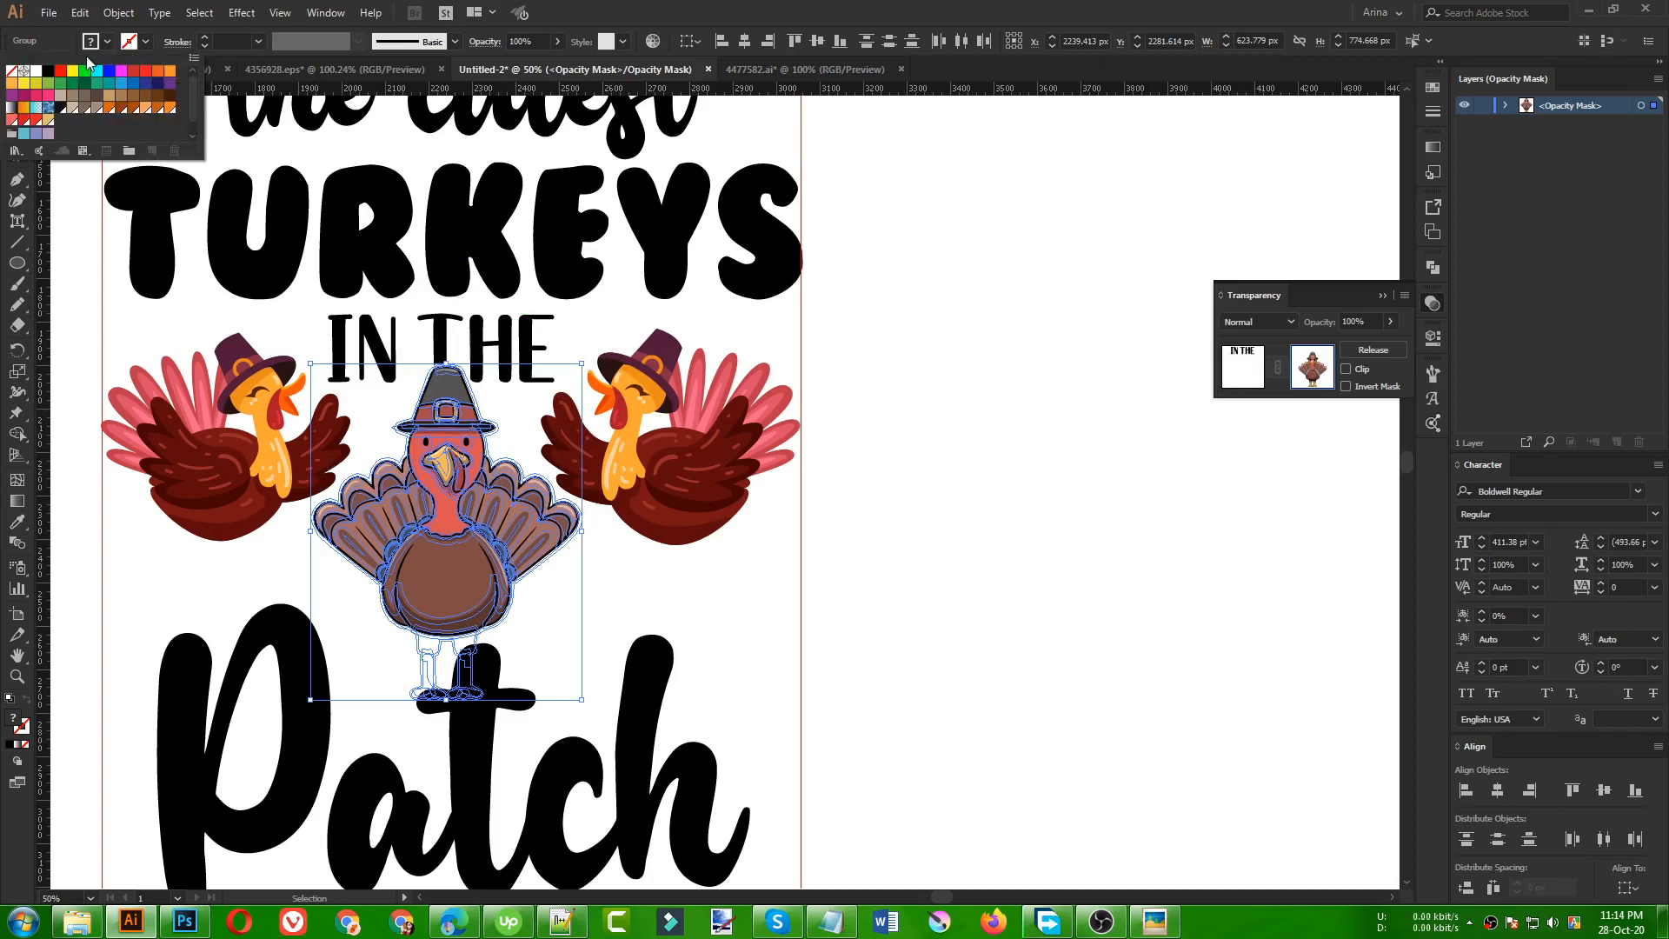
click(49, 70)
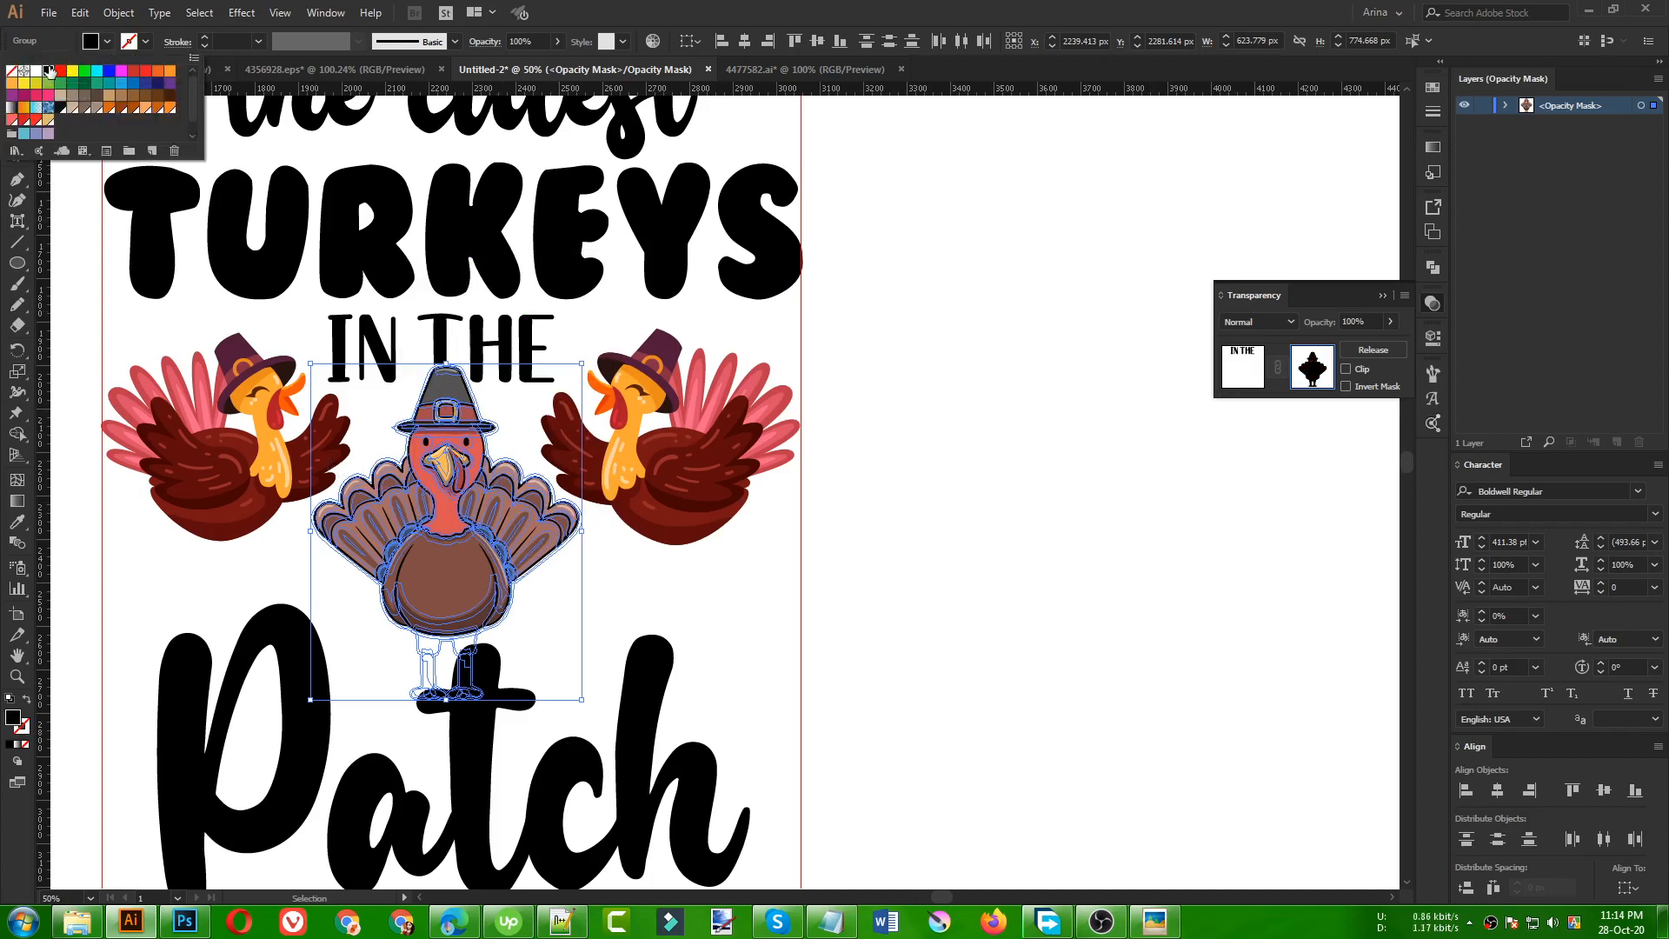
click(1001, 580)
click(1001, 580)
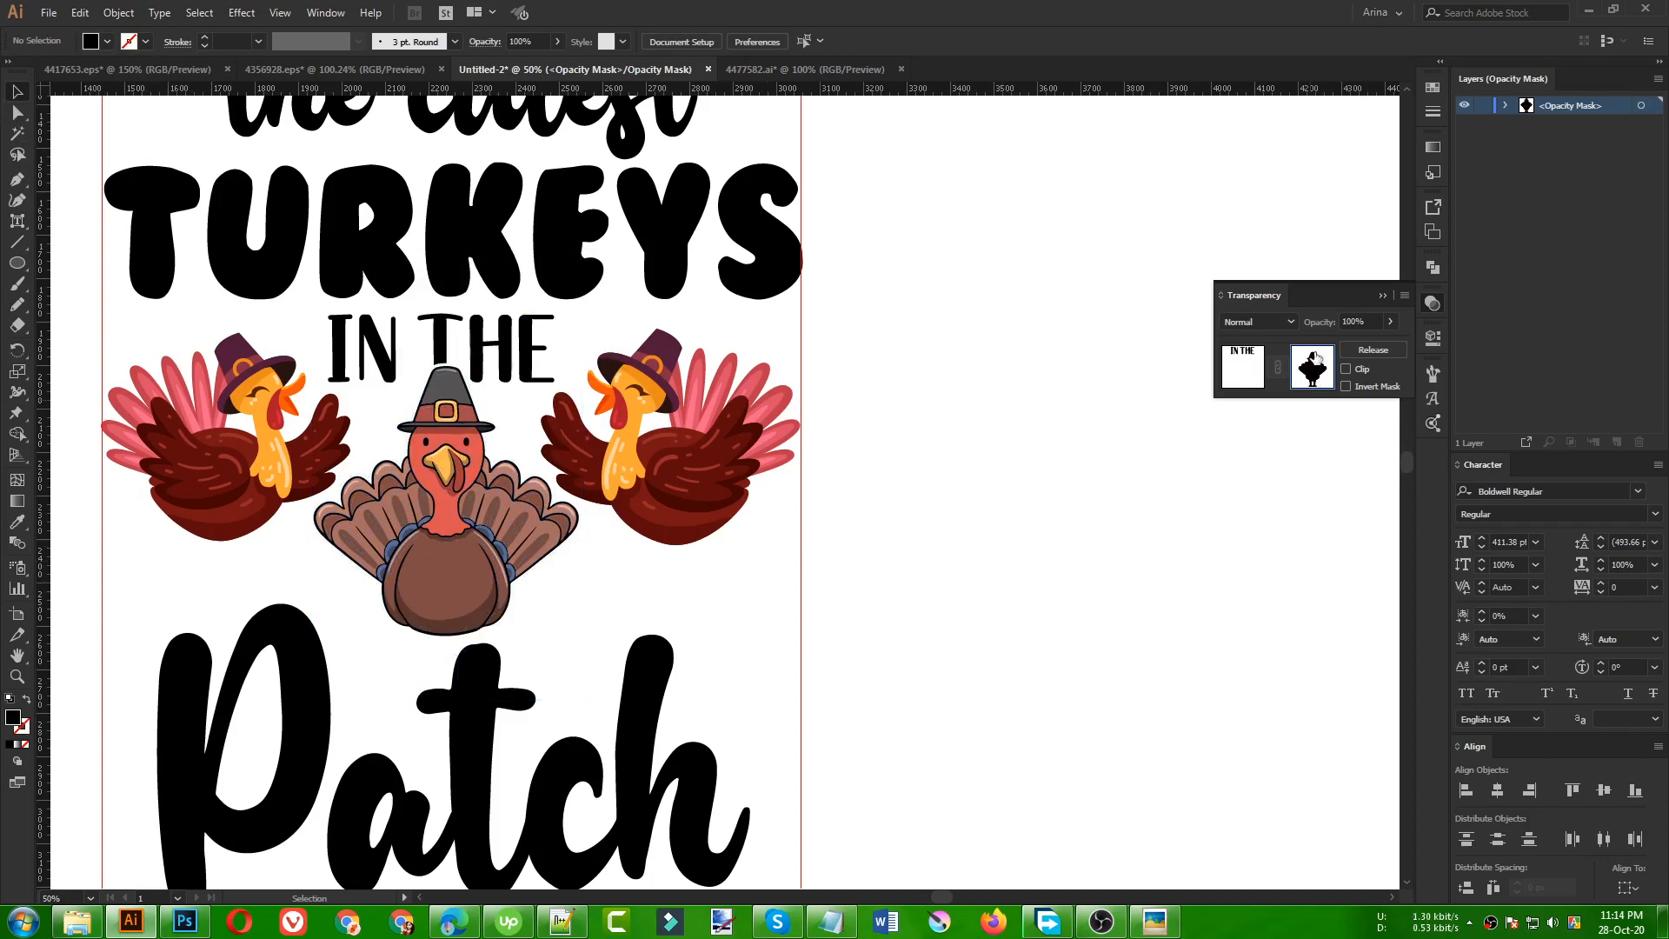
- Check the cutout between the hat and "IN THE" up close and return from the opacity mask to the main artwork
key(ctrl+1)
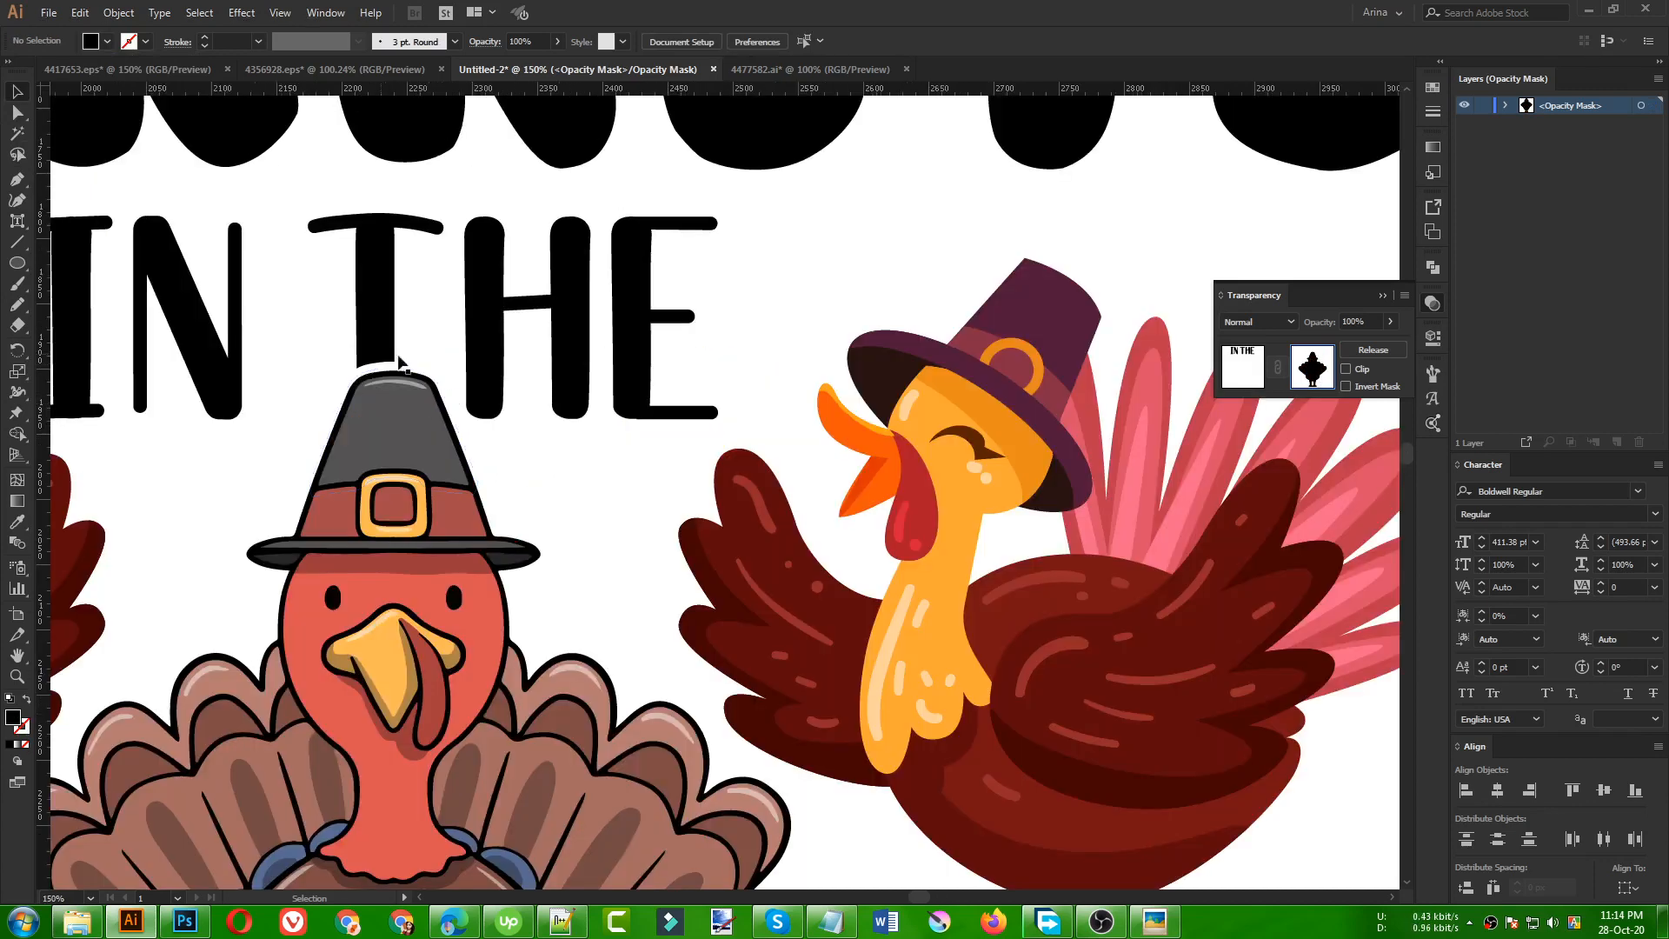
scroll(525, 346, down, 3)
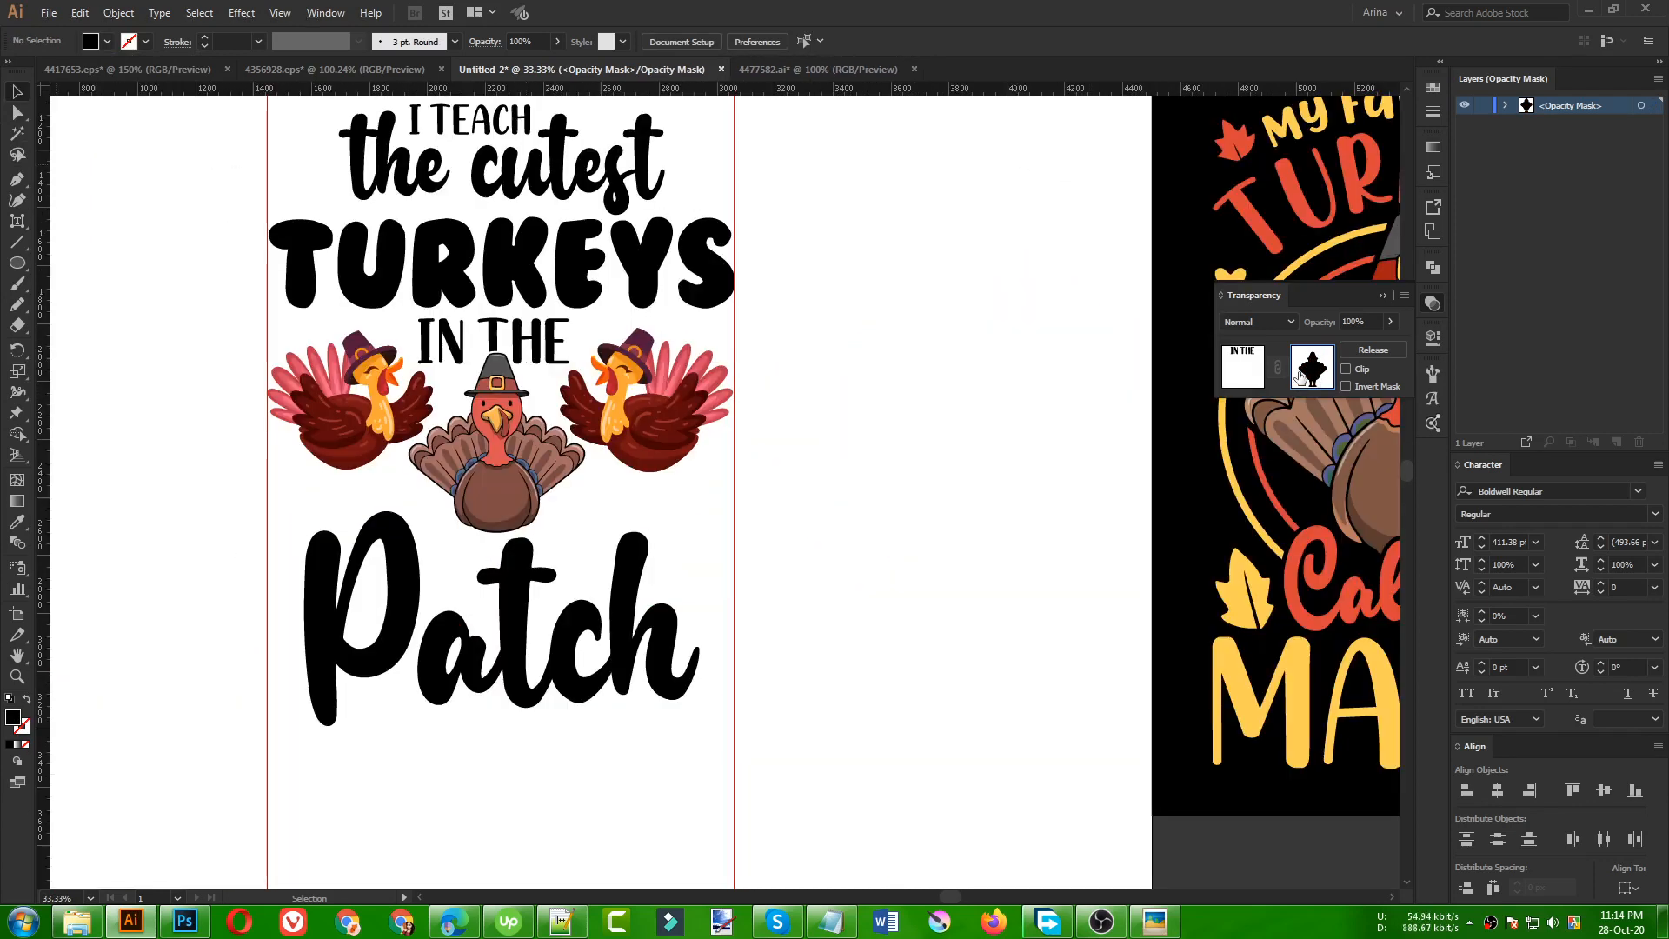
click(1244, 370)
click(852, 516)
scroll(556, 517, down, 1)
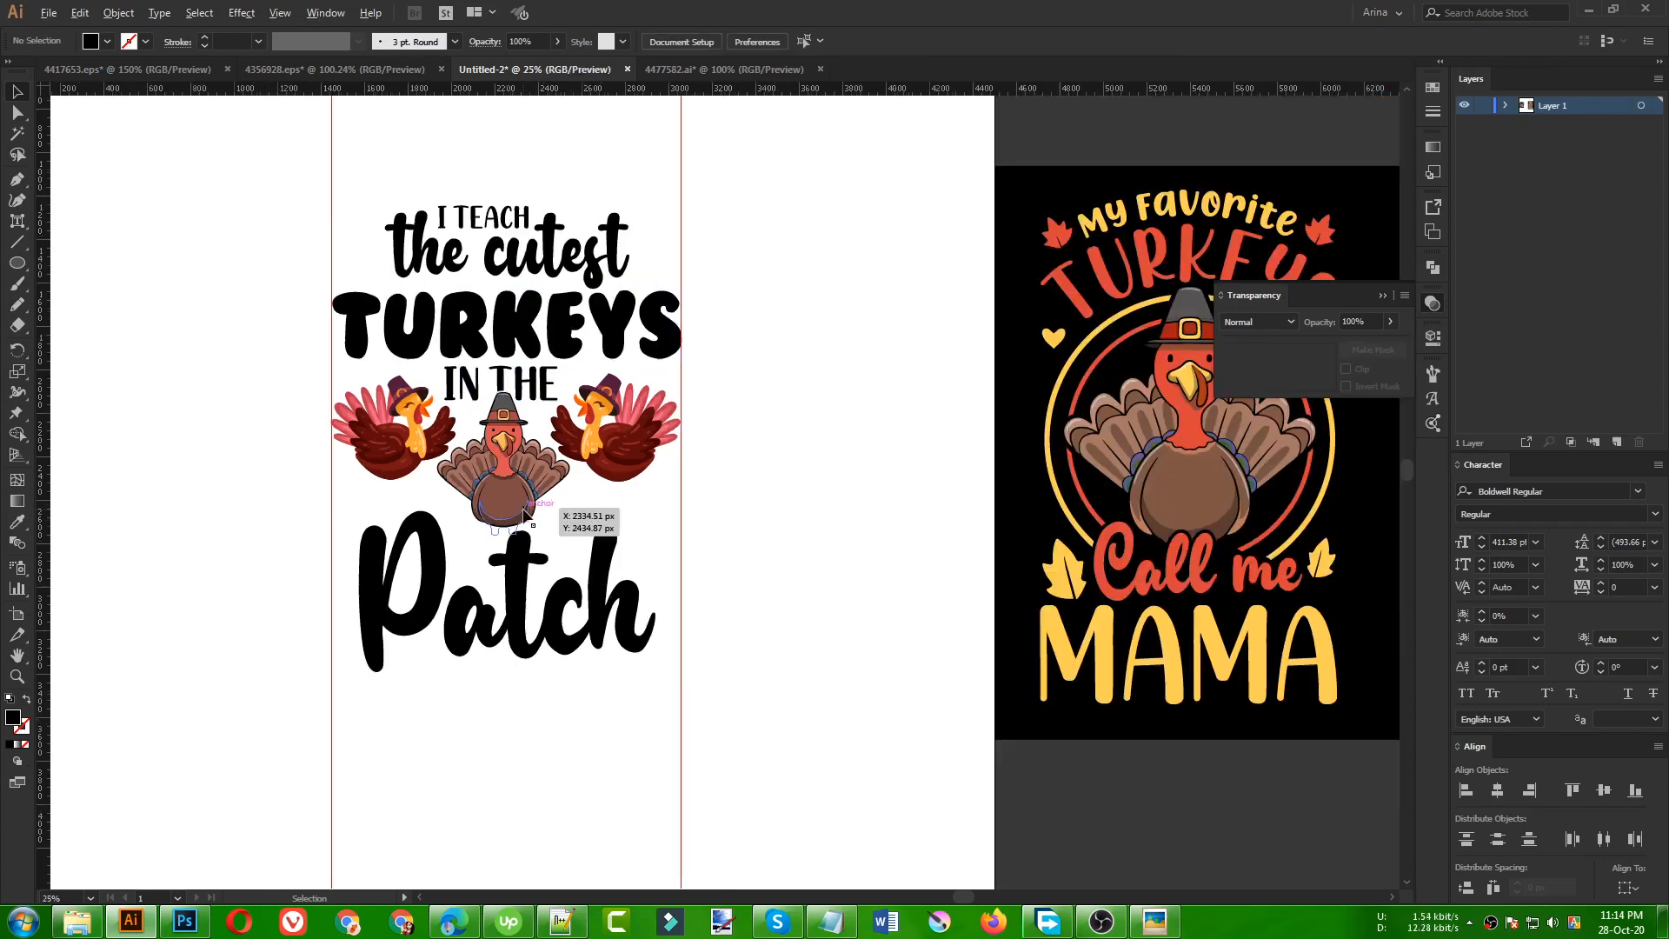
- Recolor the word "TURKEYS" with the pink sampled from the right turkey's tail feathers
scroll(566, 341, up, 1)
click(565, 348)
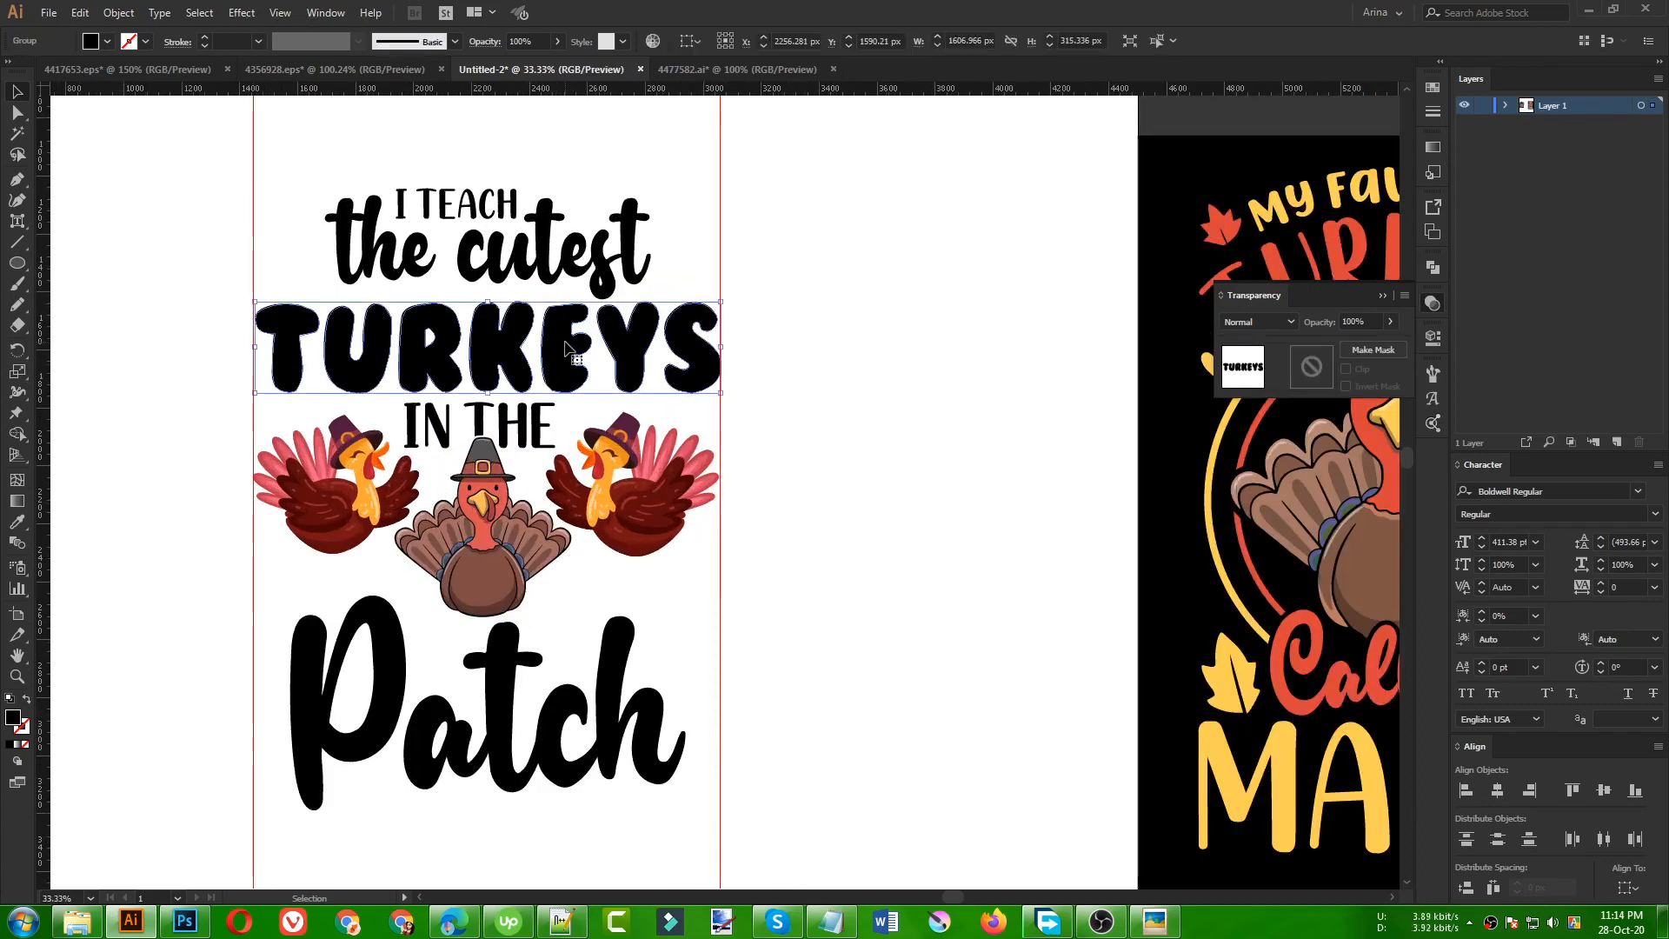
key(i)
click(694, 464)
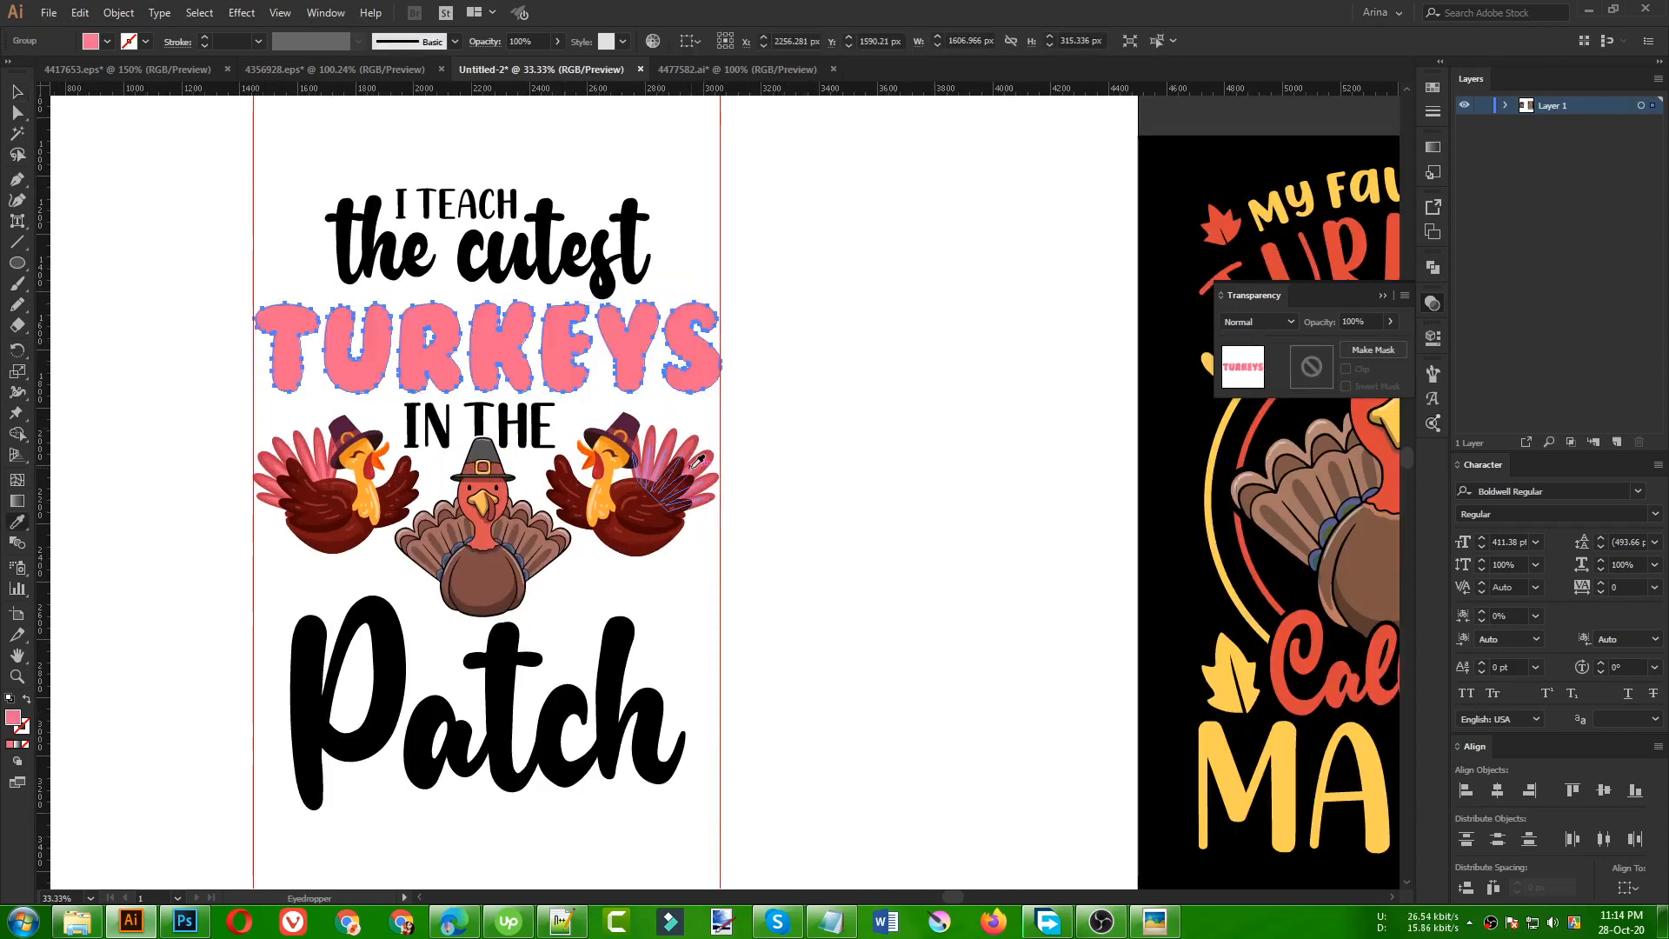
- Recolor the "I TEACH the cutest" text group with the yellow-orange sampled from the right turkey's neck
ctrl+click(578, 257)
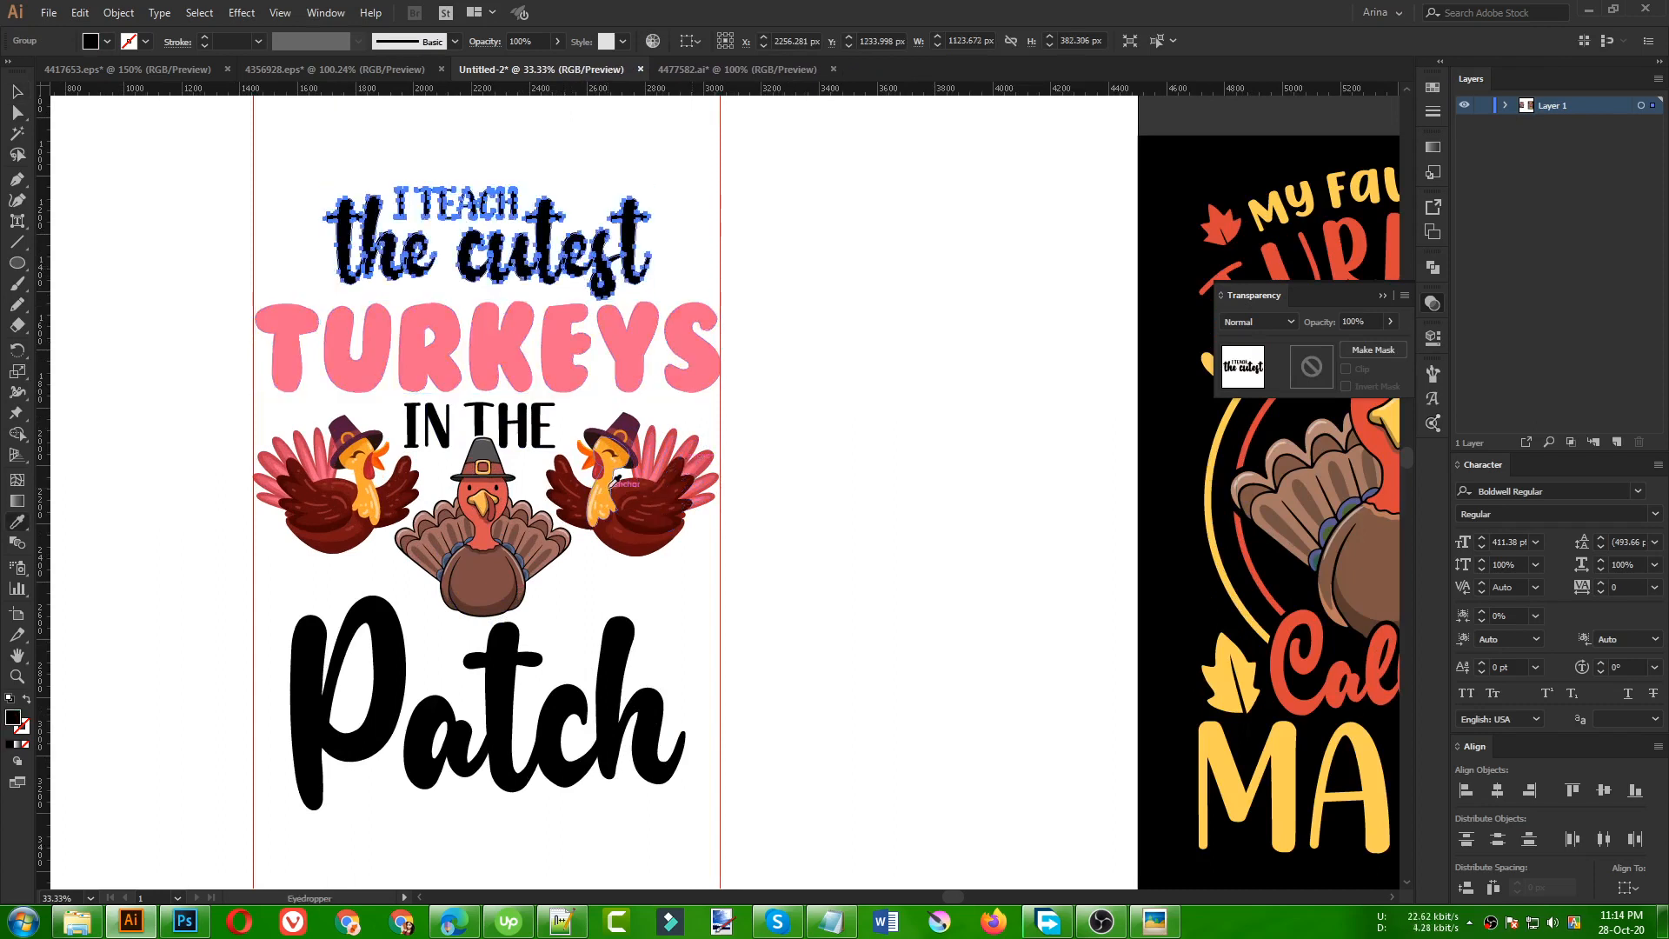
click(612, 482)
key(v)
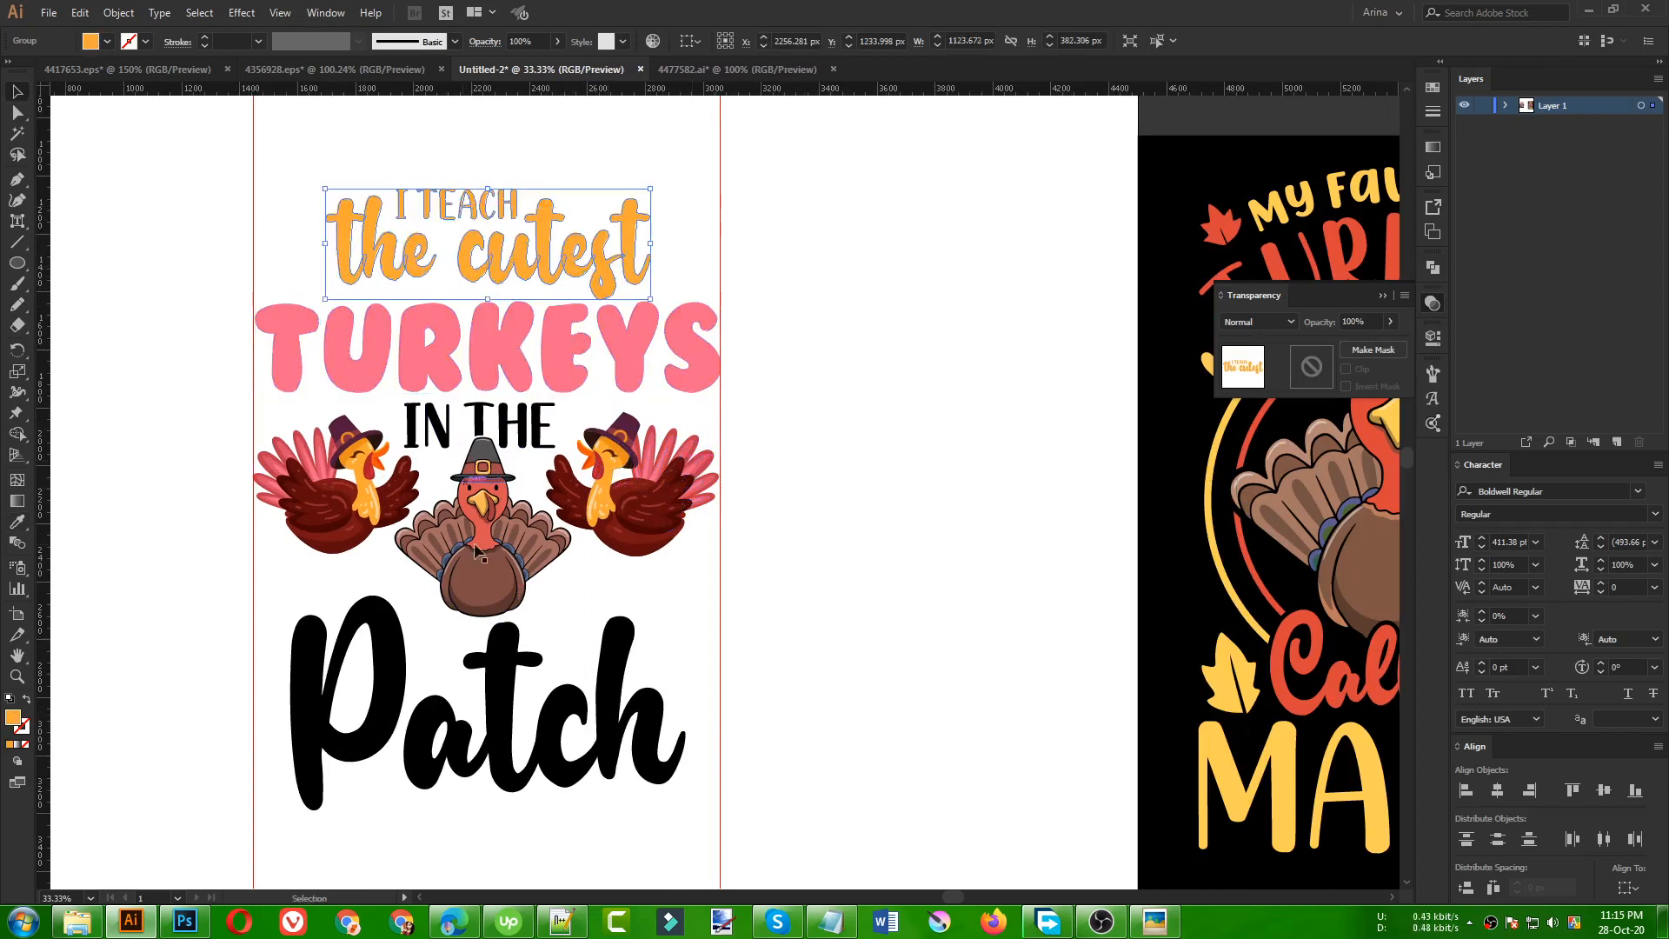
- Recolor the word "Patch" with the red sampled from the center turkey's face
click(488, 657)
key(i)
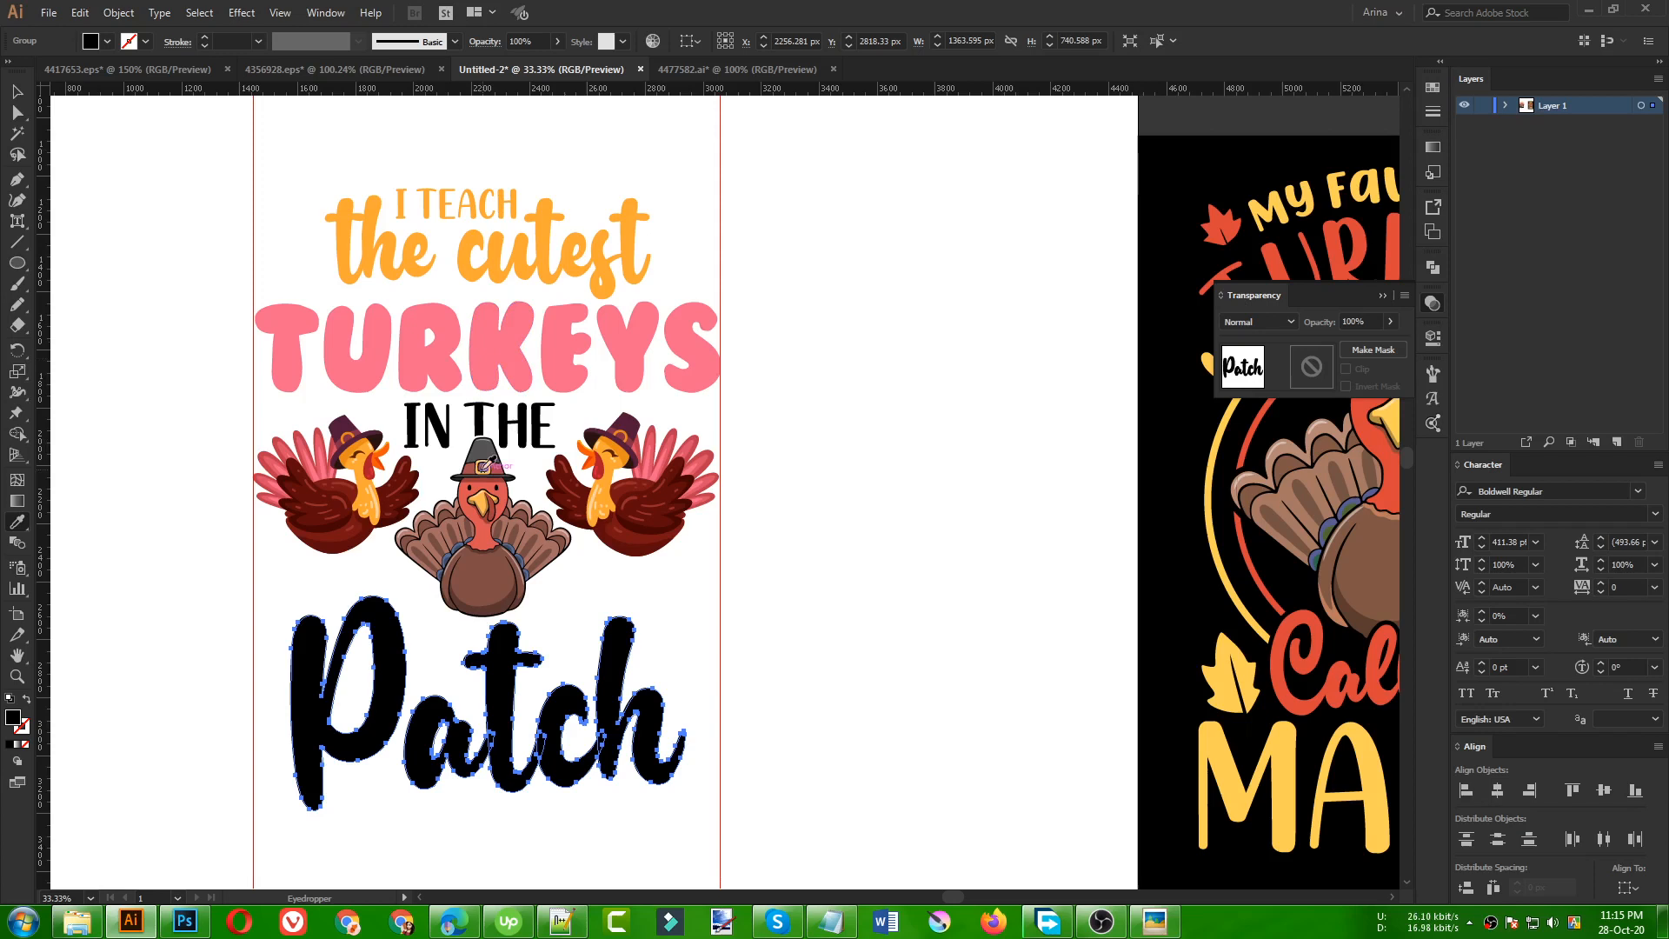
click(470, 514)
key(v)
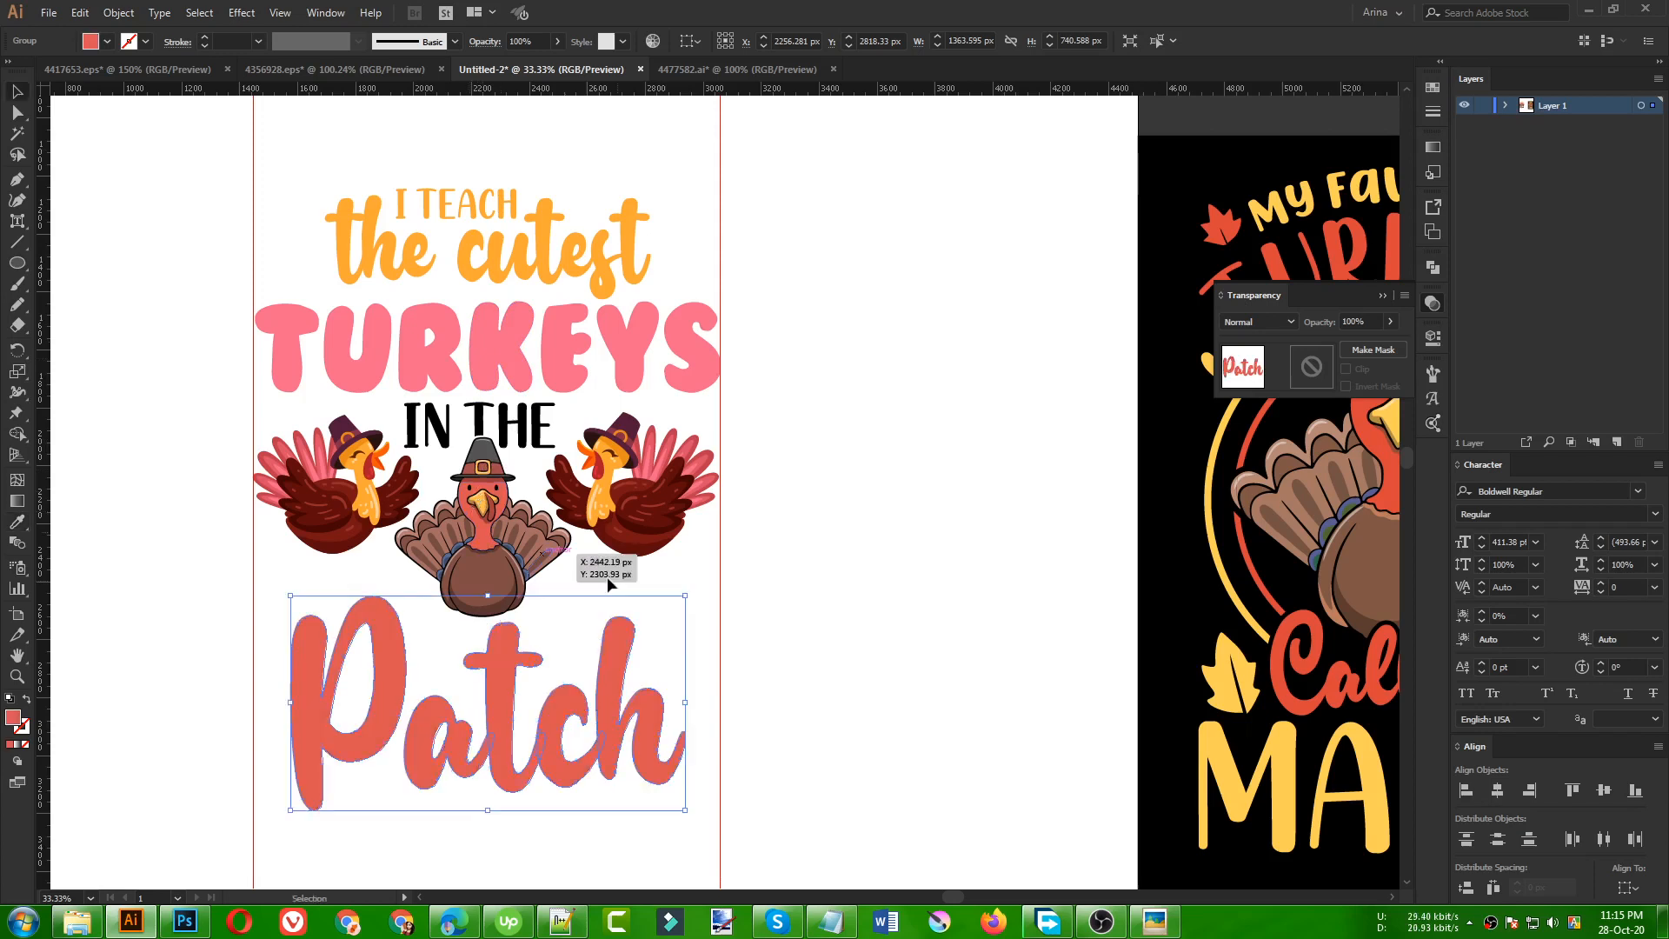
click(671, 597)
- Recolor the "IN THE" text with the bright orange sampled from the right turkey's beak
click(521, 424)
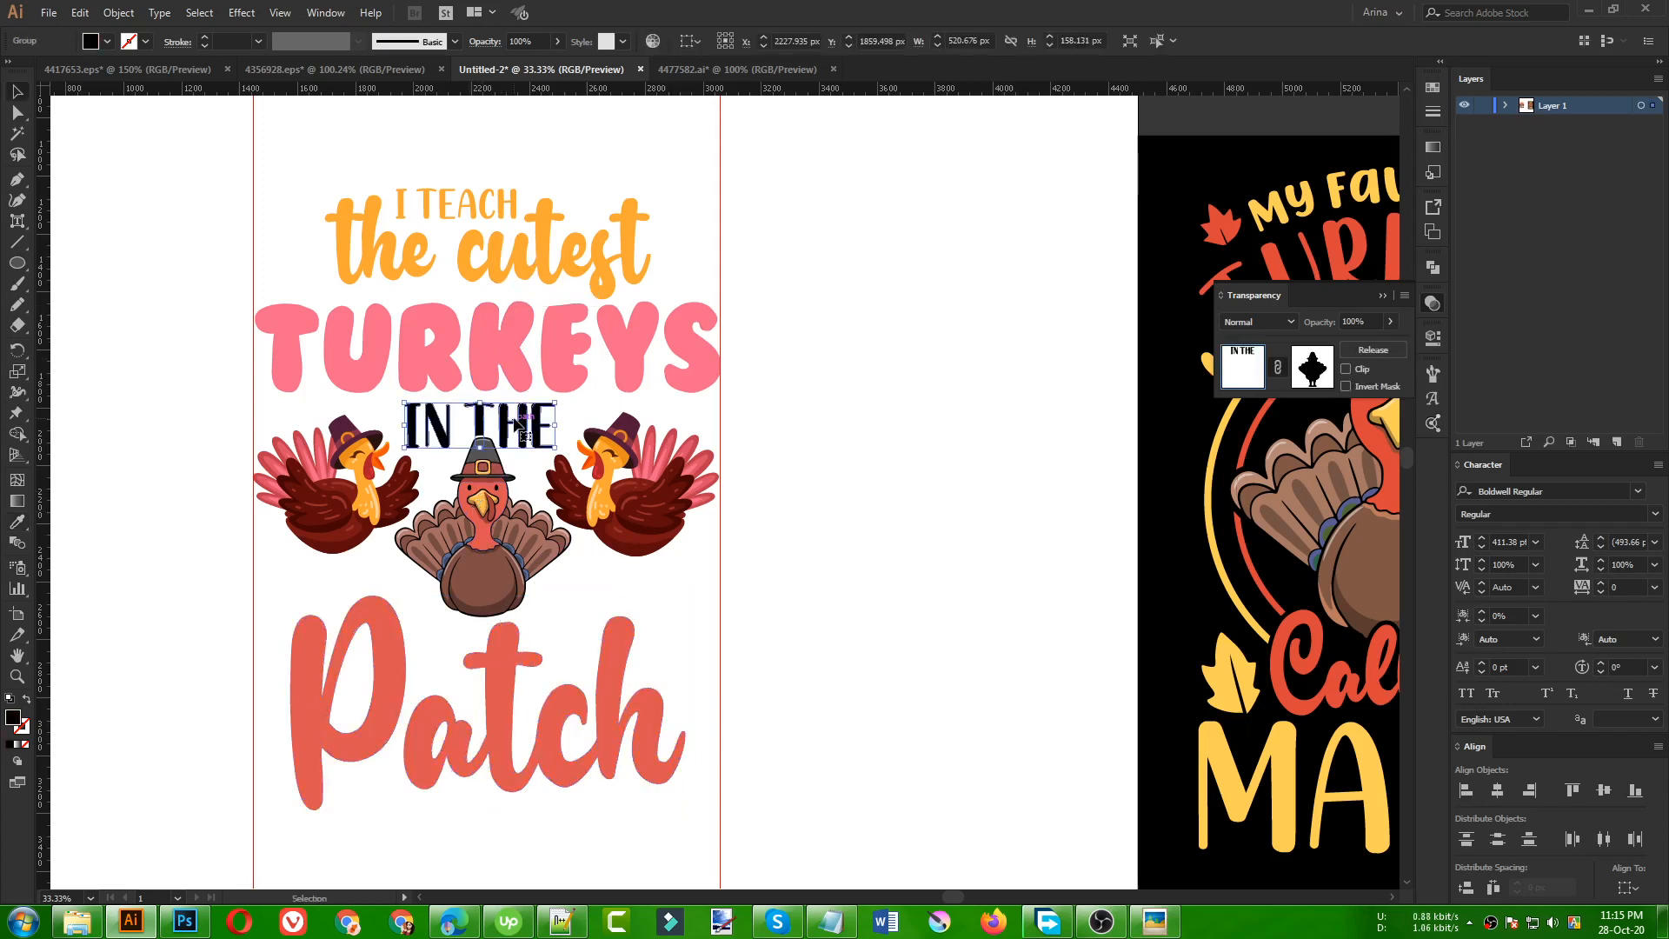
key(i)
click(509, 634)
key(v)
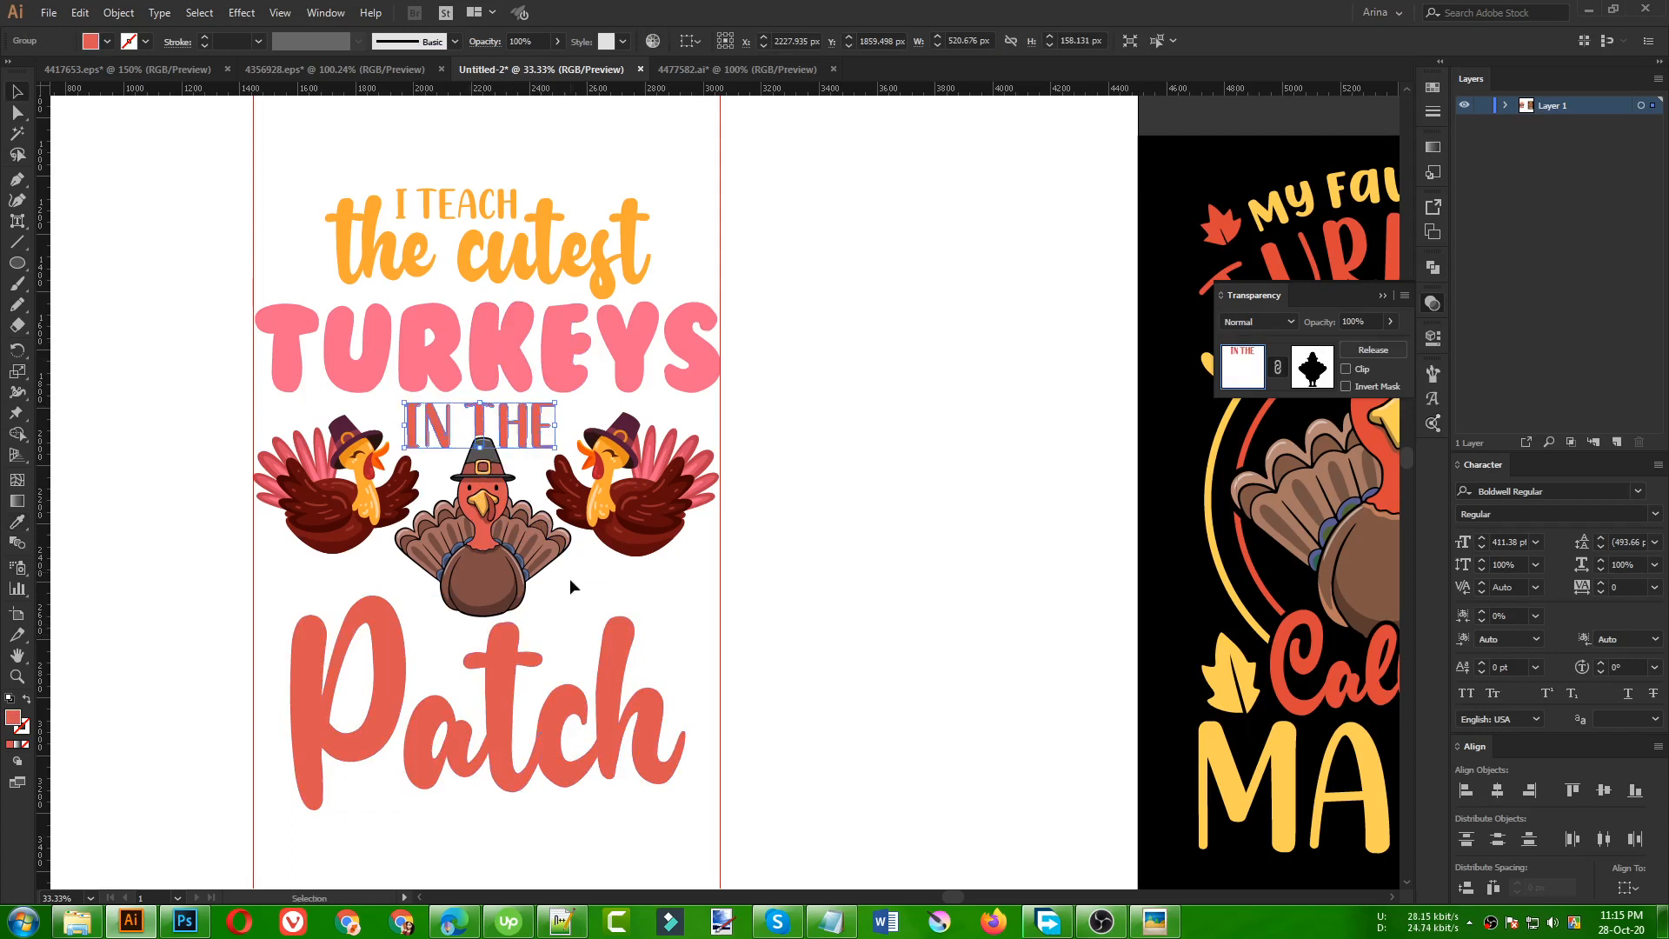
key(i)
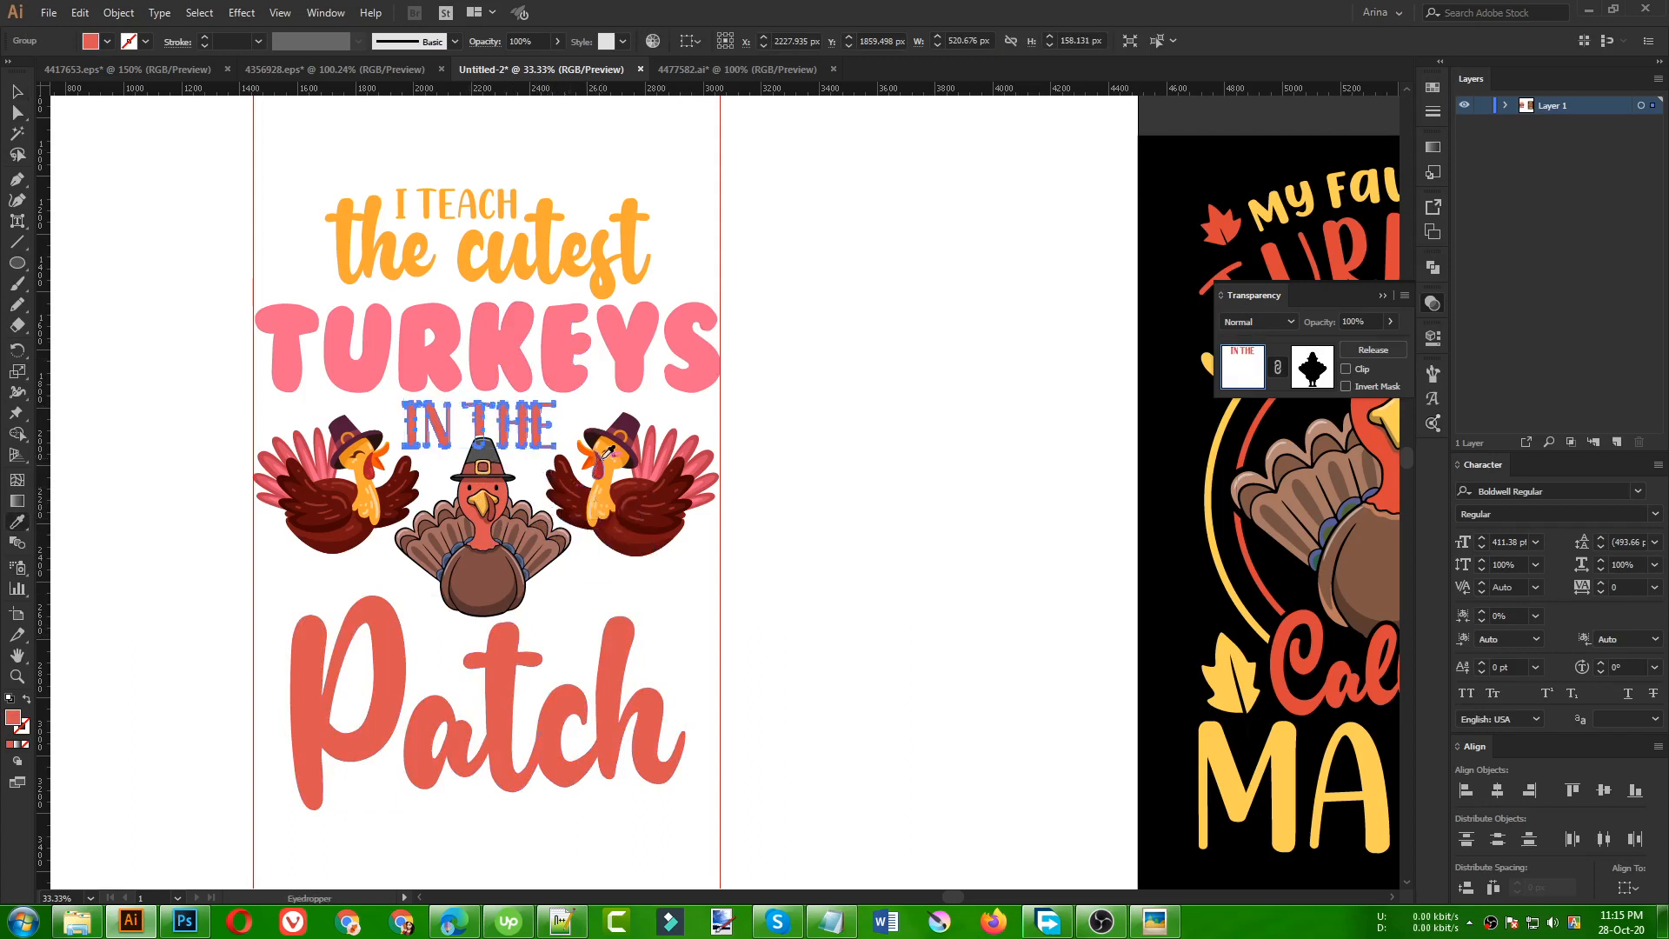
click(594, 453)
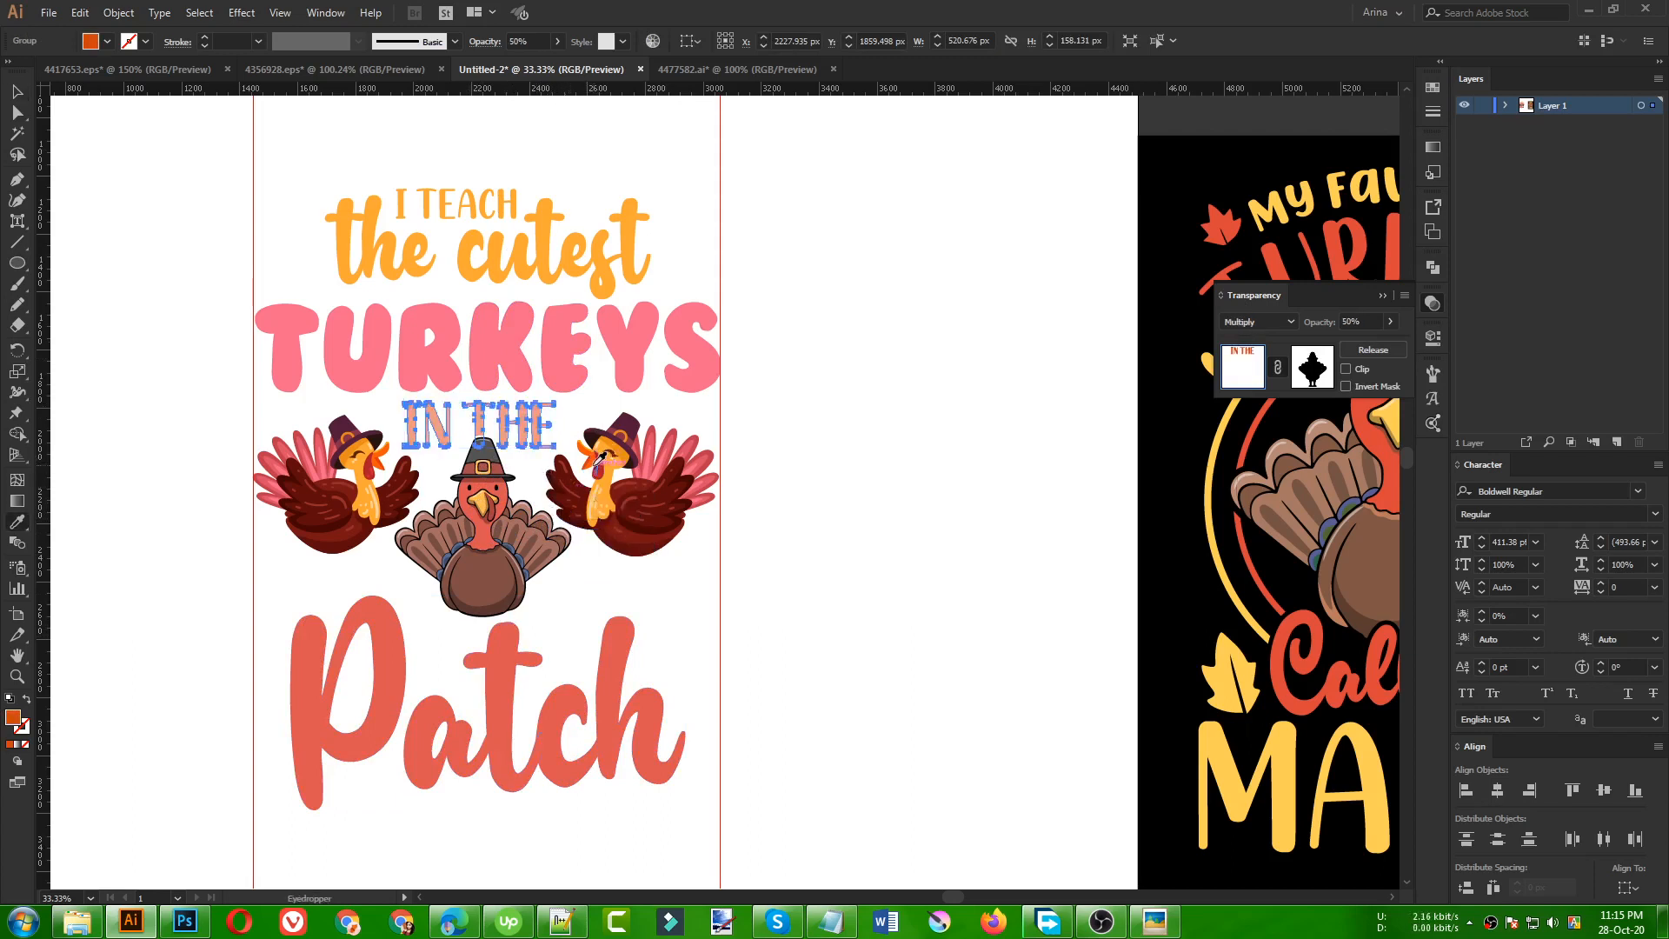
click(598, 456)
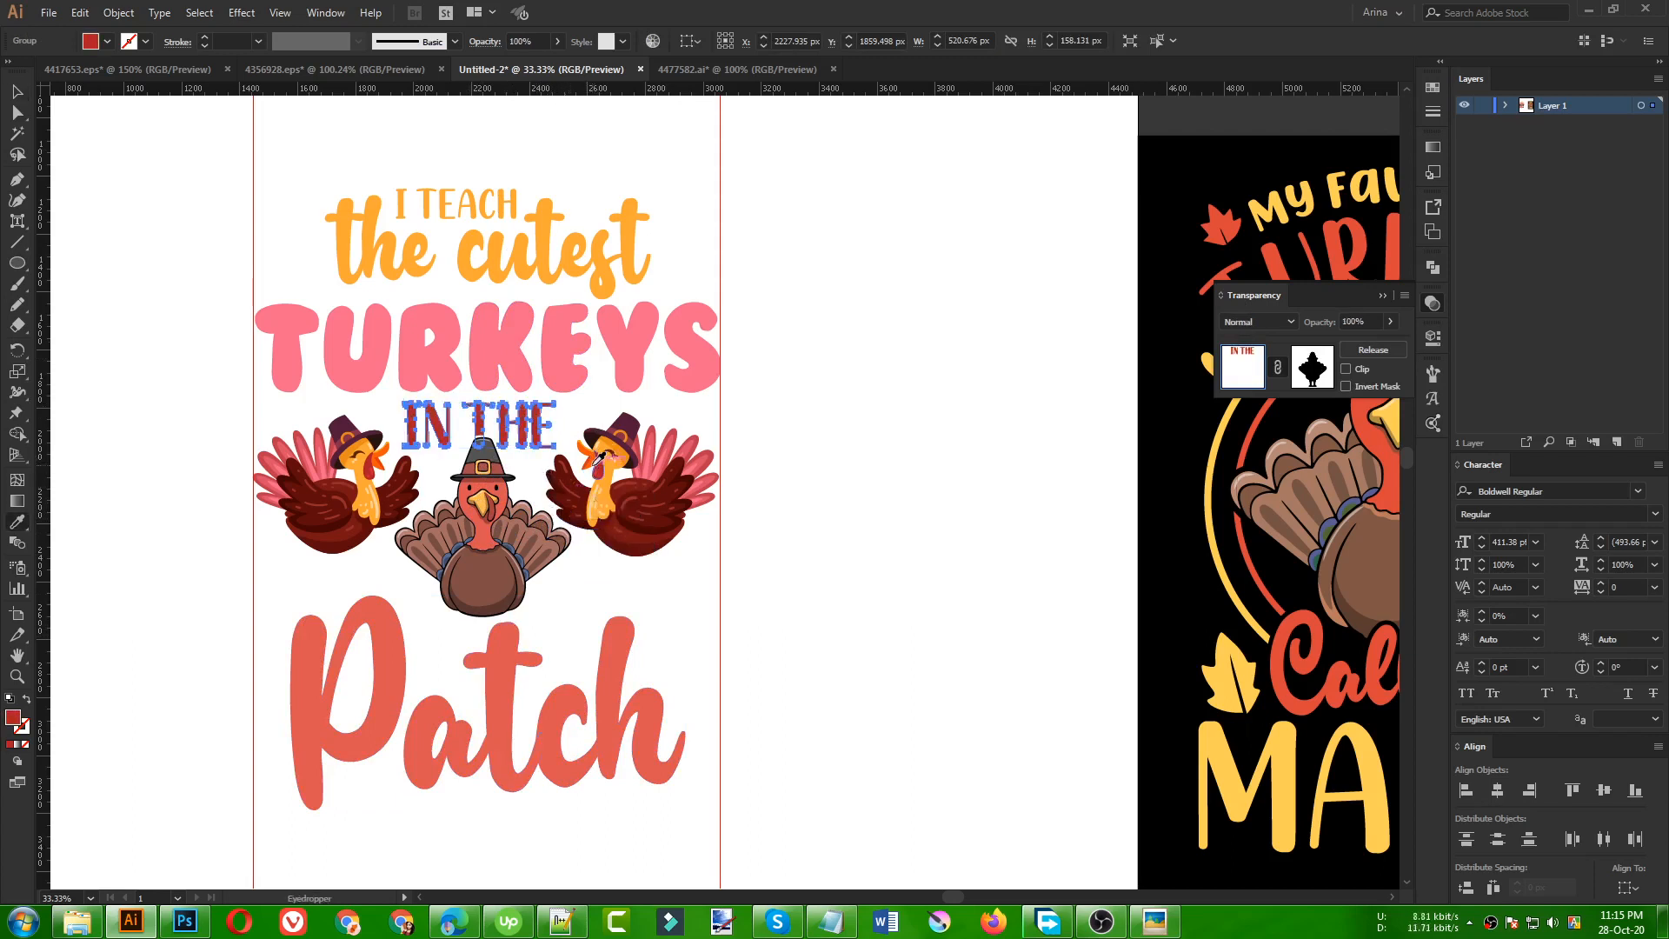
scroll(600, 461, up, 5)
click(594, 446)
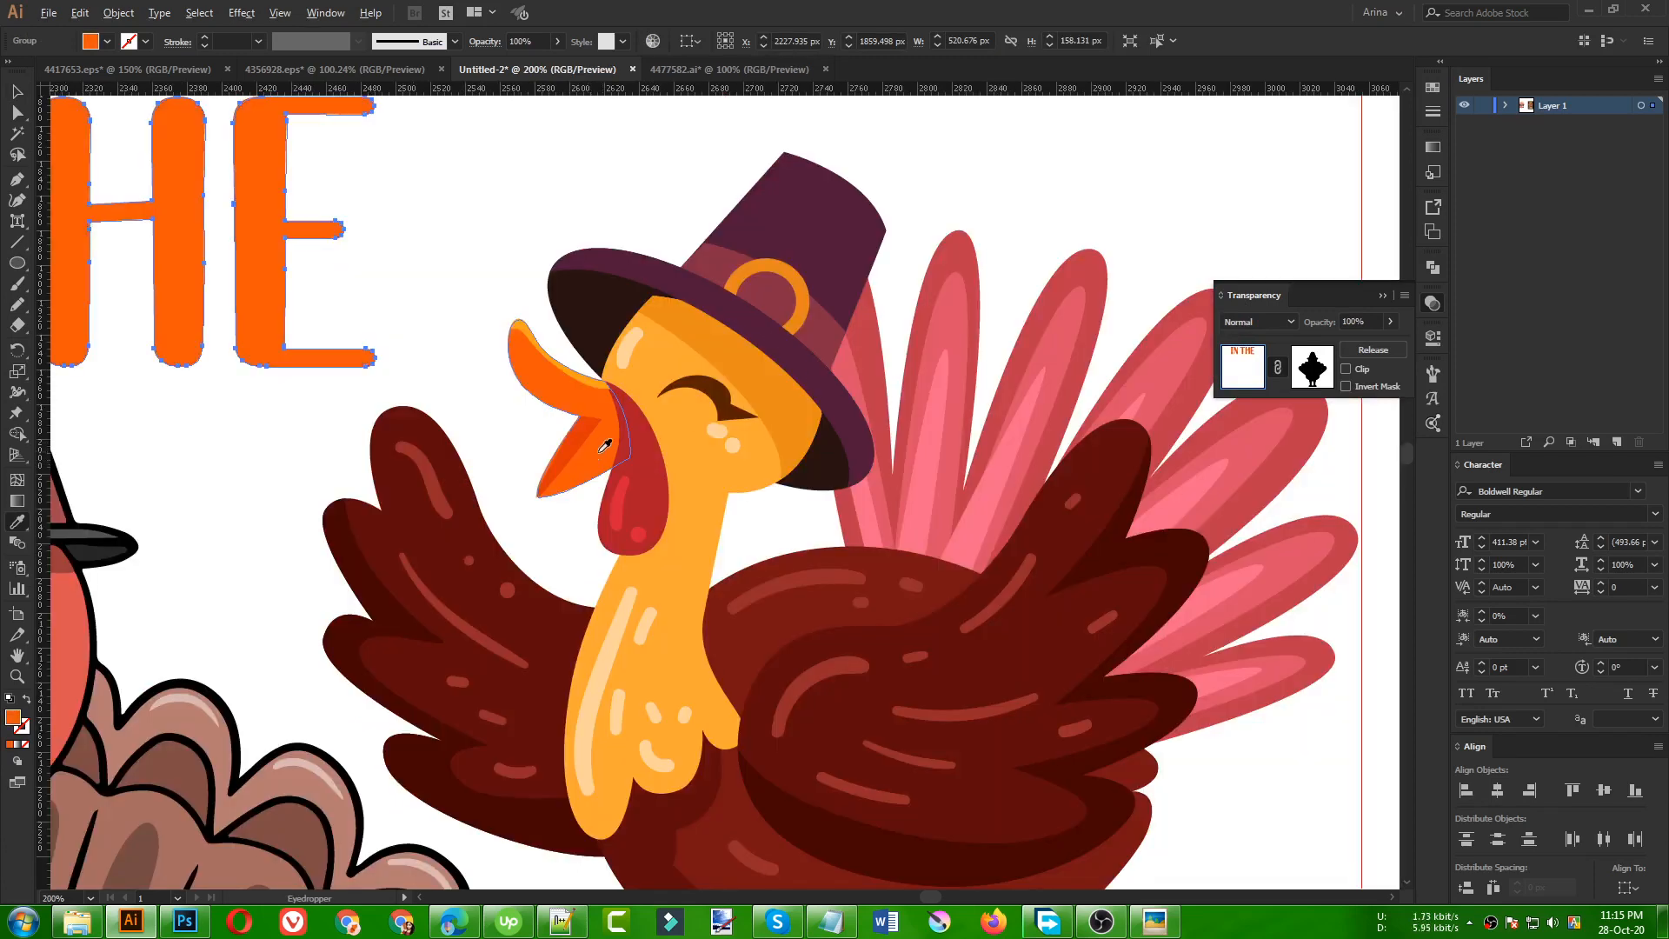
scroll(599, 447, down, 3)
scroll(724, 445, down, 1)
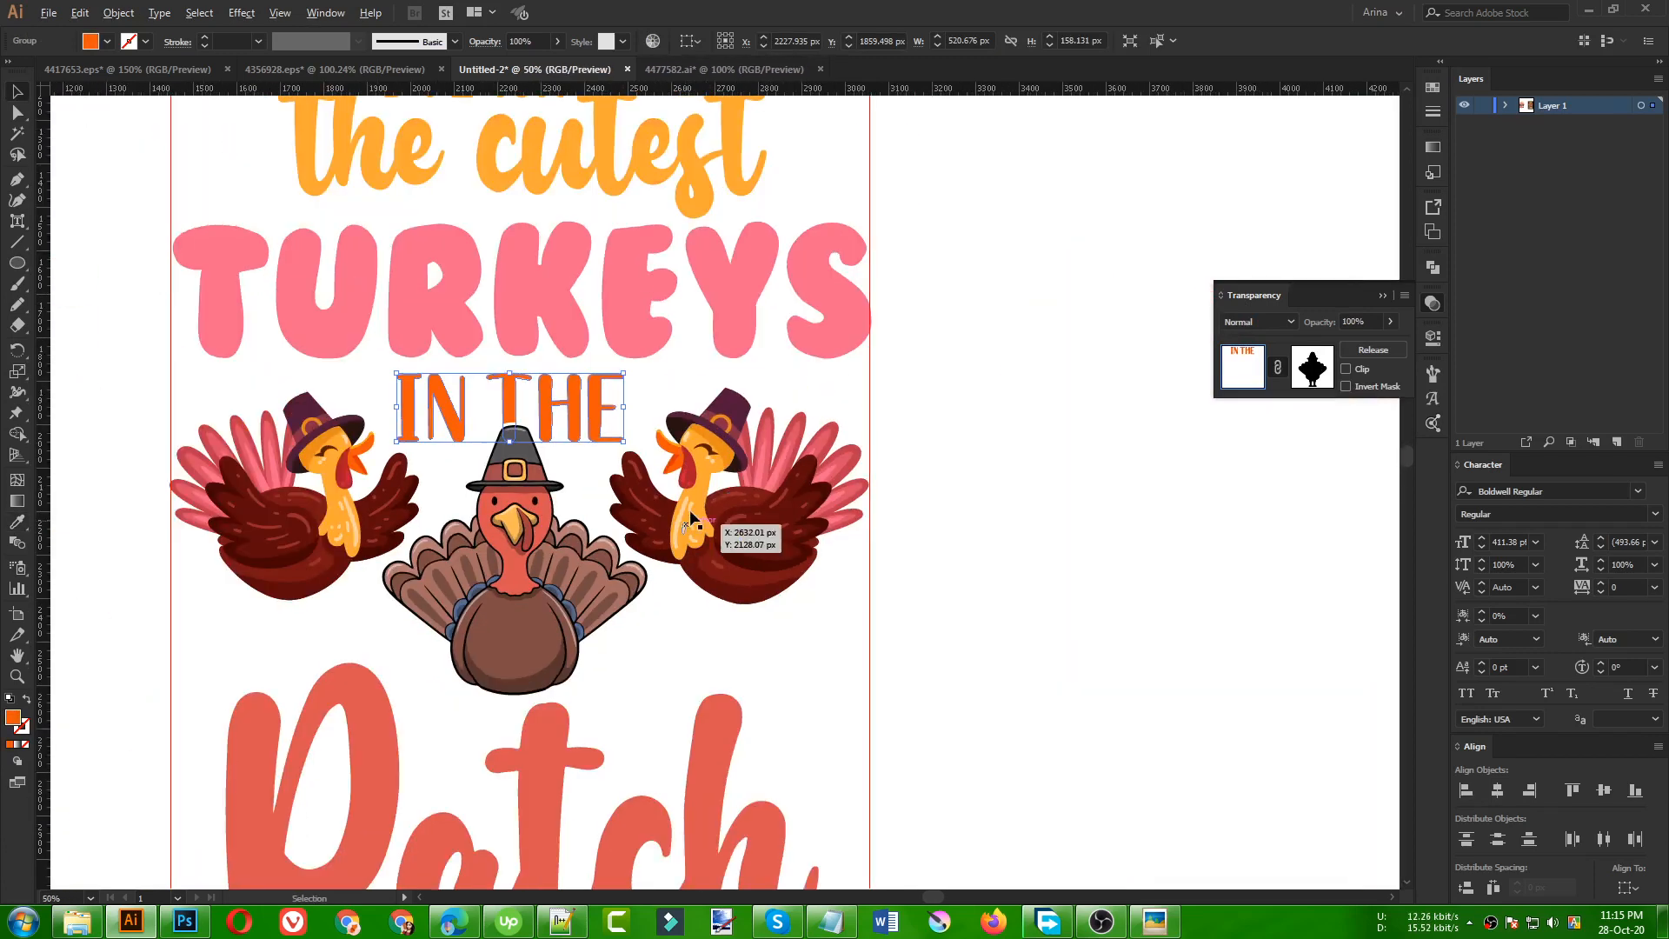
click(953, 435)
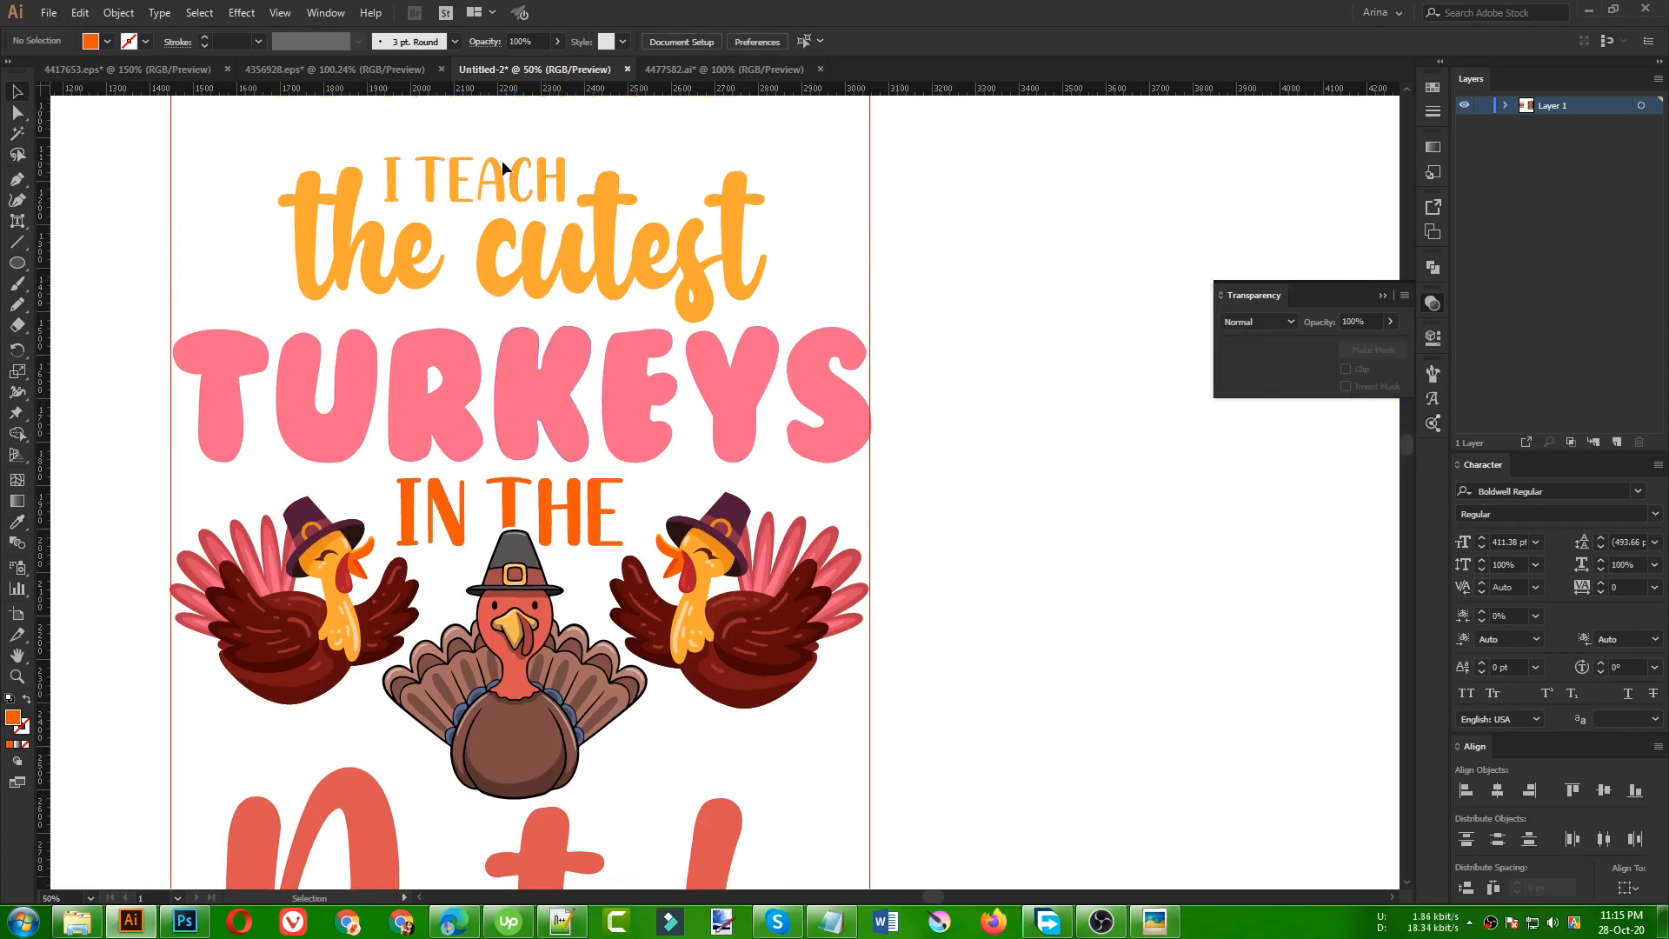
- Isolate "I TEACH" within its text group and recolor it with the orange of "IN THE"
double_click(493, 176)
click(493, 176)
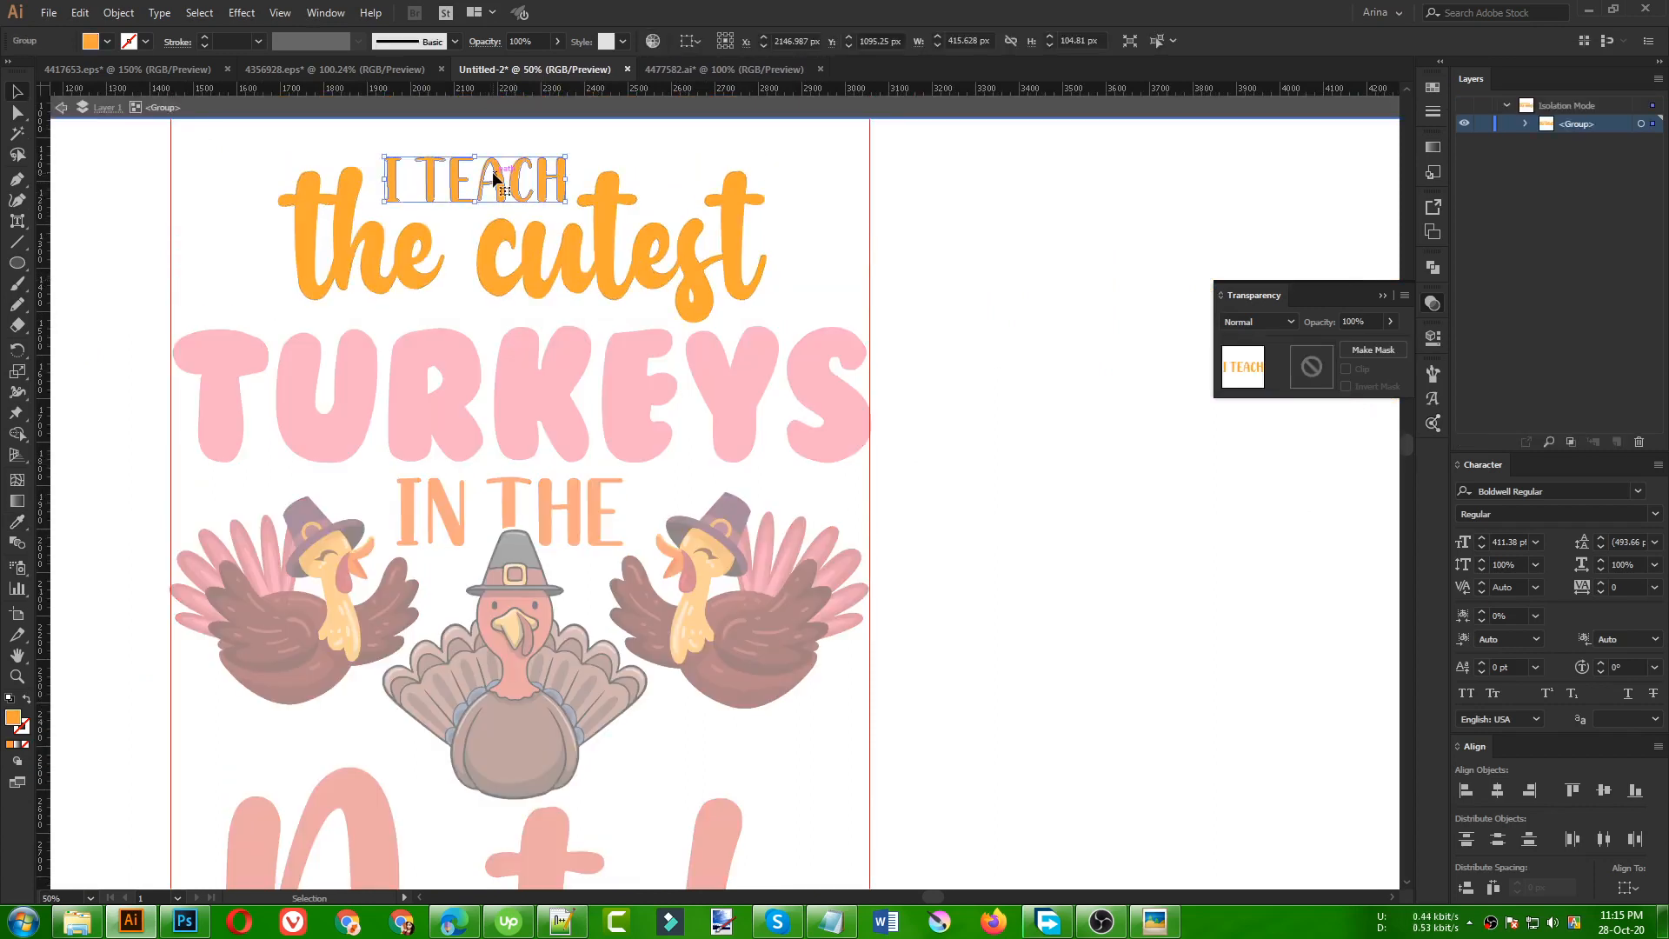
key(i)
click(512, 502)
key(v)
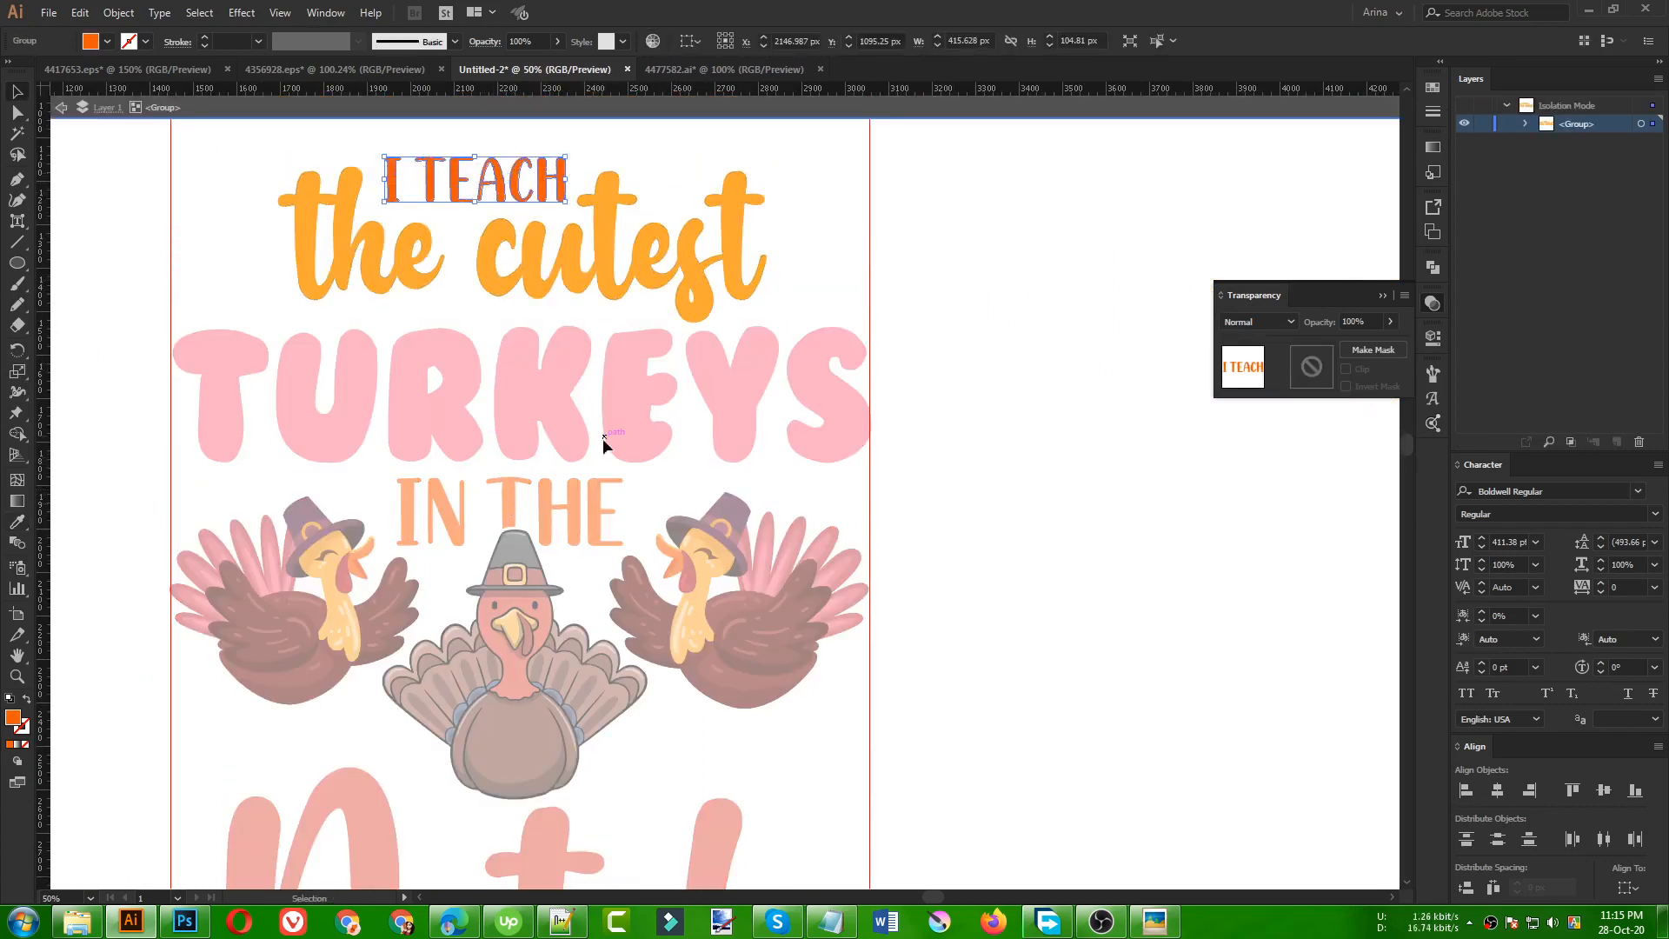
scroll(603, 438, down, 2)
double_click(866, 479)
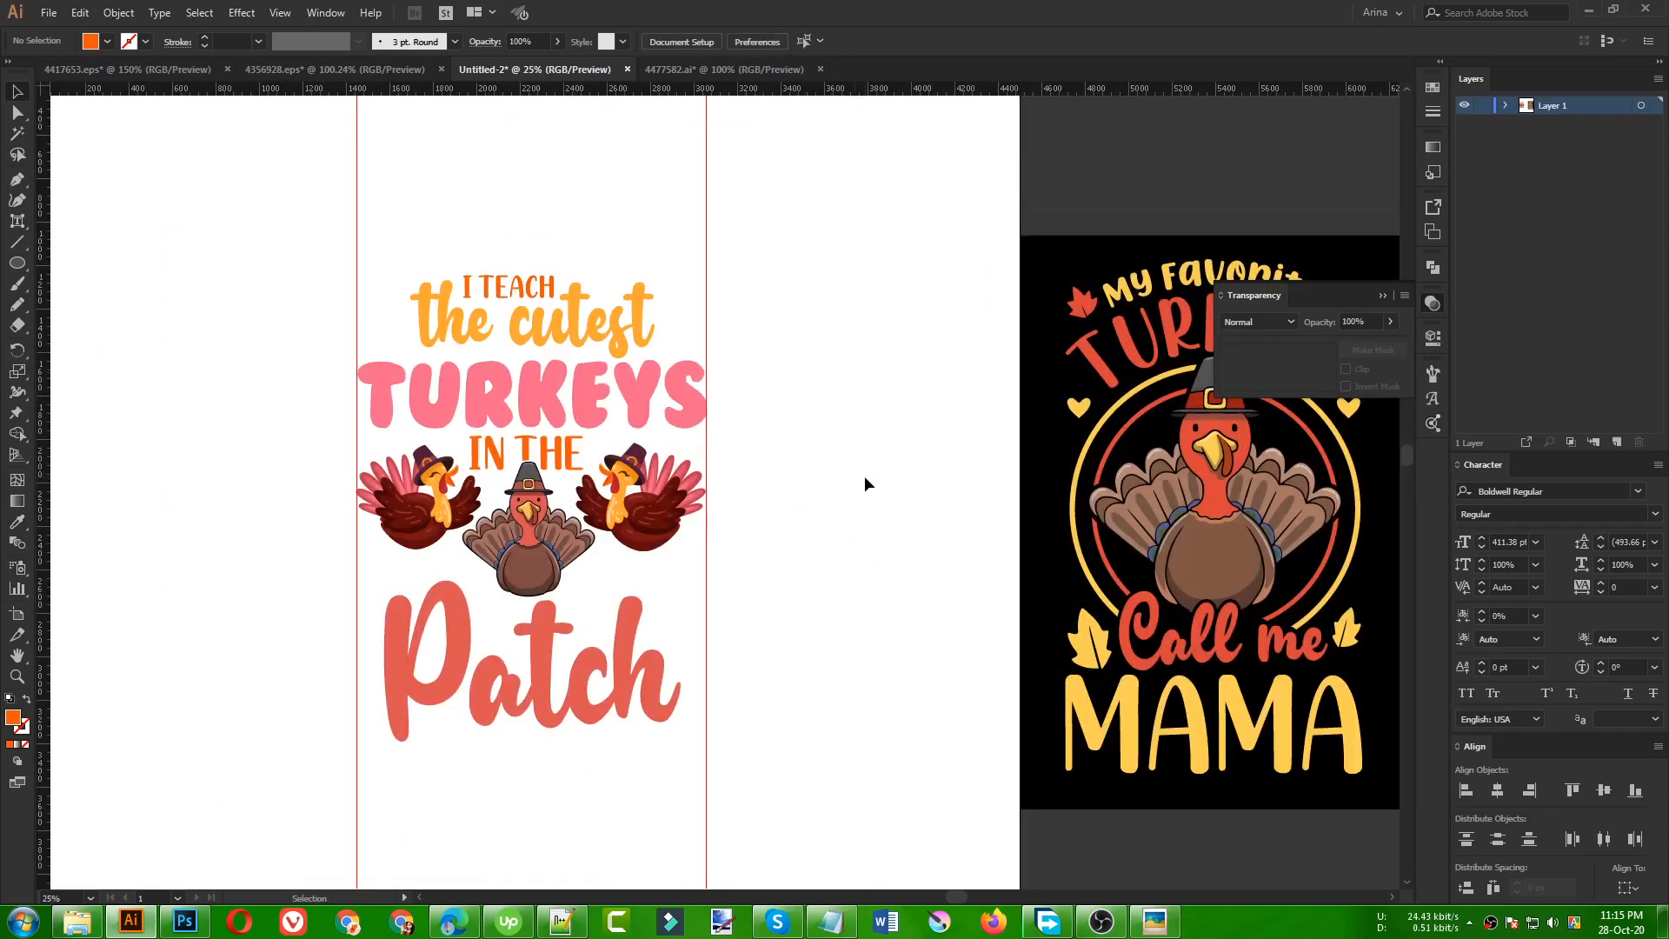
- Enlarge the "I TEACH the cutest" text group to about 1601 px wide so it spans the two vertical guides
drag(454, 223, 706, 315)
drag(411, 315, 359, 310)
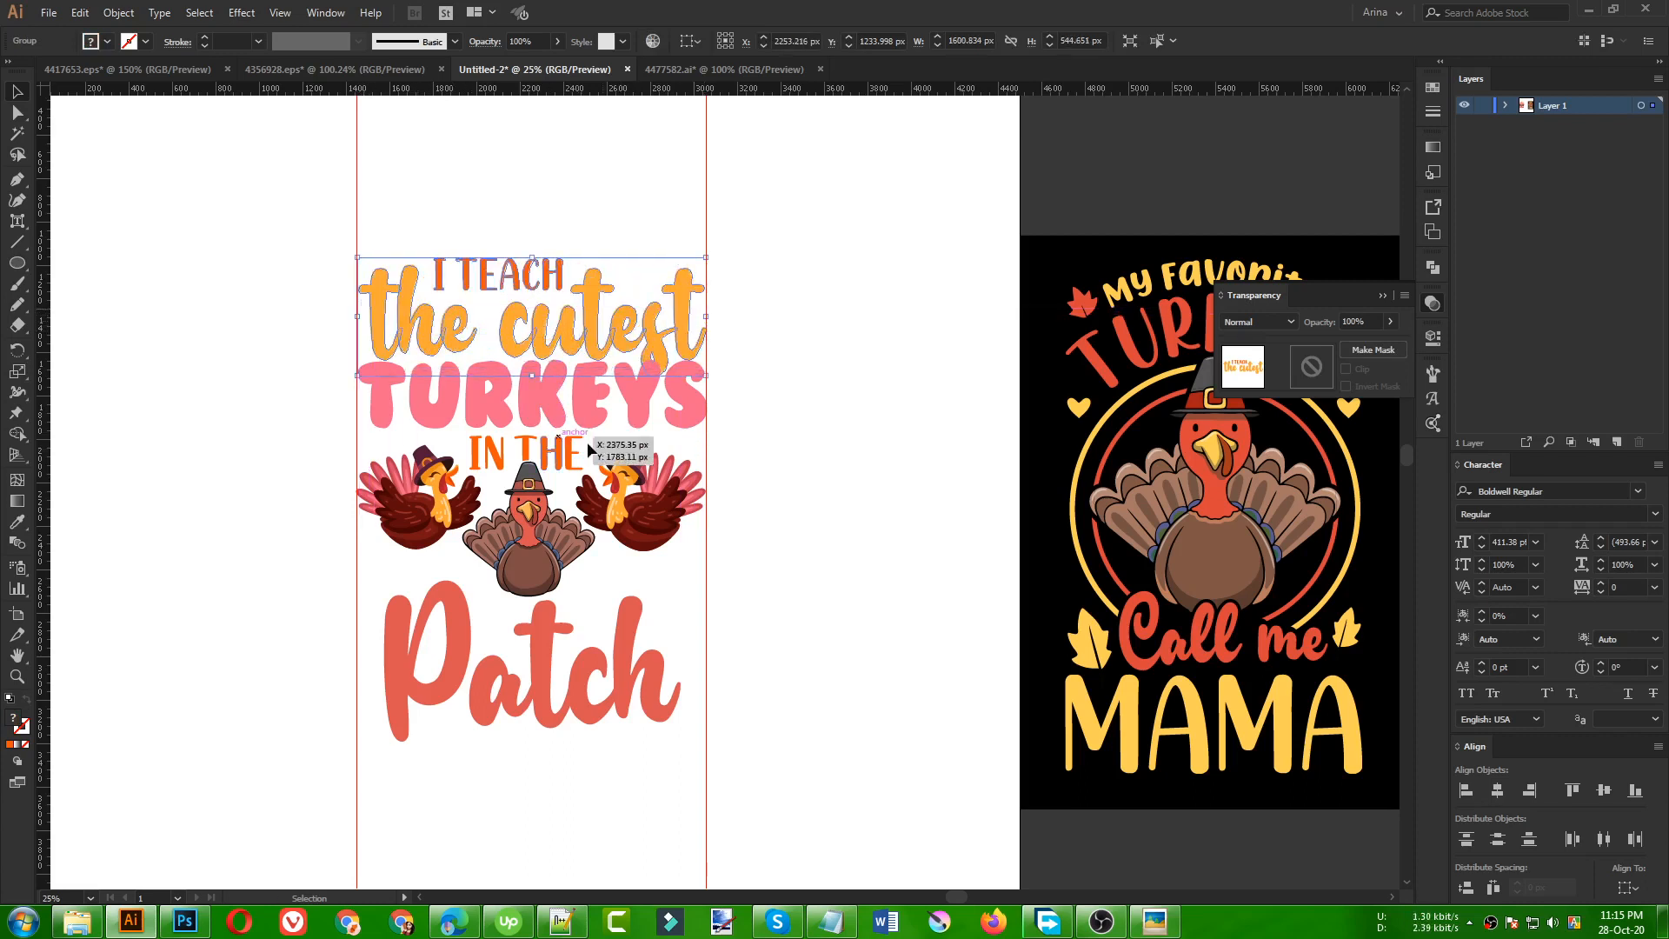
- Move the "I TEACH the cutest" group up to a Y position of about 1206 px, keeping it slightly overlapping "TURKEYS"
key(Up)
key(Up)
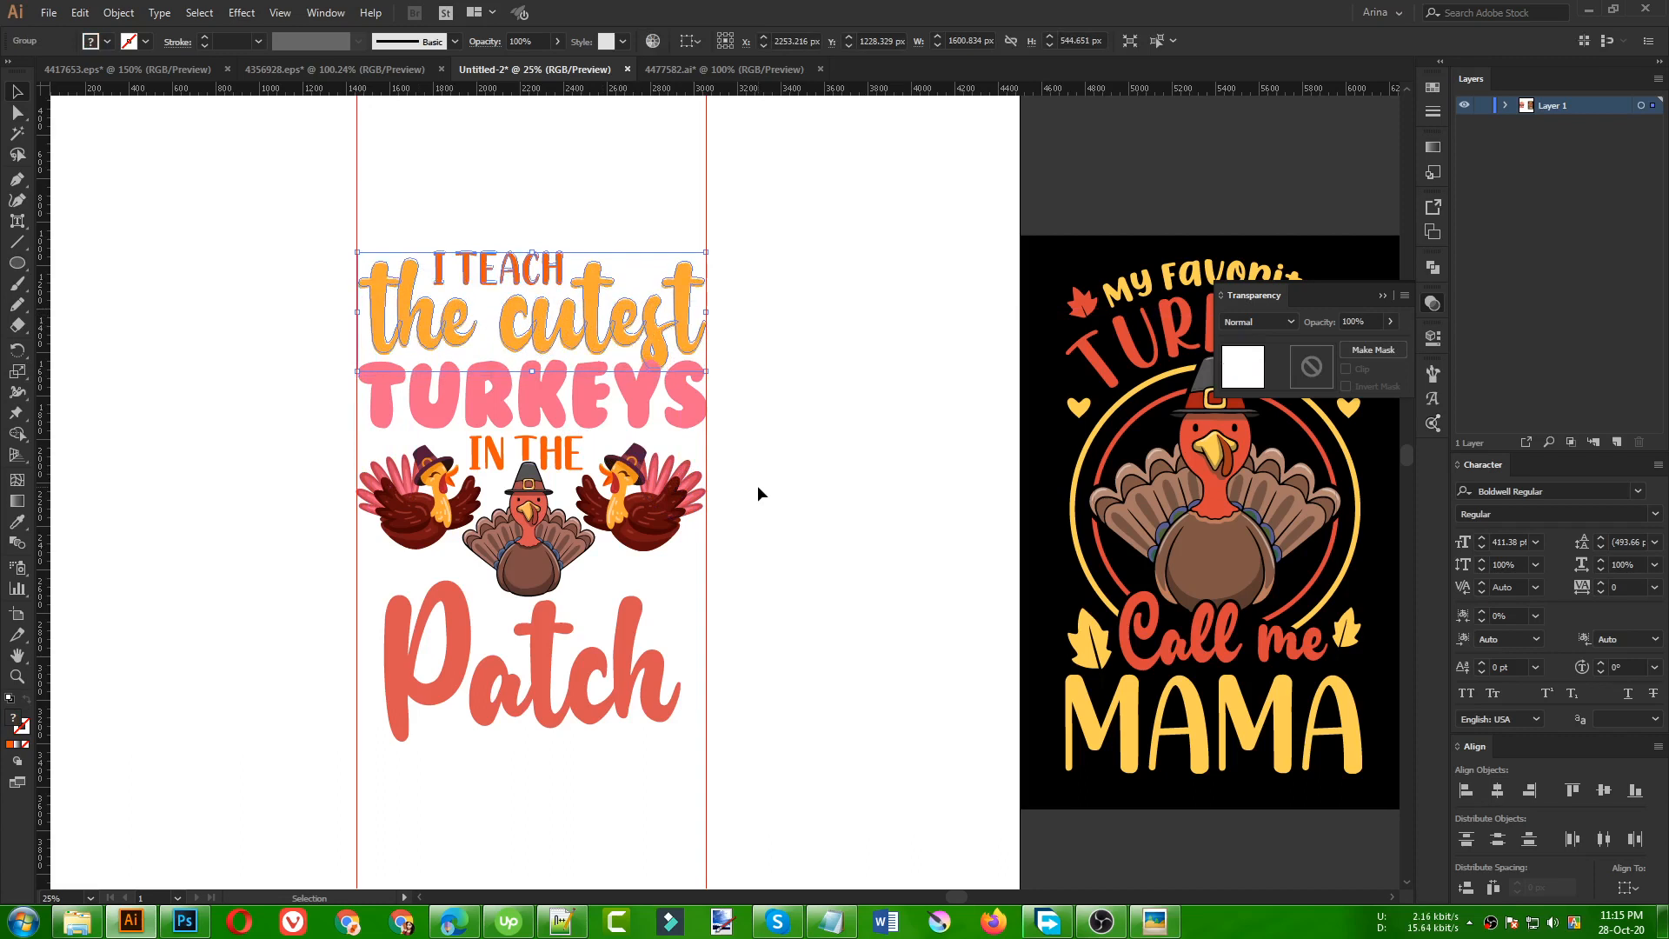
key(Up)
key(Up)
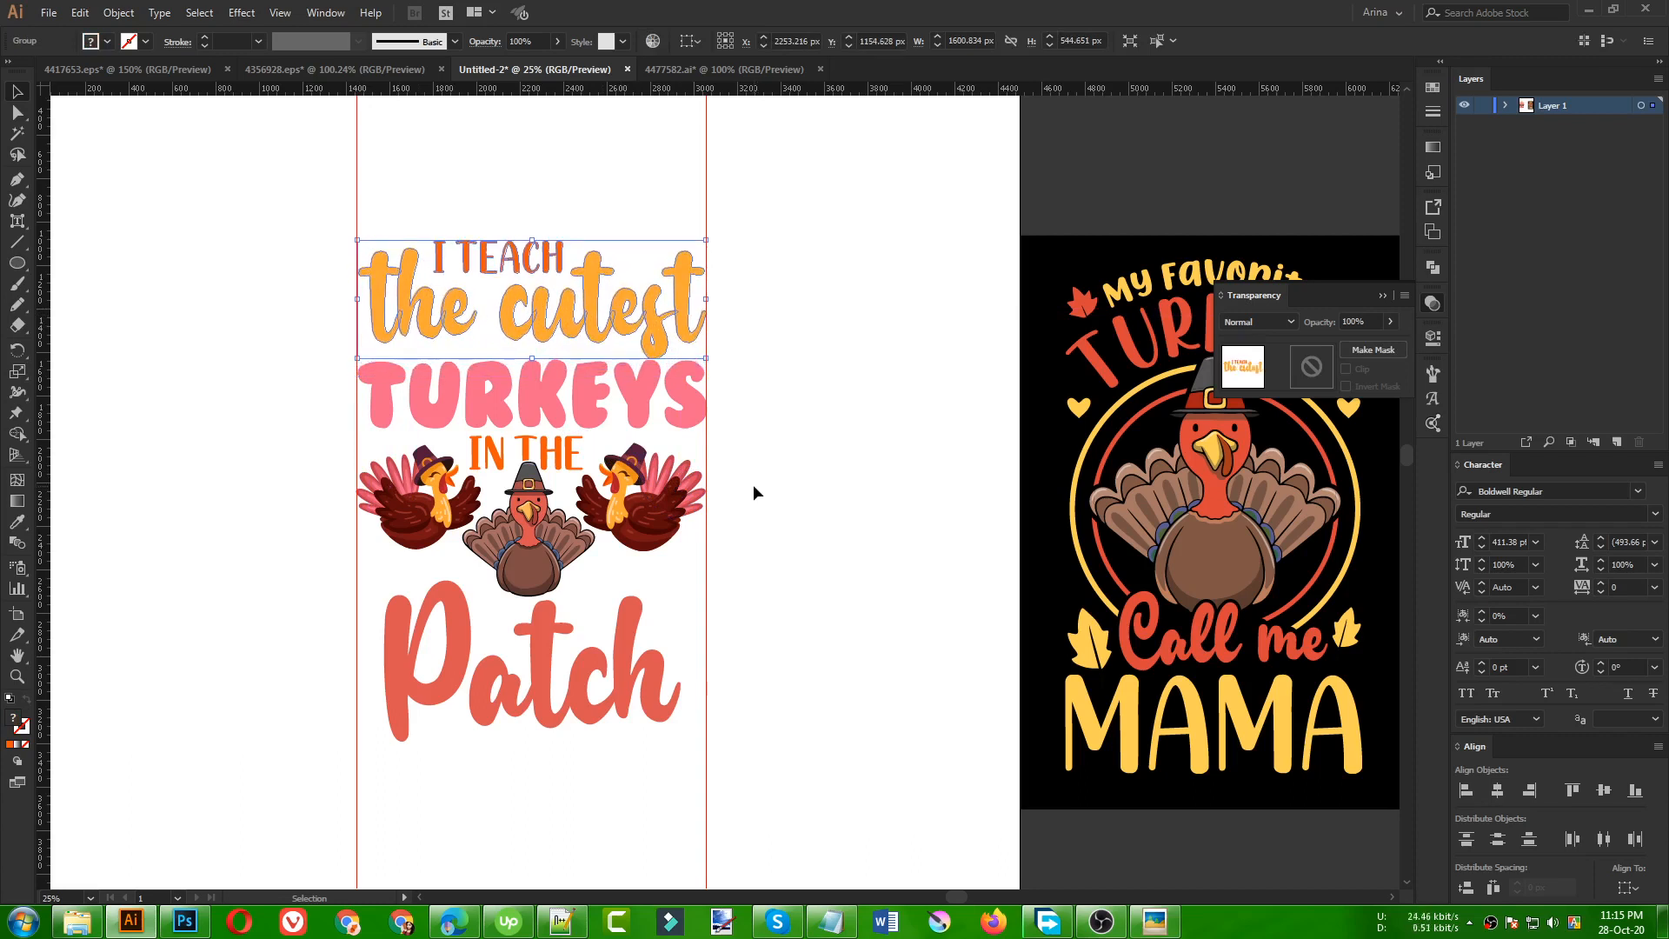
key(Down)
key(Down)
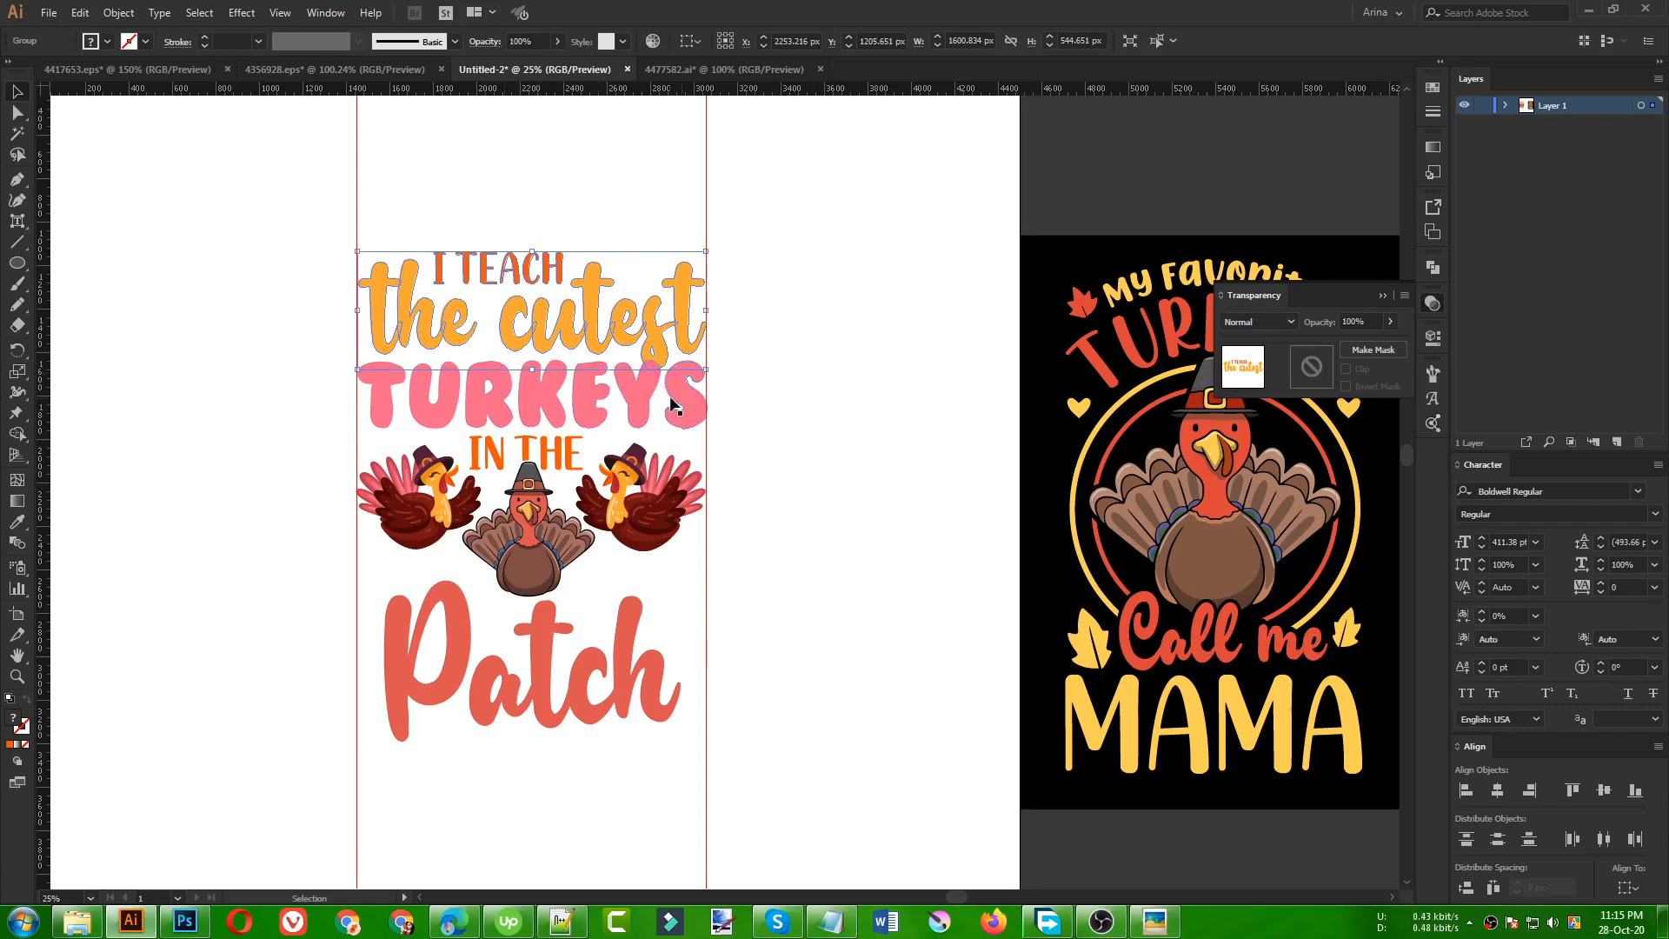
- Enlarge the word "Patch" to about 1611 px wide so it spans the two vertical guides
click(669, 678)
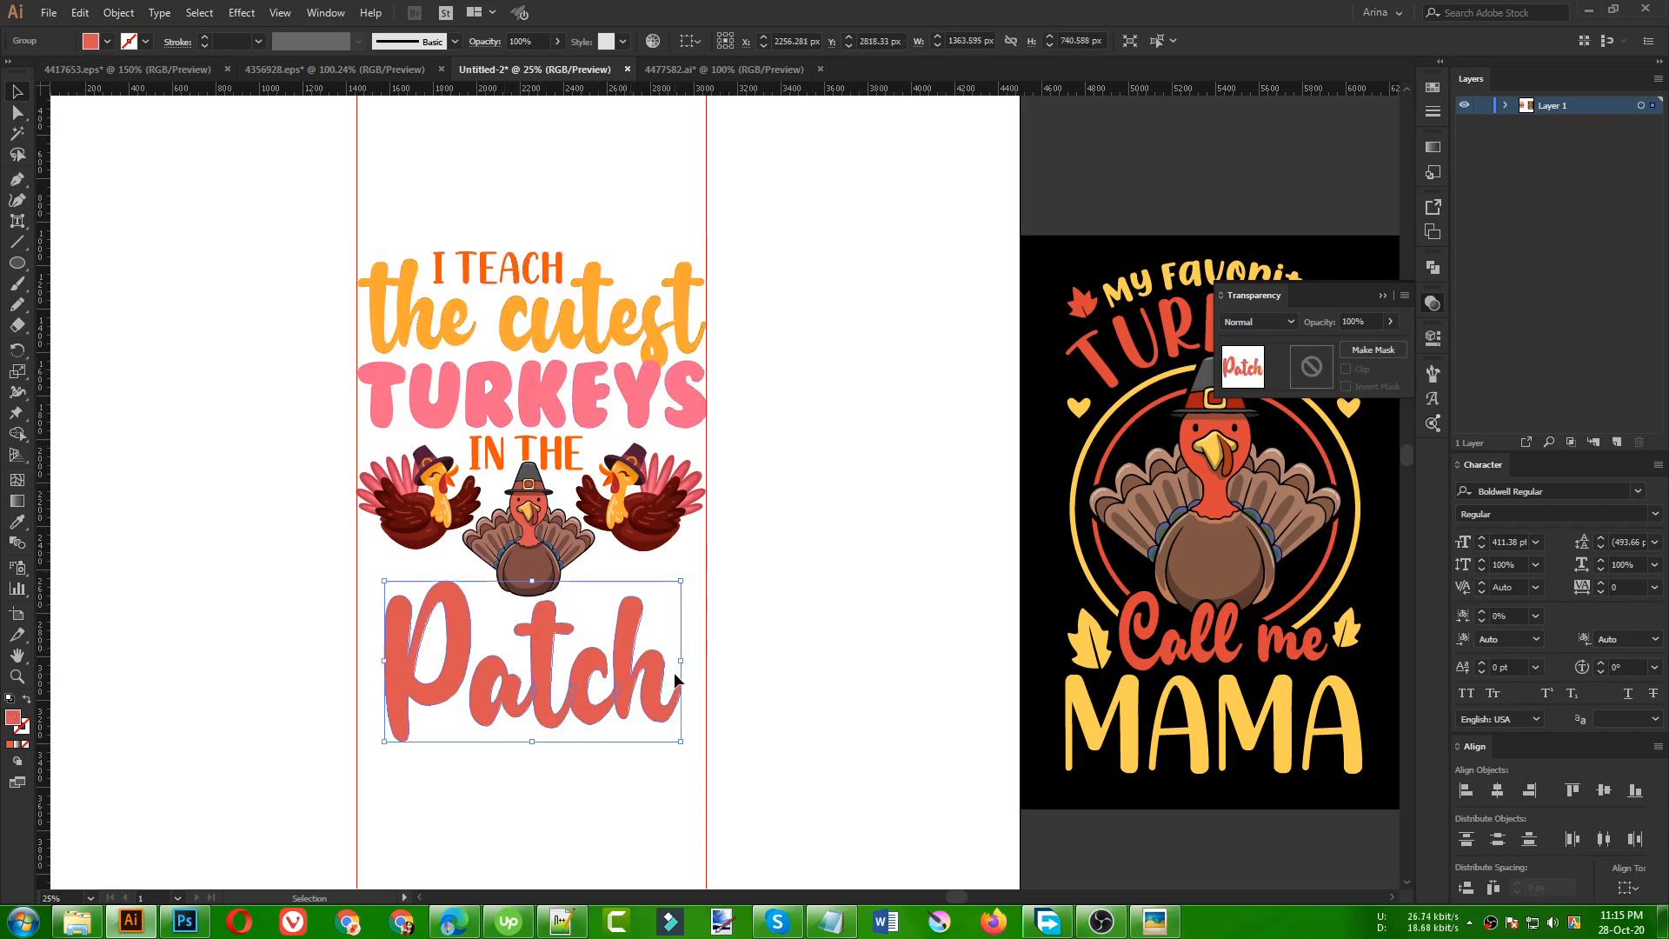
drag(681, 661, 705, 660)
drag(385, 658, 357, 659)
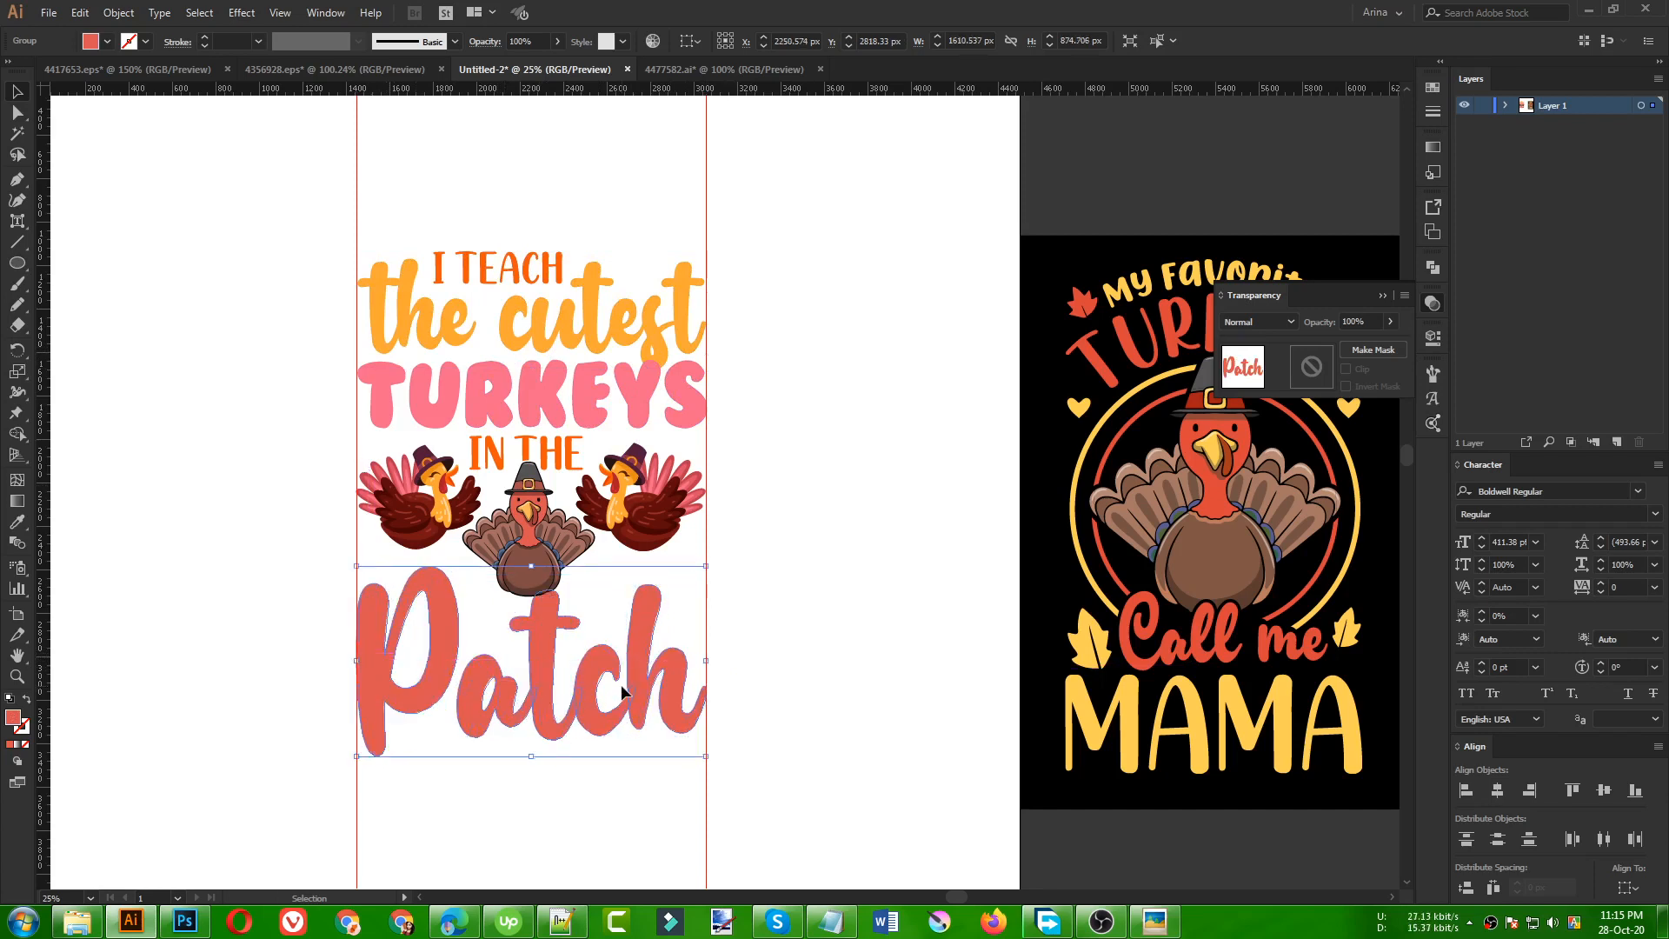
- Shift "Patch" down slightly so it sits just beneath the center turkey
key(shift+Down)
key(shift+Down)
key(shift+Down)
key(shift+Down)
key(shift+Down)
key(shift+Down)
key(shift+Down)
key(shift+Down)
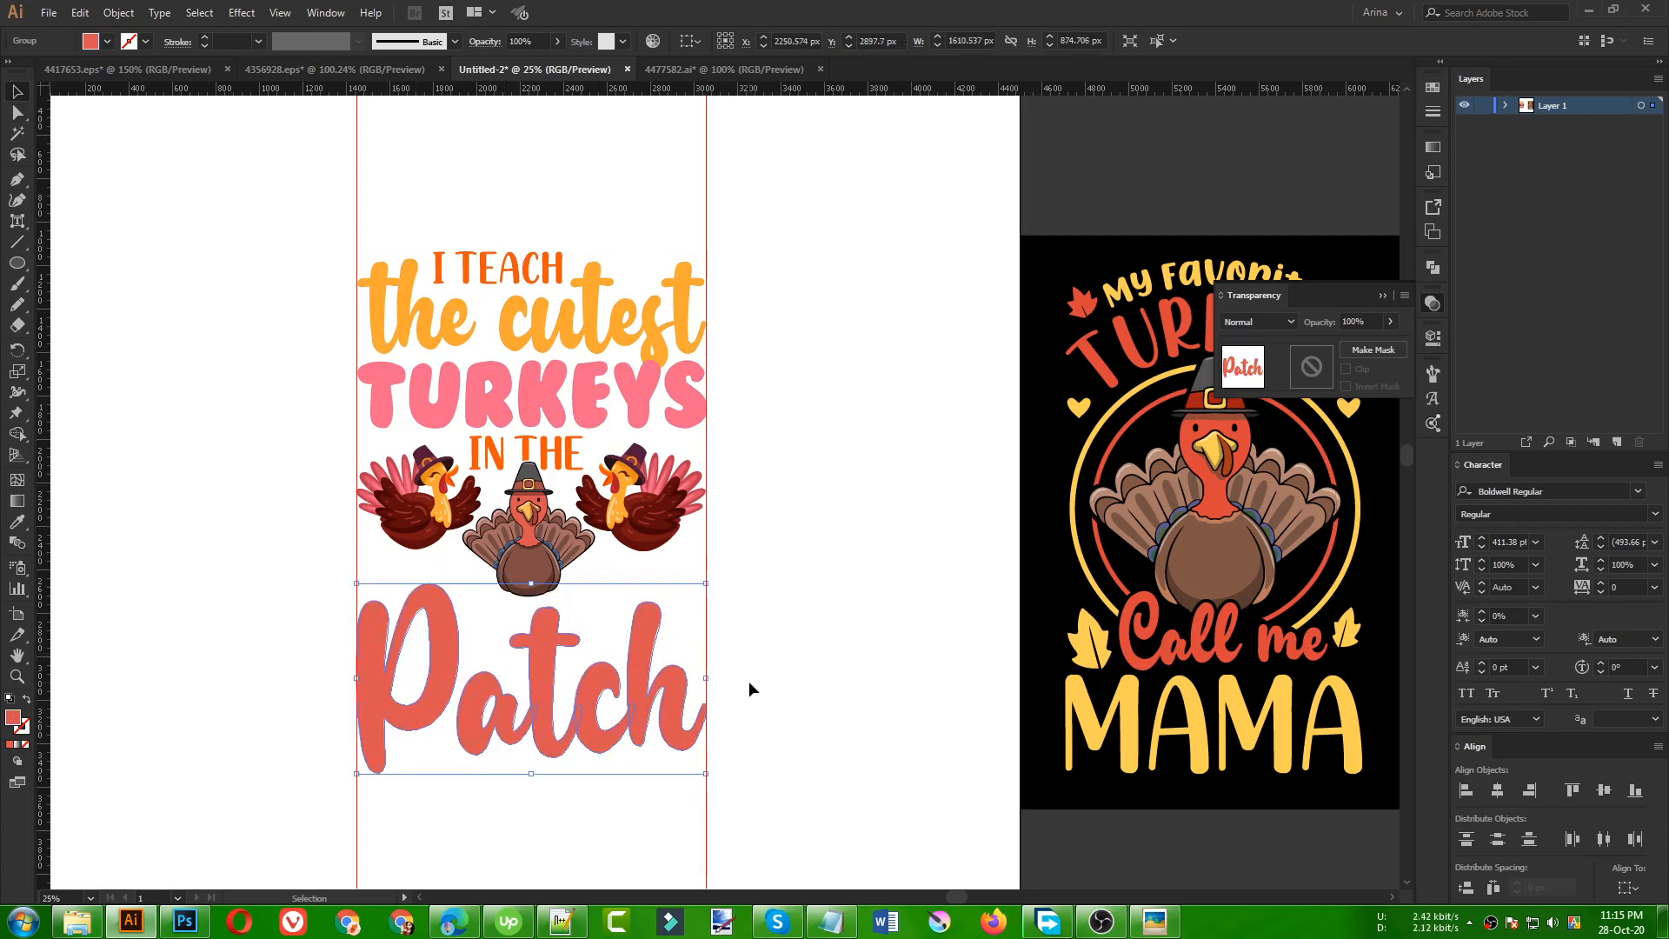
key(shift+Up)
key(shift+Up)
click(764, 643)
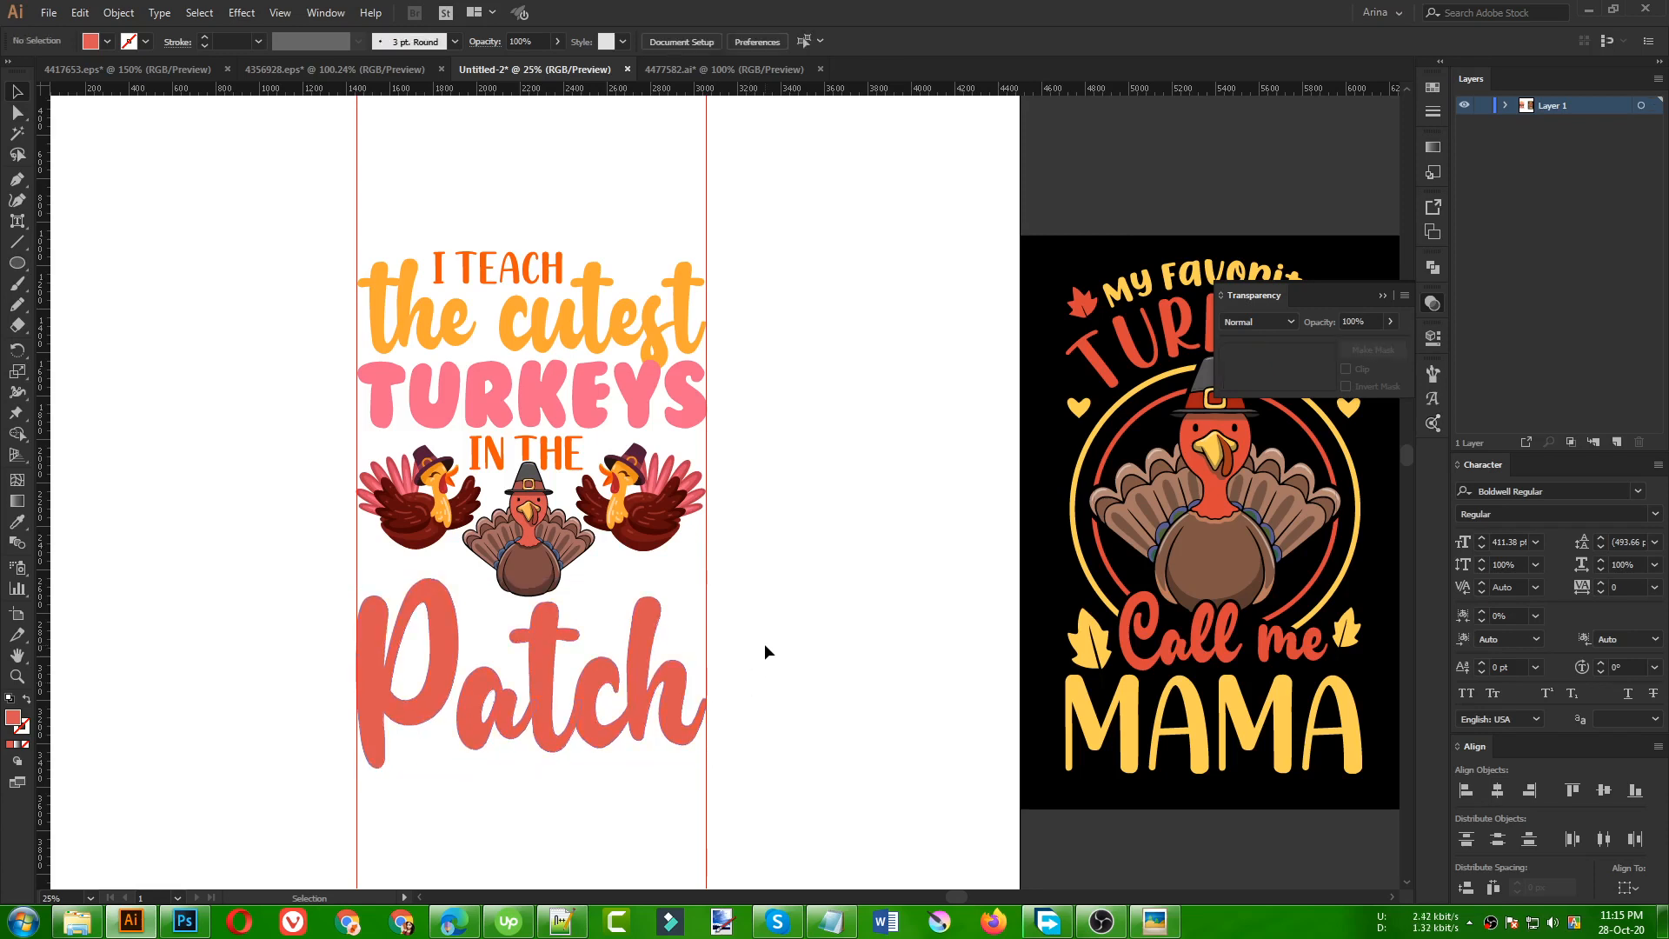
- Create a 10 px Offset Path around "TURKEYS" with miter joins and cut the offset outlines to the clipboard
scroll(652, 338, up, 2)
click(651, 449)
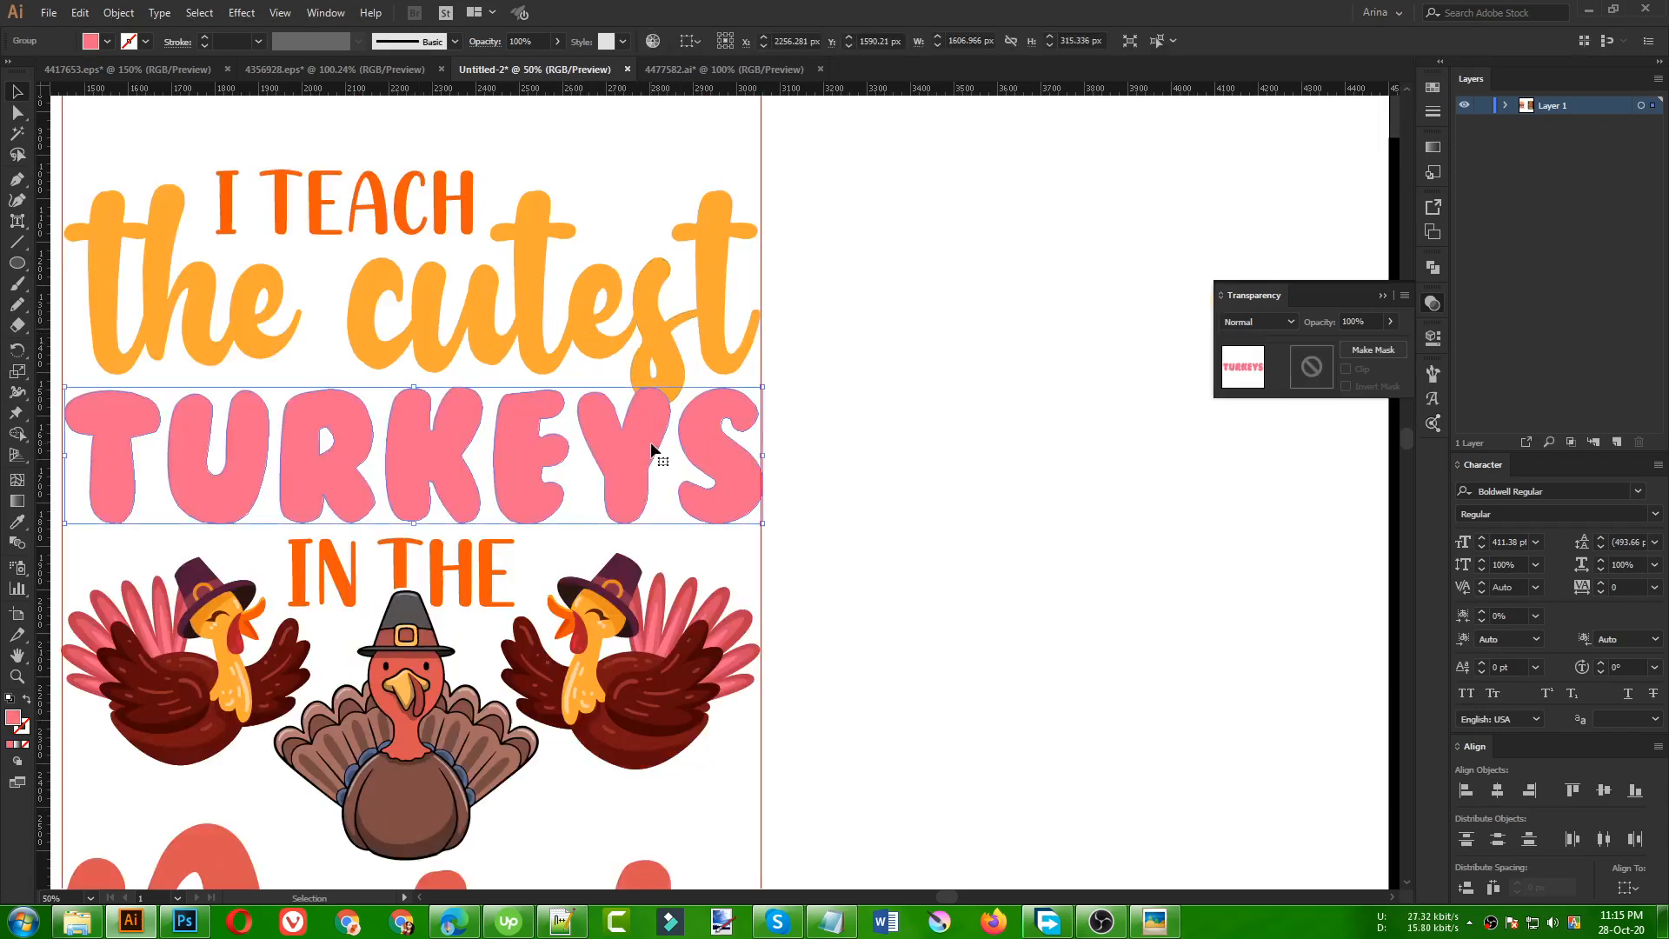
click(119, 13)
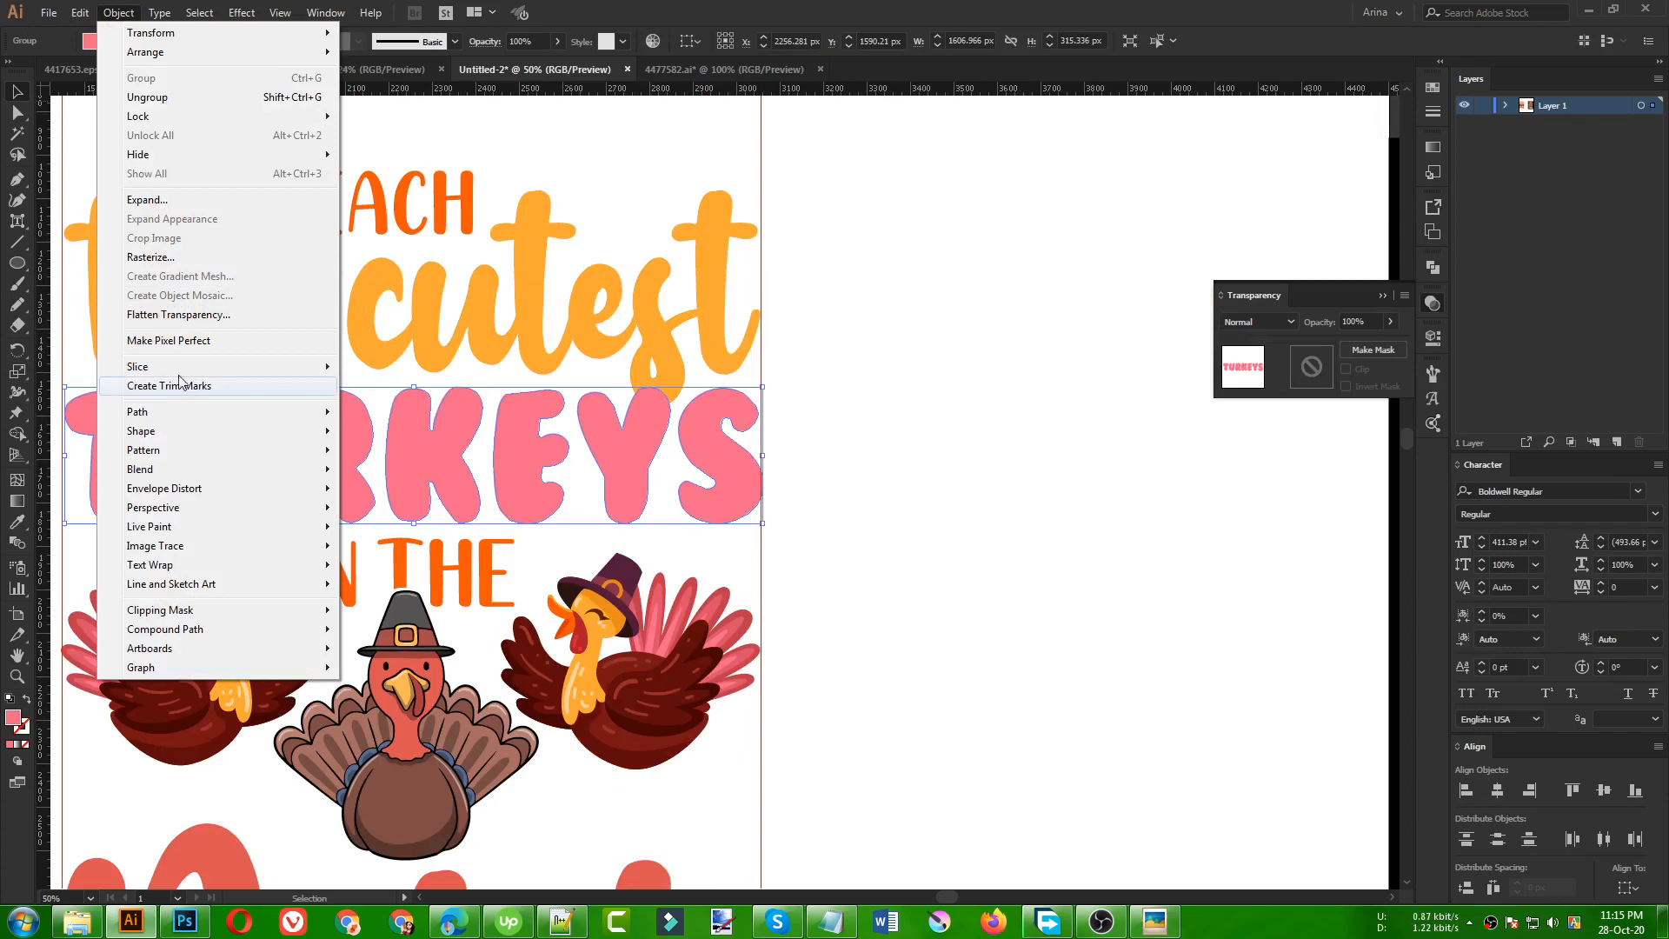
mouse_move(196, 421)
click(393, 475)
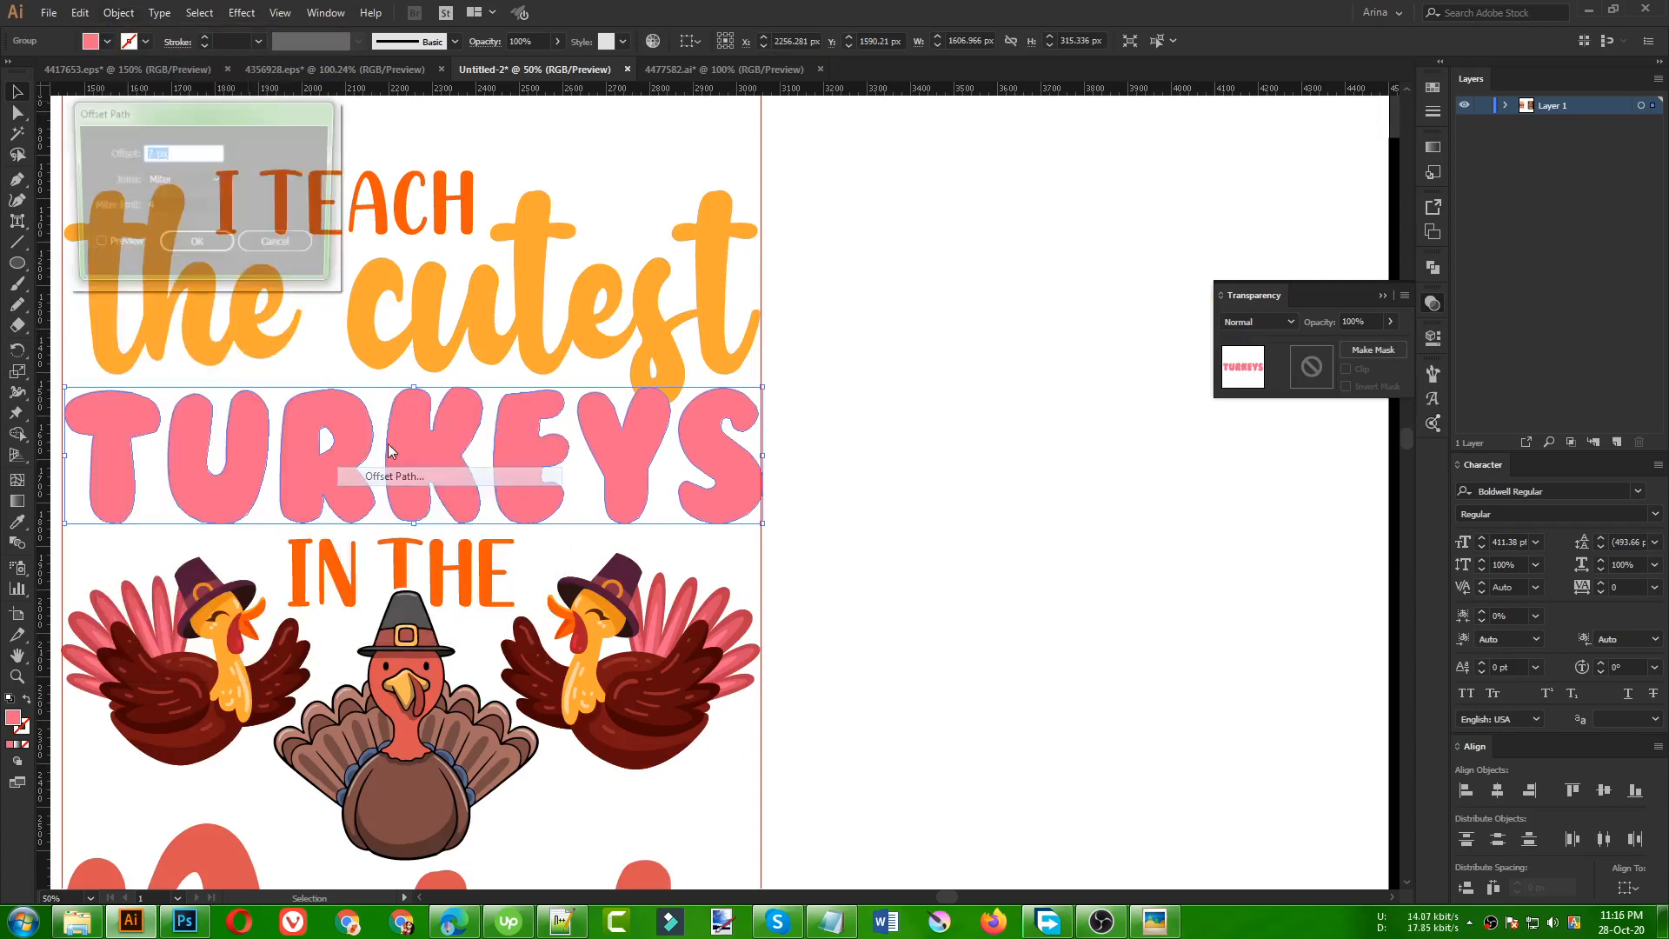
click(139, 250)
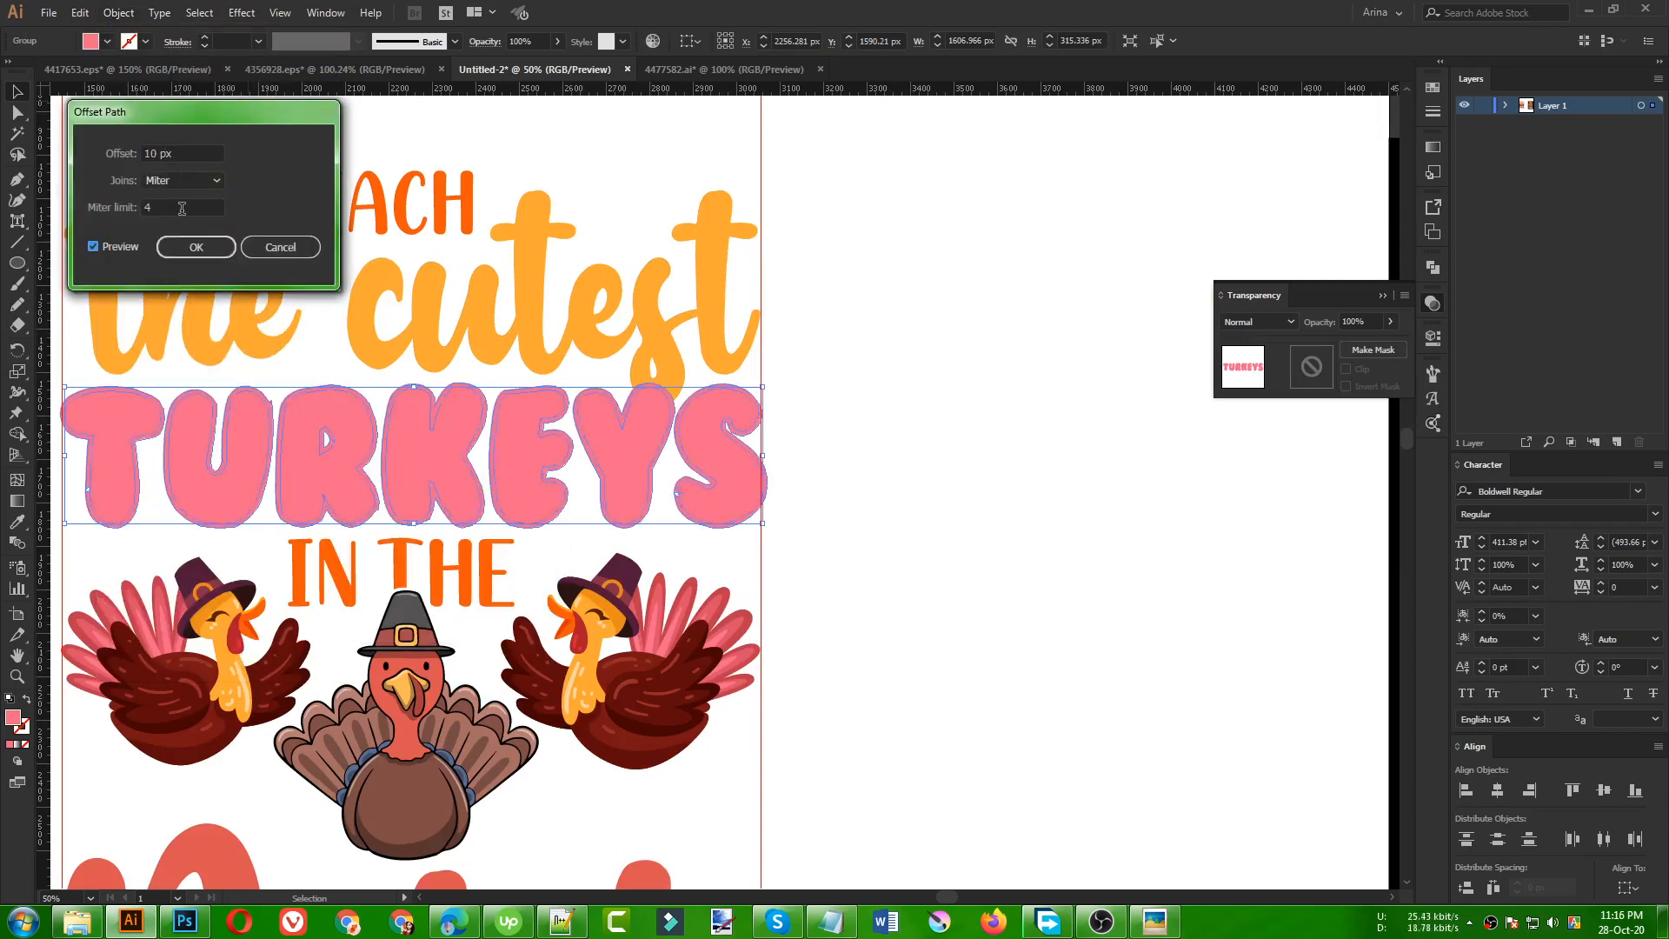
click(196, 250)
key(ctrl+x)
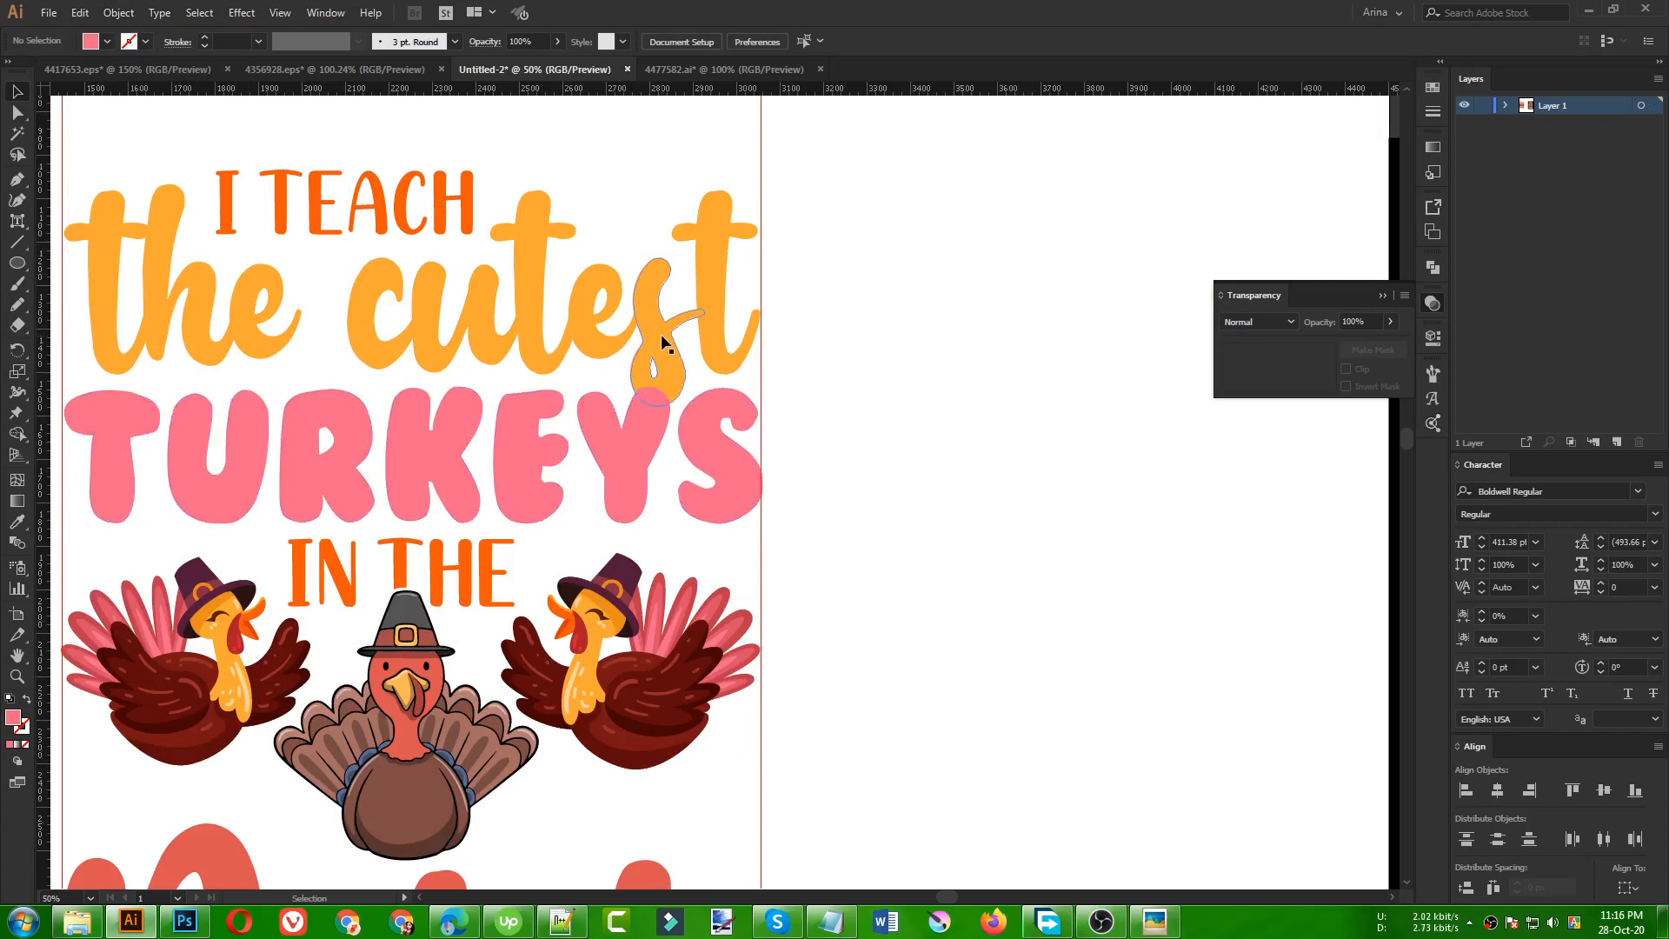
- Add a non-clipping opacity mask to the "I TEACH the cutest" group, paste the "TURKEYS" offset into it in place, and fill it black
click(664, 340)
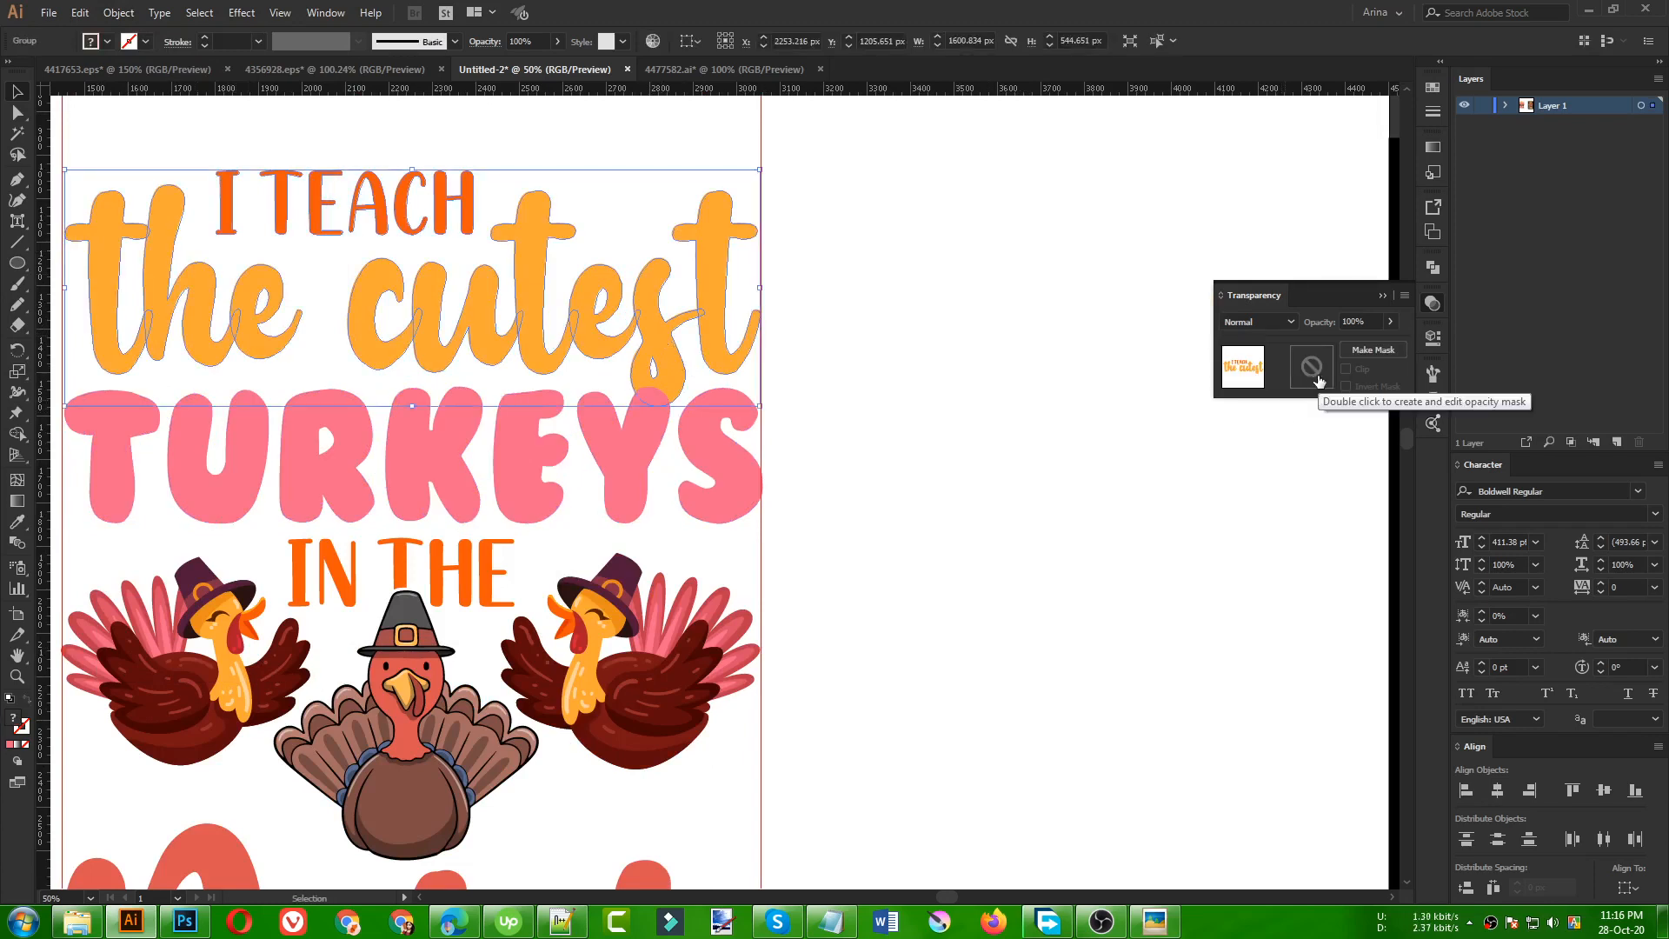
double_click(1309, 366)
click(1346, 368)
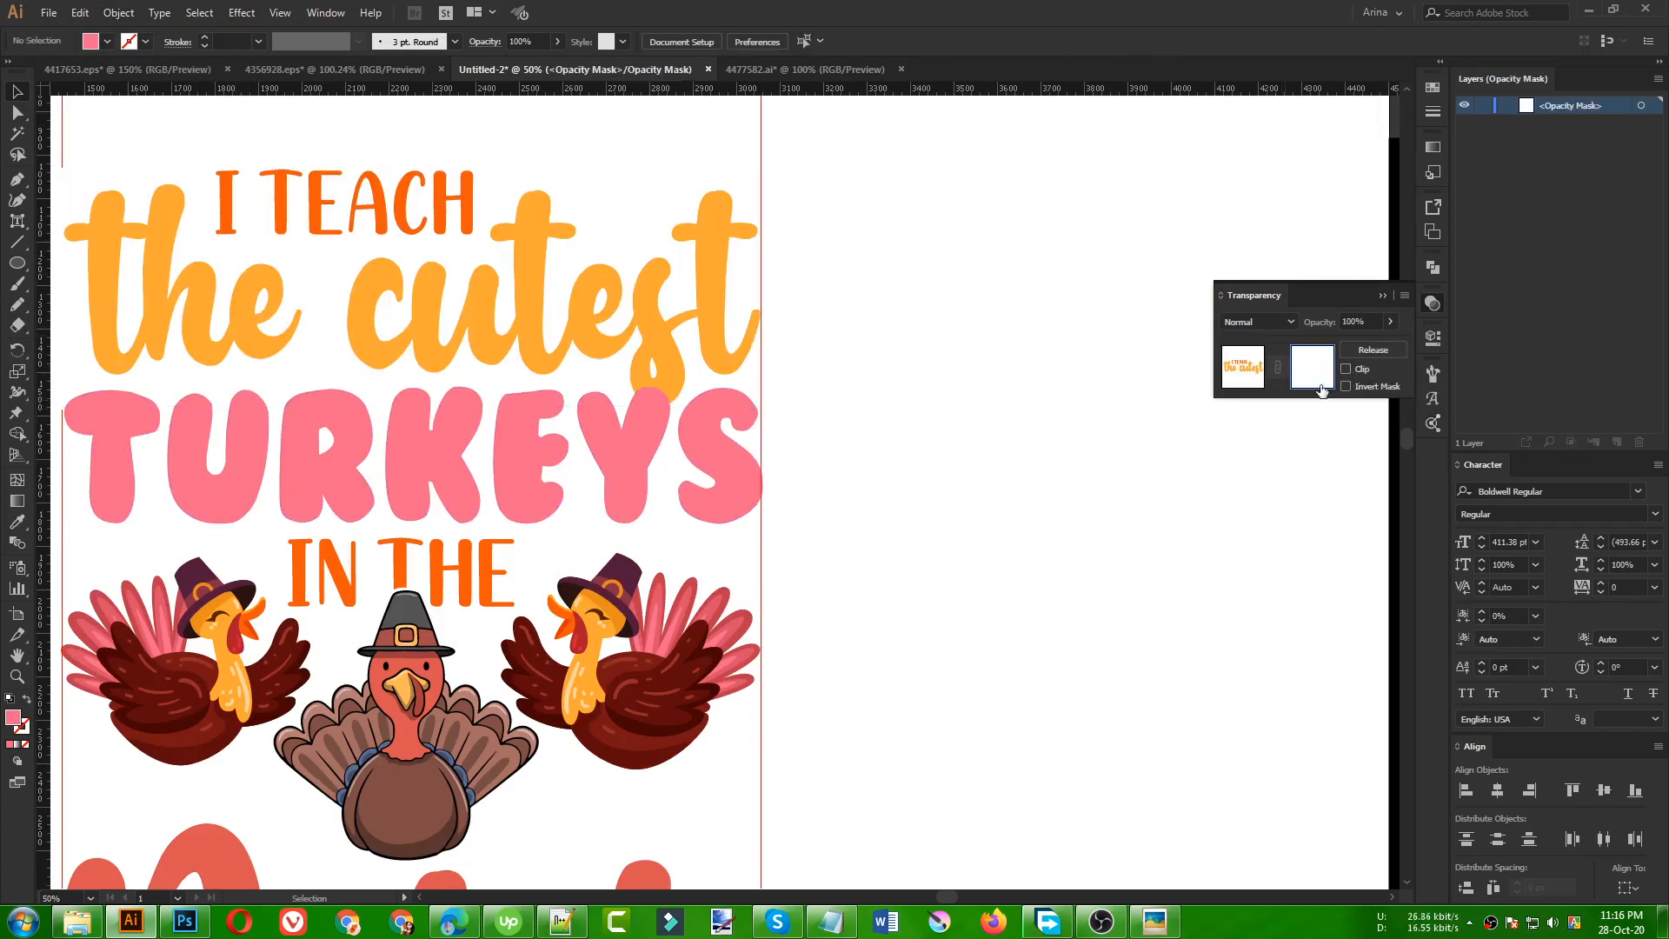
key(ctrl+f)
click(105, 42)
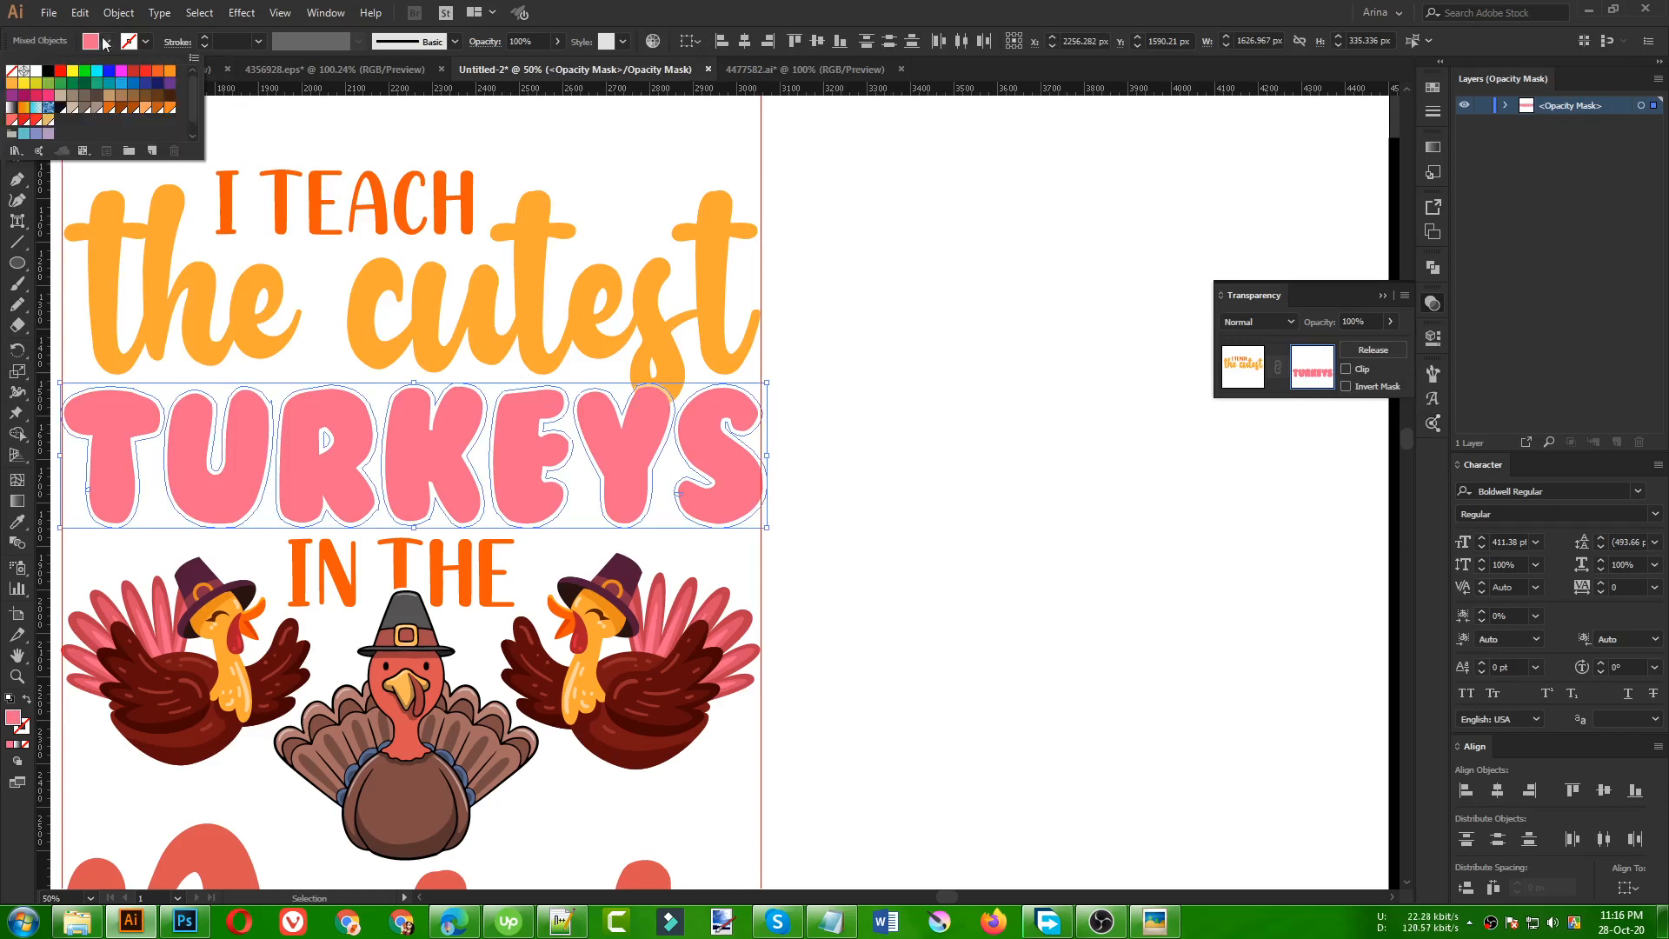
key(Escape)
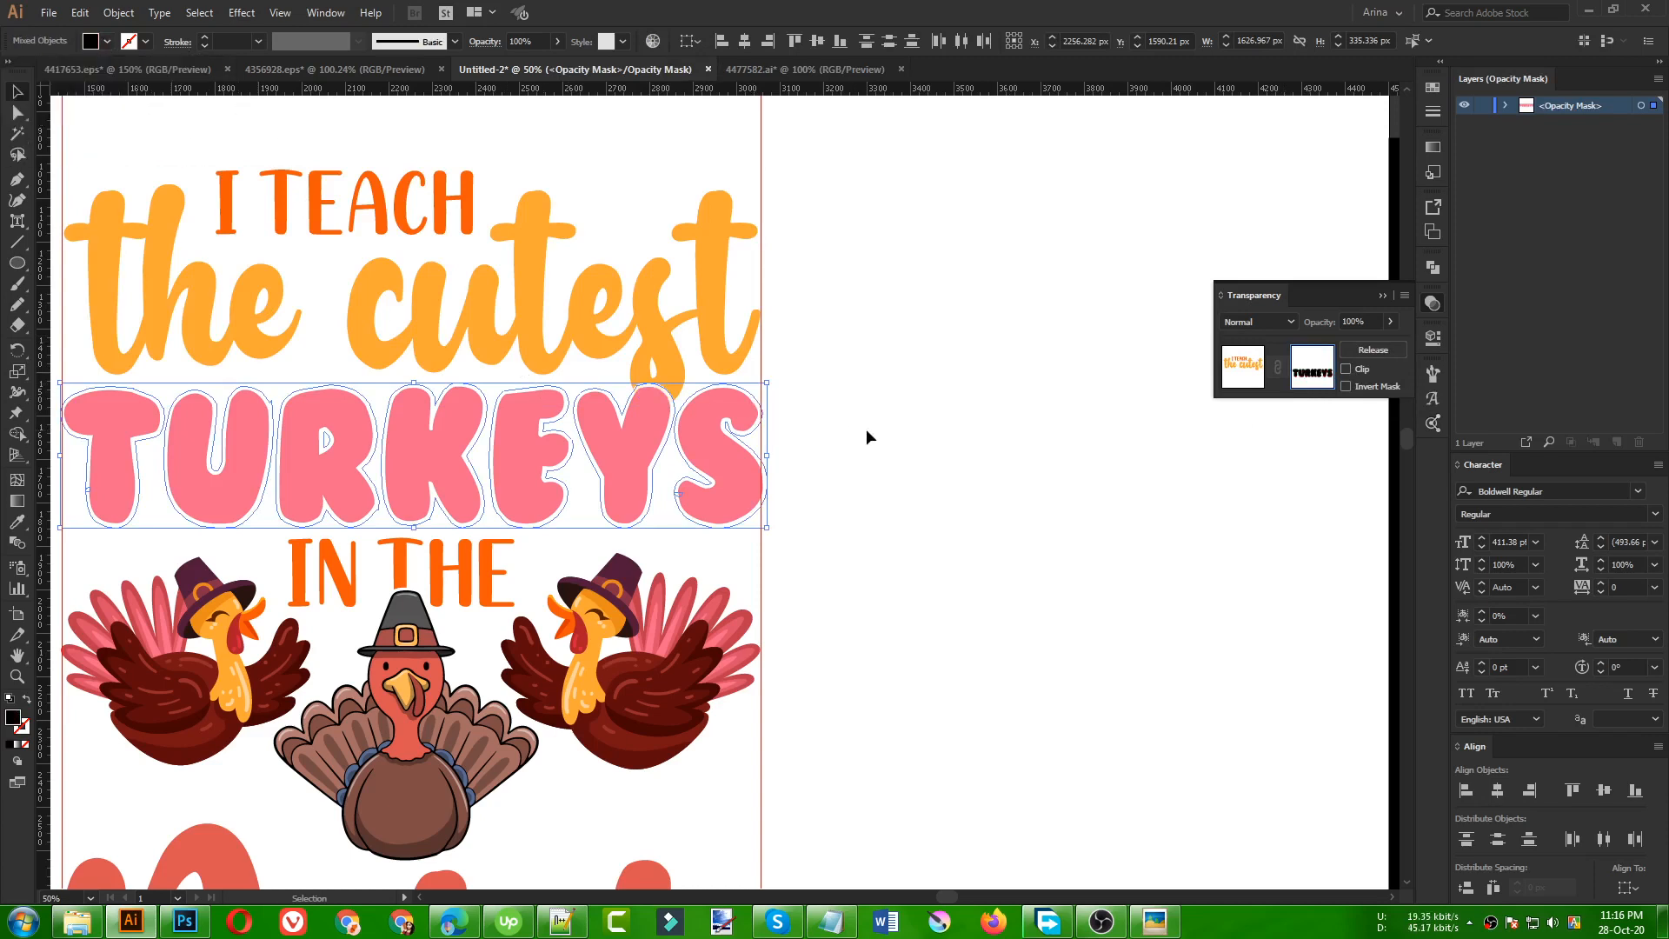
click(1245, 372)
click(961, 432)
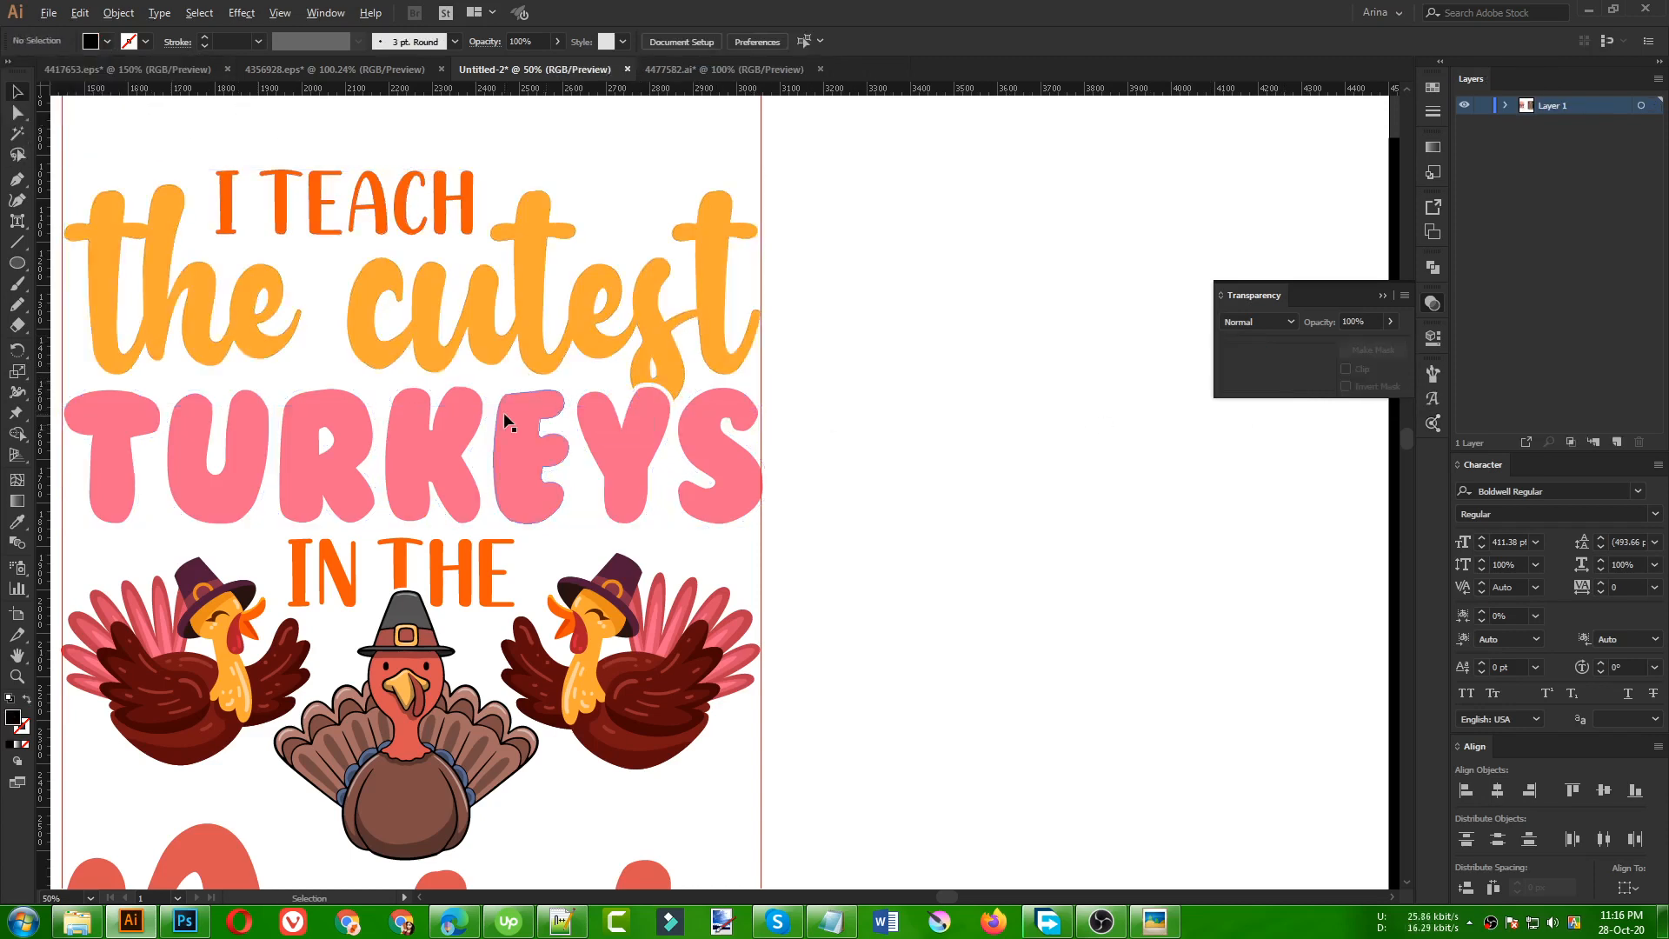
- Copy the heart pair from the black MAMA design beside the new lettering, ungroup it, and delete the heart farther from "Patch"
key(ctrl+minus)
key(ctrl+minus)
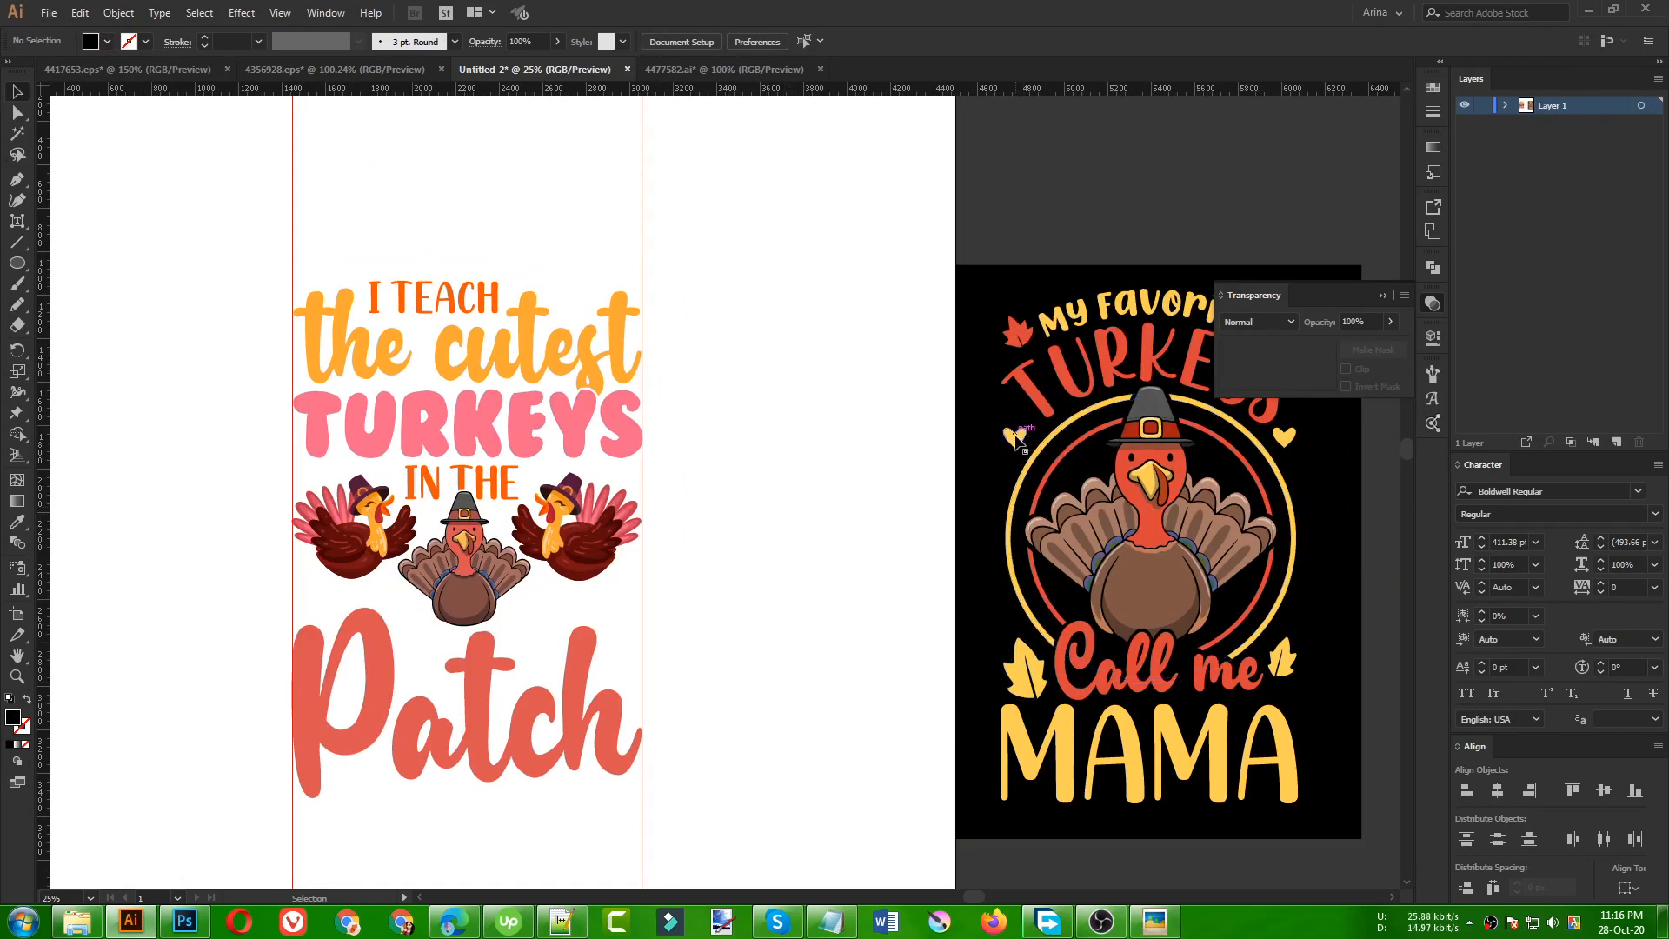
drag(1015, 436, 555, 637)
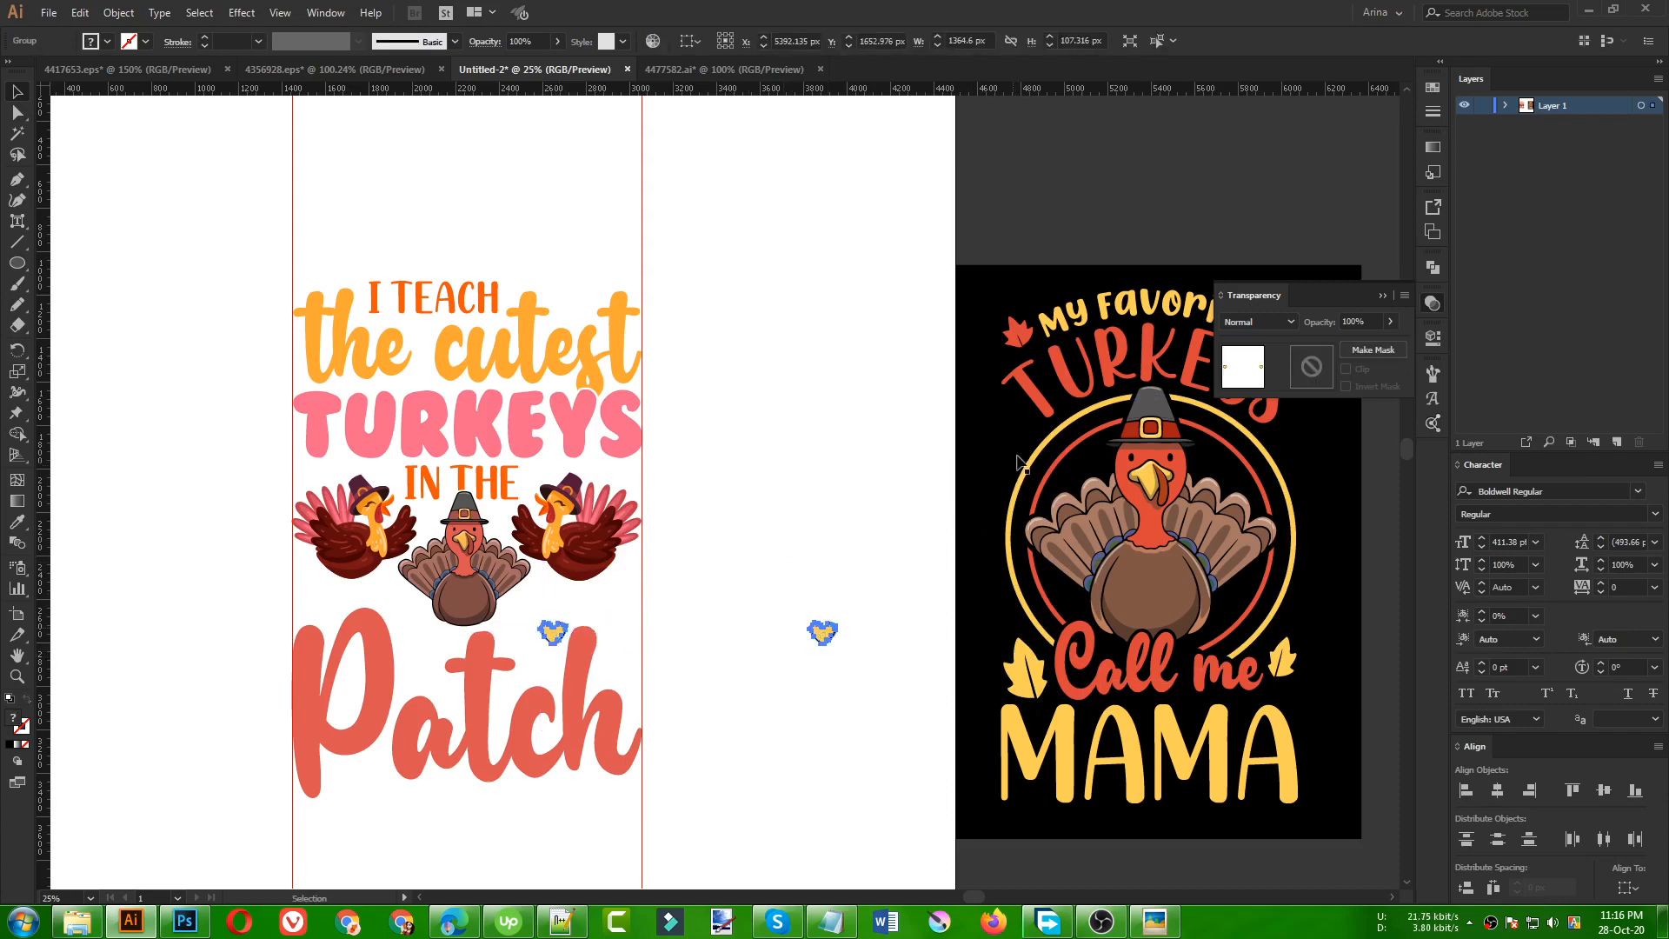
key(ctrl+z)
drag(1013, 443, 654, 648)
right_click(662, 644)
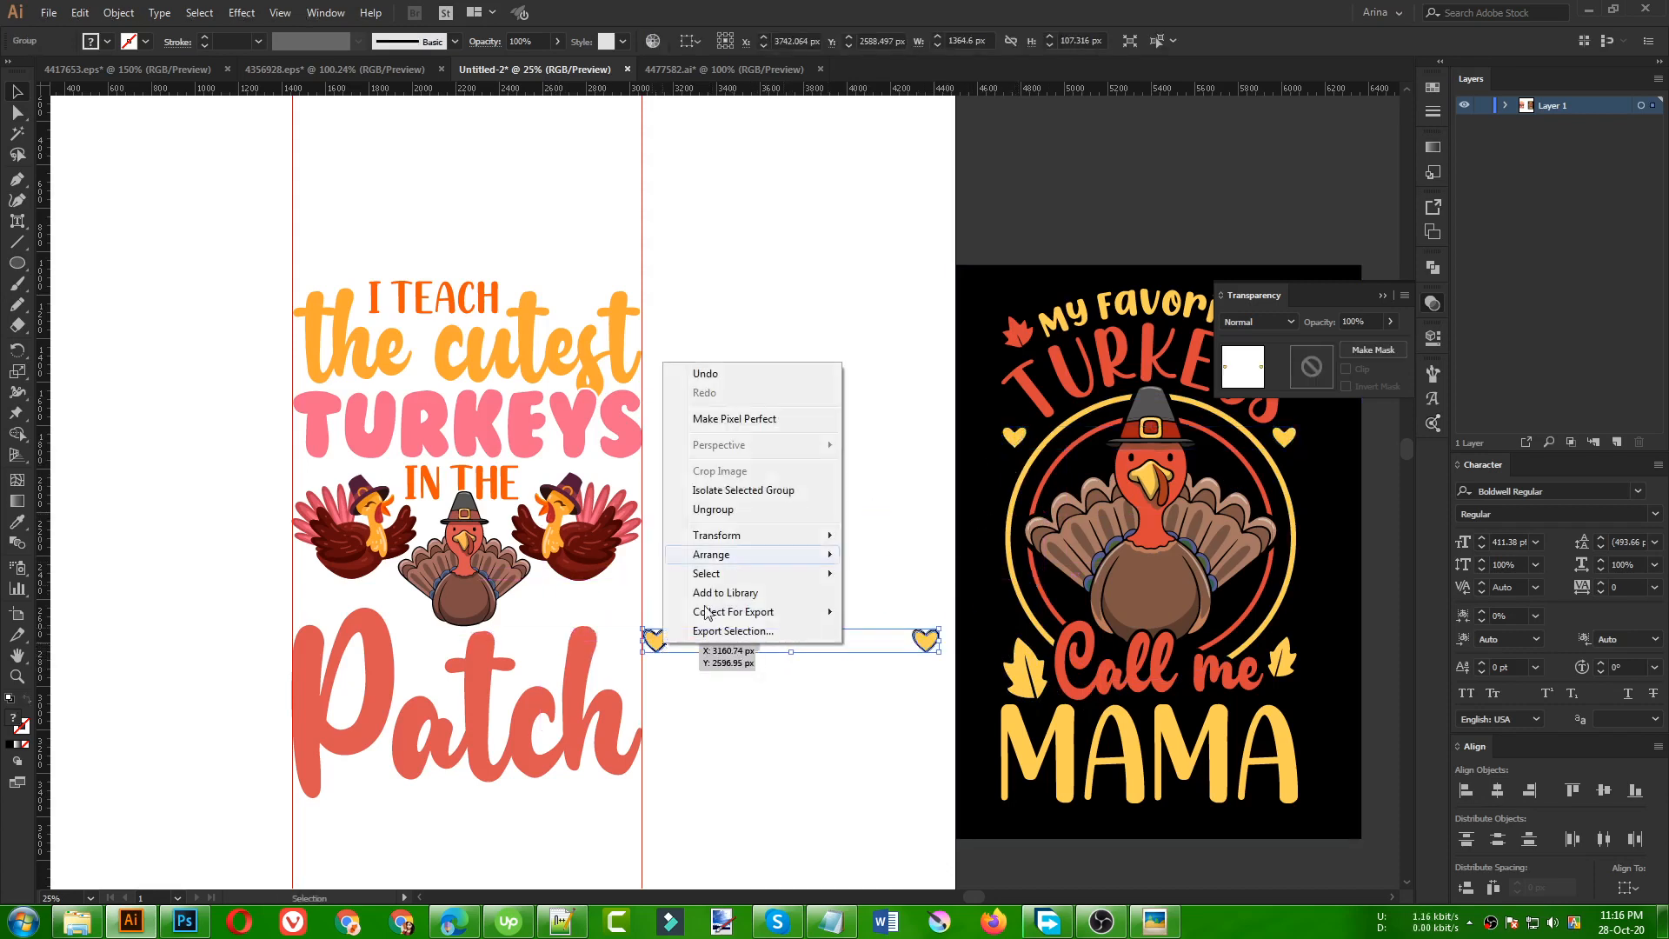
click(712, 509)
drag(832, 558, 936, 722)
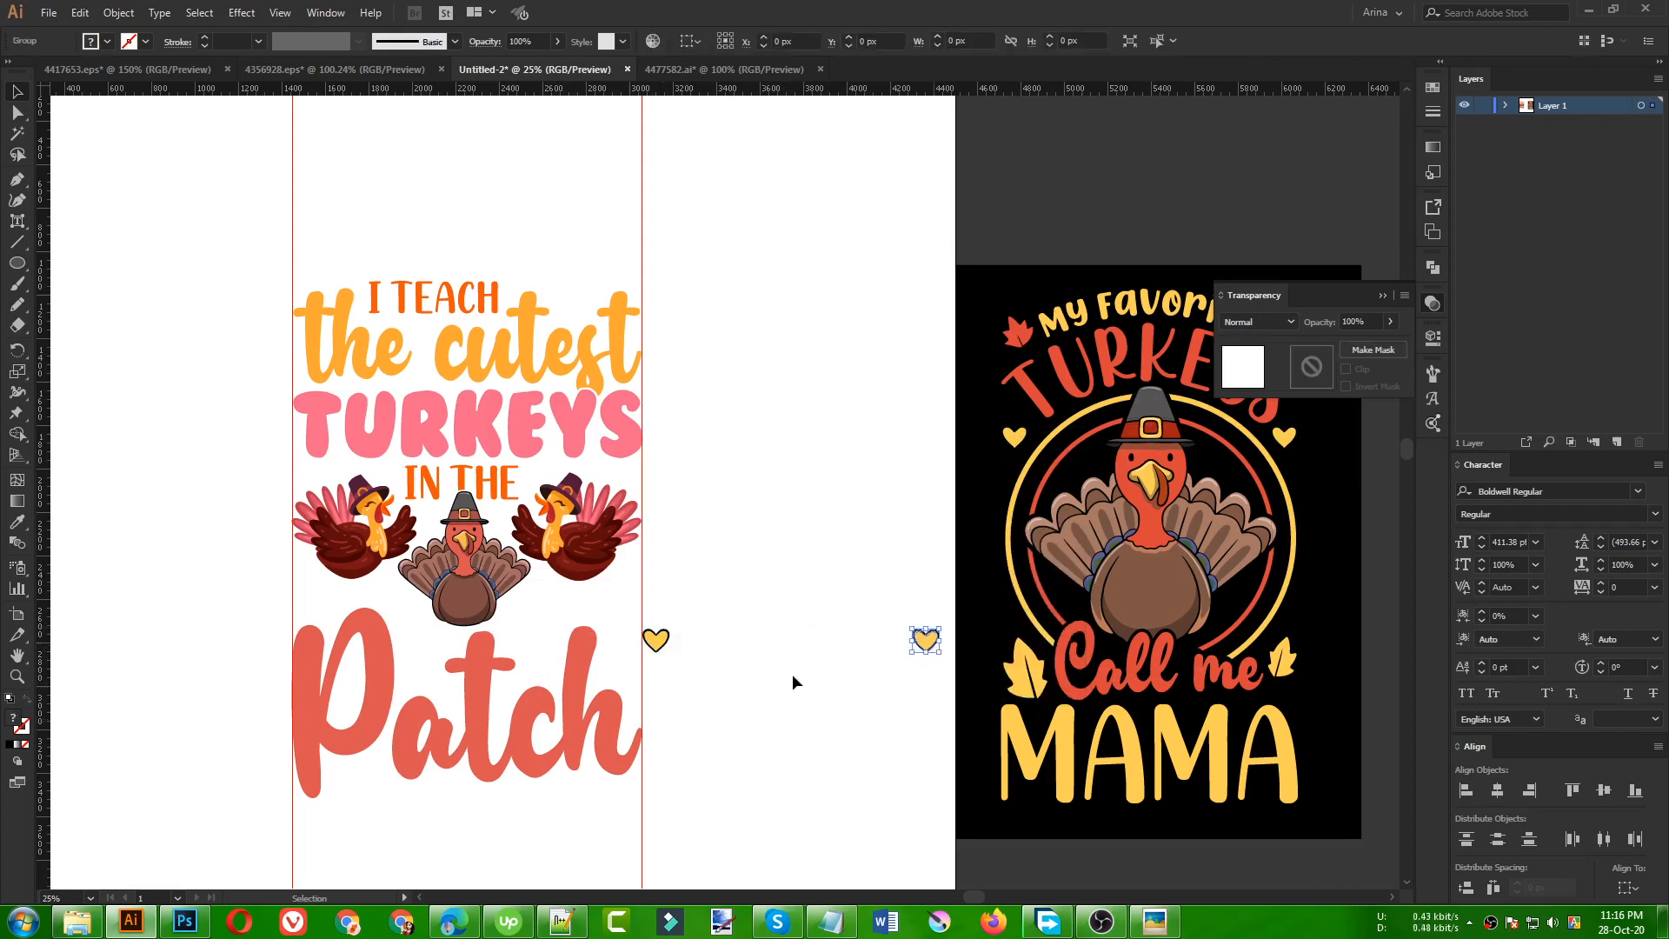
key(Delete)
- Place one enlarged heart, about 200 px wide, above the end of "cutest" and a larger one above the "t" of "Patch"
click(667, 644)
drag(670, 640, 574, 275)
click(712, 626)
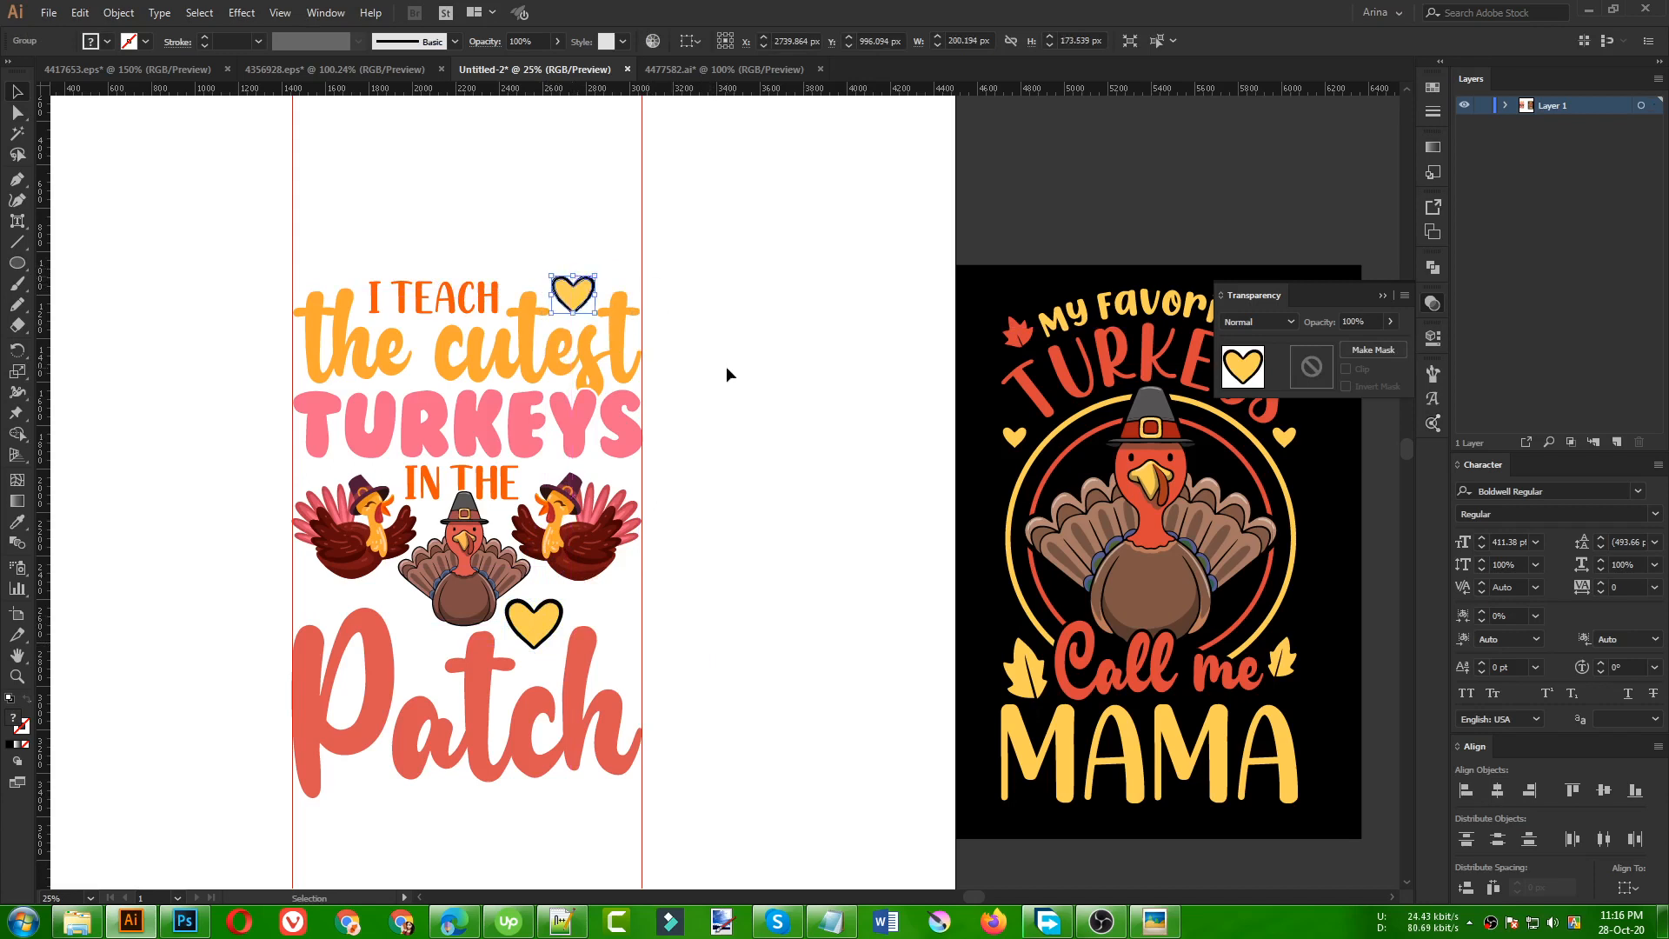
click(727, 367)
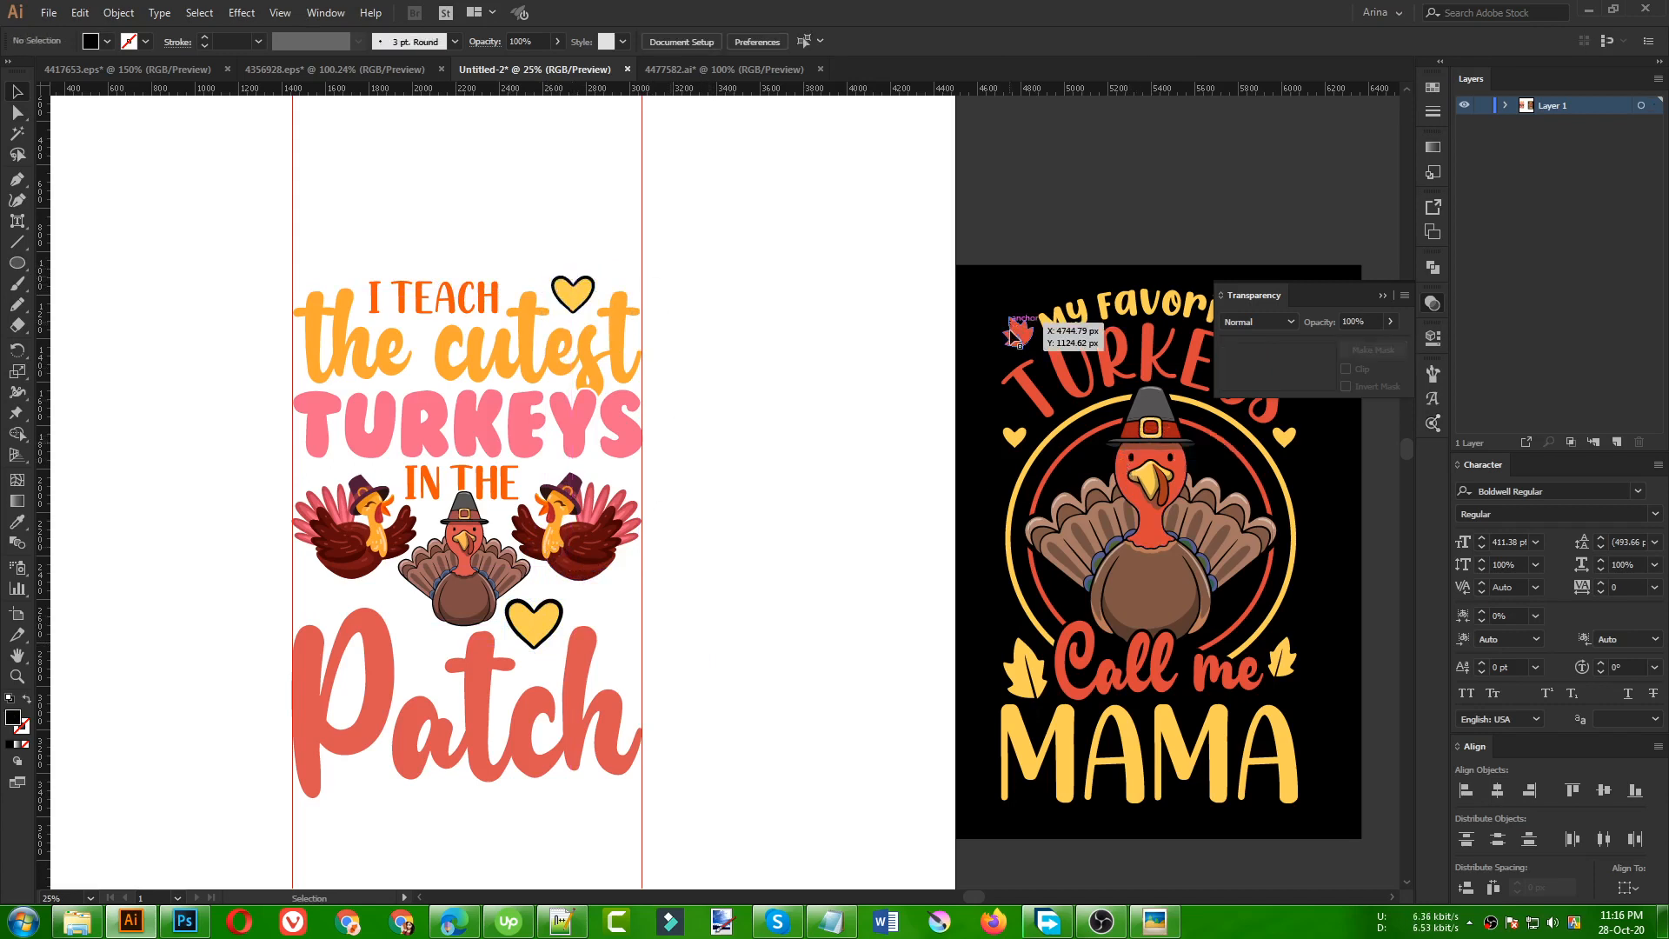
- Copy the red maple leaf pair from the black design, ungroup it, and place the leaves above the "a" and "h" of "Patch"
drag(1009, 334, 728, 500)
key(ctrl+z)
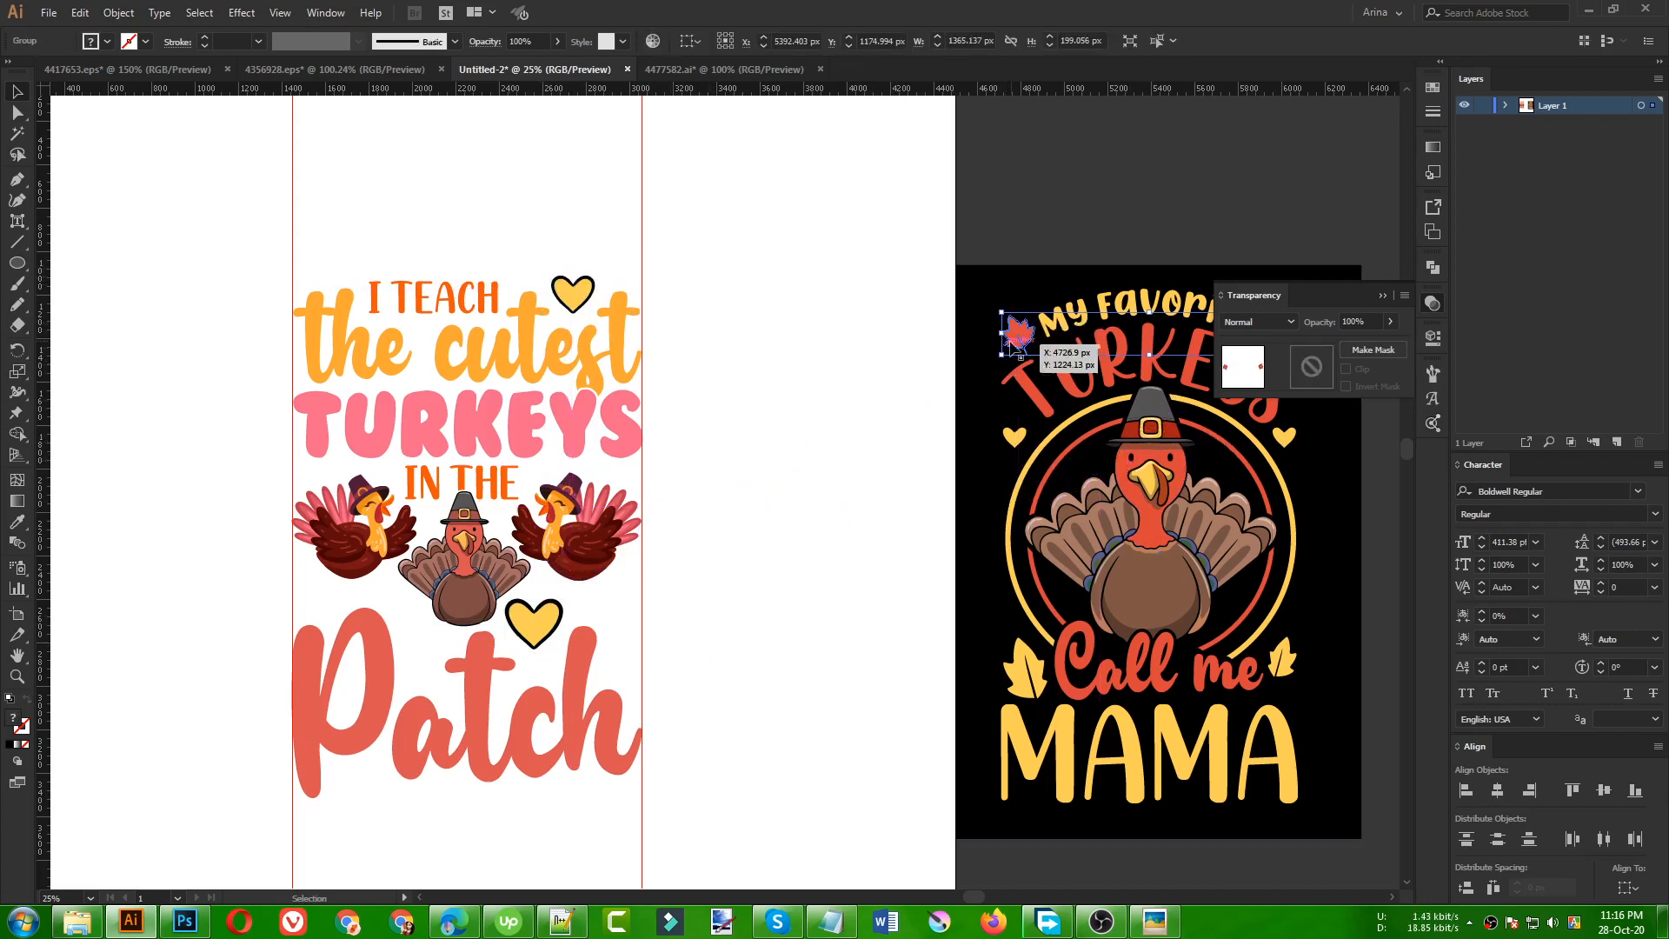
drag(1016, 335, 417, 647)
right_click(715, 554)
click(755, 702)
click(731, 562)
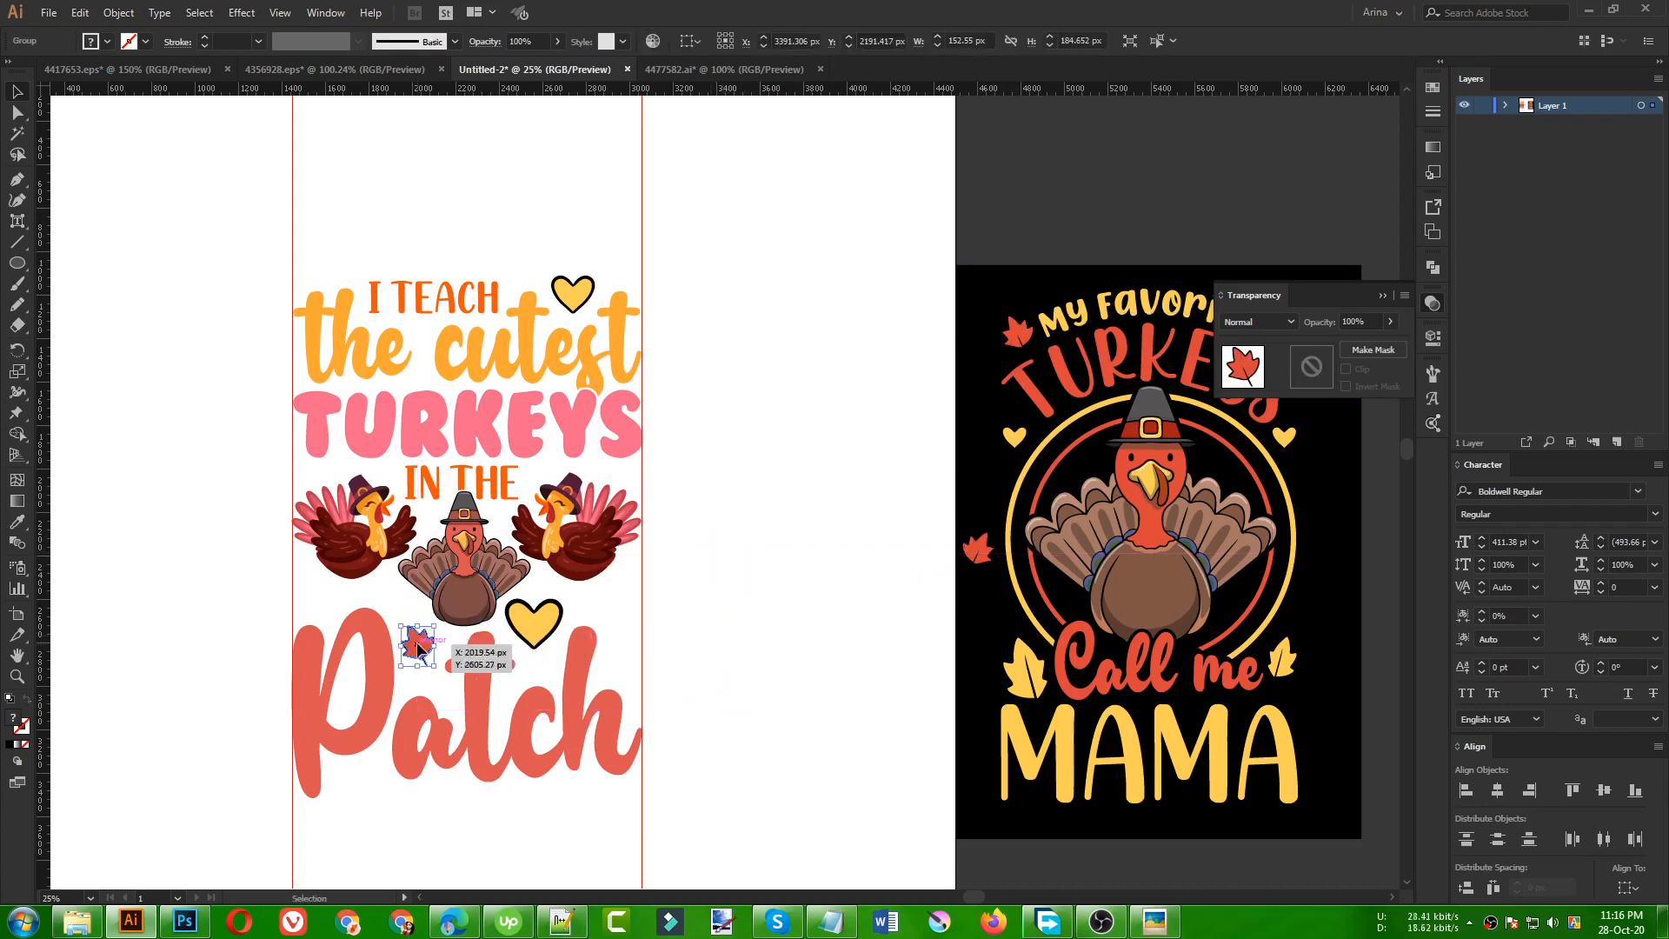
click(841, 685)
drag(985, 554, 612, 610)
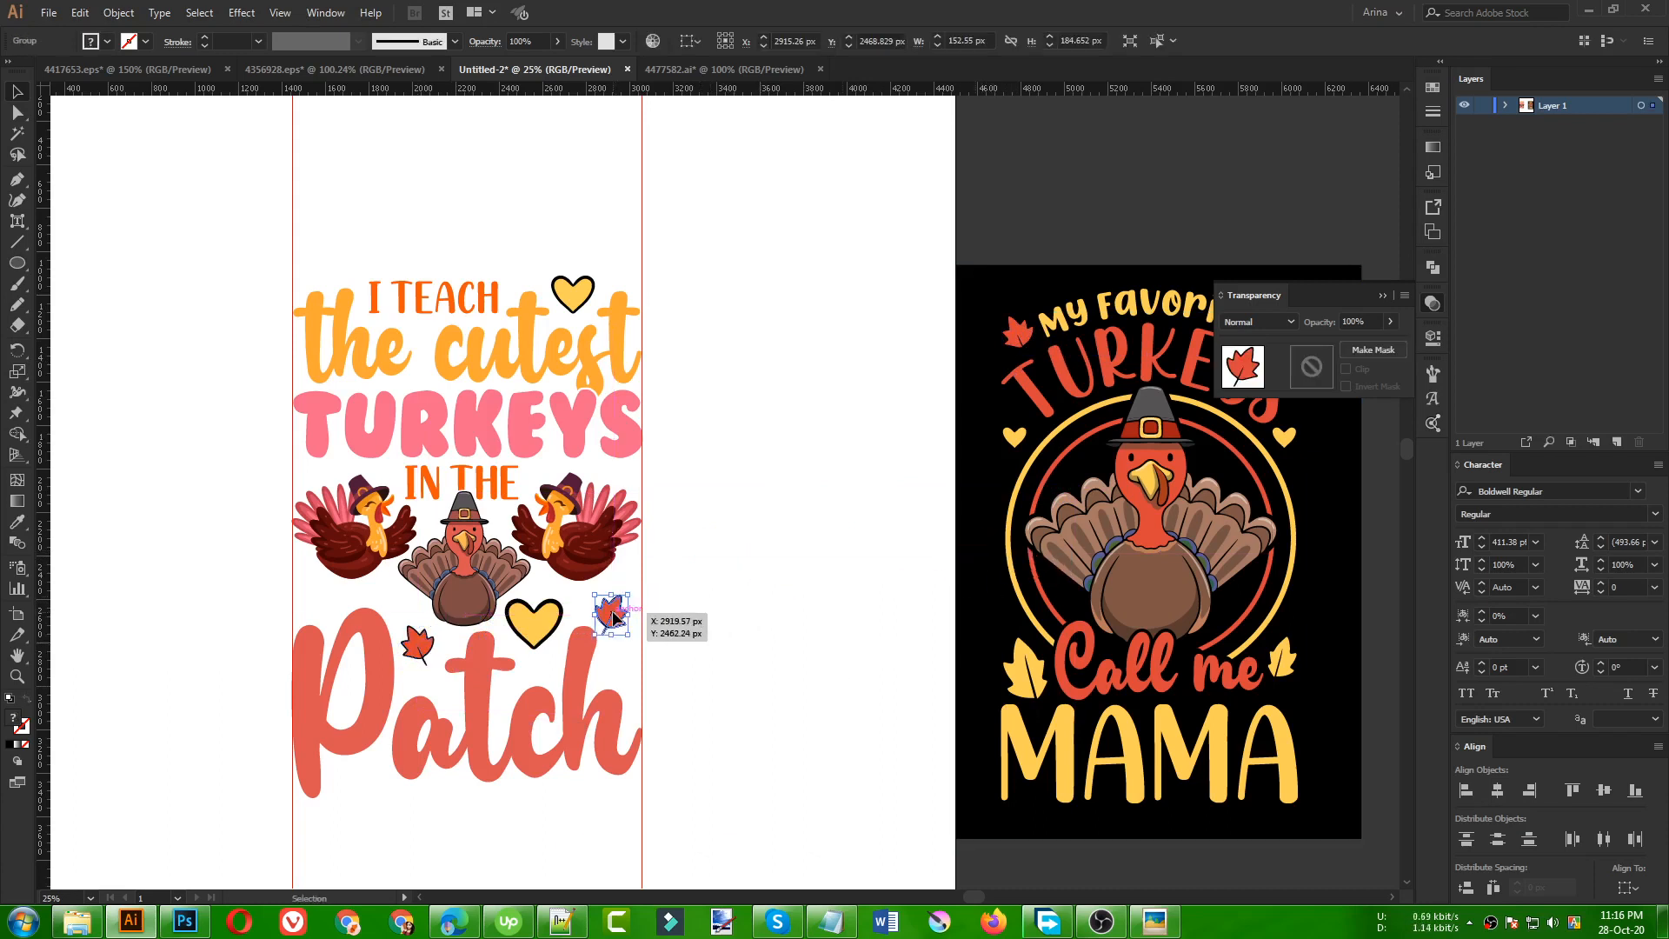
- Isolate the maple leaf above the "h" of "Patch" and recolor its fill with the orange of "IN THE"
double_click(611, 611)
click(616, 611)
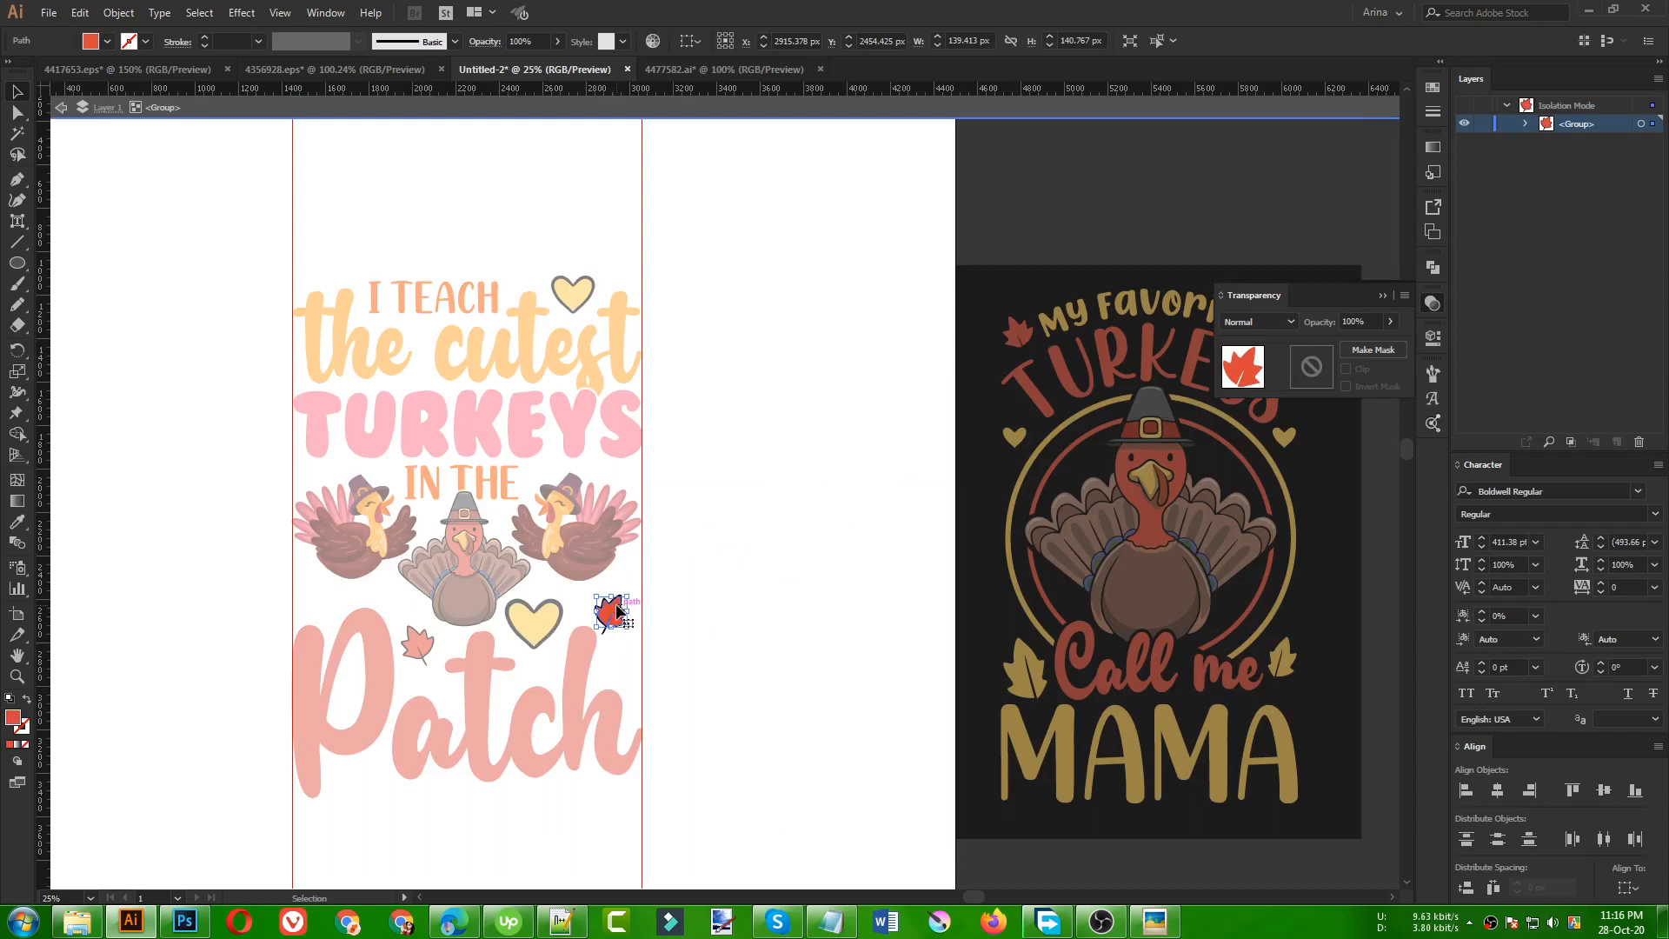
key(i)
click(498, 485)
key(v)
key(i)
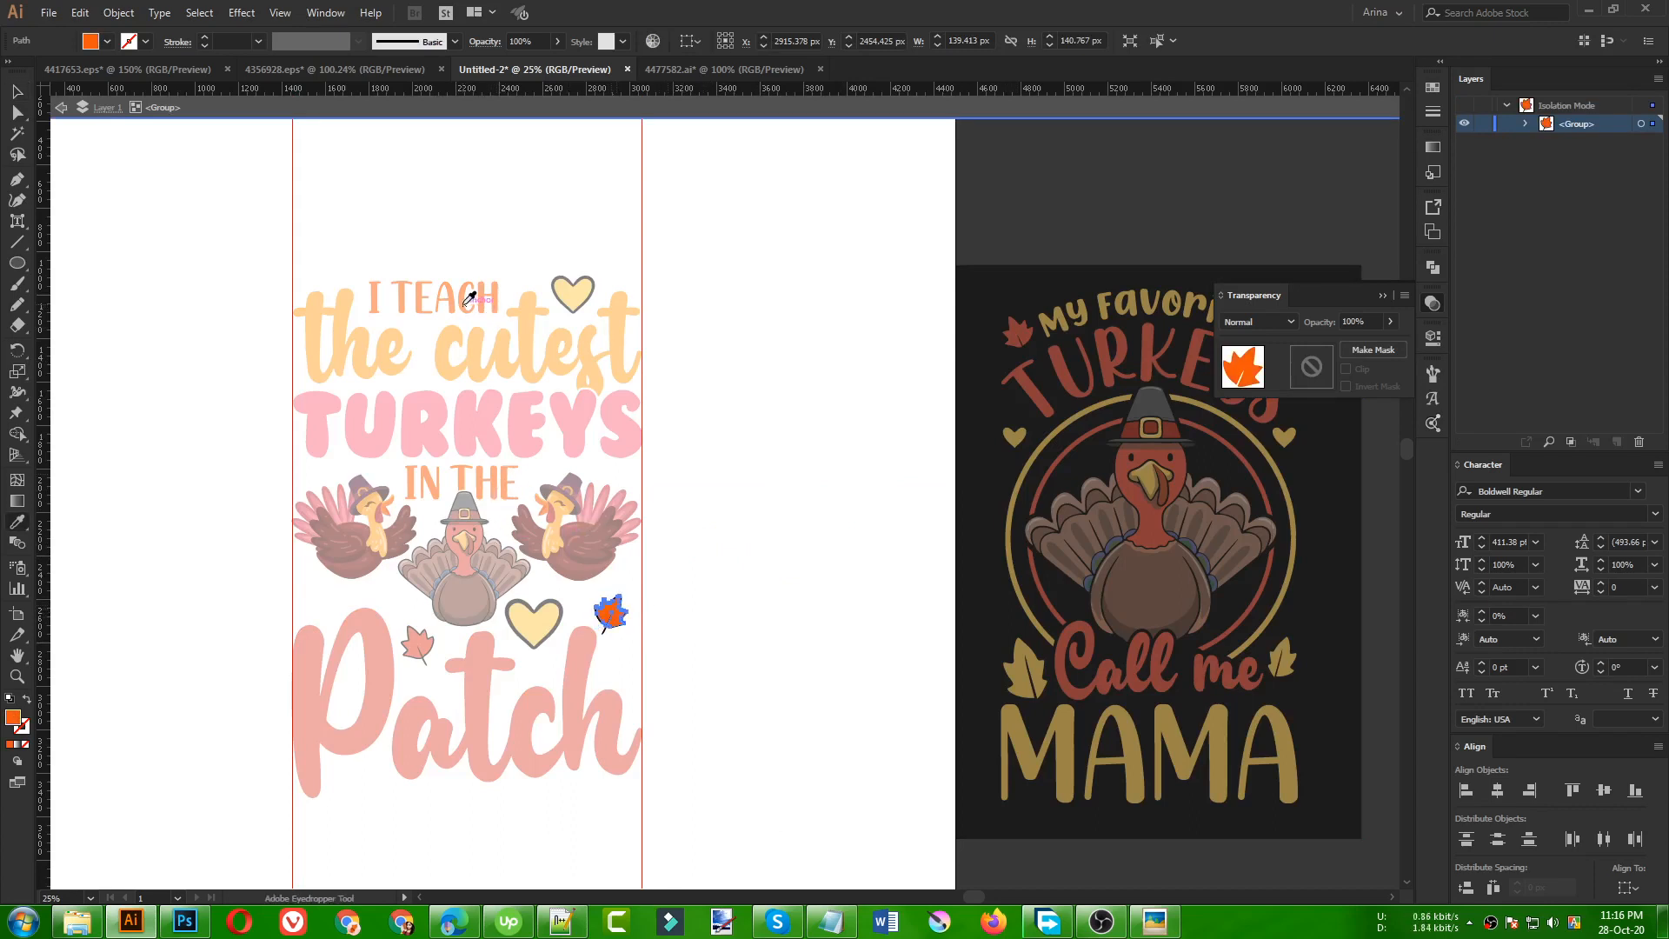
key(v)
double_click(721, 592)
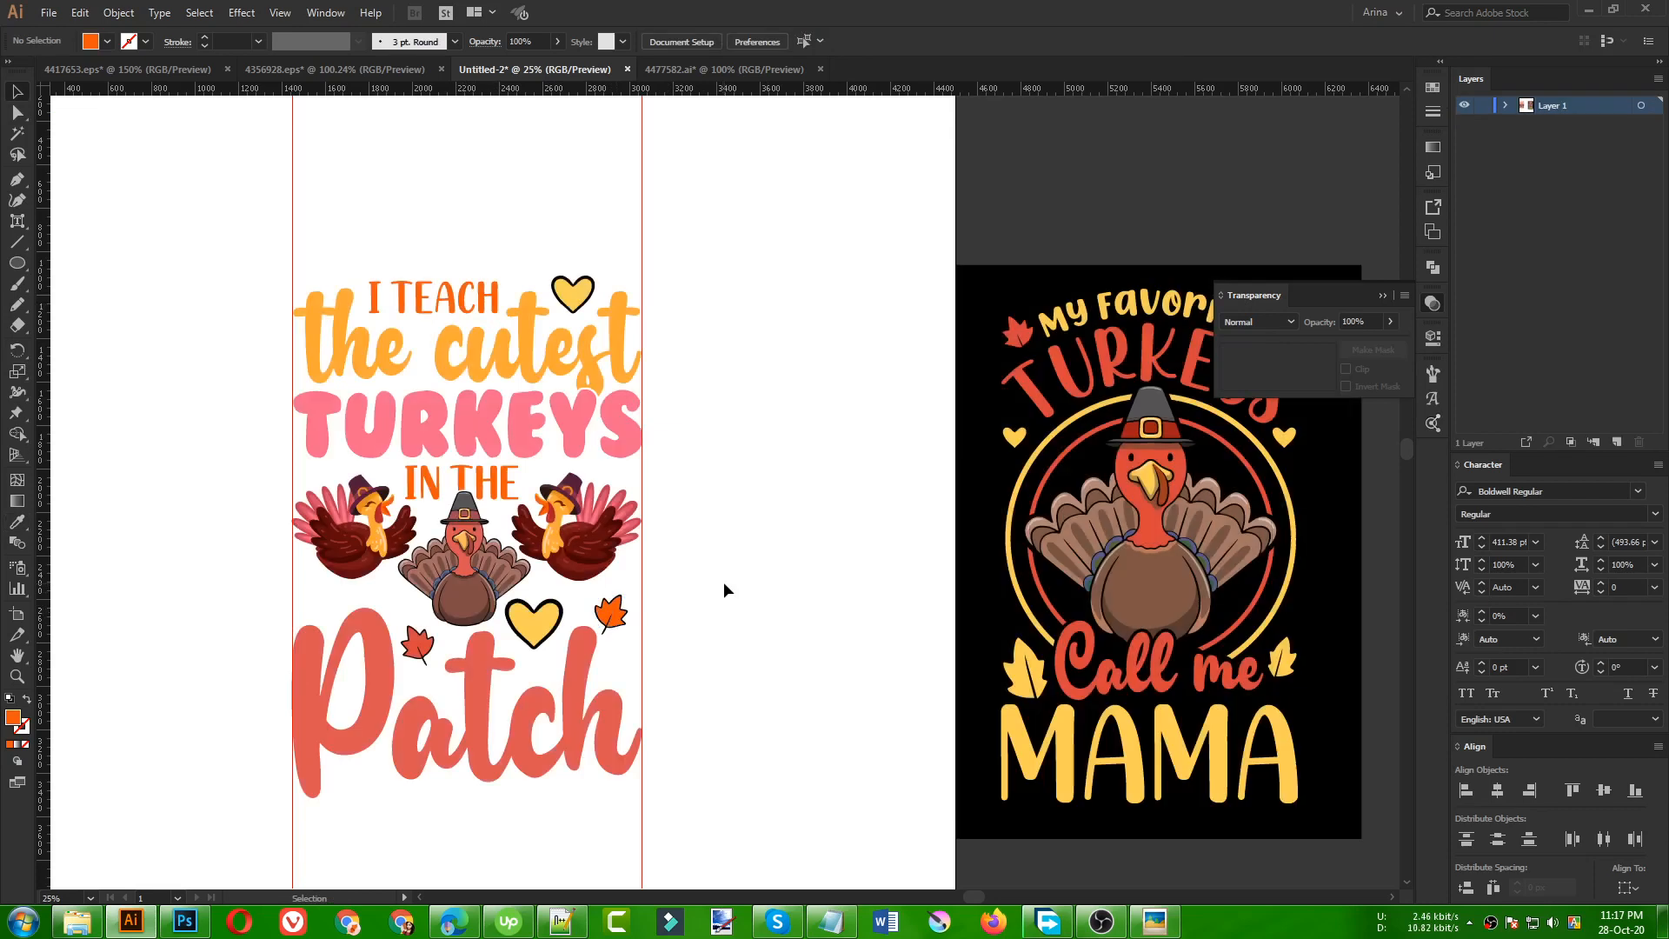
- Copy one coral starburst from the 4417653.eps artwork into the T-shirt document, beside the turkeys
scroll(458, 732, up, 1)
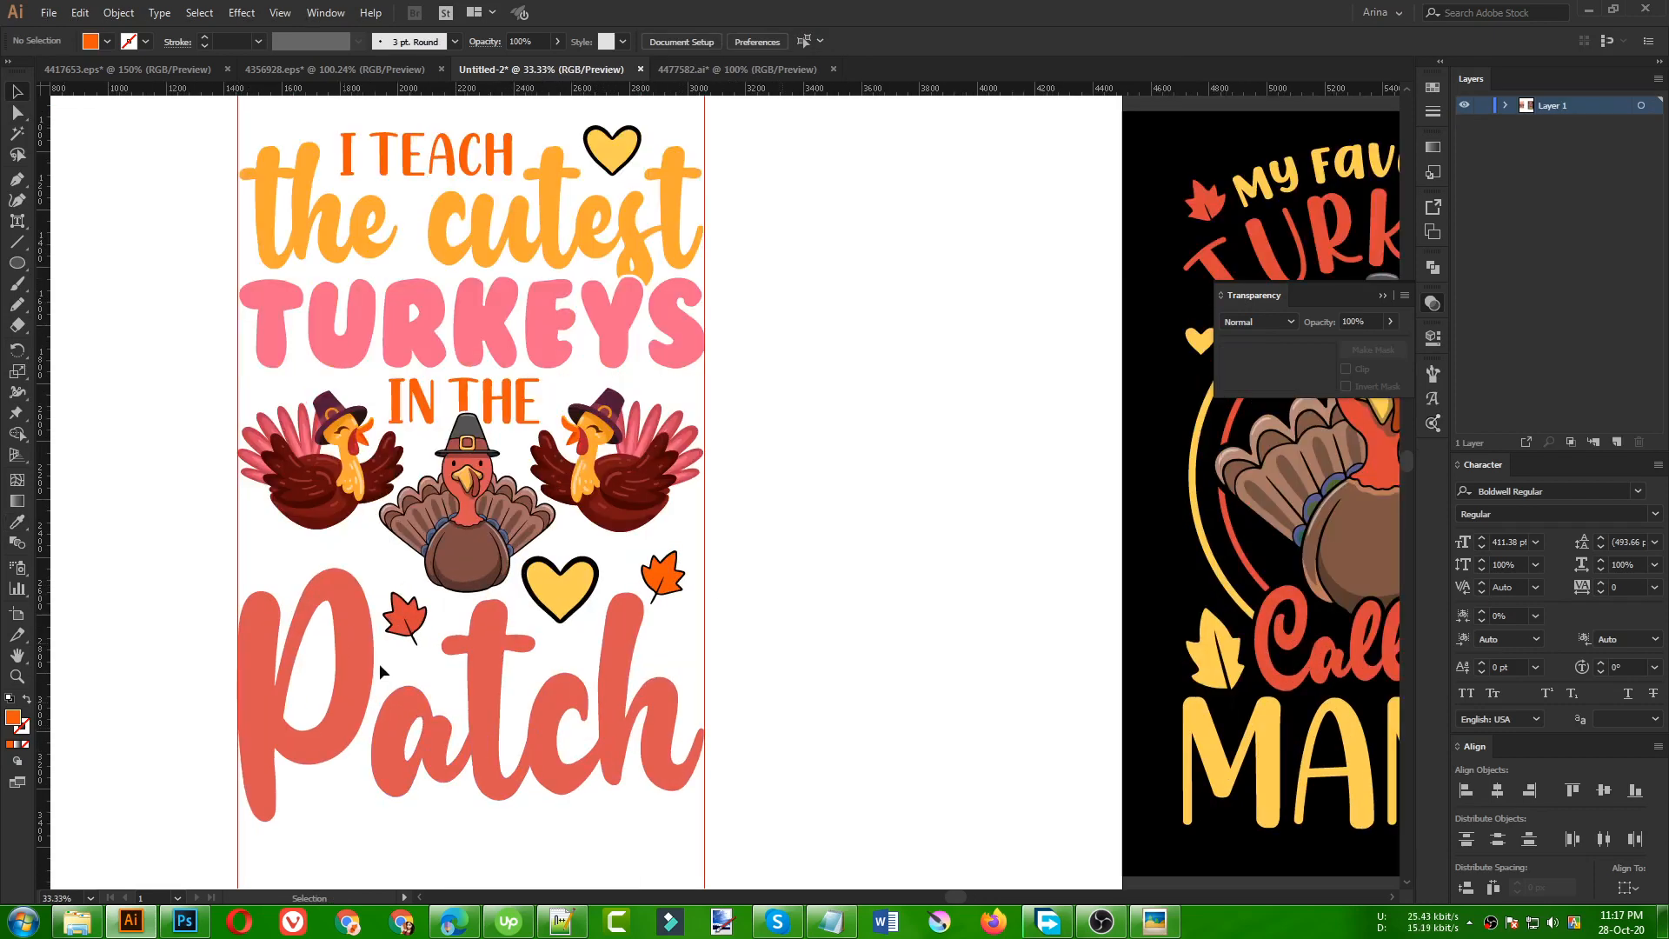
click(326, 76)
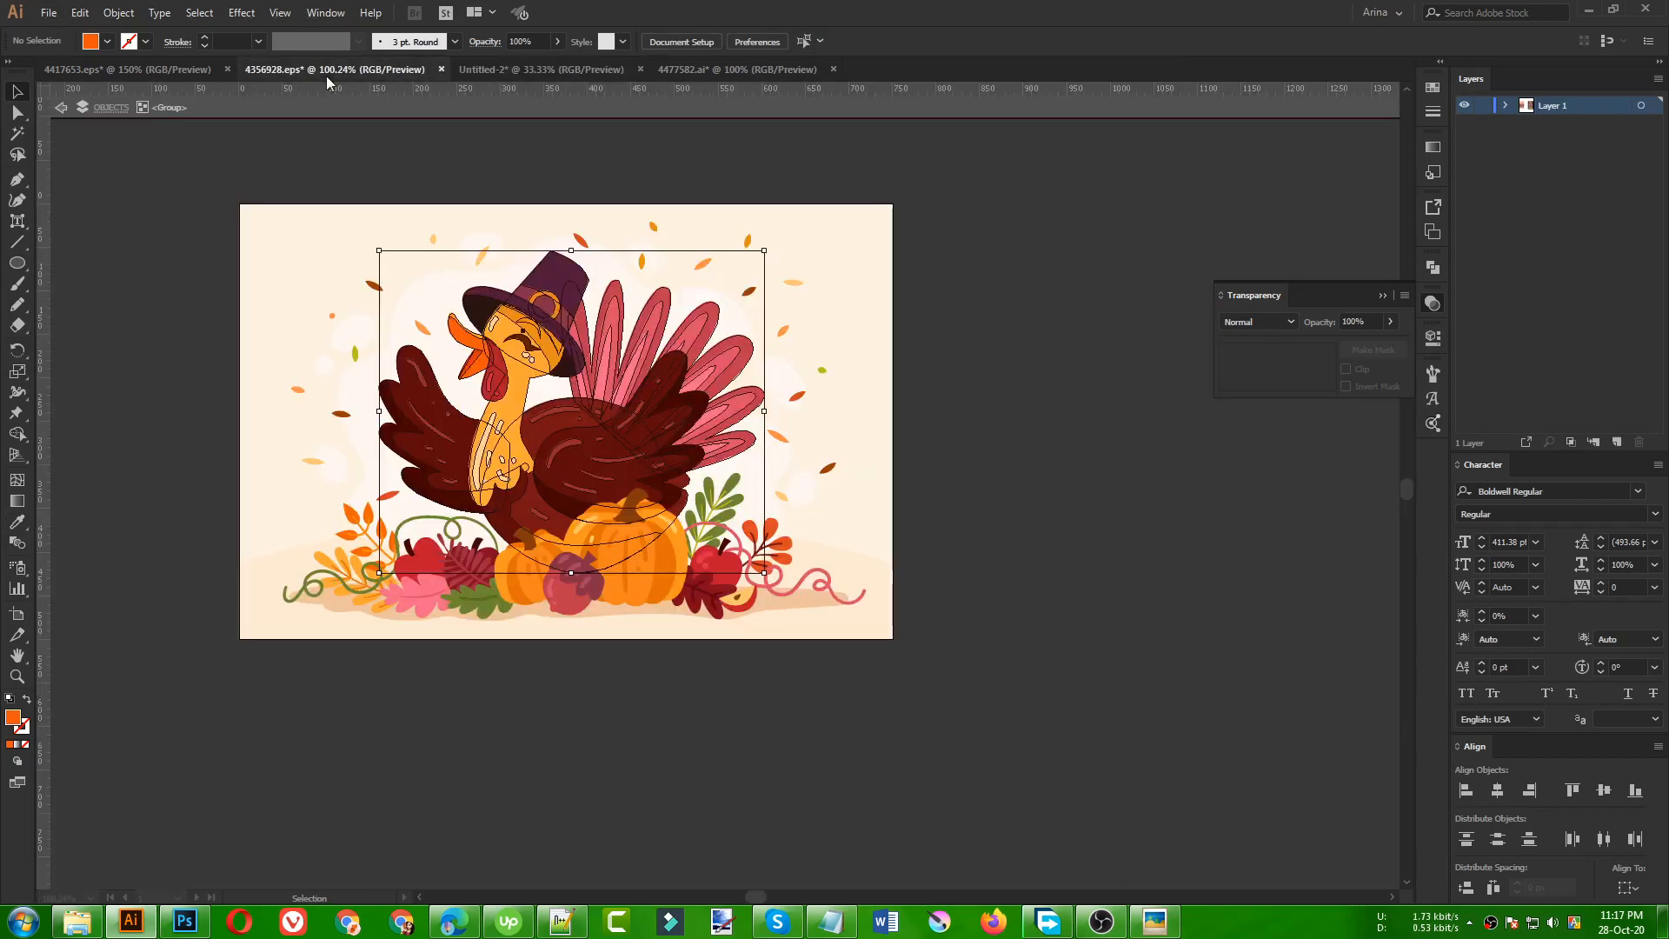
click(160, 68)
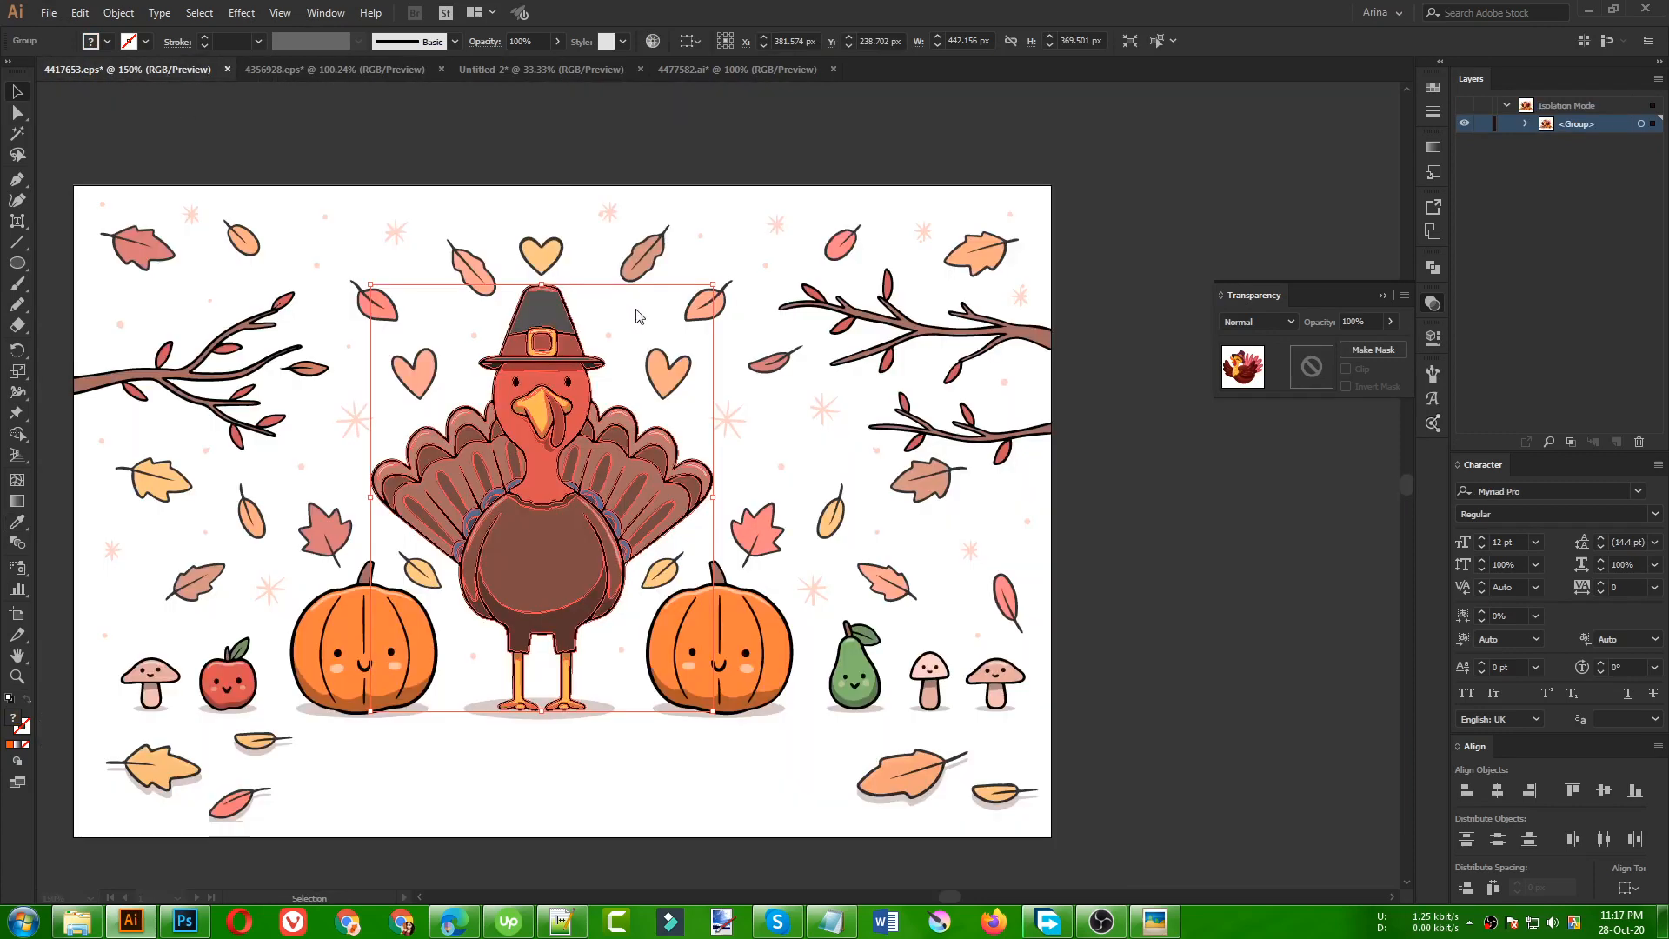
double_click(735, 421)
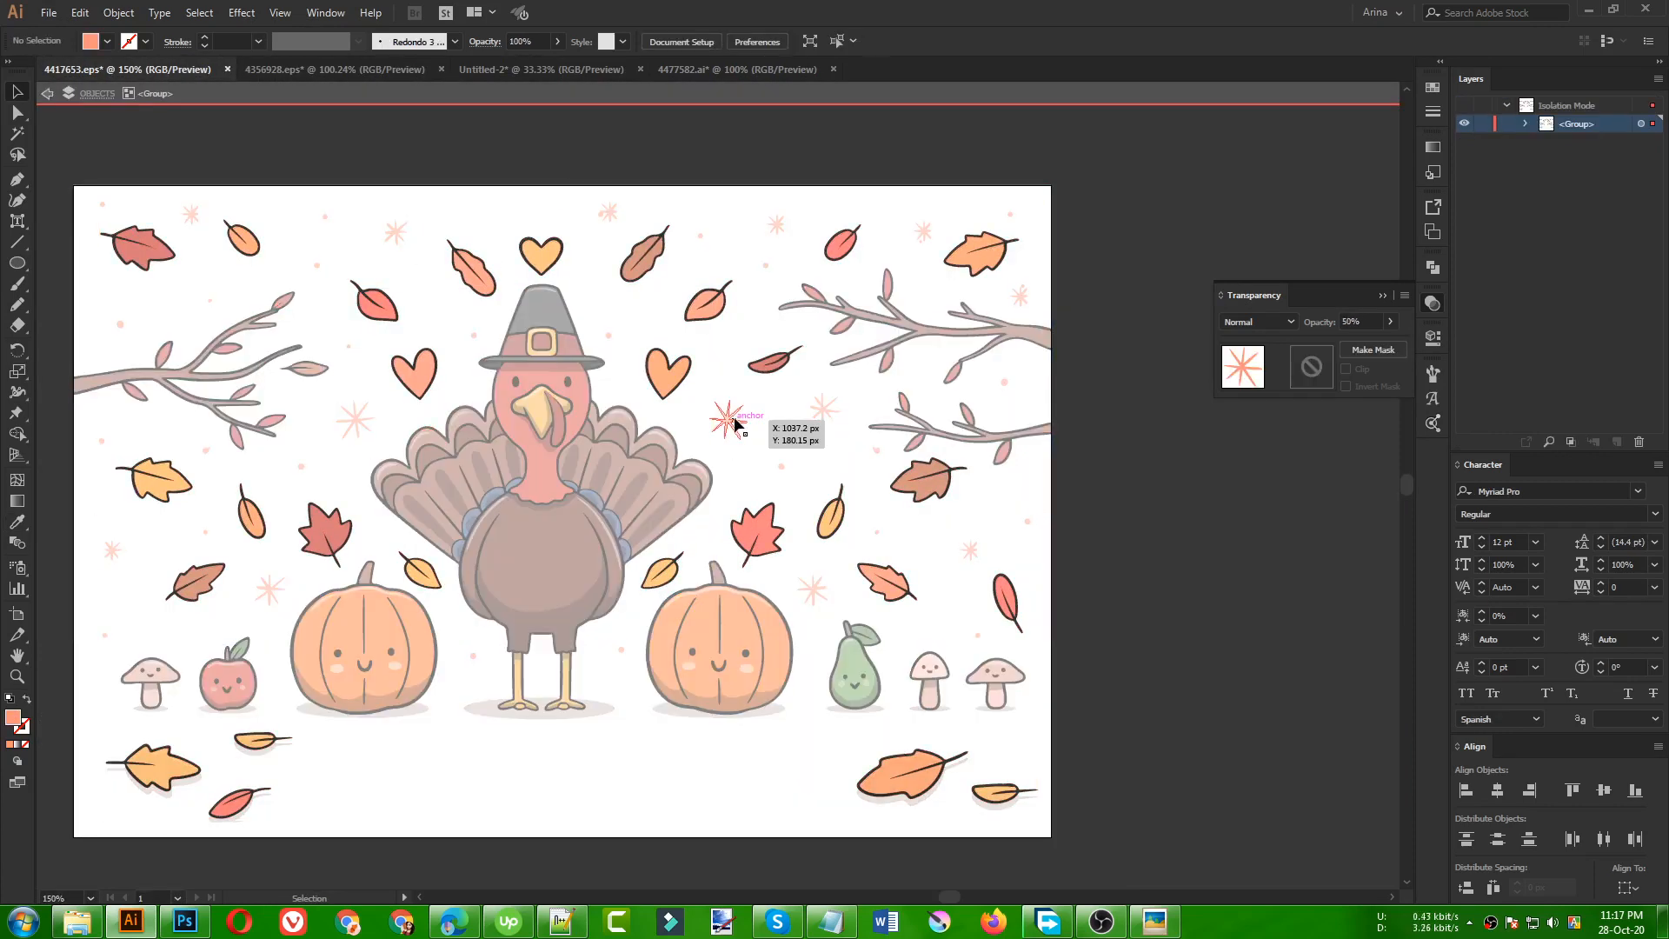
click(734, 421)
key(v)
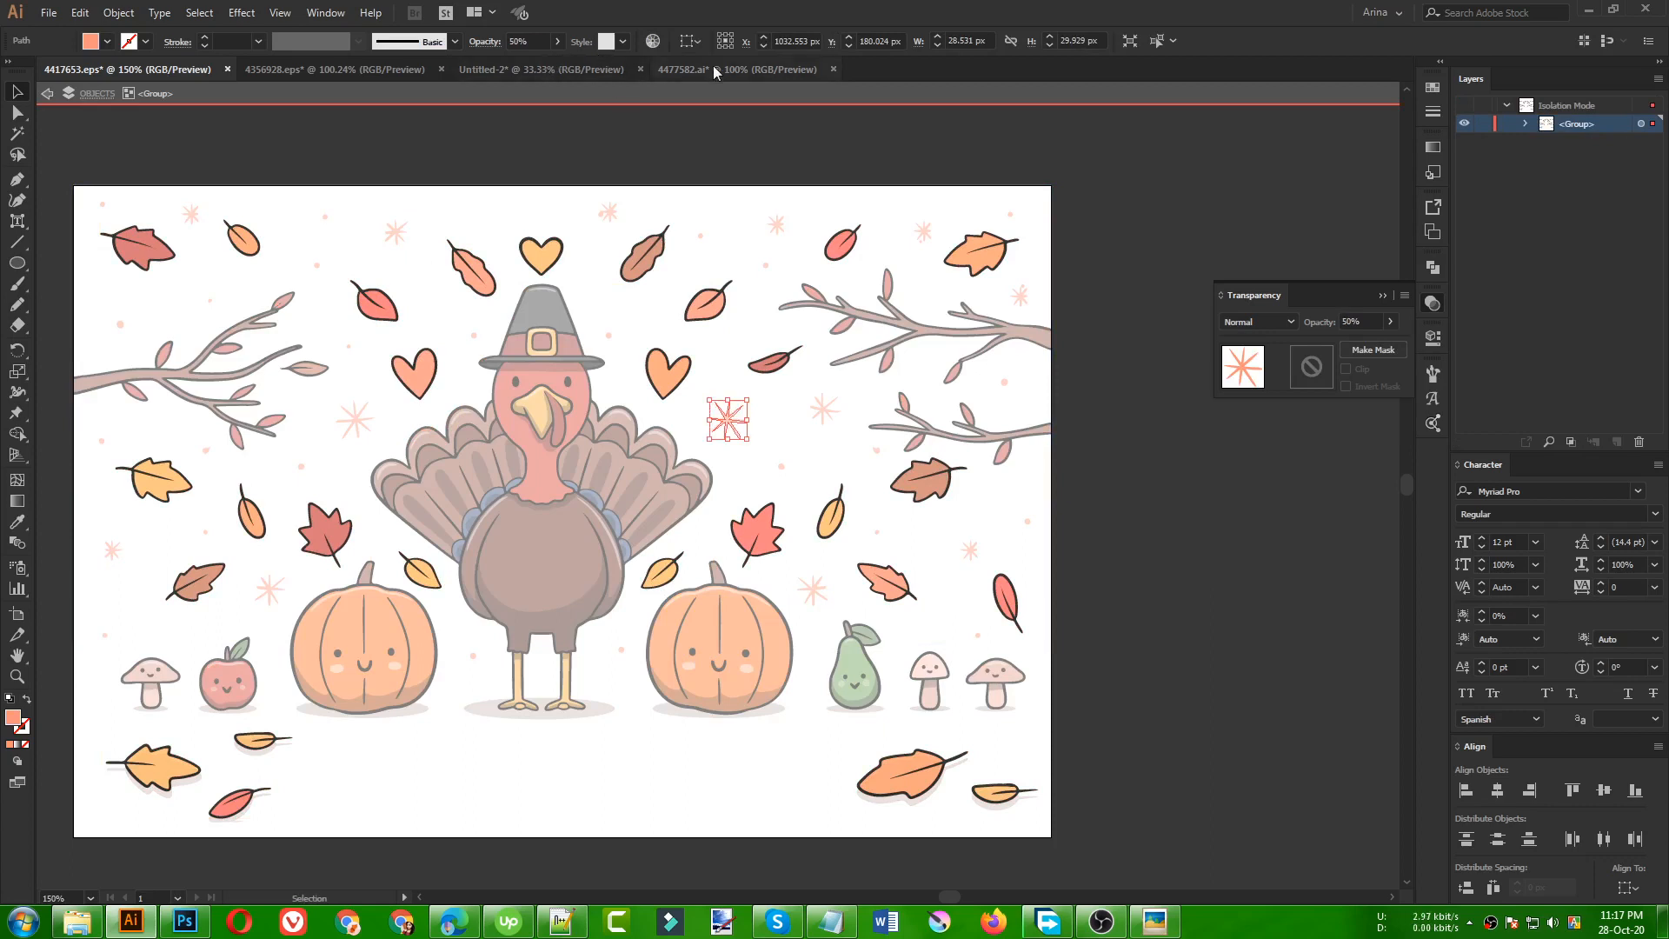
click(577, 69)
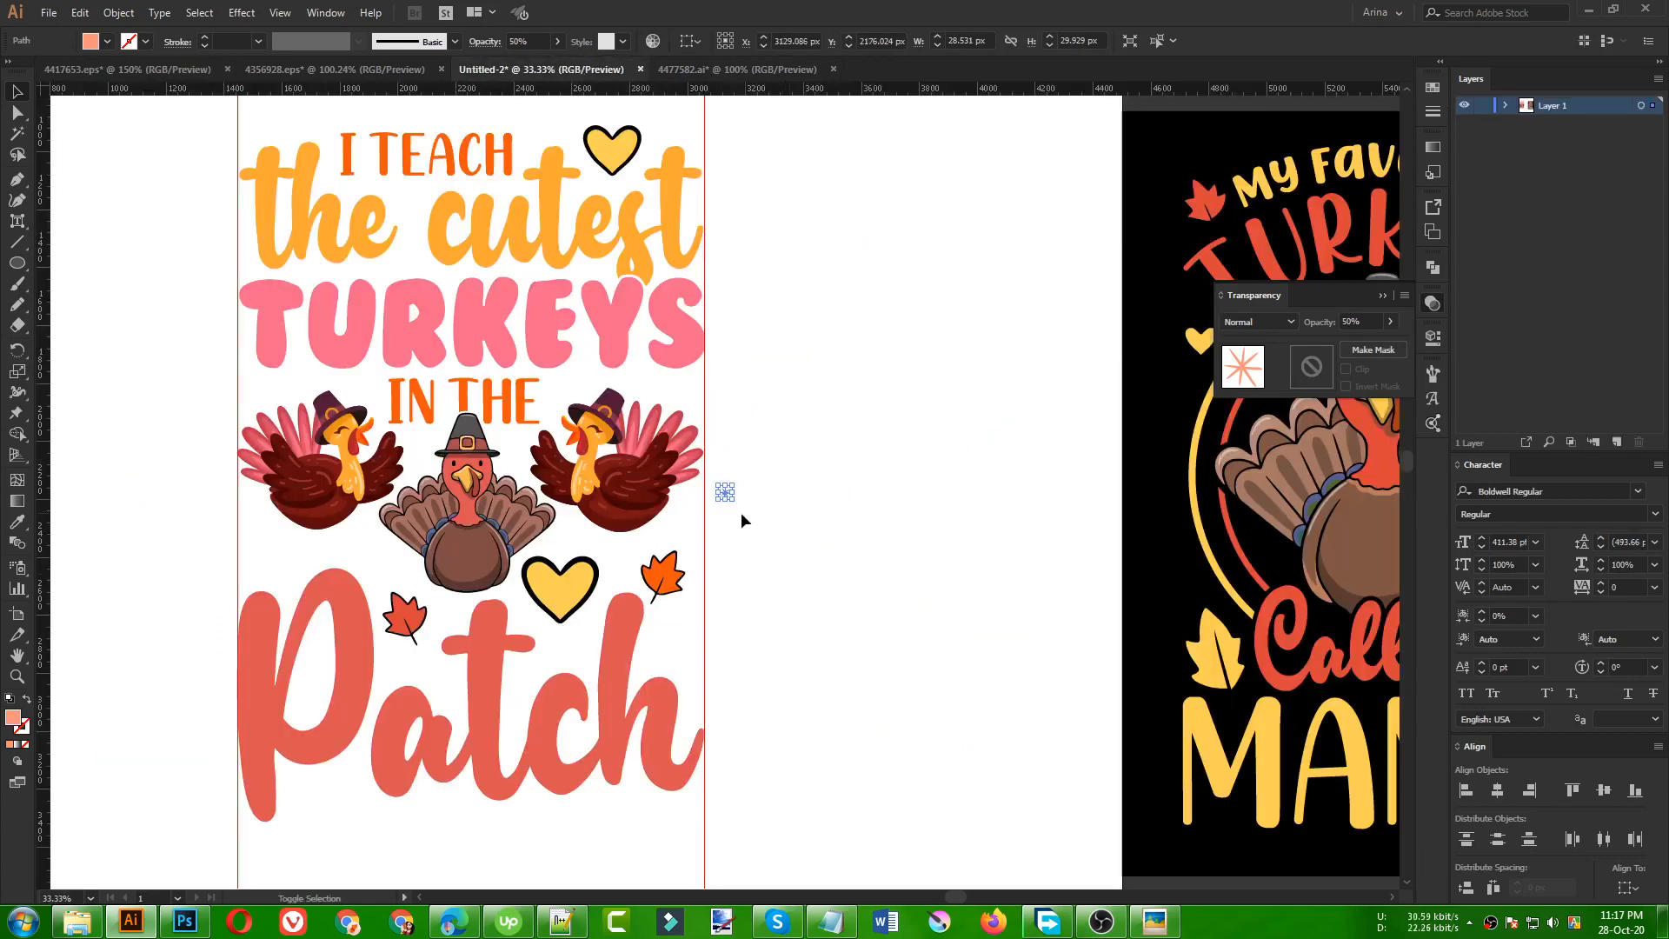
- Distribute copies of the coral starburst around "Patch" and hearts about 101 px wide above the outer turkeys and beside "THE"
drag(737, 503, 769, 552)
scroll(548, 649, up, 1)
drag(833, 443, 126, 509)
drag(125, 510, 280, 511)
scroll(434, 521, up, 1)
drag(533, 592, 741, 332)
scroll(799, 519, down, 1)
scroll(904, 519, up, 1)
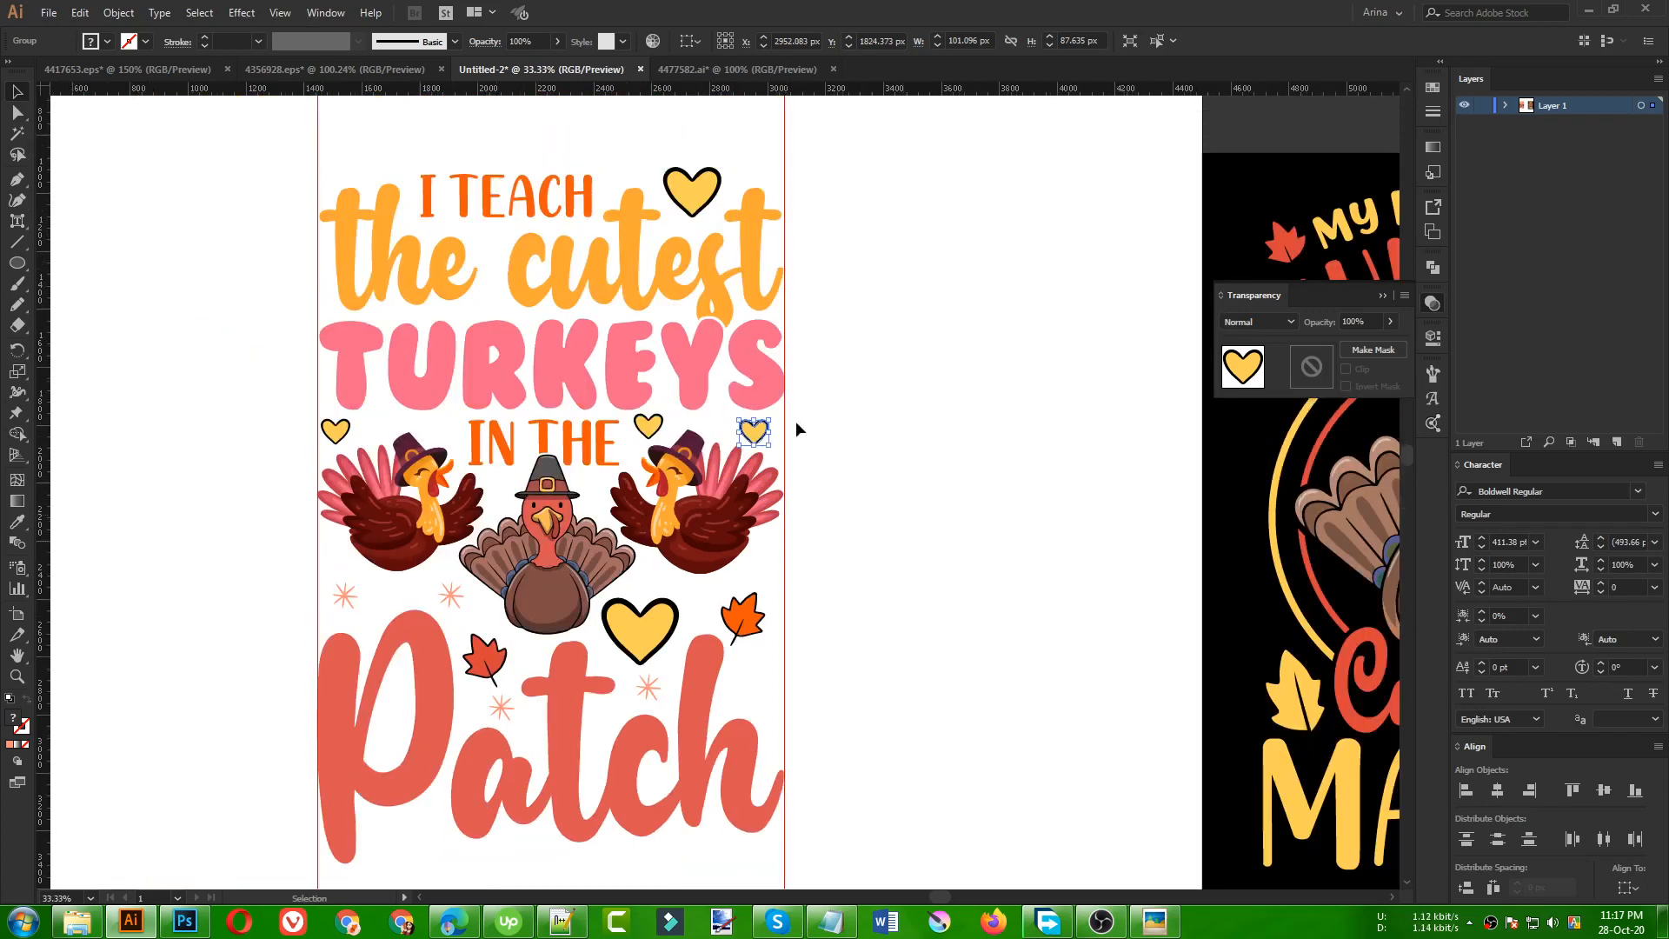
- Copy a small heart between "the" and "cutest" and a coral starburst onto the area right of the "h" of "Patch"
drag(753, 440, 490, 246)
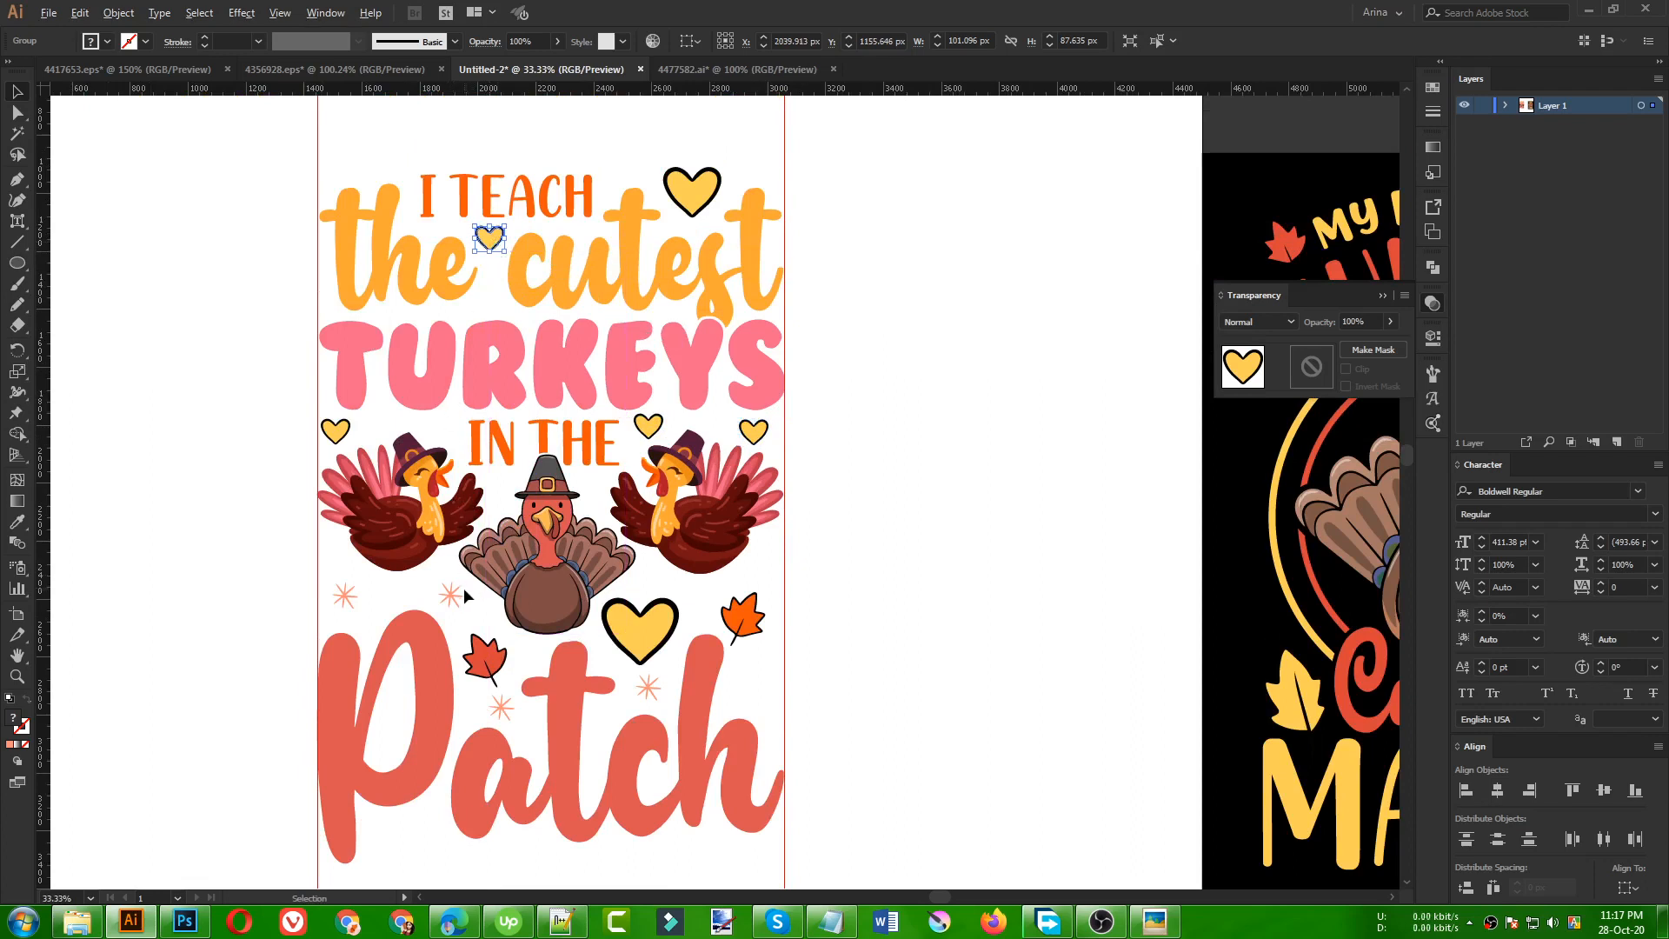
drag(465, 597, 764, 692)
click(901, 711)
- Recolor the fills of the heart beside "THE" and the large heart above "Patch" with the pink of the turkey's tail feathers
scroll(416, 649, up, 1)
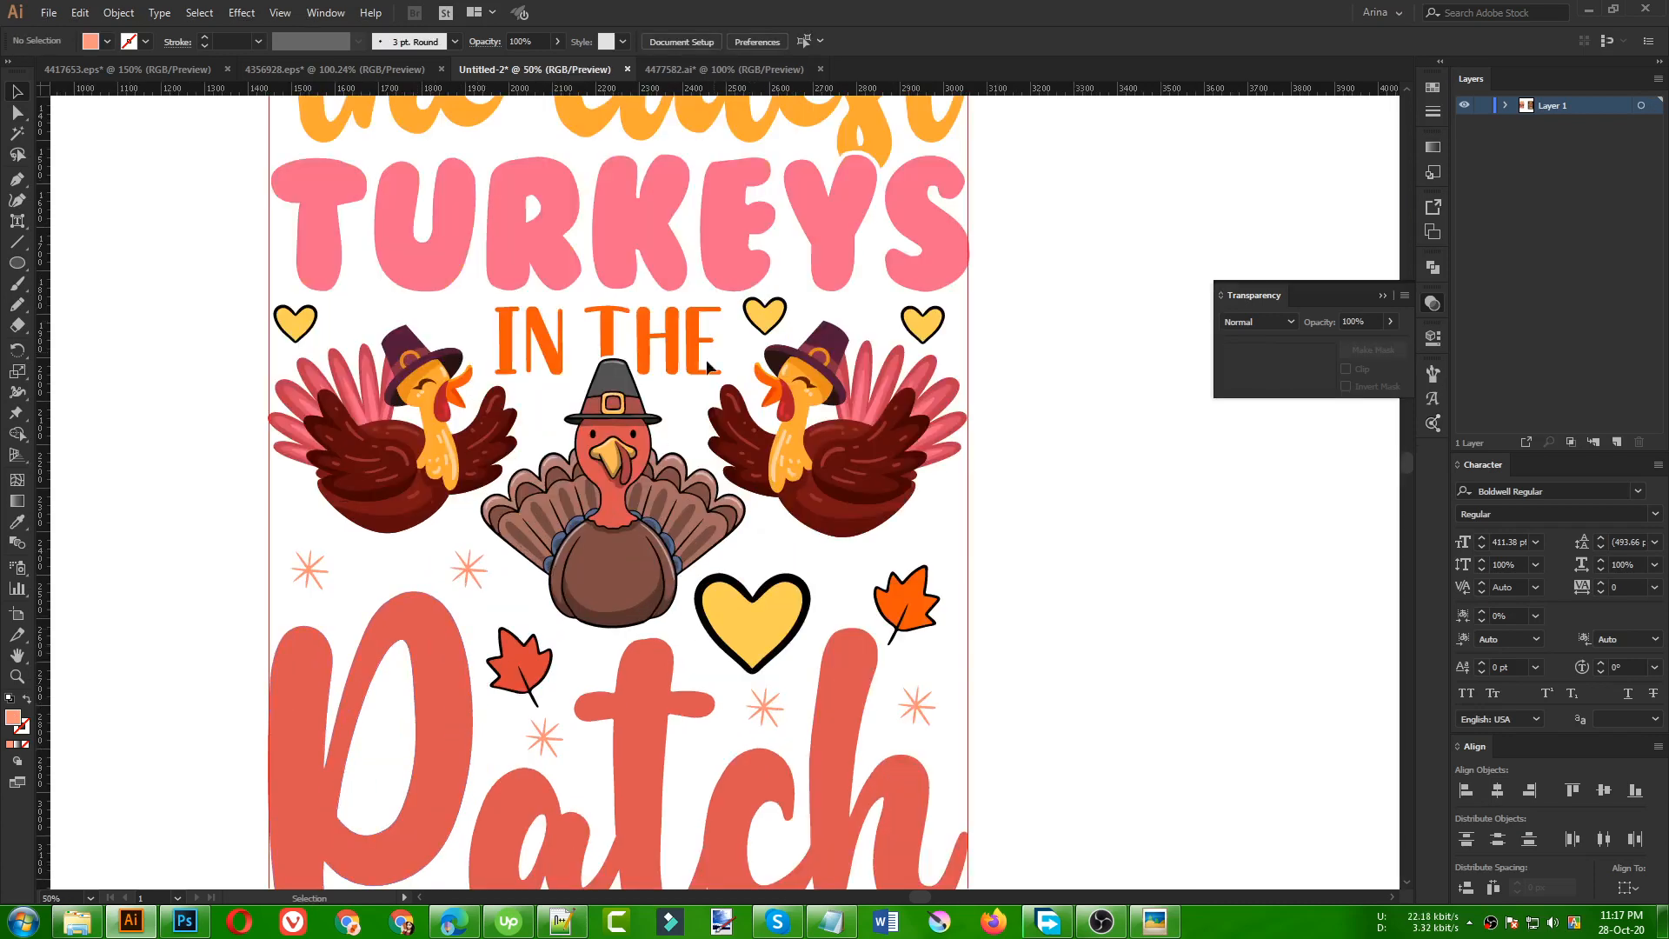
click(765, 317)
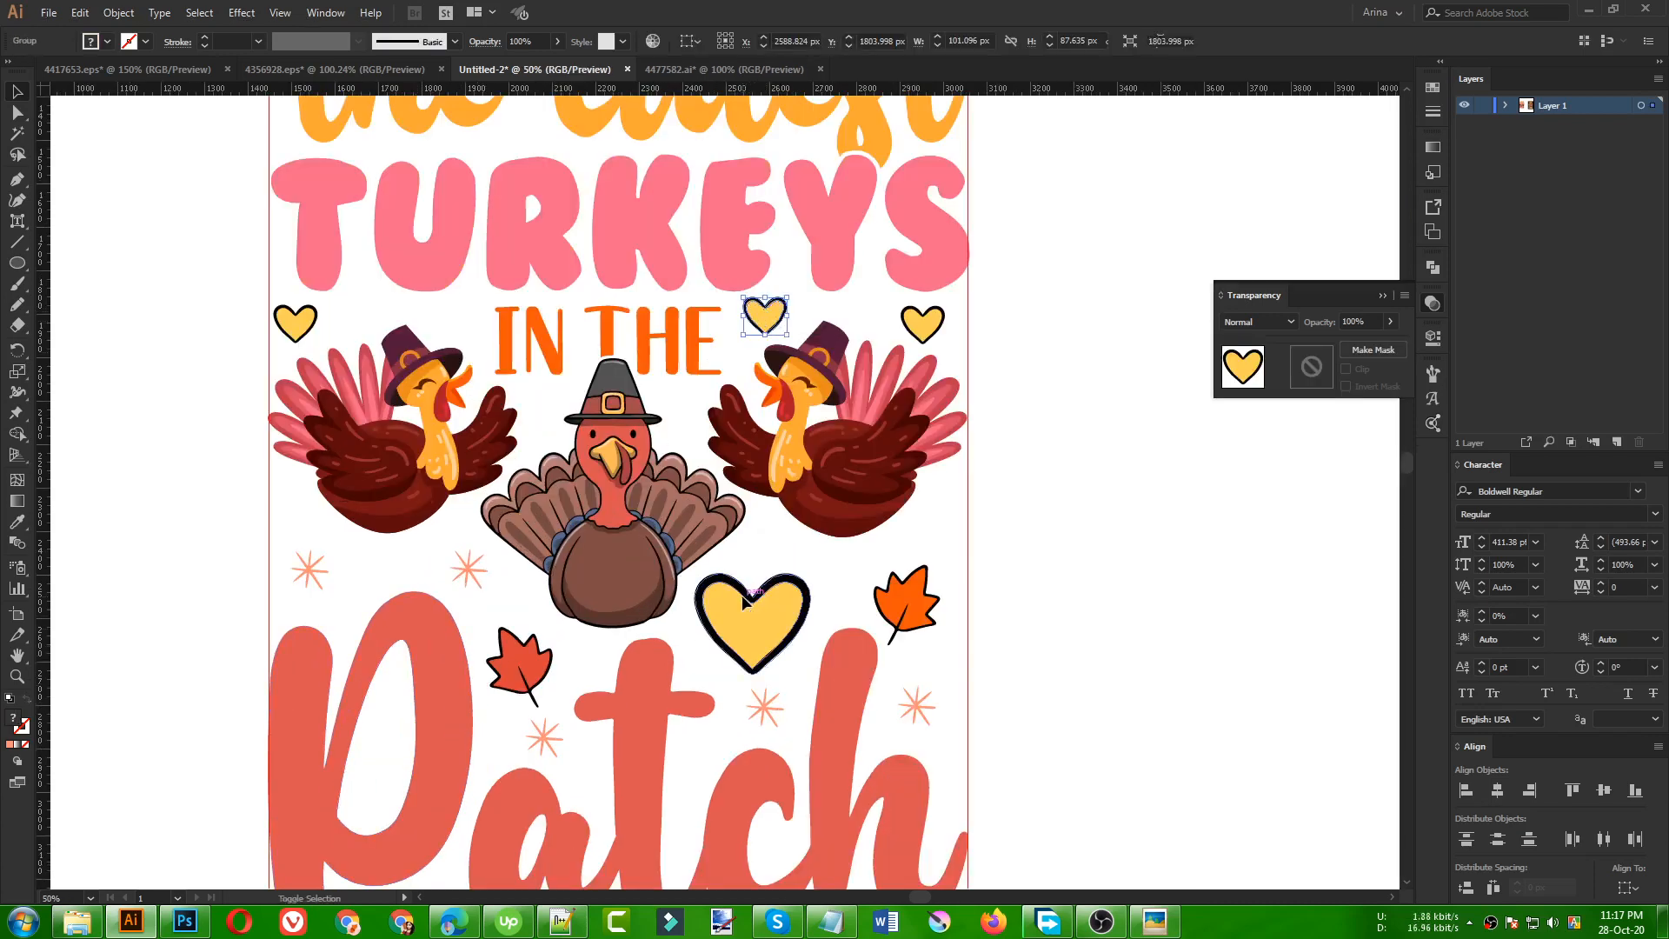
shift+click(779, 599)
double_click(779, 599)
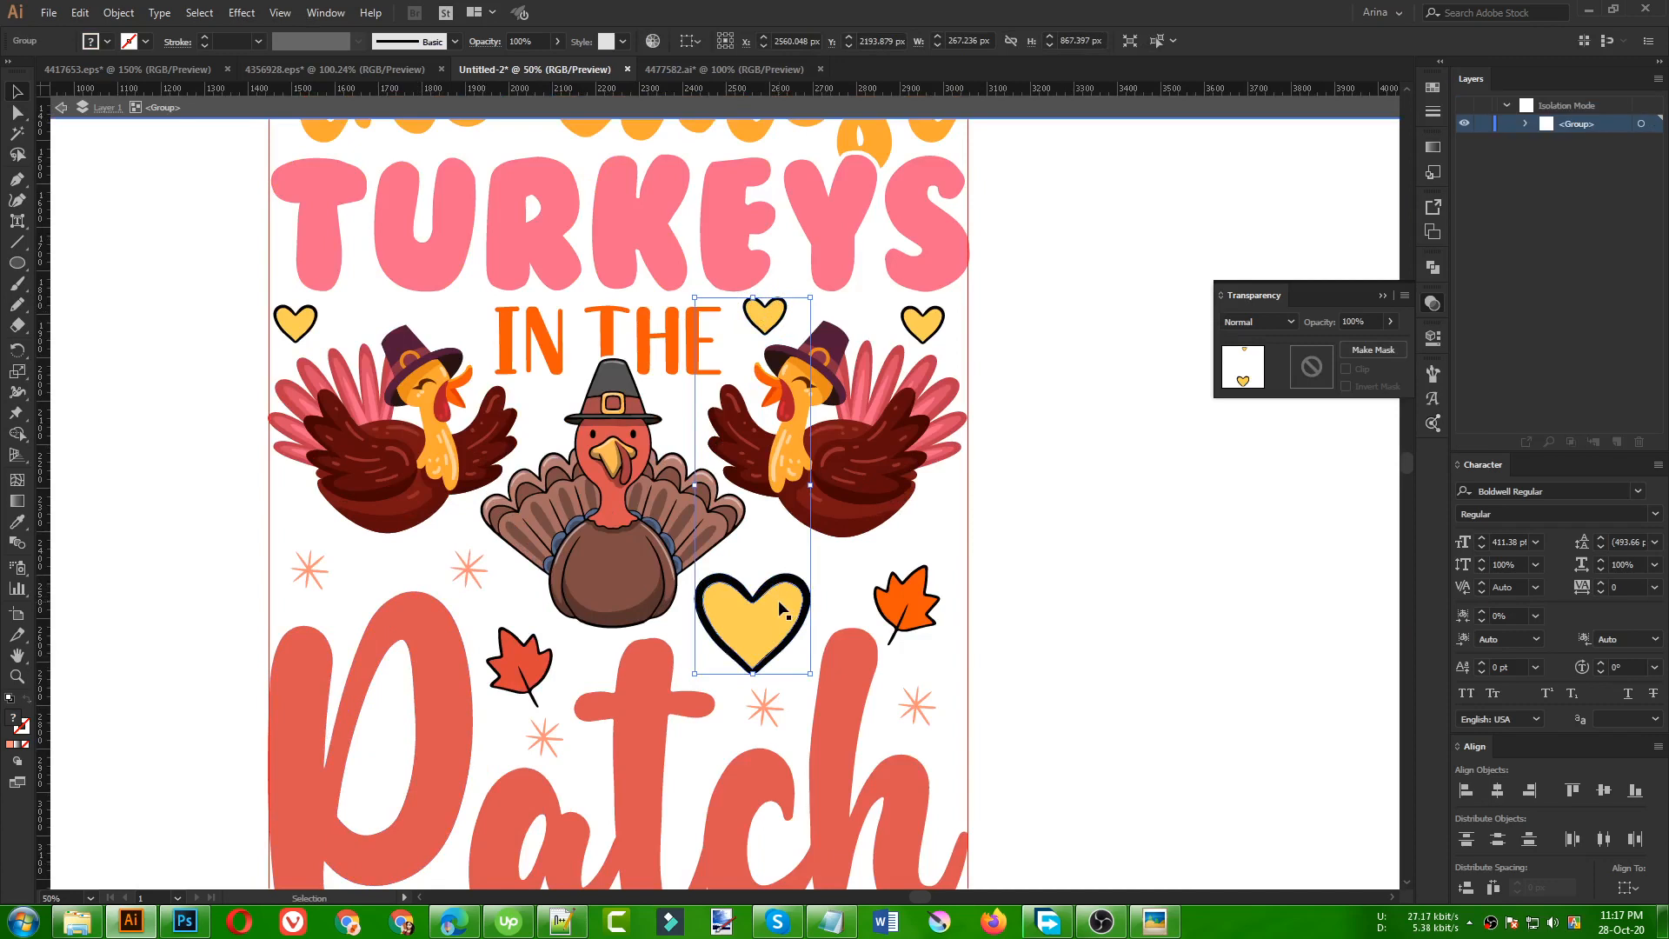
click(769, 309)
key(i)
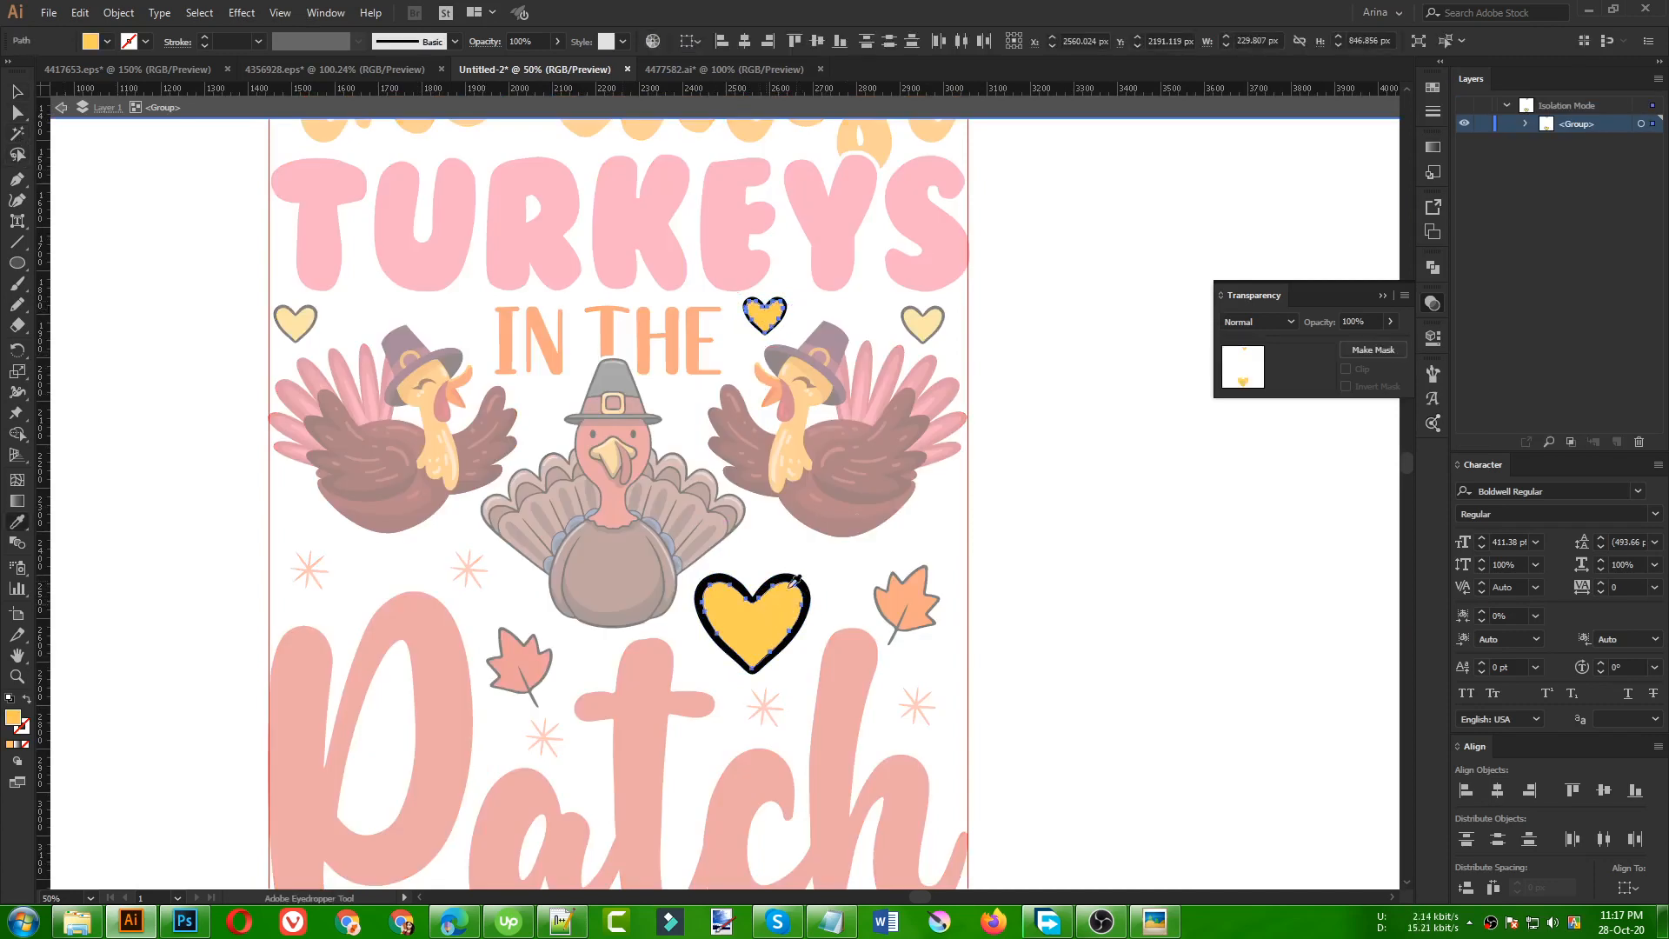
click(930, 398)
key(v)
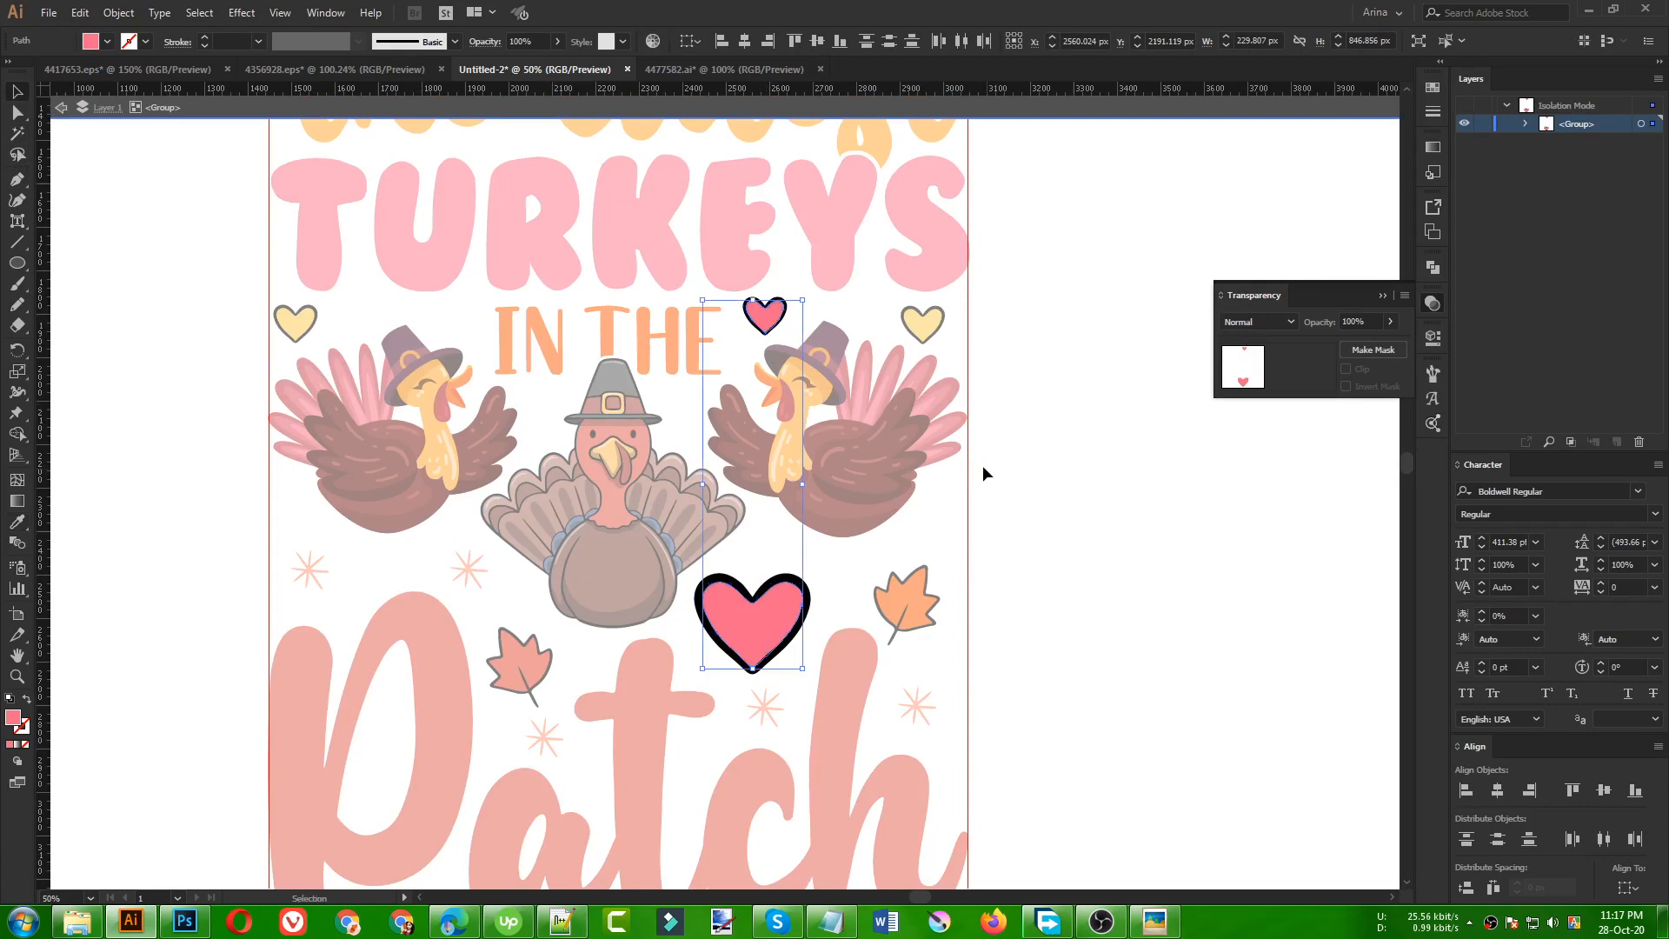
double_click(986, 467)
- Delete the two vertical guides that frame the "I teach the cutest TURKEYS" design
scroll(452, 460, down, 1)
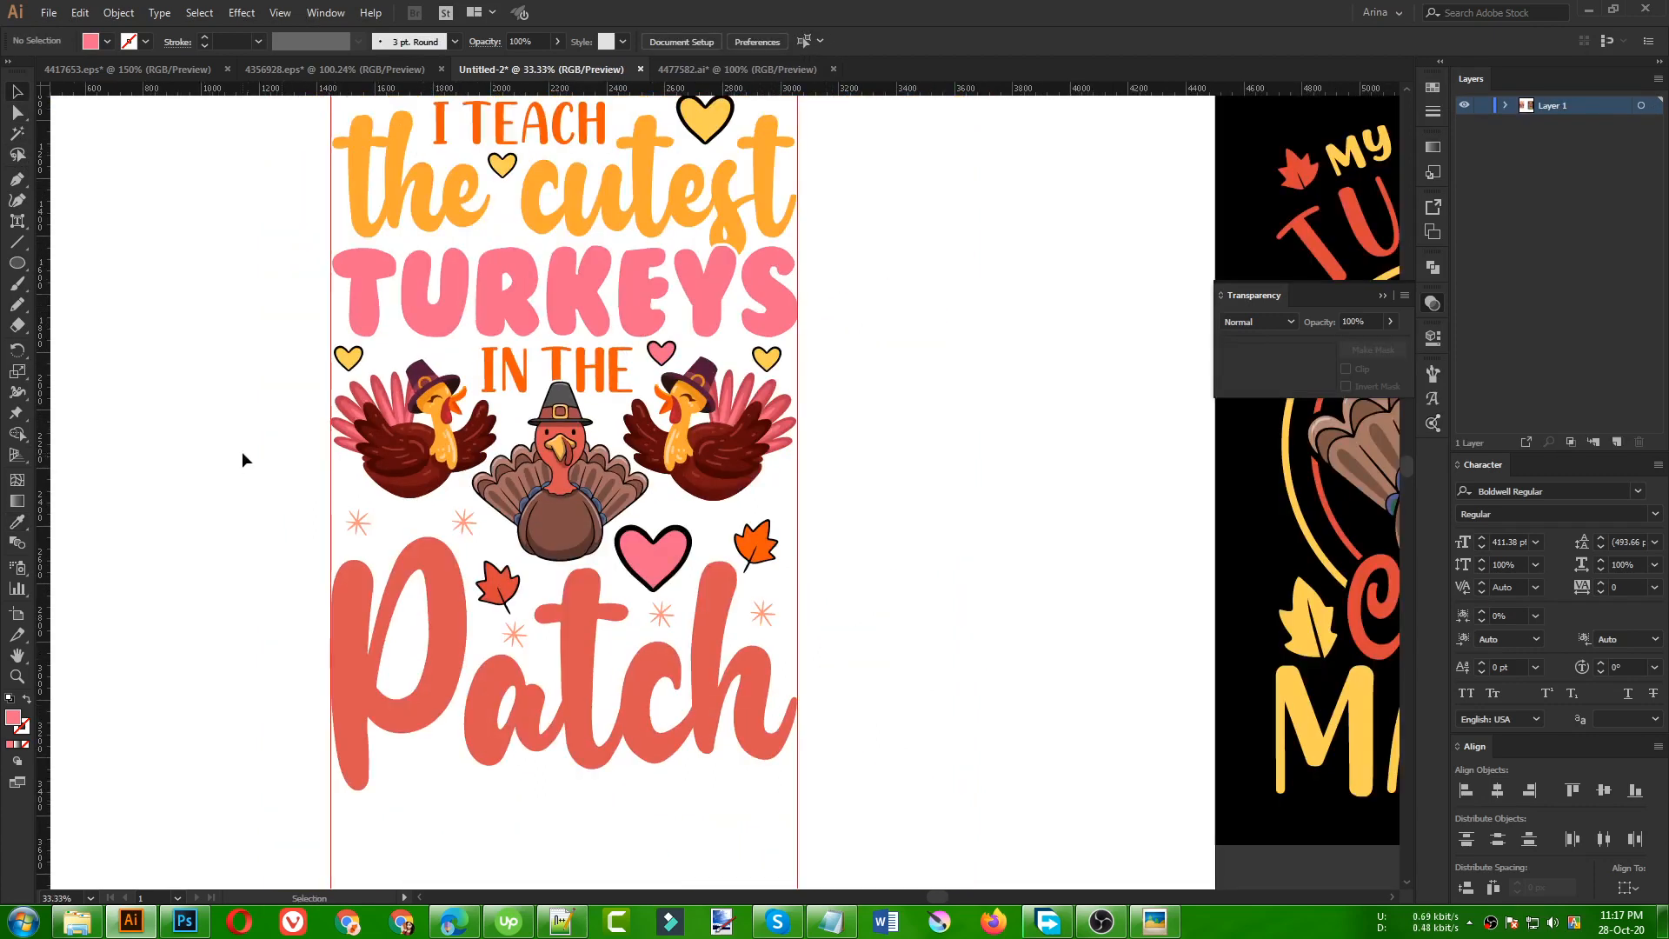
scroll(217, 435, up, 1)
scroll(196, 417, down, 1)
drag(262, 761, 798, 858)
key(Delete)
- Extend the black background rectangle behind both designs to about 3805 px wide and lengthen it slightly below the lettering
drag(909, 185, 1017, 697)
click(780, 749)
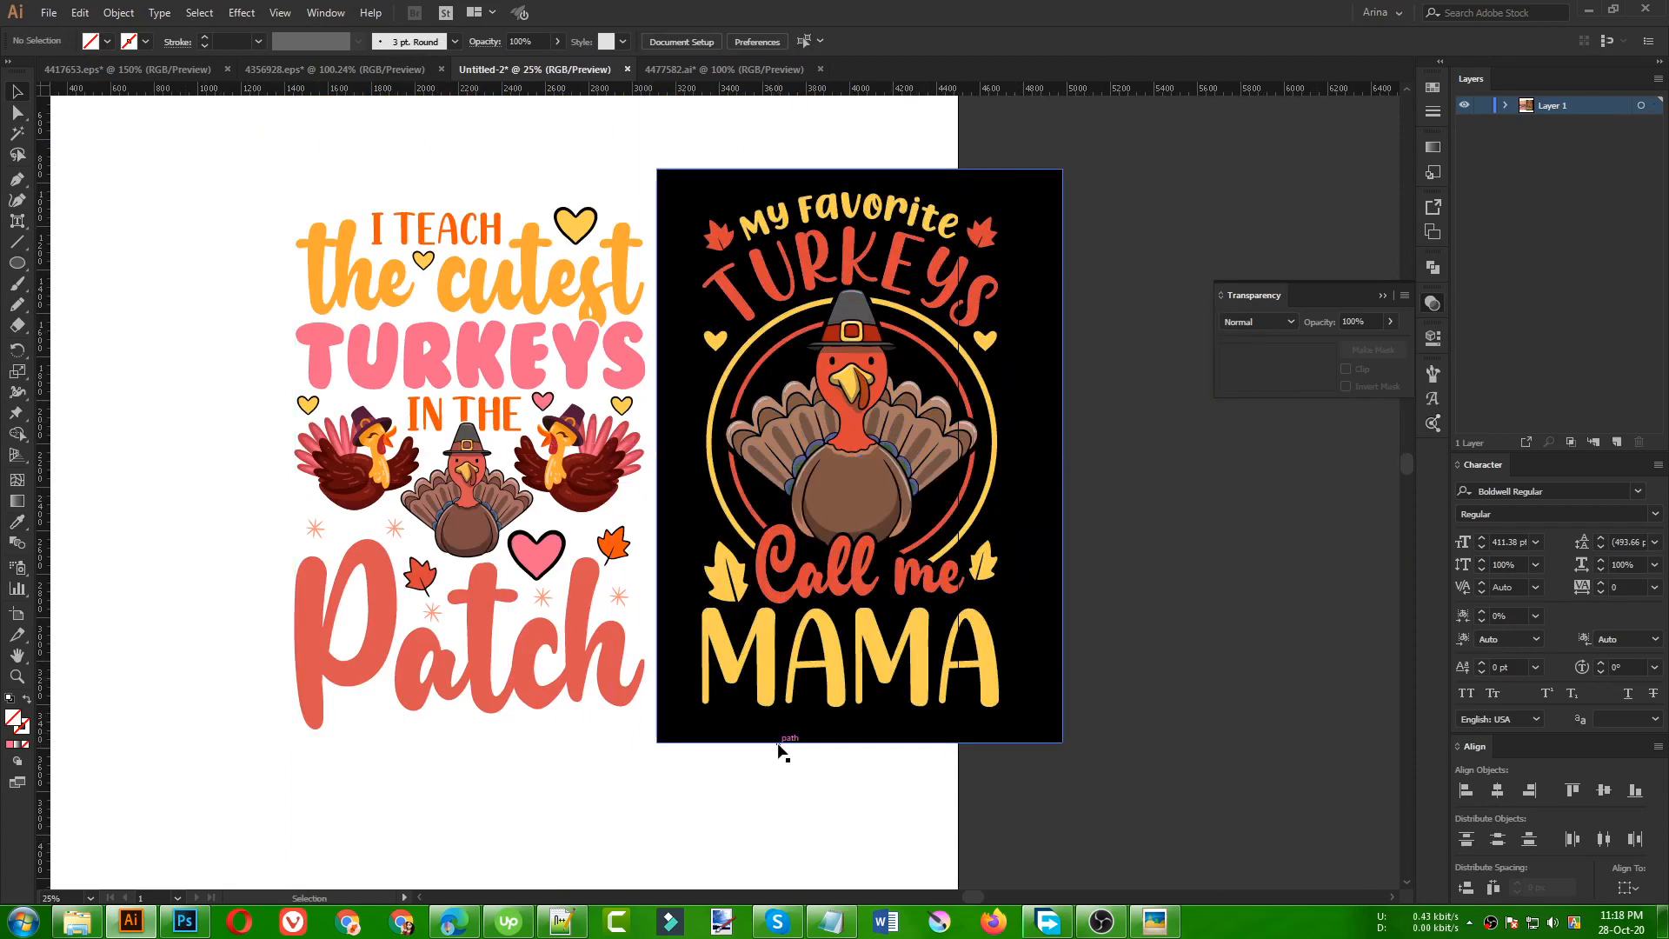
click(659, 452)
drag(659, 456, 238, 462)
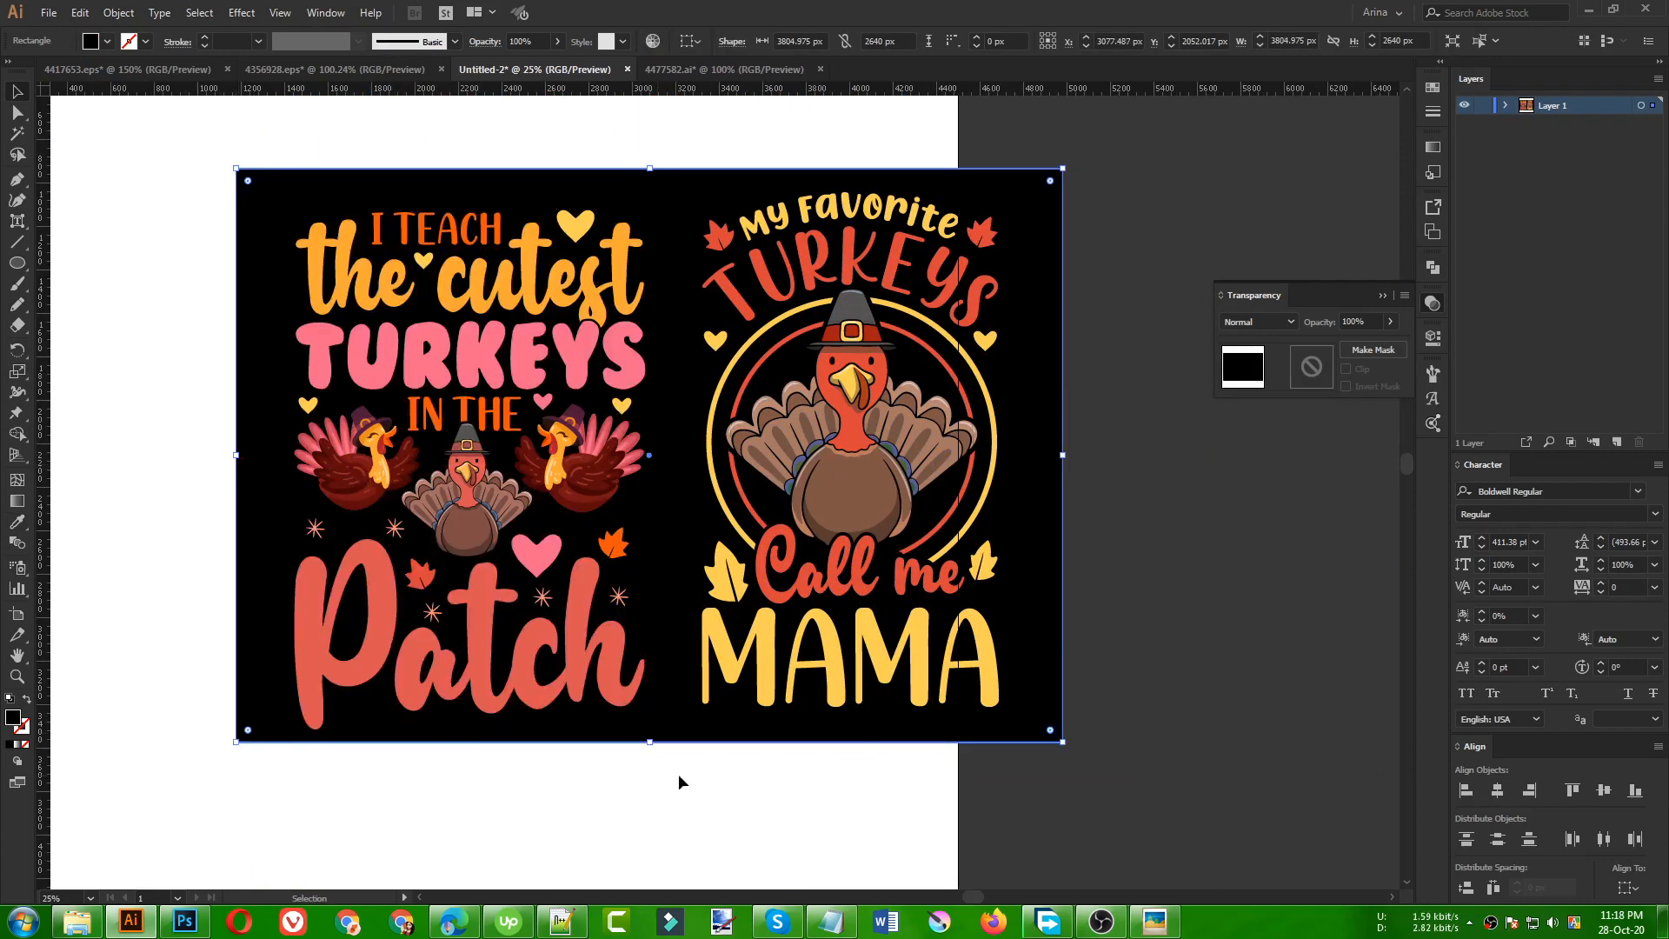
click(678, 774)
click(655, 740)
drag(652, 744, 653, 776)
click(727, 820)
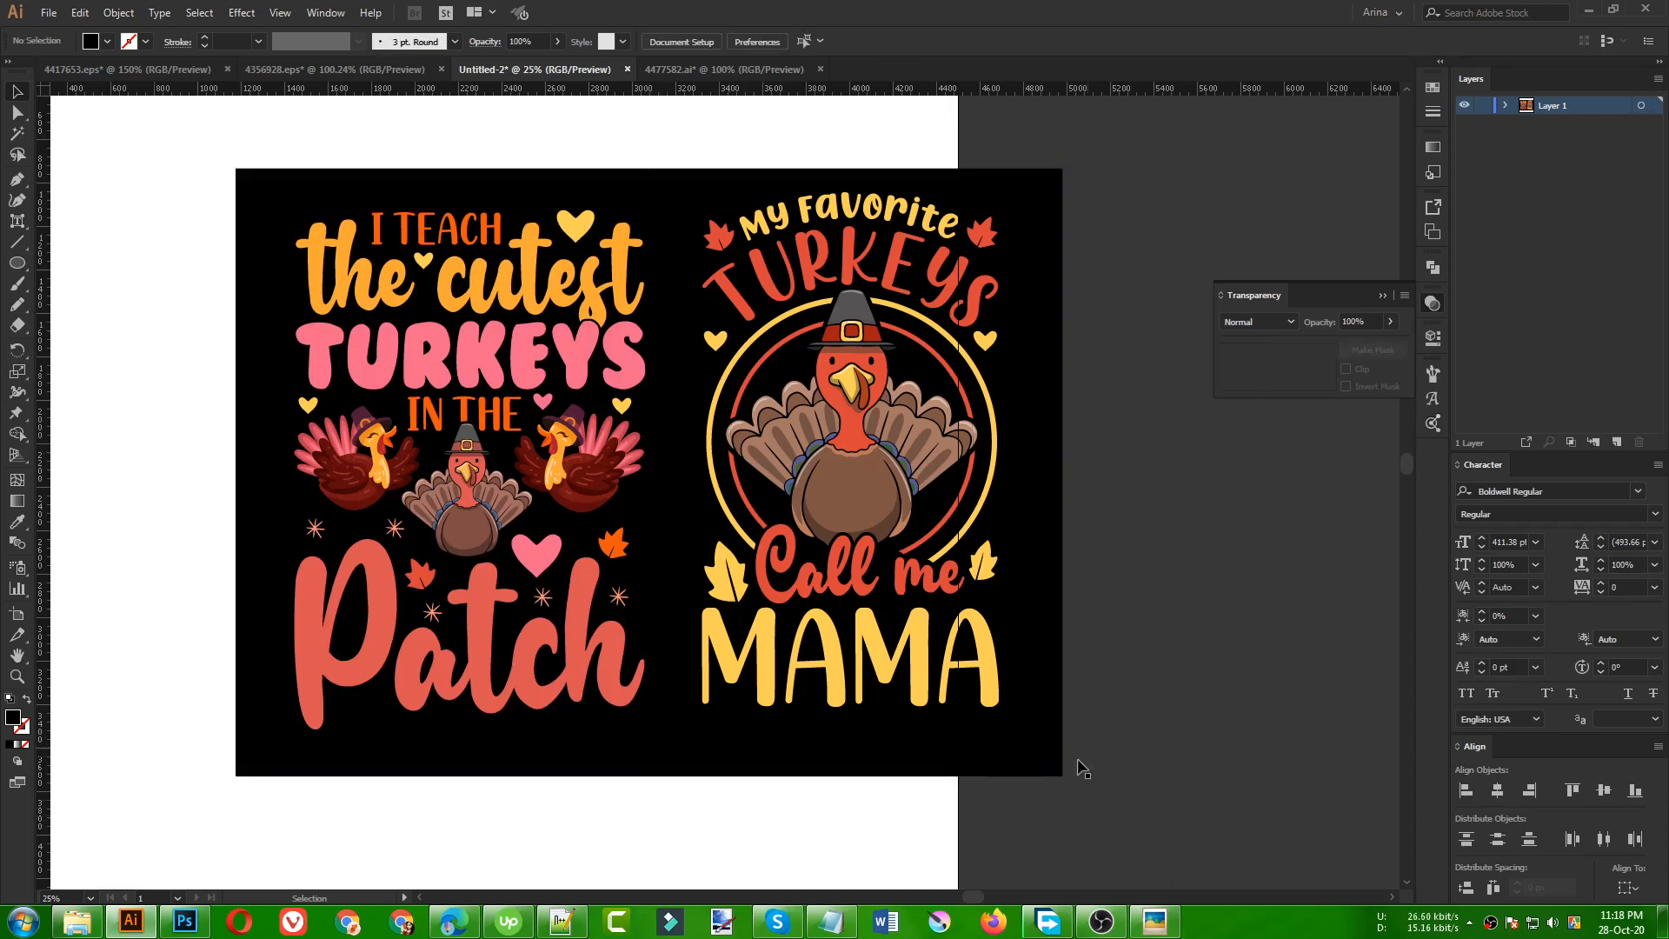
- Move both designs together with their black background so they lie fully within the artboard
key(ctrl+minus)
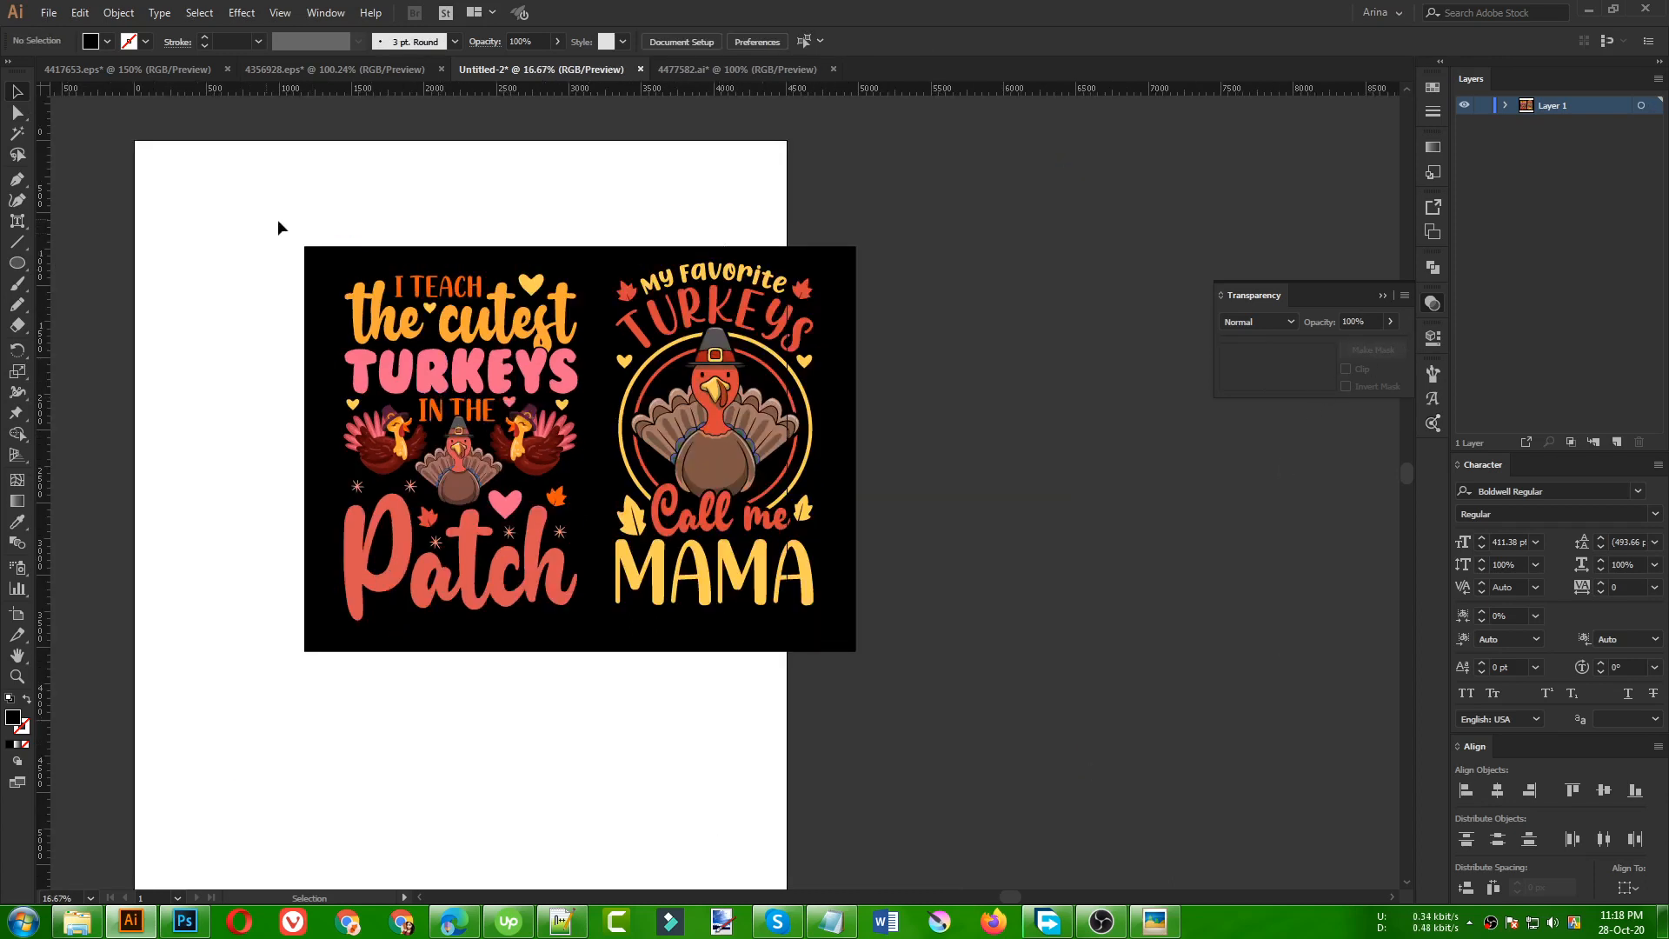
drag(248, 219, 988, 707)
drag(791, 584, 665, 590)
click(676, 766)
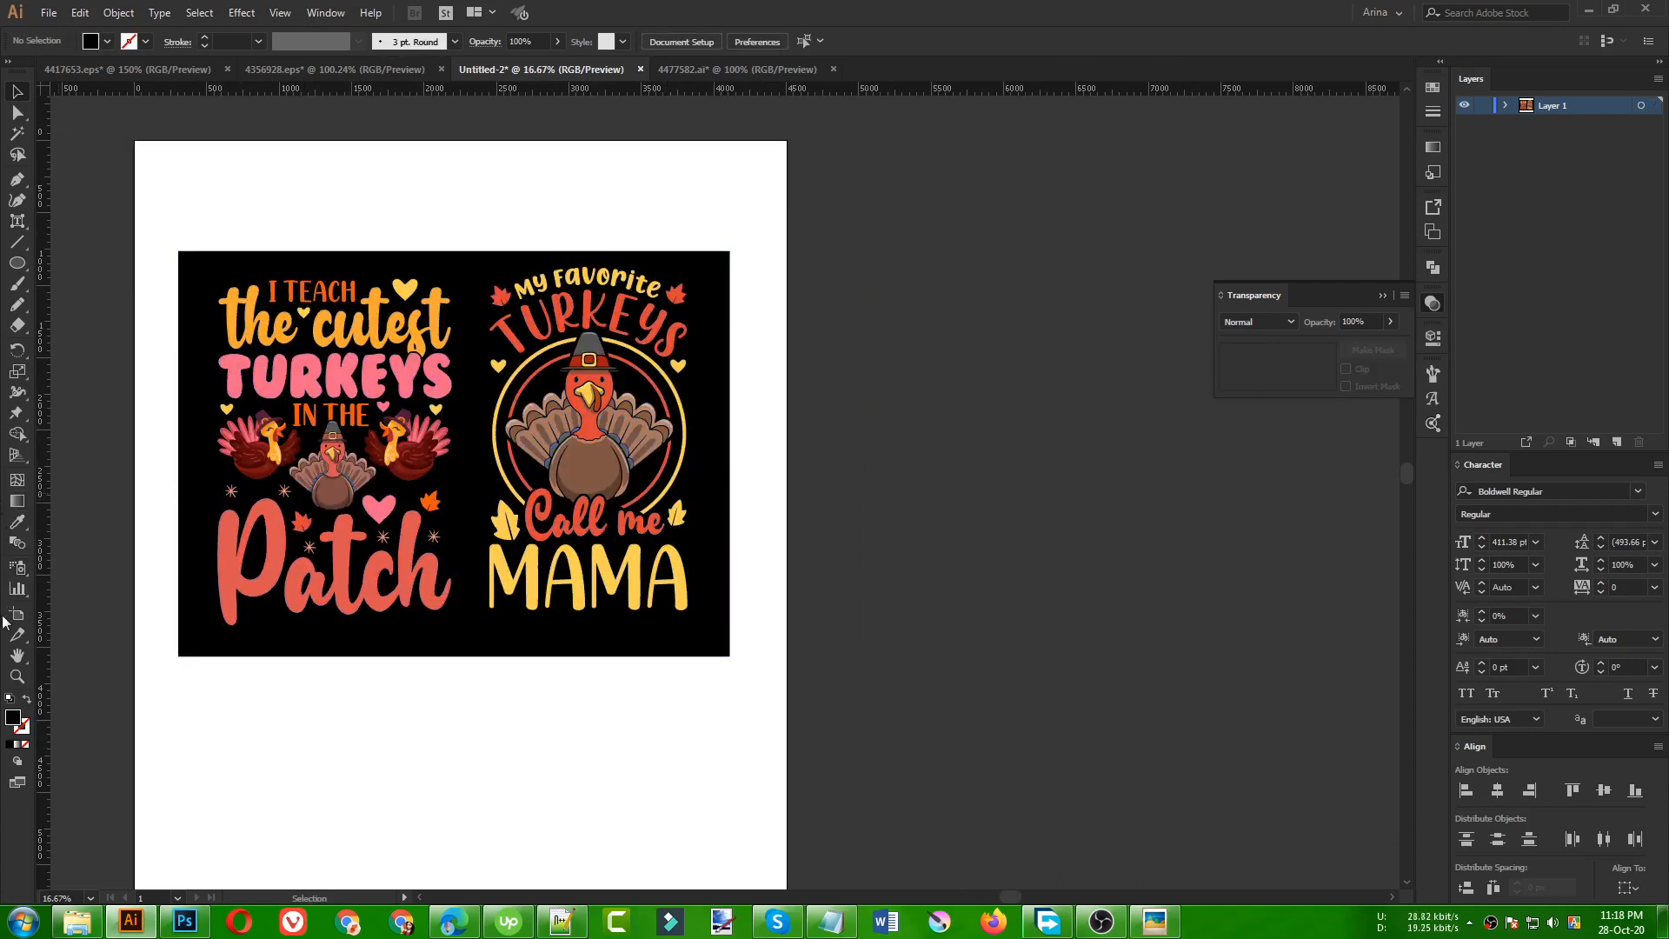
- Examine both finished turkey designs up close on the black background, with the transparency settings closed
click(17, 677)
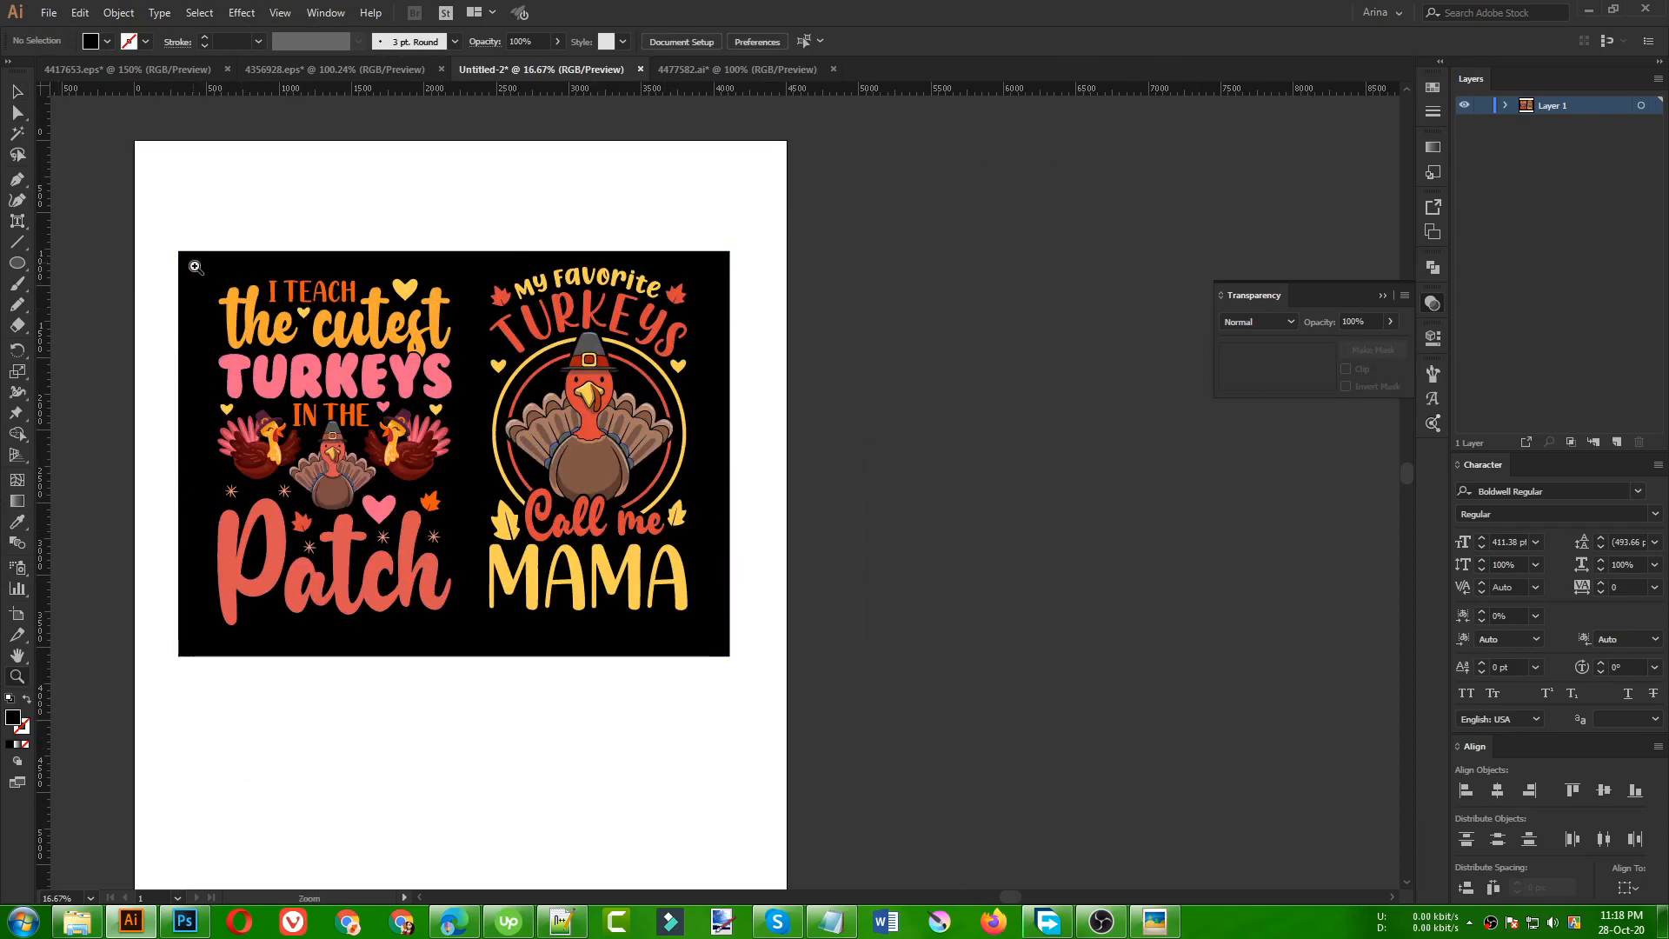
drag(195, 267, 712, 625)
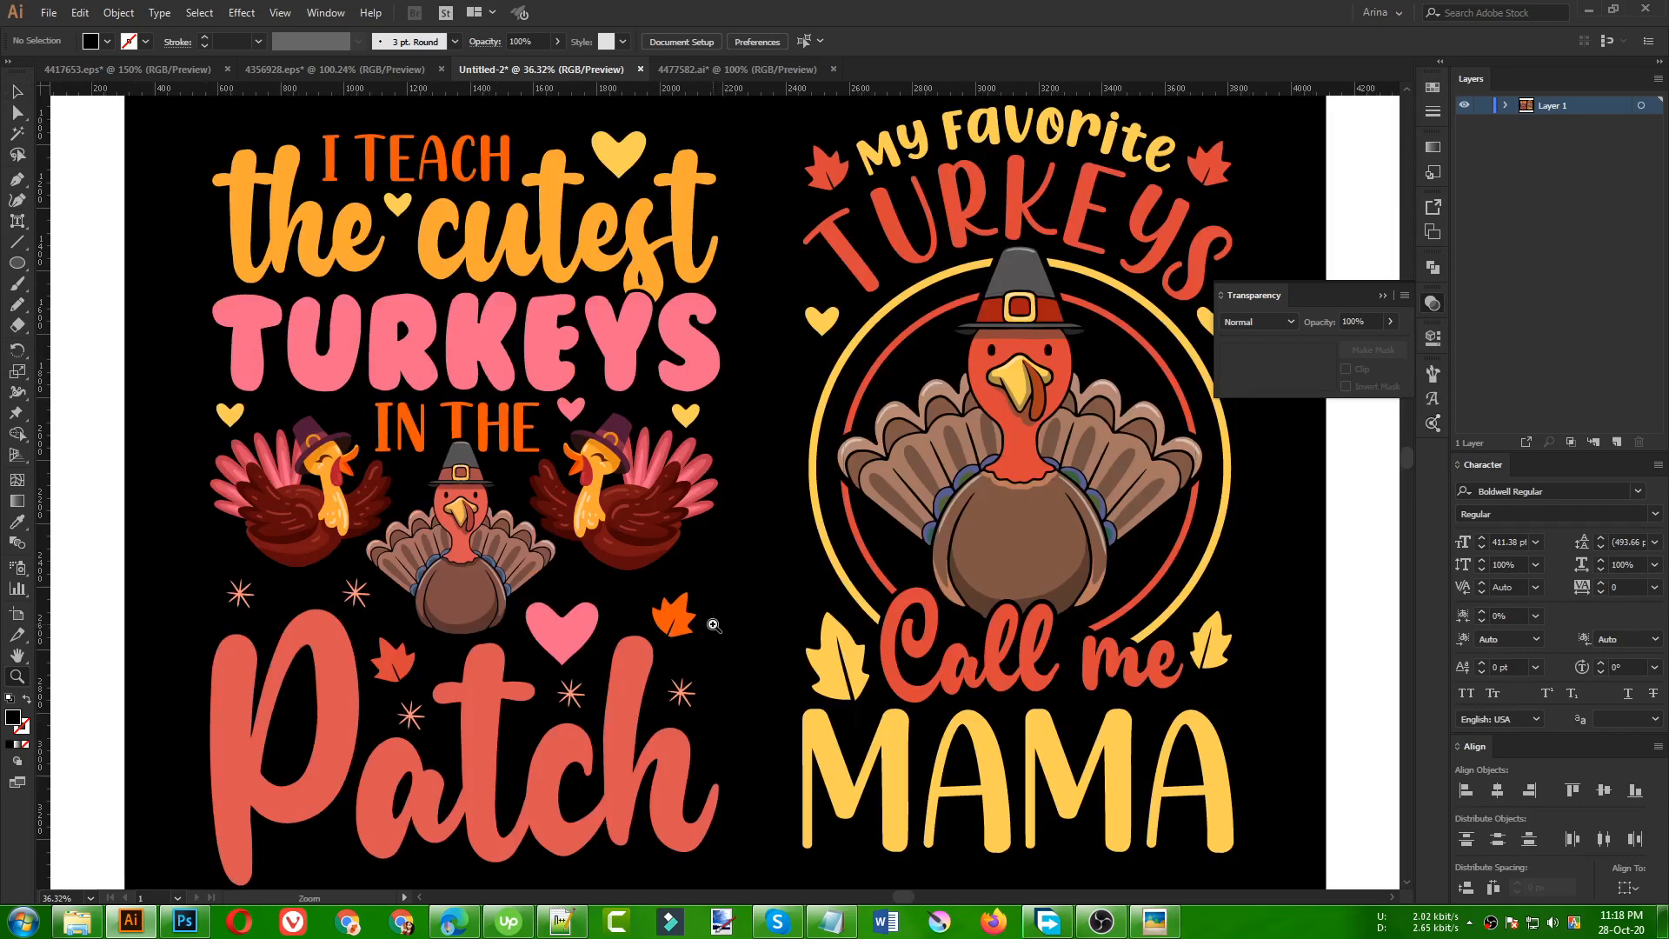
click(1436, 303)
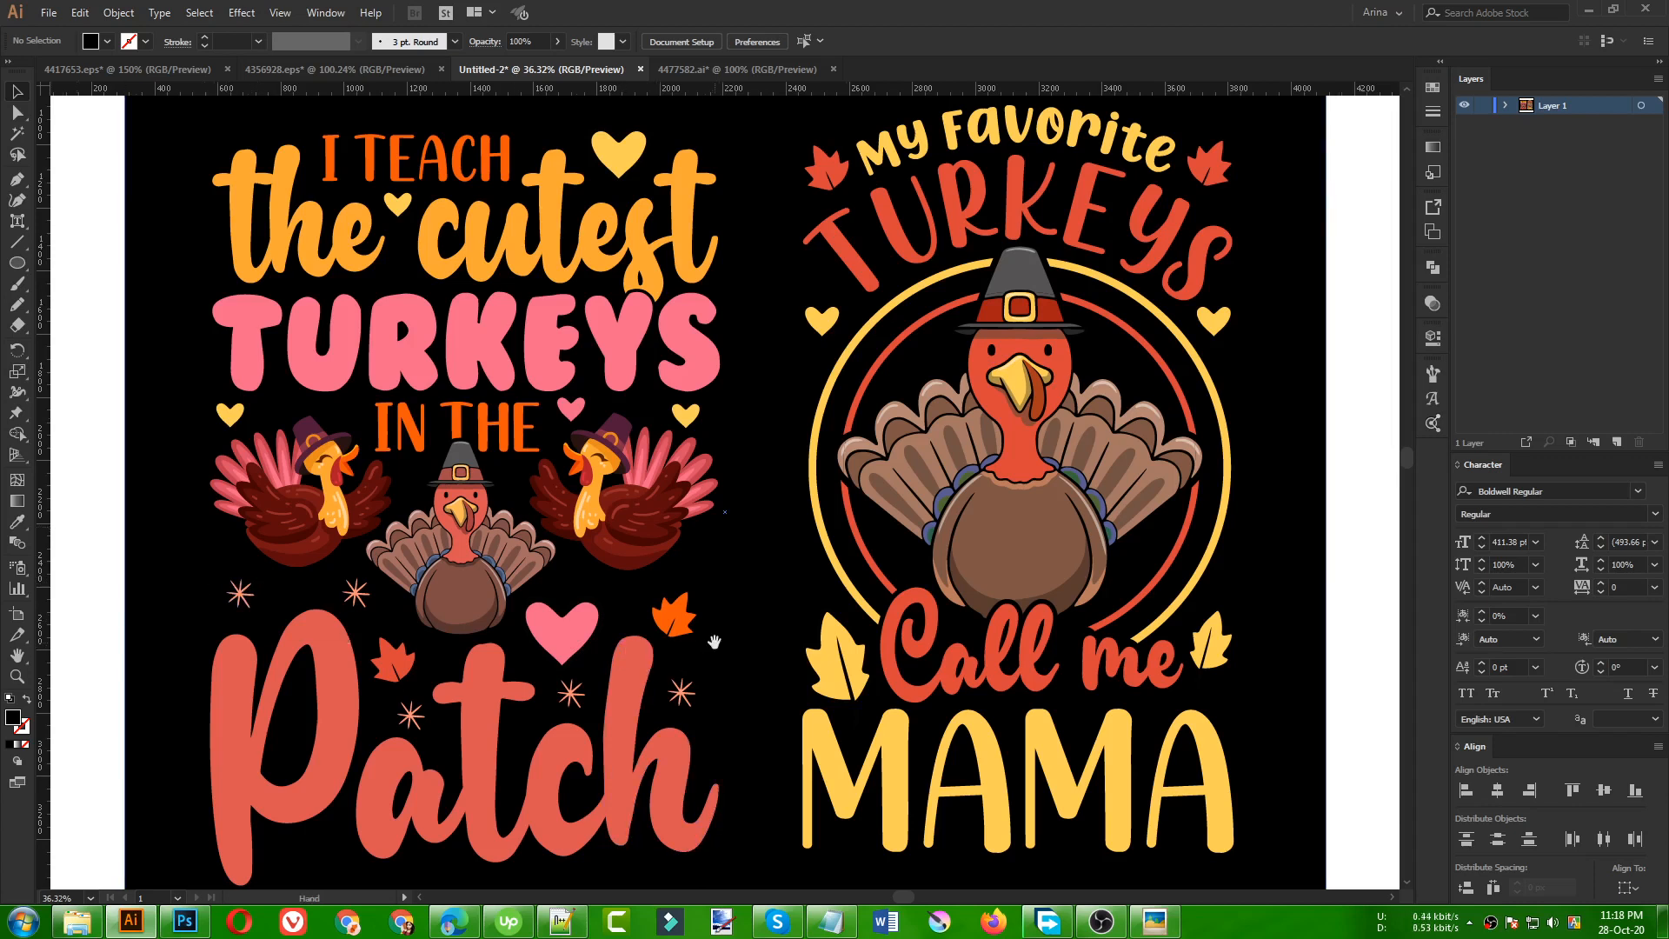
drag(717, 643, 690, 649)
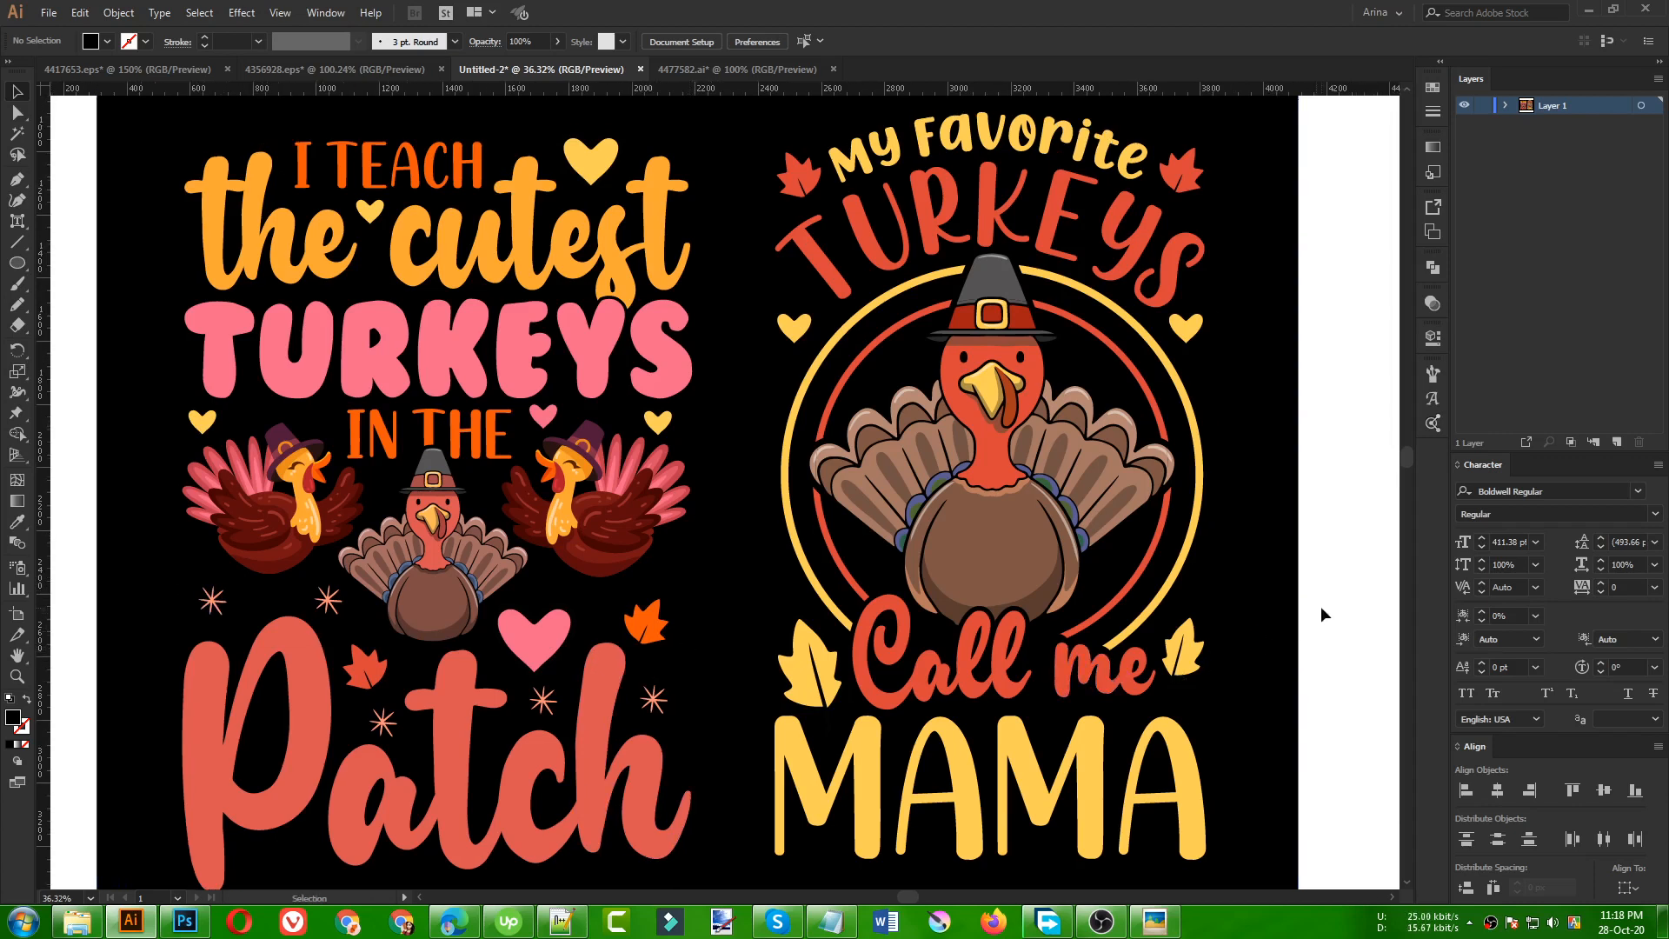